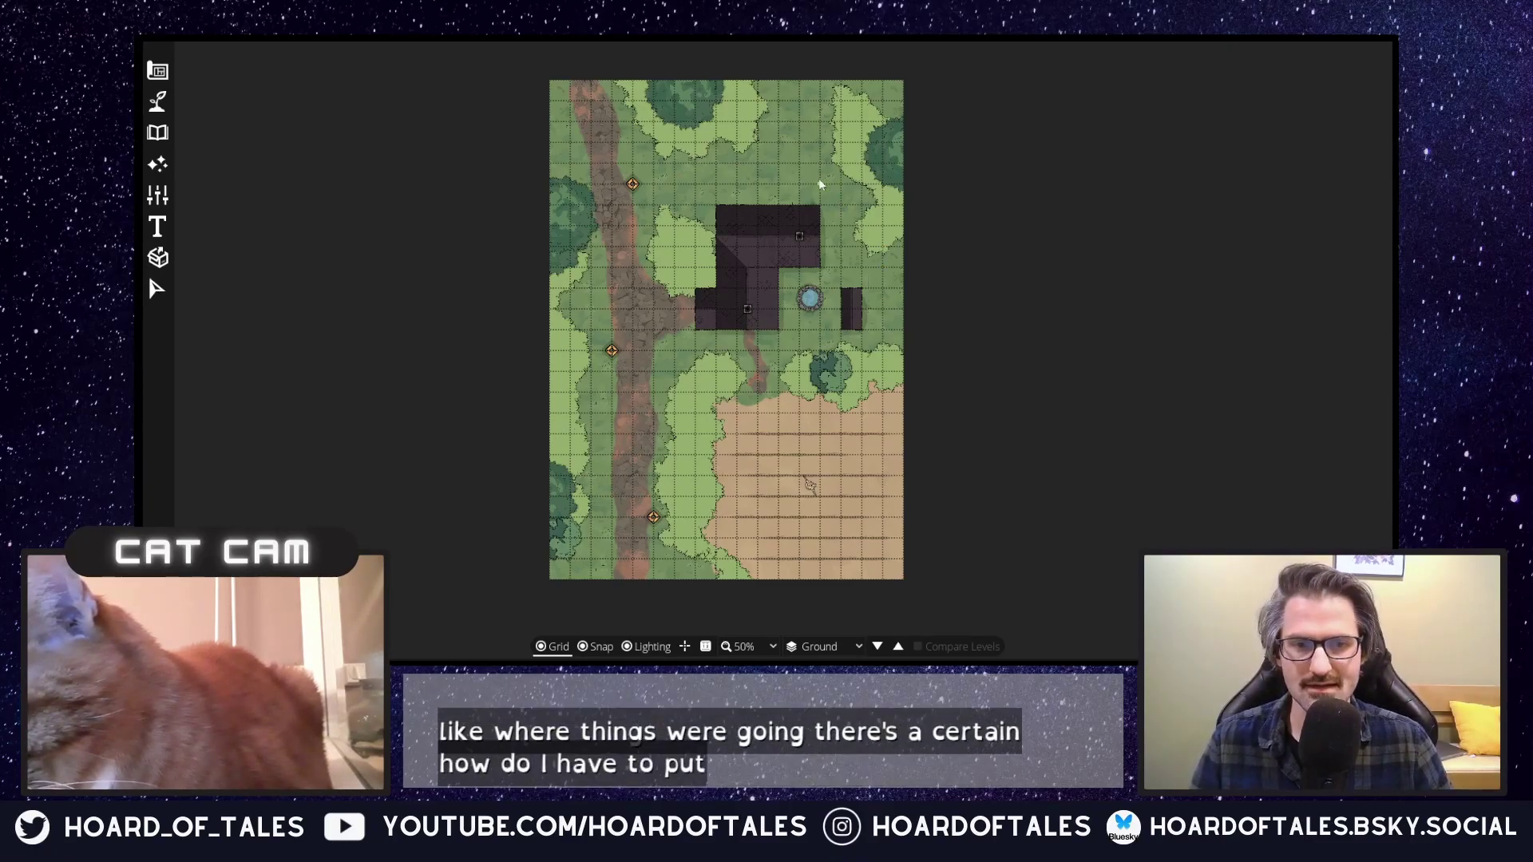
# Examine the existing farm map, including the road, the house with the well and the turnip field.
pyautogui.scroll(2, 840, 362)
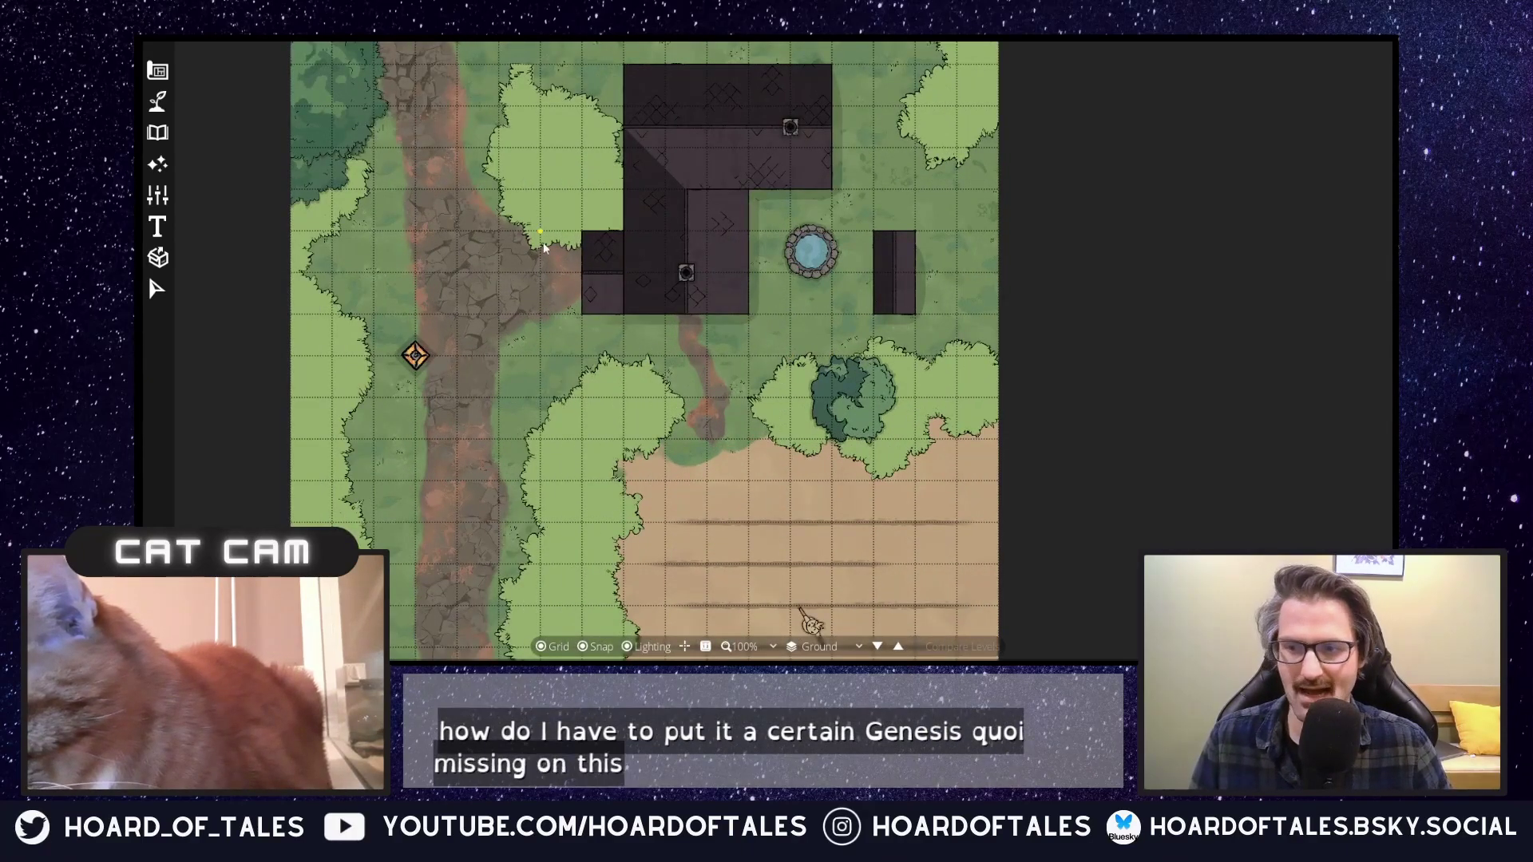
pyautogui.moveTo(538, 208); pyautogui.dragTo(656, 183)
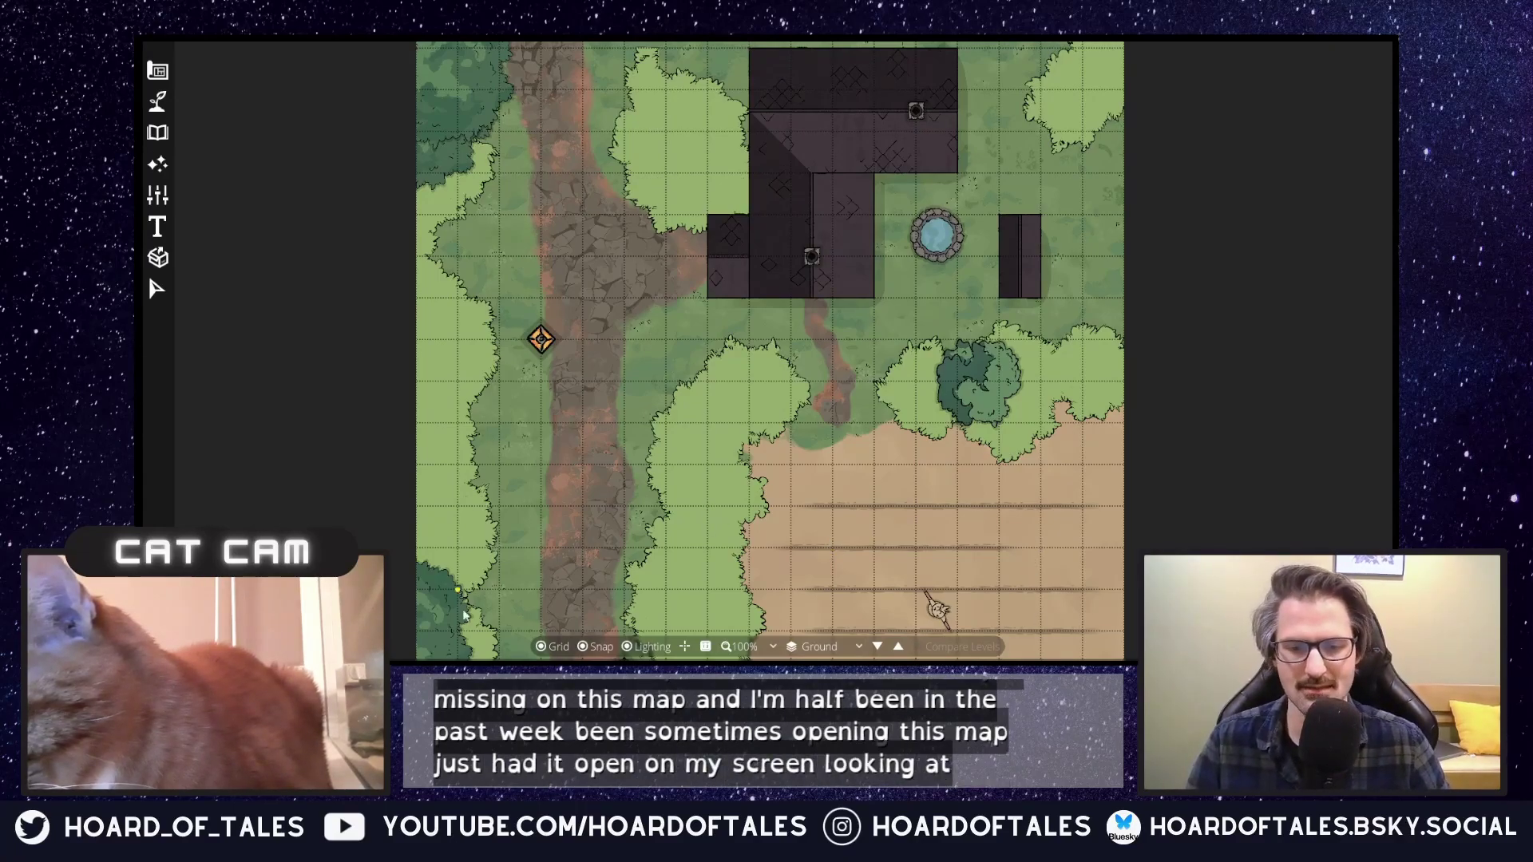
pyautogui.moveTo(678, 455); pyautogui.dragTo(705, 276)
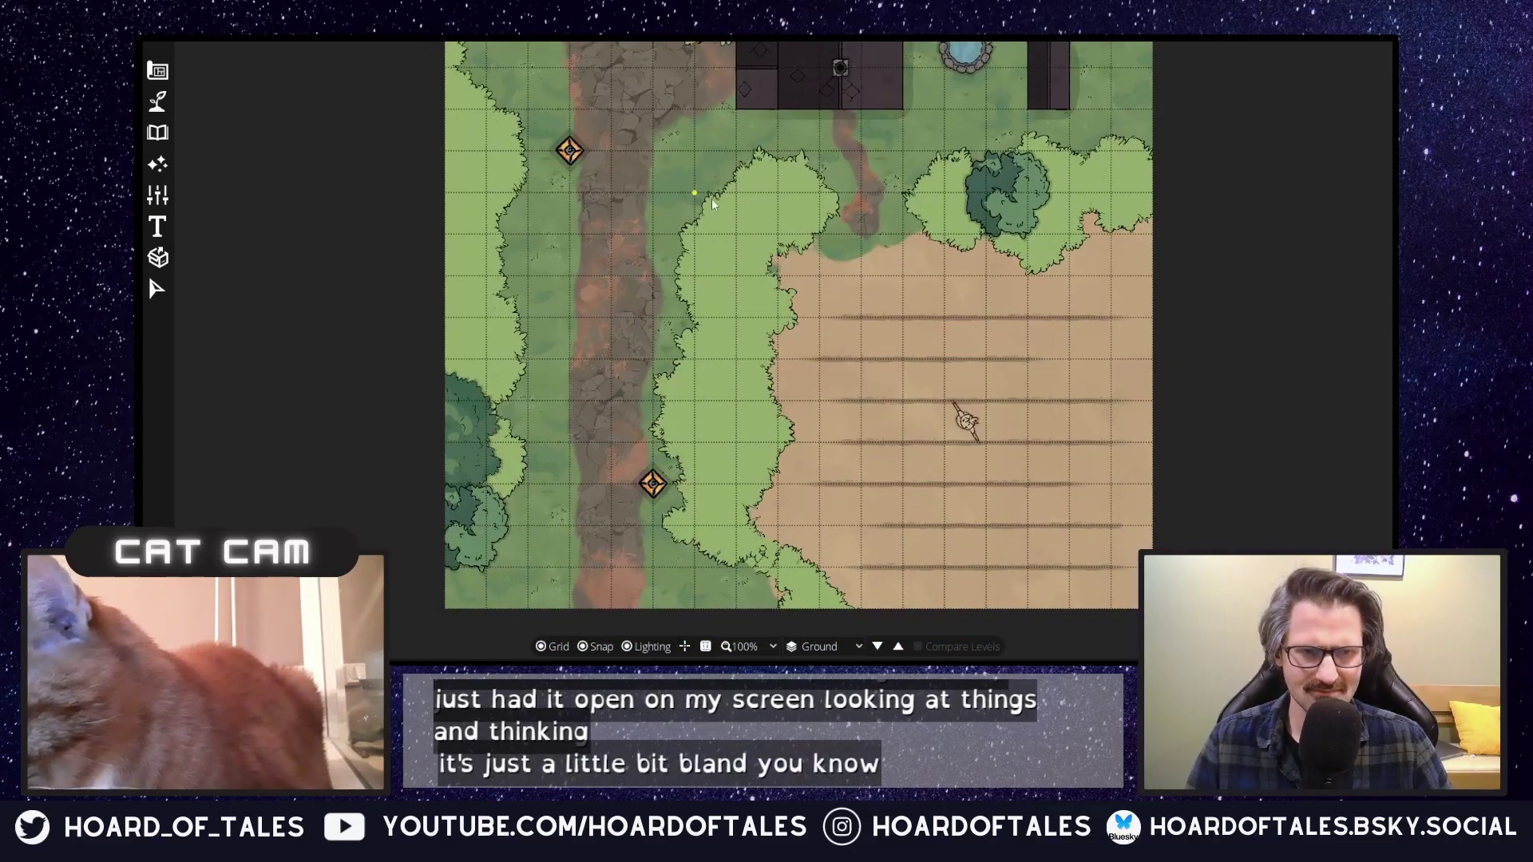
pyautogui.moveTo(662, 191); pyautogui.dragTo(736, 392)
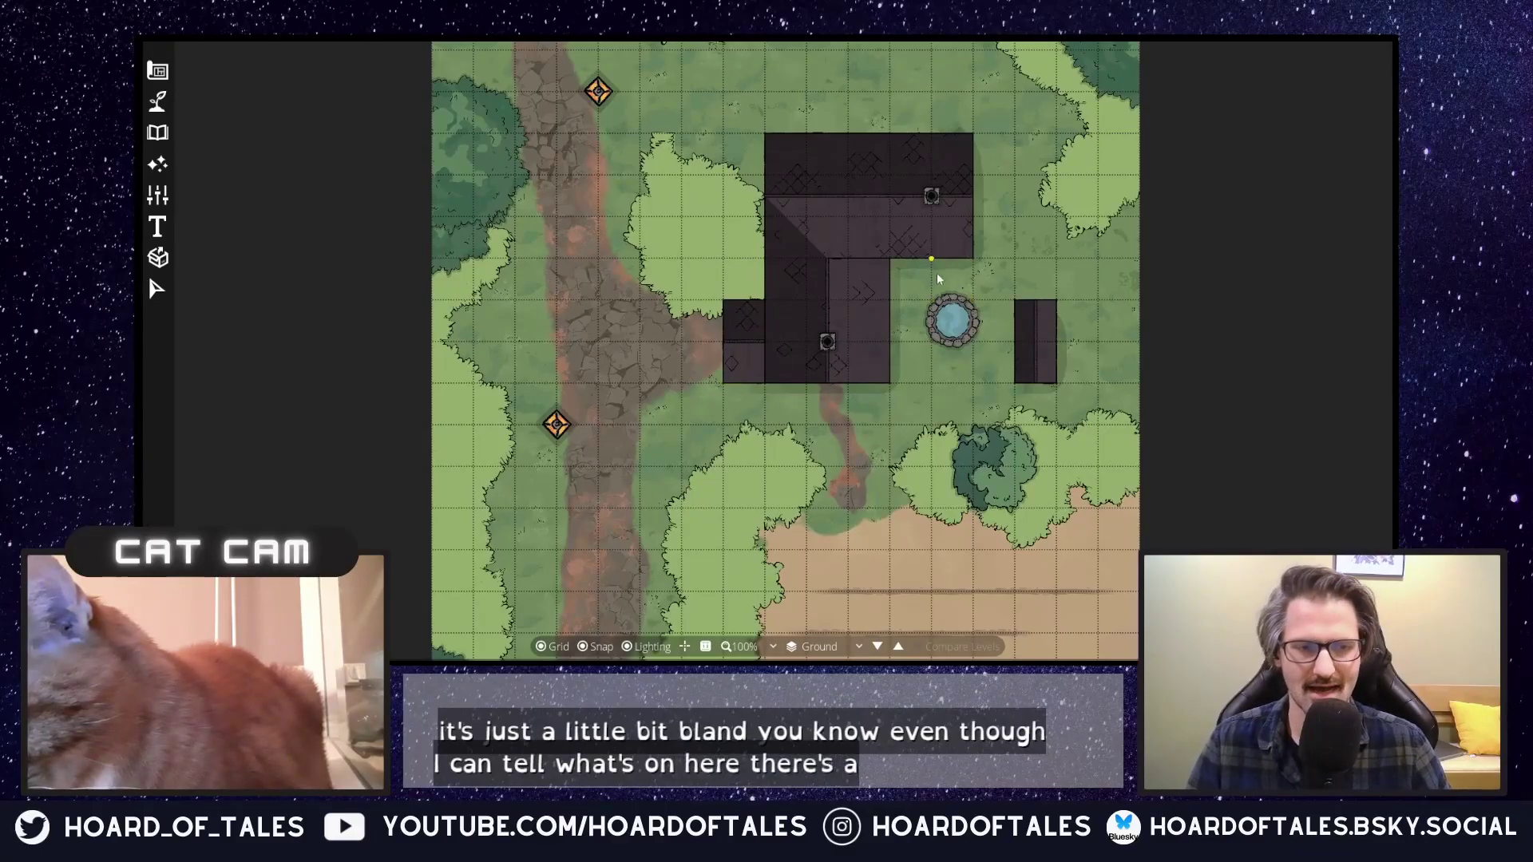
pyautogui.moveTo(876, 455); pyautogui.dragTo(839, 342)
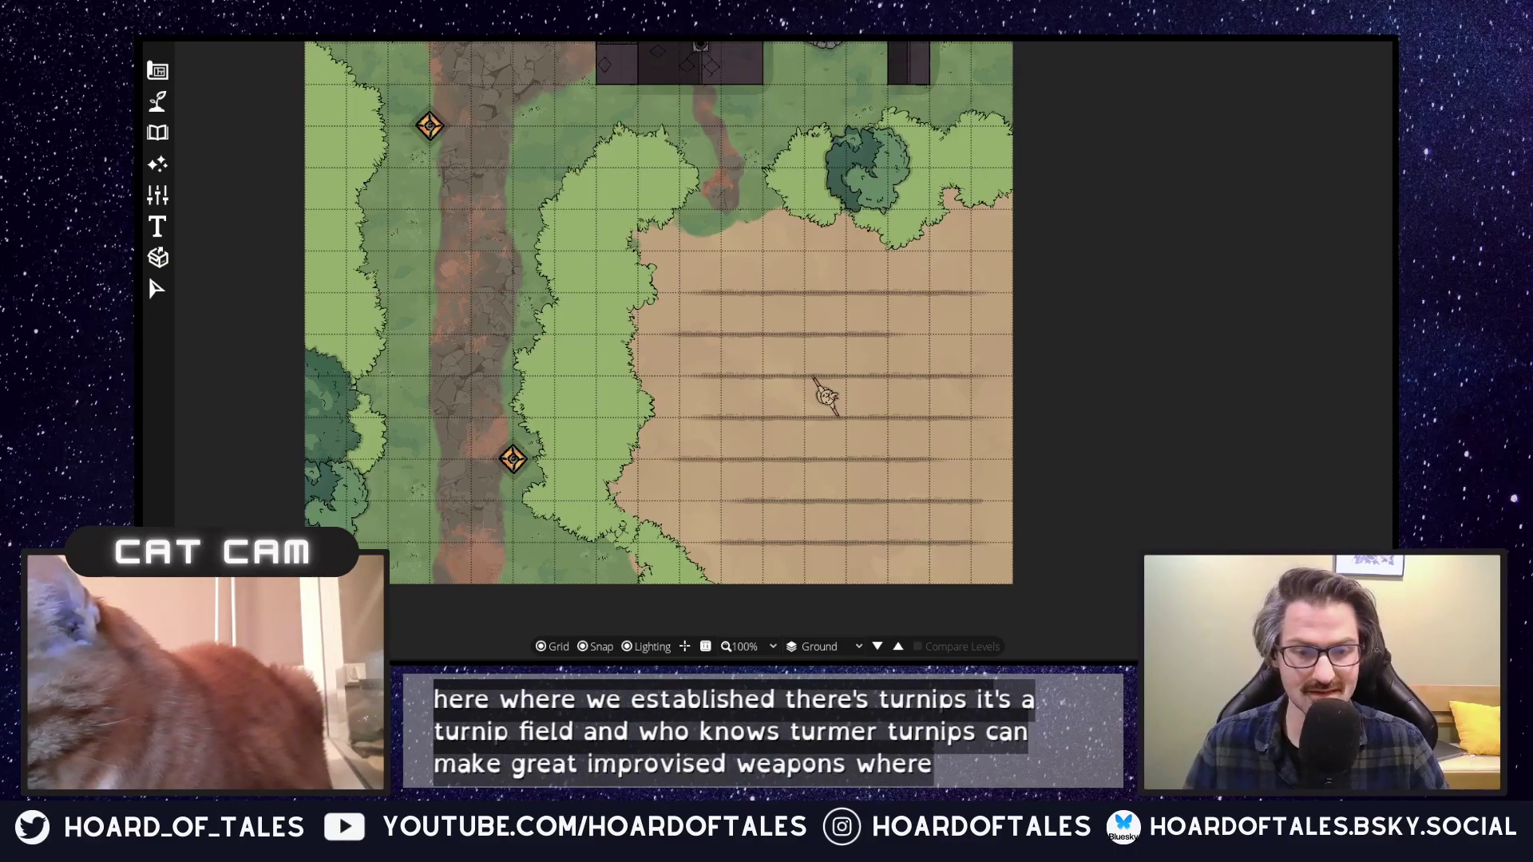
pyautogui.moveTo(532, 184); pyautogui.dragTo(655, 381)
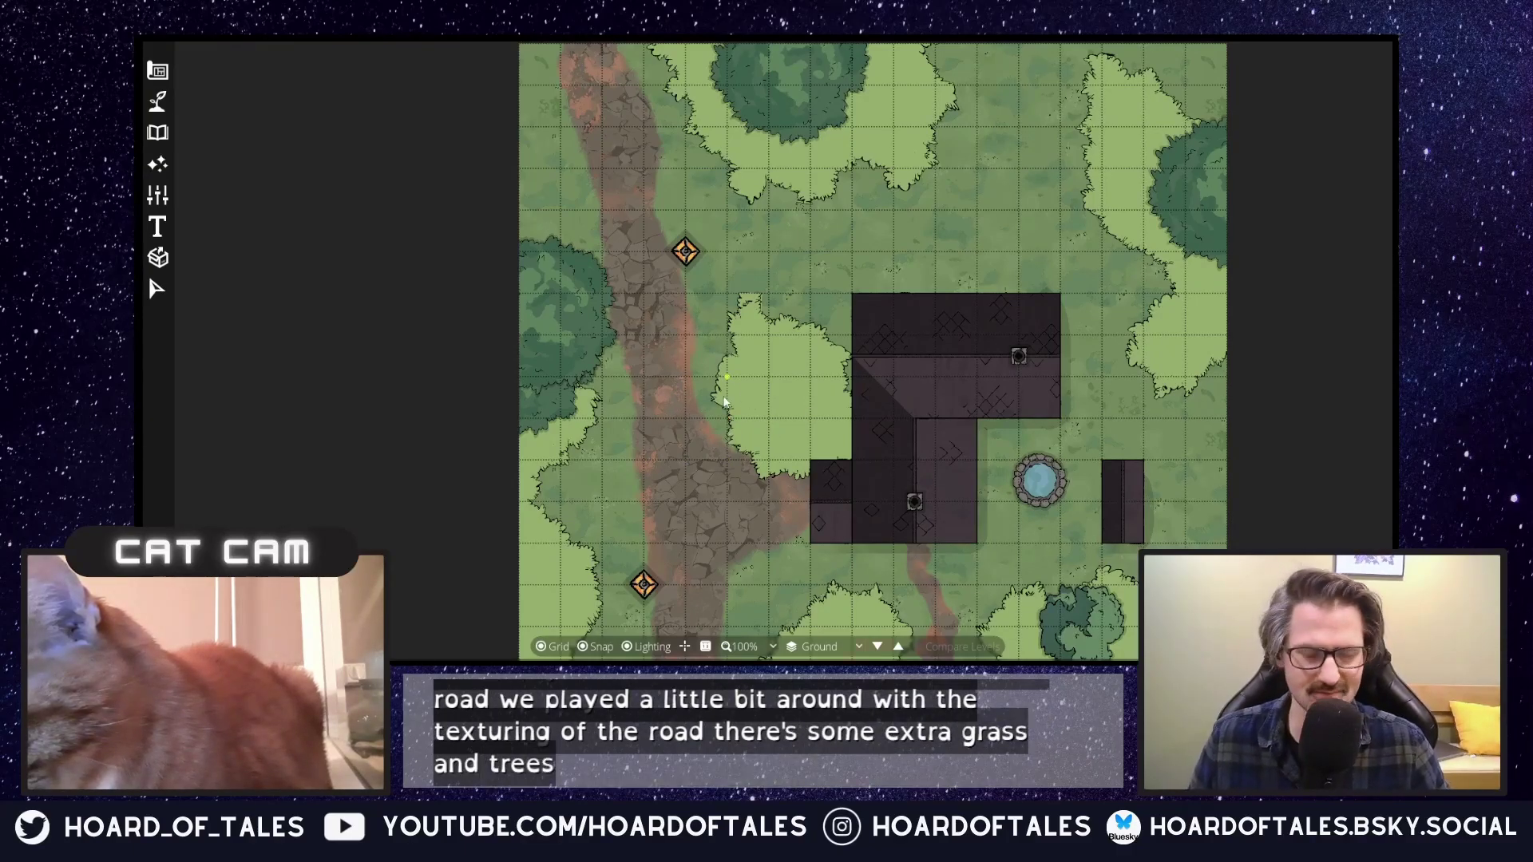
pyautogui.scroll(-3, 719, 403)
pyautogui.moveTo(703, 461); pyautogui.dragTo(688, 291)
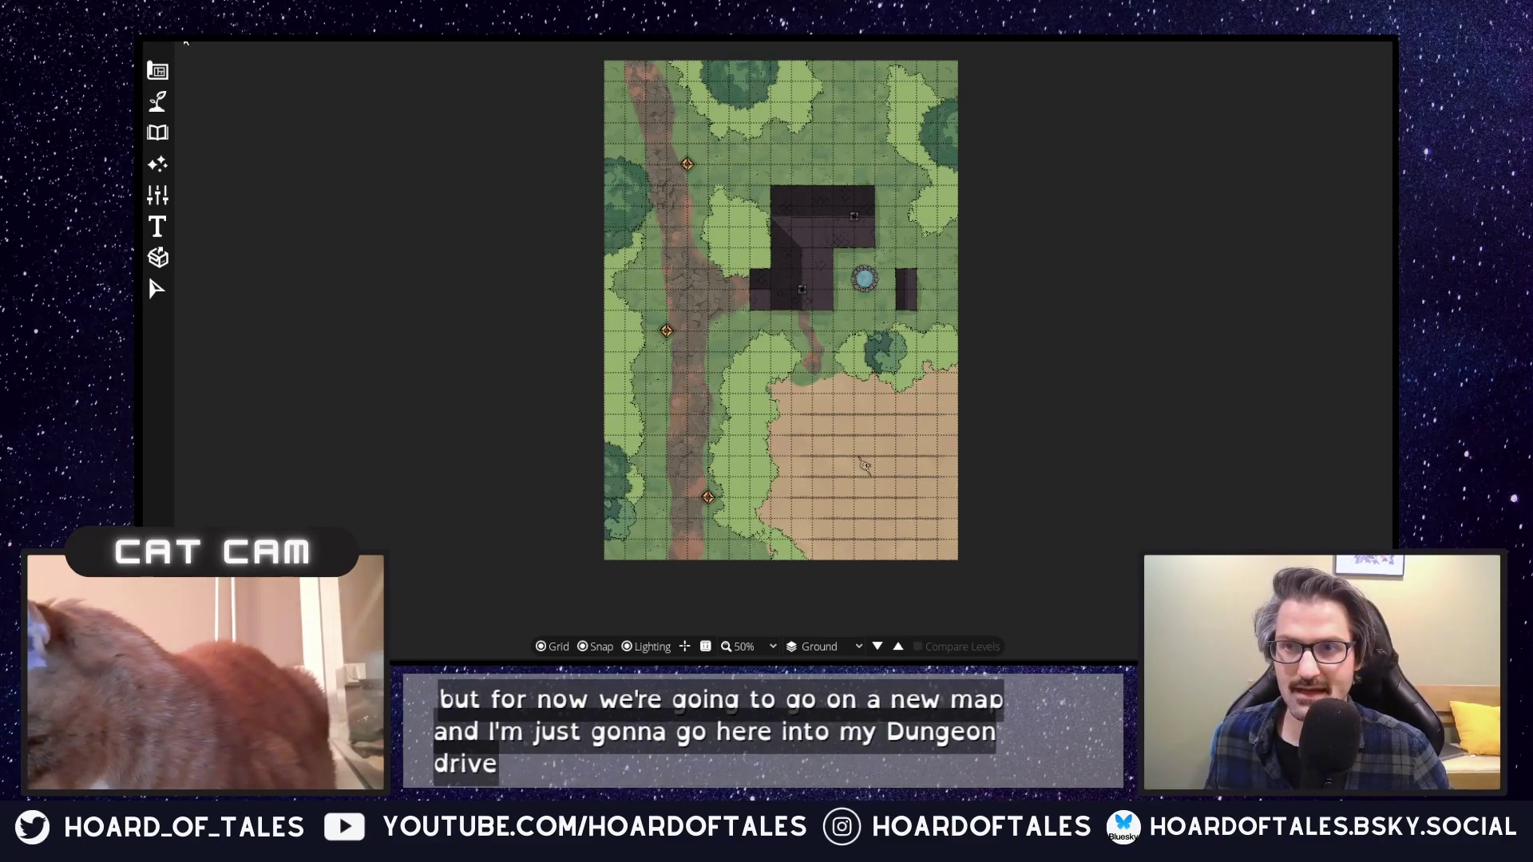
# Create a new map 18 tiles wide and 26 tiles high.
pyautogui.hotkey('ctrl', 'n')
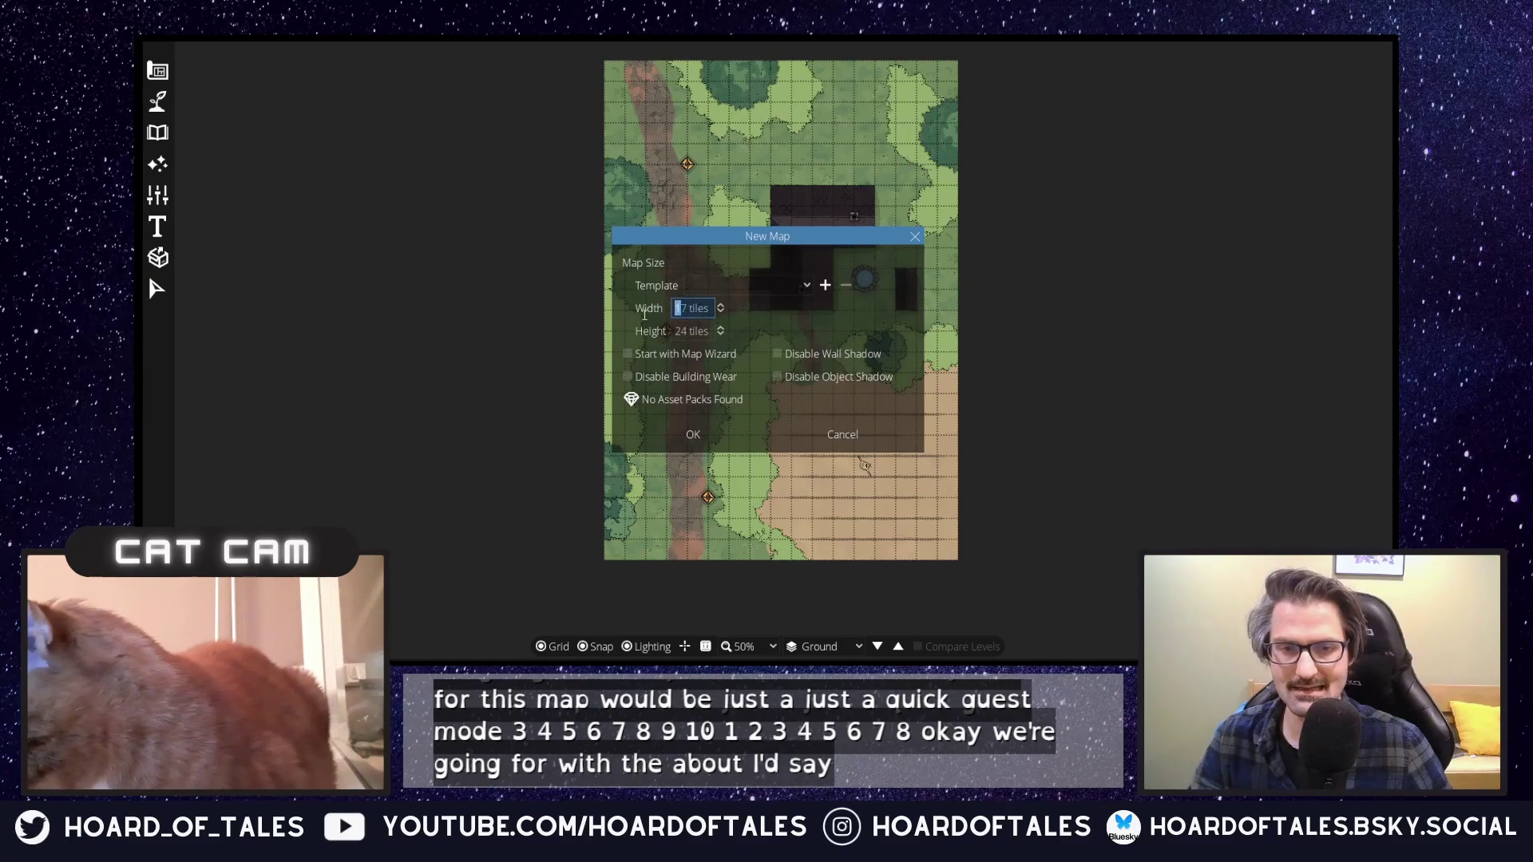
pyautogui.click(686, 307)
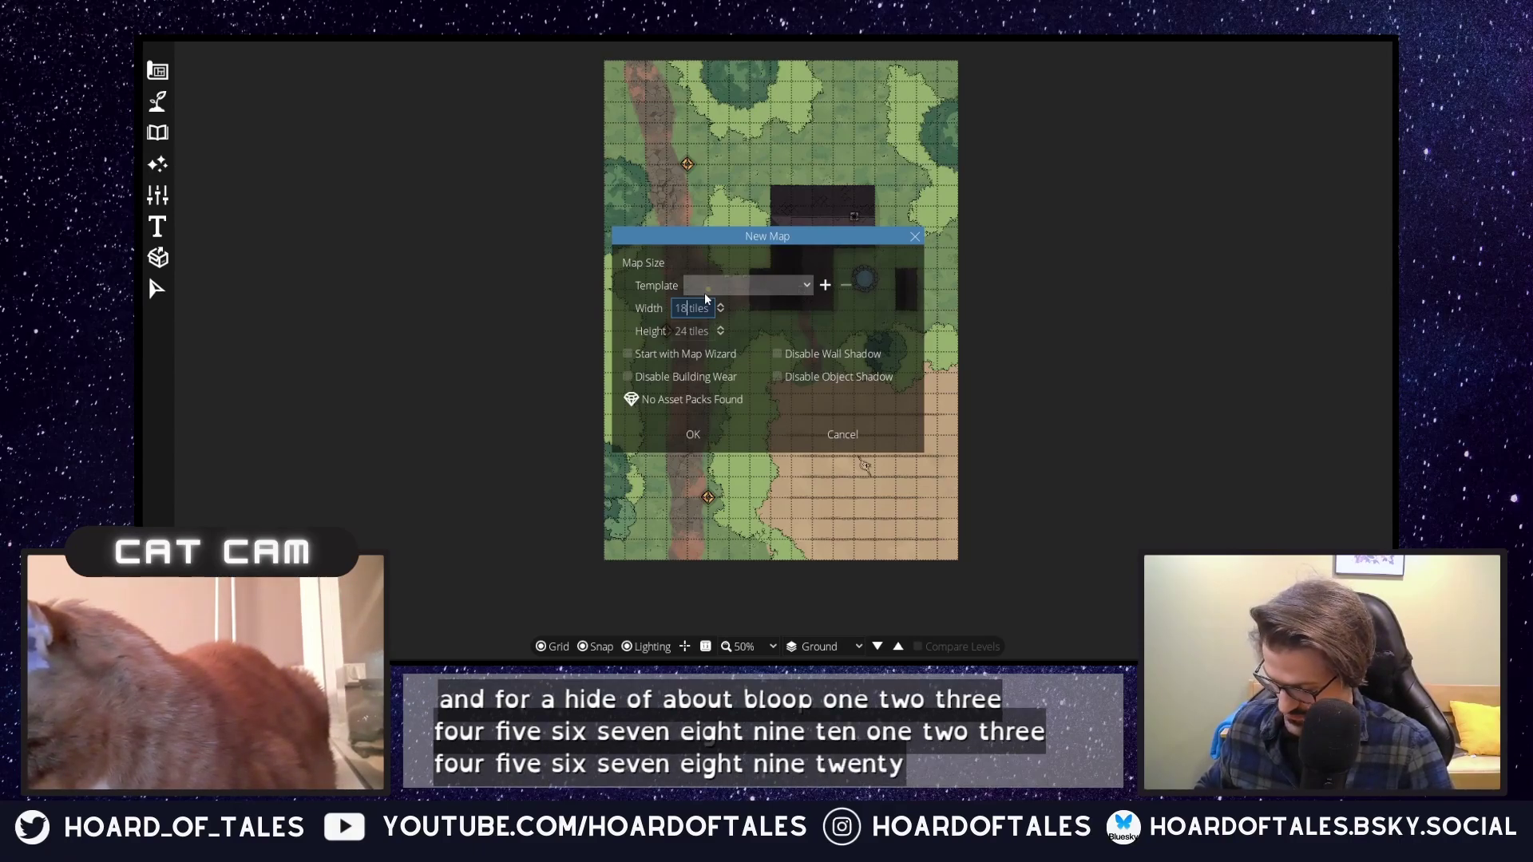
pyautogui.click(685, 330)
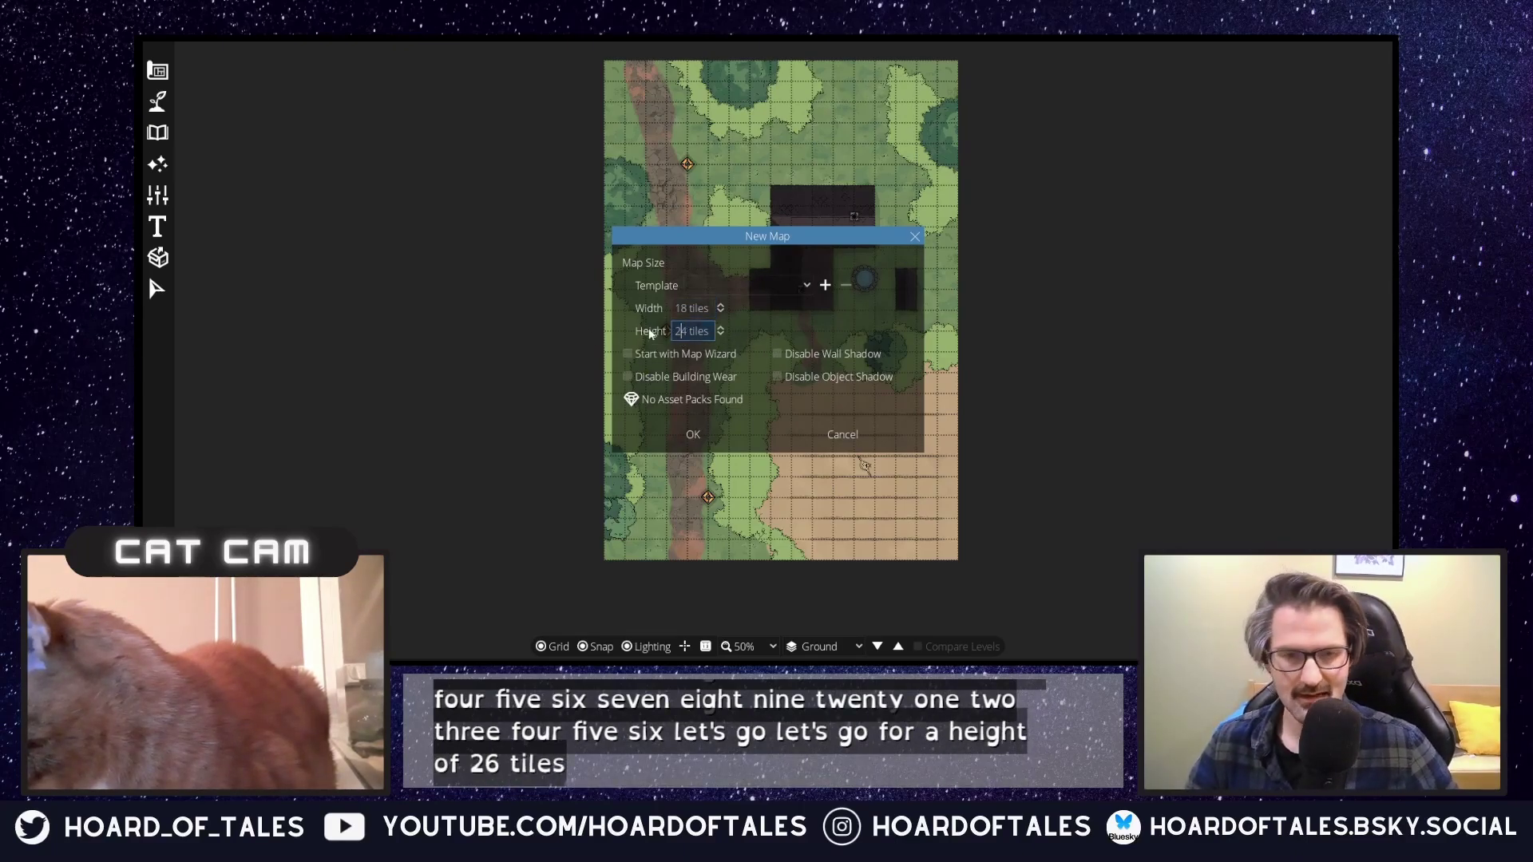
pyautogui.press('Delete')
pyautogui.write('6')
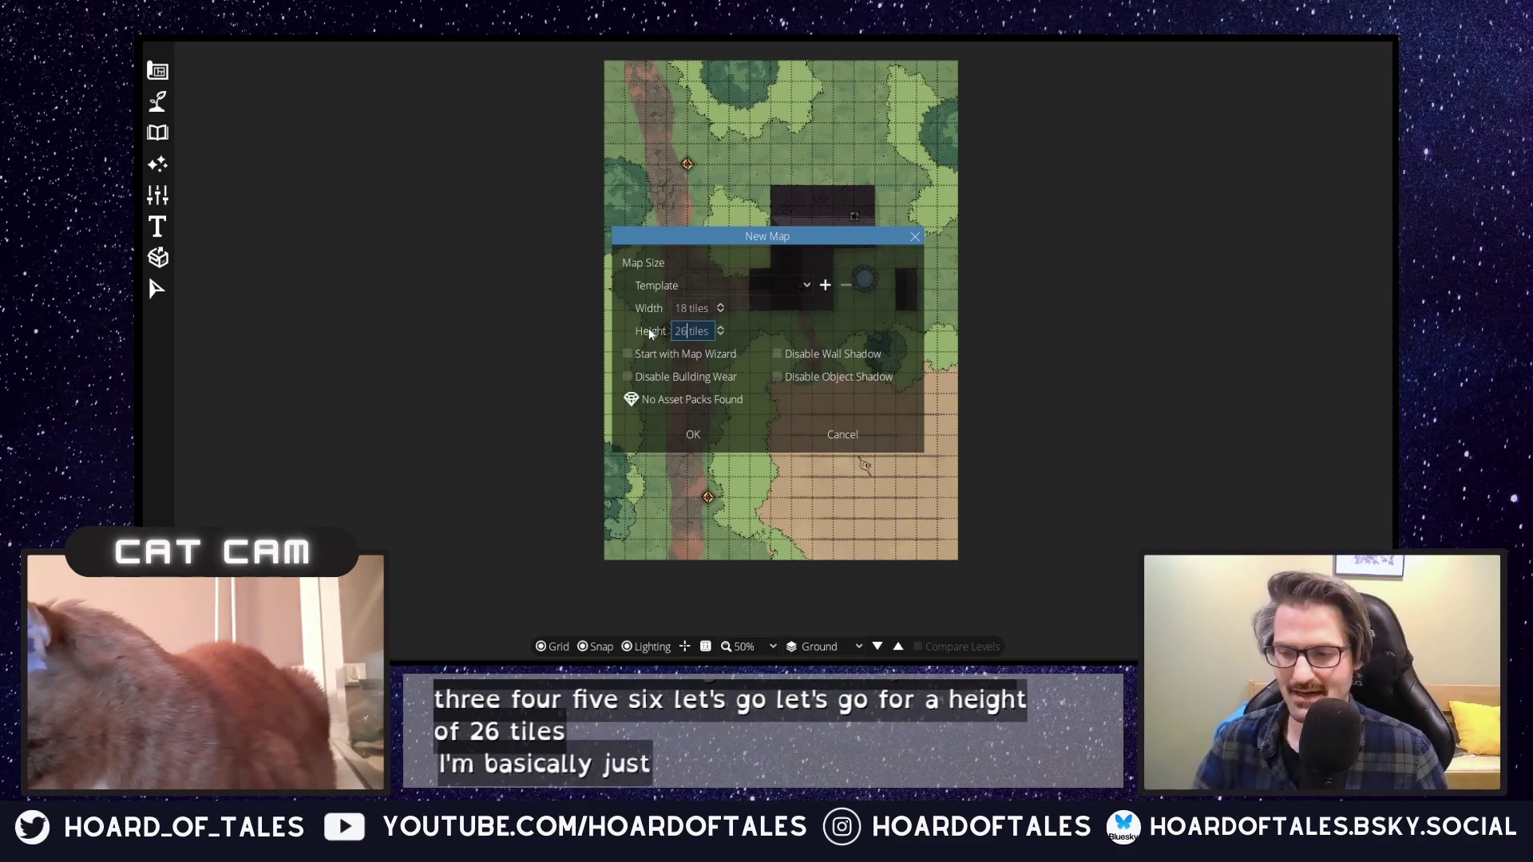
pyautogui.click(697, 436)
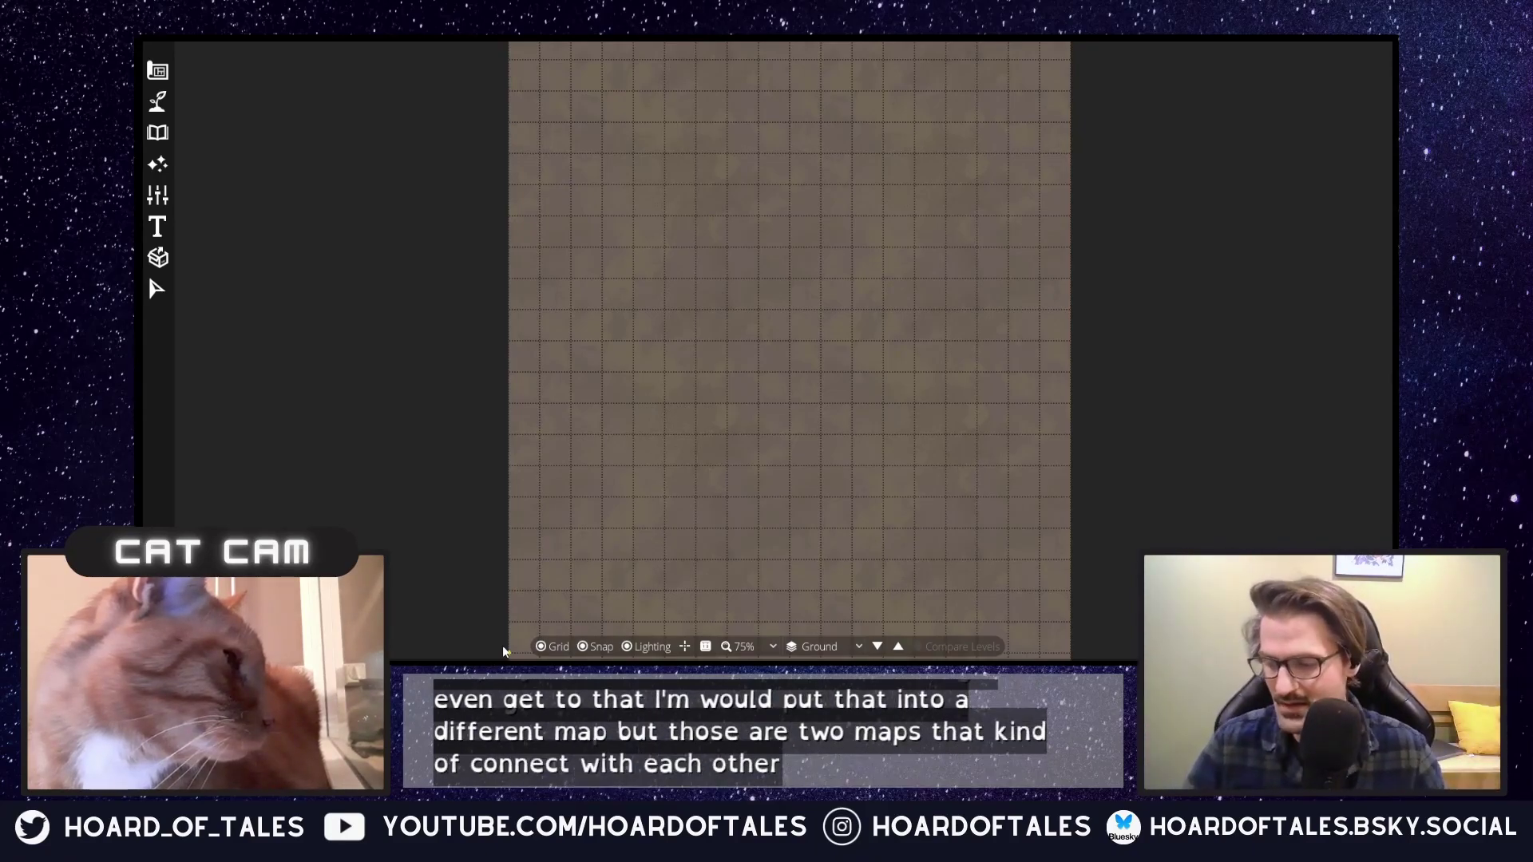
# Start the Terrain Brush and unlock four more terrain slots.
pyautogui.scroll(-2, 842, 395)
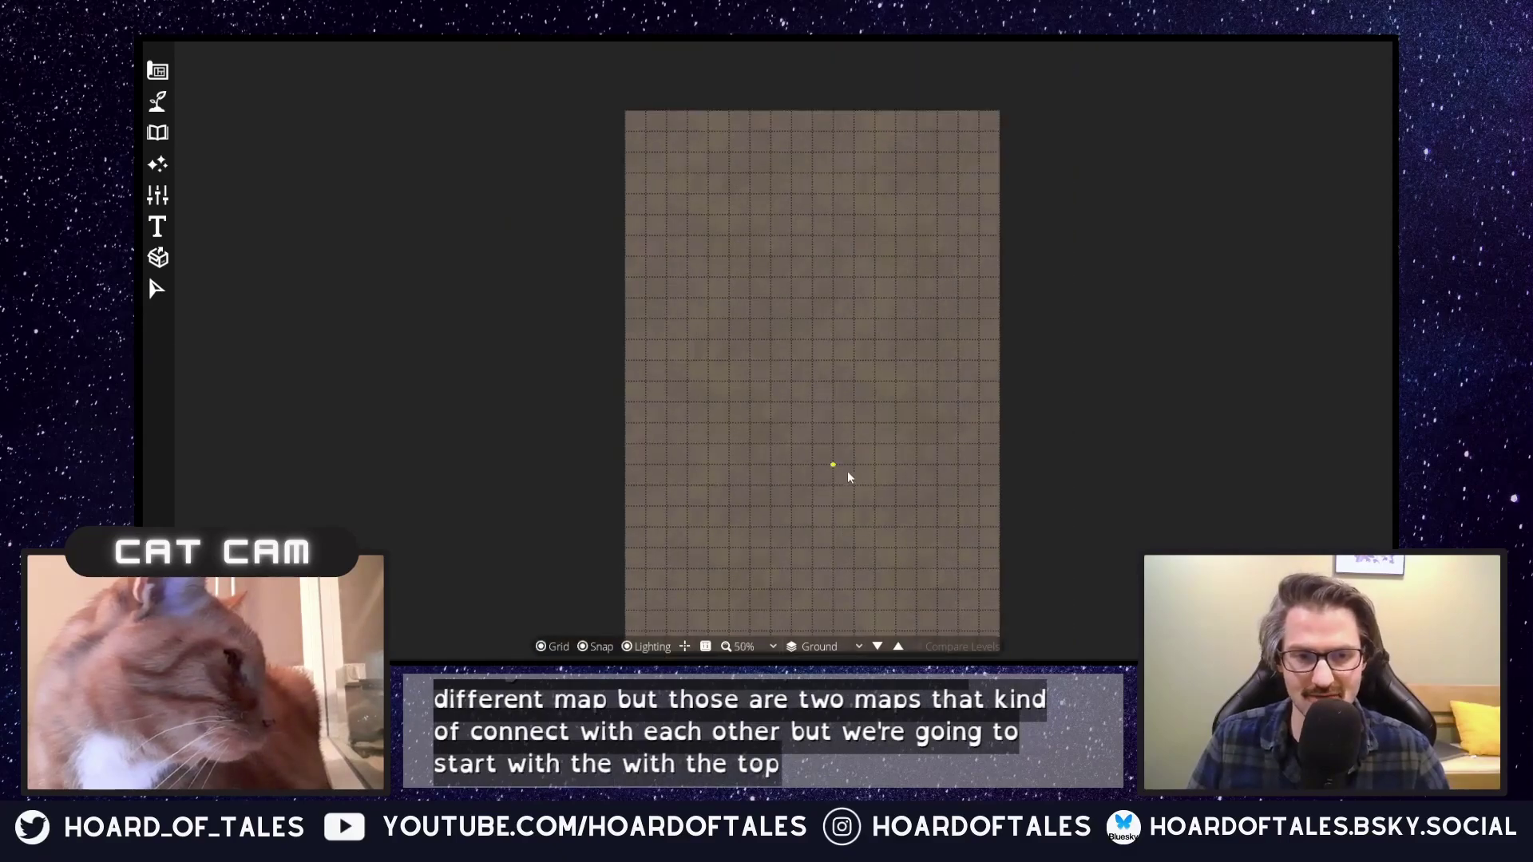
pyautogui.moveTo(842, 433); pyautogui.dragTo(801, 397)
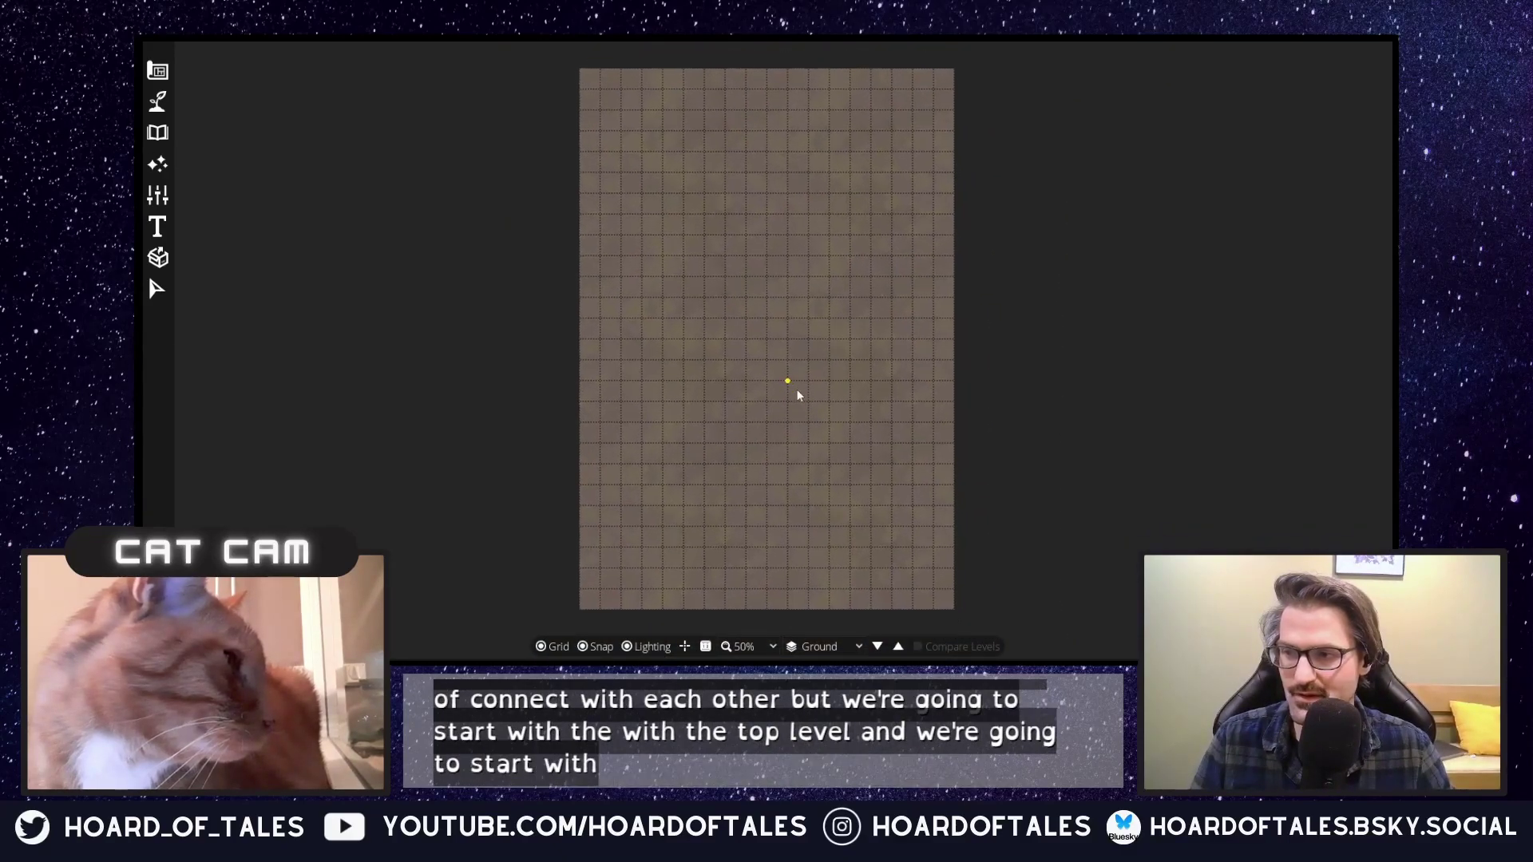
pyautogui.click(154, 103)
pyautogui.click(242, 153)
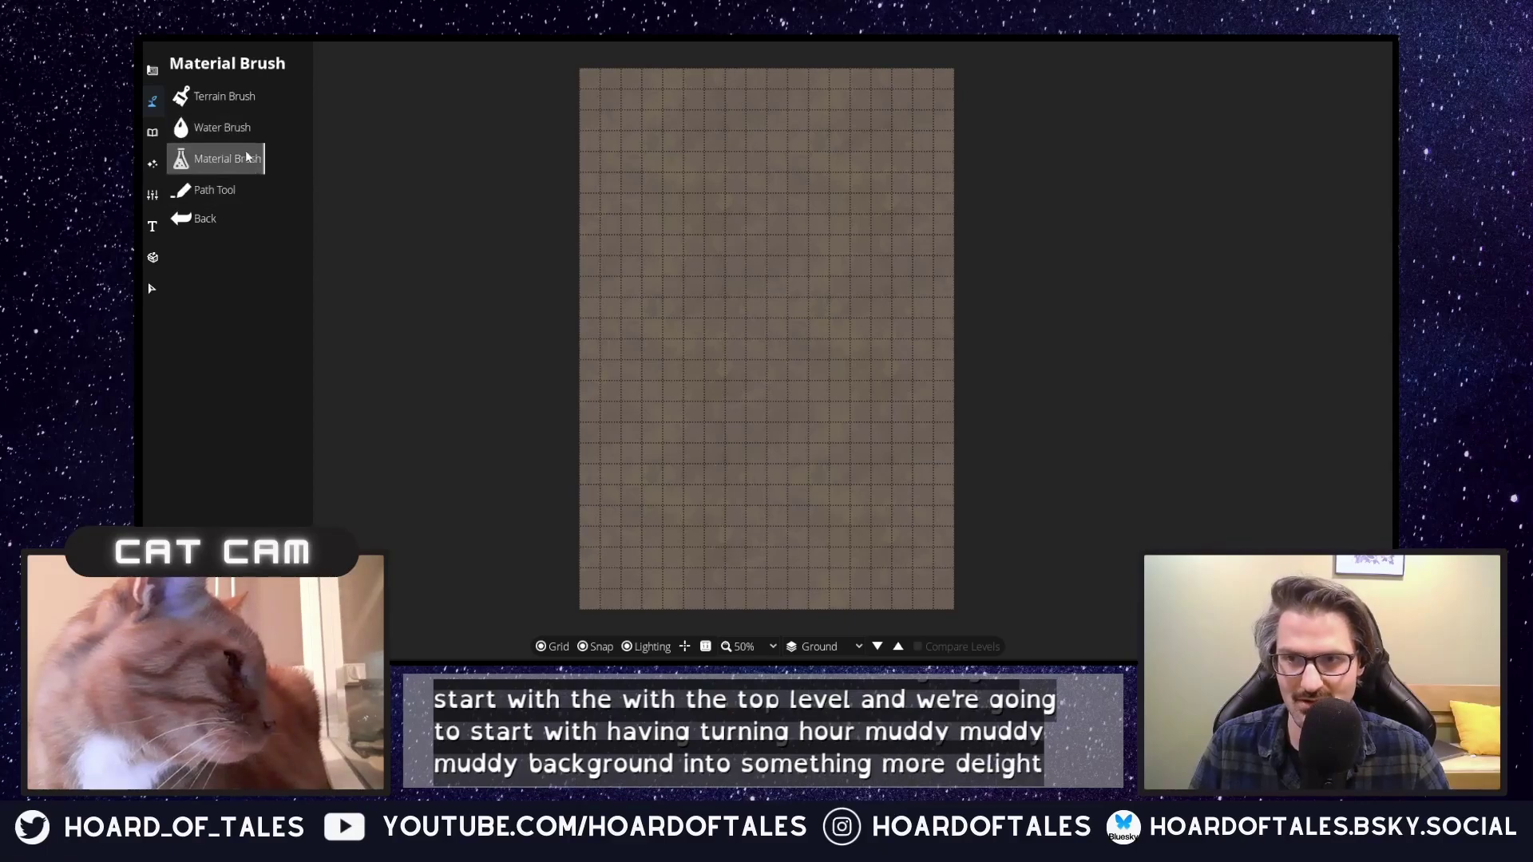
pyautogui.click(236, 128)
pyautogui.click(258, 97)
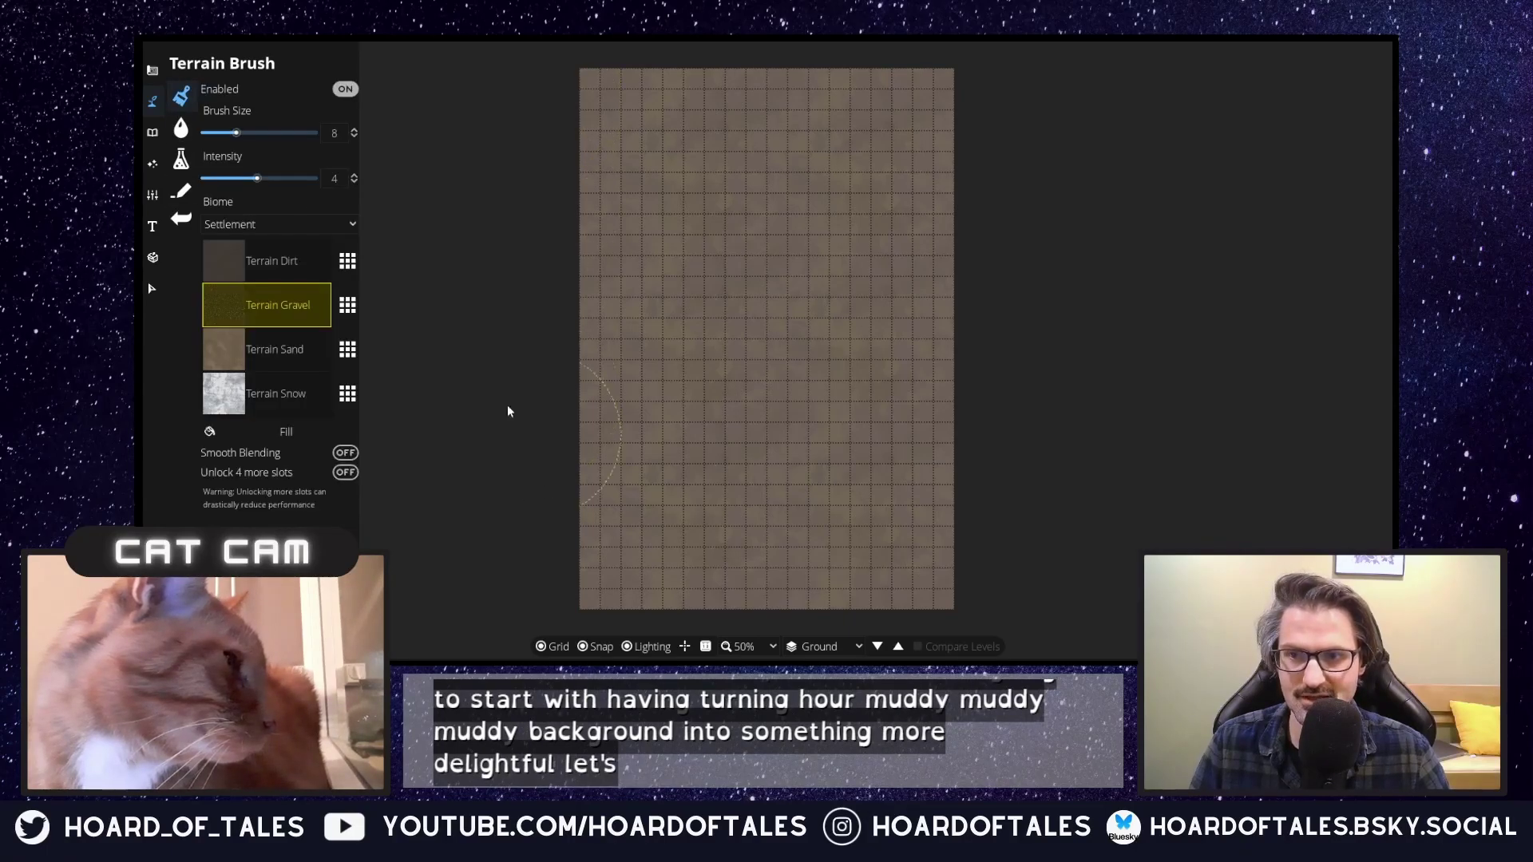
pyautogui.click(355, 473)
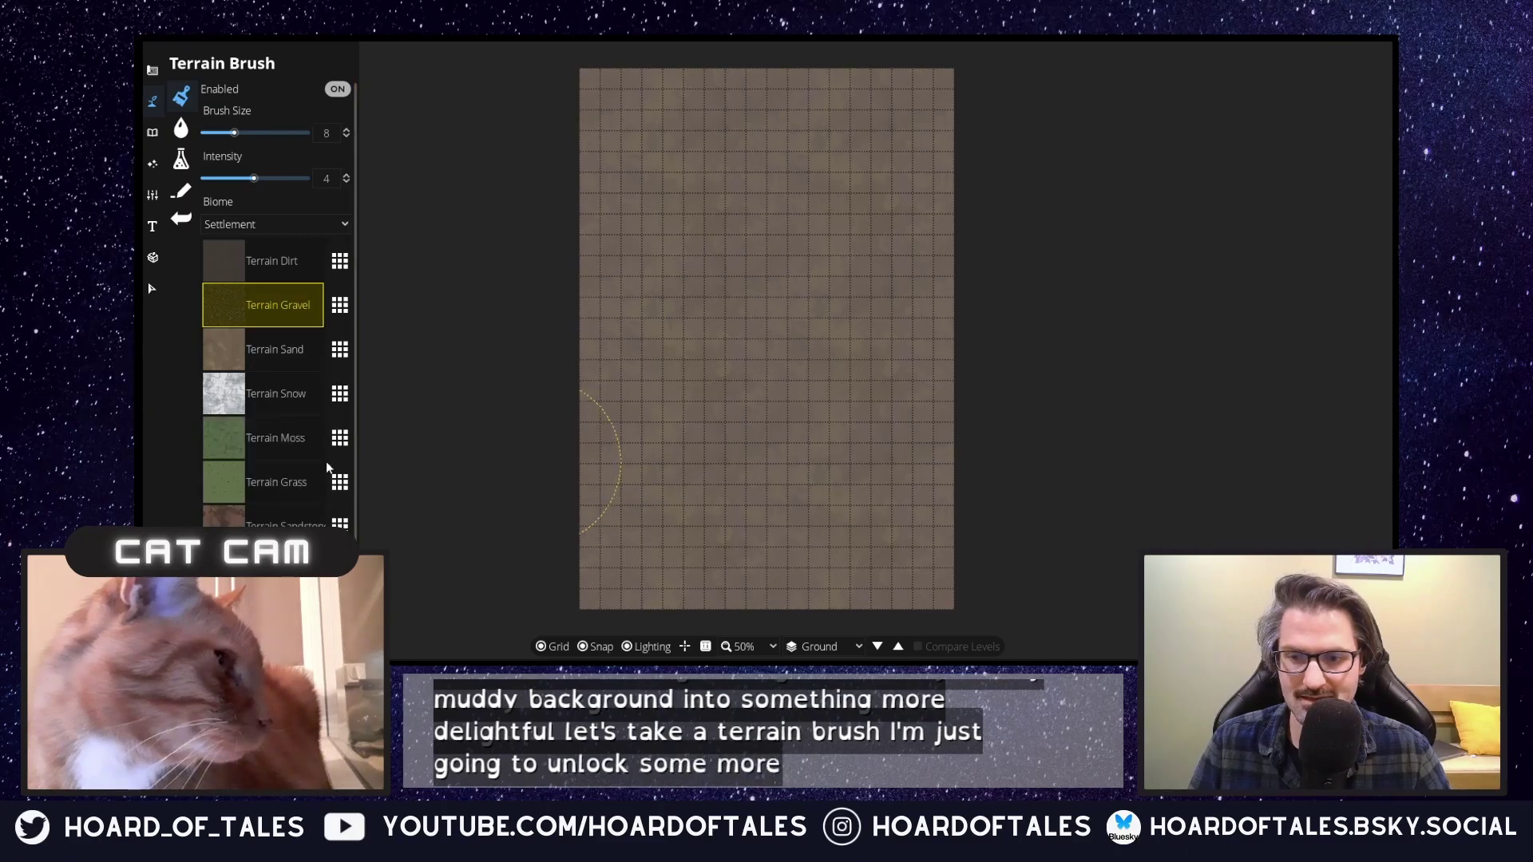
# Cover the whole map with Terrain Moss using brush size 25.
pyautogui.scroll(-1, 327, 467)
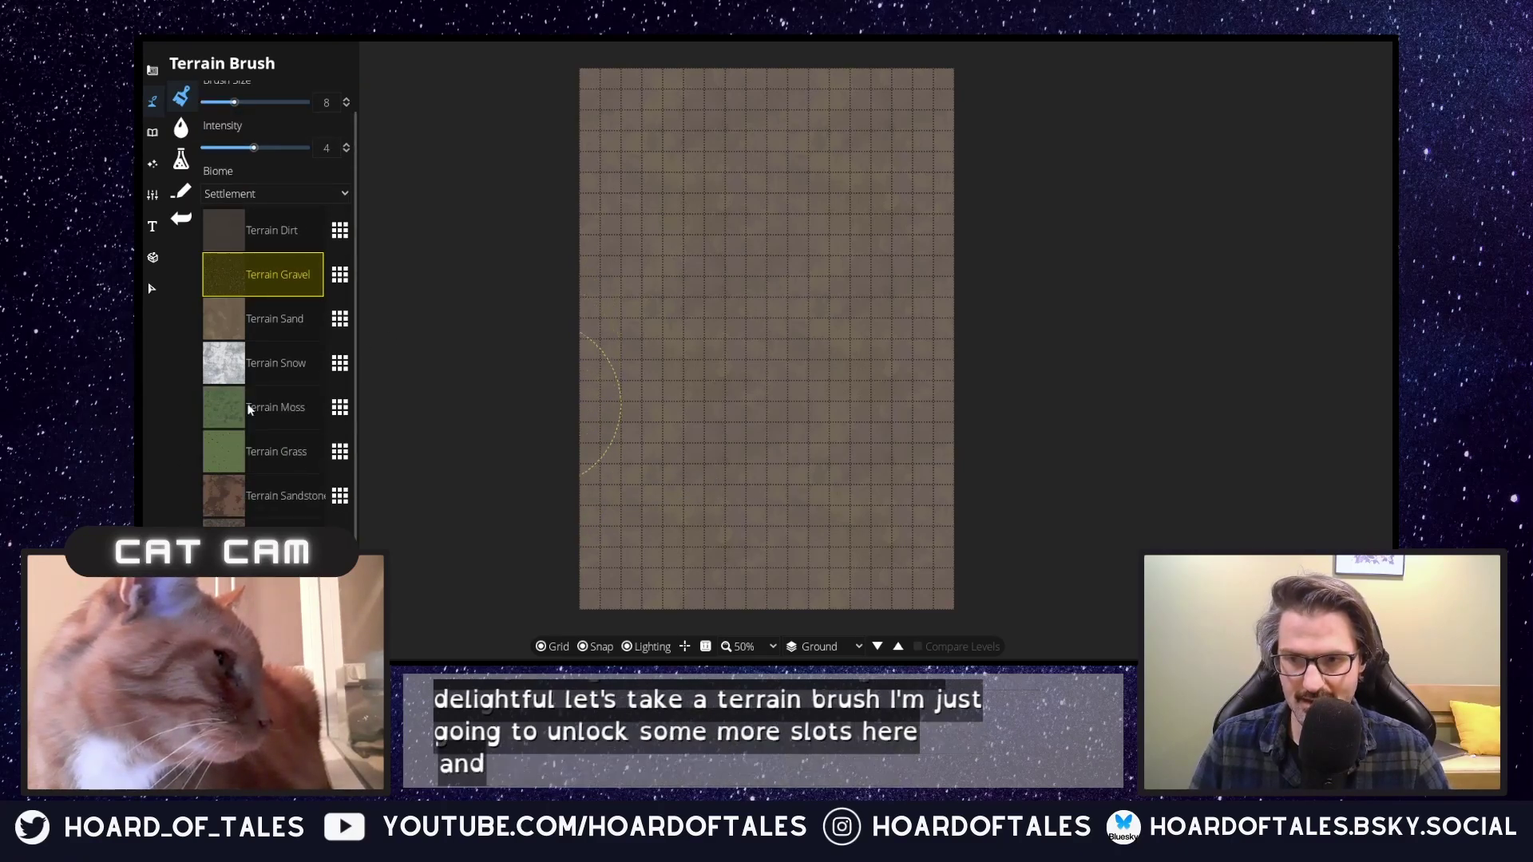
pyautogui.click(270, 414)
pyautogui.keyDown('shift'); pyautogui.scroll(4, 765, 251); pyautogui.keyUp('shift')
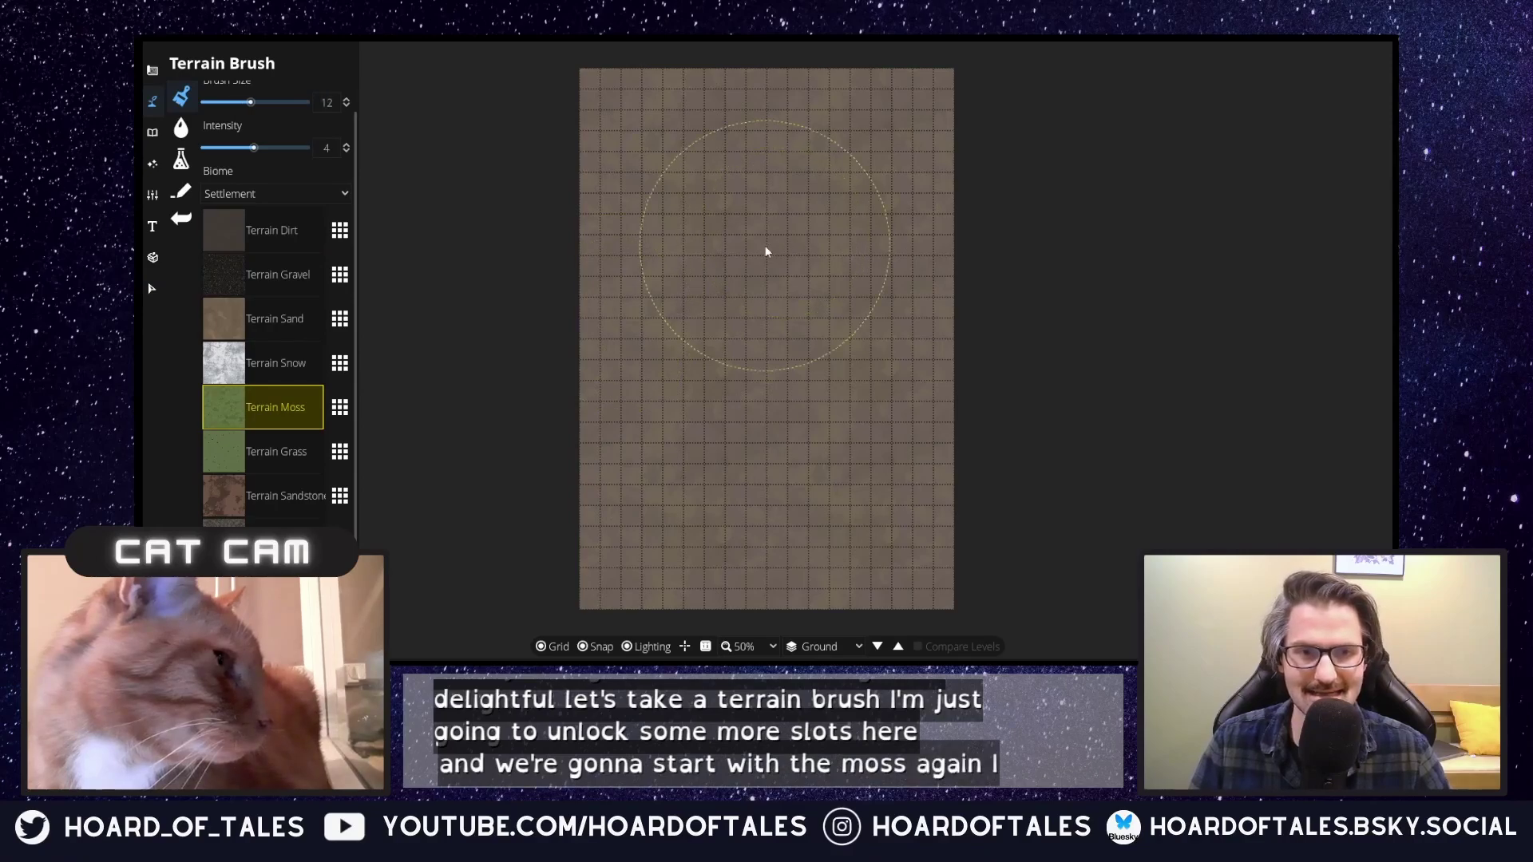
pyautogui.keyDown('shift'); pyautogui.scroll(13, 765, 246); pyautogui.keyUp('shift')
pyautogui.click(731, 228)
pyautogui.moveTo(733, 234)
pyautogui.mouseDown()
pyautogui.moveTo(621, 166)
pyautogui.moveTo(747, 201)
pyautogui.moveTo(903, 153)
pyautogui.moveTo(896, 313)
pyautogui.moveTo(944, 453)
pyautogui.moveTo(708, 457)
pyautogui.moveTo(645, 482)
pyautogui.mouseUp()
pyautogui.scroll(-2, 779, 337)
pyautogui.scroll(-1, 759, 359)
pyautogui.scroll(4, 753, 364)
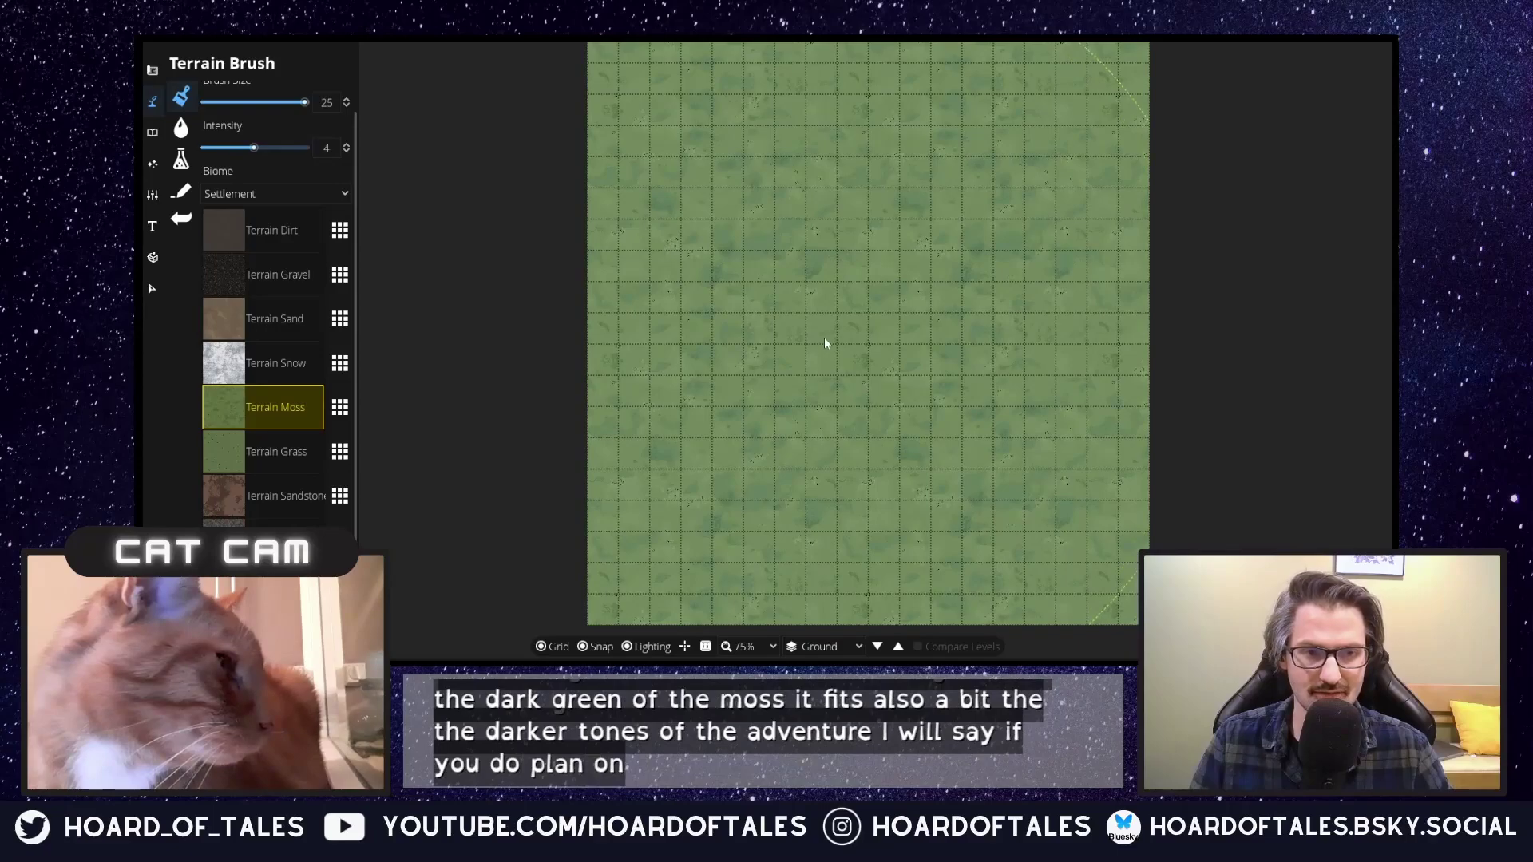
pyautogui.moveTo(825, 342); pyautogui.dragTo(770, 469)
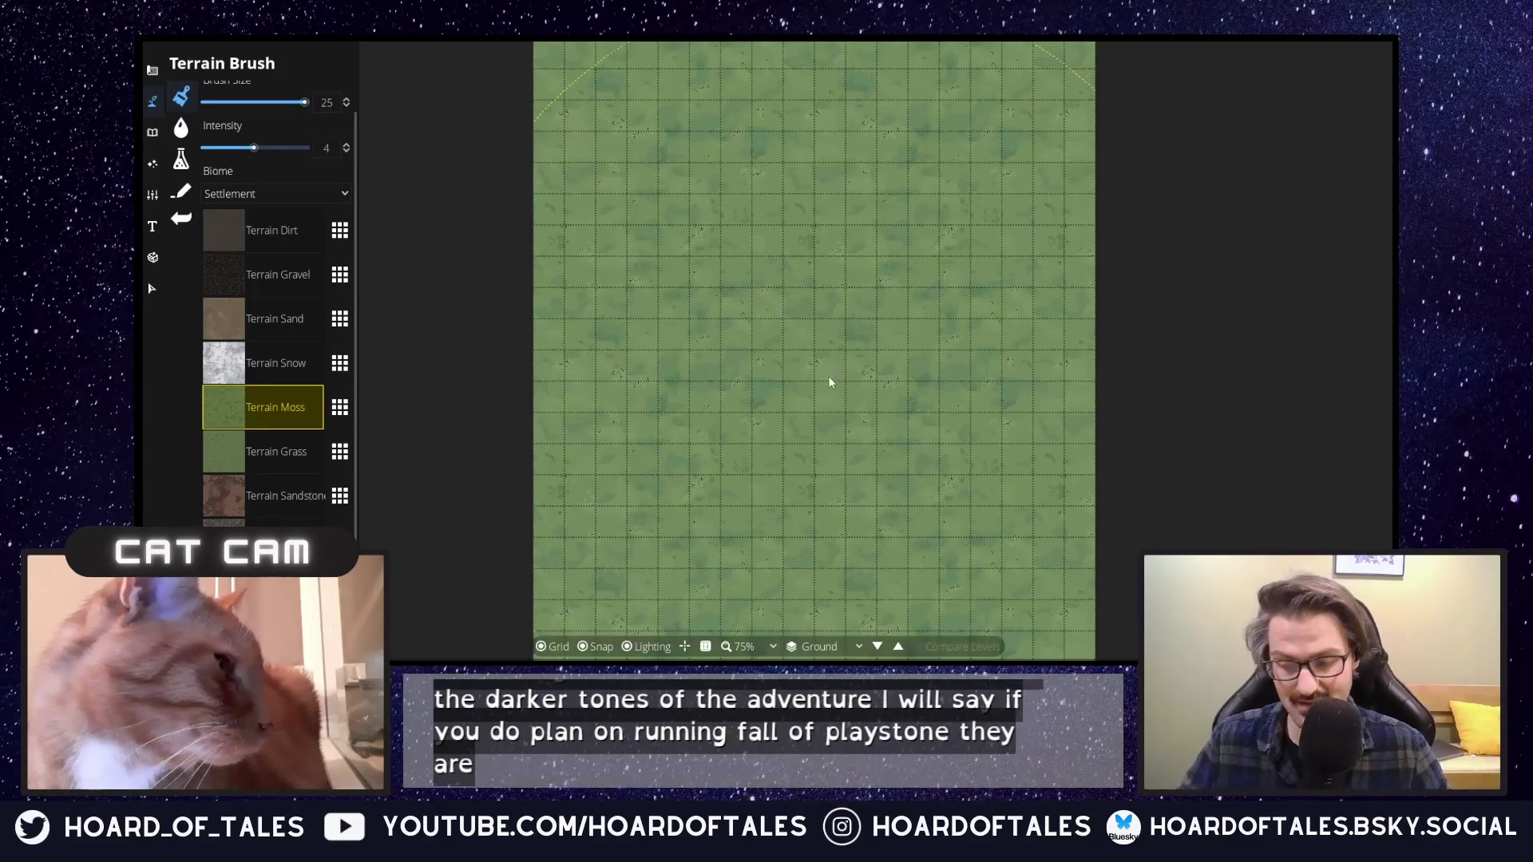
pyautogui.moveTo(828, 380); pyautogui.dragTo(828, 342)
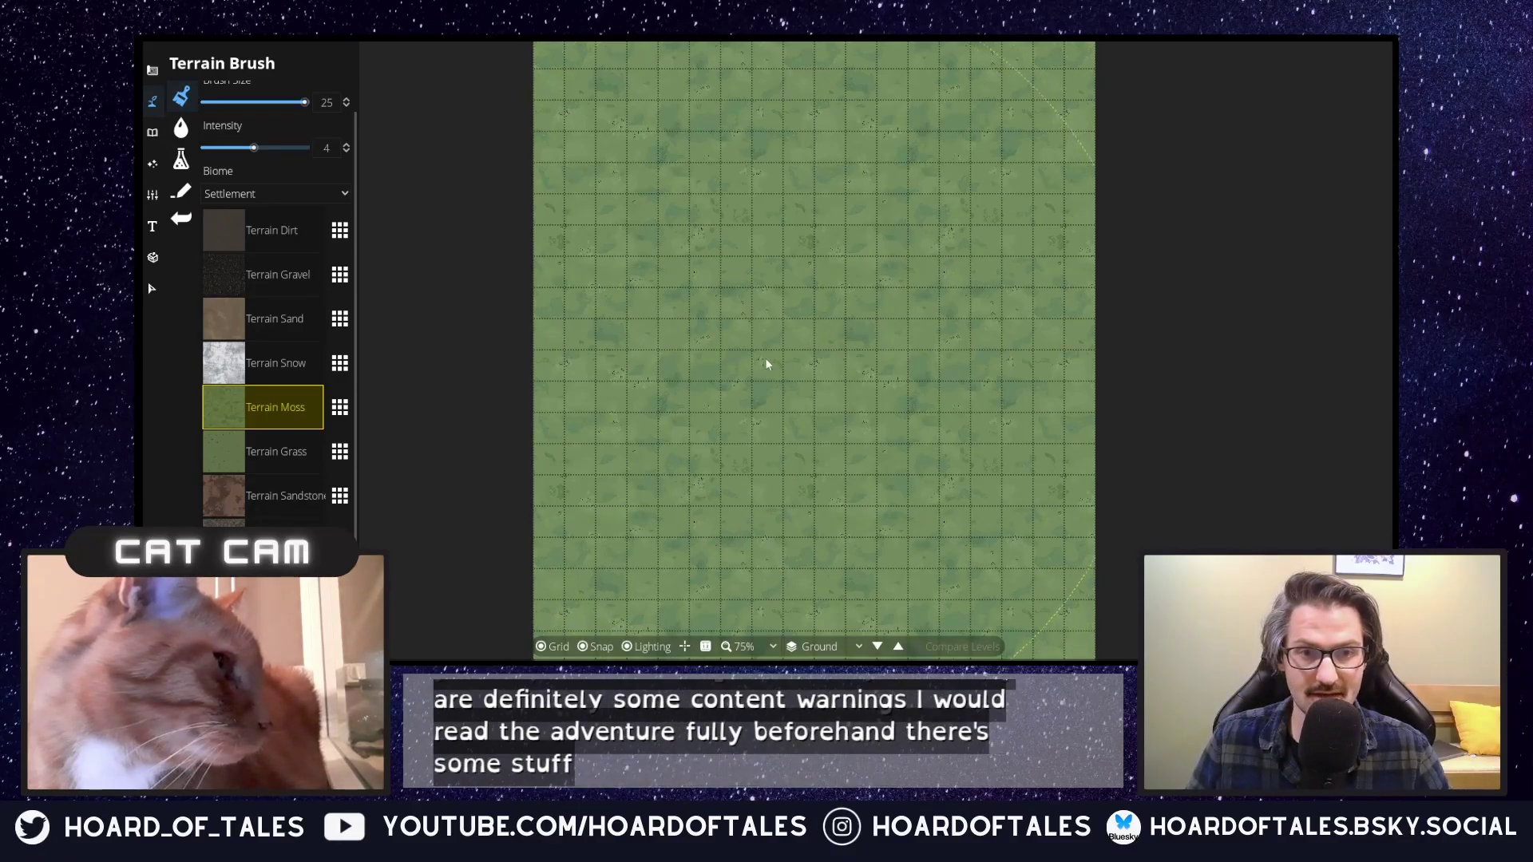
pyautogui.scroll(-1, 801, 343)
# Paint a curved Terrain Dirt road across the map's lower part from the west edge to the east edge, with brush size 4.
pyautogui.keyDown('ctrl'); pyautogui.scroll(-5, 801, 345); pyautogui.keyUp('ctrl')
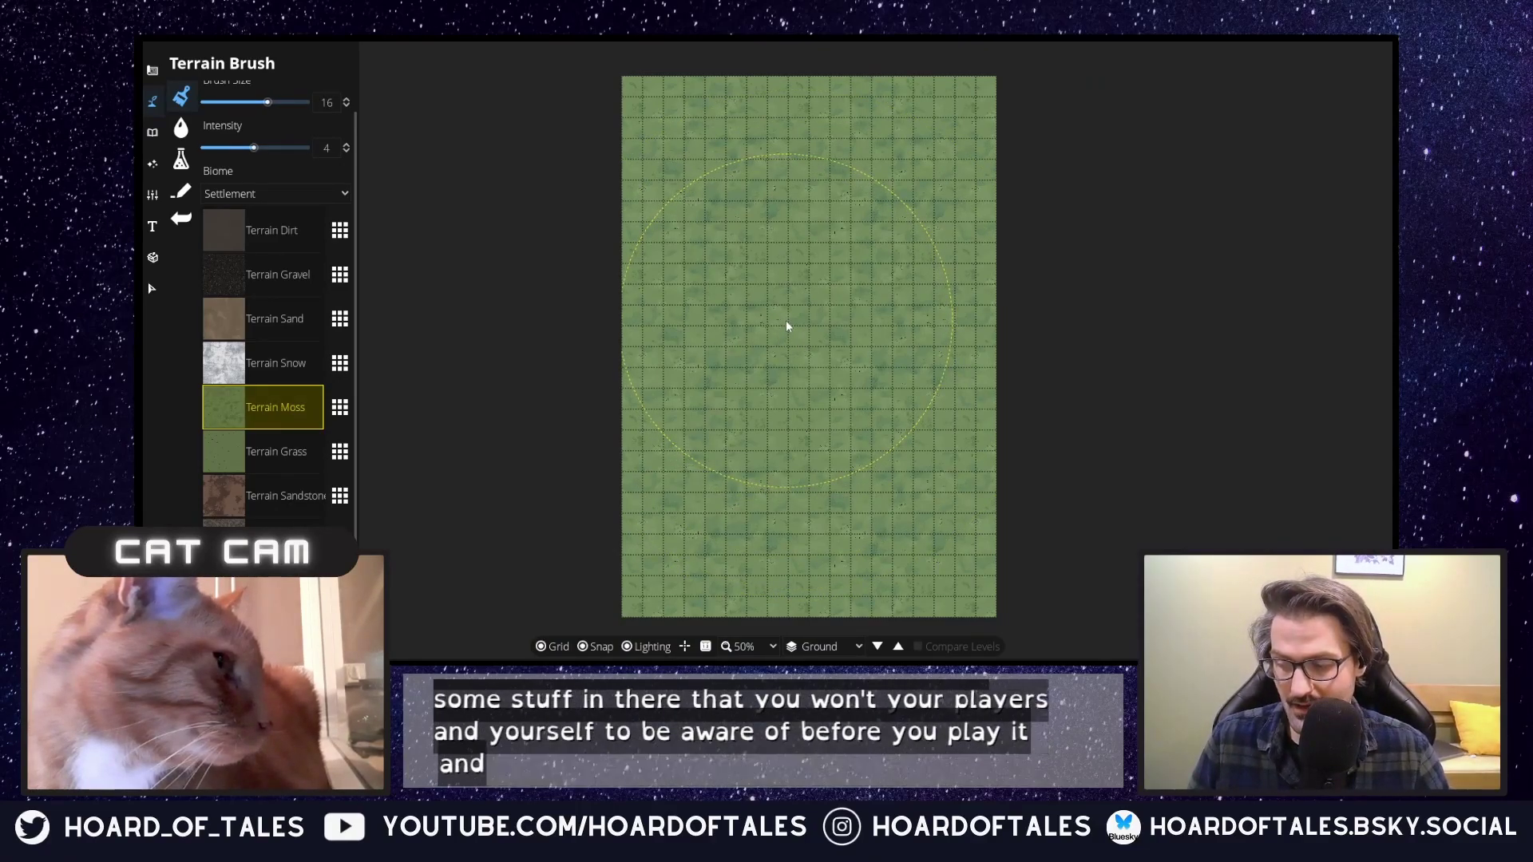
pyautogui.keyDown('ctrl'); pyautogui.scroll(-2, 787, 326); pyautogui.keyUp('ctrl')
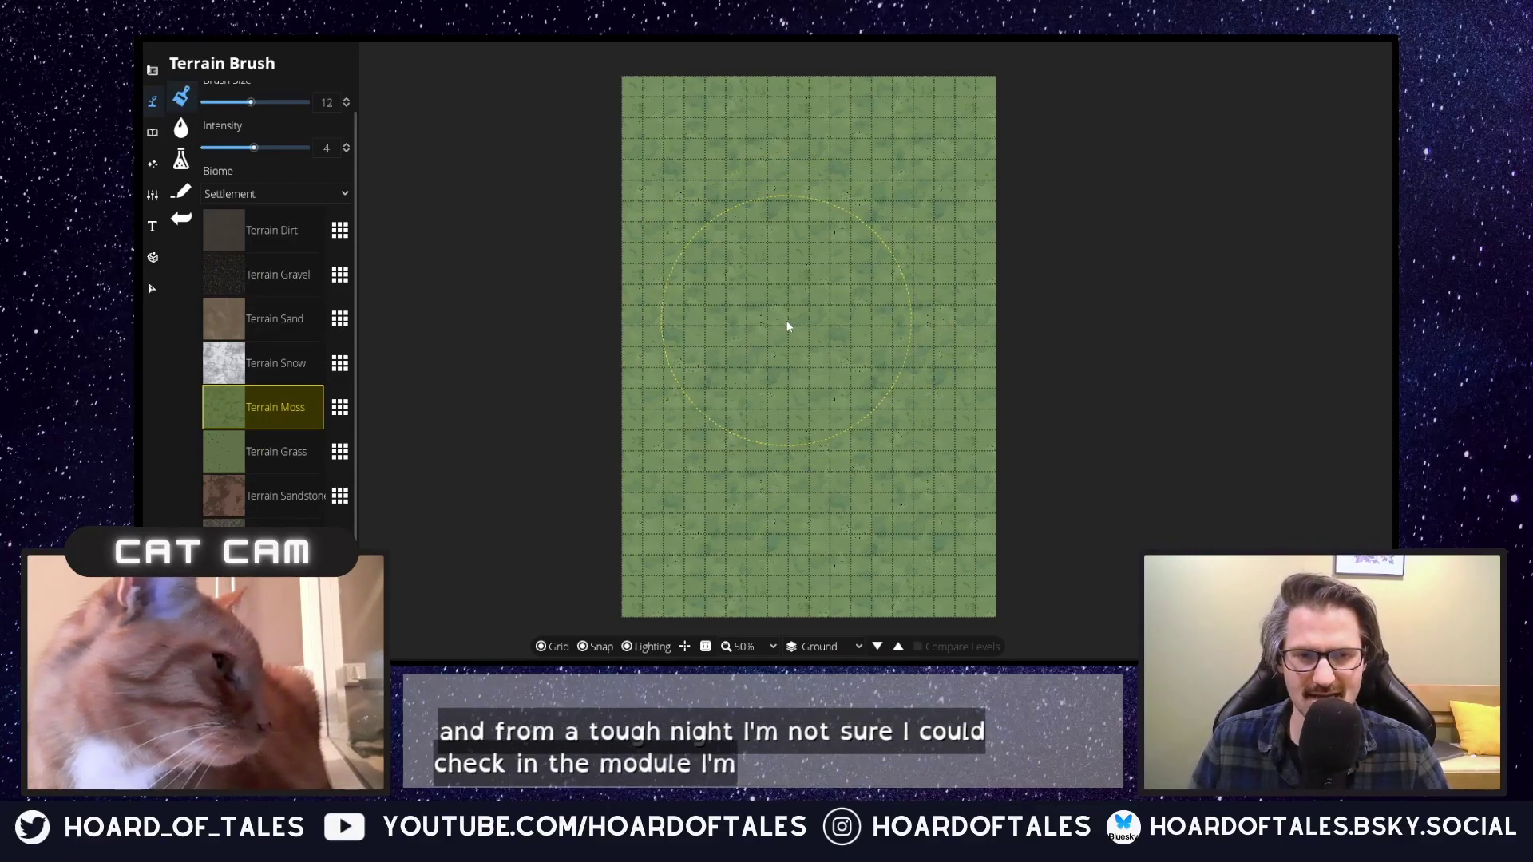
pyautogui.keyDown('ctrl'); pyautogui.scroll(-3, 787, 326); pyautogui.keyUp('ctrl')
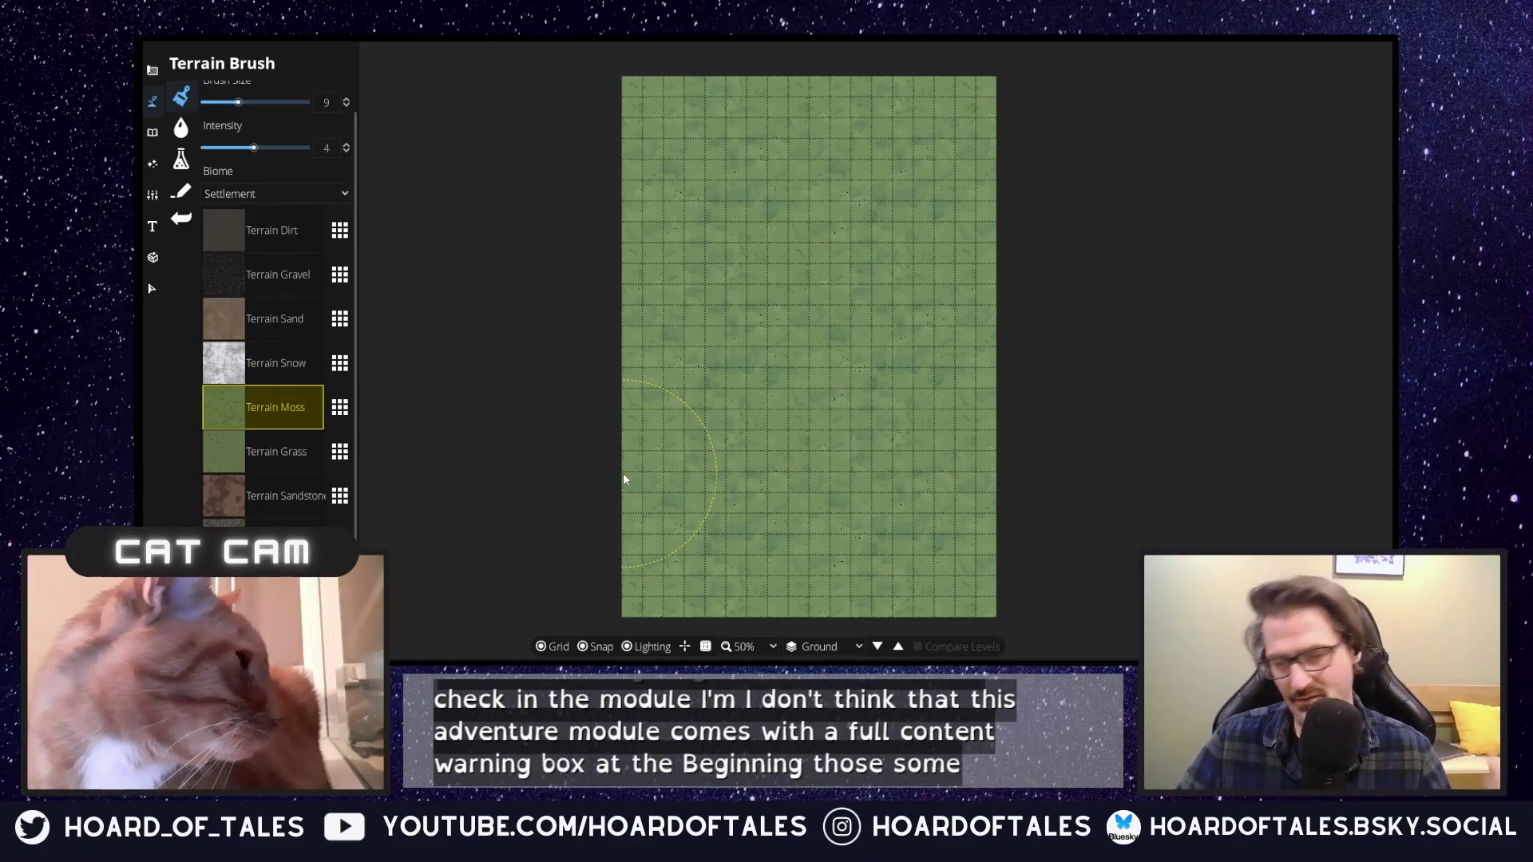
pyautogui.scroll(-5, 721, 304)
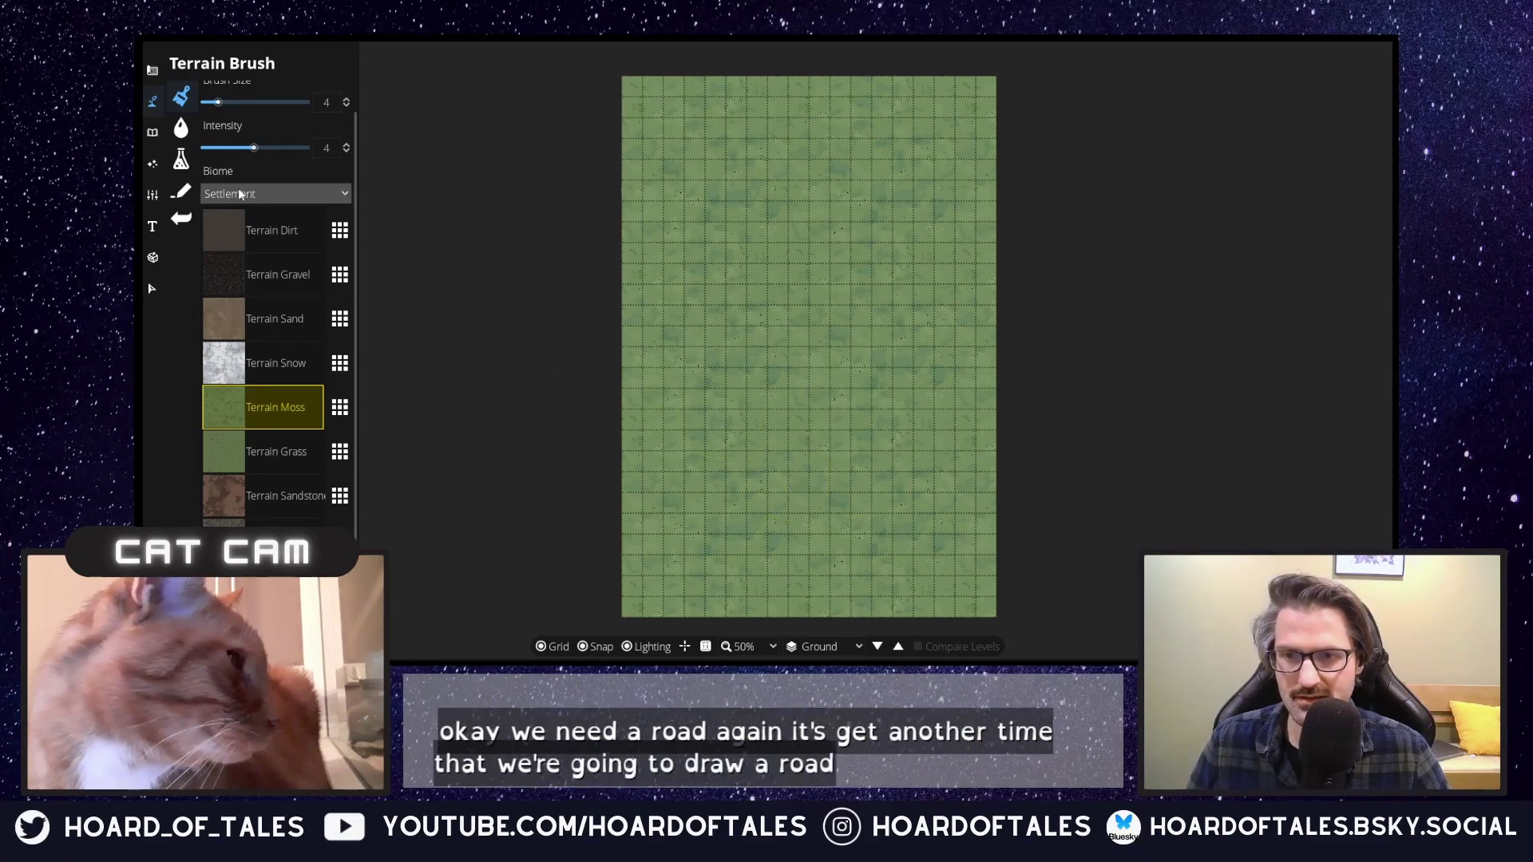
pyautogui.click(284, 236)
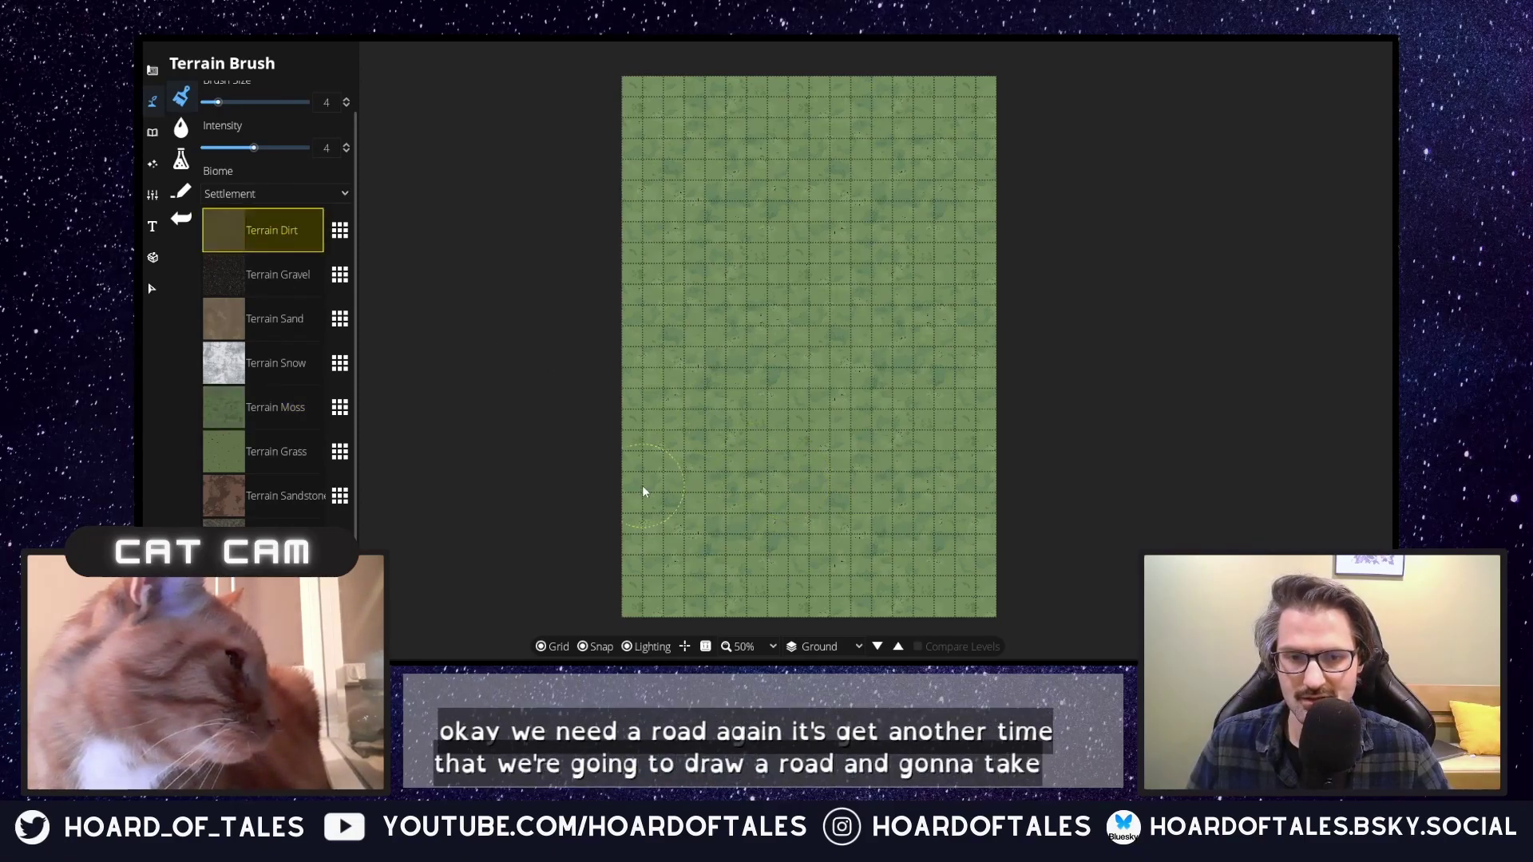
pyautogui.moveTo(642, 486)
pyautogui.mouseDown()
pyautogui.moveTo(681, 481)
pyautogui.moveTo(607, 512)
pyautogui.moveTo(635, 507)
pyautogui.moveTo(695, 438)
pyautogui.mouseUp()
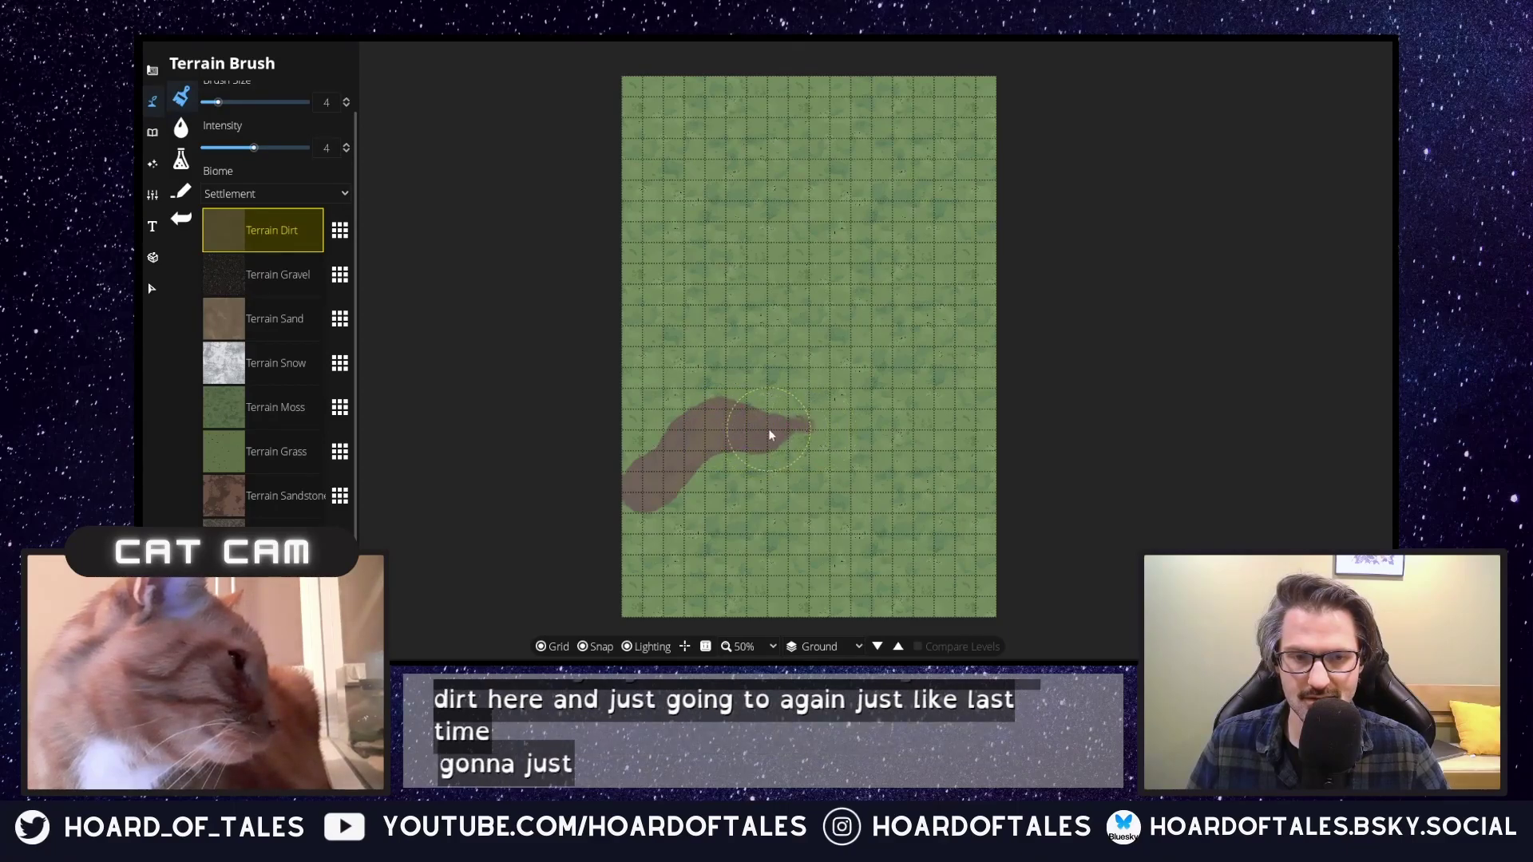
pyautogui.moveTo(811, 433)
pyautogui.mouseDown()
pyautogui.moveTo(928, 476)
pyautogui.moveTo(913, 469)
pyautogui.moveTo(958, 506)
pyautogui.moveTo(998, 500)
pyautogui.moveTo(956, 488)
pyautogui.mouseUp()
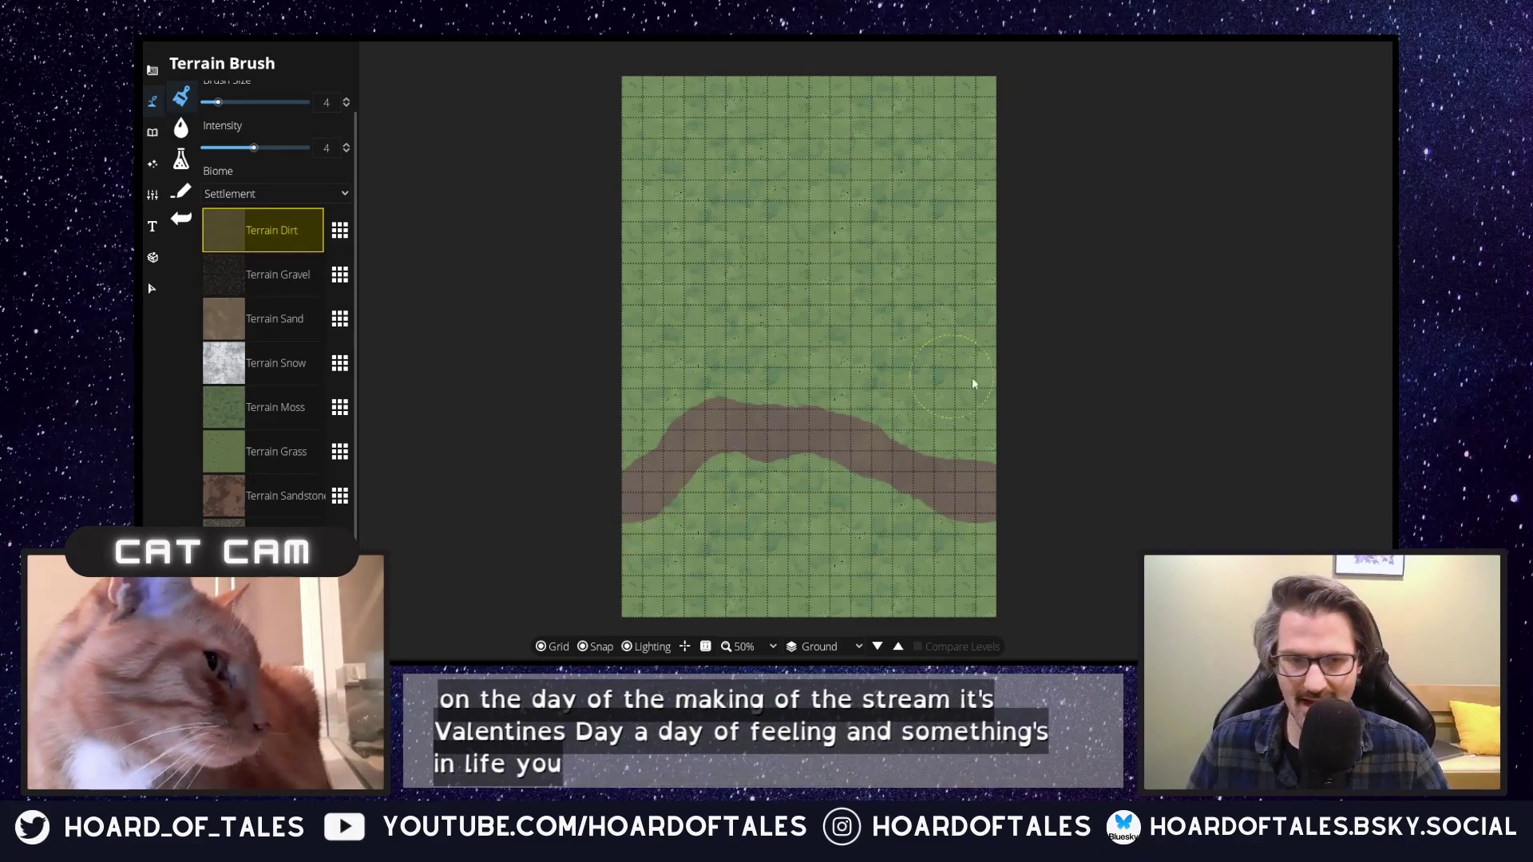
# Paint a narrower winding dirt path with brush size 2, branching north from the road and ending in the map's upper-left area.
pyautogui.scroll(-1, 850, 412)
pyautogui.scroll(-1, 850, 412)
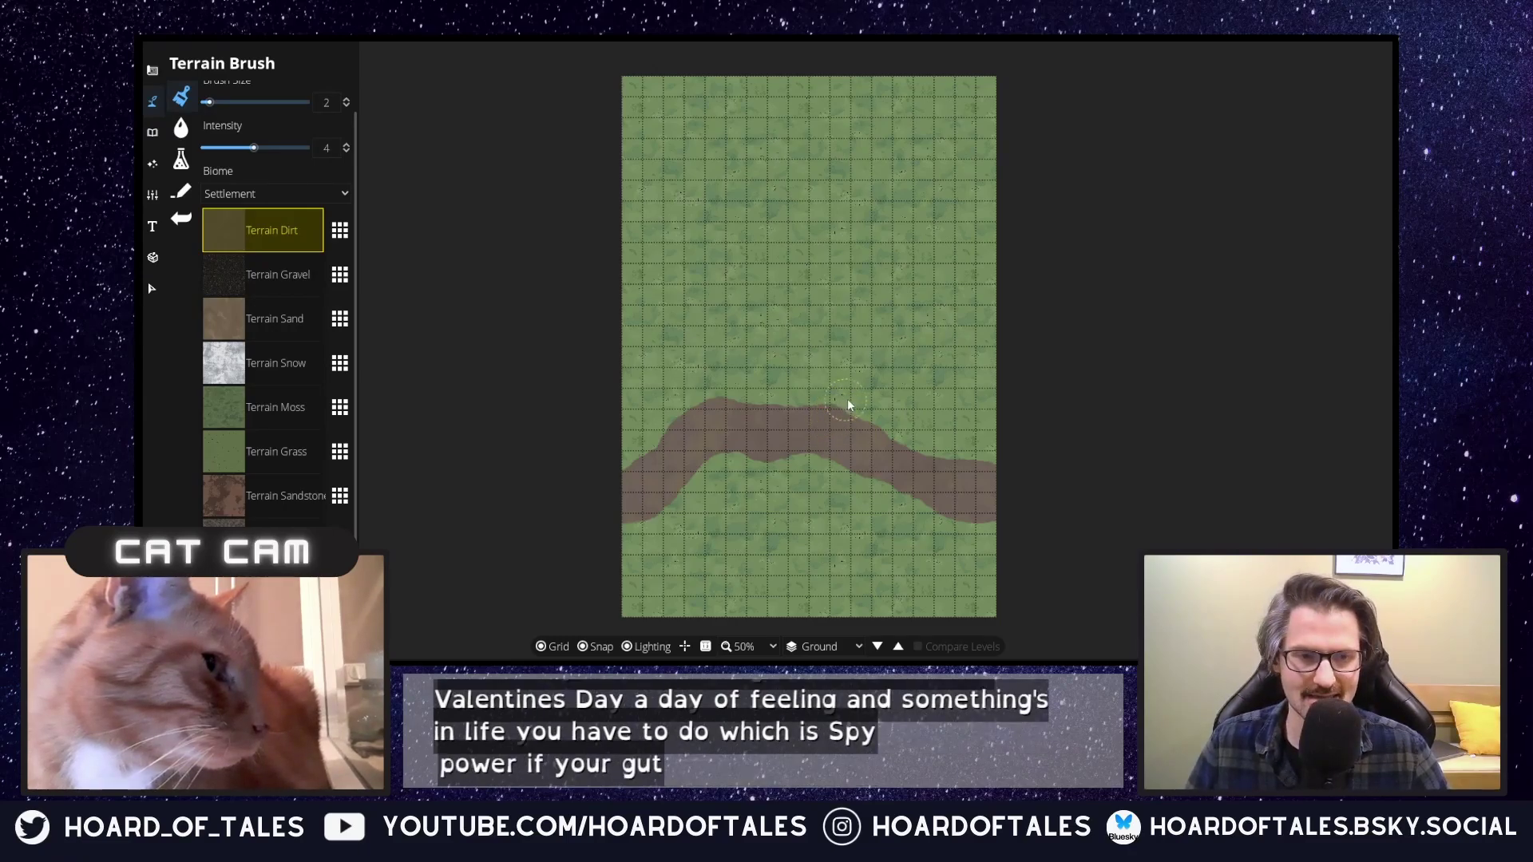
pyautogui.moveTo(846, 382); pyautogui.dragTo(847, 361)
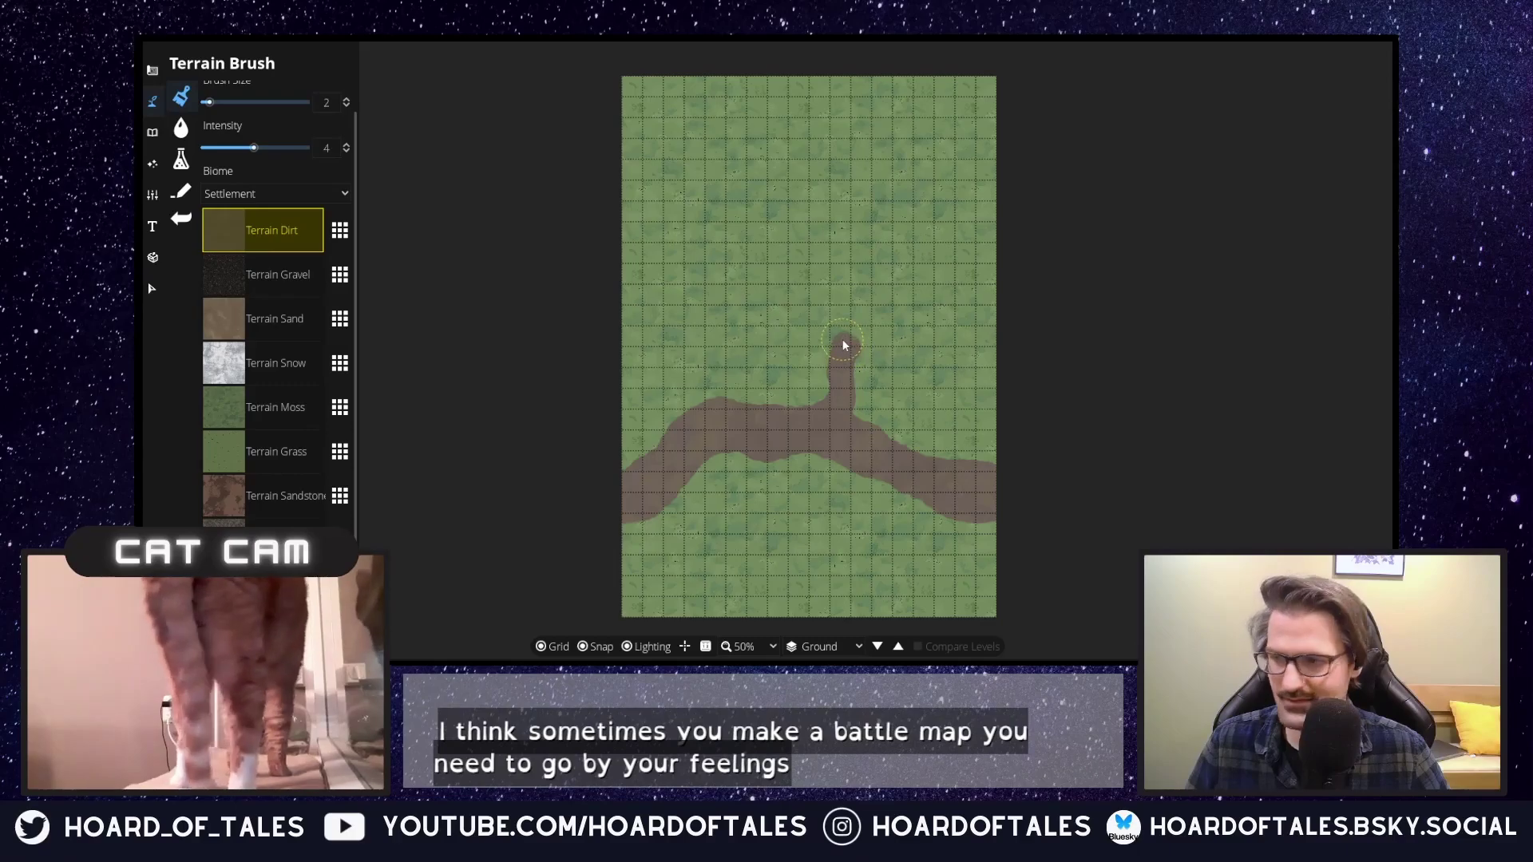
pyautogui.moveTo(845, 345); pyautogui.dragTo(838, 322)
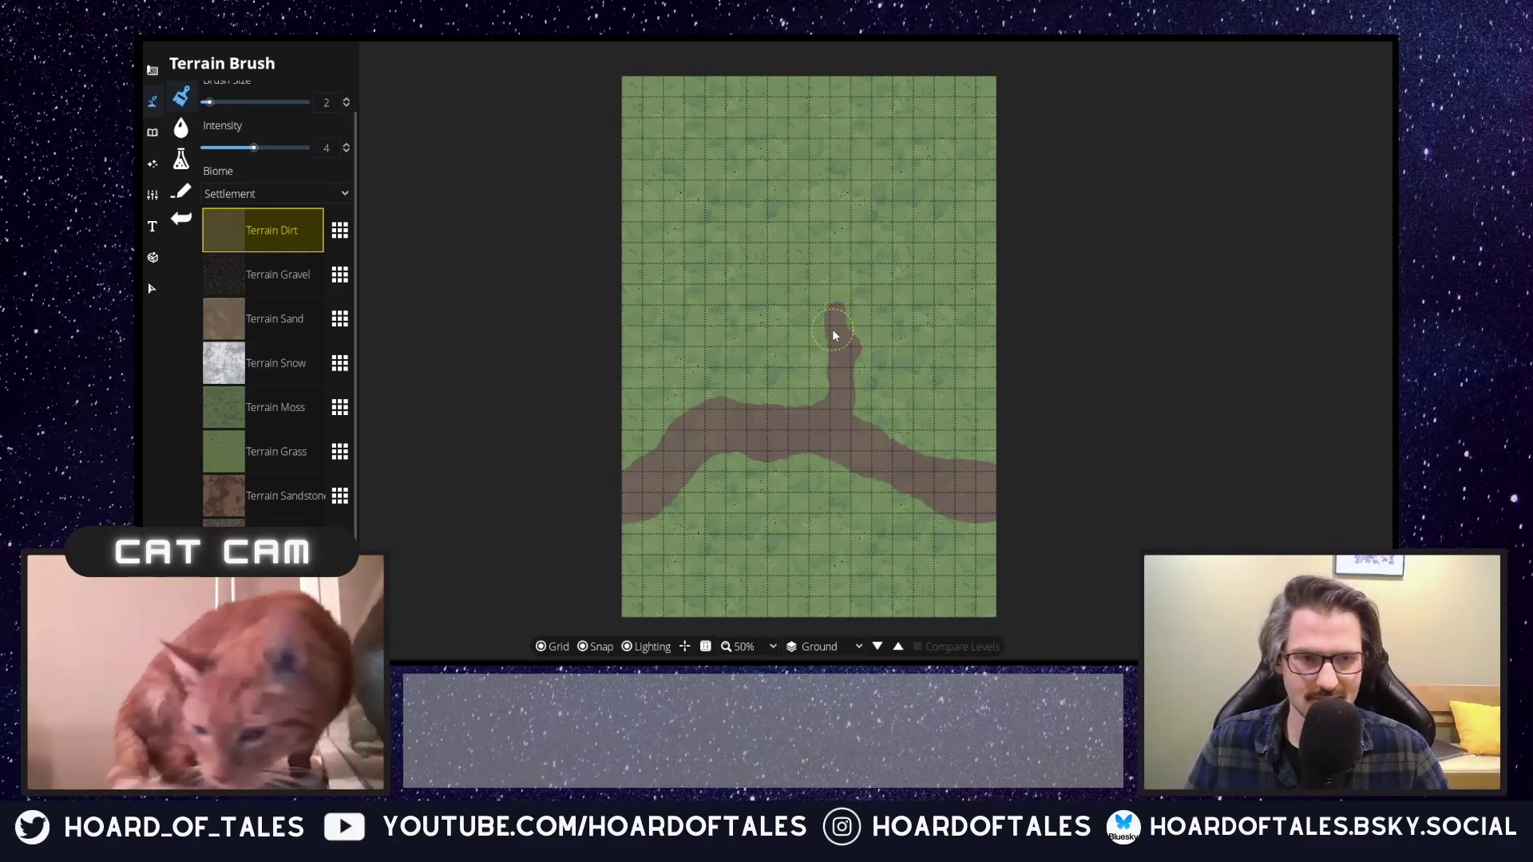
pyautogui.moveTo(833, 335); pyautogui.dragTo(843, 316)
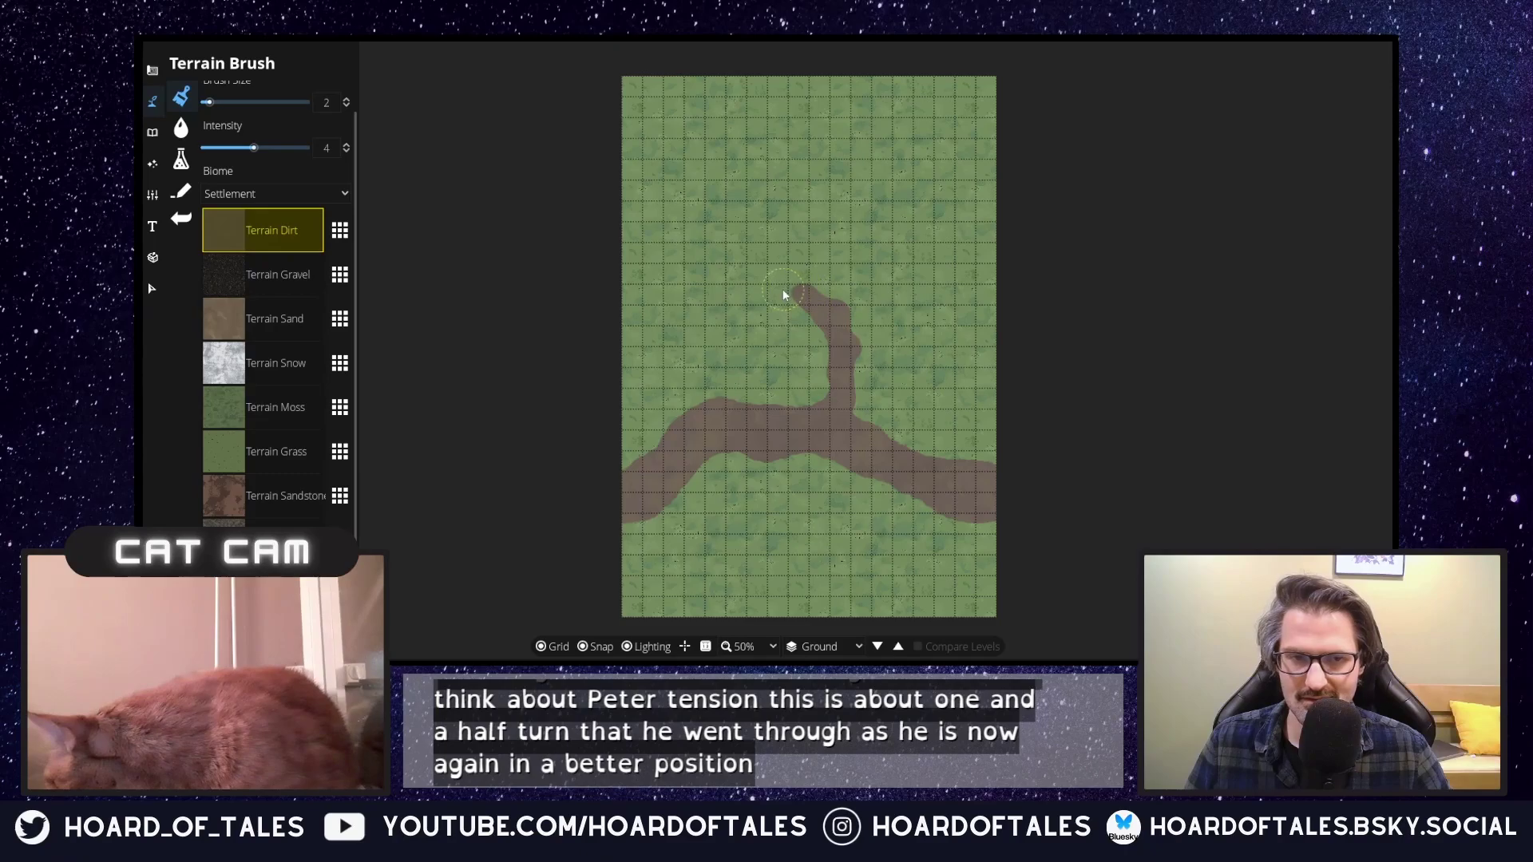
pyautogui.moveTo(769, 304); pyautogui.dragTo(735, 285)
pyautogui.click(726, 229)
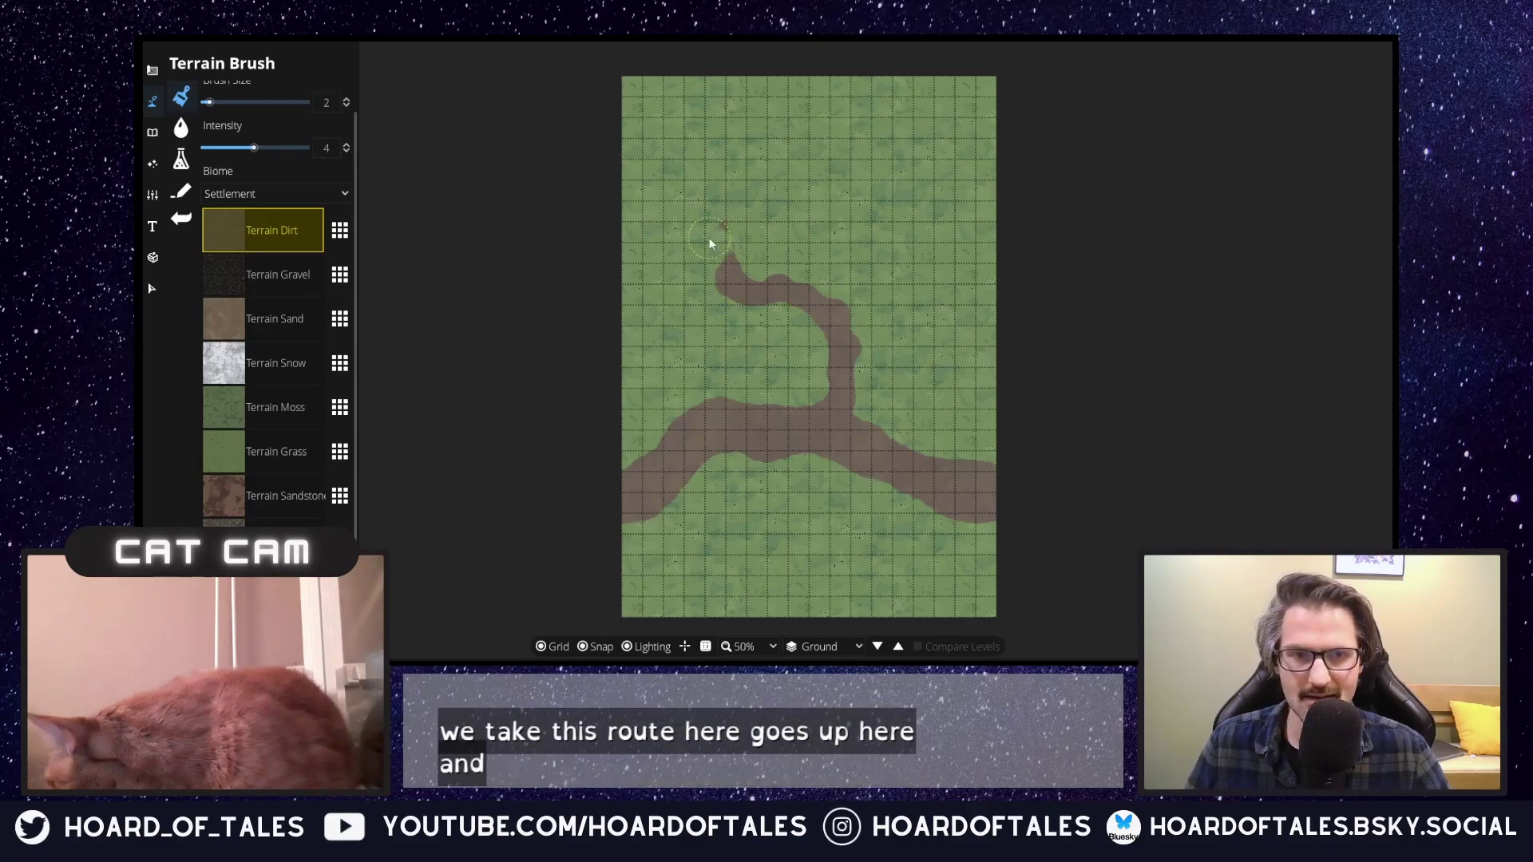
pyautogui.moveTo(716, 241); pyautogui.dragTo(719, 170)
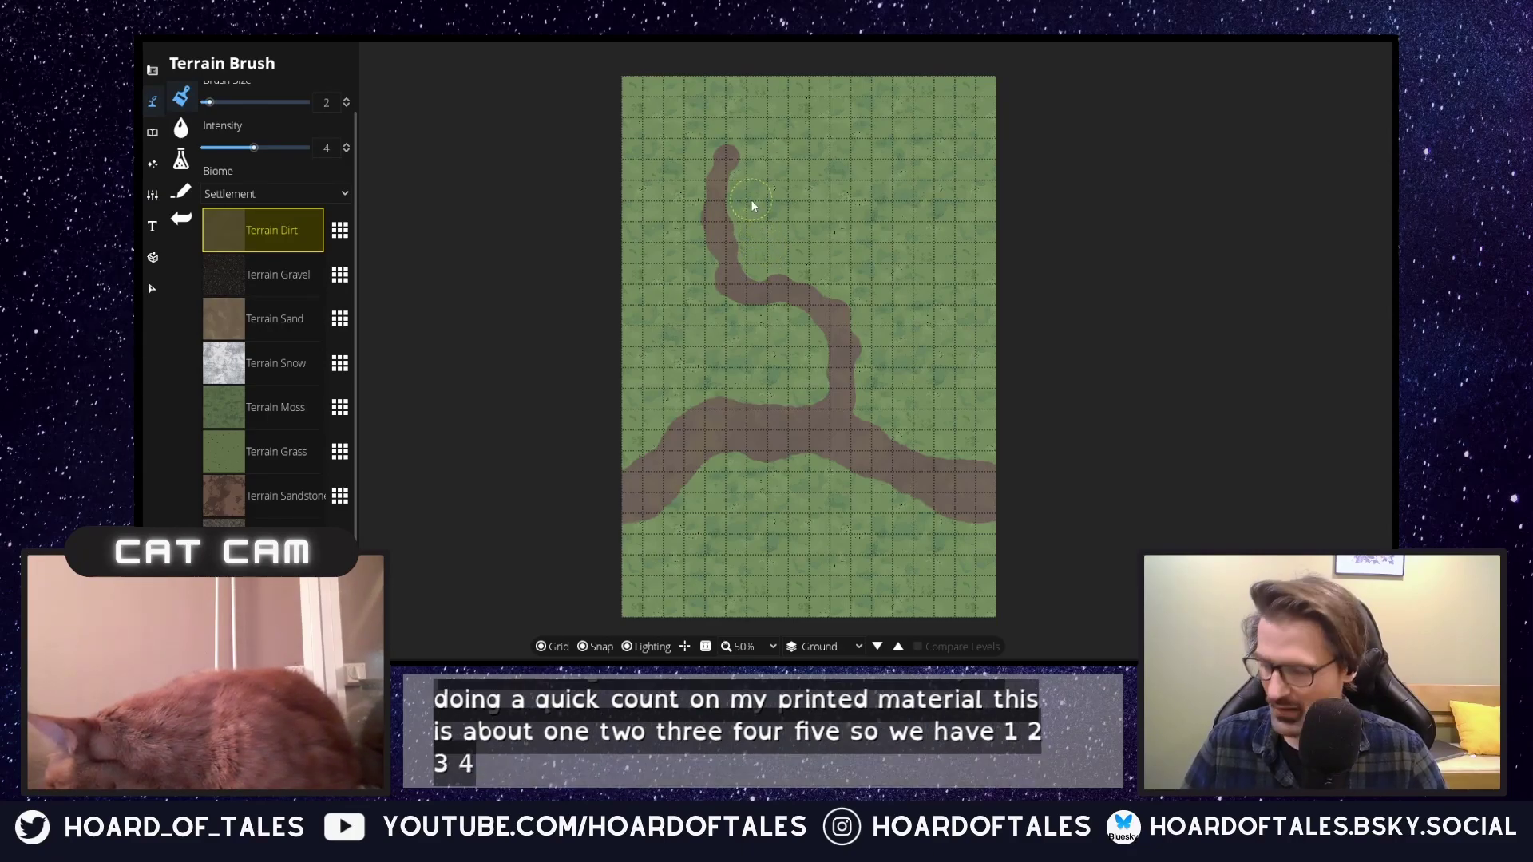
# Extend the narrow dirt path a few tiles east and up to the map's north edge, with brush size 2.
pyautogui.moveTo(753, 155); pyautogui.dragTo(798, 160)
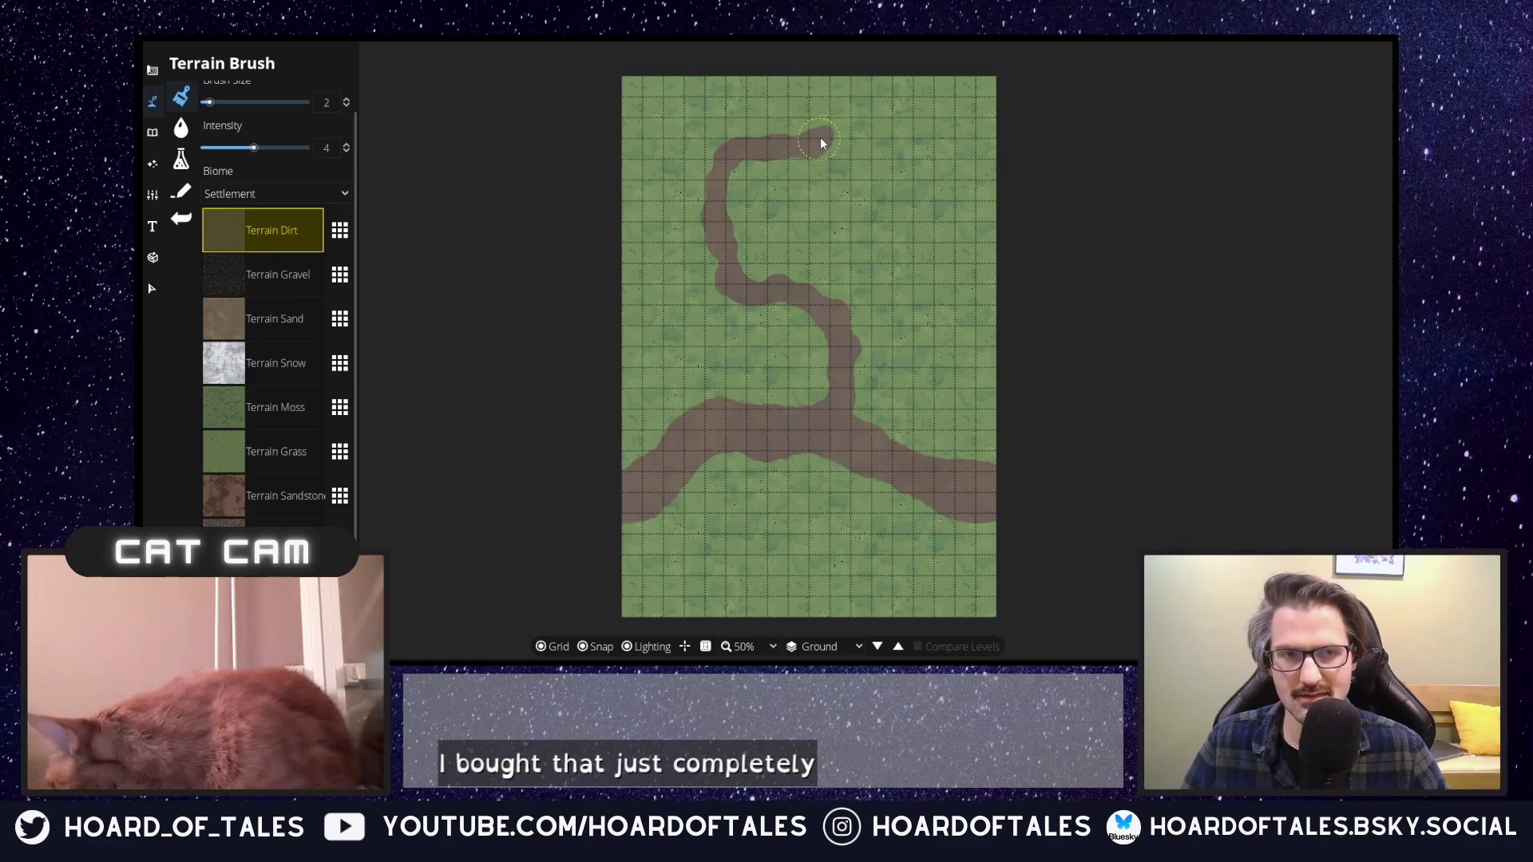
pyautogui.moveTo(829, 120)
pyautogui.mouseDown()
pyautogui.moveTo(814, 75)
pyautogui.moveTo(832, 76)
pyautogui.mouseUp()
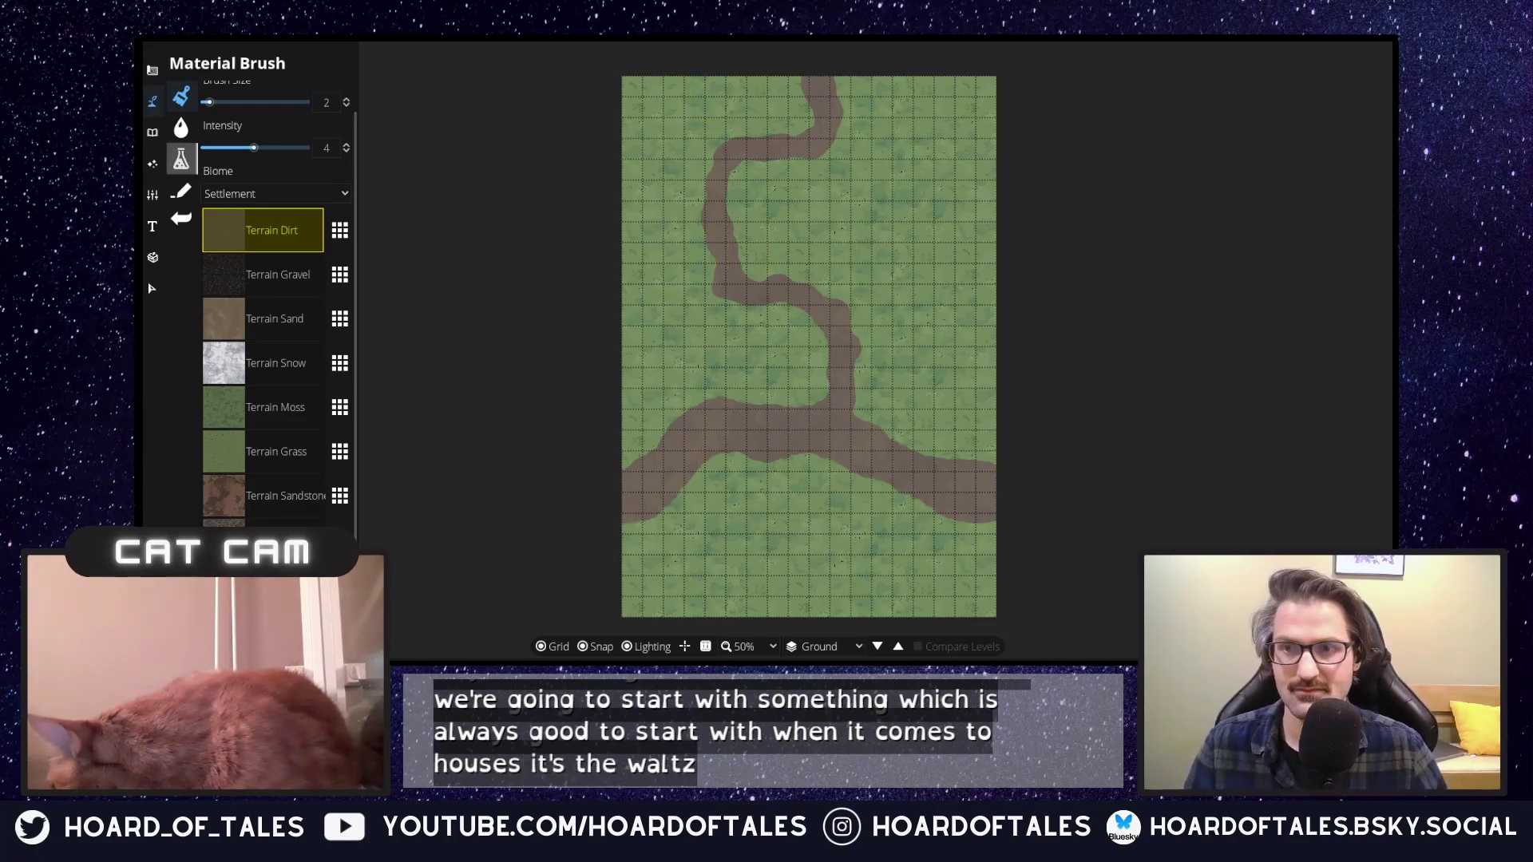
# Try the Building Tool by drawing a rectangular plank-floored building with stone walls east of the winding path, and undo it.
pyautogui.click(154, 72)
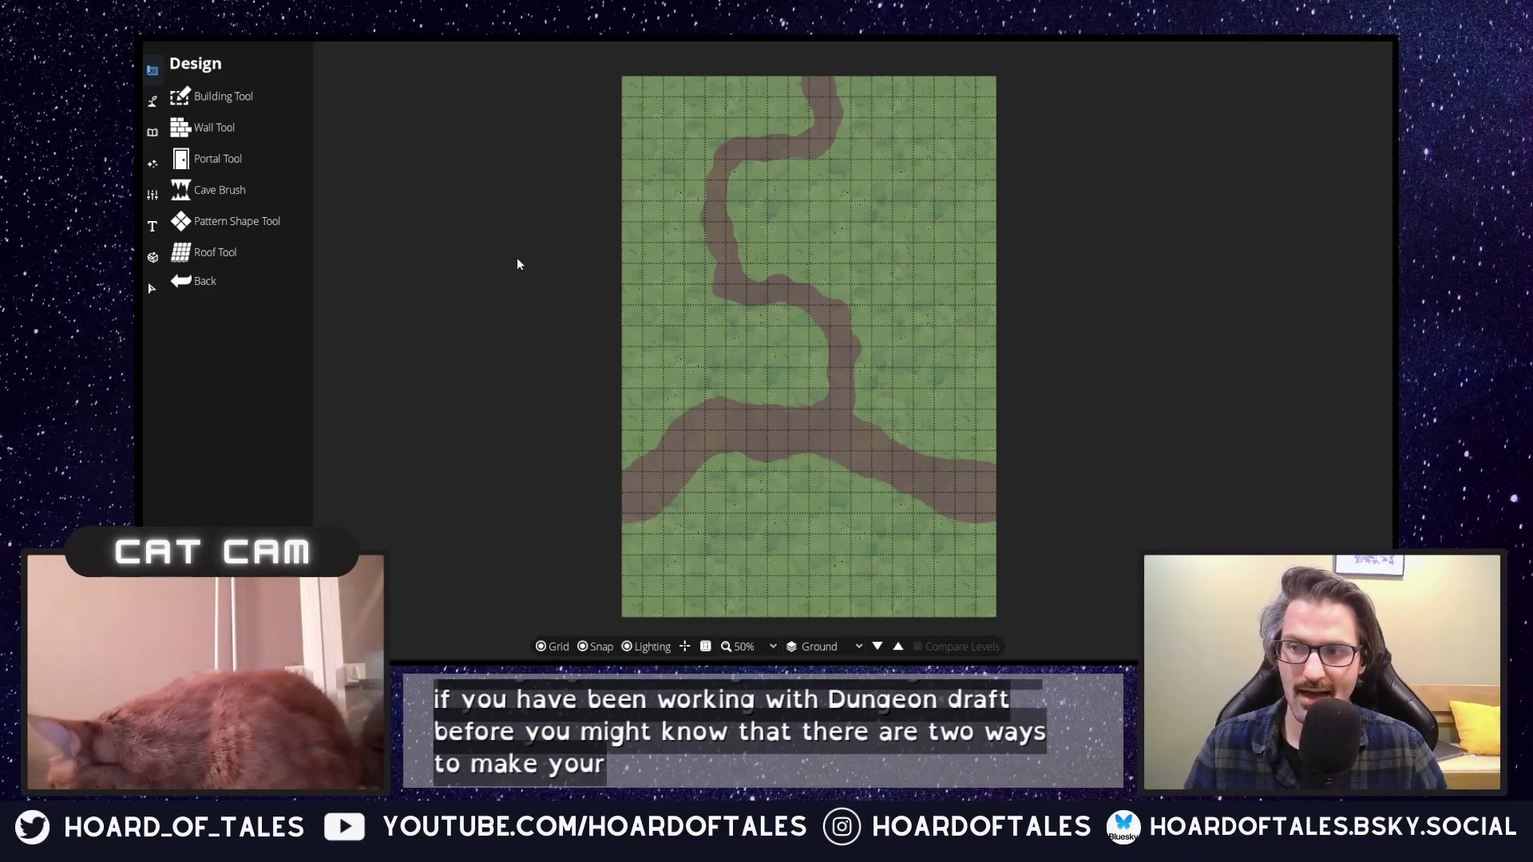
pyautogui.scroll(1, 805, 186)
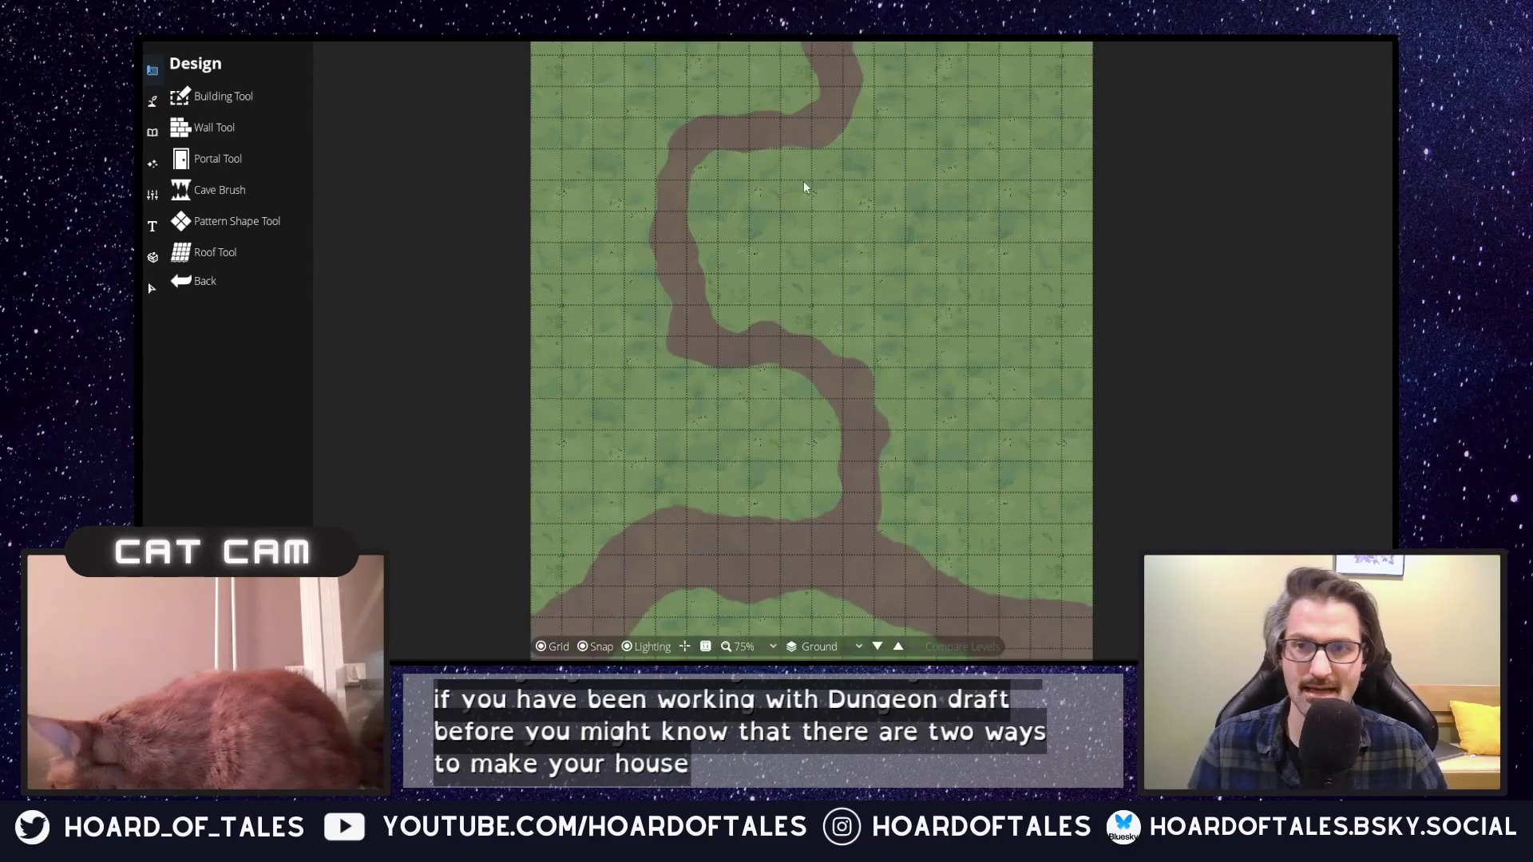
pyautogui.click(245, 107)
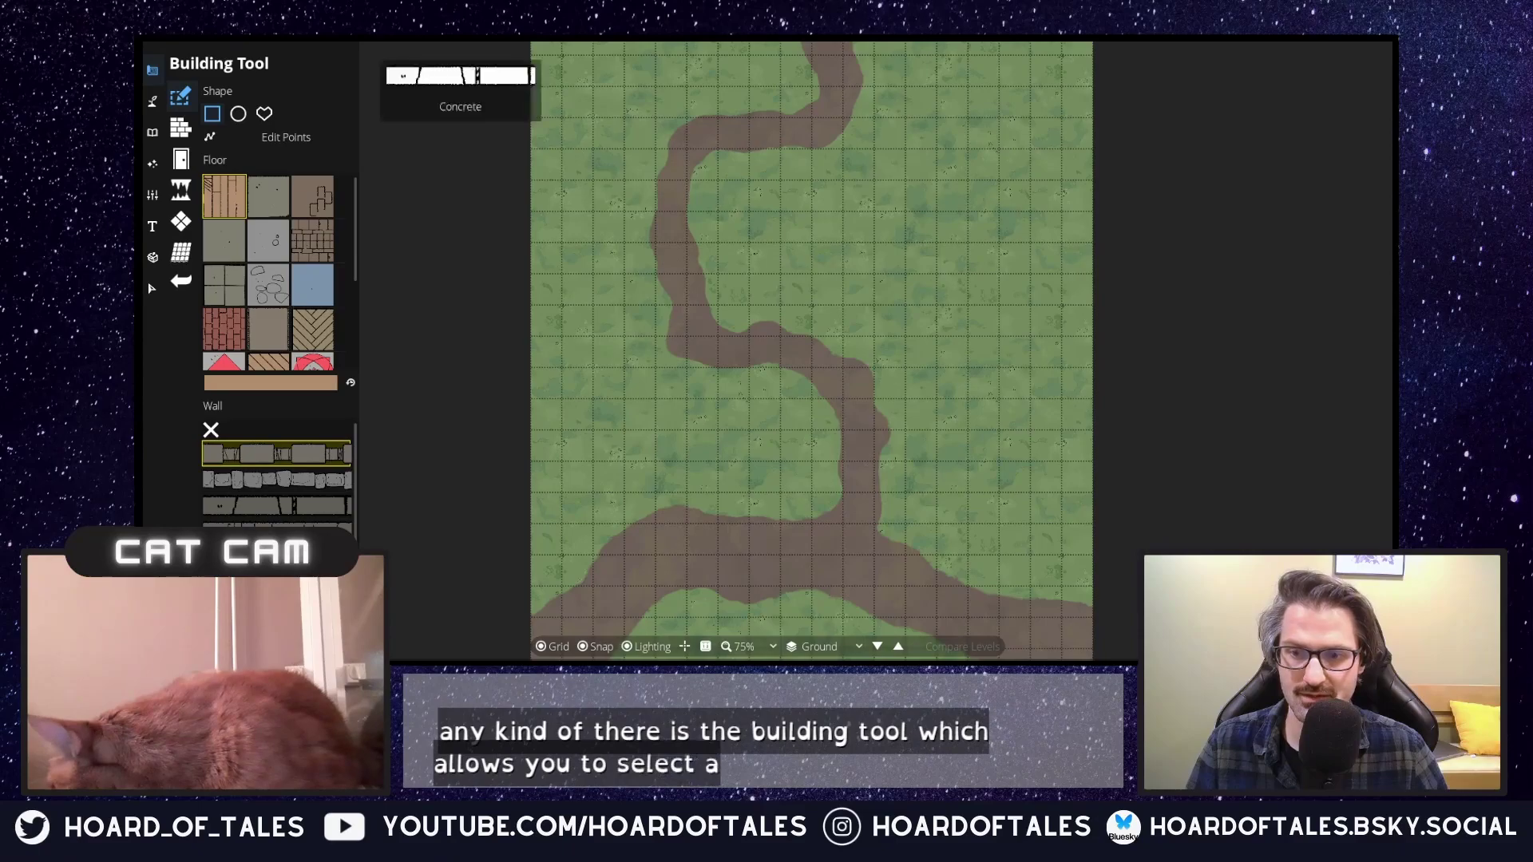
pyautogui.moveTo(746, 201); pyautogui.dragTo(990, 286)
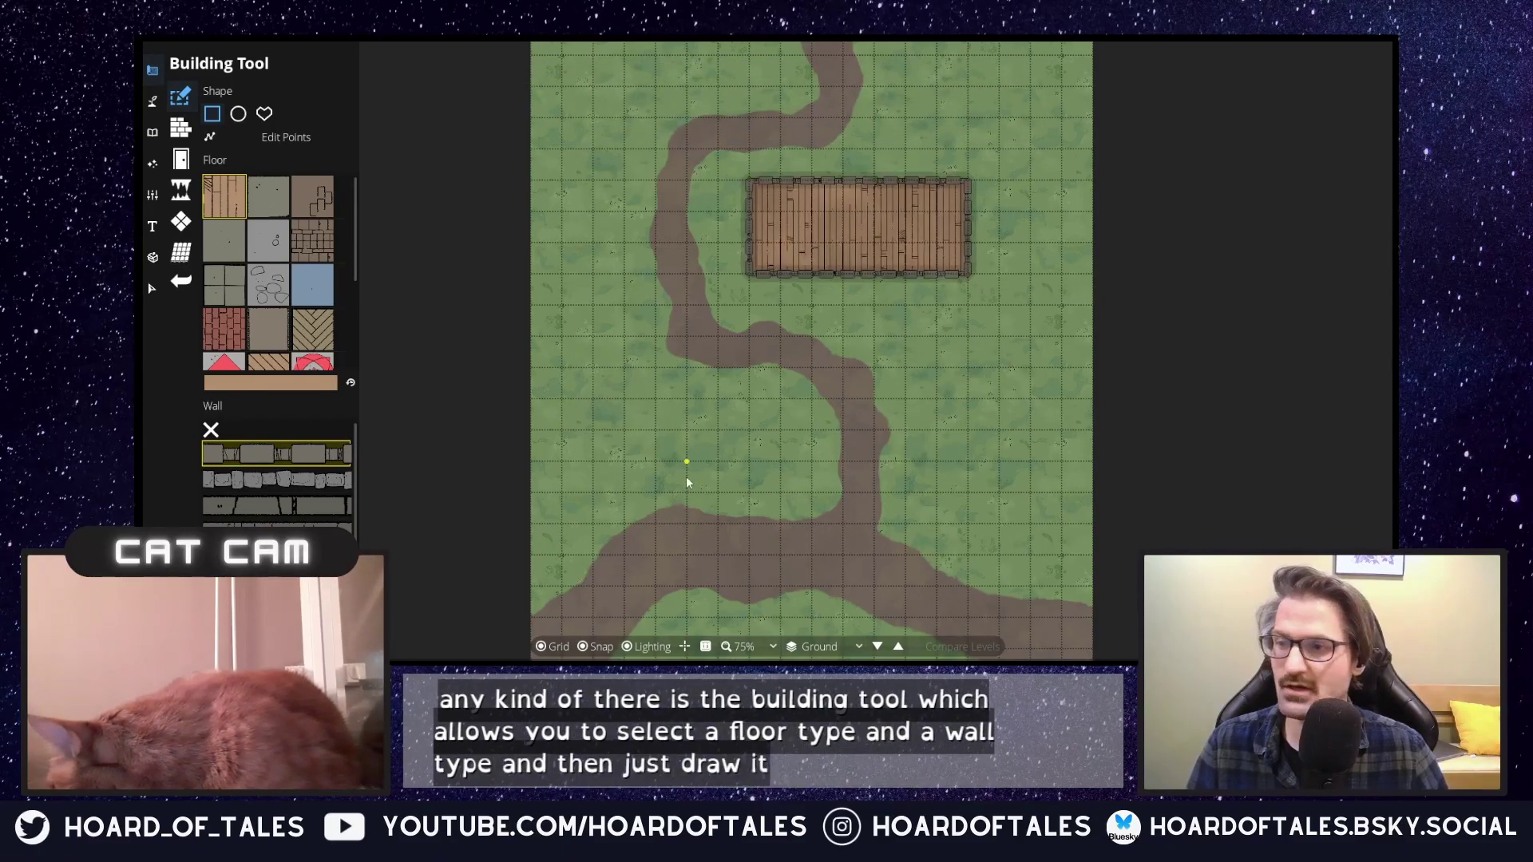
pyautogui.scroll(2, 870, 227)
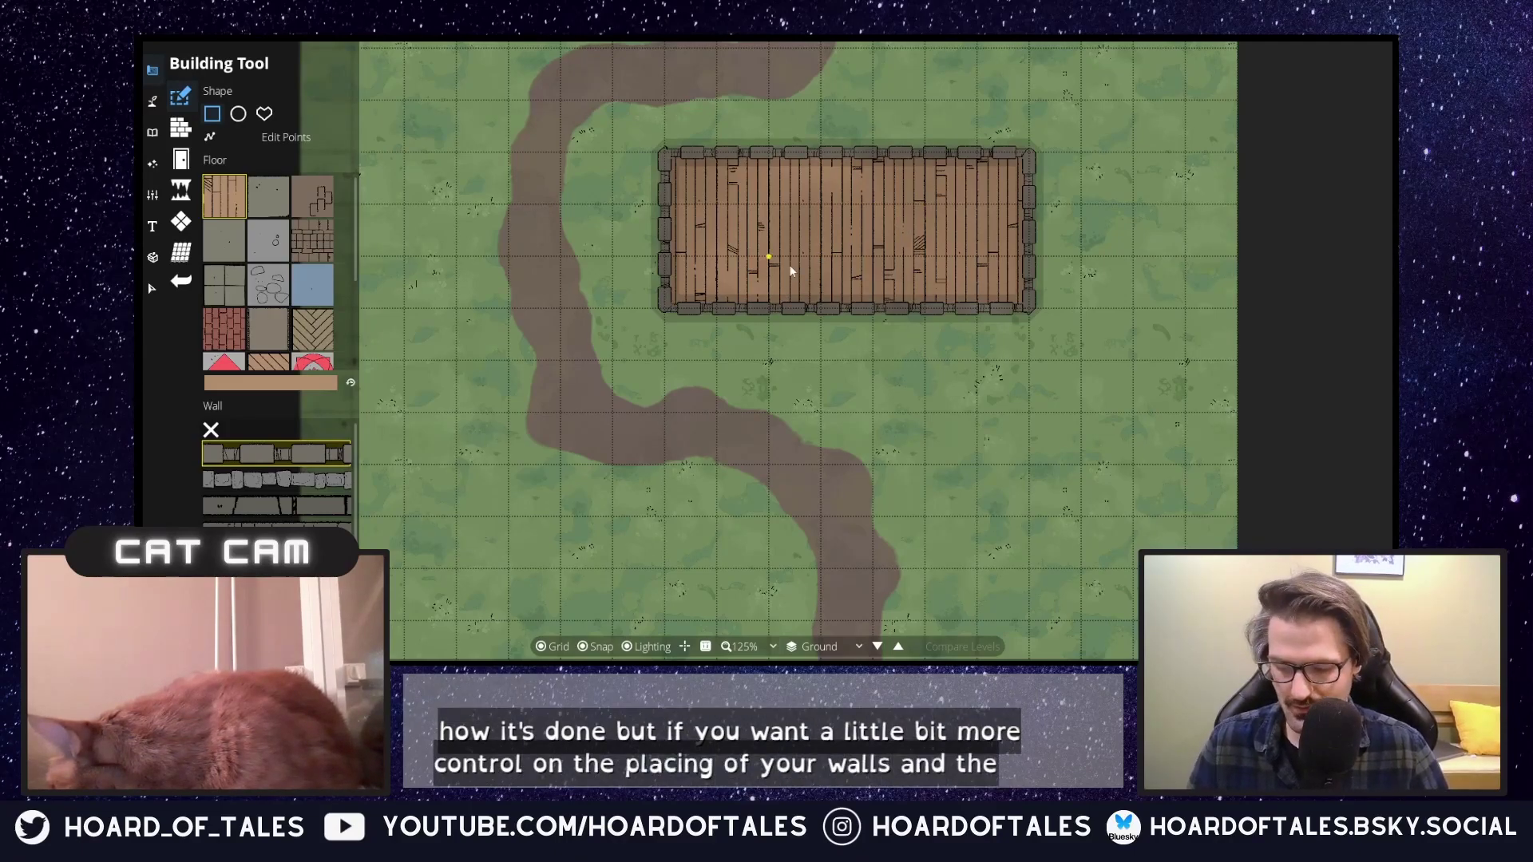
pyautogui.hotkey('ctrl', 'z')
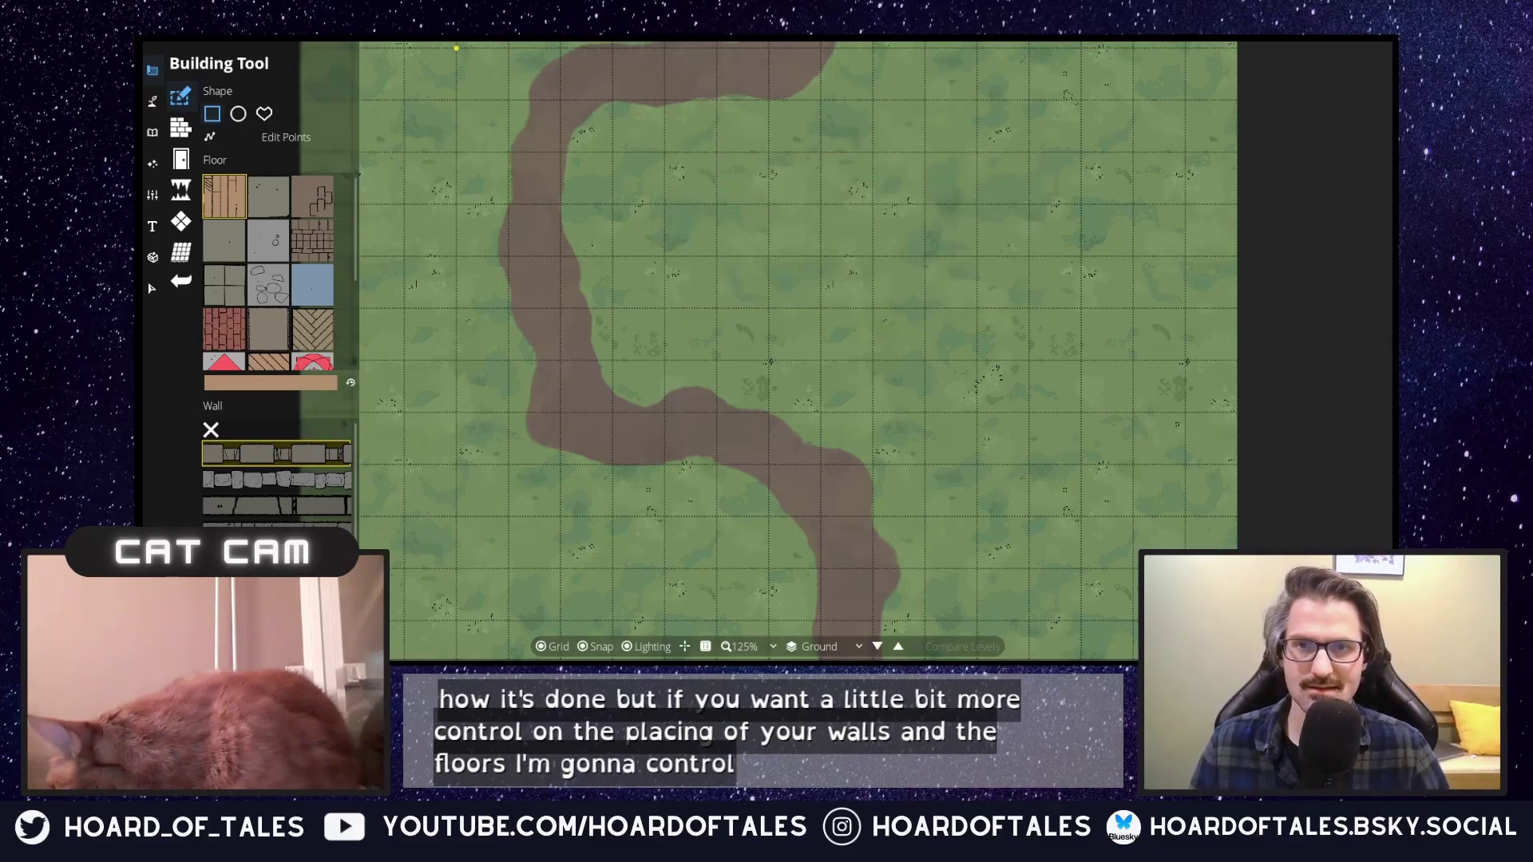
# Lay a grey stone pattern floor east of the path: a 5 by 5 tile square, a 2 by 1 south extension and a 3 by 6 east block.
pyautogui.click(192, 129)
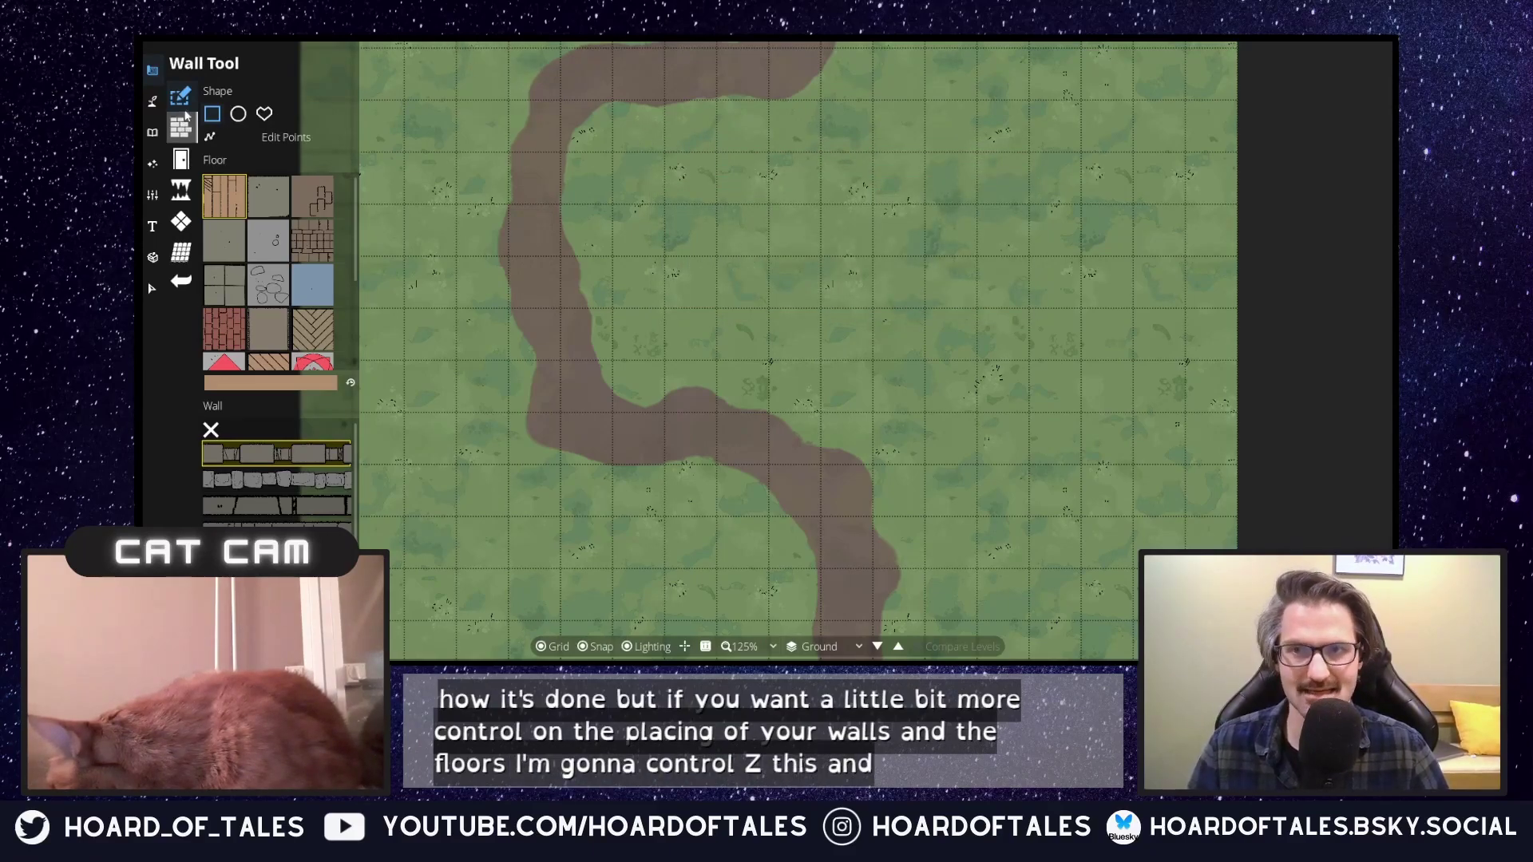
pyautogui.click(181, 96)
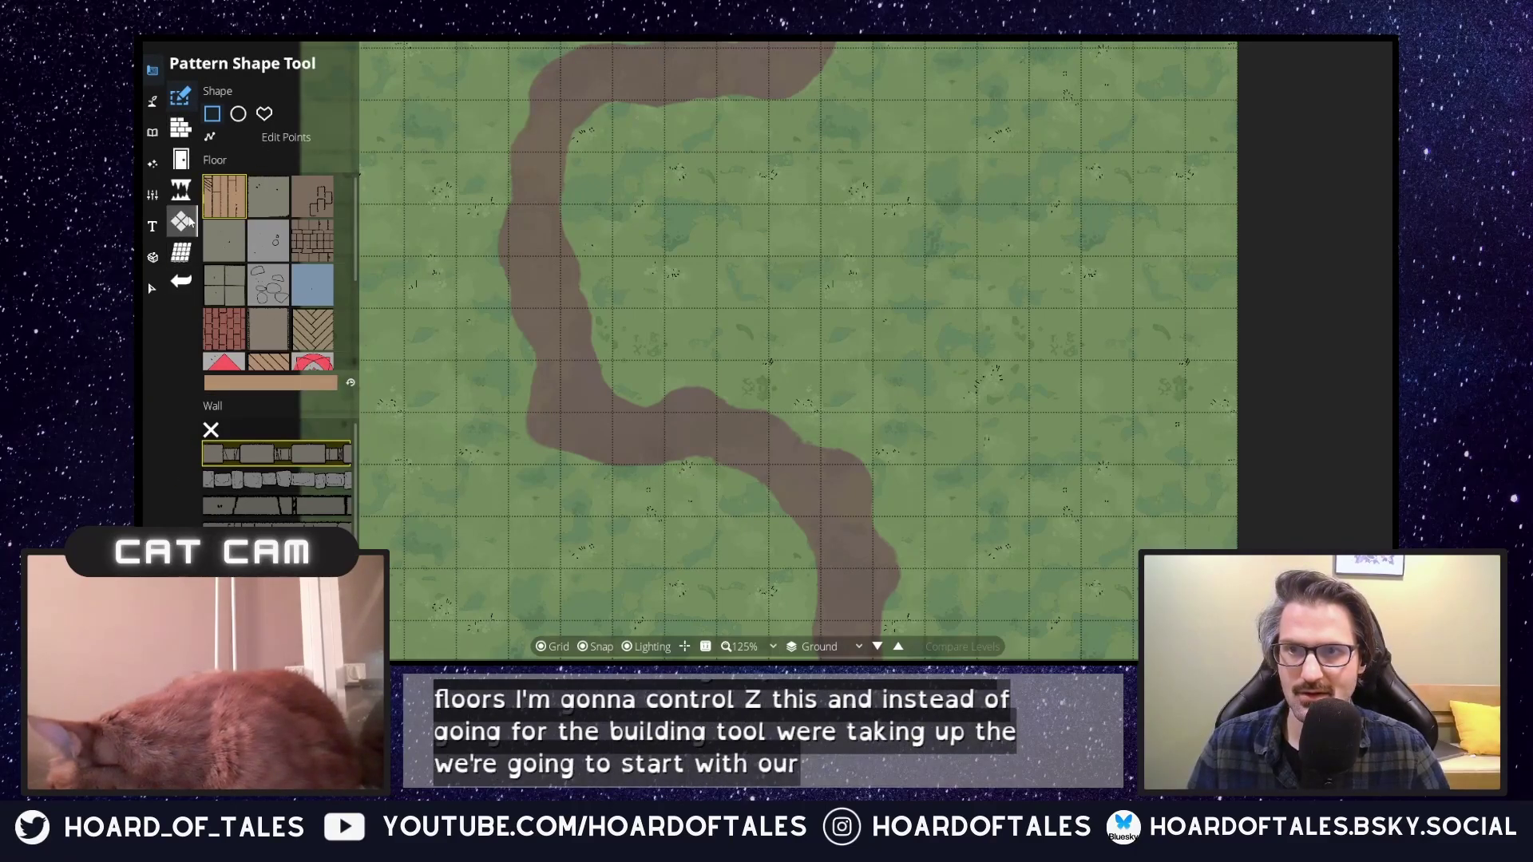
pyautogui.click(183, 222)
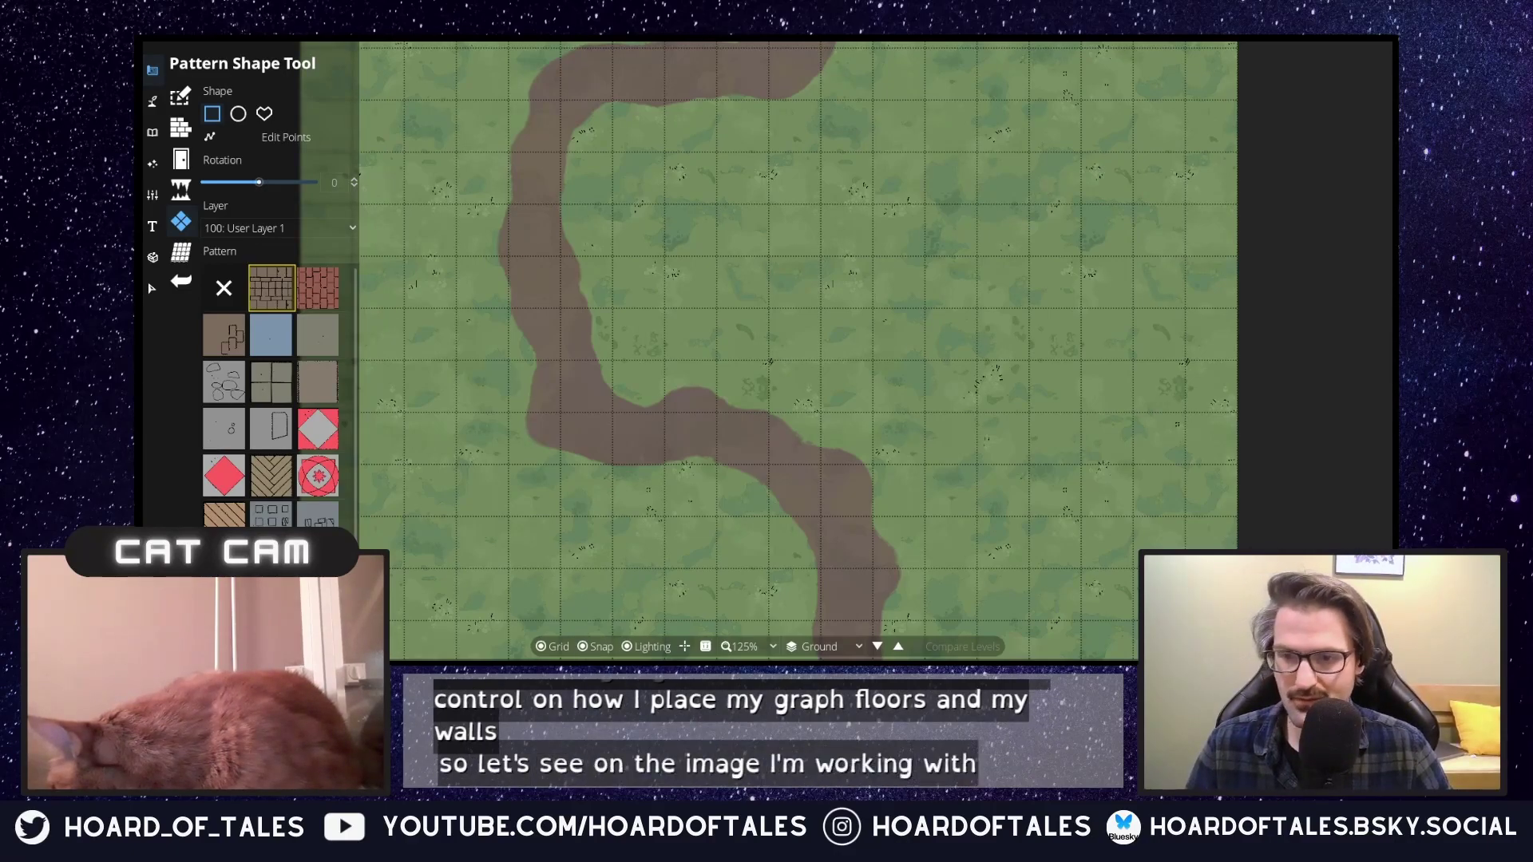
pyautogui.click(324, 336)
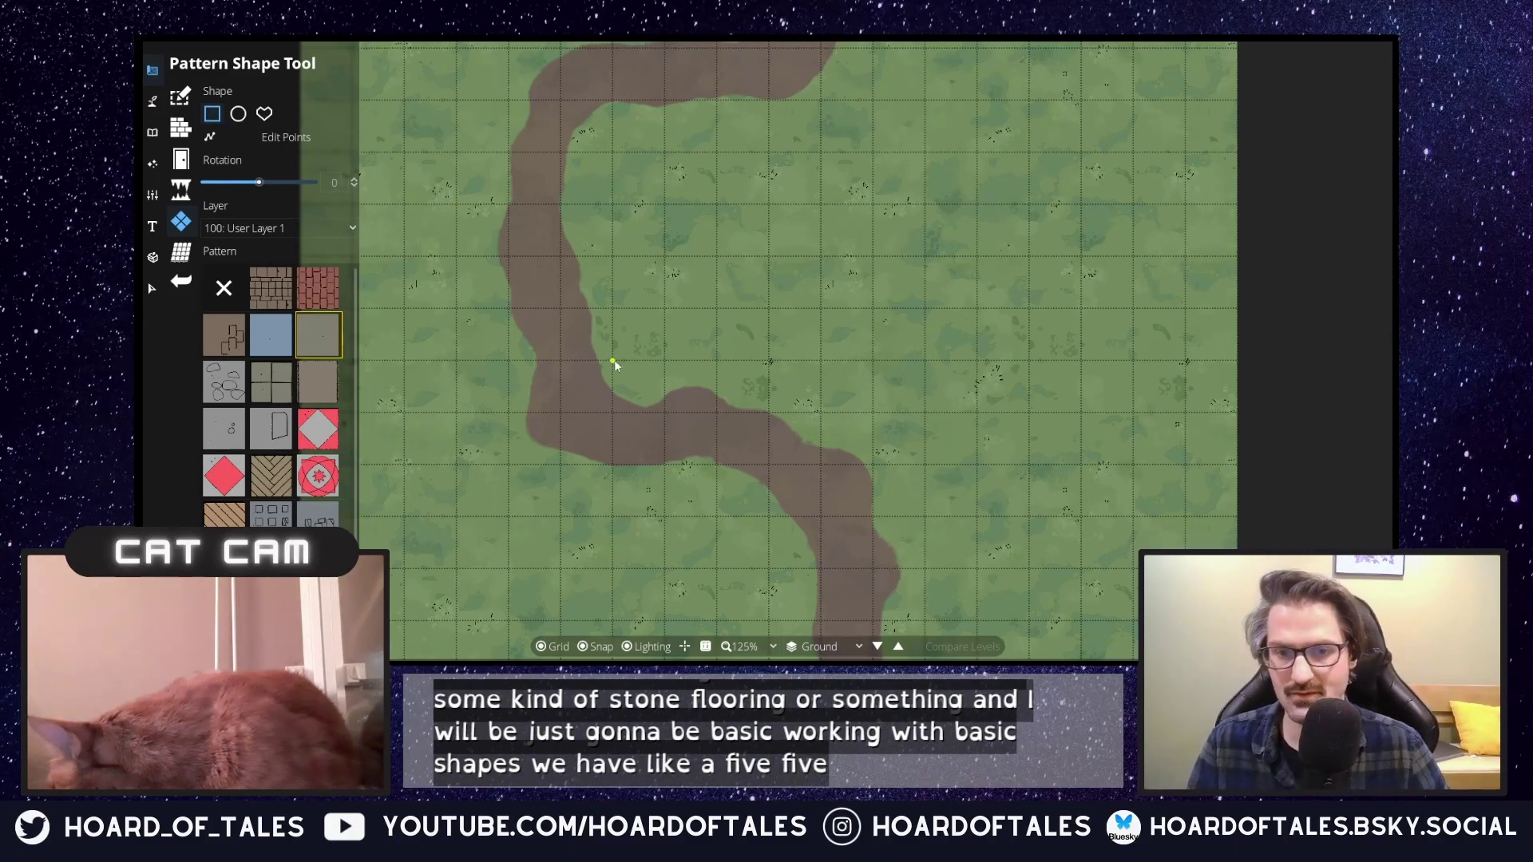
pyautogui.moveTo(614, 363); pyautogui.dragTo(874, 112)
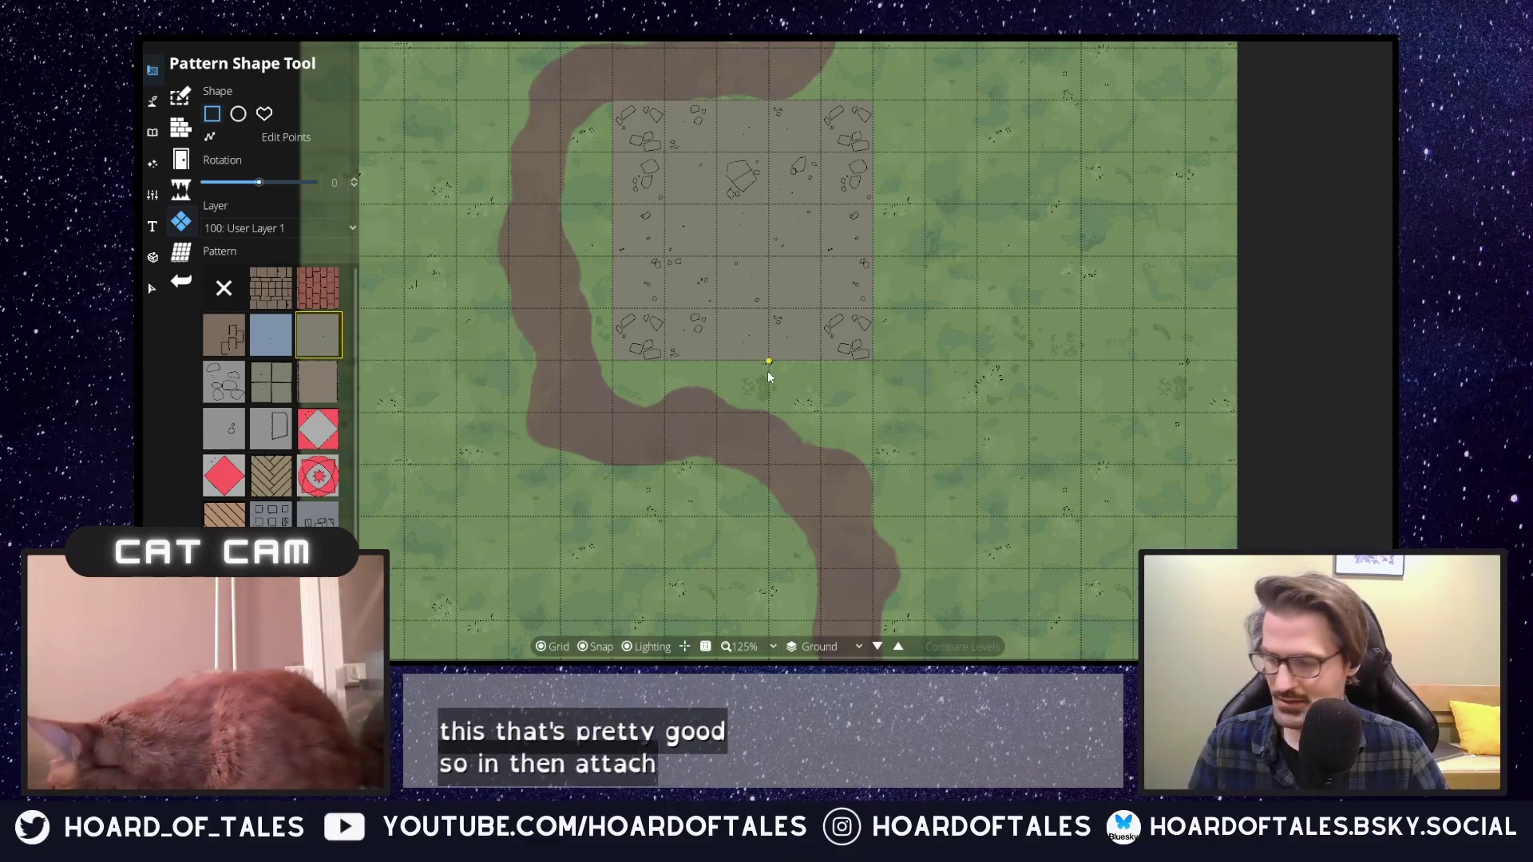
pyautogui.moveTo(768, 370); pyautogui.dragTo(861, 416)
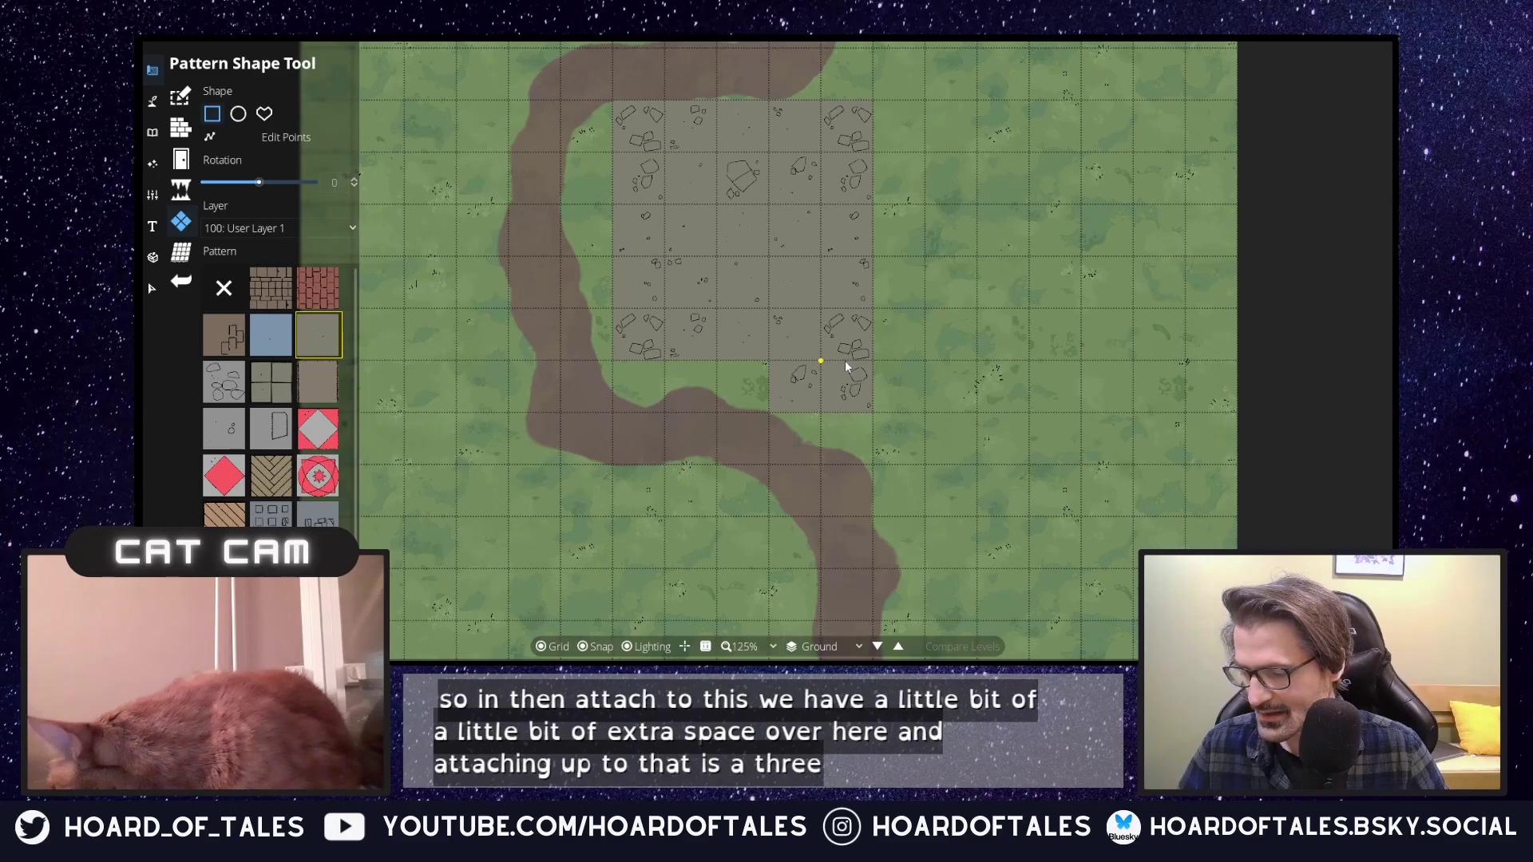
pyautogui.moveTo(851, 364); pyautogui.dragTo(1030, 48)
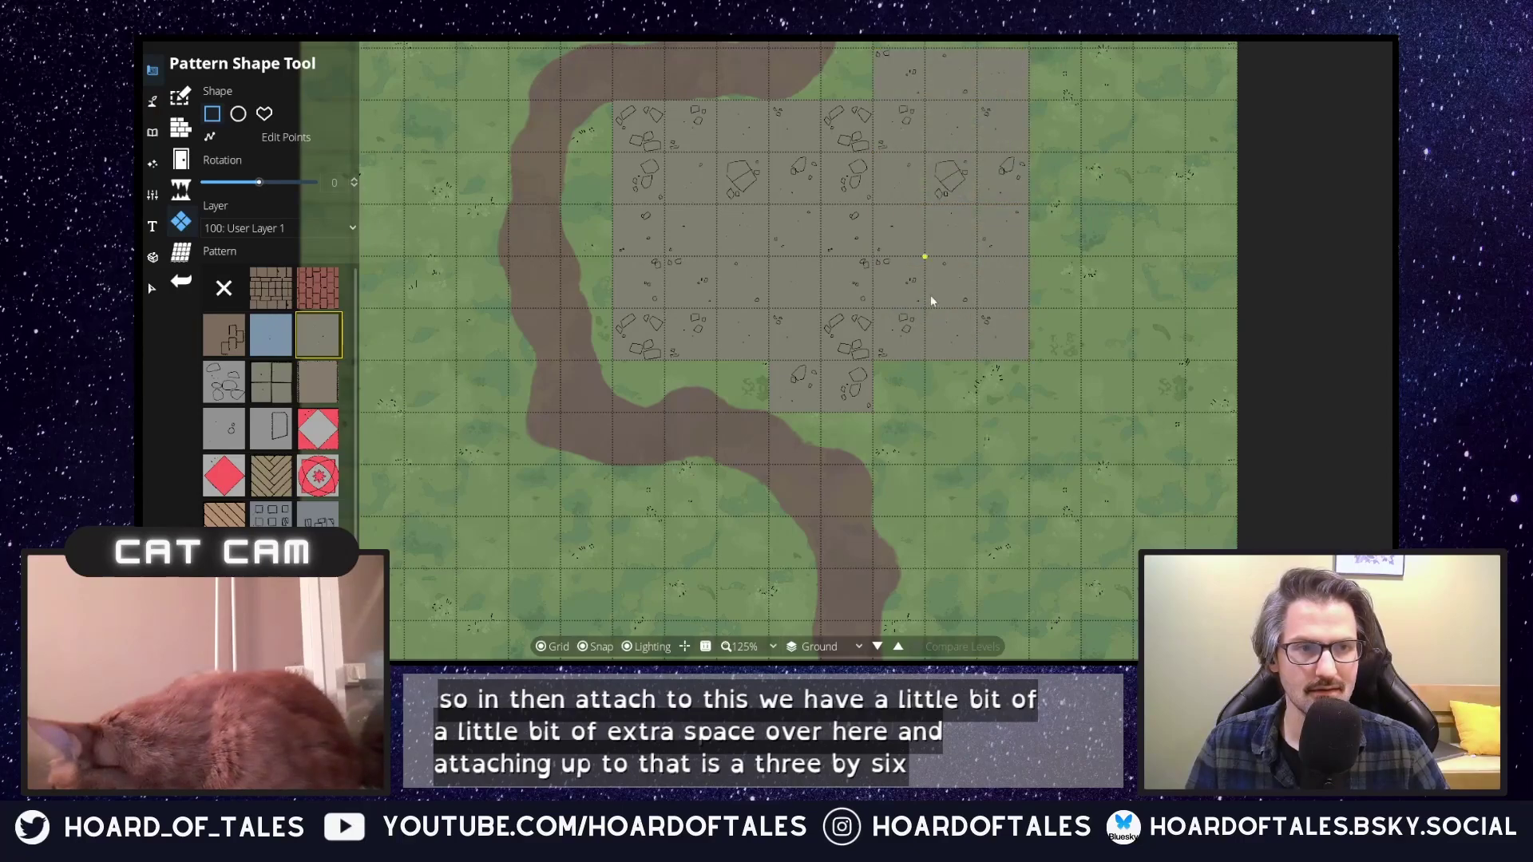
# Enclose the whole outline of the stone floor, including both extensions, with a closed Stone wall.
pyautogui.scroll(-1, 841, 257)
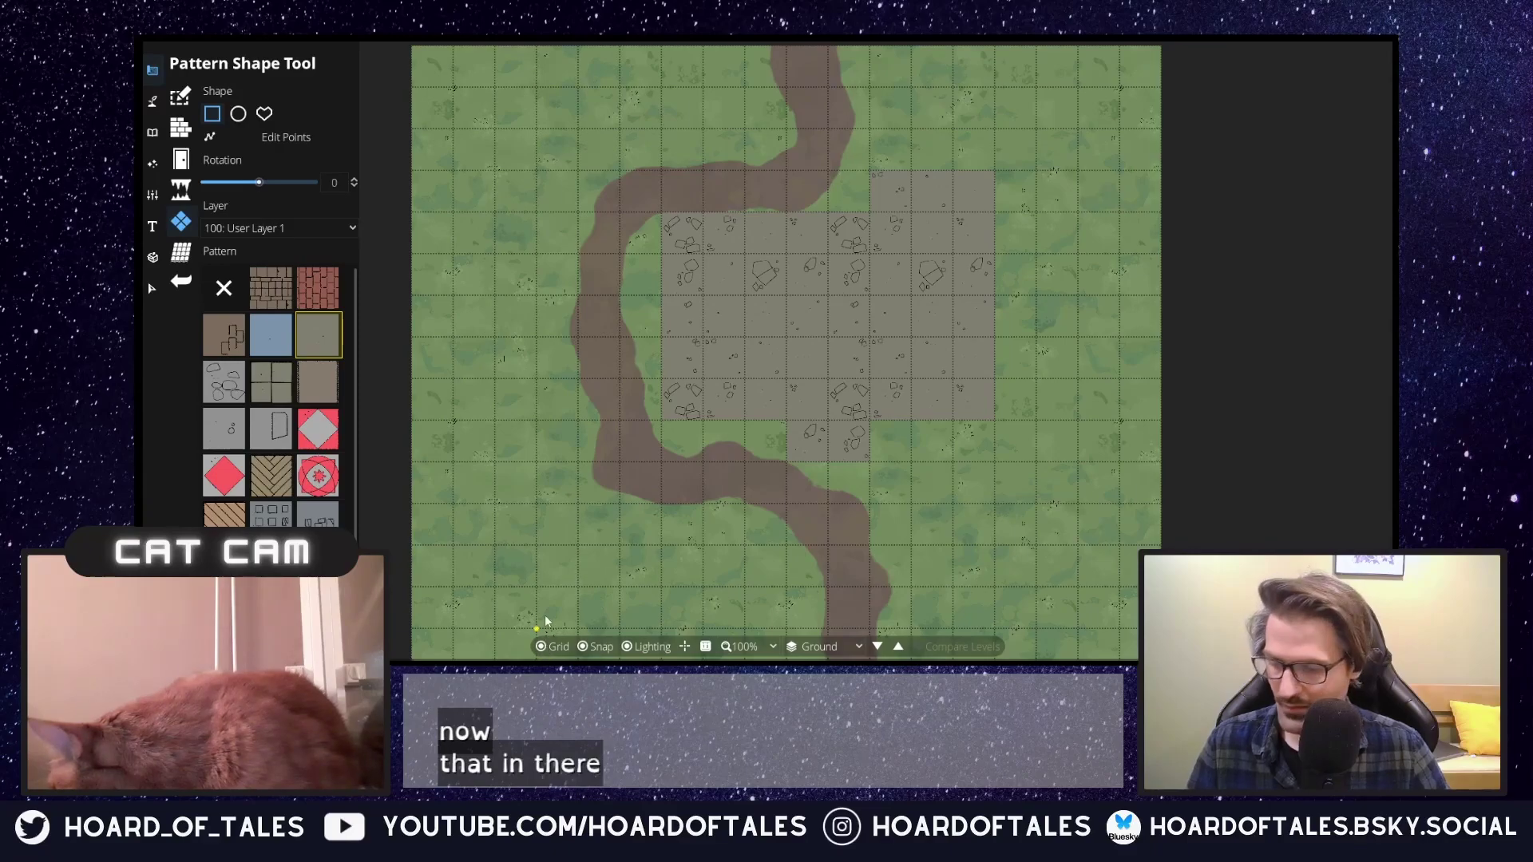
pyautogui.click(179, 130)
pyautogui.click(180, 189)
pyautogui.click(180, 128)
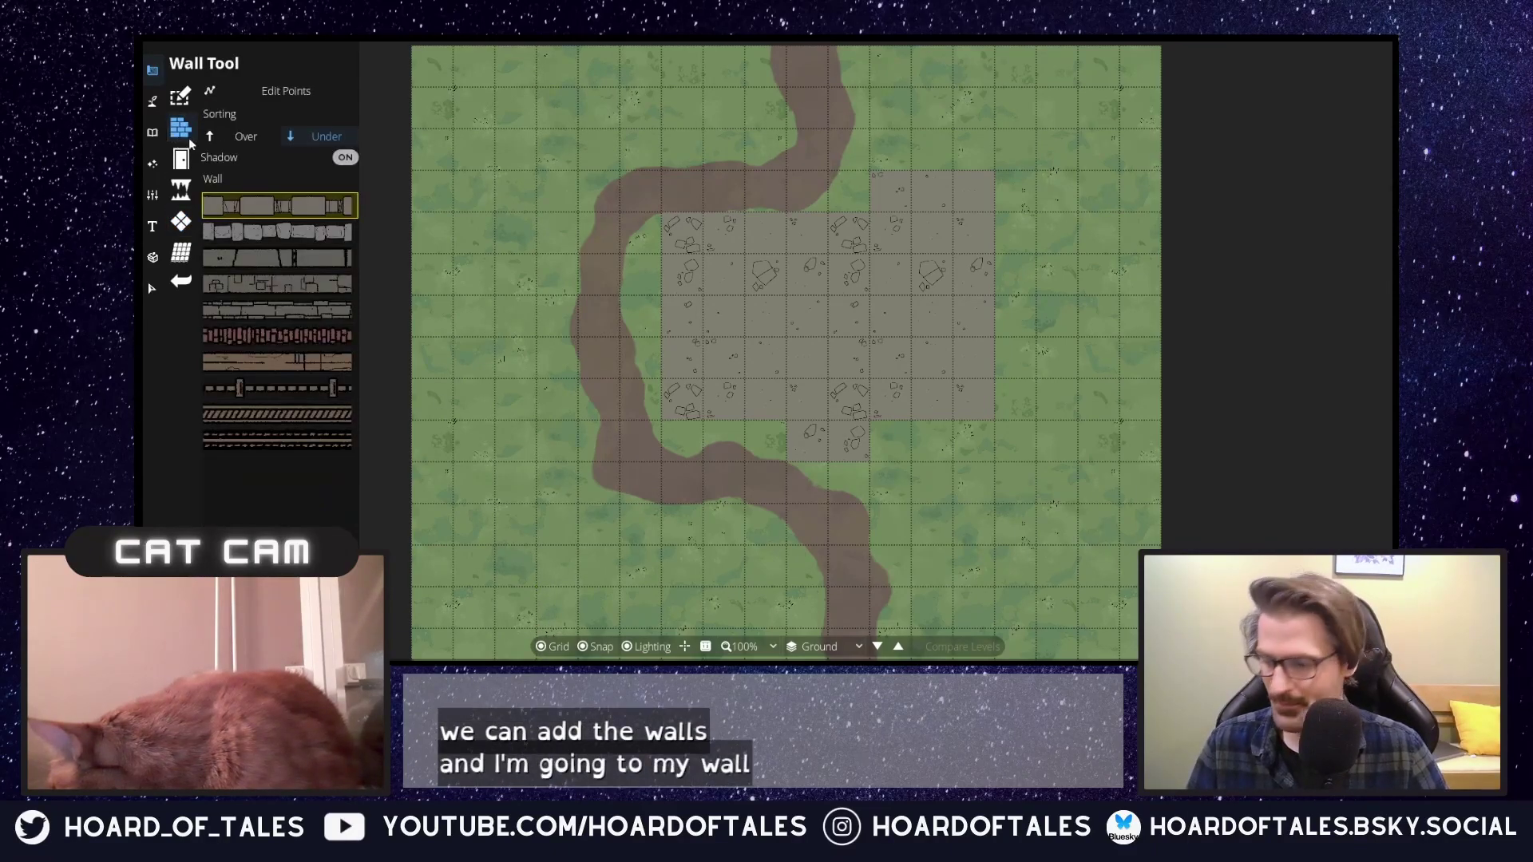
pyautogui.moveTo(310, 256)
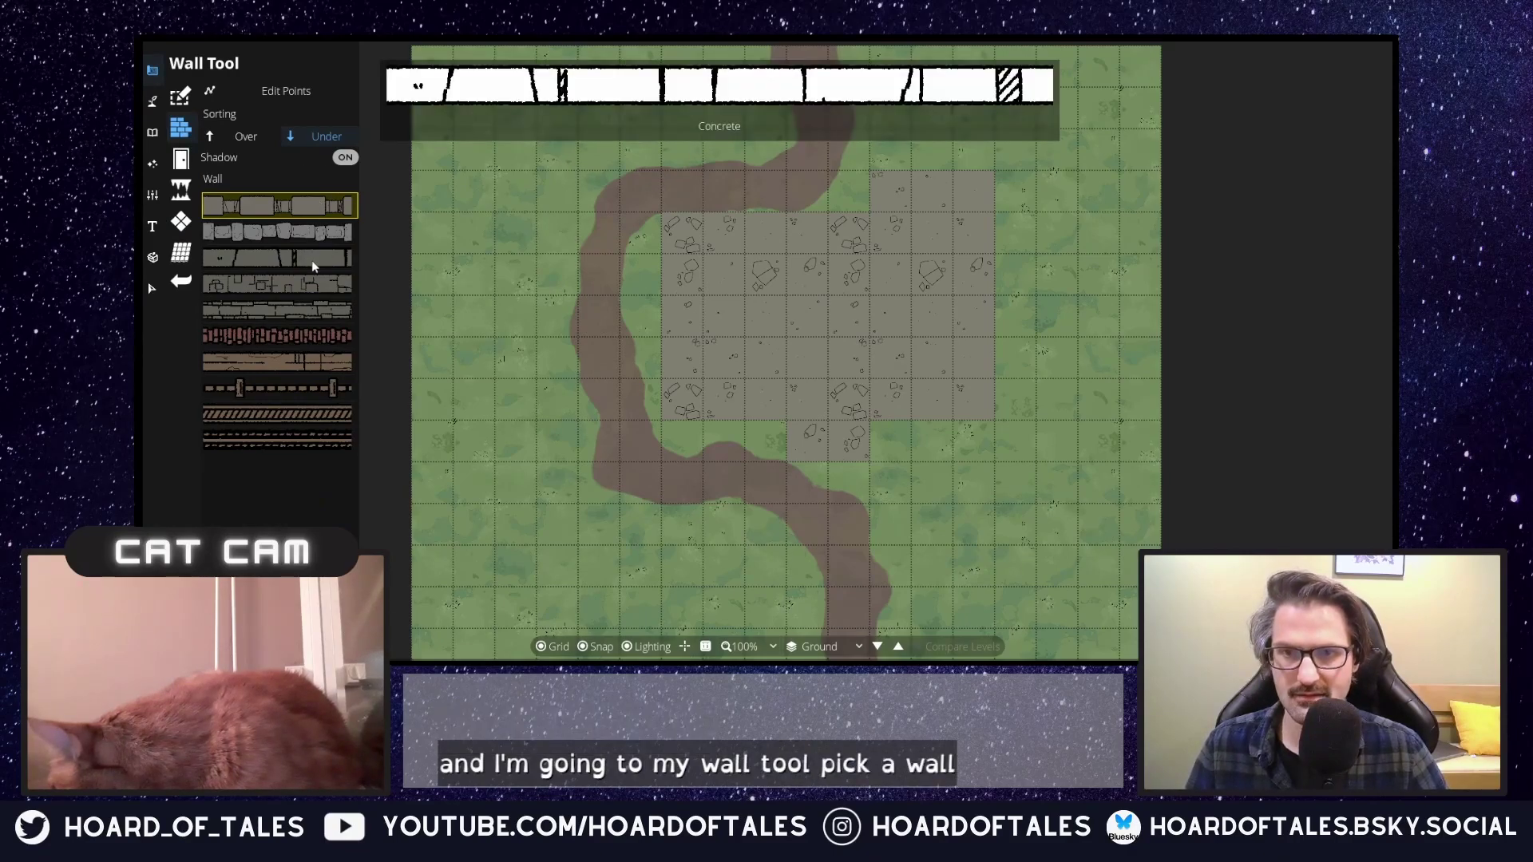
pyautogui.click(310, 286)
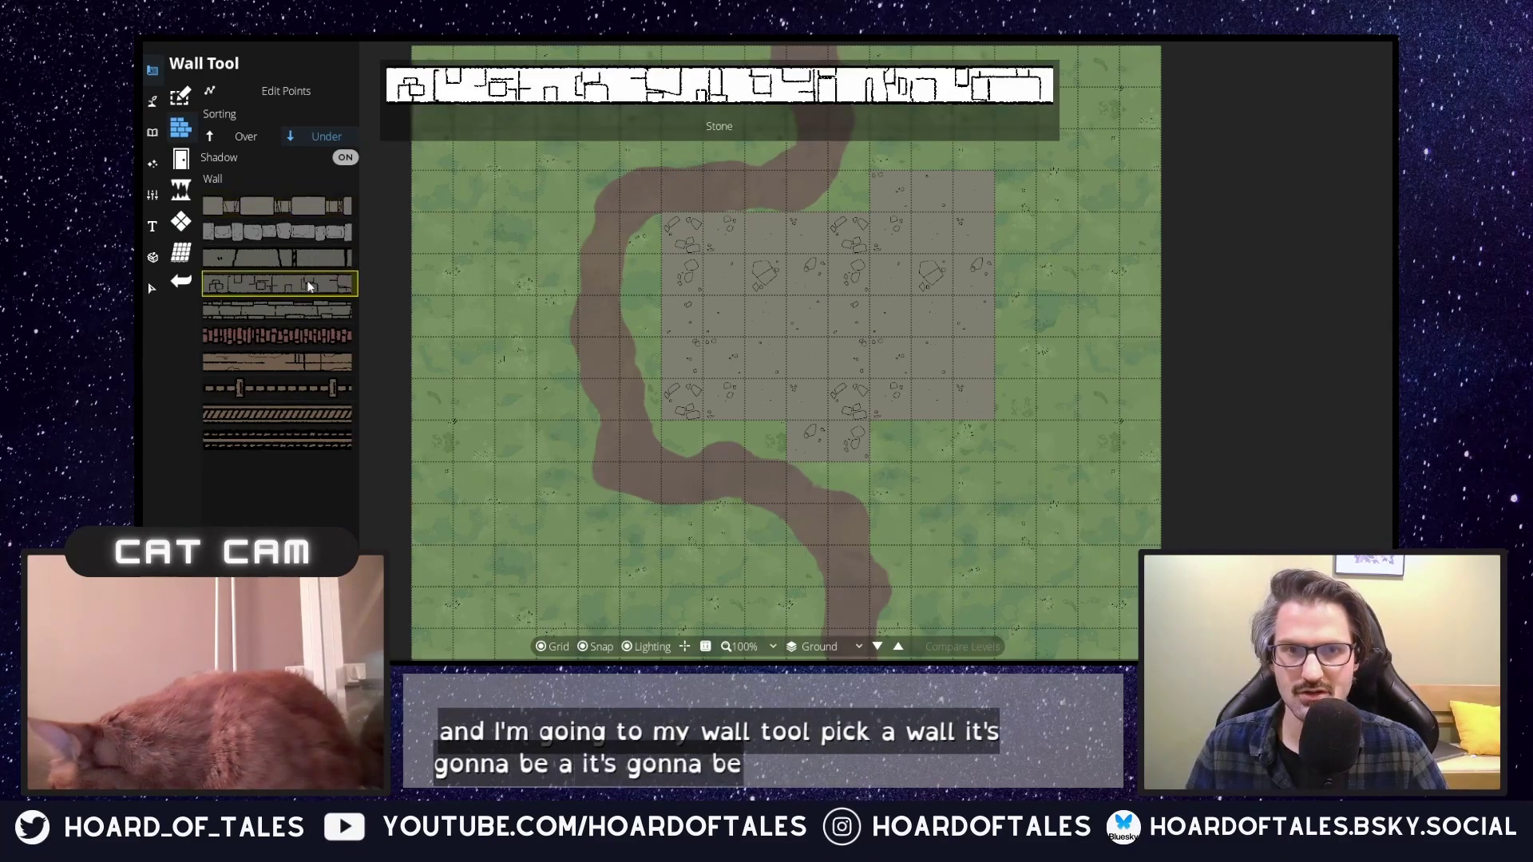
pyautogui.click(662, 211)
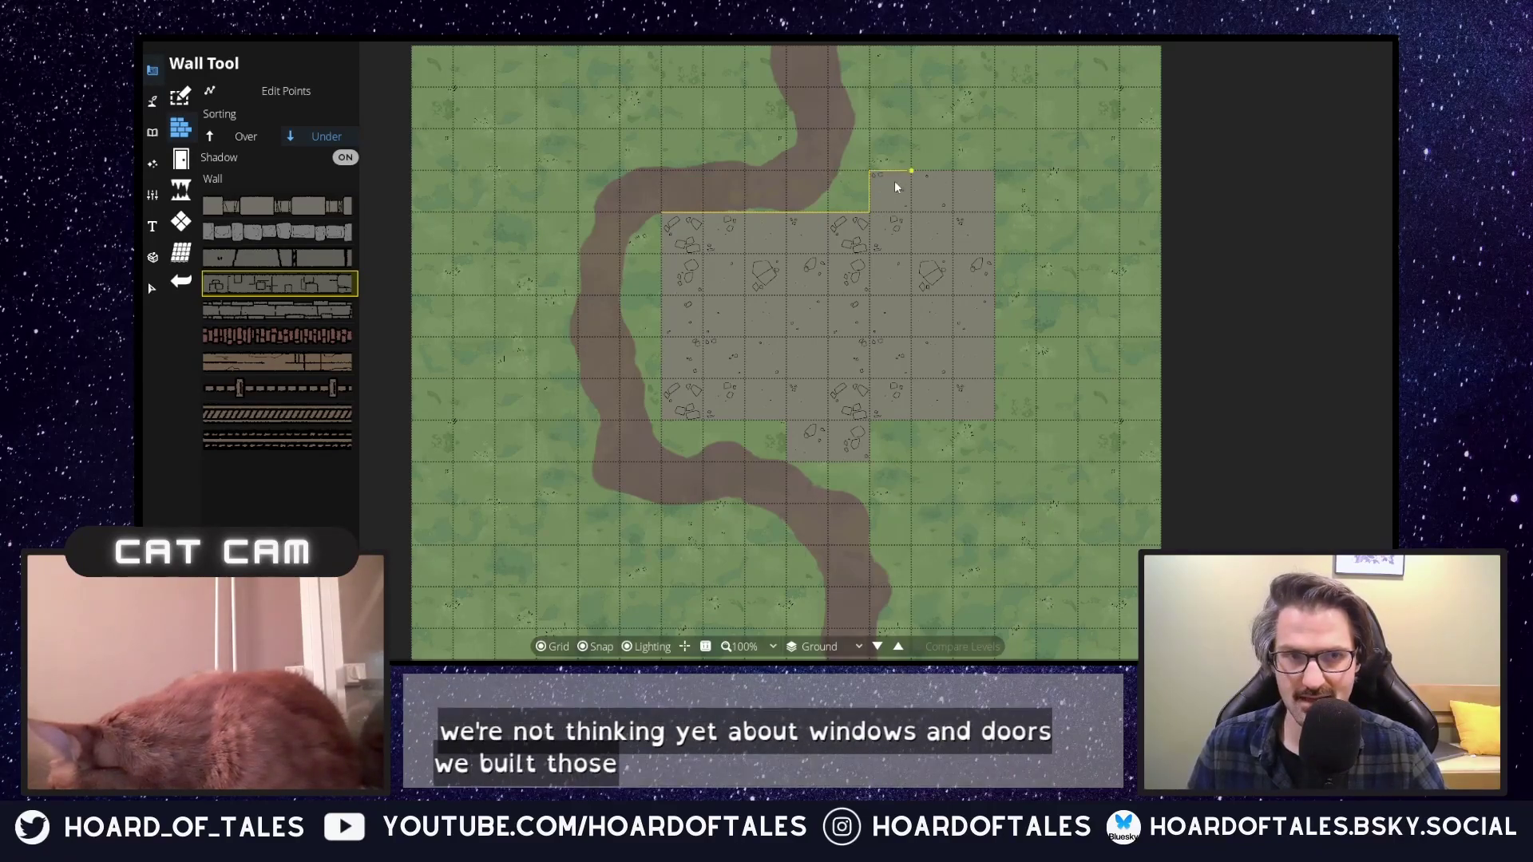
pyautogui.click(995, 175)
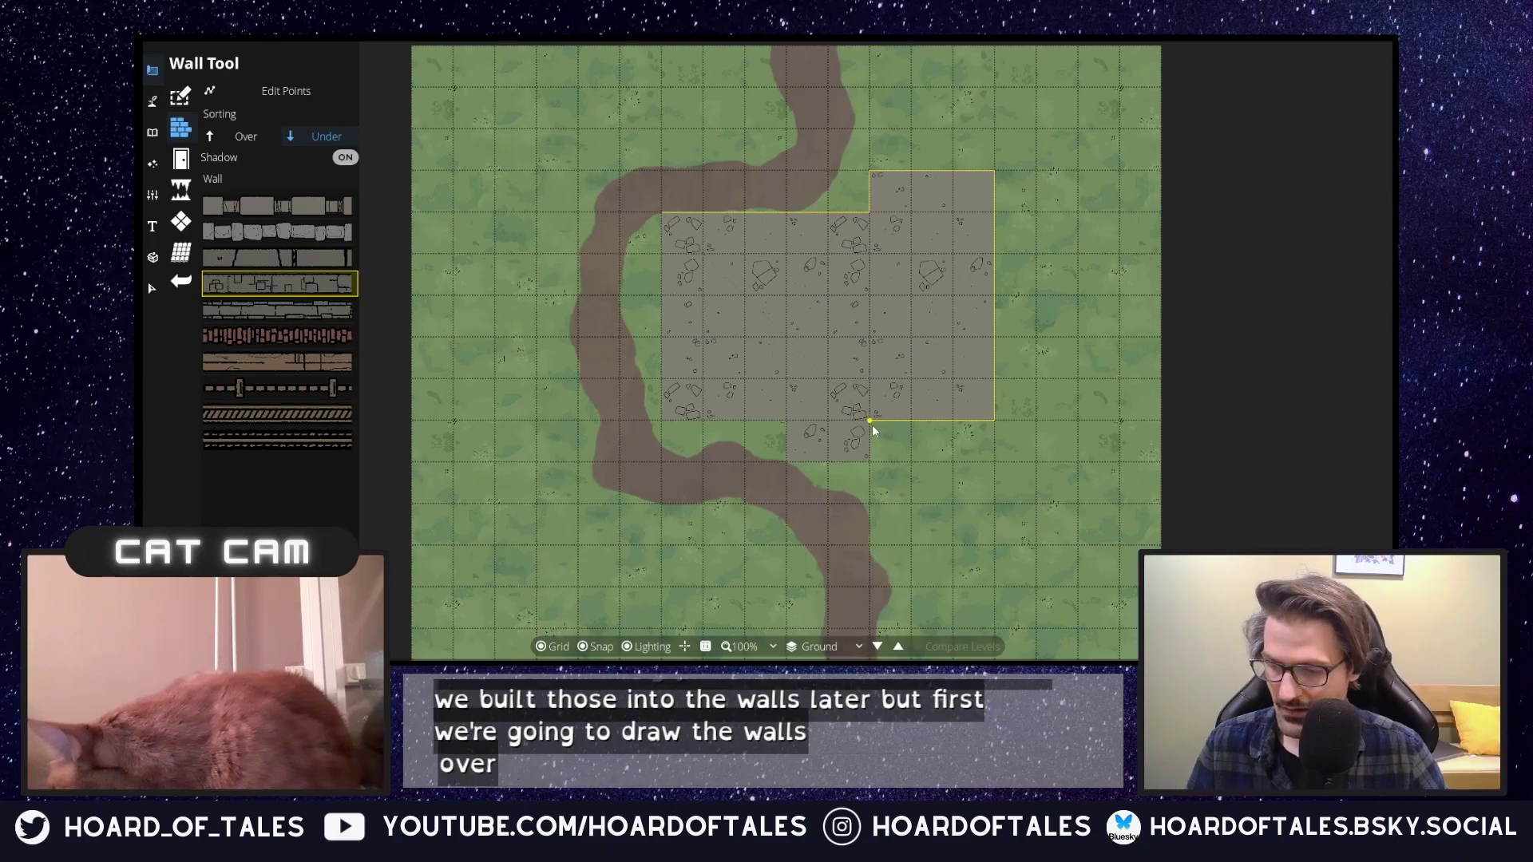
pyautogui.click(868, 462)
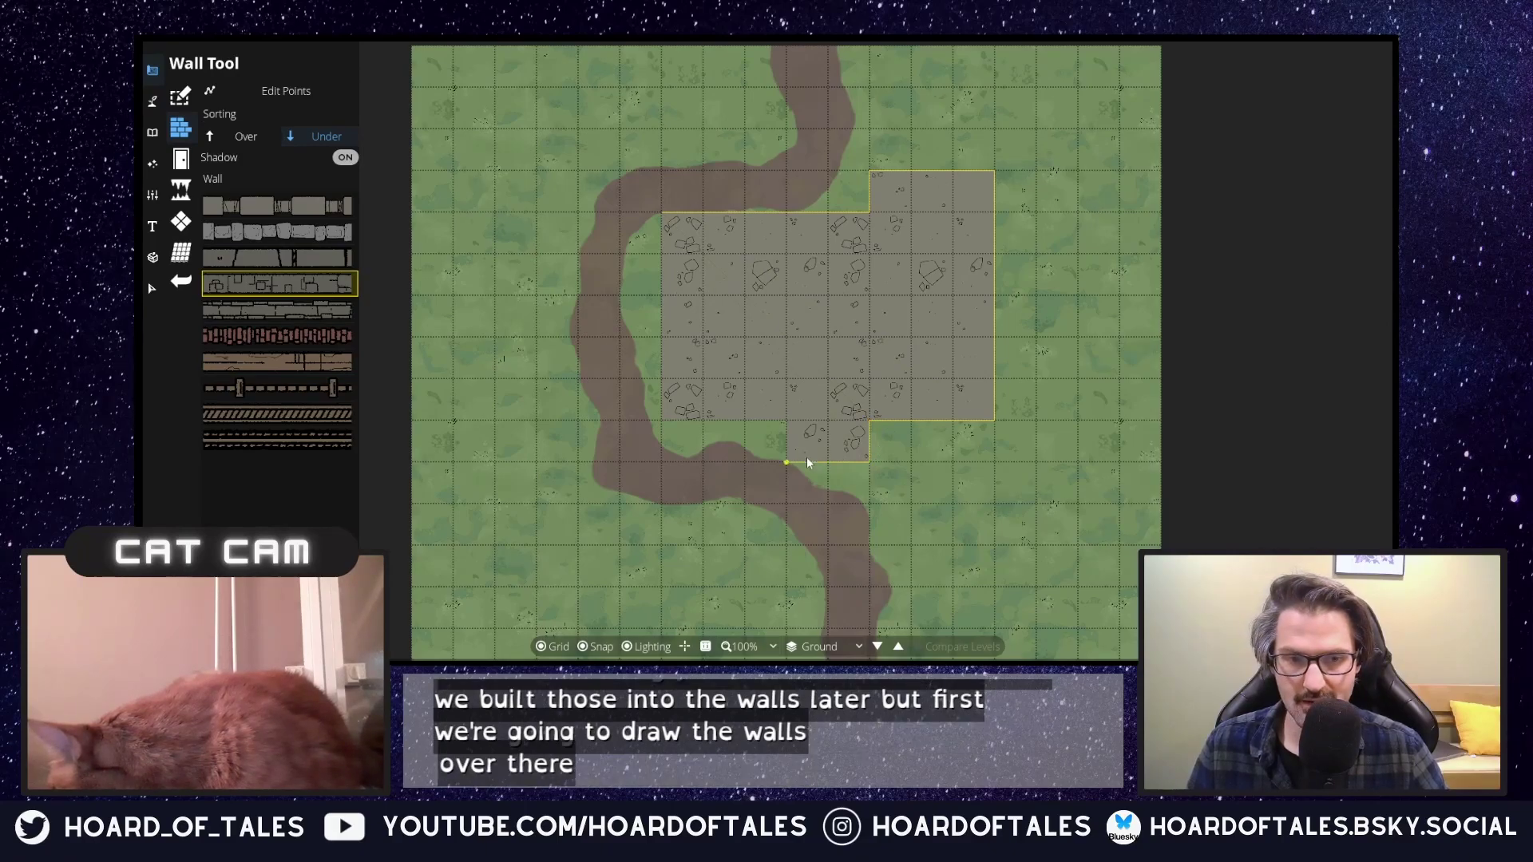
pyautogui.click(673, 434)
pyautogui.click(661, 224)
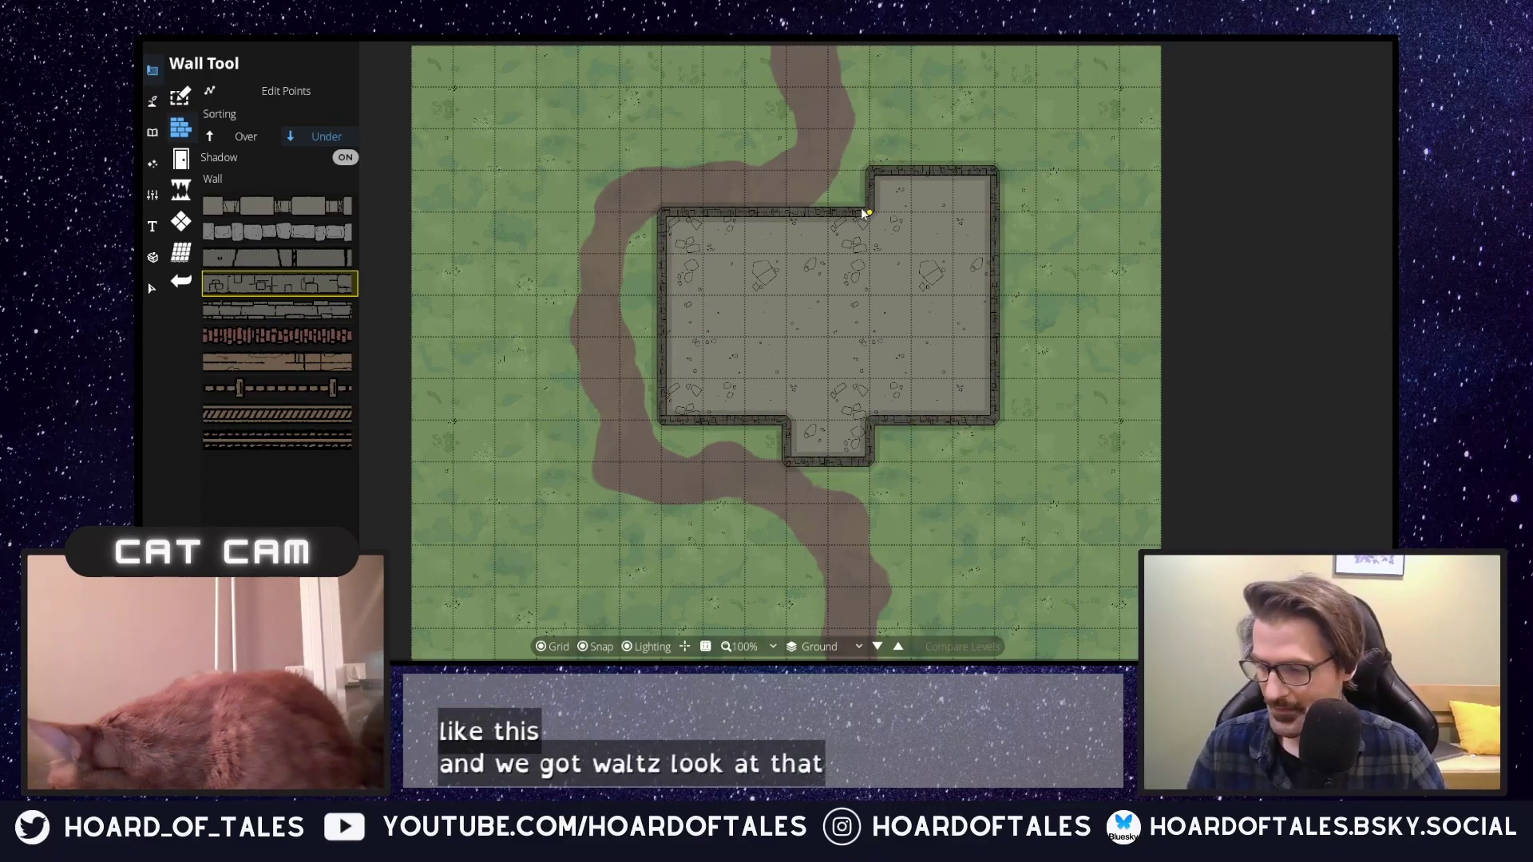
# Add a Stone wall two tiles long running south from the east room's northwest corner, starting the partition between the rooms.
pyautogui.click(869, 170)
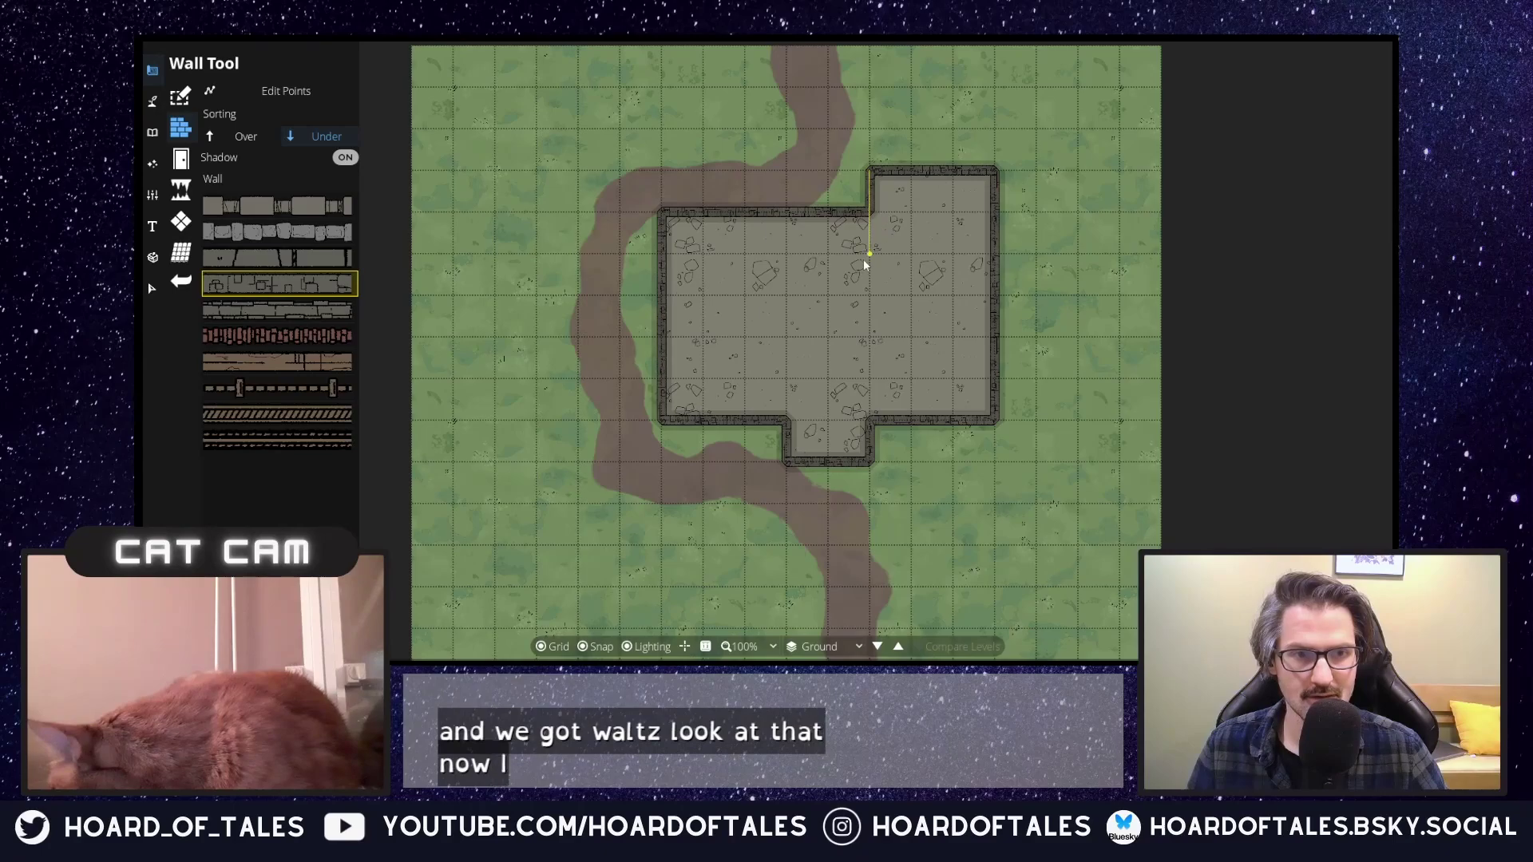
pyautogui.click(870, 254)
pyautogui.rightClick(869, 254)
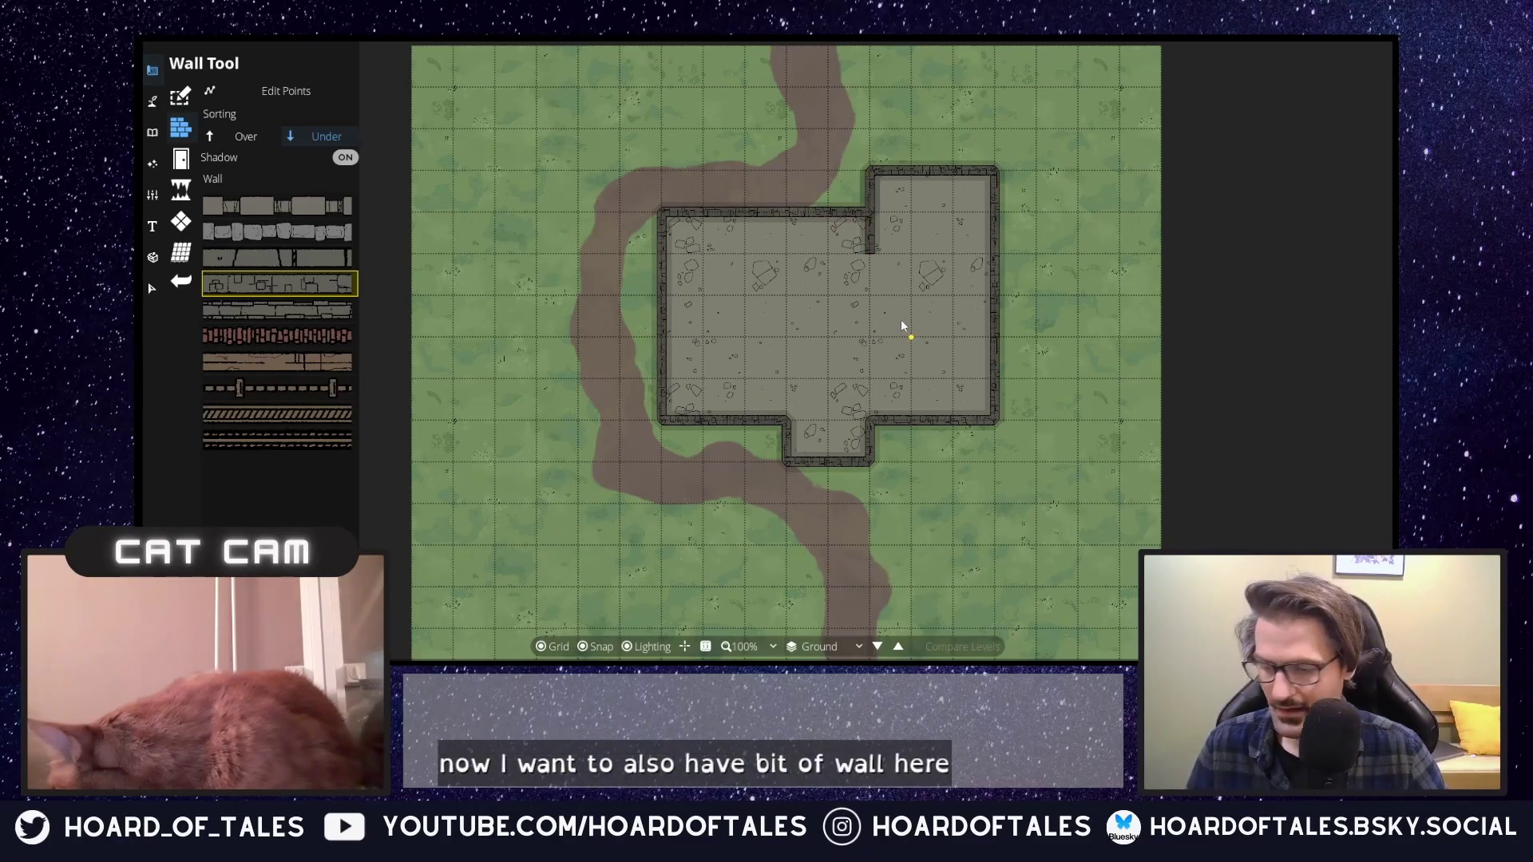
# Add one-tile interior walls north from both inner corners of the south entrance, plus a free-standing one-tile segment along the partition line.
pyautogui.click(788, 412)
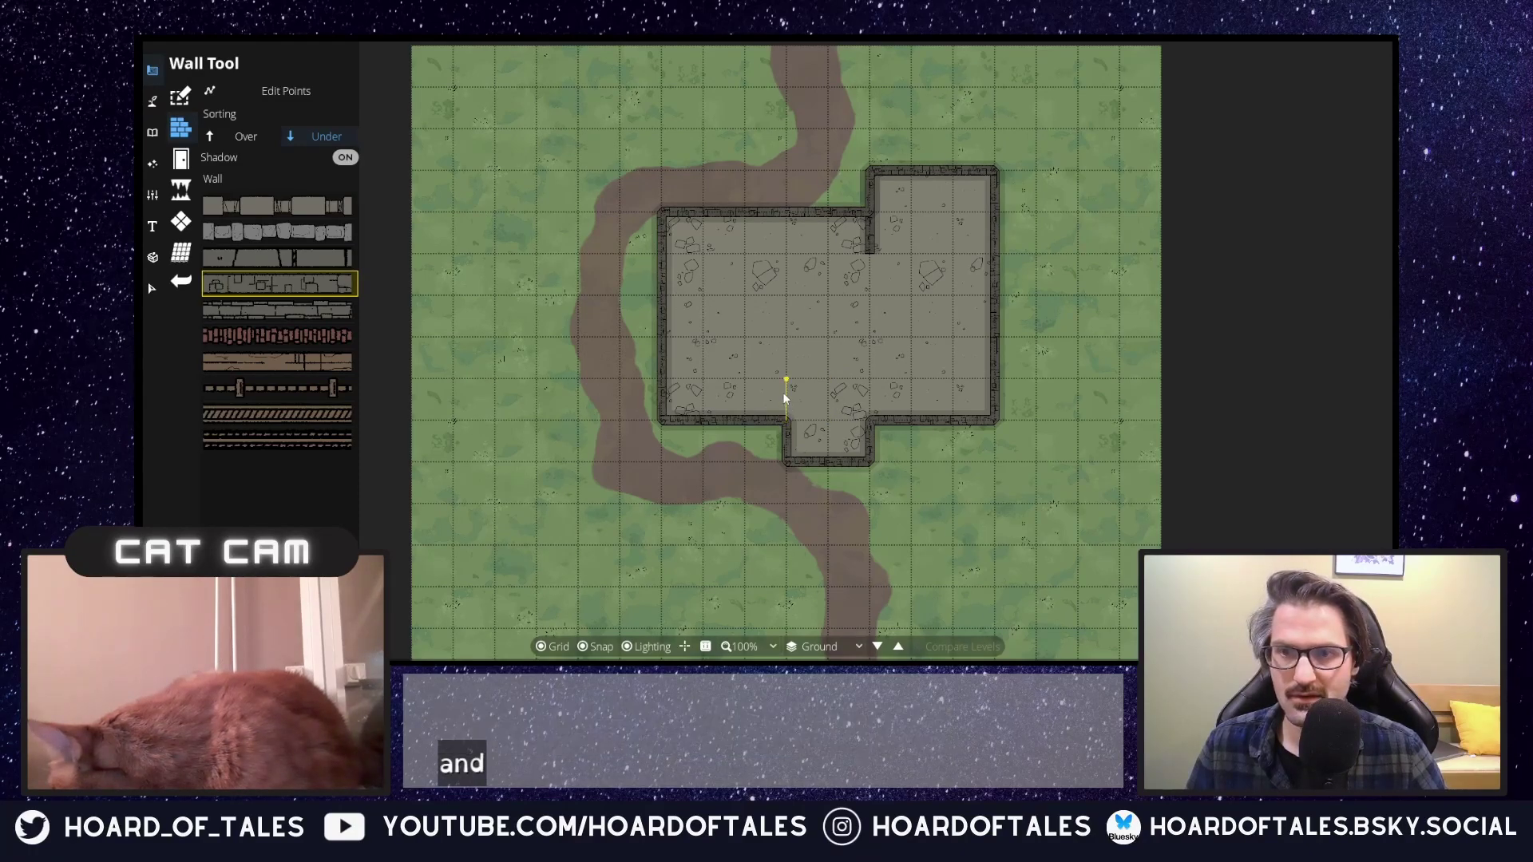
pyautogui.doubleClick(783, 391)
pyautogui.click(868, 416)
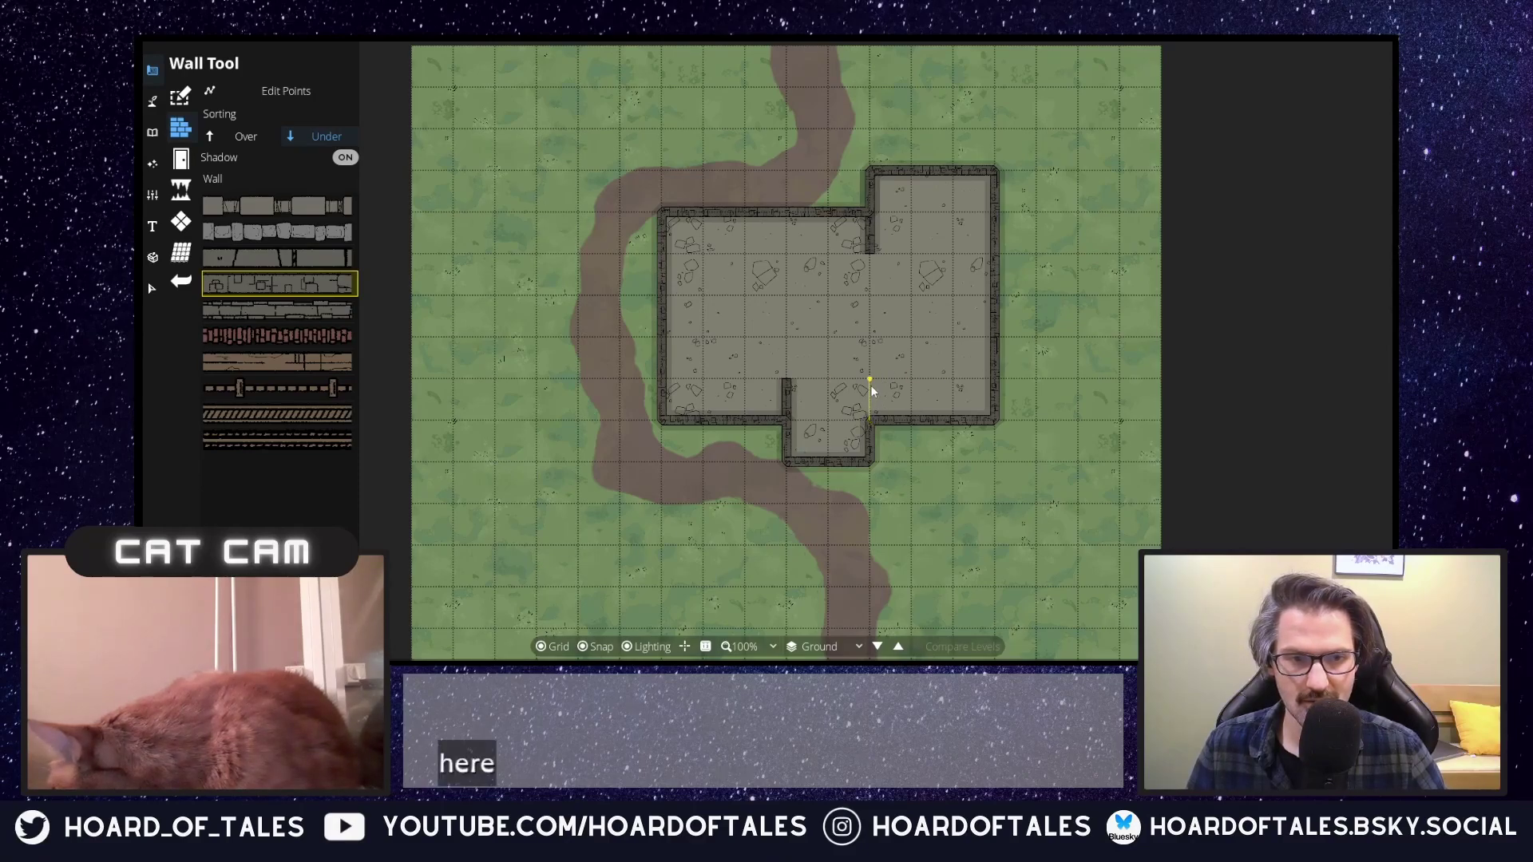
pyautogui.click(872, 336)
pyautogui.doubleClick(877, 295)
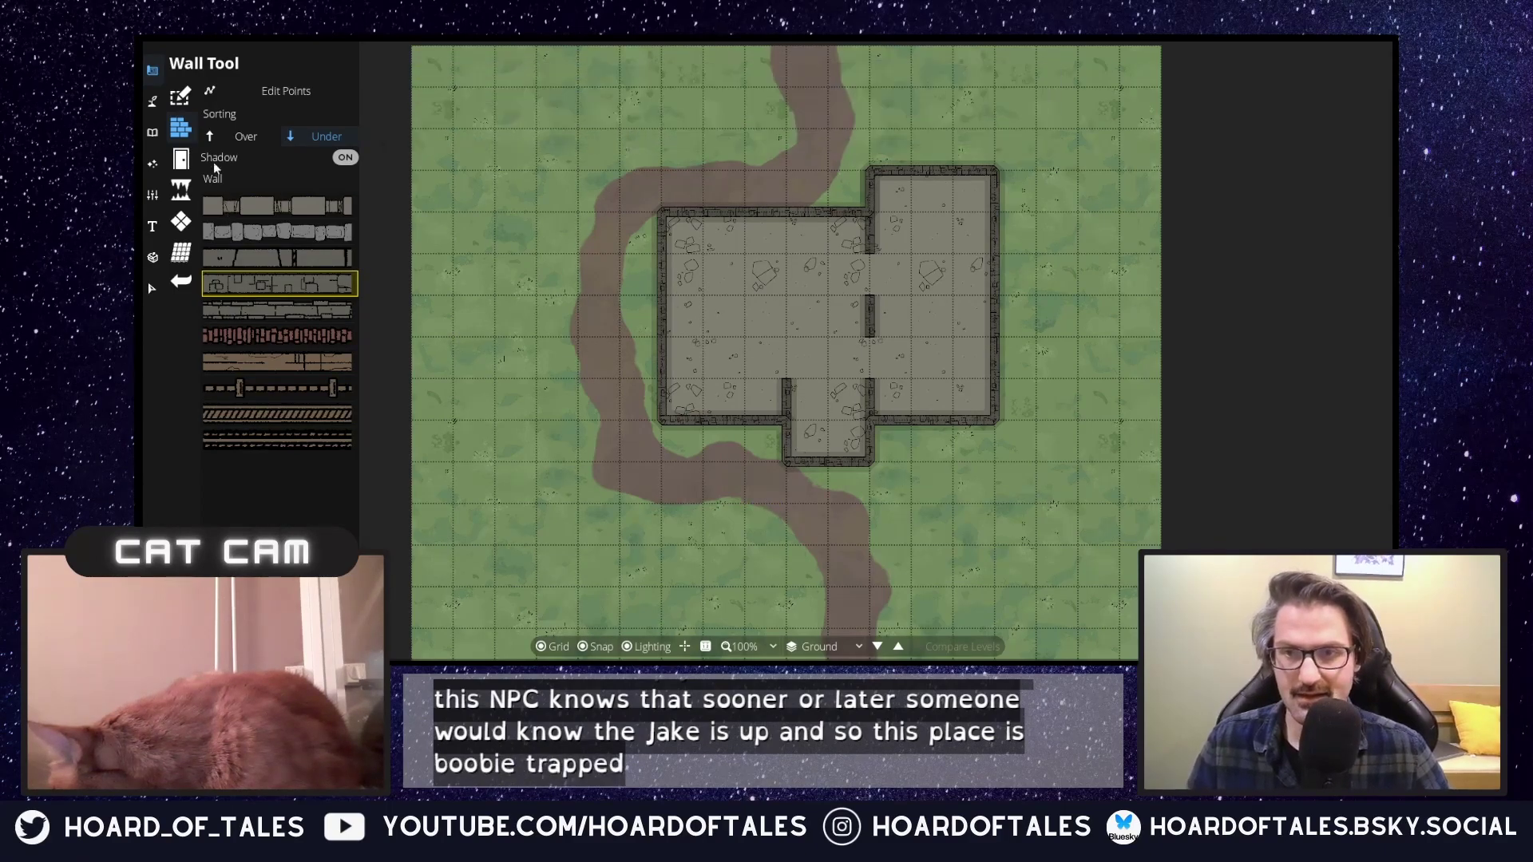
# Place a door in the middle of the entrance area's south wall with the Portal Tool.
pyautogui.click(180, 158)
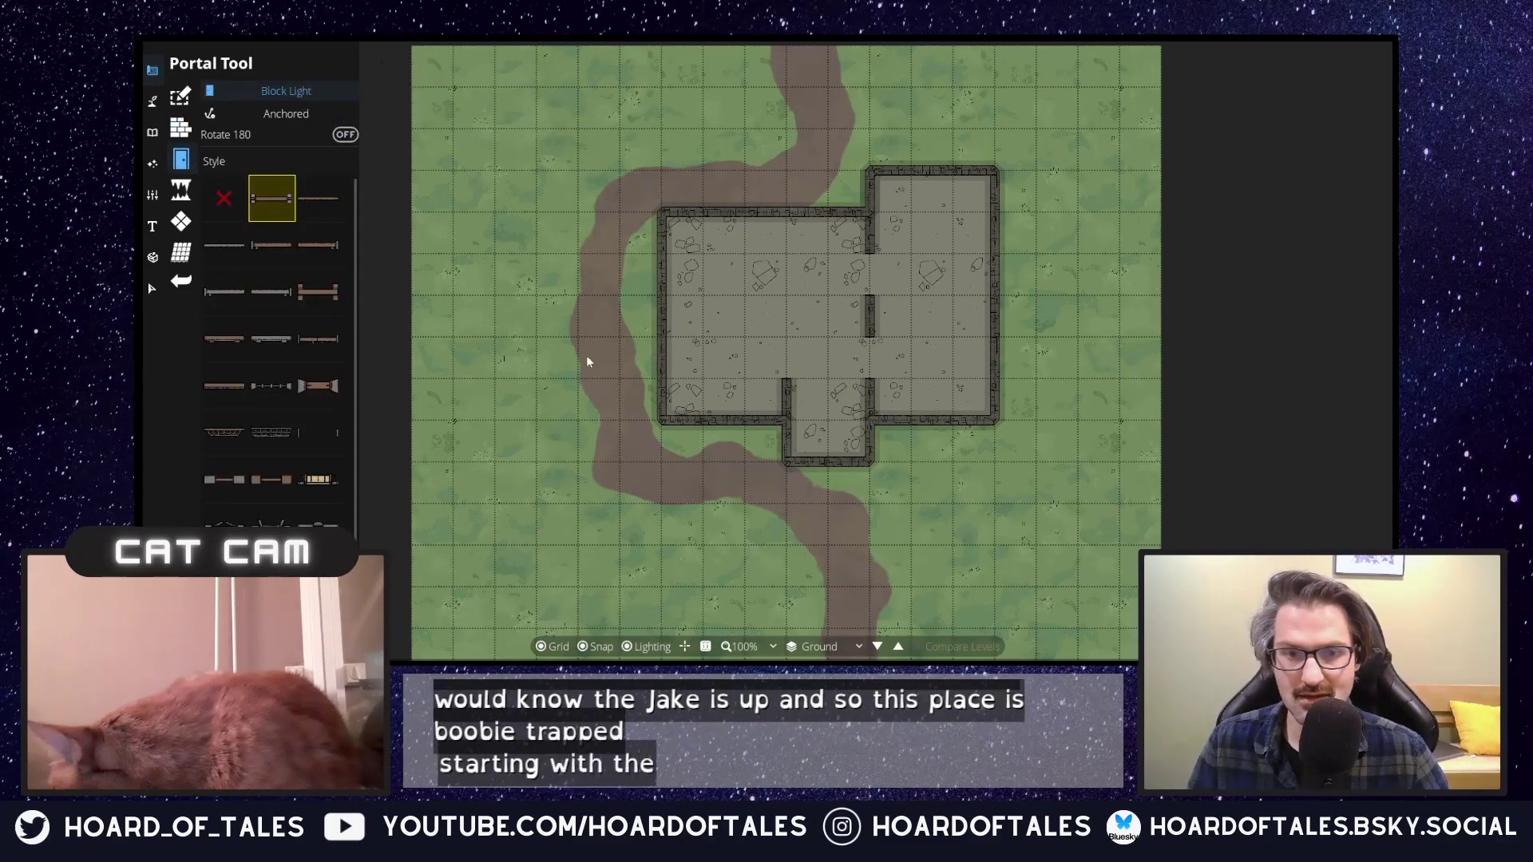
pyautogui.click(824, 463)
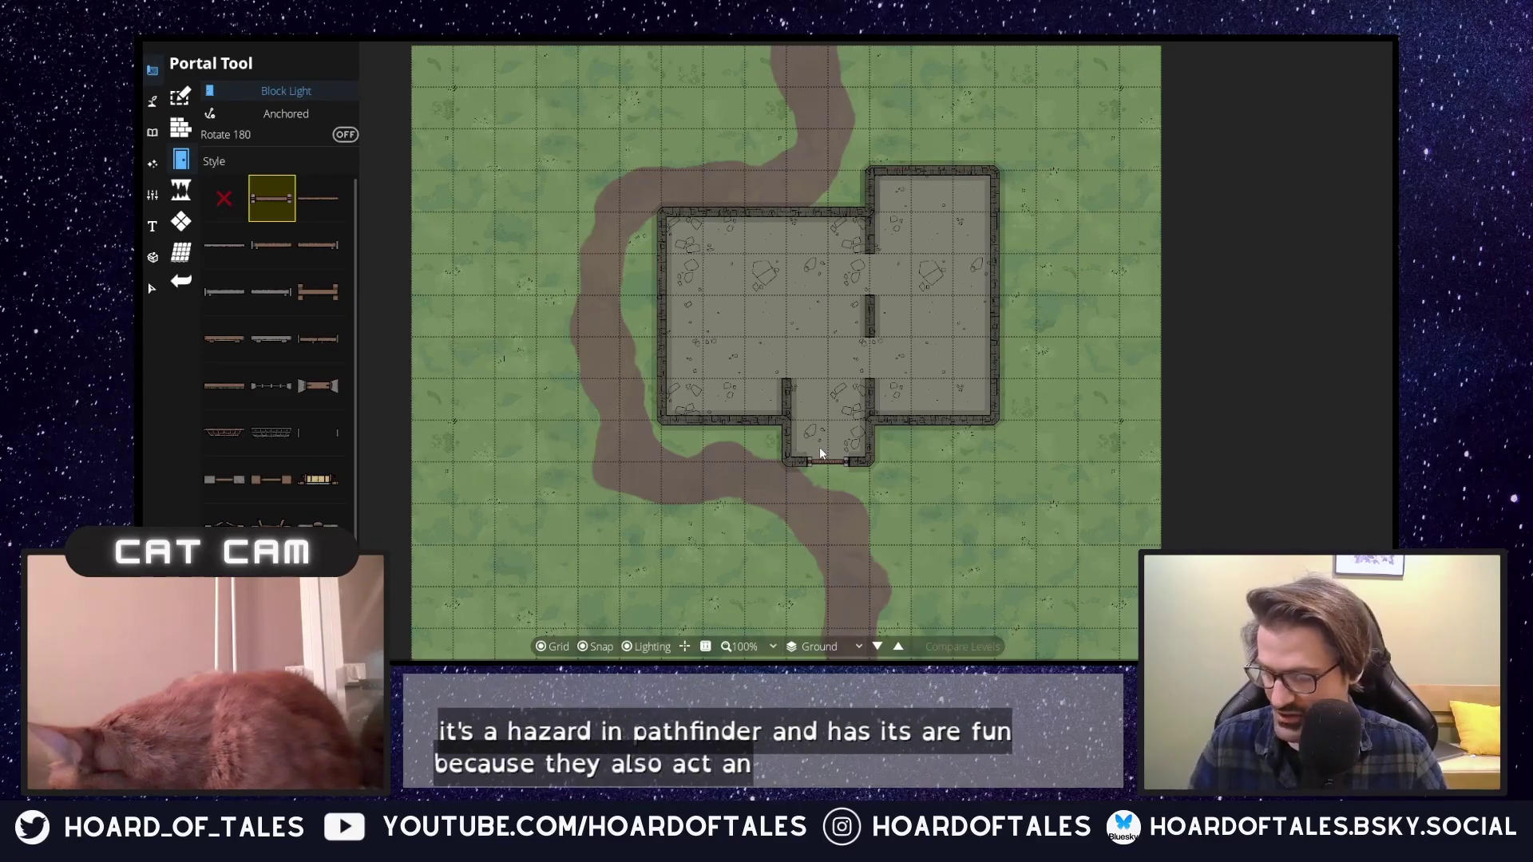
# Place Window 09 windows in the west room's south wall and in the east room's north and south walls.
pyautogui.scroll(1, 806, 443)
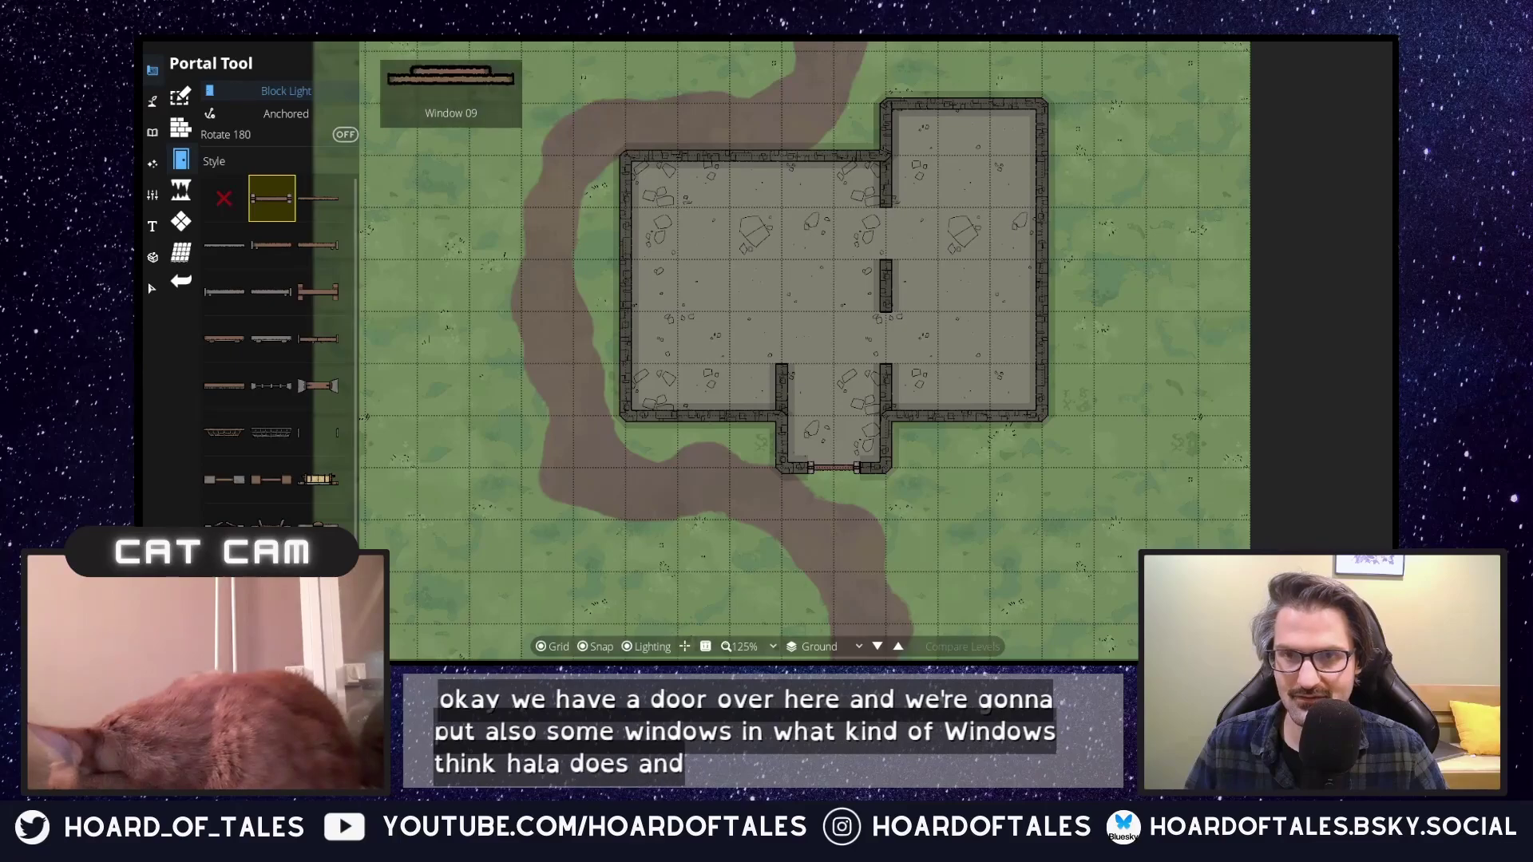
pyautogui.click(697, 423)
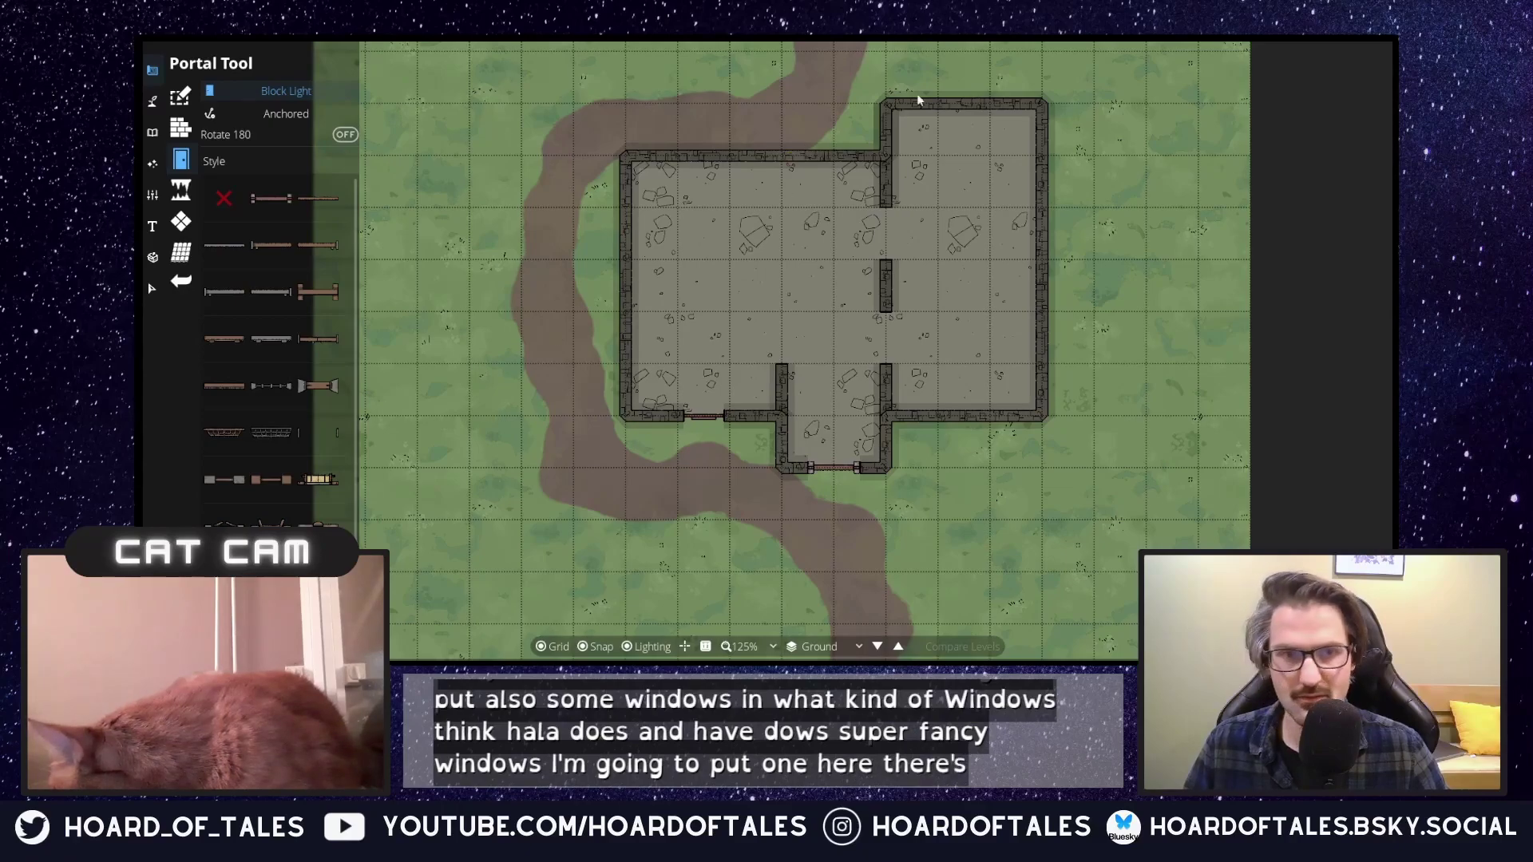
pyautogui.click(957, 107)
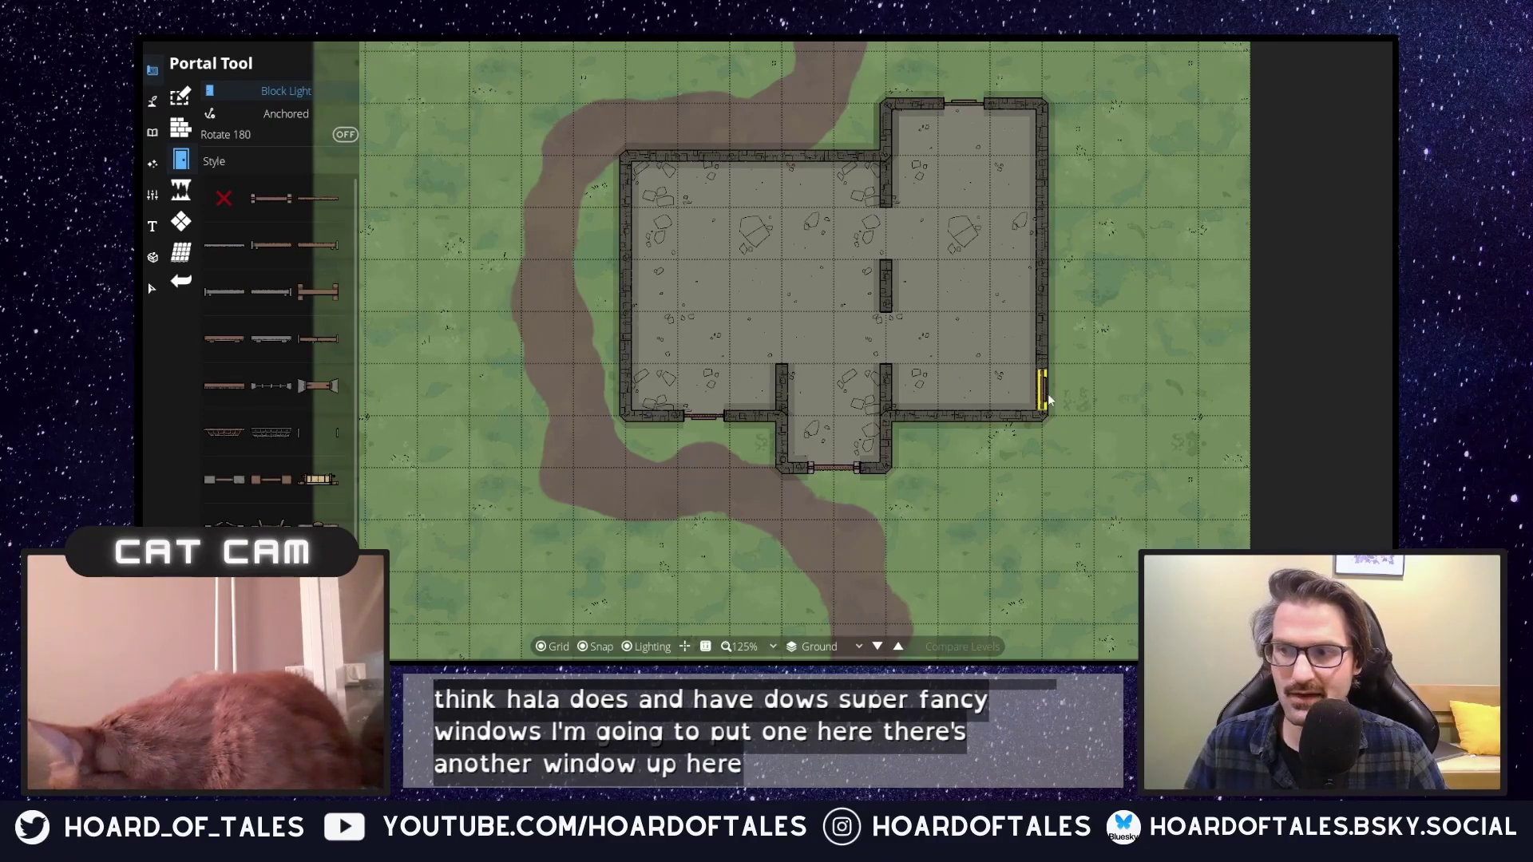
pyautogui.click(960, 419)
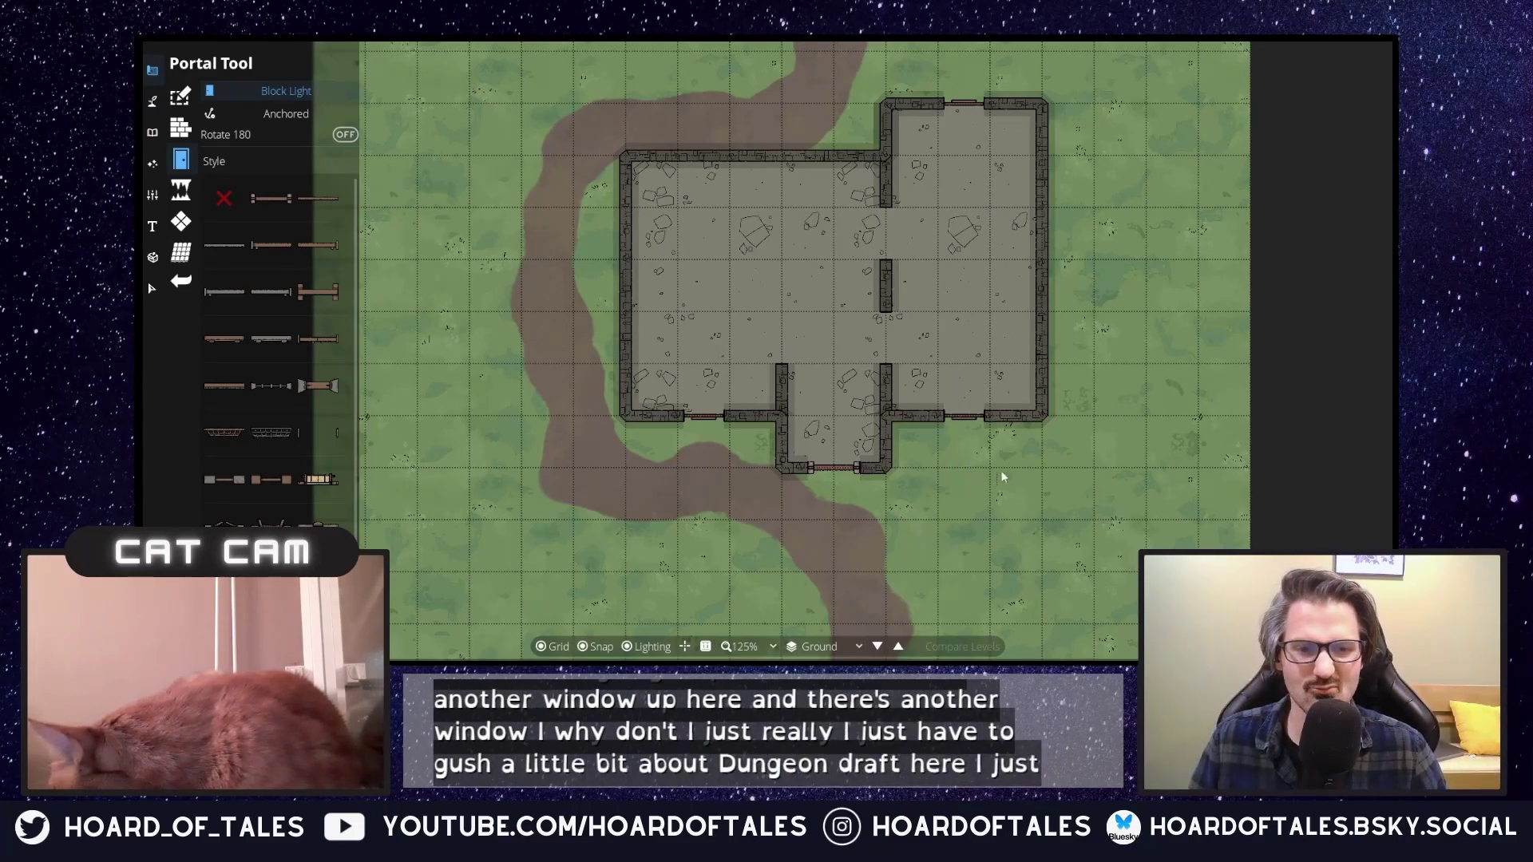
pyautogui.scroll(4, 997, 425)
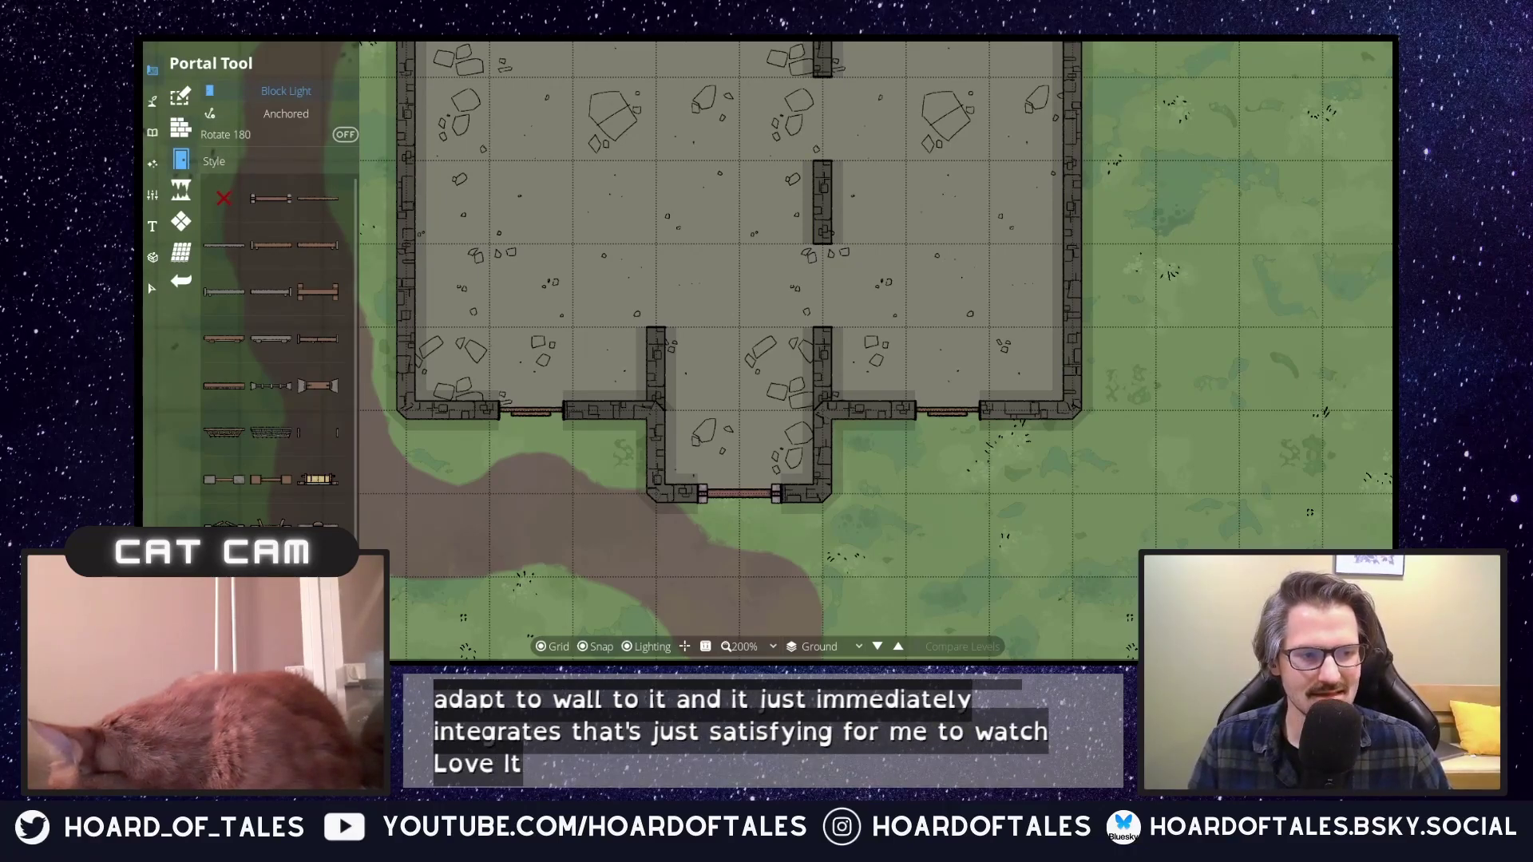
# Place a boarded-up window in the west room's north wall, directly across from its south window.
pyautogui.moveTo(917, 280); pyautogui.dragTo(990, 445)
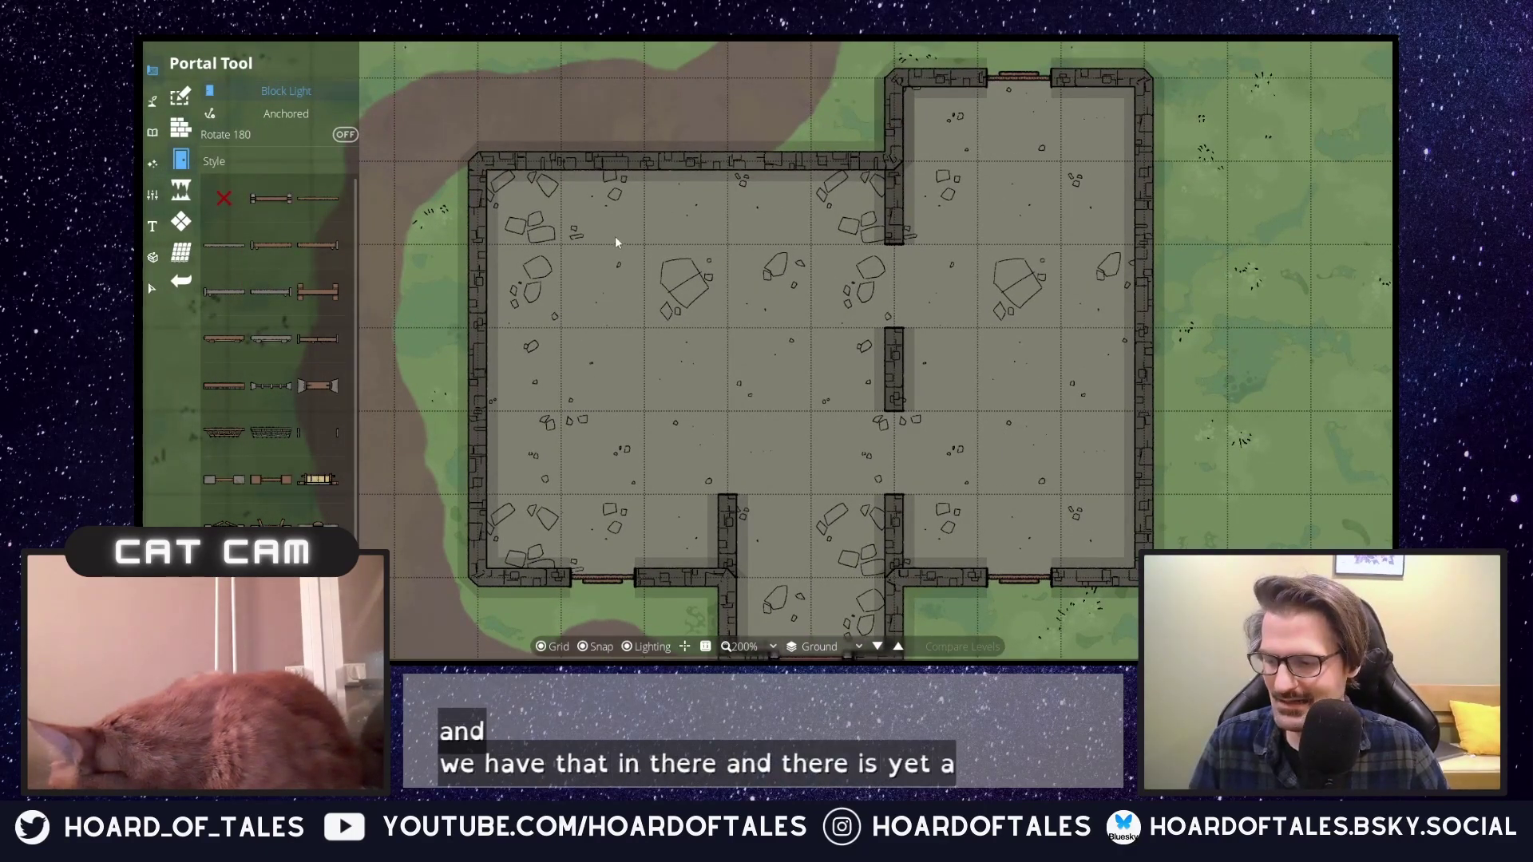
pyautogui.click(602, 161)
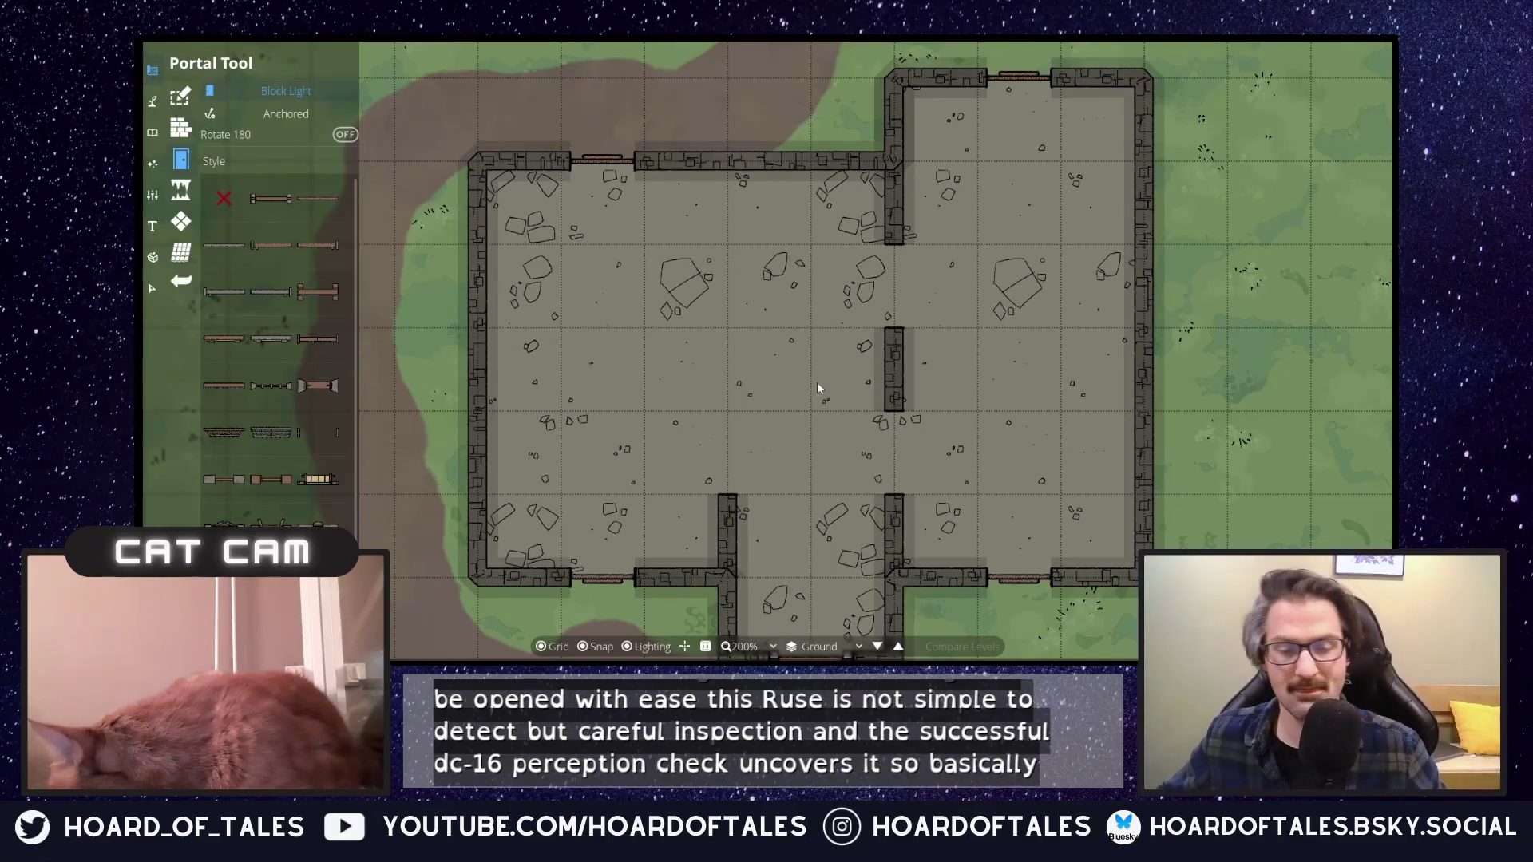
pyautogui.scroll(-3, 736, 415)
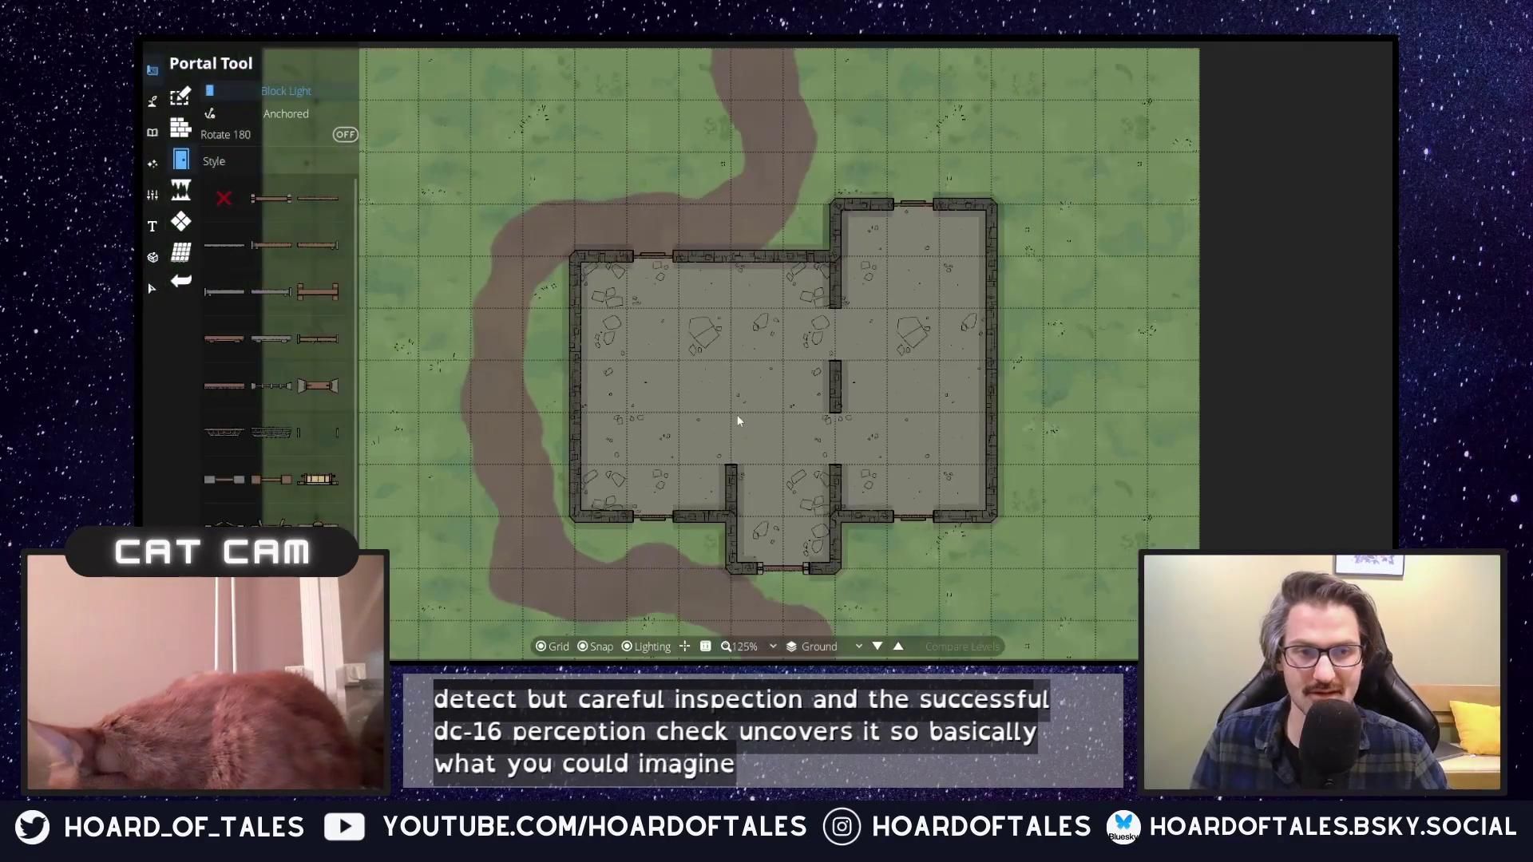
pyautogui.moveTo(593, 520); pyautogui.dragTo(723, 160)
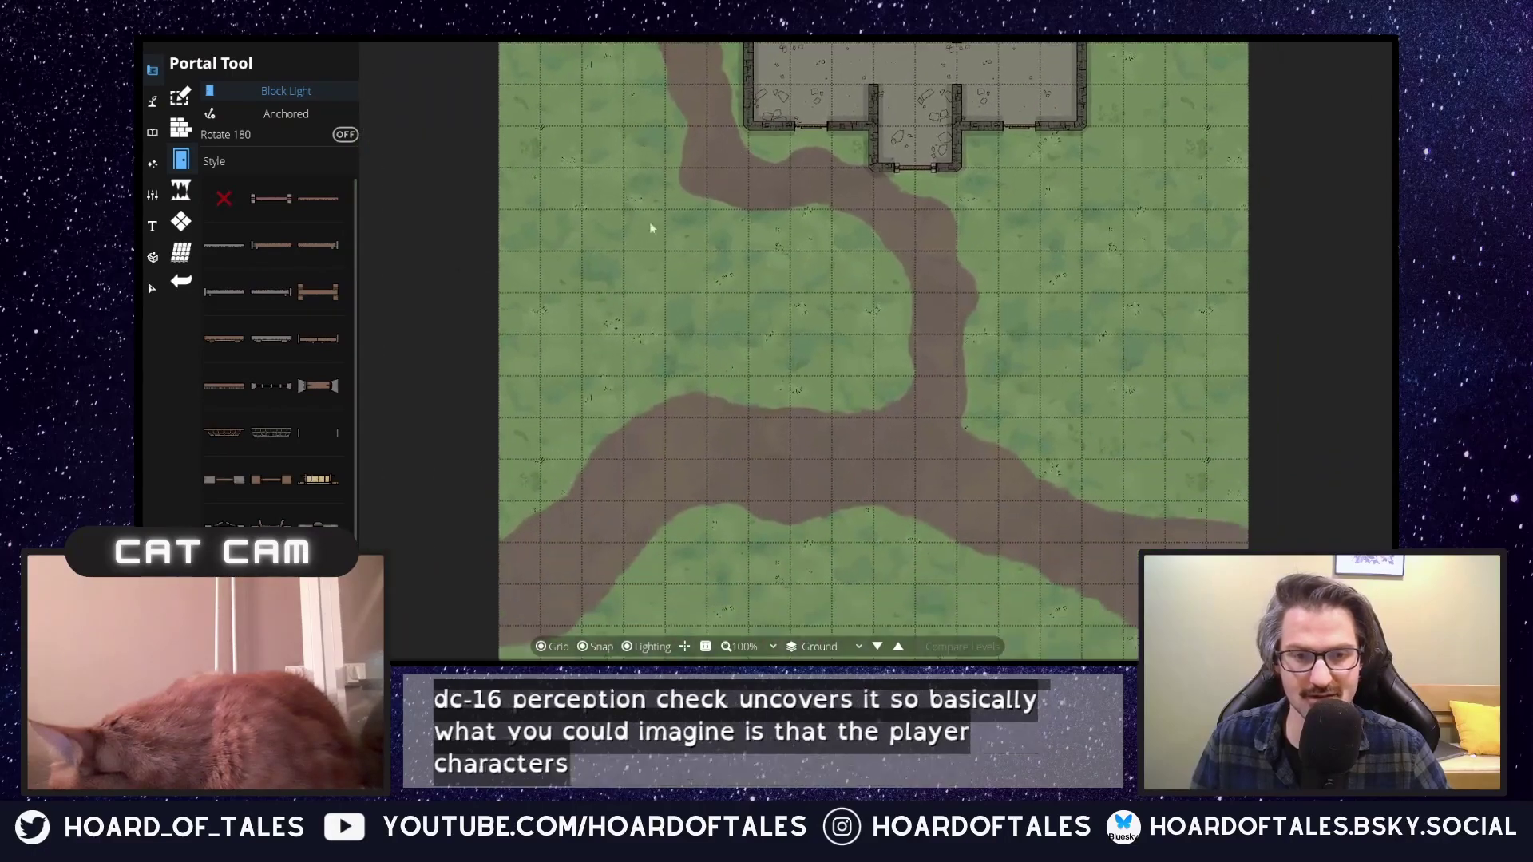
pyautogui.moveTo(755, 367); pyautogui.dragTo(604, 626)
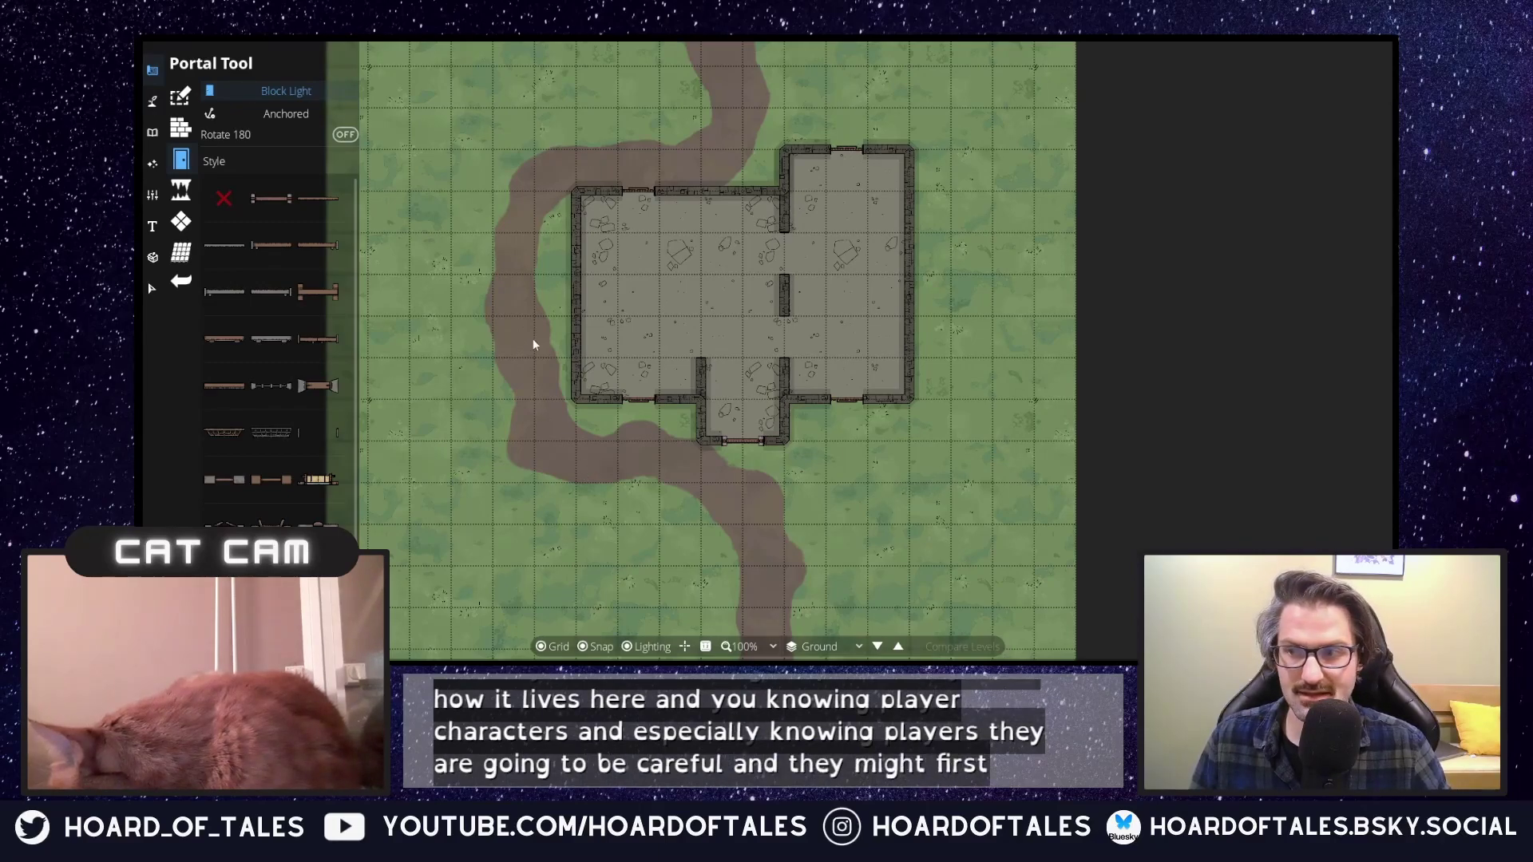
pyautogui.moveTo(605, 146); pyautogui.dragTo(691, 329)
pyautogui.scroll(5, 693, 354)
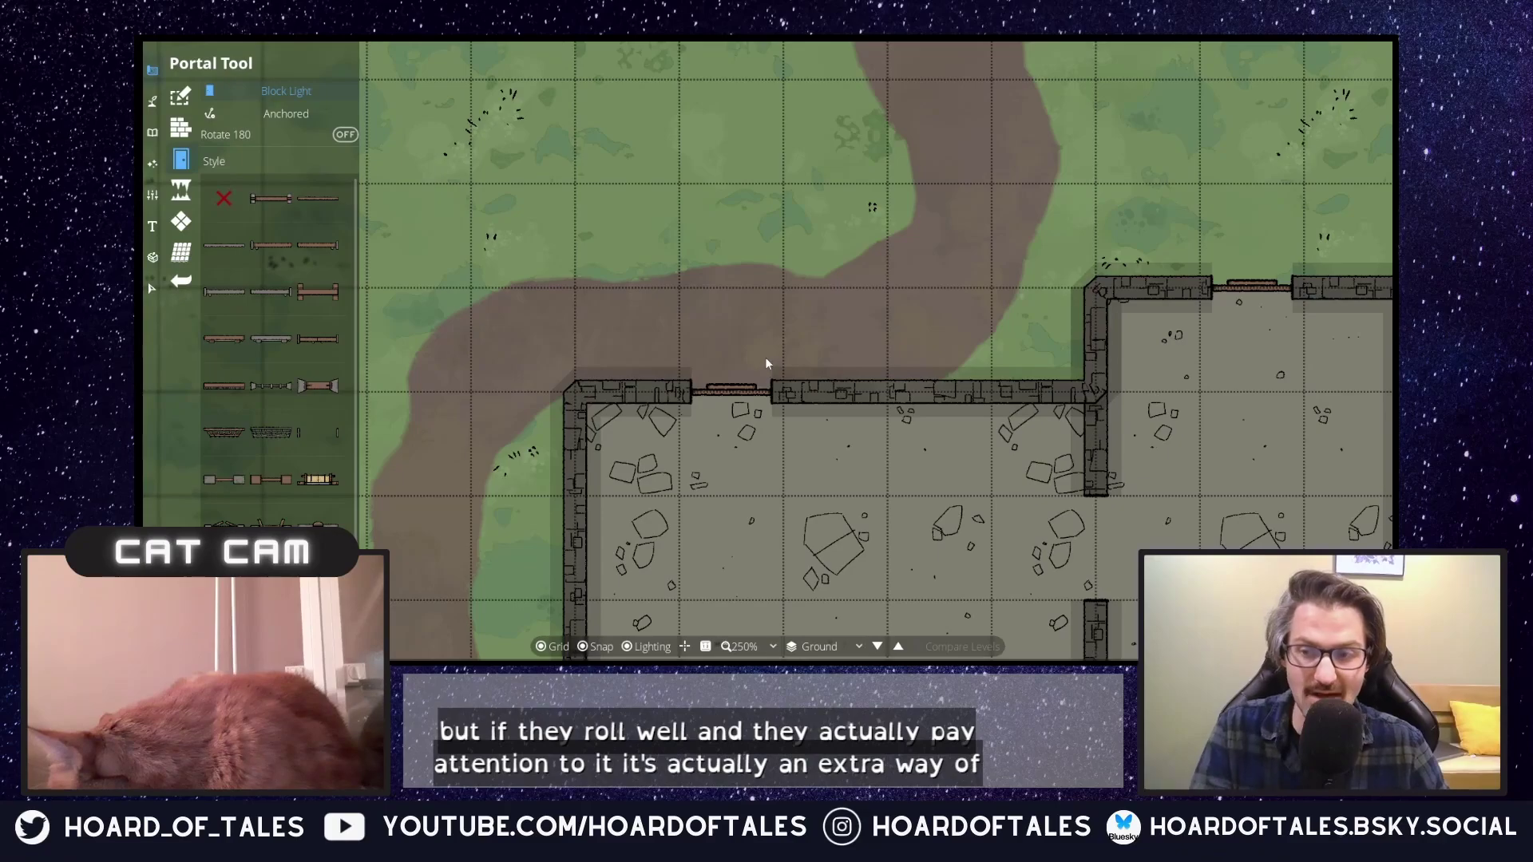
pyautogui.scroll(-5, 872, 341)
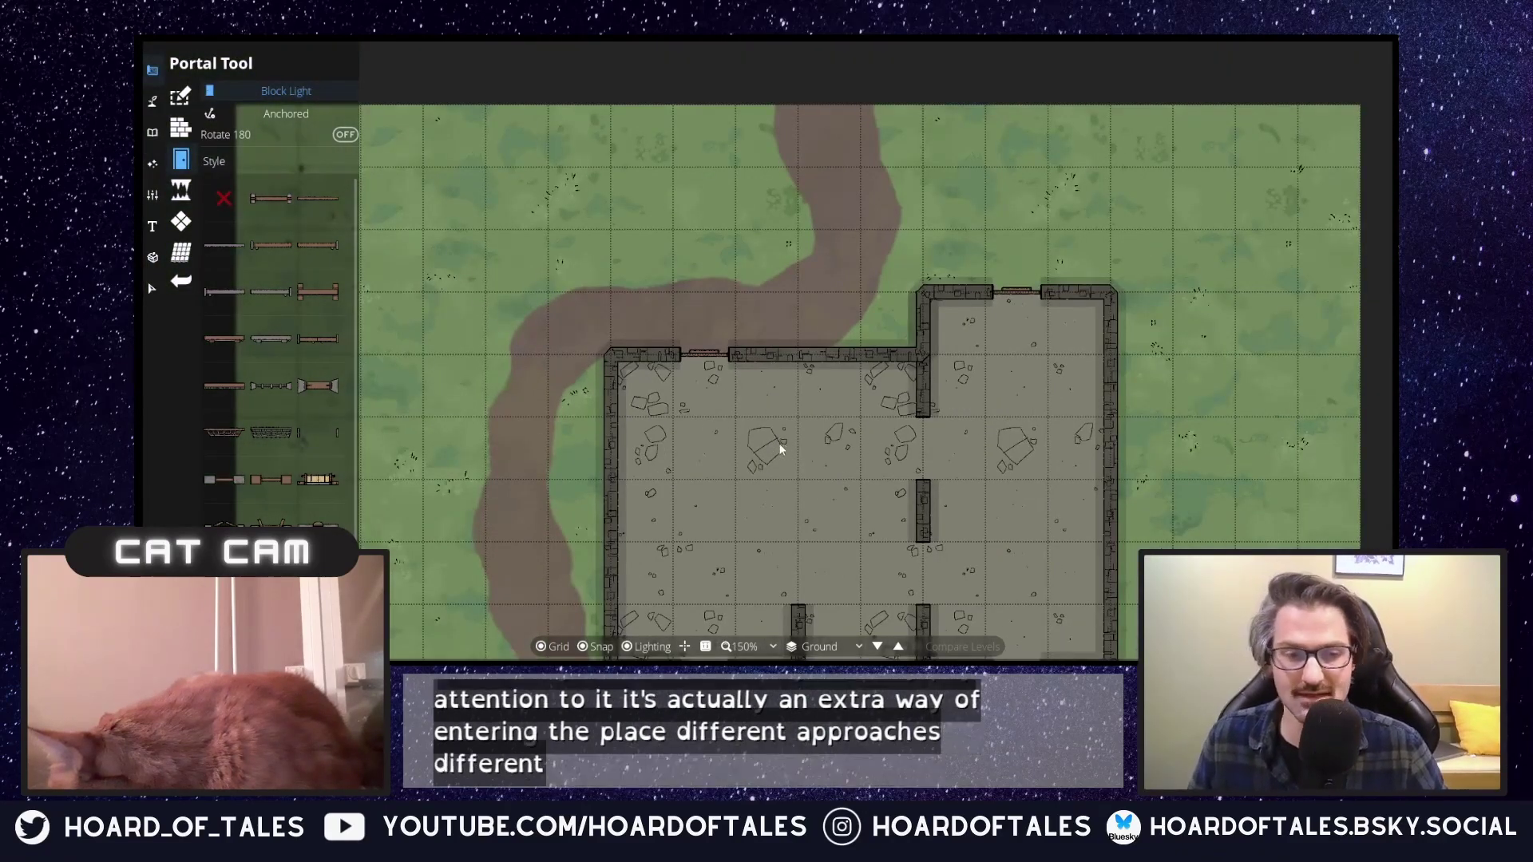
pyautogui.moveTo(781, 450); pyautogui.dragTo(702, 249)
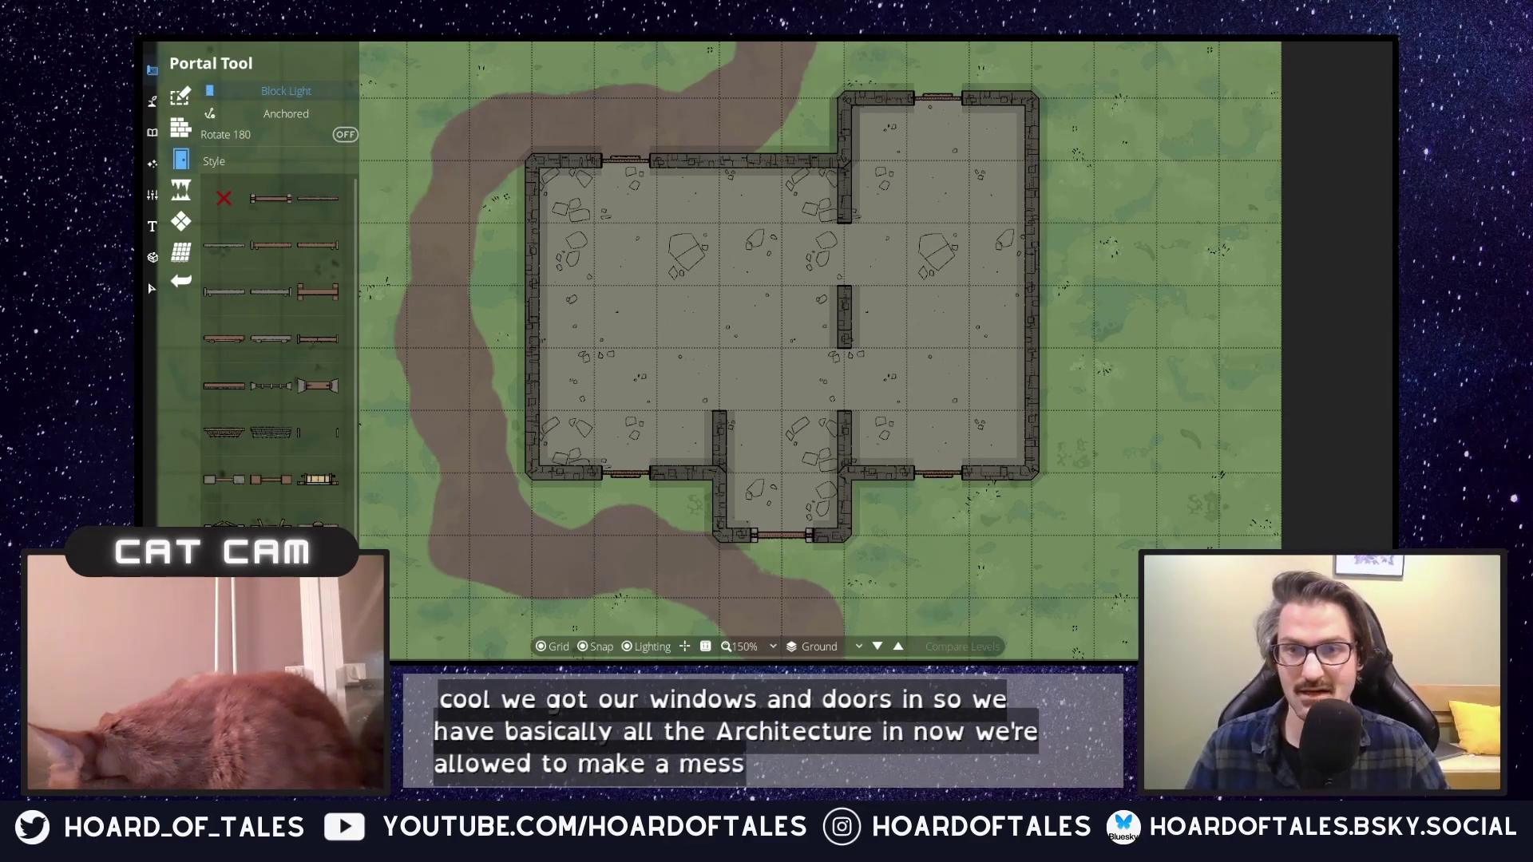
# Activate the Object Tool and filter its object library by the Decor tag.
pyautogui.click(154, 104)
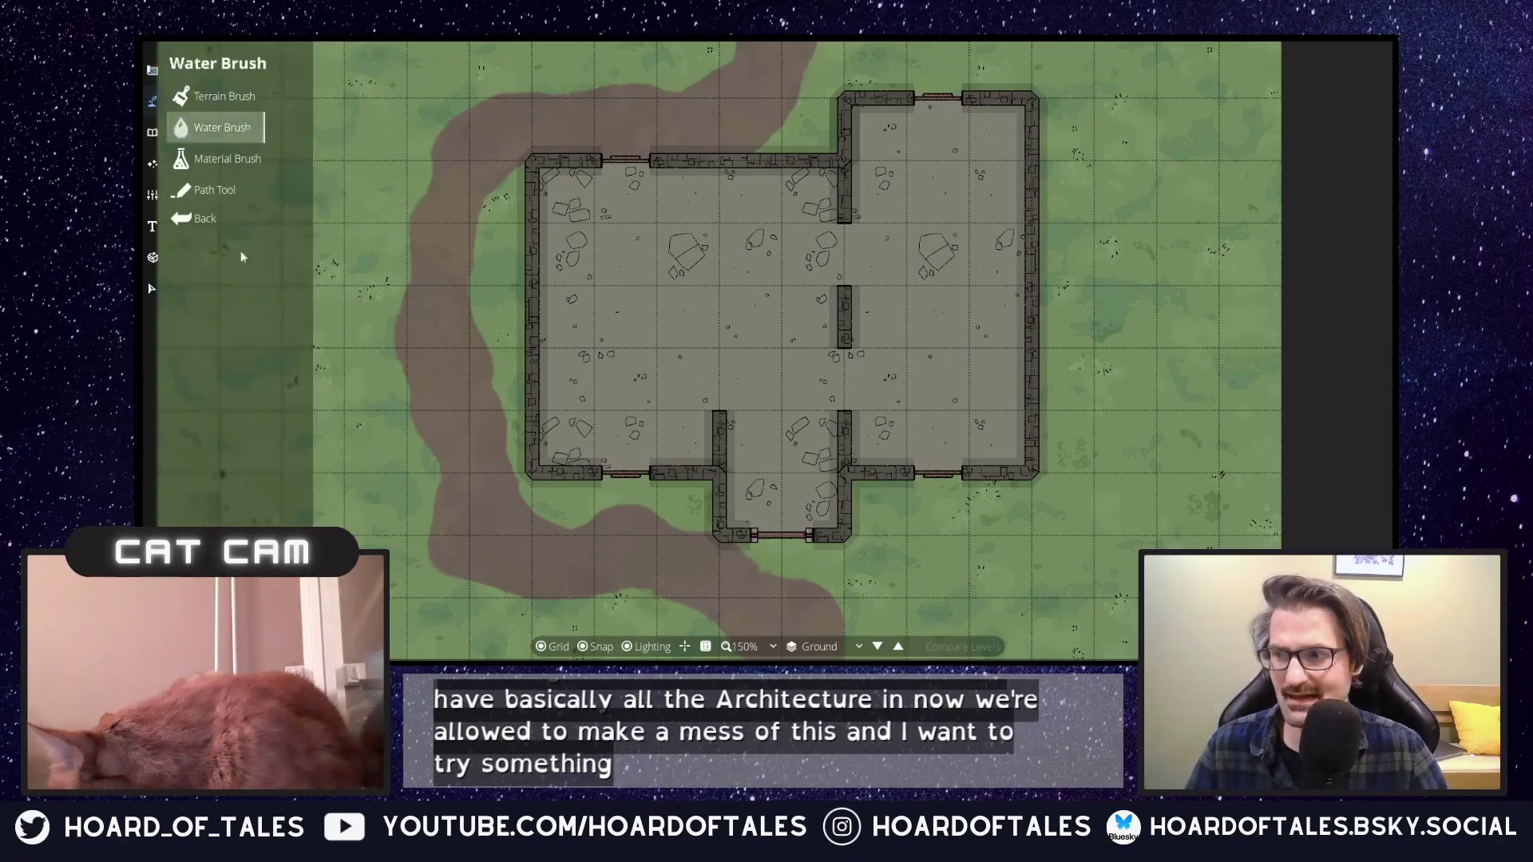
pyautogui.click(150, 134)
pyautogui.click(239, 129)
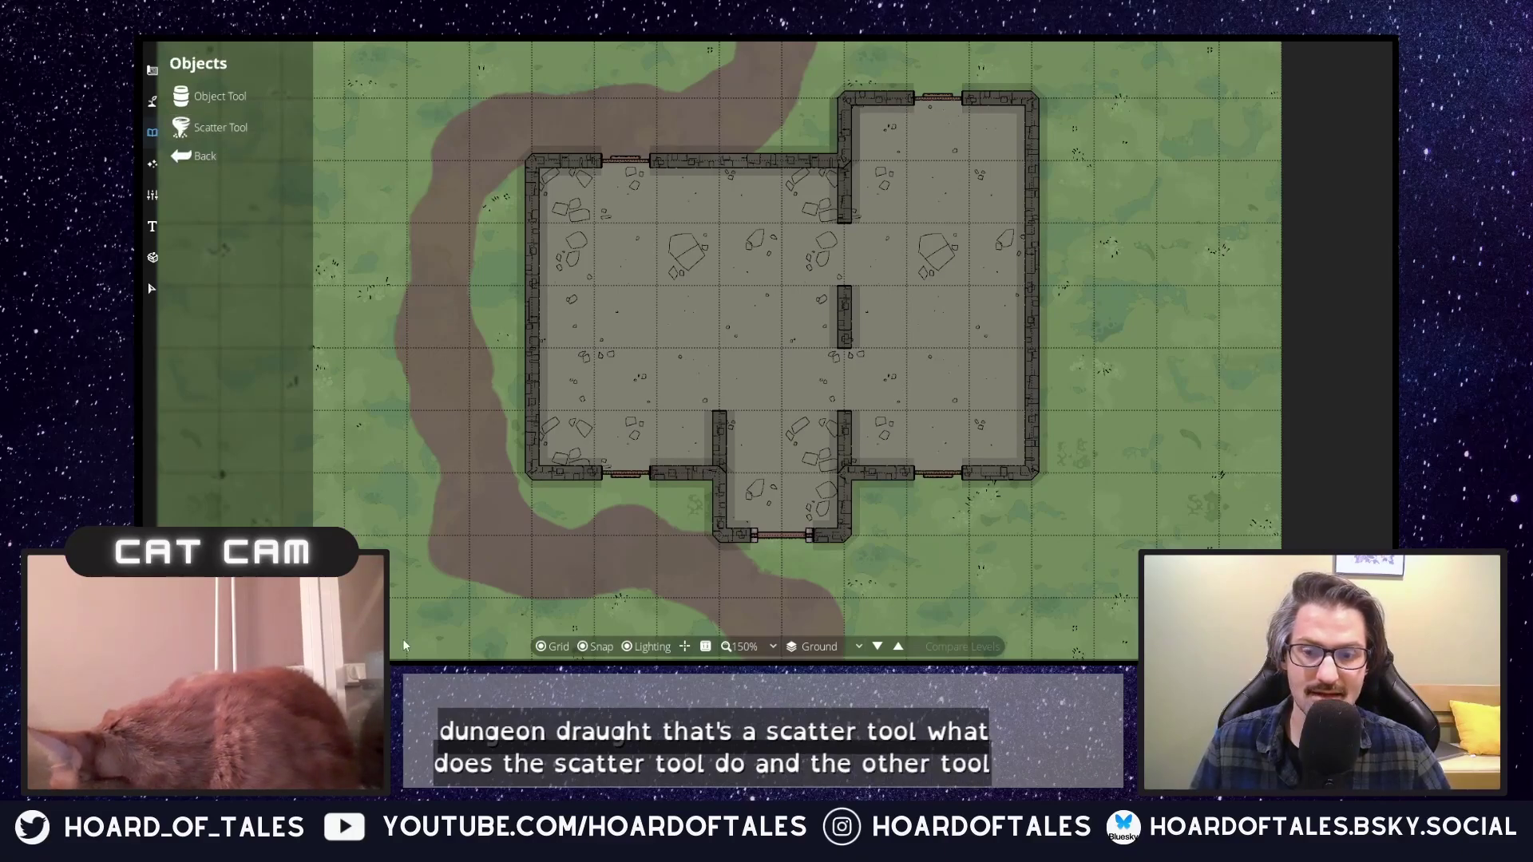
pyautogui.click(218, 97)
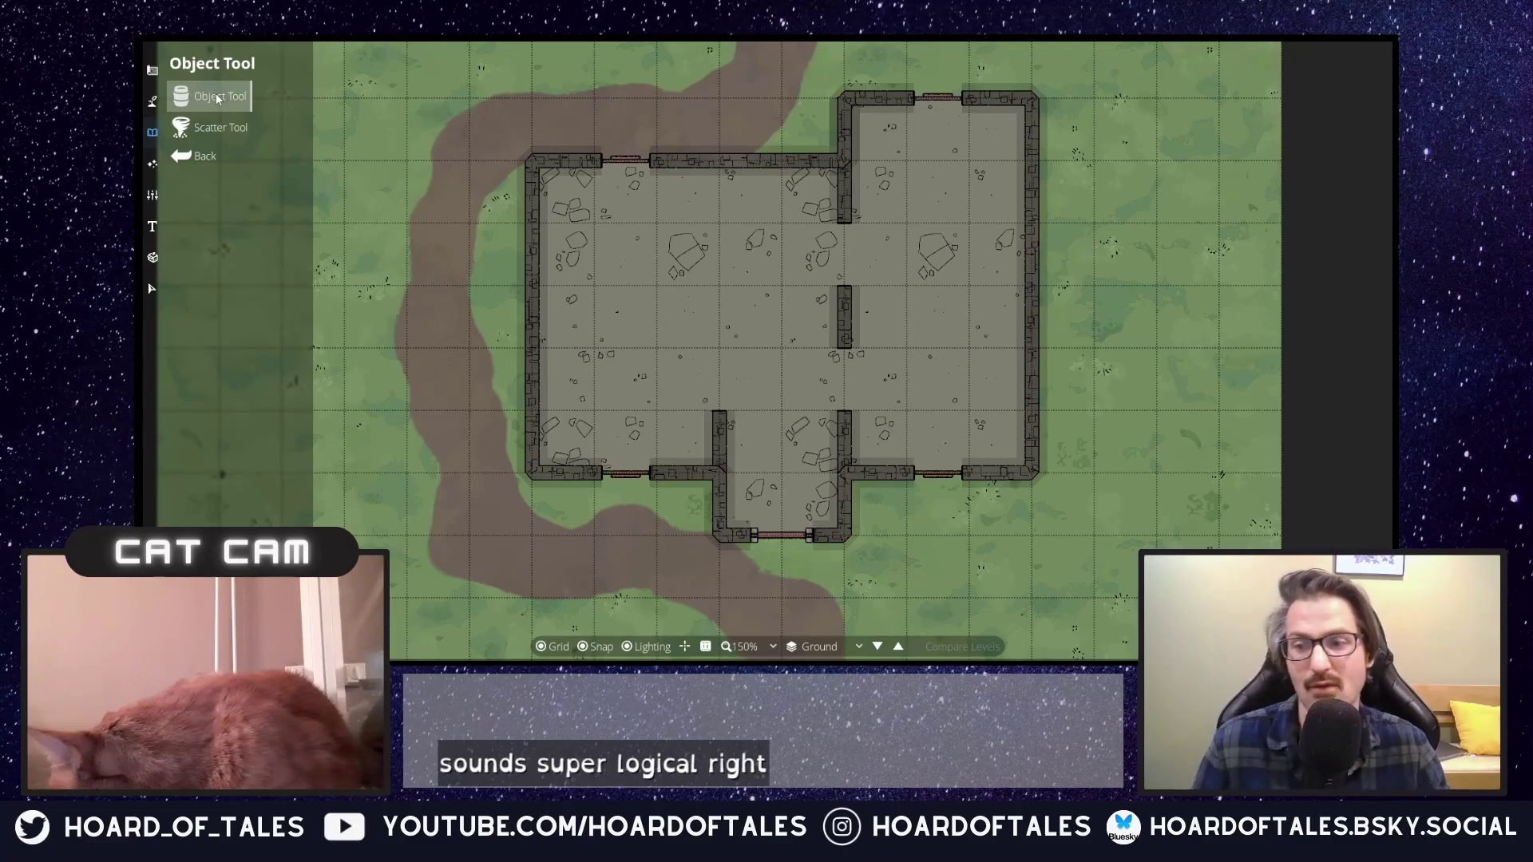
pyautogui.click(216, 95)
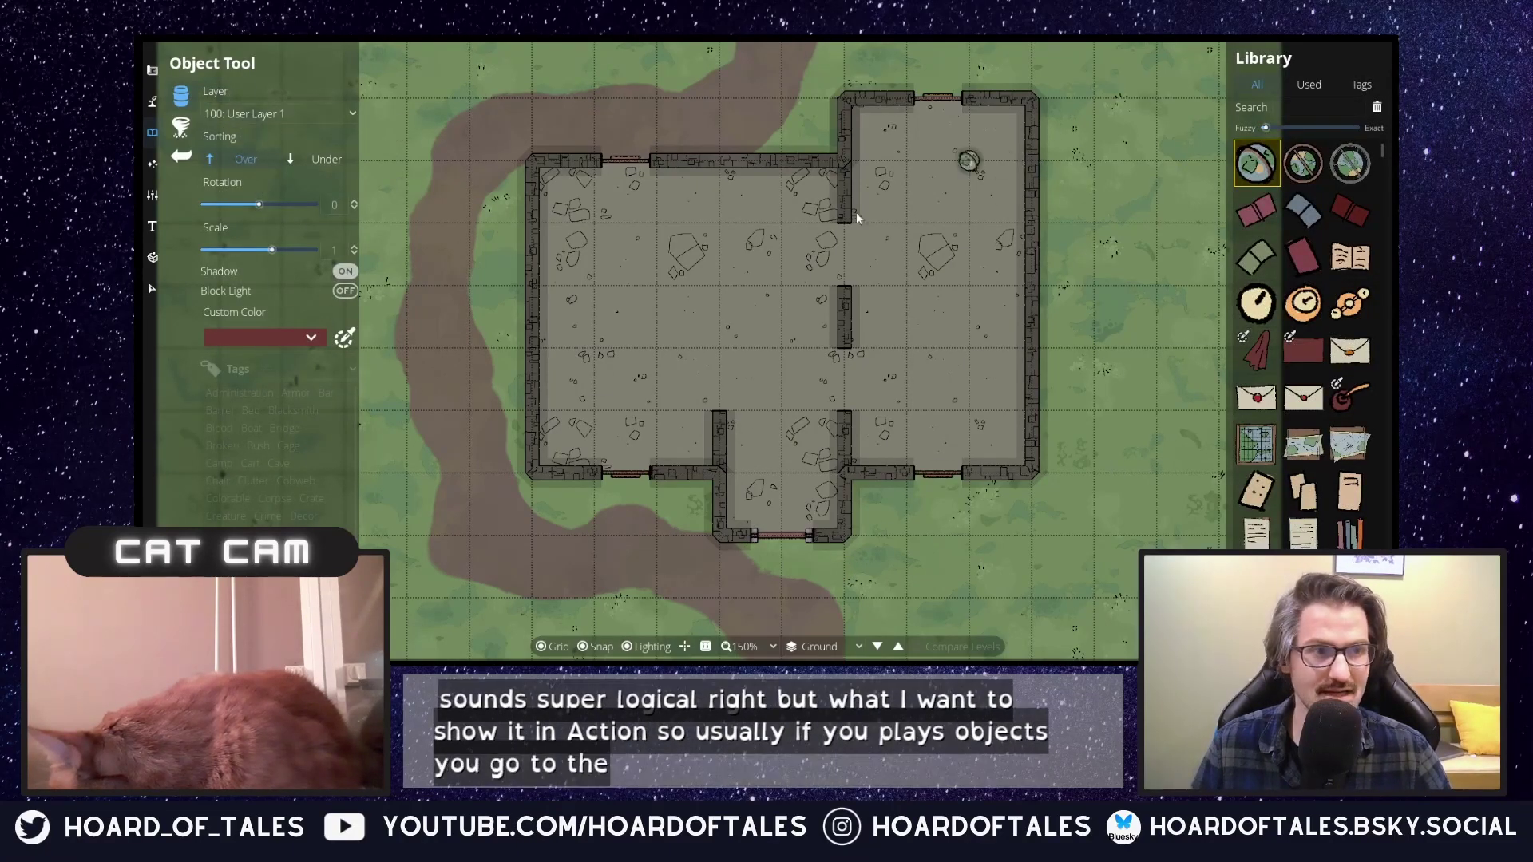
pyautogui.click(1173, 164)
pyautogui.click(1362, 83)
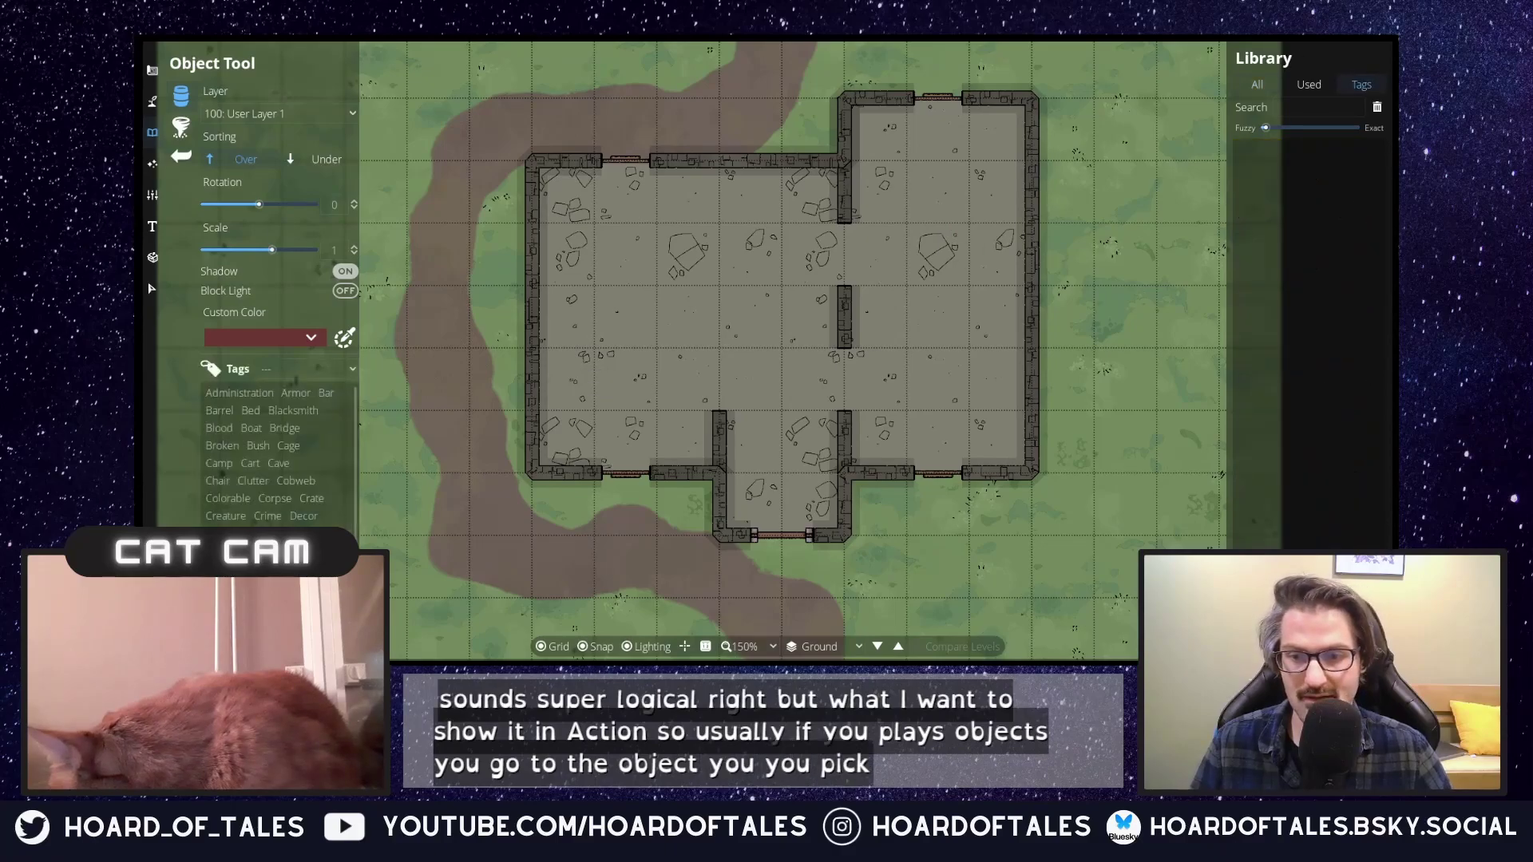
pyautogui.click(303, 515)
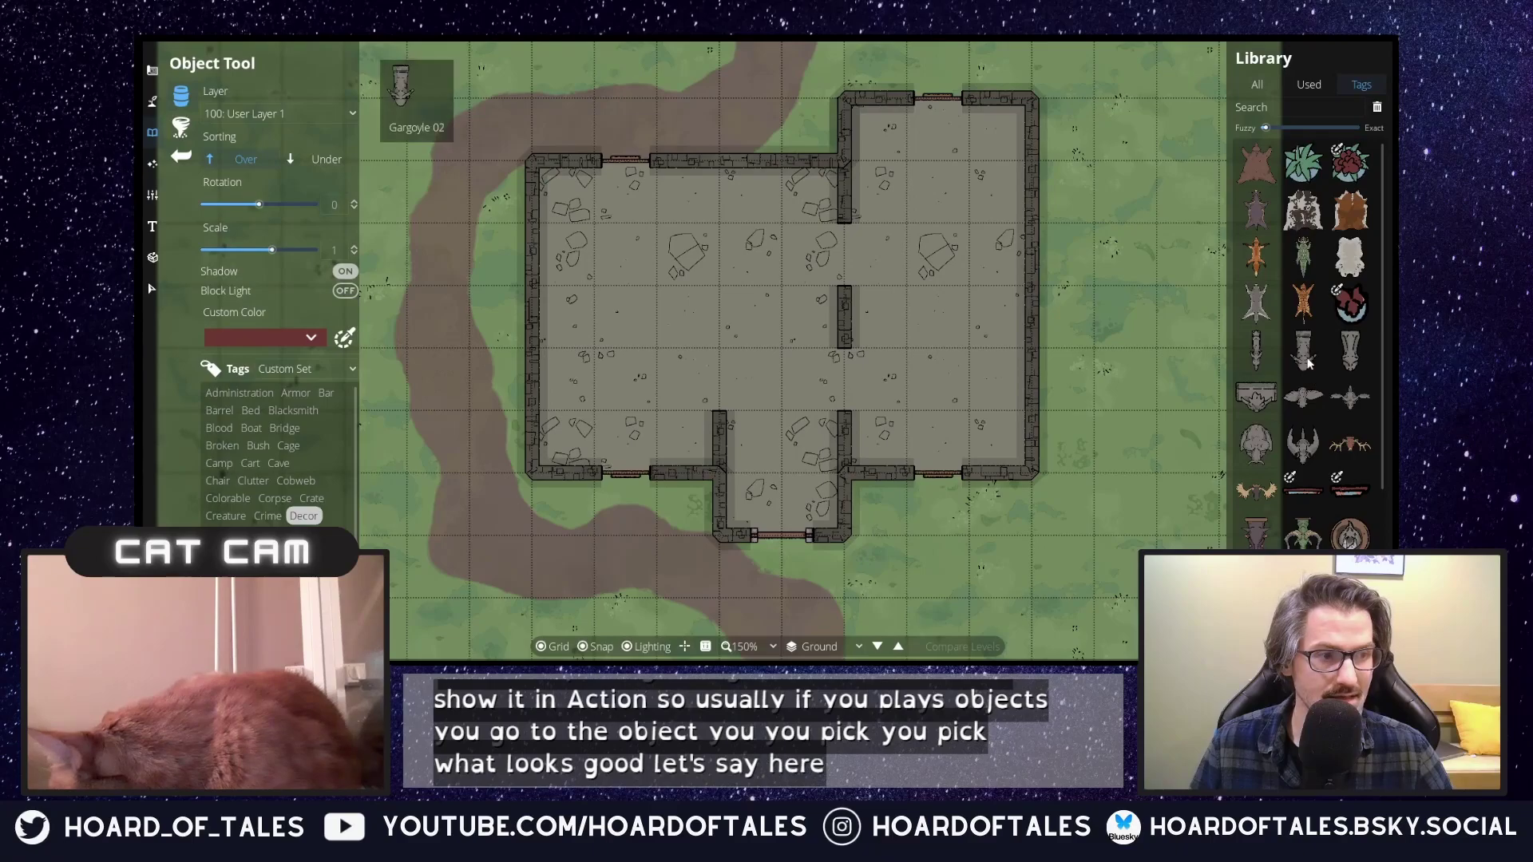
pyautogui.scroll(-3, 1350, 320)
pyautogui.scroll(3, 1308, 419)
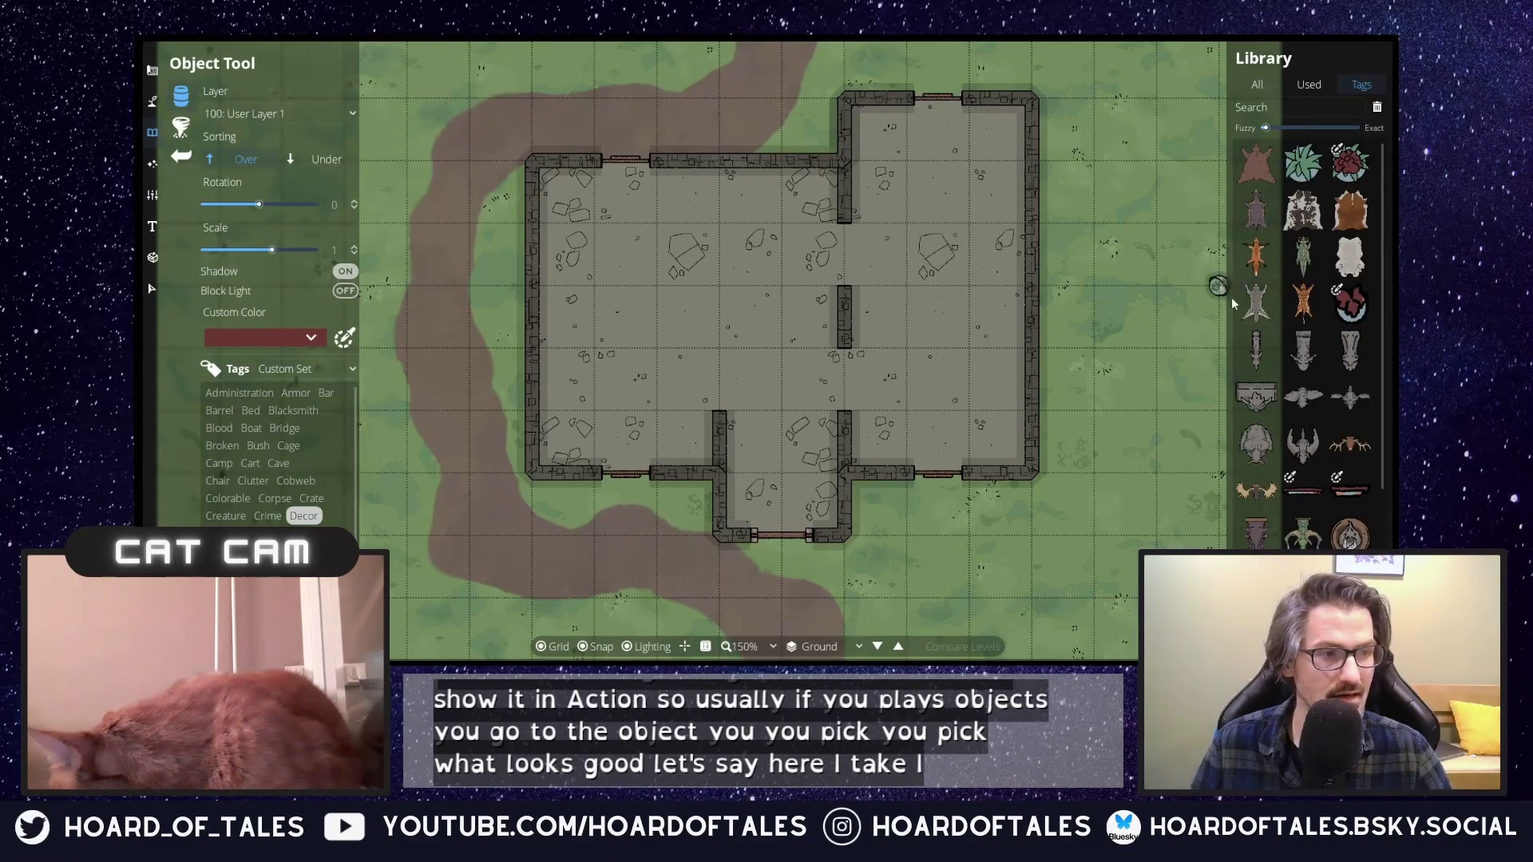
# Place several copies of the green horned lizard rug across the west and east rooms.
pyautogui.click(1309, 256)
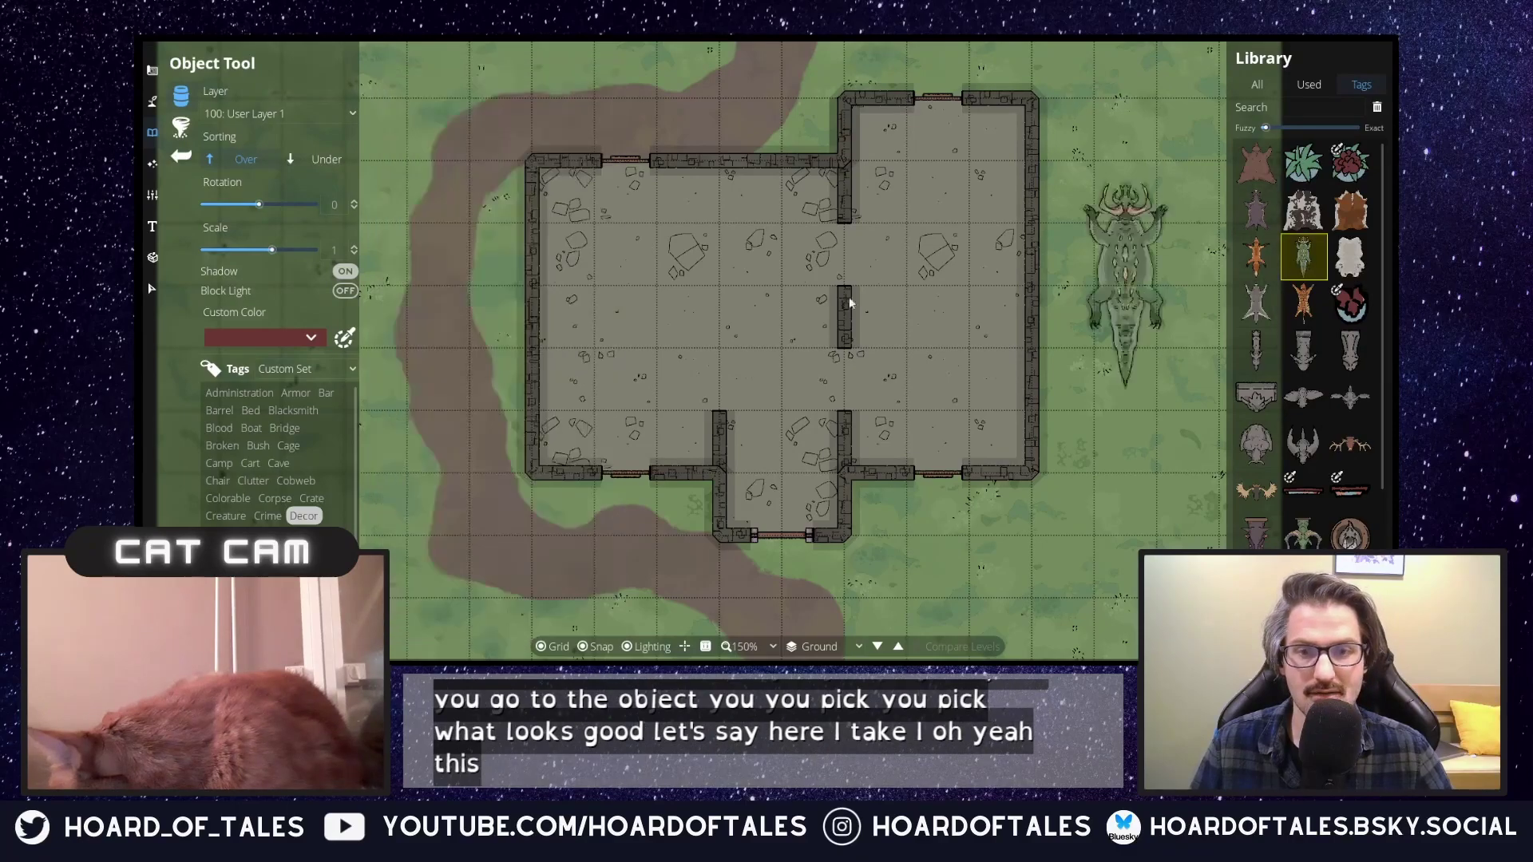
pyautogui.click(795, 283)
pyautogui.click(670, 318)
pyautogui.click(916, 255)
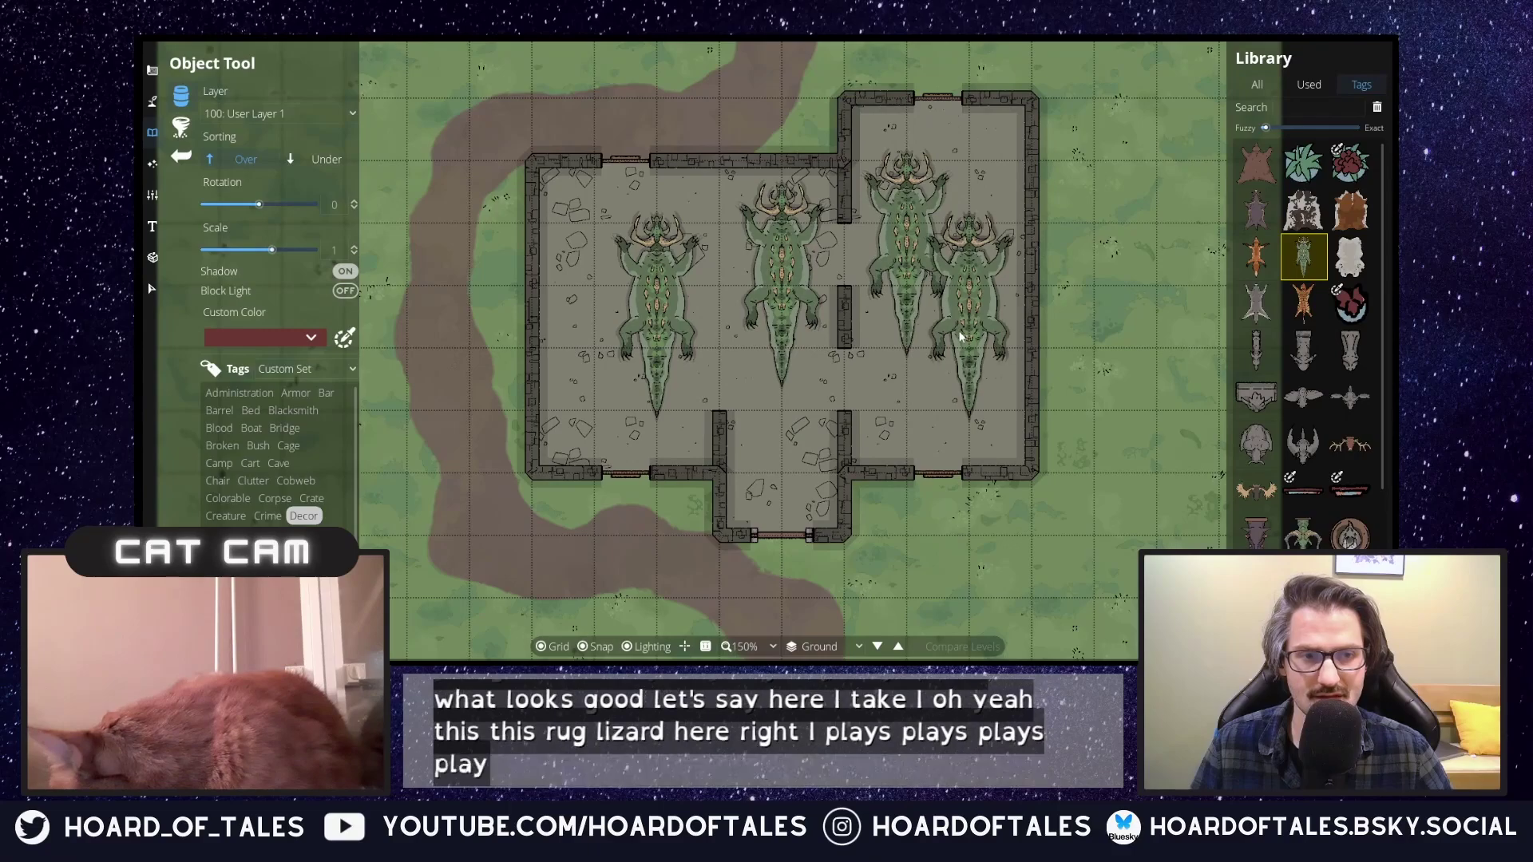
pyautogui.click(980, 320)
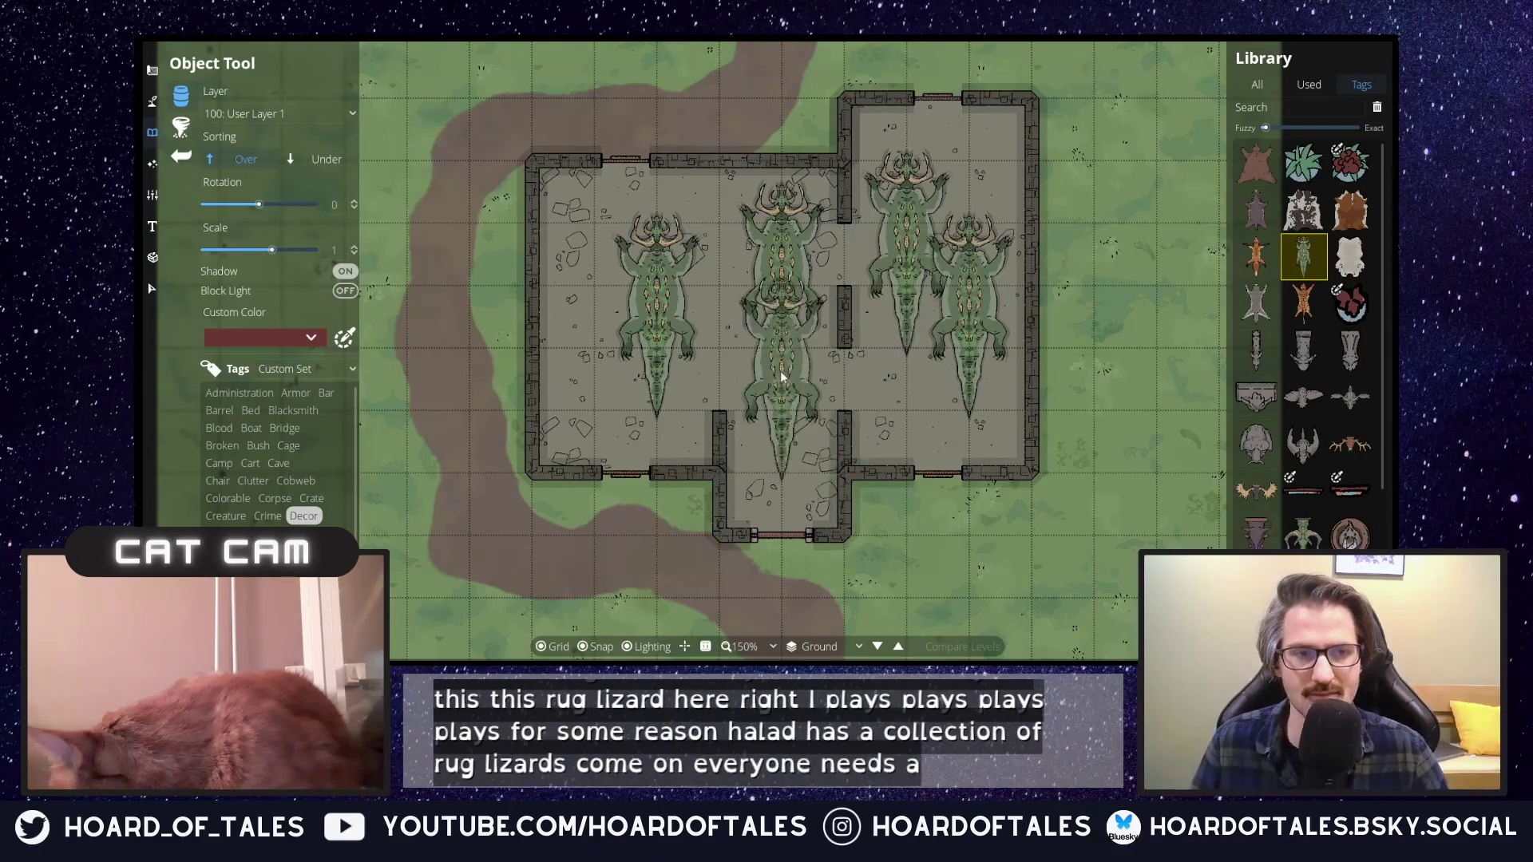
# Undo the placements of the lizard rugs in both rooms.
pyautogui.hotkey('ctrl', 'z')
pyautogui.hotkey('ctrl', 'z')
pyautogui.hotkey('ctrl', 'z')
pyautogui.hotkey('ctrl', 'z')
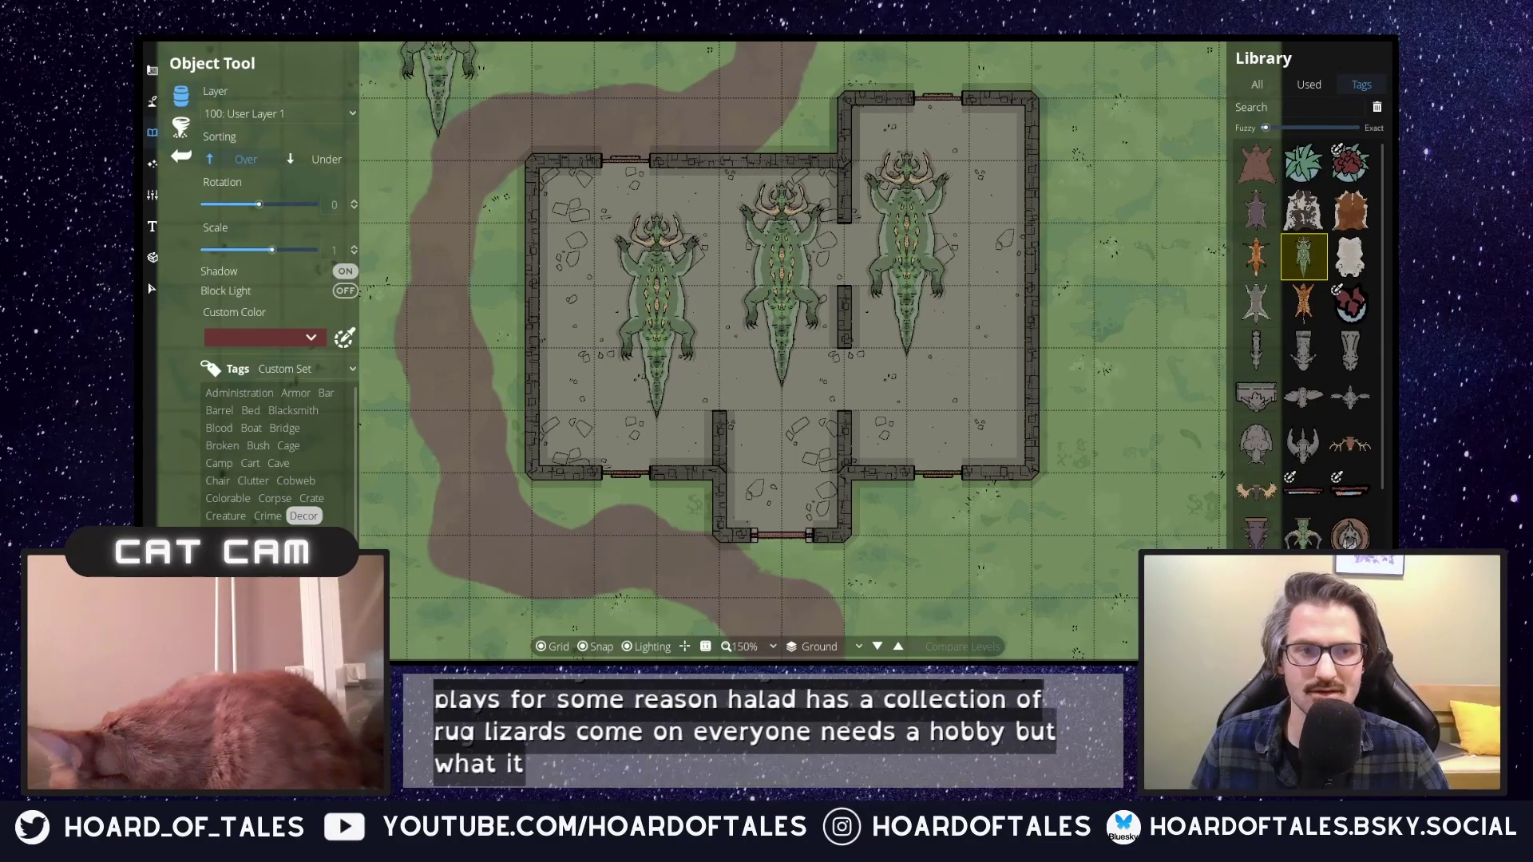
# Try scattering the lizard rug across the west room with the Scatter Tool and undo it.
pyautogui.click(181, 126)
pyautogui.moveTo(551, 223); pyautogui.dragTo(596, 313)
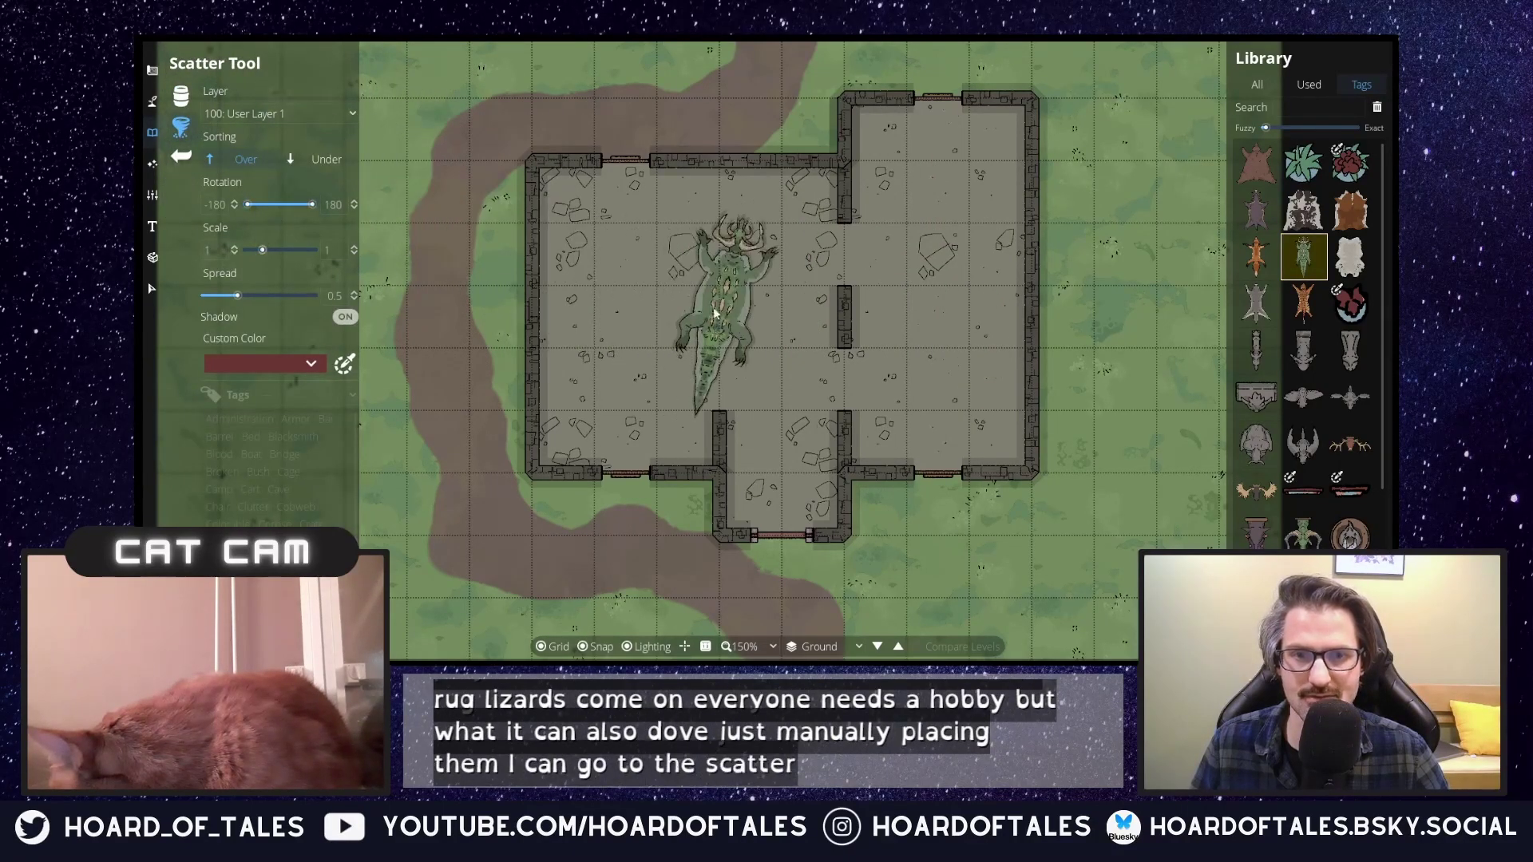
pyautogui.moveTo(716, 289)
pyautogui.mouseDown()
pyautogui.moveTo(638, 348)
pyautogui.moveTo(763, 342)
pyautogui.moveTo(812, 360)
pyautogui.moveTo(695, 362)
pyautogui.moveTo(631, 300)
pyautogui.mouseUp()
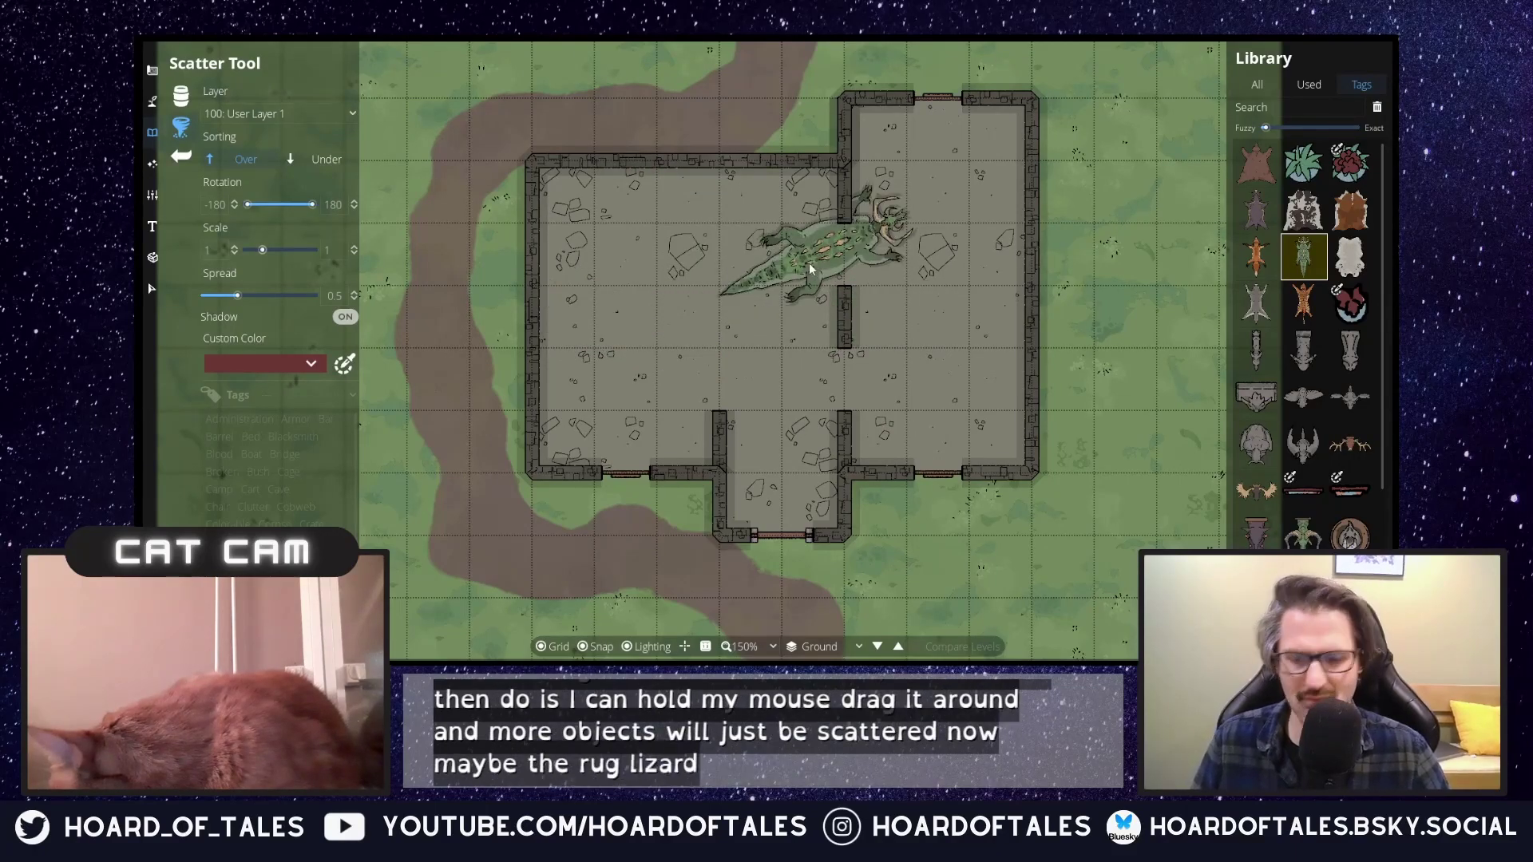
pyautogui.hotkey('ctrl', 'z')
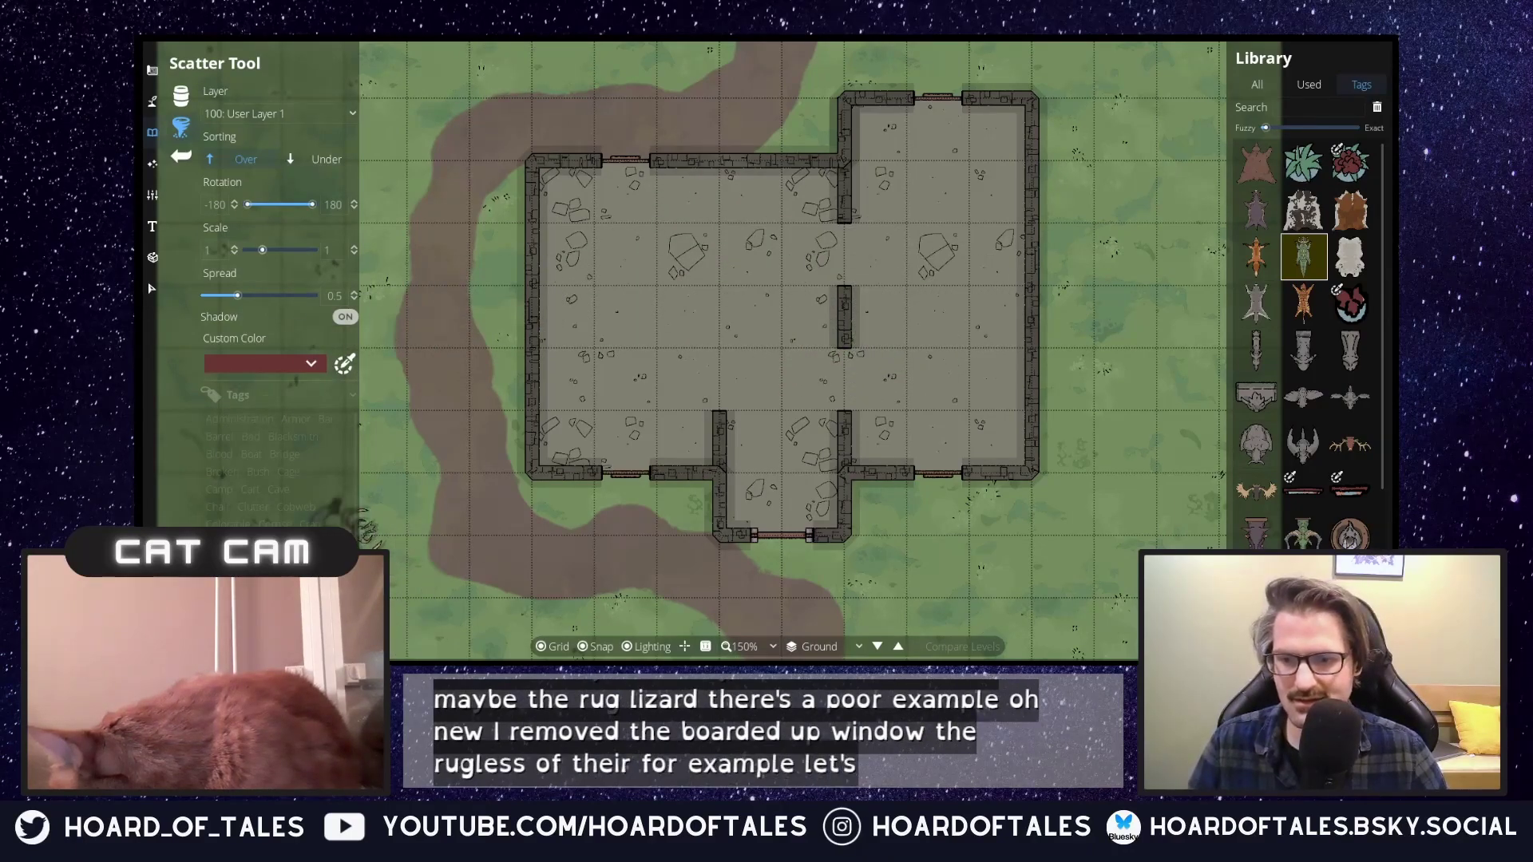
# Filter the Scatter Tool's library to the mushroom objects and choose the second mushroom cluster for scattering.
pyautogui.scroll(-1, 323, 512)
pyautogui.click(227, 511)
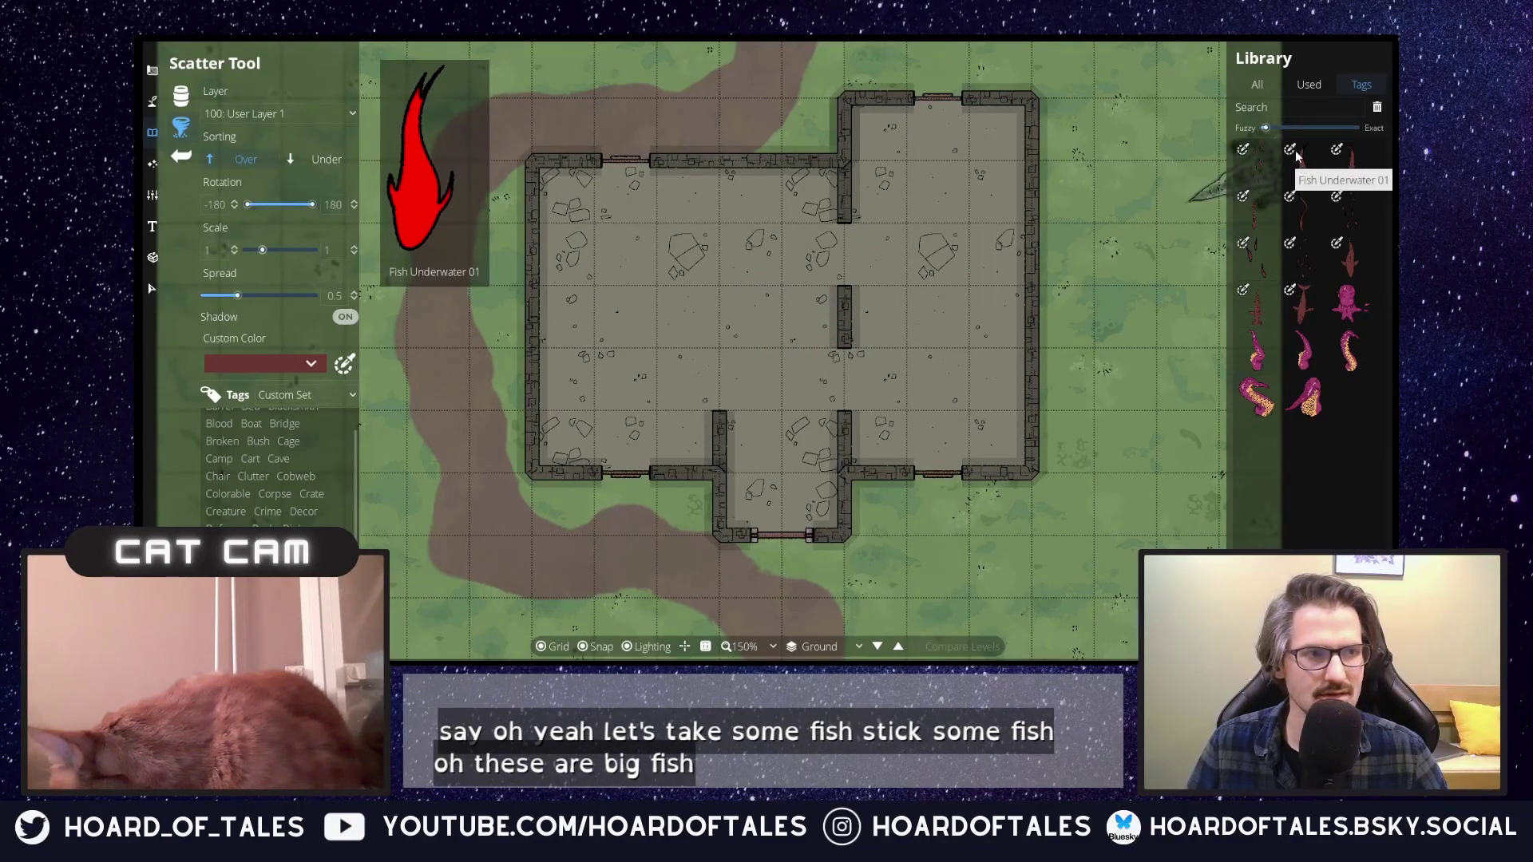
pyautogui.click(239, 581)
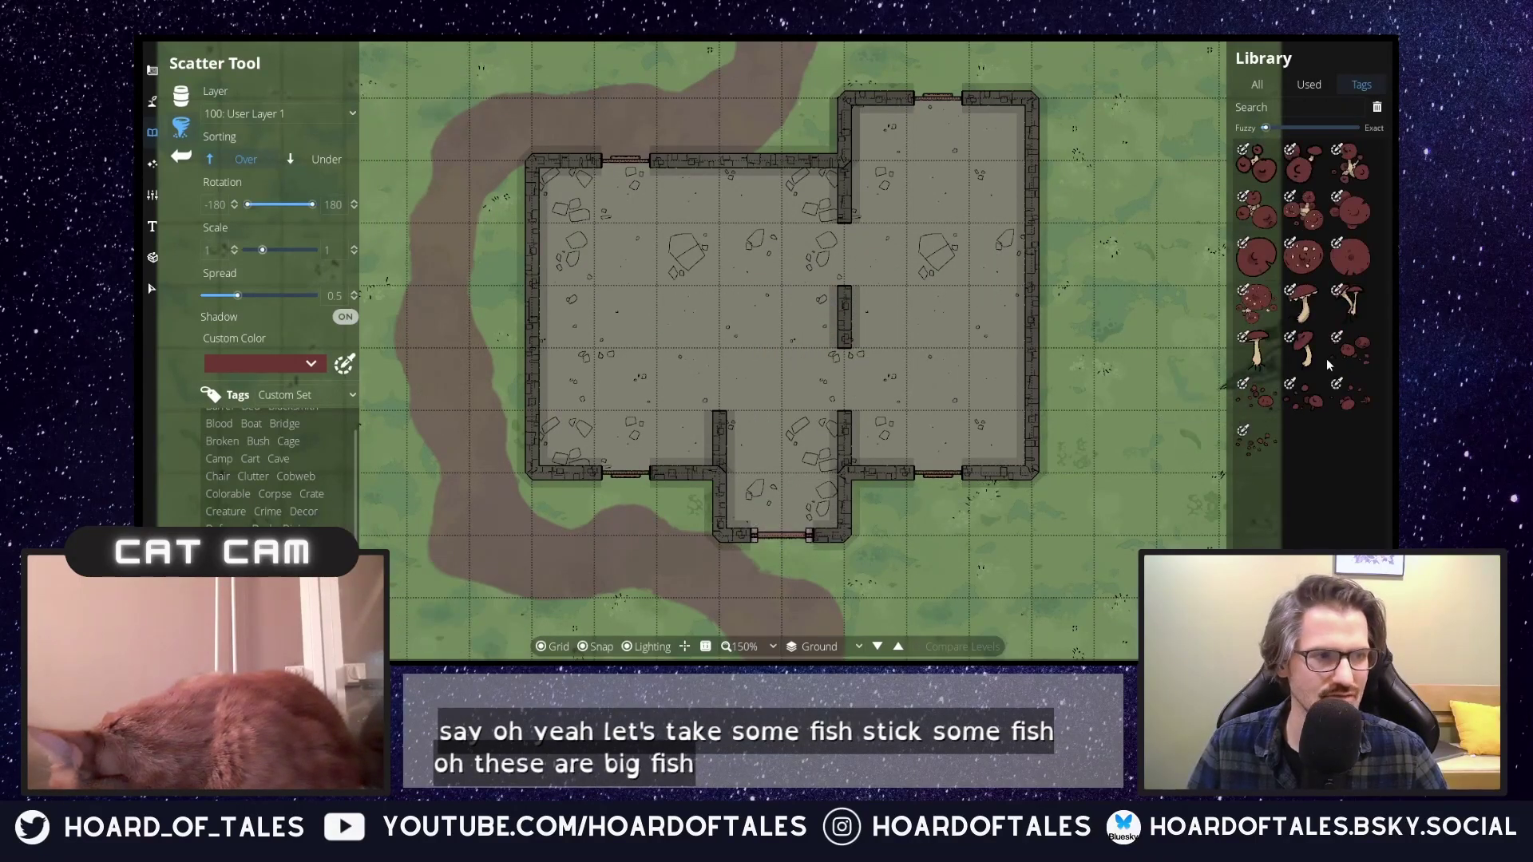
pyautogui.click(1304, 166)
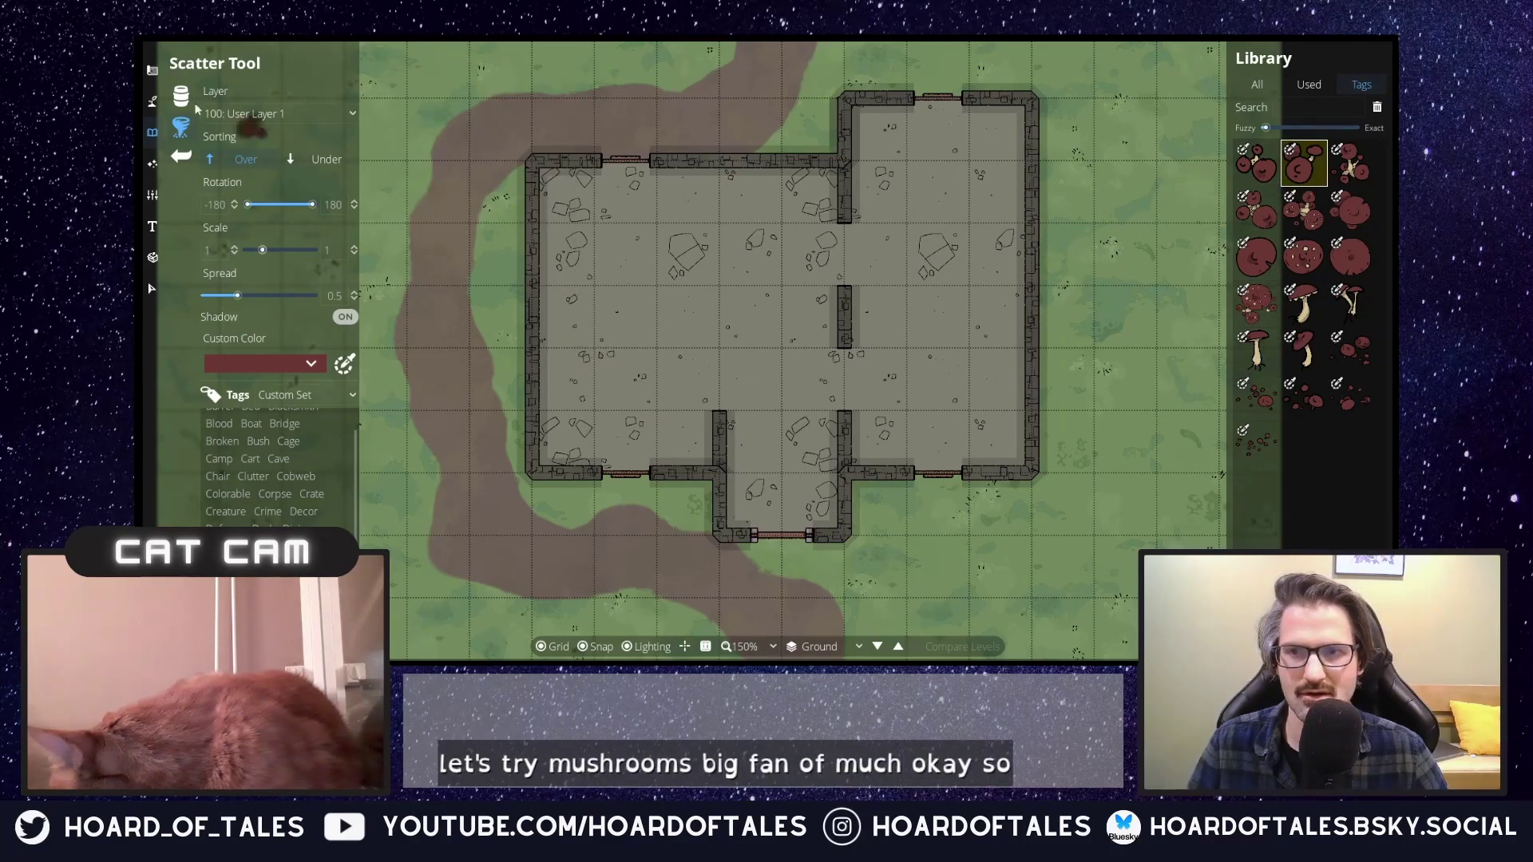
# Place copies of the first mushroom cluster one by one around the west room with the Object Tool.
pyautogui.click(152, 131)
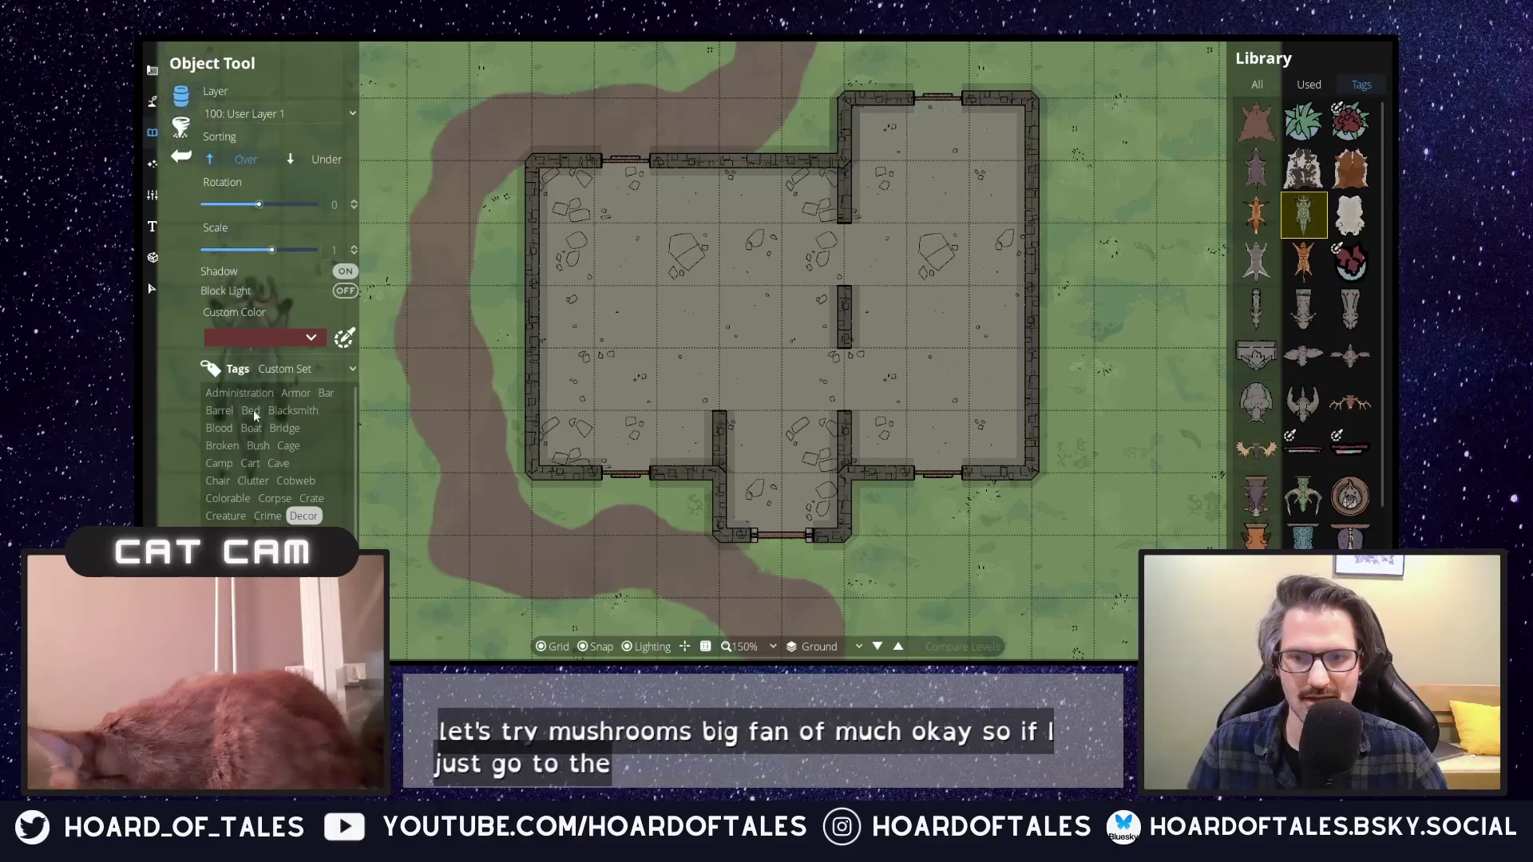
pyautogui.scroll(-3, 255, 479)
pyautogui.click(228, 589)
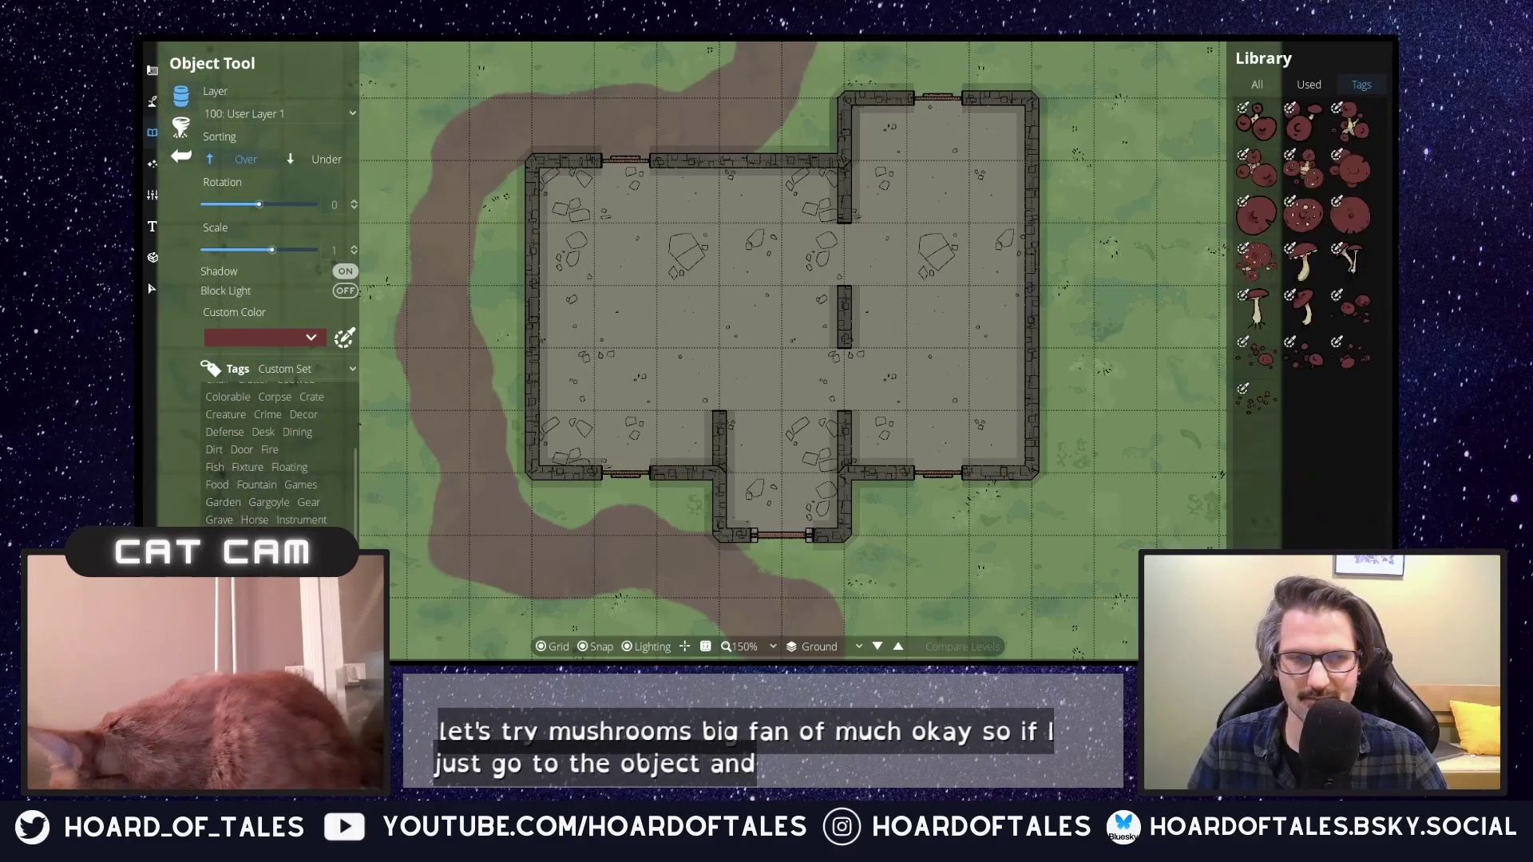
pyautogui.click(1257, 122)
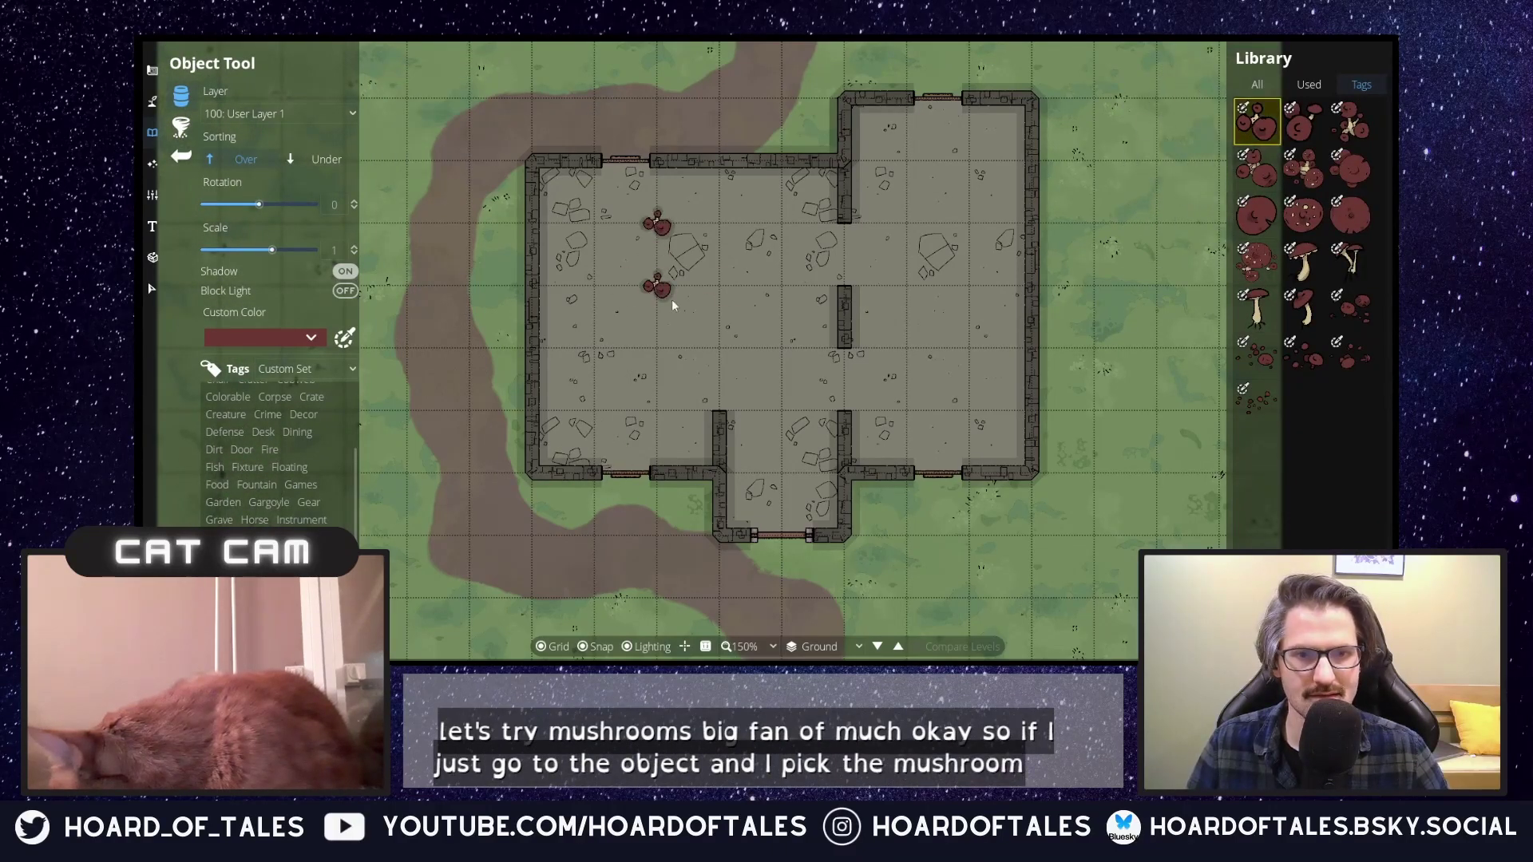
pyautogui.click(746, 328)
pyautogui.click(692, 359)
pyautogui.click(631, 360)
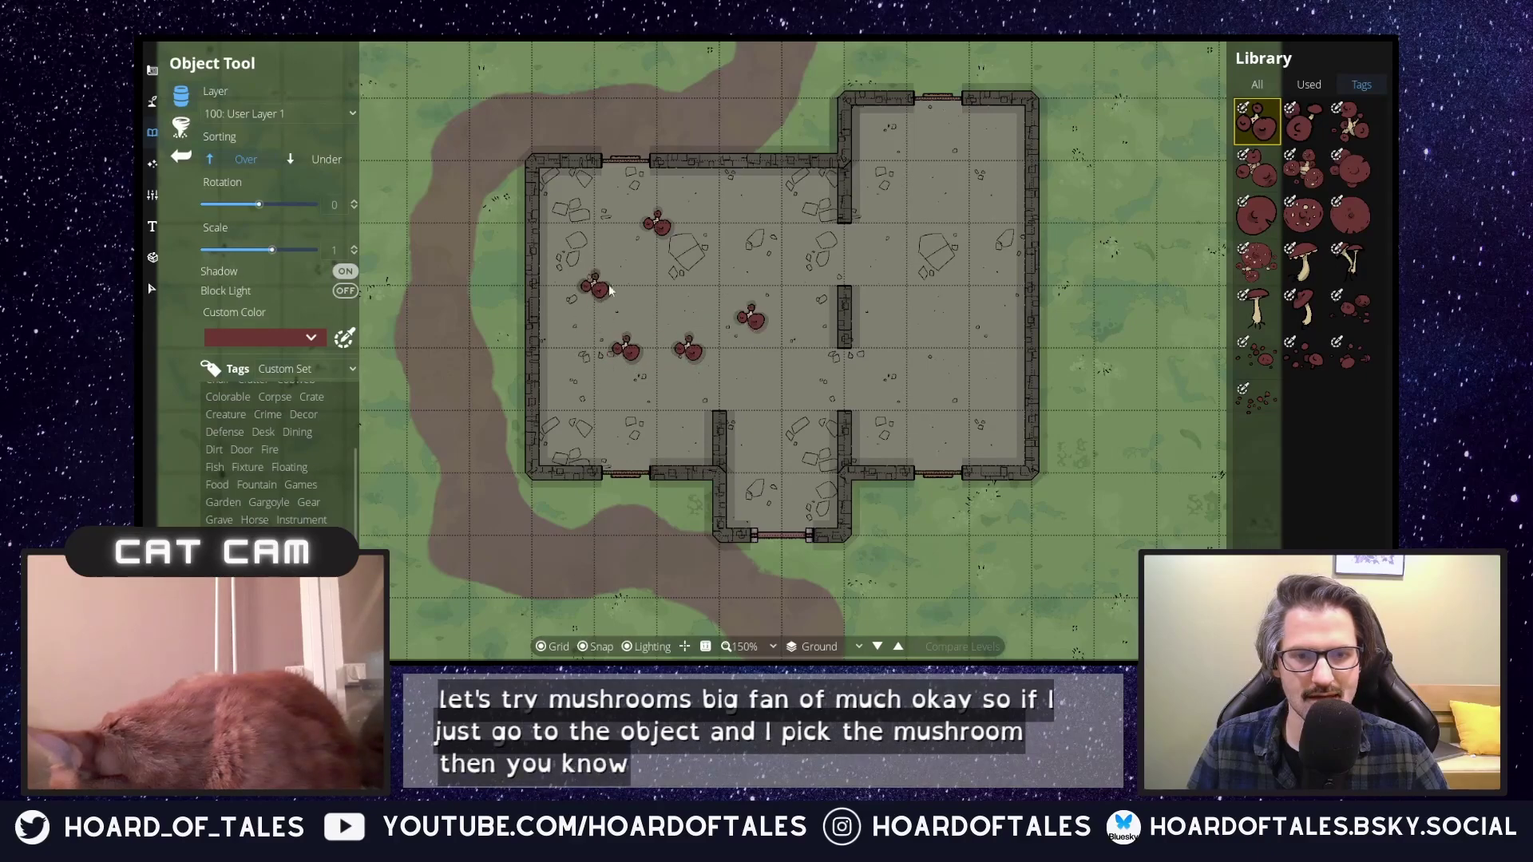
pyautogui.click(808, 358)
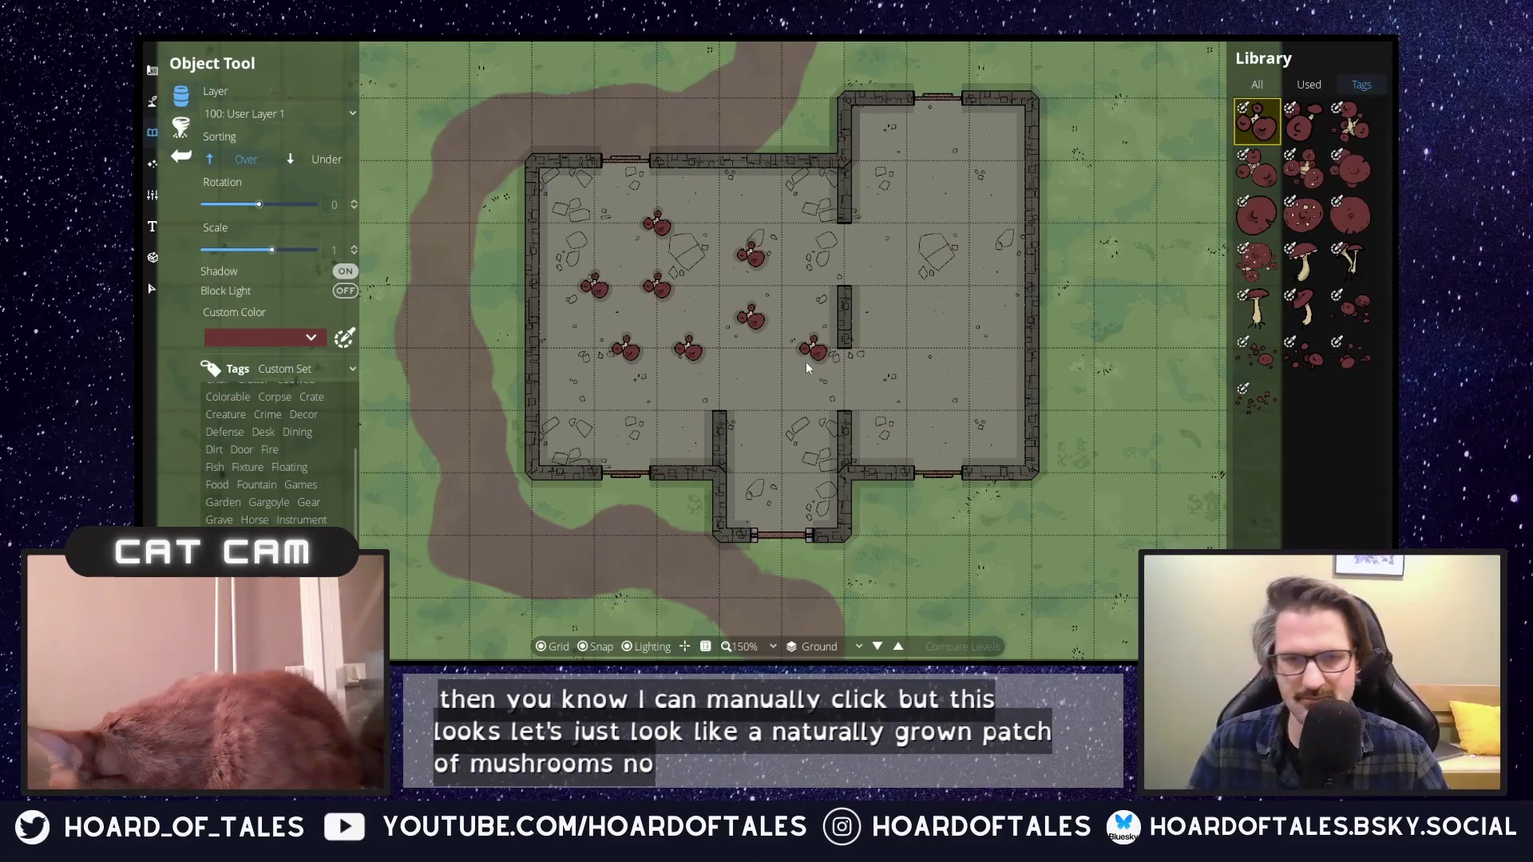
# Undo all the individually placed mushroom clusters in the west room.
pyautogui.hotkey('ctrl', 'z')
pyautogui.hotkey('ctrl', 'z')
pyautogui.hotkey('ctrl', 'z')
pyautogui.hotkey('ctrl', 'z')
pyautogui.hotkey('ctrl', 'z')
pyautogui.hotkey('ctrl', 'z')
pyautogui.hotkey('ctrl', 'z')
pyautogui.hotkey('ctrl', 'z')
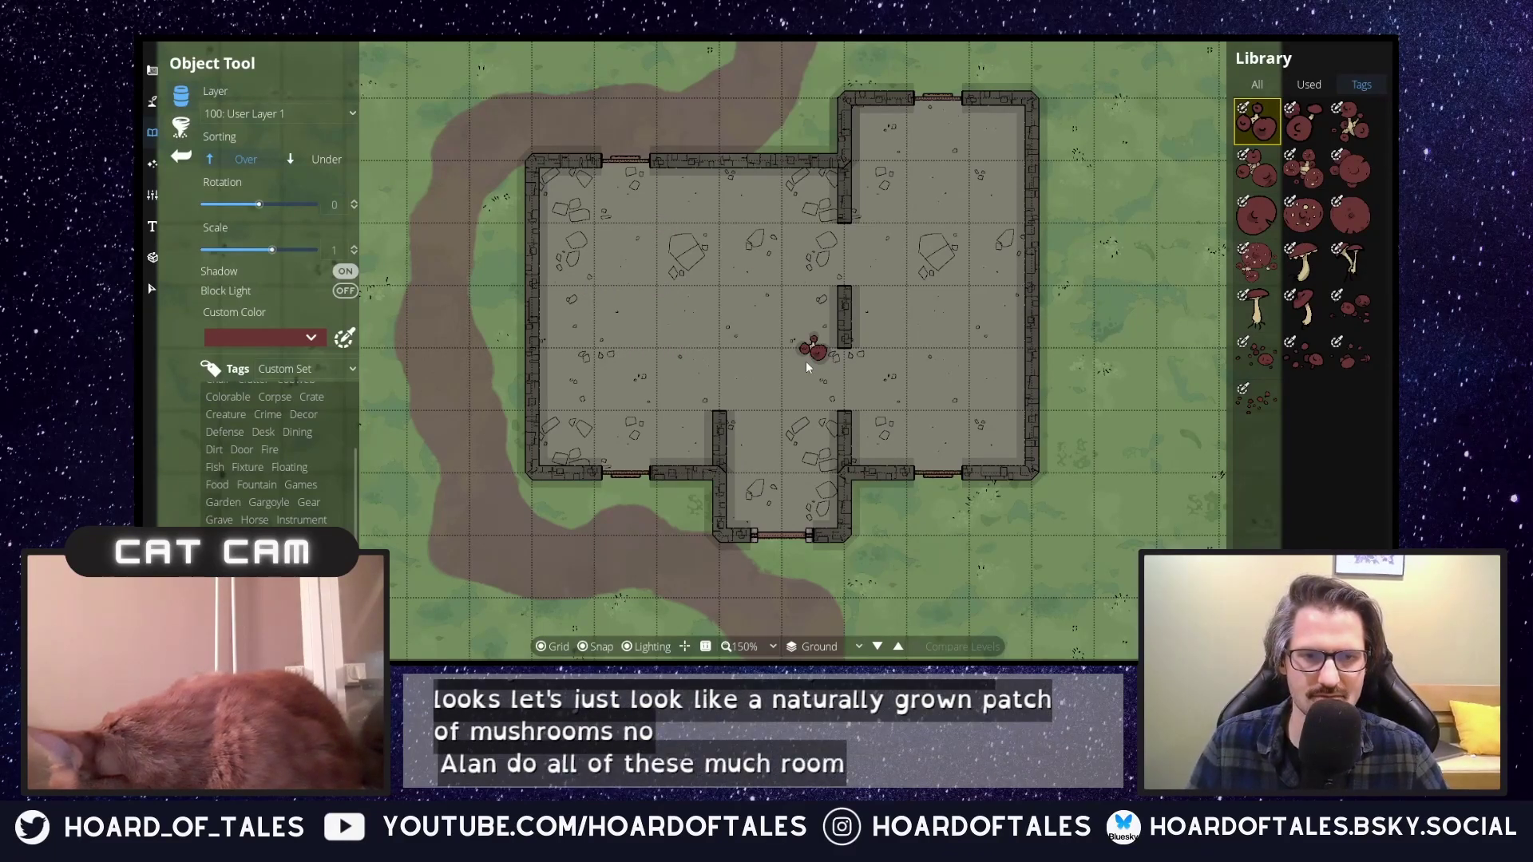
pyautogui.hotkey('ctrl', 'z')
# Try scattering mushroom clusters through the west room with the Scatter Tool at a spread of 0.25, and undo them.
pyautogui.click(180, 126)
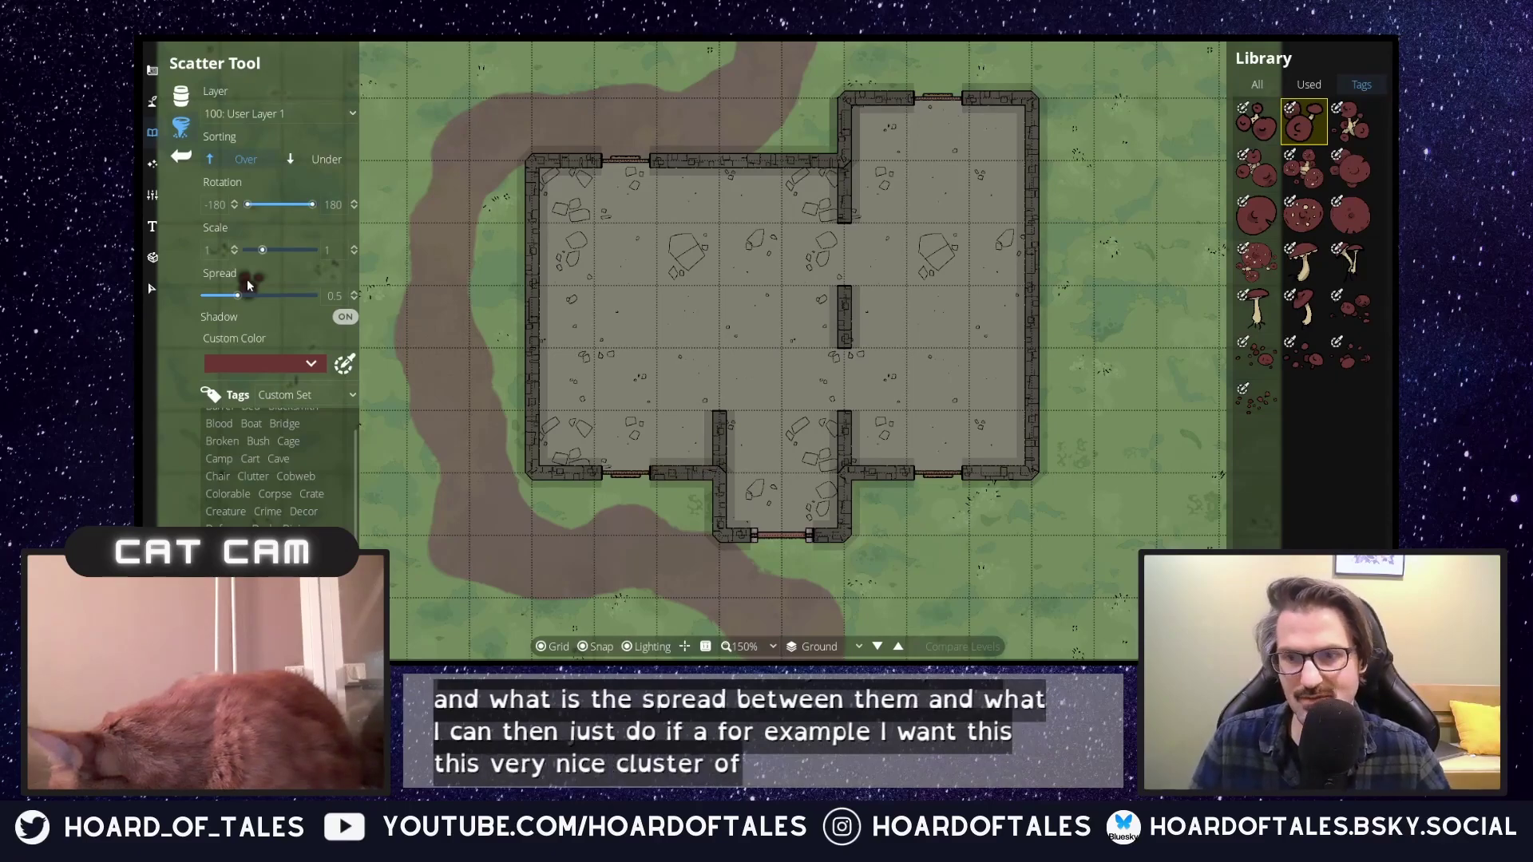
pyautogui.moveTo(237, 294); pyautogui.dragTo(236, 297)
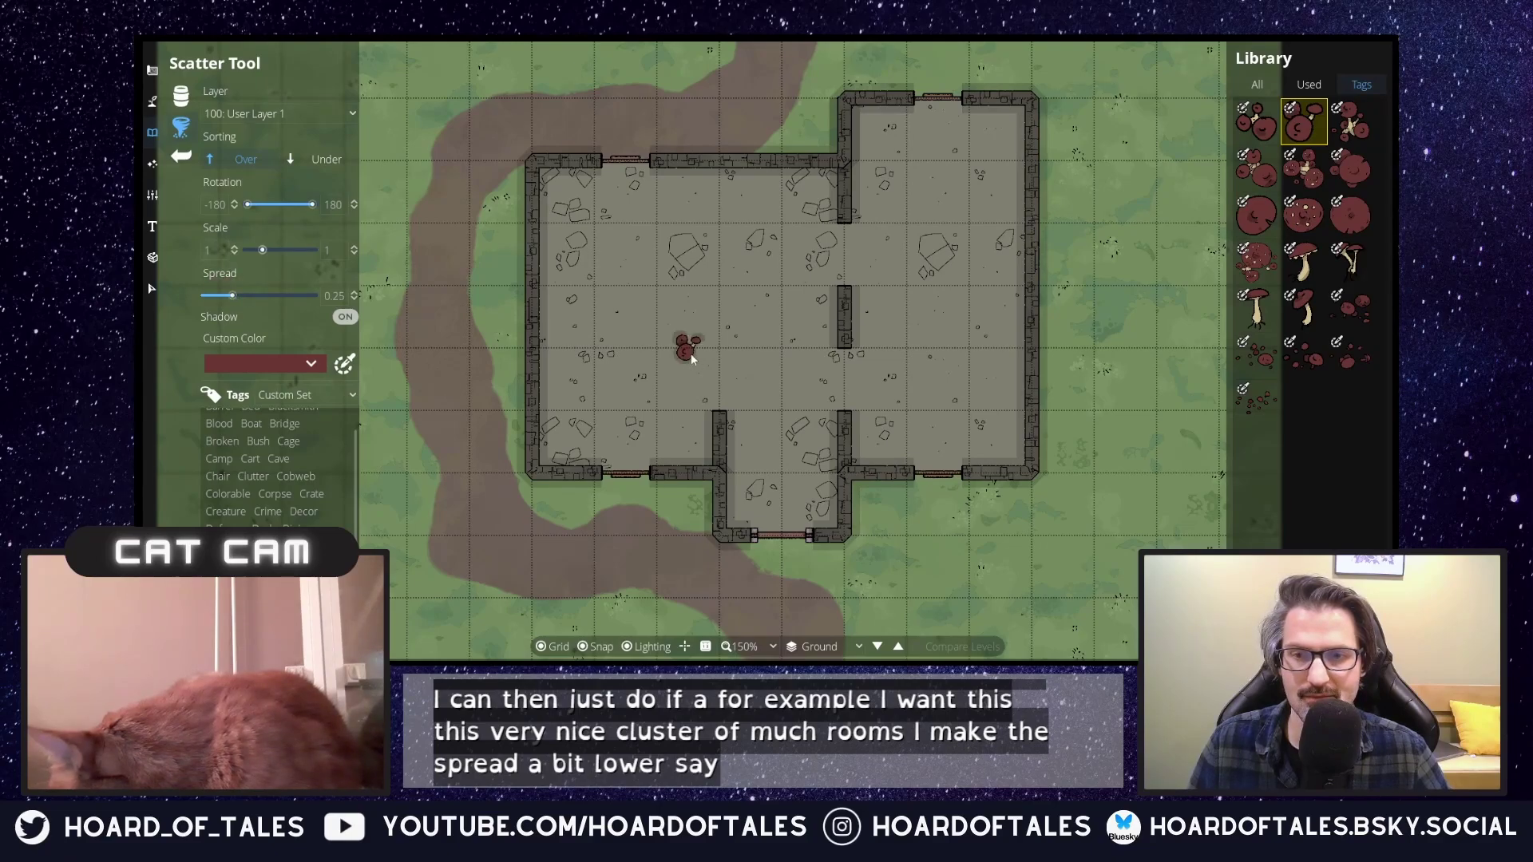
pyautogui.click(717, 284)
pyautogui.click(660, 319)
pyautogui.moveTo(646, 343)
pyautogui.mouseDown()
pyautogui.moveTo(616, 362)
pyautogui.moveTo(758, 377)
pyautogui.moveTo(786, 275)
pyautogui.moveTo(735, 223)
pyautogui.moveTo(655, 220)
pyautogui.moveTo(581, 299)
pyautogui.mouseUp()
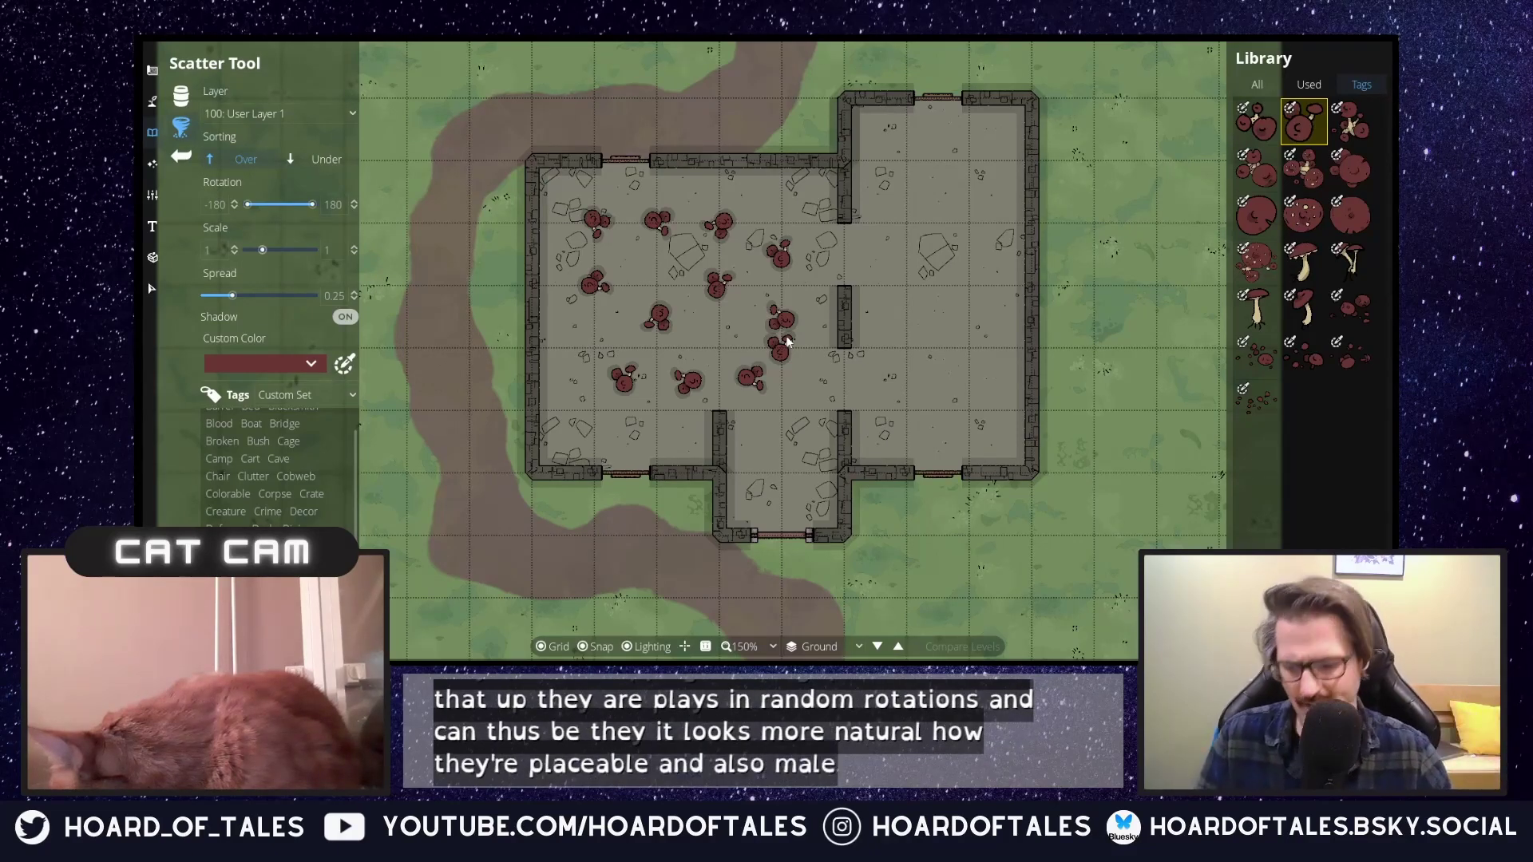
pyautogui.hotkey('ctrl', 'z')
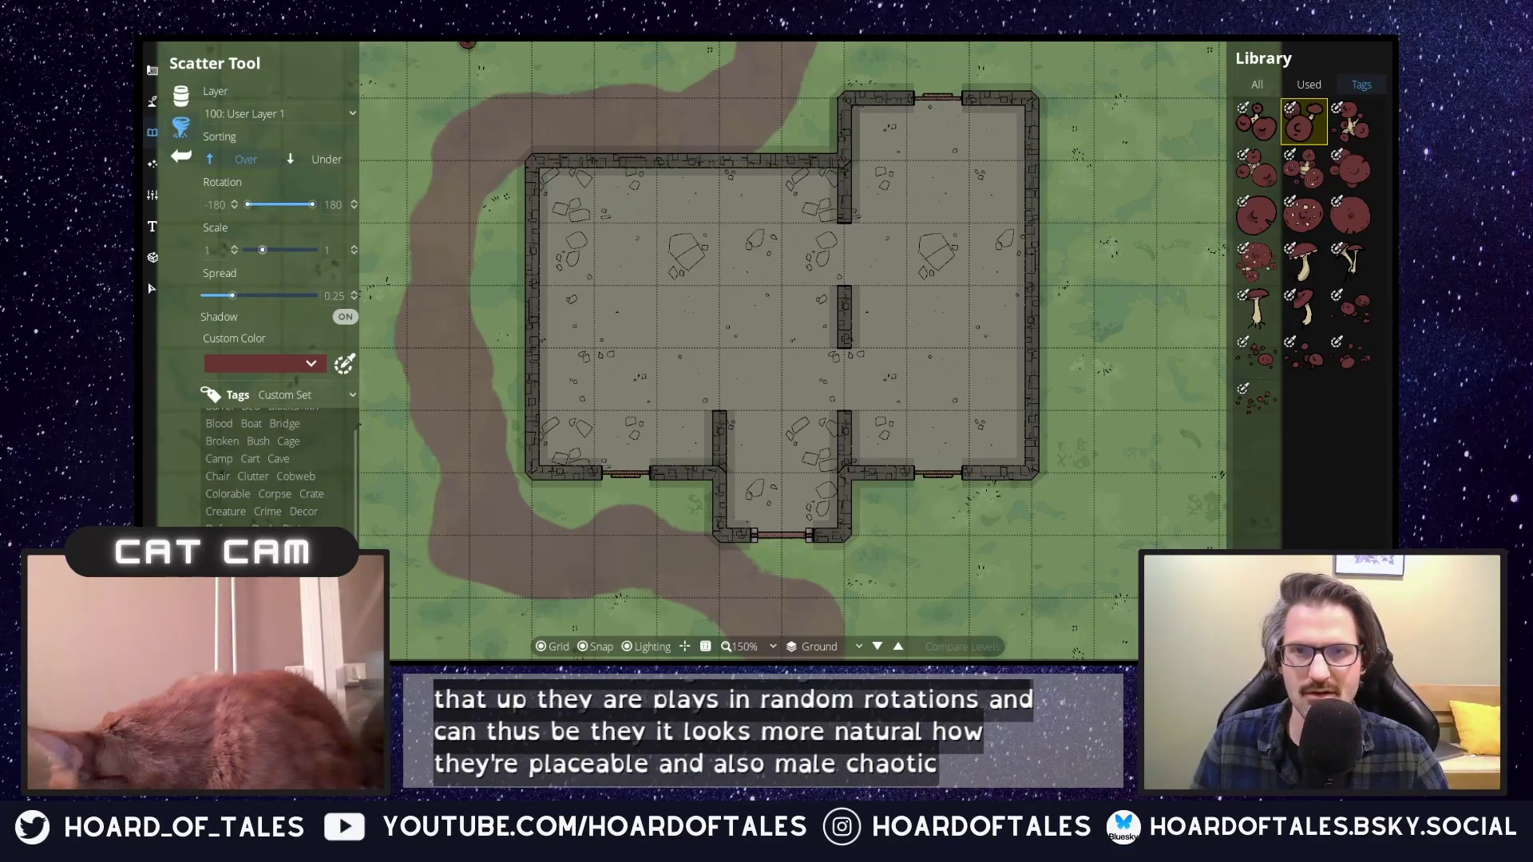
# Restore the window in the north wall of the west room.
pyautogui.hotkey('ctrl', 'z')
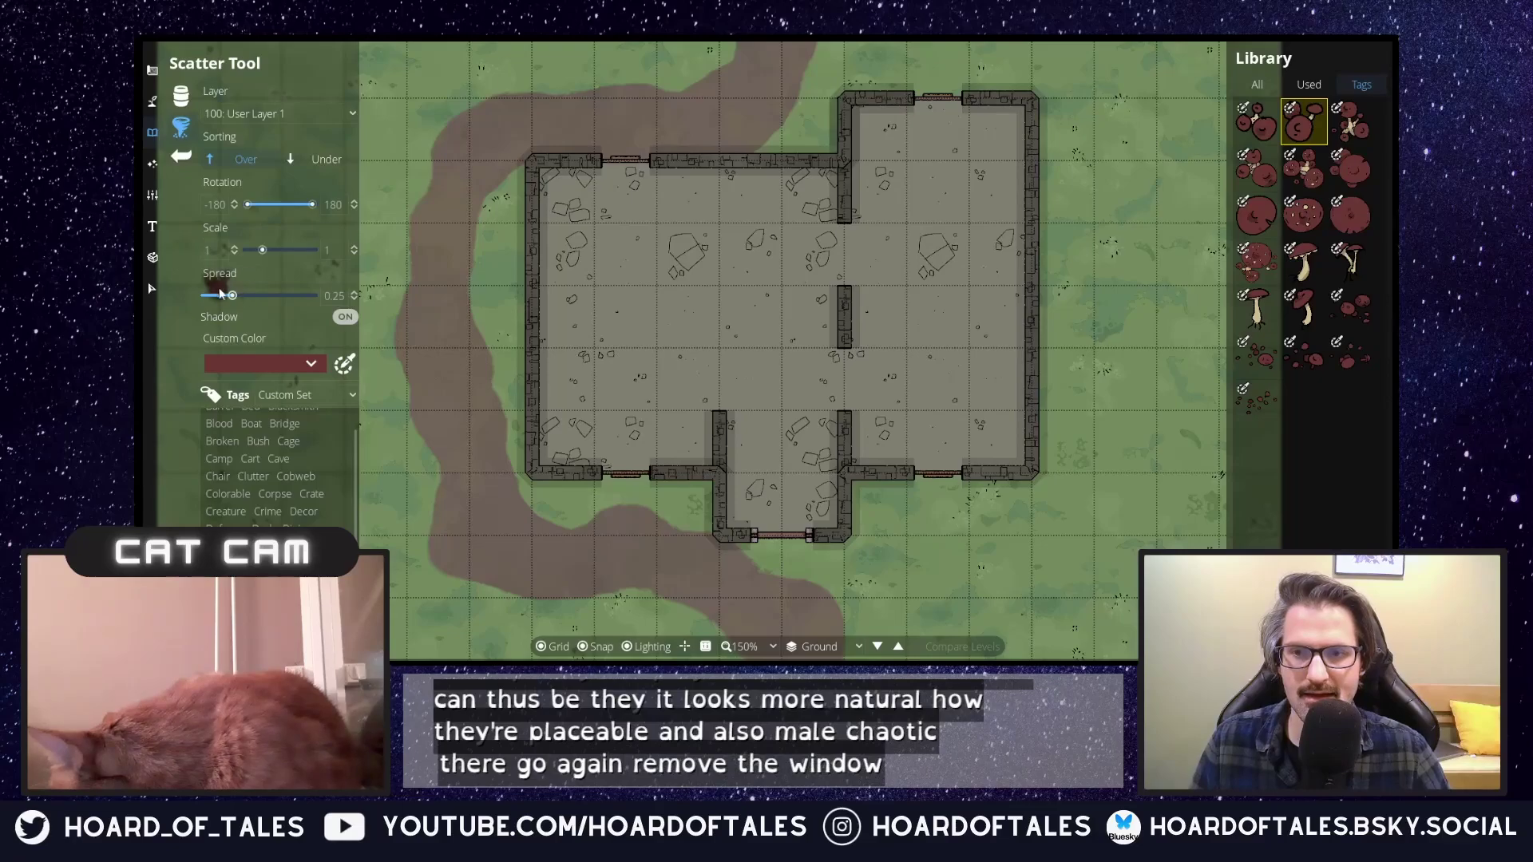
# Try scattering mushroom clusters through the west room with the spread set to -0.2, and undo them.
pyautogui.click(217, 295)
pyautogui.moveTo(217, 295); pyautogui.dragTo(222, 297)
pyautogui.moveTo(776, 287)
pyautogui.mouseDown()
pyautogui.moveTo(662, 357)
pyautogui.moveTo(653, 330)
pyautogui.moveTo(678, 287)
pyautogui.moveTo(757, 238)
pyautogui.mouseUp()
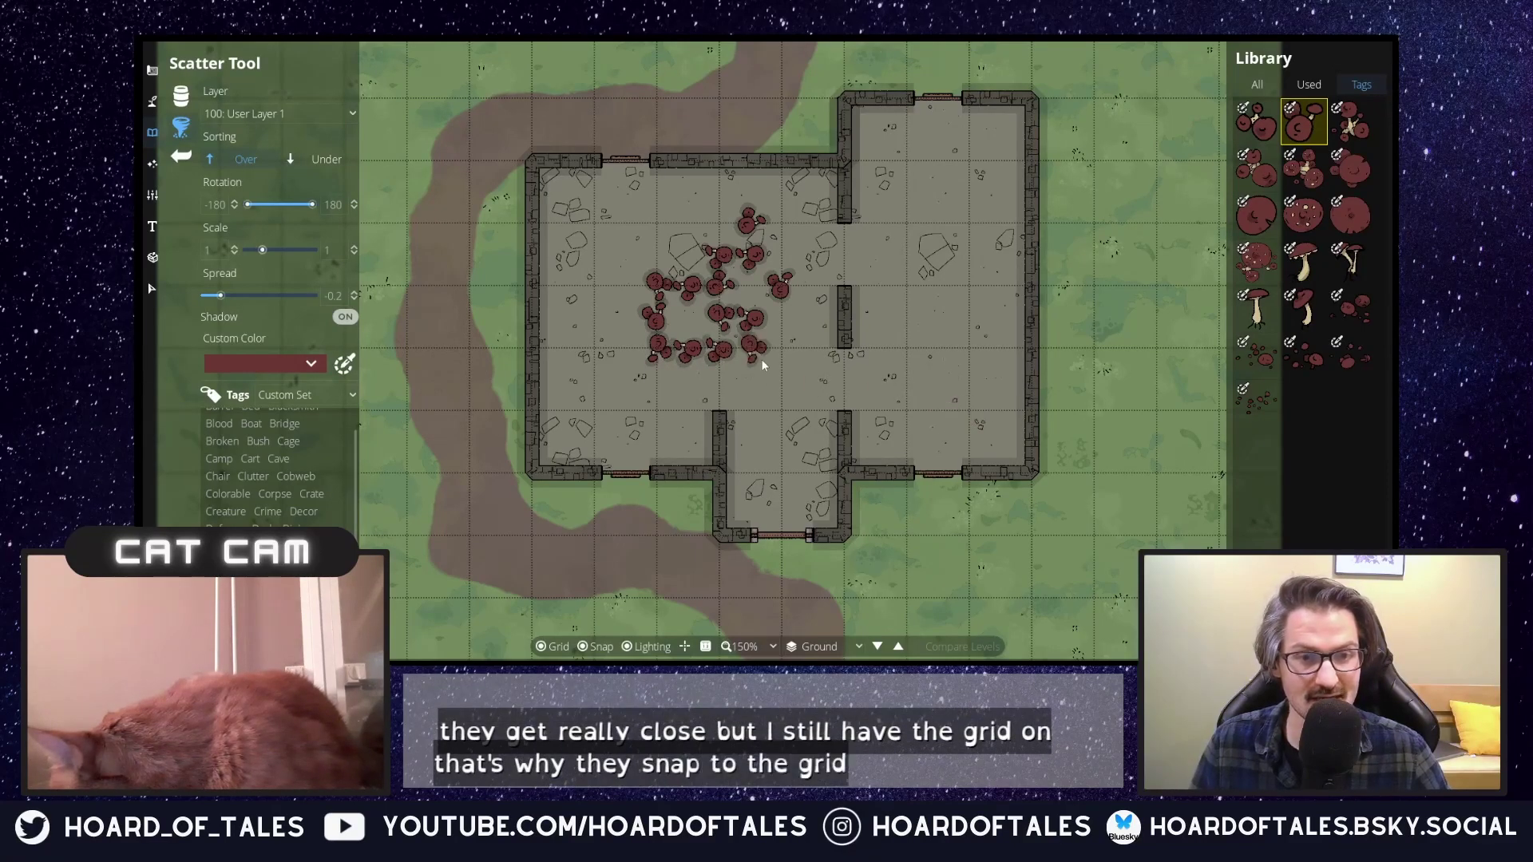
pyautogui.hotkey('ctrl', 'z')
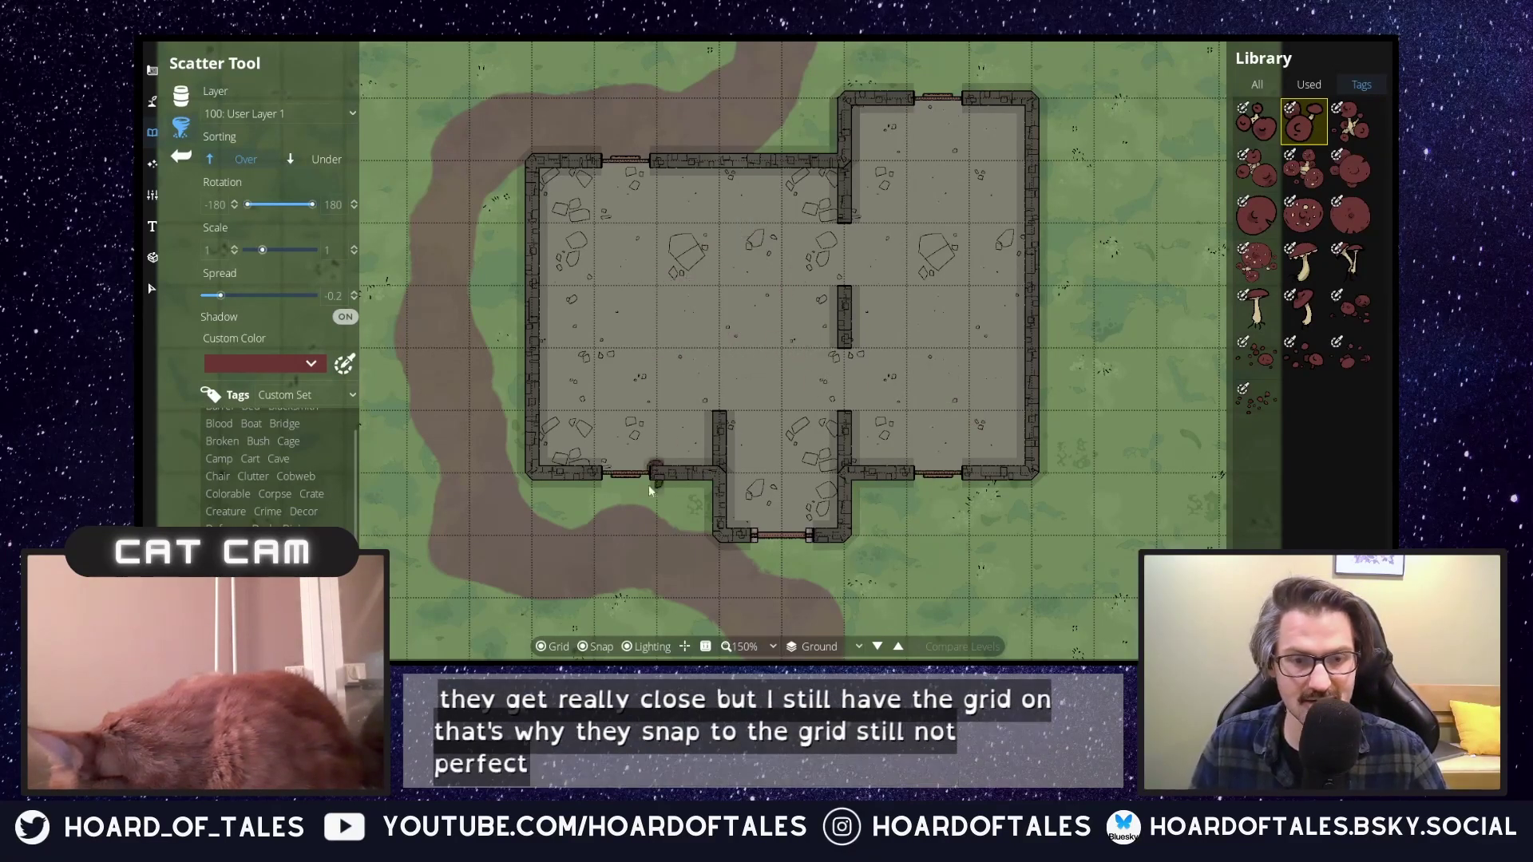
# Turn off grid snapping, try scattering mushroom clusters in the middle of the west room, and undo them.
pyautogui.click(595, 648)
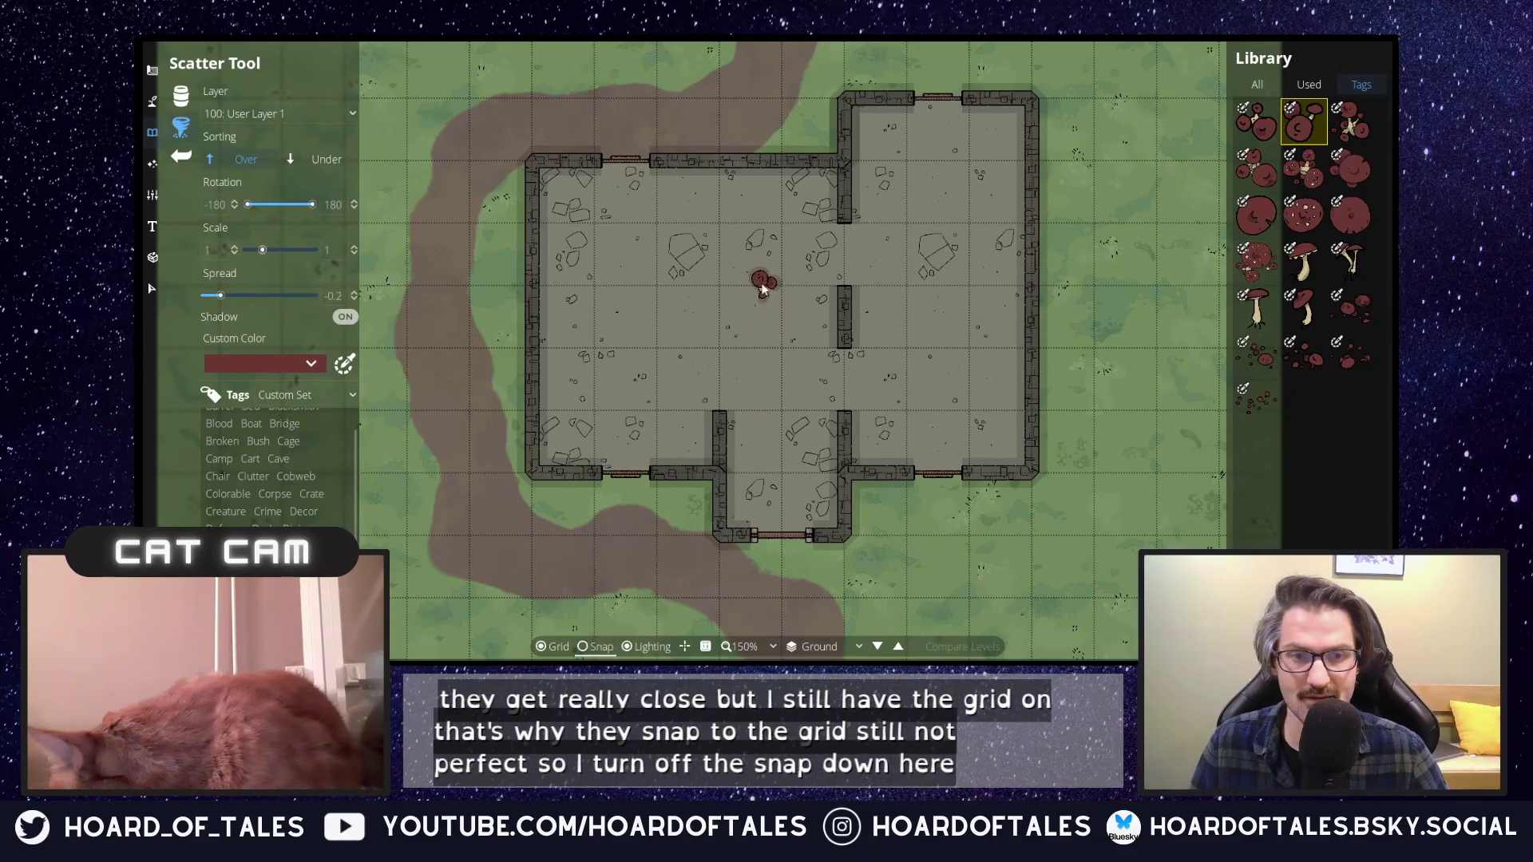
pyautogui.moveTo(705, 284); pyautogui.dragTo(707, 316)
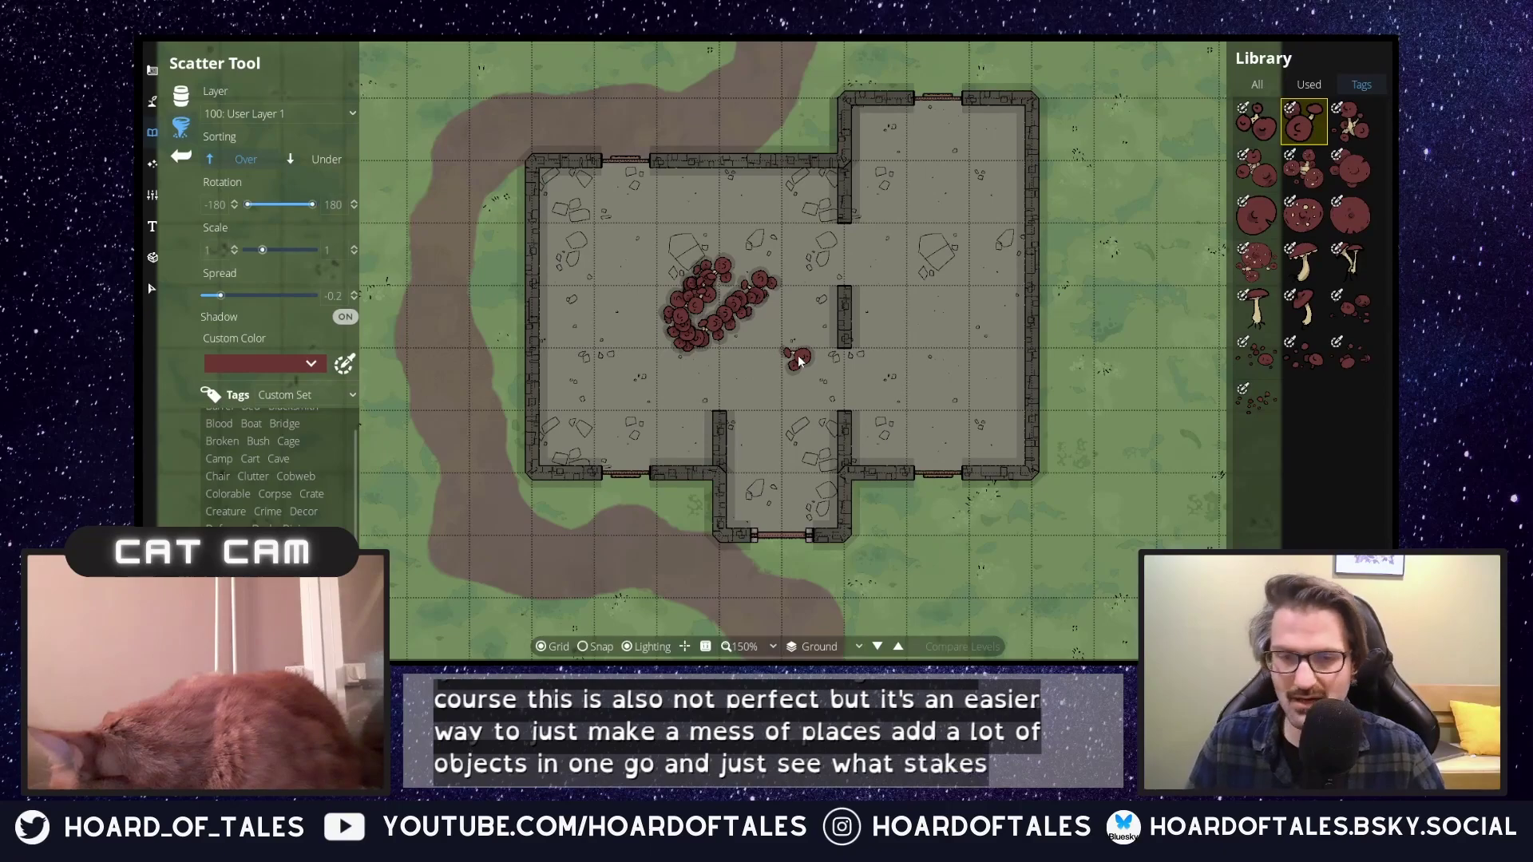
pyautogui.hotkey('ctrl', 'z')
pyautogui.hotkey('ctrl', 'z')
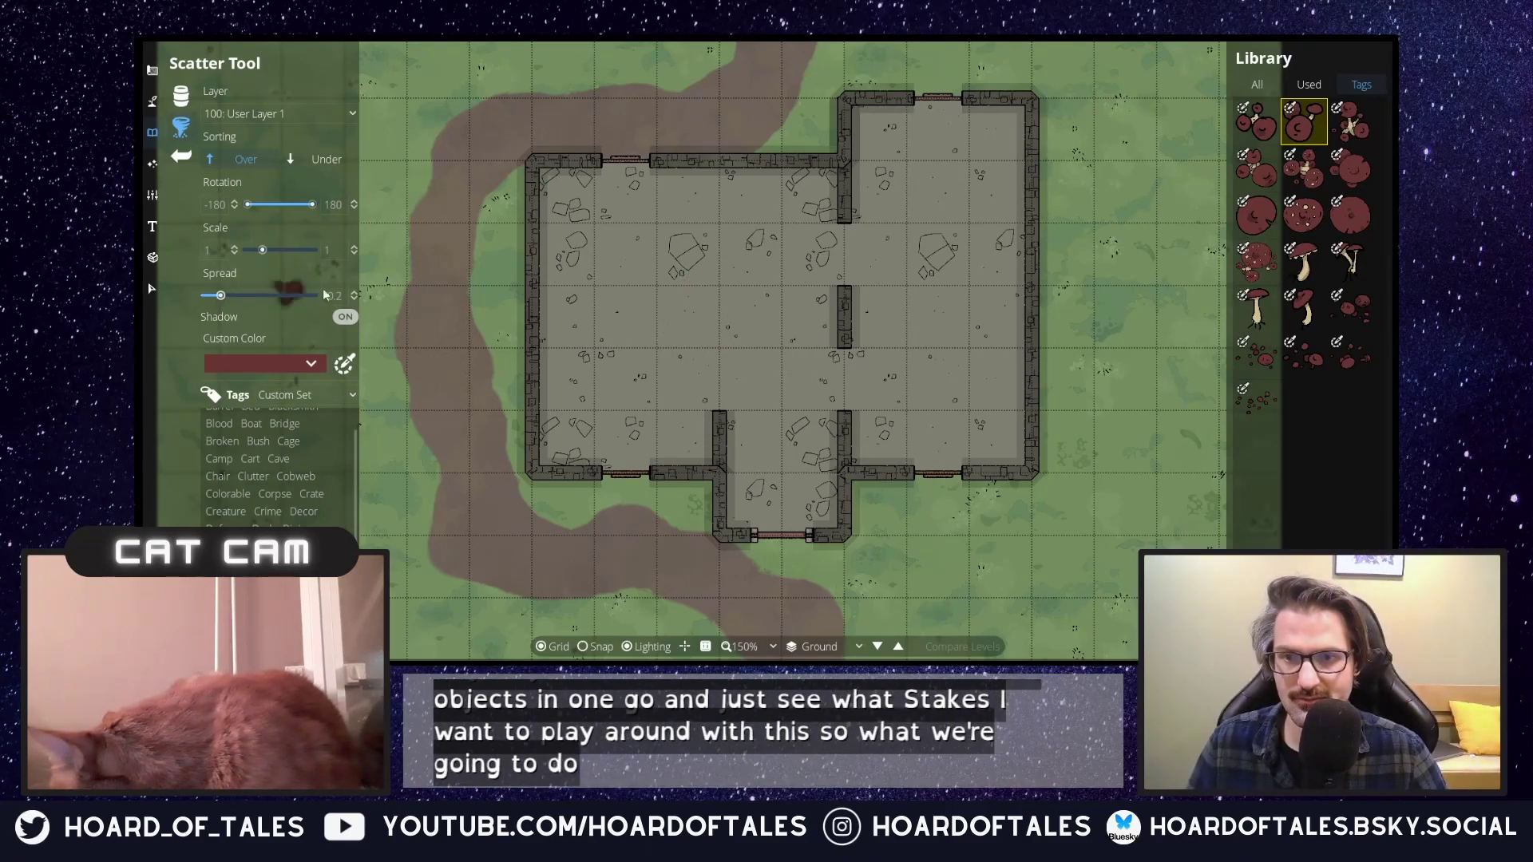
# Set the scatter spread to 0.03 and turn grid snapping back on.
pyautogui.click(351, 292)
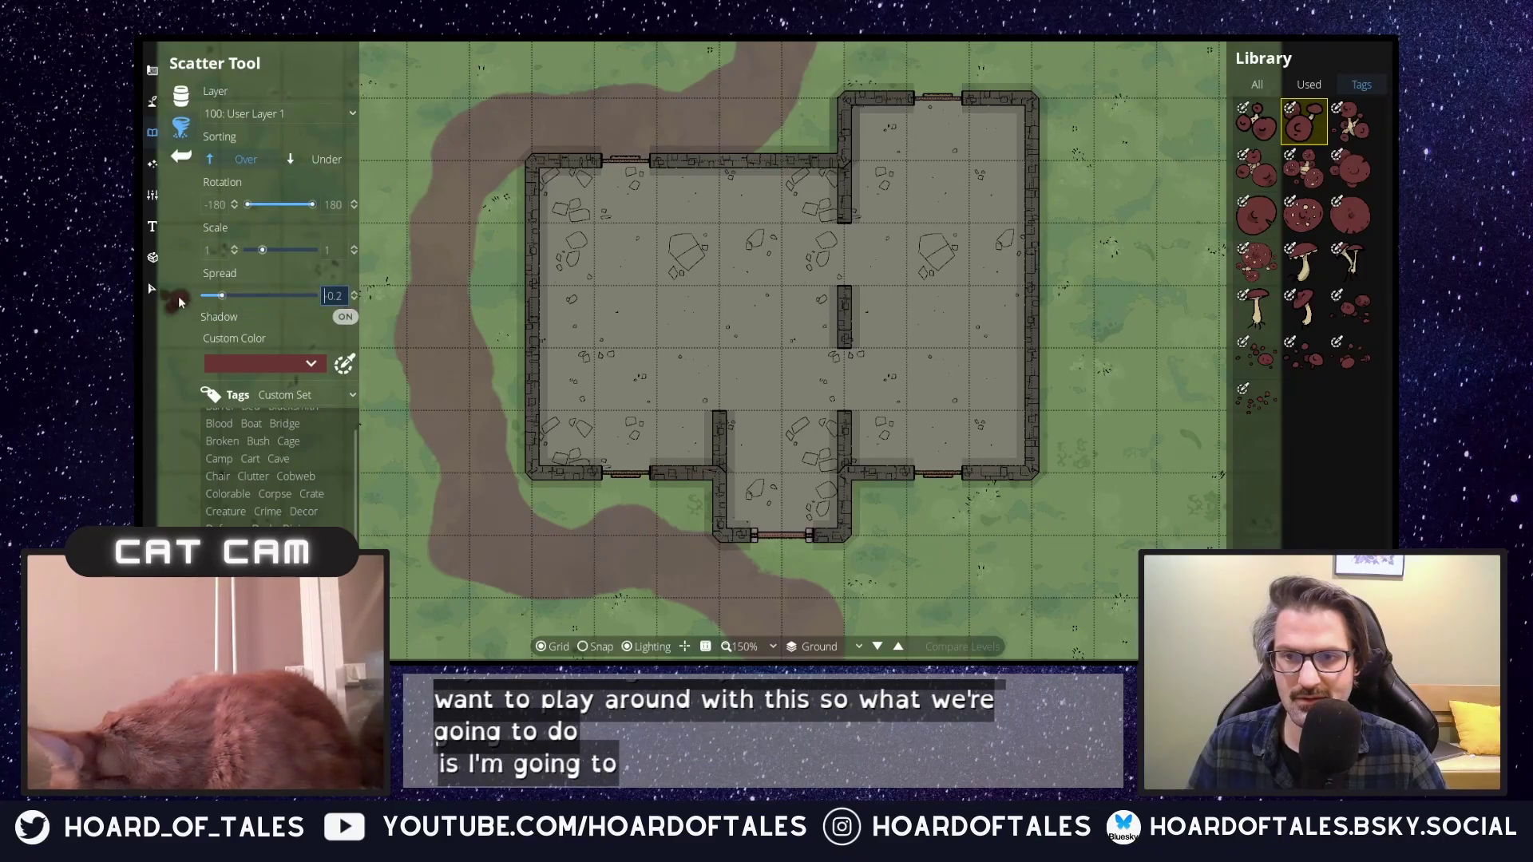
pyautogui.moveTo(341, 296); pyautogui.dragTo(324, 297)
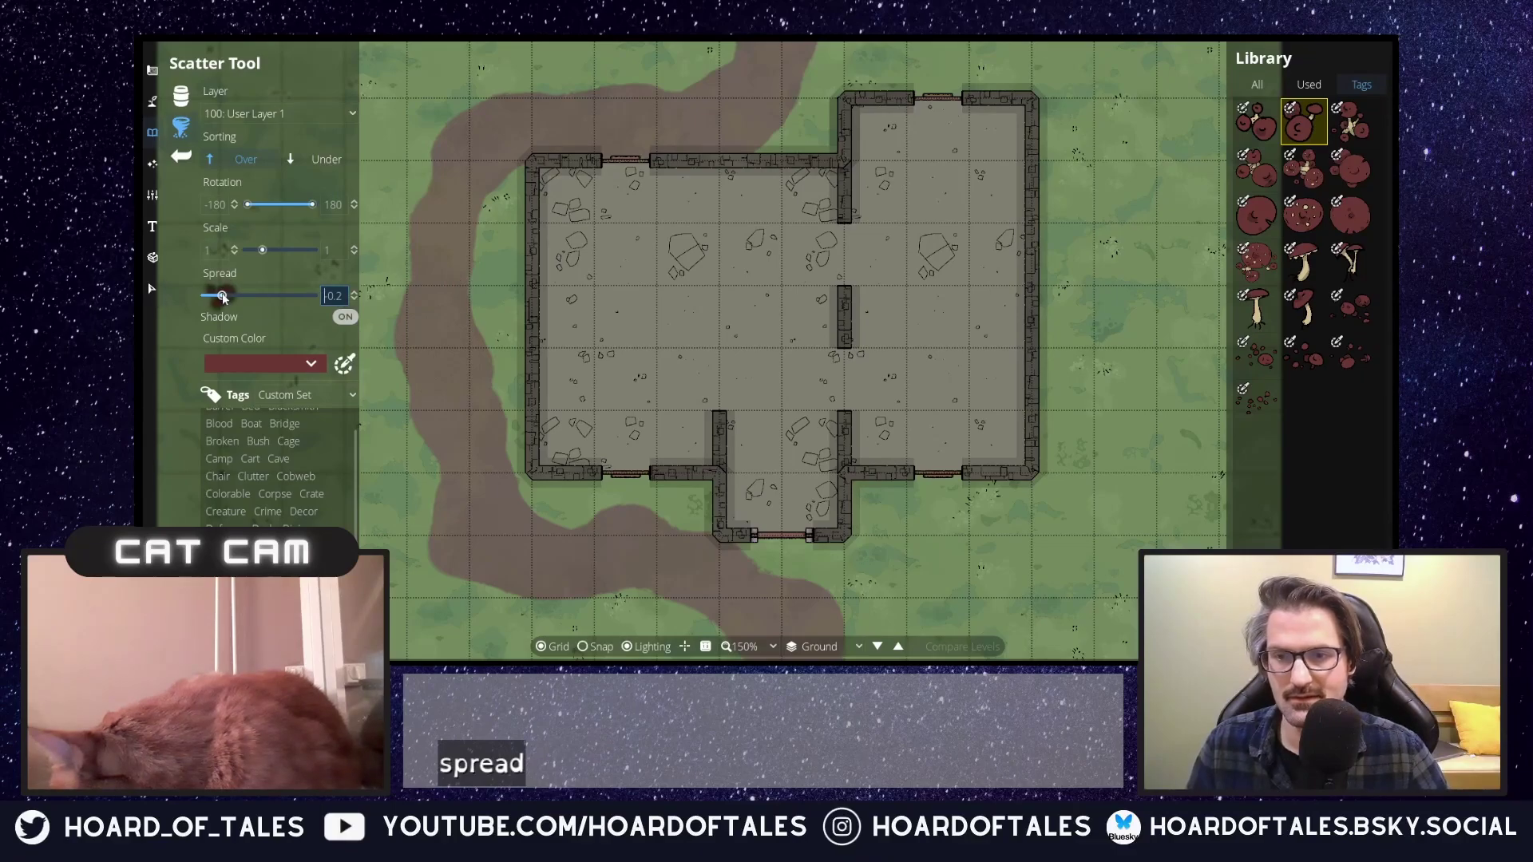
pyautogui.moveTo(229, 297); pyautogui.dragTo(229, 298)
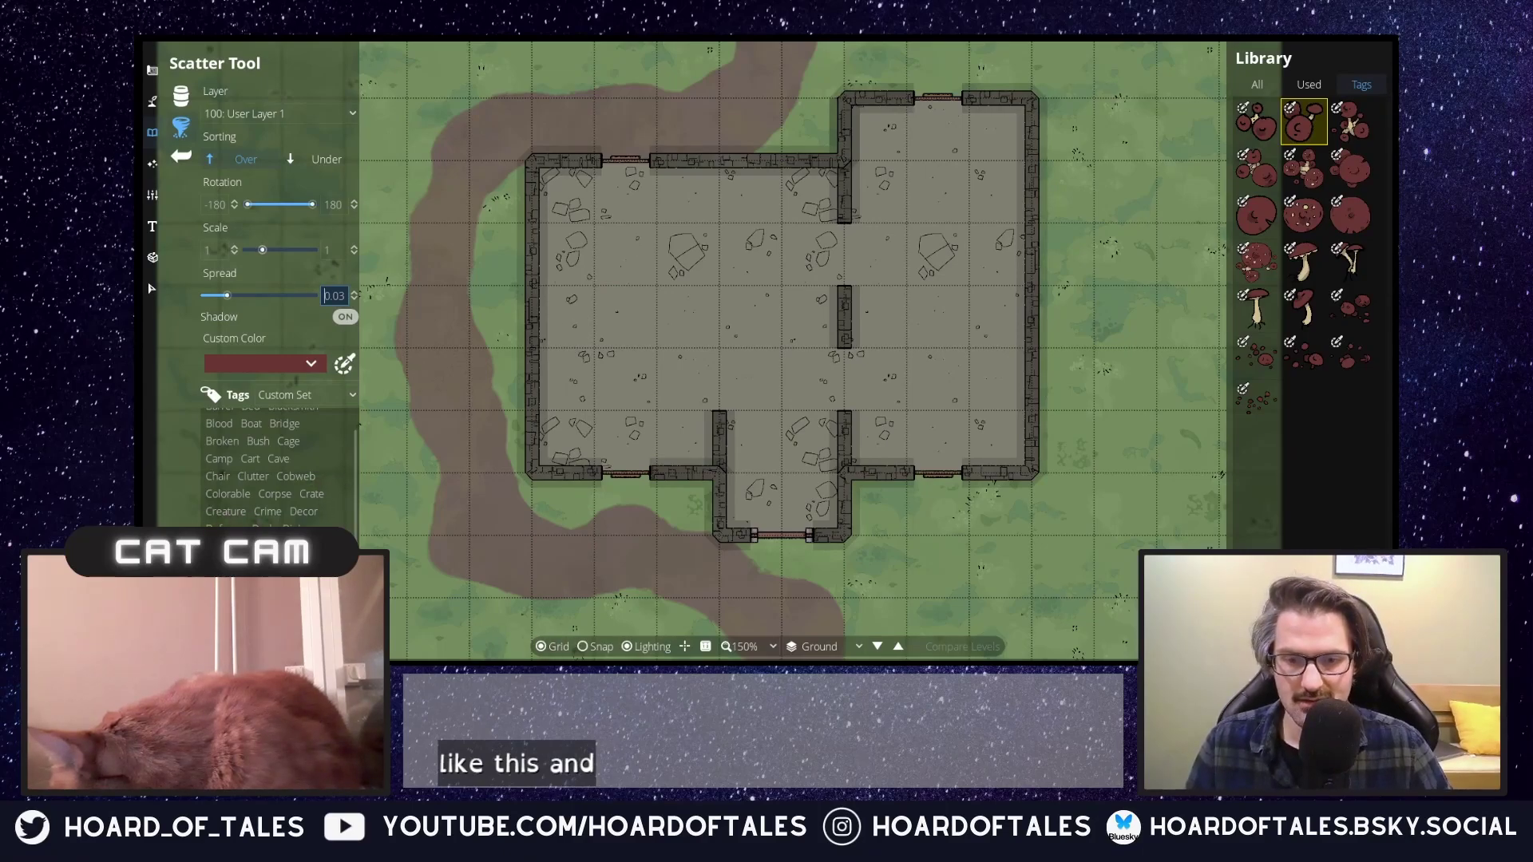
pyautogui.click(584, 648)
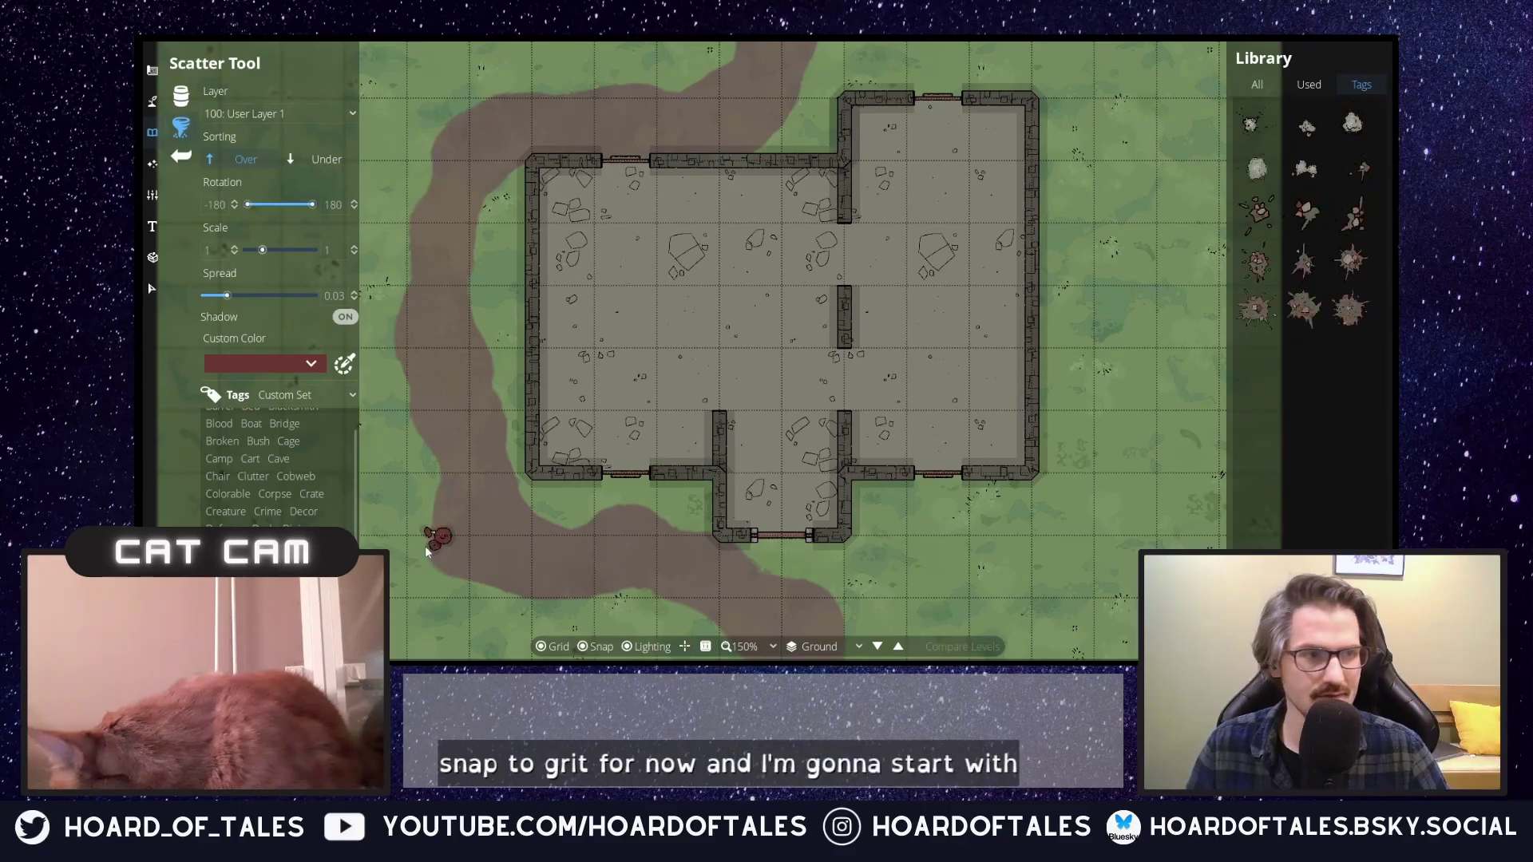
# Browse the object tags, including Dirt, Armor and Barrel, for debris suited to a collapsed roof.
pyautogui.click(258, 524)
pyautogui.scroll(1, 285, 526)
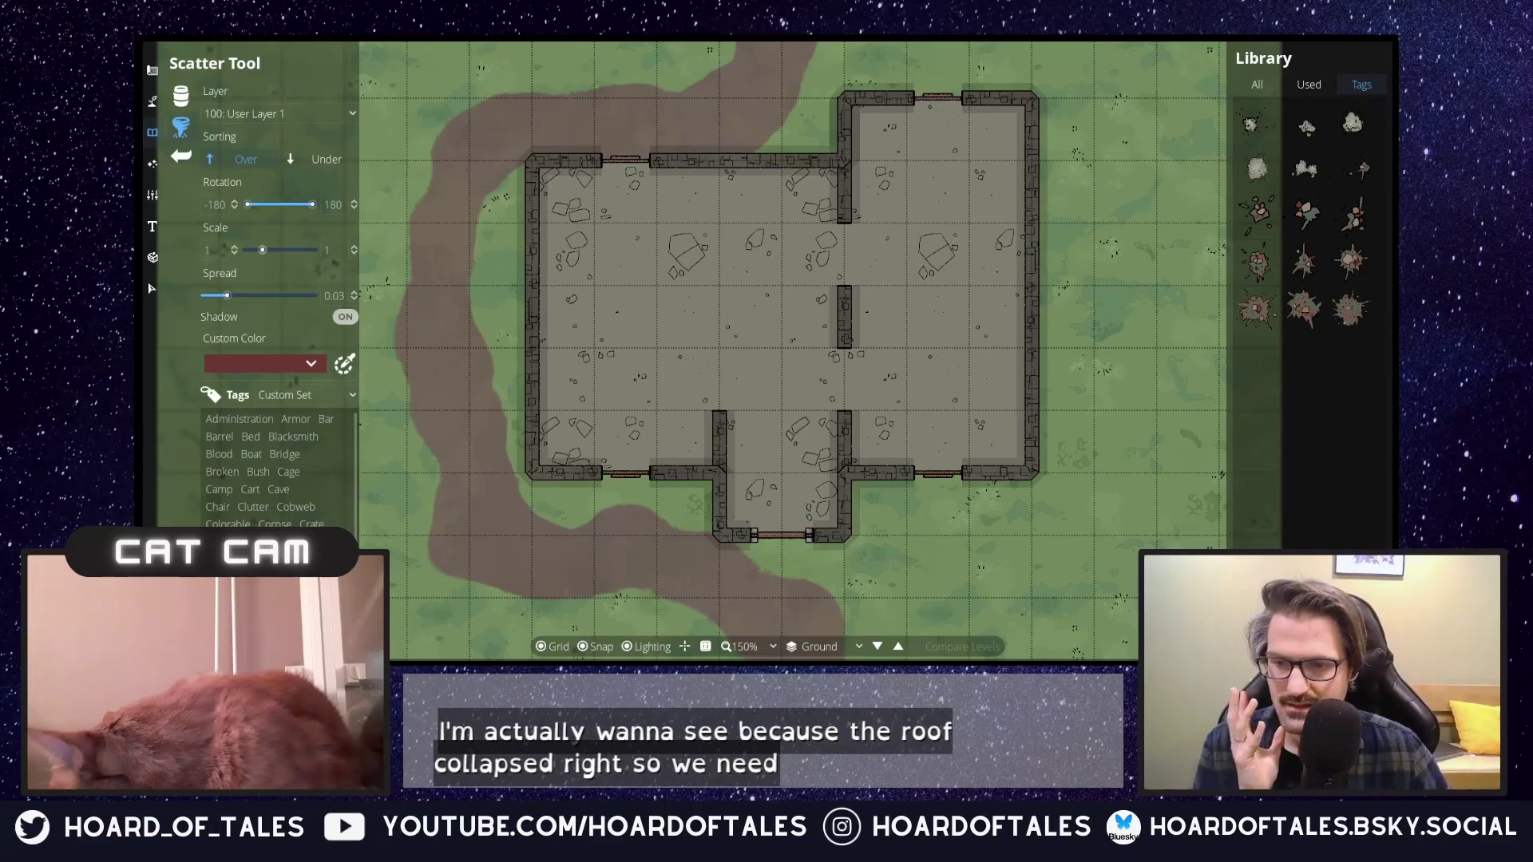
pyautogui.scroll(-1, 329, 516)
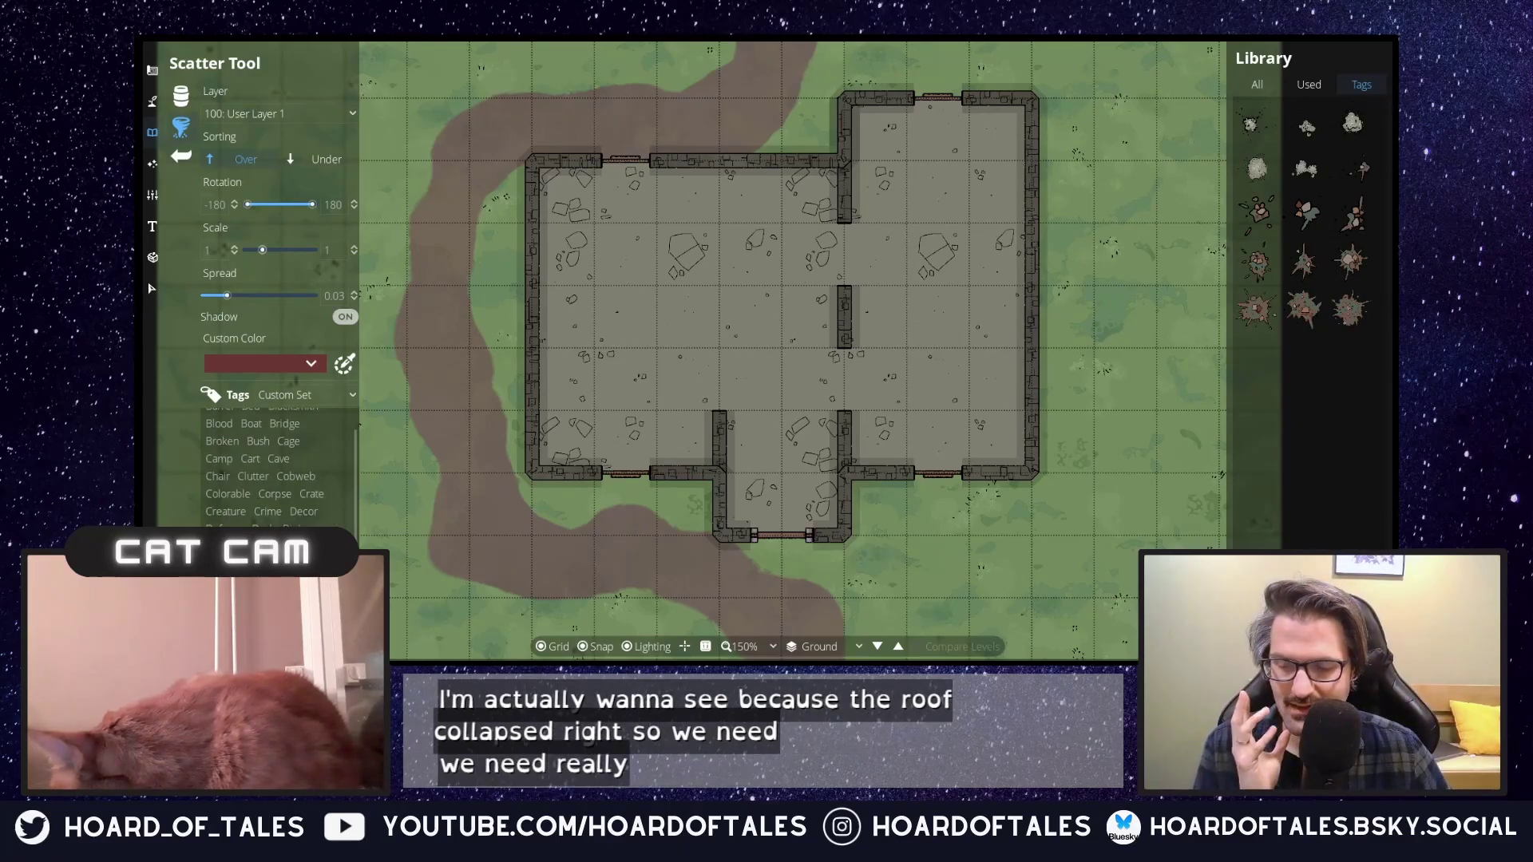
pyautogui.scroll(-2, 264, 472)
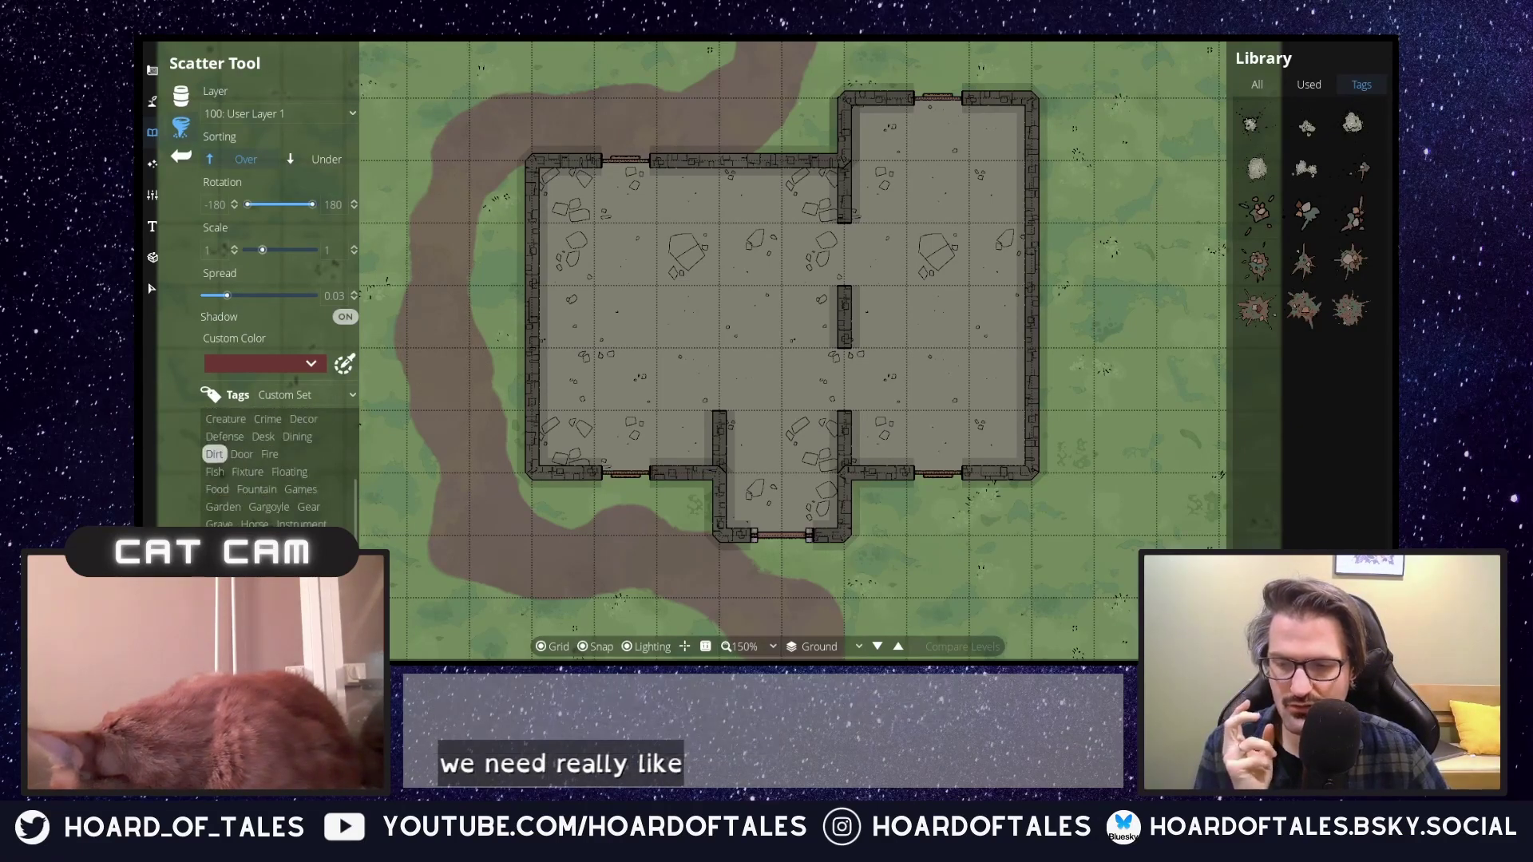
pyautogui.scroll(-1, 239, 463)
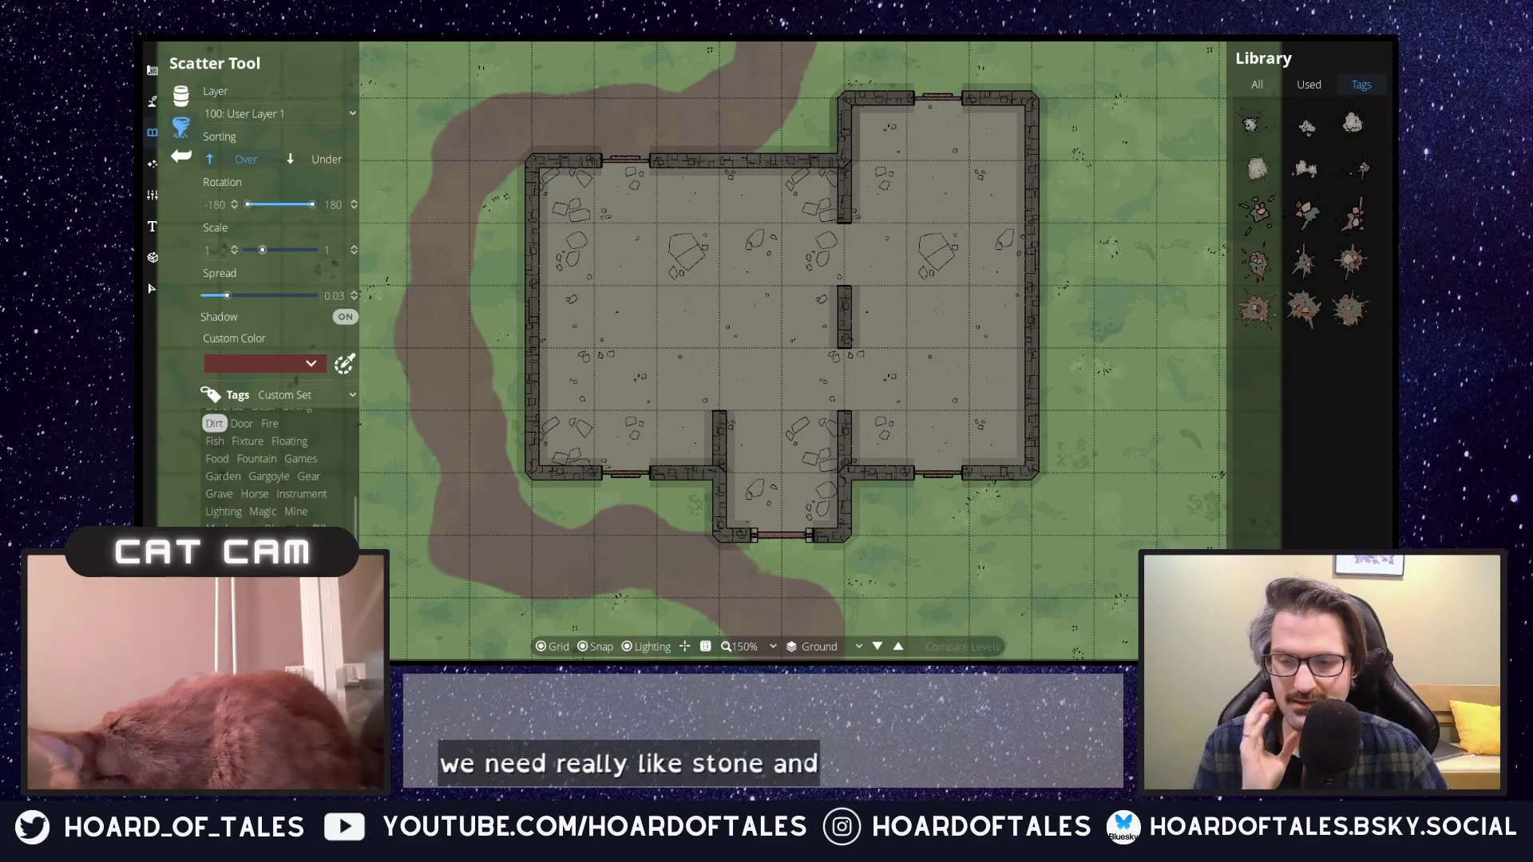
pyautogui.scroll(-1, 240, 463)
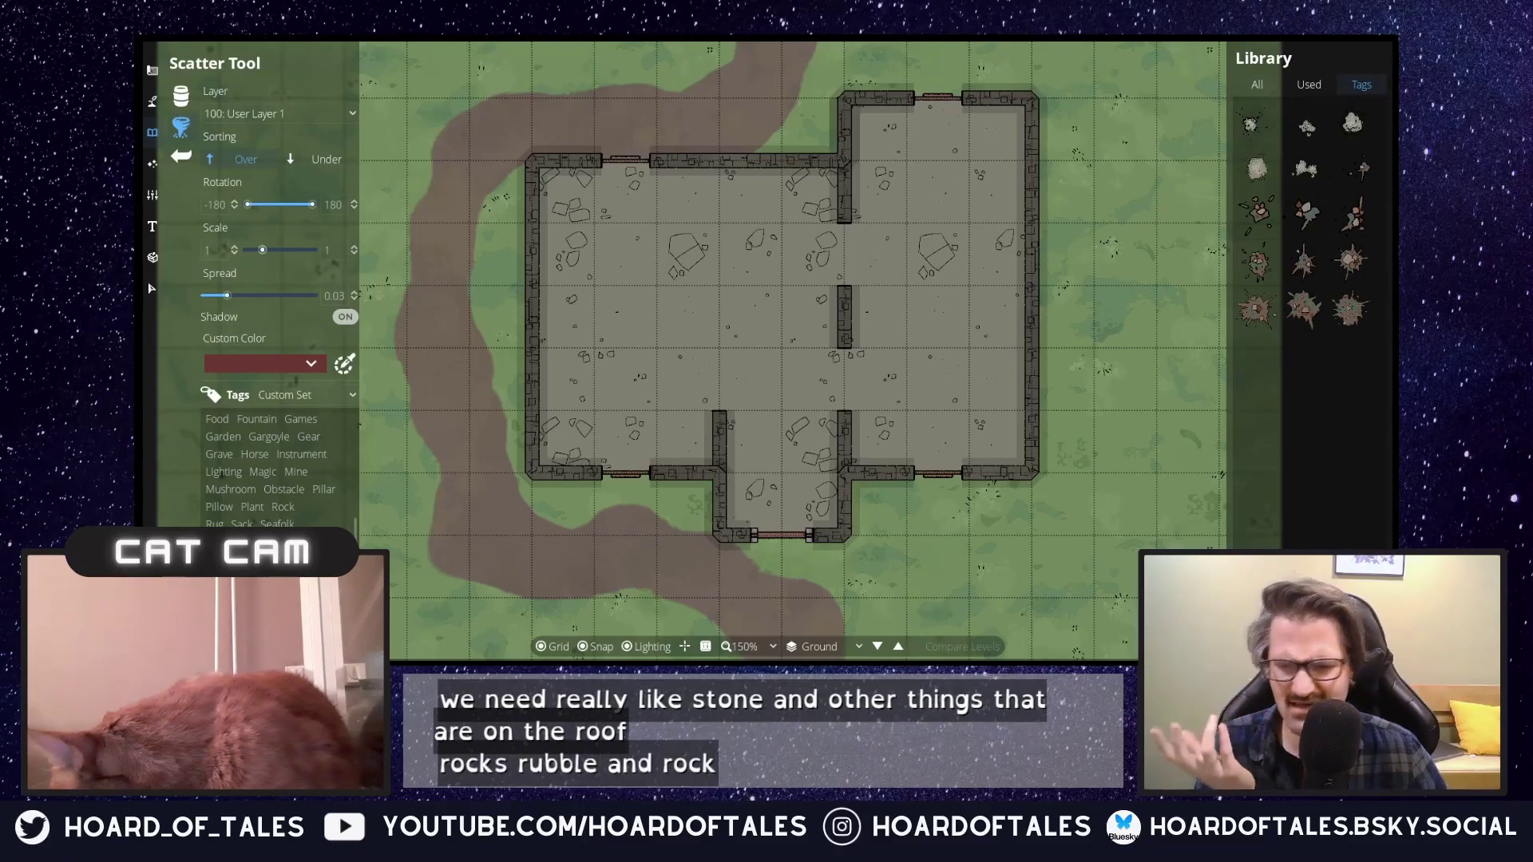
pyautogui.scroll(2, 214, 476)
pyautogui.scroll(3, 239, 463)
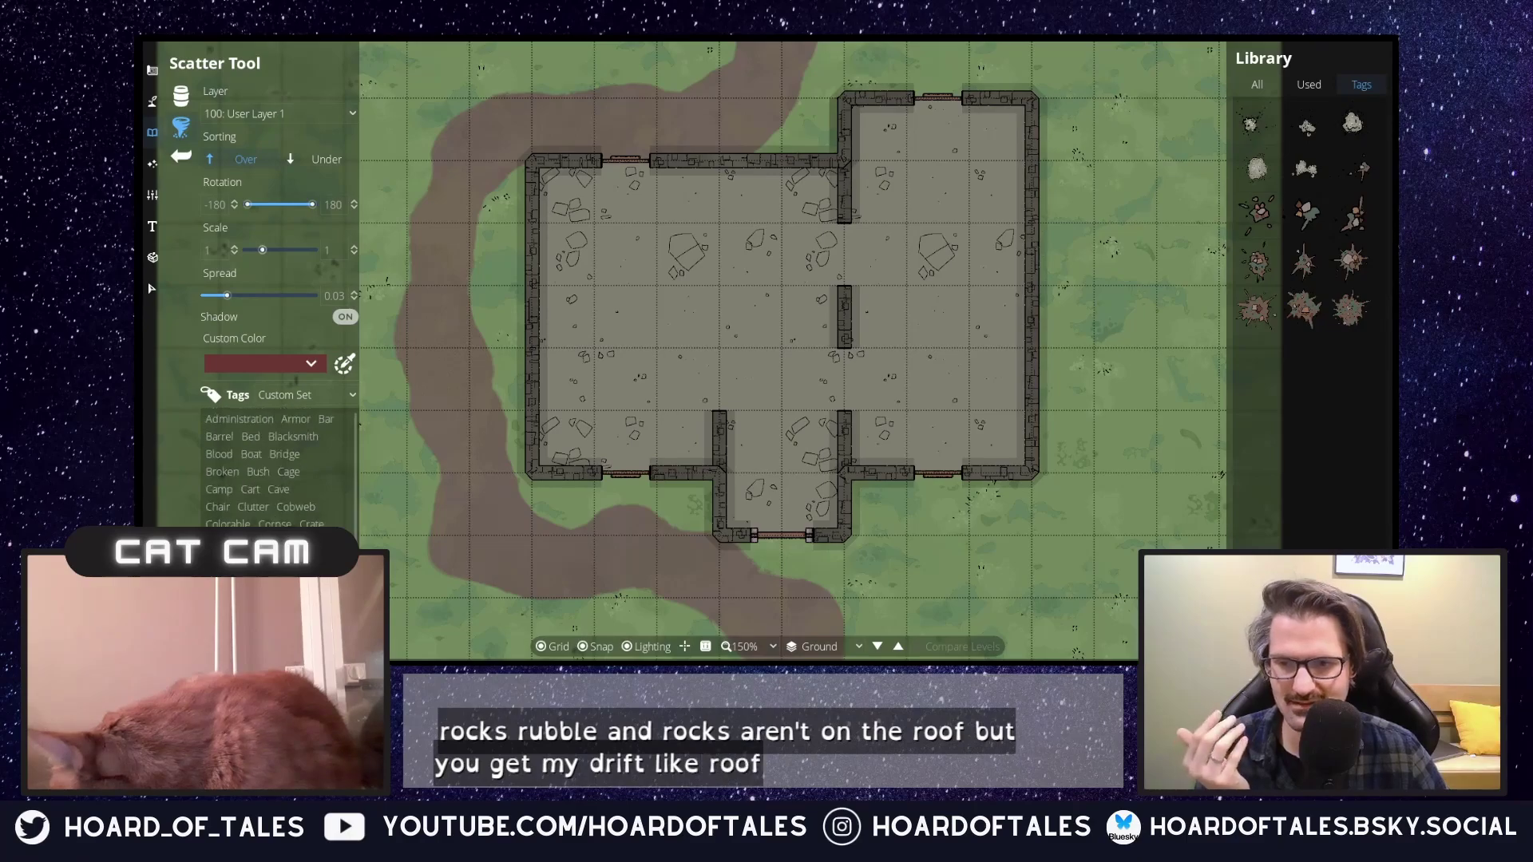
pyautogui.click(296, 419)
pyautogui.click(323, 420)
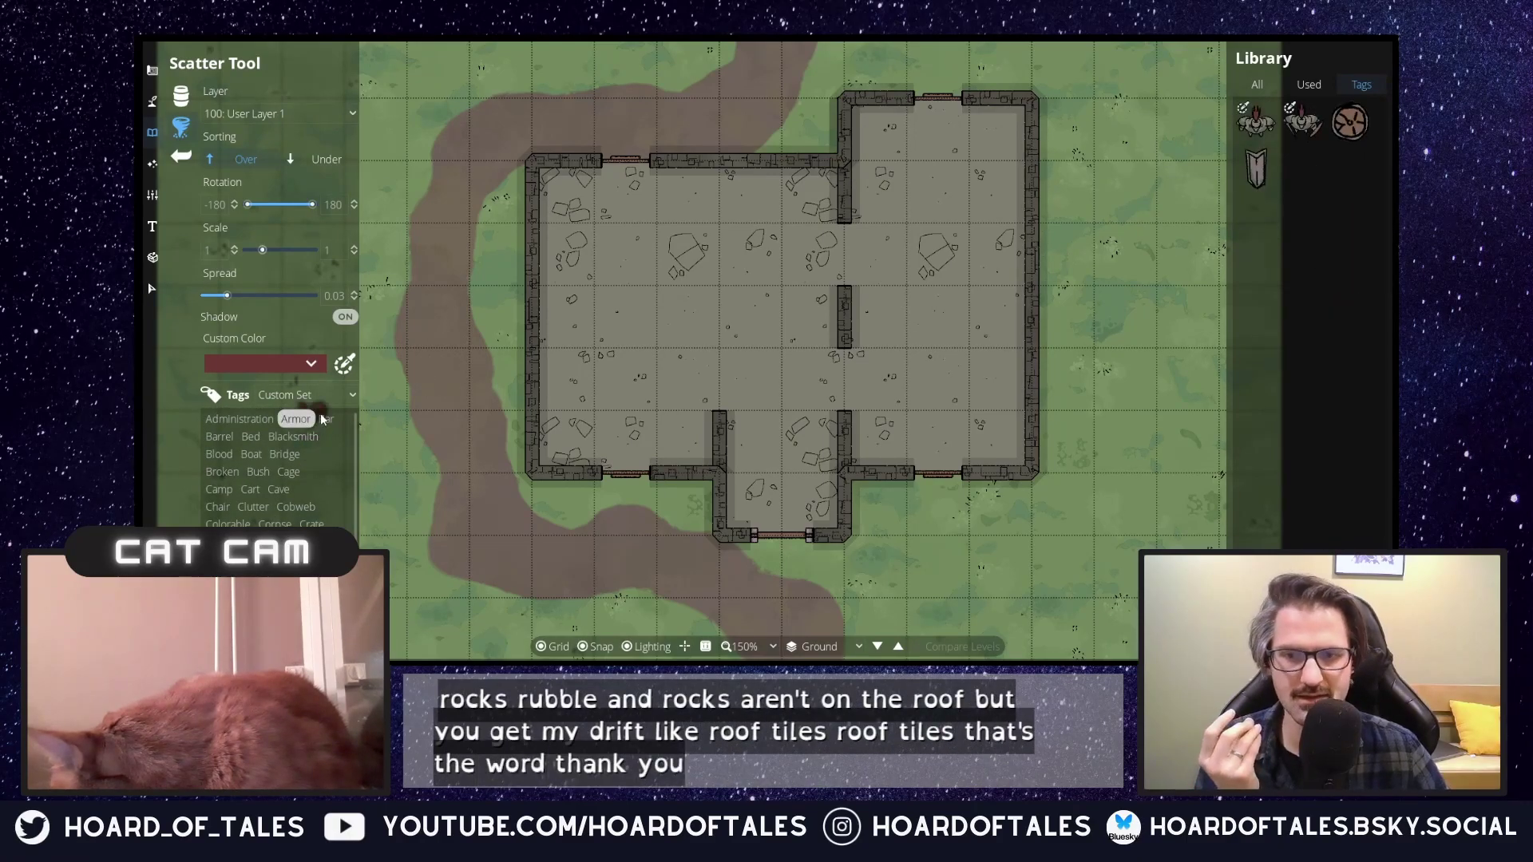
pyautogui.click(224, 438)
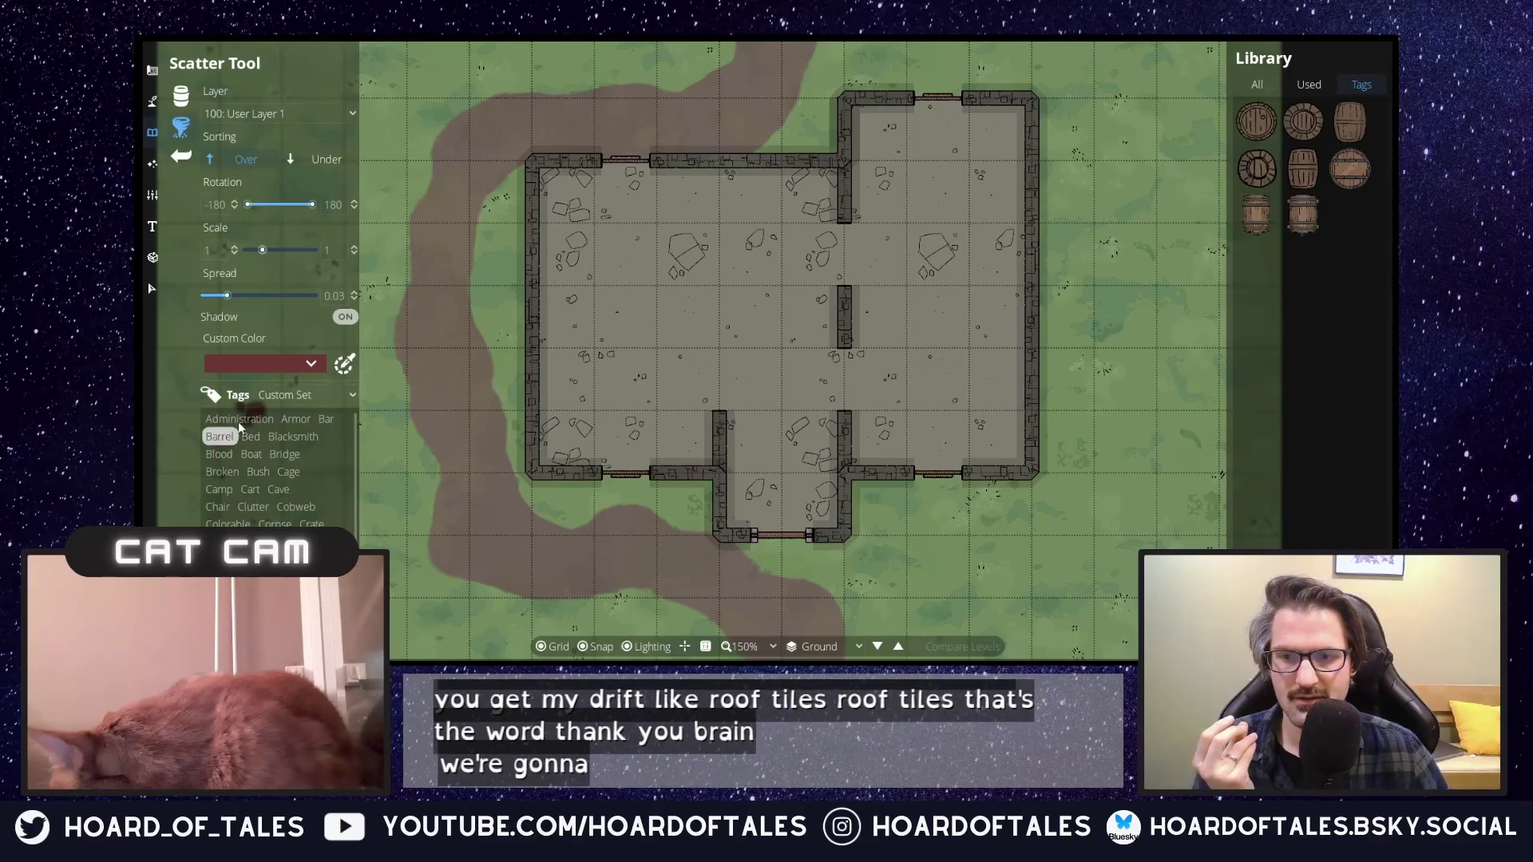
# Search the full object library for "tiles" and look through the pile objects, trying out the log pile.
pyautogui.click(1265, 80)
pyautogui.click(1293, 104)
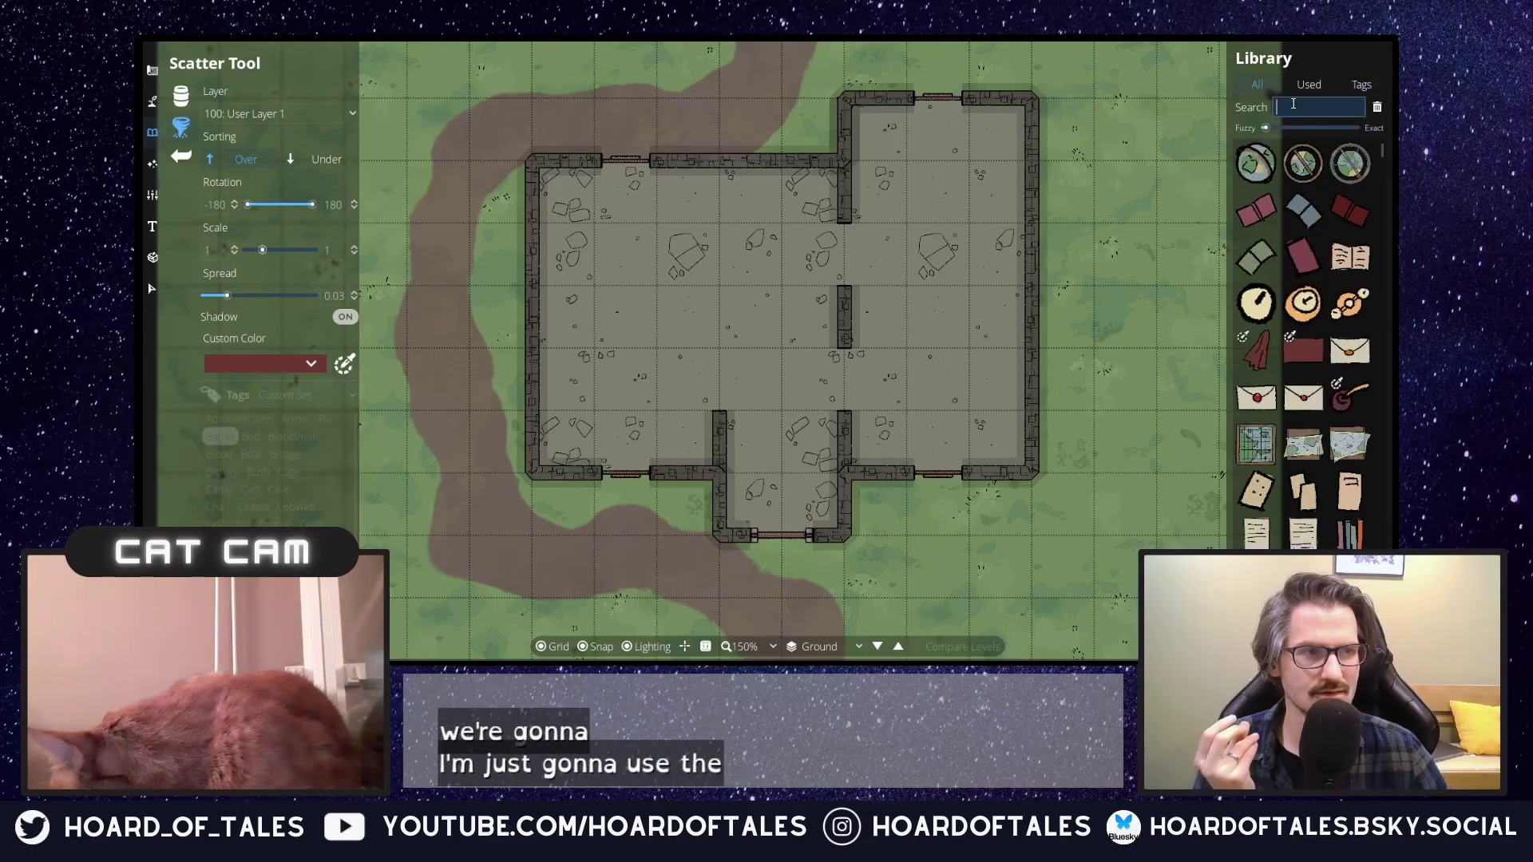
pyautogui.write('tiles')
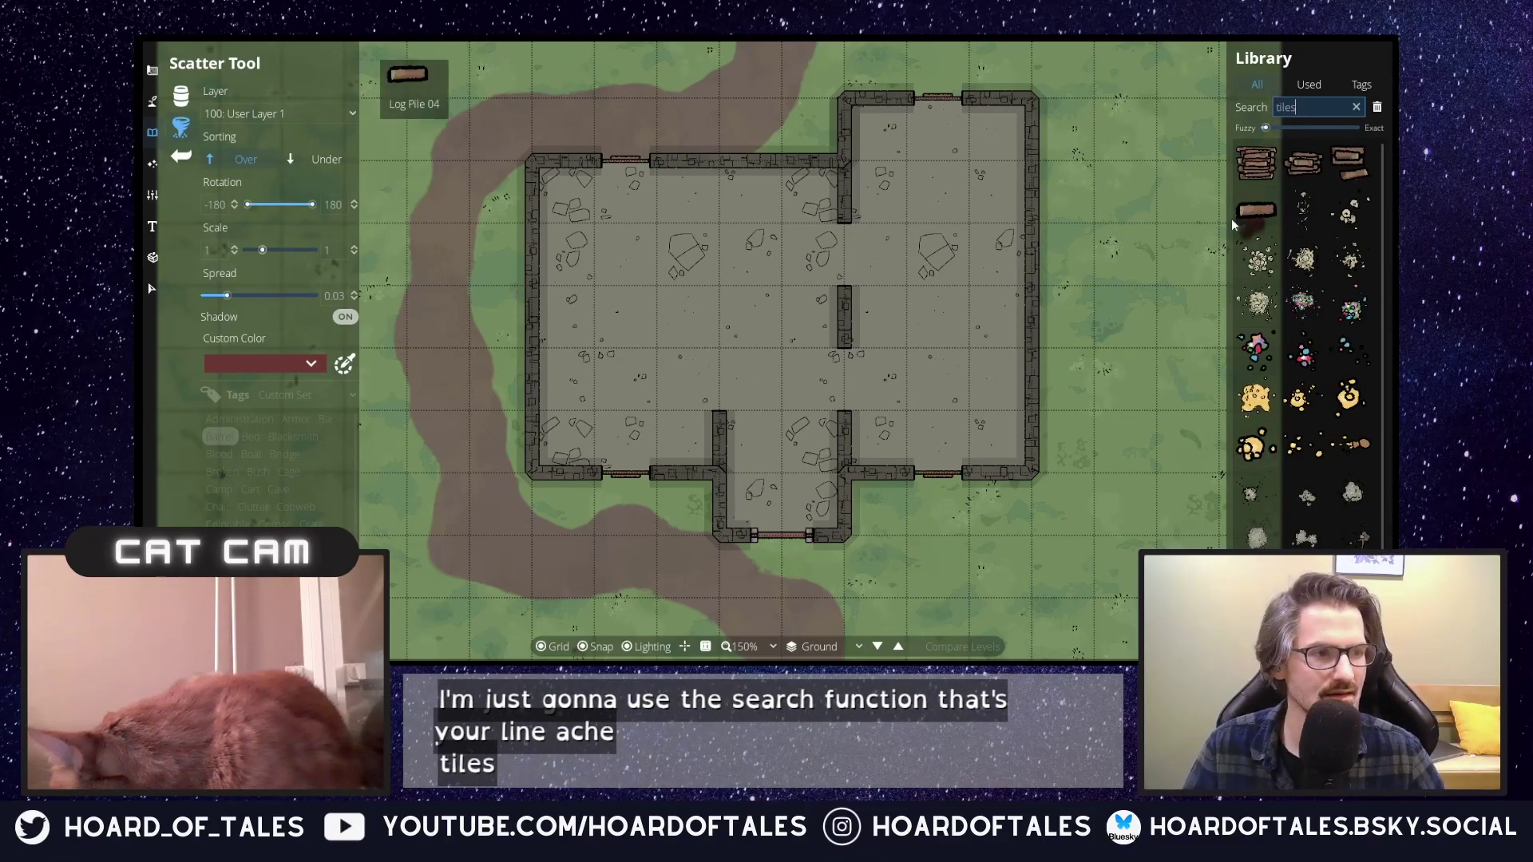
pyautogui.moveTo(1302, 261)
pyautogui.scroll(-2, 1360, 471)
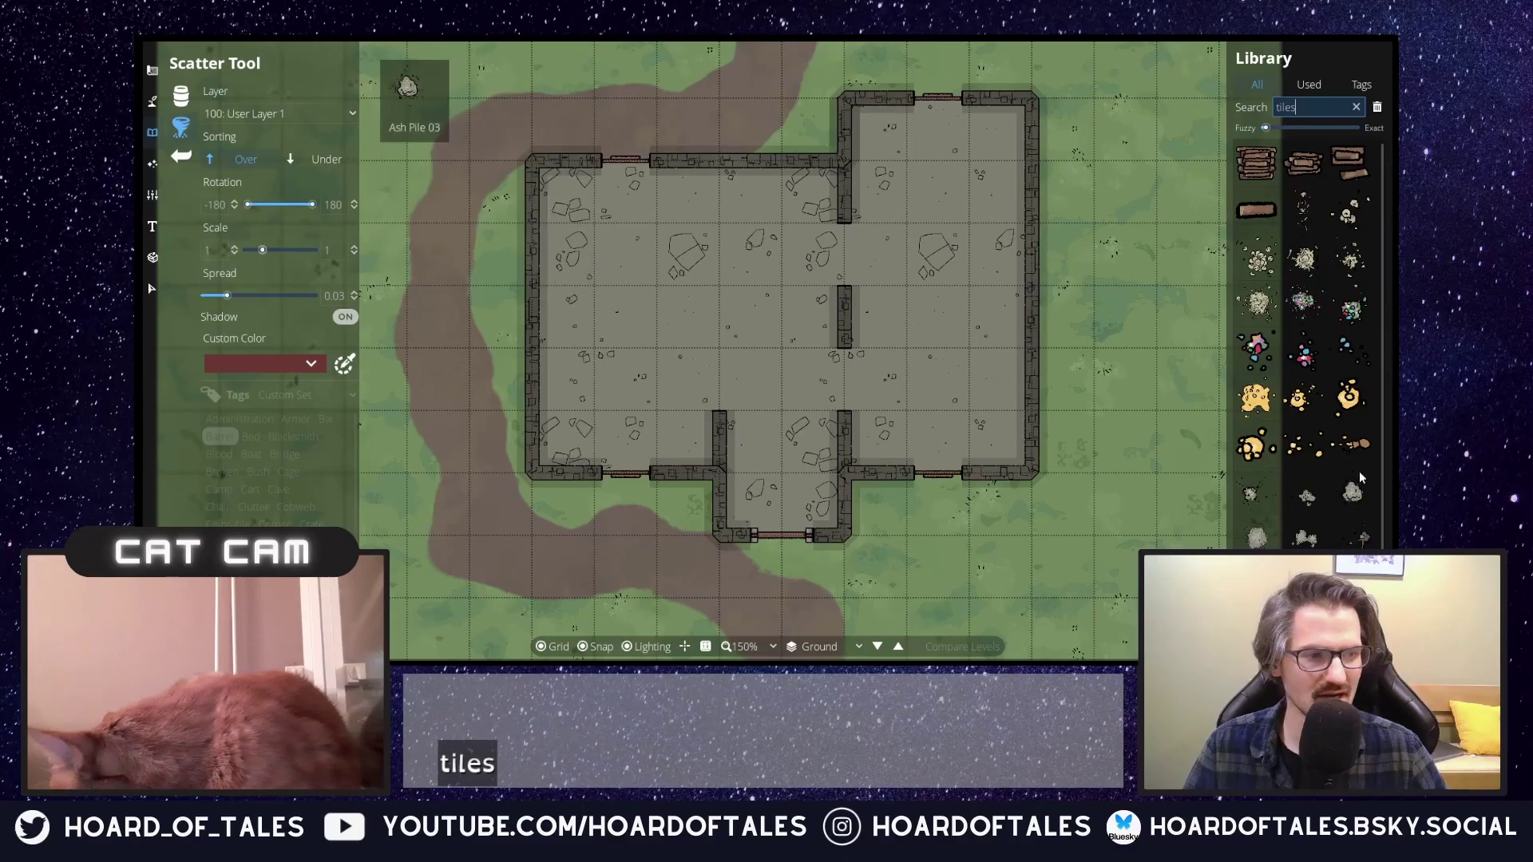
pyautogui.moveTo(1265, 447)
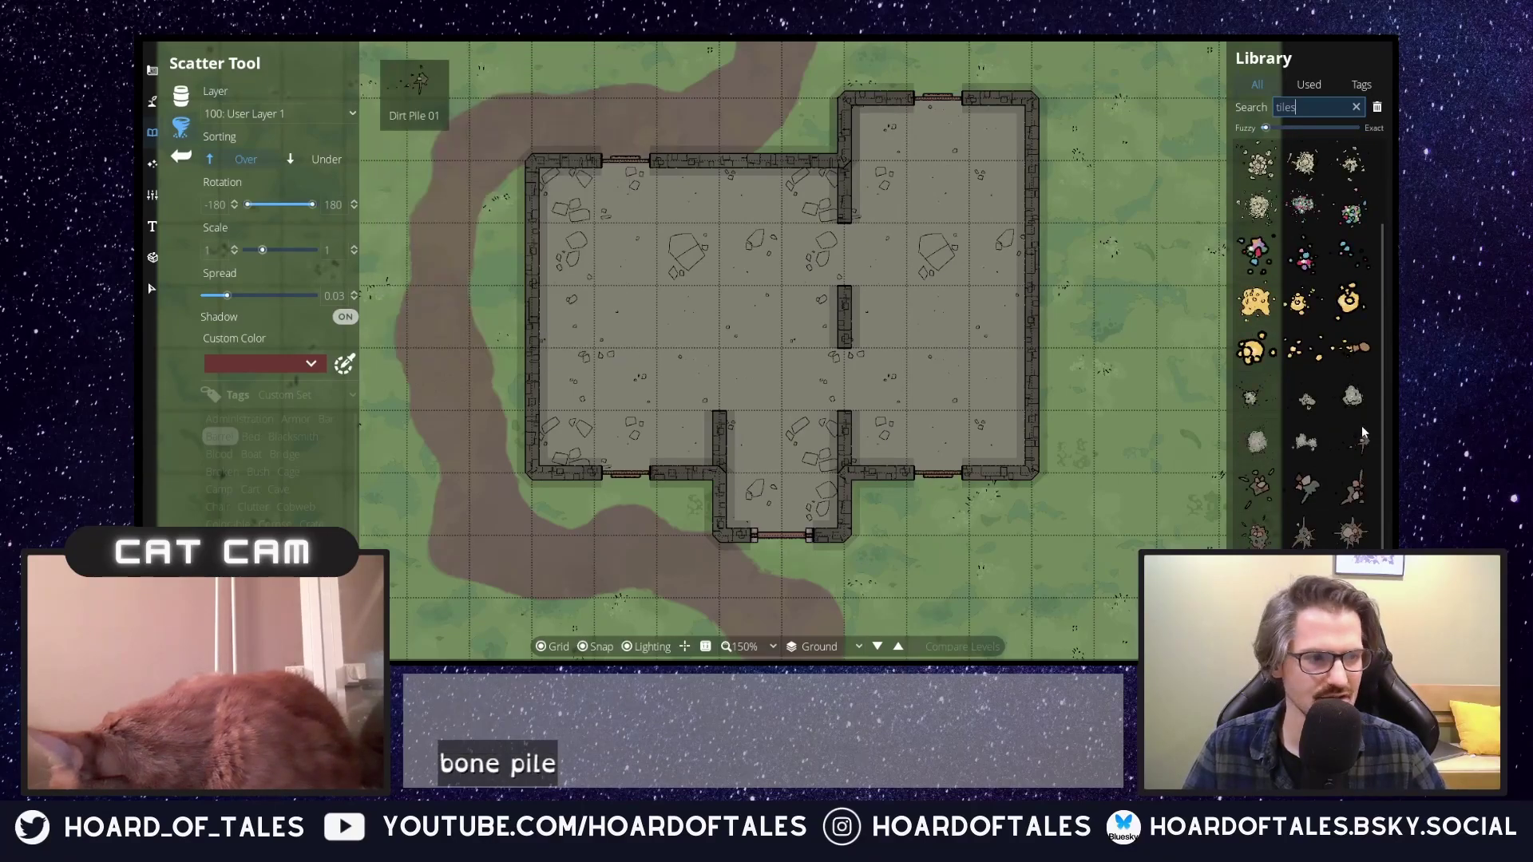
pyautogui.moveTo(1363, 432)
pyautogui.scroll(2, 1273, 168)
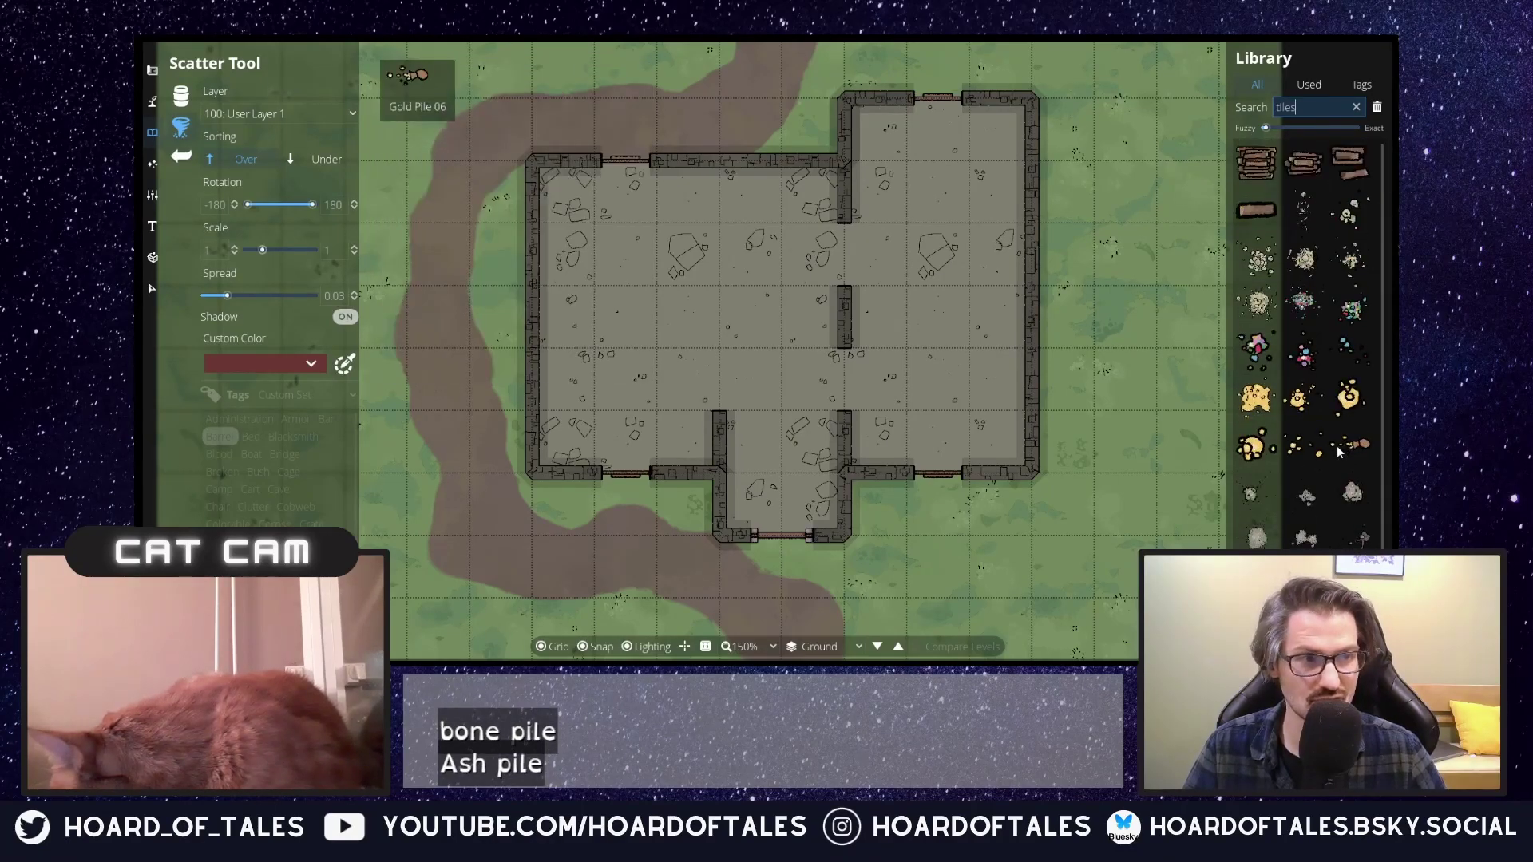
pyautogui.click(1273, 167)
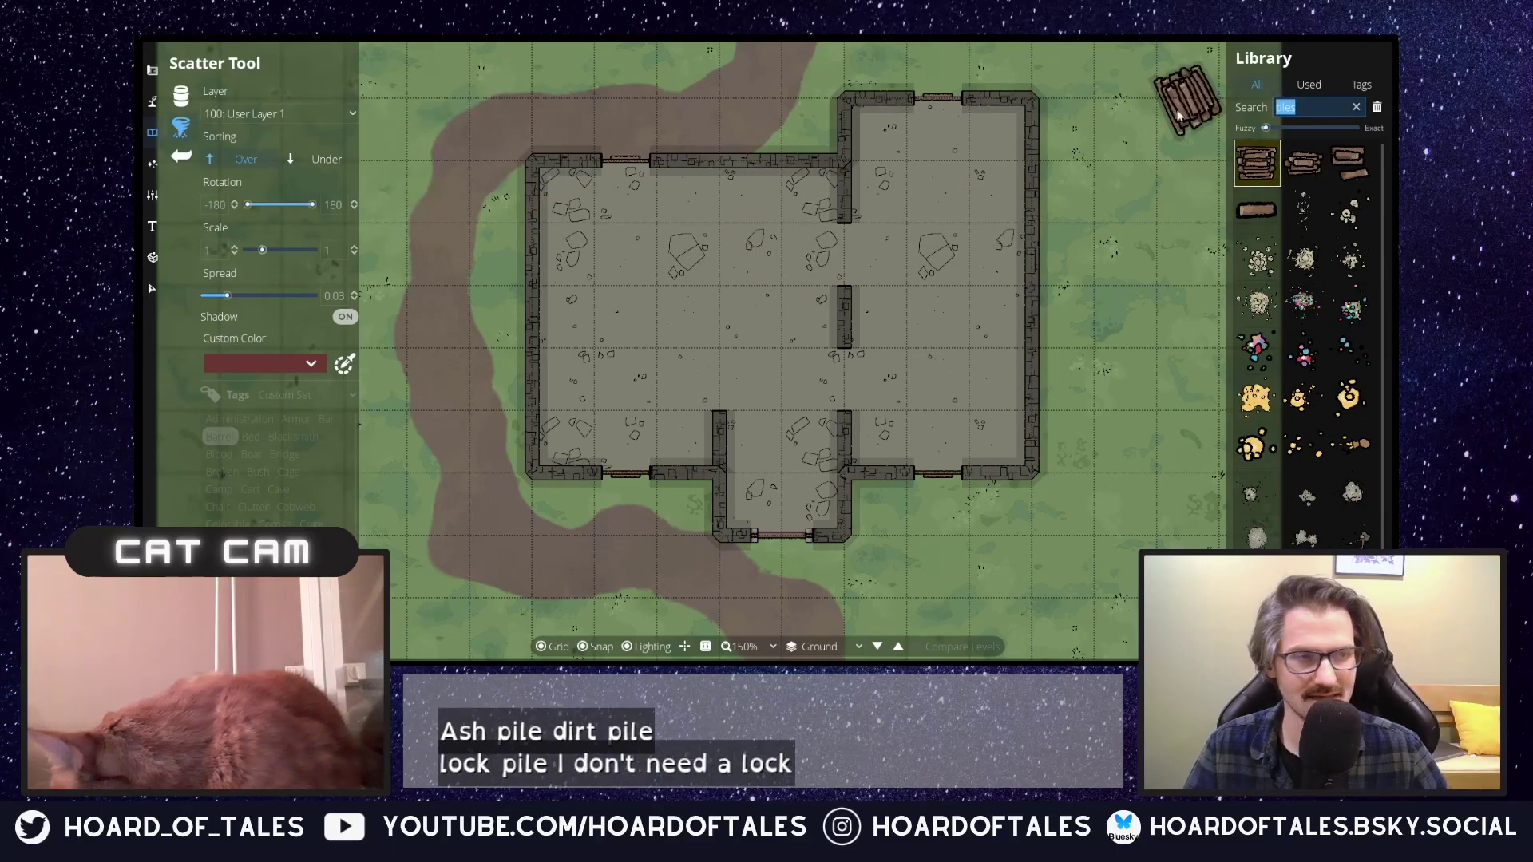
# Search the library for "rock" and "rubble", and choose the large rubble cluster in the middle of the third row for scattering.
pyautogui.press('BackSpace')
pyautogui.press('BackSpace')
pyautogui.press('BackSpace')
pyautogui.press('BackSpace')
pyautogui.press('BackSpace')
pyautogui.write('rock')
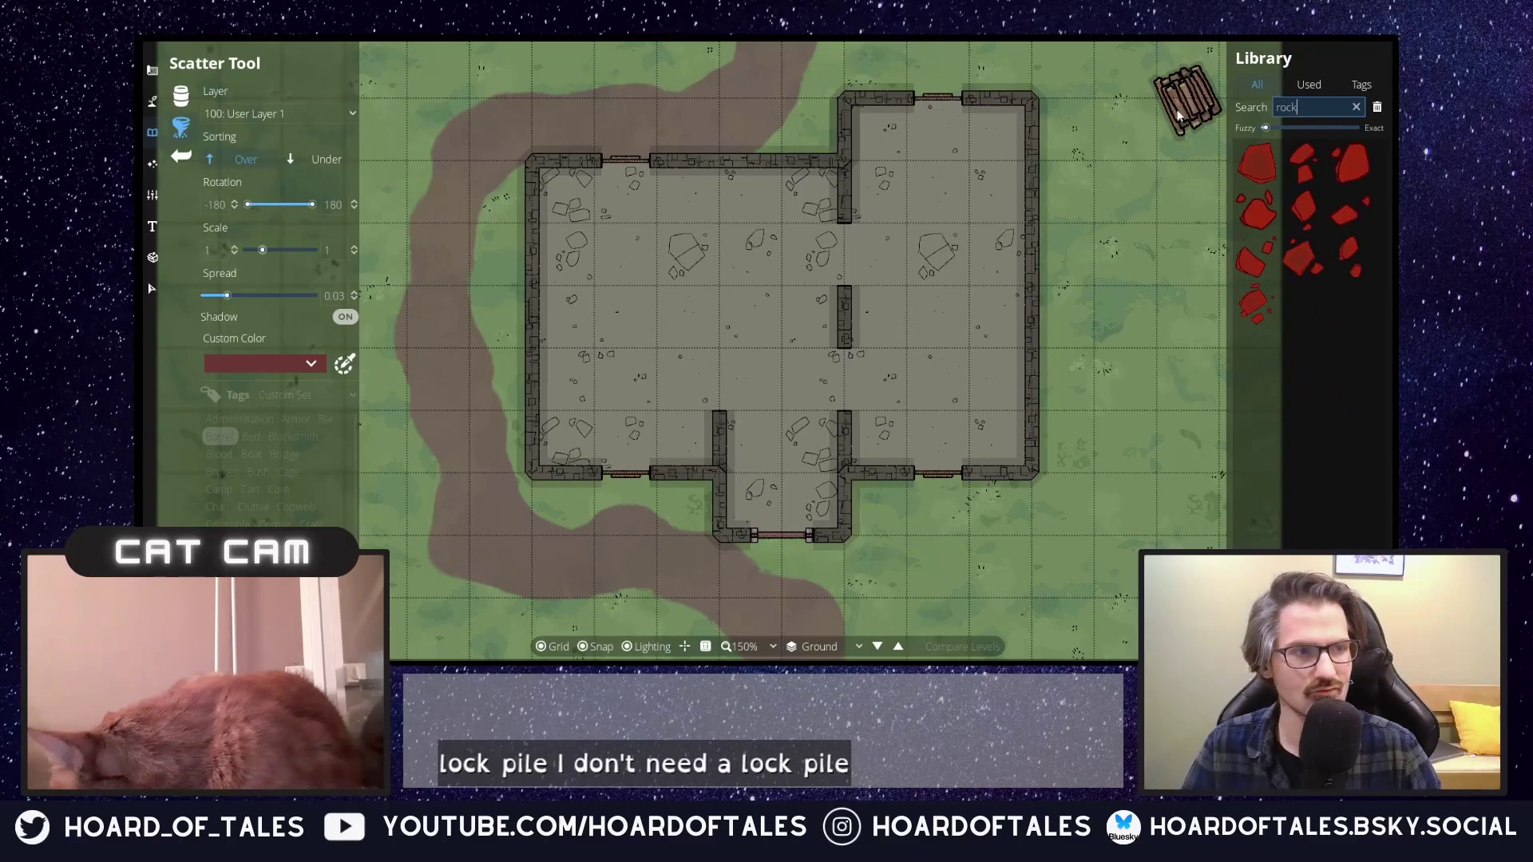
pyautogui.press('BackSpace')
pyautogui.press('BackSpace')
pyautogui.press('BackSpace')
pyautogui.write('ubble')
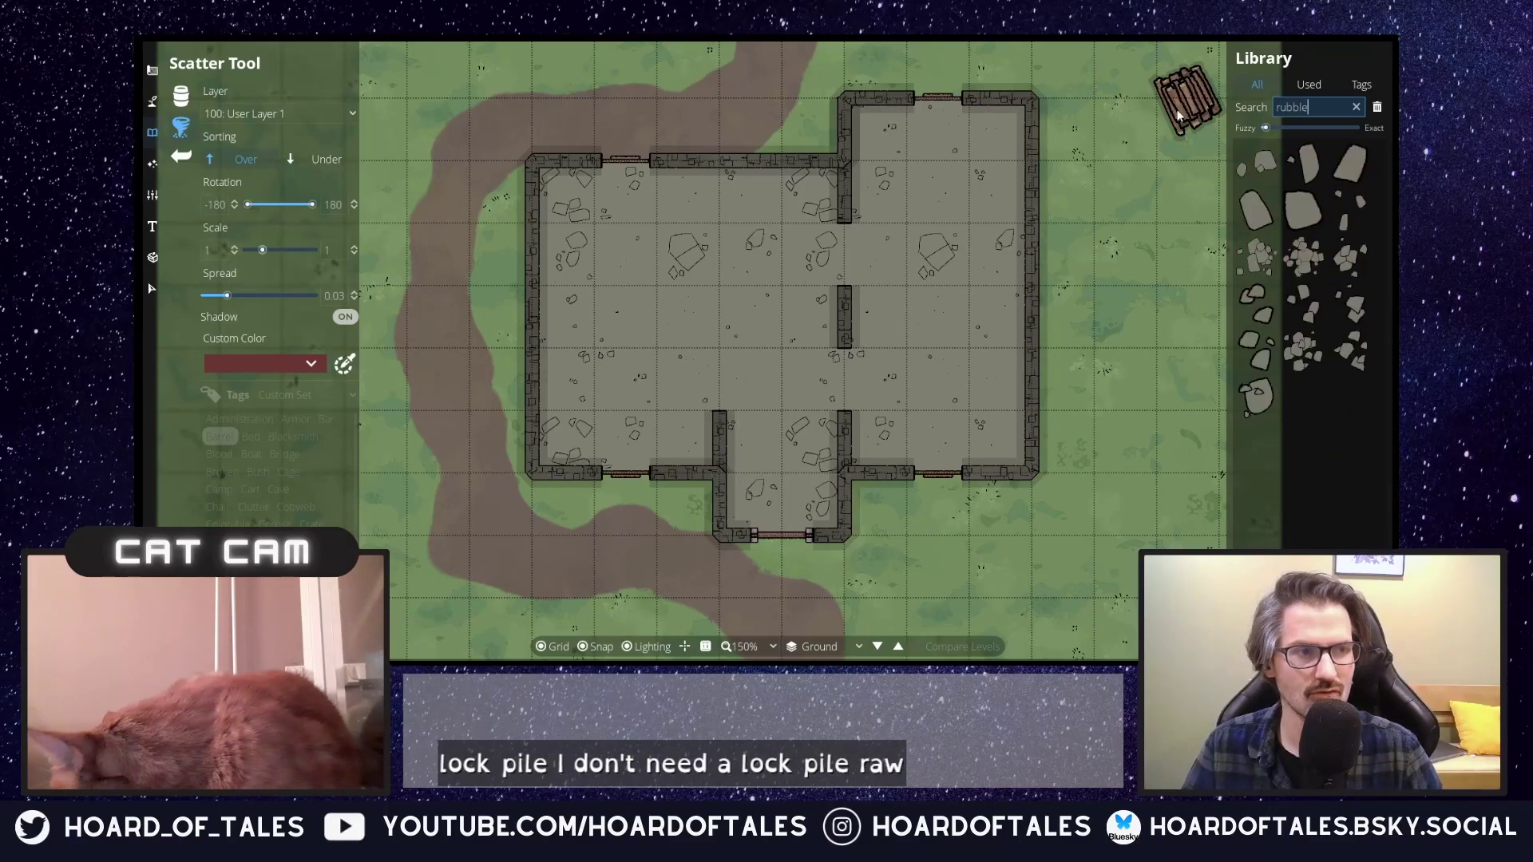
pyautogui.click(1308, 255)
# Try scattering rubble clusters through the west room at a spread of 0.03, and undo them all.
pyautogui.moveTo(699, 259)
pyautogui.mouseDown()
pyautogui.moveTo(780, 240)
pyautogui.moveTo(755, 274)
pyautogui.moveTo(637, 299)
pyautogui.moveTo(715, 260)
pyautogui.mouseUp()
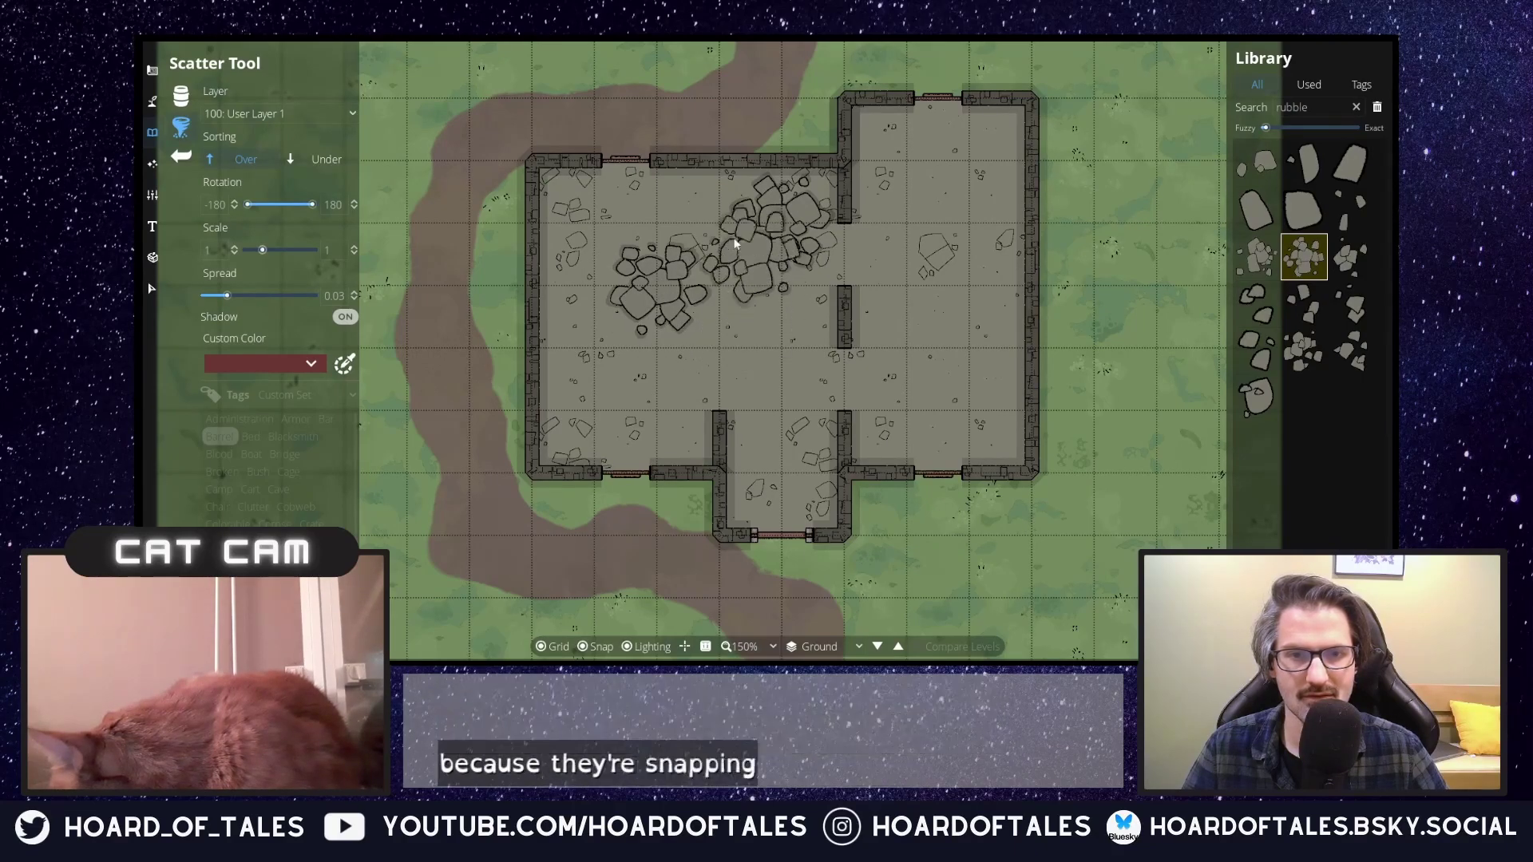
pyautogui.click(773, 361)
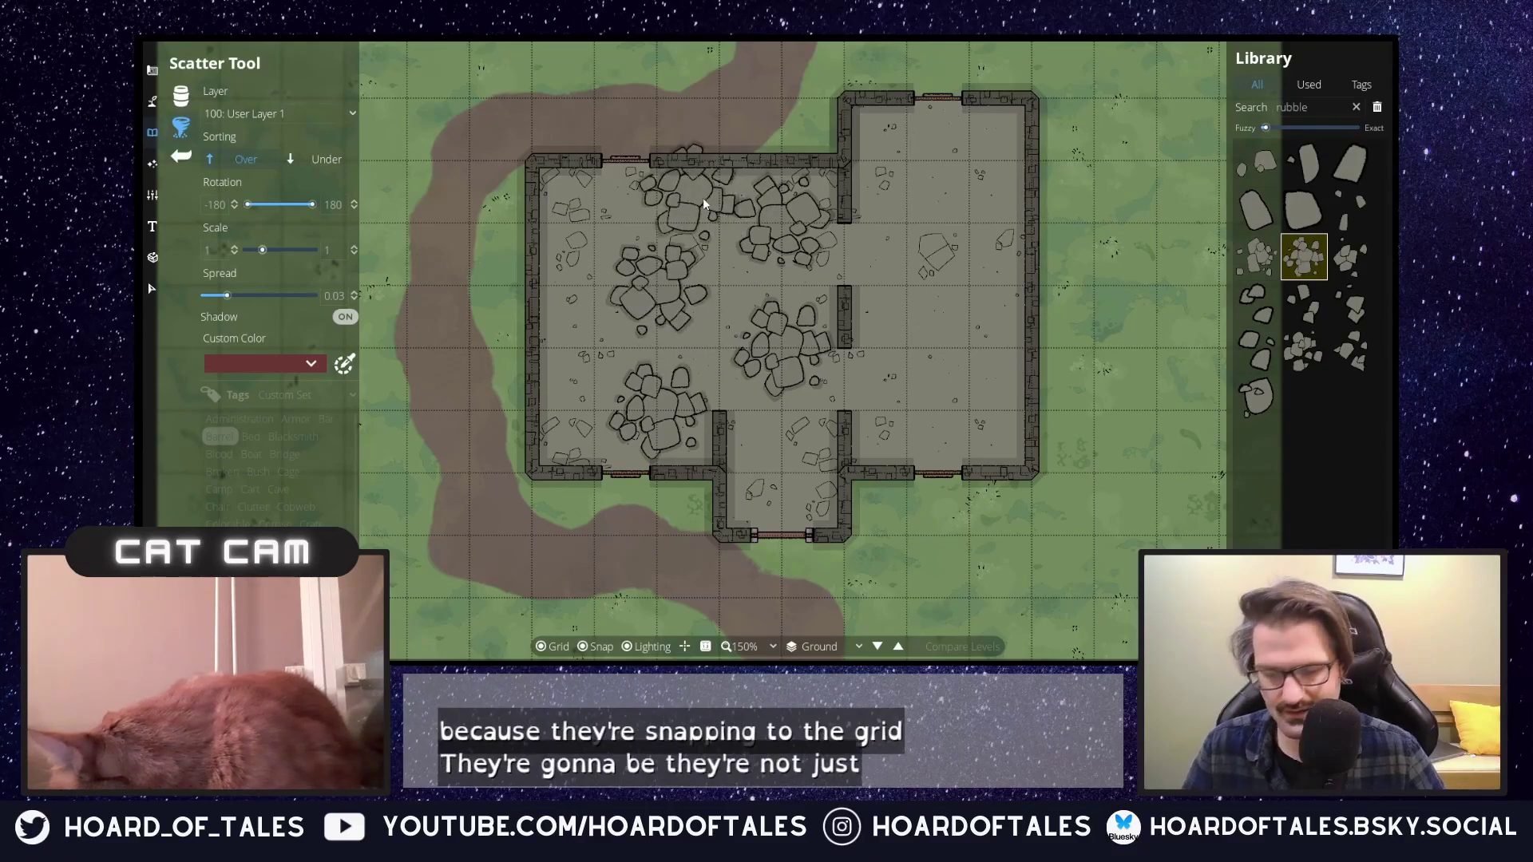
pyautogui.hotkey('ctrl', 'z')
pyautogui.hotkey('ctrl', 'z')
pyautogui.hotkey('ctrl', 'z')
pyautogui.hotkey('ctrl', 'z')
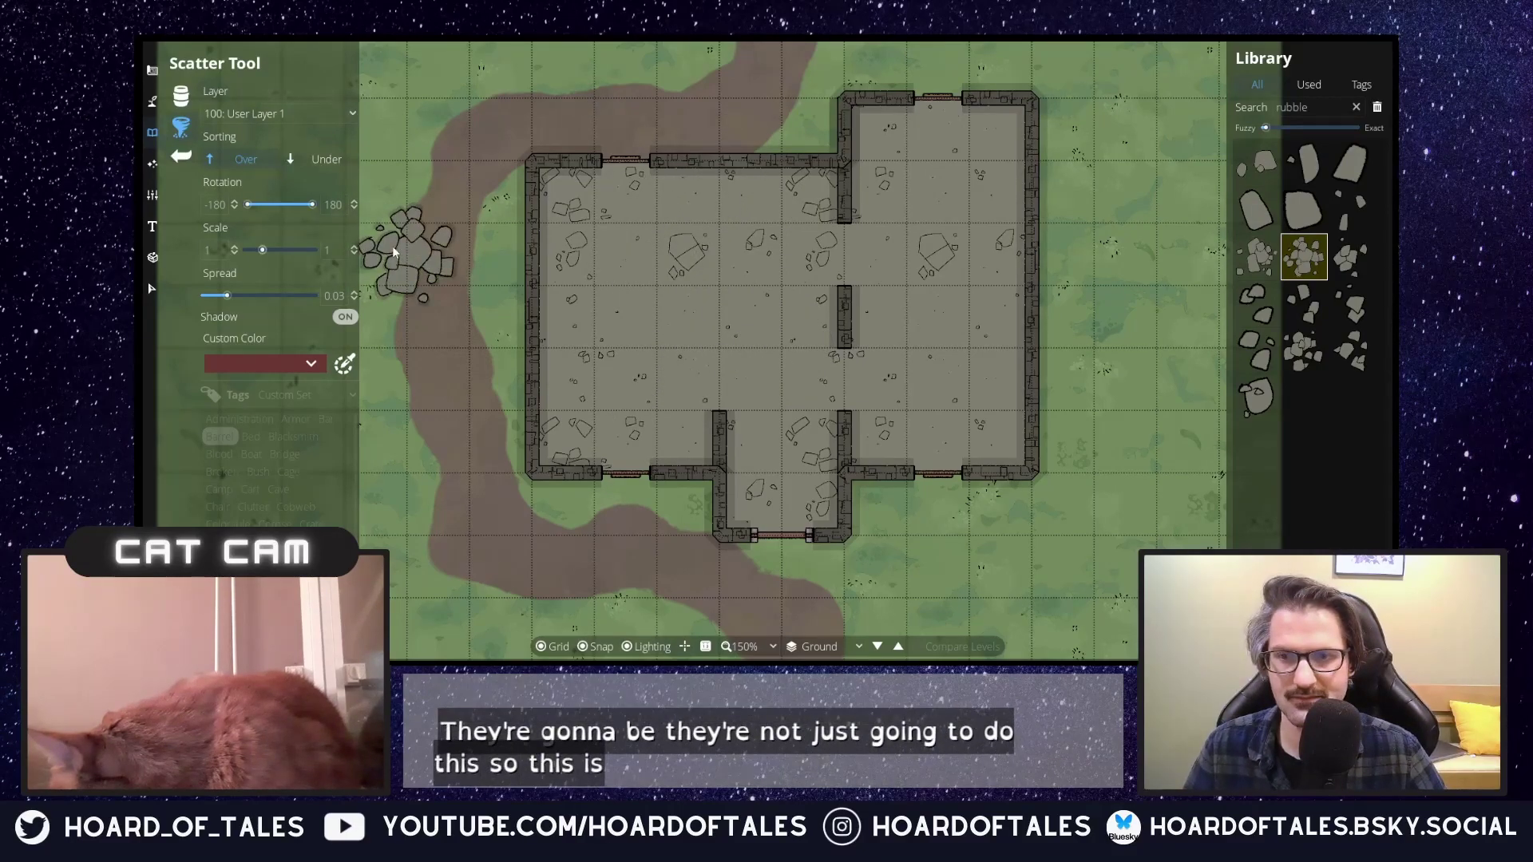
# Set the scatter spread to -1, test it with a rubble stroke in the west room, and undo that stroke.
pyautogui.click(335, 296)
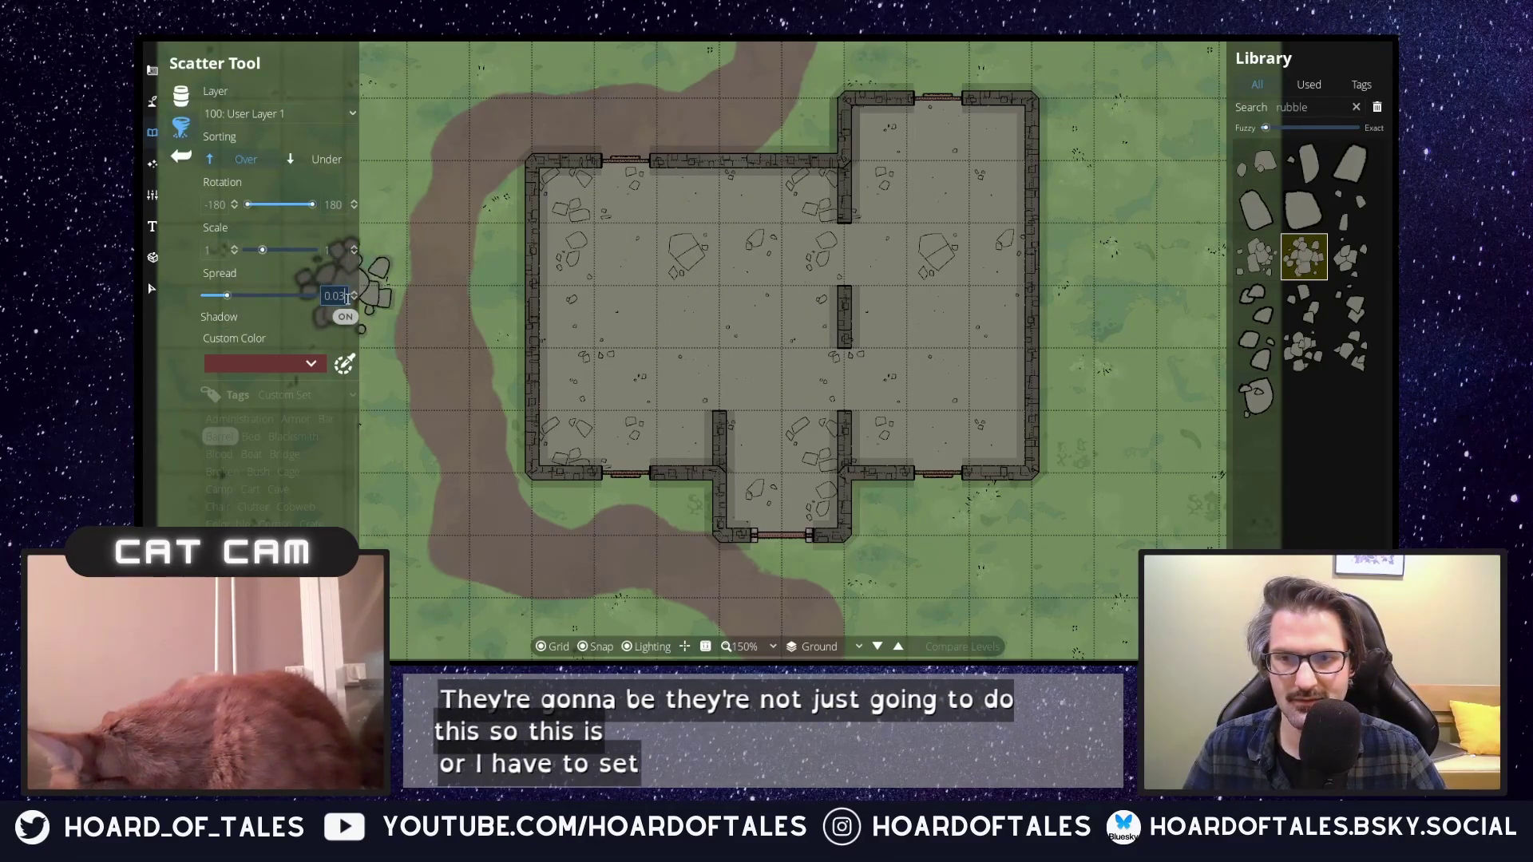
pyautogui.press('BackSpace')
pyautogui.press('BackSpace')
pyautogui.press('BackSpace')
pyautogui.press('BackSpace')
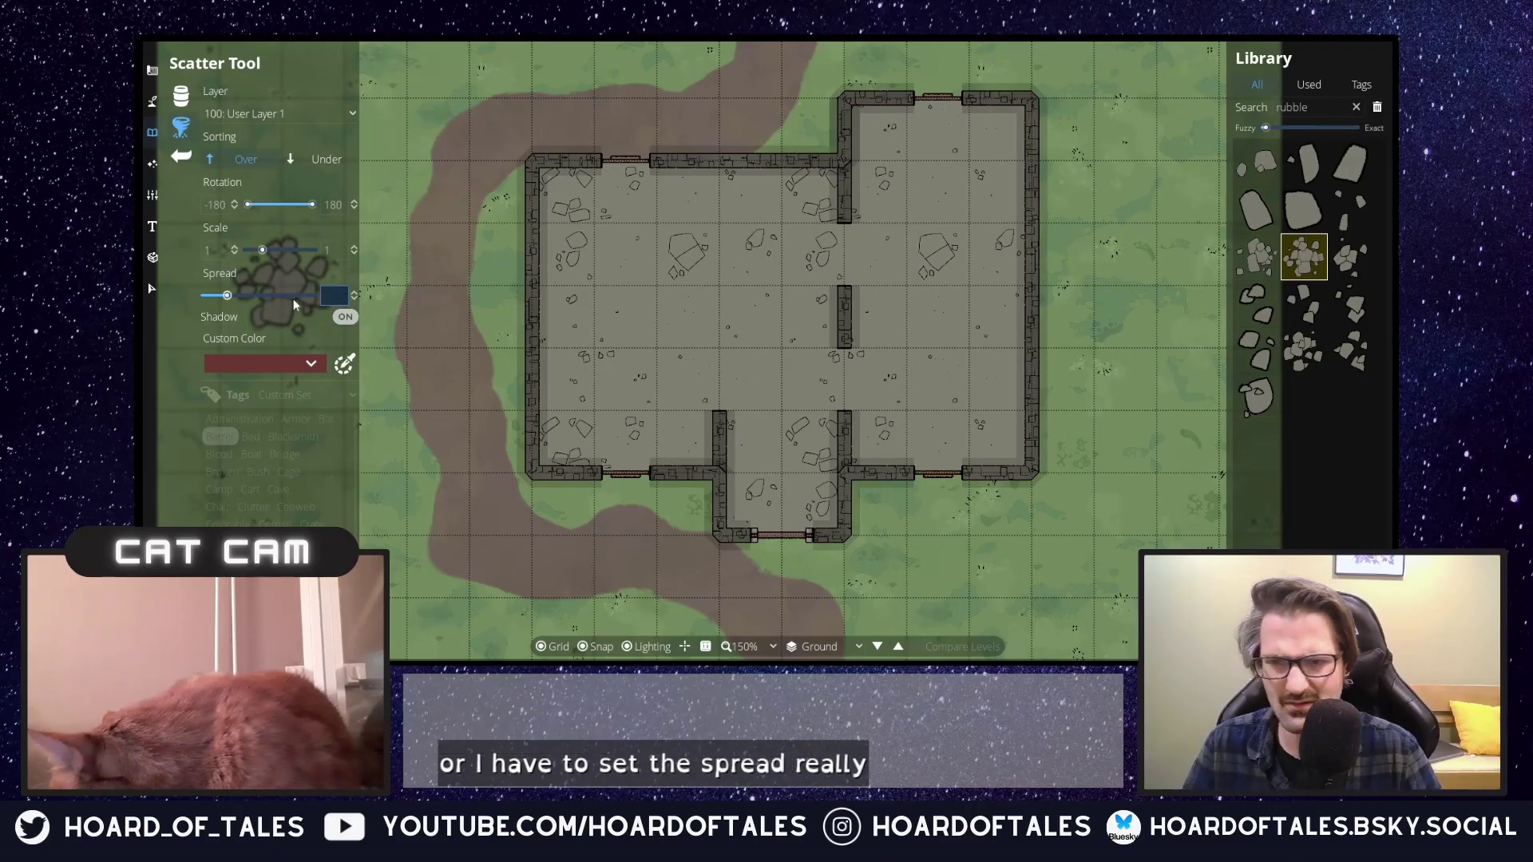
pyautogui.moveTo(232, 297); pyautogui.dragTo(198, 299)
pyautogui.moveTo(688, 257)
pyautogui.mouseDown()
pyautogui.moveTo(766, 356)
pyautogui.moveTo(814, 347)
pyautogui.moveTo(777, 297)
pyautogui.moveTo(731, 309)
pyautogui.moveTo(639, 267)
pyautogui.mouseUp()
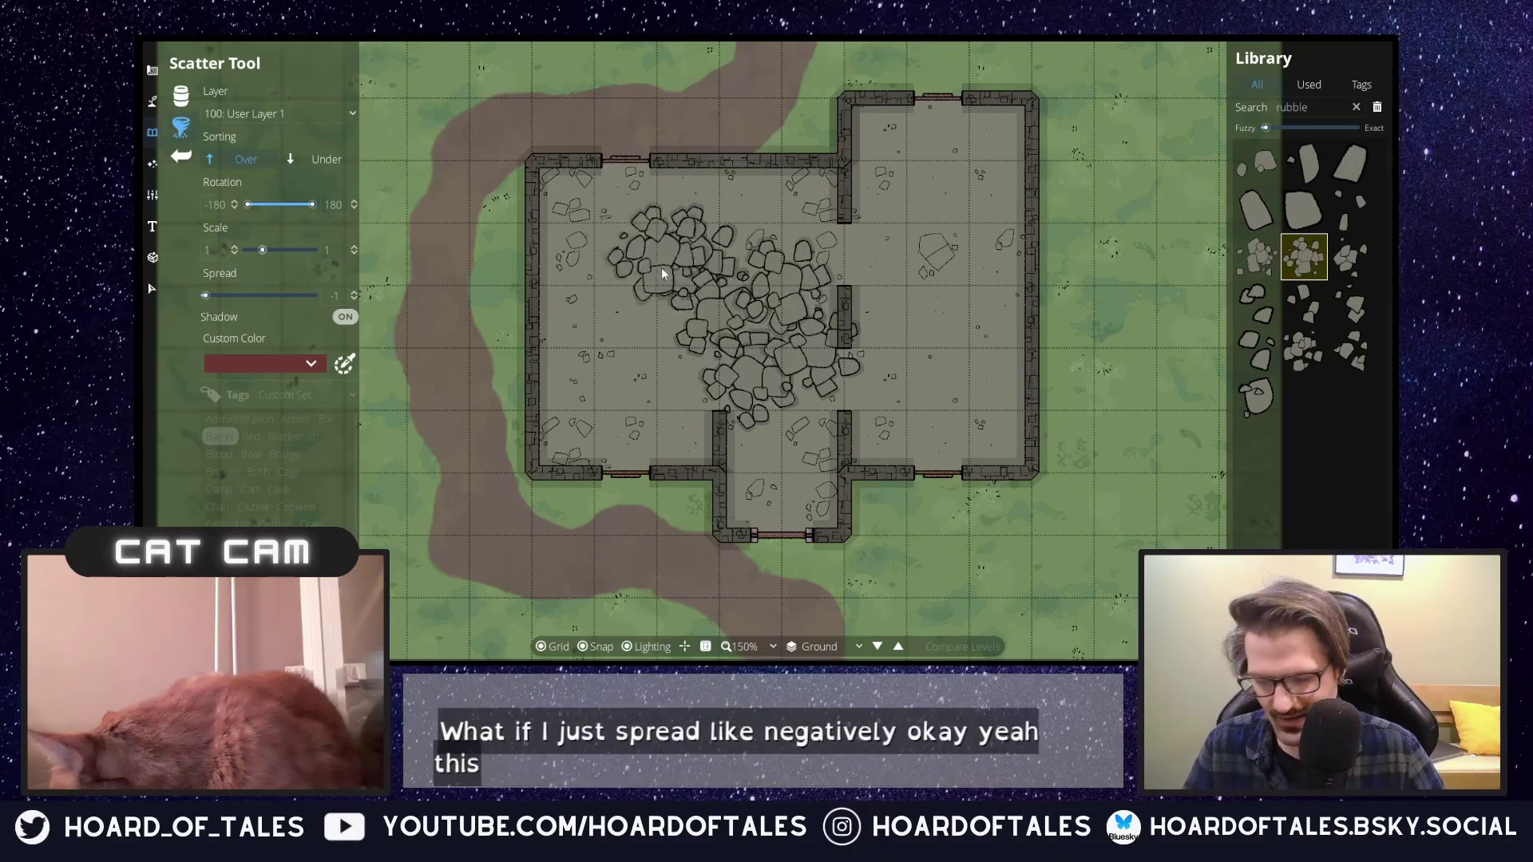
pyautogui.hotkey('ctrl', 'z')
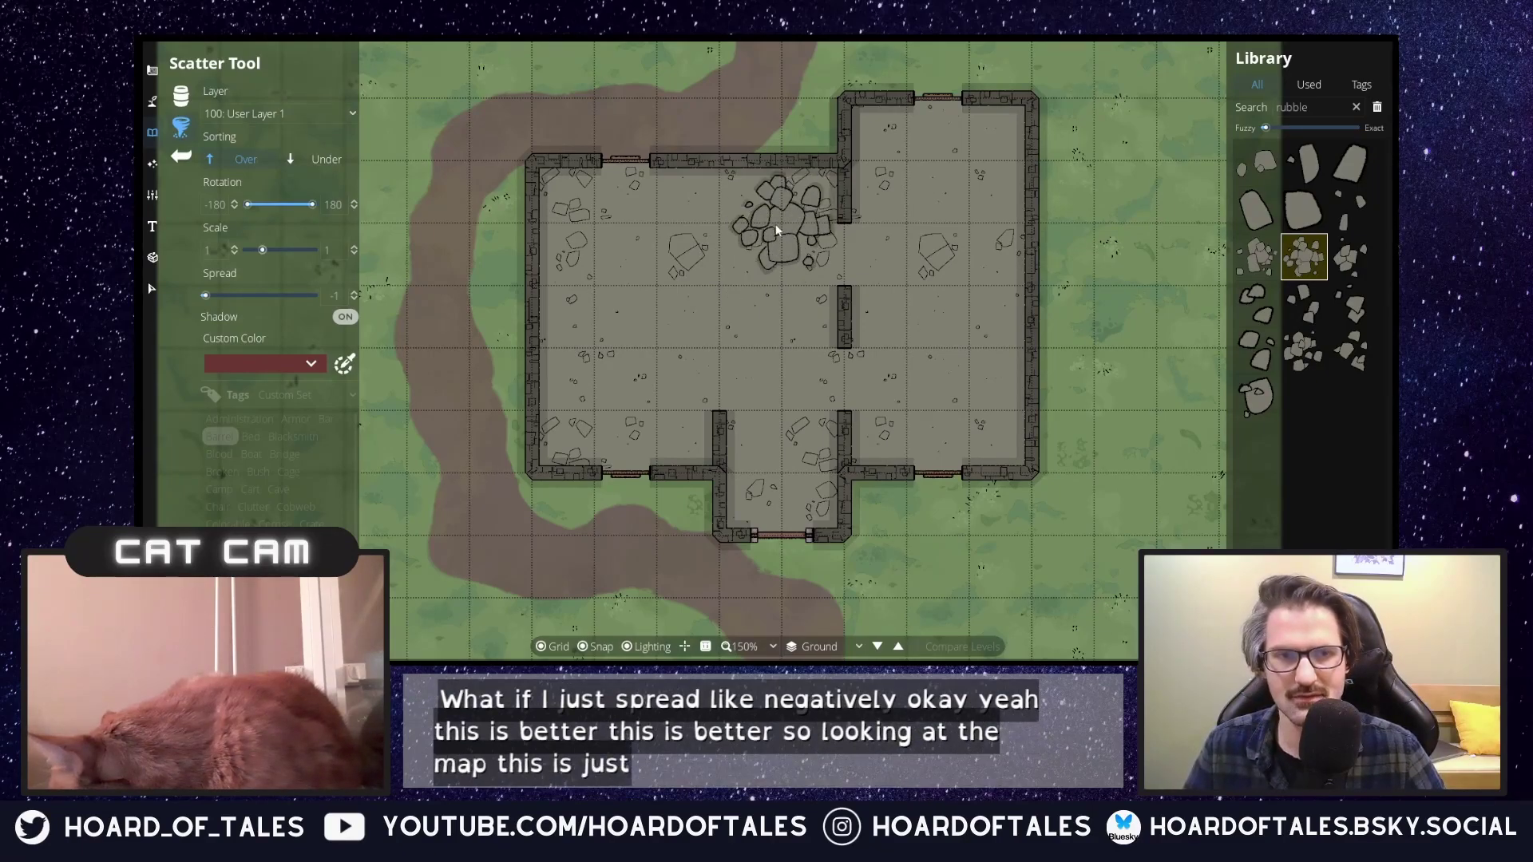
# Scatter large rubble clusters through the west room with a spread of -1, building a dense pile that covers most of the room.
pyautogui.moveTo(770, 223)
pyautogui.mouseDown()
pyautogui.moveTo(671, 266)
pyautogui.moveTo(637, 325)
pyautogui.moveTo(660, 338)
pyautogui.moveTo(764, 305)
pyautogui.mouseUp()
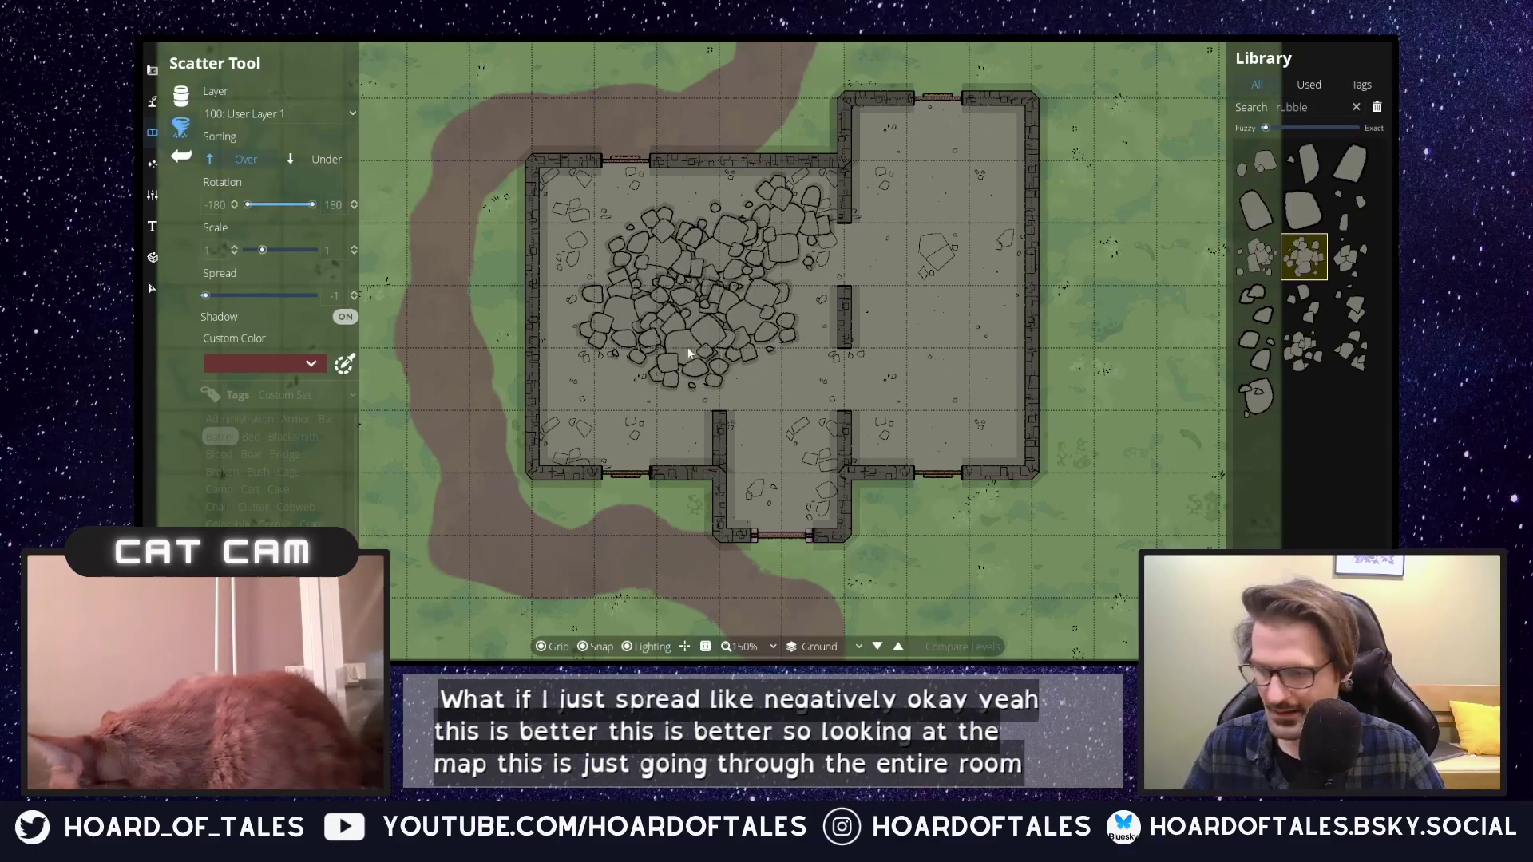
pyautogui.moveTo(677, 345)
pyautogui.mouseDown()
pyautogui.moveTo(649, 348)
pyautogui.moveTo(639, 370)
pyautogui.moveTo(682, 370)
pyautogui.moveTo(738, 319)
pyautogui.mouseUp()
pyautogui.hotkey('ctrl', 'z')
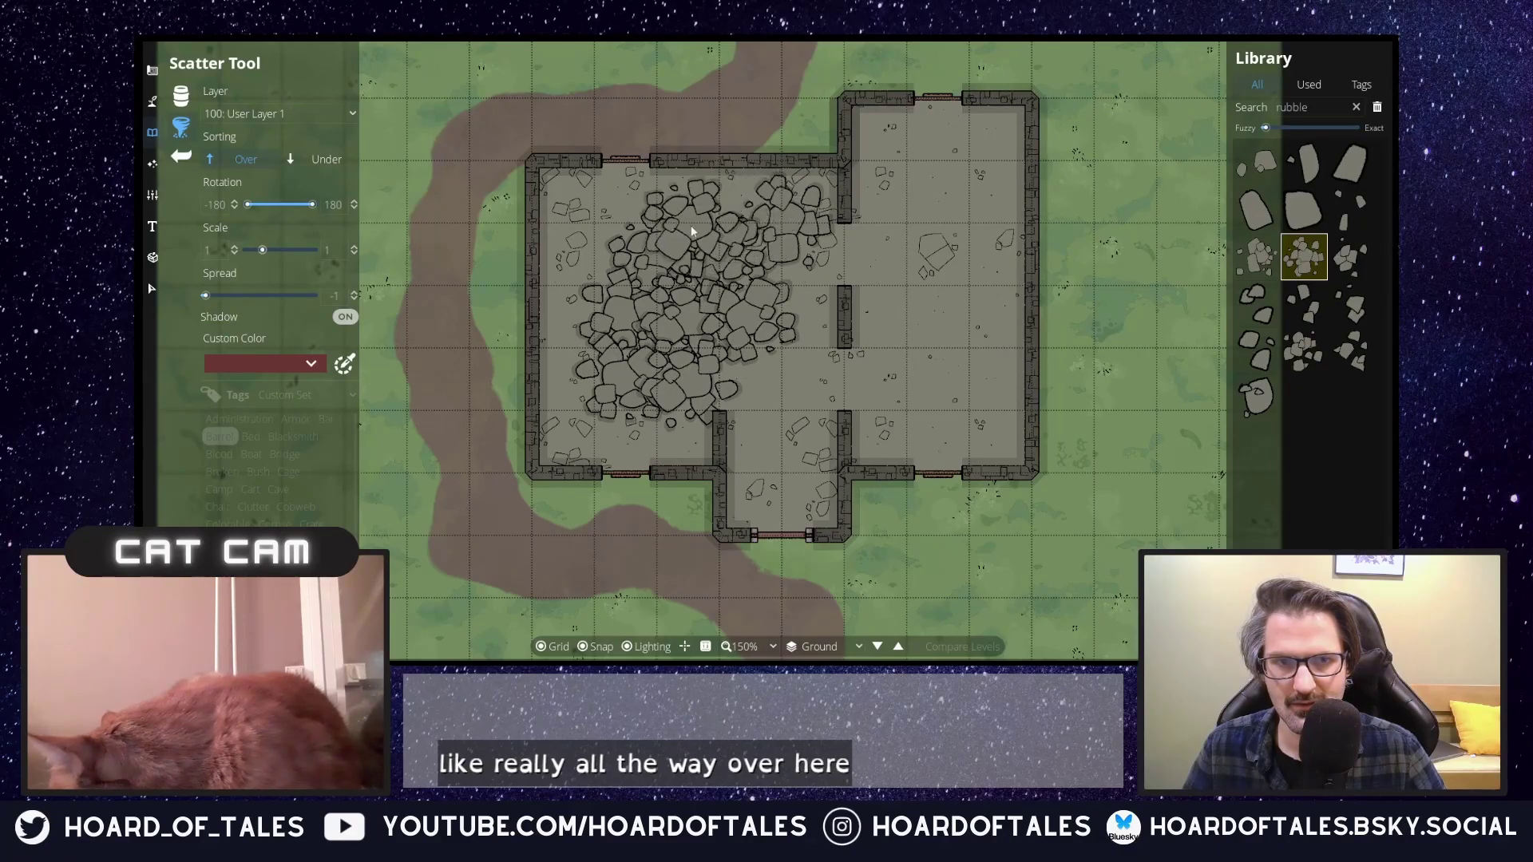
pyautogui.moveTo(626, 254)
pyautogui.mouseDown()
pyautogui.moveTo(592, 254)
pyautogui.moveTo(628, 293)
pyautogui.moveTo(626, 320)
pyautogui.moveTo(777, 263)
pyautogui.moveTo(788, 281)
pyautogui.moveTo(788, 266)
pyautogui.moveTo(661, 213)
pyautogui.moveTo(652, 240)
pyautogui.moveTo(722, 215)
pyautogui.mouseUp()
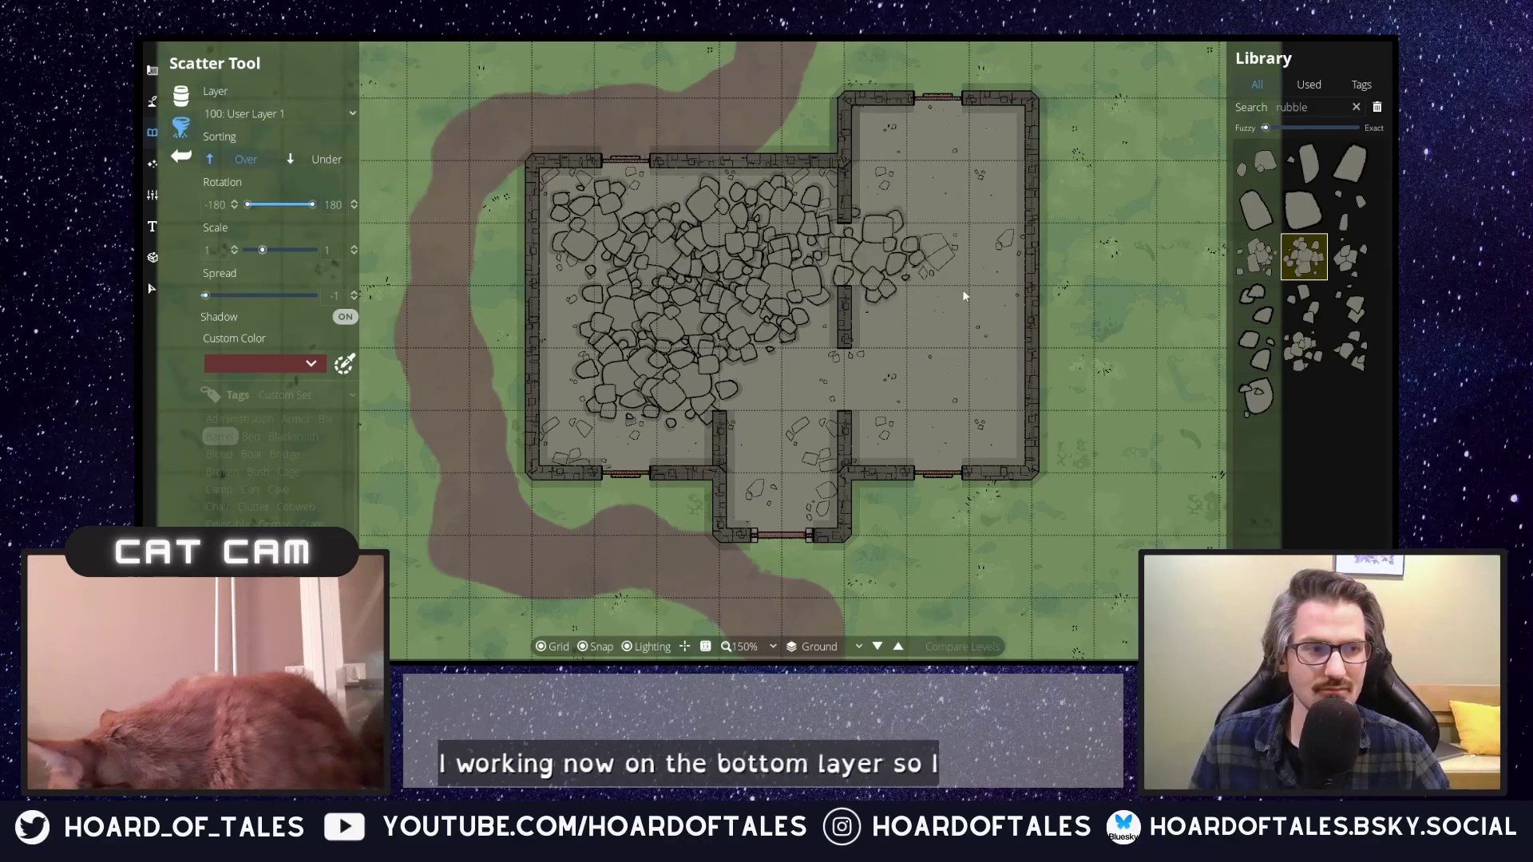
# Choose the large loose-stone rubble at the start of the library results and scatter it on top of the west room's pile.
pyautogui.click(1302, 300)
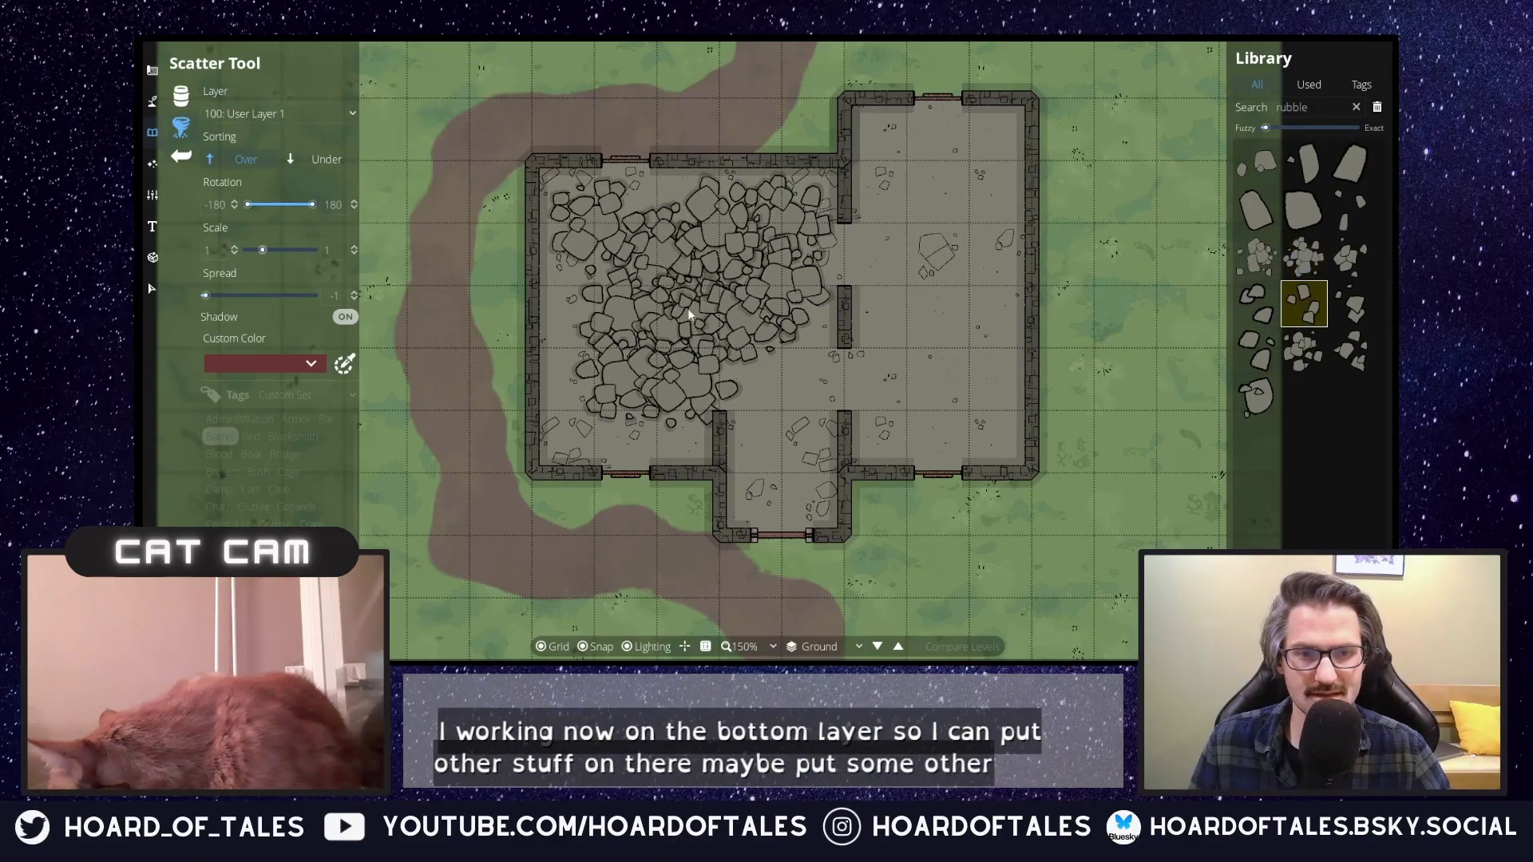
pyautogui.moveTo(1300, 281)
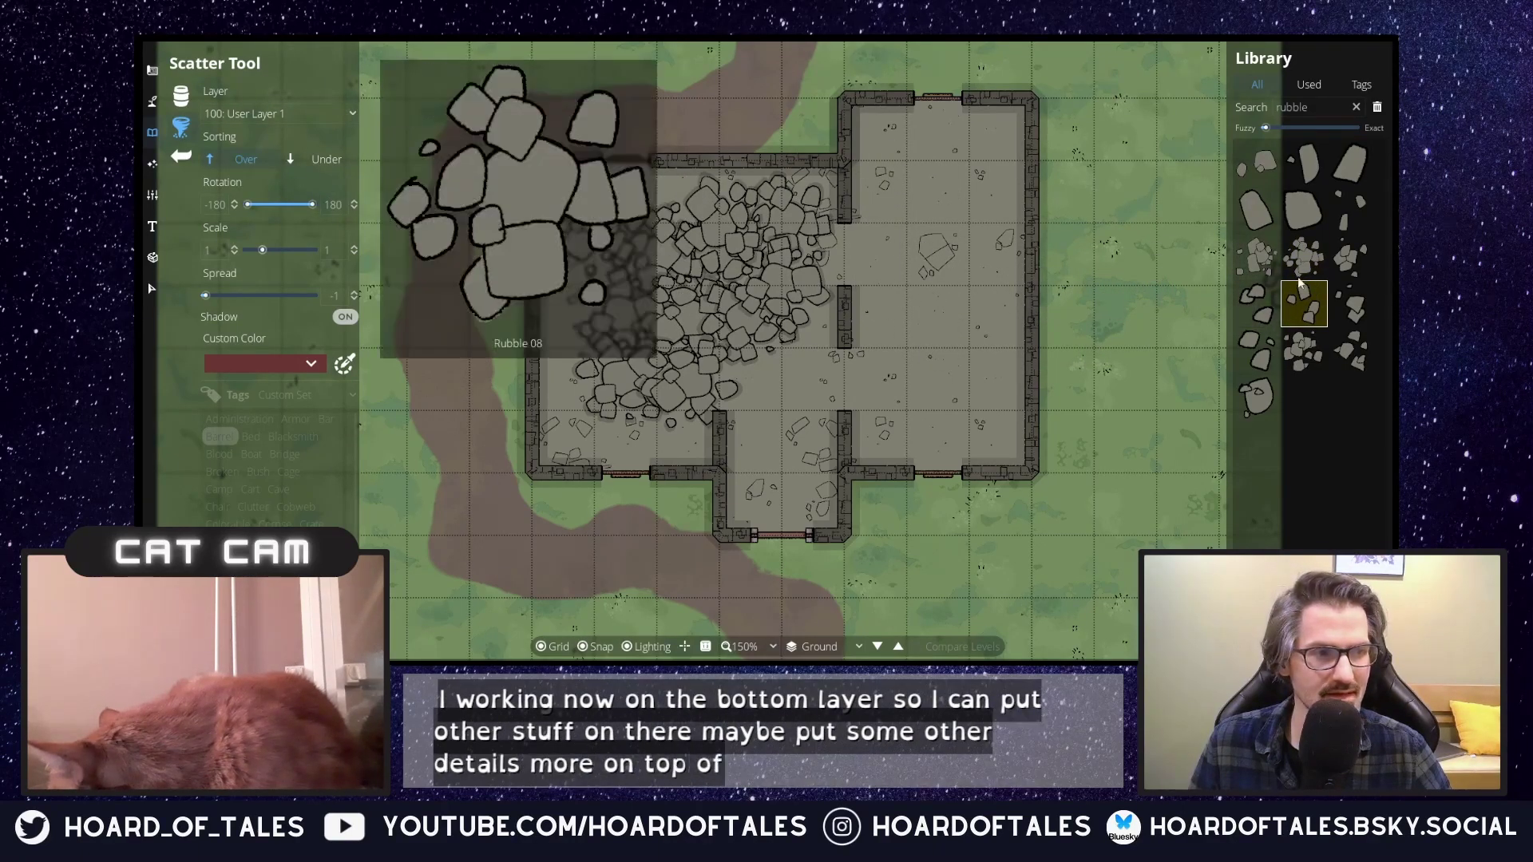
pyautogui.click(1271, 168)
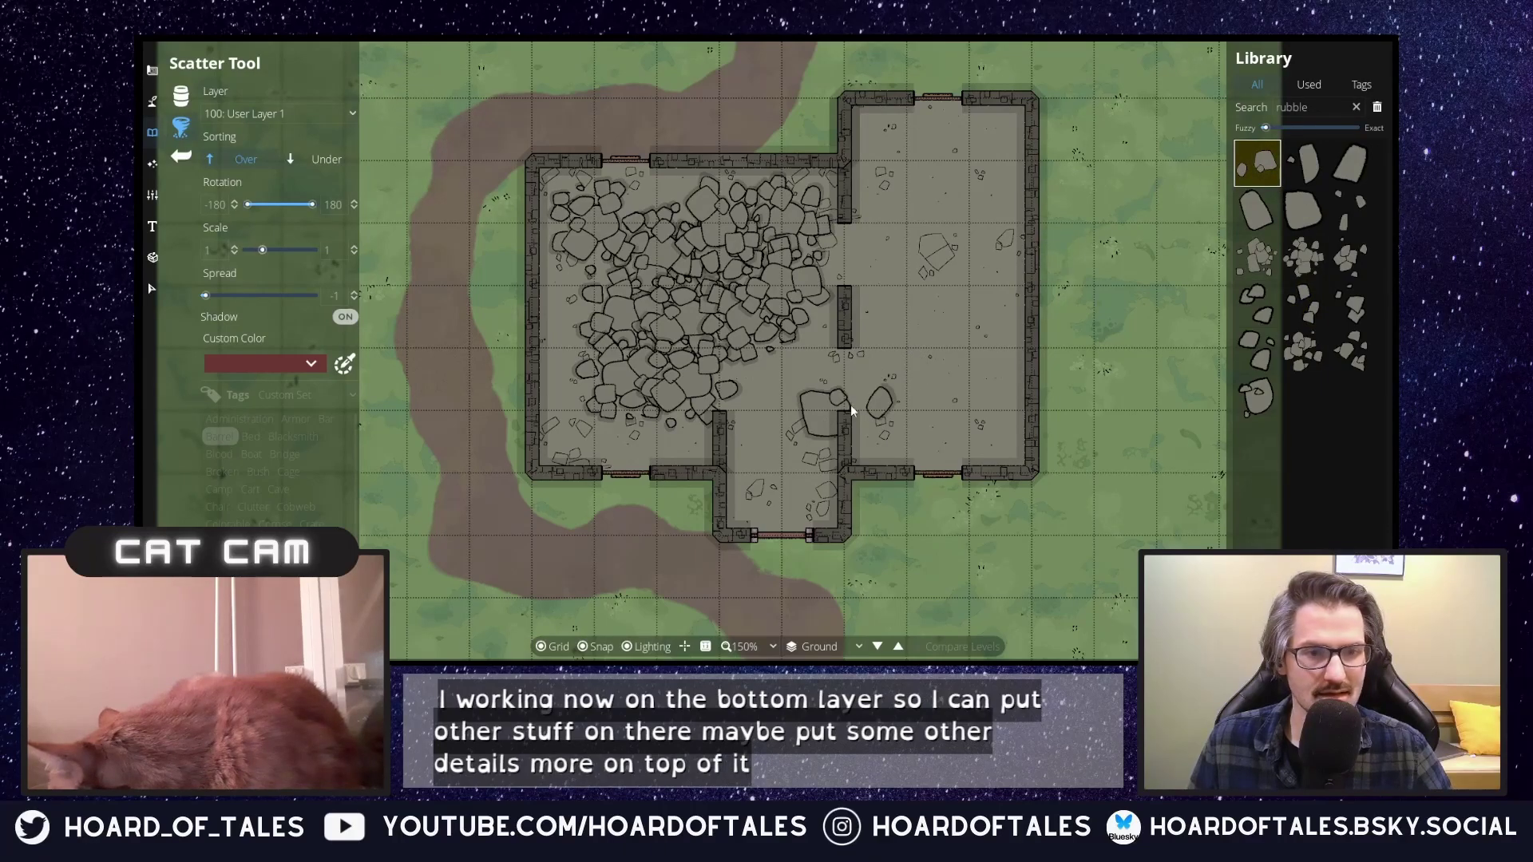
pyautogui.click(708, 284)
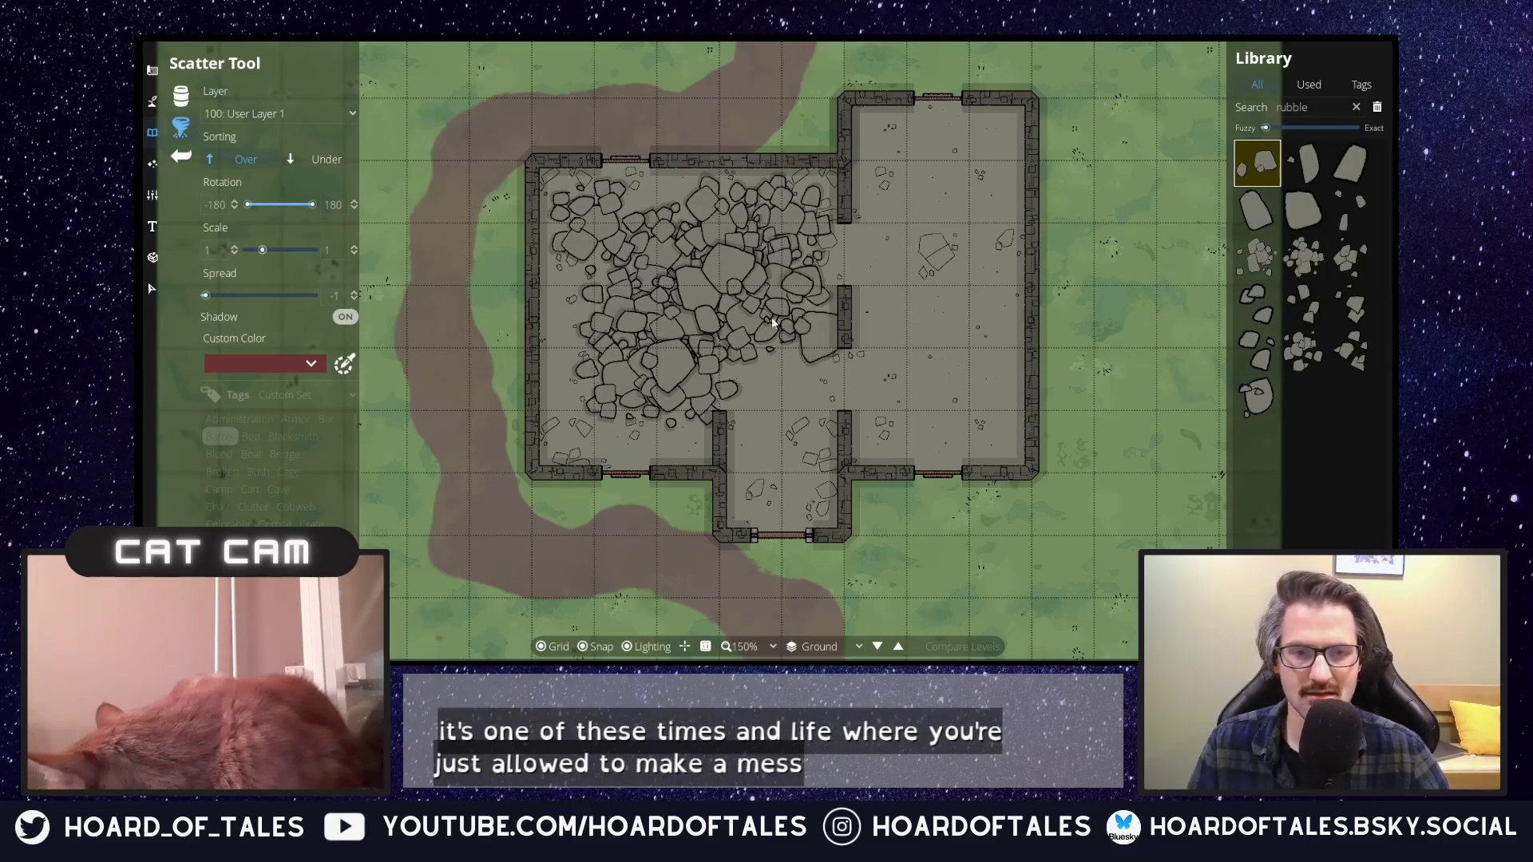
pyautogui.click(640, 313)
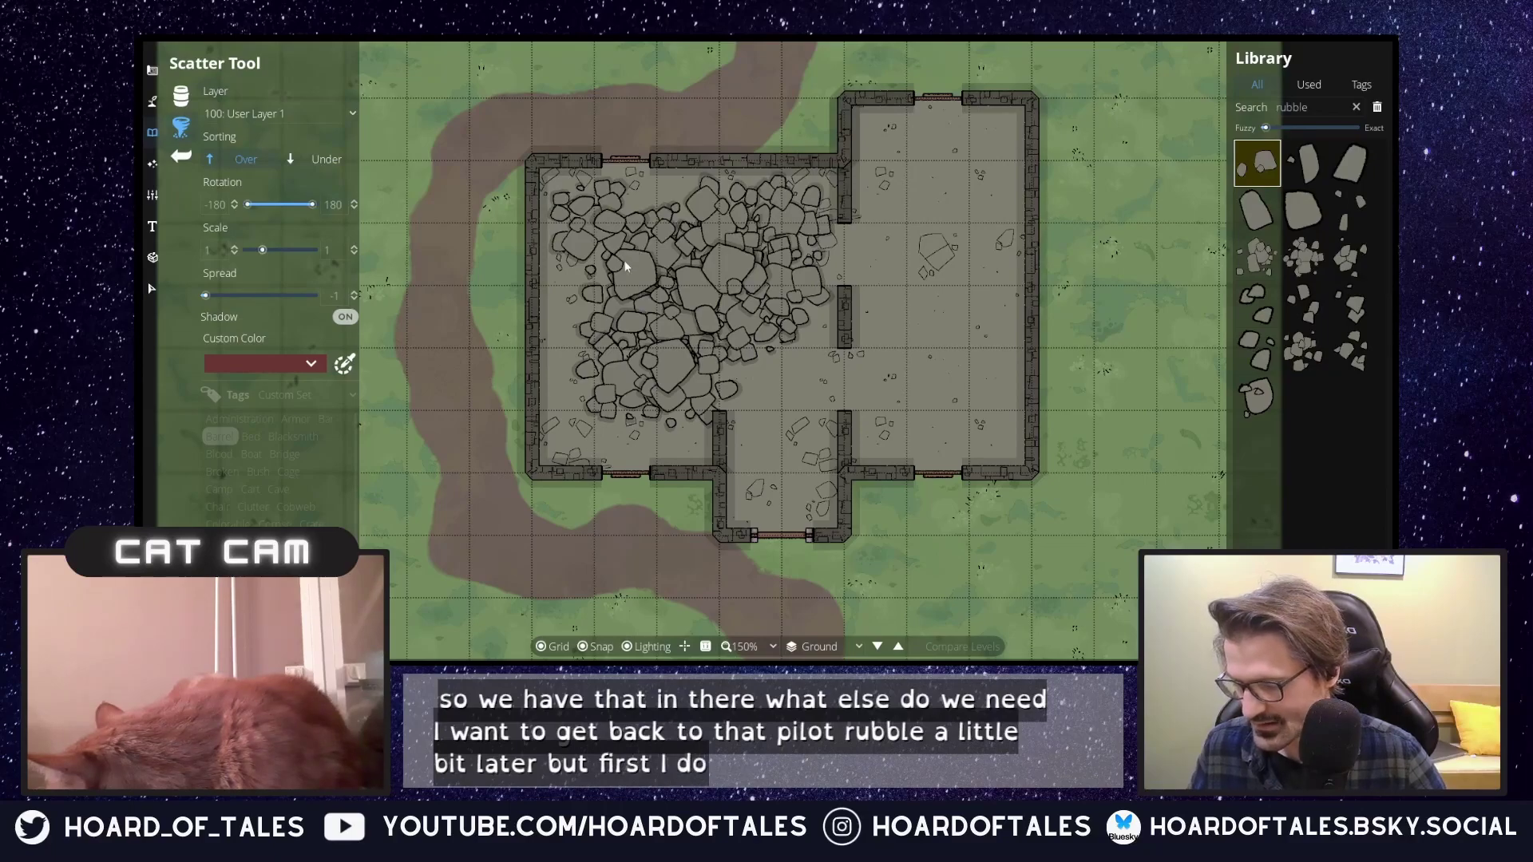
# Switch to the Object Tool, search the library for "crate" and choose the first plain wooden crate.
pyautogui.click(152, 132)
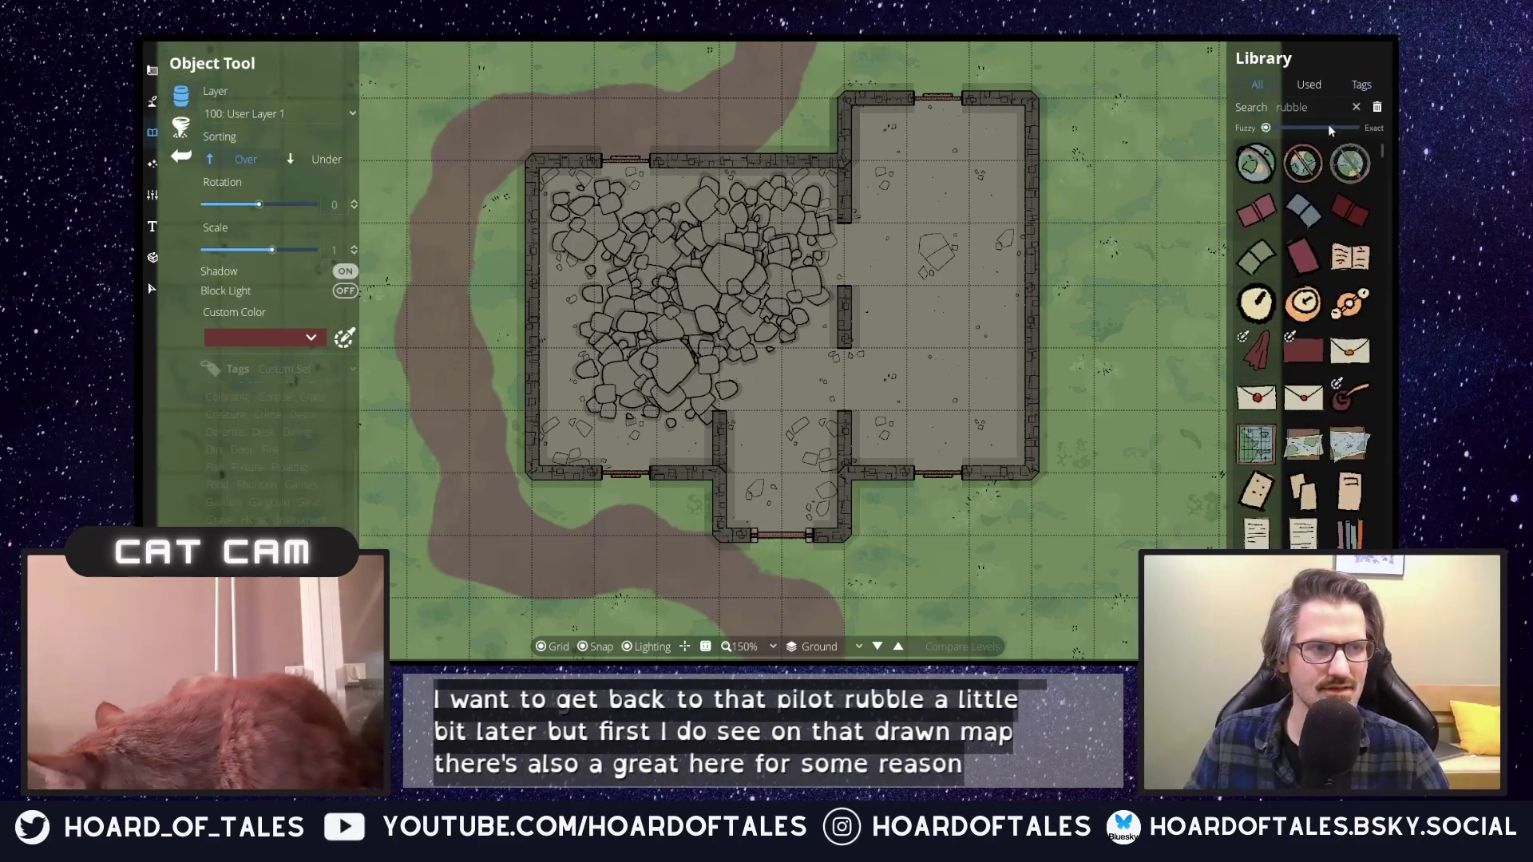
pyautogui.doubleClick(1309, 107)
pyautogui.write('cr')
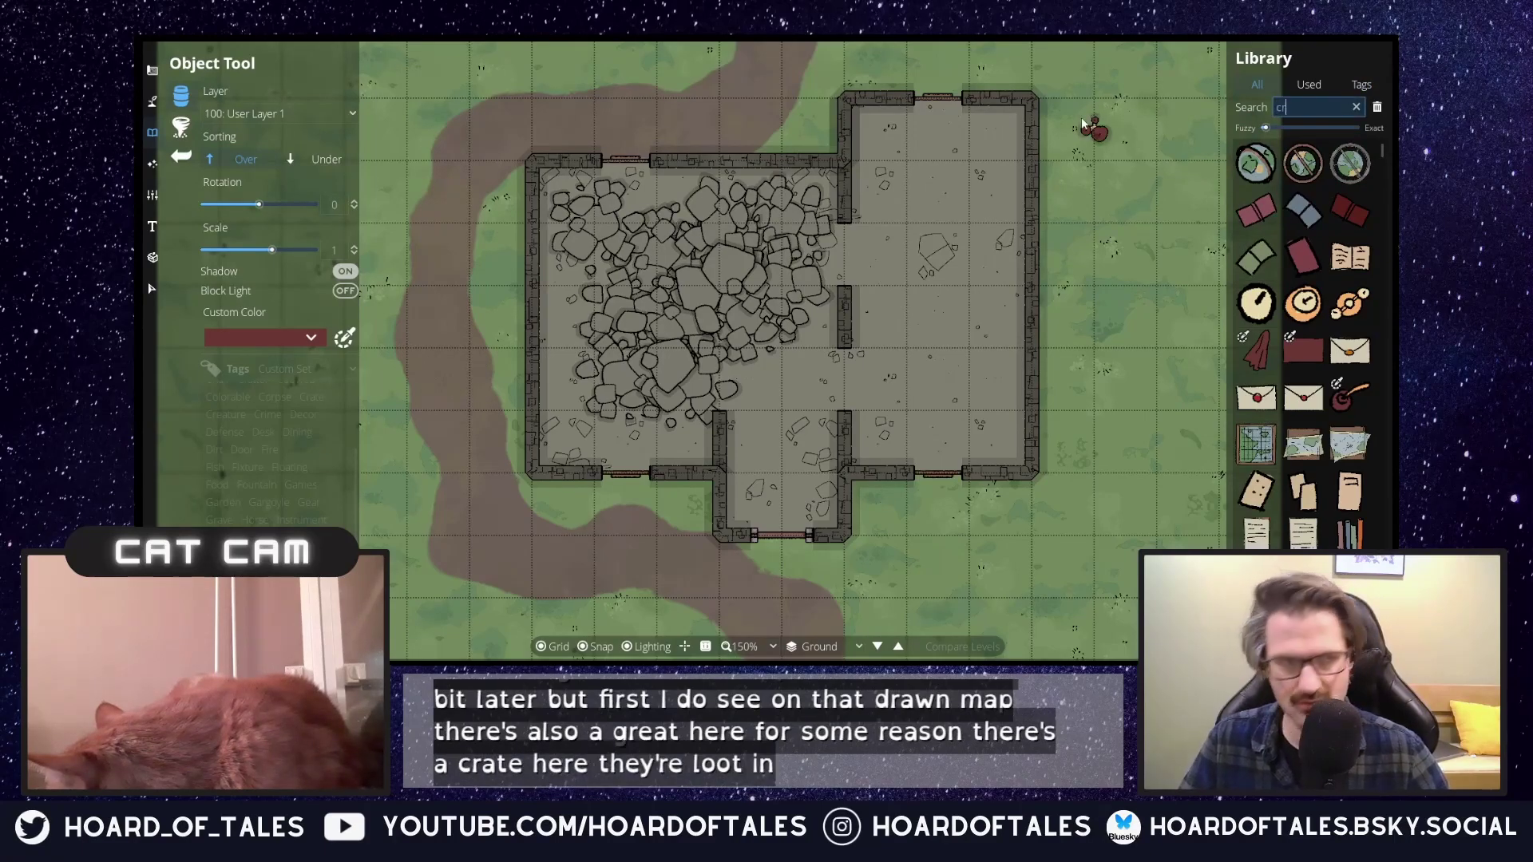
pyautogui.write('ate')
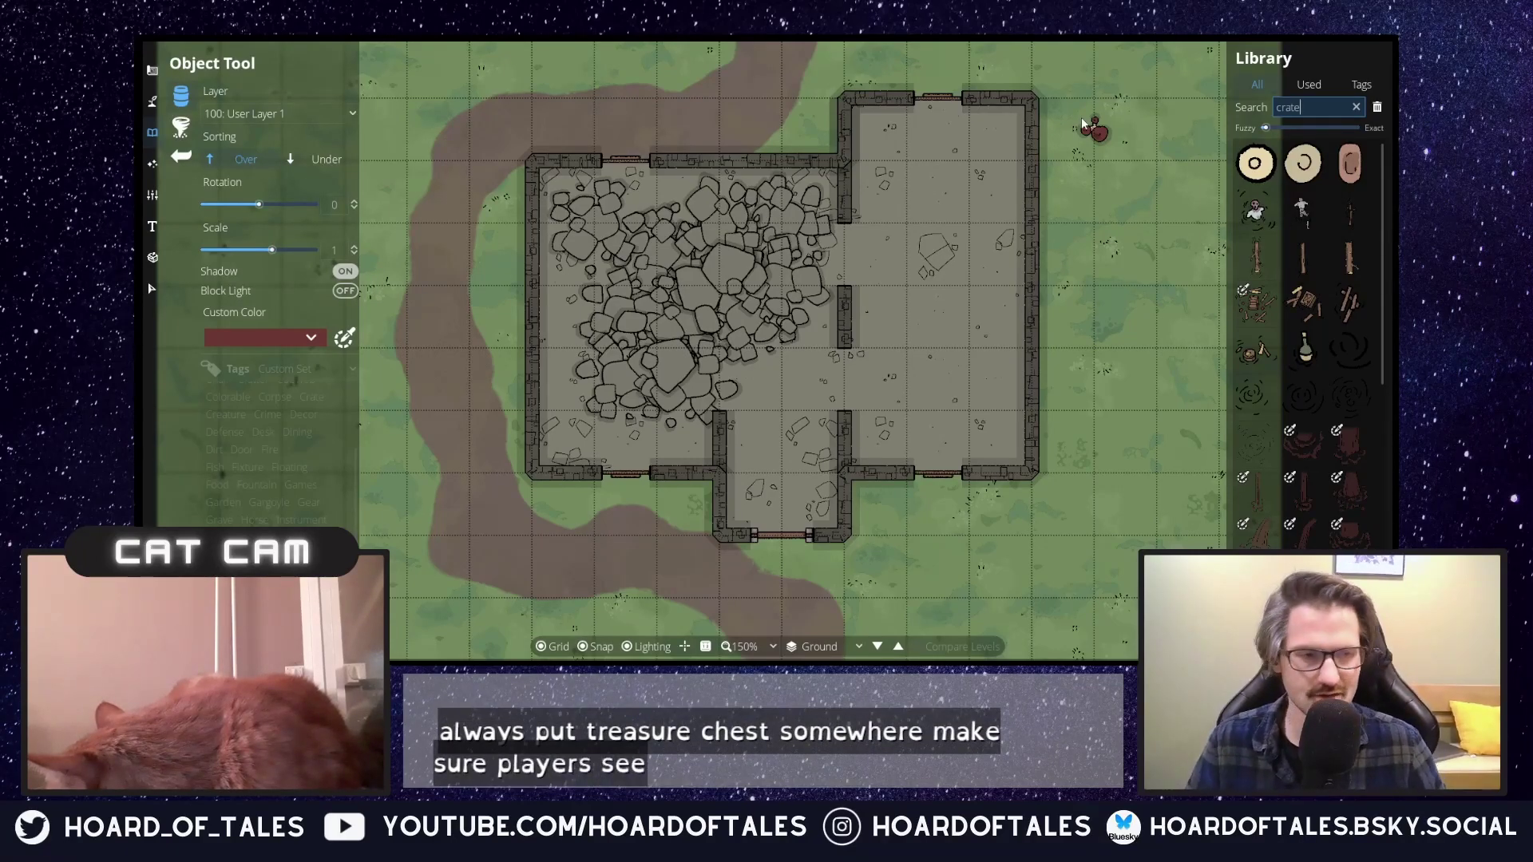
pyautogui.scroll(-10, 1298, 449)
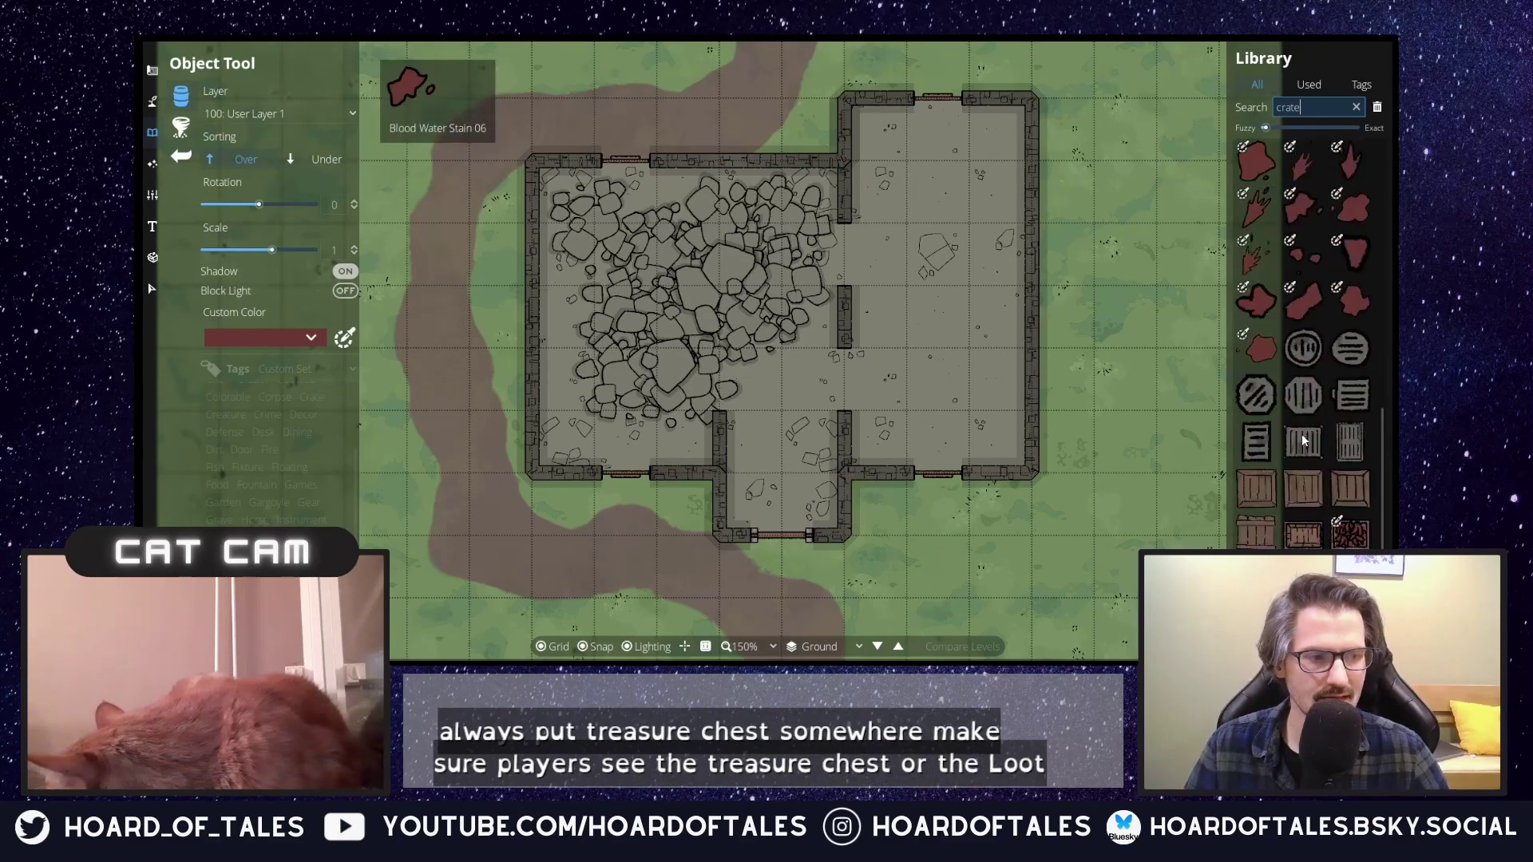
pyautogui.click(1251, 477)
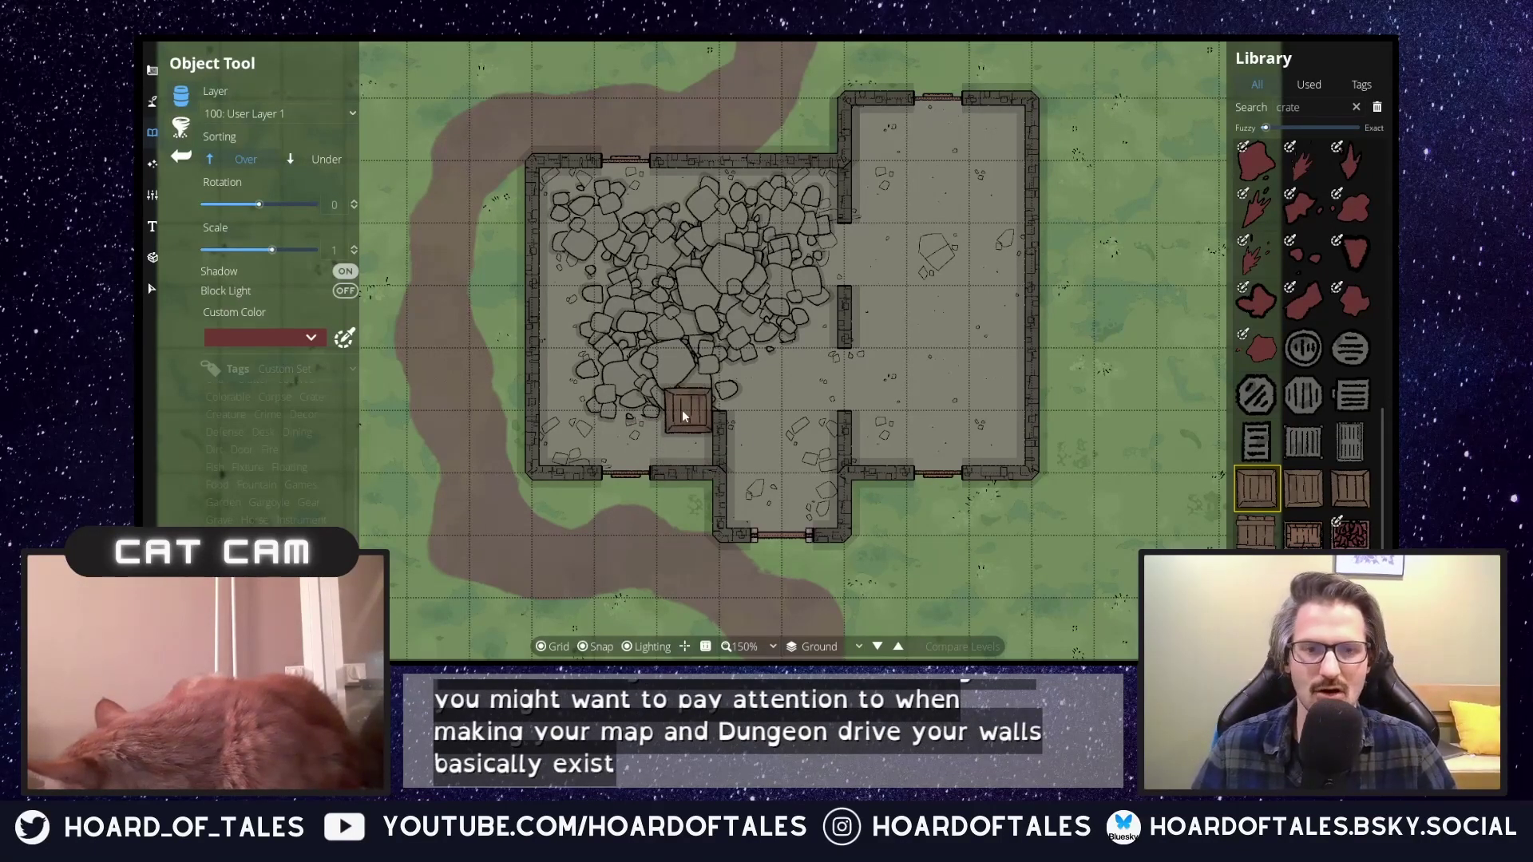
# Place the crate, rotated 15 degrees with snapping off, in the west room's southeast corner, and restore snapping and a rotation of 0.
pyautogui.click(294, 113)
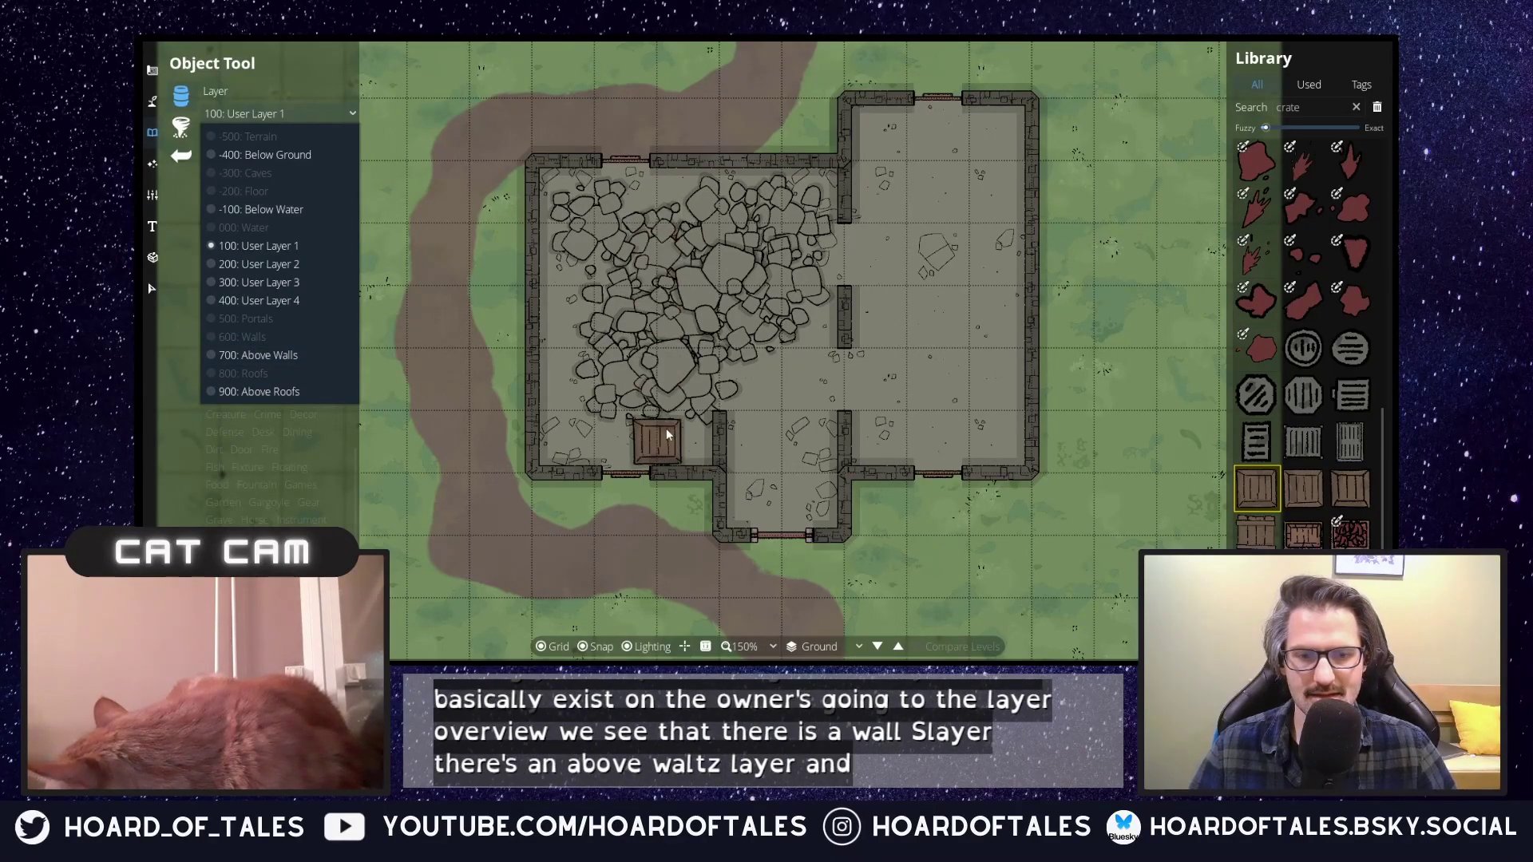
pyautogui.click(300, 114)
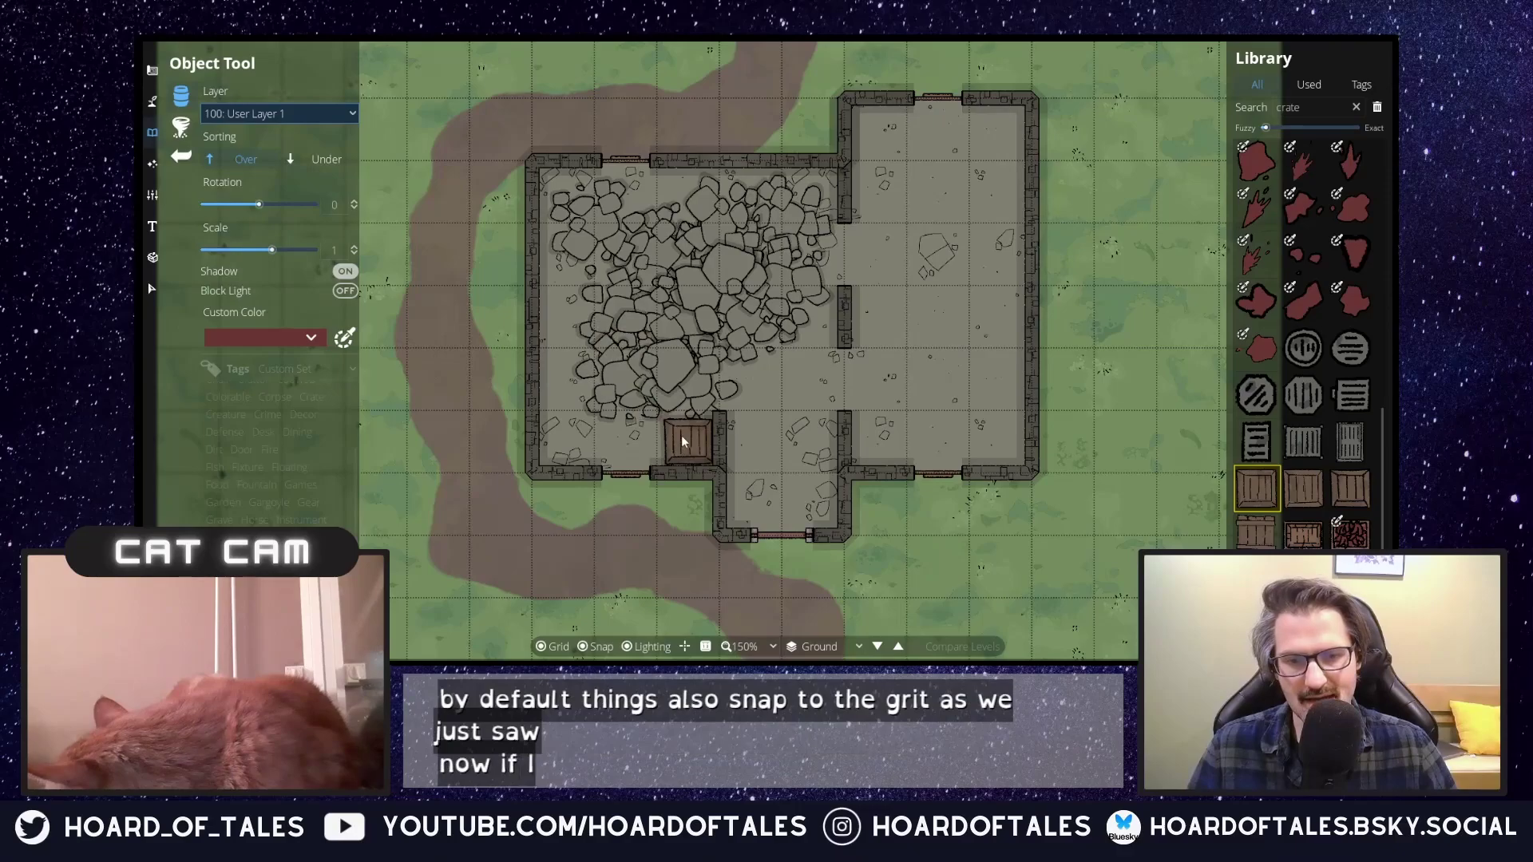
pyautogui.scroll(1, 663, 433)
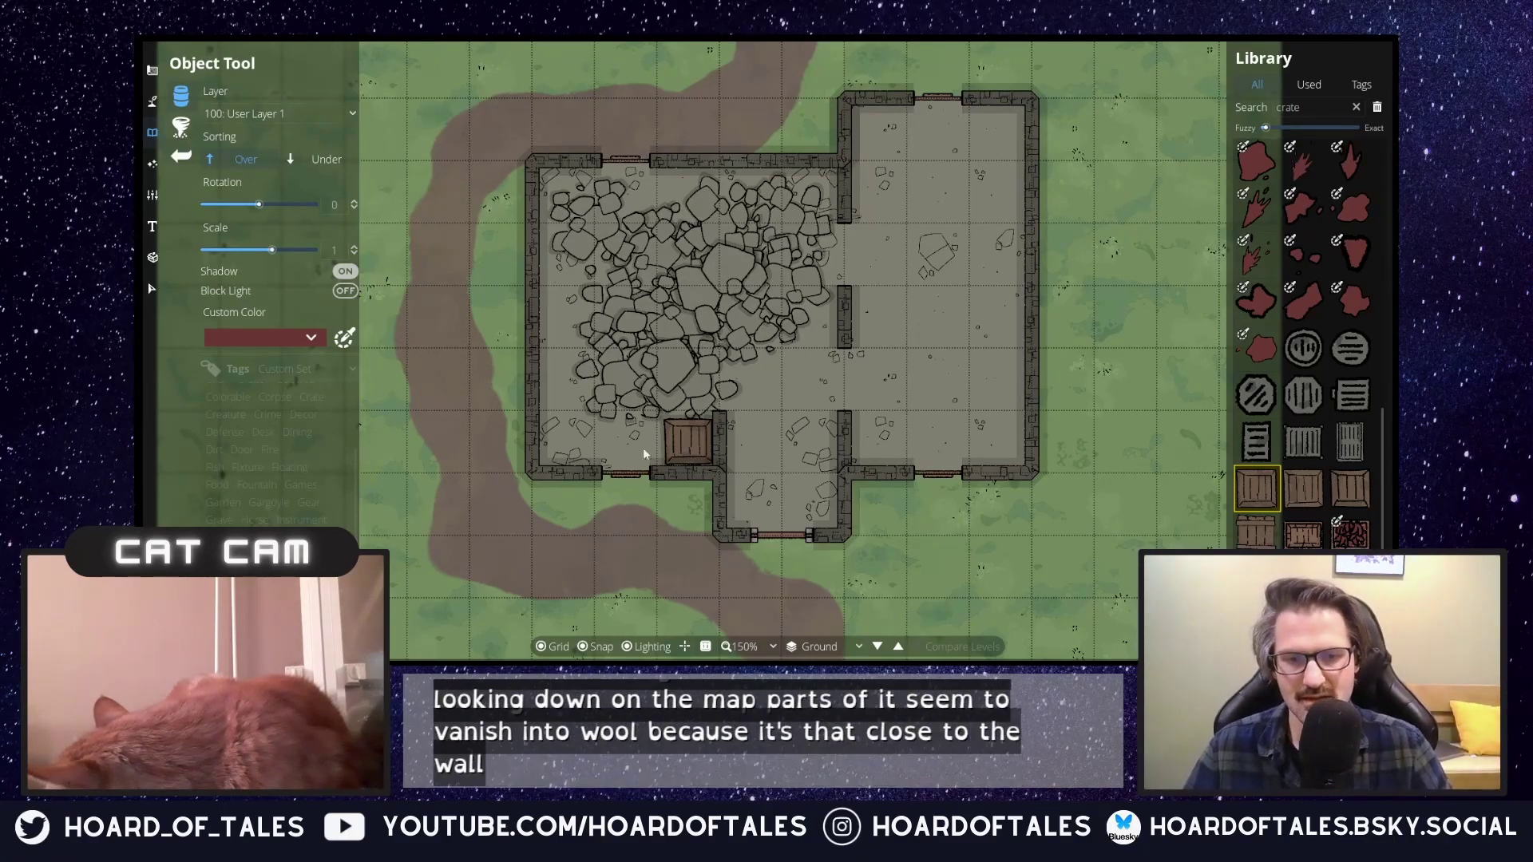
pyautogui.click(582, 648)
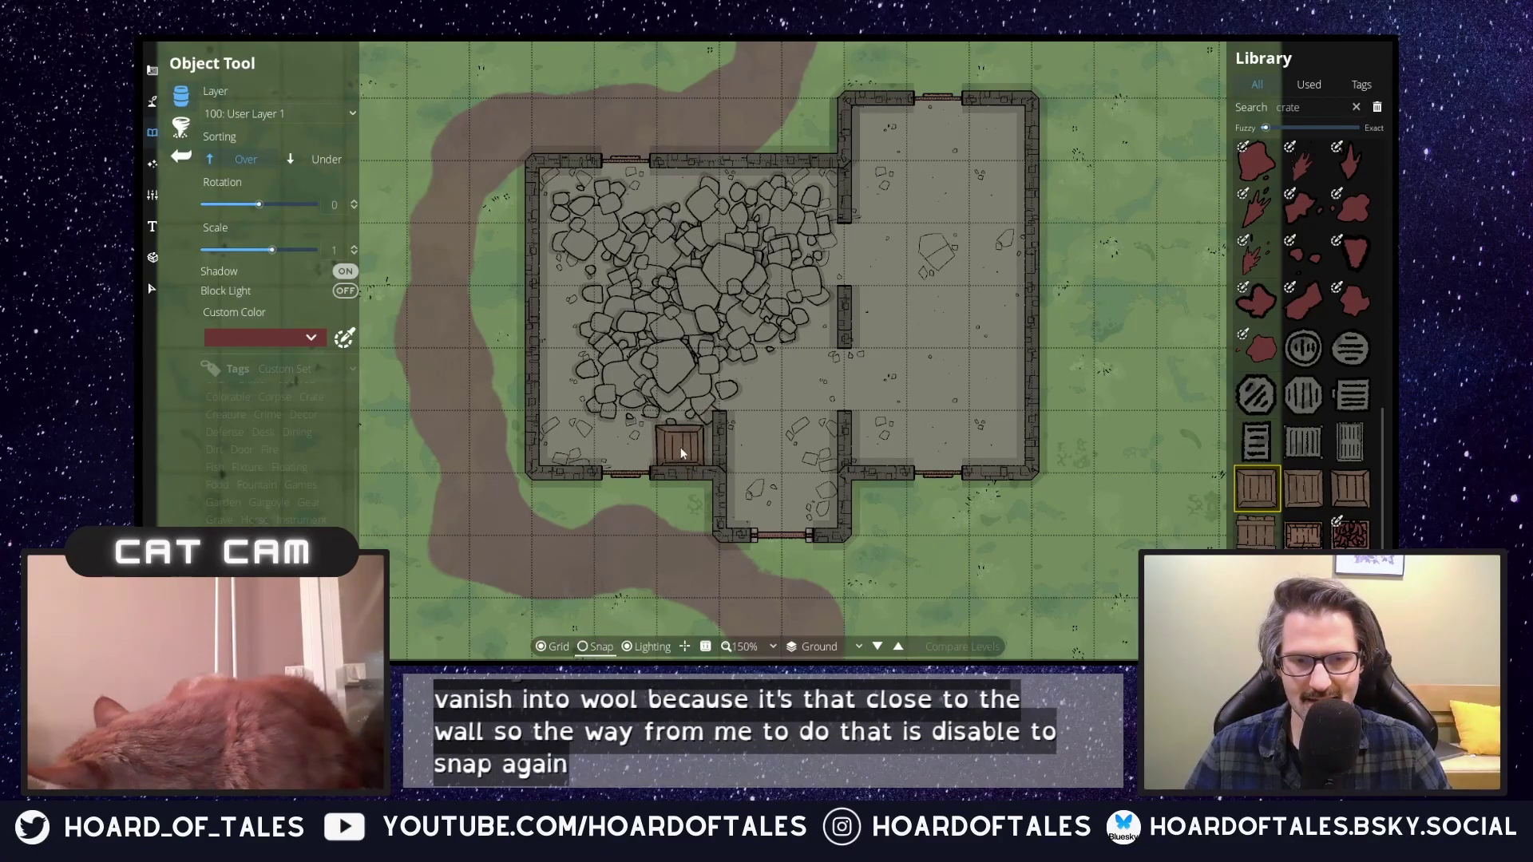
pyautogui.scroll(-1, 697, 452)
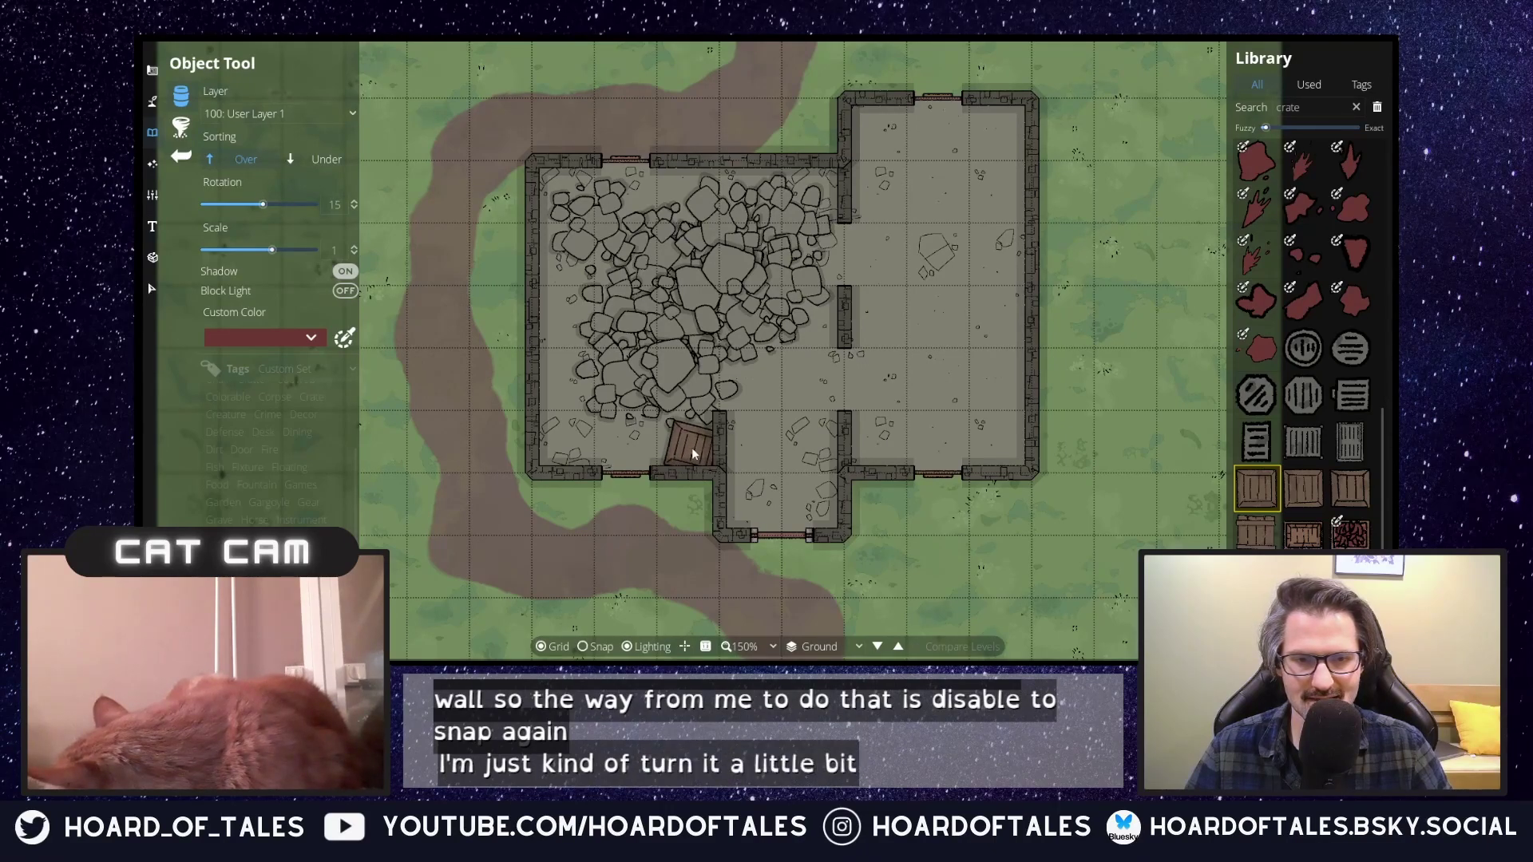
pyautogui.click(692, 447)
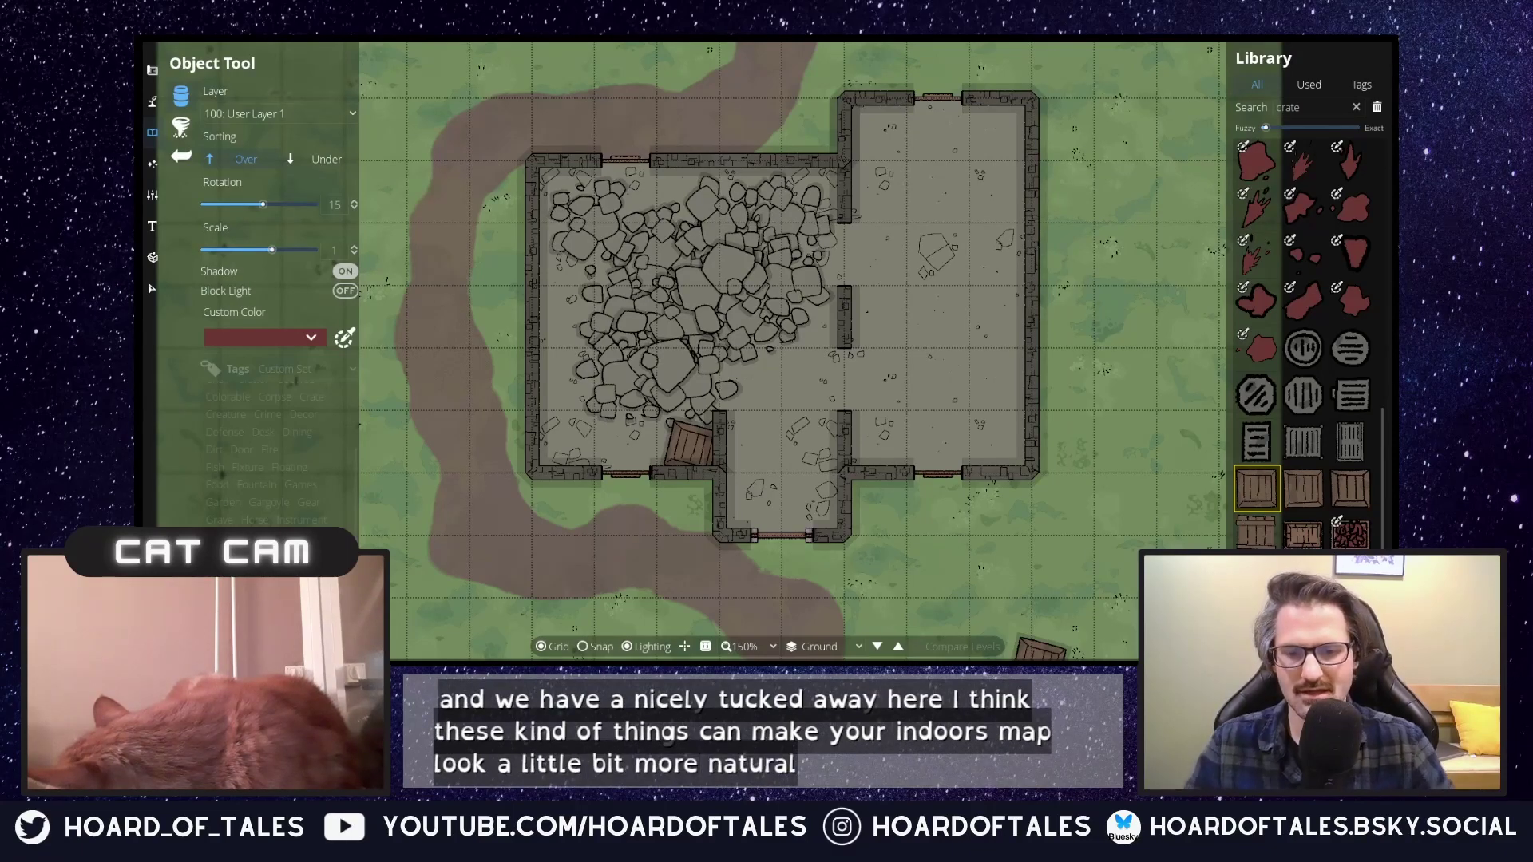
pyautogui.click(595, 647)
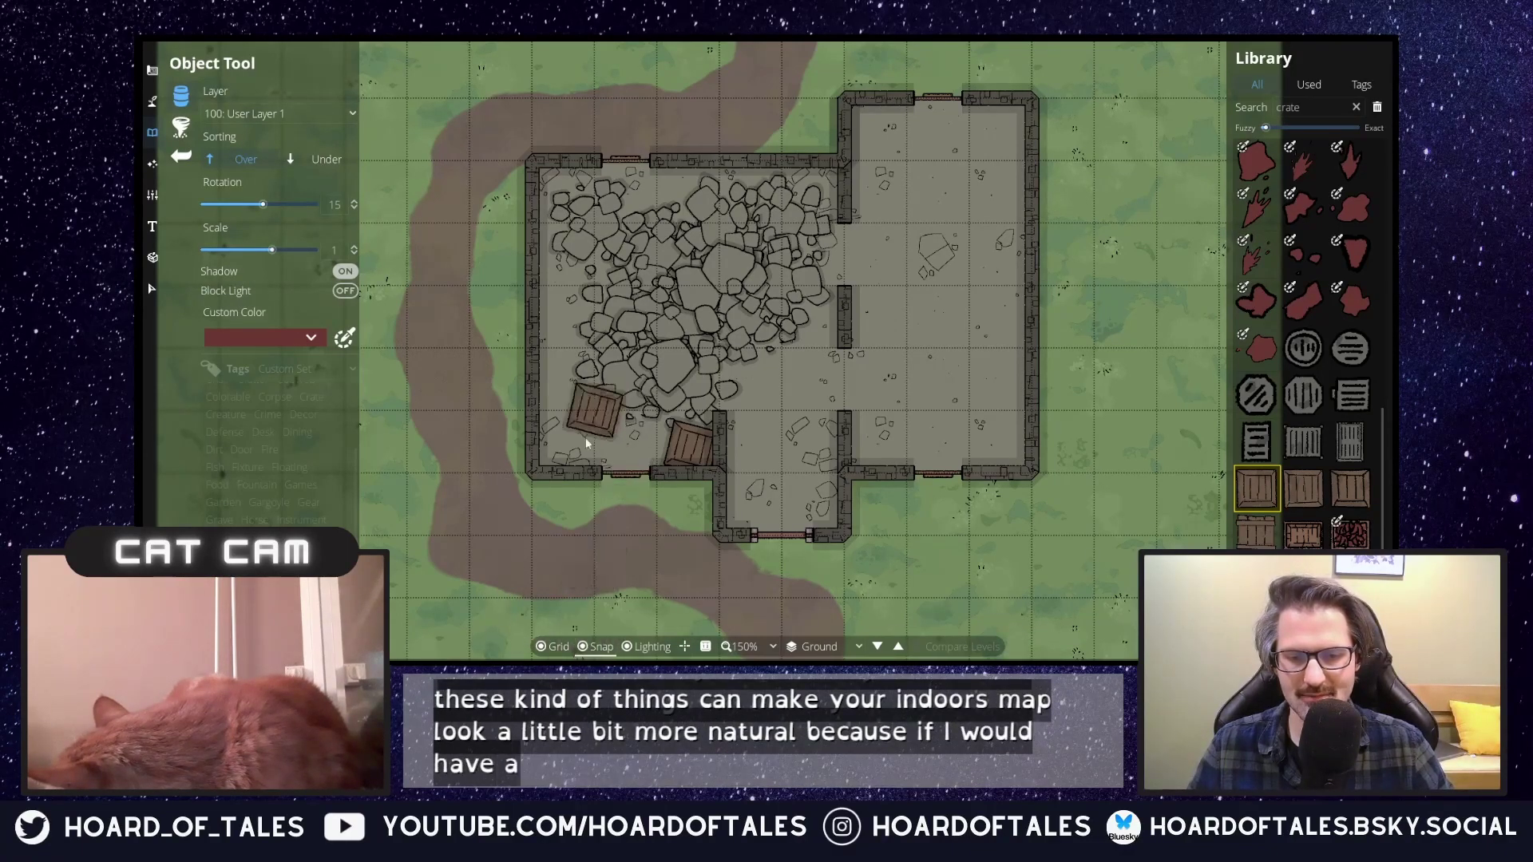
pyautogui.scroll(-1, 566, 444)
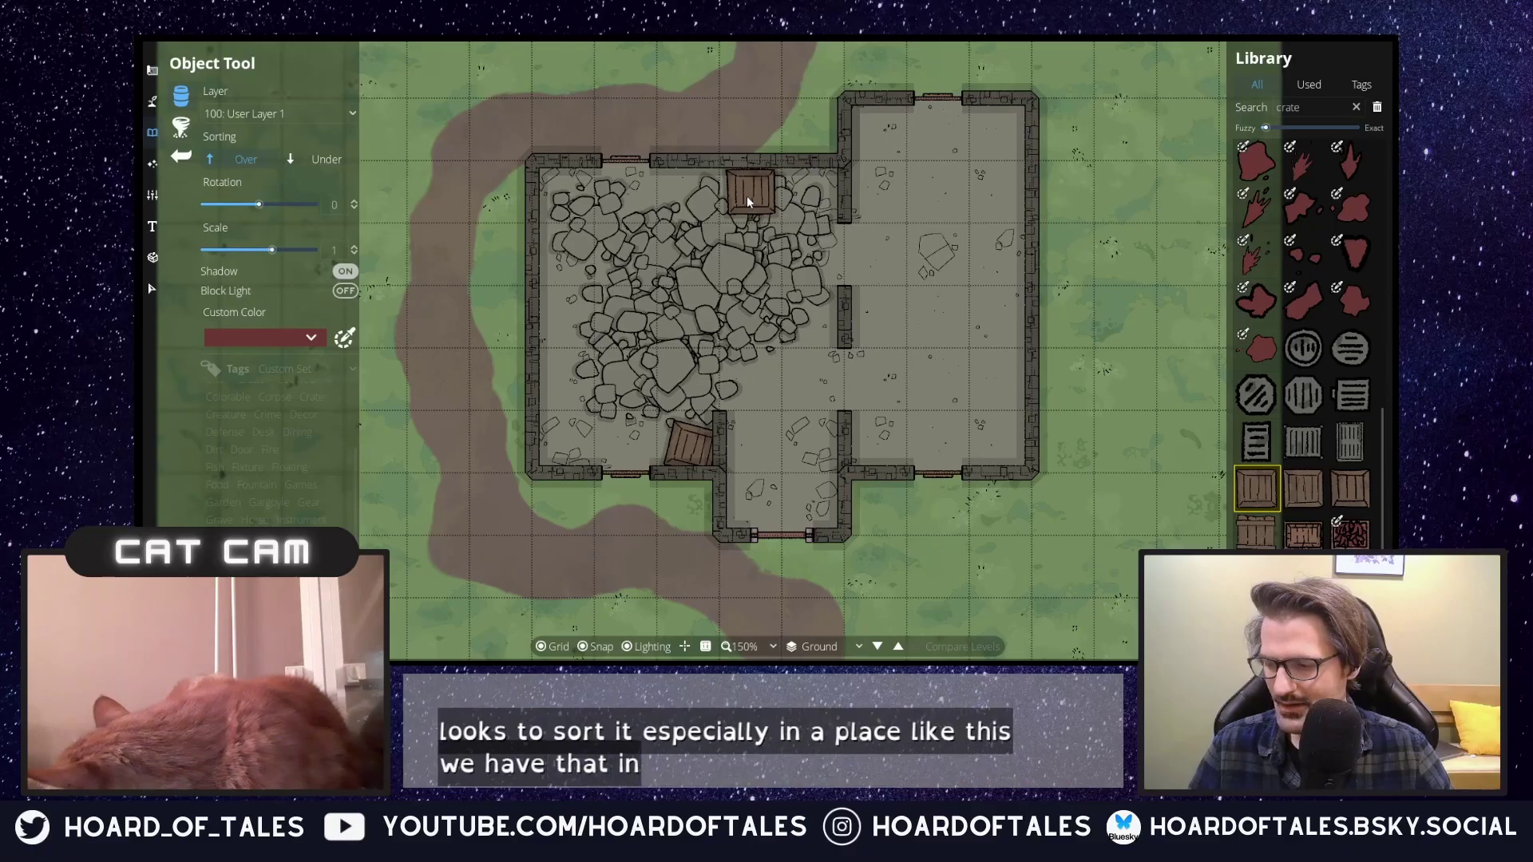
# Search the library for "rubble" and place the small rubble cluster from the fourth row on the east side of the south entrance.
pyautogui.scroll(5, 1321, 353)
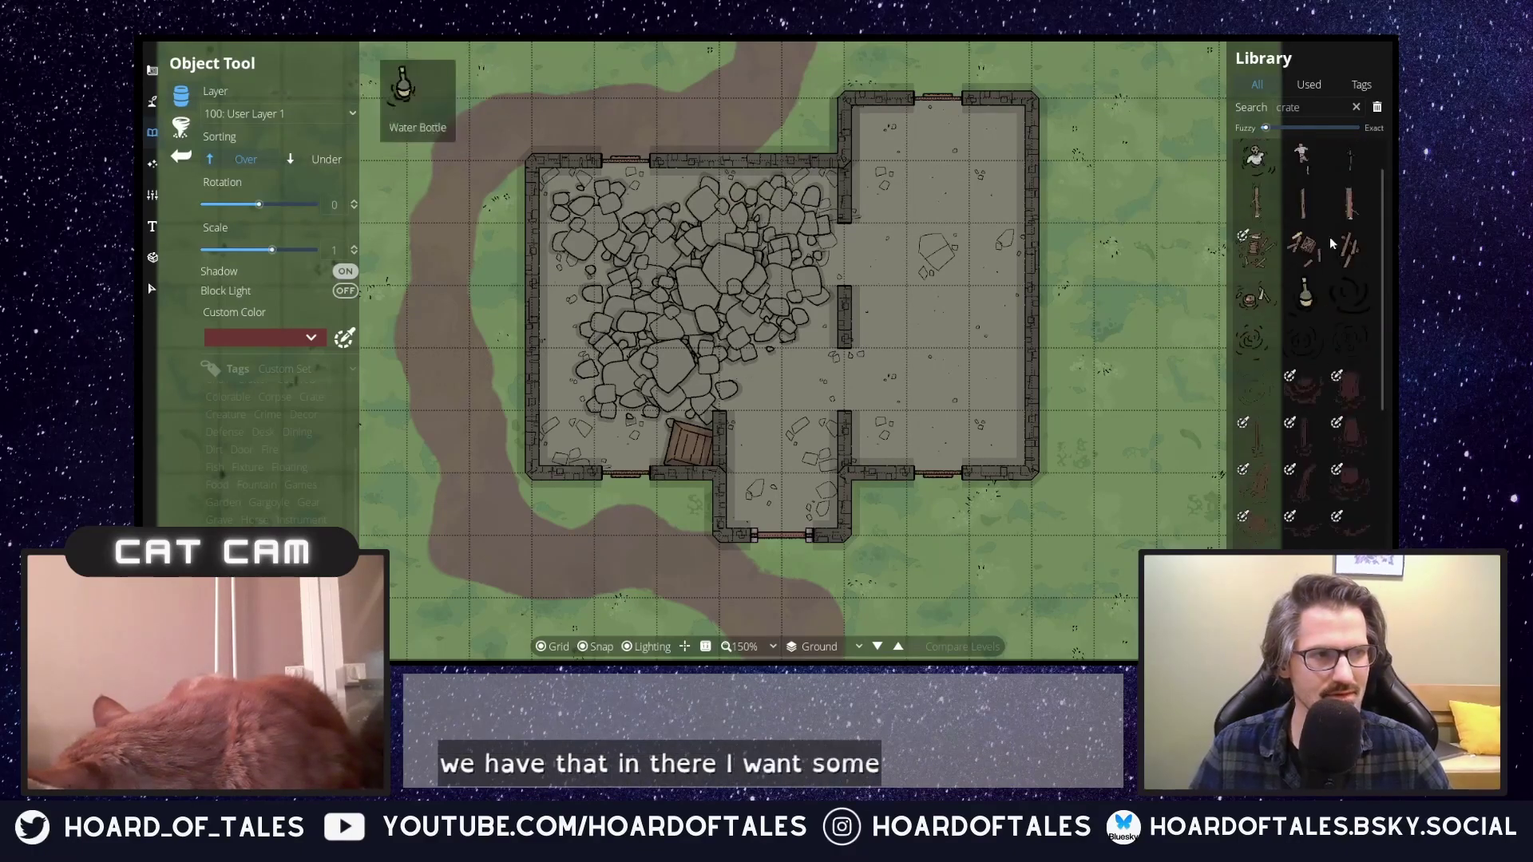
pyautogui.doubleClick(1336, 106)
pyautogui.write('rub')
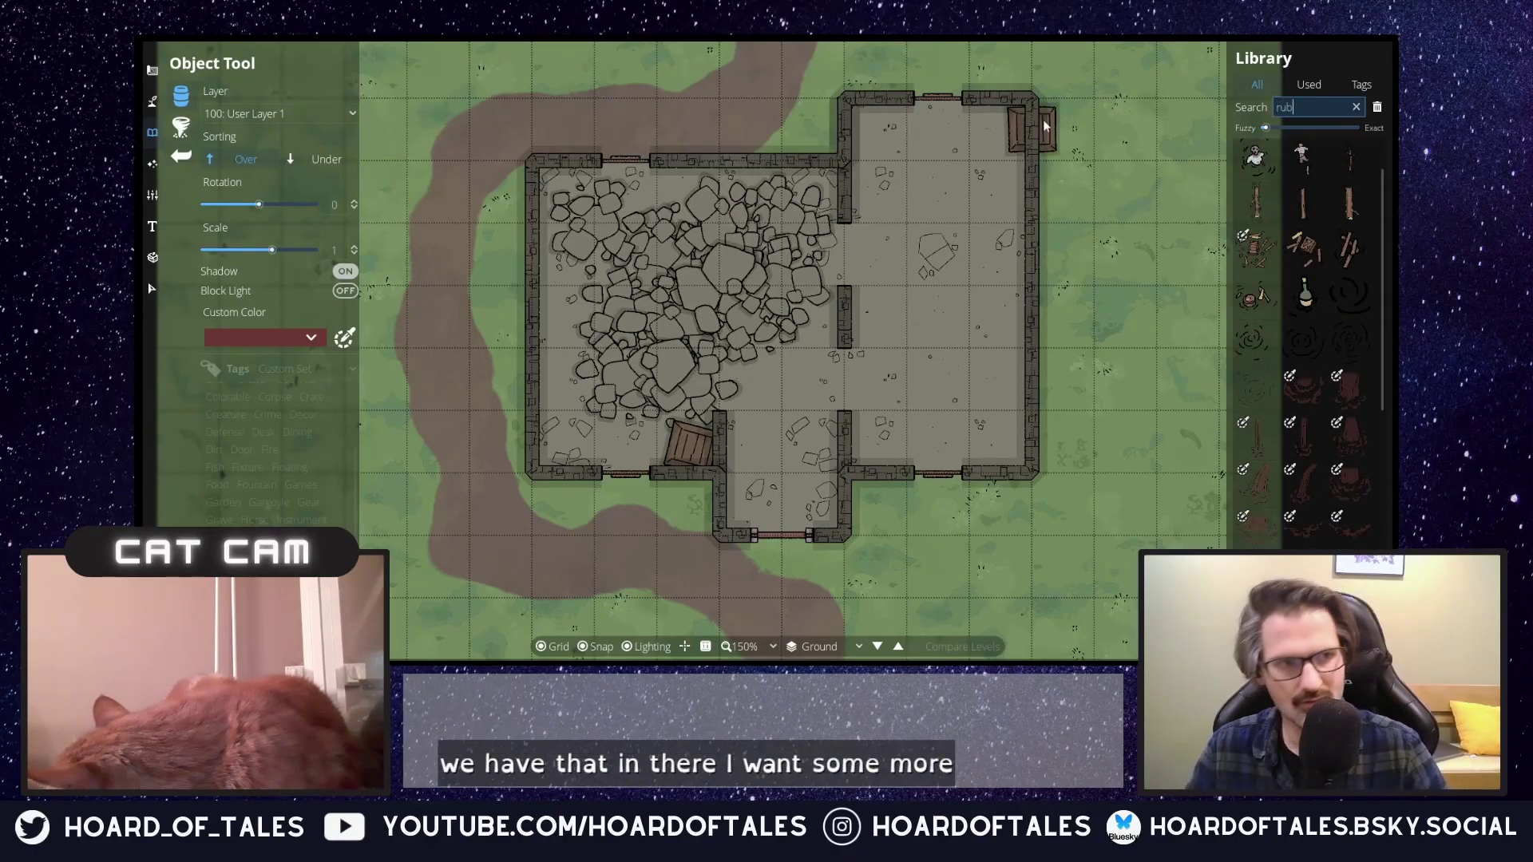
pyautogui.write('ble')
pyautogui.click(1304, 303)
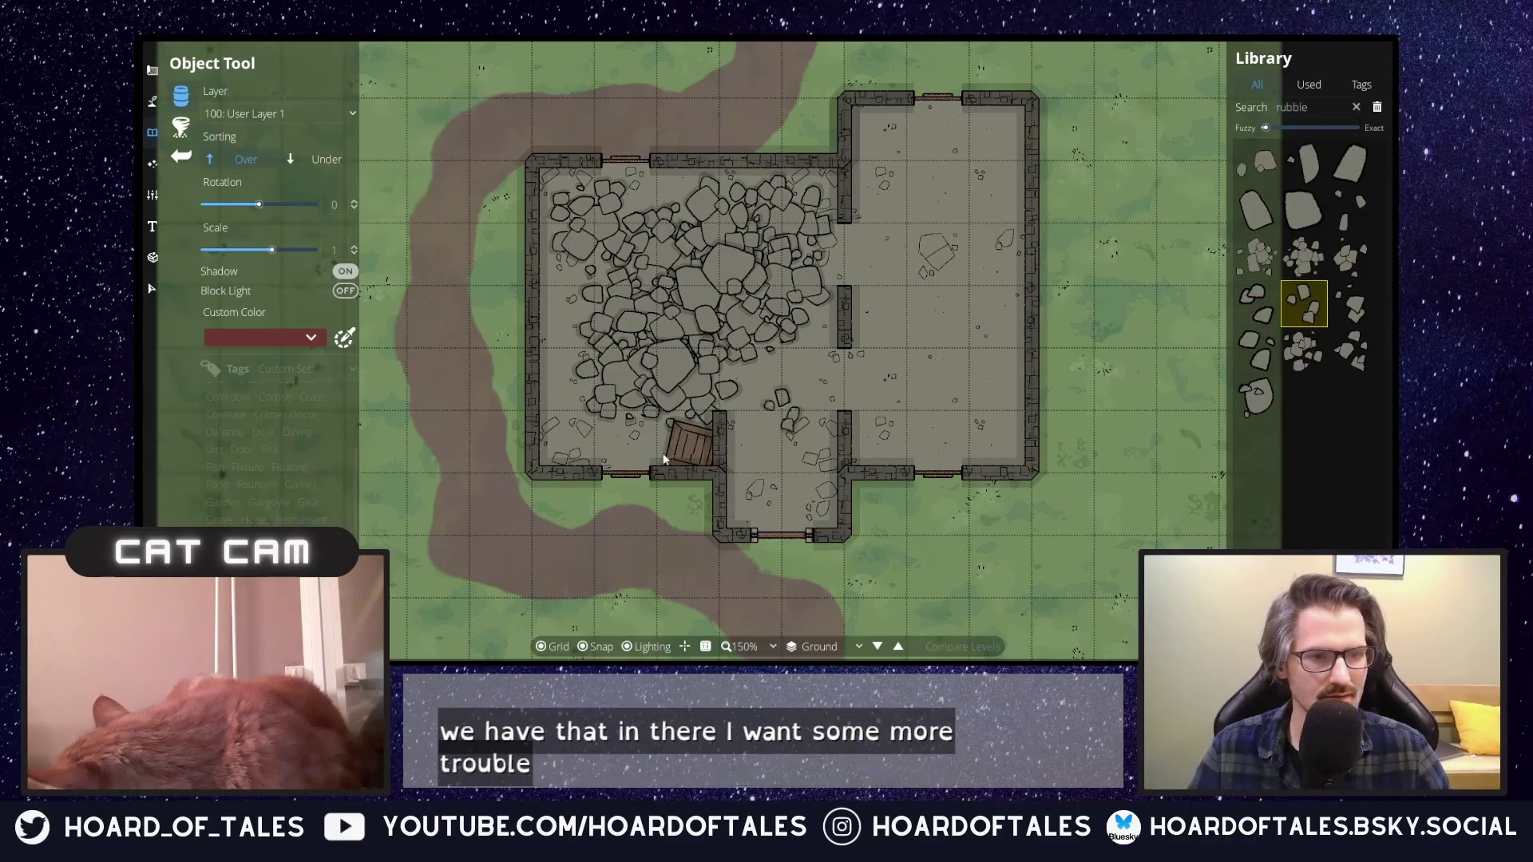
pyautogui.click(817, 466)
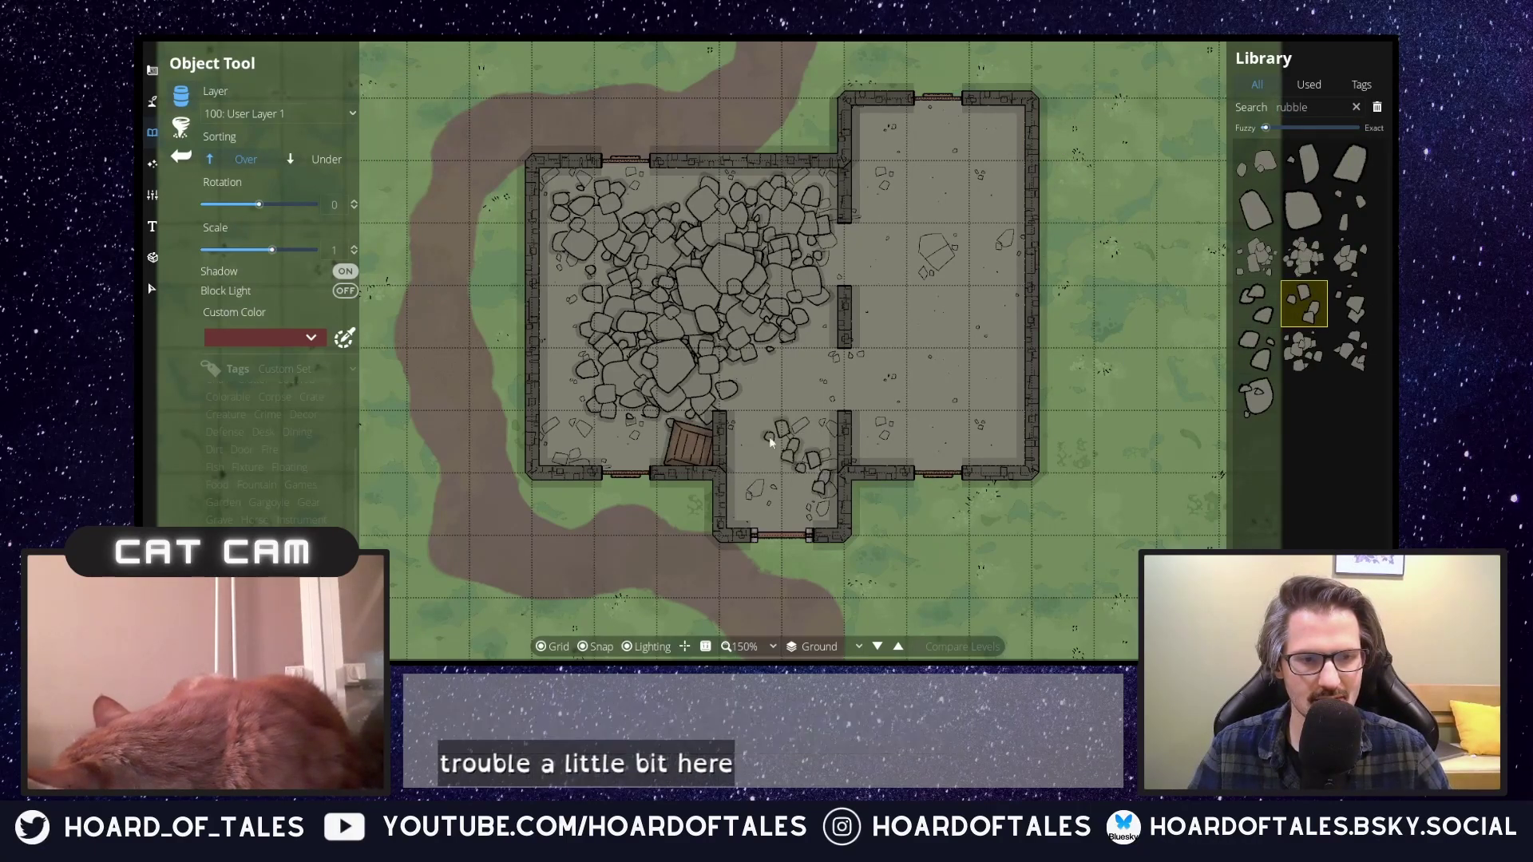
# Switch to the Scatter Tool and scatter the three-stone rubble from the second row around the south entrance and the floor above it.
pyautogui.click(181, 127)
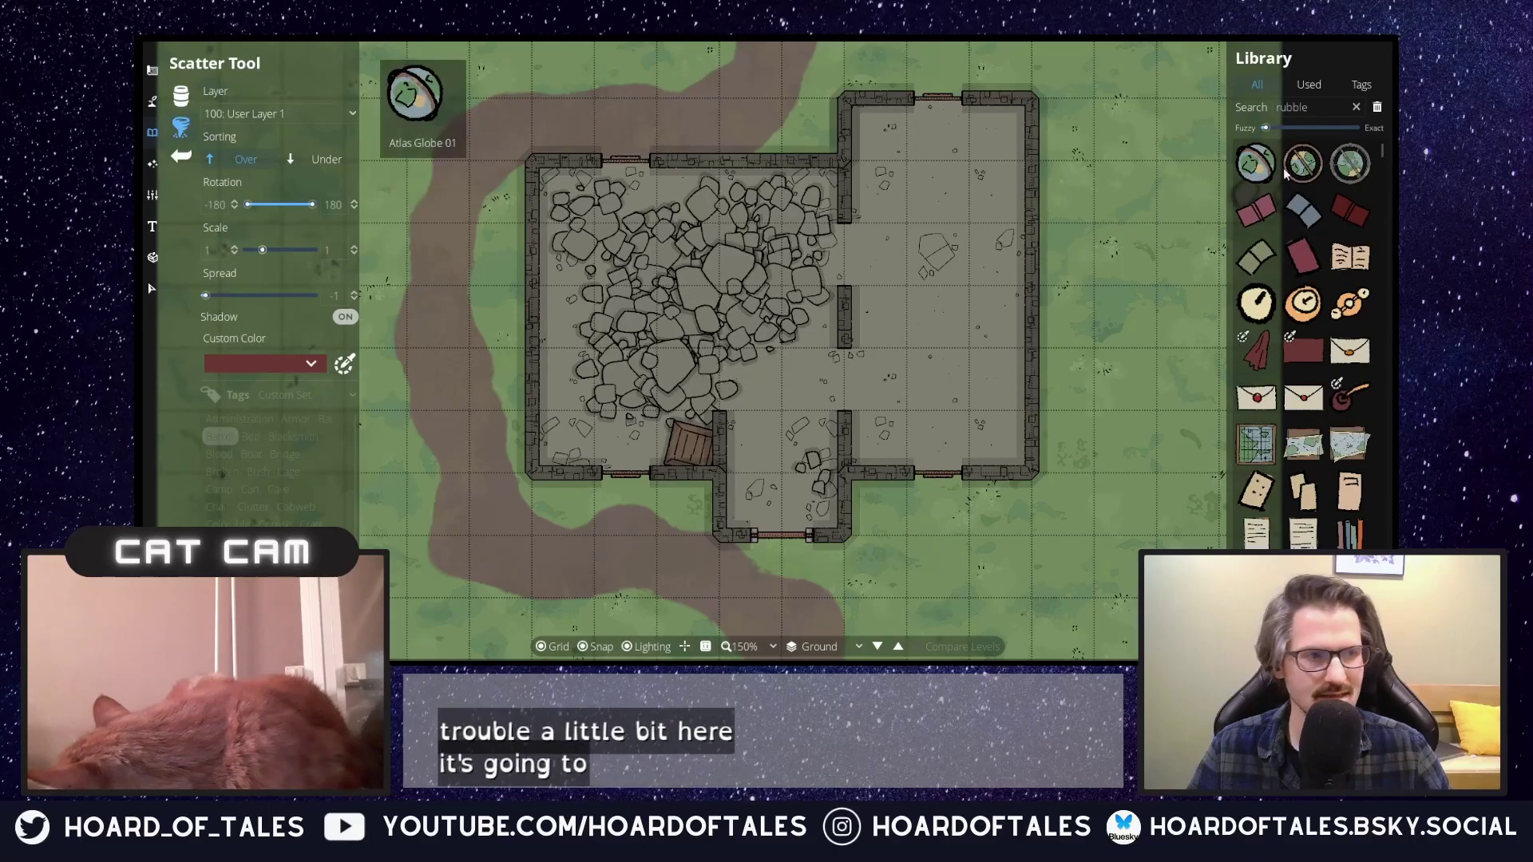
pyautogui.click(1314, 106)
pyautogui.press('Return')
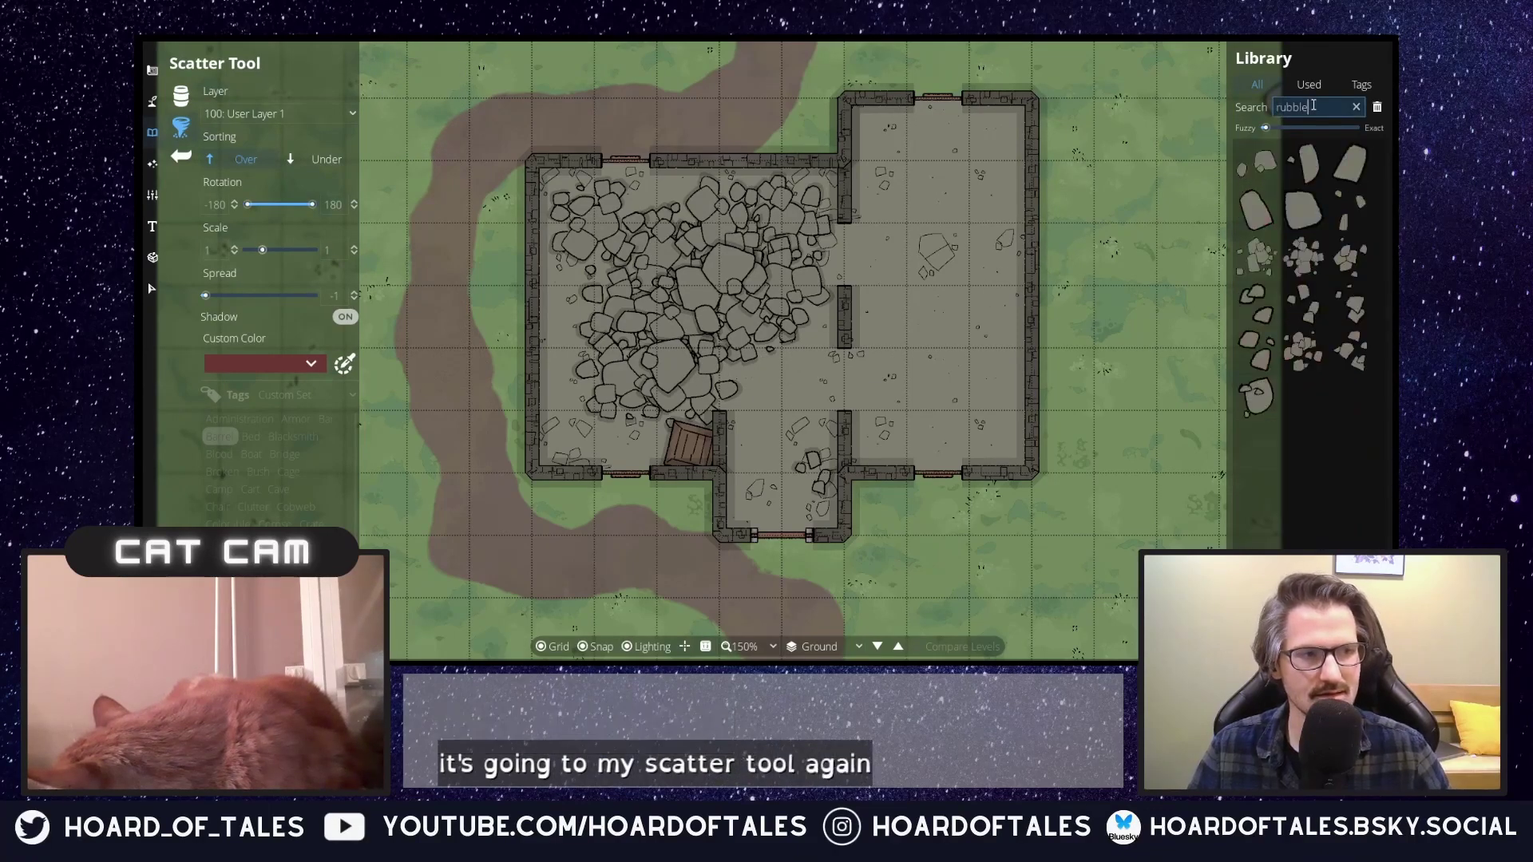
pyautogui.click(1303, 303)
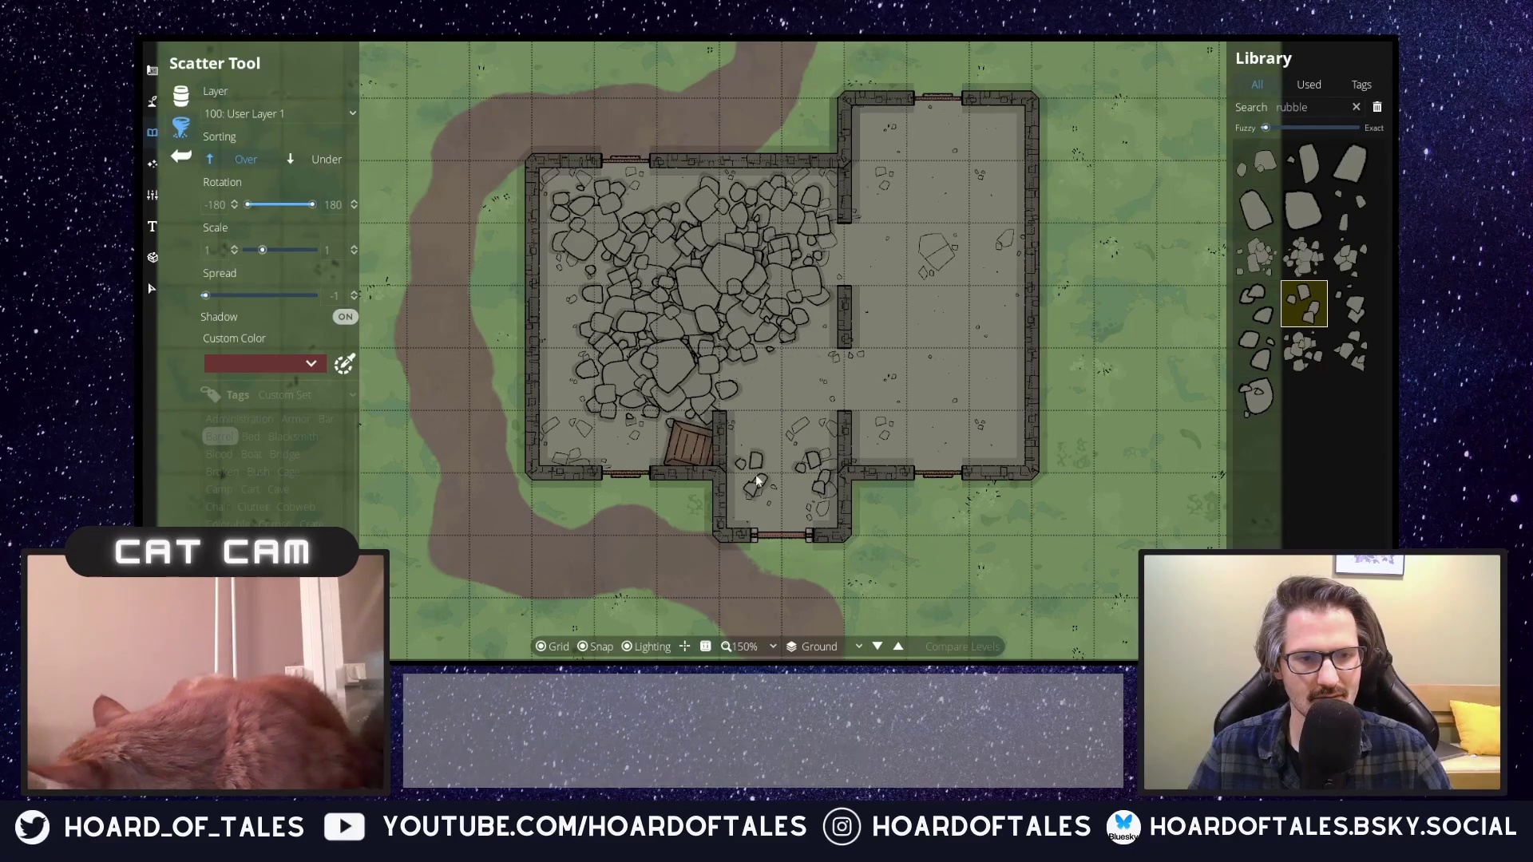
pyautogui.click(1351, 210)
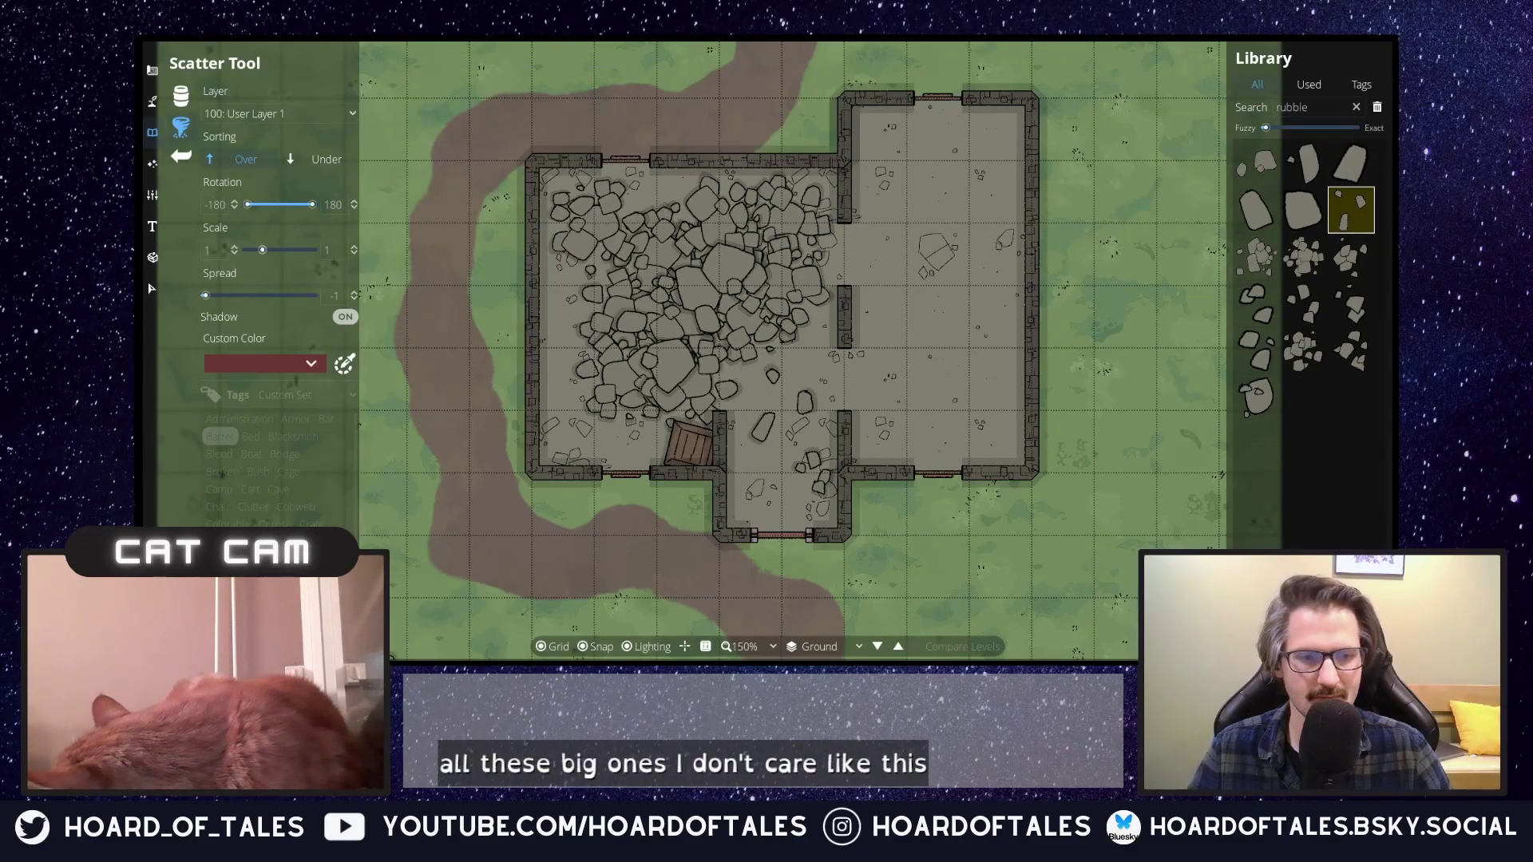
pyautogui.click(687, 543)
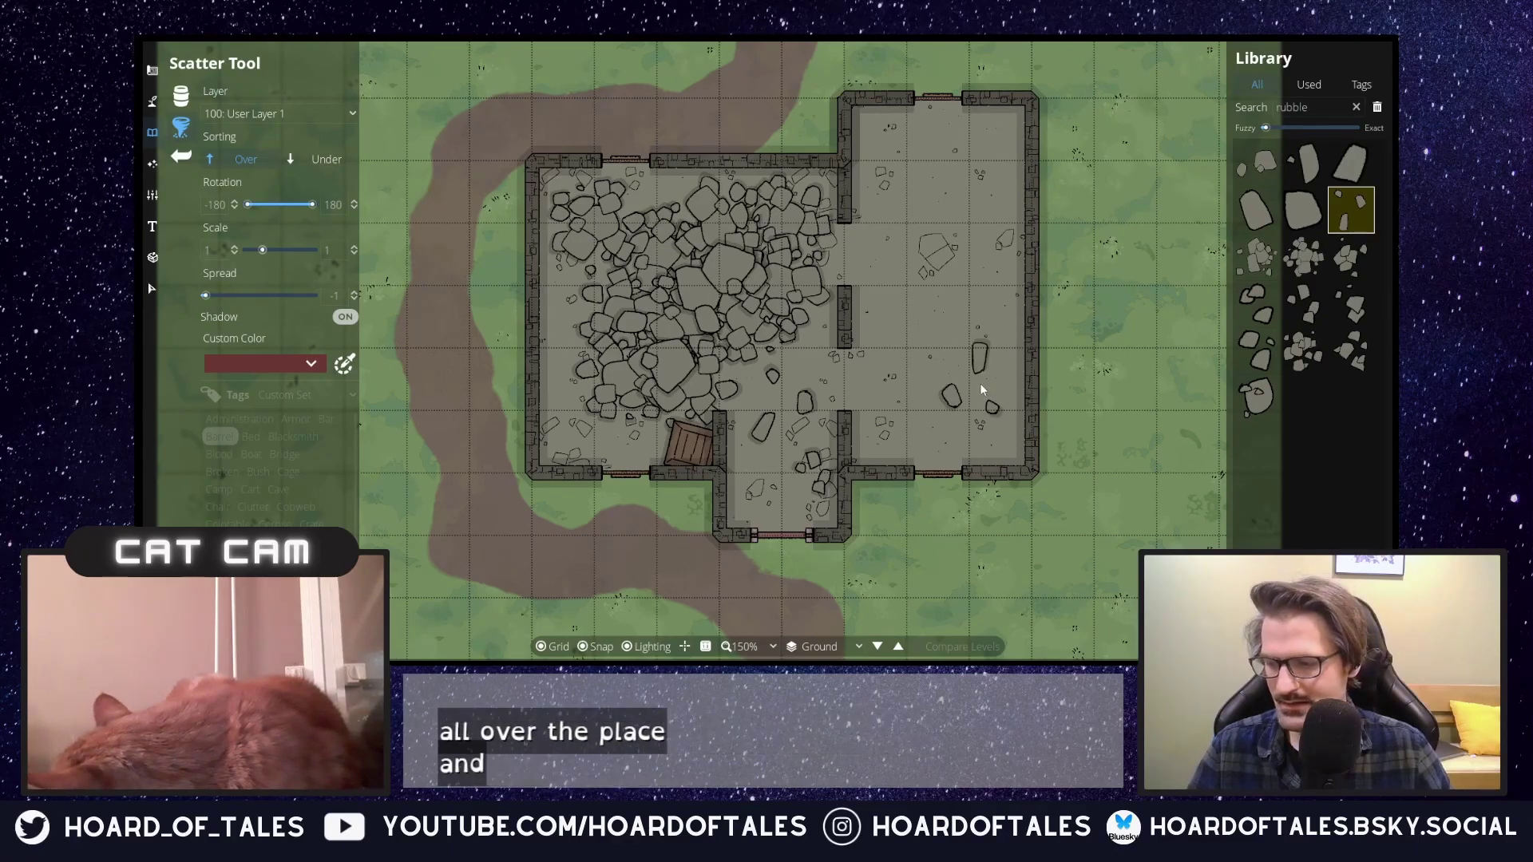
# Search the library for "wood" and choose the third burned wood debris object for the Scatter Tool.
pyautogui.doubleClick(1292, 107)
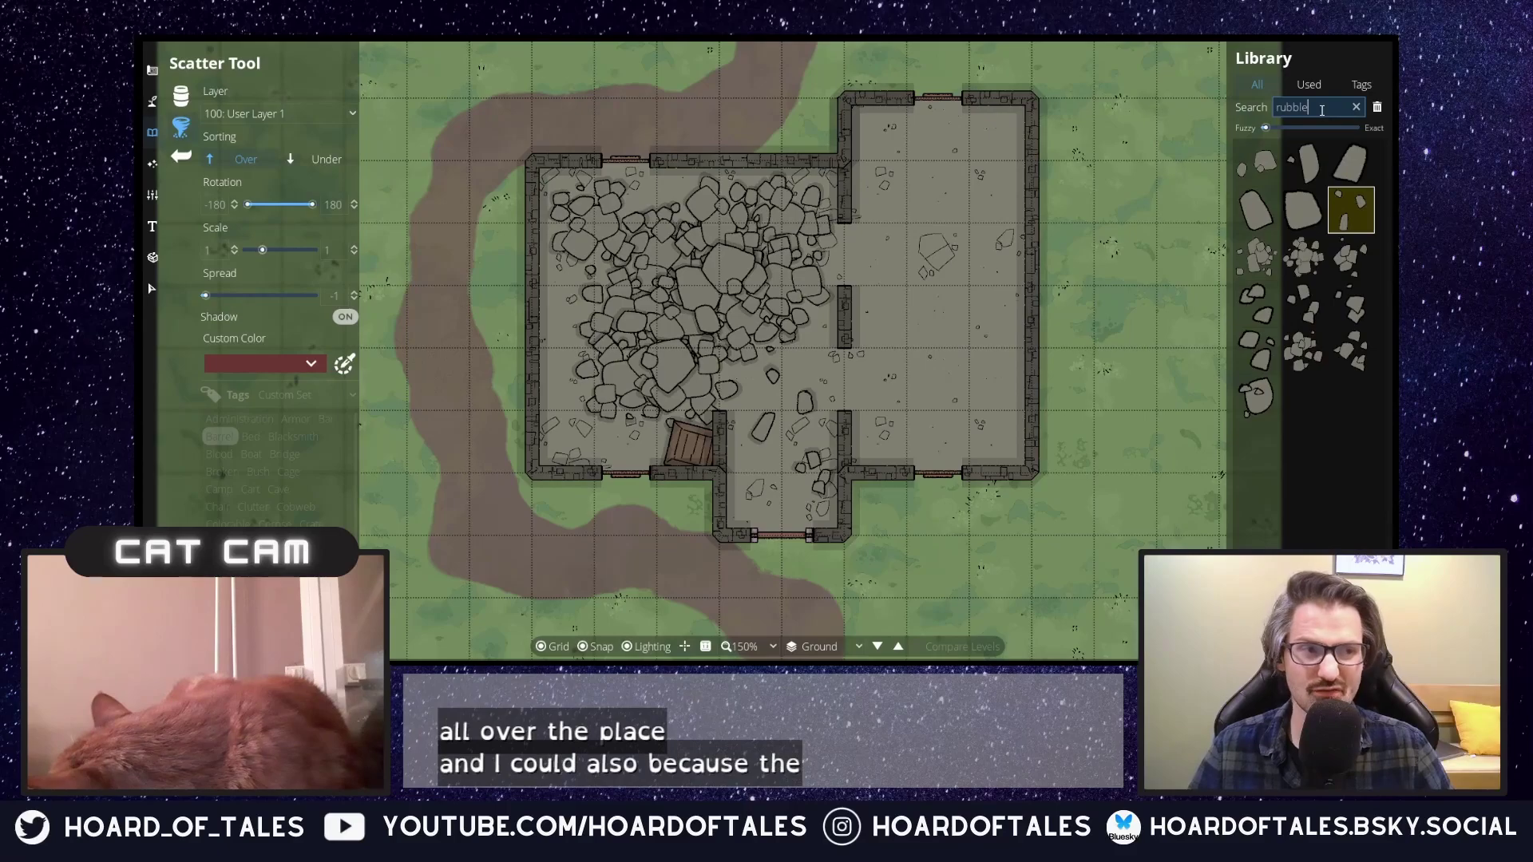
pyautogui.write('wood')
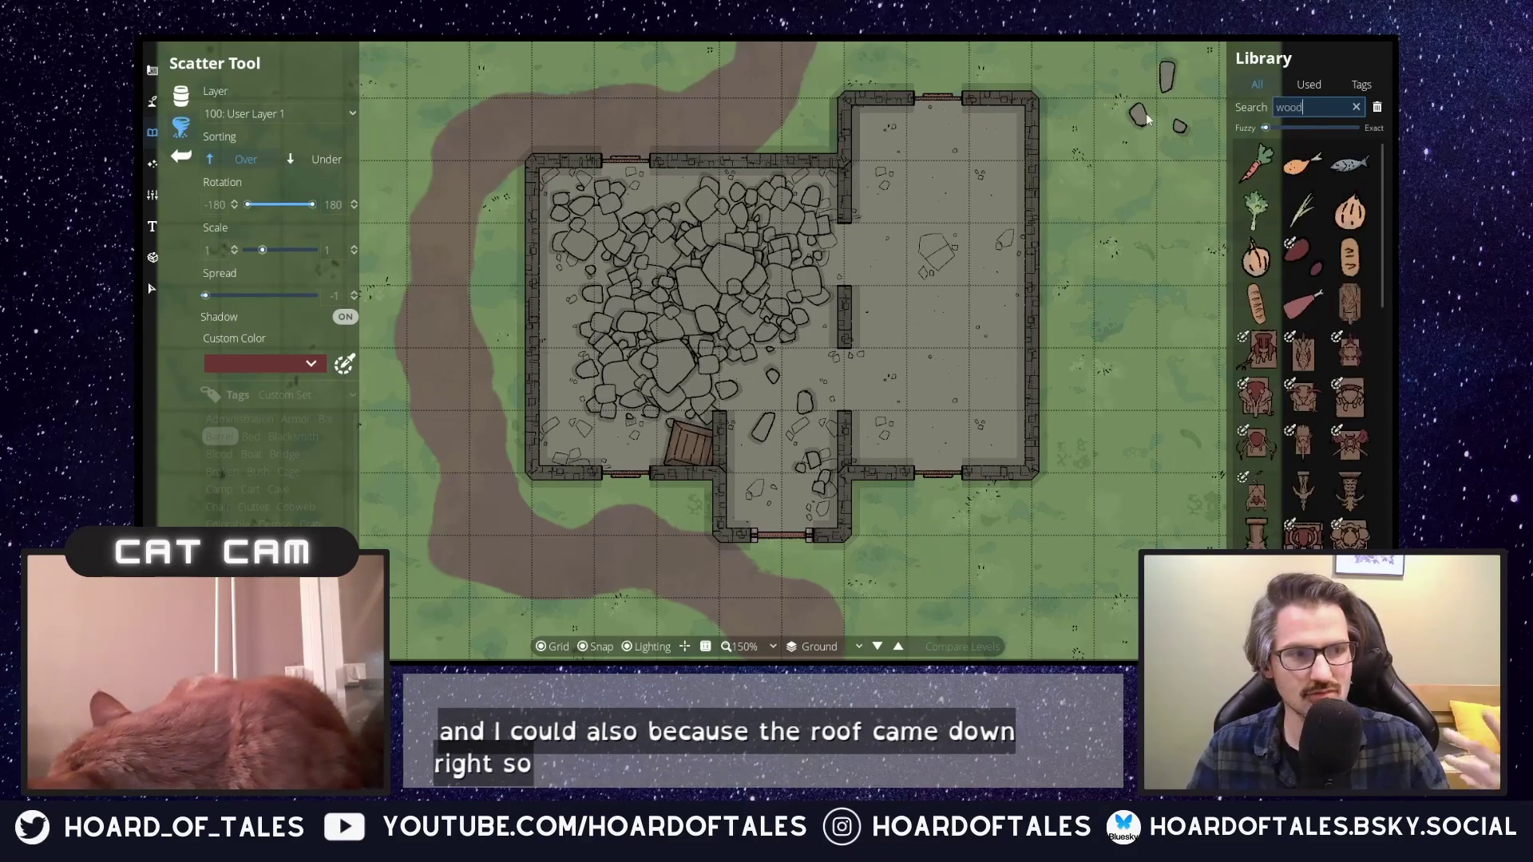
pyautogui.scroll(-10, 1288, 320)
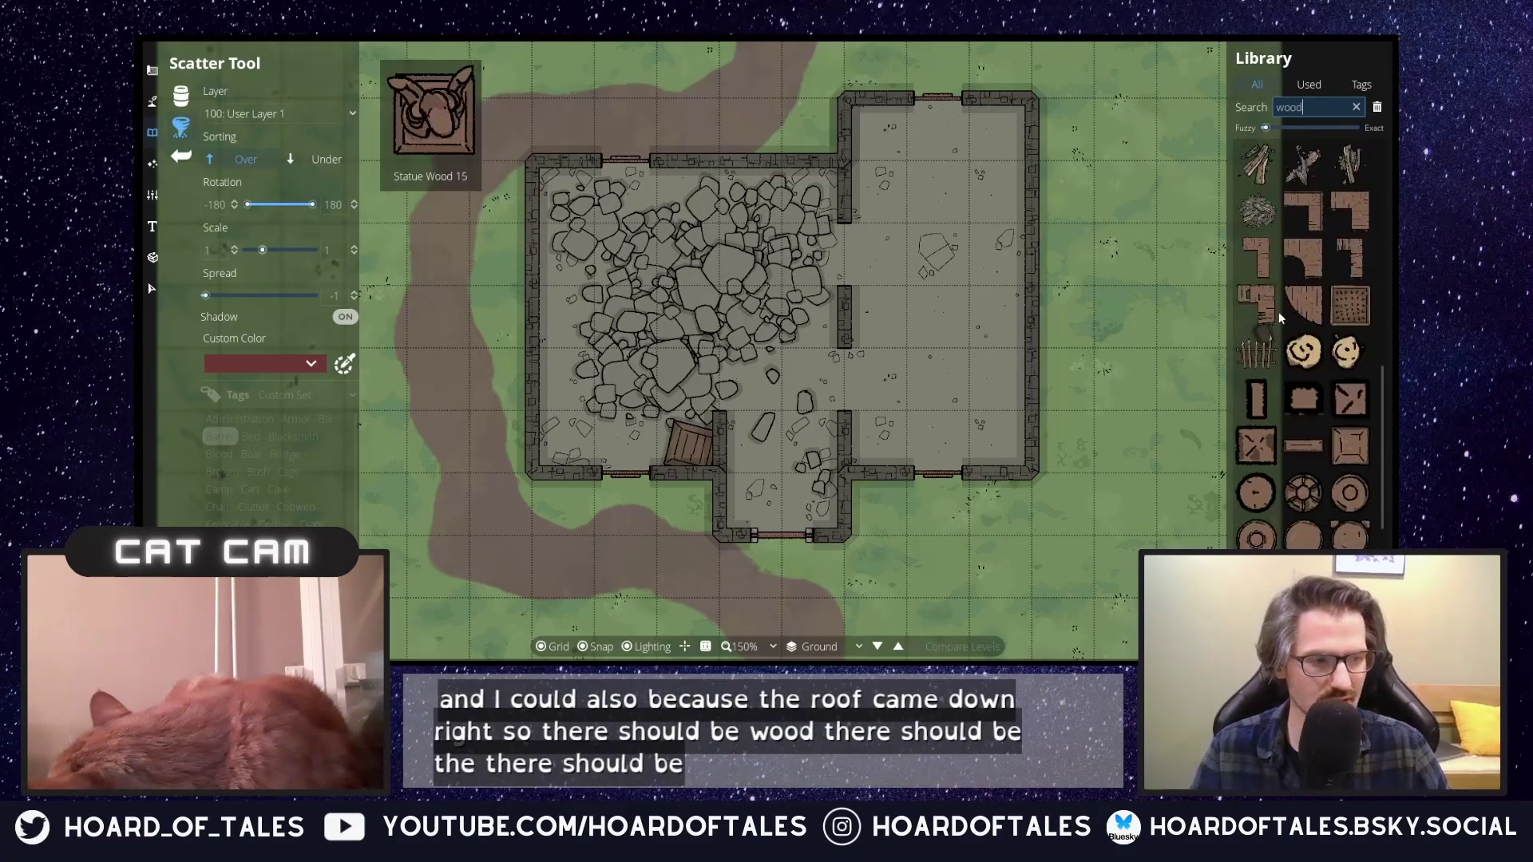
pyautogui.scroll(-2, 1282, 289)
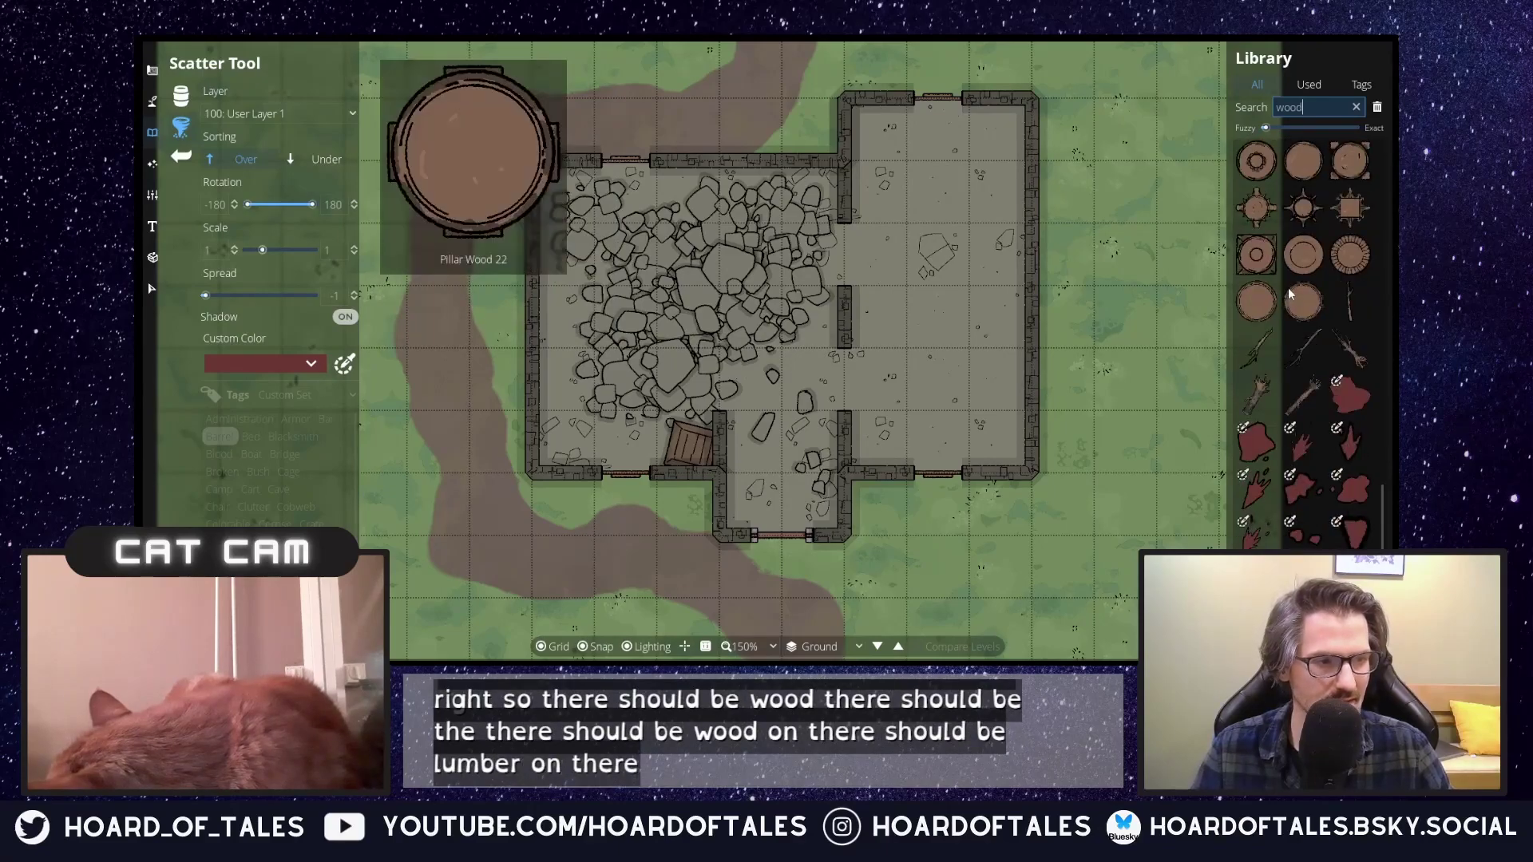
pyautogui.scroll(5, 1315, 290)
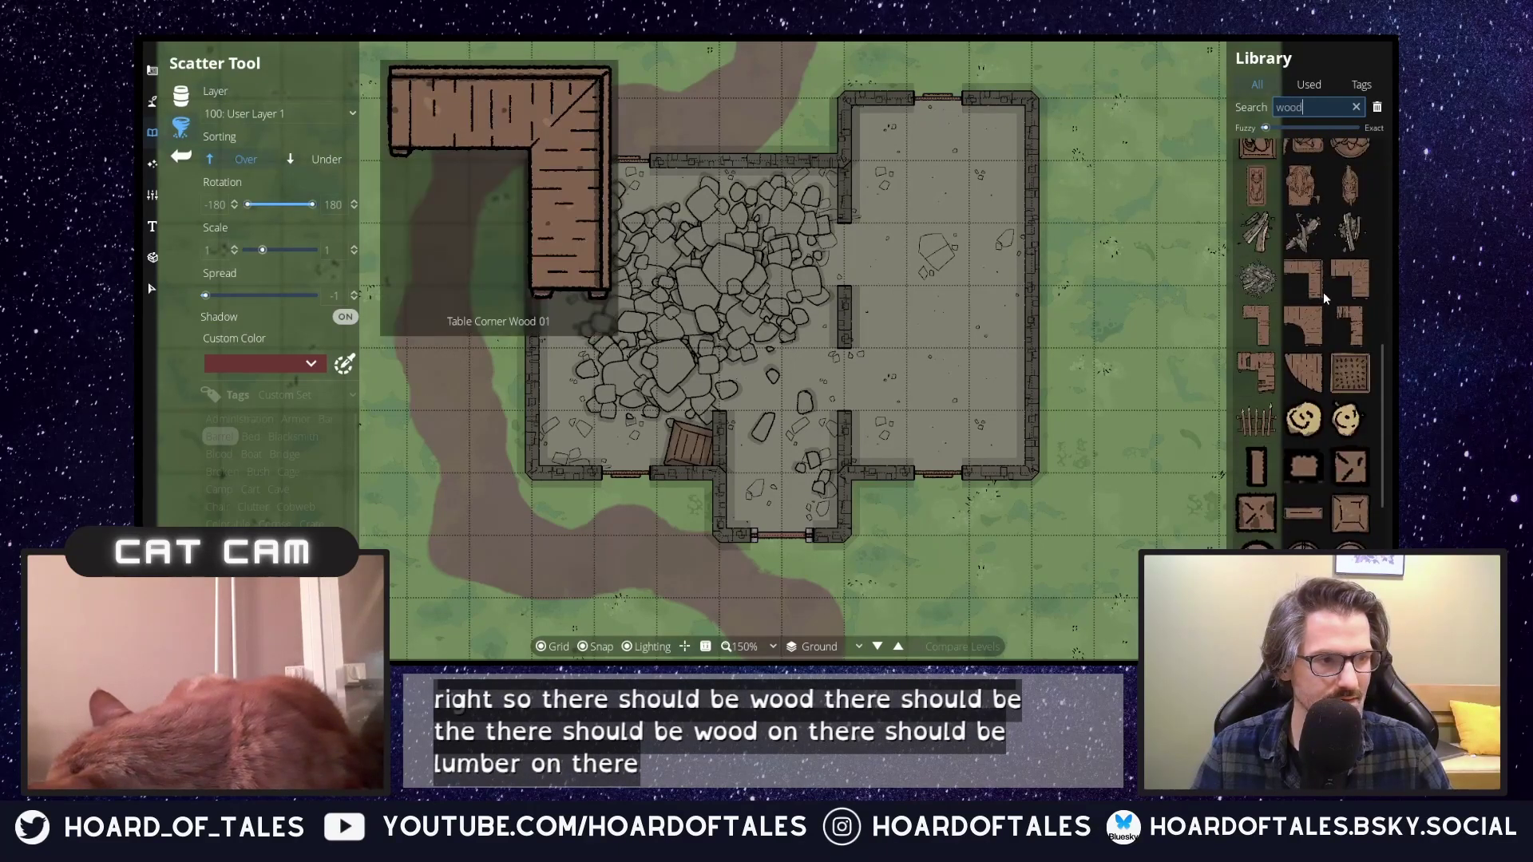
pyautogui.moveTo(1270, 290)
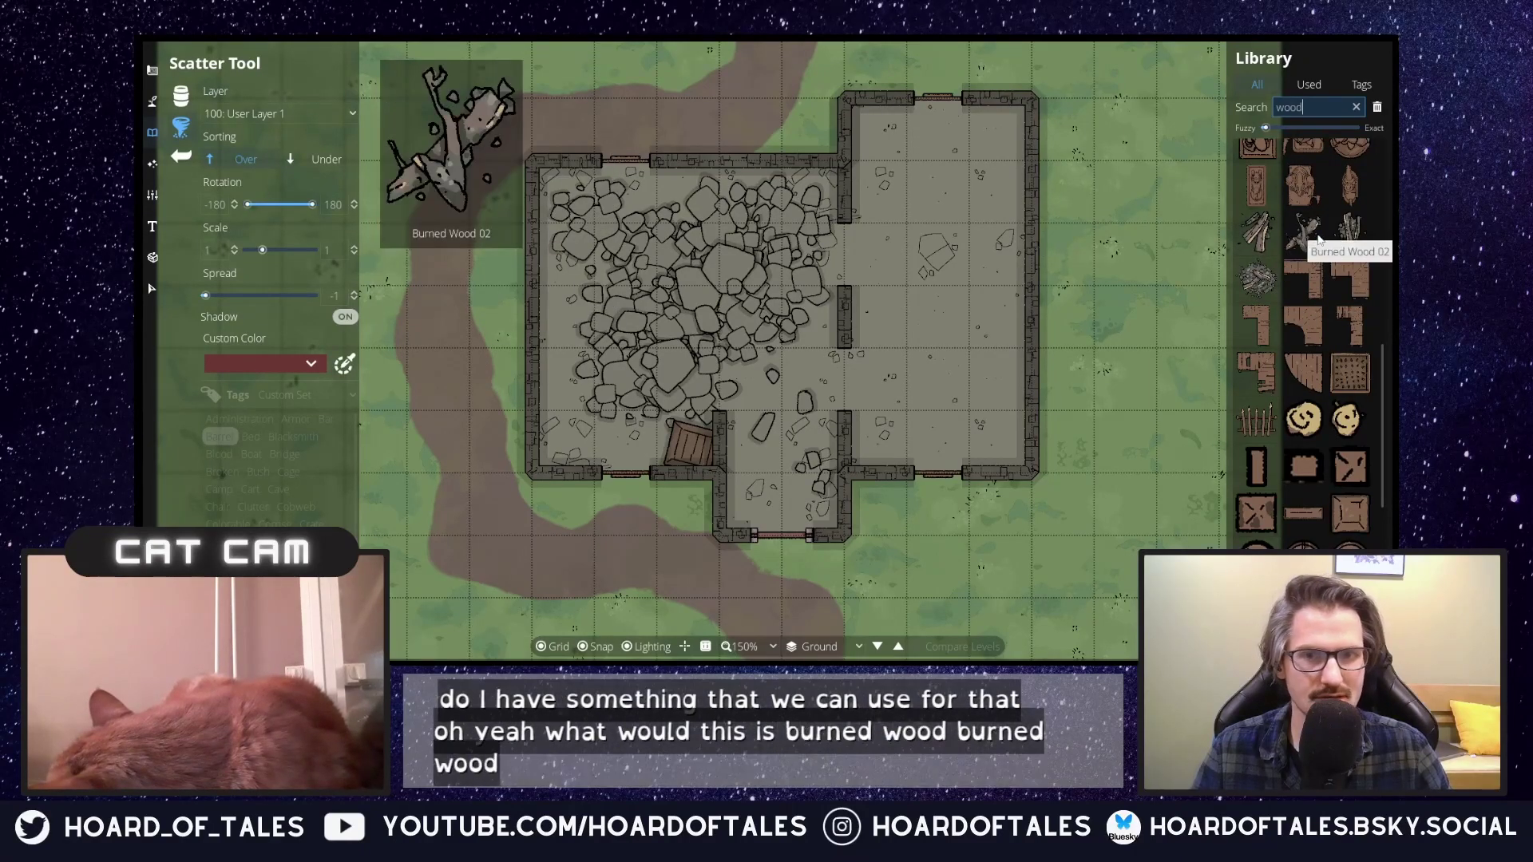
pyautogui.click(1353, 230)
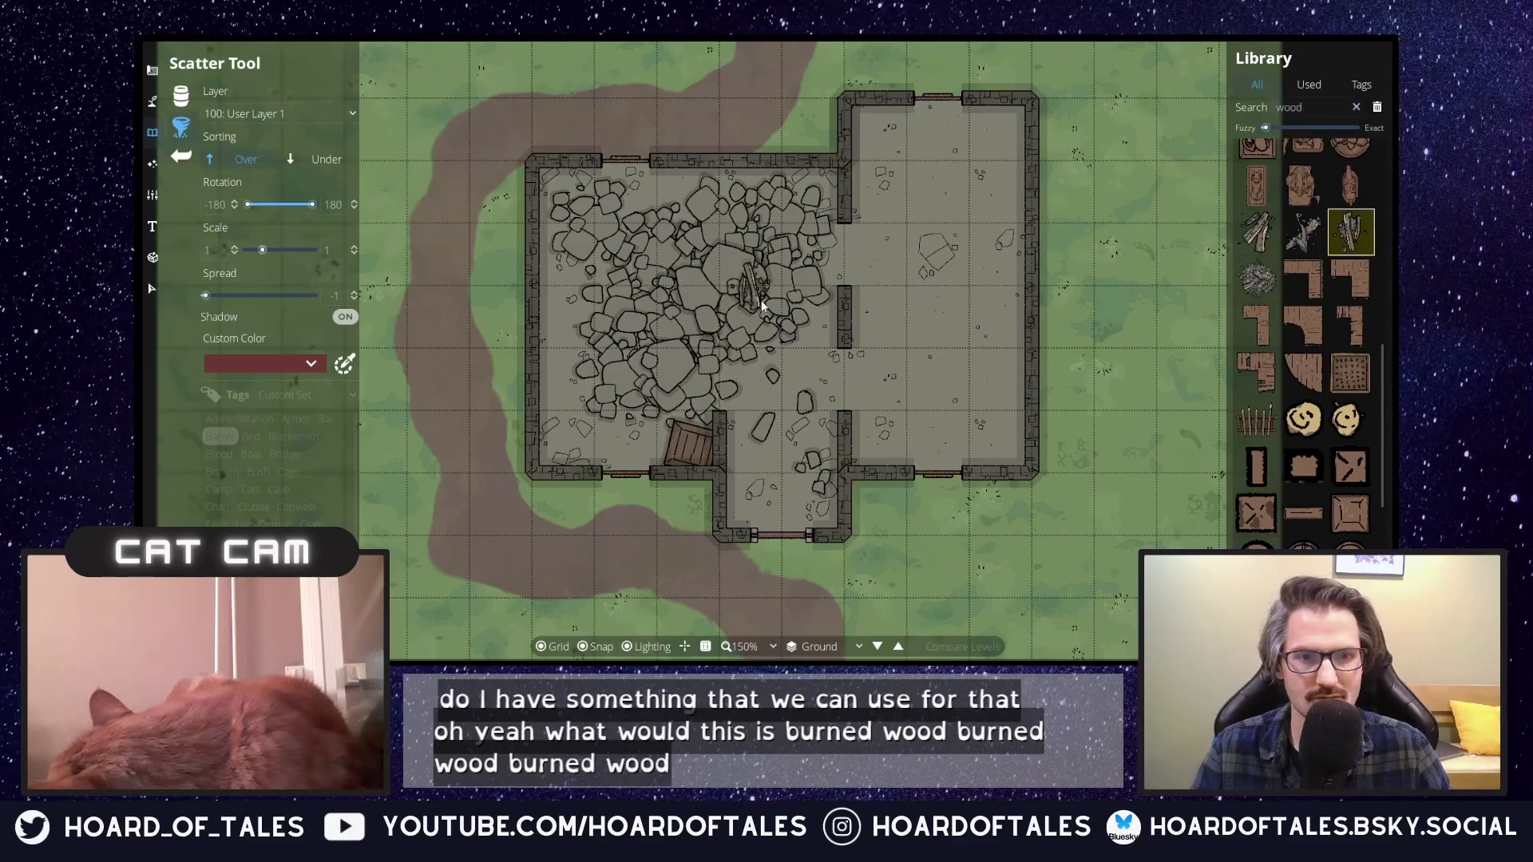
# Try out the thin forked twig from the wood results and check the remaining wood objects for roof debris.
pyautogui.scroll(-1, 1334, 328)
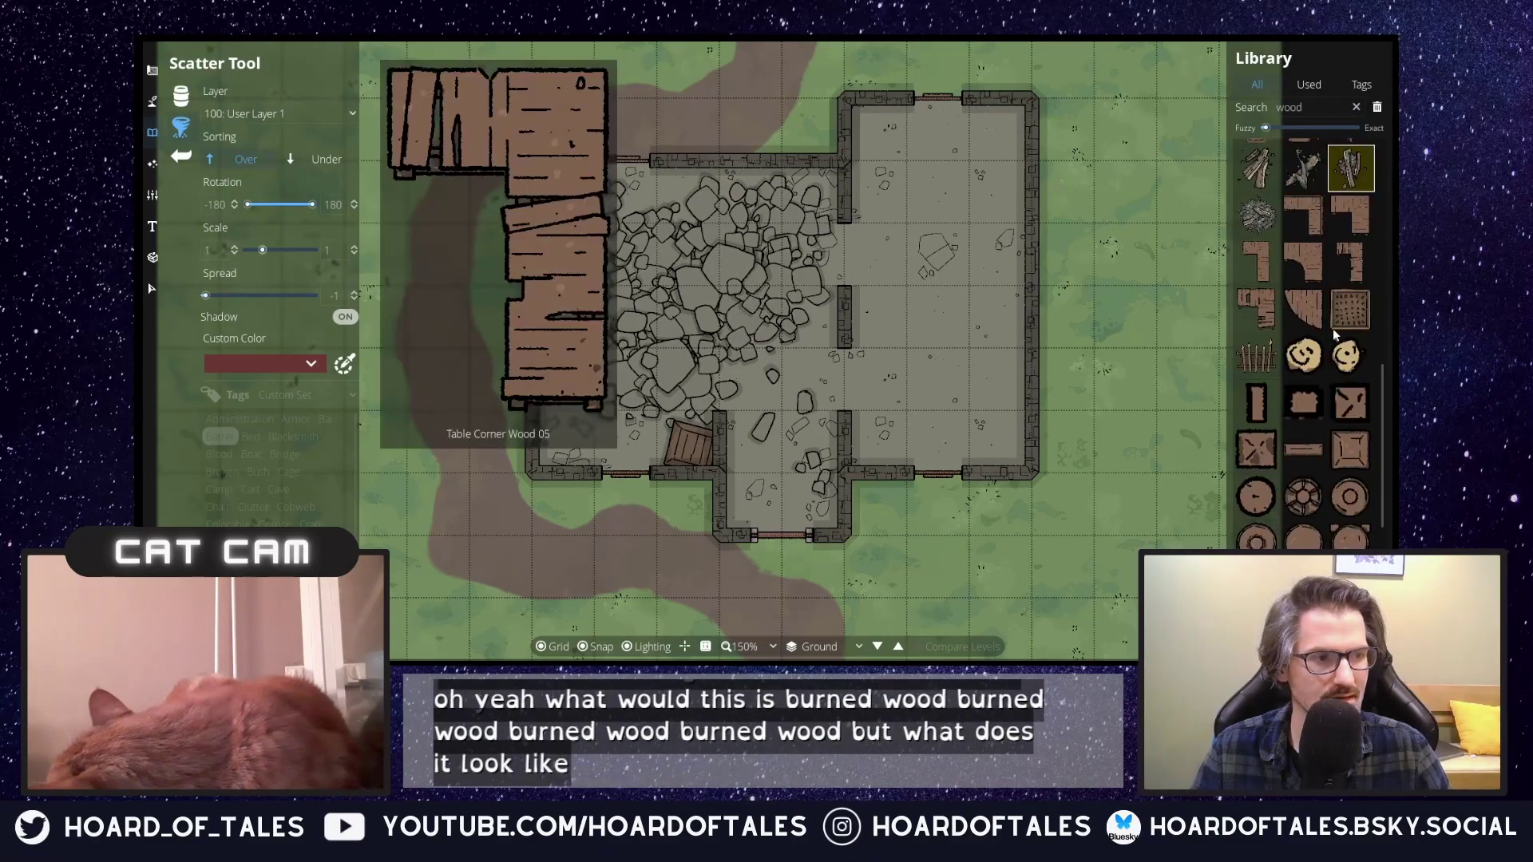
pyautogui.scroll(-8, 1333, 328)
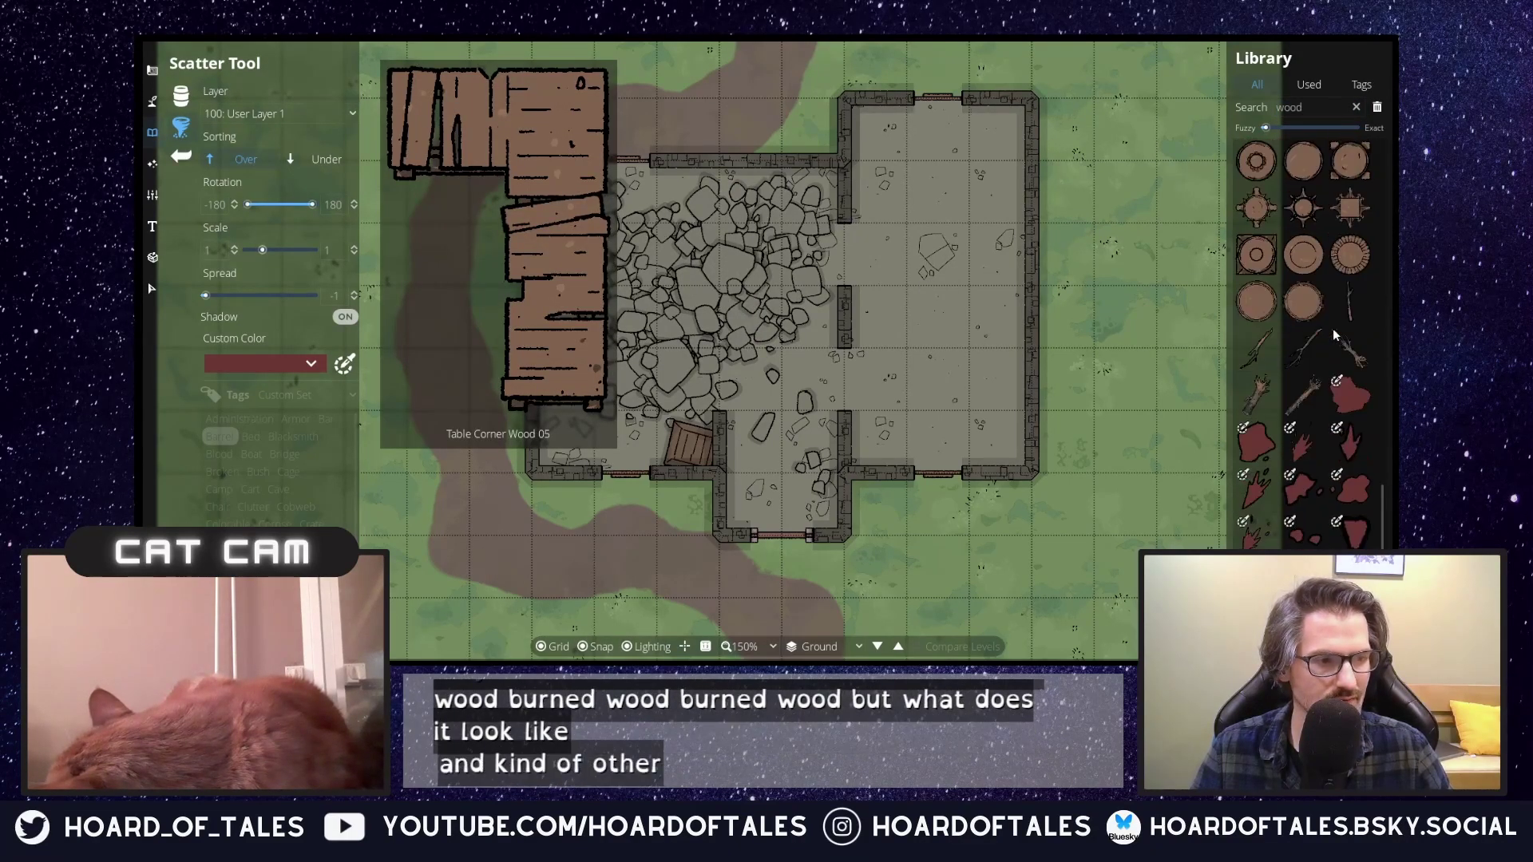
pyautogui.click(1289, 357)
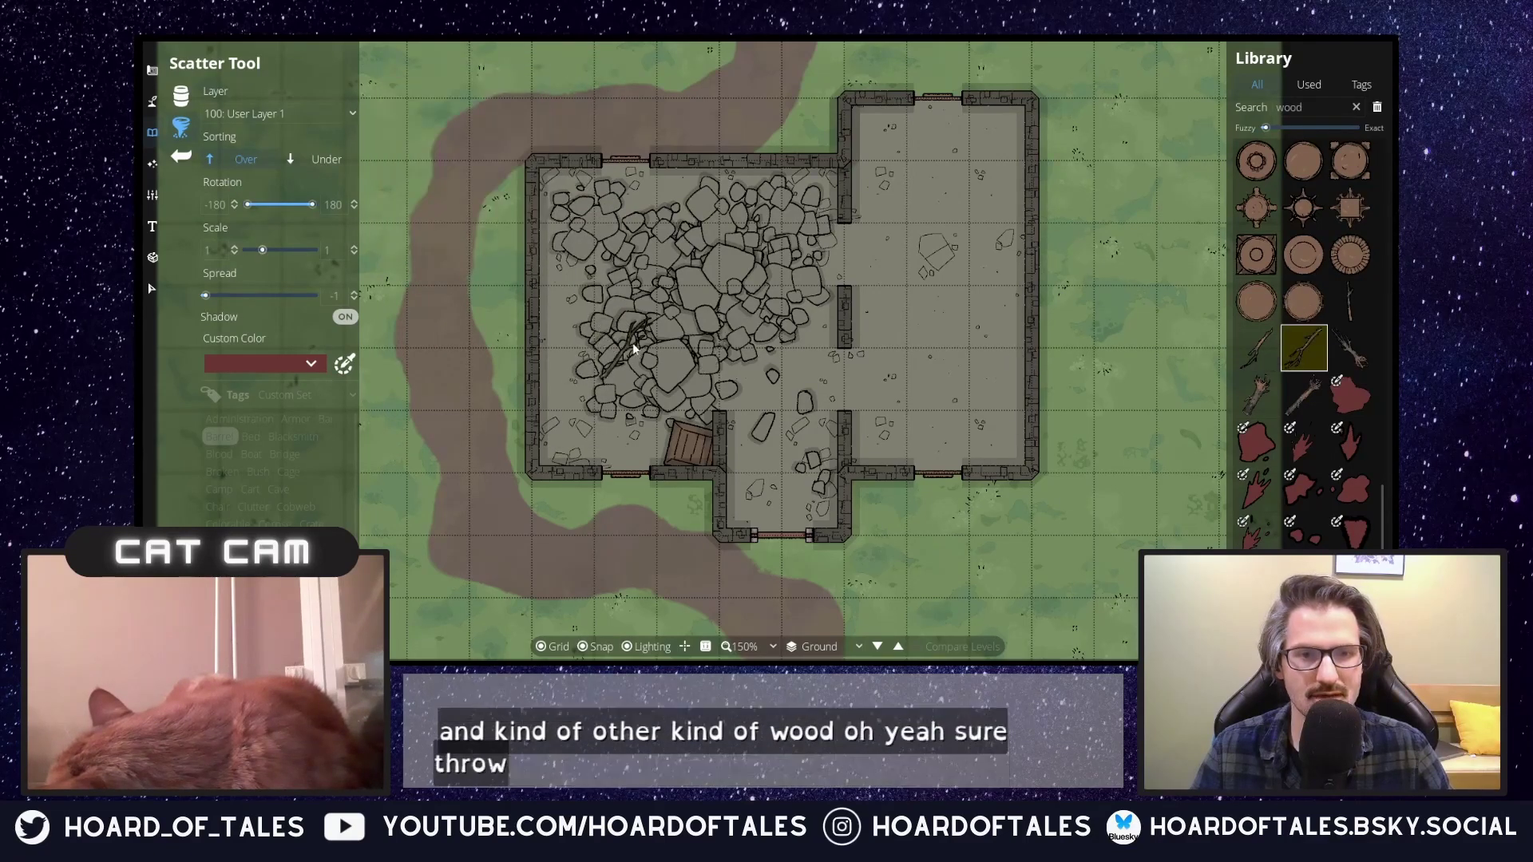
pyautogui.scroll(6, 1274, 468)
pyautogui.moveTo(1292, 462)
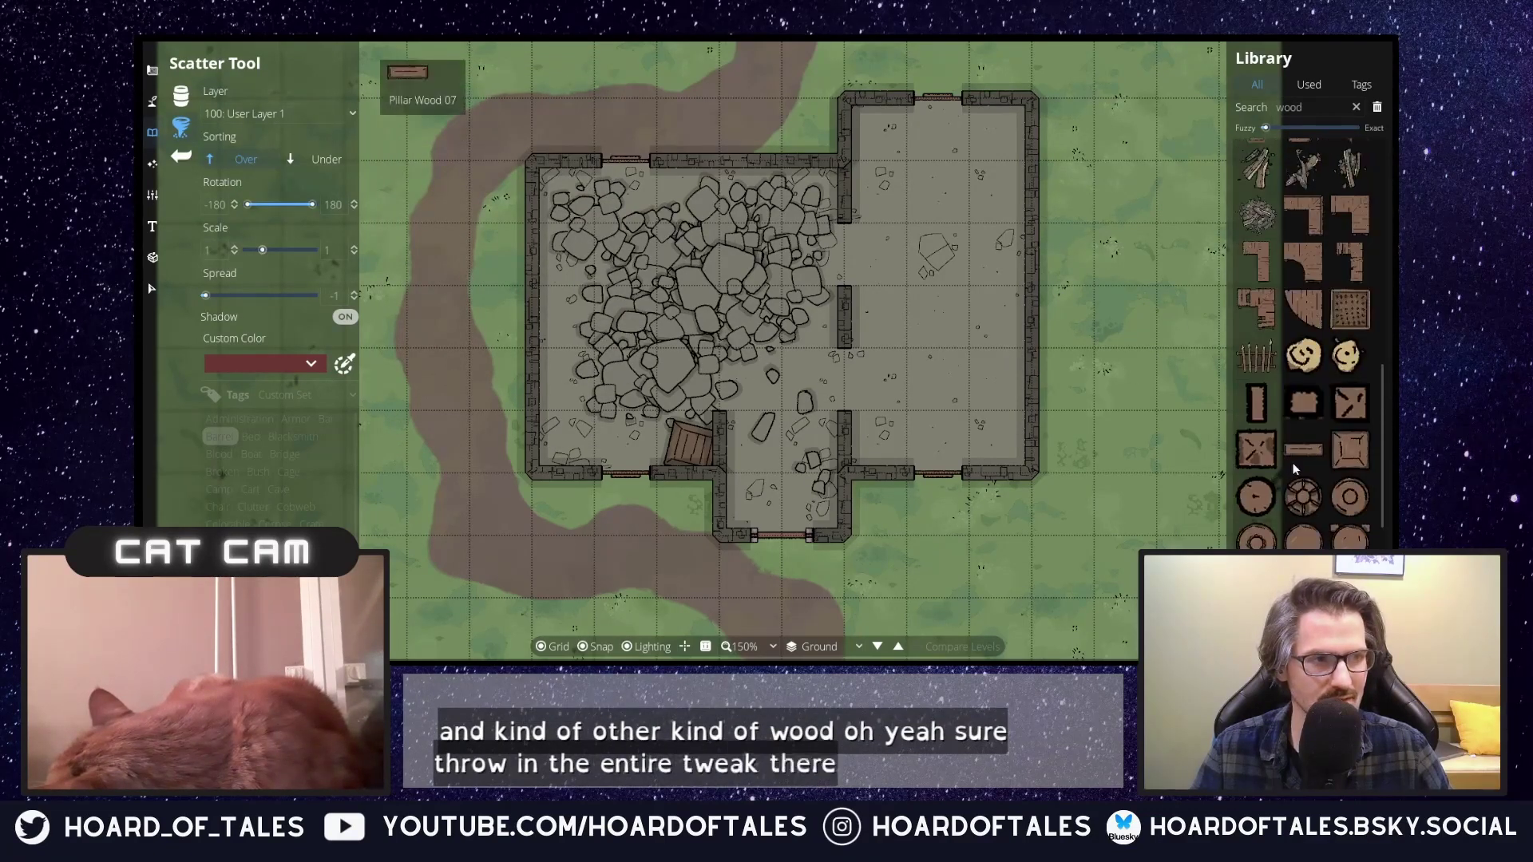
pyautogui.scroll(8, 1295, 470)
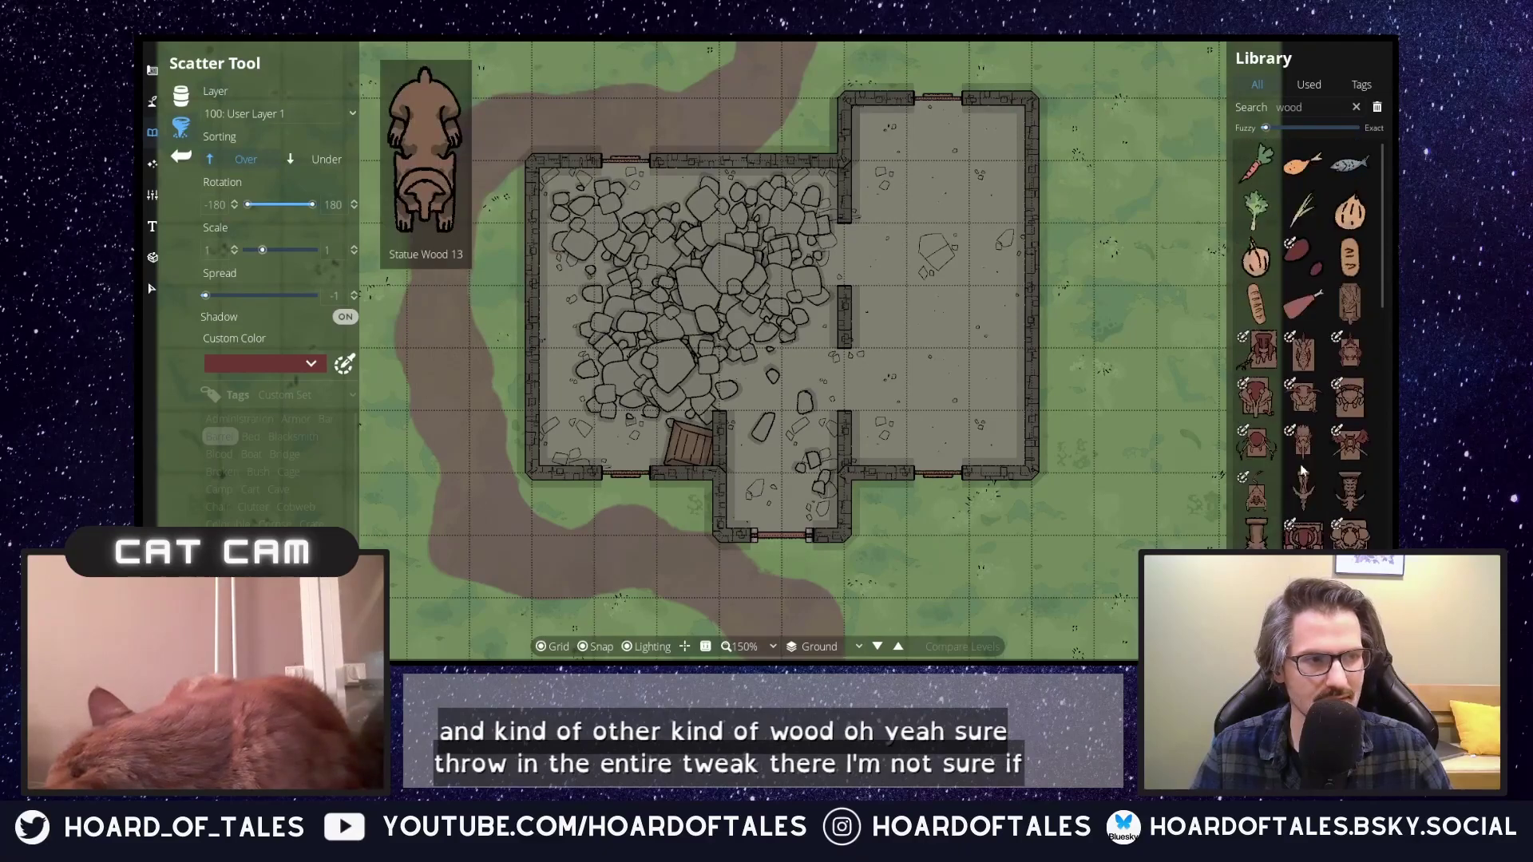
# Search the library for "log" and try out the thin forked branch as roof debris.
pyautogui.click(1356, 106)
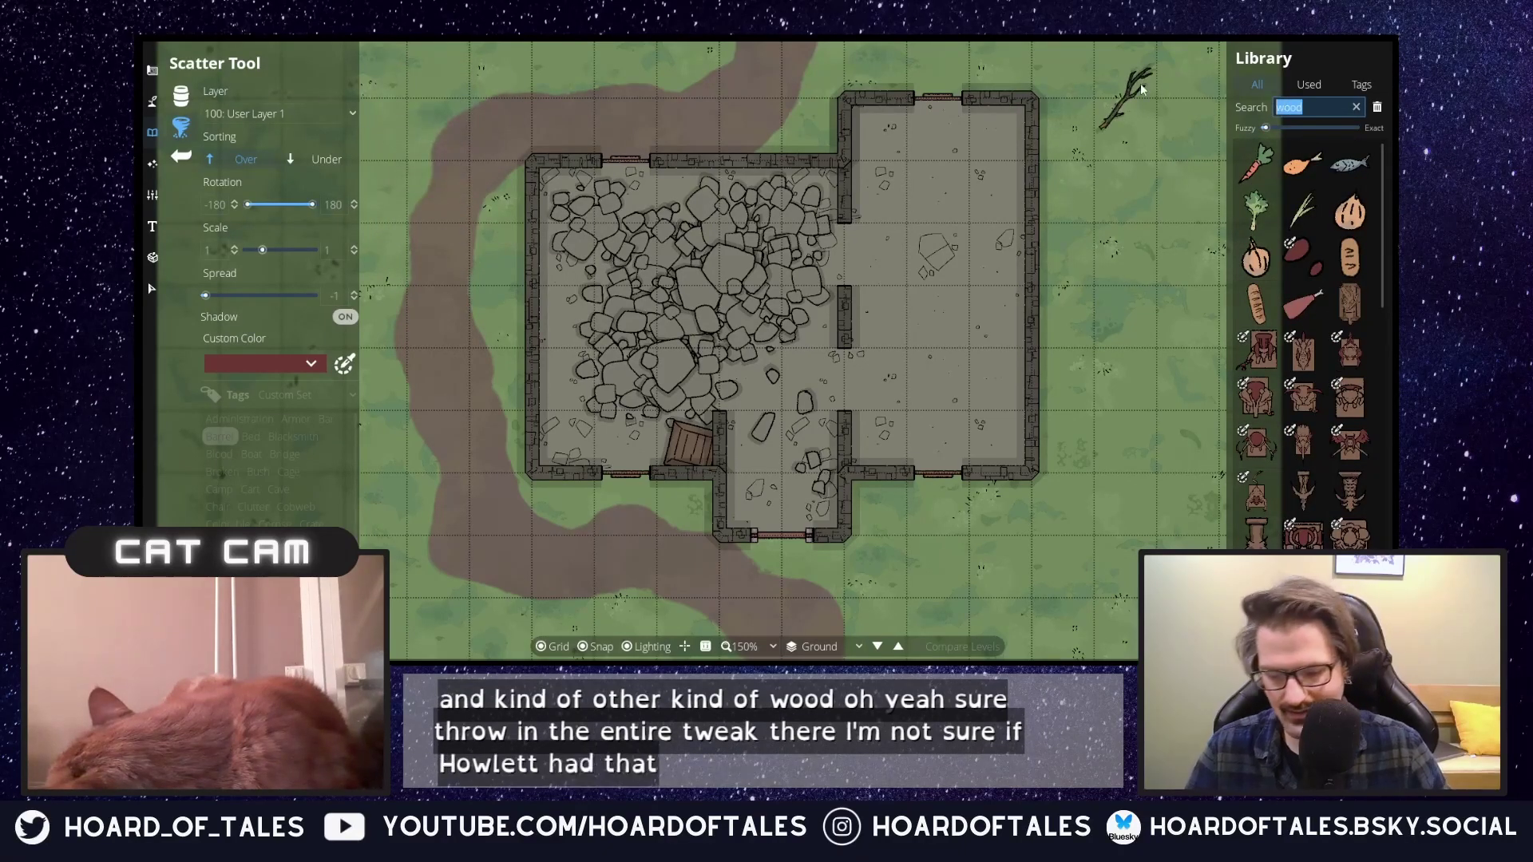
pyautogui.write('log')
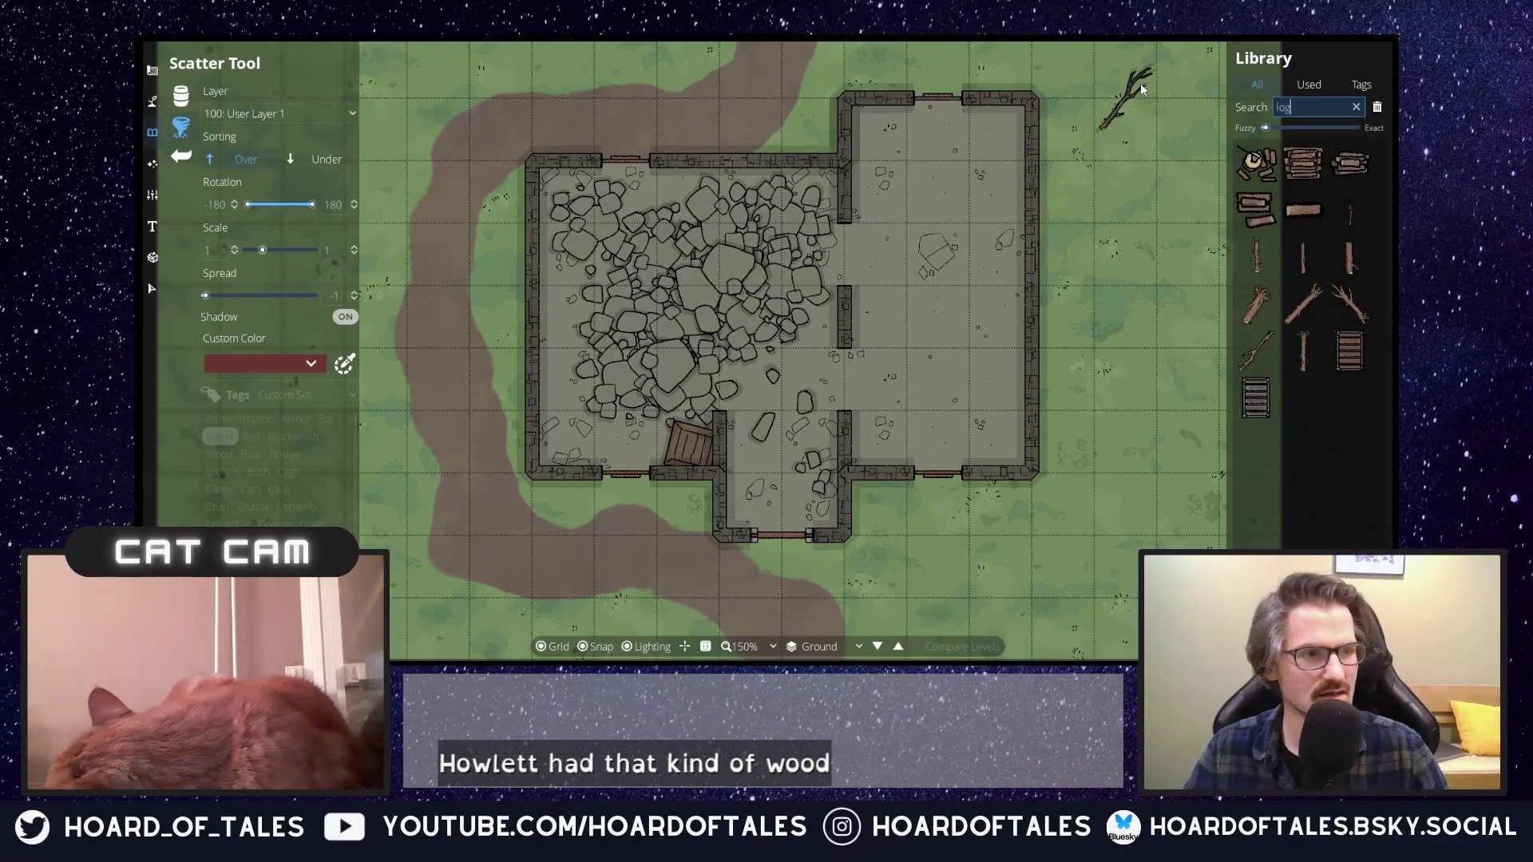
pyautogui.moveTo(1349, 212)
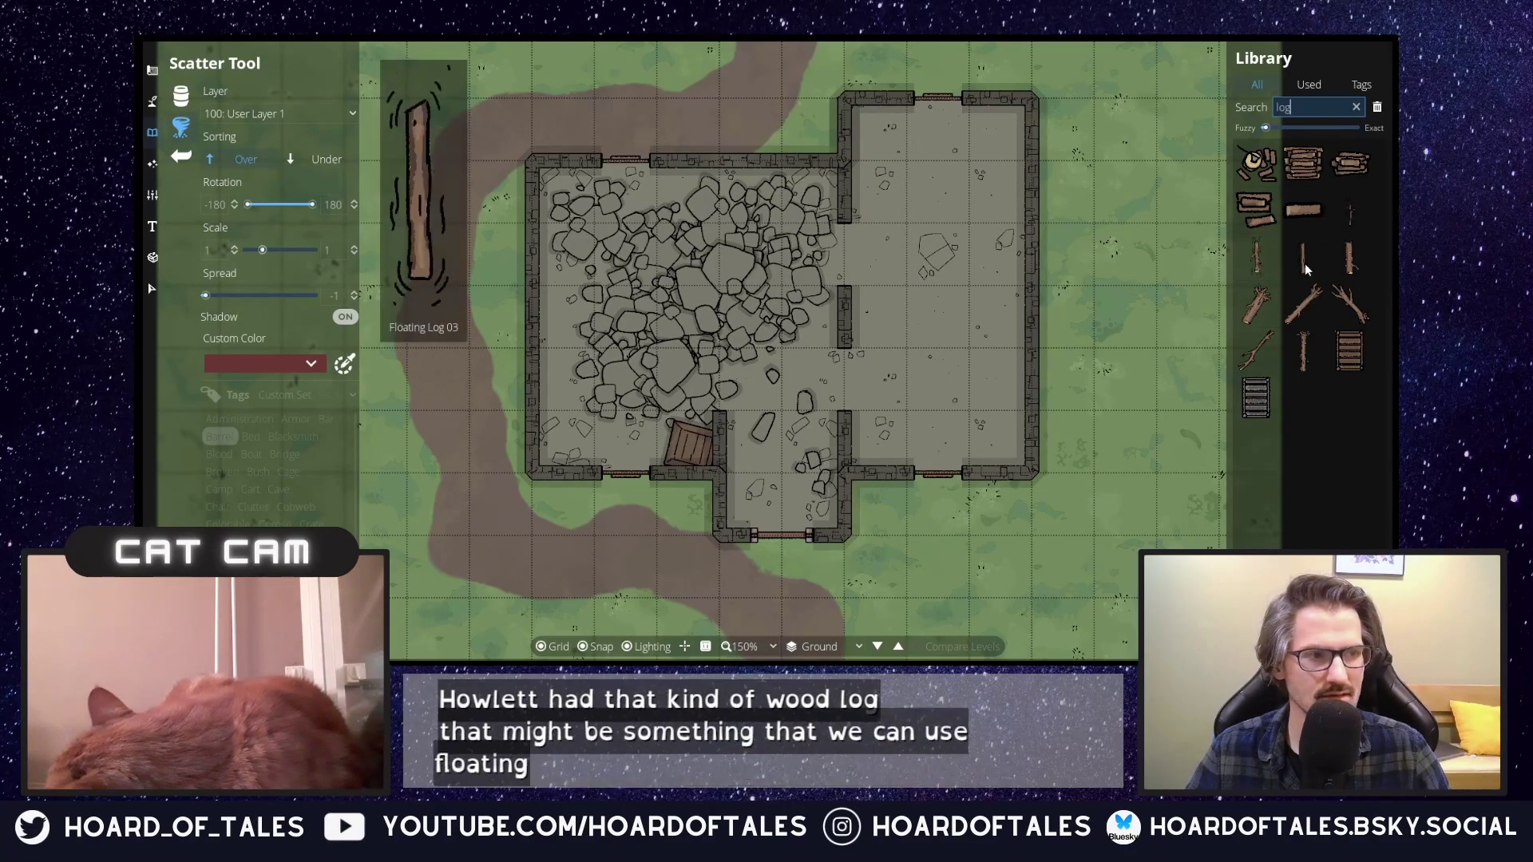
pyautogui.click(1257, 352)
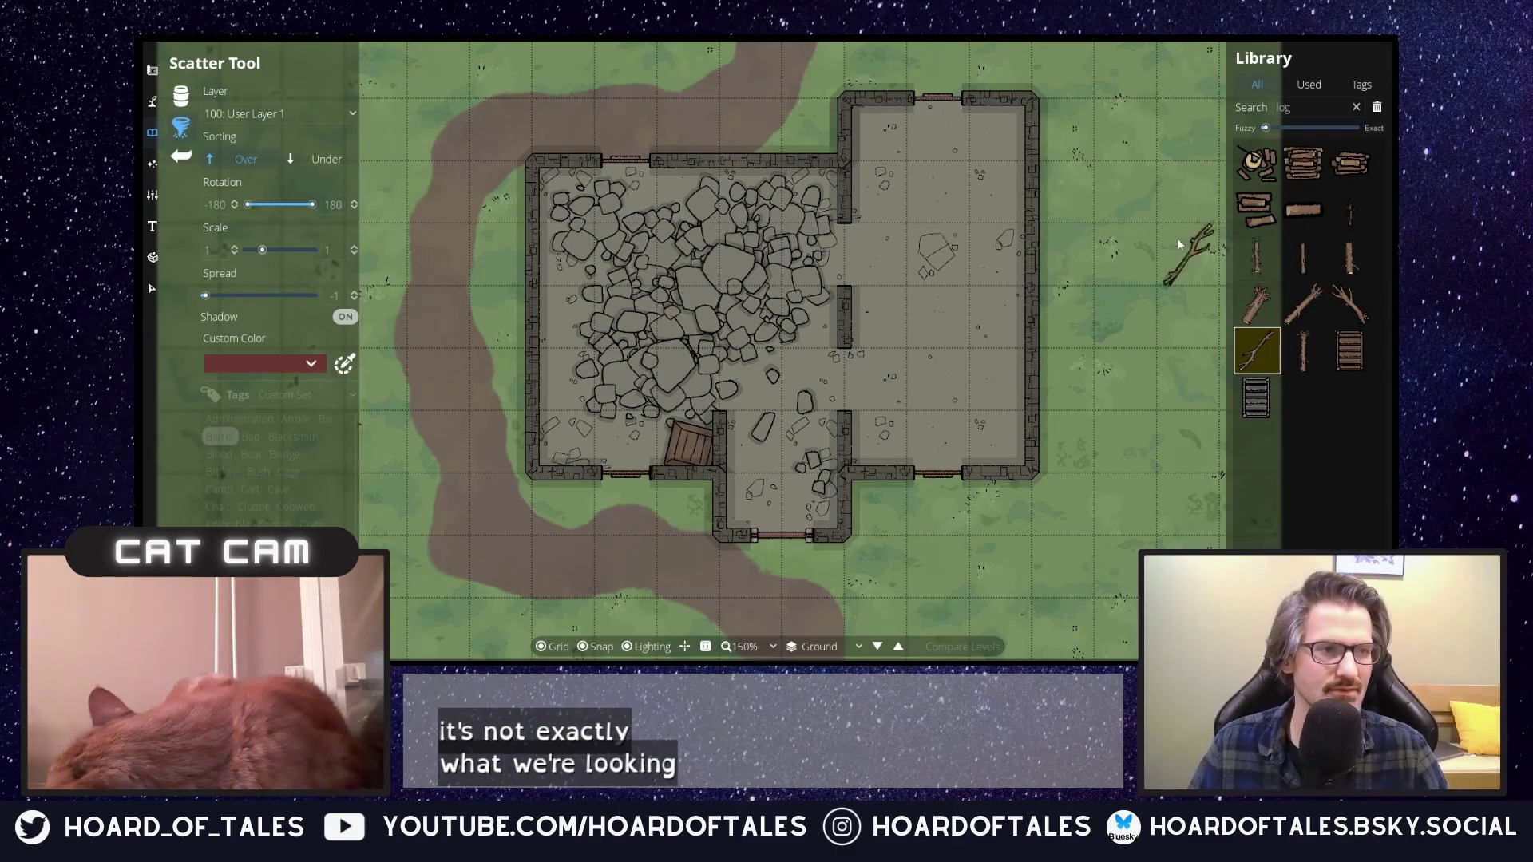
pyautogui.moveTo(1314, 357)
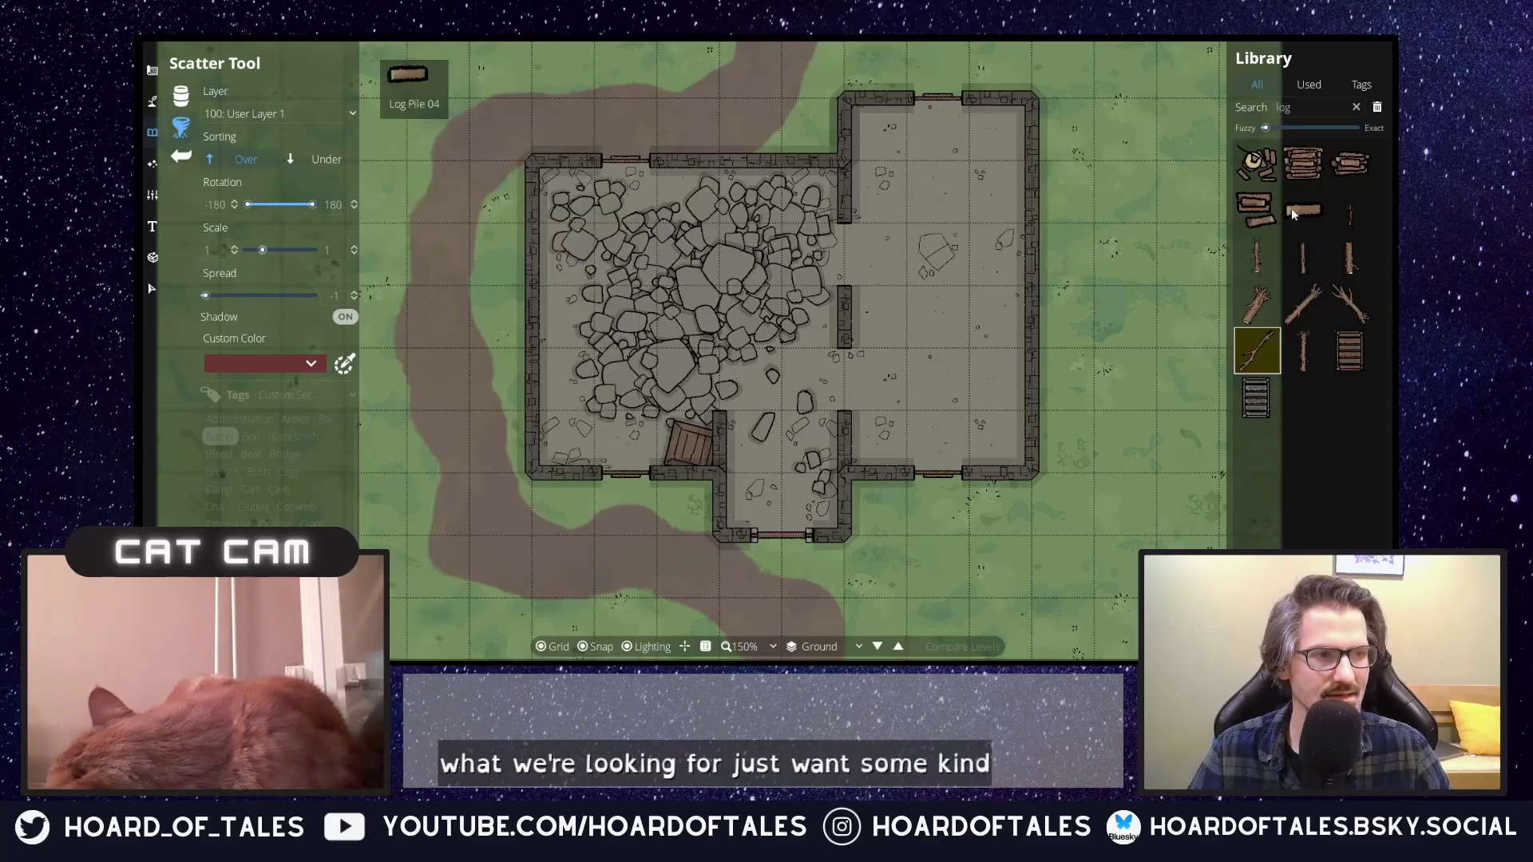
# Scatter two of the loose three-log piles over the west room's rubble with snapping off.
pyautogui.click(1269, 216)
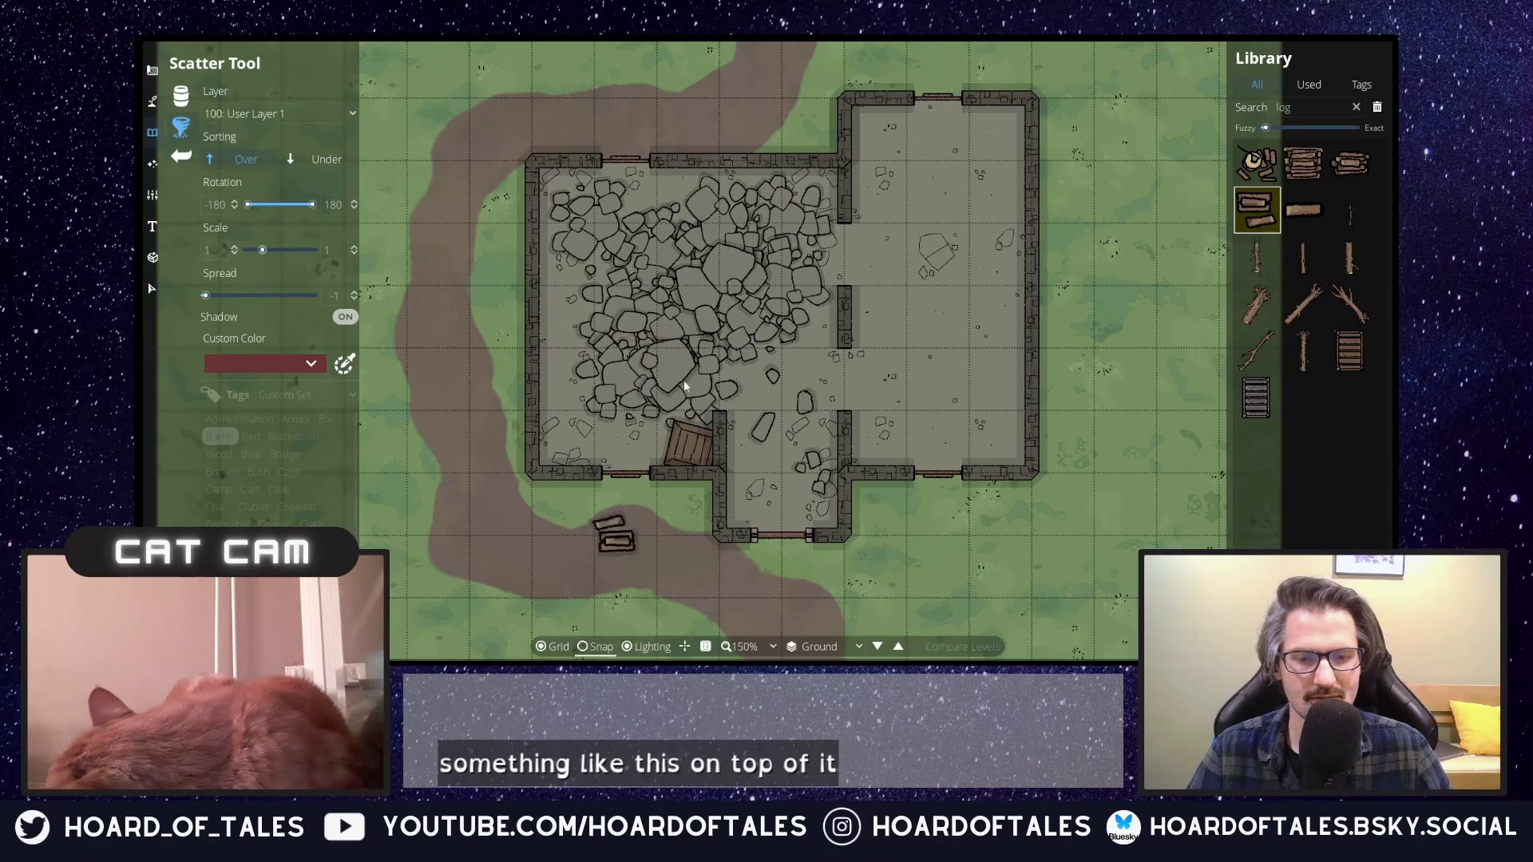
pyautogui.click(632, 352)
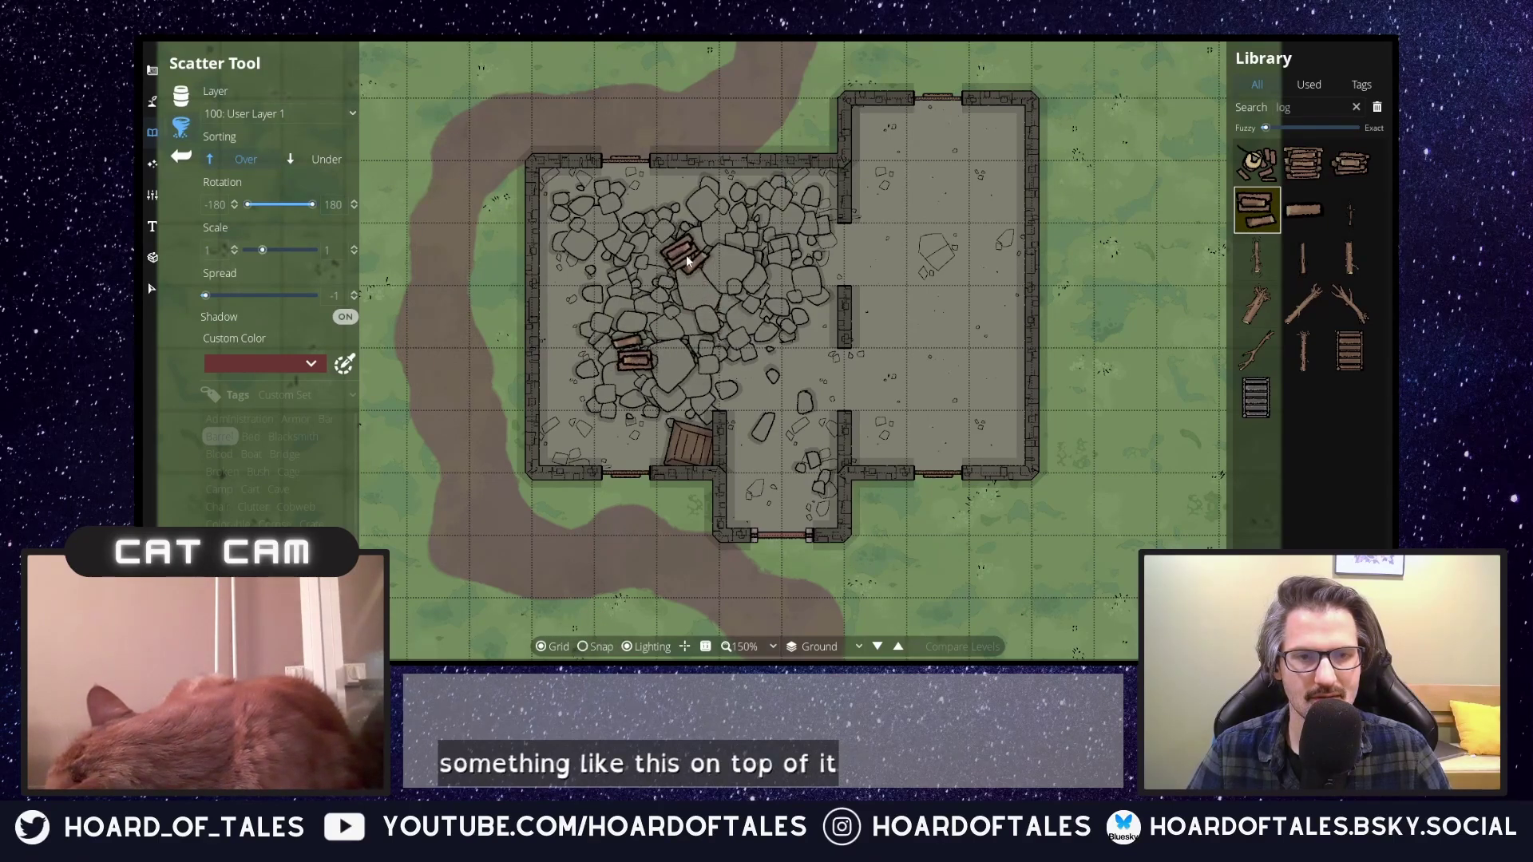
pyautogui.click(683, 256)
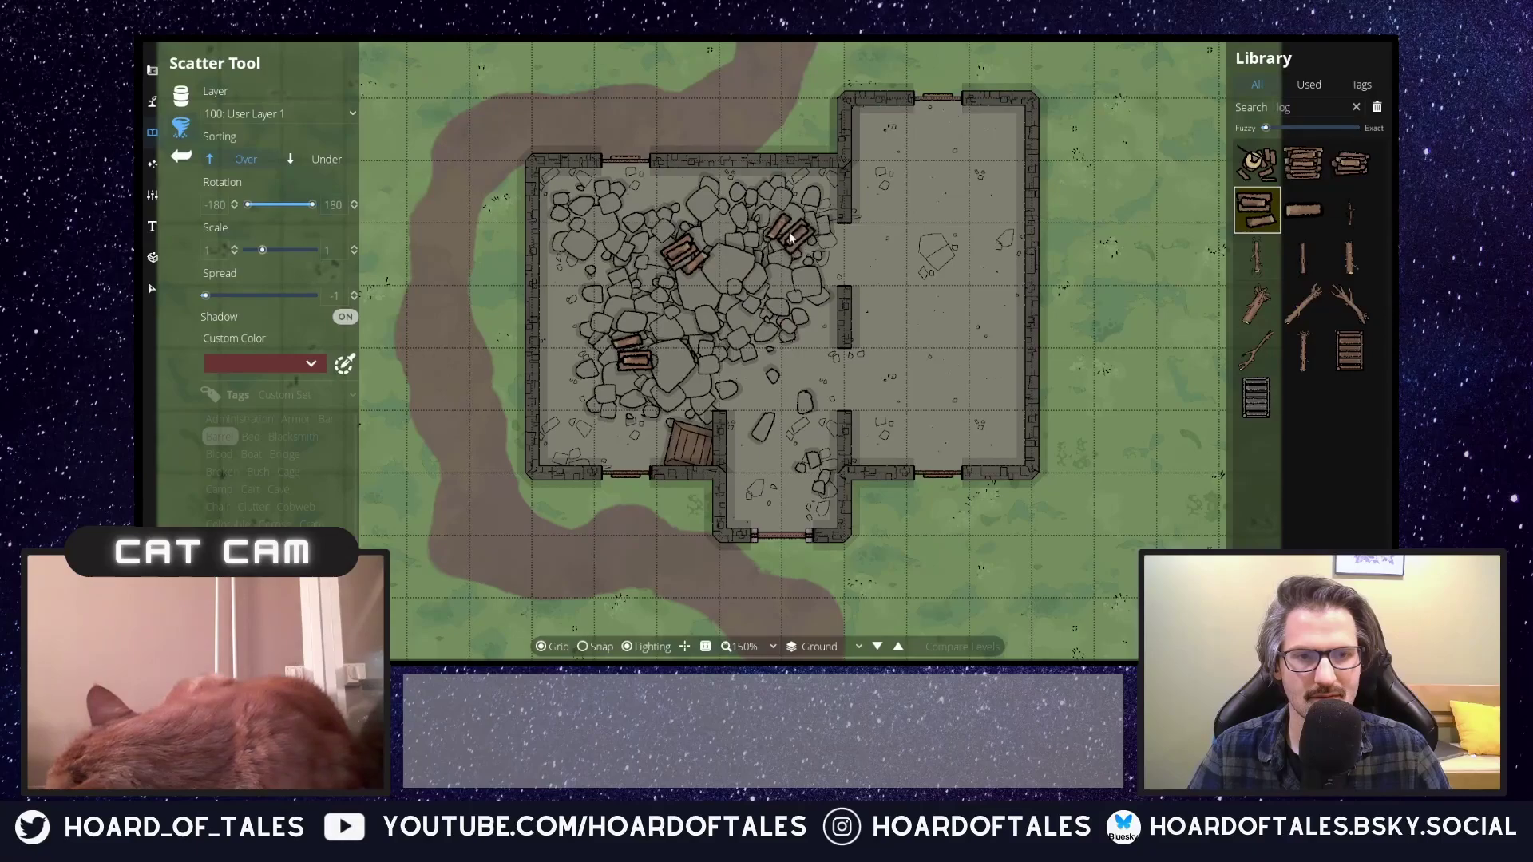
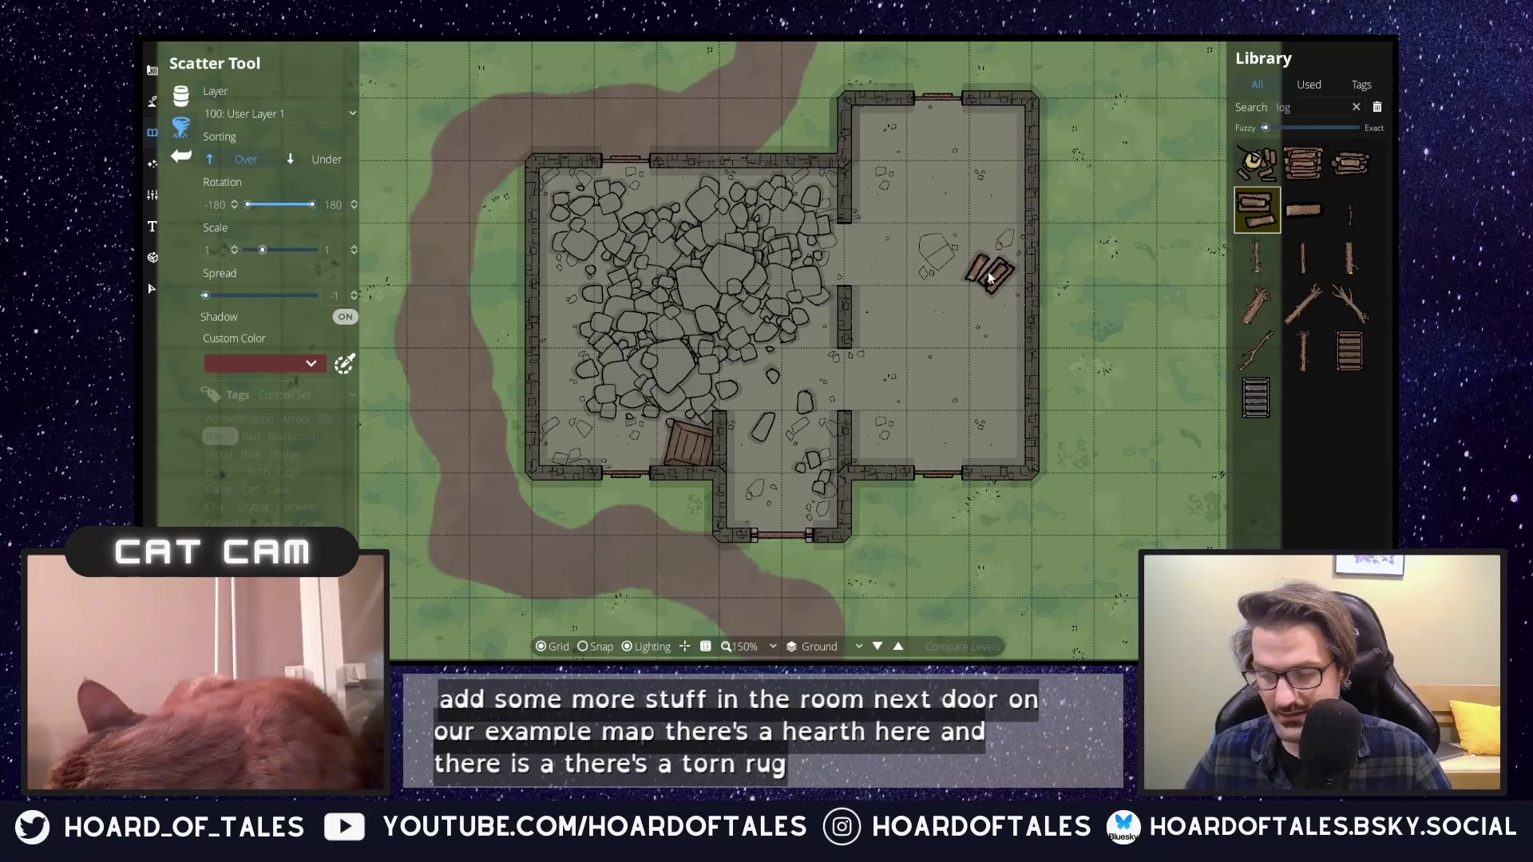
# Search the library for "rug" and compare the results of the exact and fuzzy search settings.
pyautogui.doubleClick(1307, 112)
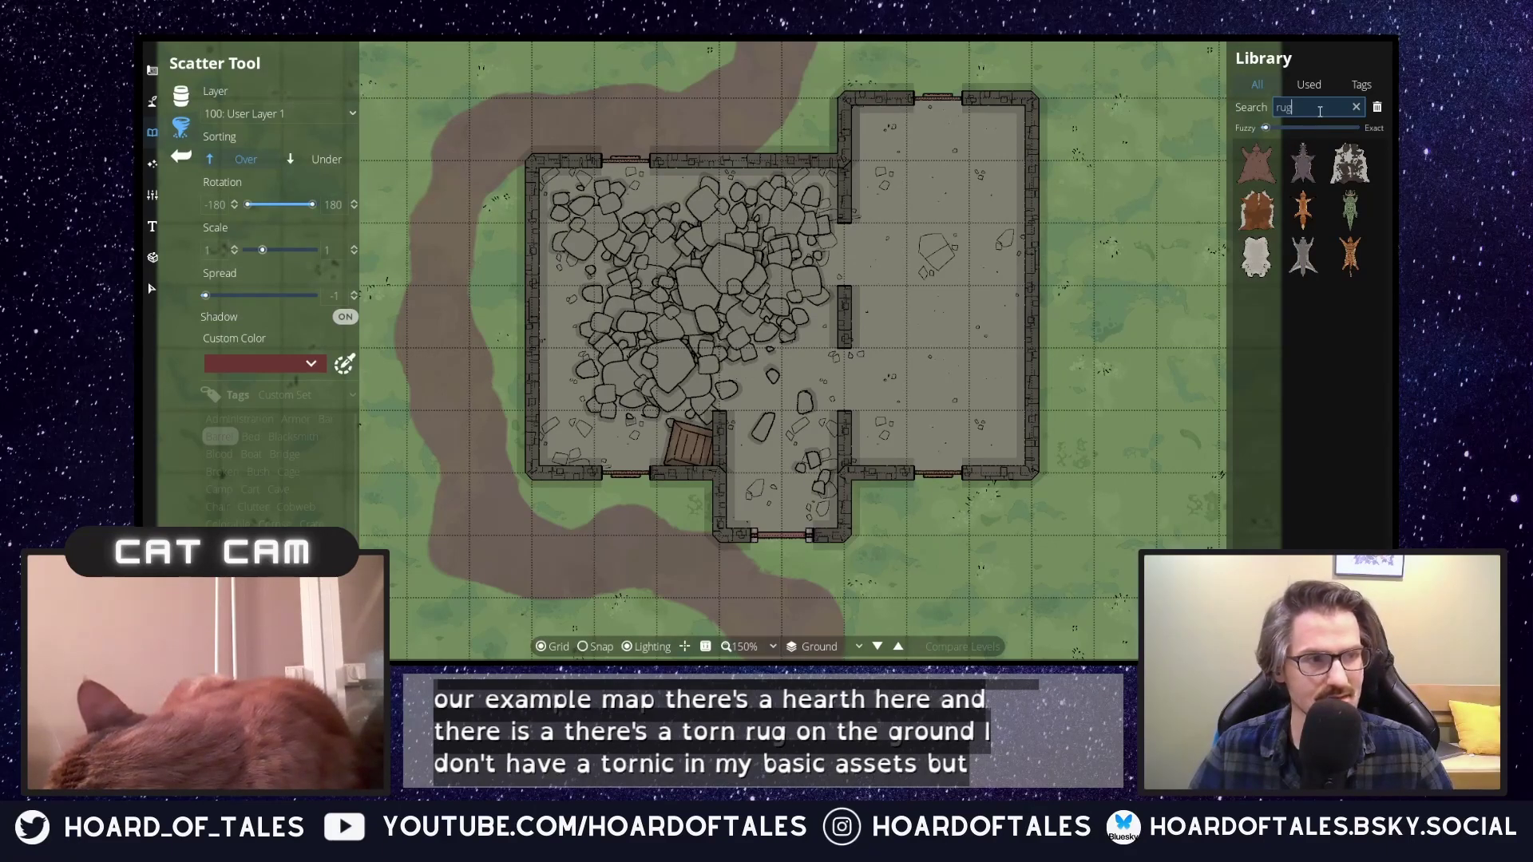
pyautogui.moveTo(1358, 168)
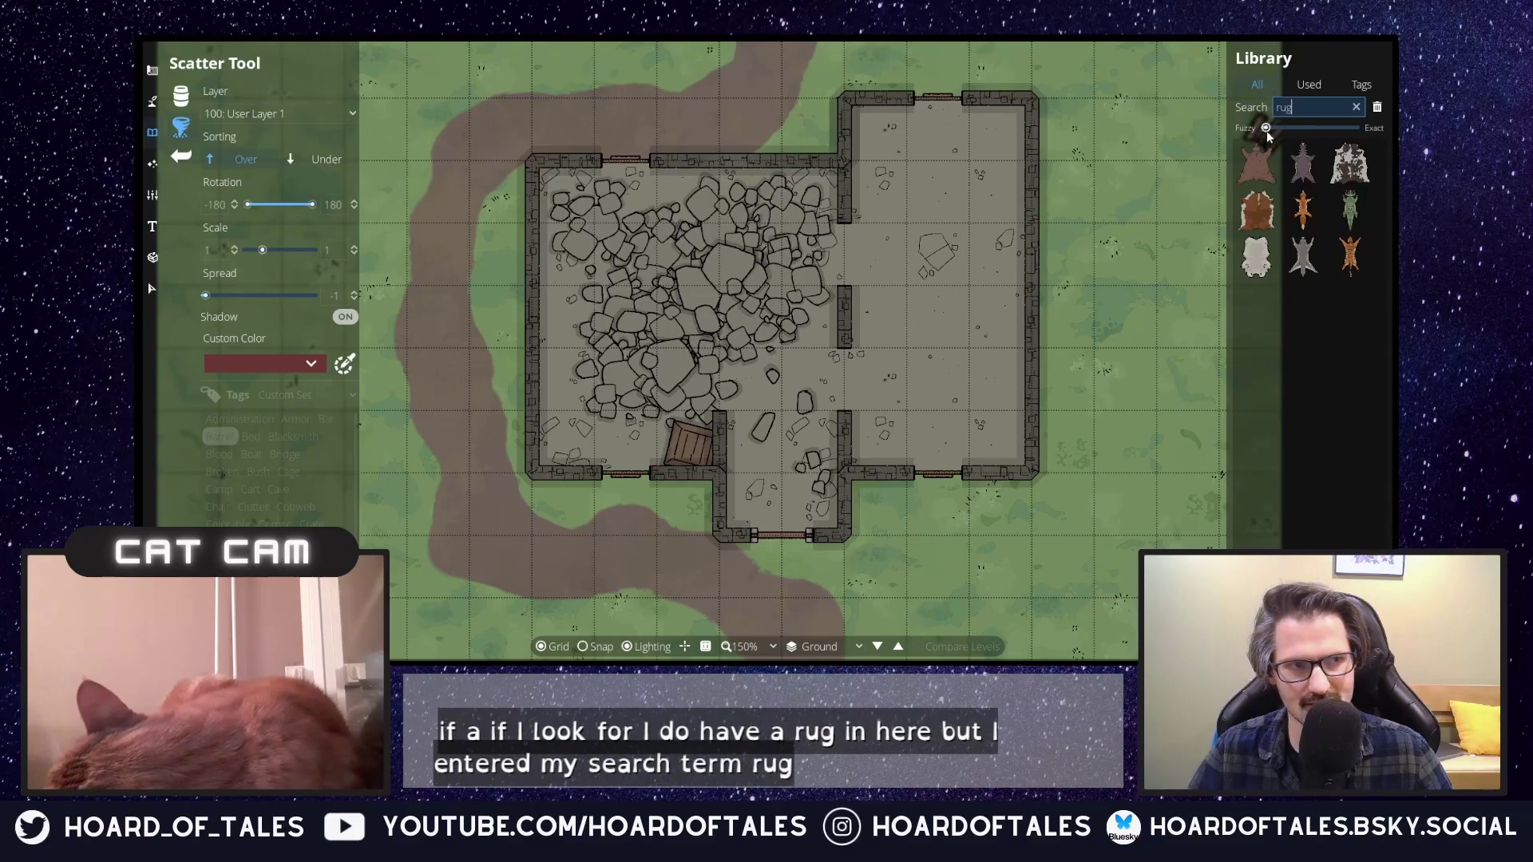
pyautogui.moveTo(1265, 128); pyautogui.dragTo(1356, 134)
pyautogui.click(1308, 114)
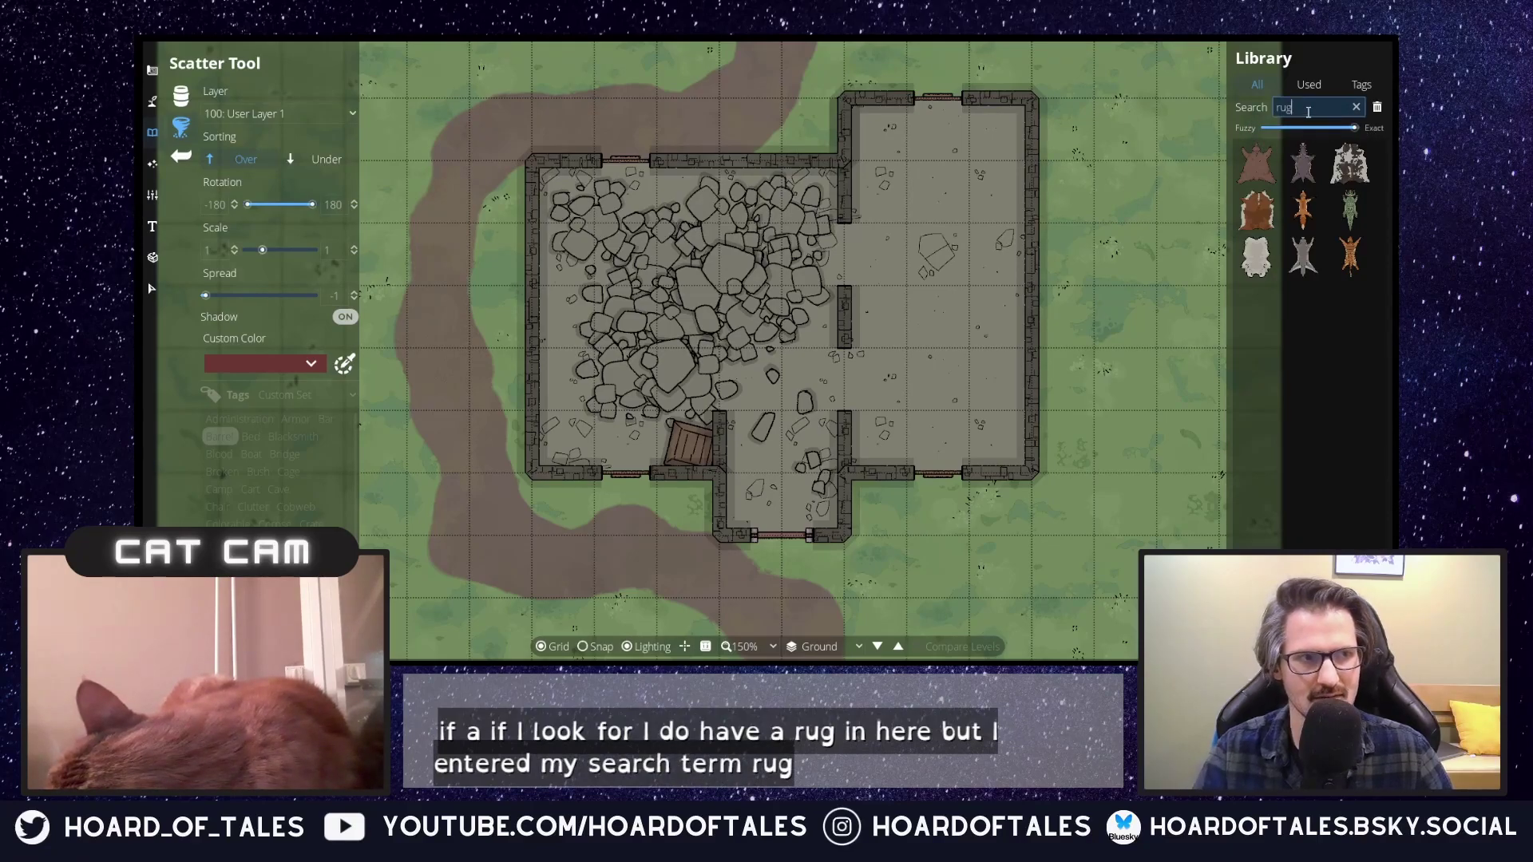
pyautogui.moveTo(1356, 130); pyautogui.dragTo(1266, 129)
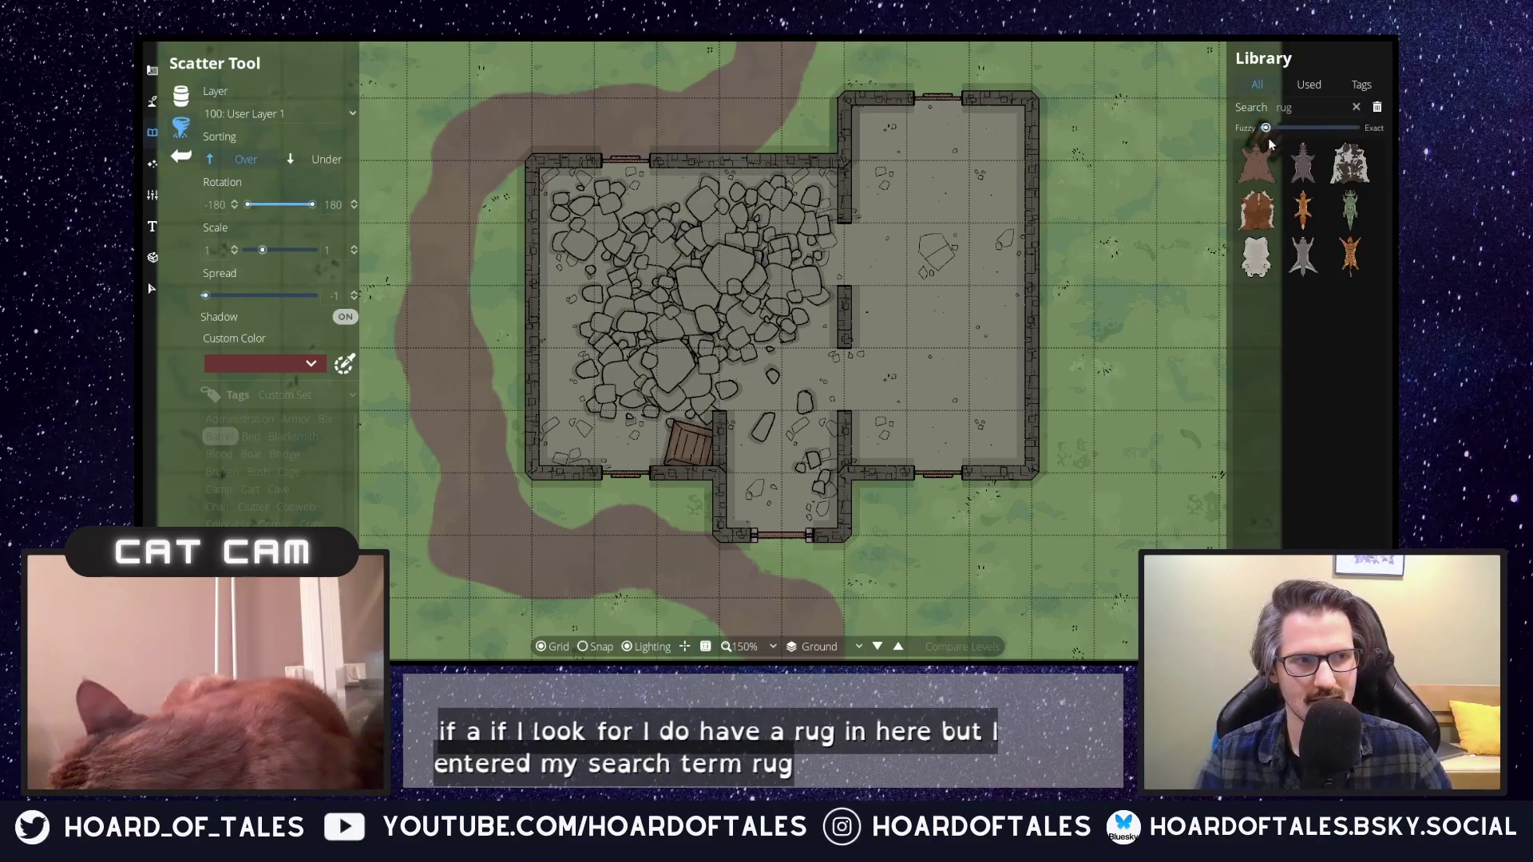
pyautogui.click(1293, 112)
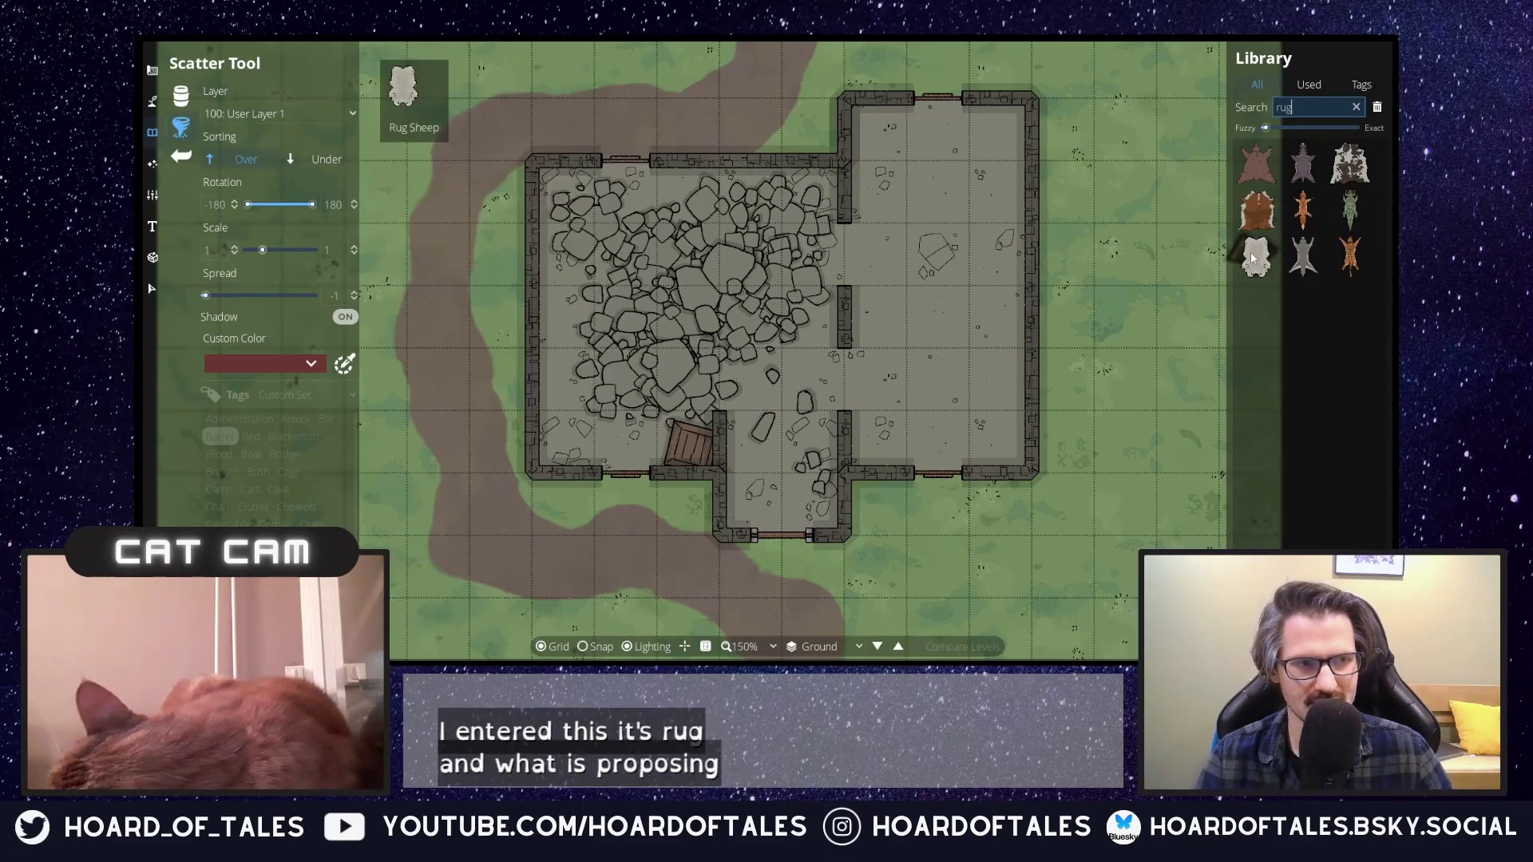
# Try out the grey pelt rug in the middle of the third row and the Rug Lizard.
pyautogui.click(1303, 256)
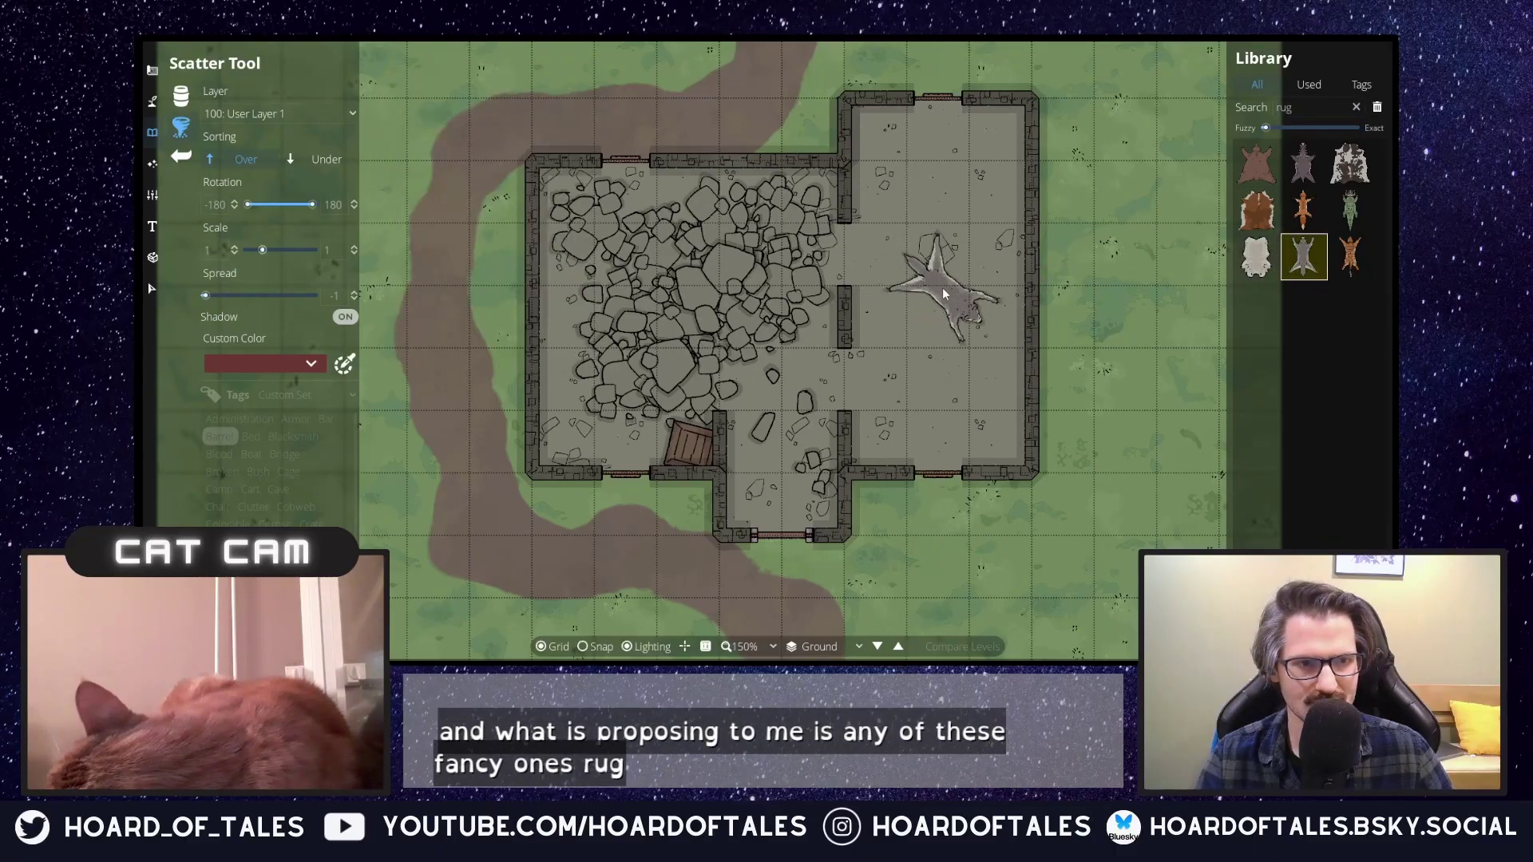
pyautogui.moveTo(1343, 262)
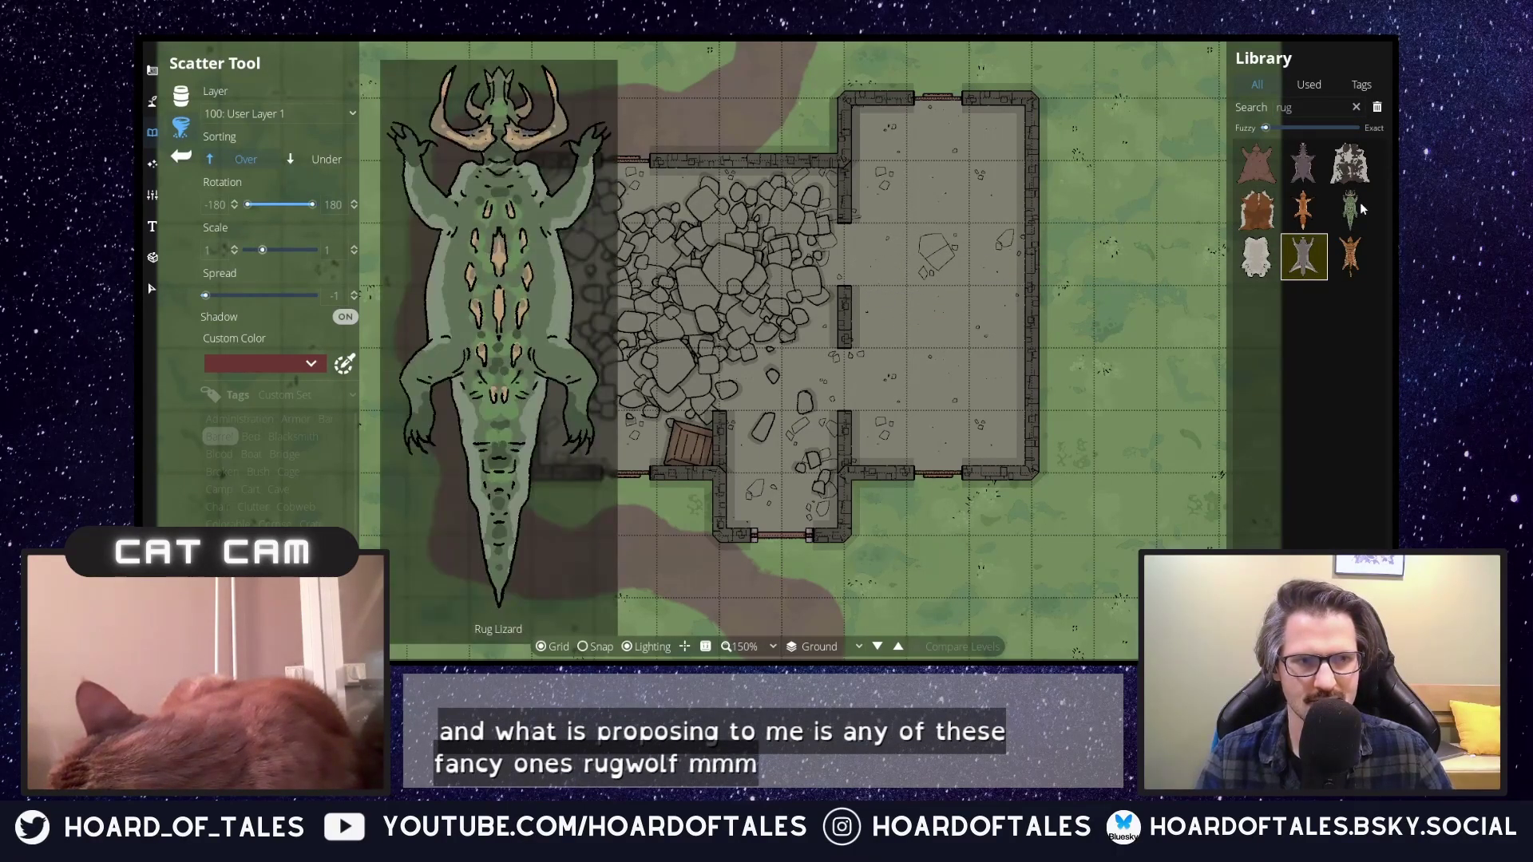
pyautogui.click(1361, 209)
pyautogui.moveTo(1269, 254)
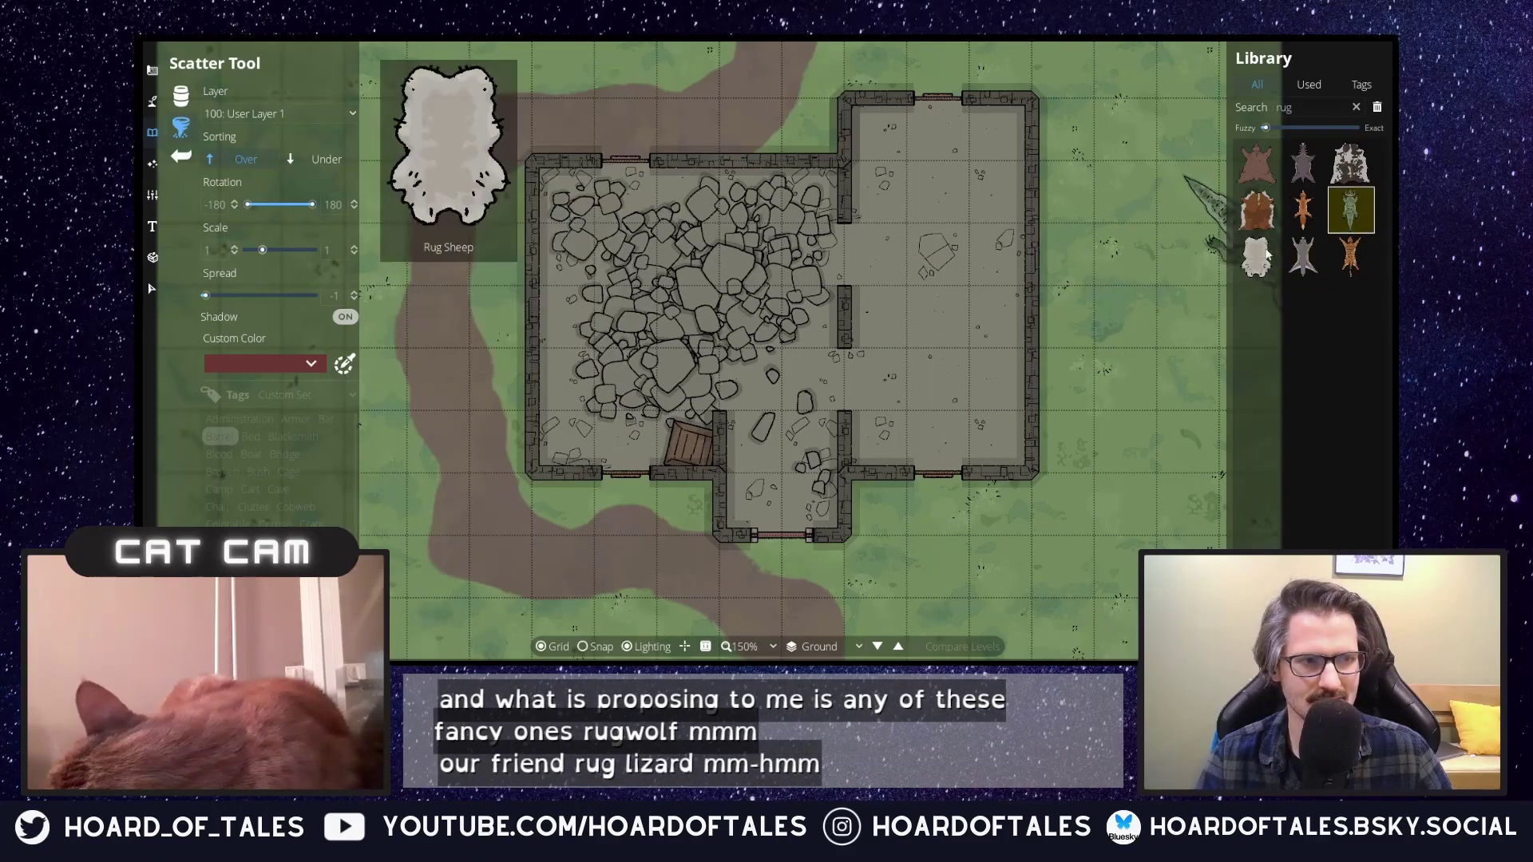
# Clear the library search, switch to the Object Tool and search for "rug" again.
pyautogui.click(1356, 106)
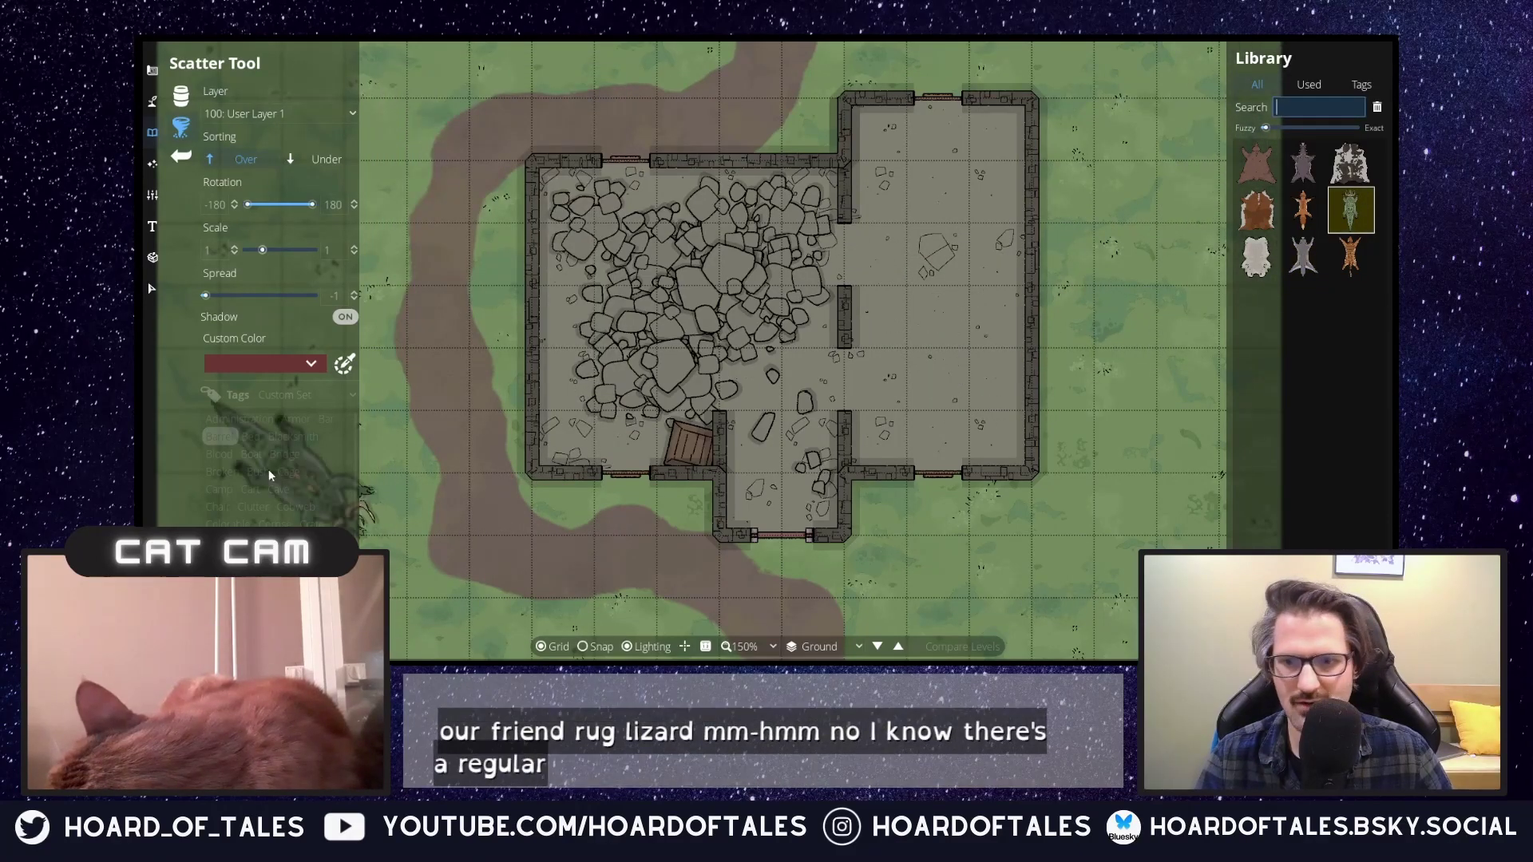
pyautogui.click(1324, 86)
pyautogui.click(182, 95)
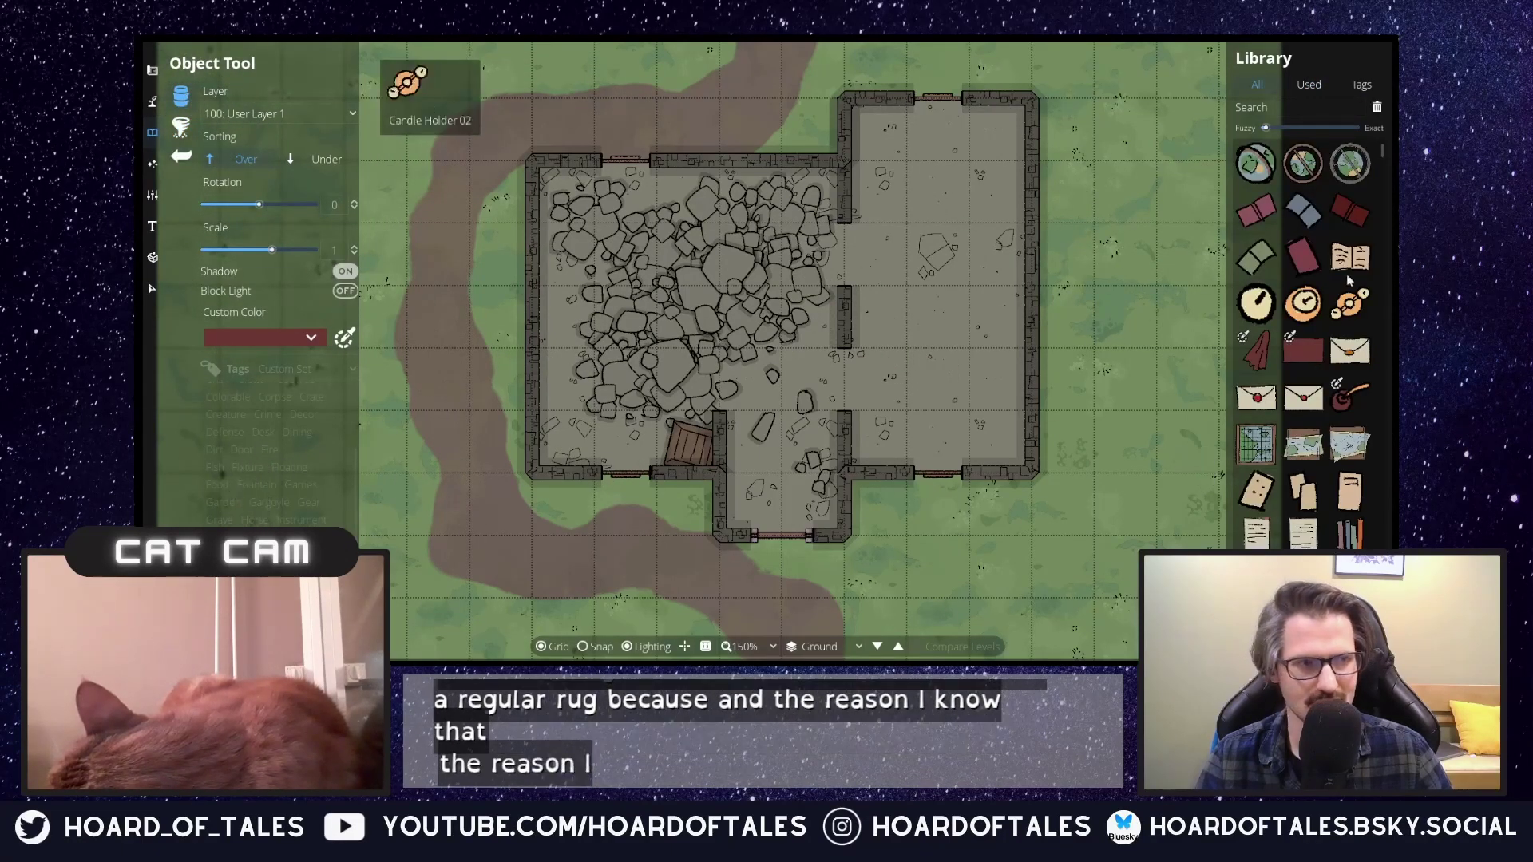
pyautogui.click(1304, 106)
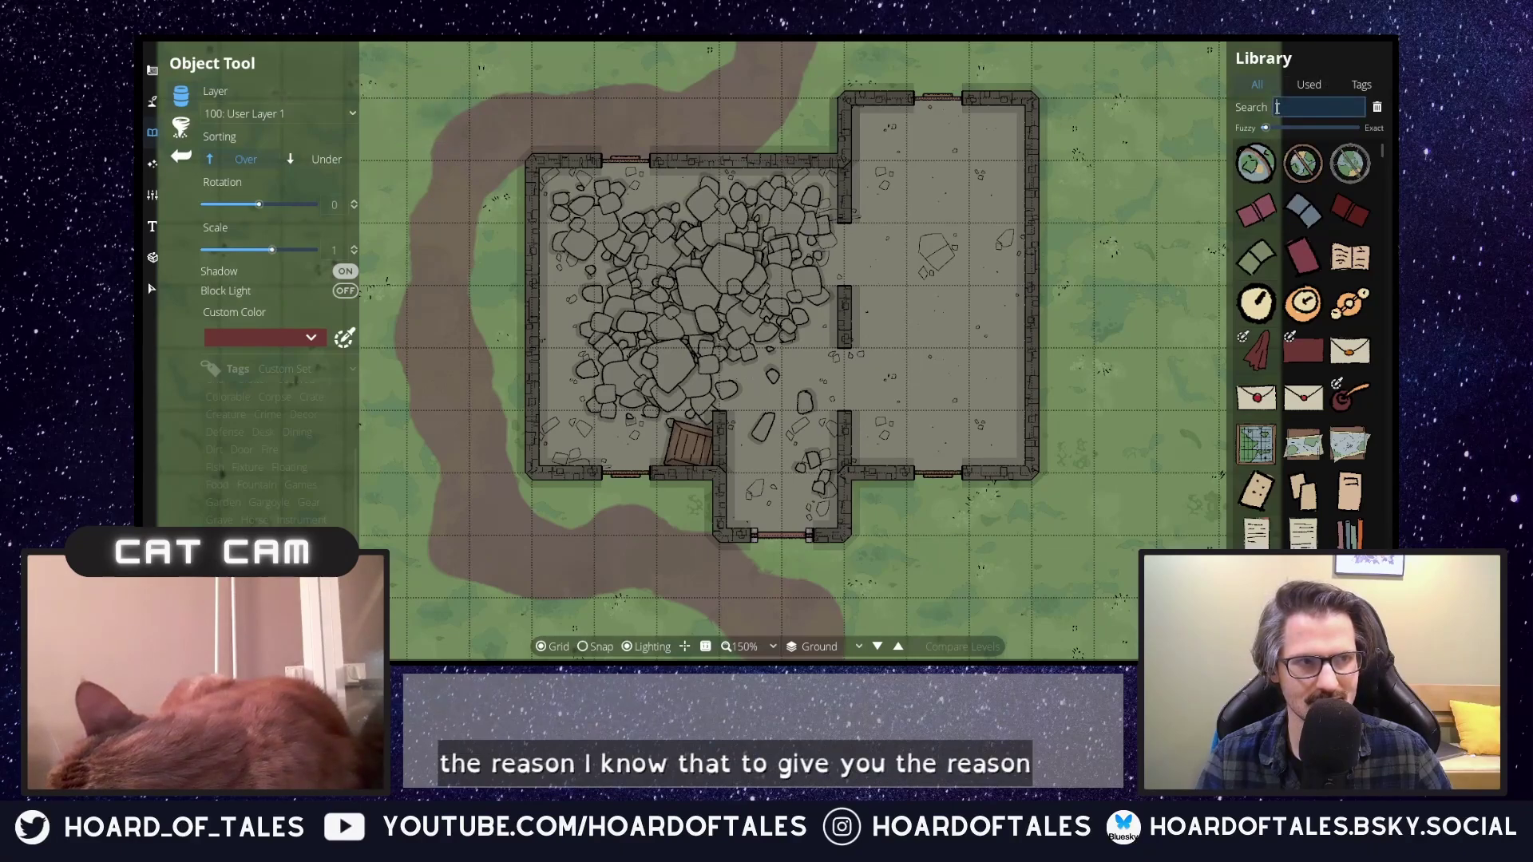
pyautogui.write('rug')
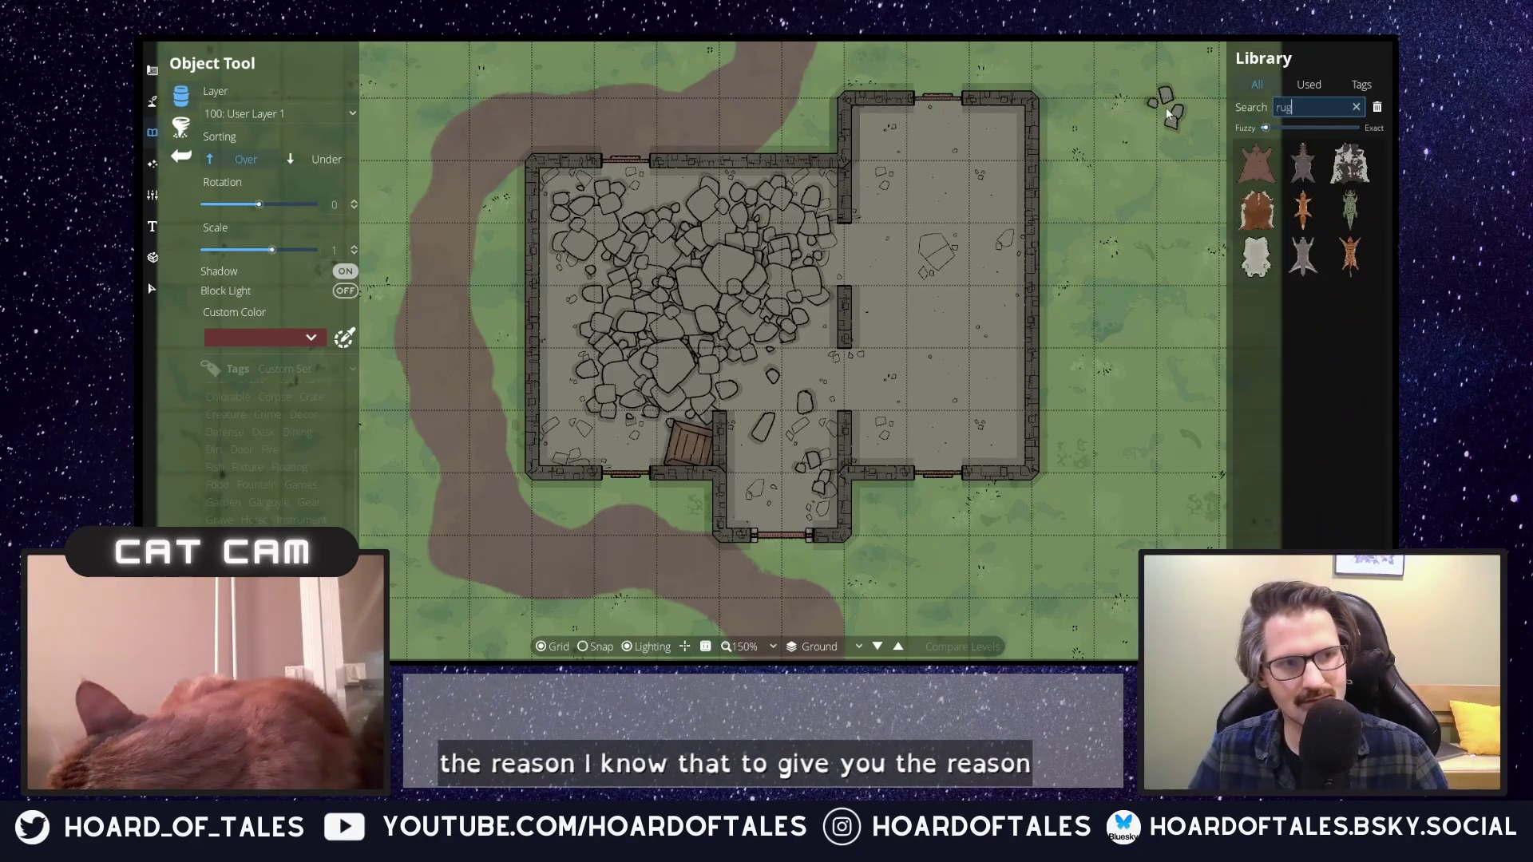
# Filter the object library by the Rug tag.
pyautogui.scroll(-2, 243, 427)
pyautogui.click(231, 490)
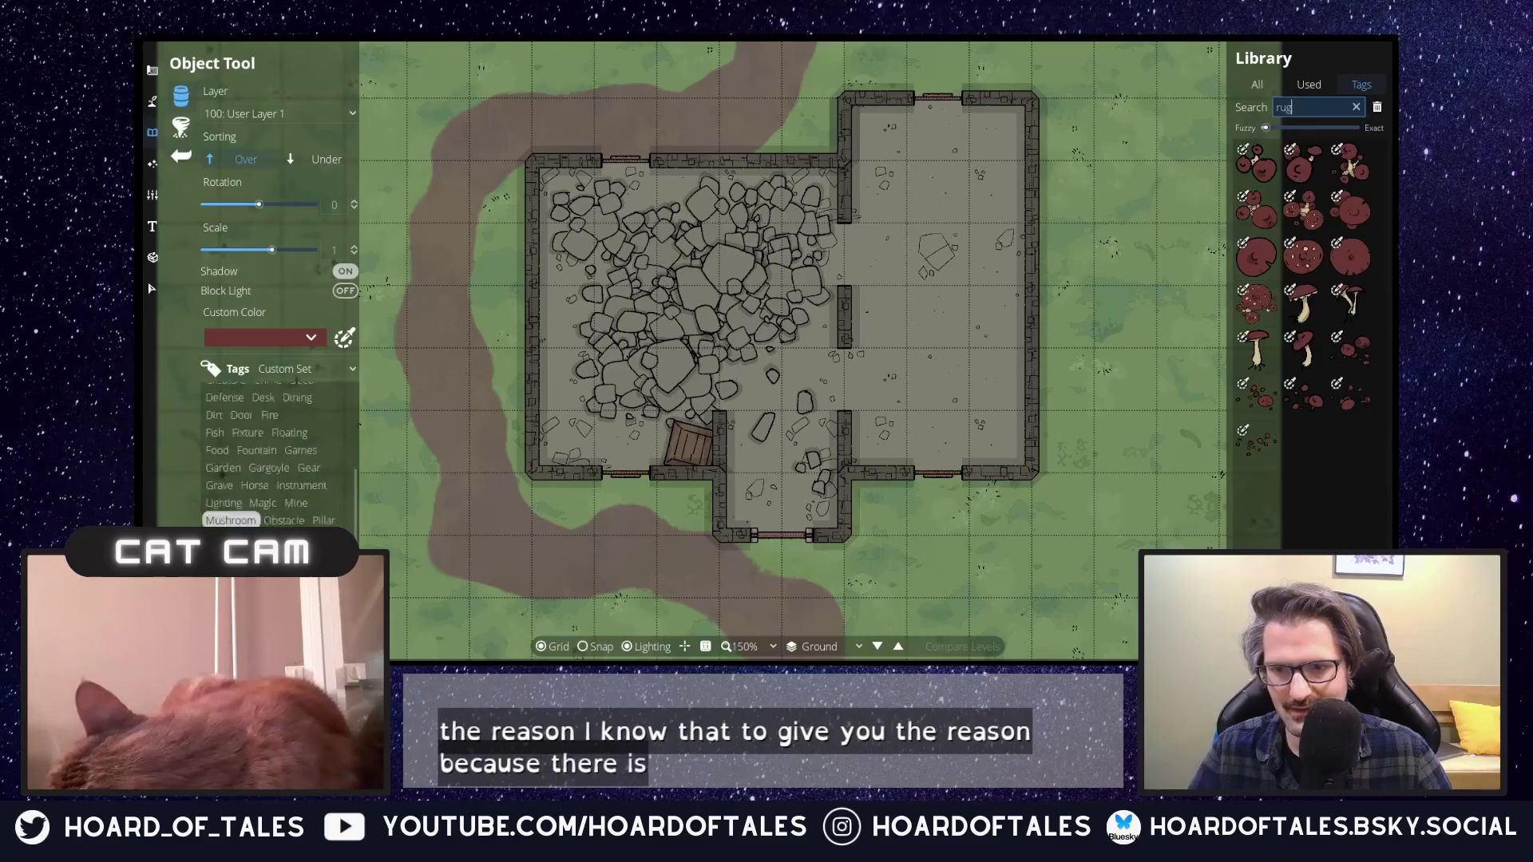
pyautogui.click(214, 524)
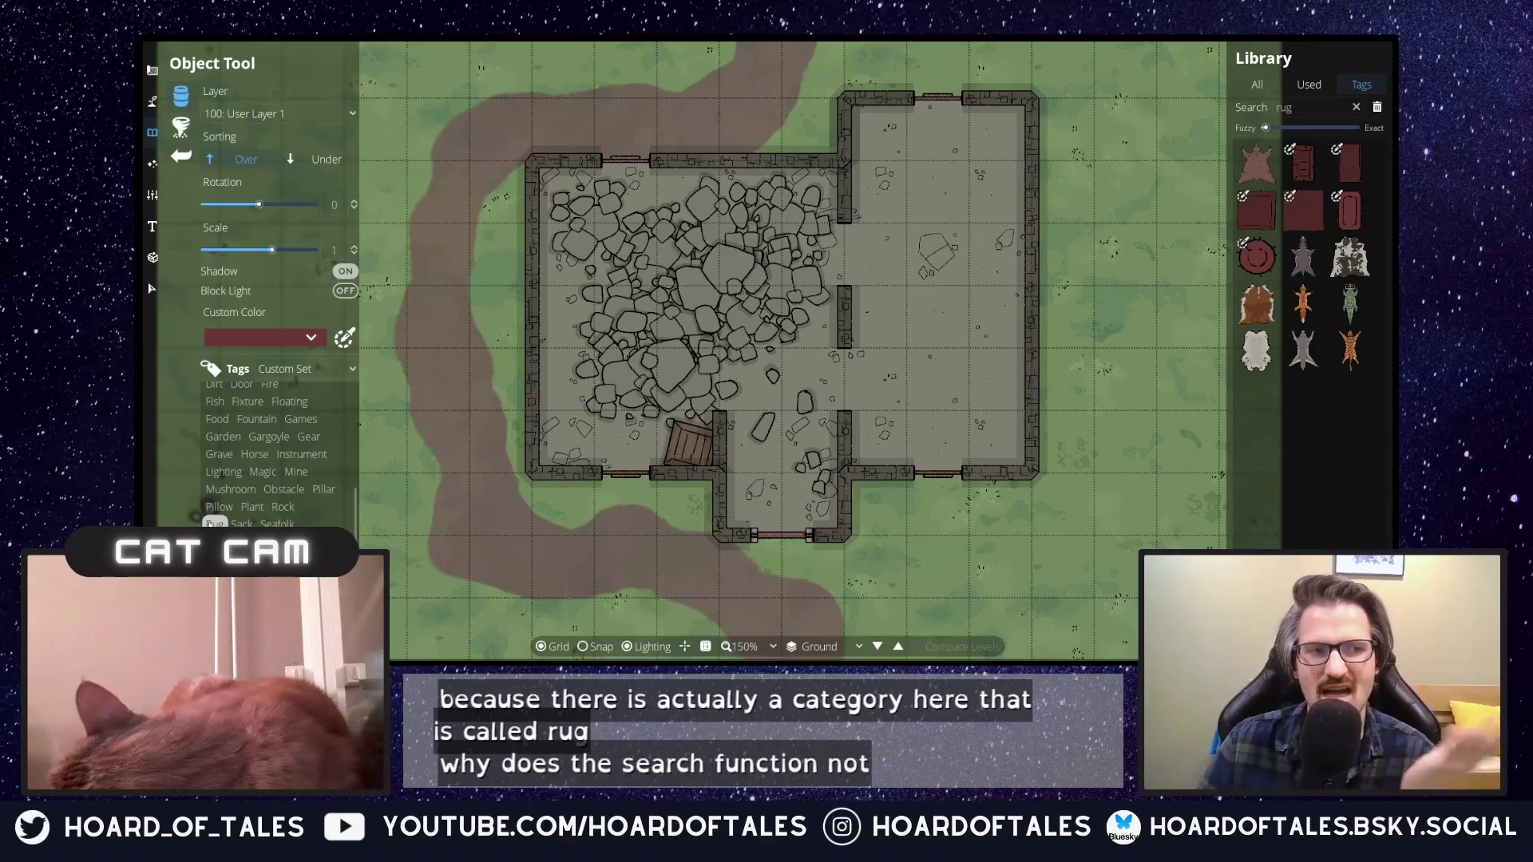
# Search the object library for "carpet" and pick Carpet 02 for placement.
pyautogui.moveTo(1305, 209)
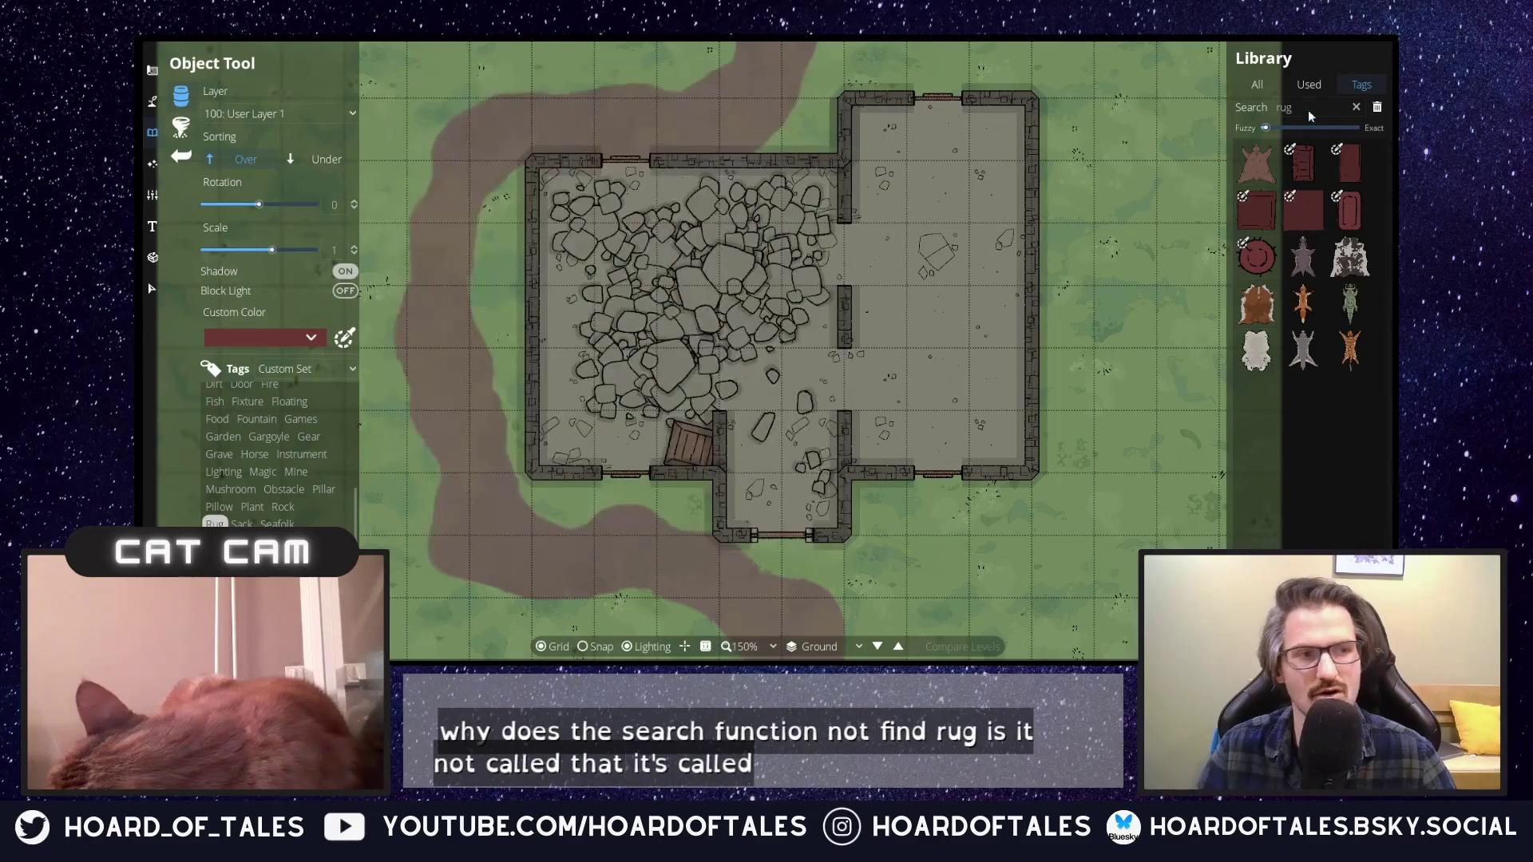
pyautogui.doubleClick(1310, 108)
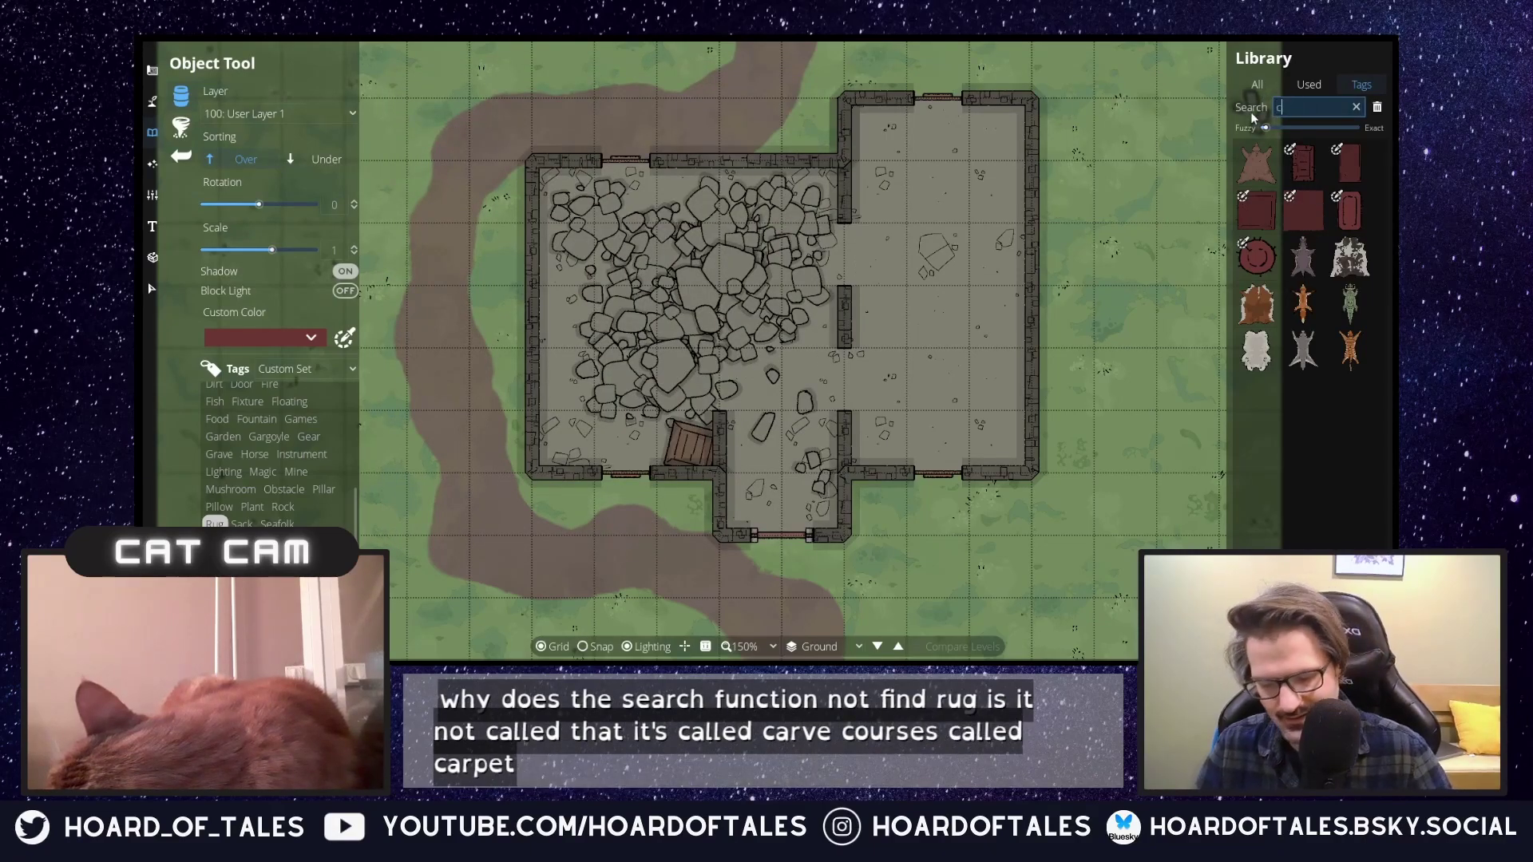
pyautogui.write('carpet')
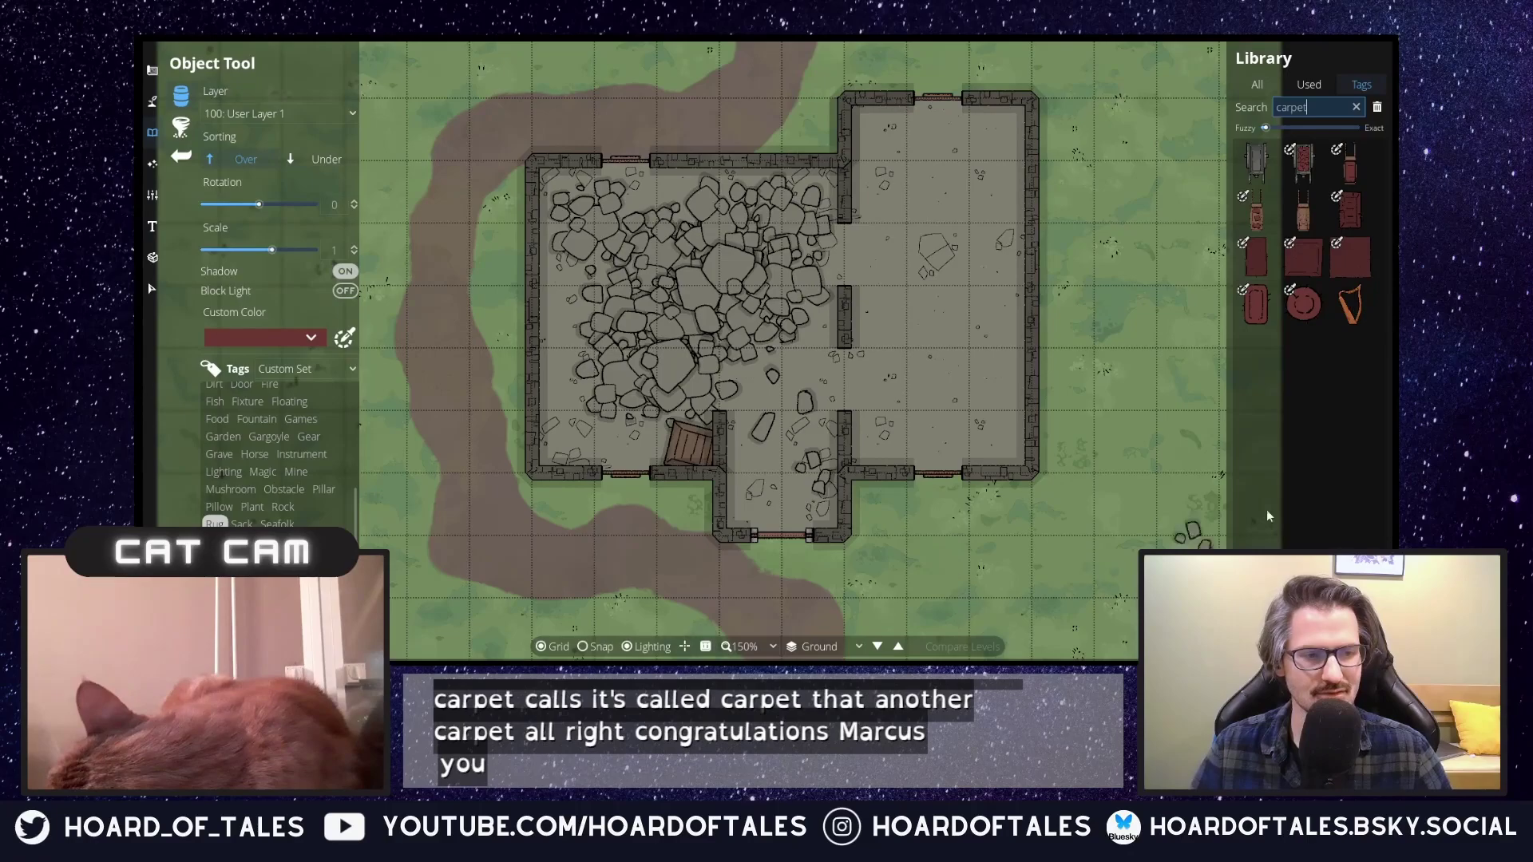
pyautogui.moveTo(1255, 254)
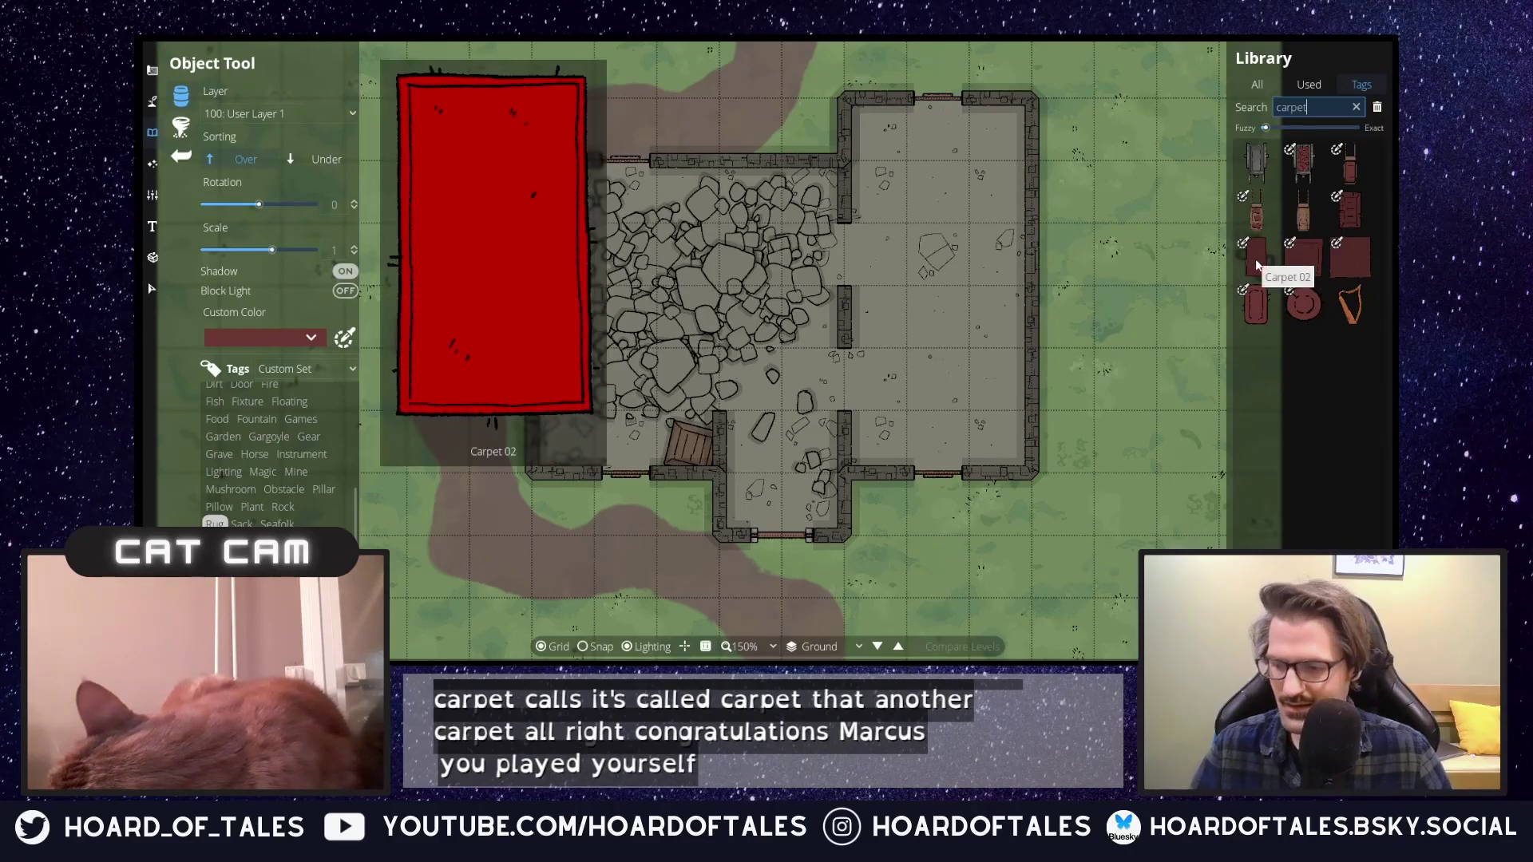
pyautogui.click(1254, 251)
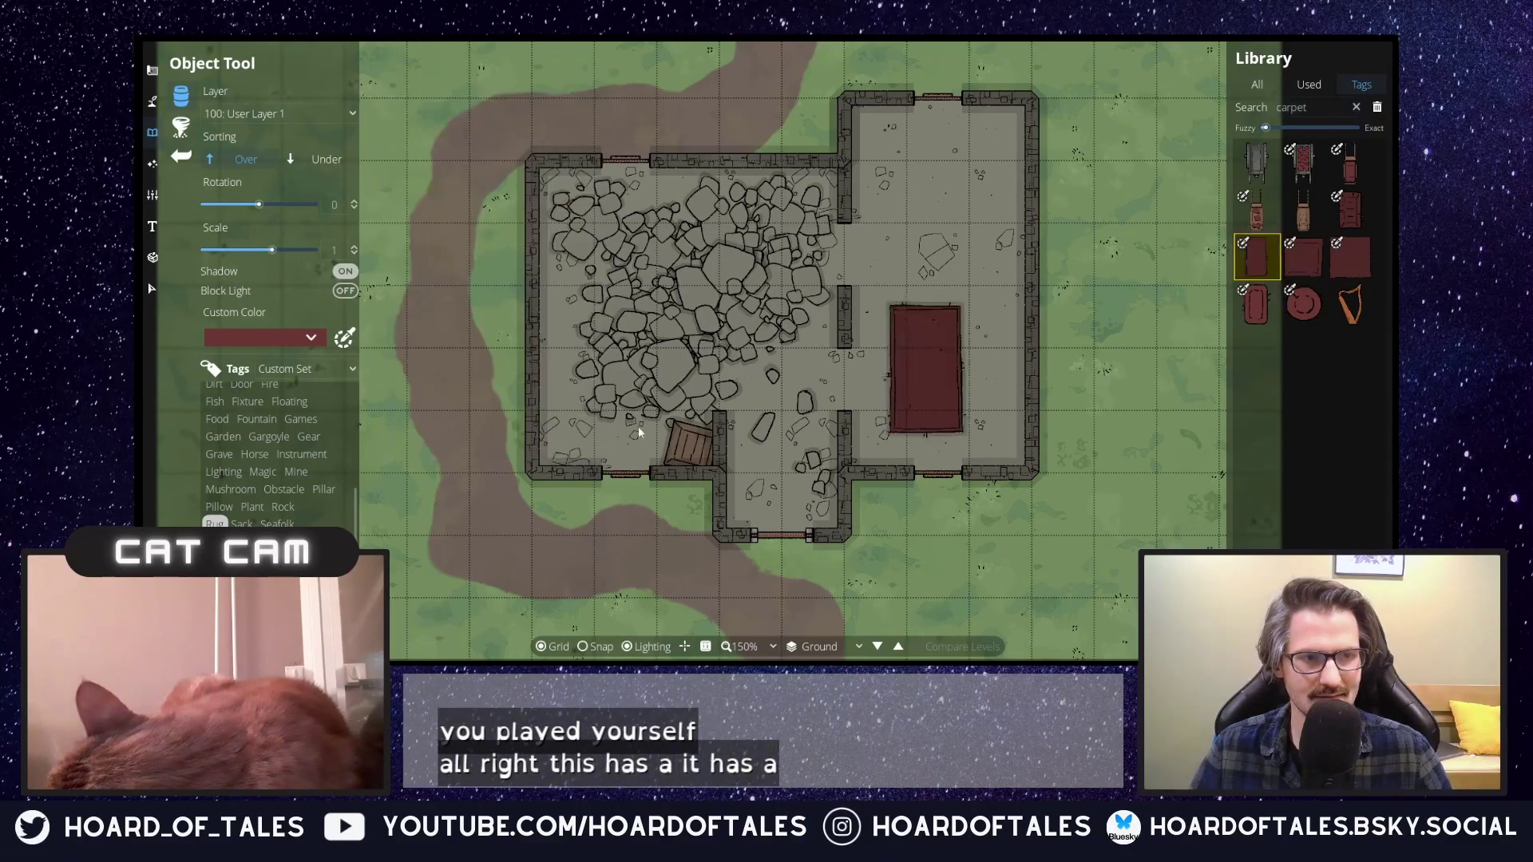
# Recolour the carpet green, rotate it to -15°, turn its shadow off and place it in the middle of the east room.
pyautogui.click(319, 338)
pyautogui.click(307, 410)
pyautogui.scroll(-1, 939, 308)
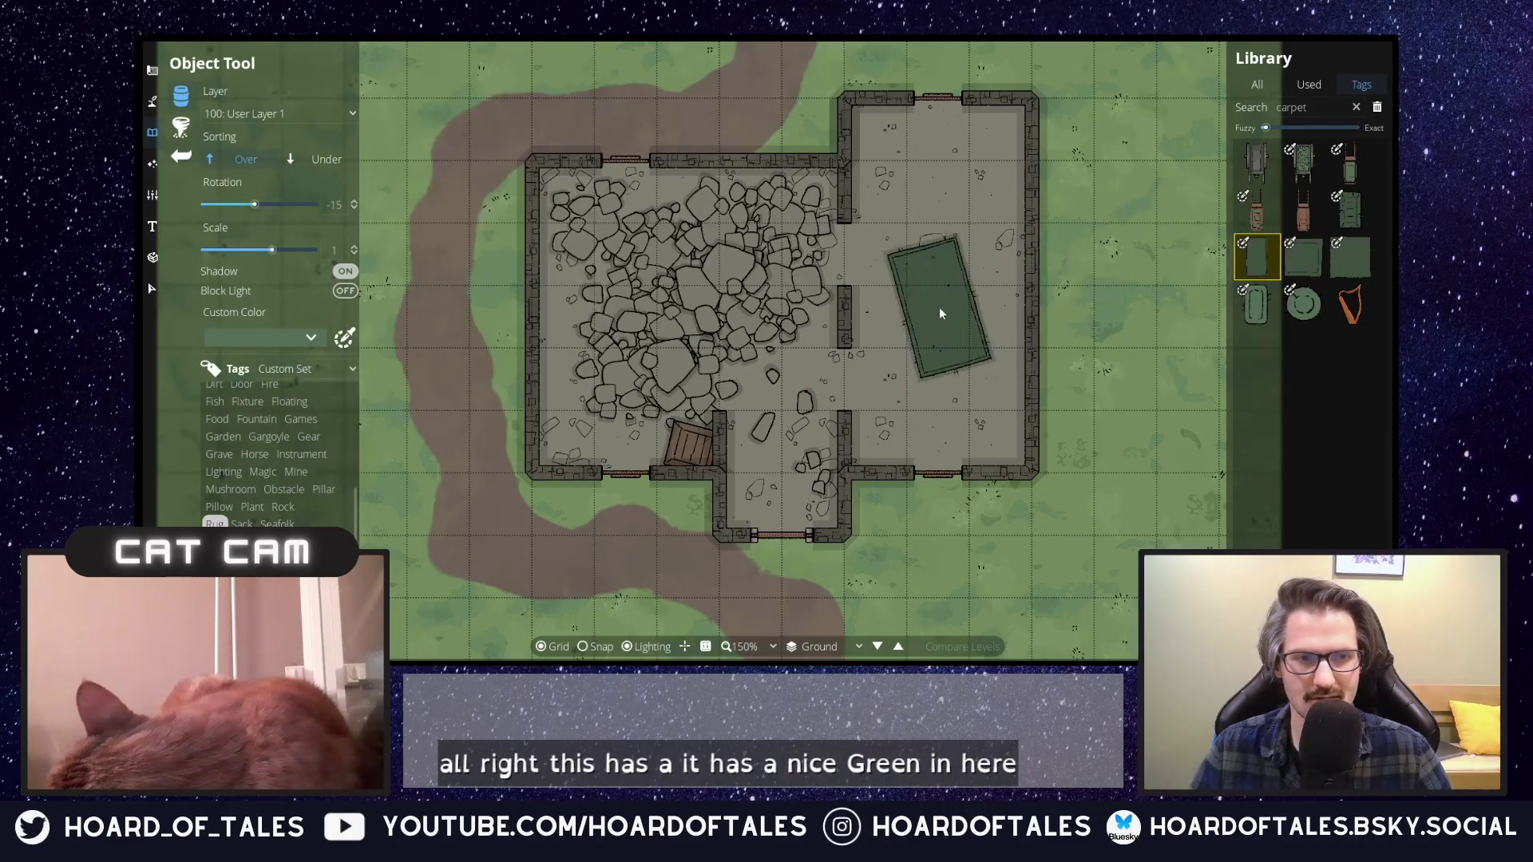
pyautogui.click(345, 271)
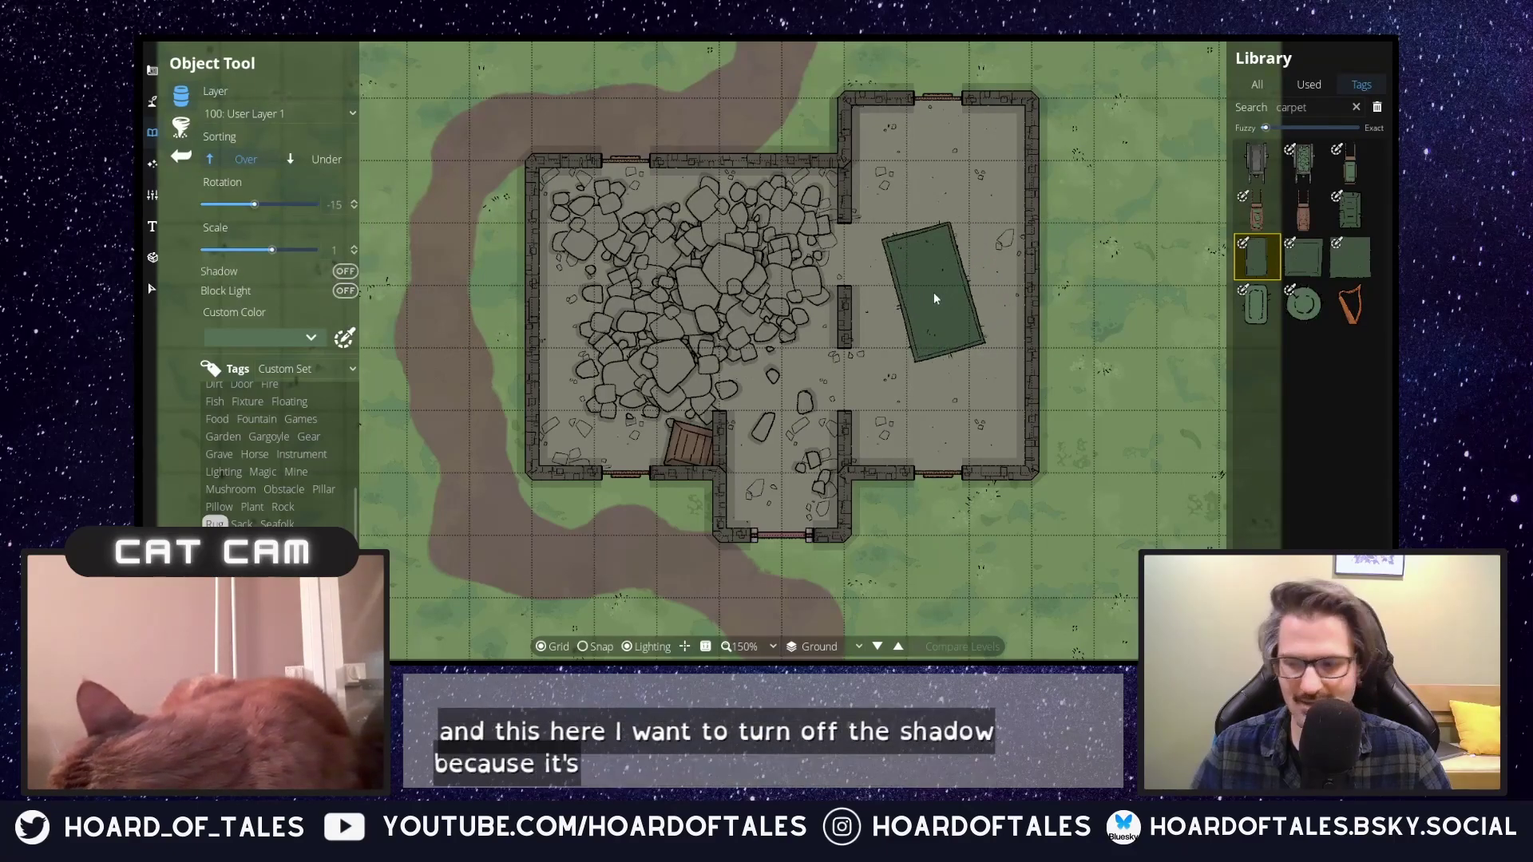
pyautogui.click(939, 288)
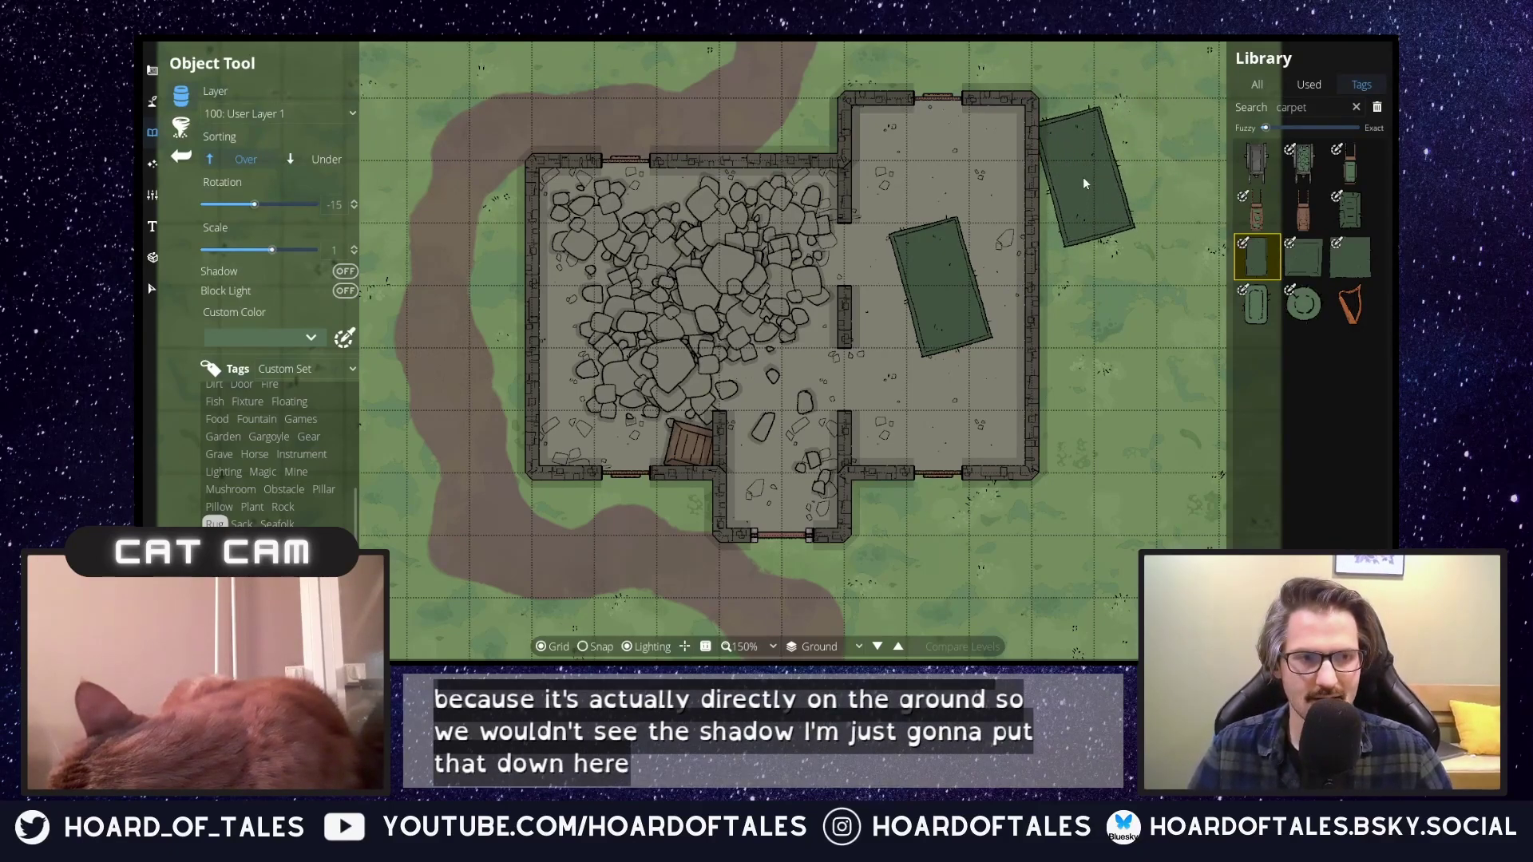
# Search the library for "hearth" and clear the search term again.
pyautogui.doubleClick(1320, 106)
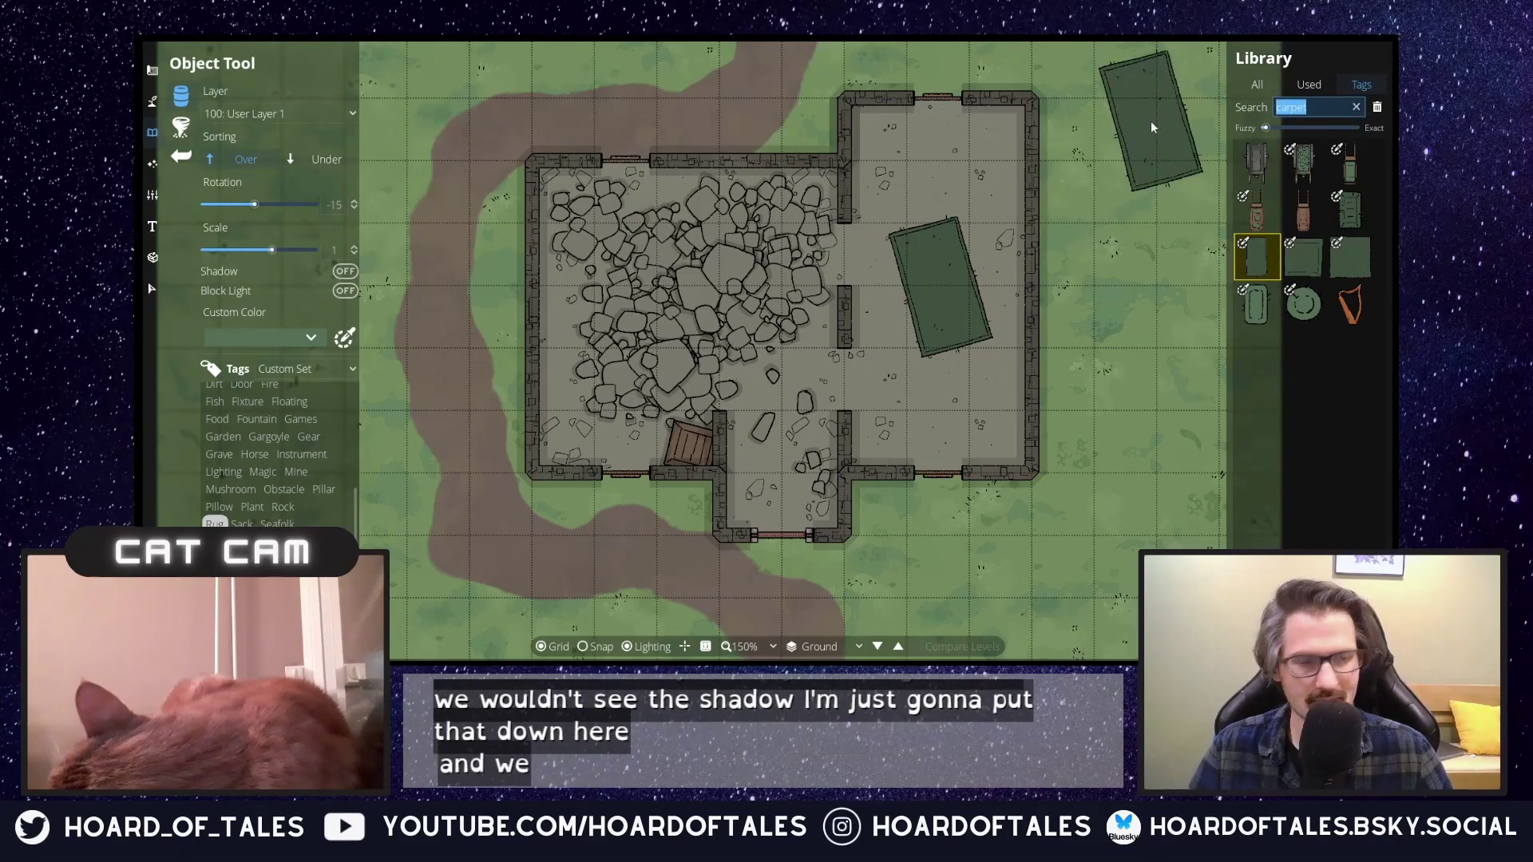
pyautogui.write('hearth')
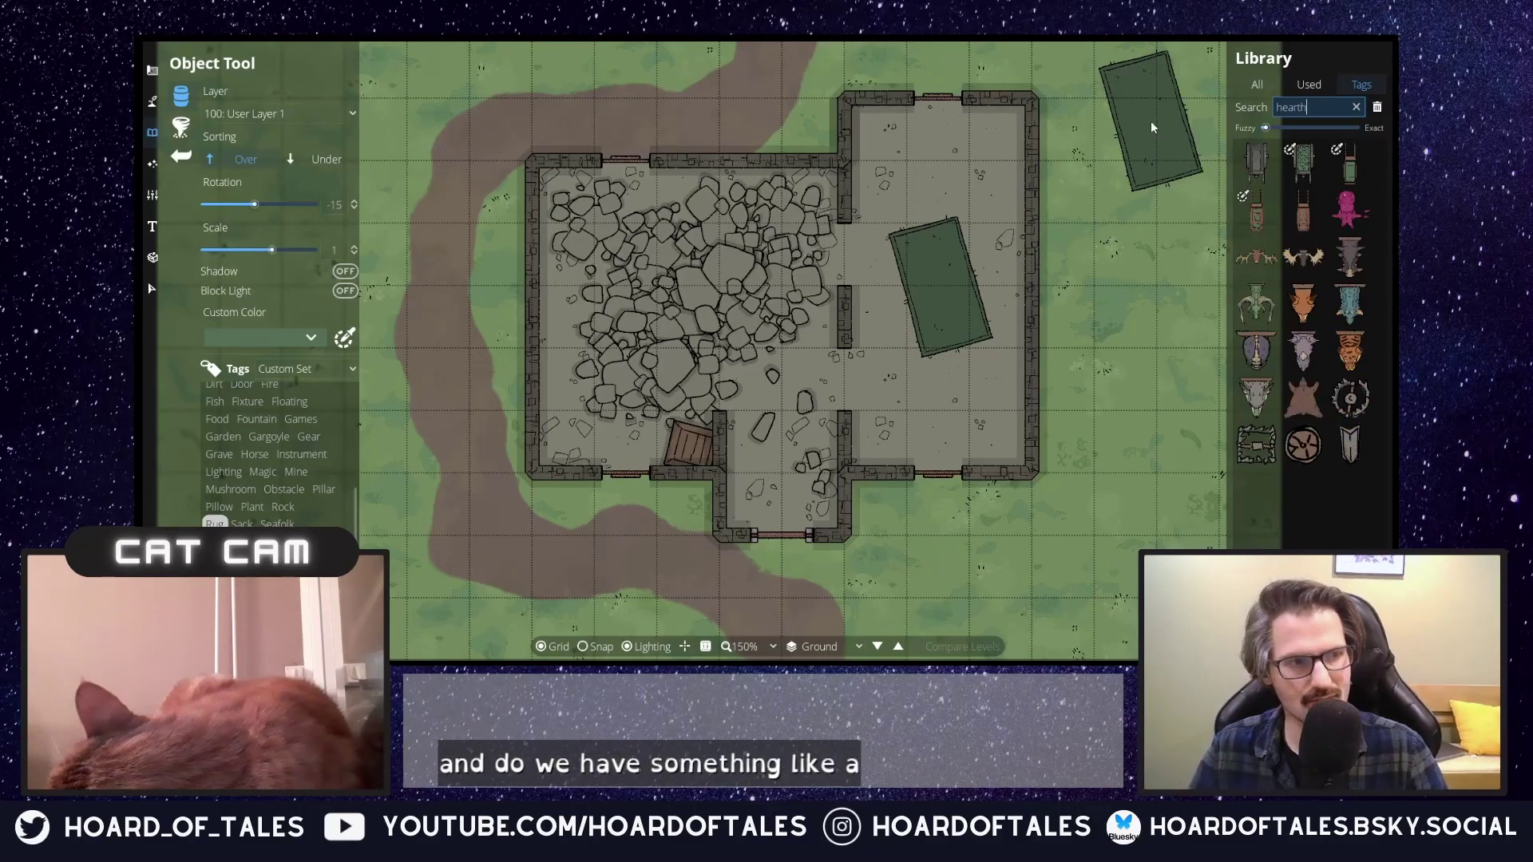
pyautogui.press('BackSpace')
pyautogui.press('BackSpace')
pyautogui.press('BackSpace')
pyautogui.press('BackSpace')
pyautogui.press('BackSpace')
pyautogui.press('BackSpace')
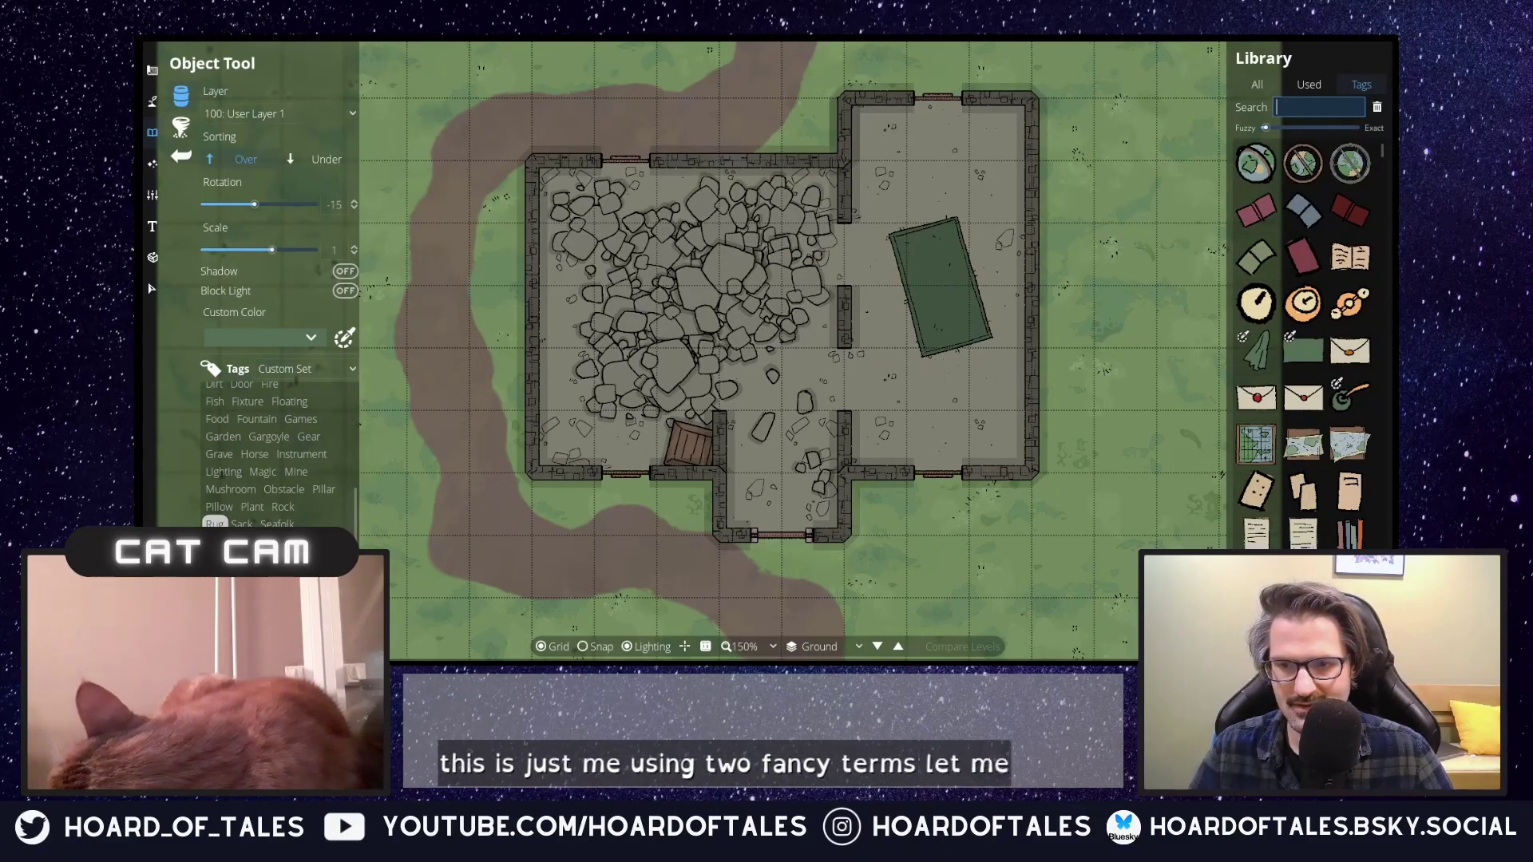
# Check the objects under the Fire and Blacksmith tags for a suitable hearth.
pyautogui.scroll(2, 268, 455)
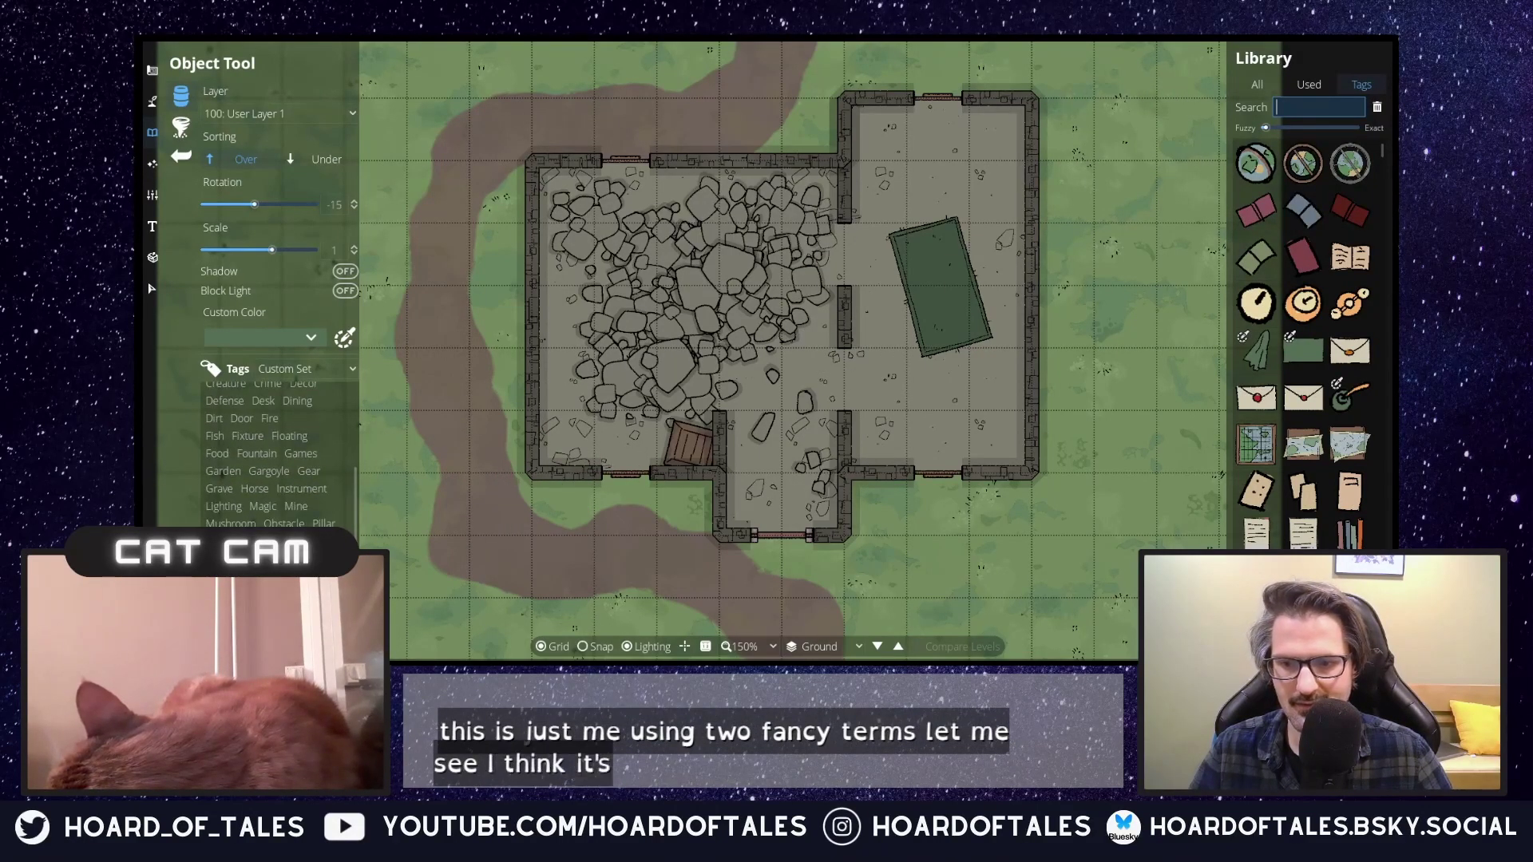
pyautogui.scroll(-2, 268, 456)
pyautogui.scroll(3, 267, 455)
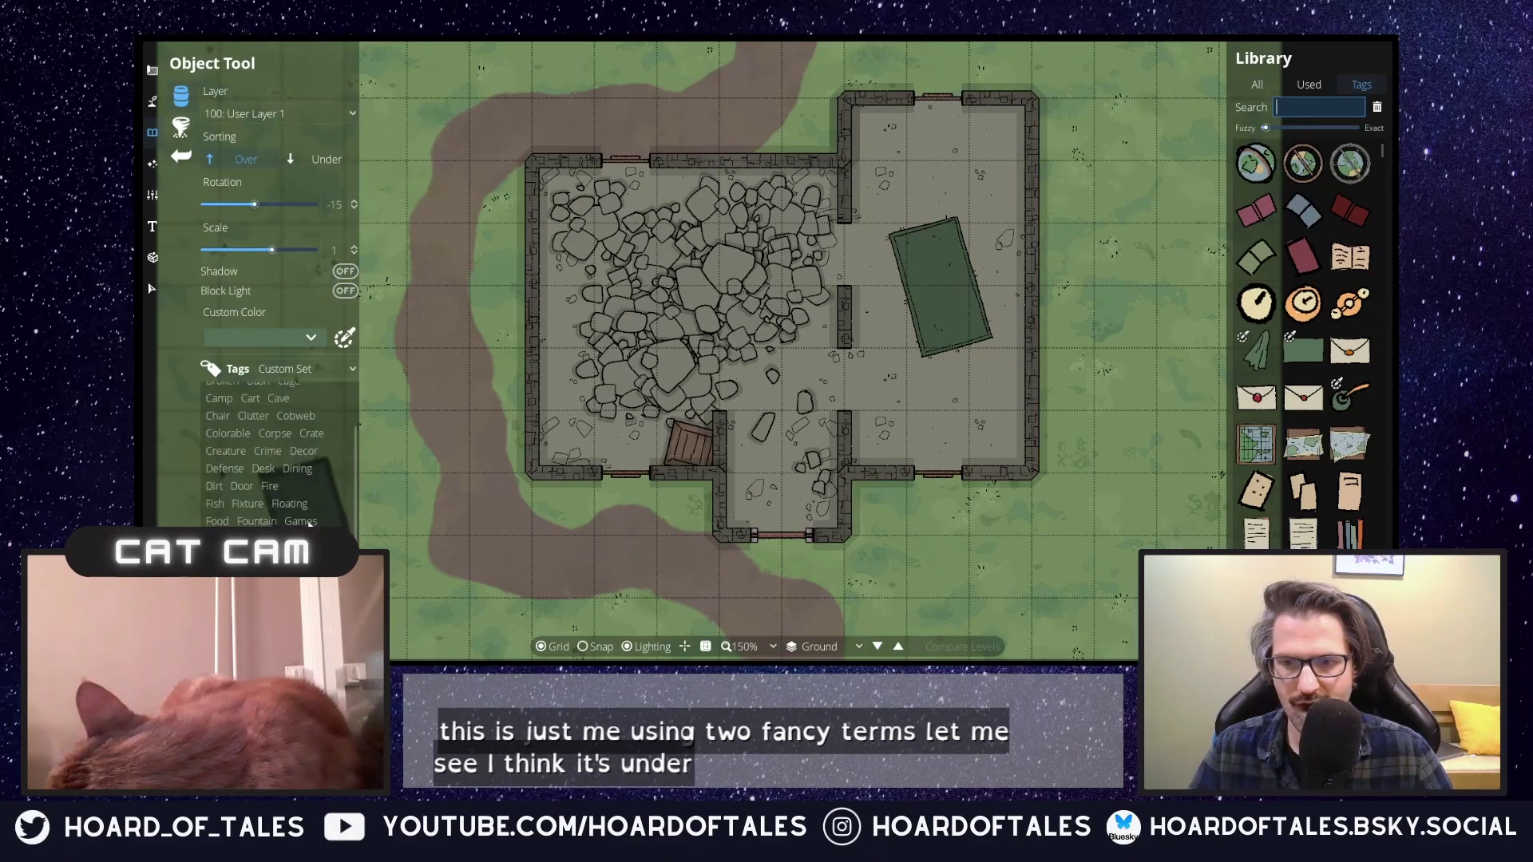
pyautogui.click(270, 486)
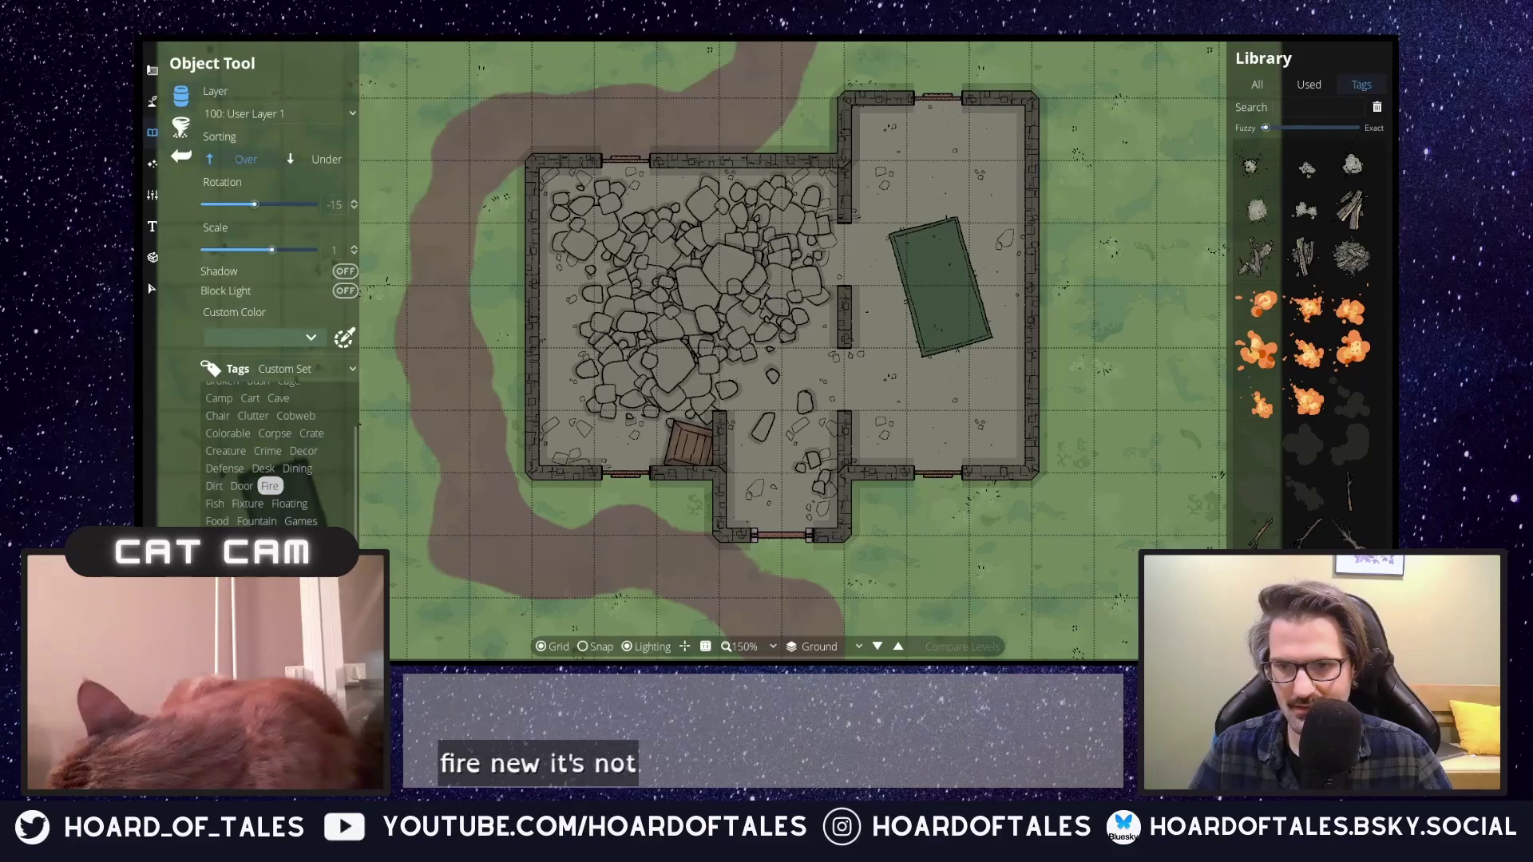
pyautogui.scroll(4, 267, 462)
pyautogui.click(287, 418)
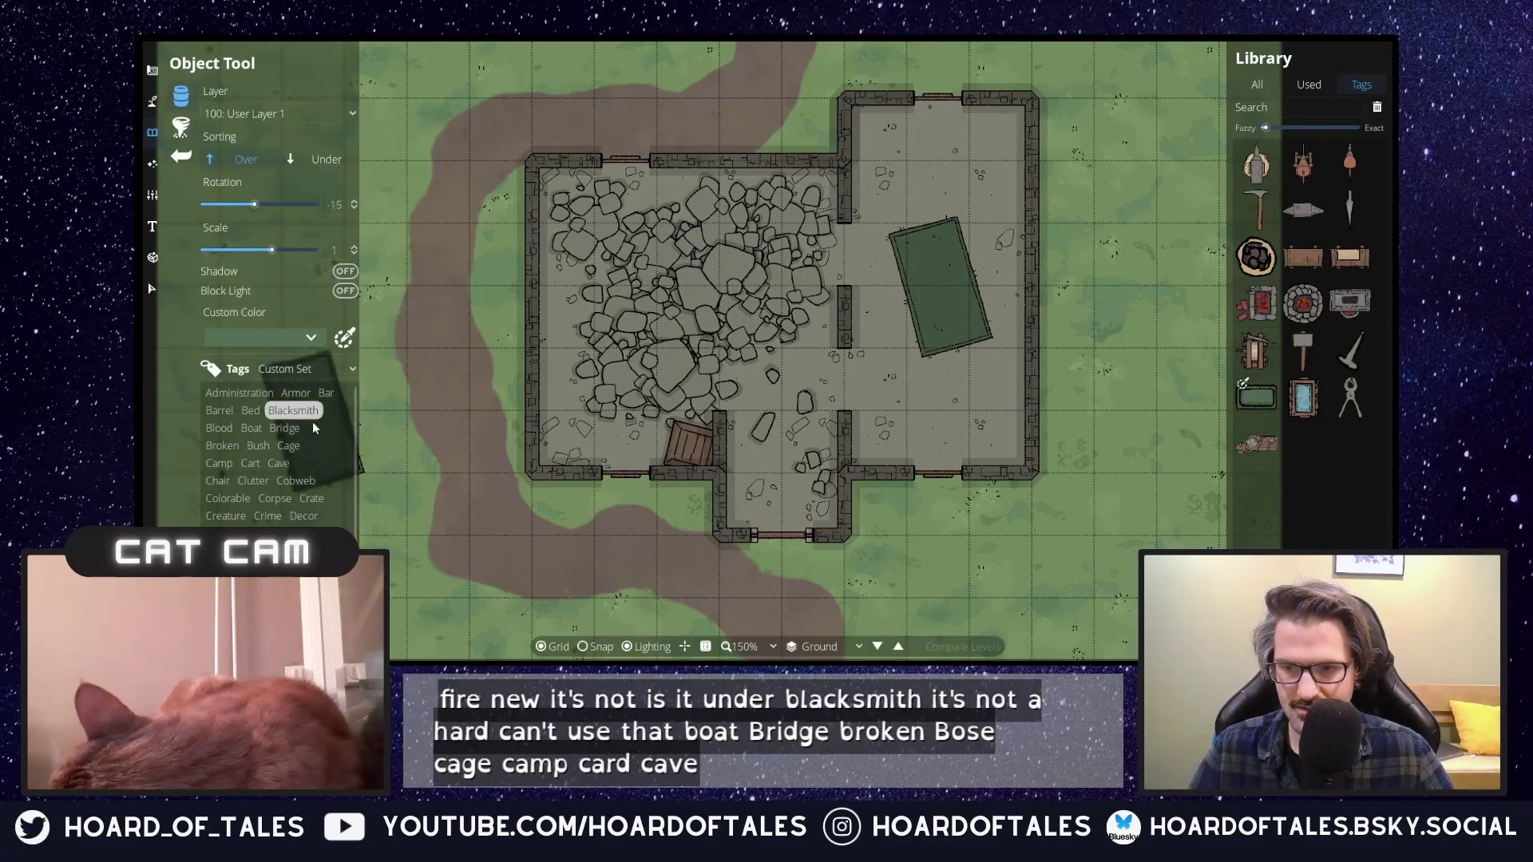
# Check the objects under the Mine tag and switch the library filter to the Structure tag.
pyautogui.scroll(-1, 313, 424)
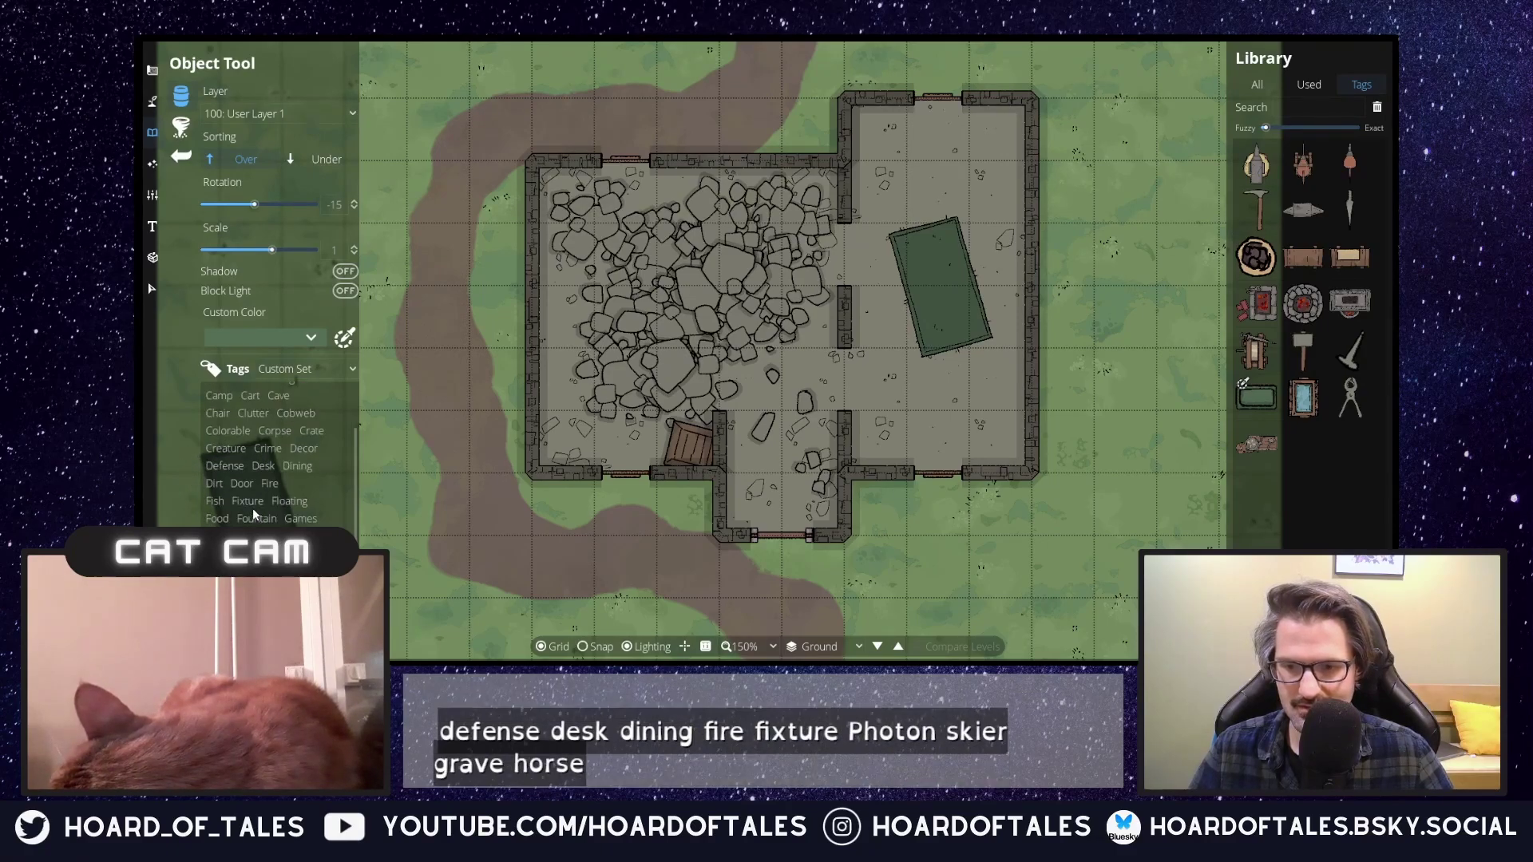
pyautogui.scroll(-1, 253, 515)
pyautogui.click(289, 501)
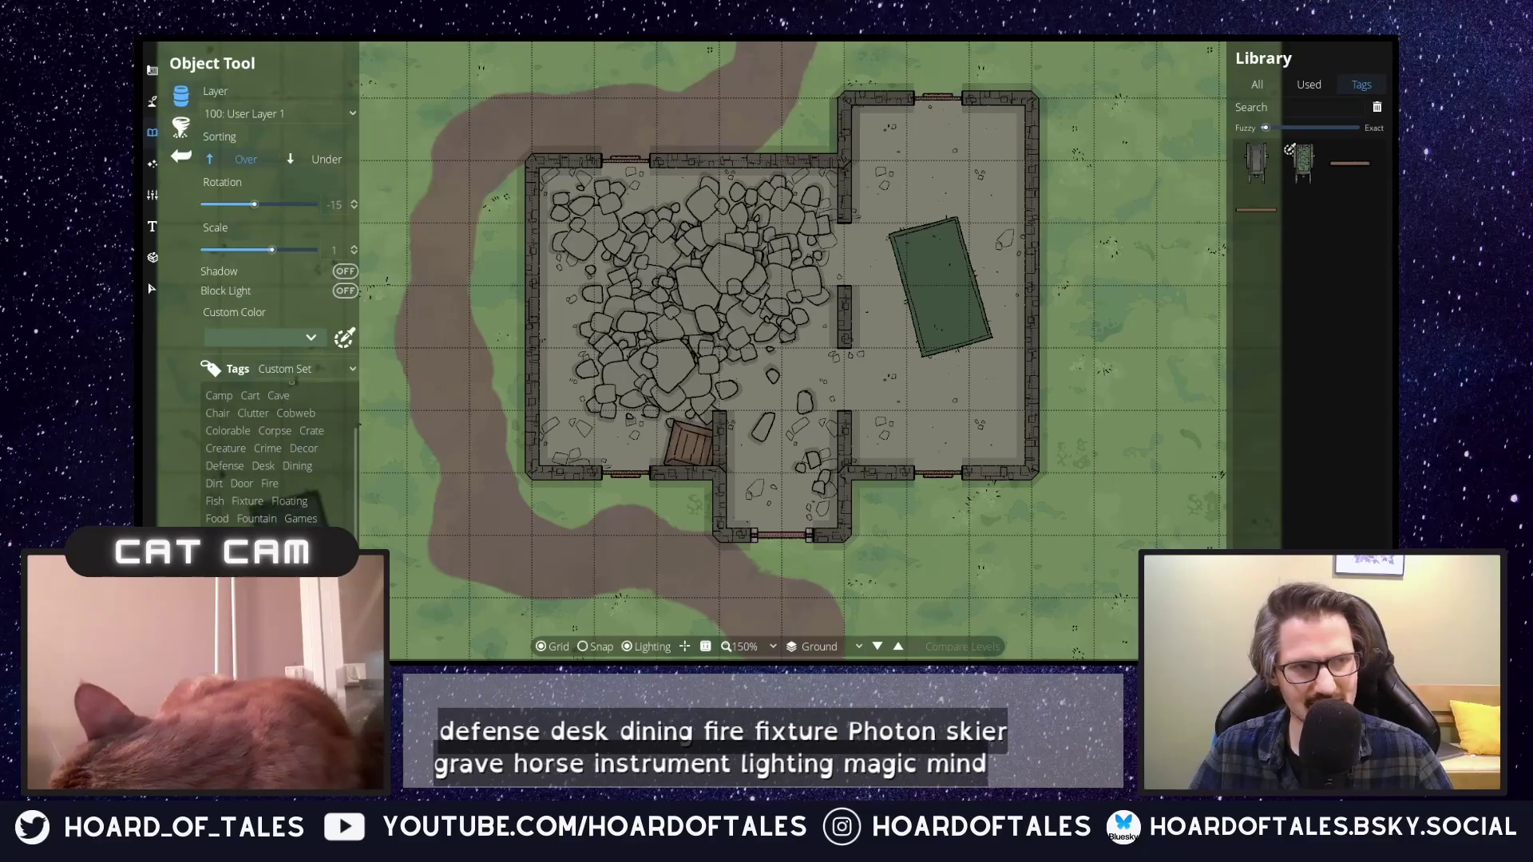
pyautogui.scroll(-1, 293, 507)
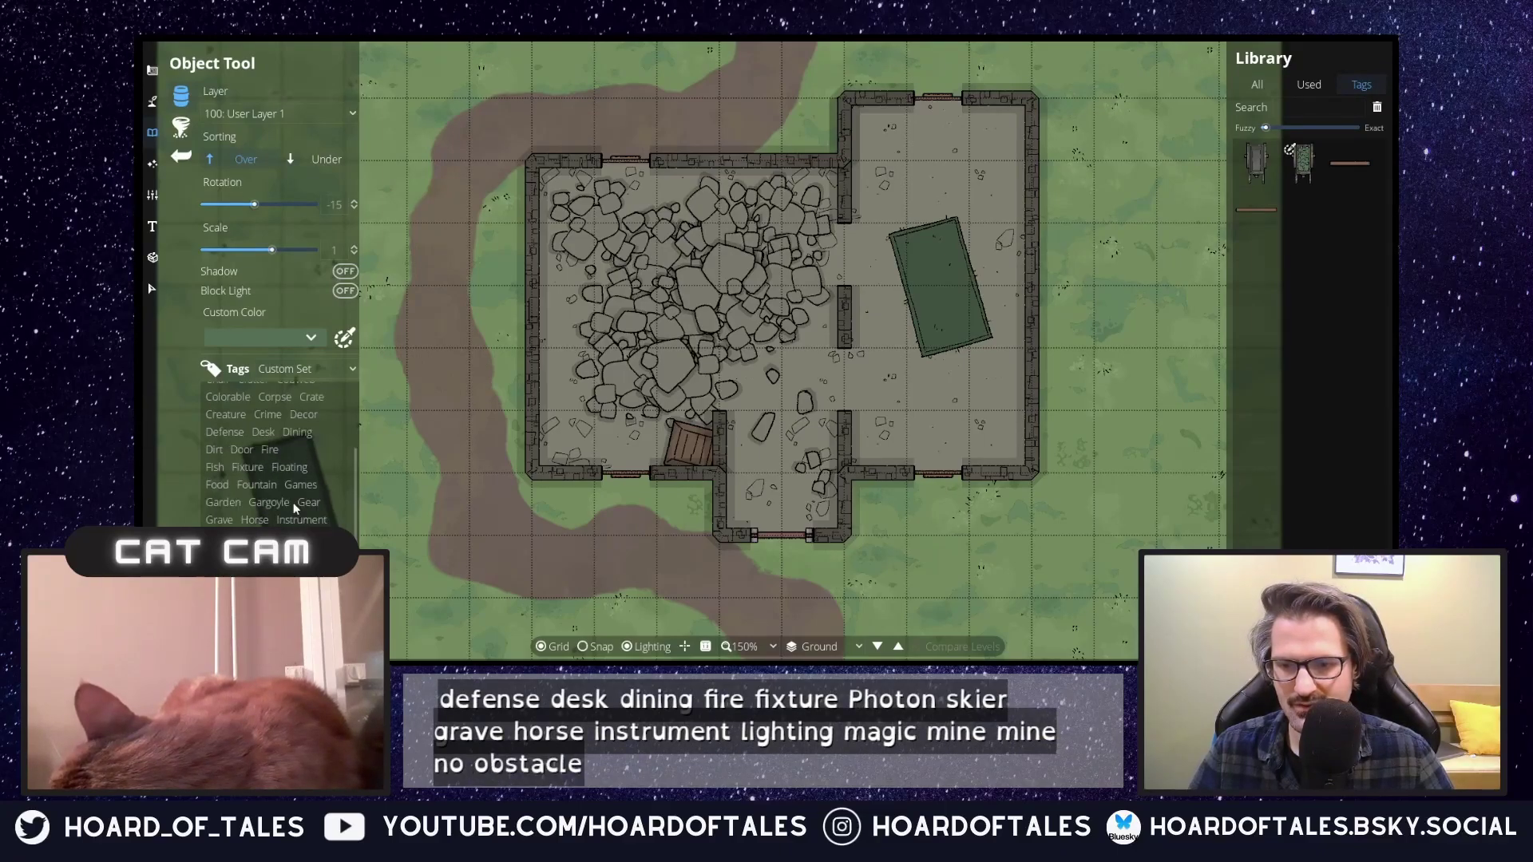
pyautogui.scroll(-2, 294, 502)
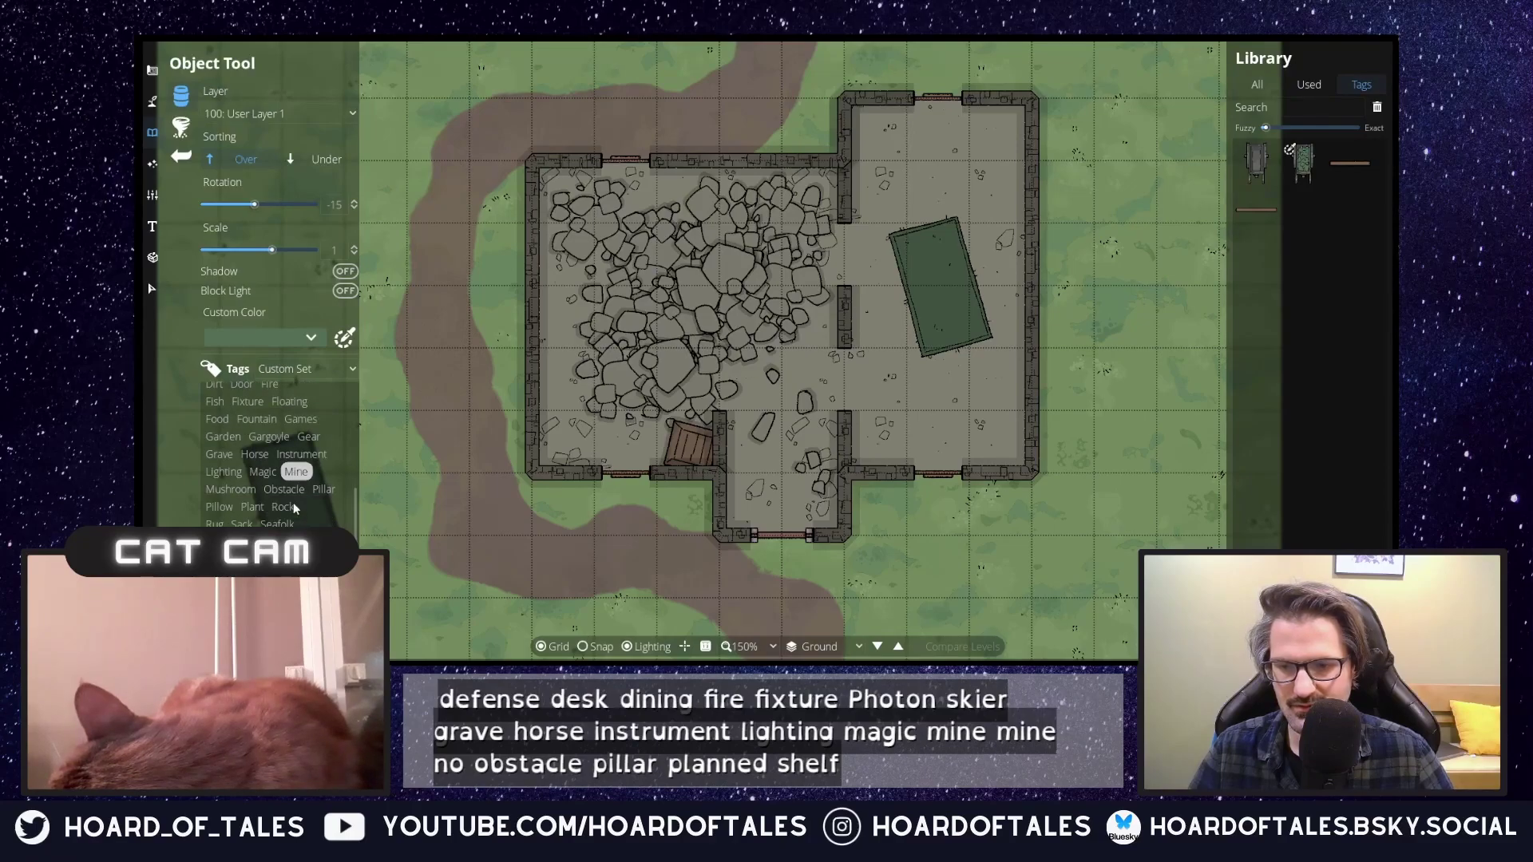
pyautogui.click(296, 471)
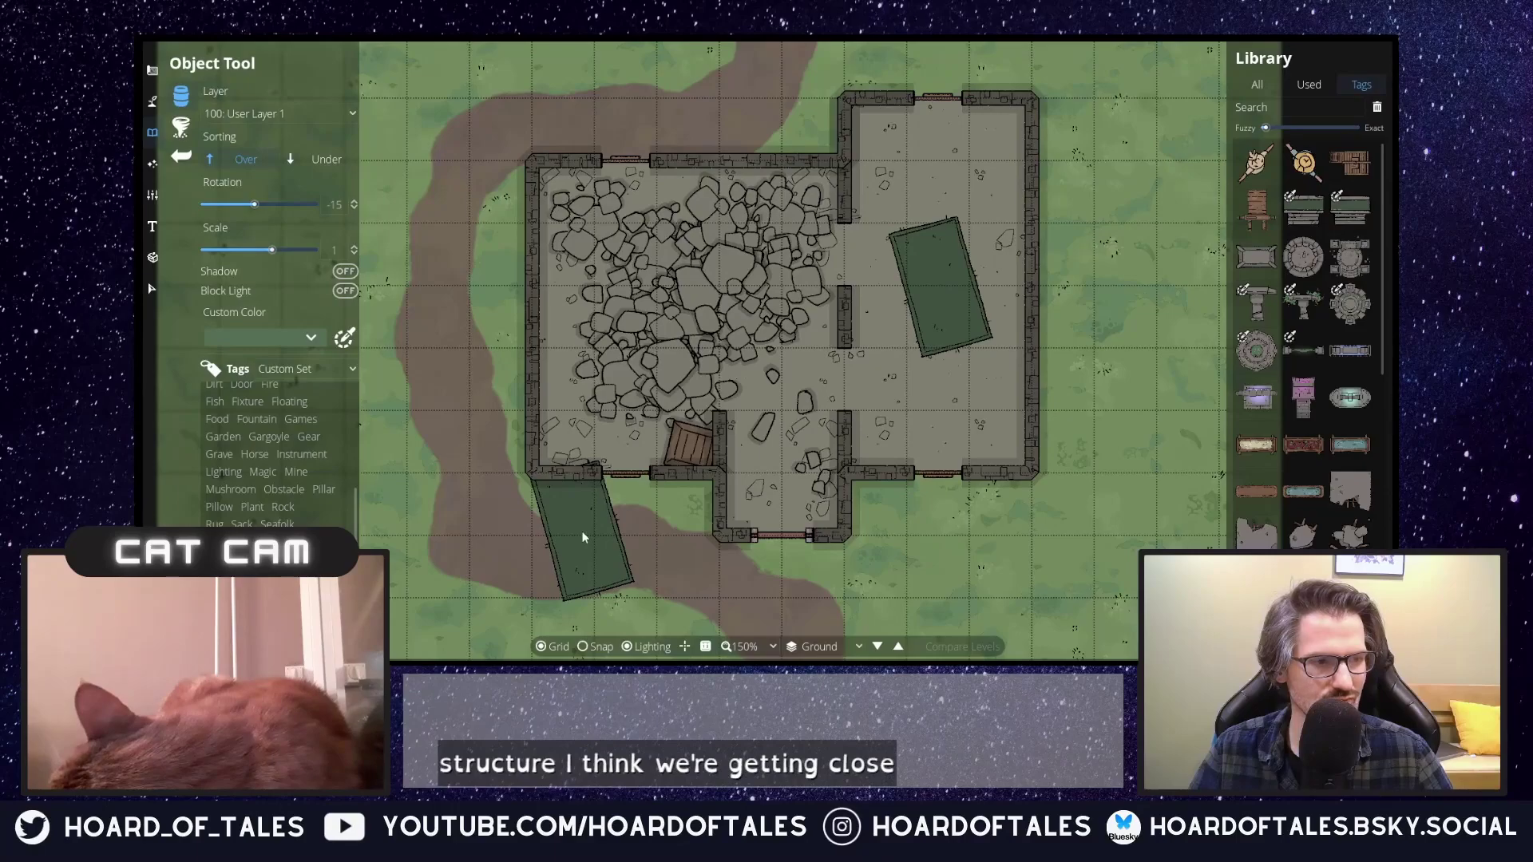
# Try out two broken bridge pieces as extra rubble for the house, rotated to -45° and without a shadow.
pyautogui.moveTo(1340, 537)
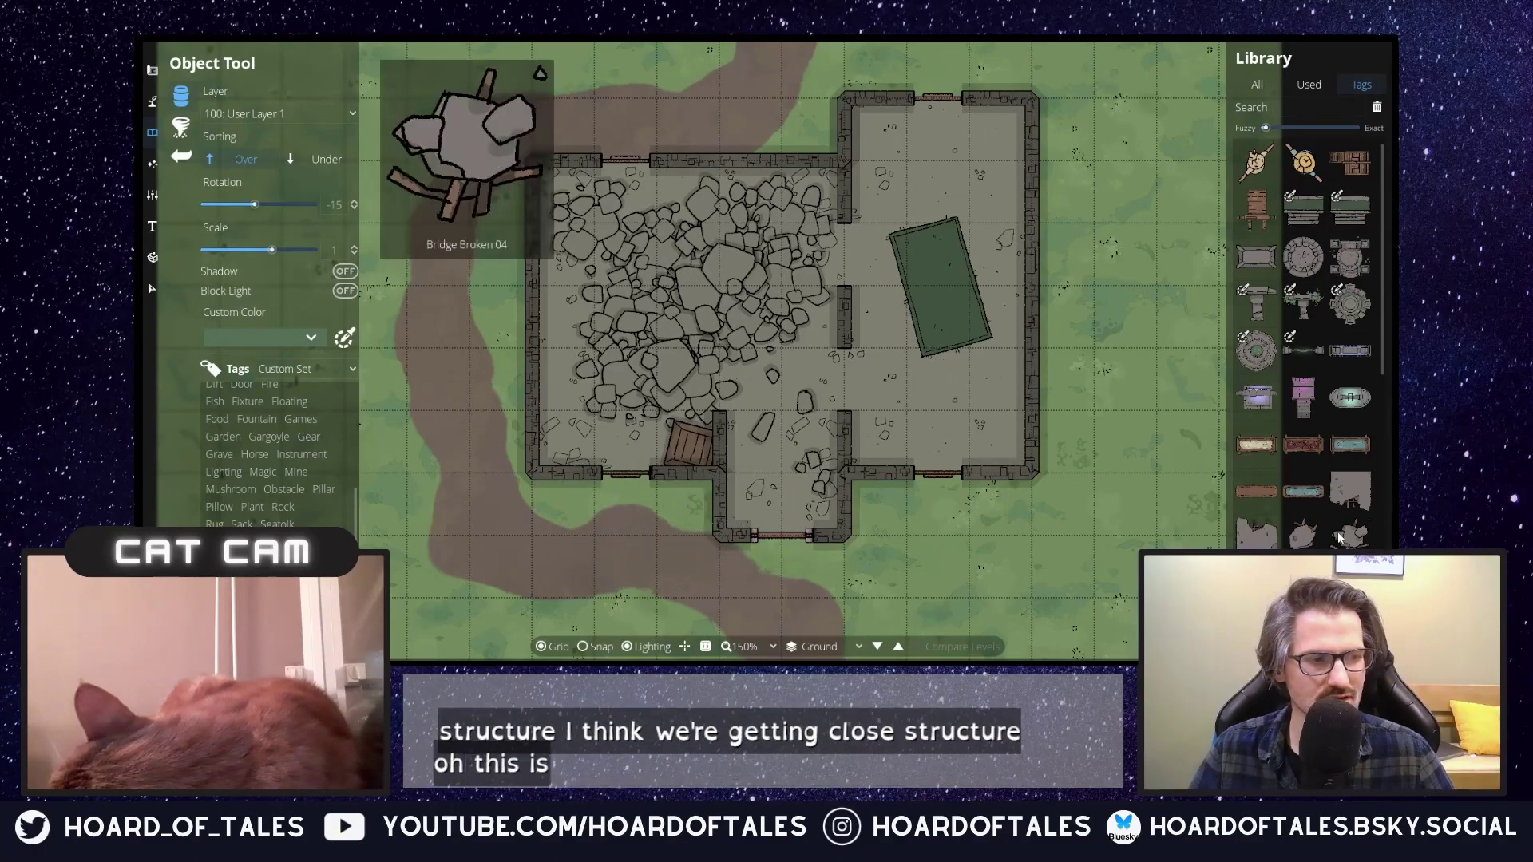
pyautogui.click(1351, 497)
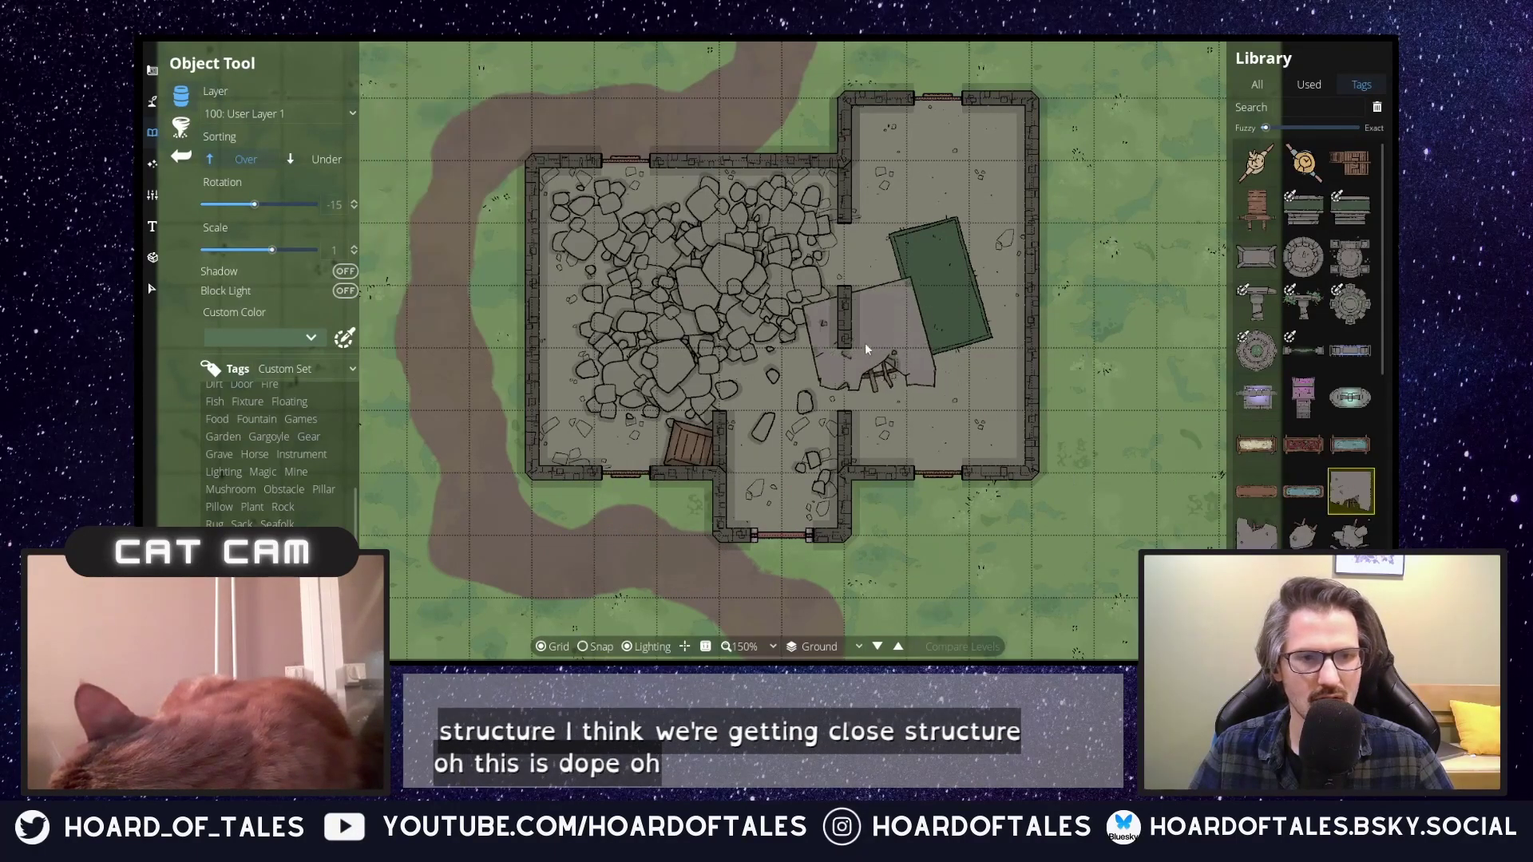
pyautogui.scroll(-2, 695, 271)
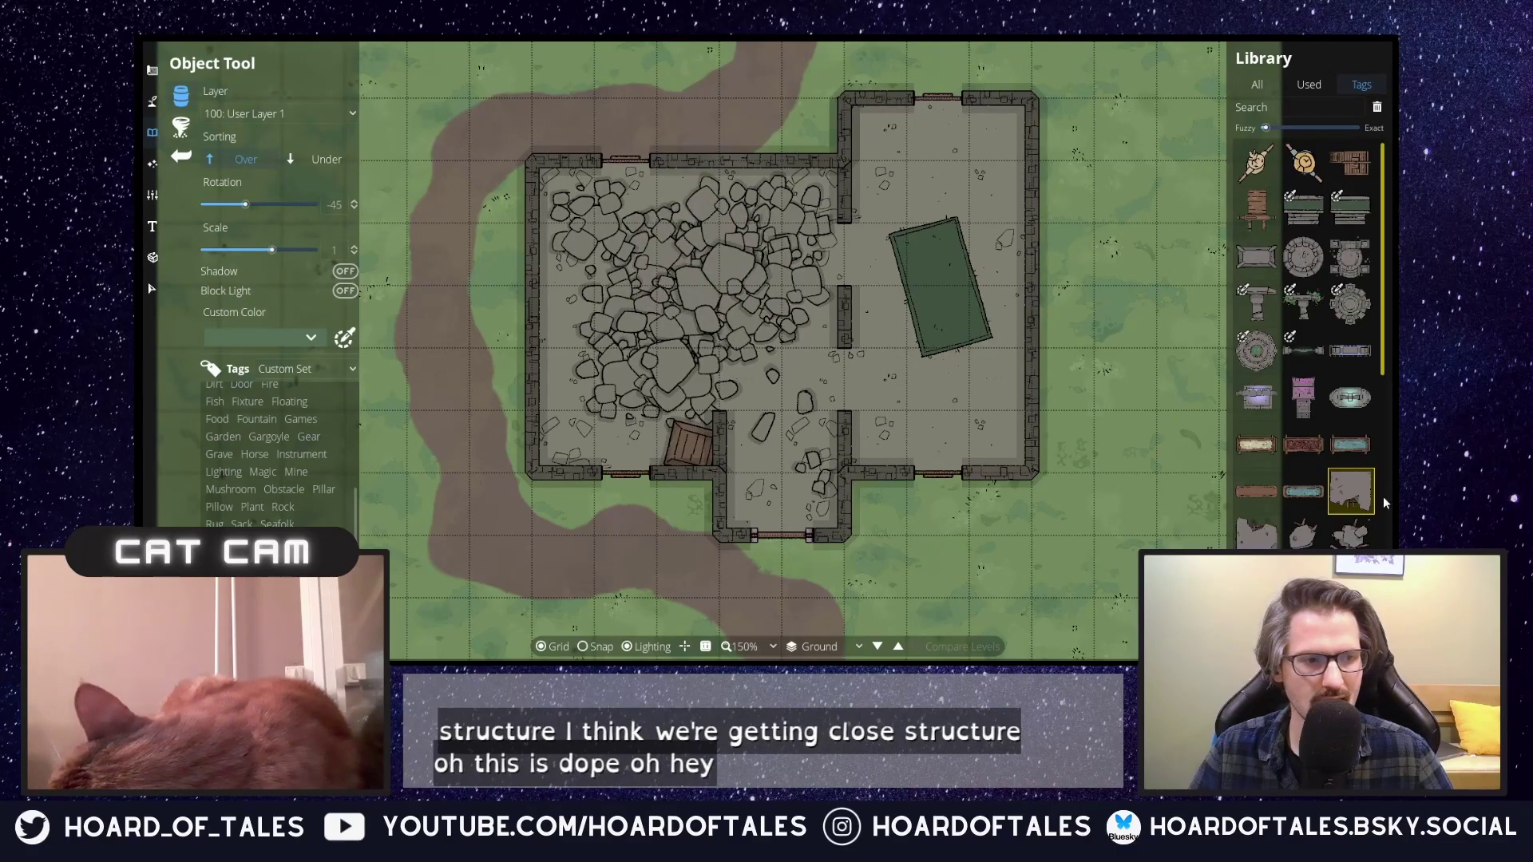
pyautogui.click(1304, 531)
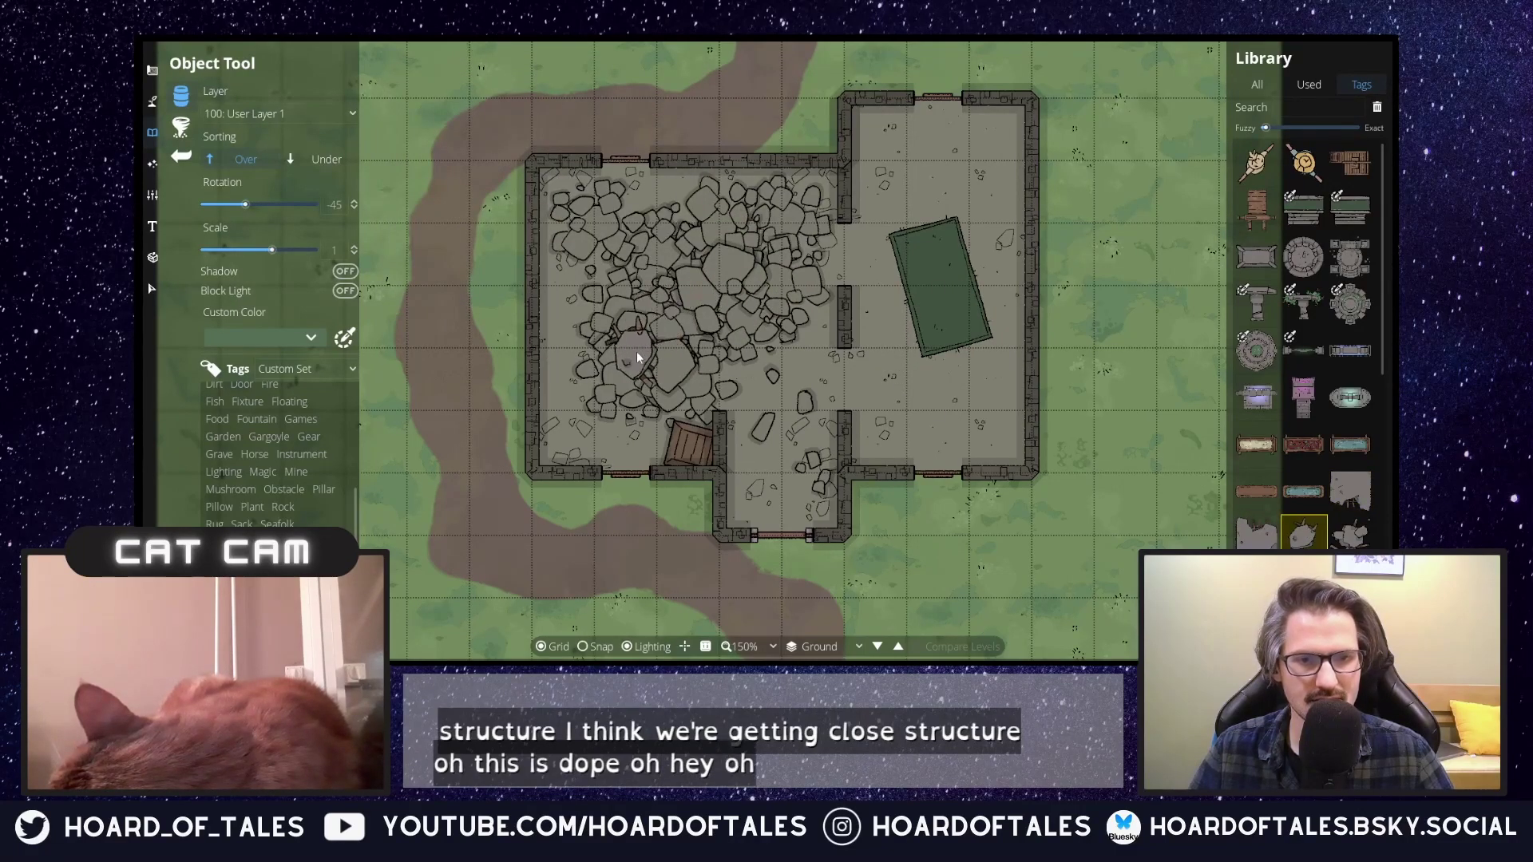
pyautogui.click(637, 352)
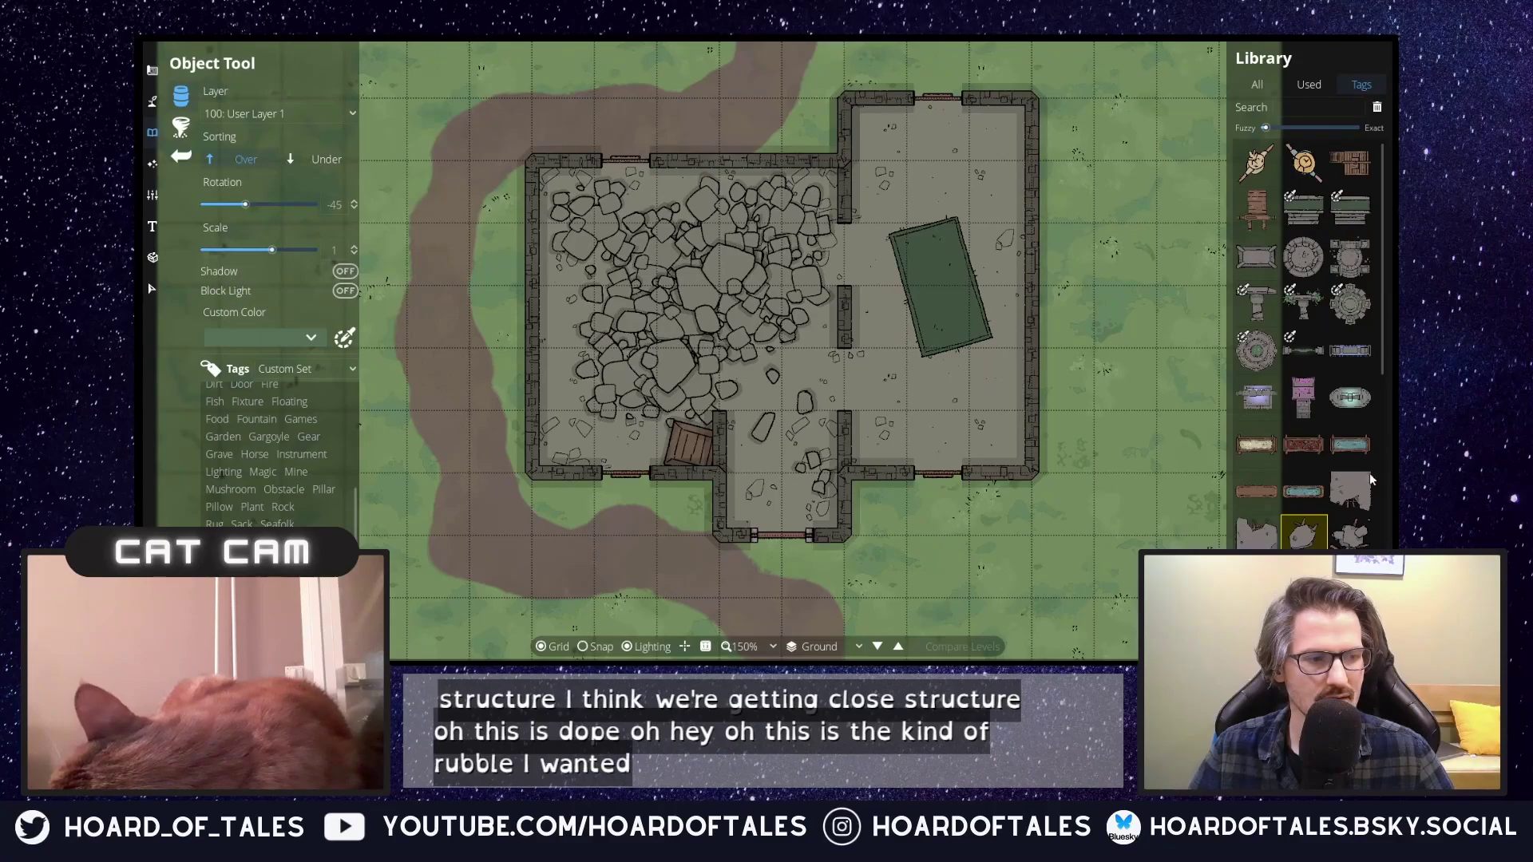
# Place Bridge Broken 04 on the southwest part of the west room's rubble pile, rotated to 30° with its shadow turned on.
pyautogui.scroll(-5, 1340, 474)
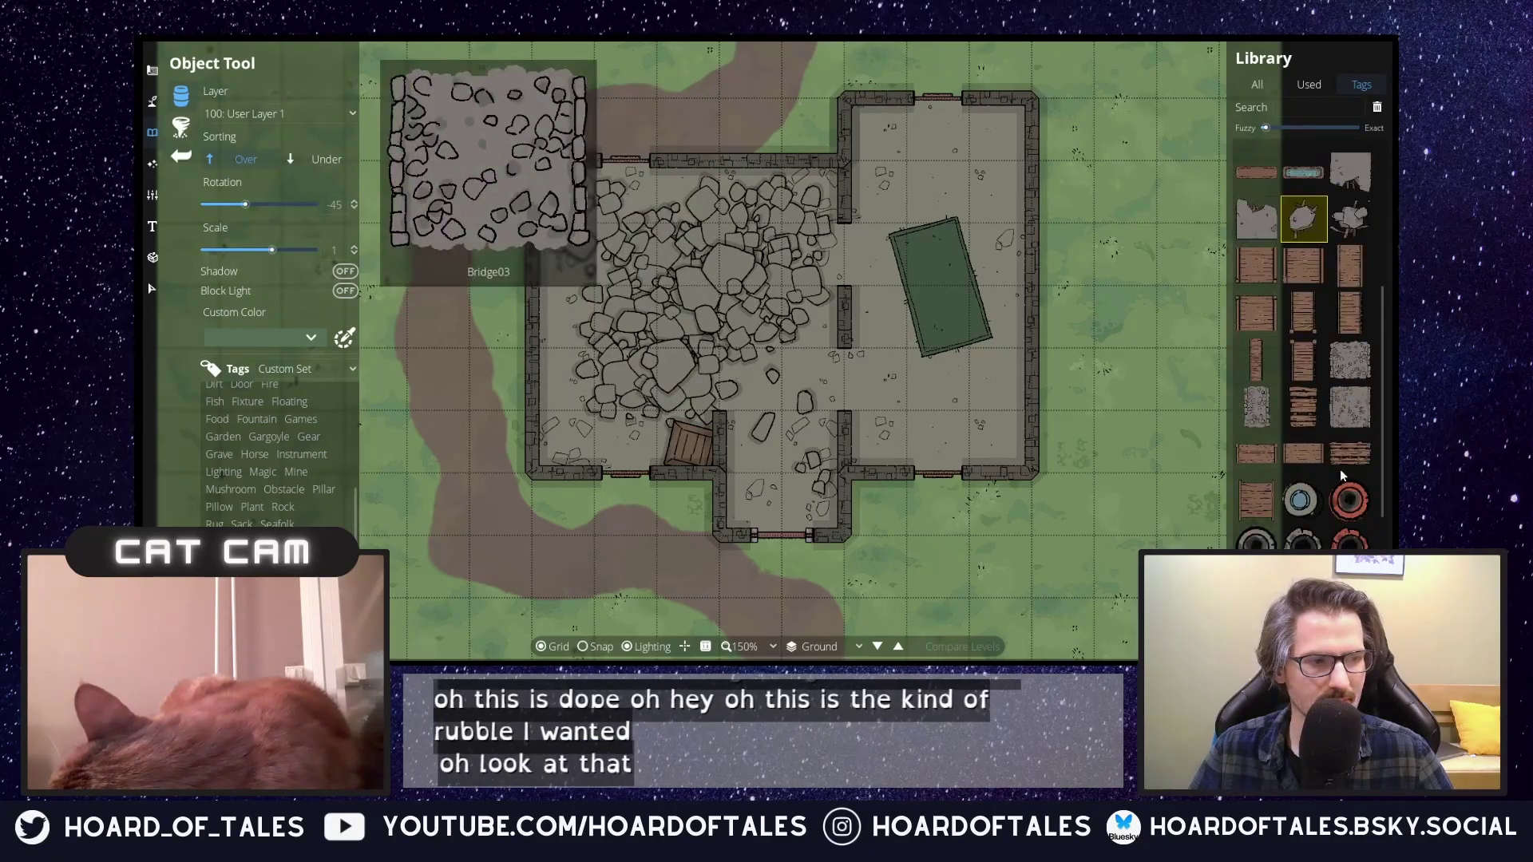
pyautogui.scroll(-6, 1340, 468)
pyautogui.scroll(4, 1340, 468)
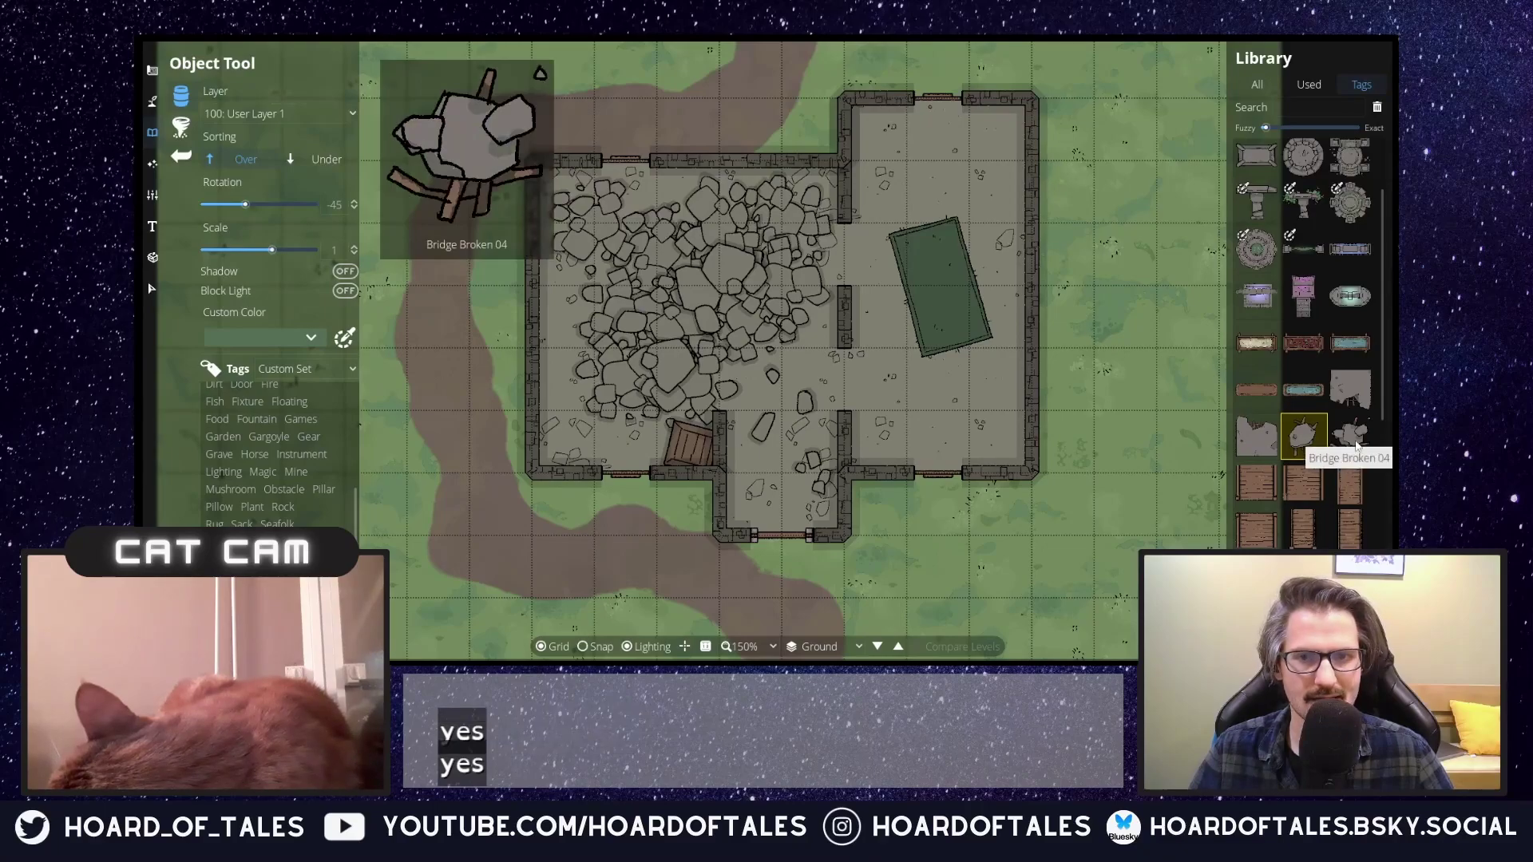
pyautogui.click(1351, 440)
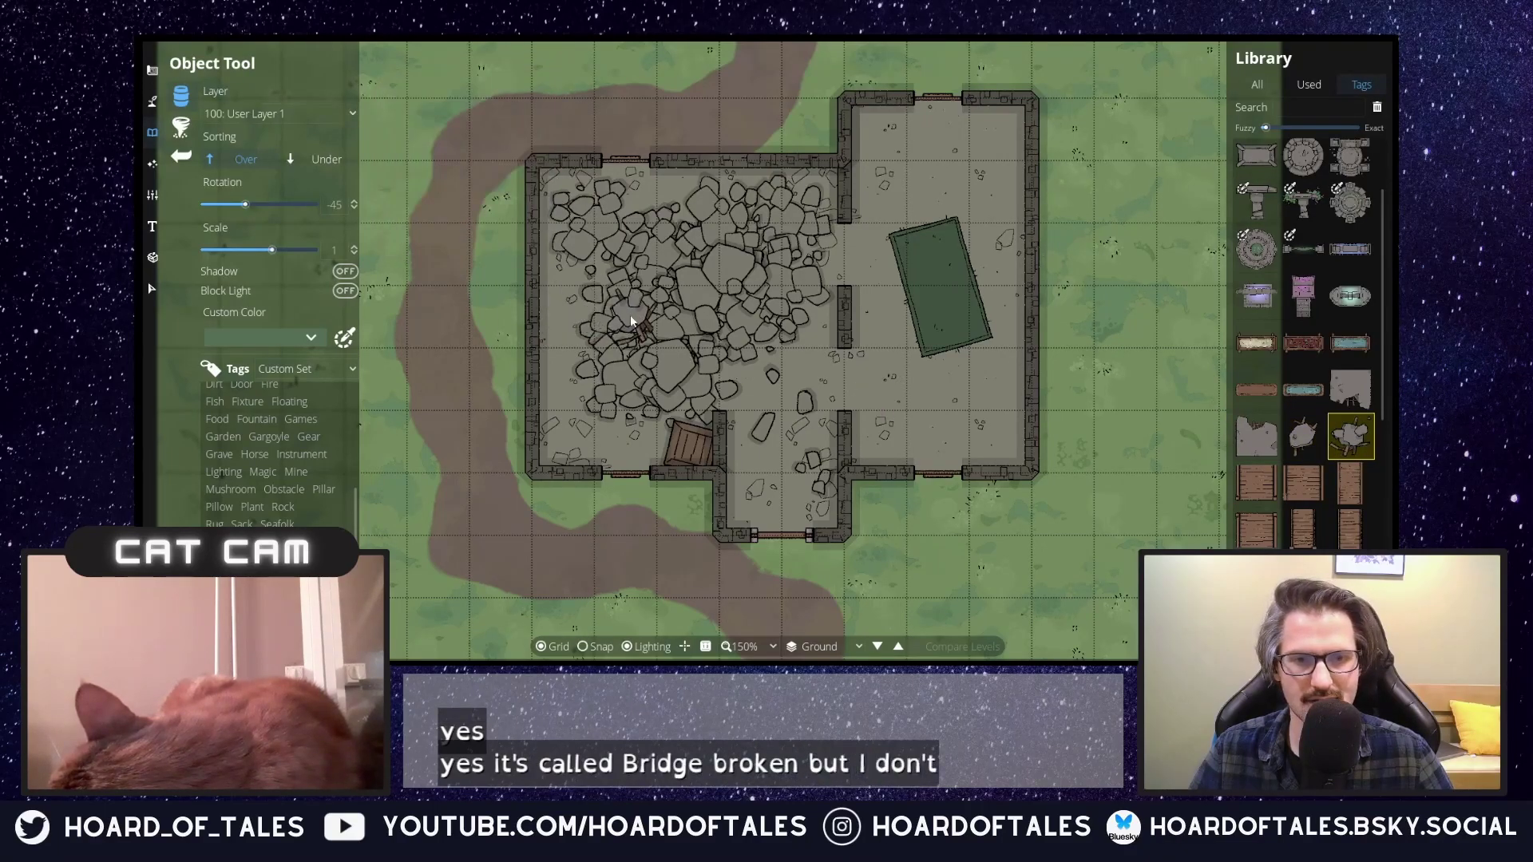
pyautogui.click(643, 328)
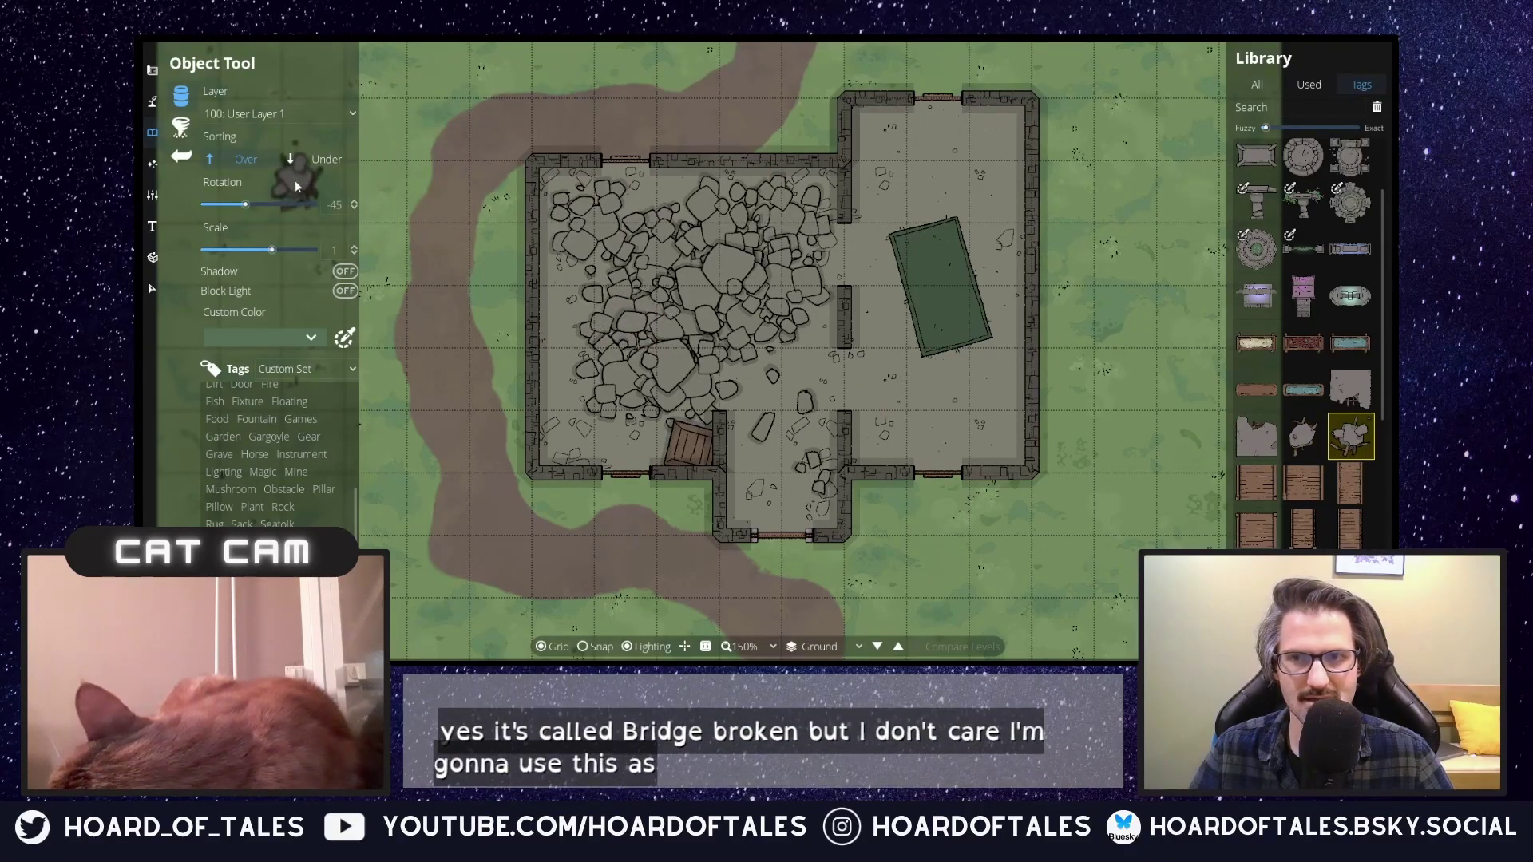
pyautogui.scroll(1, 758, 241)
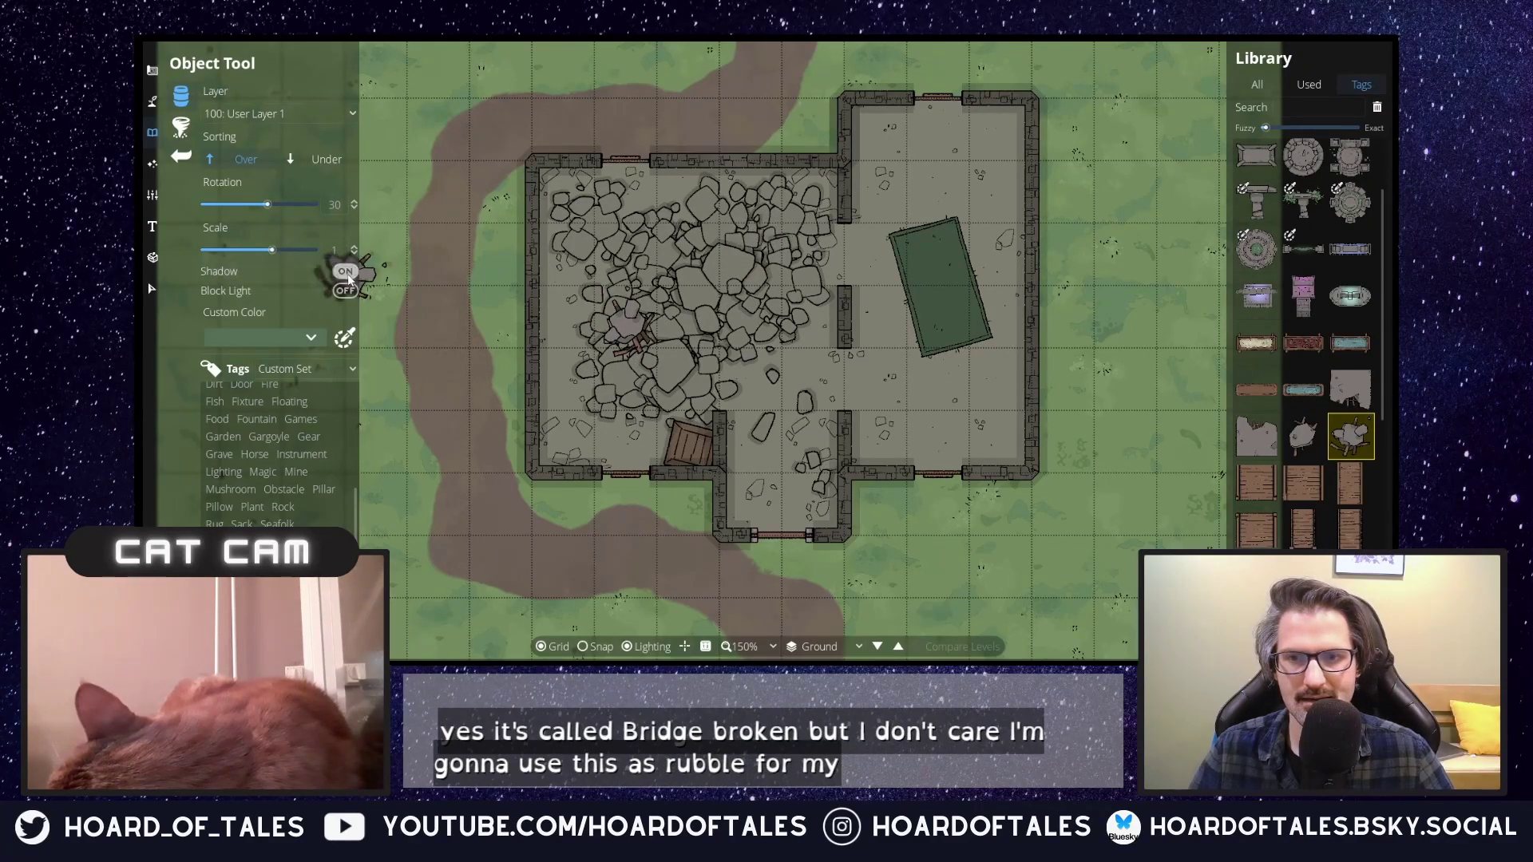
pyautogui.click(346, 272)
pyautogui.click(748, 252)
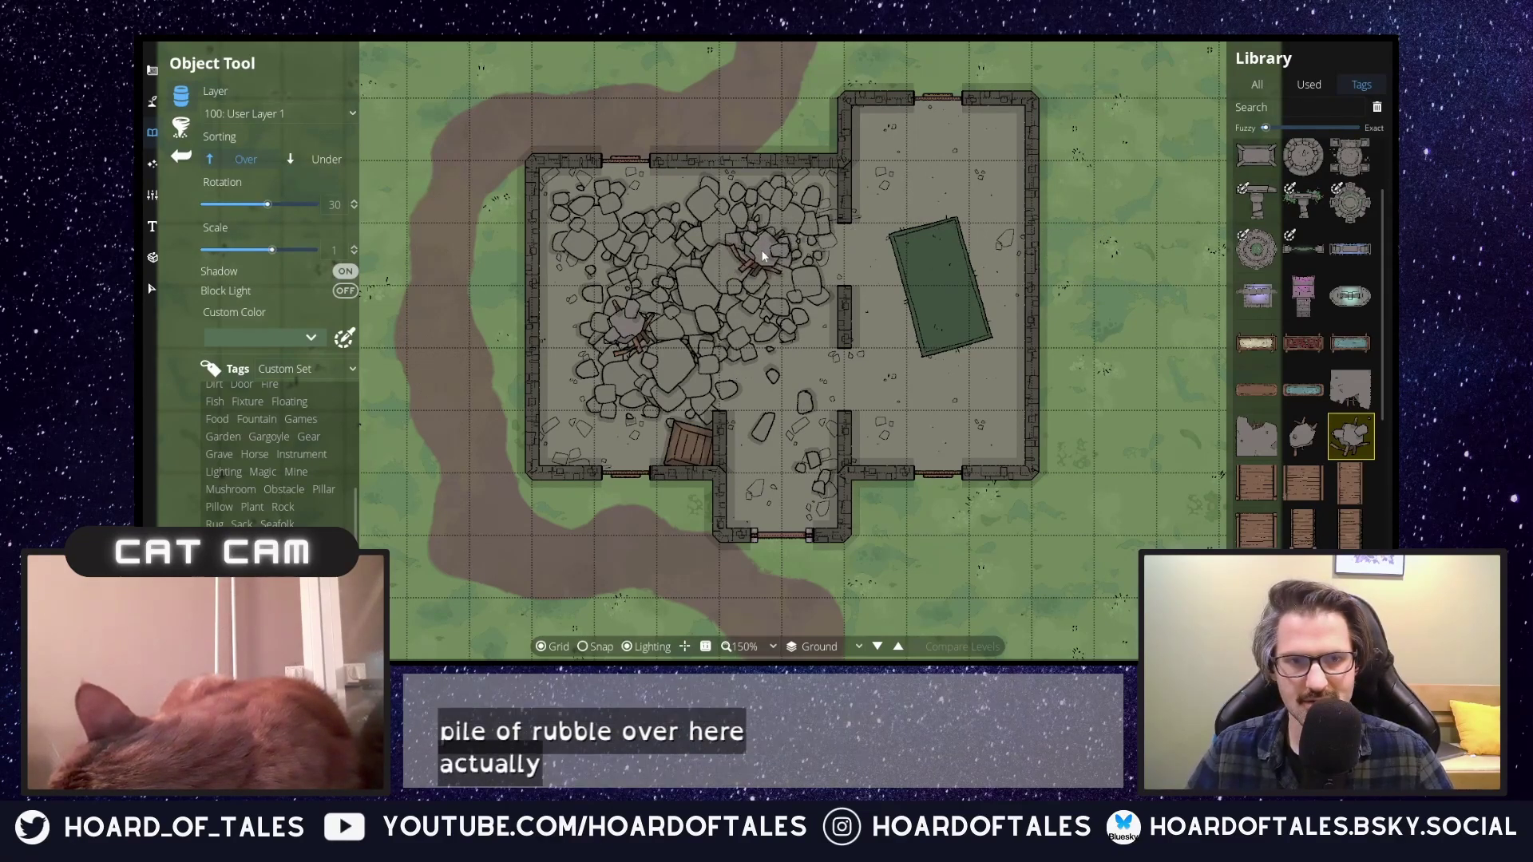
pyautogui.click(640, 332)
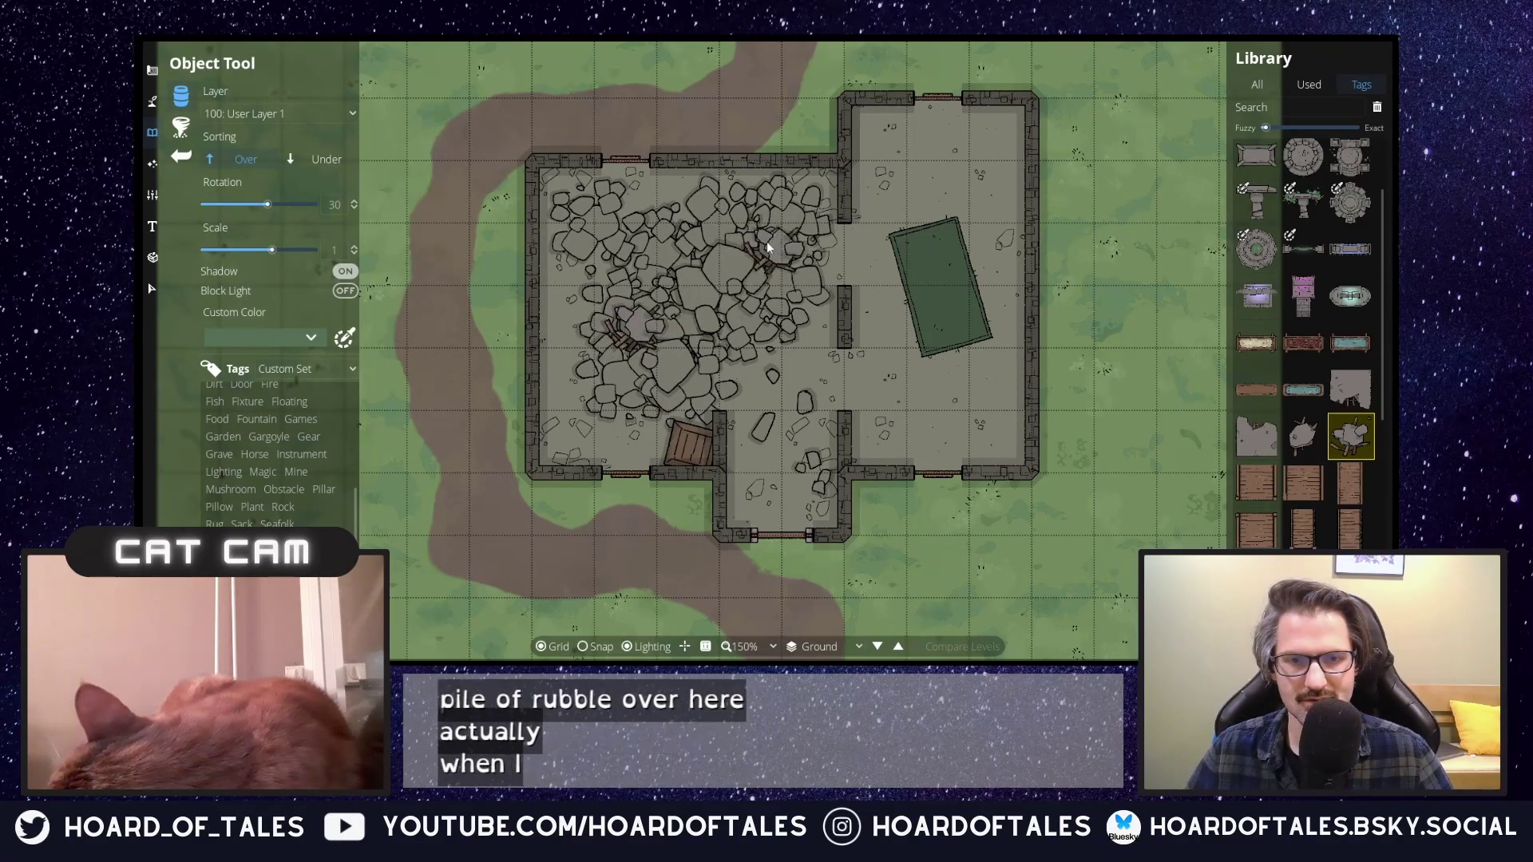
# Place two more Bridge Broken 04 pieces: one in the rubble pile's north part, and one rotated to 30° in the east room's southeast corner.
pyautogui.scroll(-5, 690, 243)
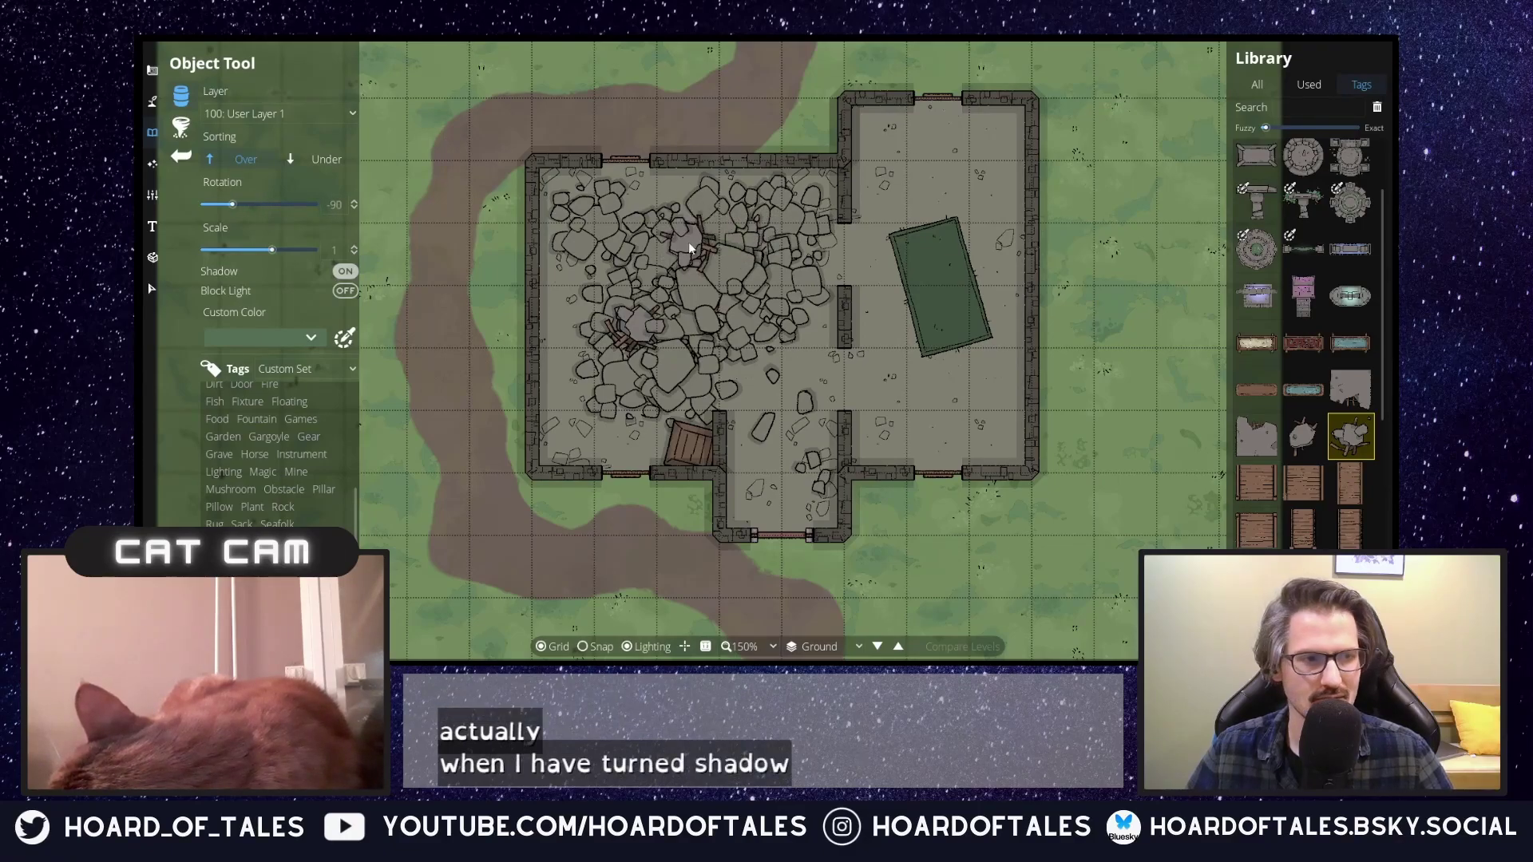
pyautogui.click(688, 222)
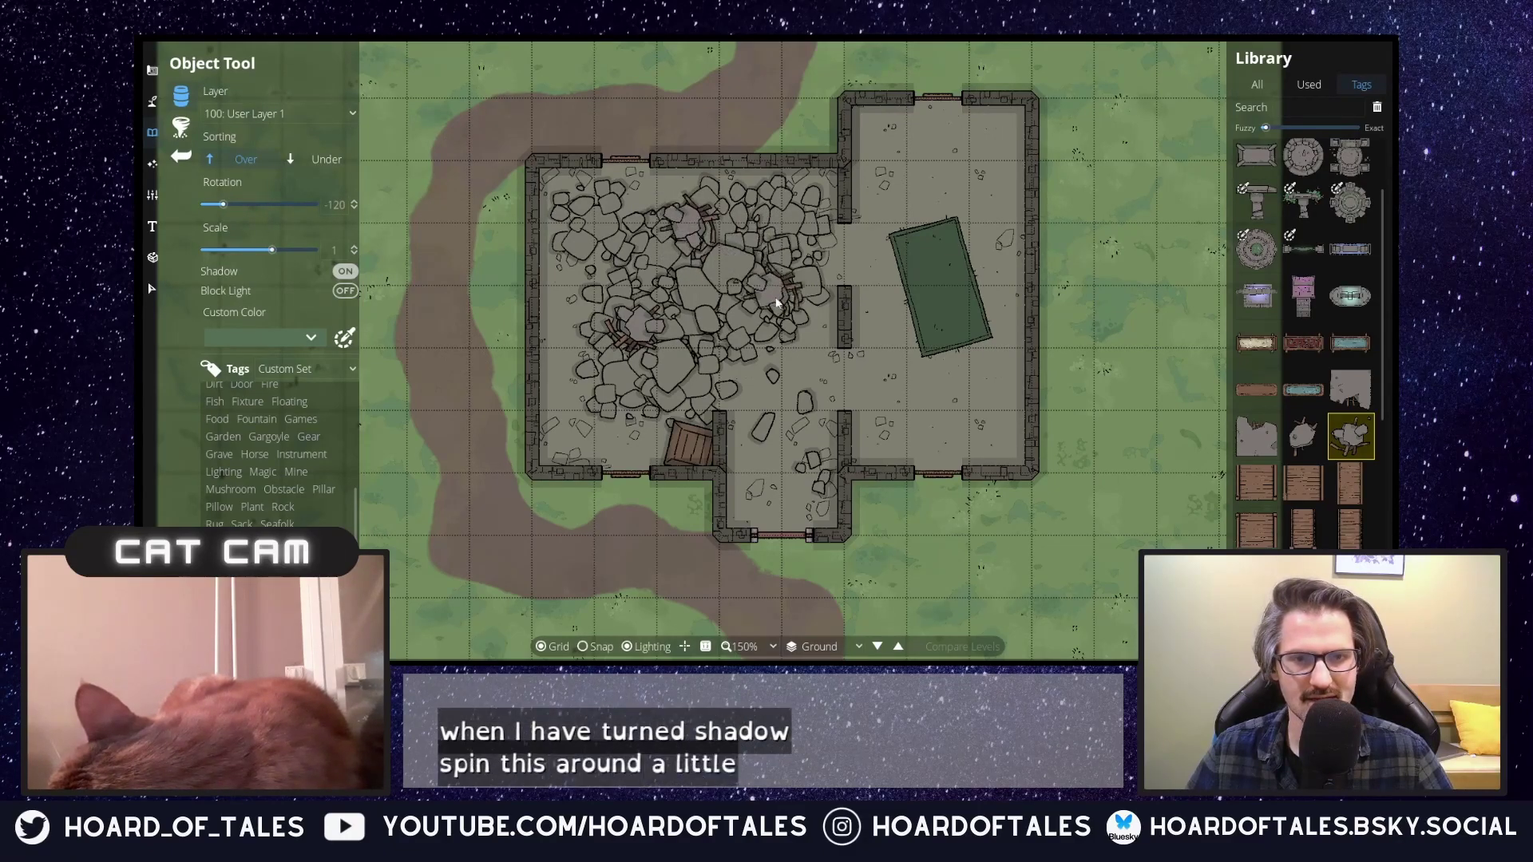
pyautogui.scroll(4, 780, 328)
pyautogui.scroll(5, 780, 328)
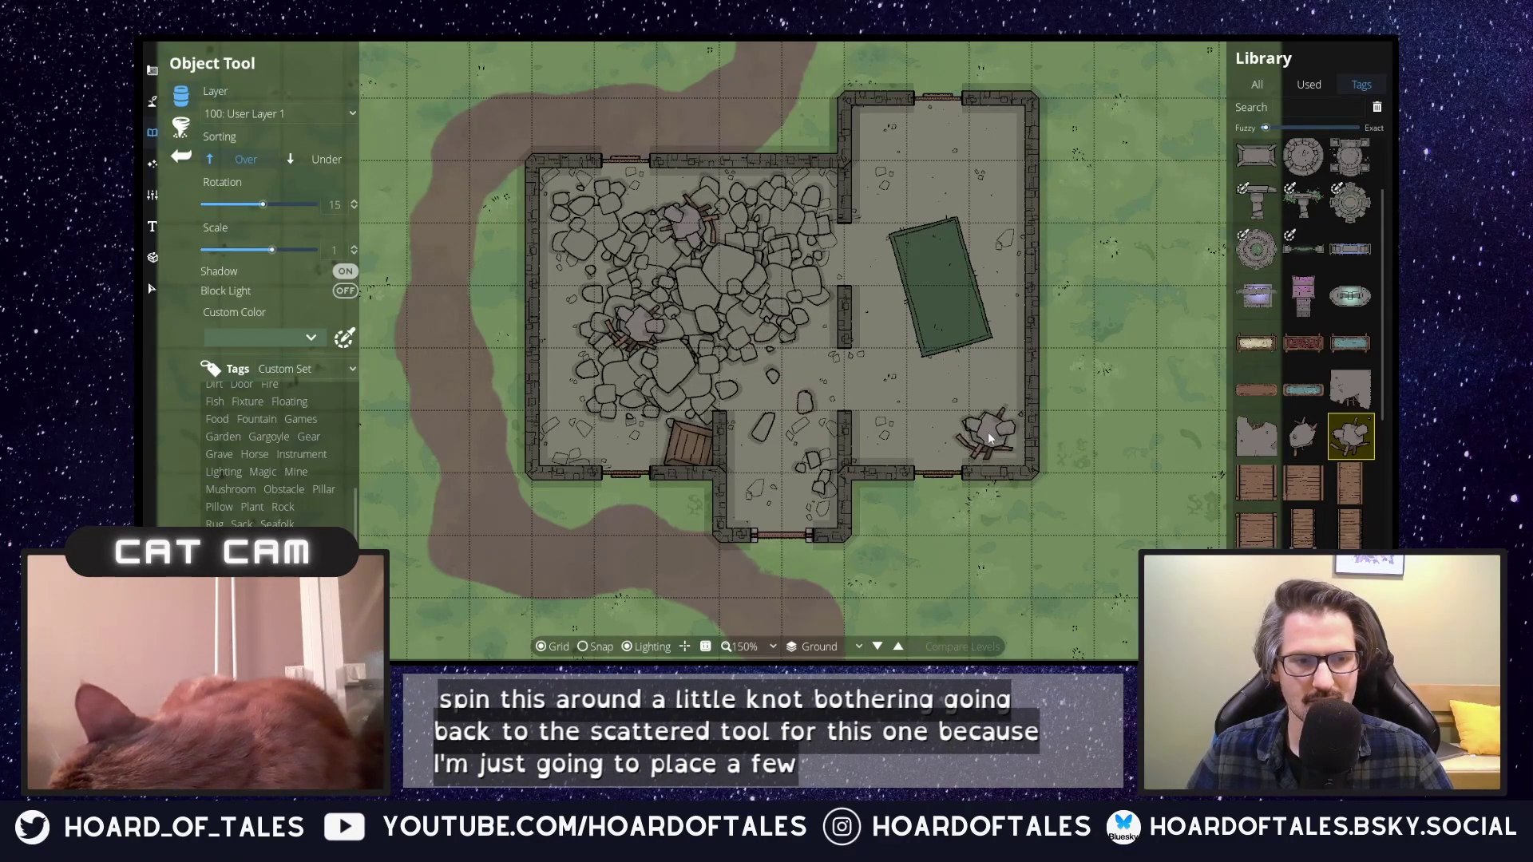
pyautogui.scroll(1, 989, 433)
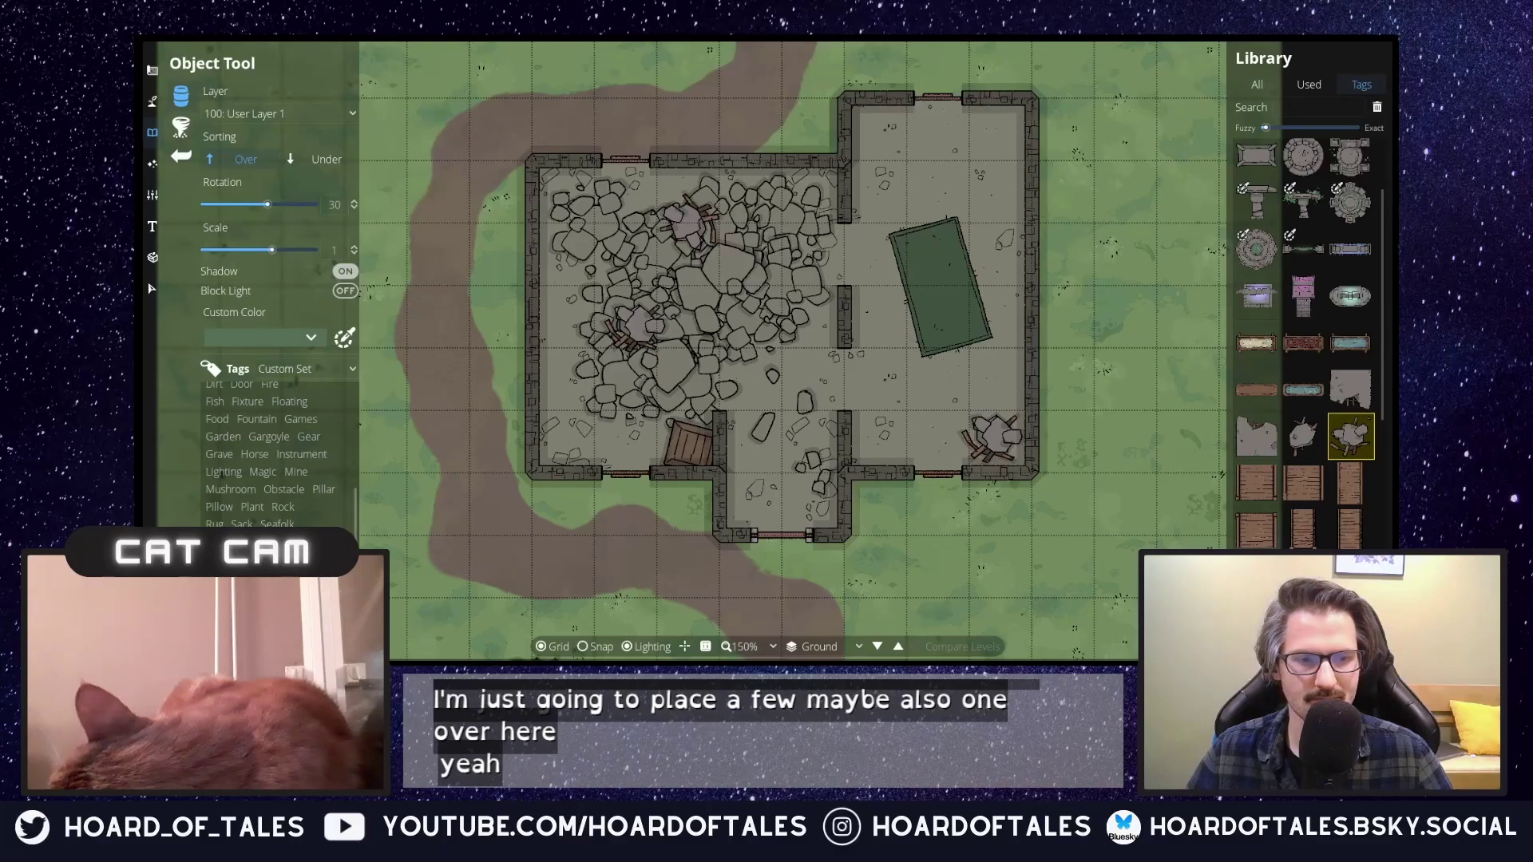
pyautogui.click(994, 436)
# Check the remaining Structure objects for a hearth and switch the library filter to the Fixture tag.
pyautogui.scroll(-1, 1302, 451)
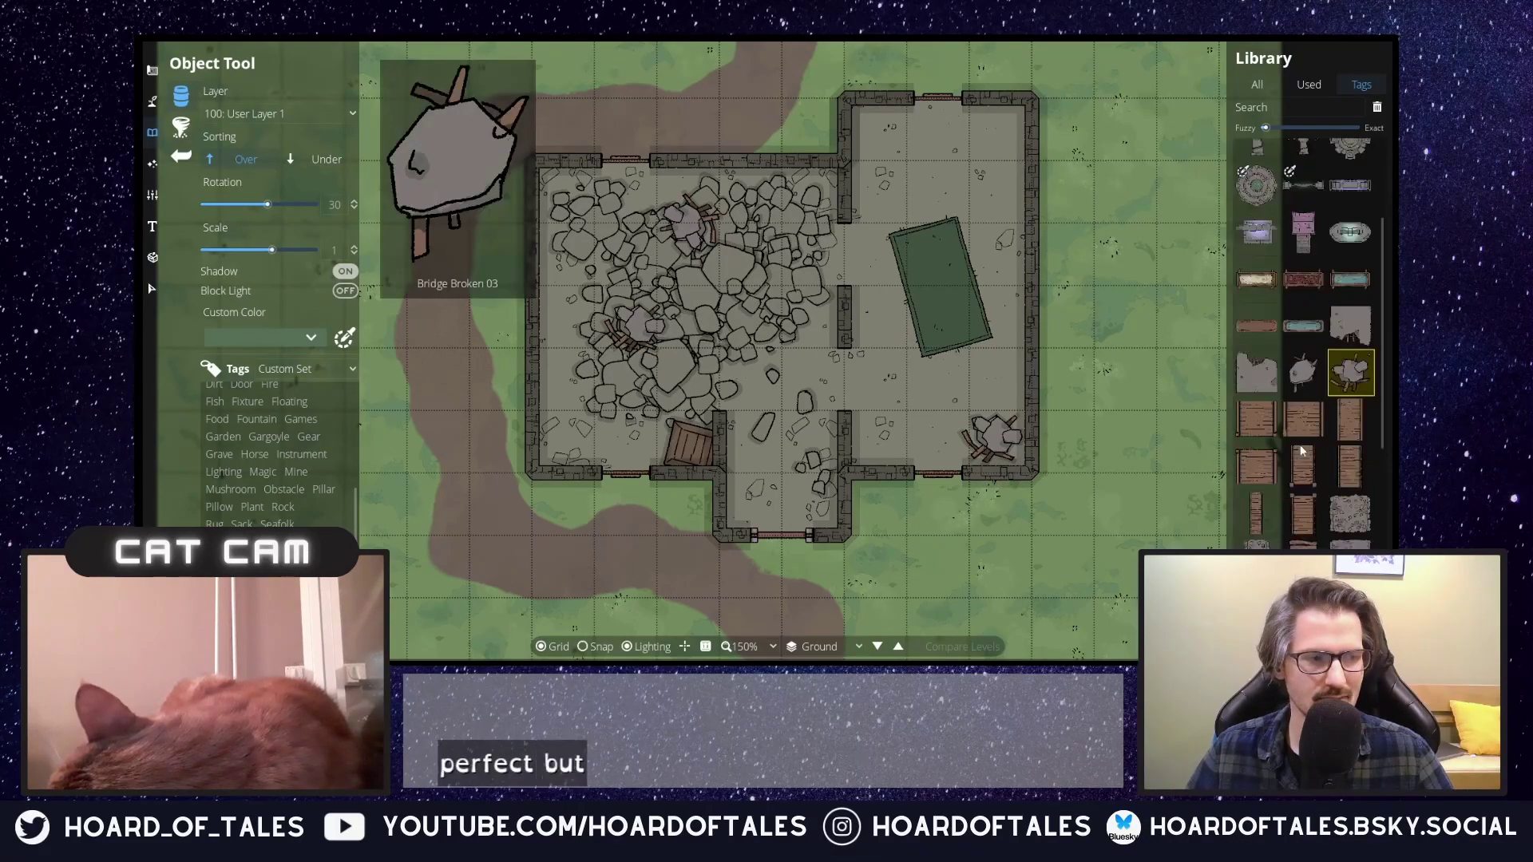
pyautogui.scroll(-5, 1302, 451)
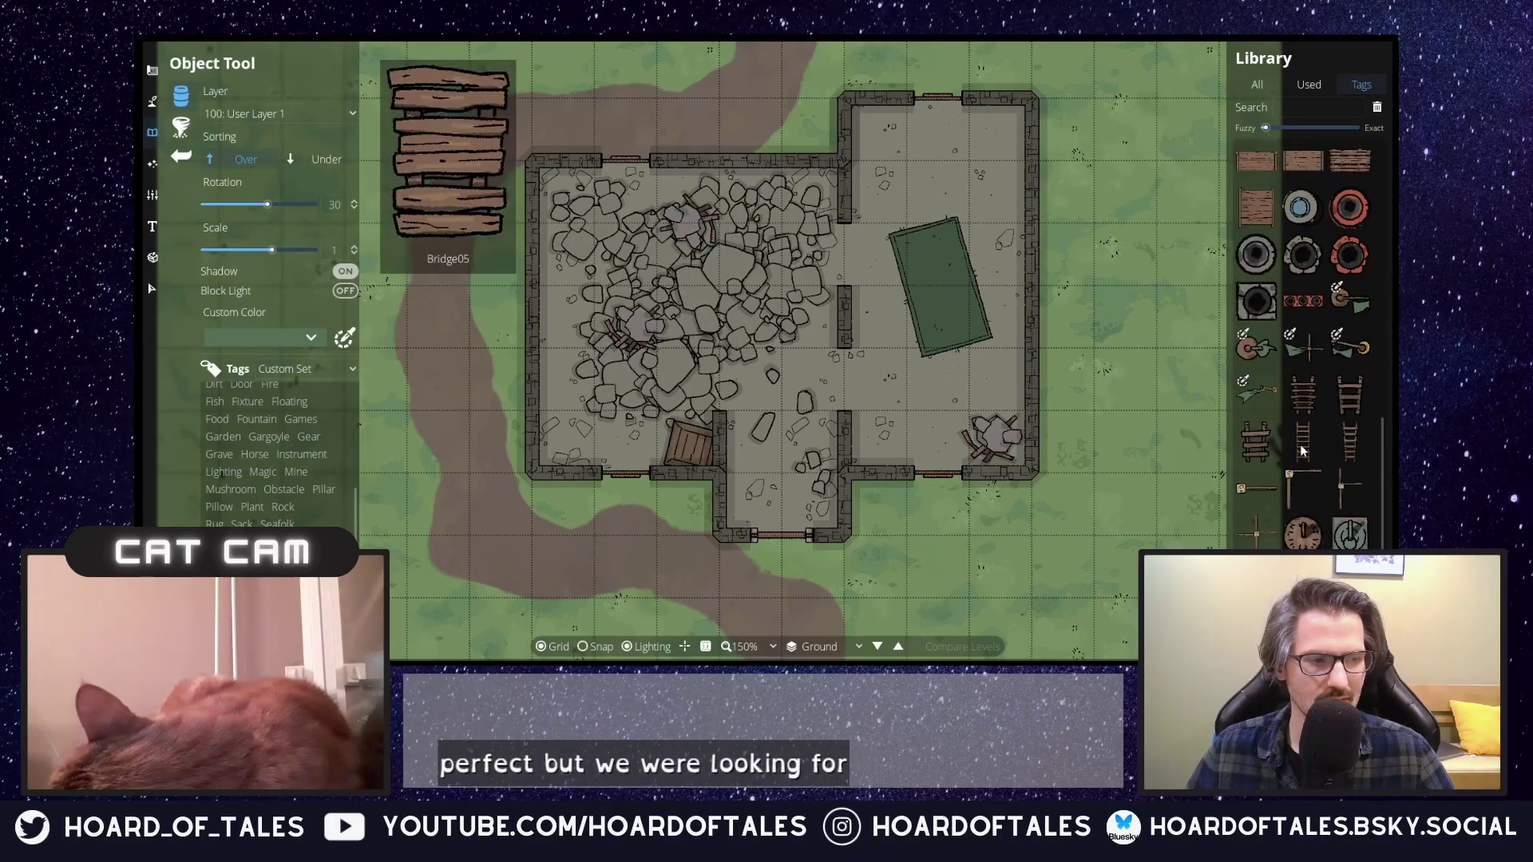
pyautogui.scroll(-3, 1304, 452)
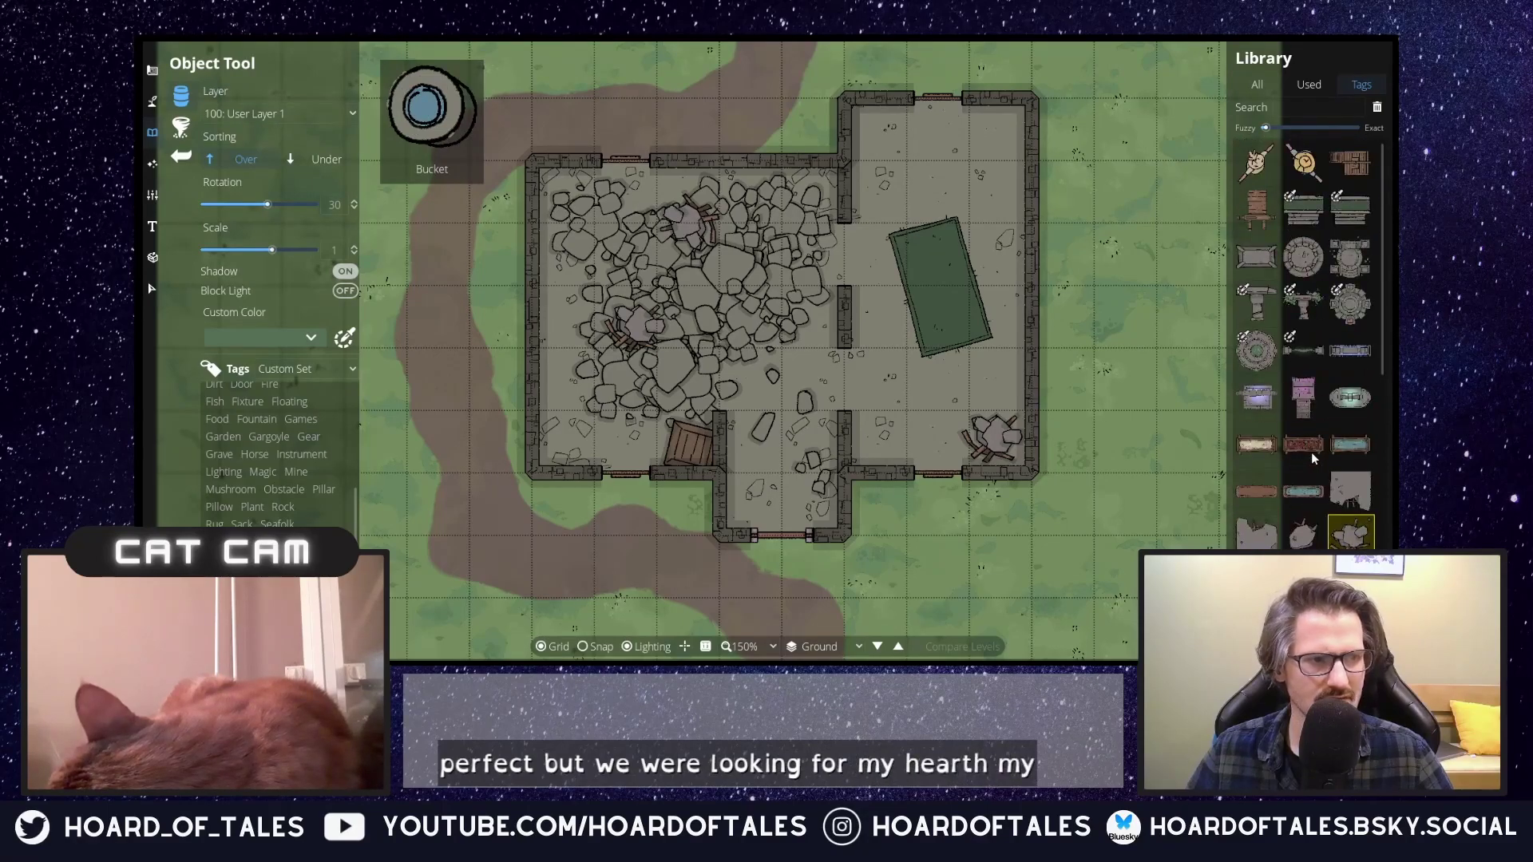
pyautogui.moveTo(1265, 224)
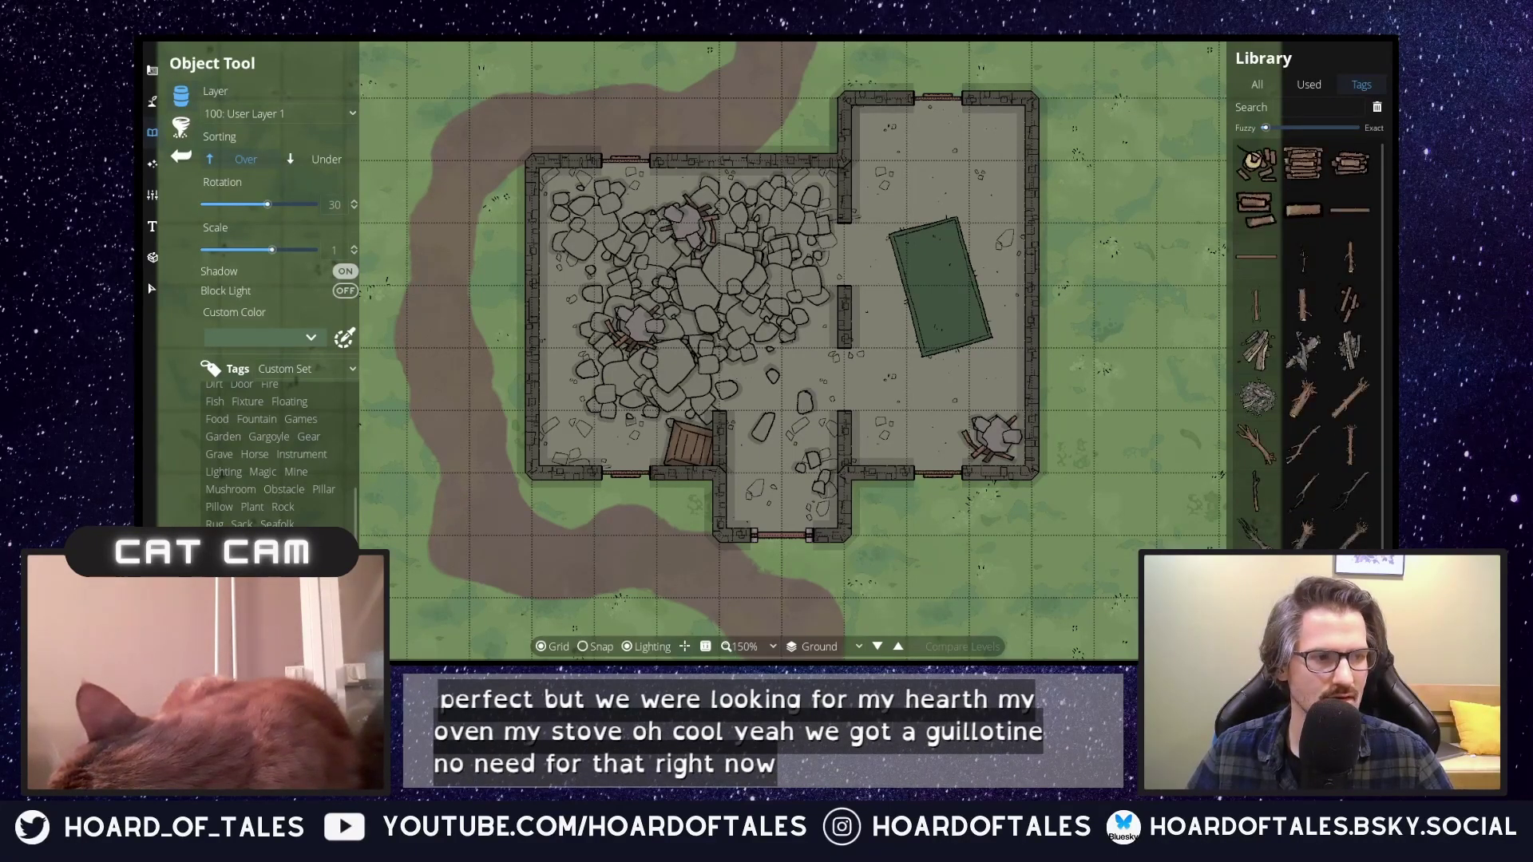
pyautogui.click(1314, 351)
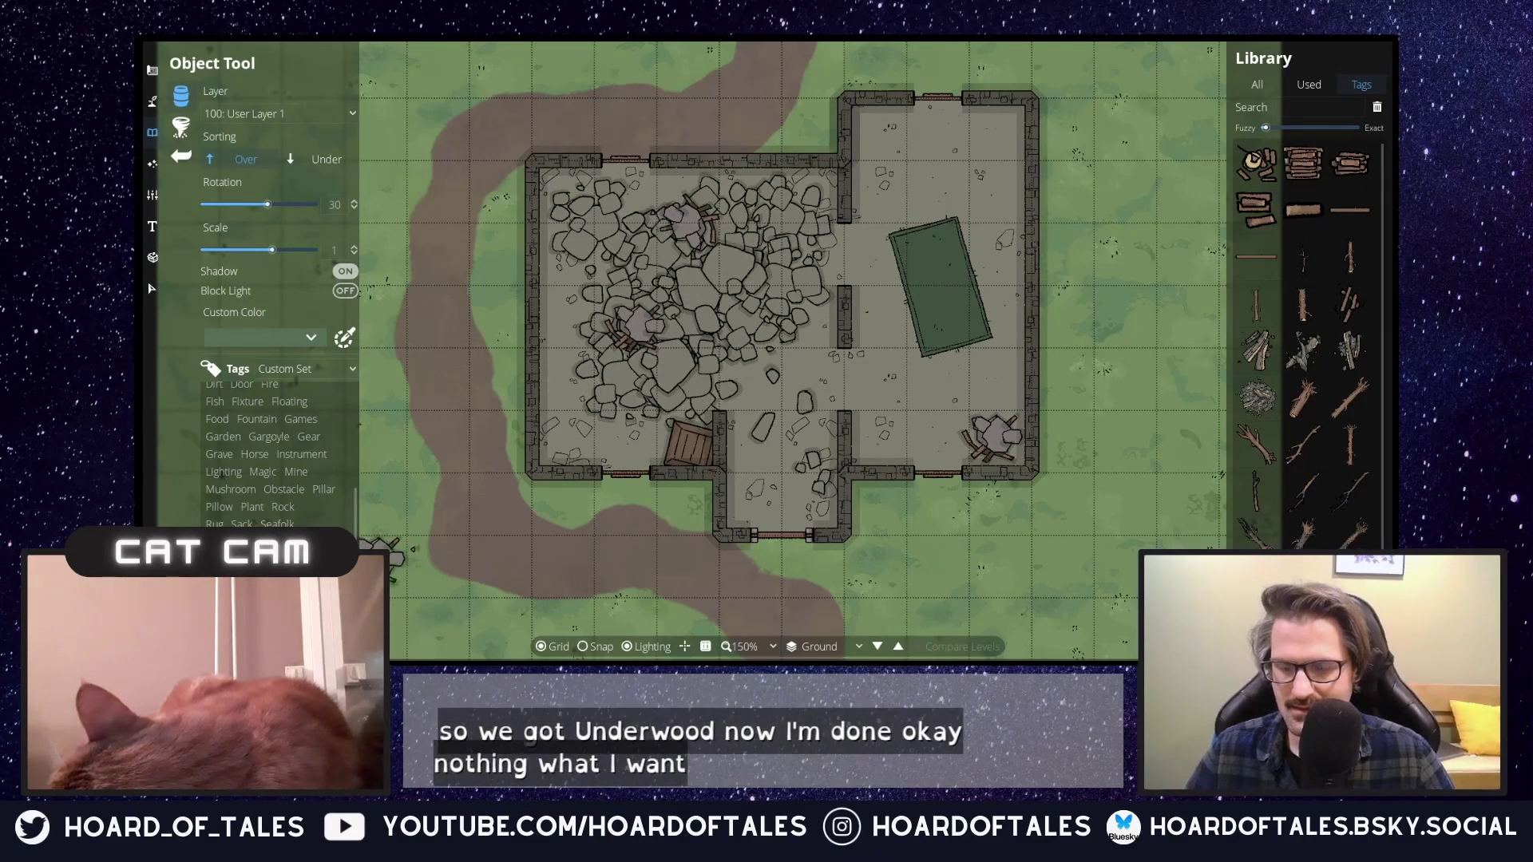
pyautogui.click(247, 402)
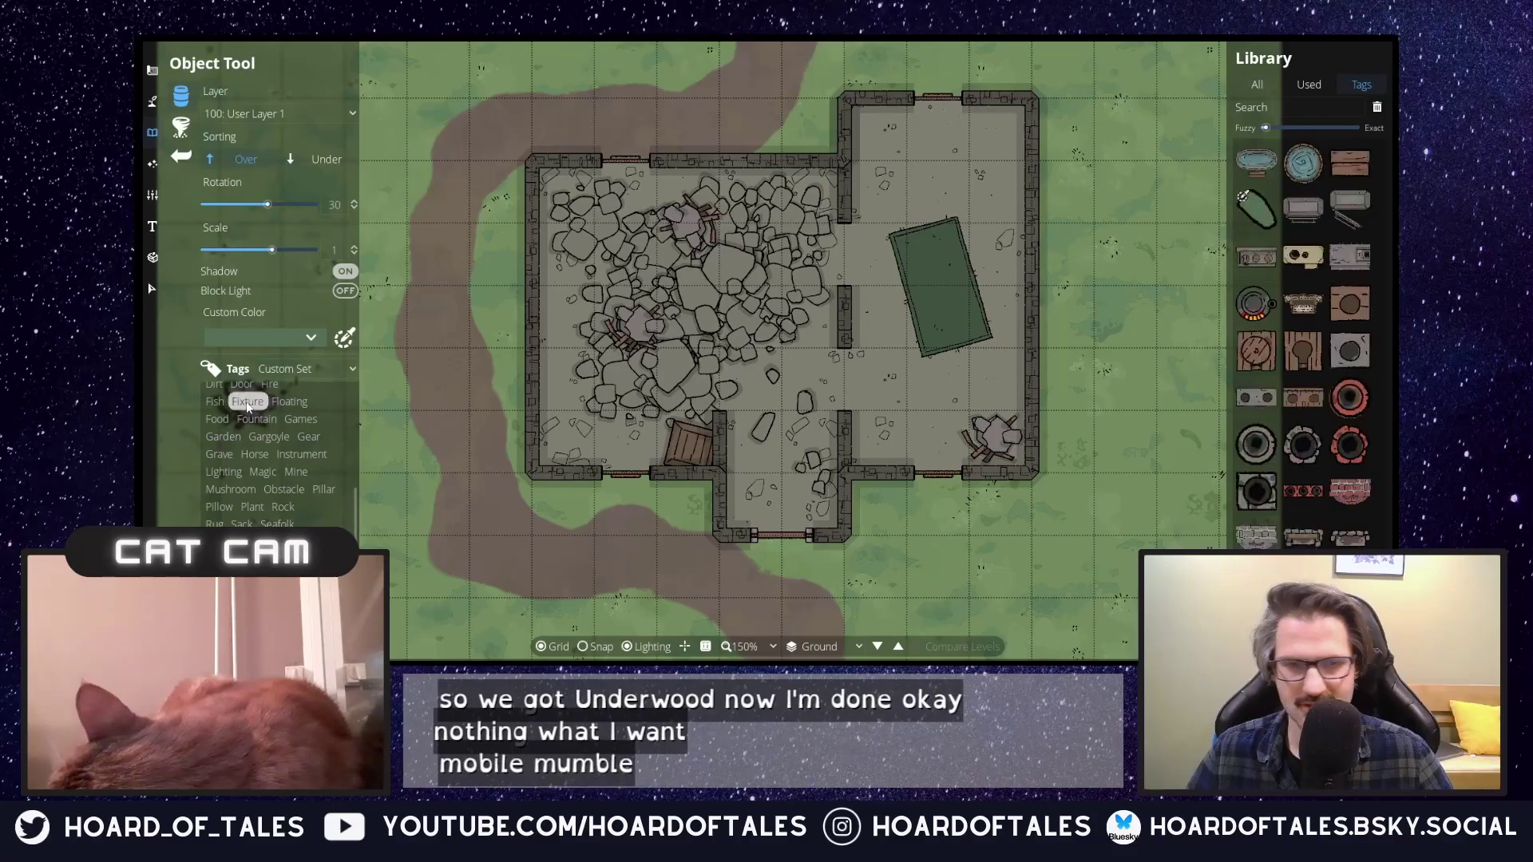
# Try out several fixtures rotated to 90° as a hearth for the east room's outer wall.
pyautogui.click(1353, 257)
pyautogui.scroll(-4, 948, 271)
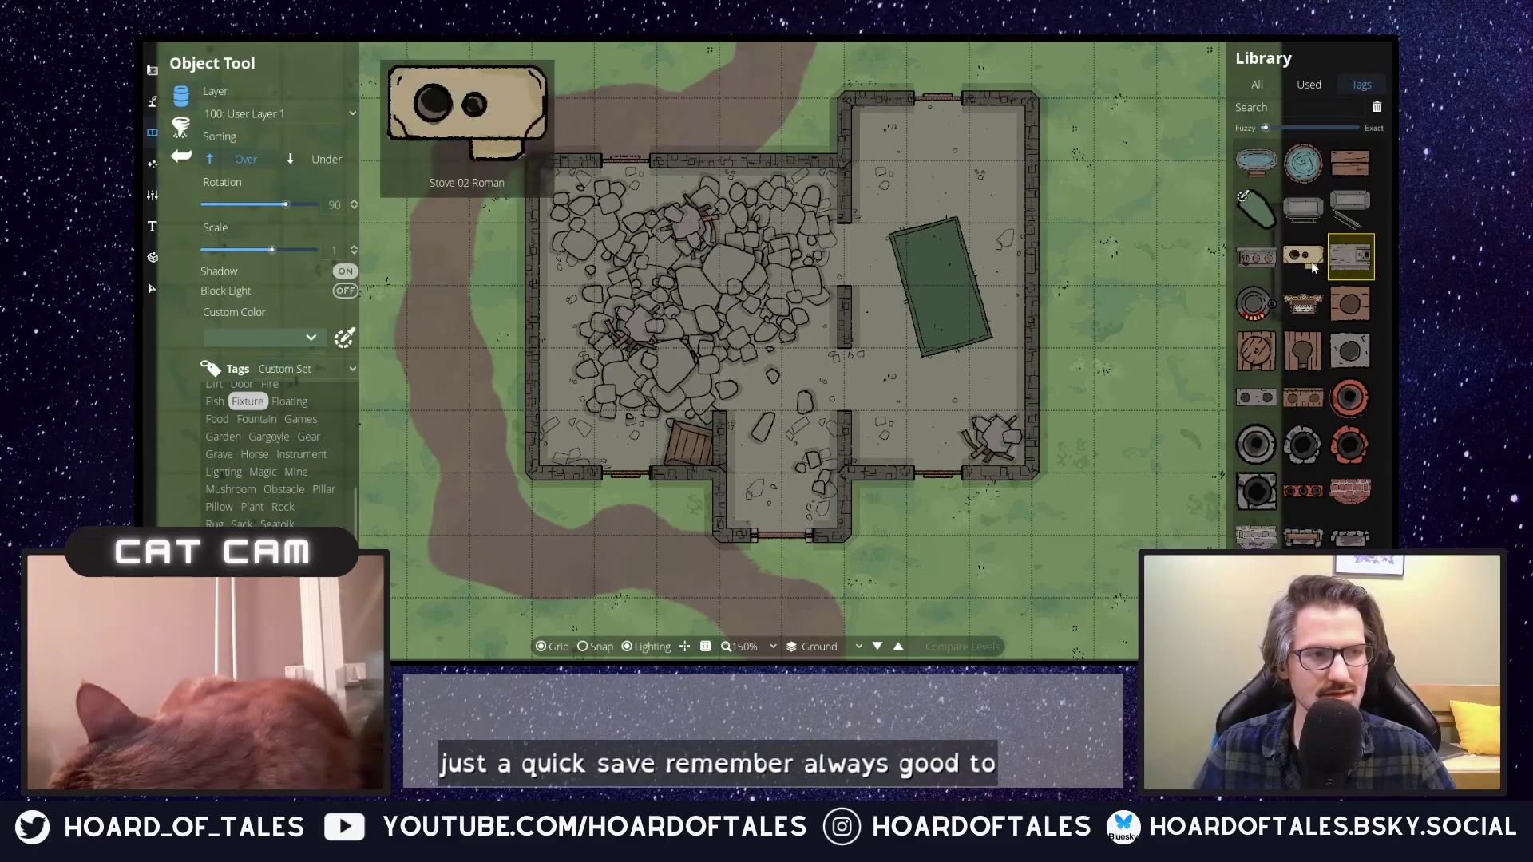
pyautogui.click(1304, 209)
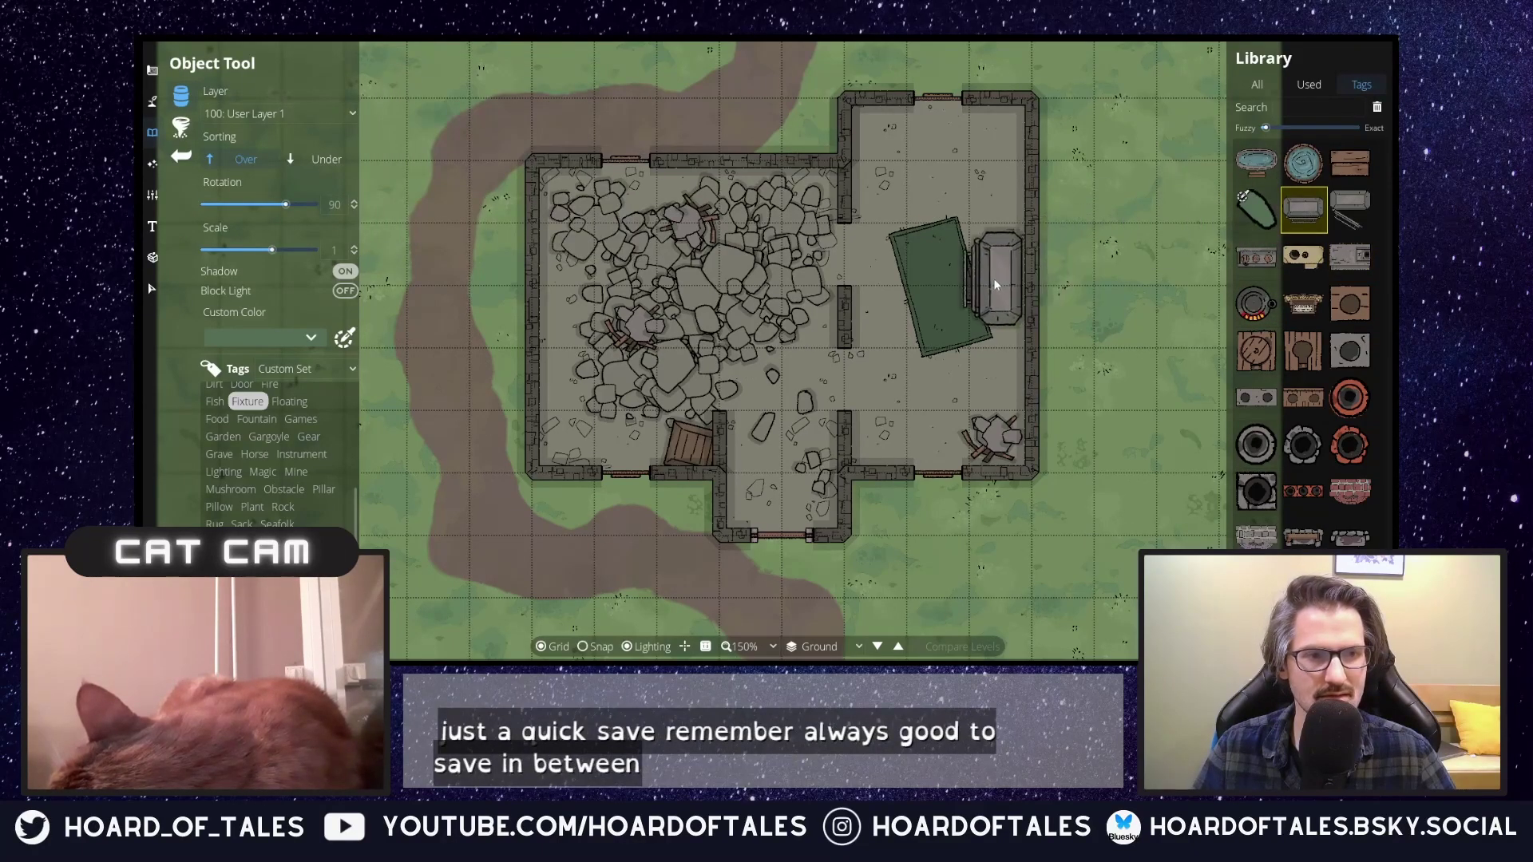
pyautogui.click(1257, 534)
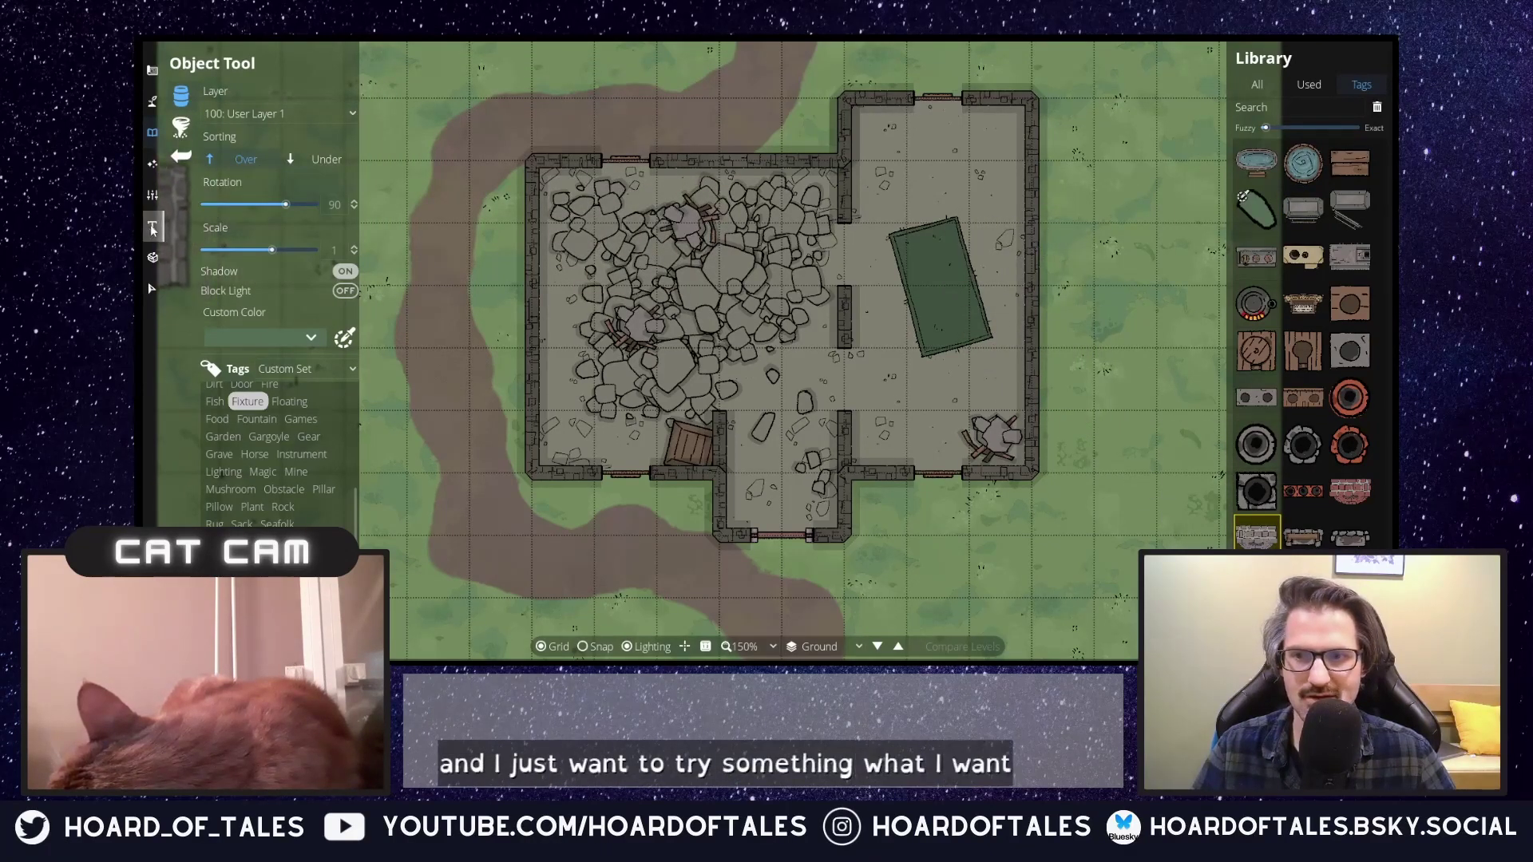
# Try to add an edit point to the east side of the house's outer wall with snapping off, and undo it.
pyautogui.click(152, 71)
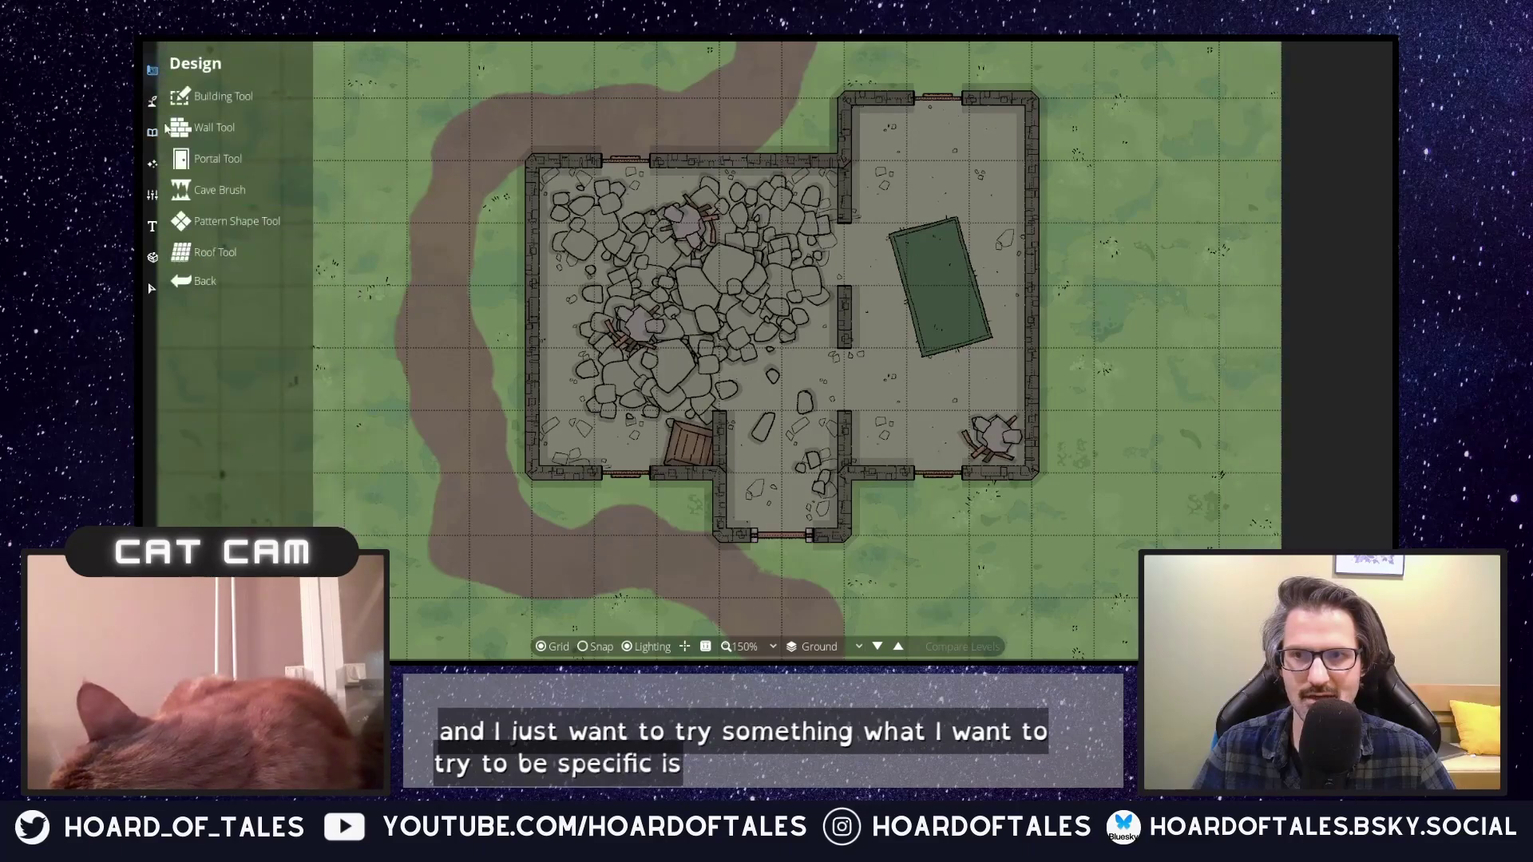
pyautogui.click(199, 131)
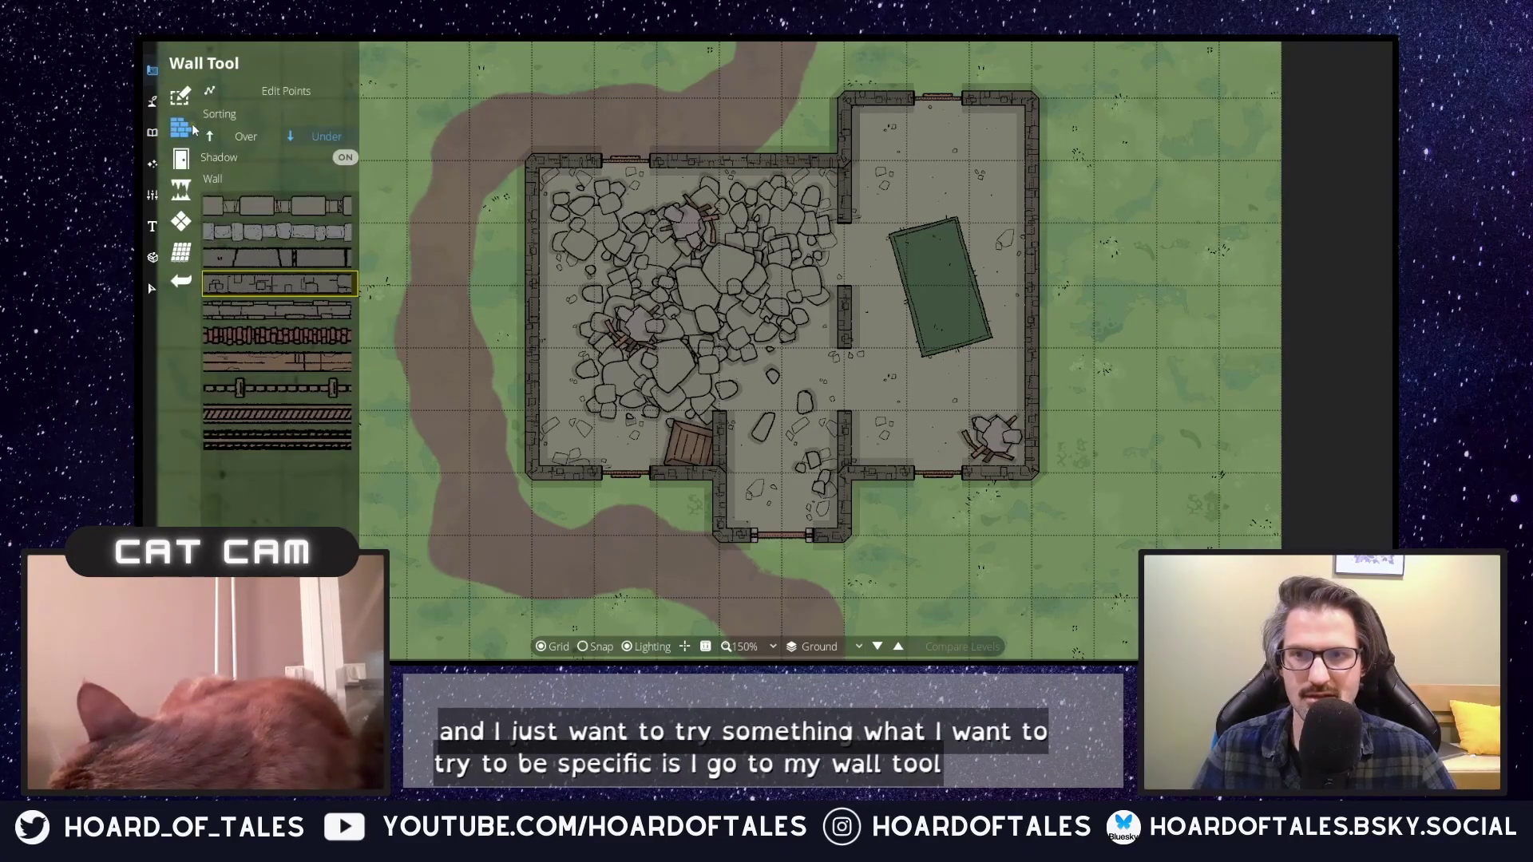
pyautogui.click(285, 93)
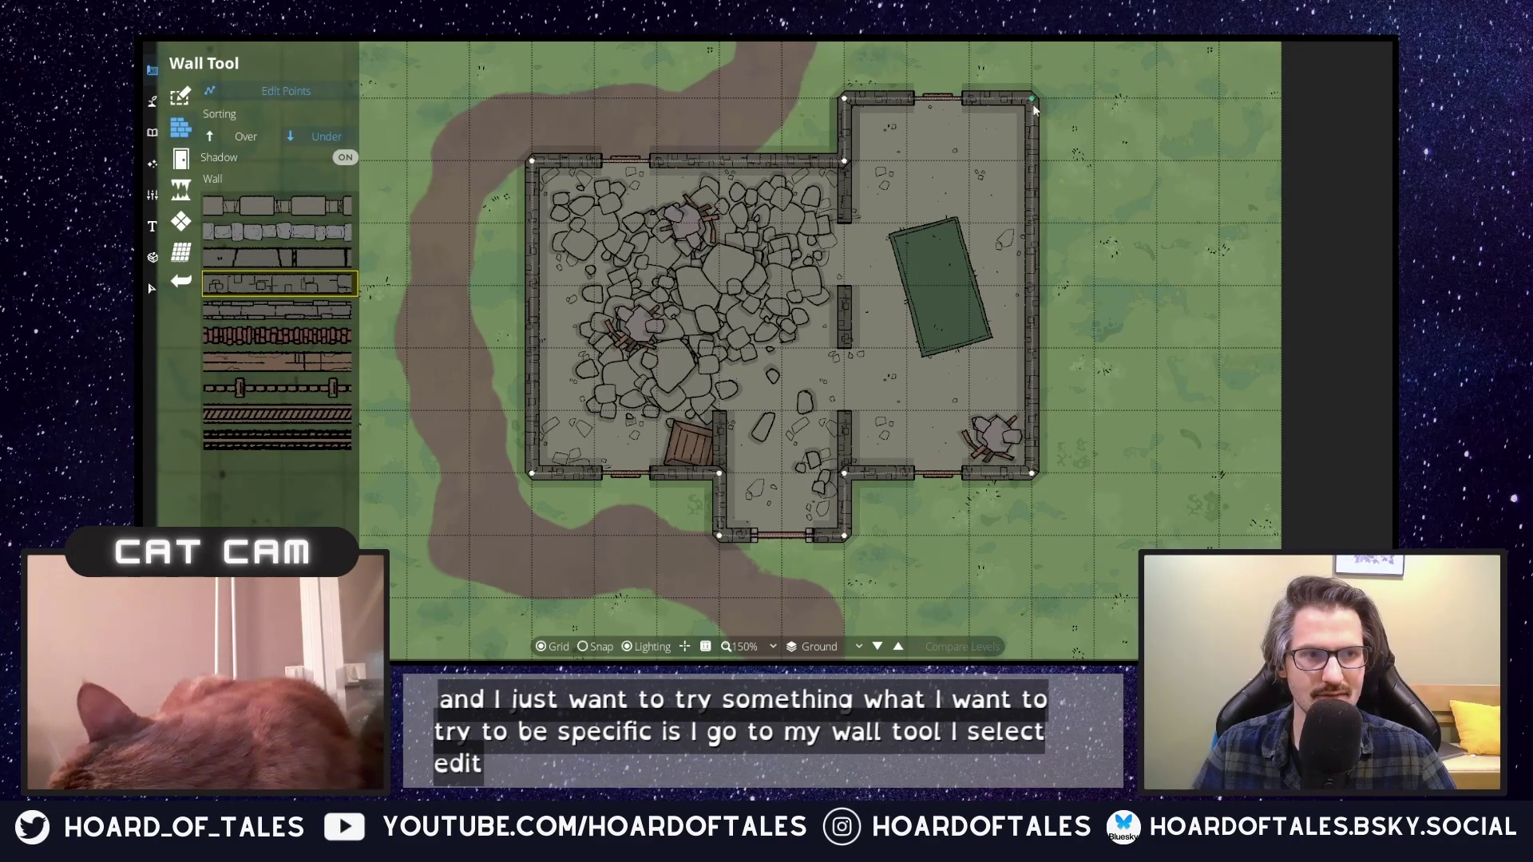
pyautogui.moveTo(1031, 228)
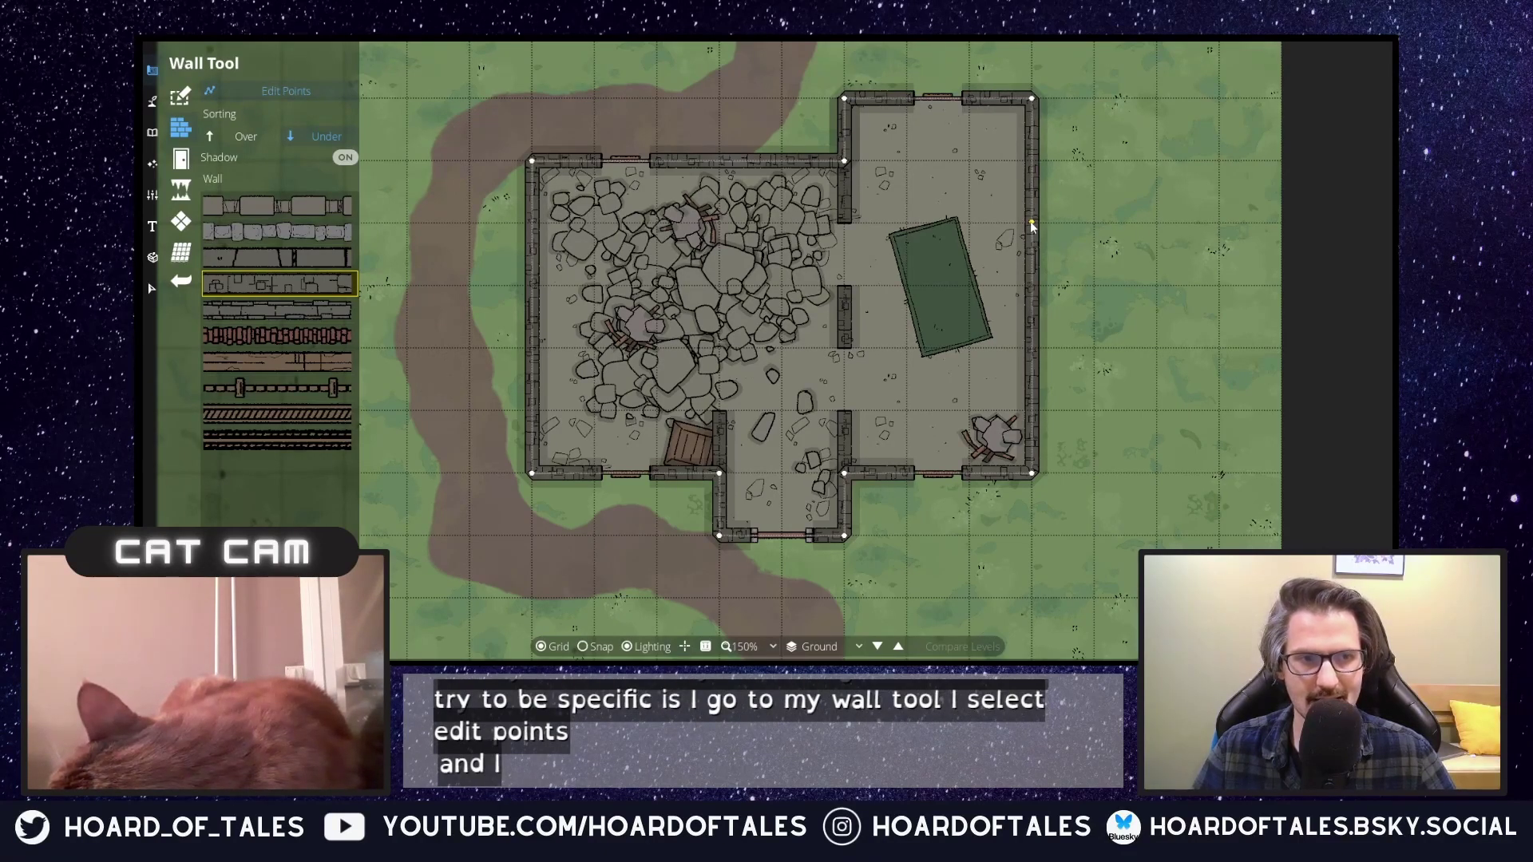
pyautogui.hotkey('ctrl', 'z')
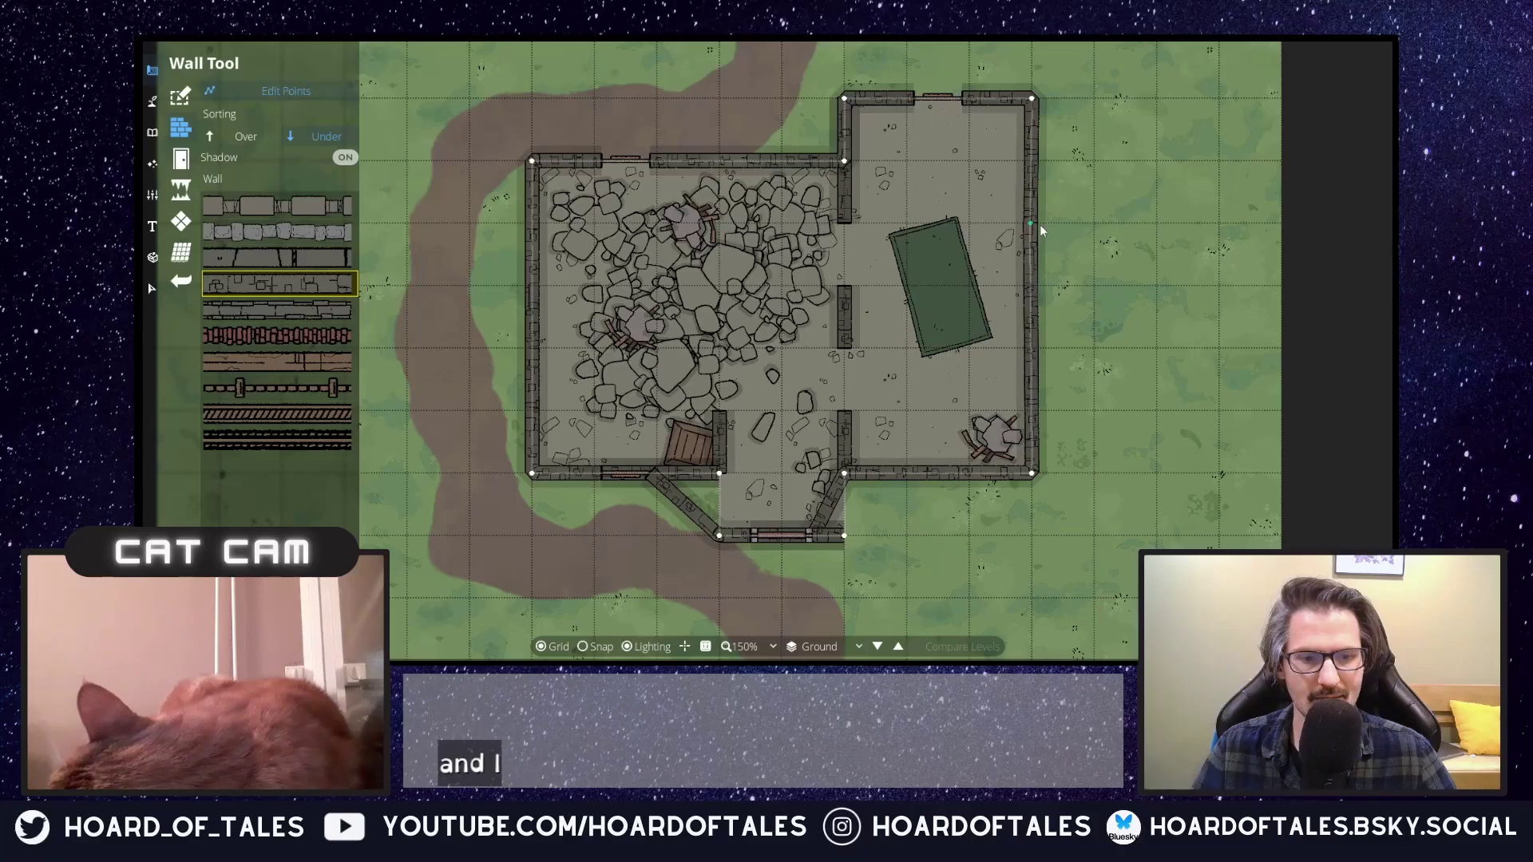
pyautogui.hotkey('ctrl', 'z')
pyautogui.hotkey('ctrl', 'z')
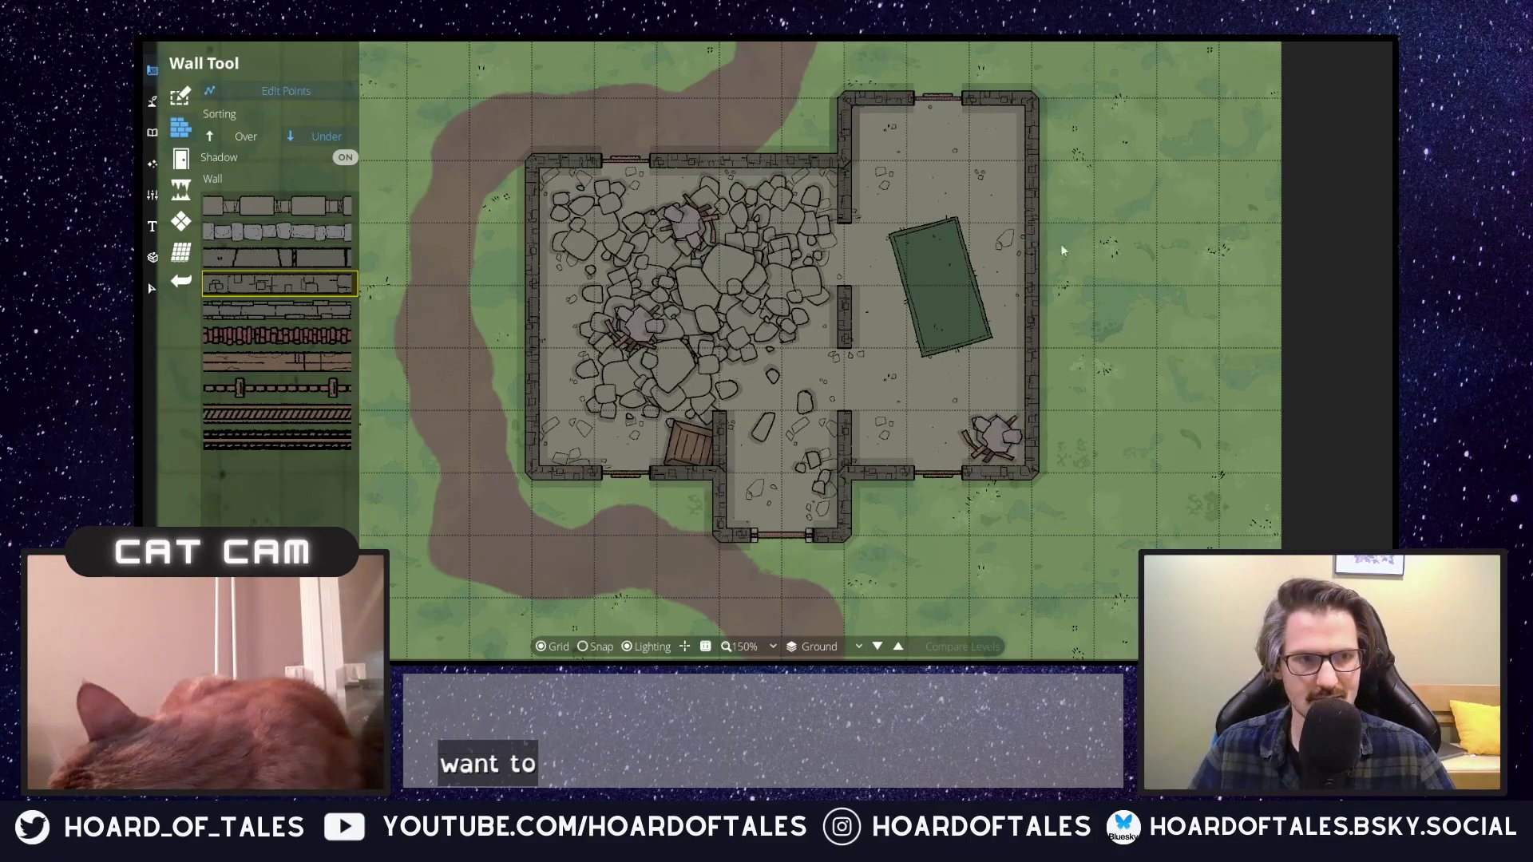
# Turn snapping on and try to add grid-aligned edit points along the east room's outer wall.
pyautogui.click(587, 650)
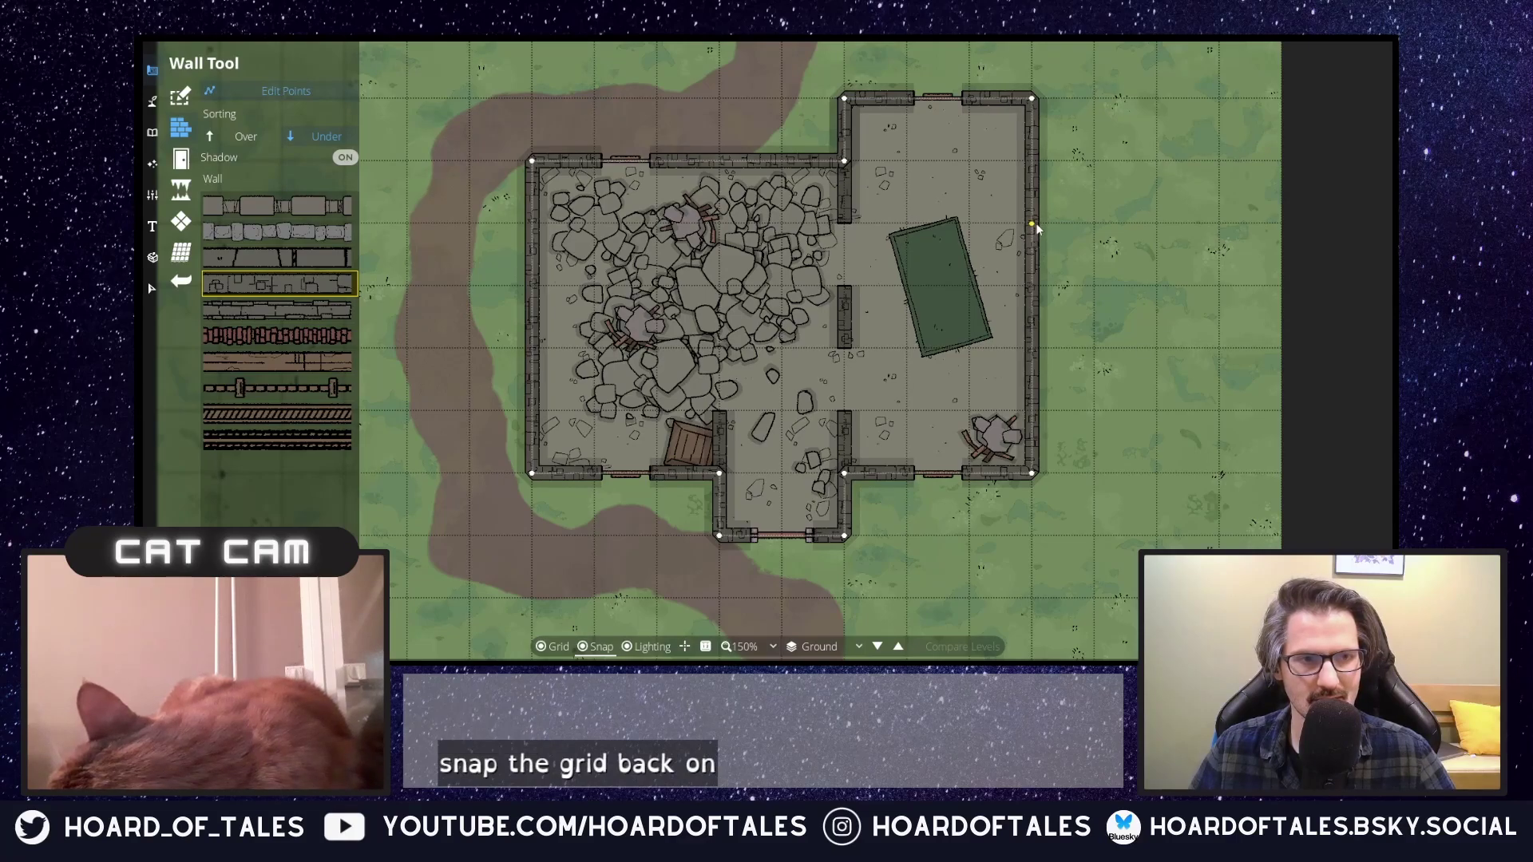
pyautogui.hotkey('ctrl', 'y')
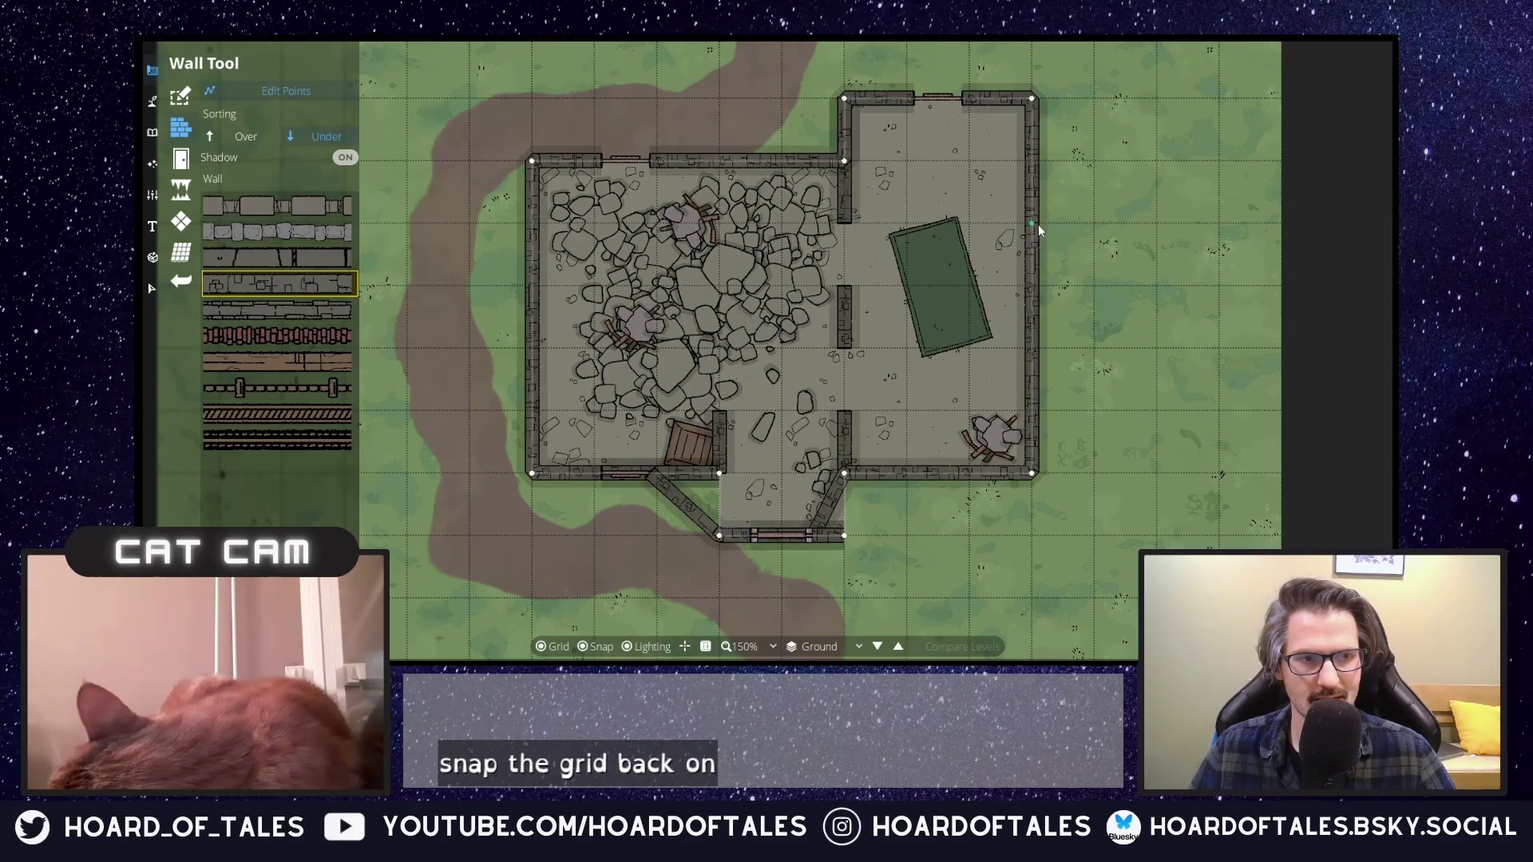
pyautogui.rightClick(1031, 225)
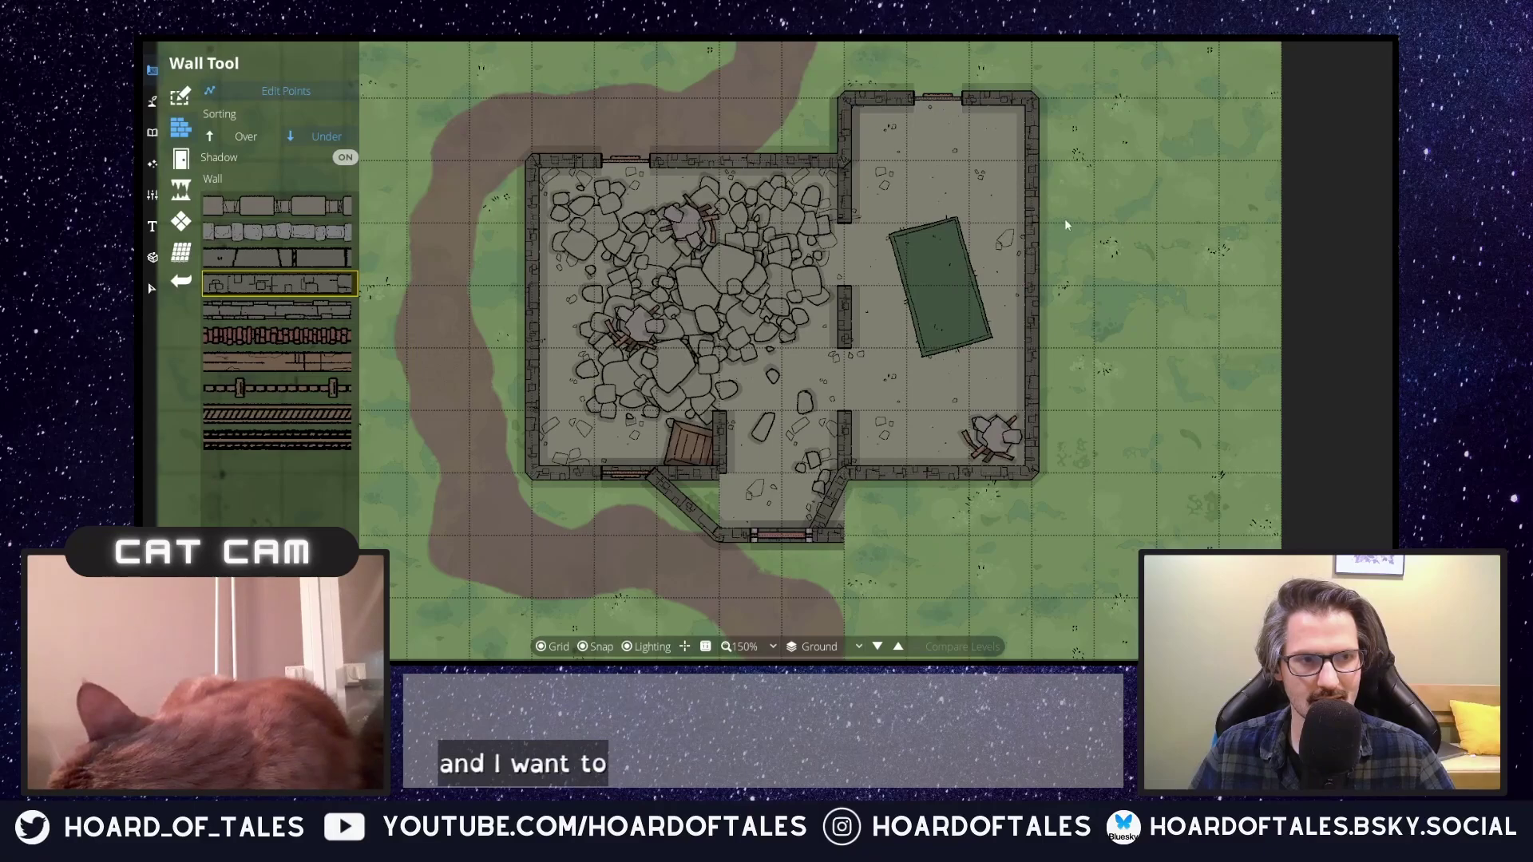
pyautogui.moveTo(1031, 224)
pyautogui.mouseDown()
pyautogui.moveTo(1084, 223)
pyautogui.moveTo(1038, 227)
pyautogui.mouseUp()
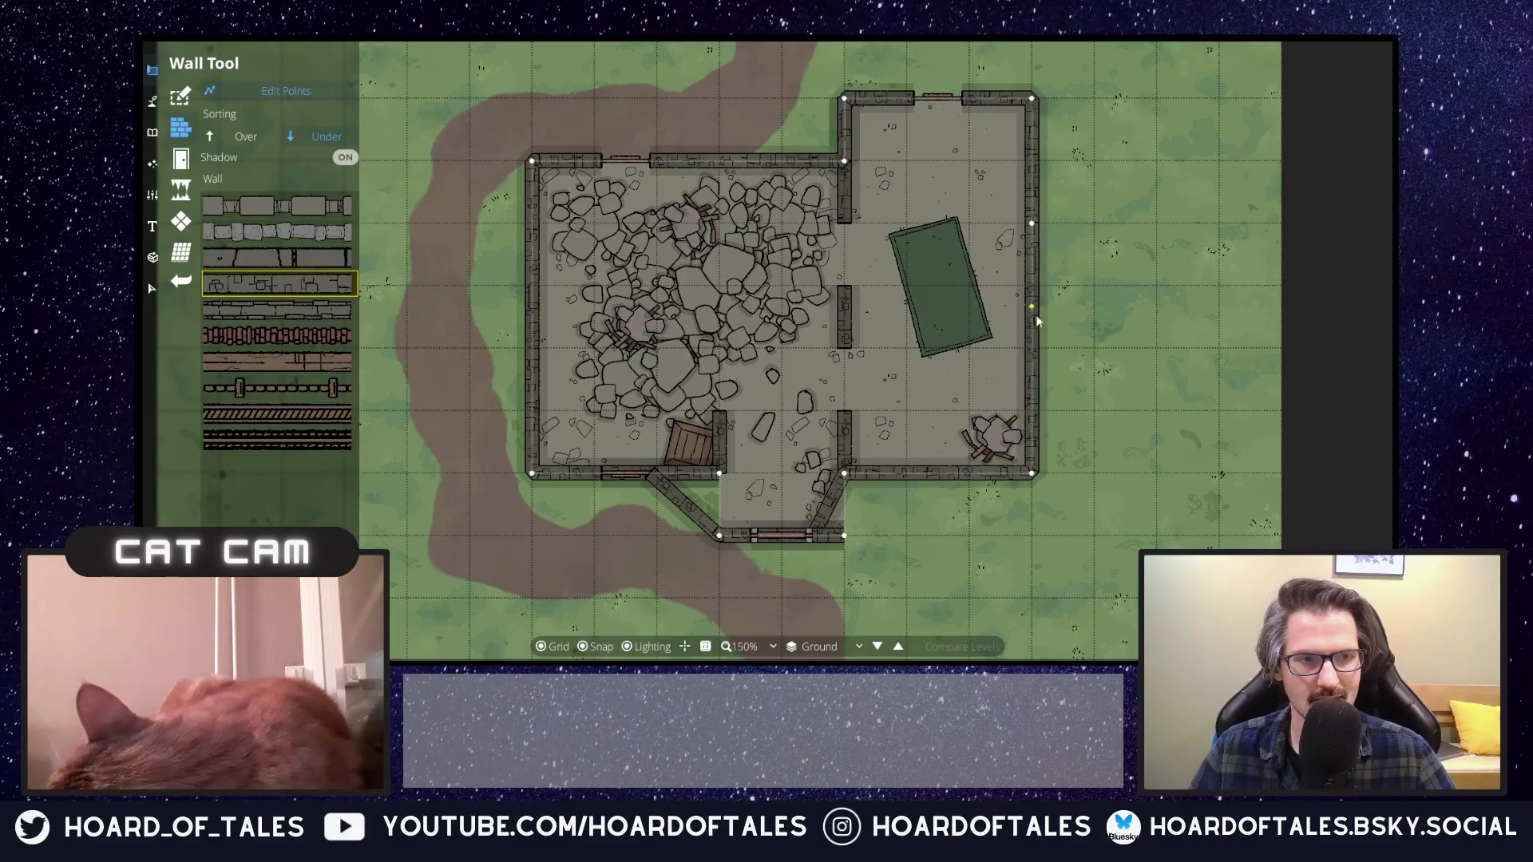
pyautogui.click(1036, 347)
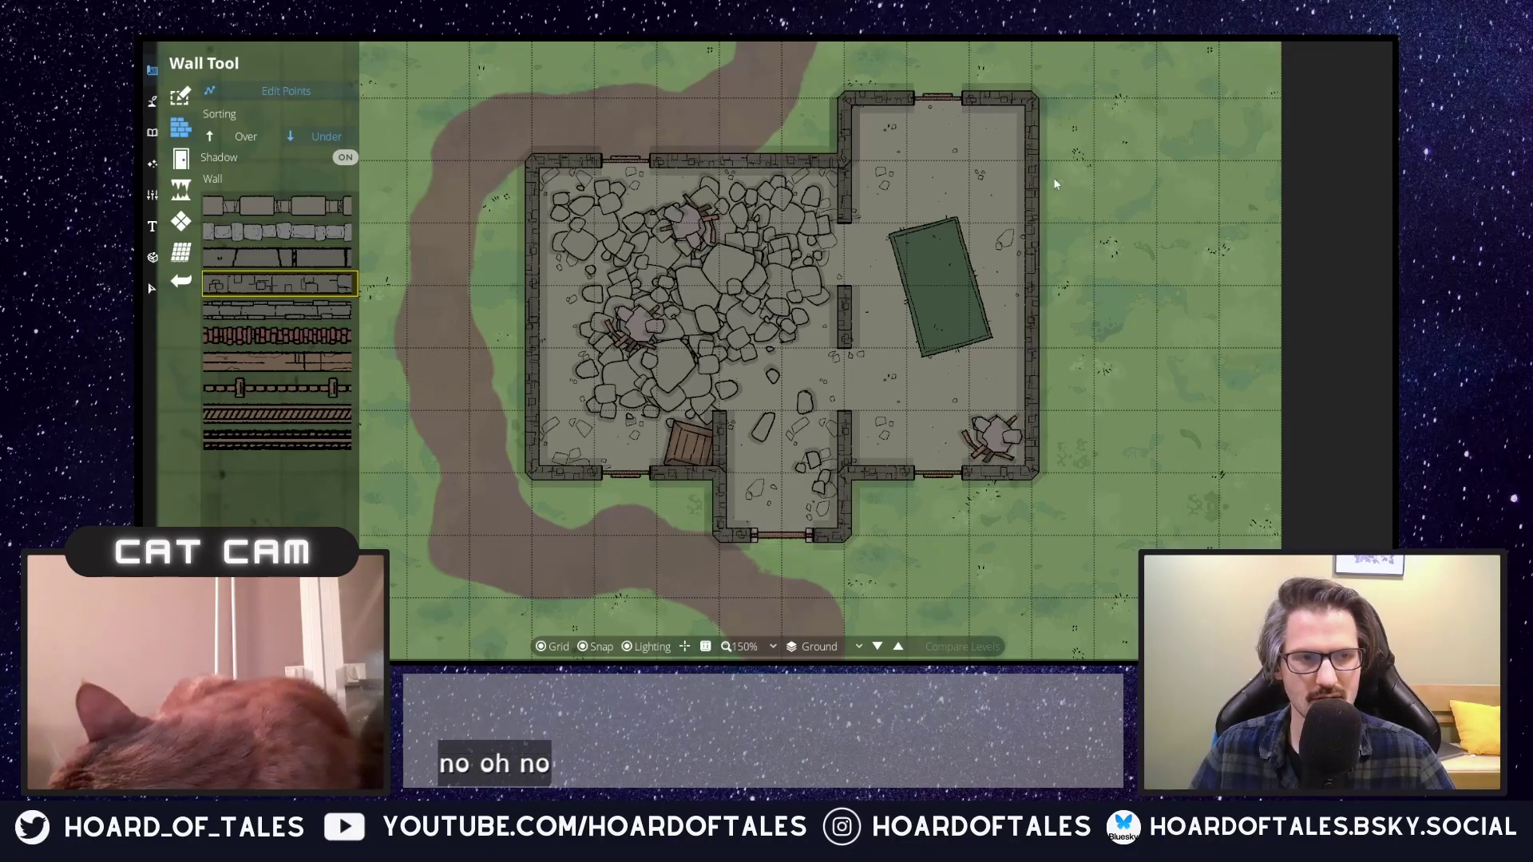
# Try to remove the northeast and southeast corner points of the house's outer wall, and undo the removals.
pyautogui.click(151, 288)
pyautogui.click(1032, 106)
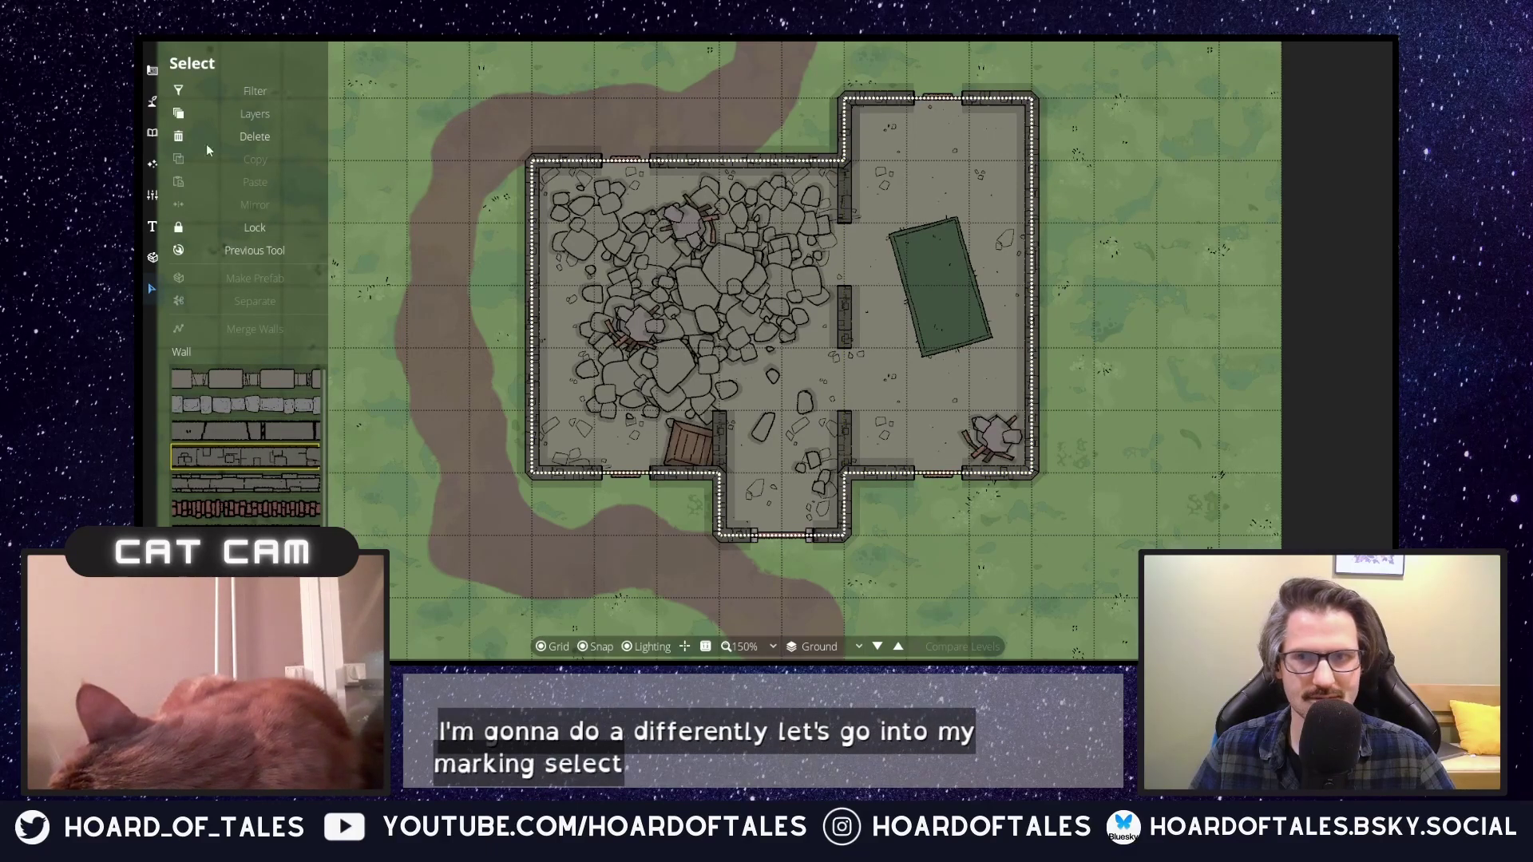
pyautogui.click(152, 100)
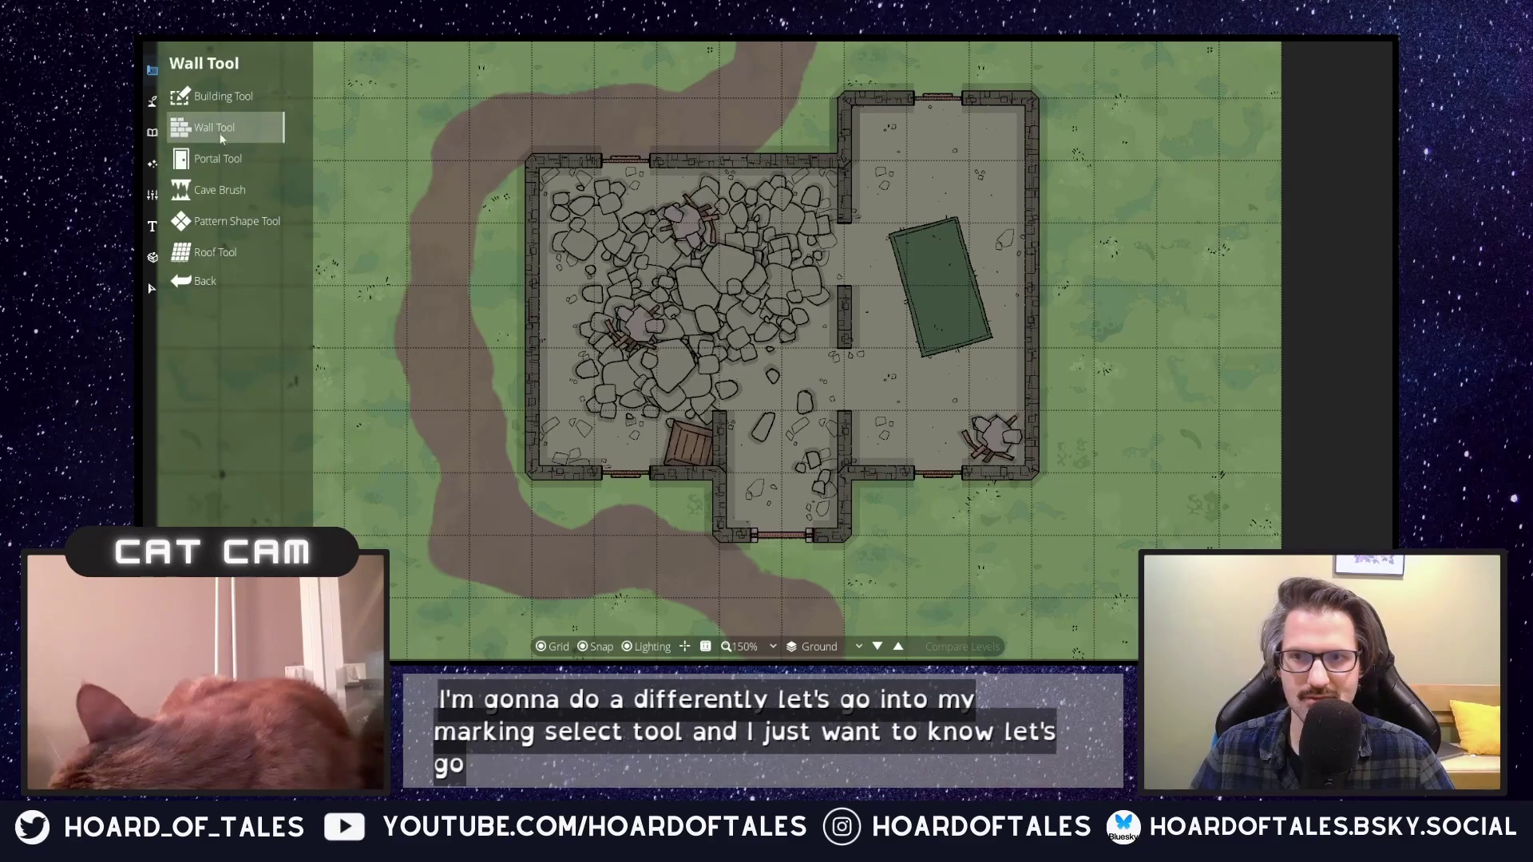
pyautogui.click(217, 126)
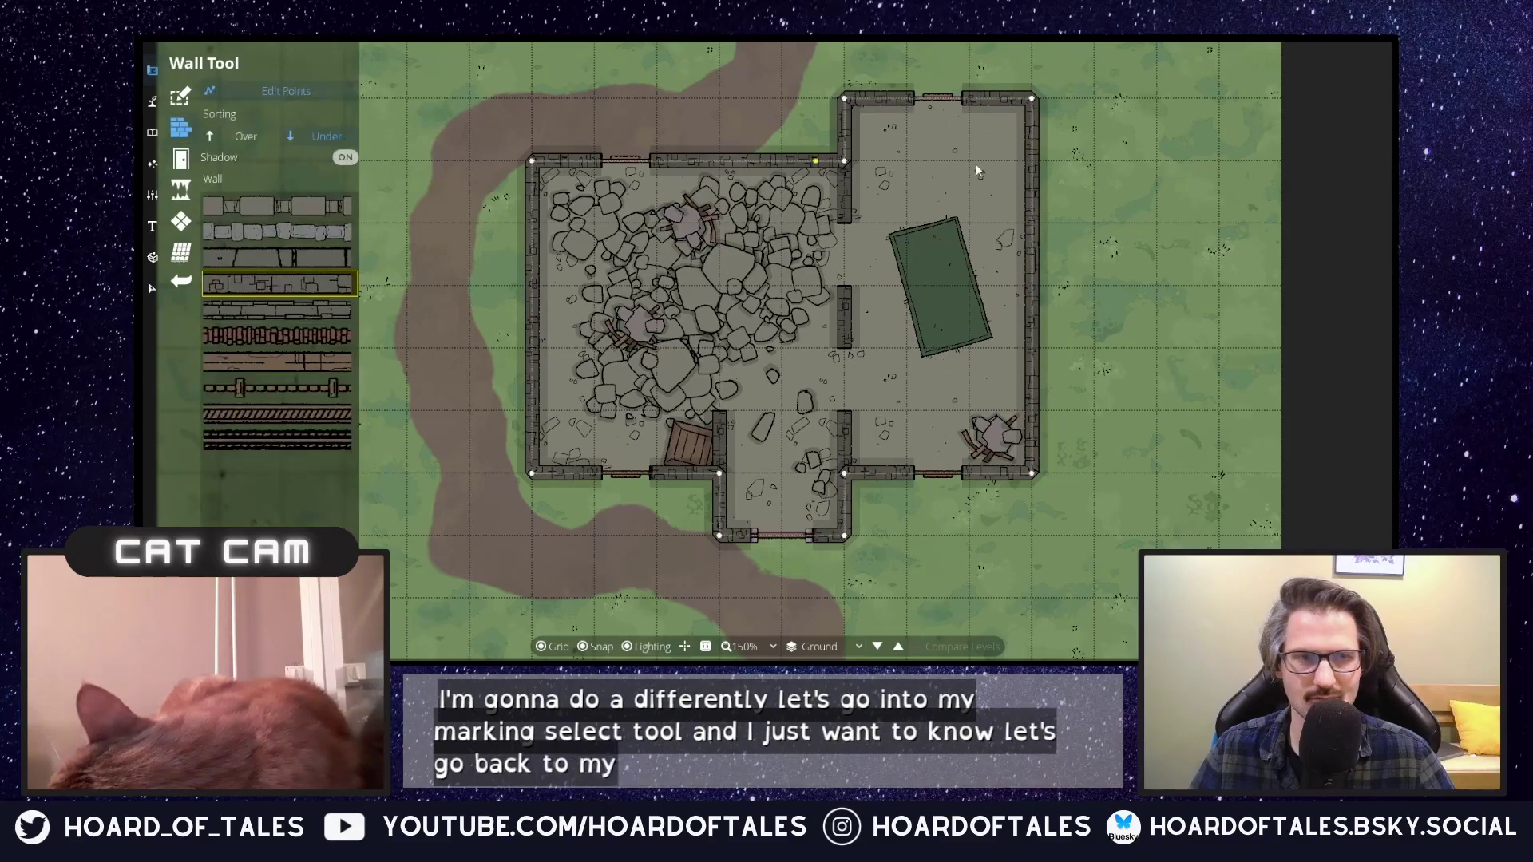
pyautogui.click(1032, 101)
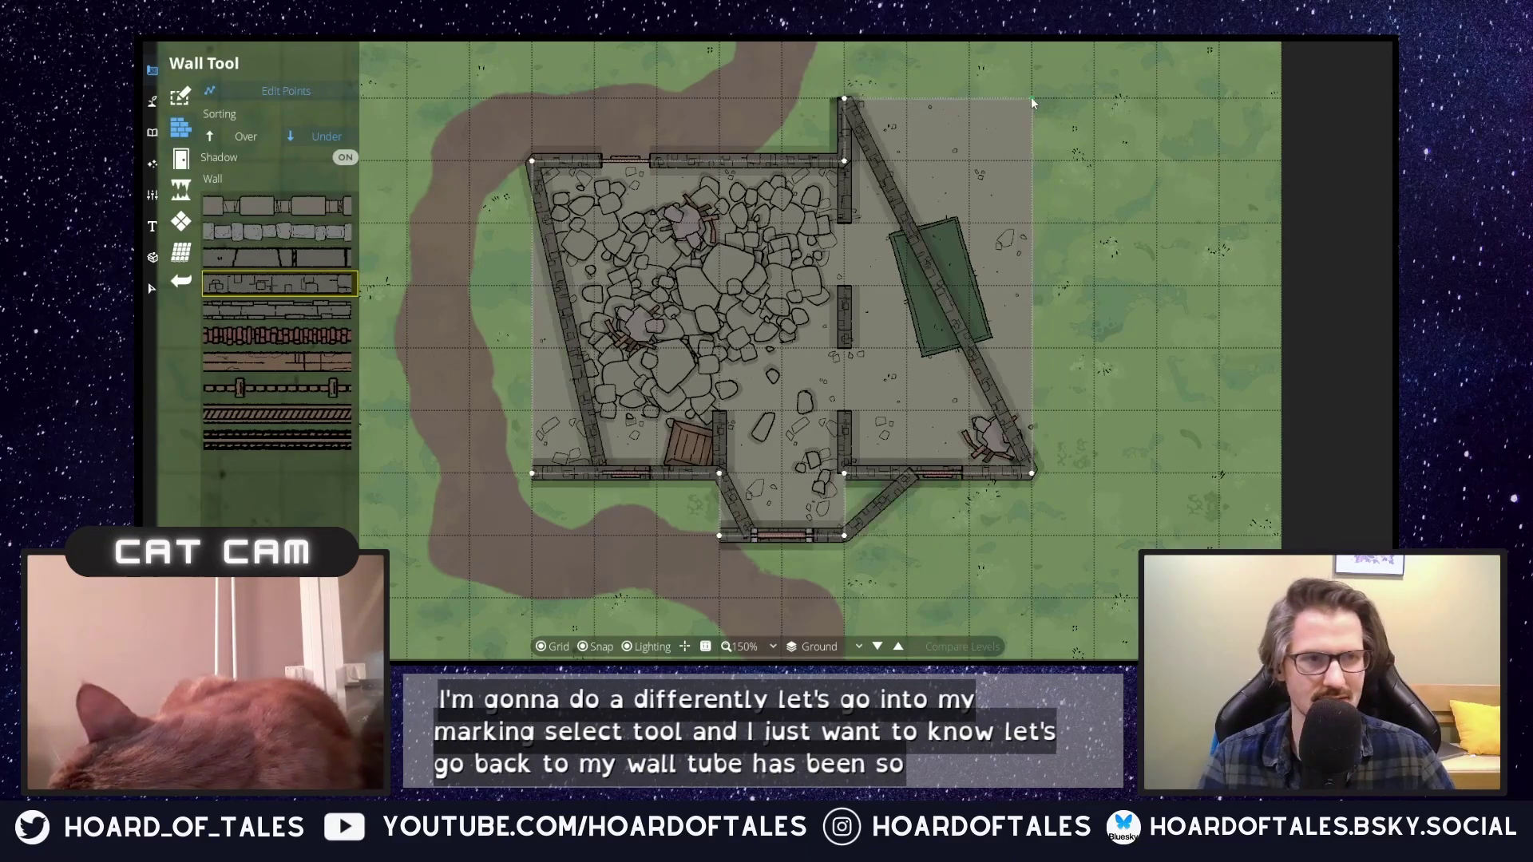
pyautogui.click(1032, 482)
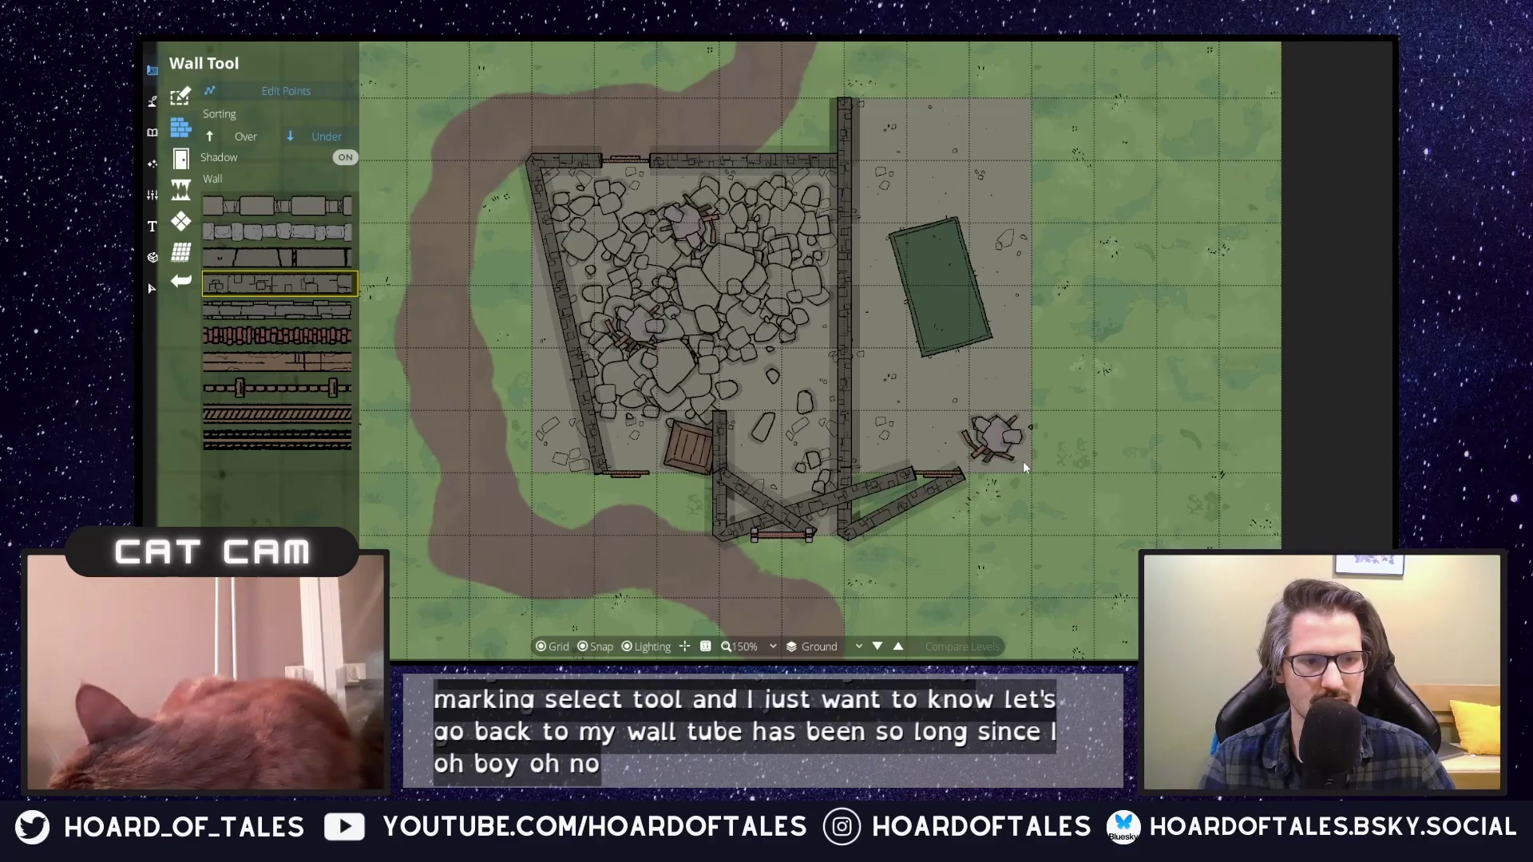
pyautogui.hotkey('ctrl', 'z')
pyautogui.hotkey('ctrl', 'z')
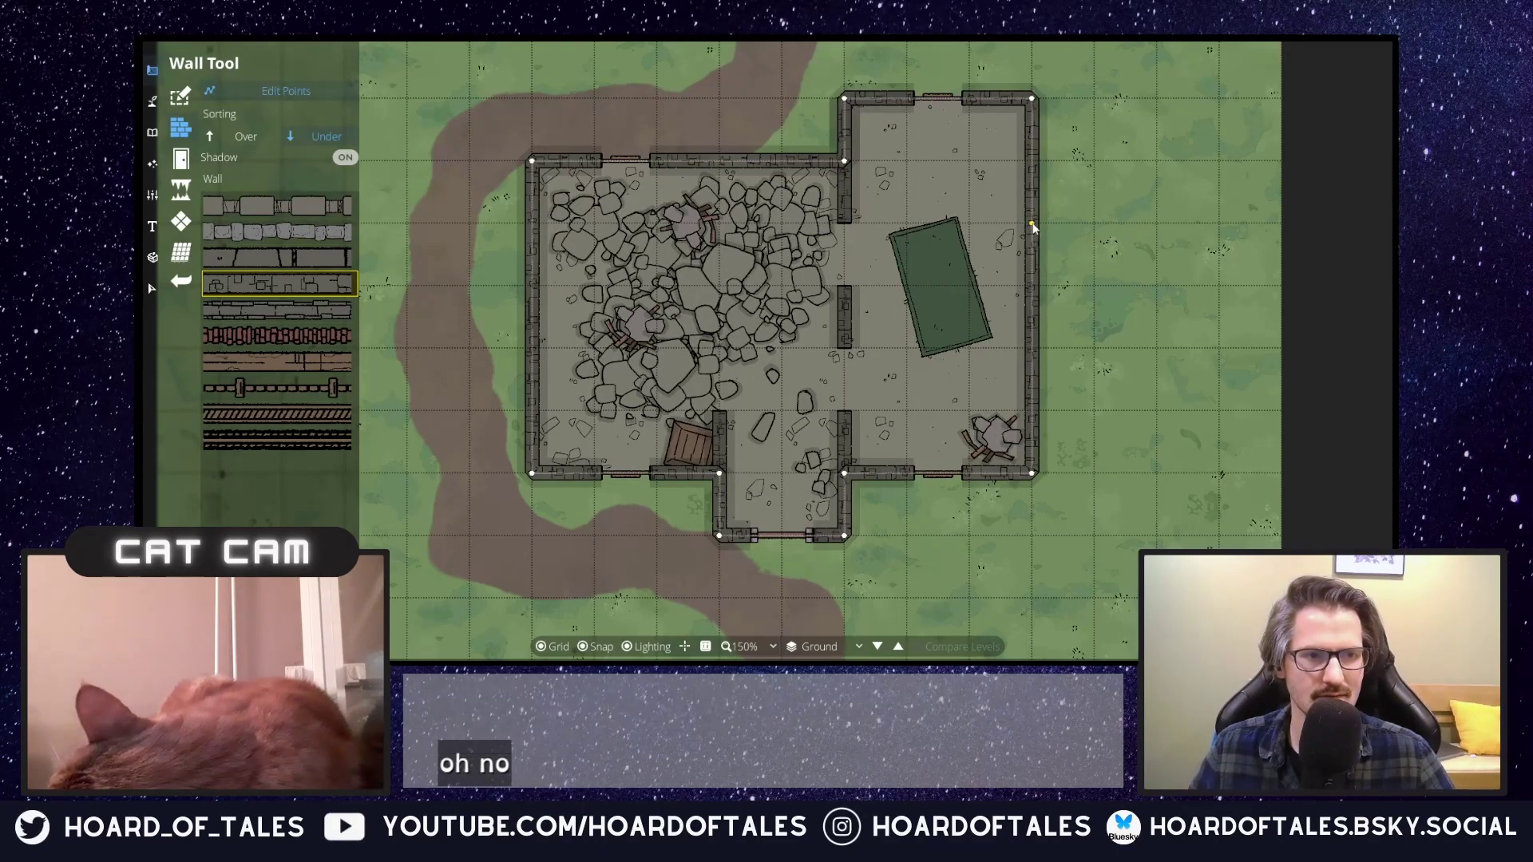
# Try once more to insert two points one grid square apart on the east outer wall, and undo them.
pyautogui.click(1032, 228)
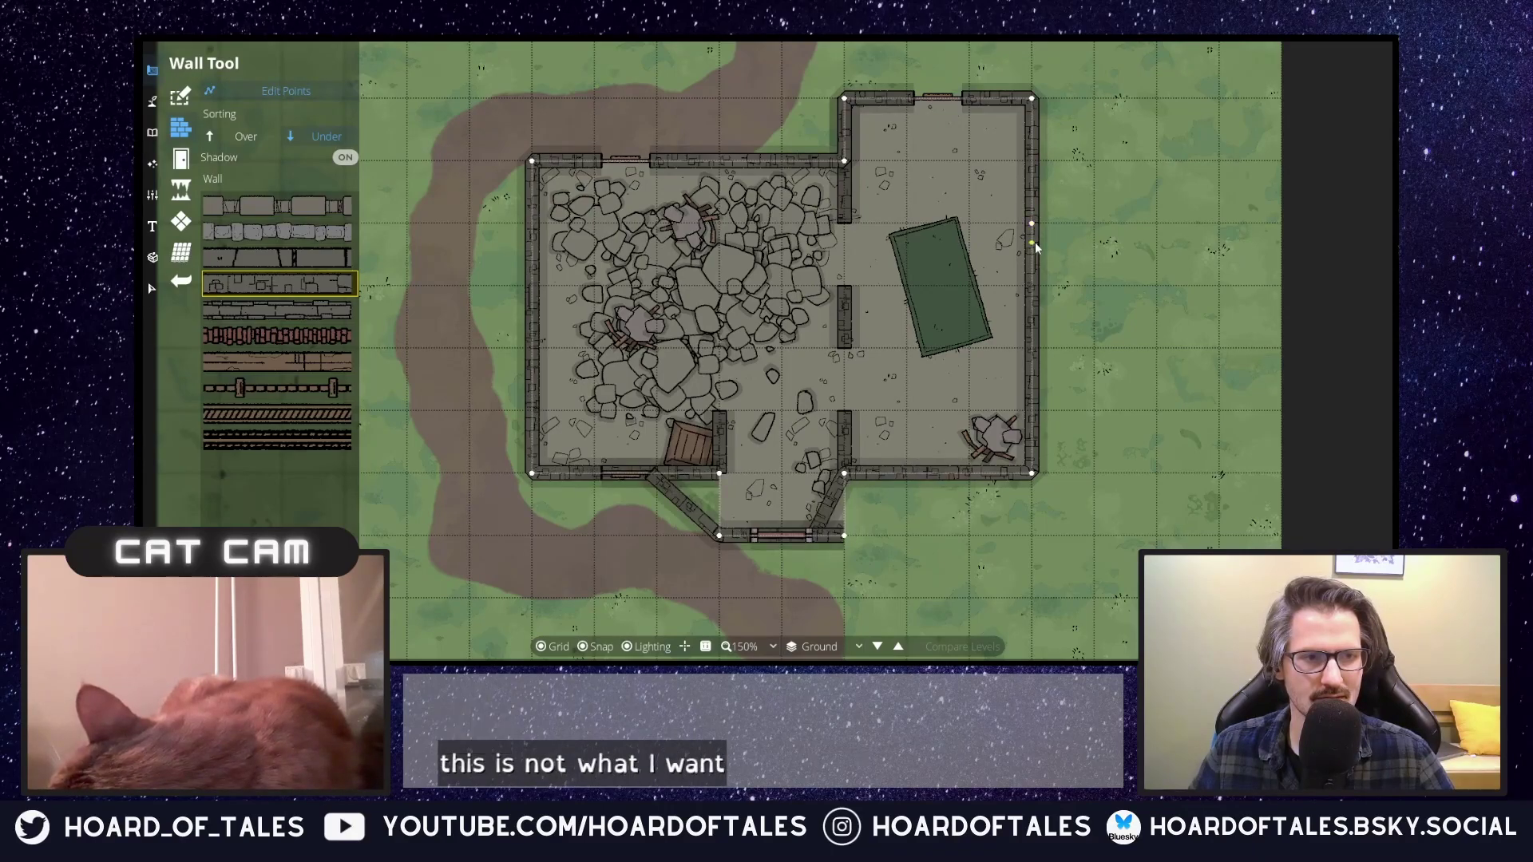
pyautogui.click(1036, 290)
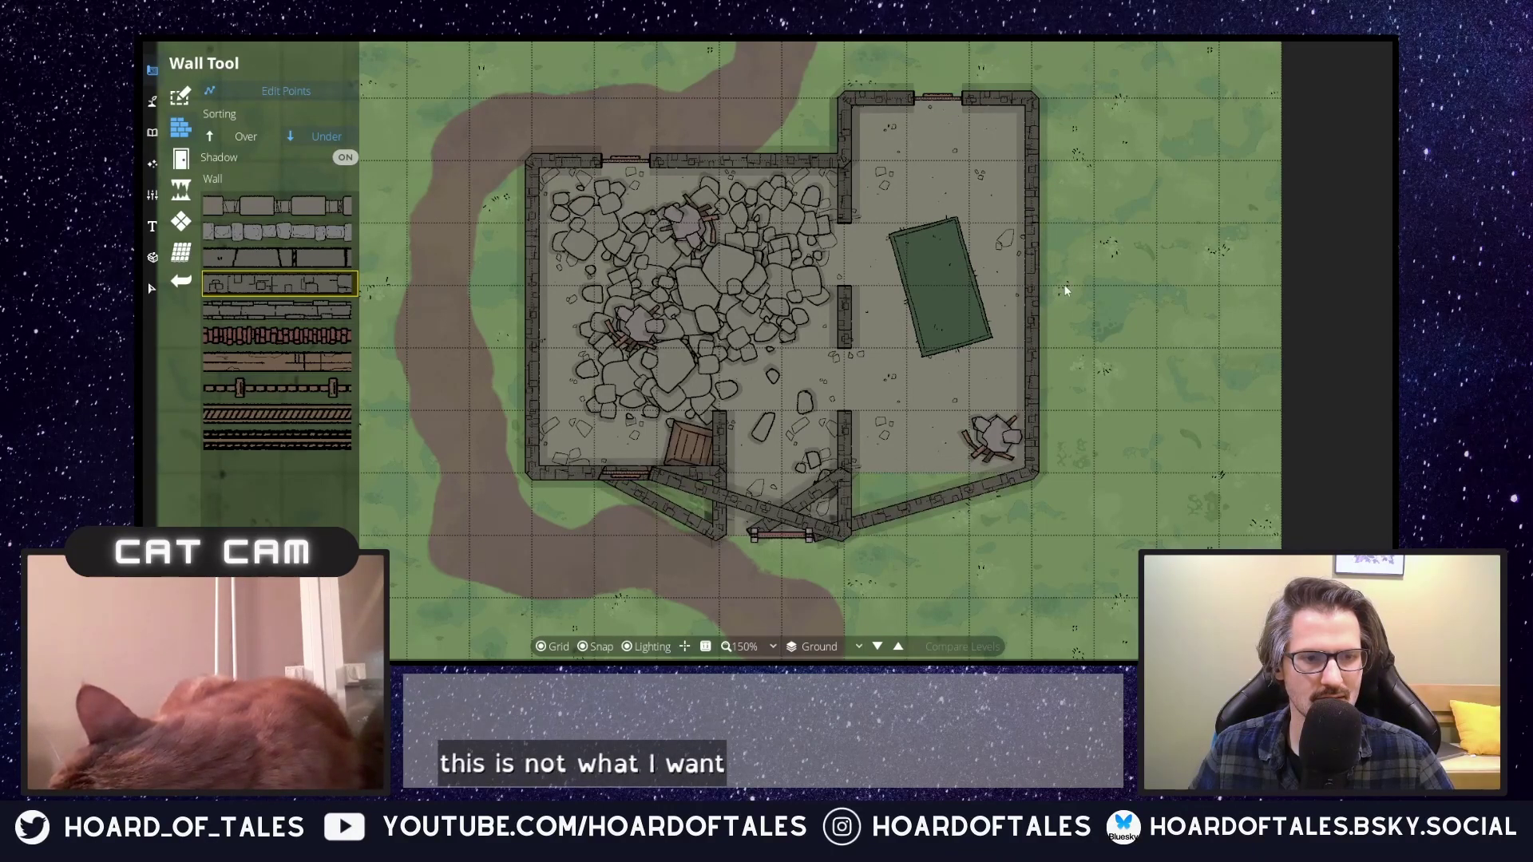
pyautogui.hotkey('ctrl', 'z')
pyautogui.hotkey('ctrl', 'z')
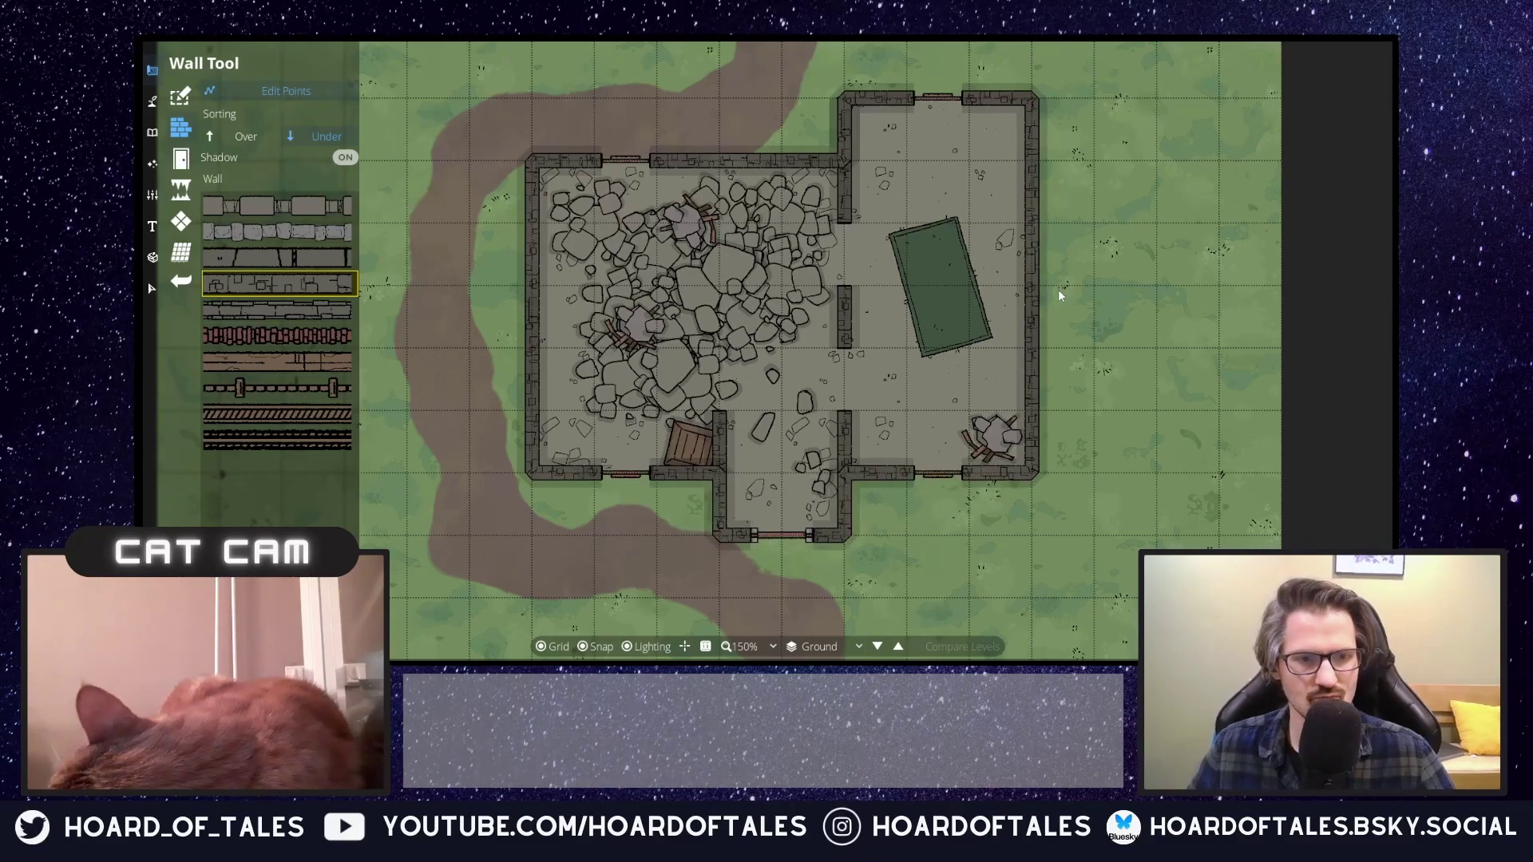
# Turn off point editing and snapping, and draw a shallow three-sided wall extension, two squares long, on the east room's outer wall.
pyautogui.click(286, 91)
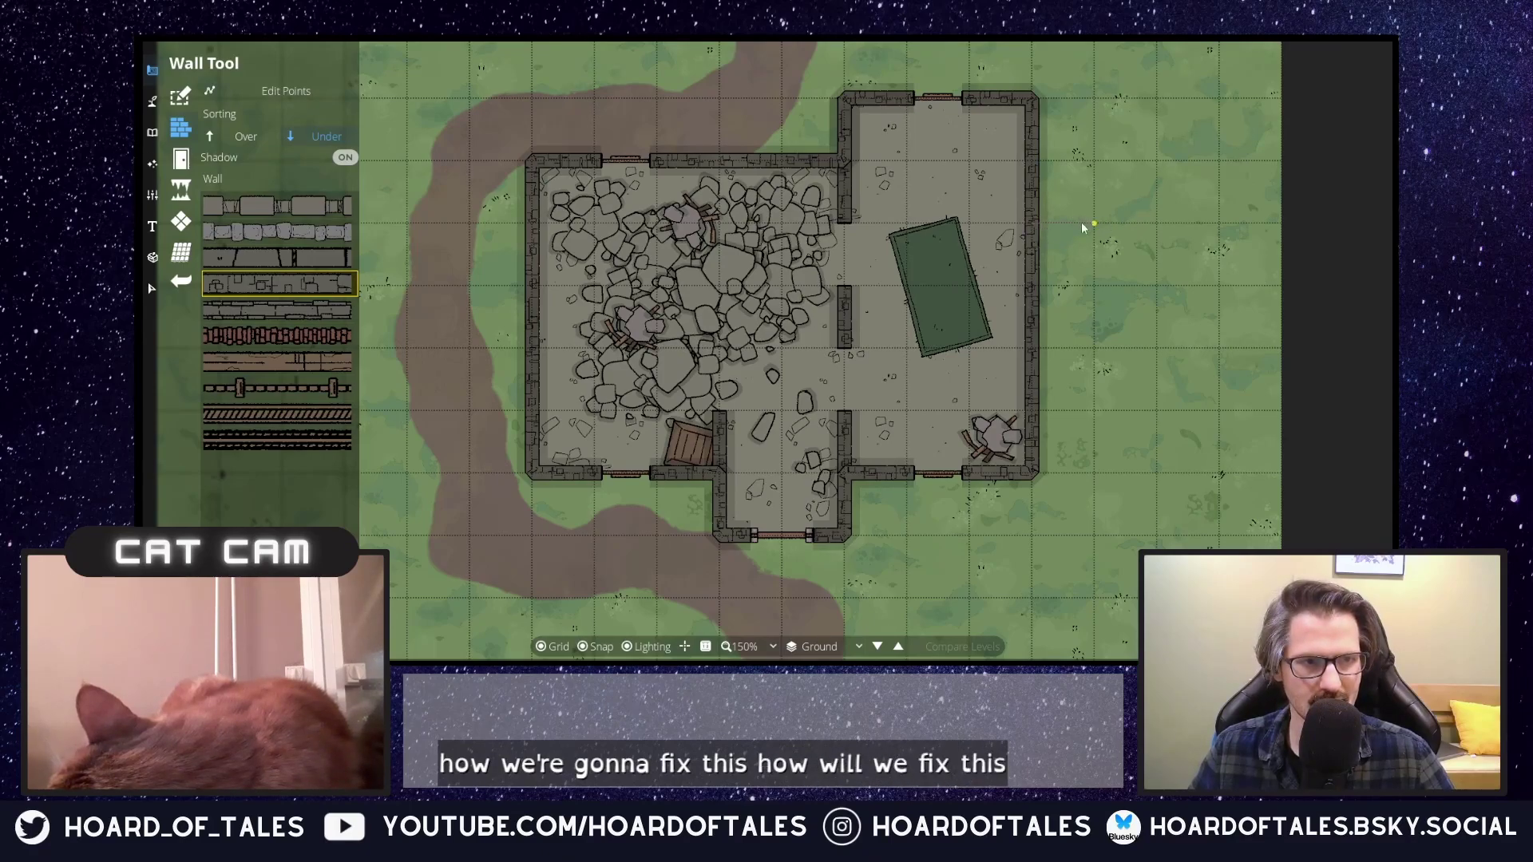
pyautogui.click(1033, 224)
pyautogui.click(582, 649)
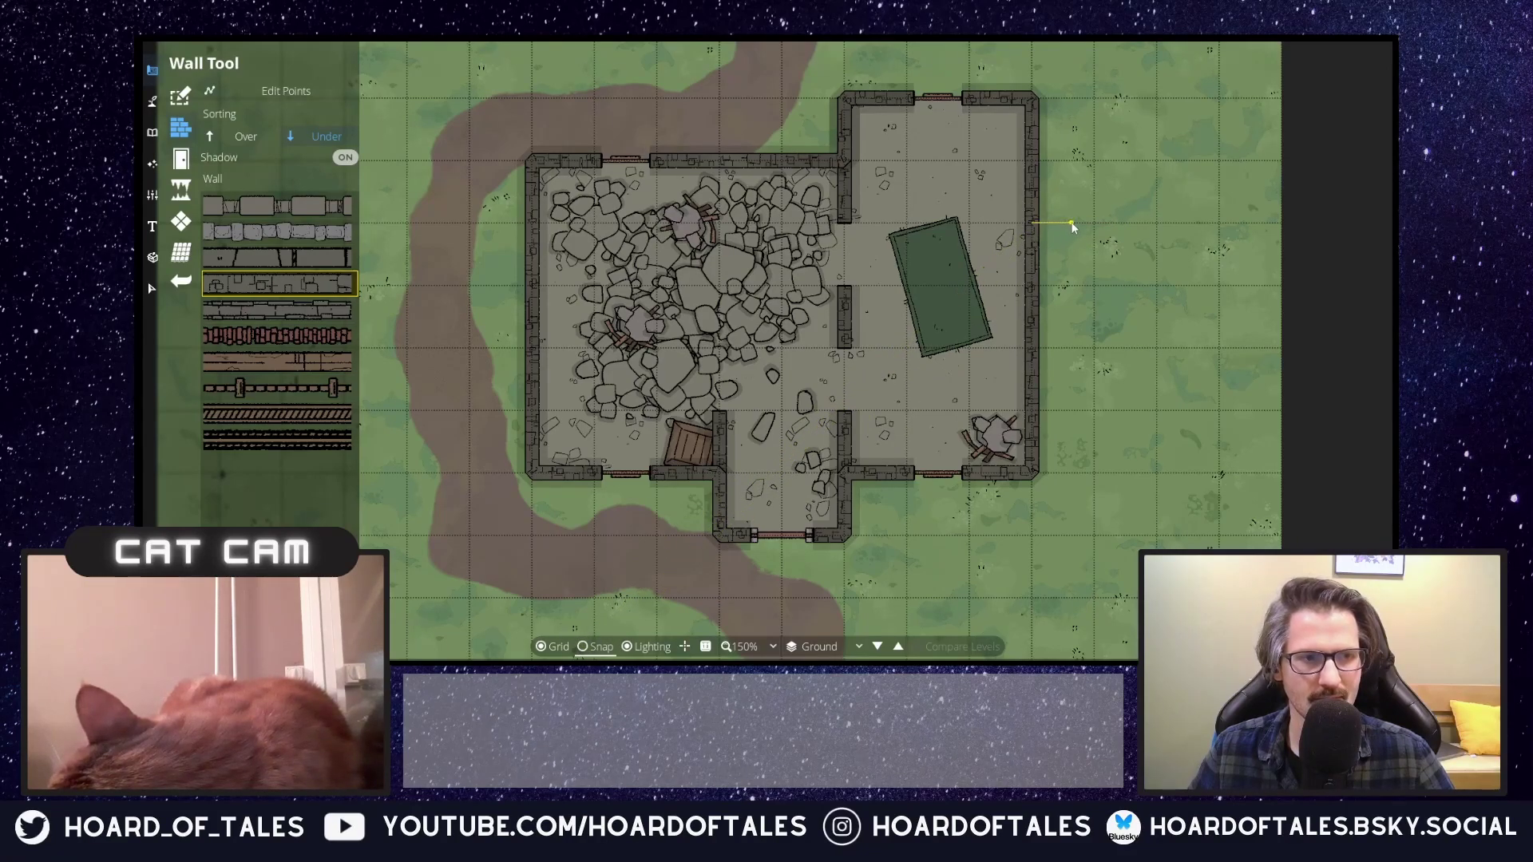
pyautogui.rightClick(1033, 351)
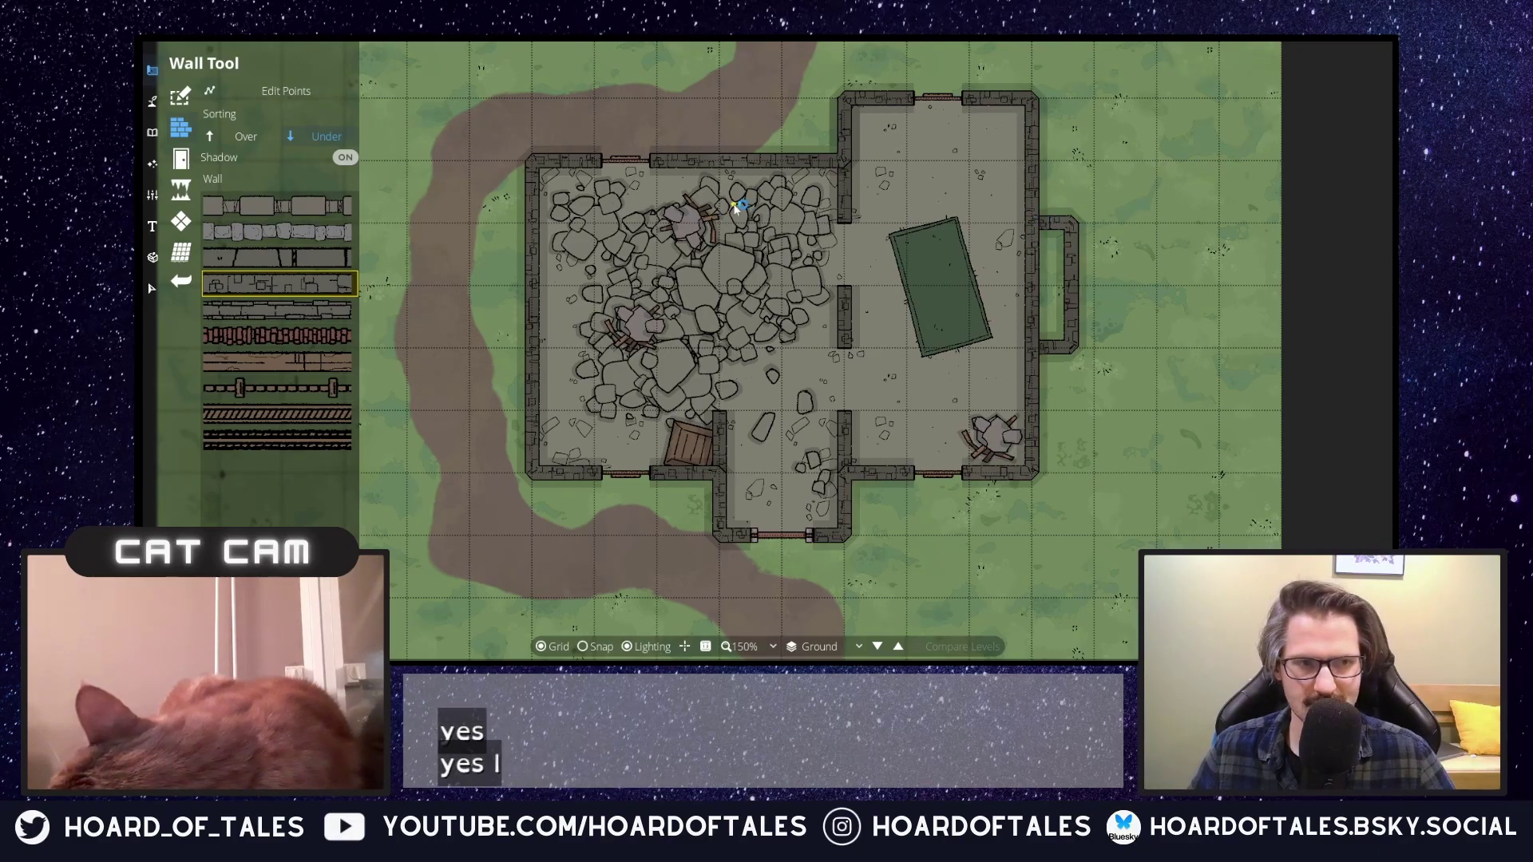
pyautogui.moveTo(276, 229)
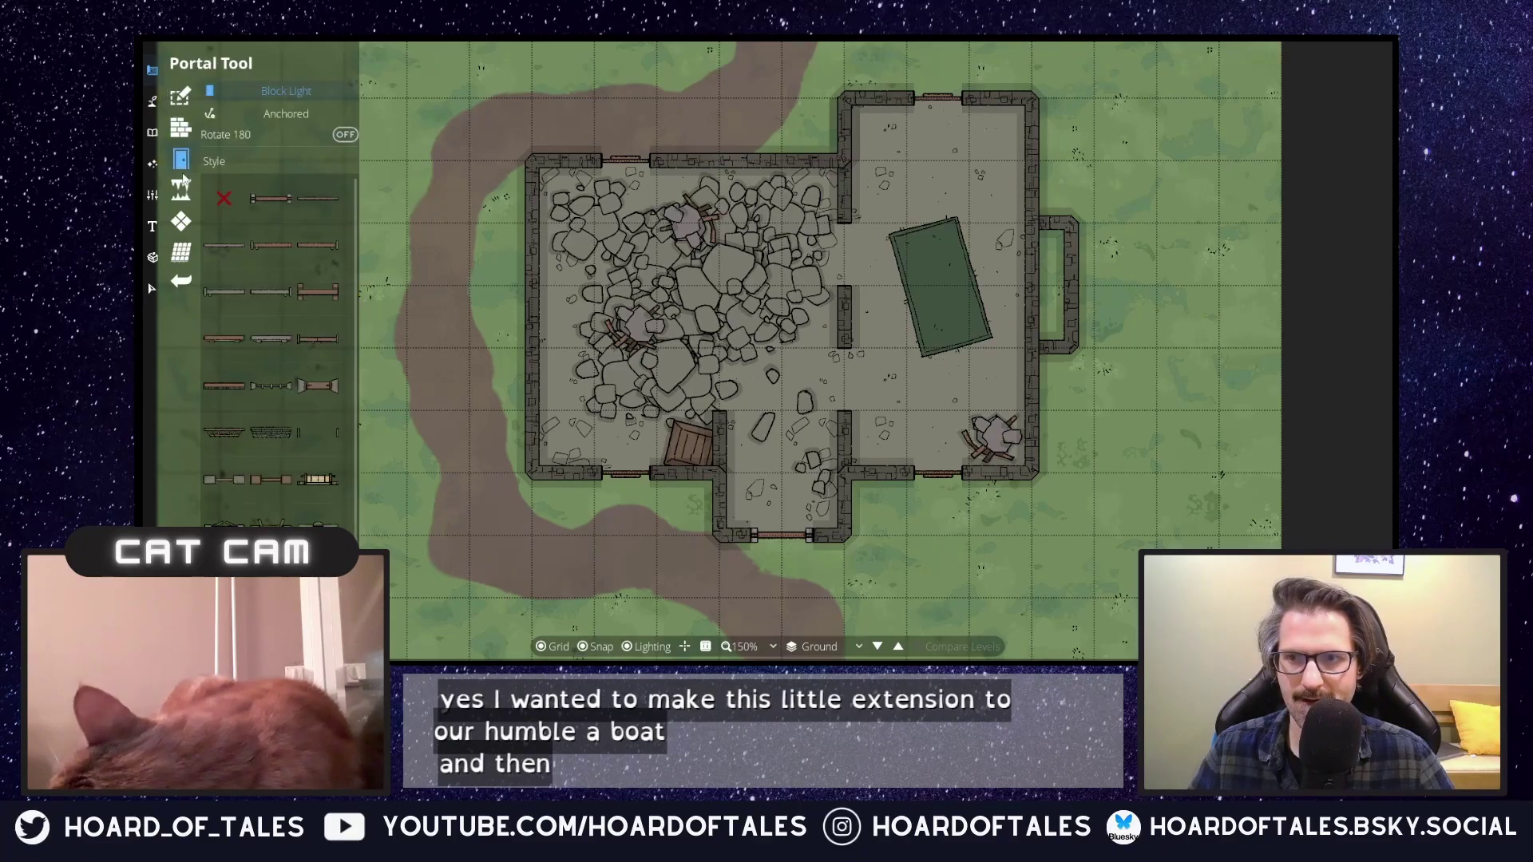
# Try to edit the points where the new wall extension meets the house's east wall.
pyautogui.click(231, 94)
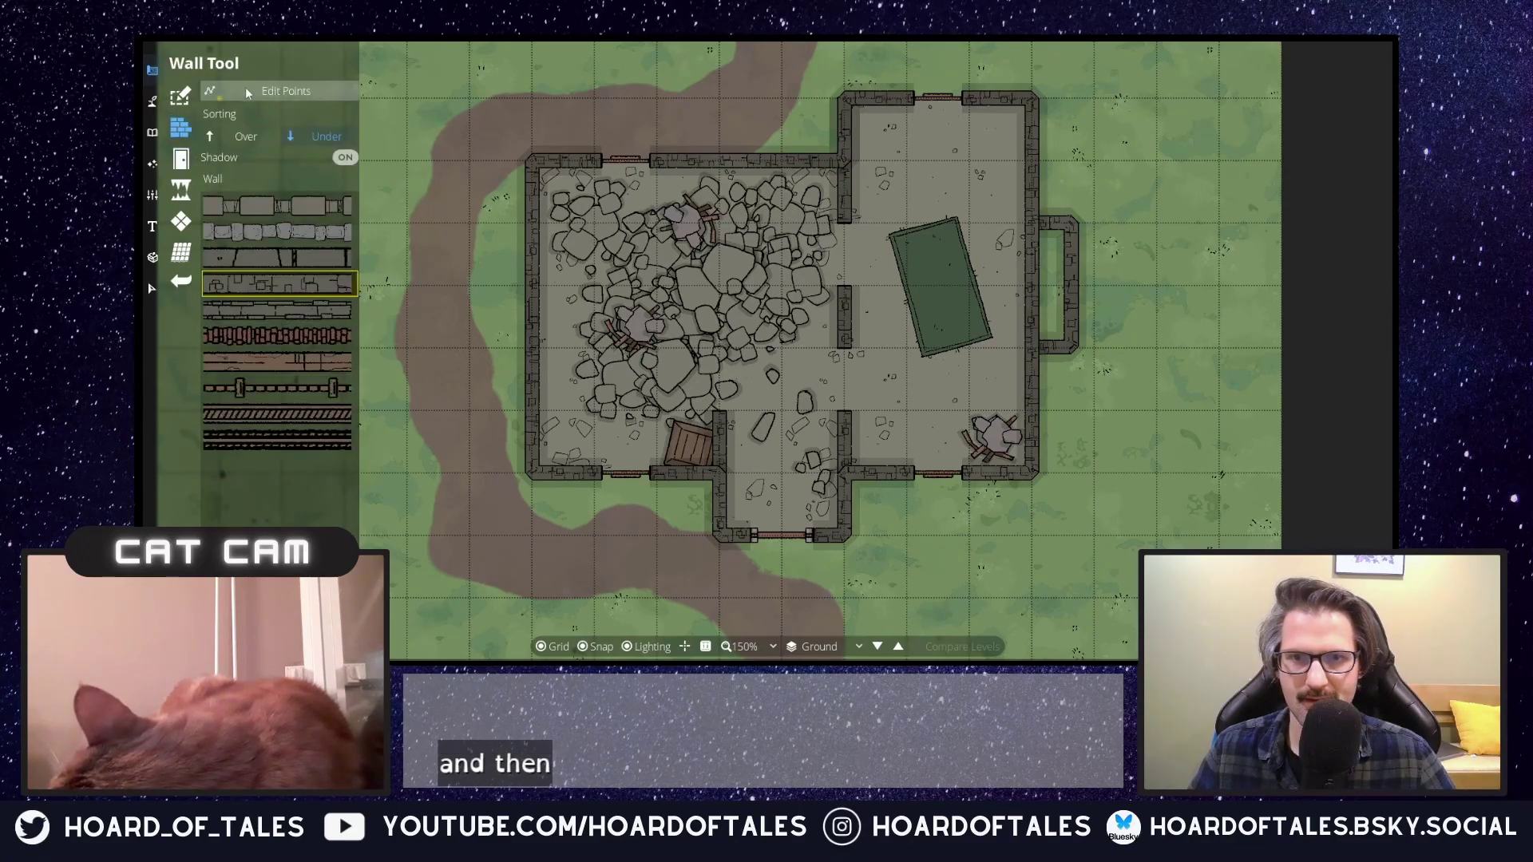
pyautogui.click(1033, 226)
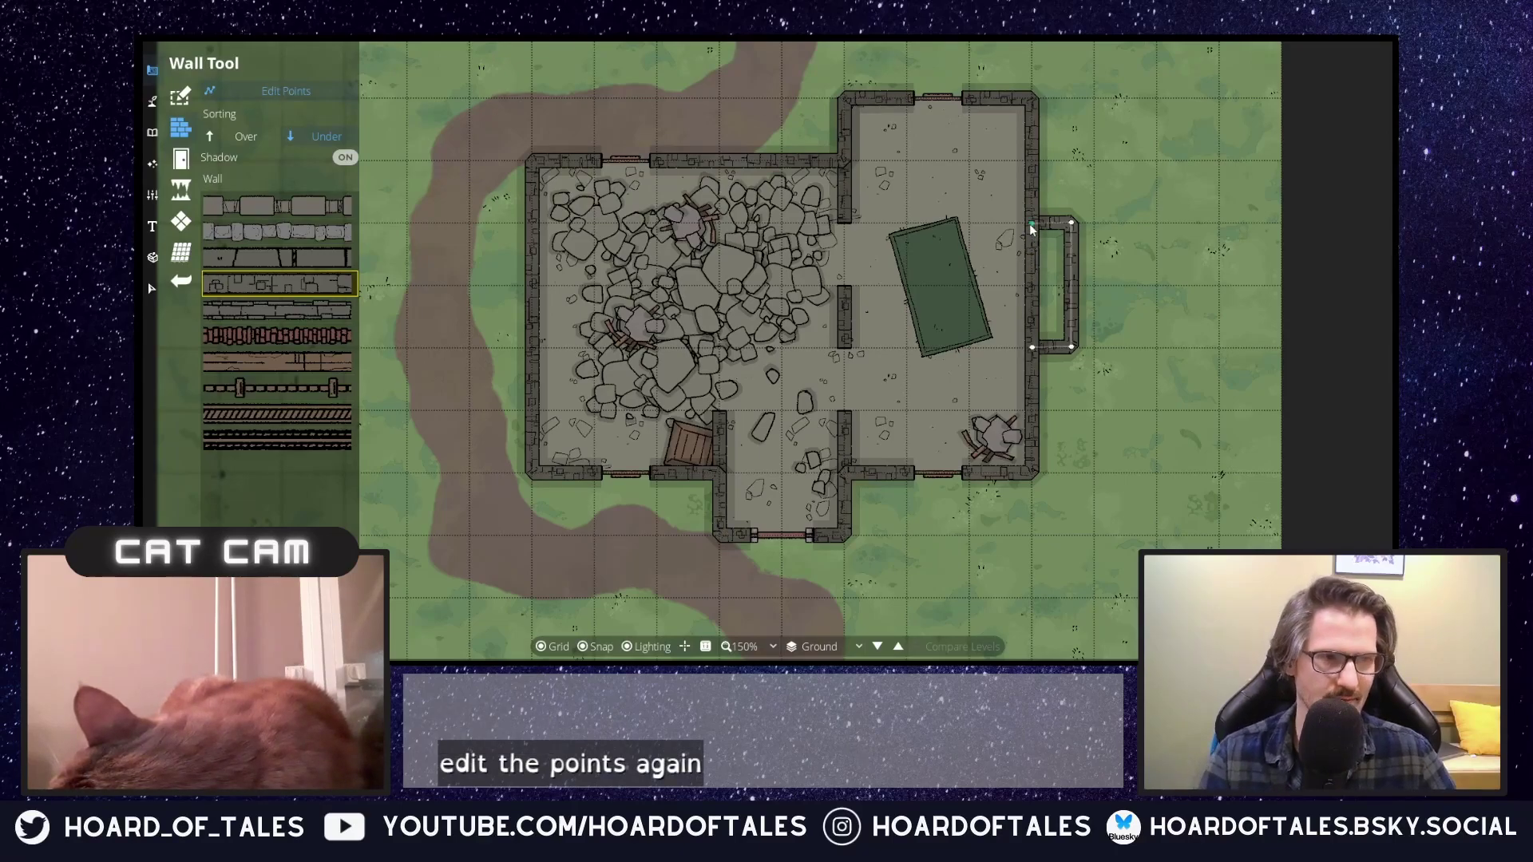
pyautogui.click(1031, 230)
pyautogui.click(1031, 229)
pyautogui.moveTo(1035, 348); pyautogui.dragTo(1035, 287)
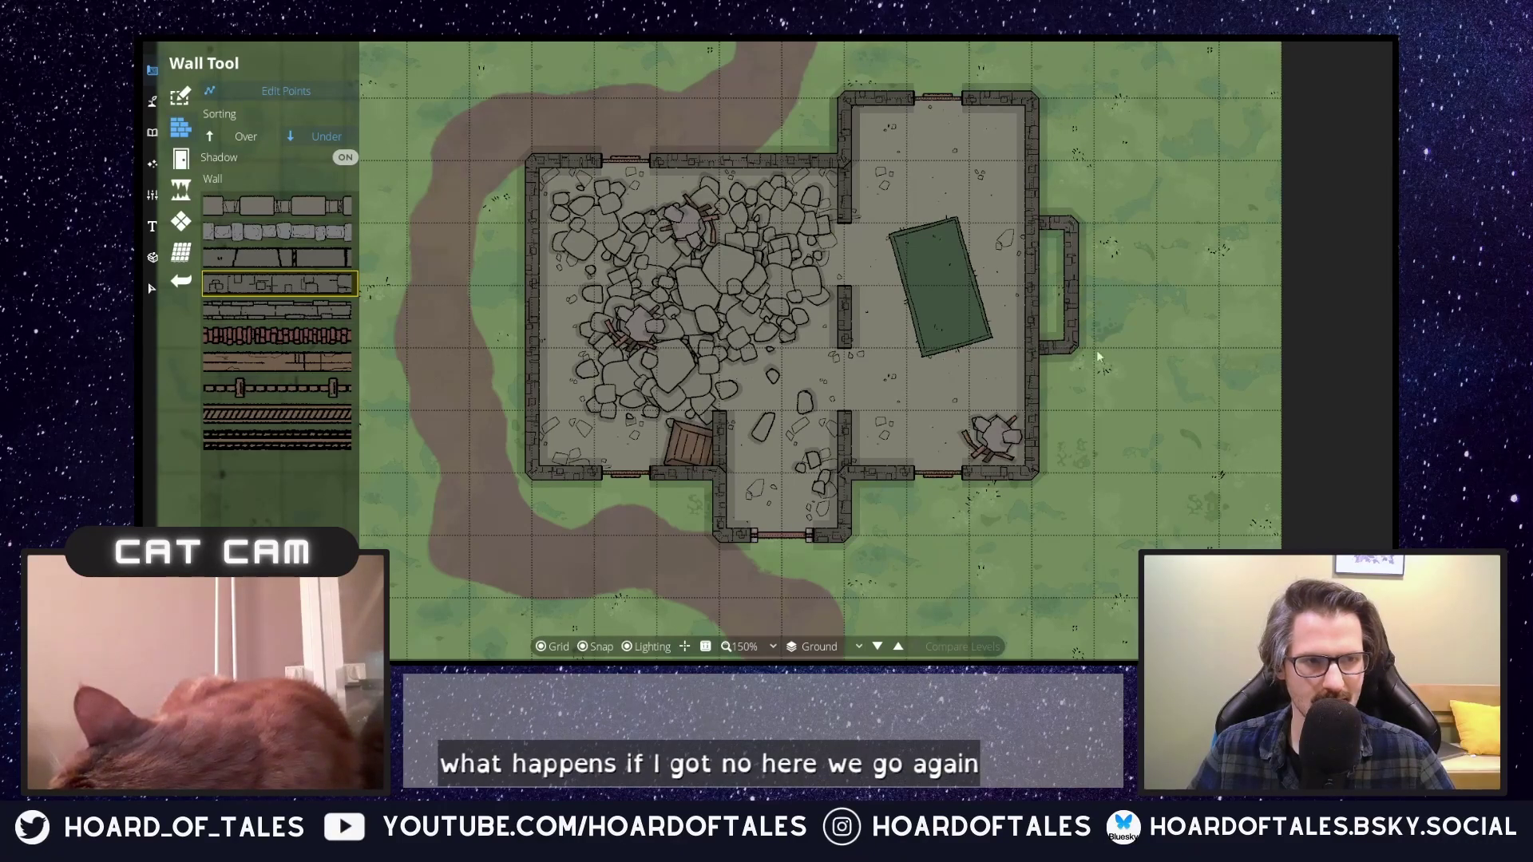
# Try to pull the outer wall's east side outward with an added point, and undo it together with the separate wall extension.
pyautogui.click(1036, 287)
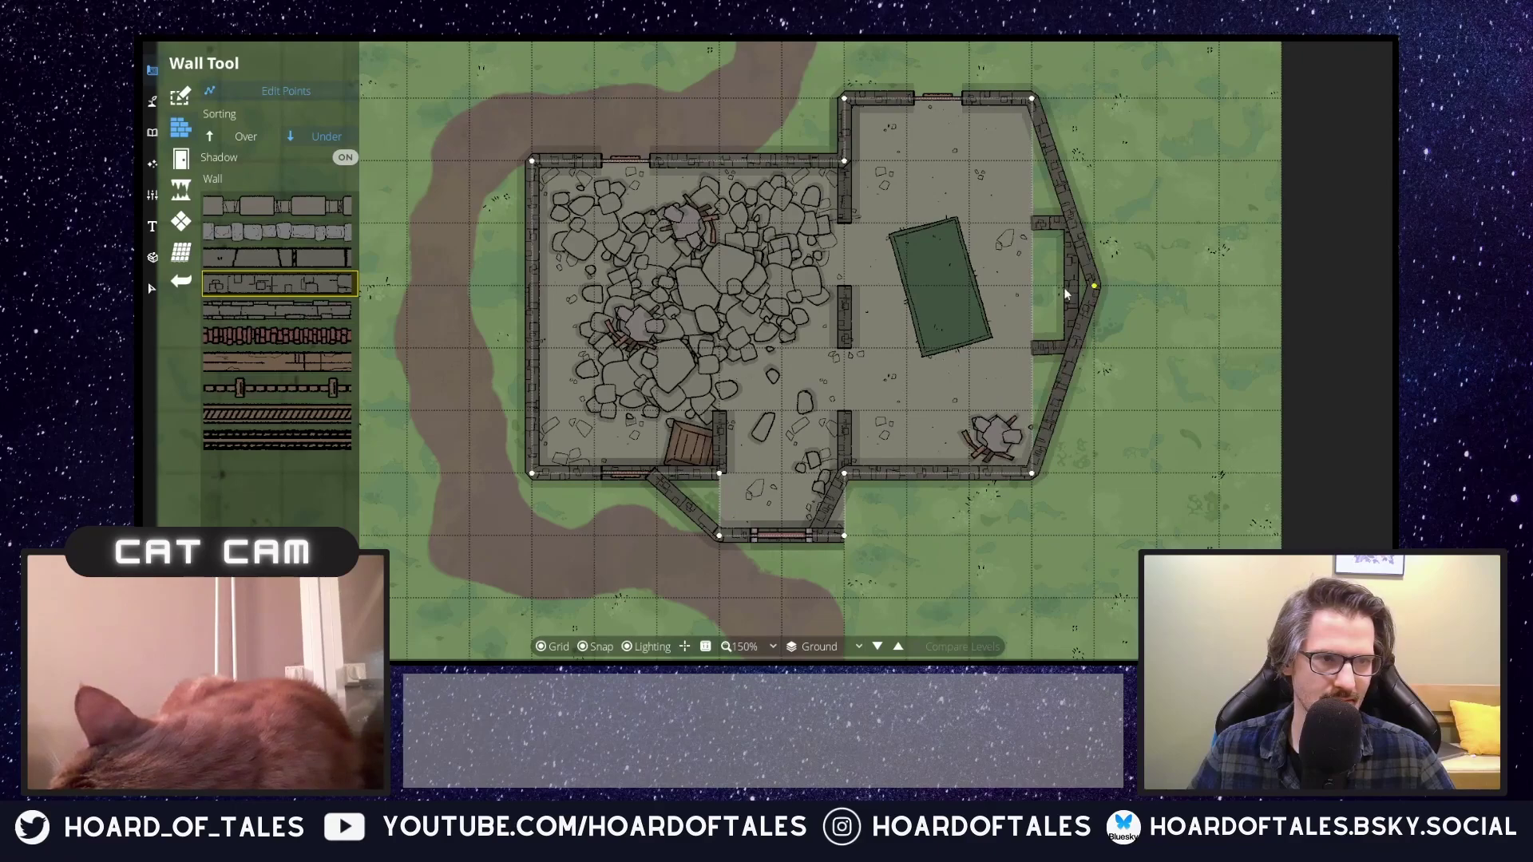
pyautogui.moveTo(1009, 286); pyautogui.dragTo(1078, 224)
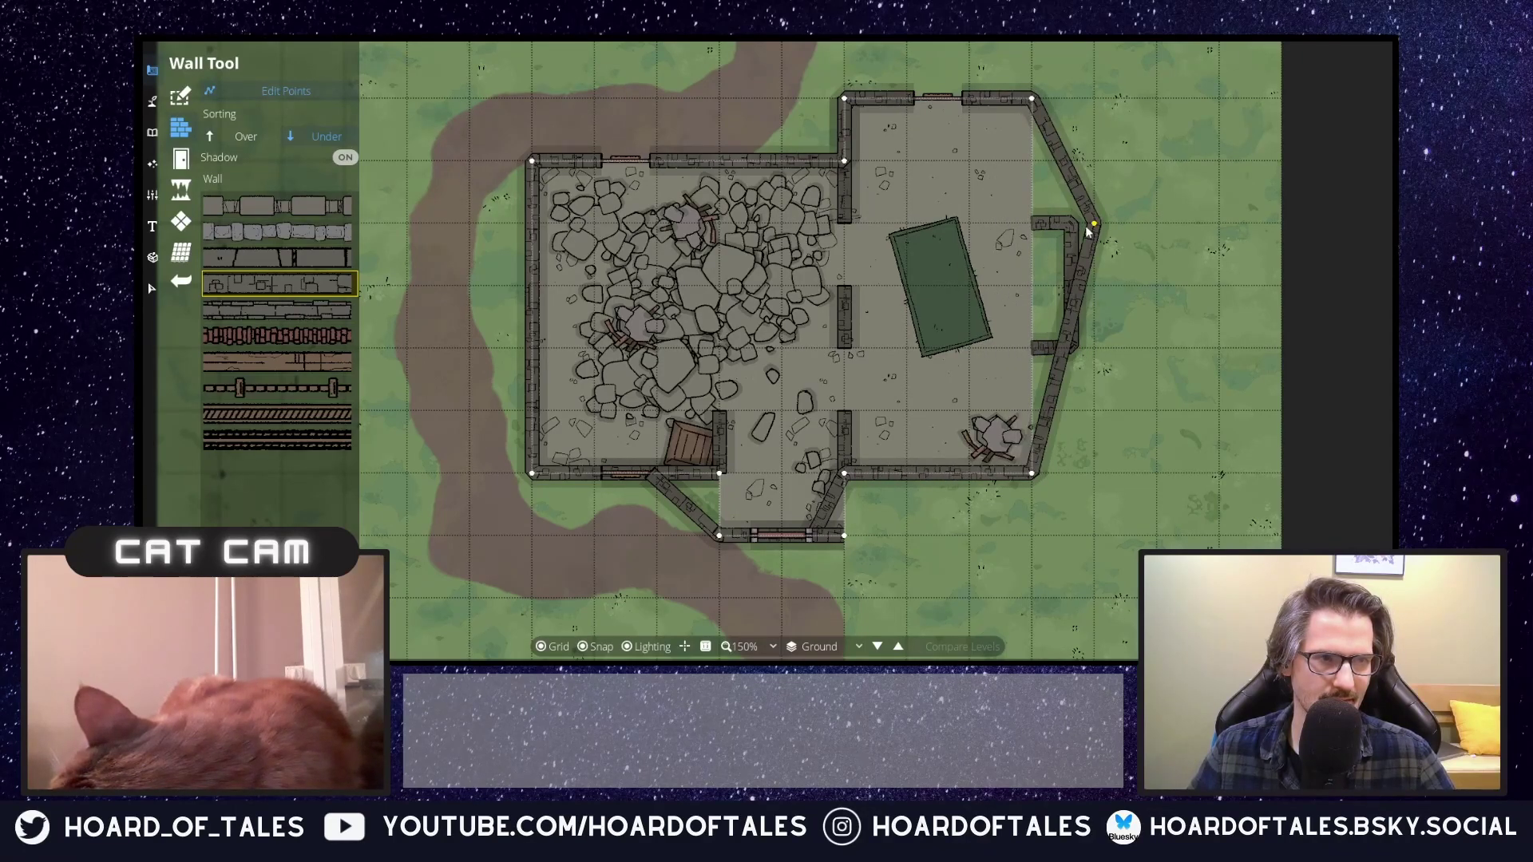
pyautogui.hotkey('ctrl', 'z')
pyautogui.press('Escape')
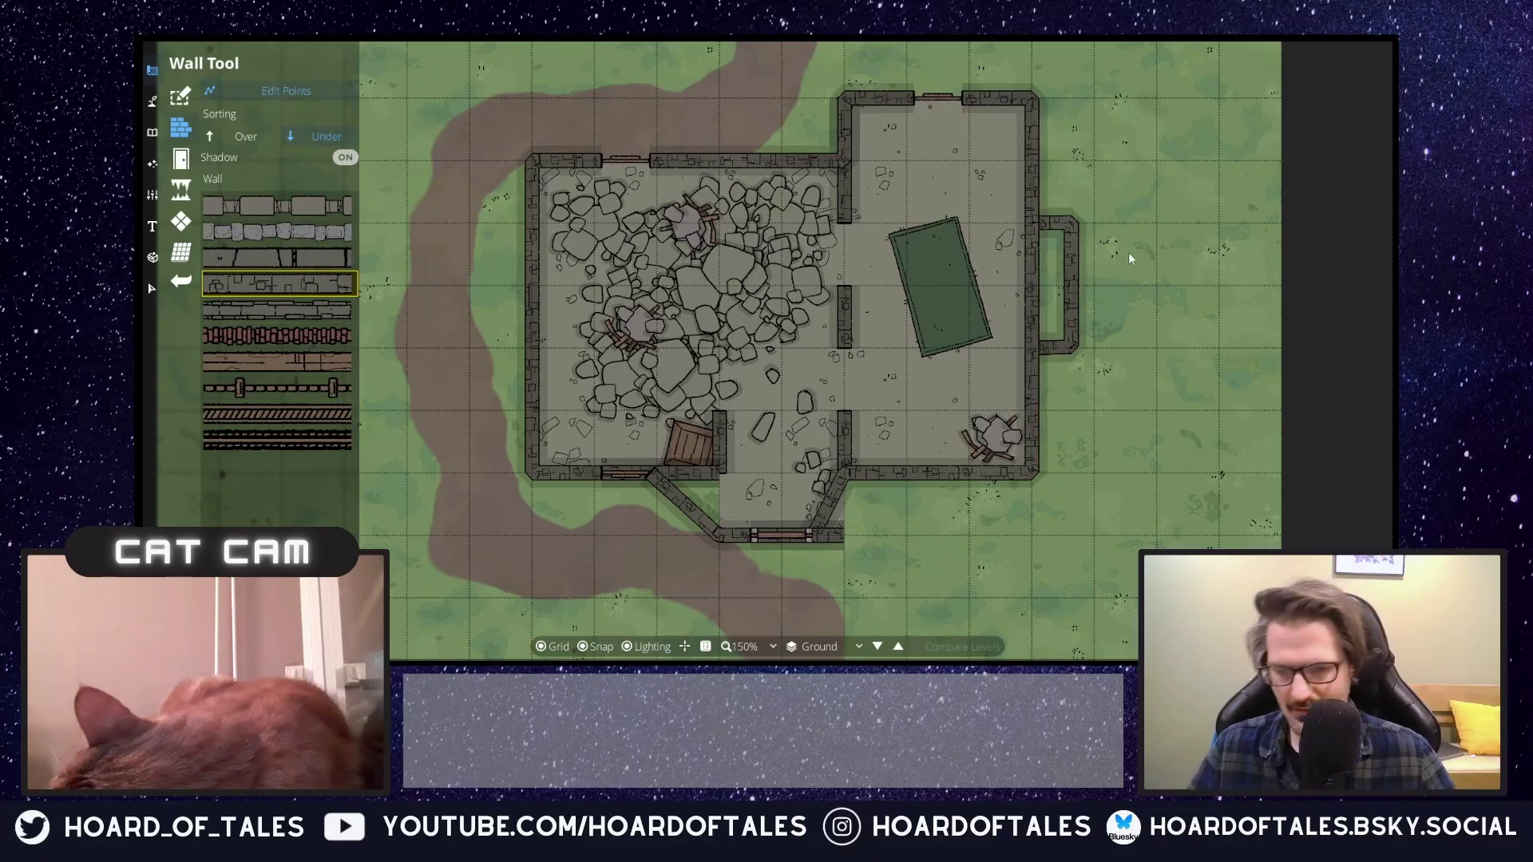
pyautogui.hotkey('ctrl', 'z')
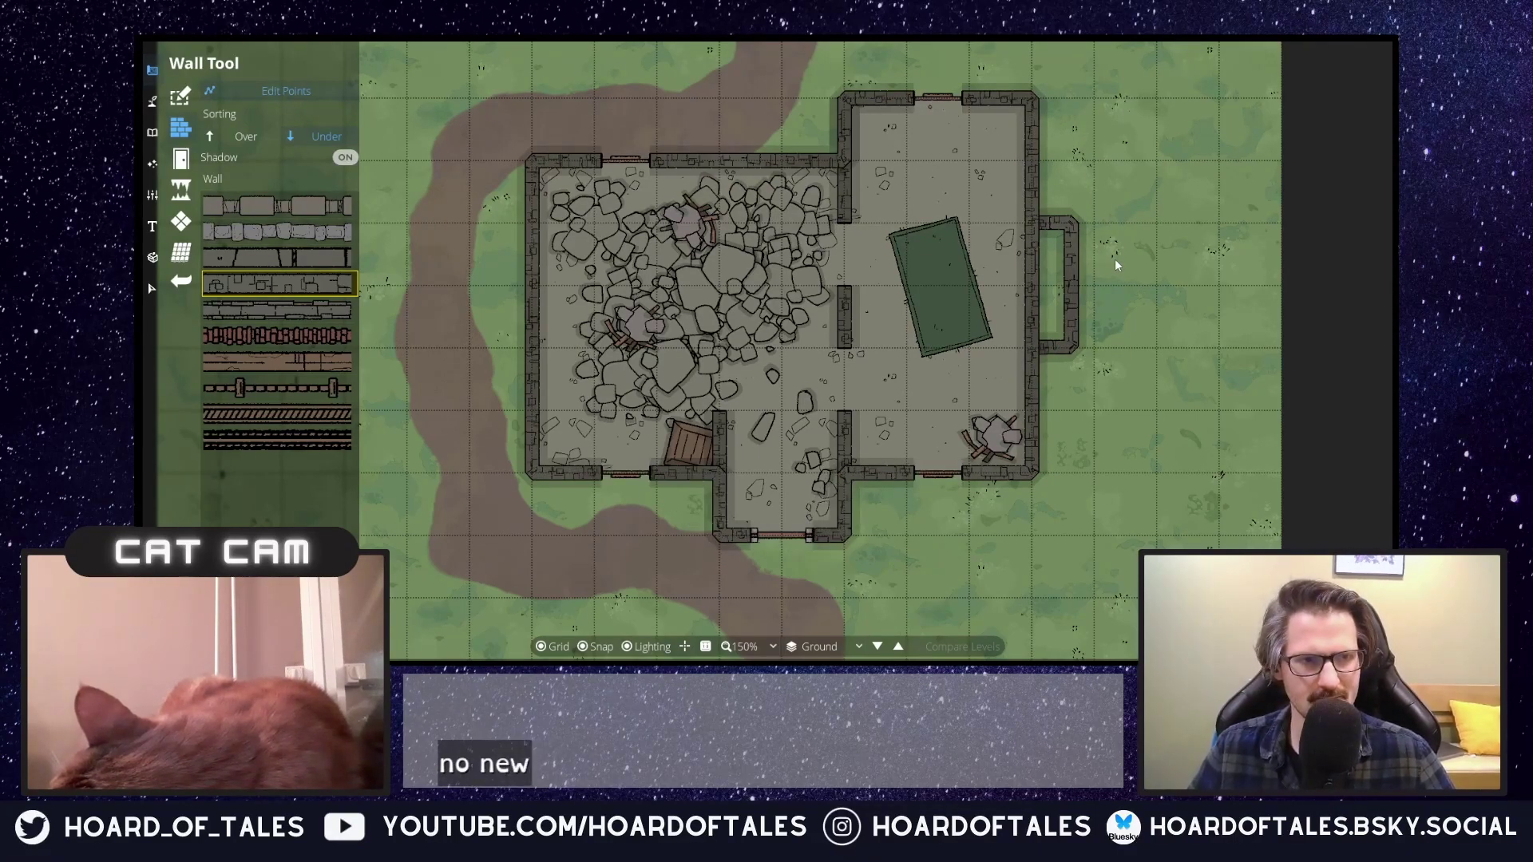
pyautogui.hotkey('ctrl', 'z')
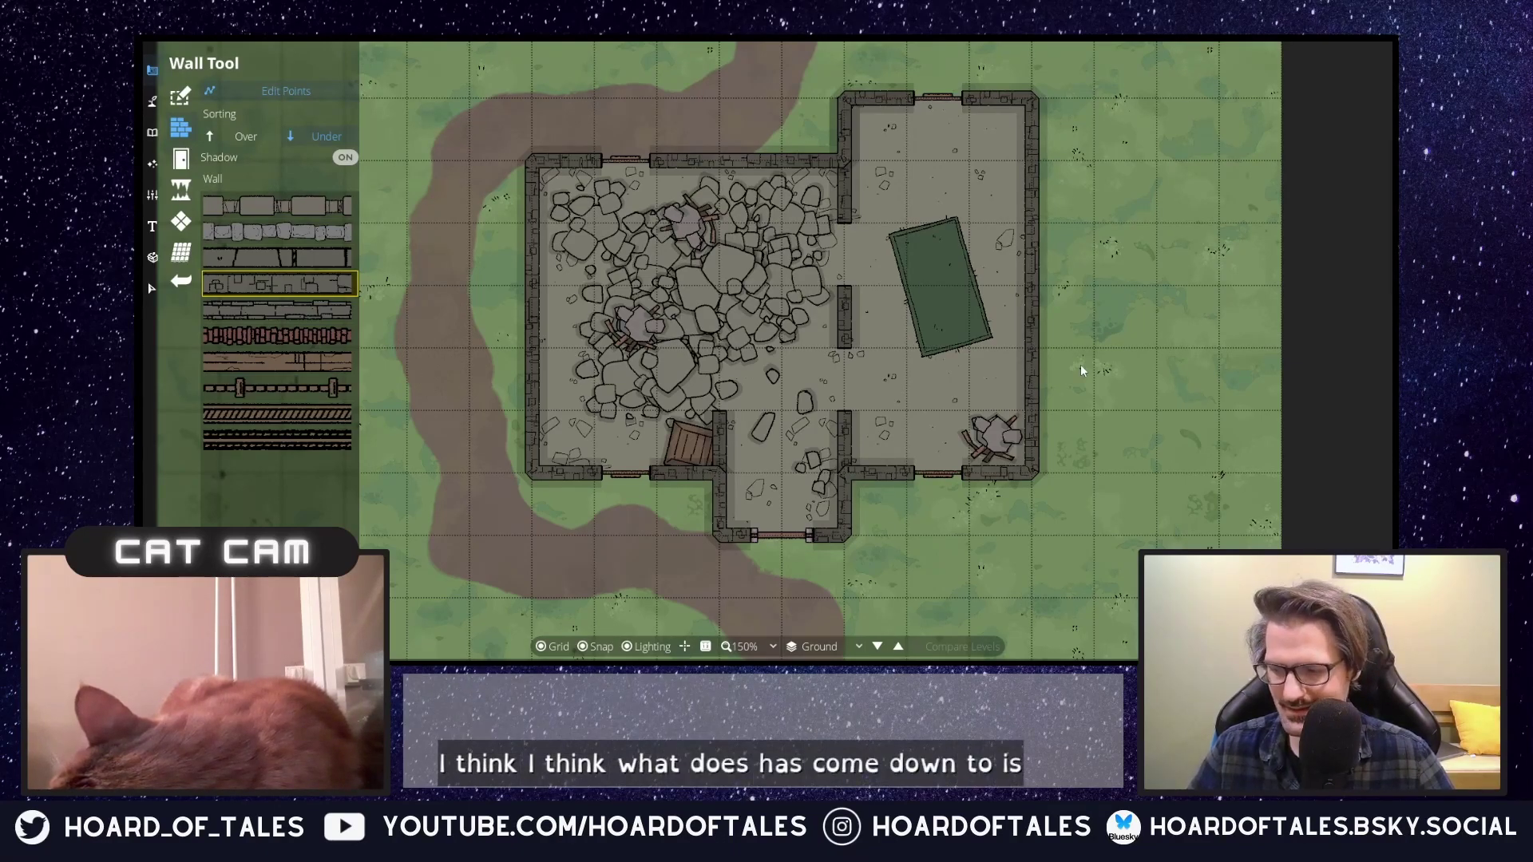
# Delete the house's entire outer wall, leaving the interior walls in place.
pyautogui.click(152, 287)
pyautogui.click(849, 108)
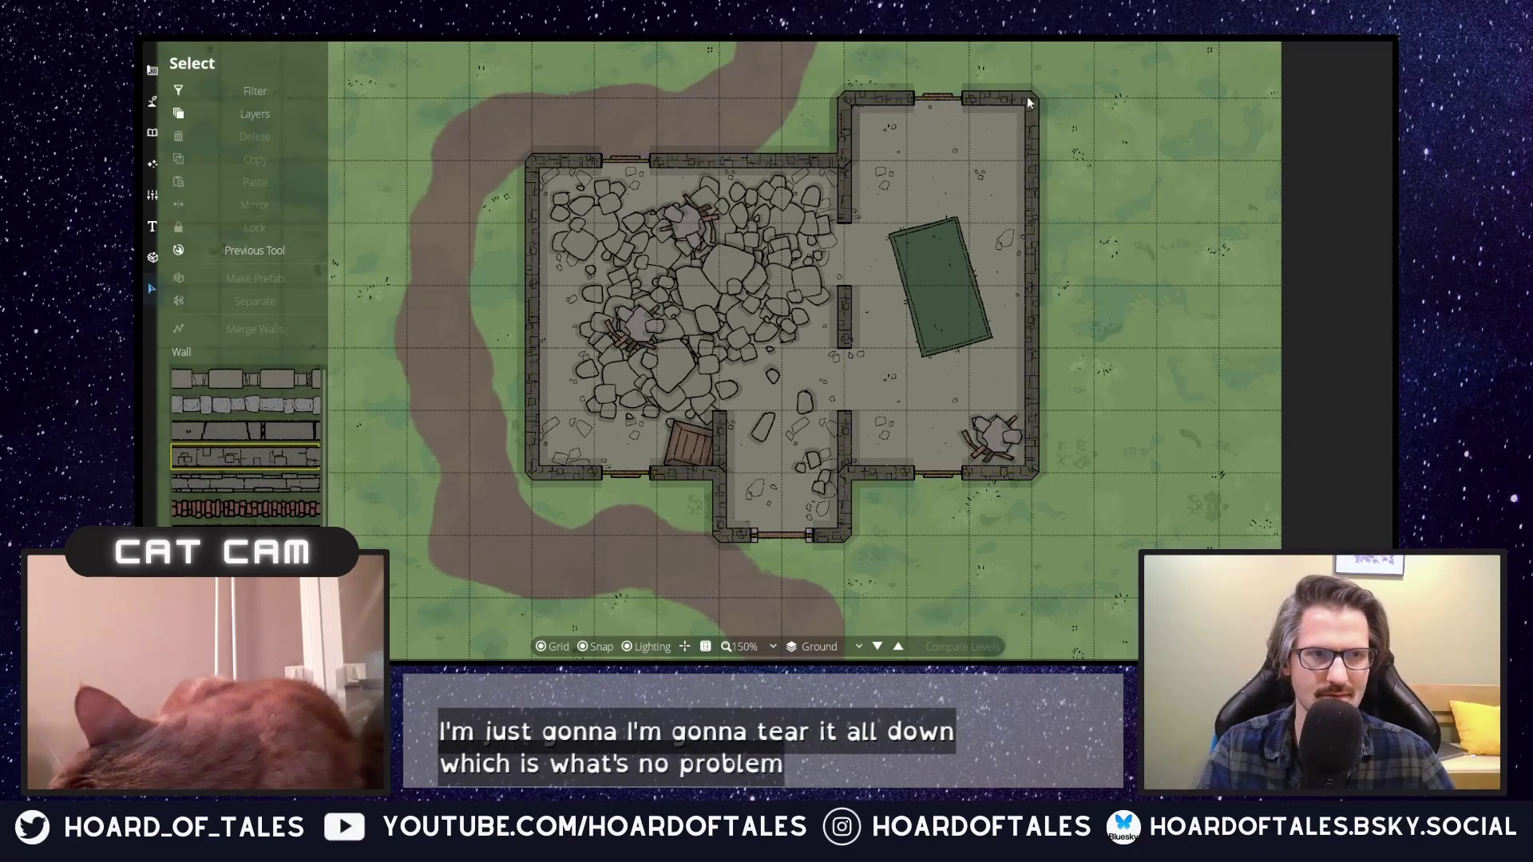
pyautogui.click(1028, 172)
pyautogui.press('Delete')
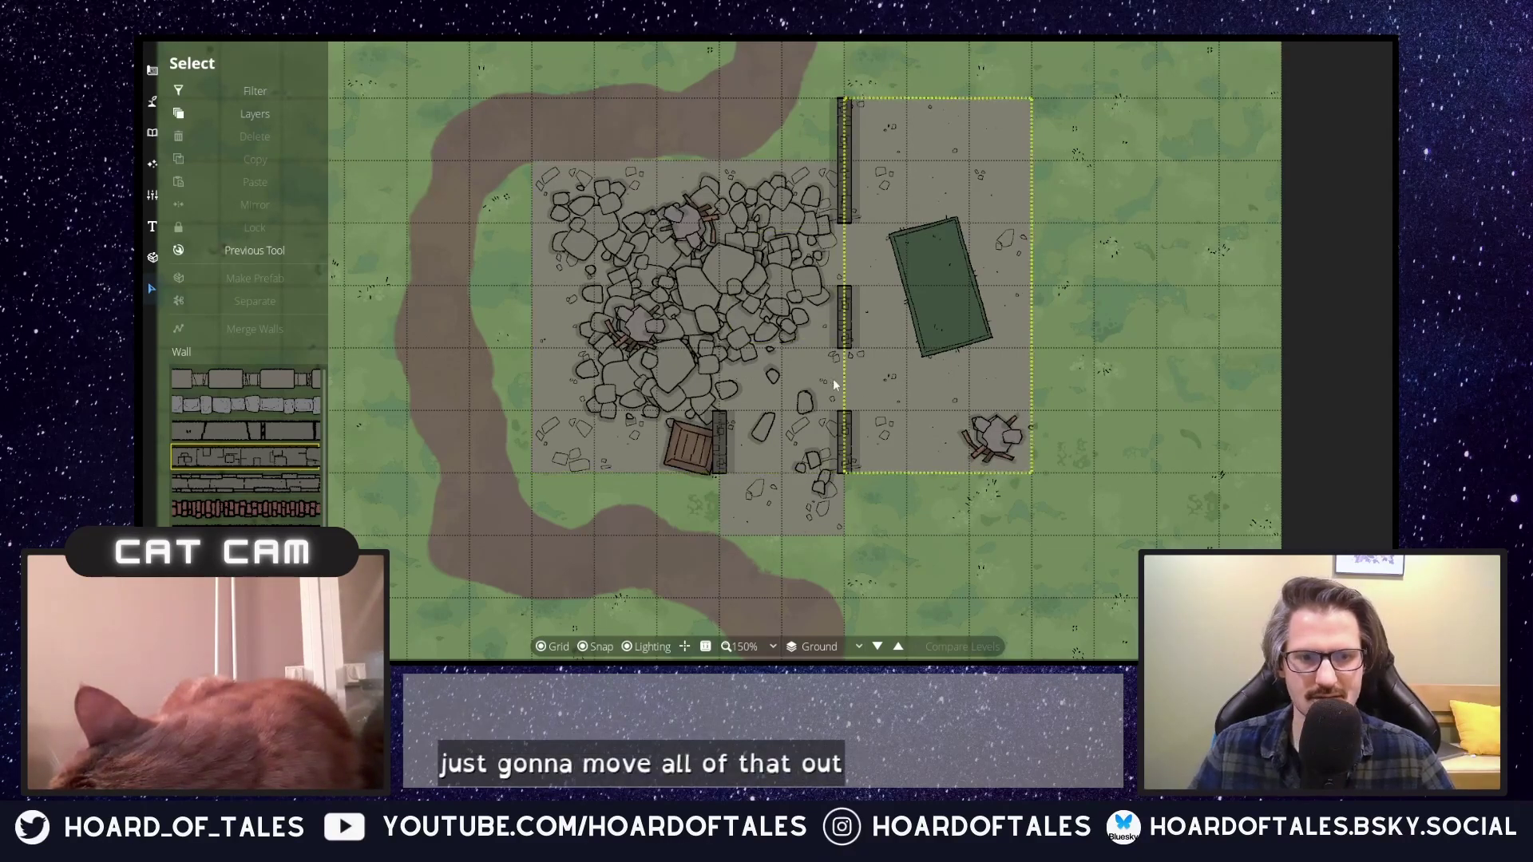
# Start a new stone outer wall at the northwest corner, following the floor edge and adding a 1-by-2-square extension on the east side.
pyautogui.click(154, 102)
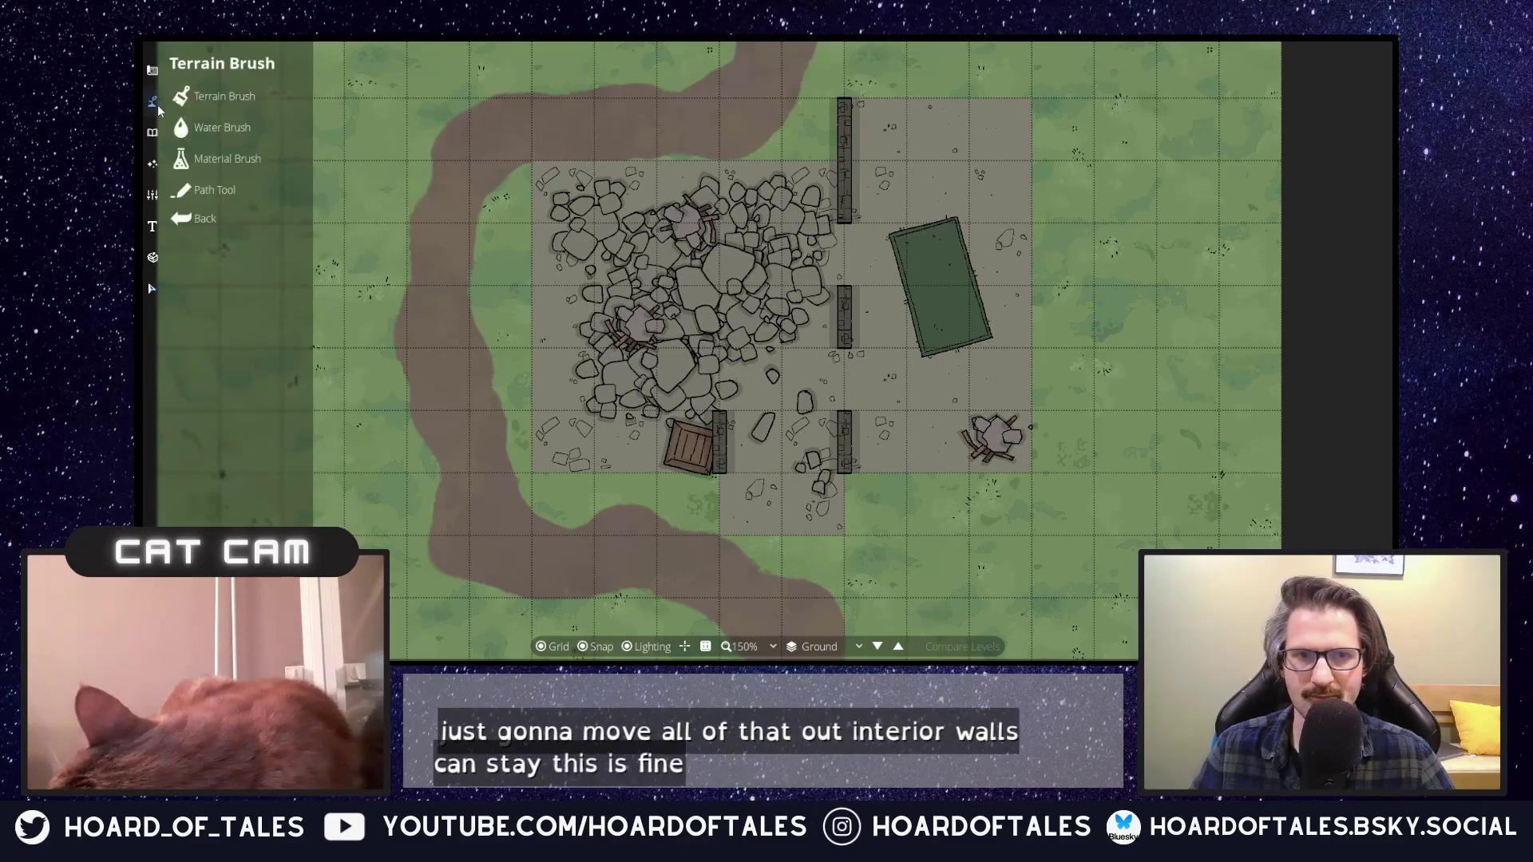
pyautogui.click(152, 70)
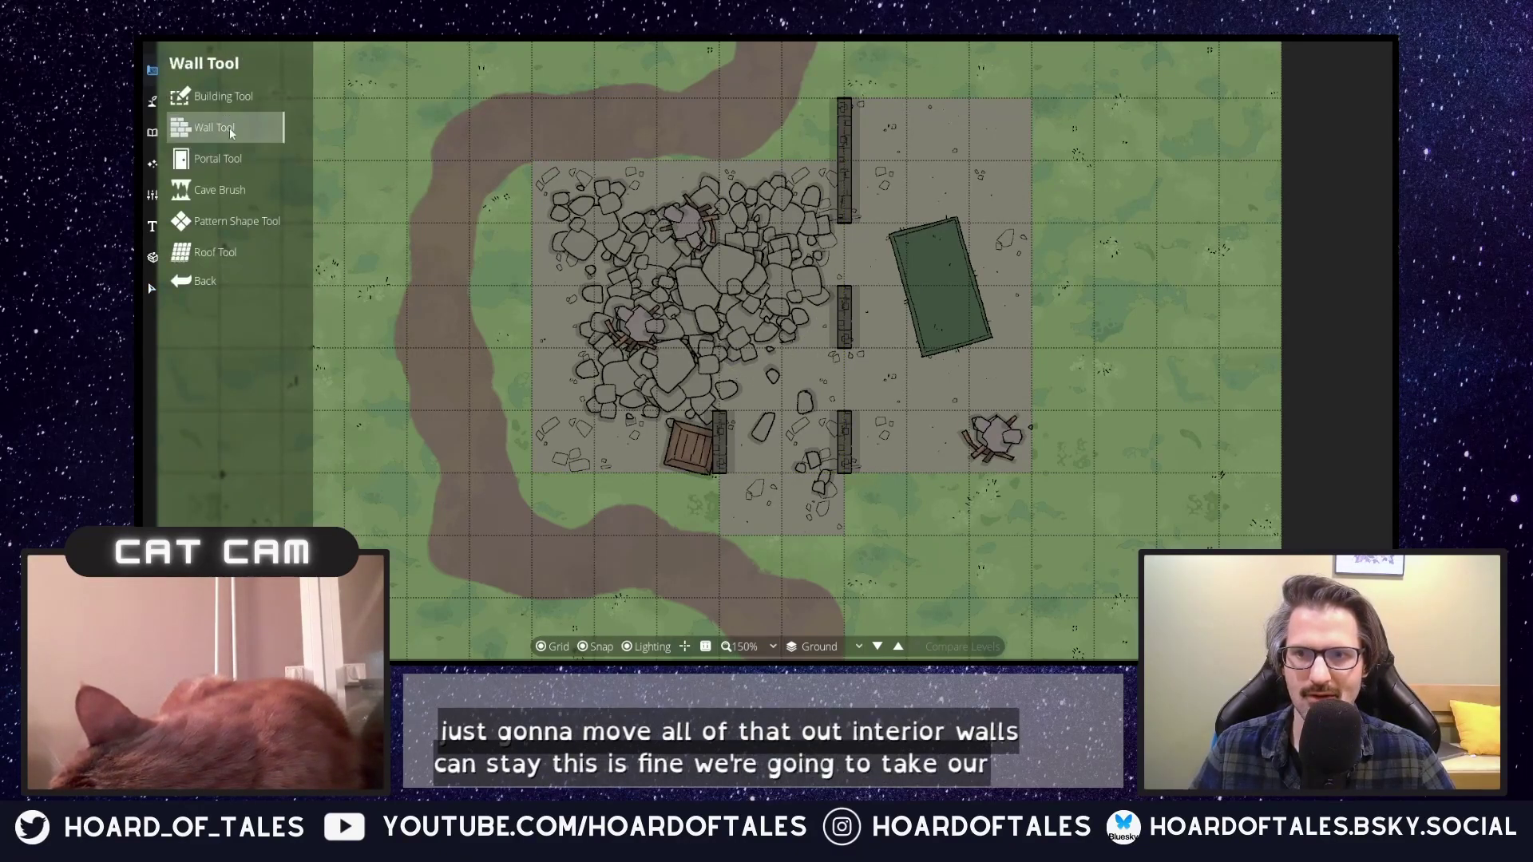
pyautogui.click(230, 129)
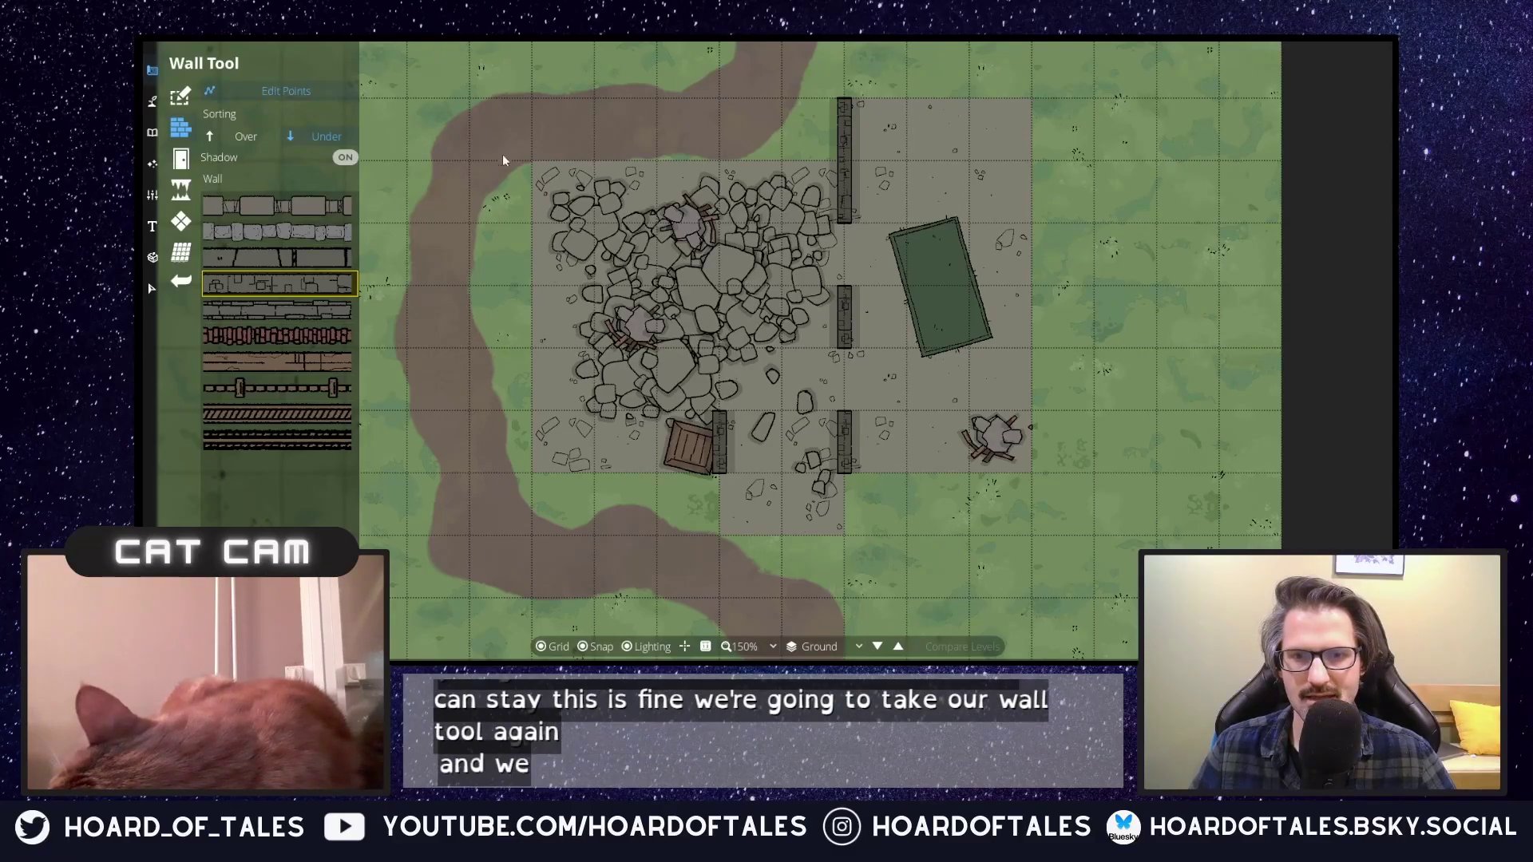
pyautogui.click(272, 87)
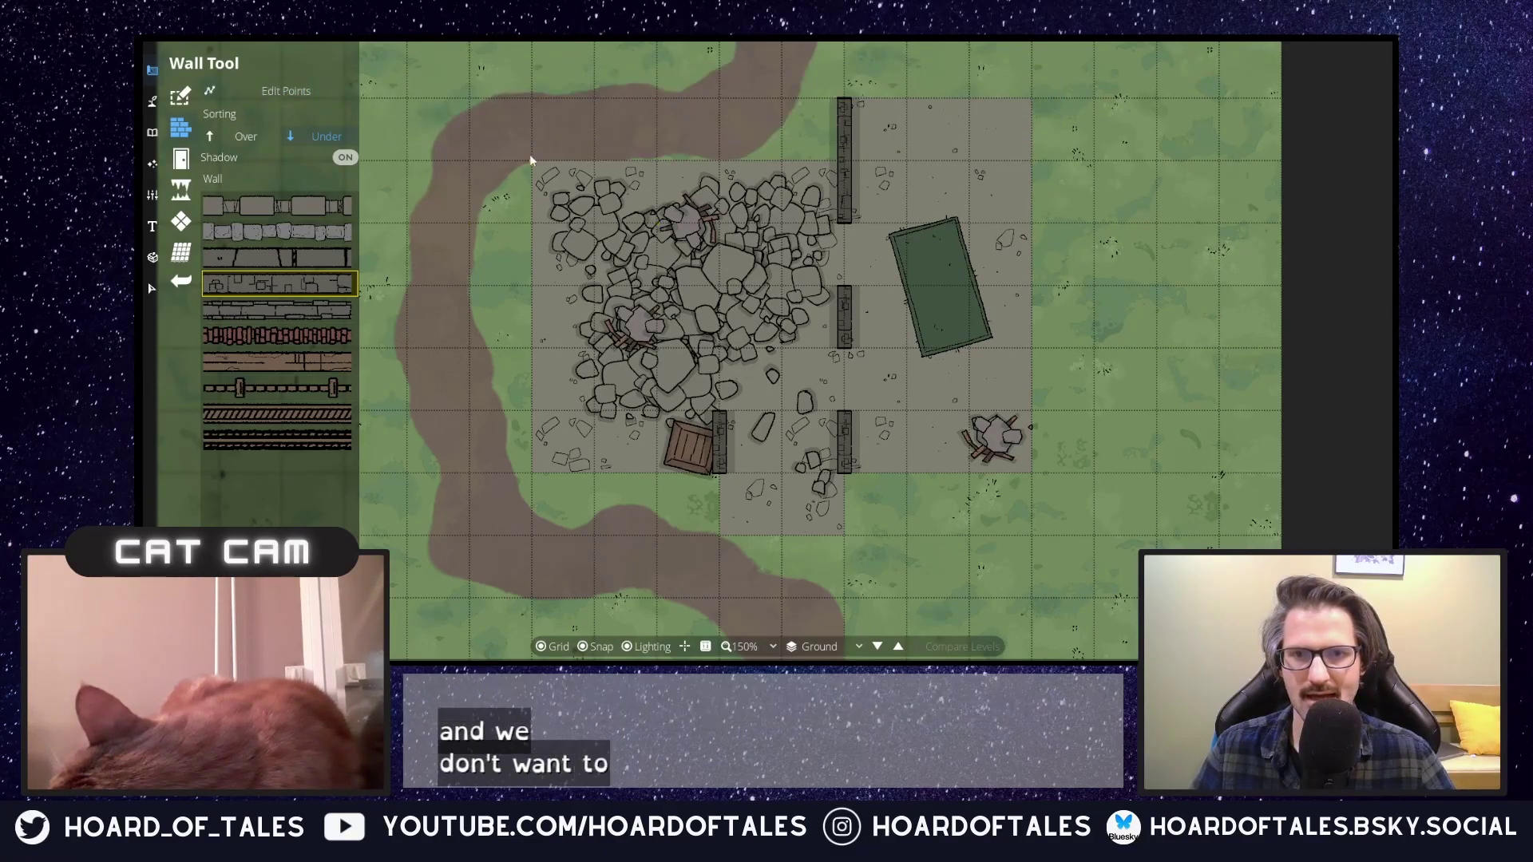
pyautogui.click(532, 161)
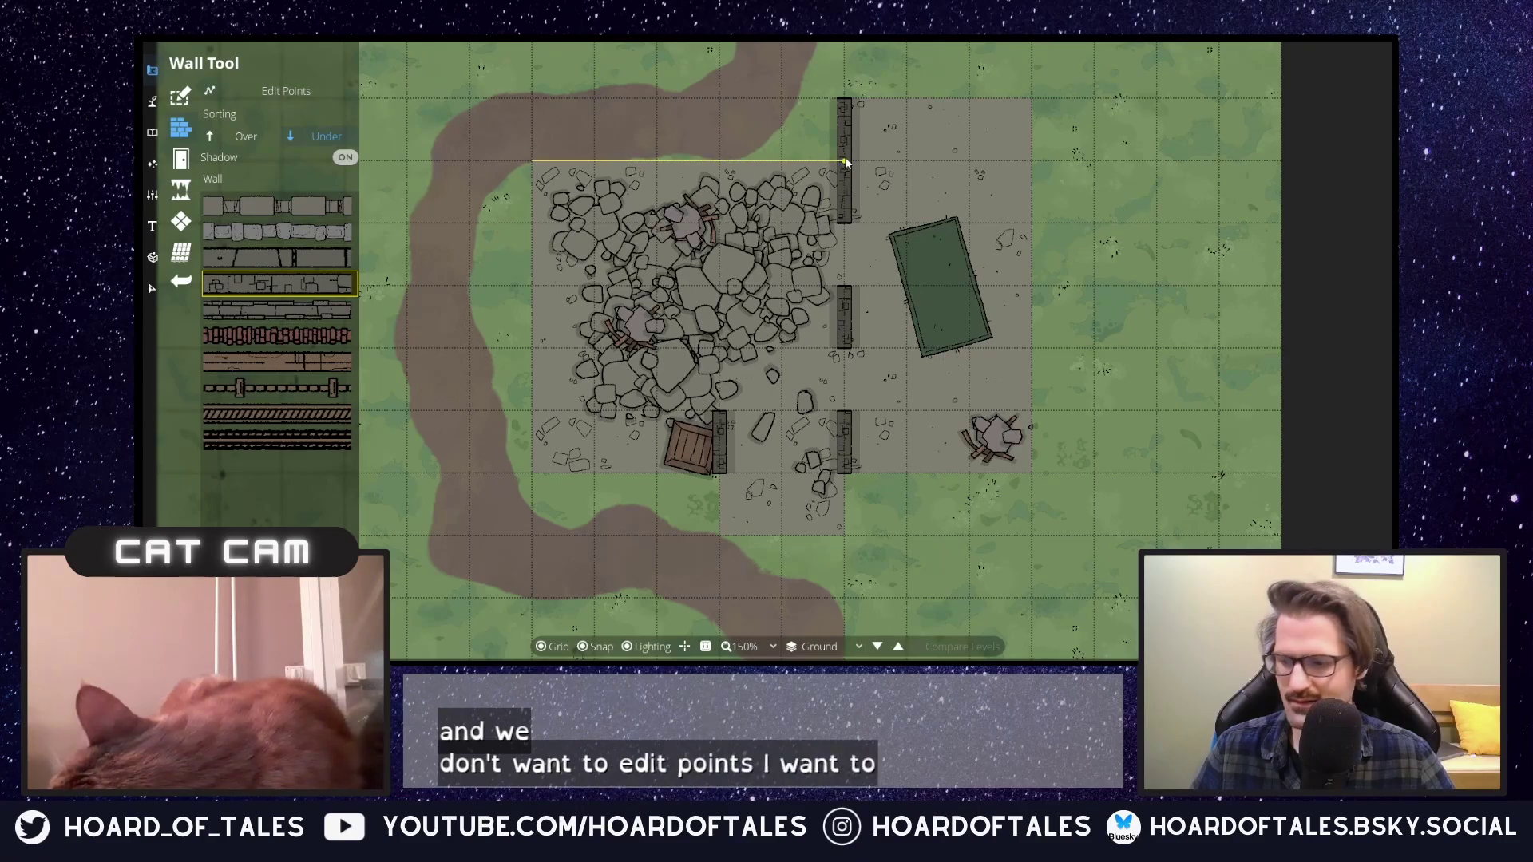
pyautogui.click(845, 160)
pyautogui.click(858, 99)
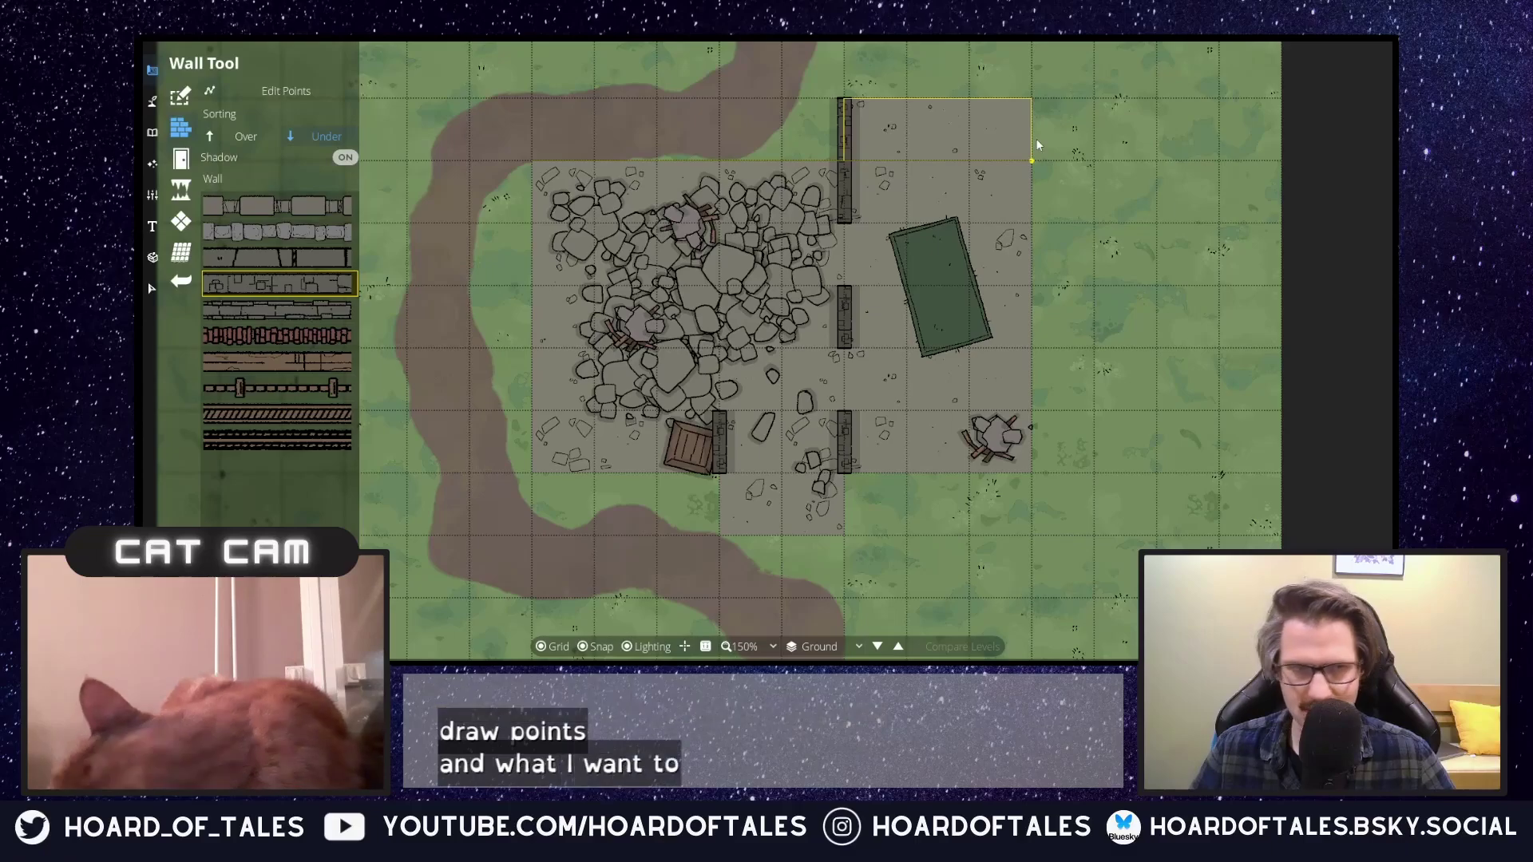
pyautogui.click(1033, 225)
pyautogui.click(1091, 350)
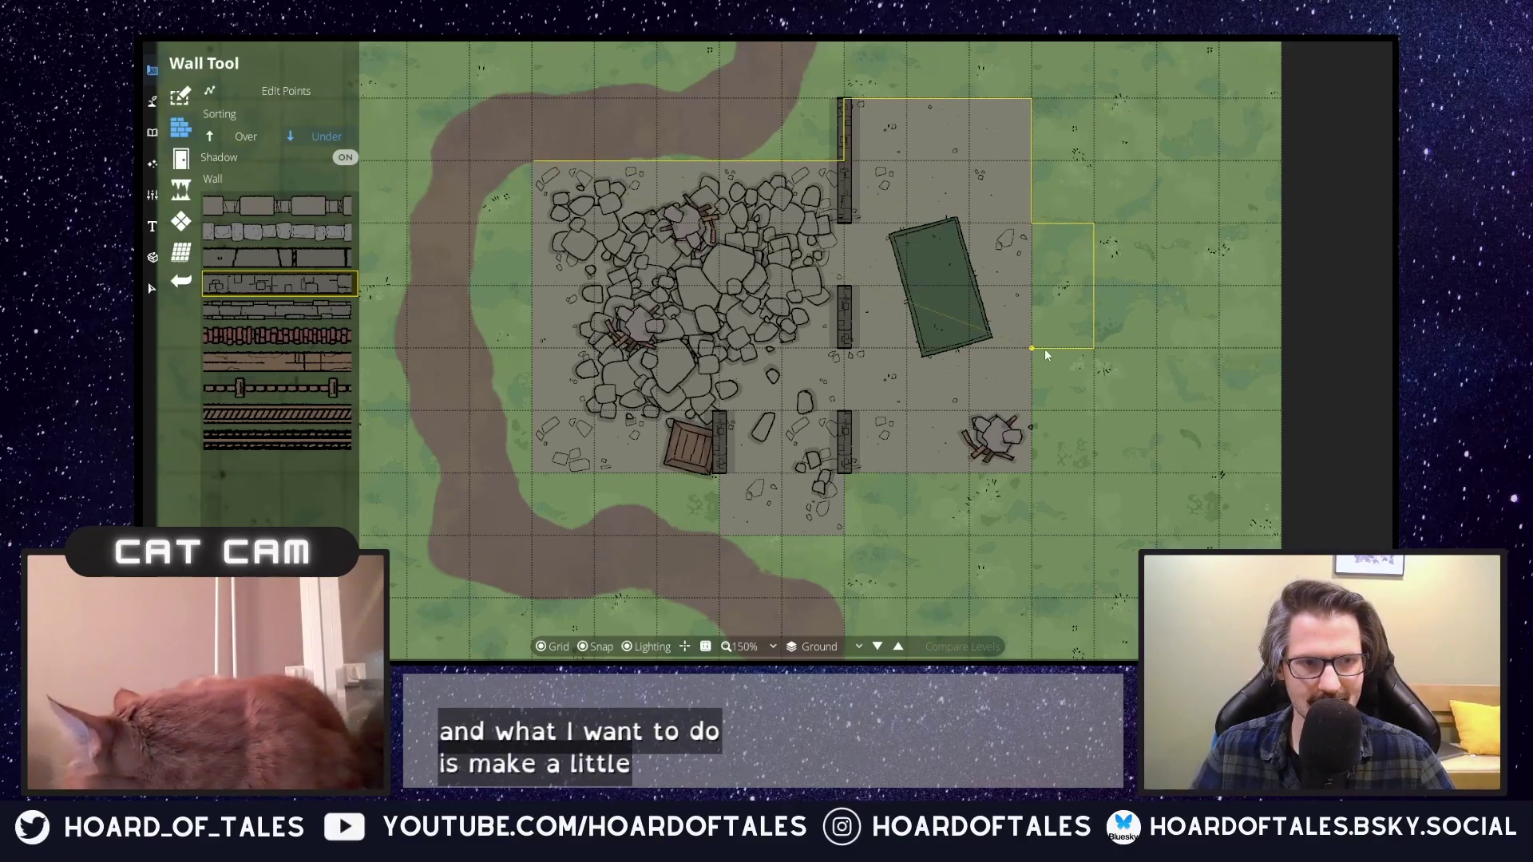
# Continue the outer wall around the south entrance and west room, and close it at the northwest corner.
pyautogui.click(1030, 471)
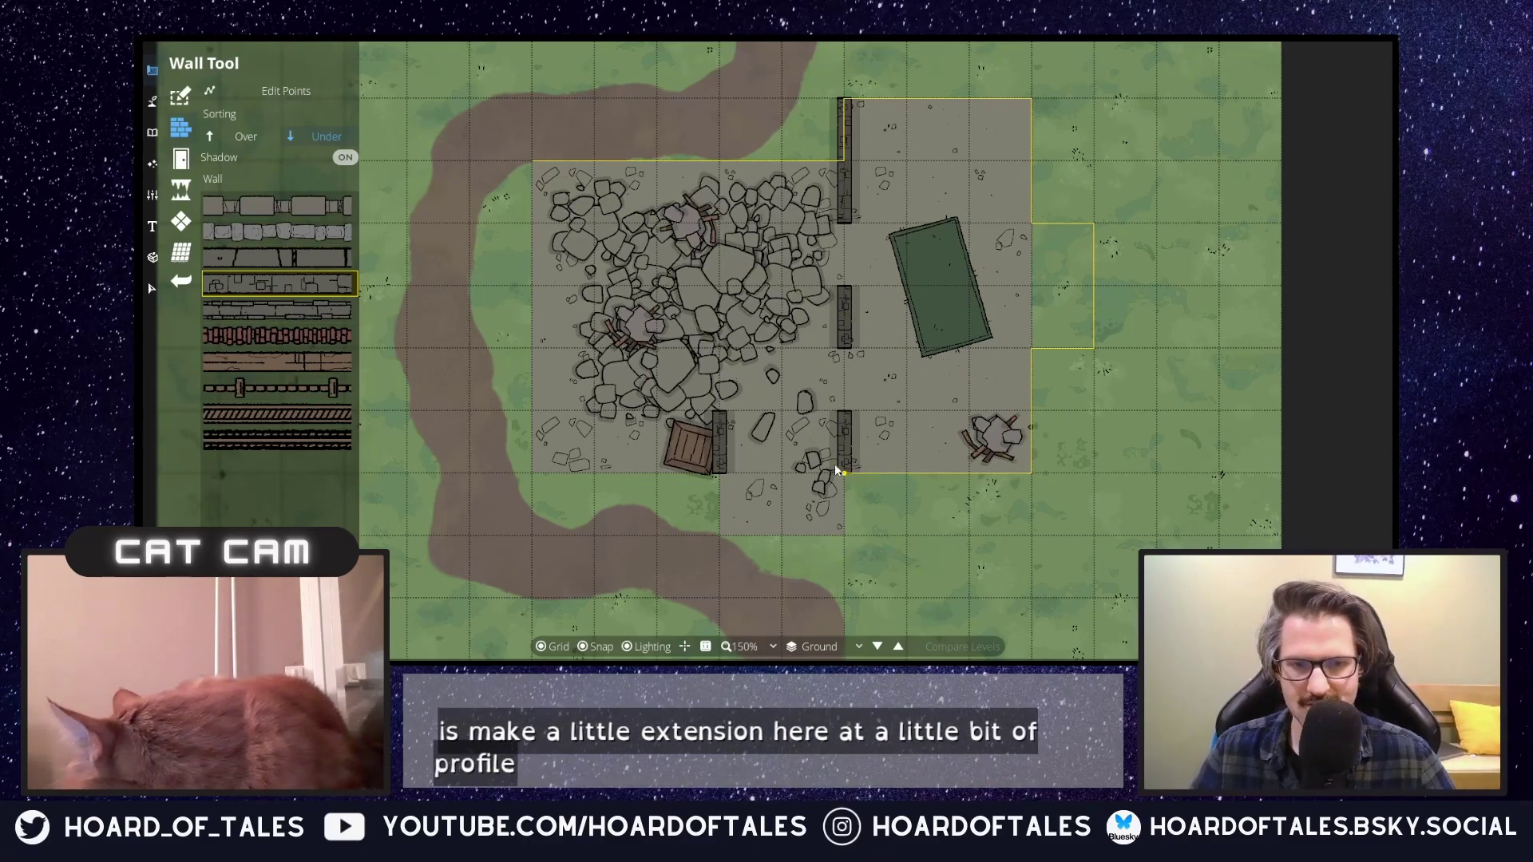
pyautogui.click(840, 472)
pyautogui.click(845, 535)
pyautogui.click(742, 533)
pyautogui.click(718, 476)
pyautogui.click(529, 473)
pyautogui.click(532, 162)
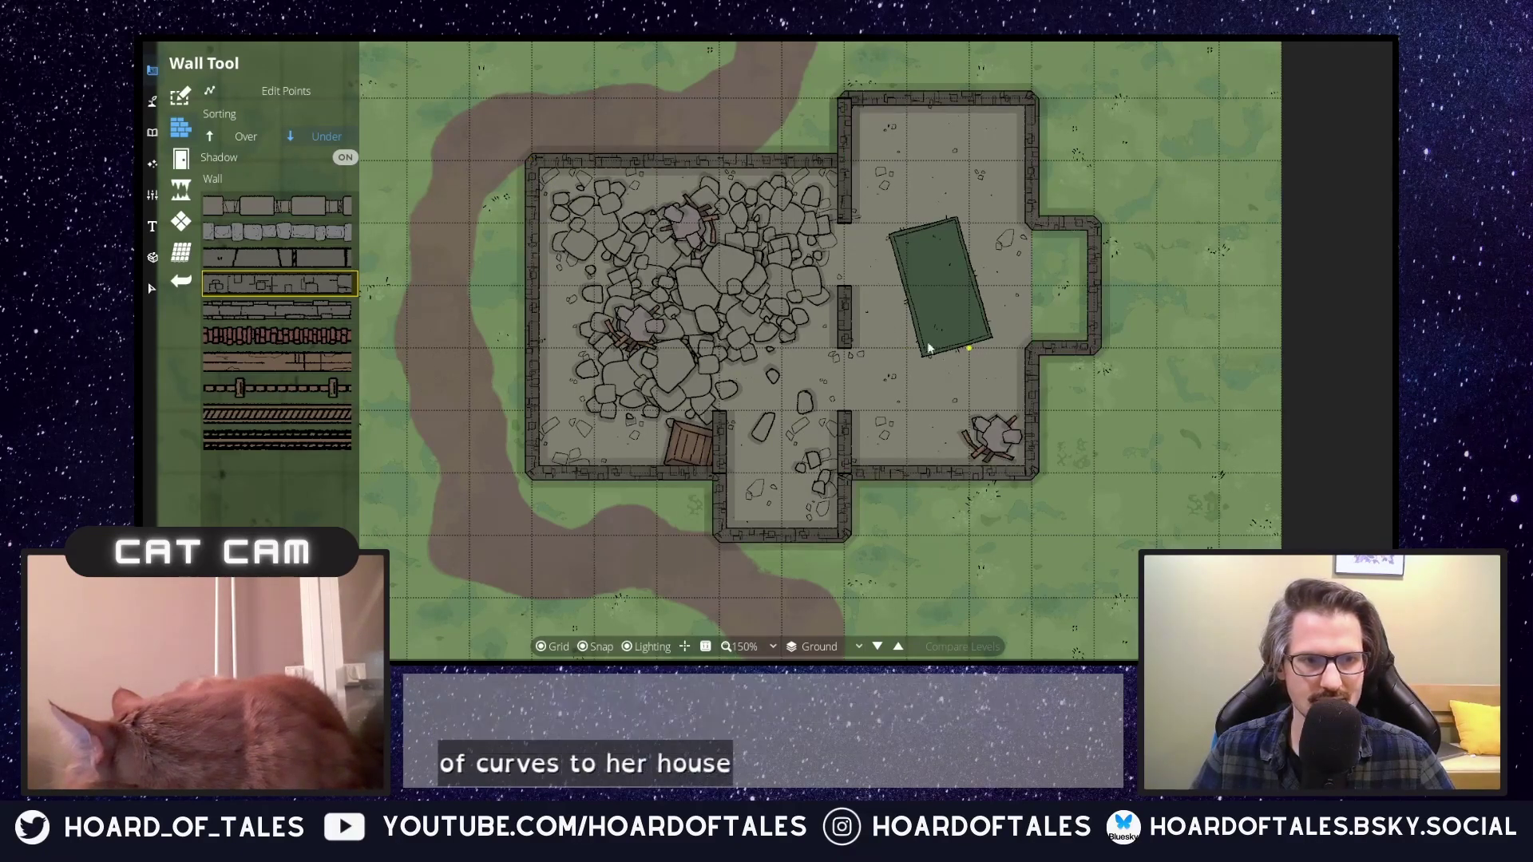
# Check how the interior wall segments meet the new outer wall, and delete the outer wall.
pyautogui.click(151, 288)
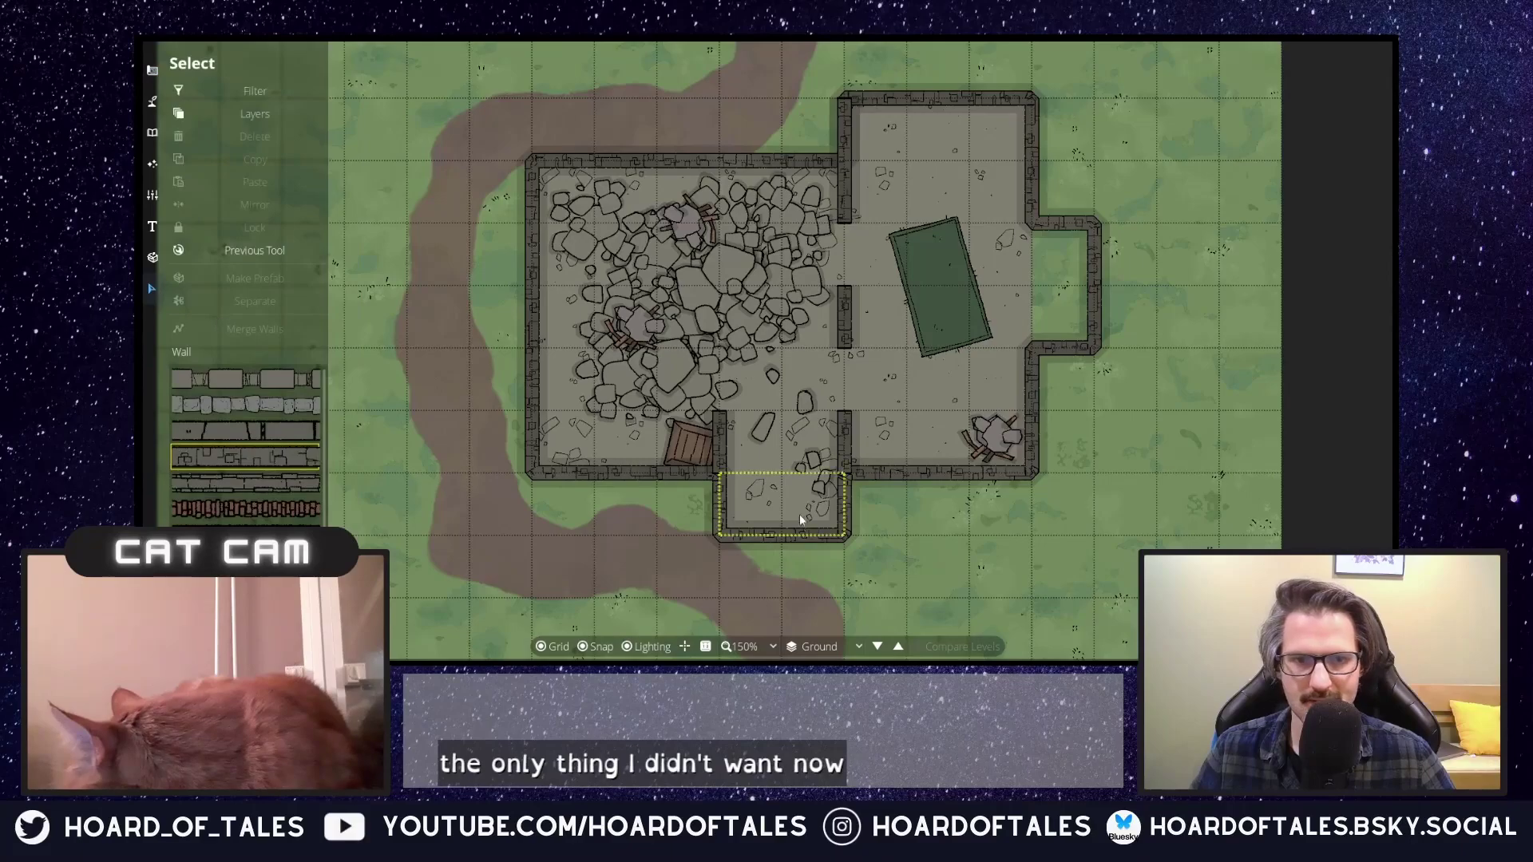
pyautogui.click(721, 452)
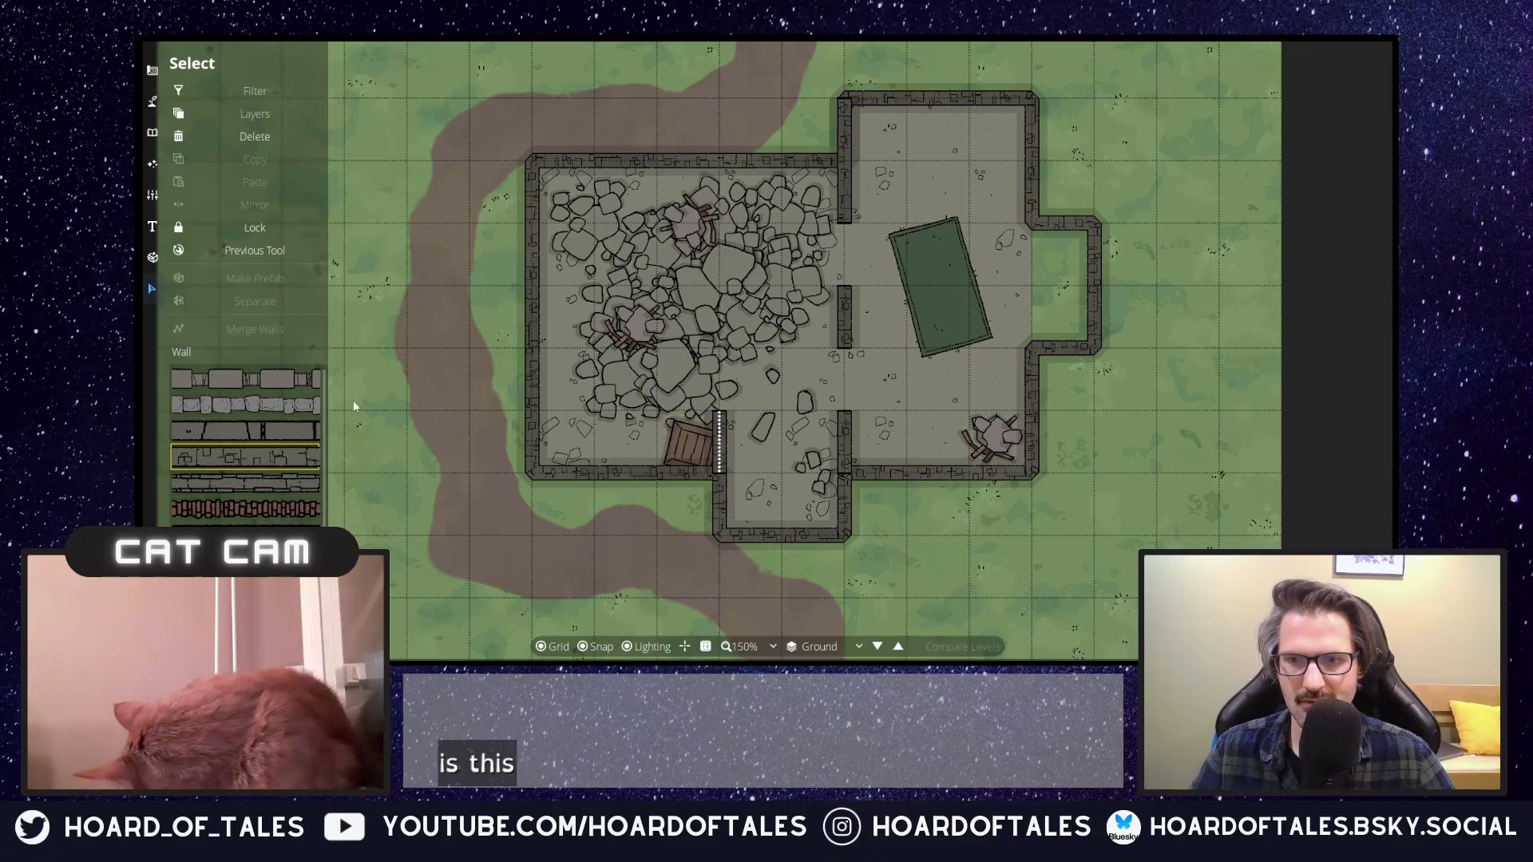
pyautogui.click(716, 473)
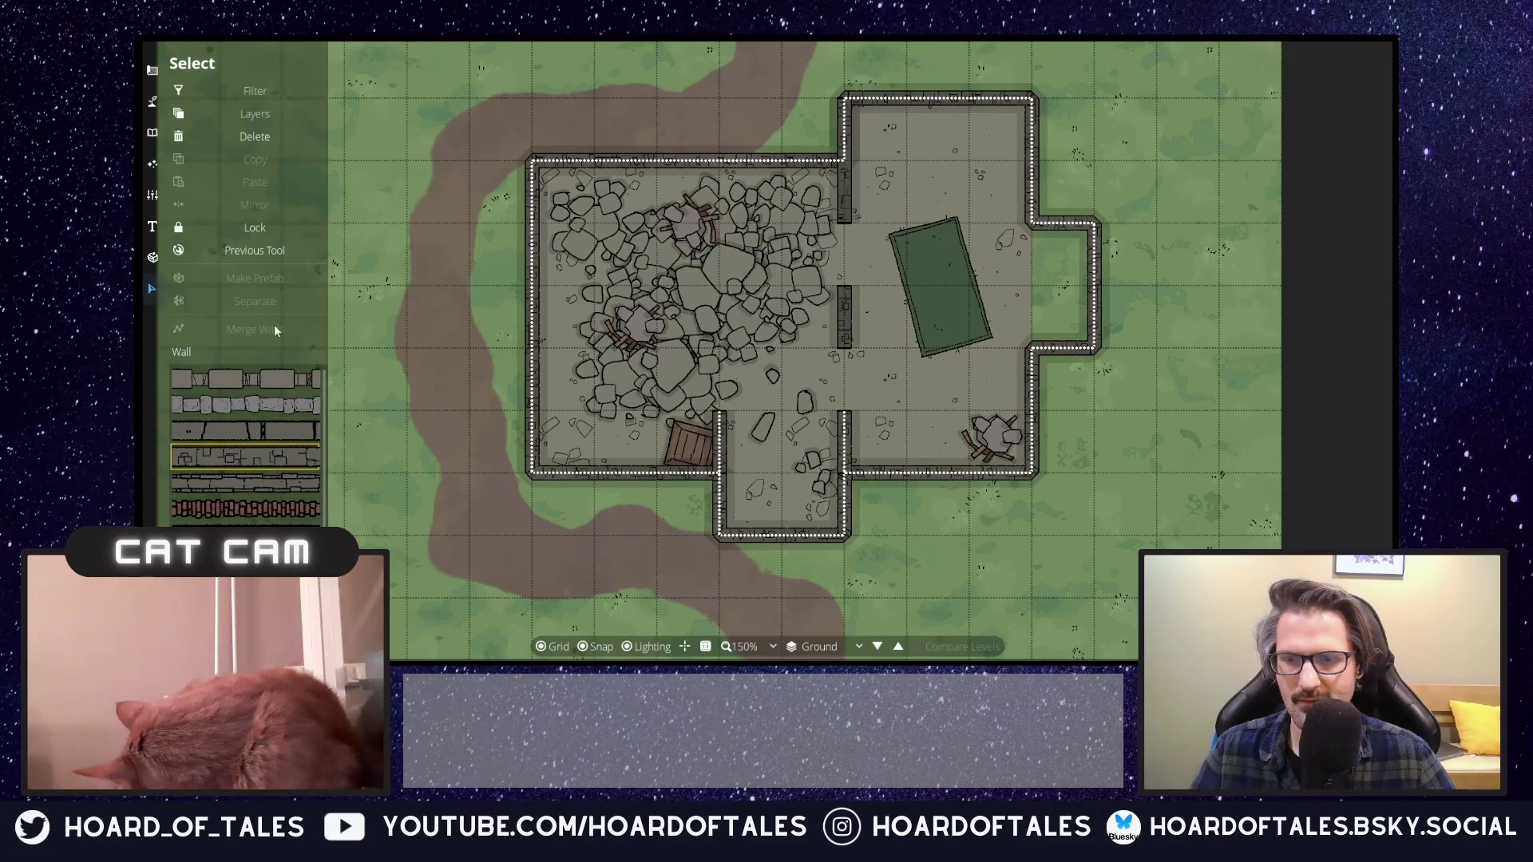
pyautogui.click(652, 515)
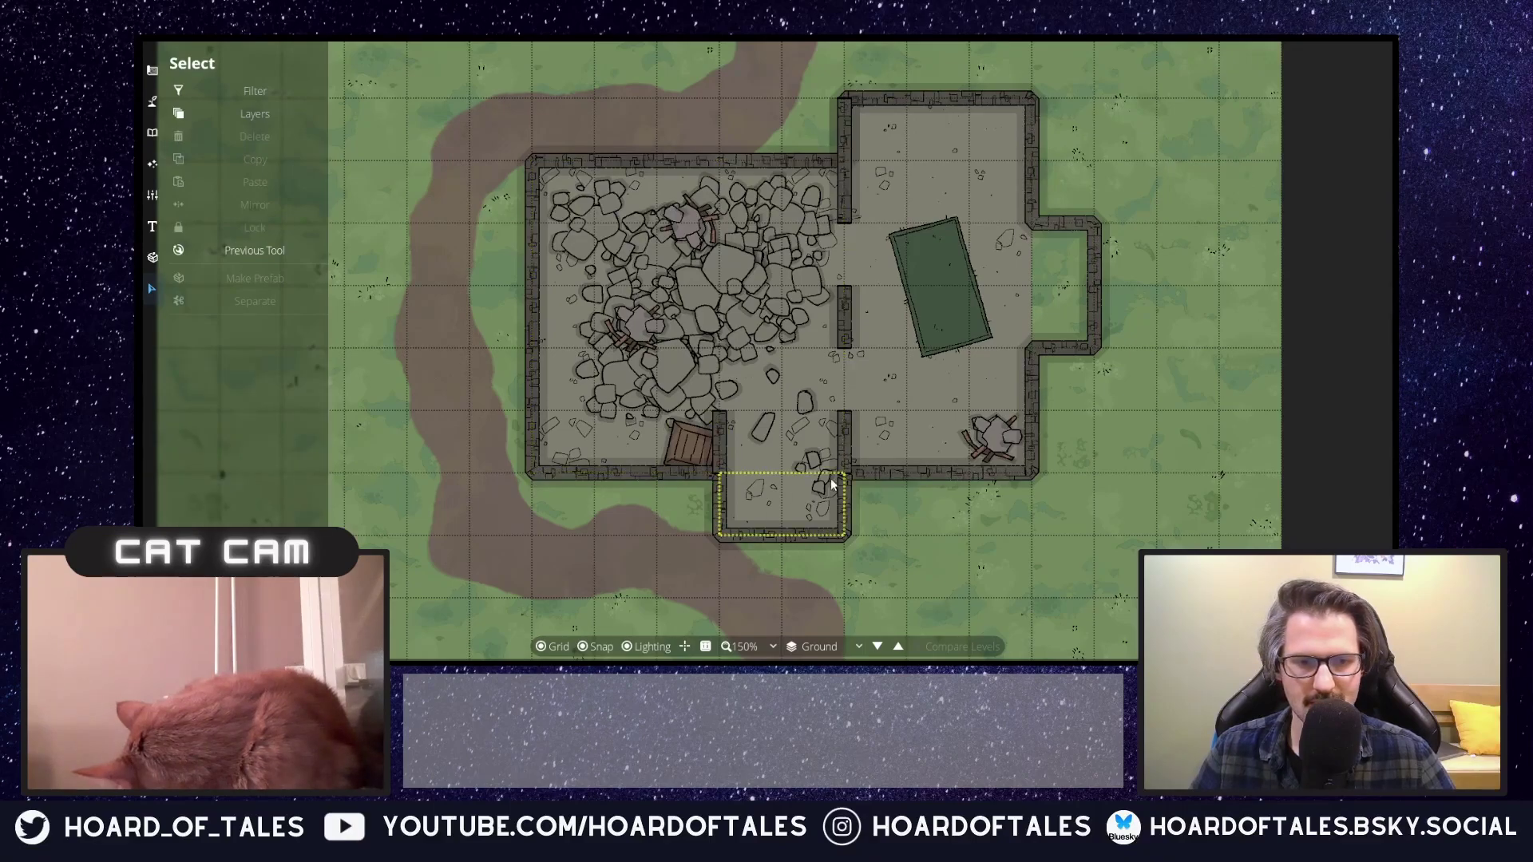
pyautogui.click(852, 511)
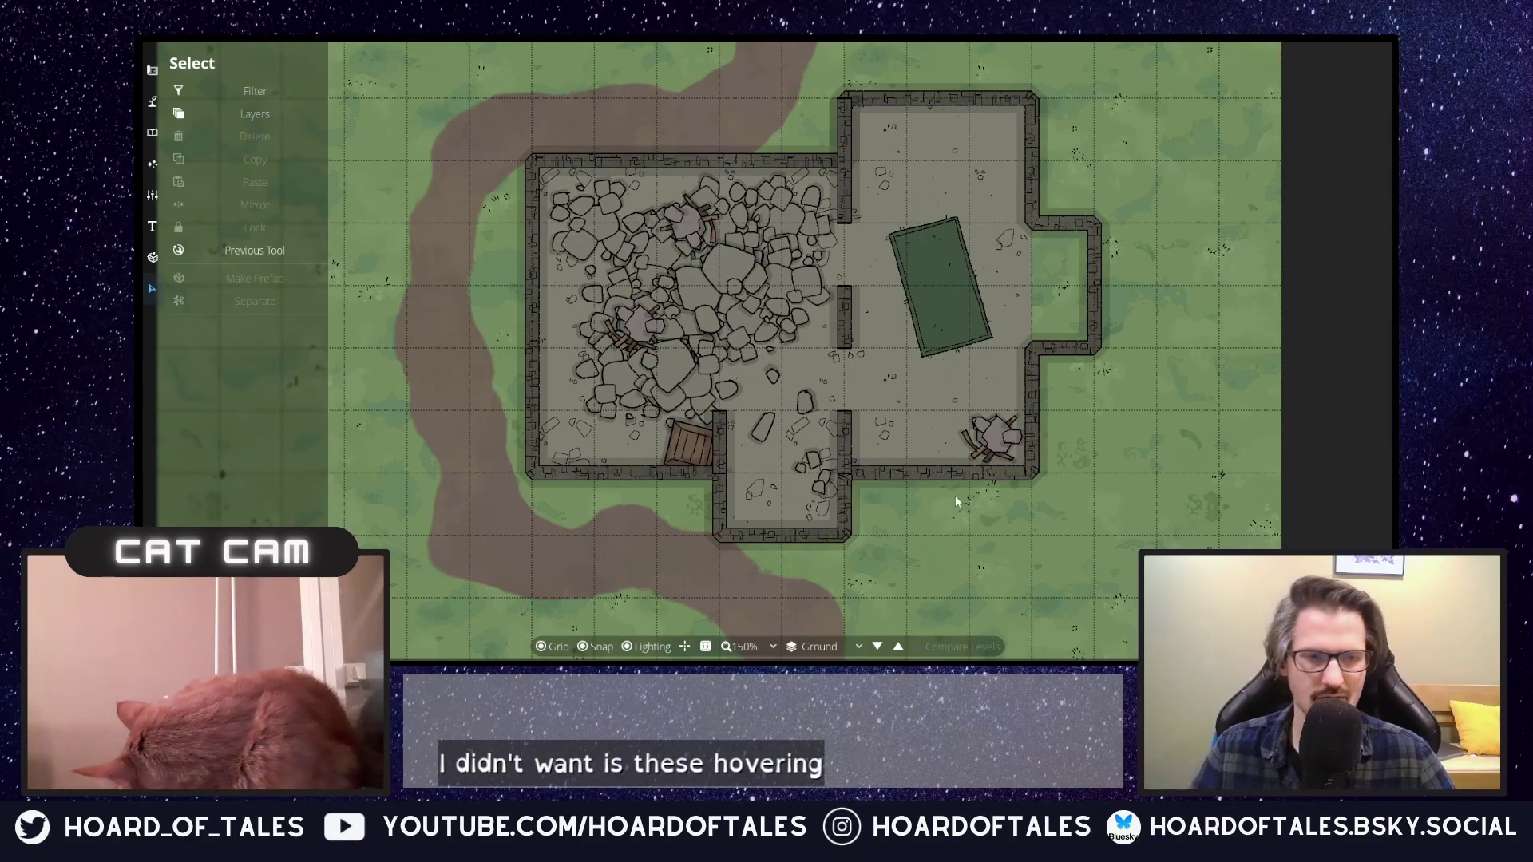
pyautogui.press('Delete')
# Set wall sorting to Over and redraw the stone outer wall from the northwest corner, including the 1-by-2-square east extension.
pyautogui.click(152, 102)
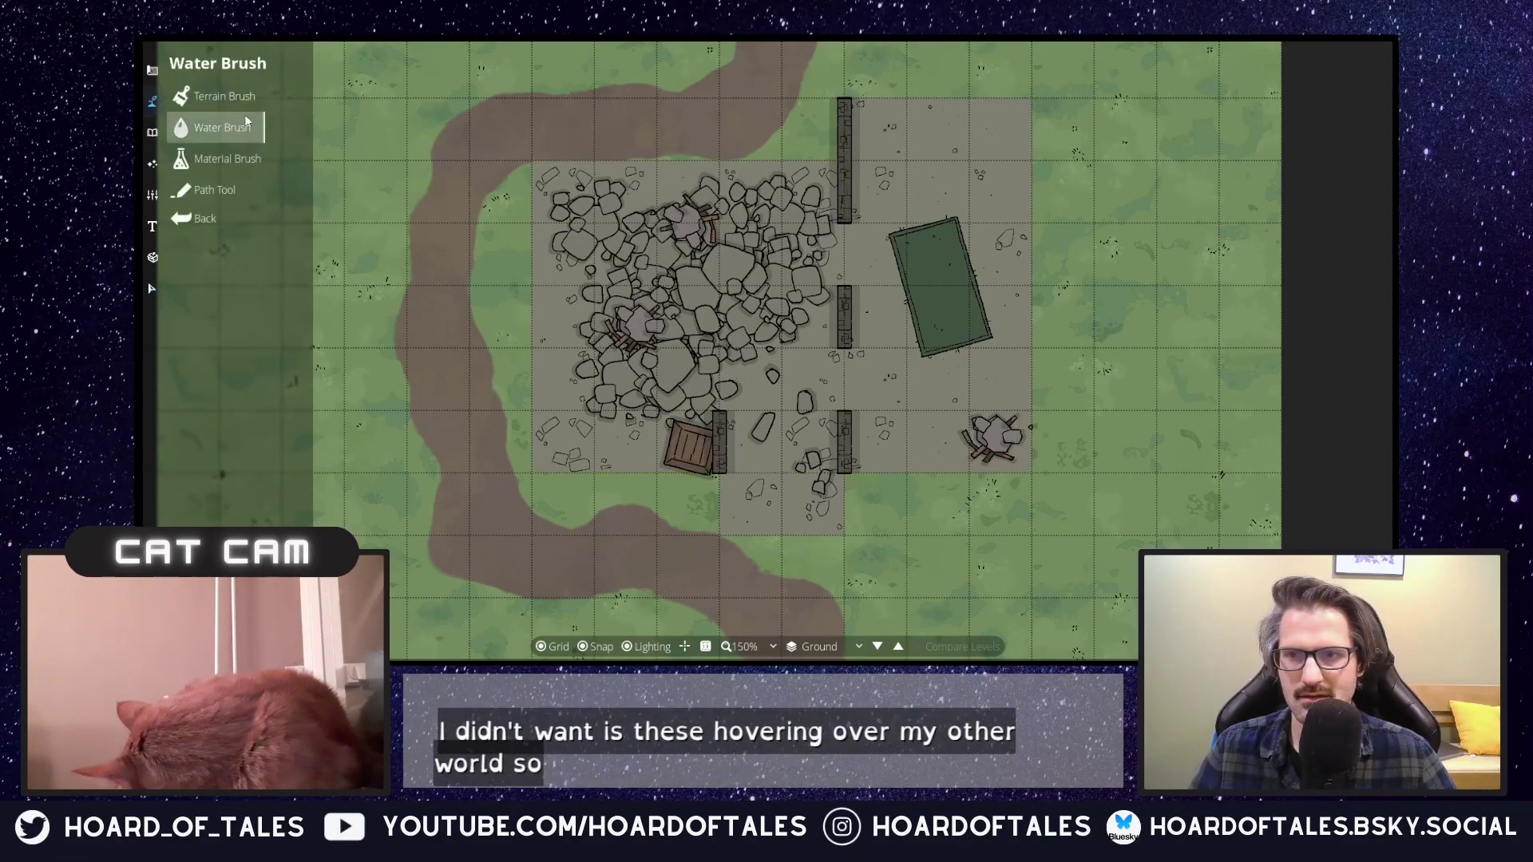
pyautogui.click(152, 72)
pyautogui.click(218, 127)
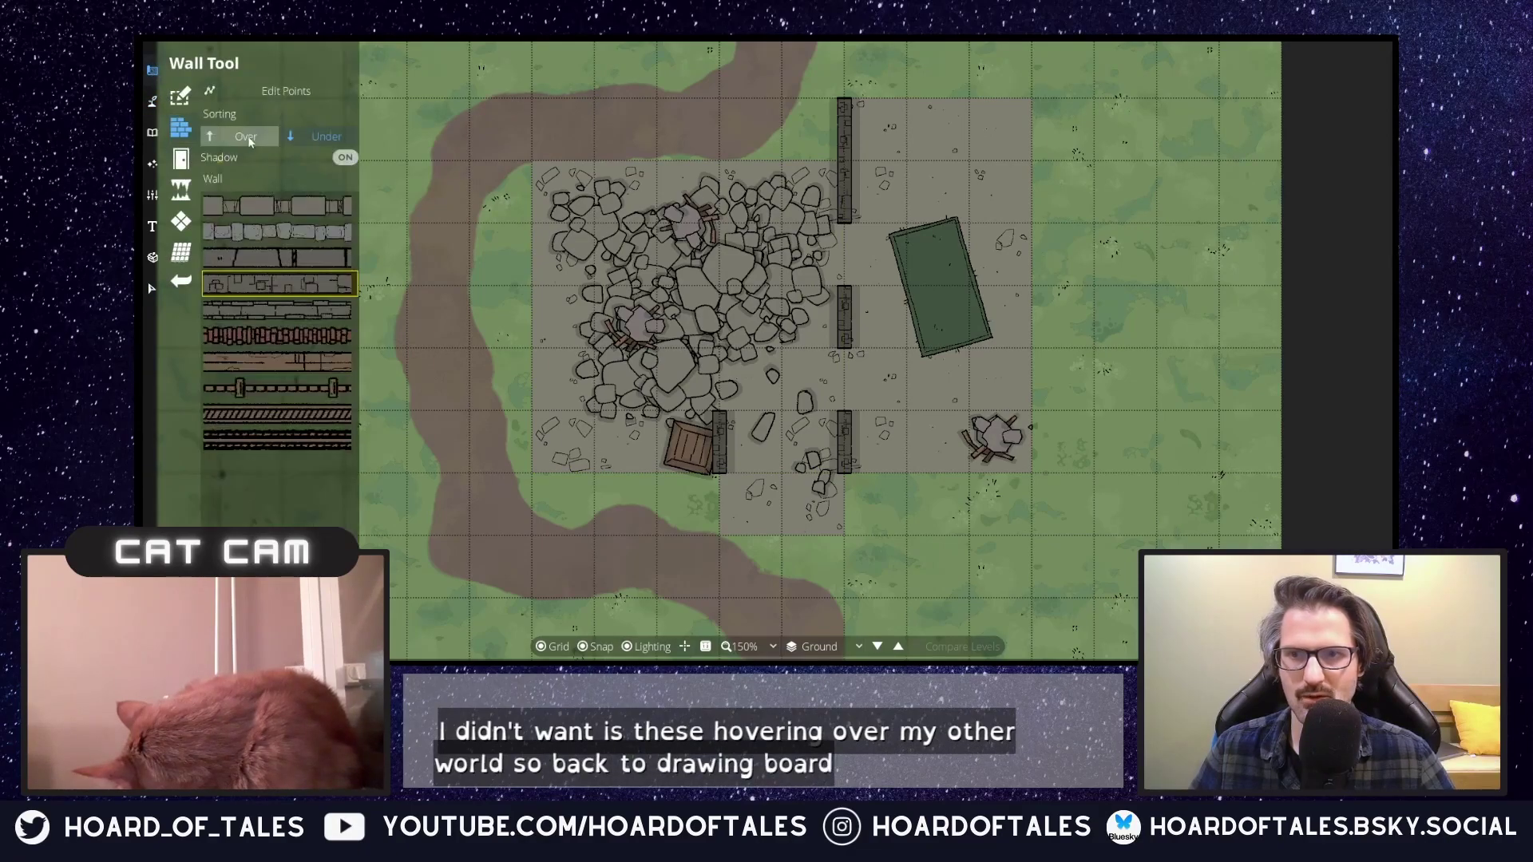
pyautogui.click(260, 139)
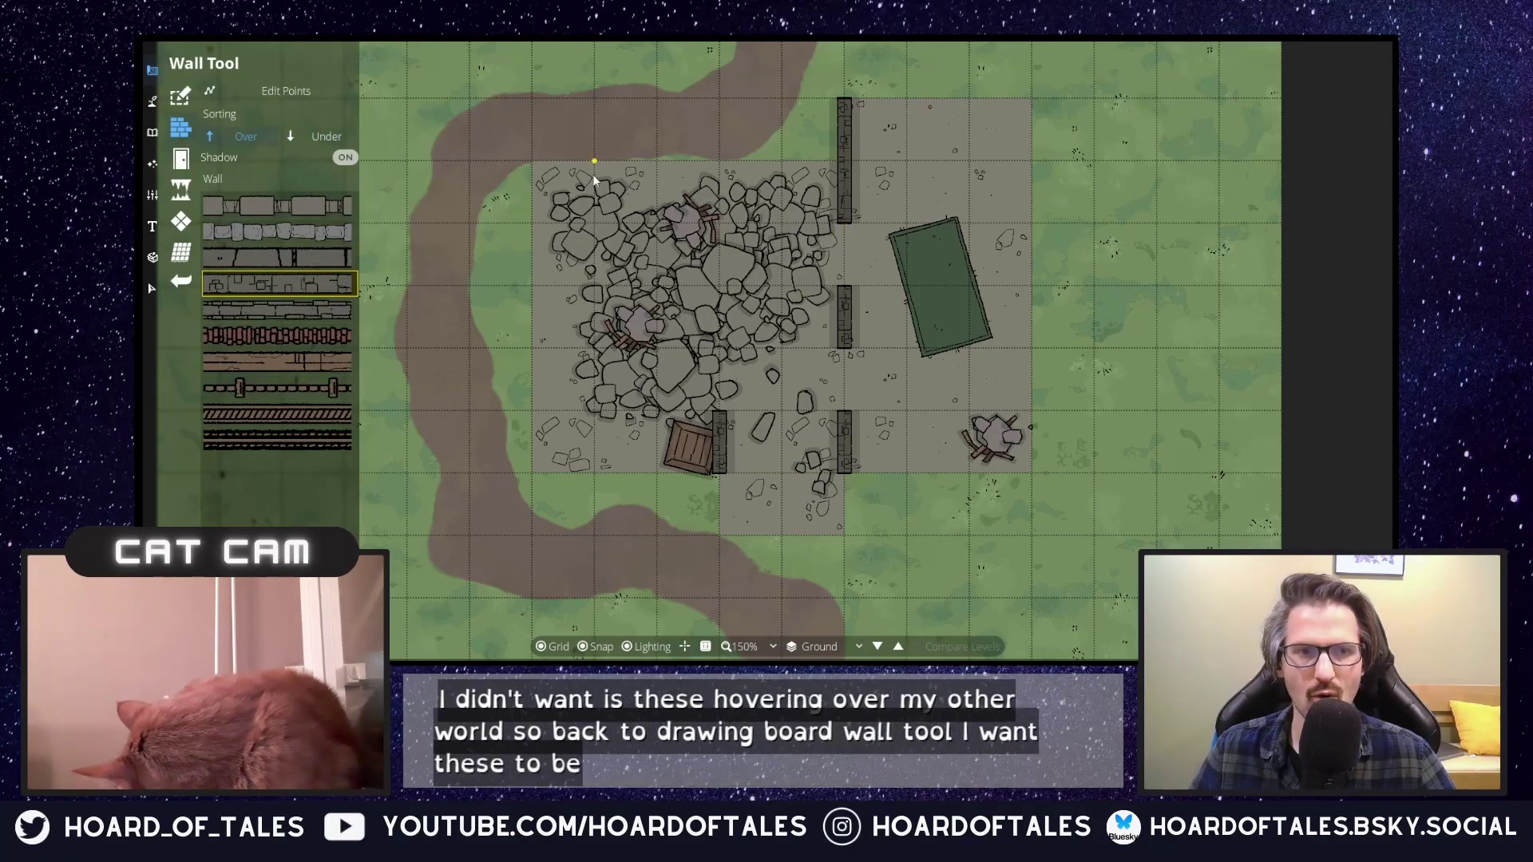
pyautogui.click(844, 161)
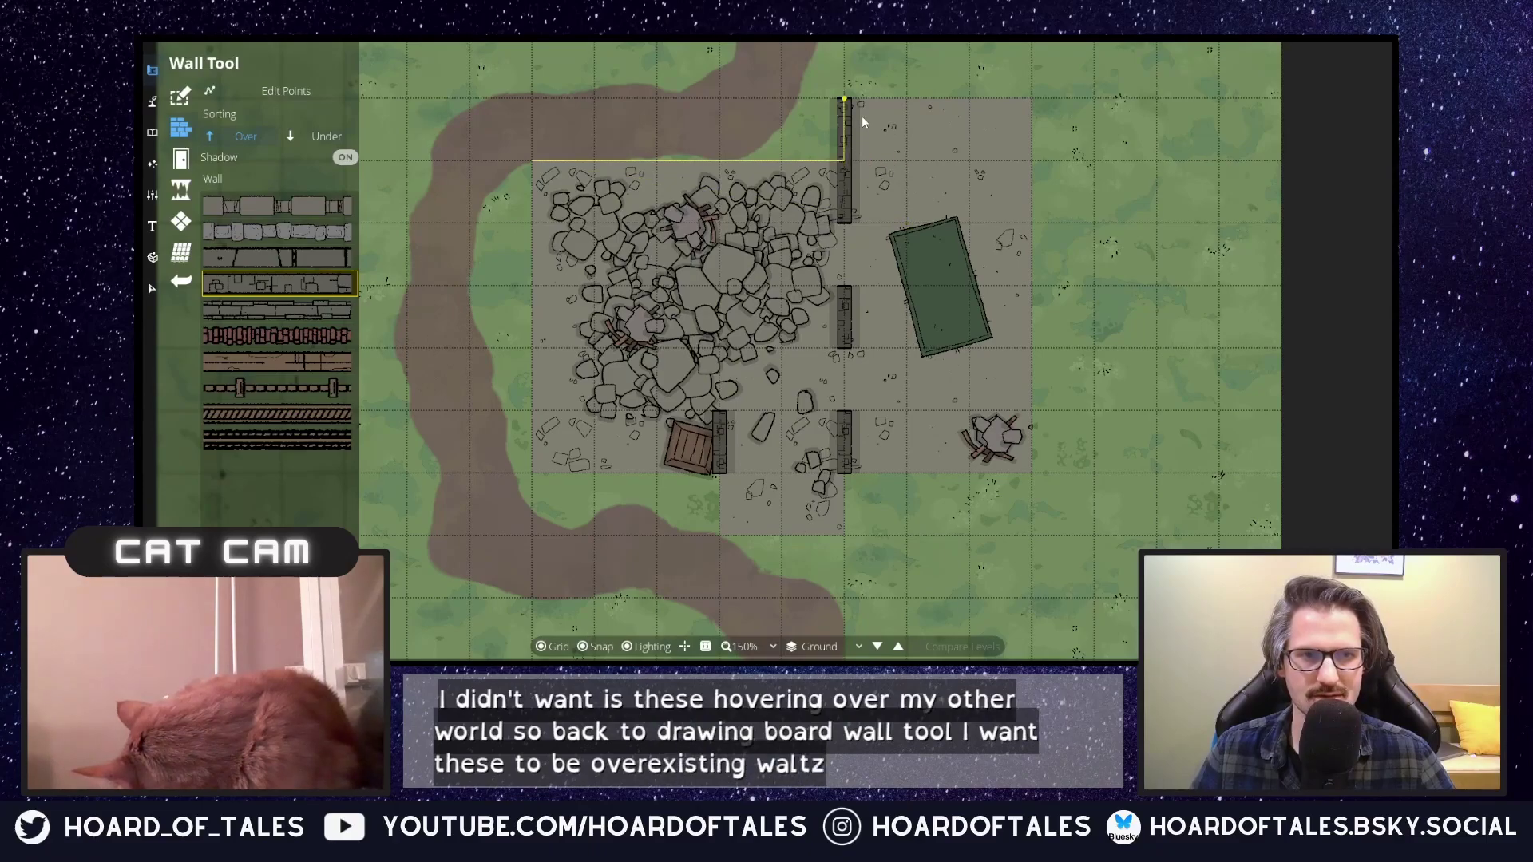
pyautogui.click(845, 98)
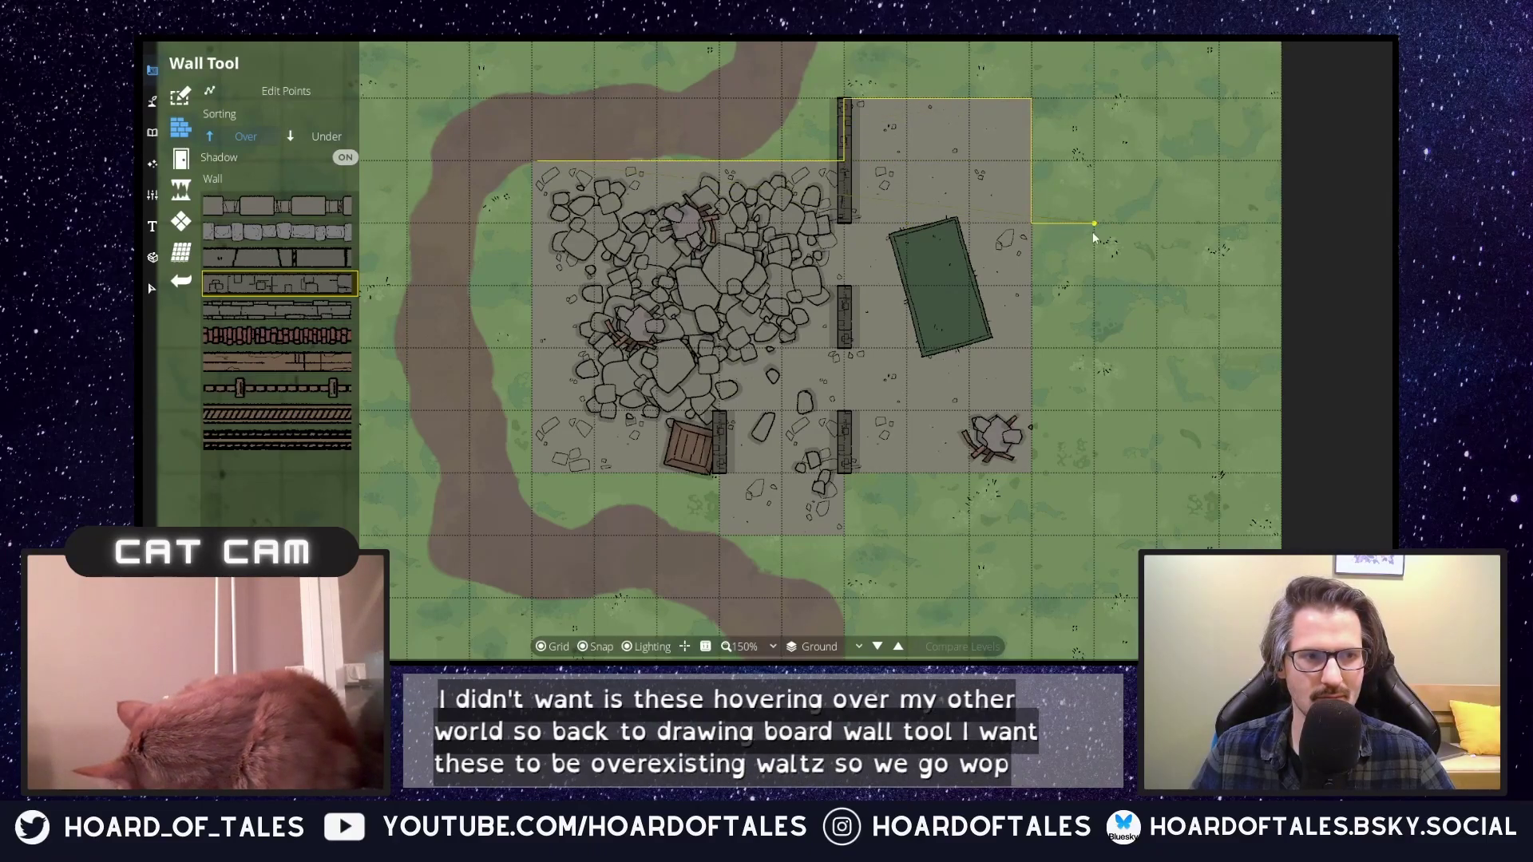
pyautogui.click(1103, 348)
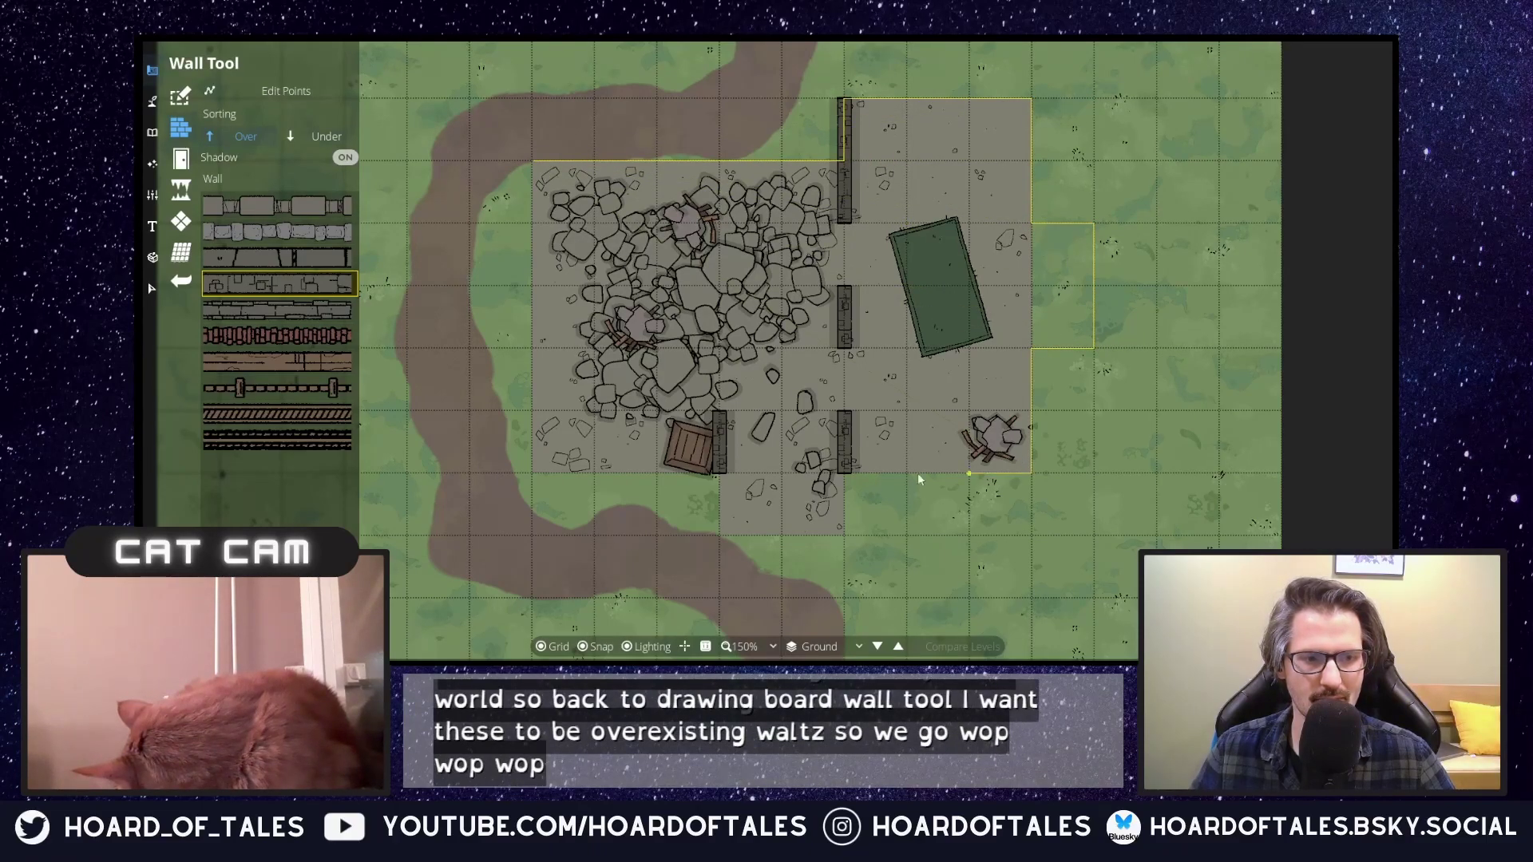
# Finish the stone wall outline around the house, following the entry alcove and the large west room back to its northwest corner.
pyautogui.click(844, 474)
pyautogui.click(847, 537)
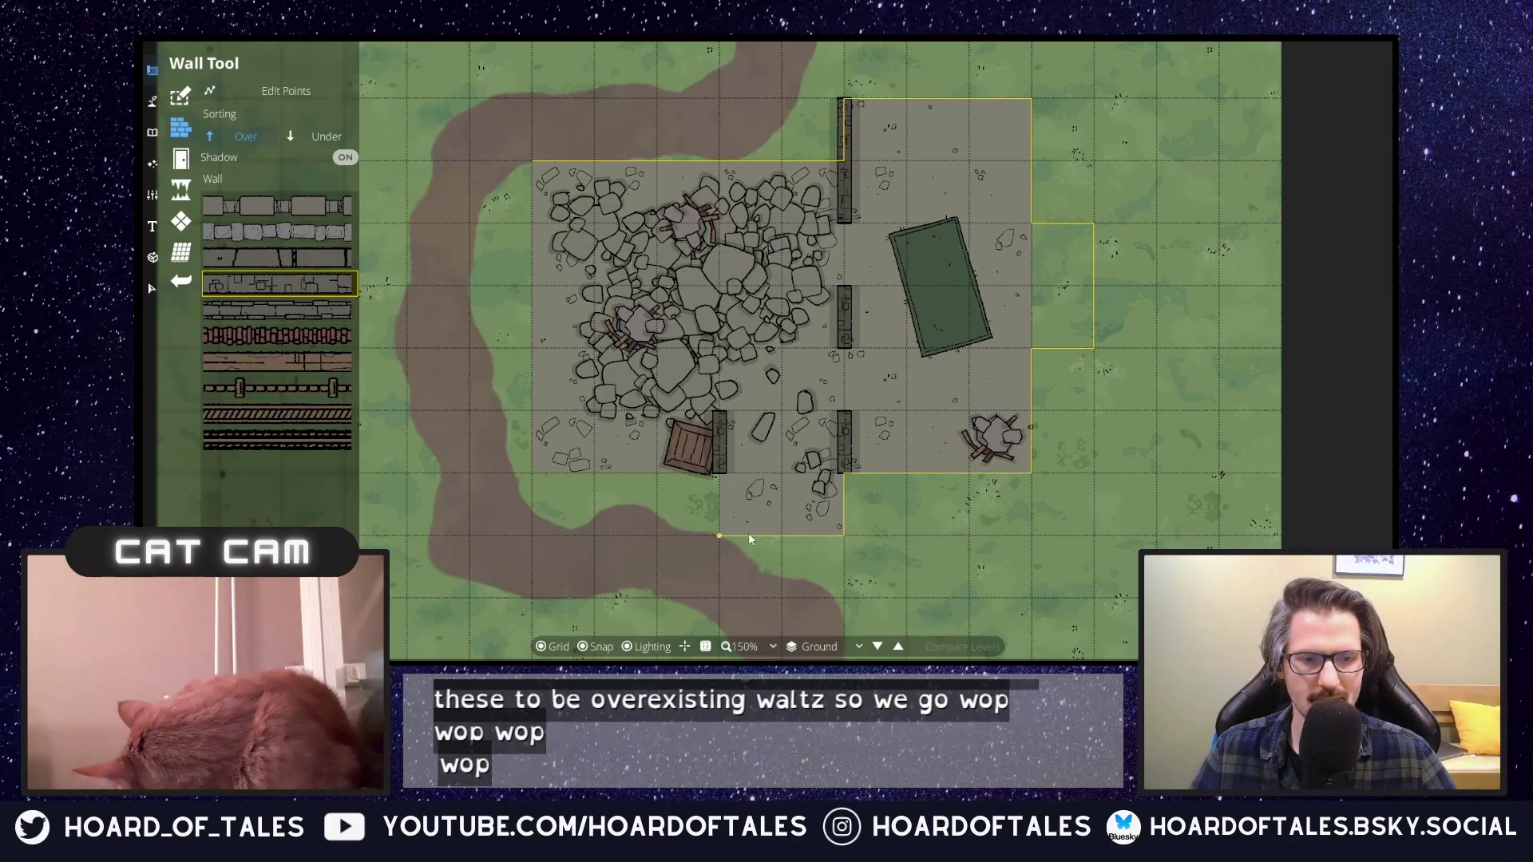
pyautogui.click(710, 540)
pyautogui.click(720, 476)
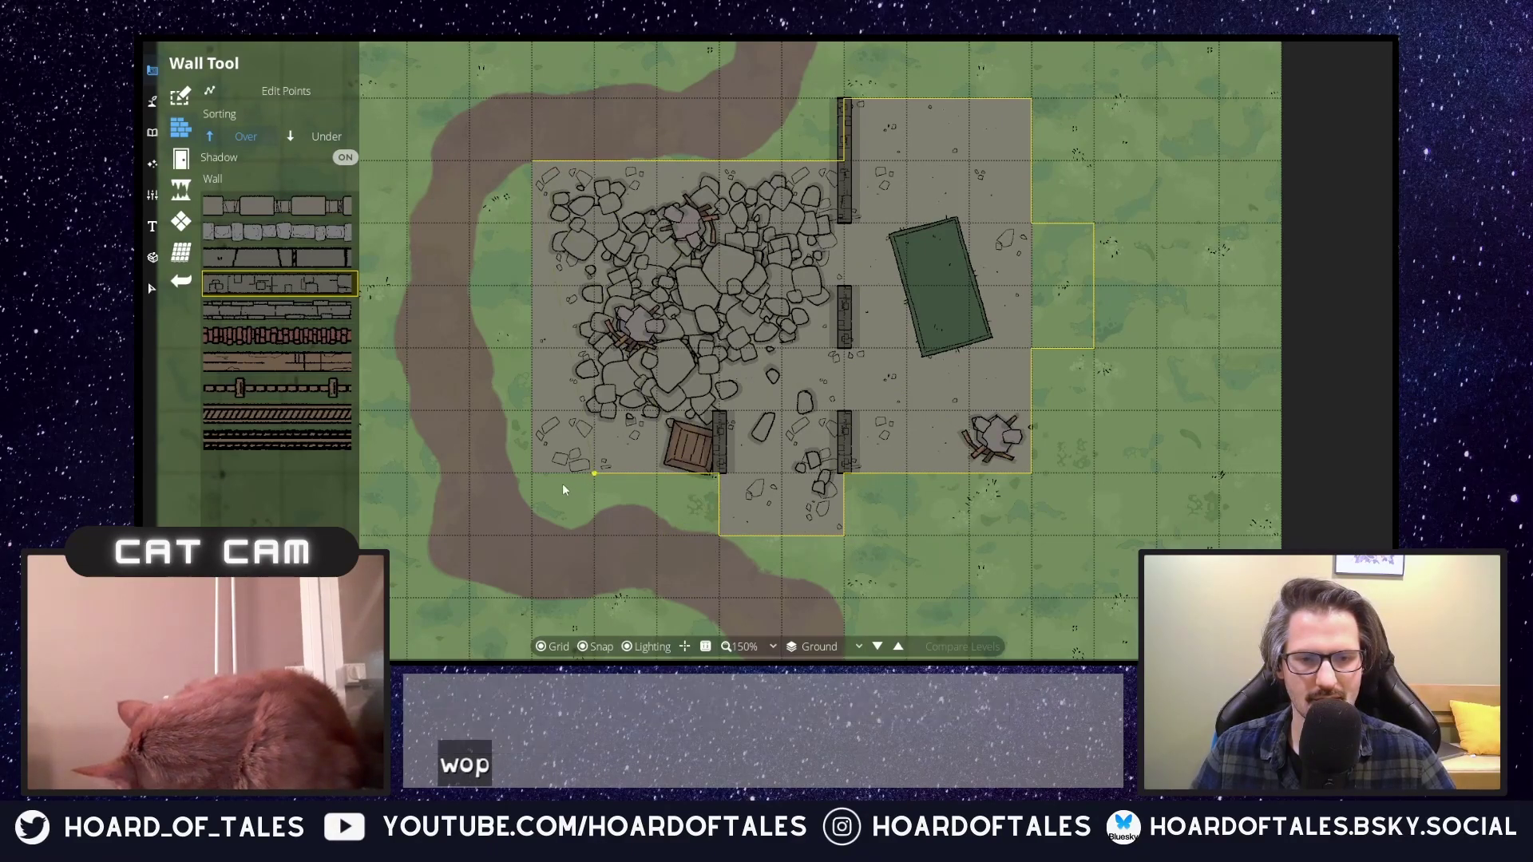
pyautogui.click(533, 473)
pyautogui.click(532, 162)
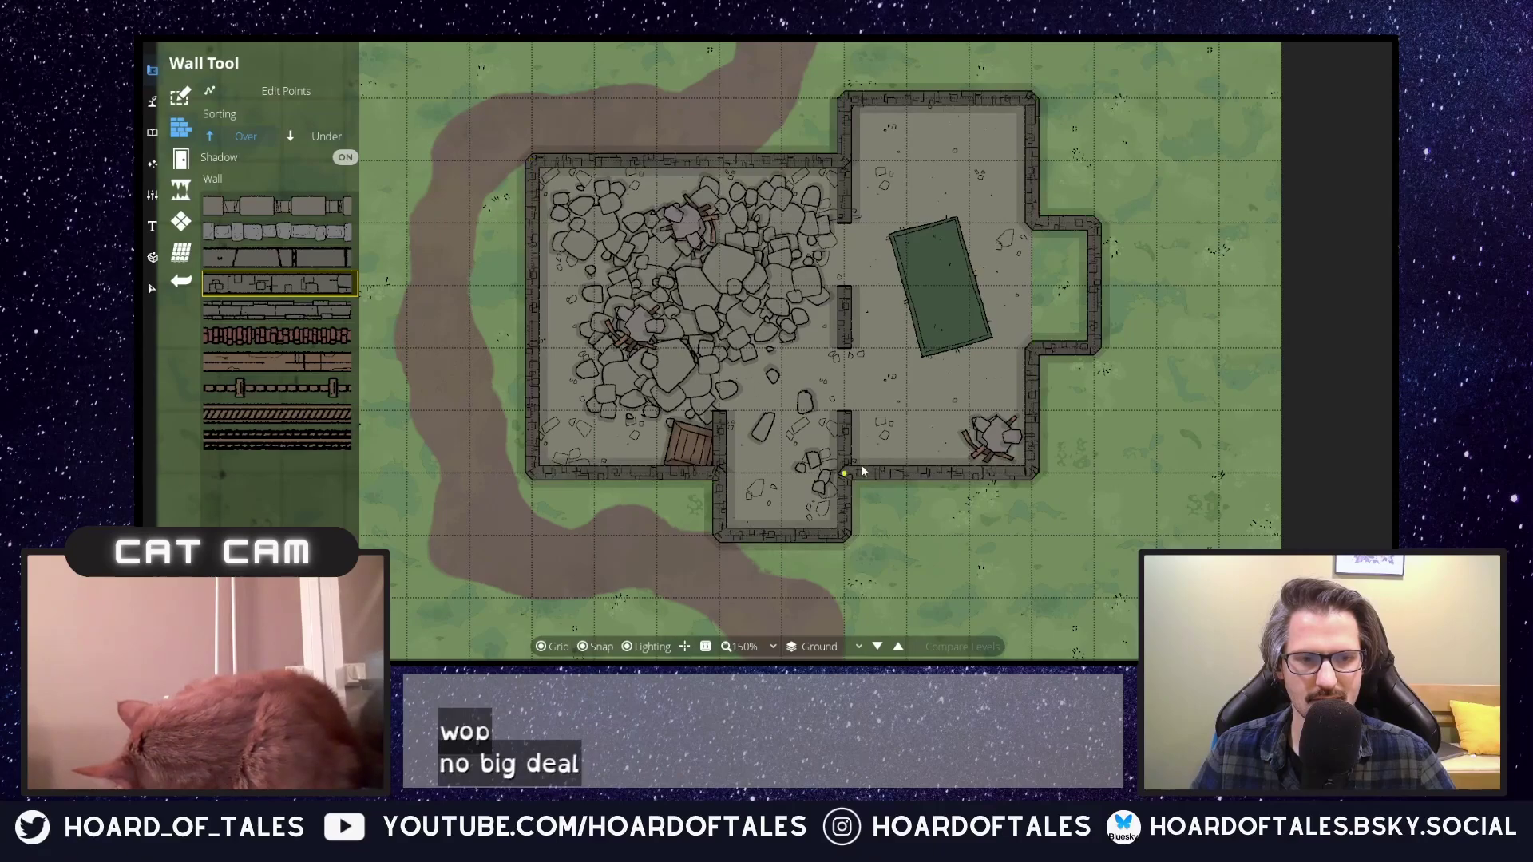
# Place windows in the north and south walls of both rooms and a Door 00 in the entry alcove's south wall.
pyautogui.click(182, 162)
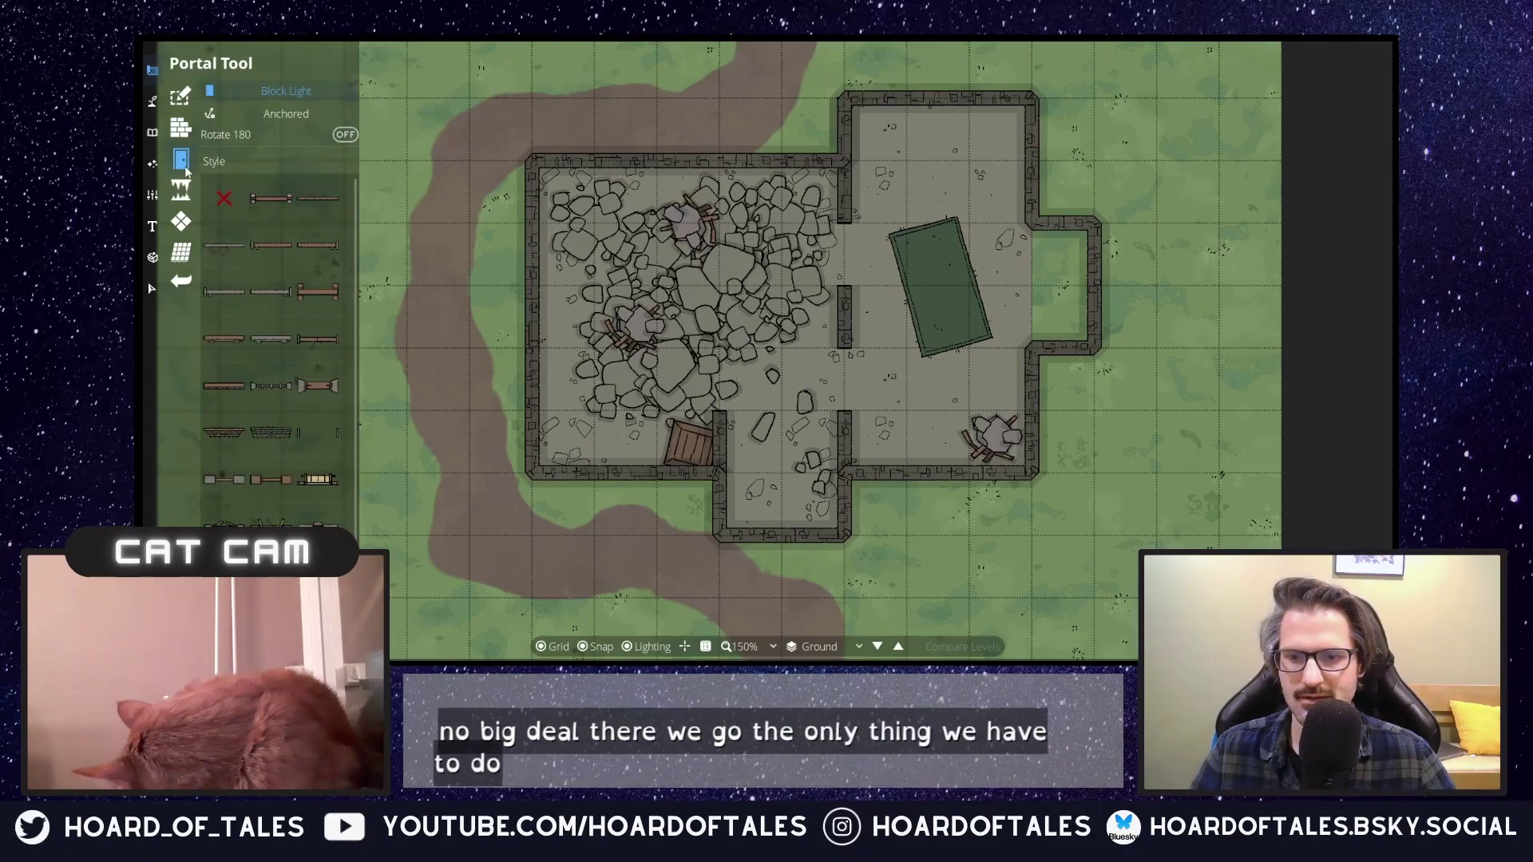
pyautogui.click(627, 476)
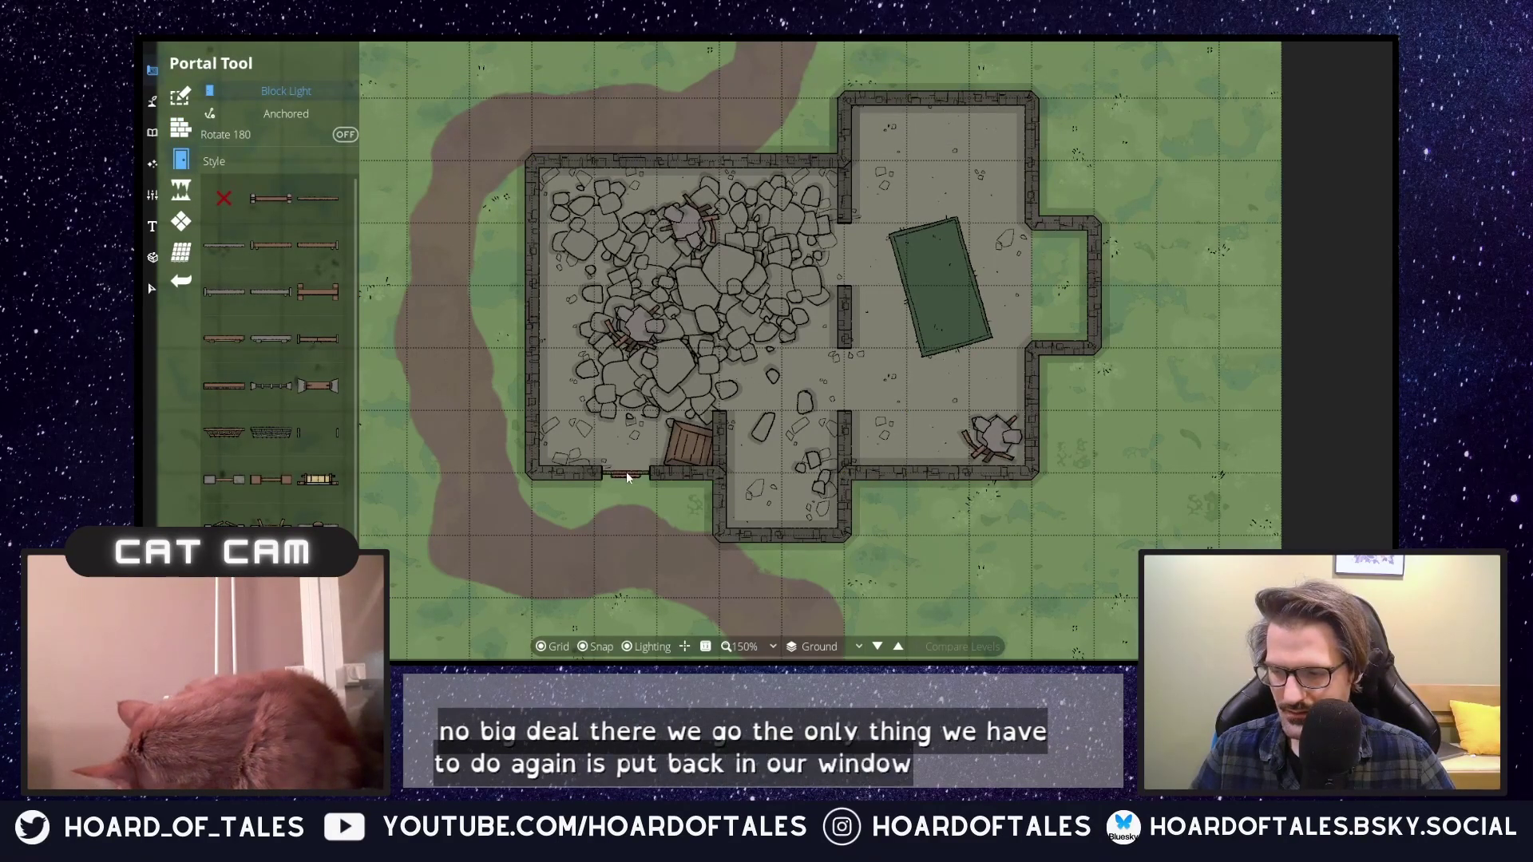
pyautogui.click(625, 164)
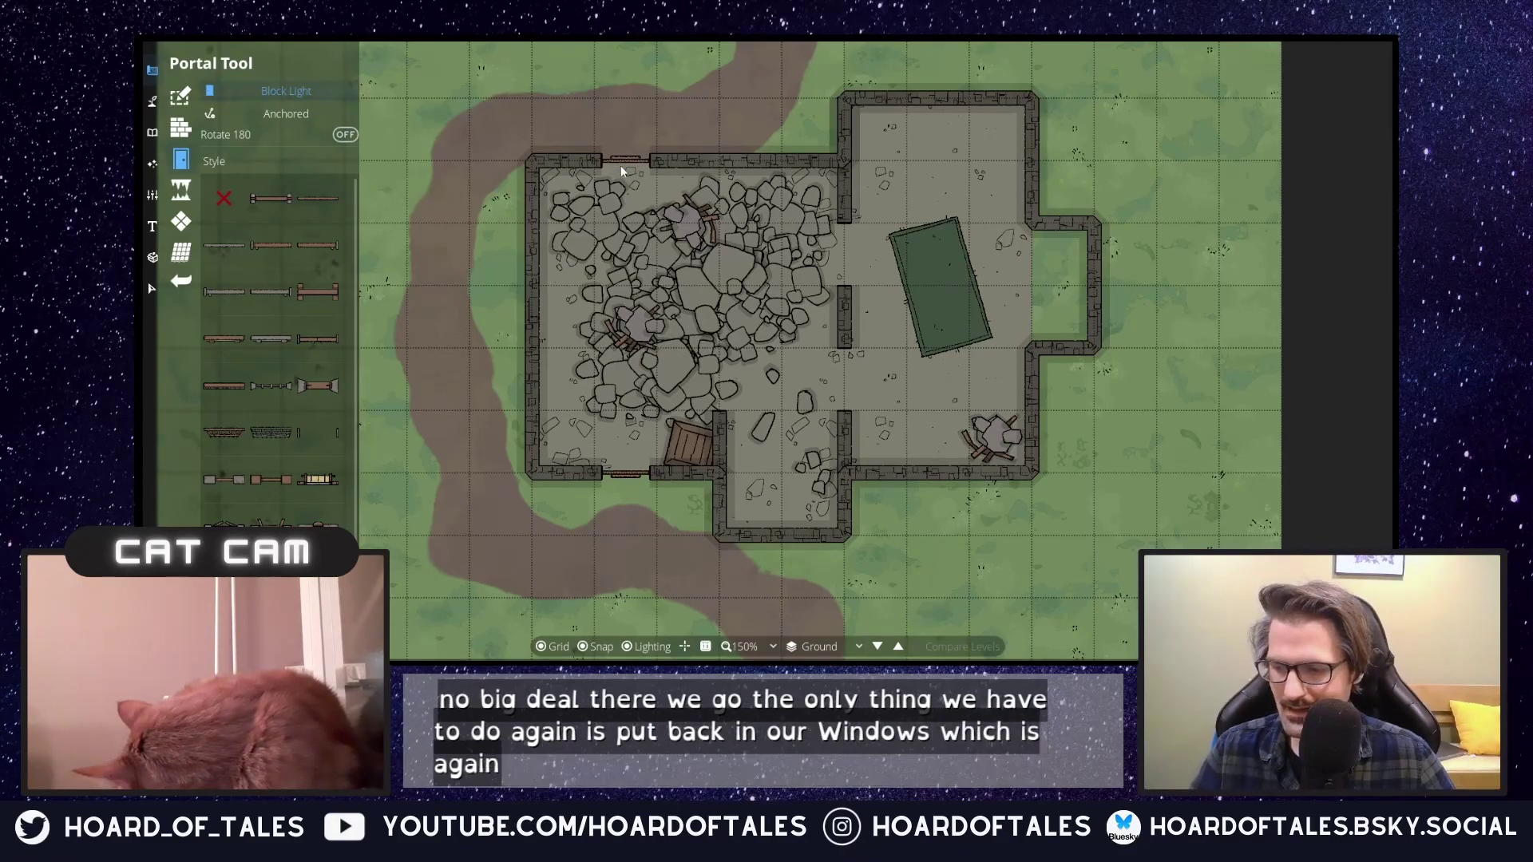
pyautogui.click(948, 100)
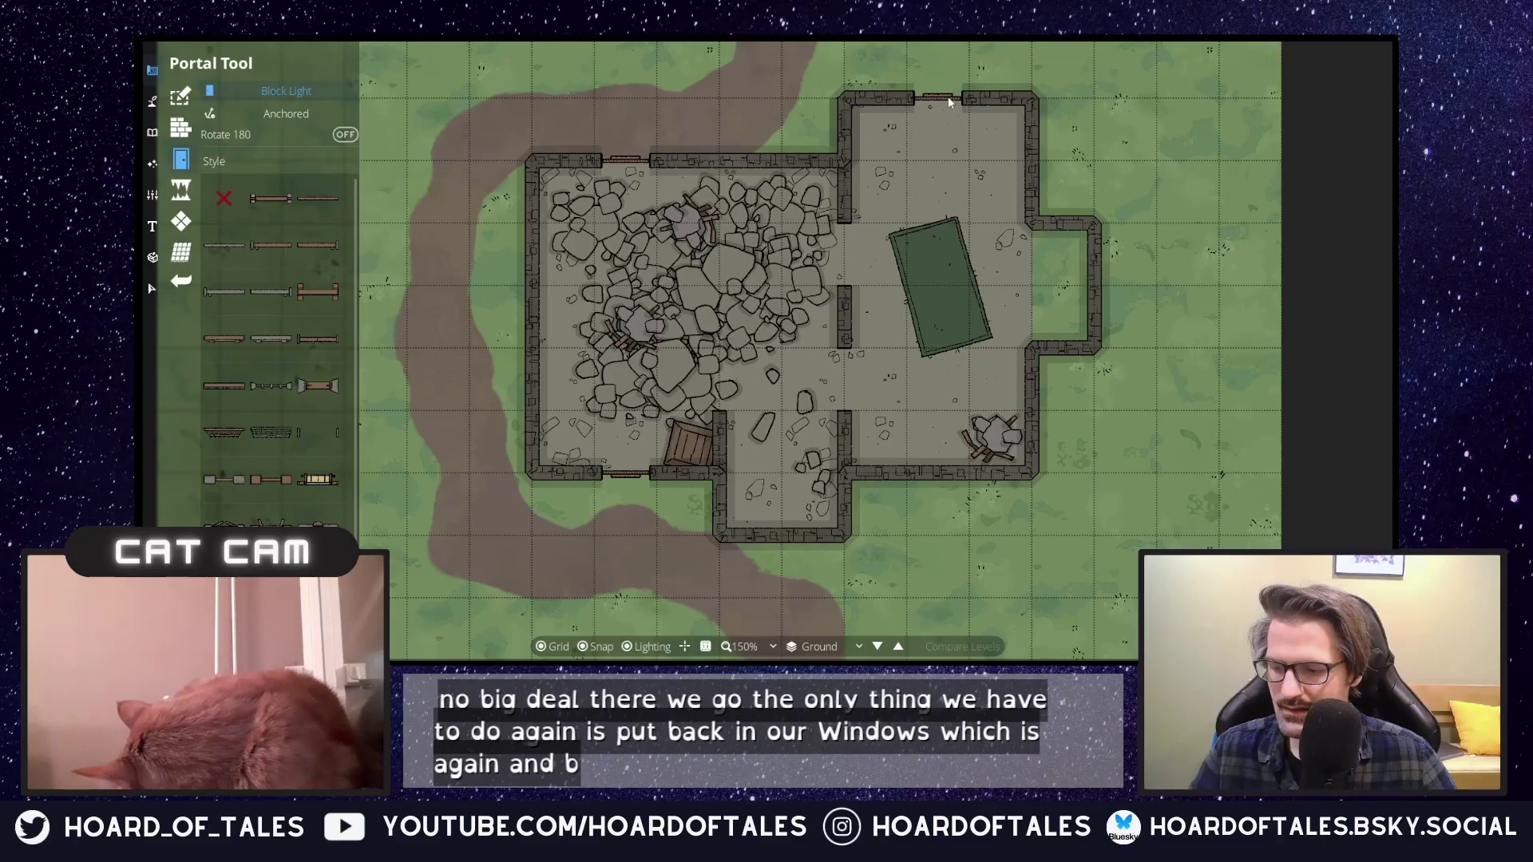
pyautogui.click(953, 474)
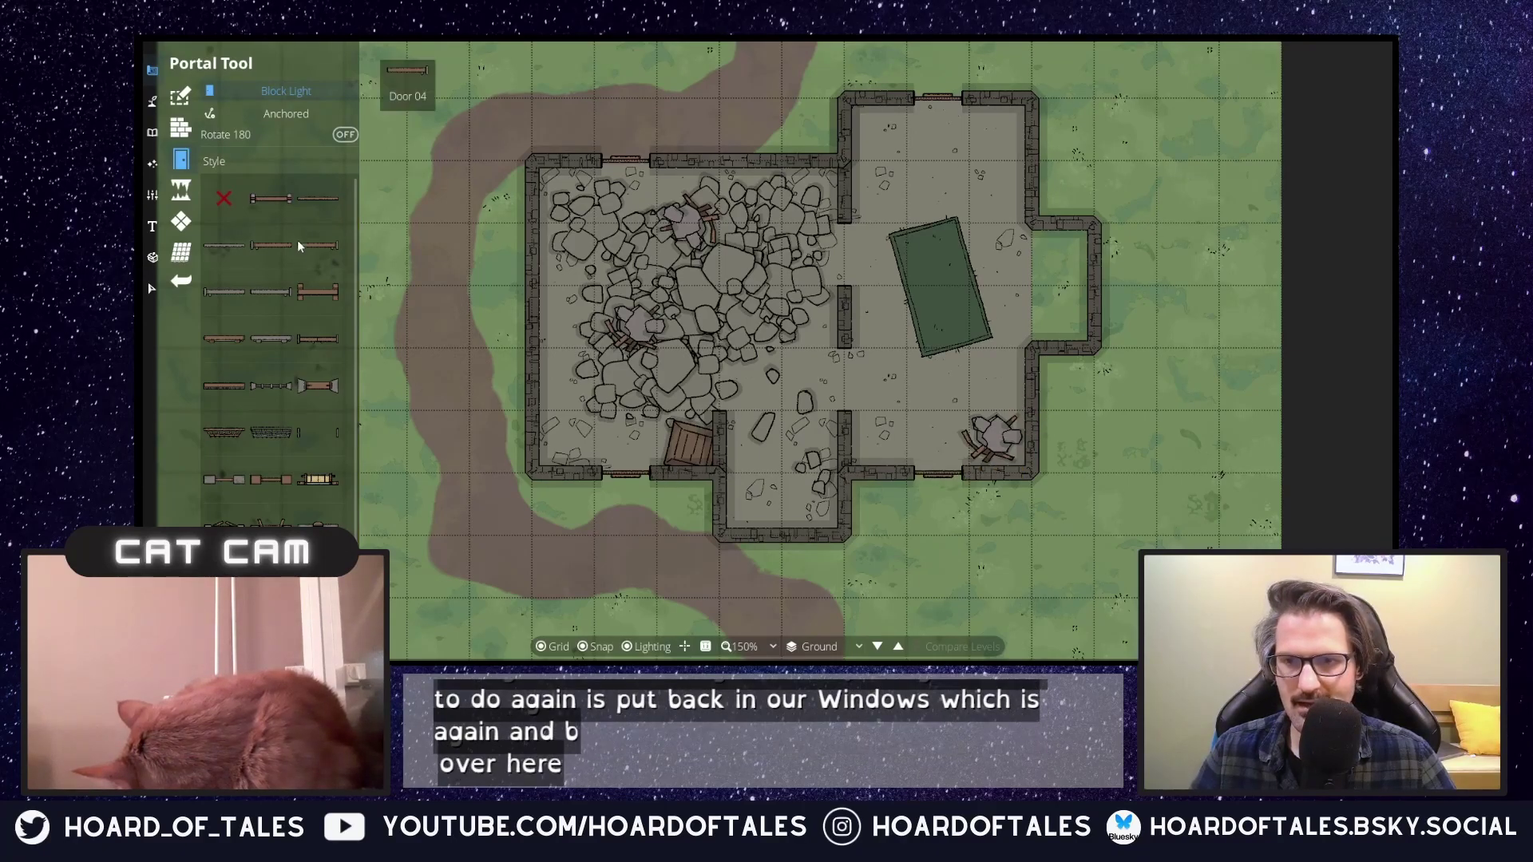
pyautogui.click(273, 198)
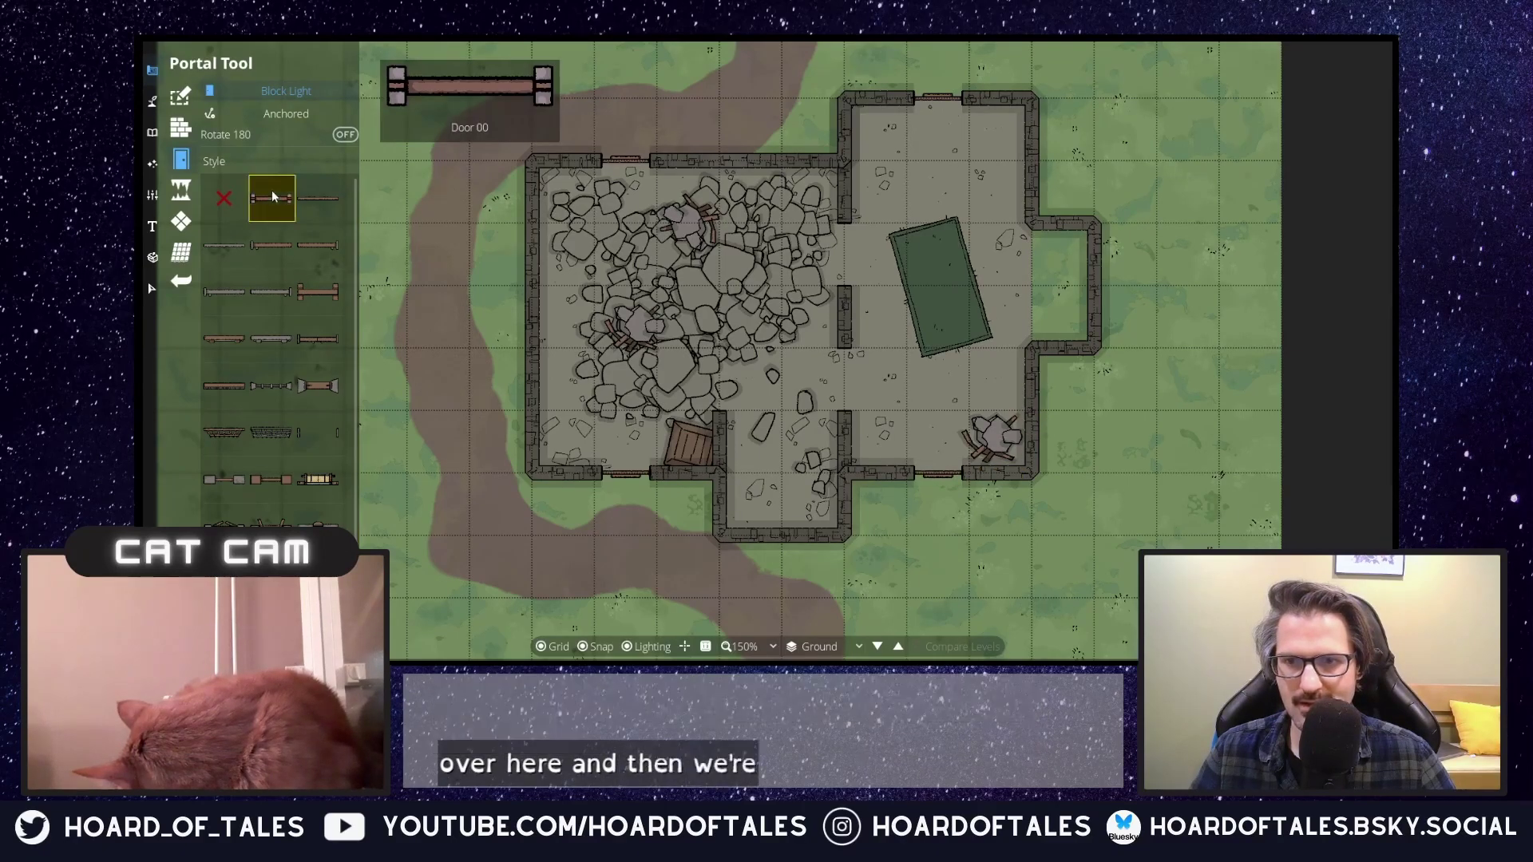
pyautogui.click(781, 534)
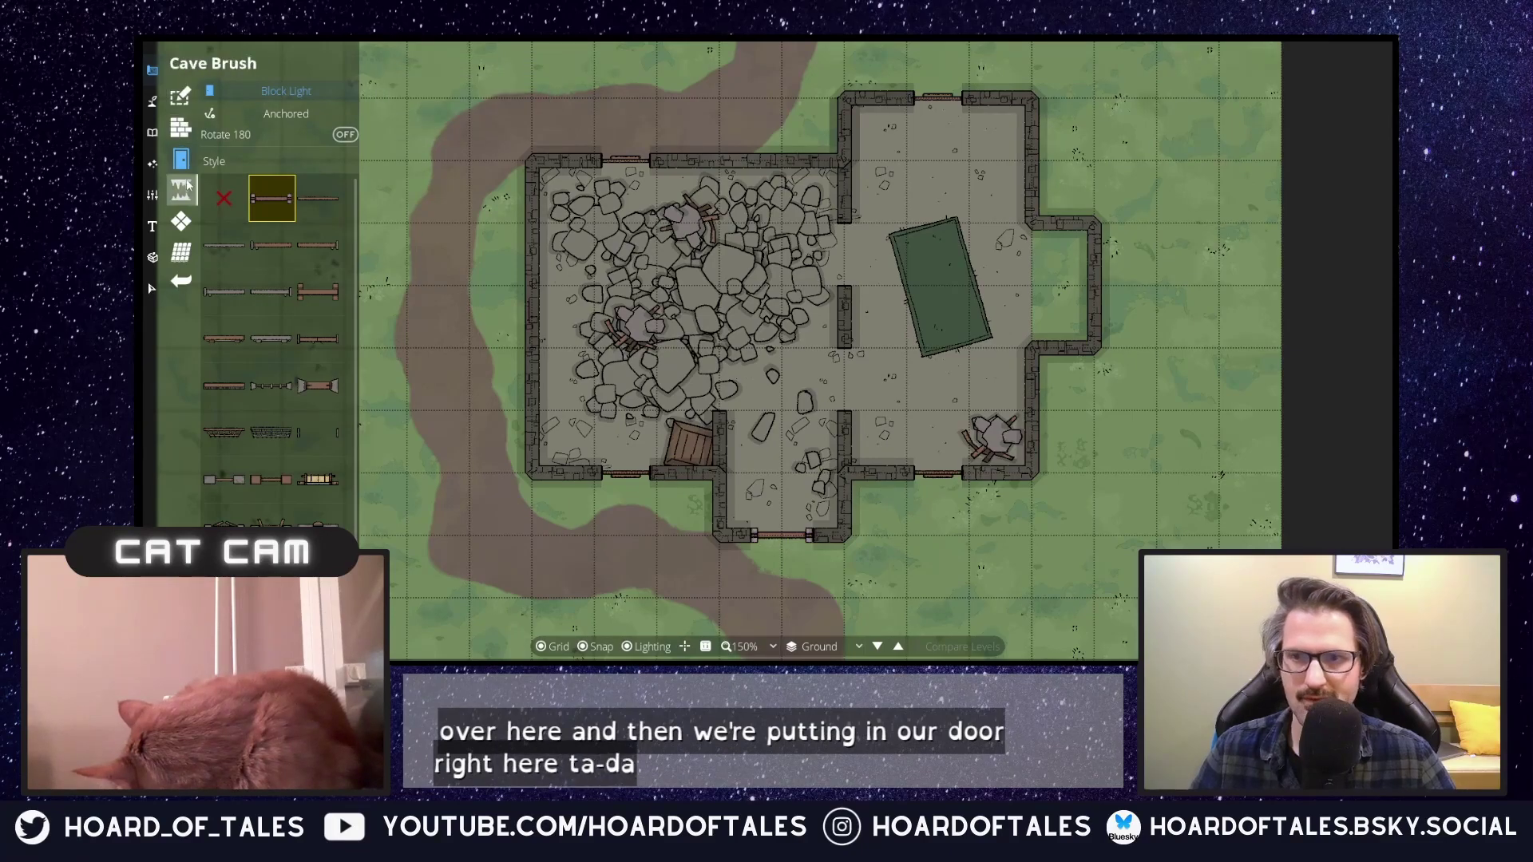
# Fill the east alcove with the stone floor pattern and place the arched stone fireplace in it, rotated 90 degrees.
pyautogui.click(188, 226)
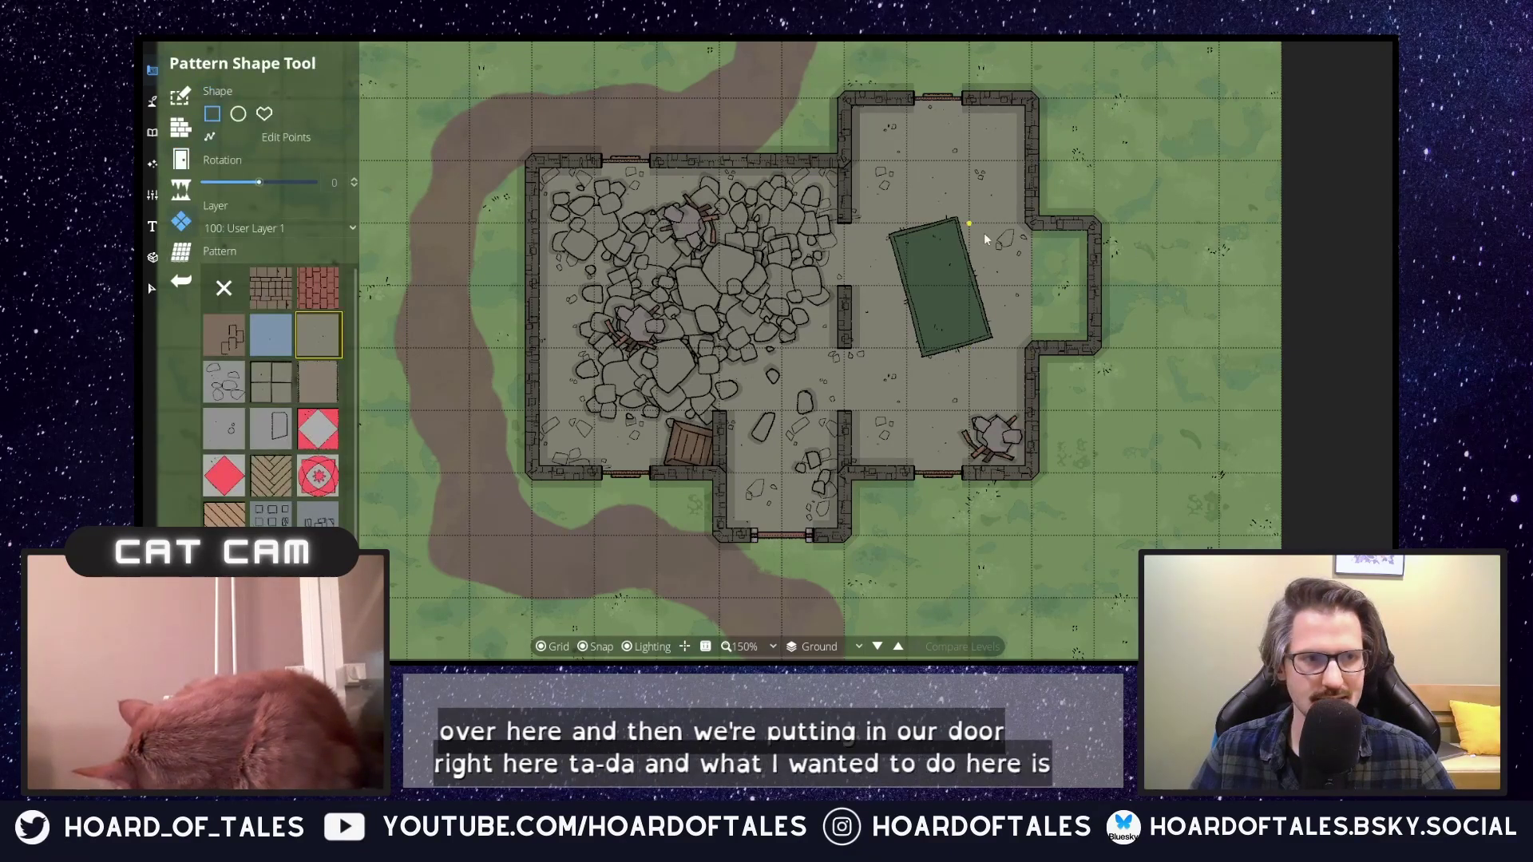
pyautogui.moveTo(1101, 346); pyautogui.dragTo(1096, 348)
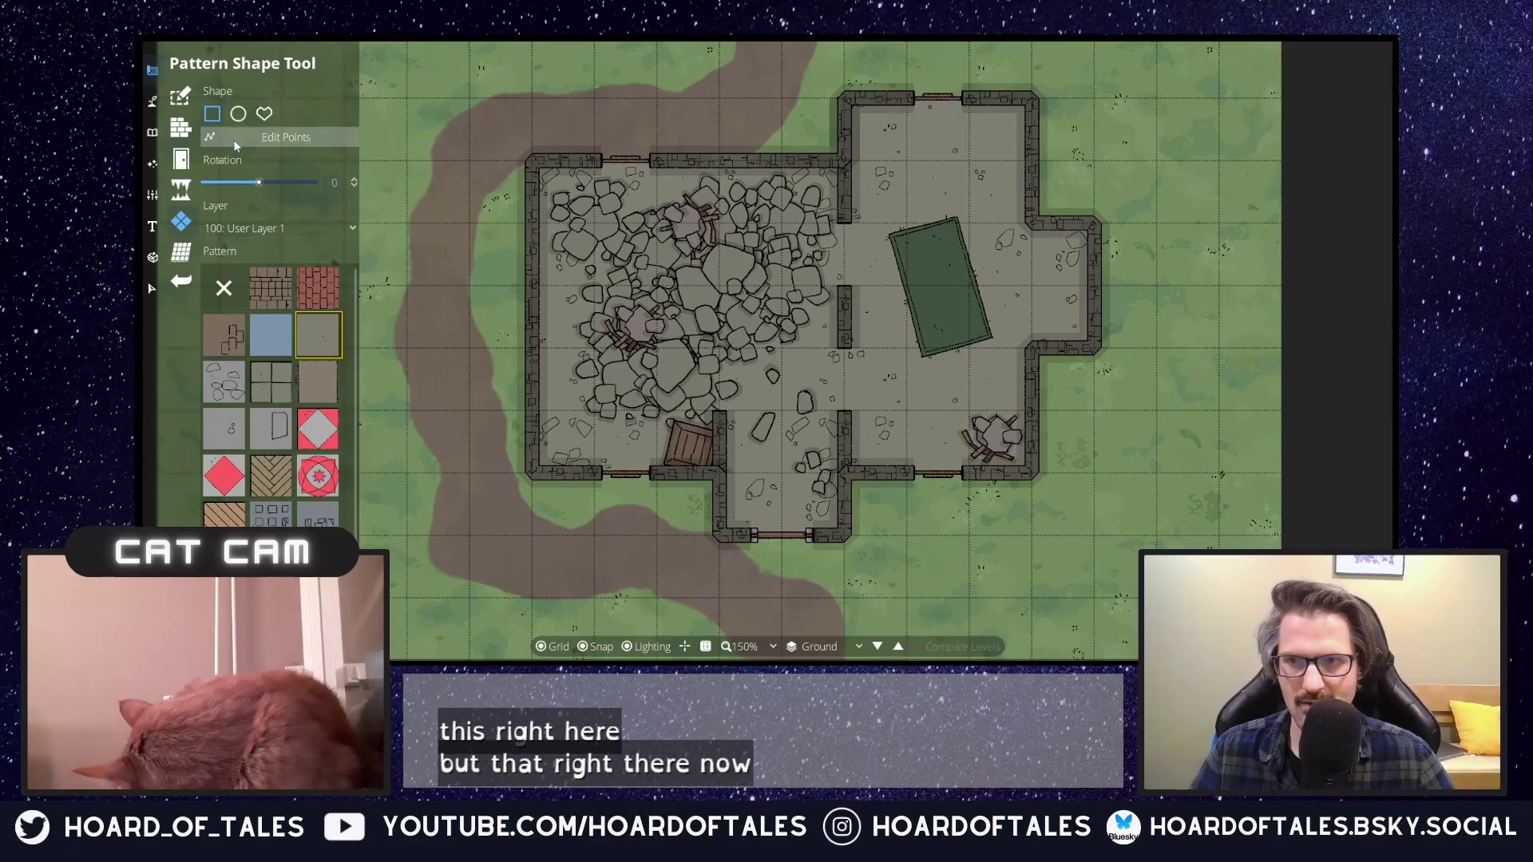
pyautogui.click(155, 101)
pyautogui.click(211, 126)
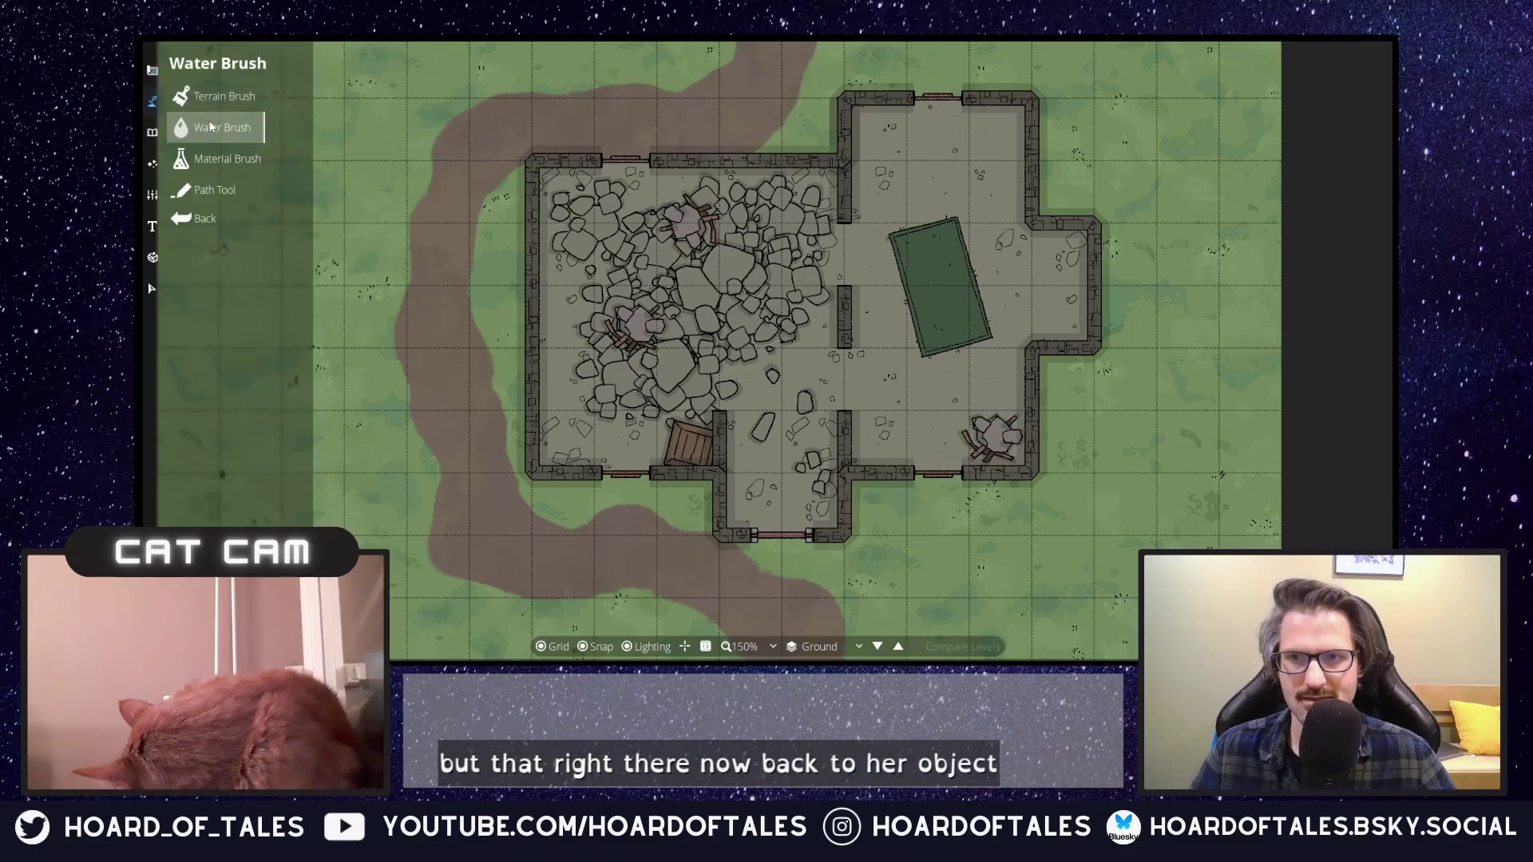
pyautogui.click(152, 134)
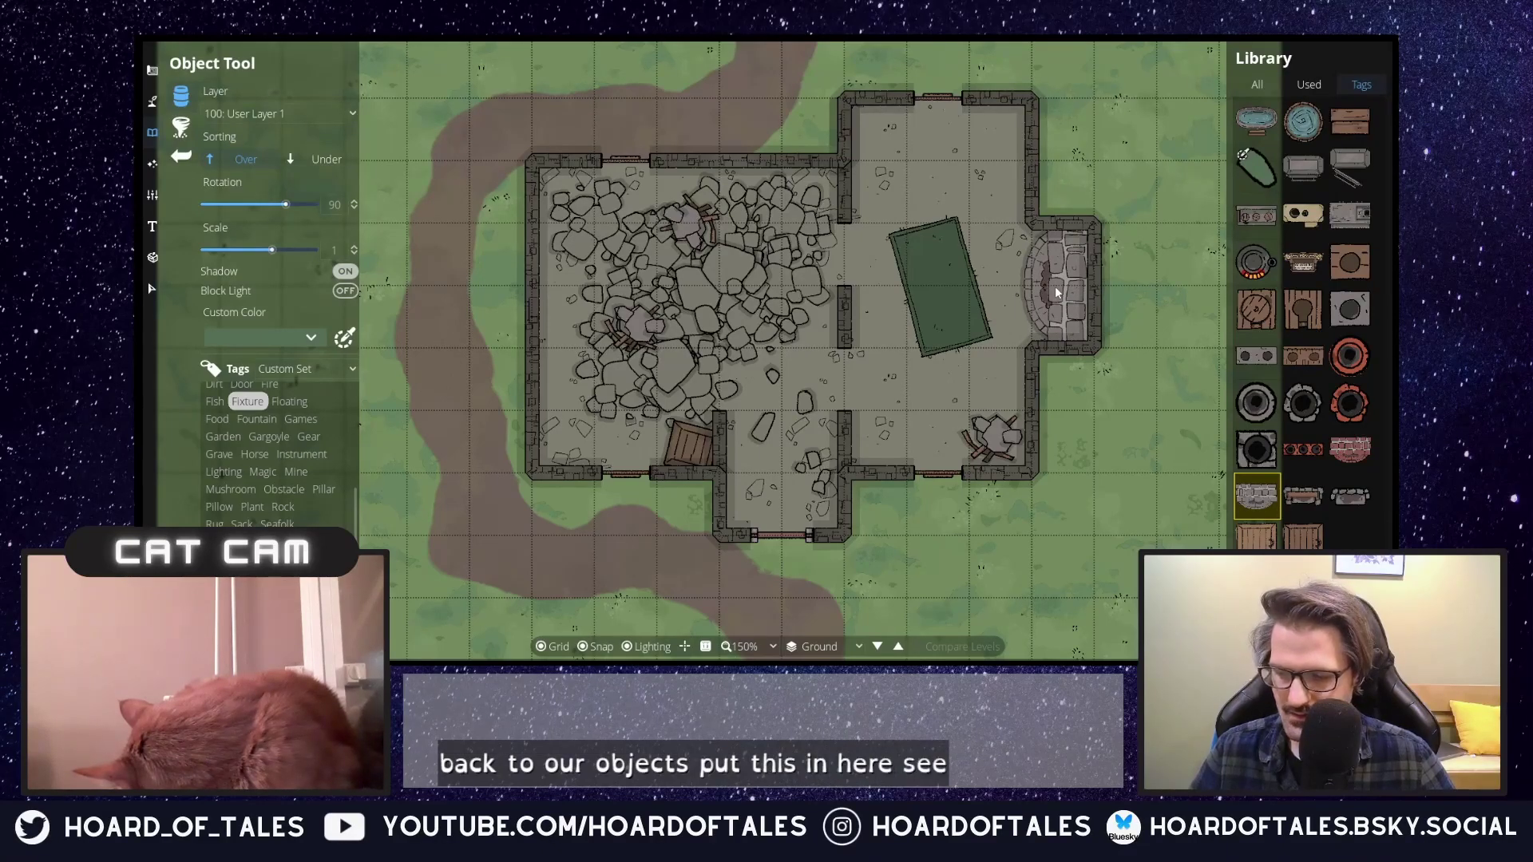
pyautogui.click(1056, 286)
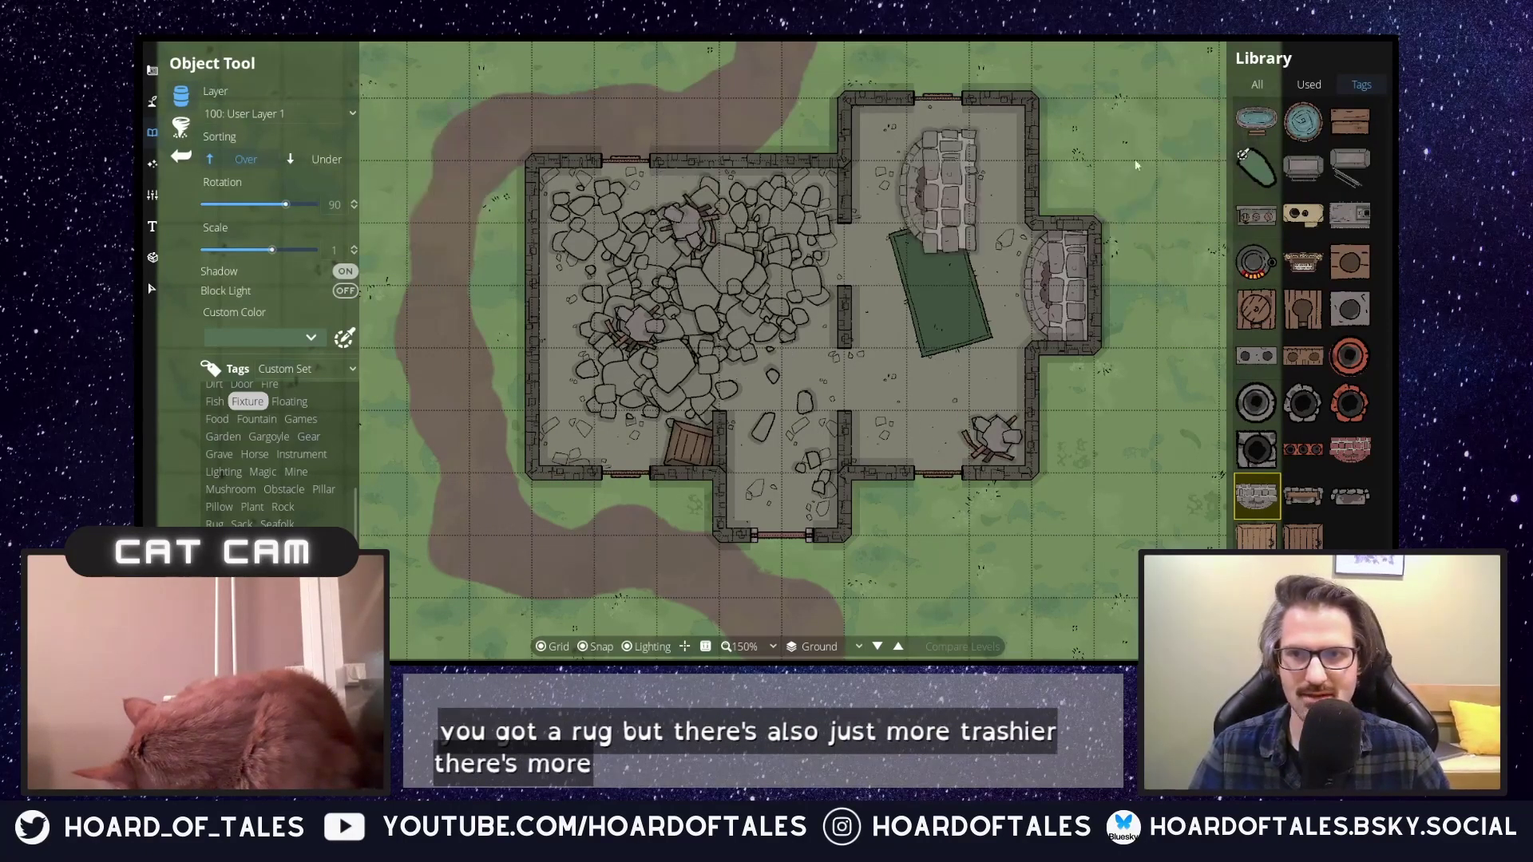
# Turn off snapping and switch to the Scatter Tool with the library limited to used assets.
pyautogui.click(1245, 87)
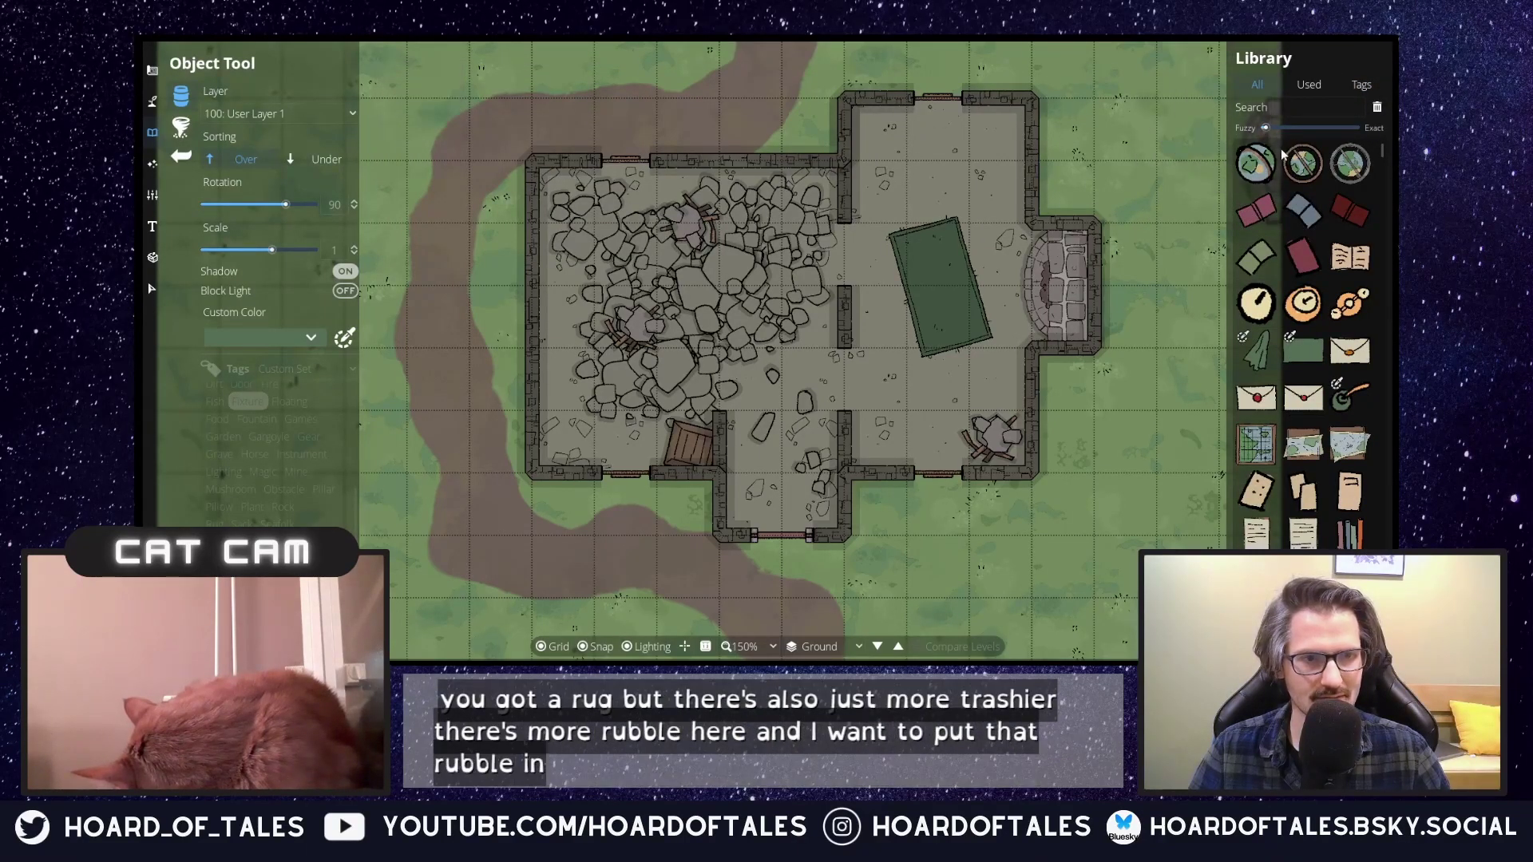
pyautogui.click(1309, 84)
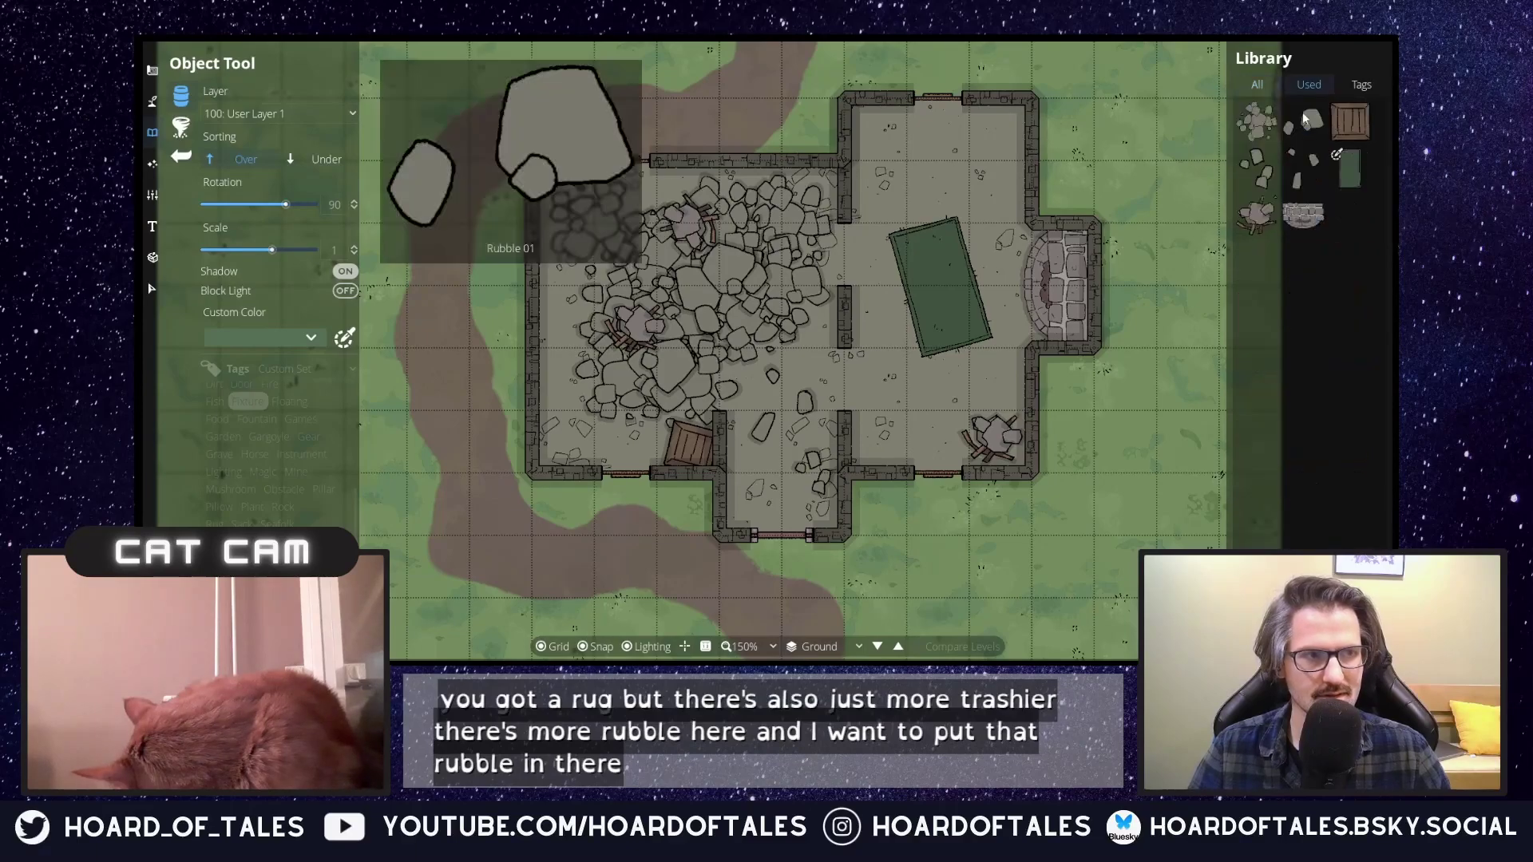
pyautogui.click(1256, 119)
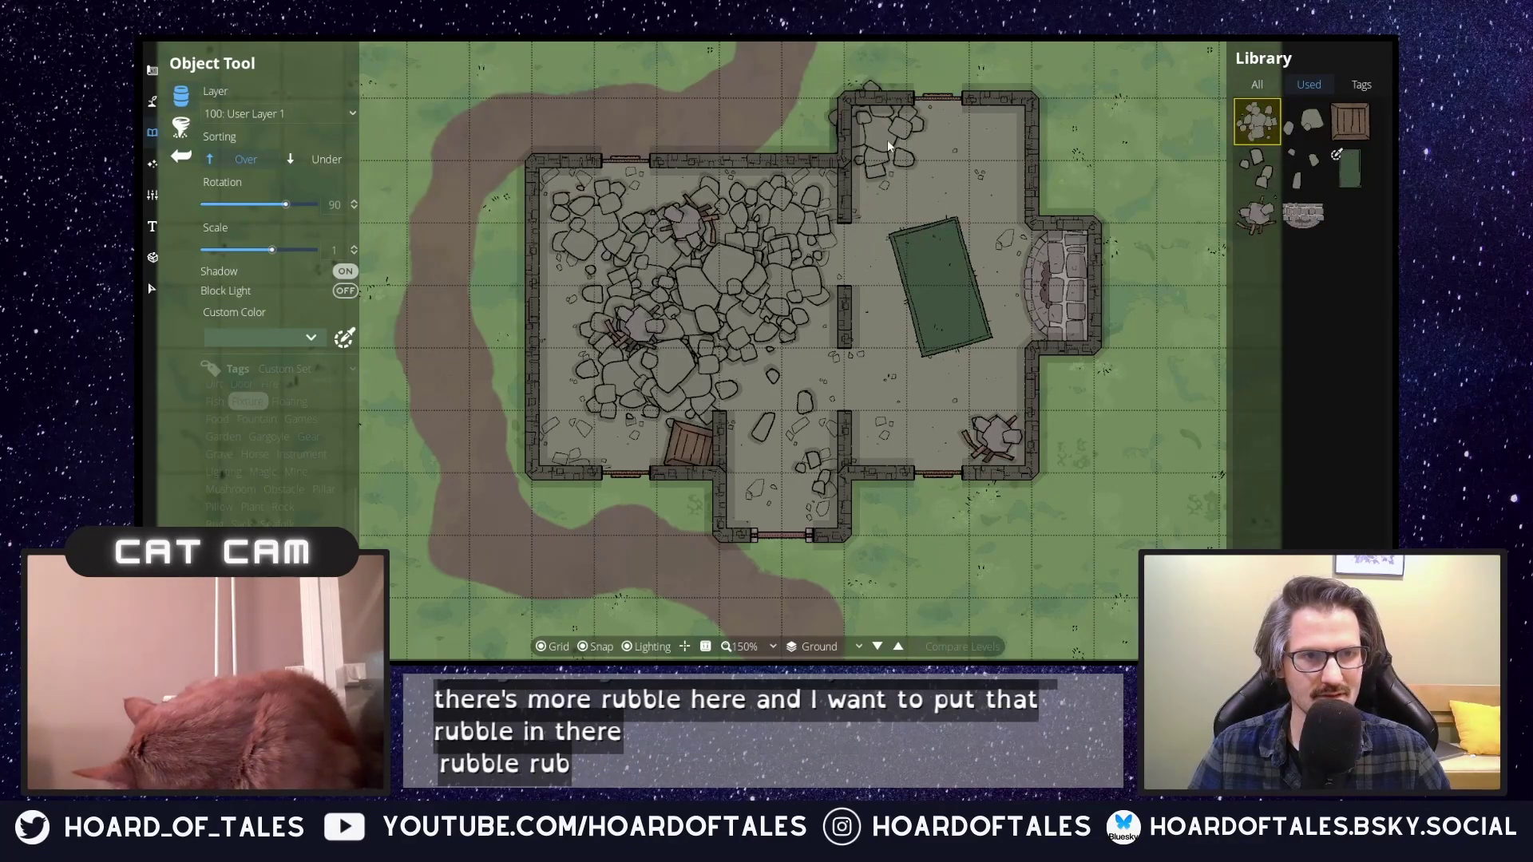
pyautogui.click(591, 648)
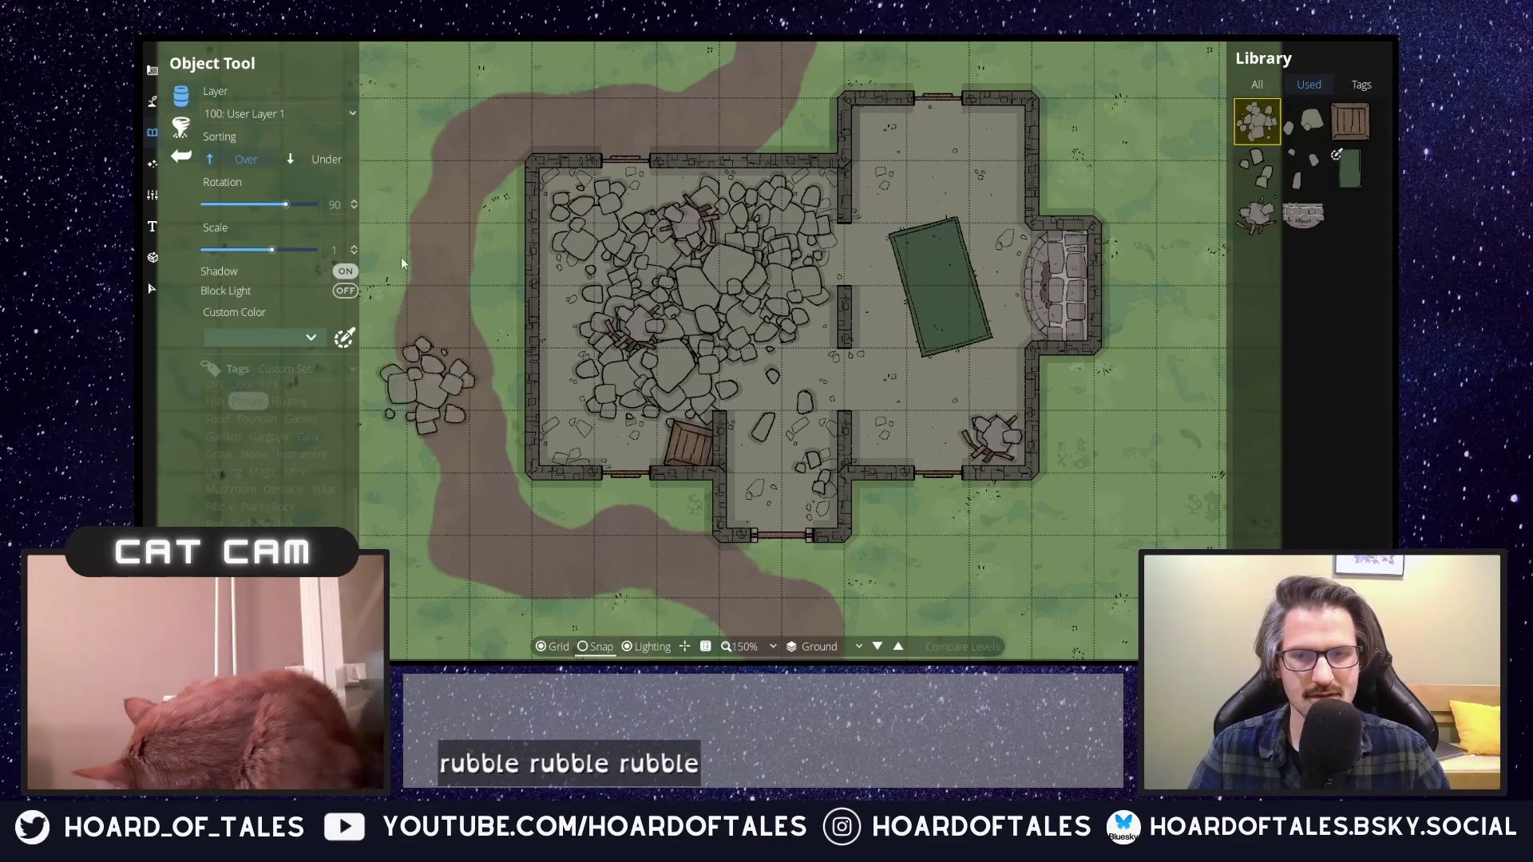
pyautogui.click(182, 127)
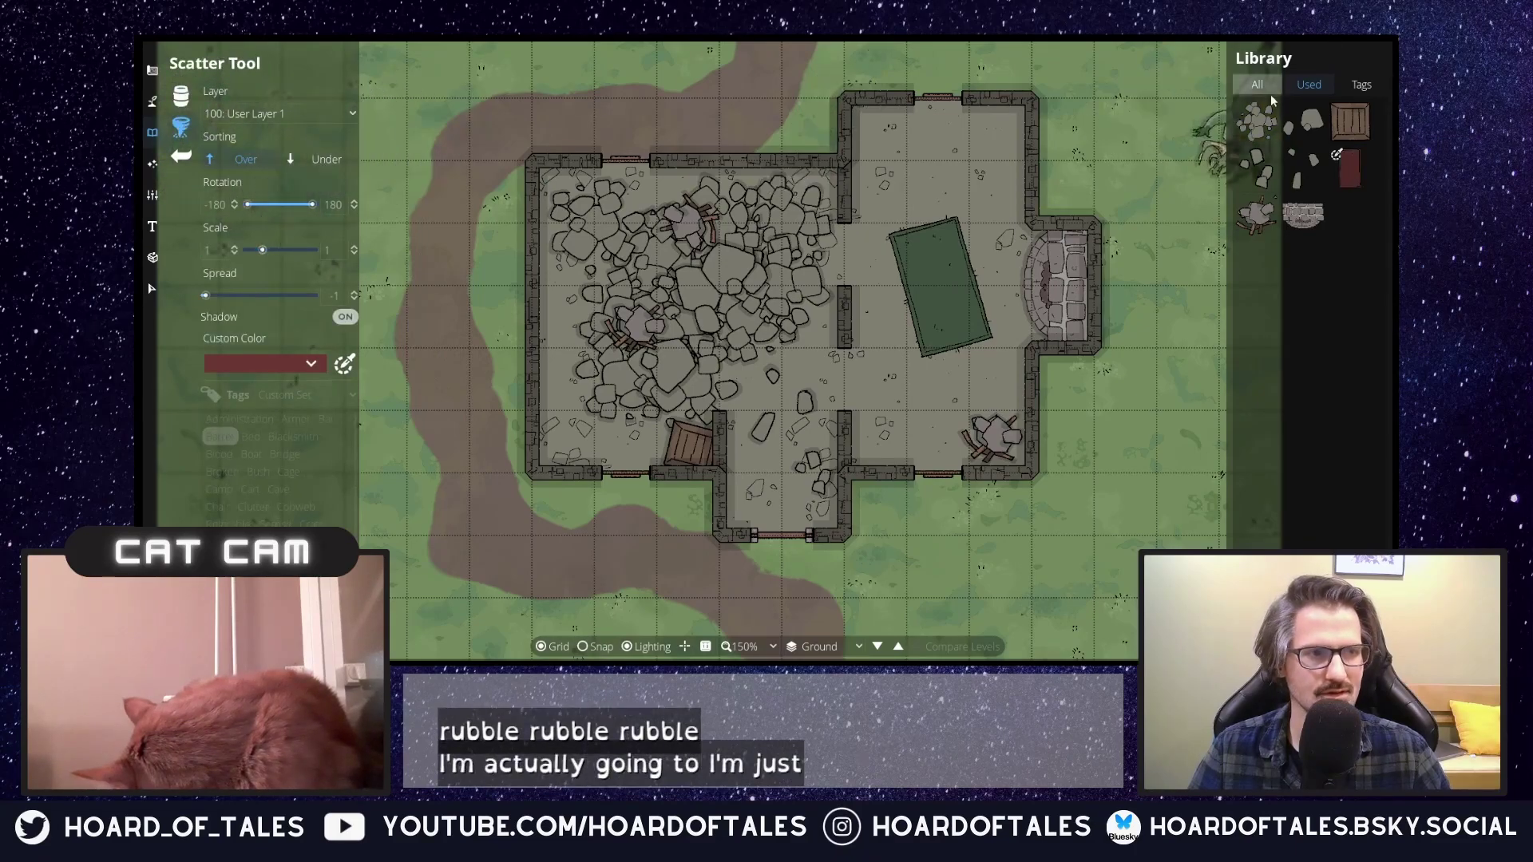
pyautogui.click(1257, 121)
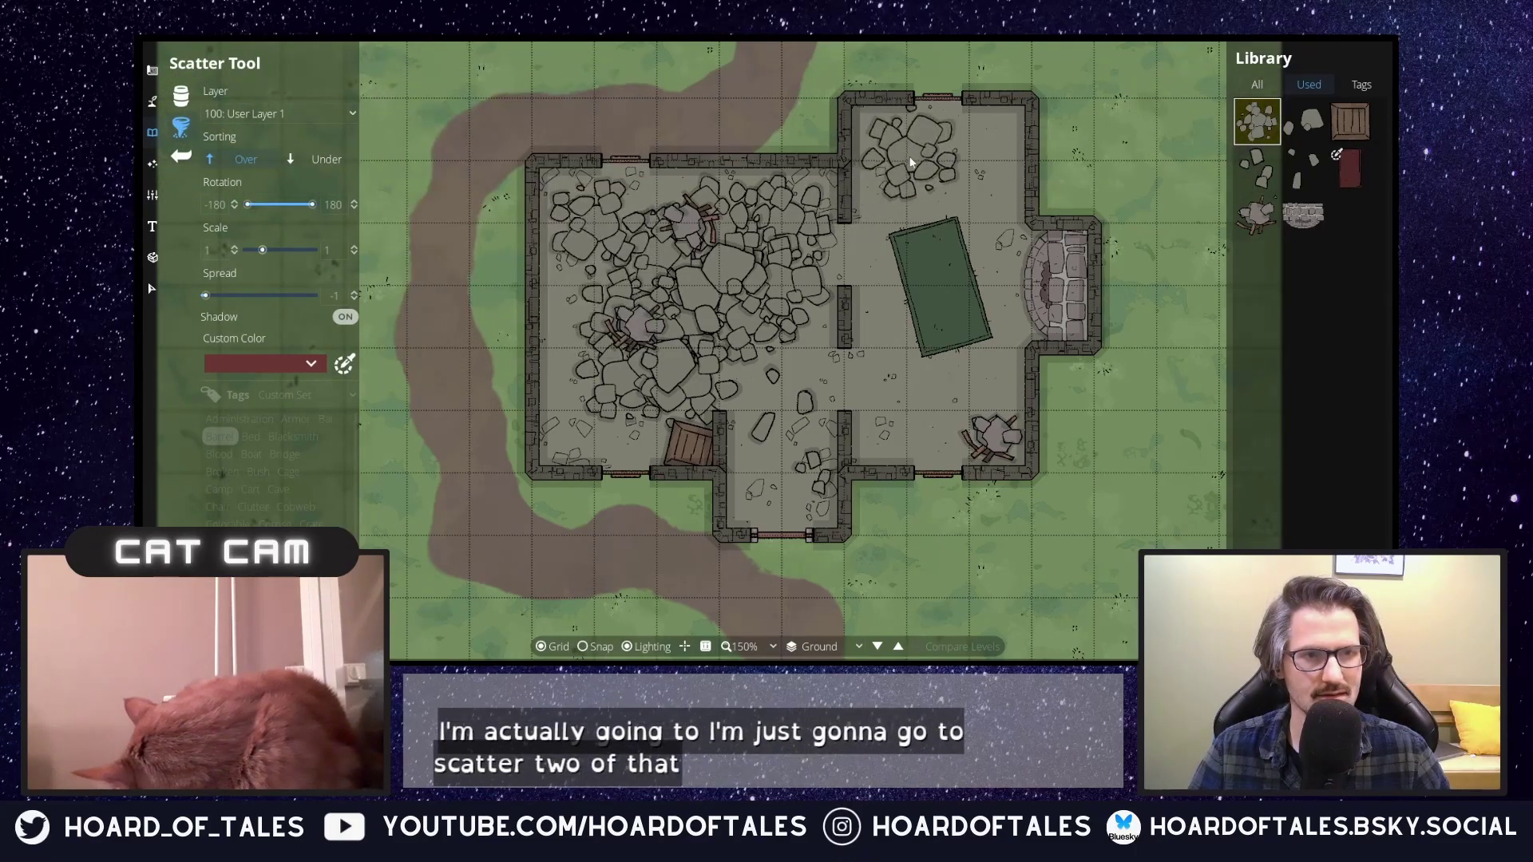
pyautogui.click(912, 155)
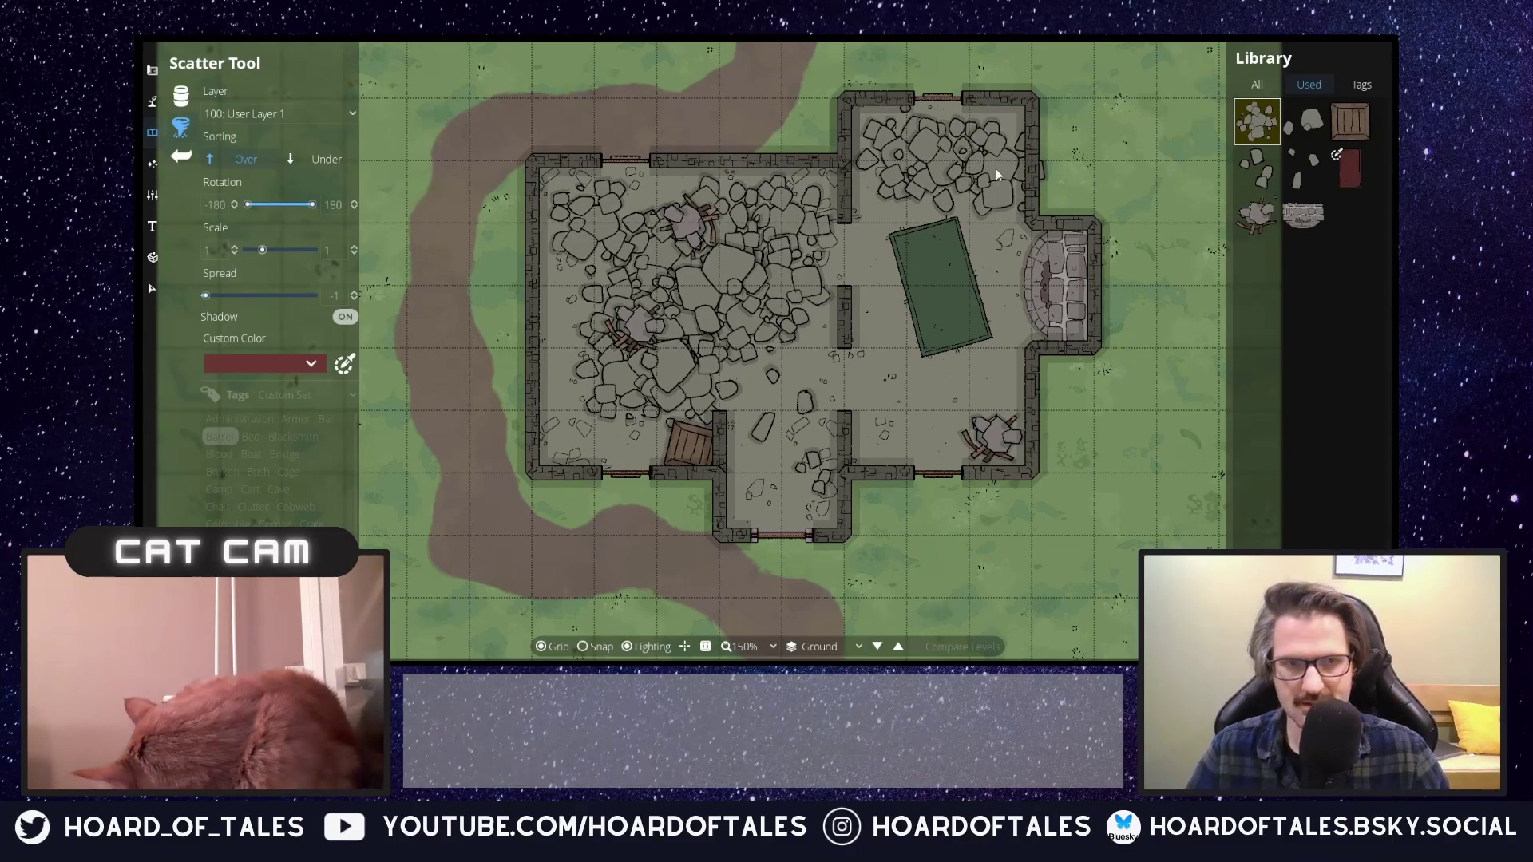
pyautogui.hotkey('ctrl', 'z')
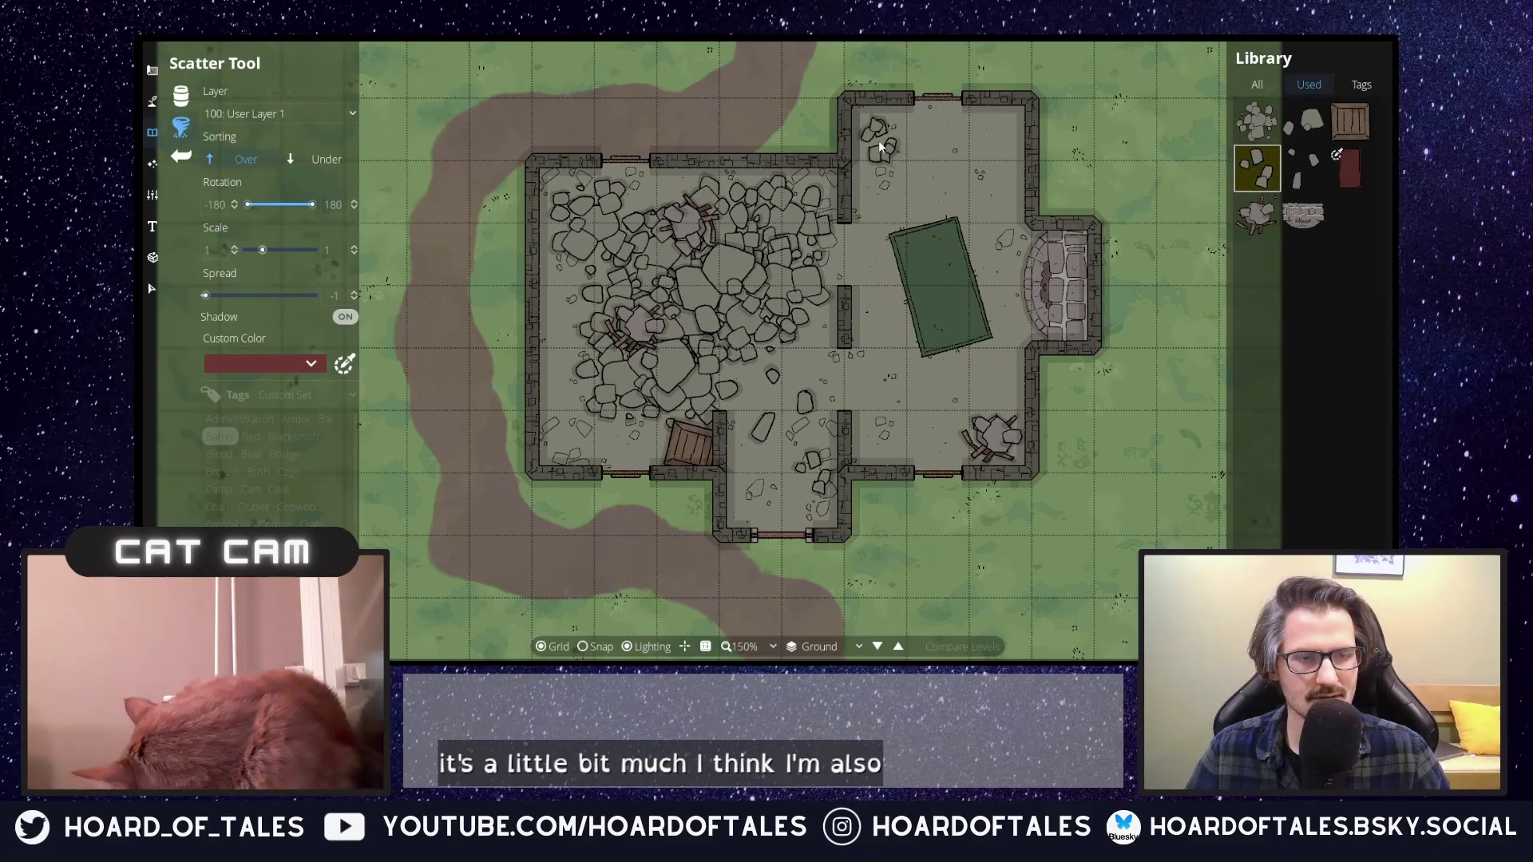
# Scatter small rocks along the east room's west wall and broken wood debris beside its upper doorway.
pyautogui.click(879, 184)
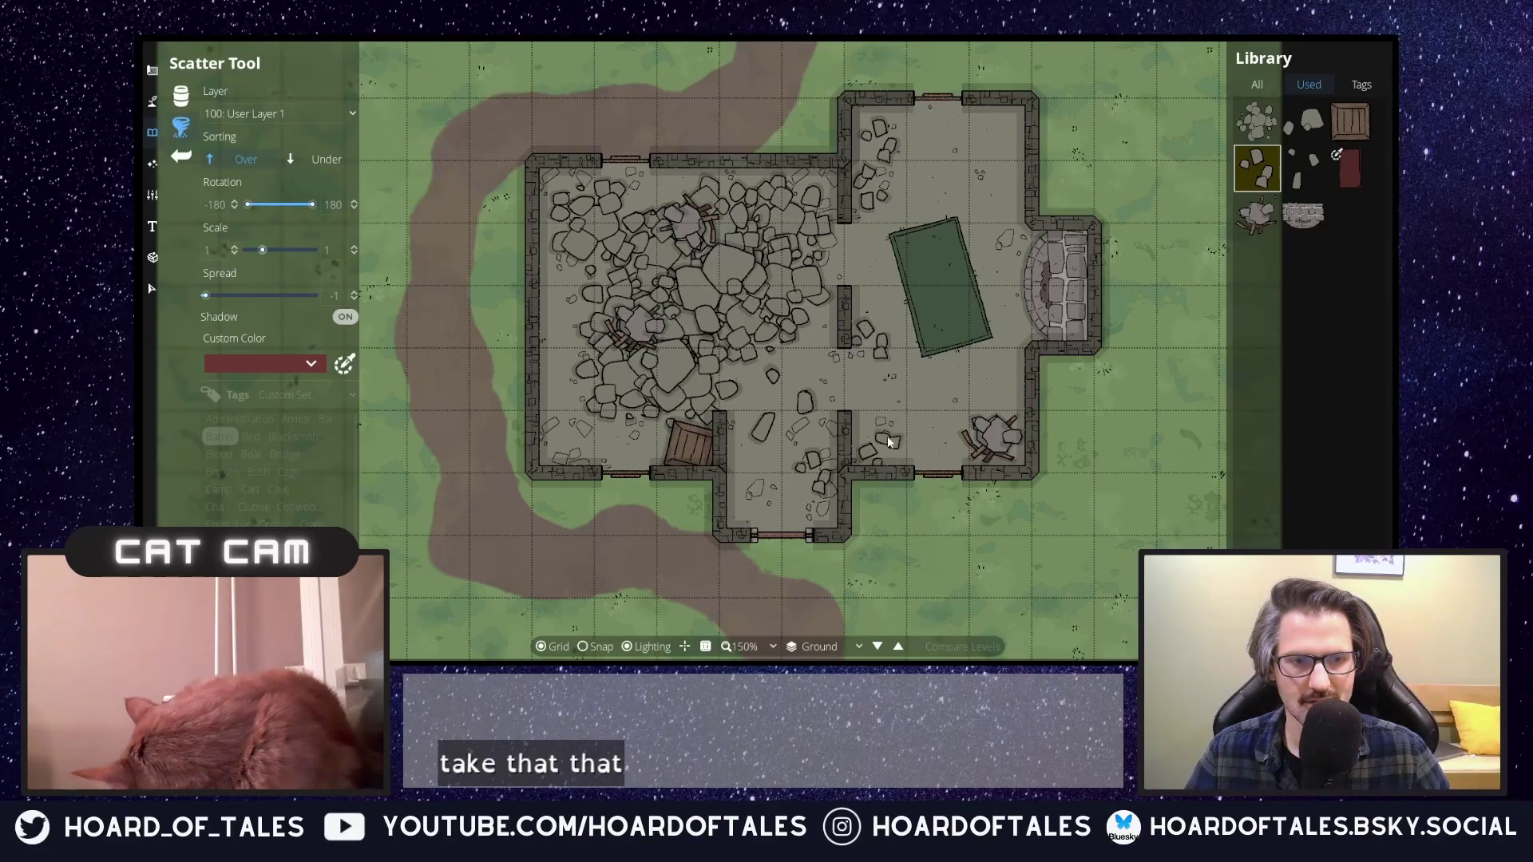
pyautogui.click(871, 343)
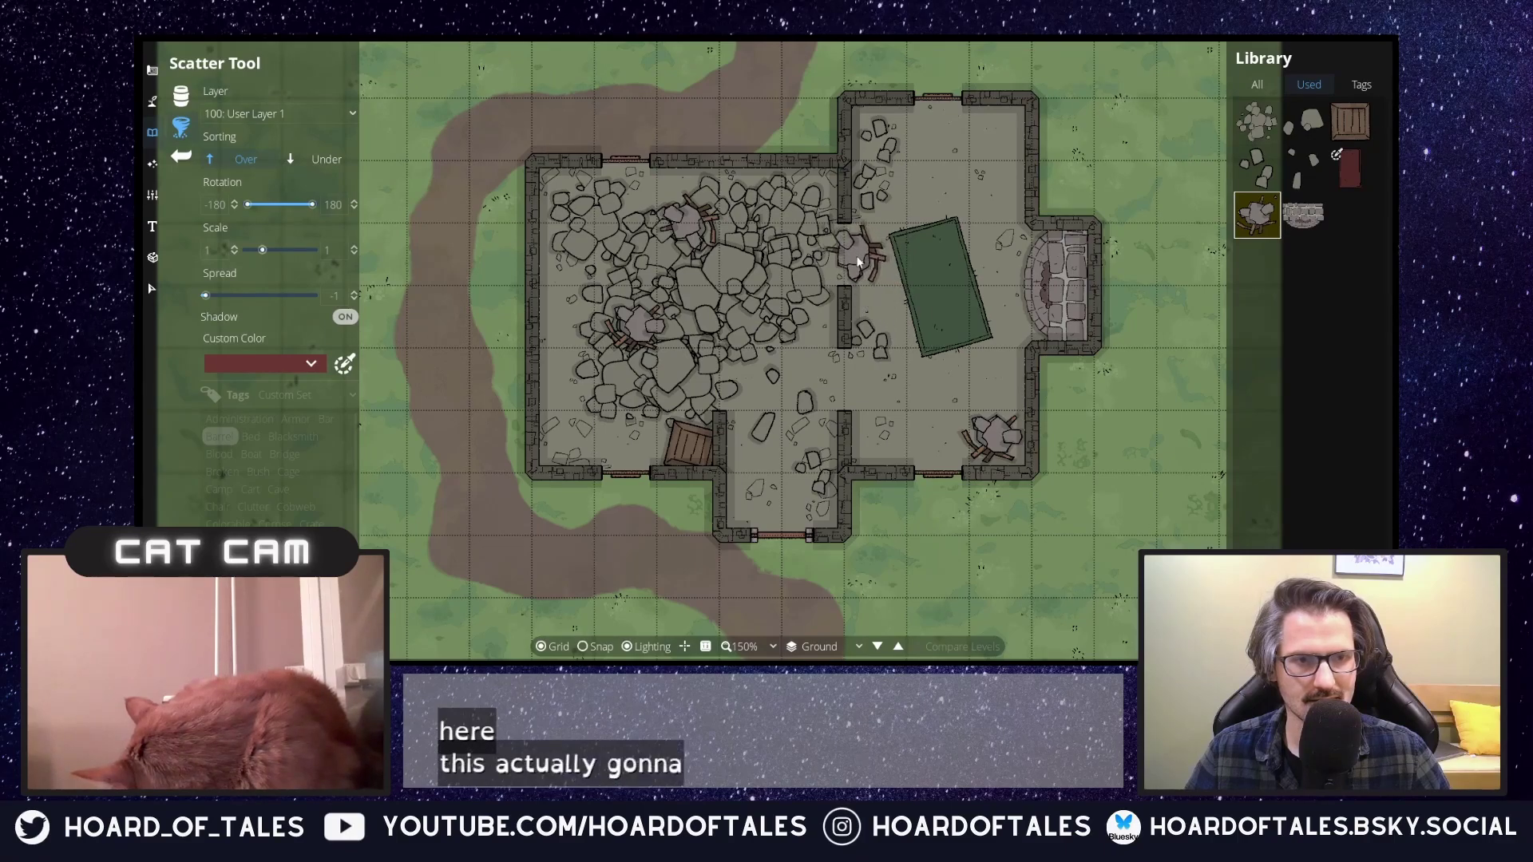
pyautogui.click(872, 281)
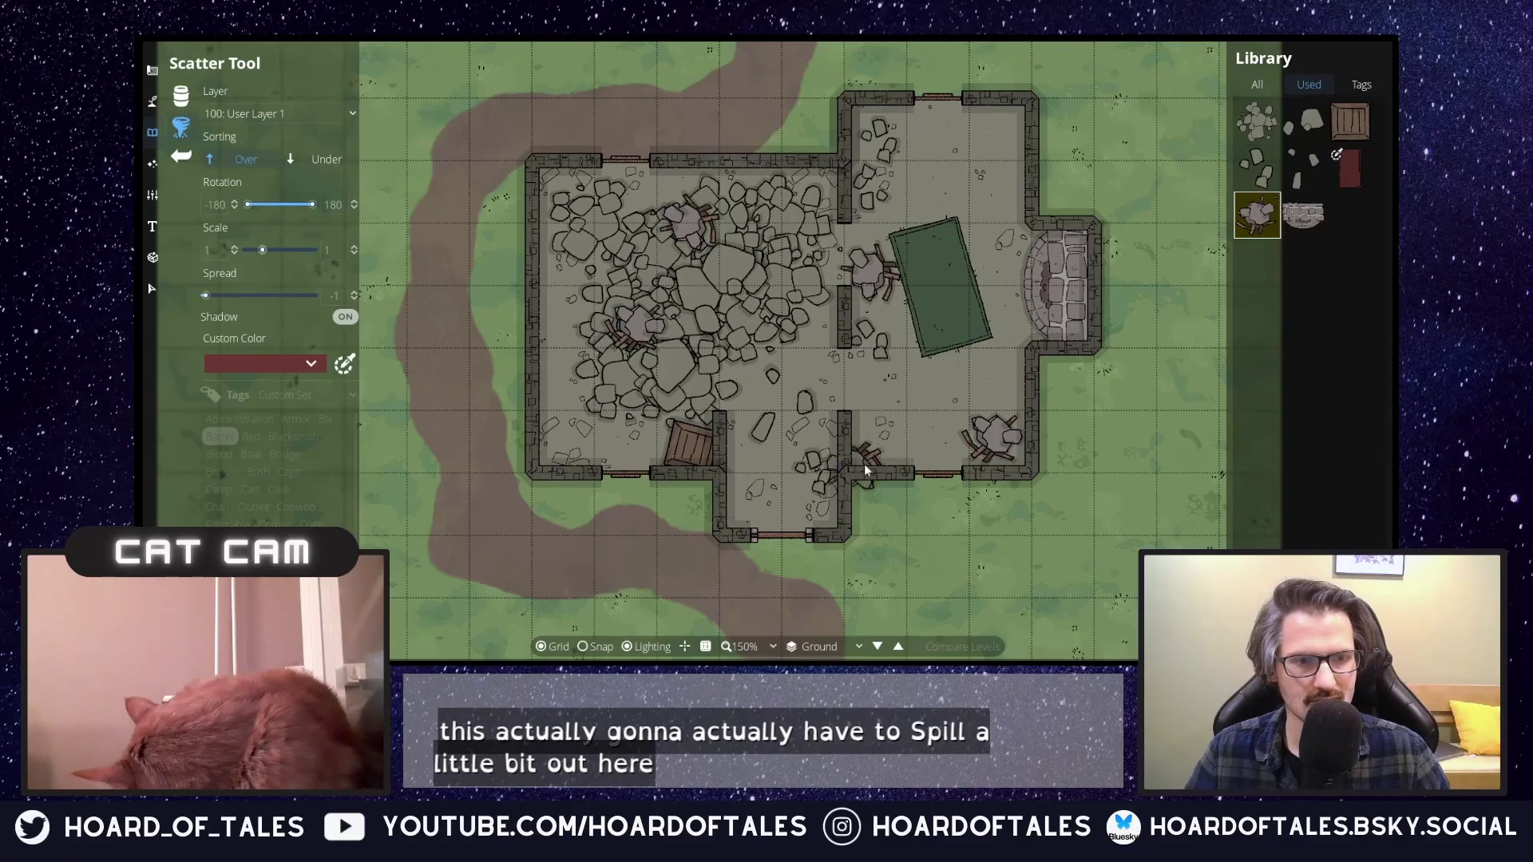
# Scatter large Rubble 01 stones in the east room's southwest part and Bridge Broken 04 debris in its northeast corner.
pyautogui.moveTo(1312, 200)
pyautogui.click(1304, 121)
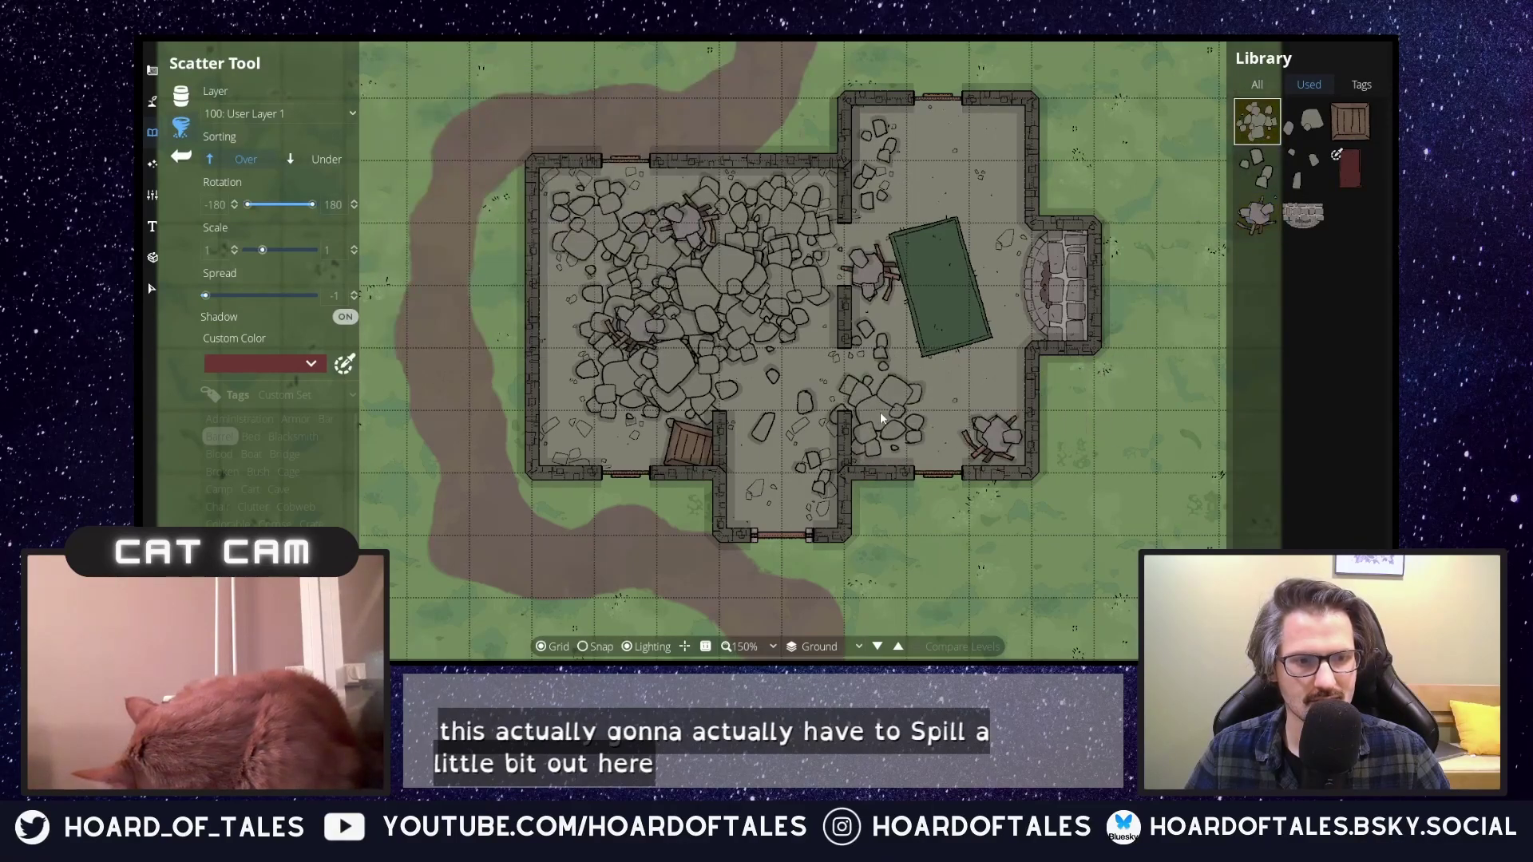
pyautogui.click(798, 401)
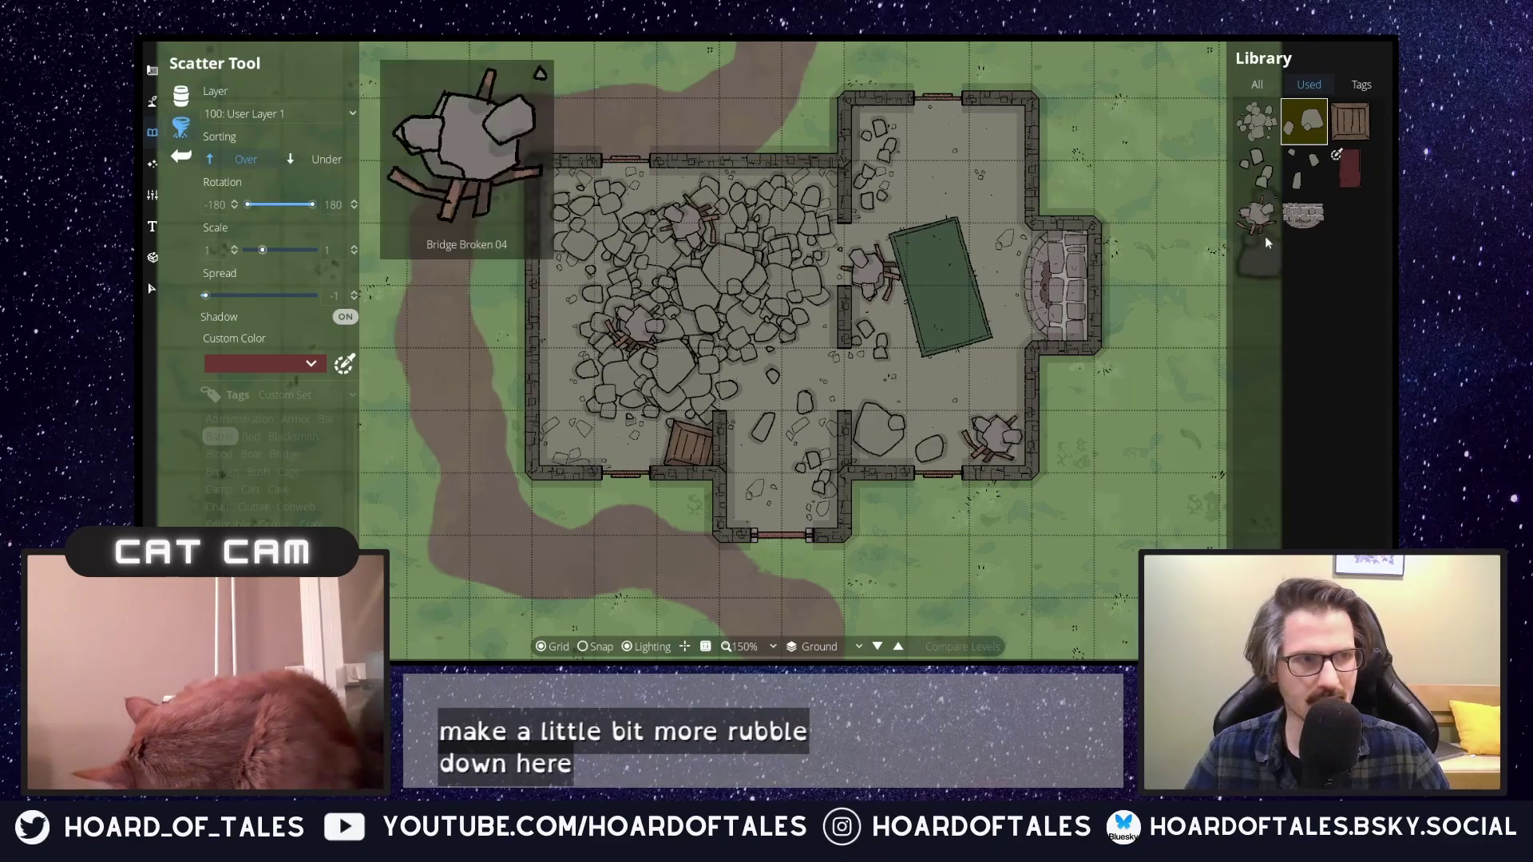
pyautogui.click(1257, 214)
pyautogui.click(1002, 133)
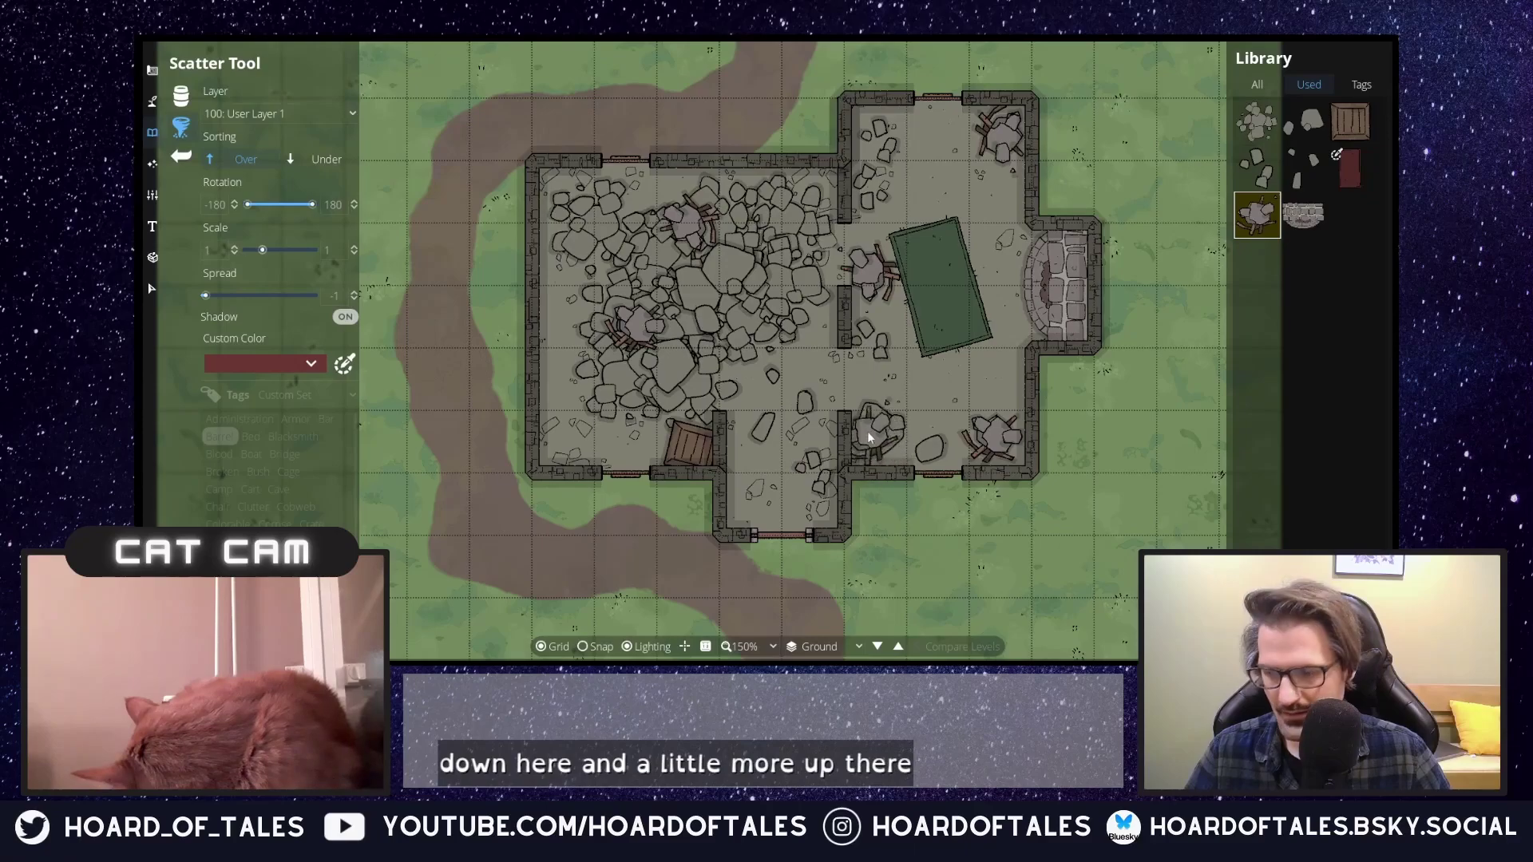
pyautogui.scroll(-3, 832, 372)
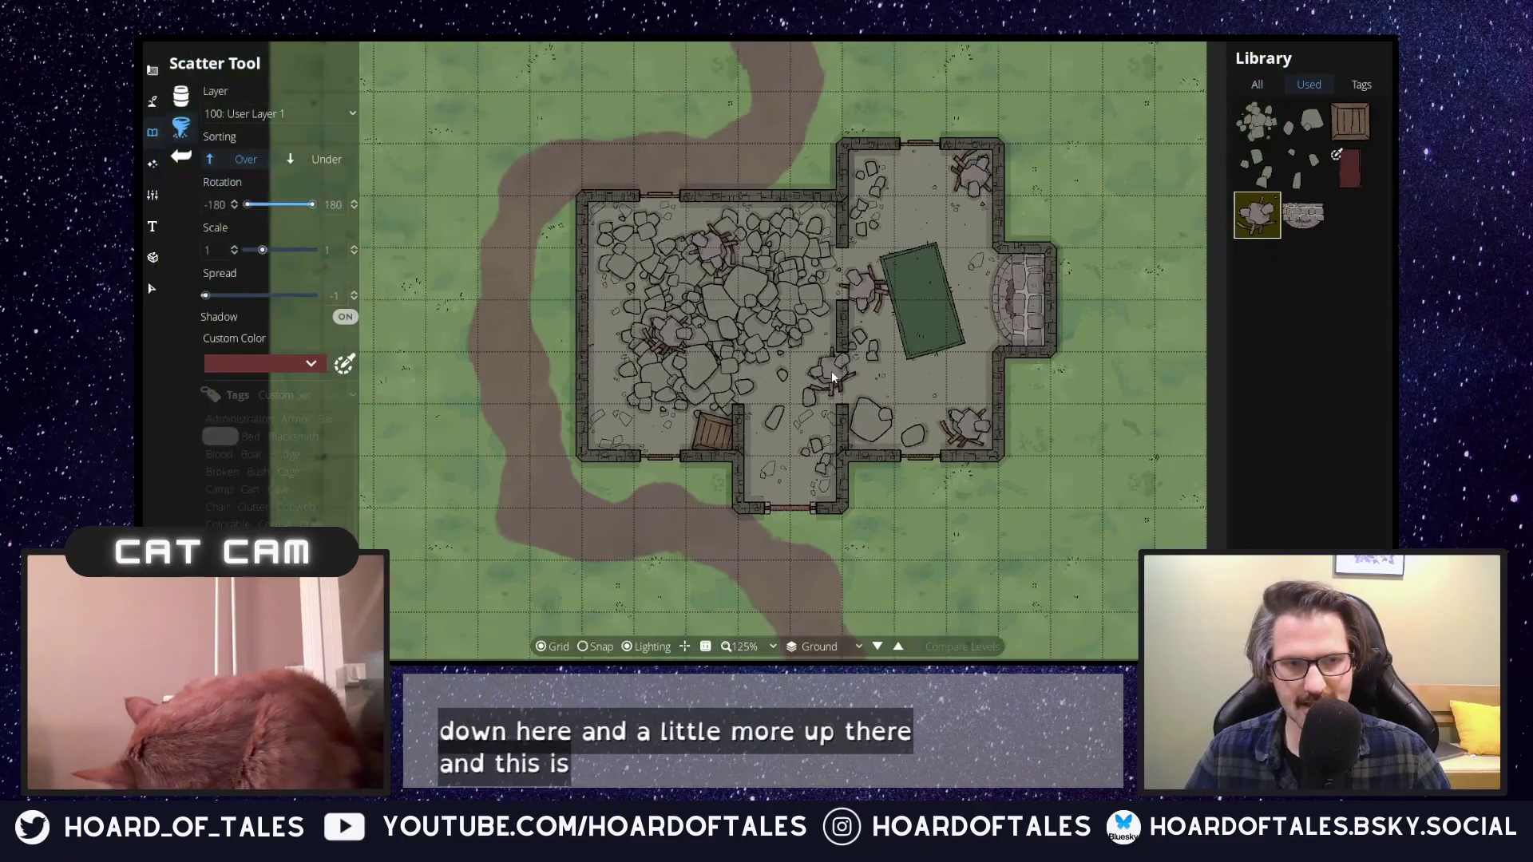
pyautogui.scroll(1, 765, 353)
pyautogui.scroll(1, 765, 353)
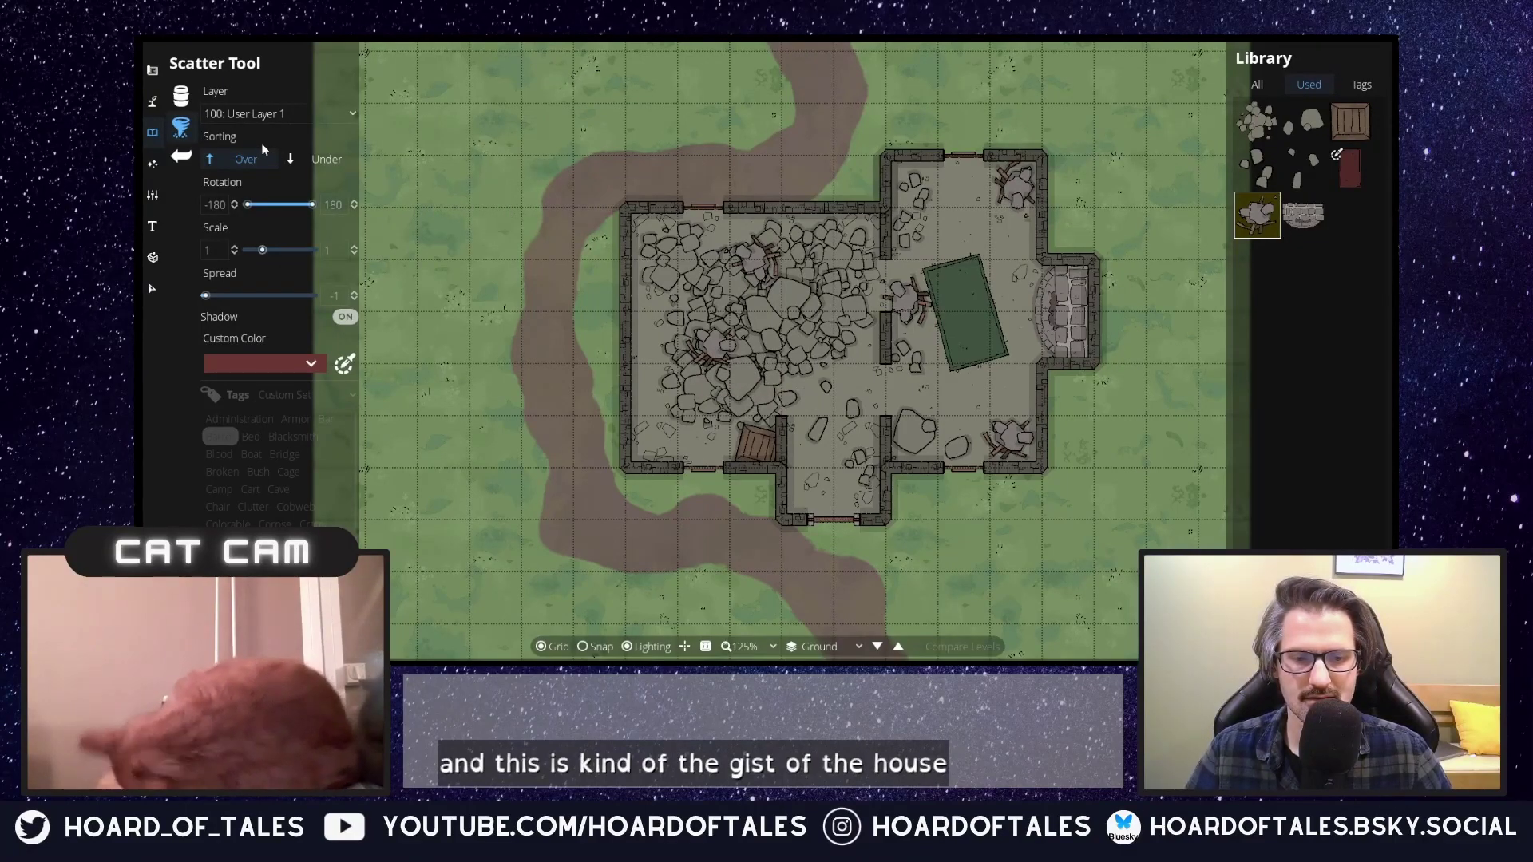
pyautogui.scroll(-1, 477, 328)
pyautogui.scroll(1, 478, 327)
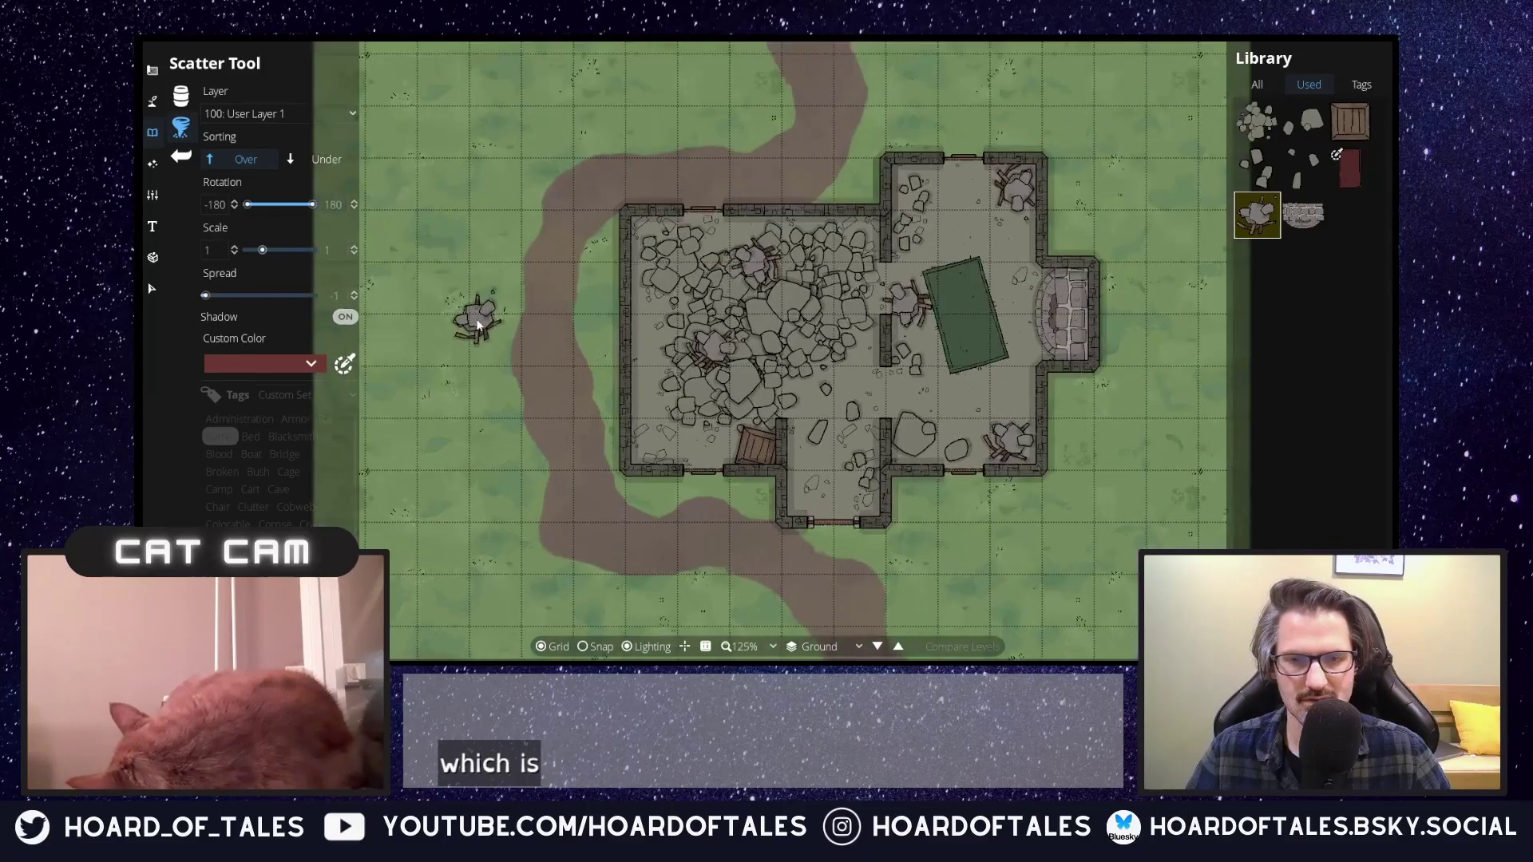
pyautogui.scroll(-2, 487, 344)
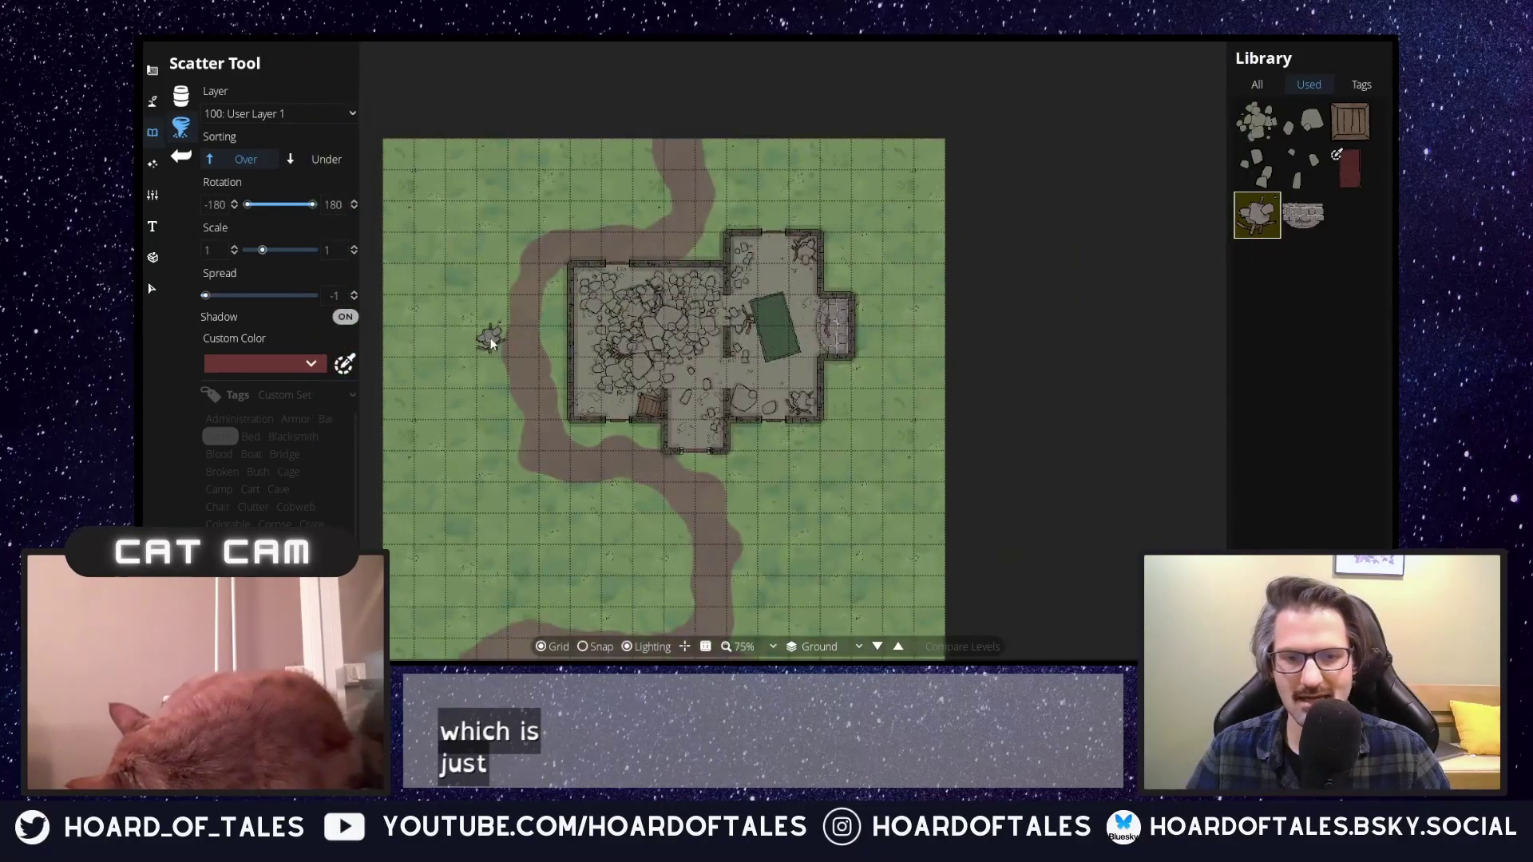
pyautogui.moveTo(473, 361); pyautogui.dragTo(573, 295)
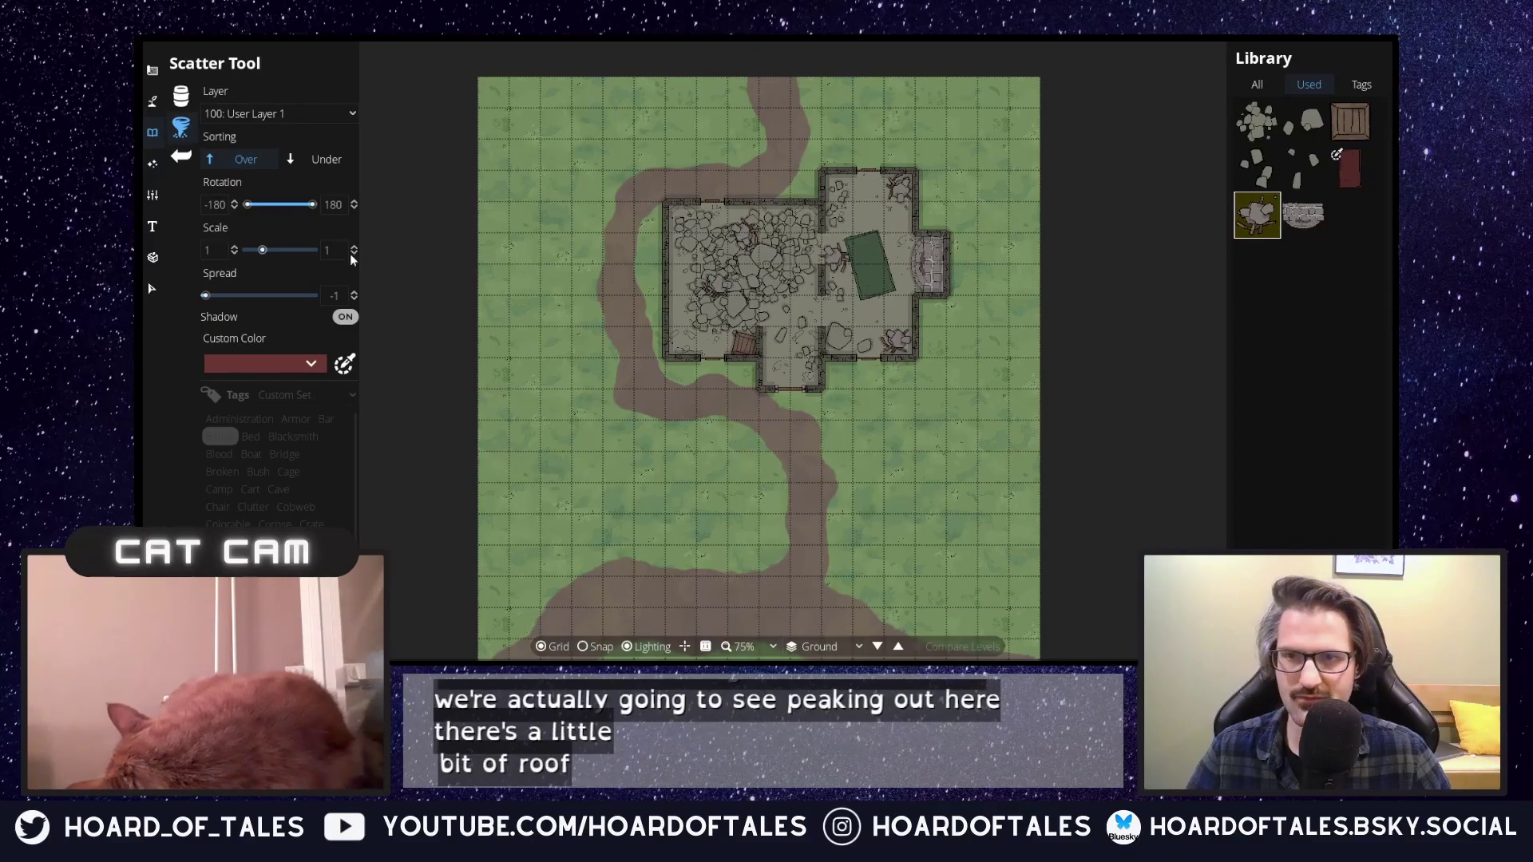
# Draw a red gable roof of width 1 diagonally at the map's west edge, using the Roof Tool in manual mode.
pyautogui.click(161, 98)
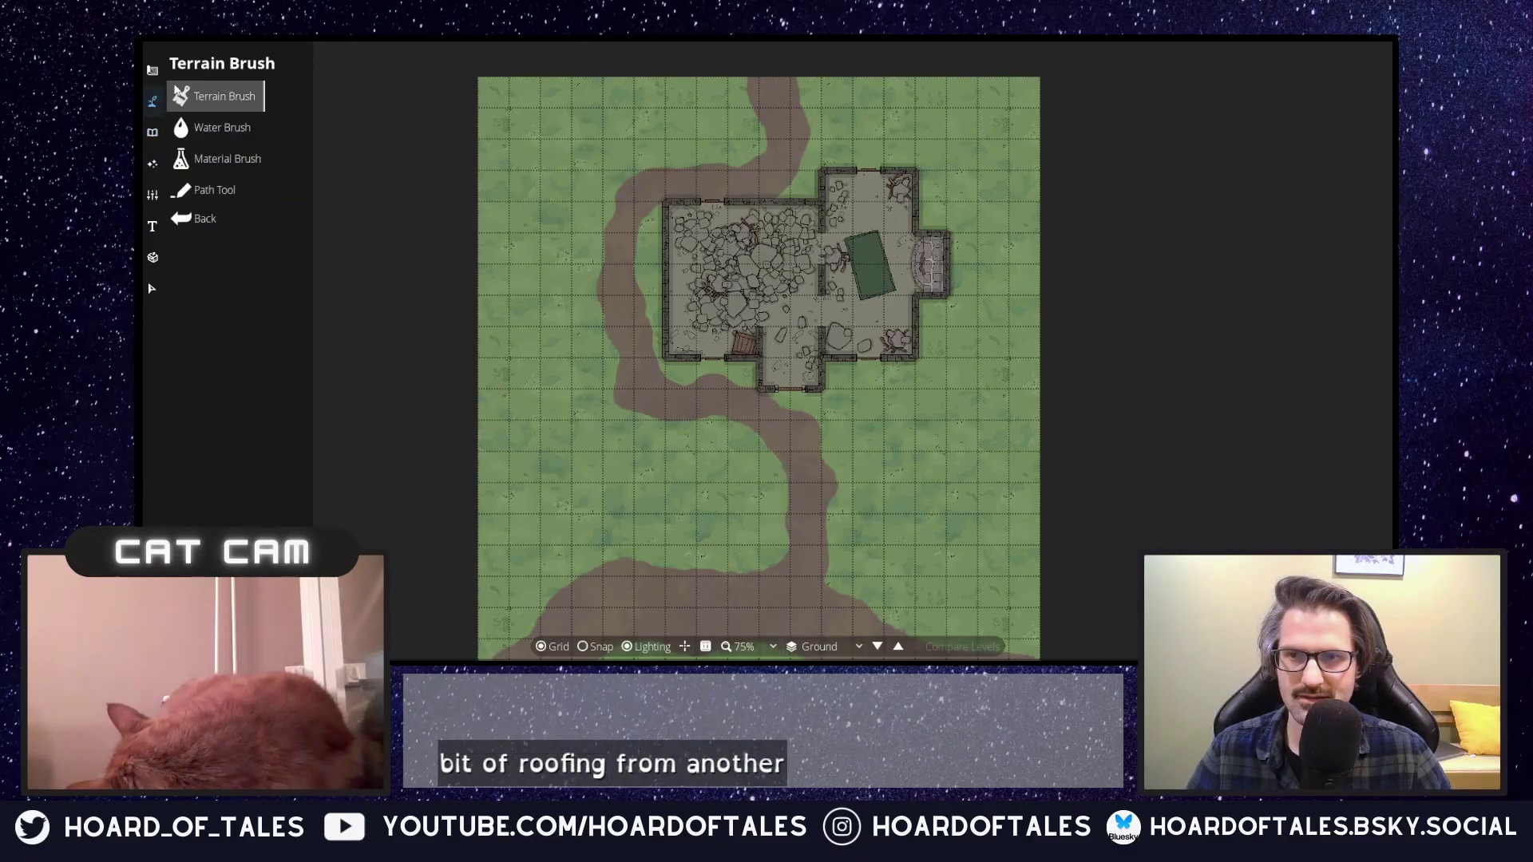
pyautogui.click(152, 70)
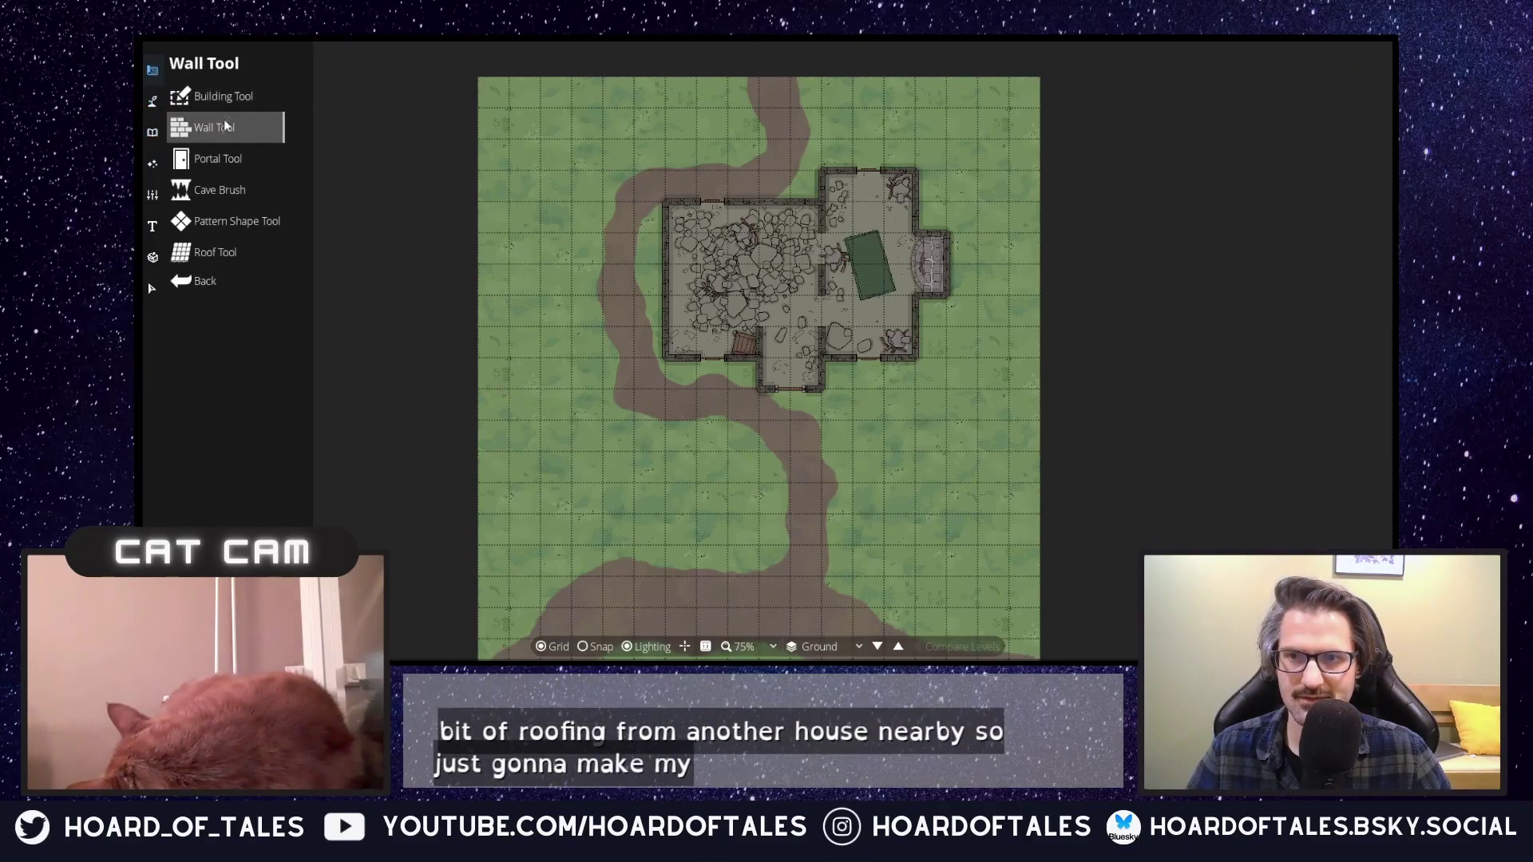
pyautogui.click(226, 253)
pyautogui.click(272, 310)
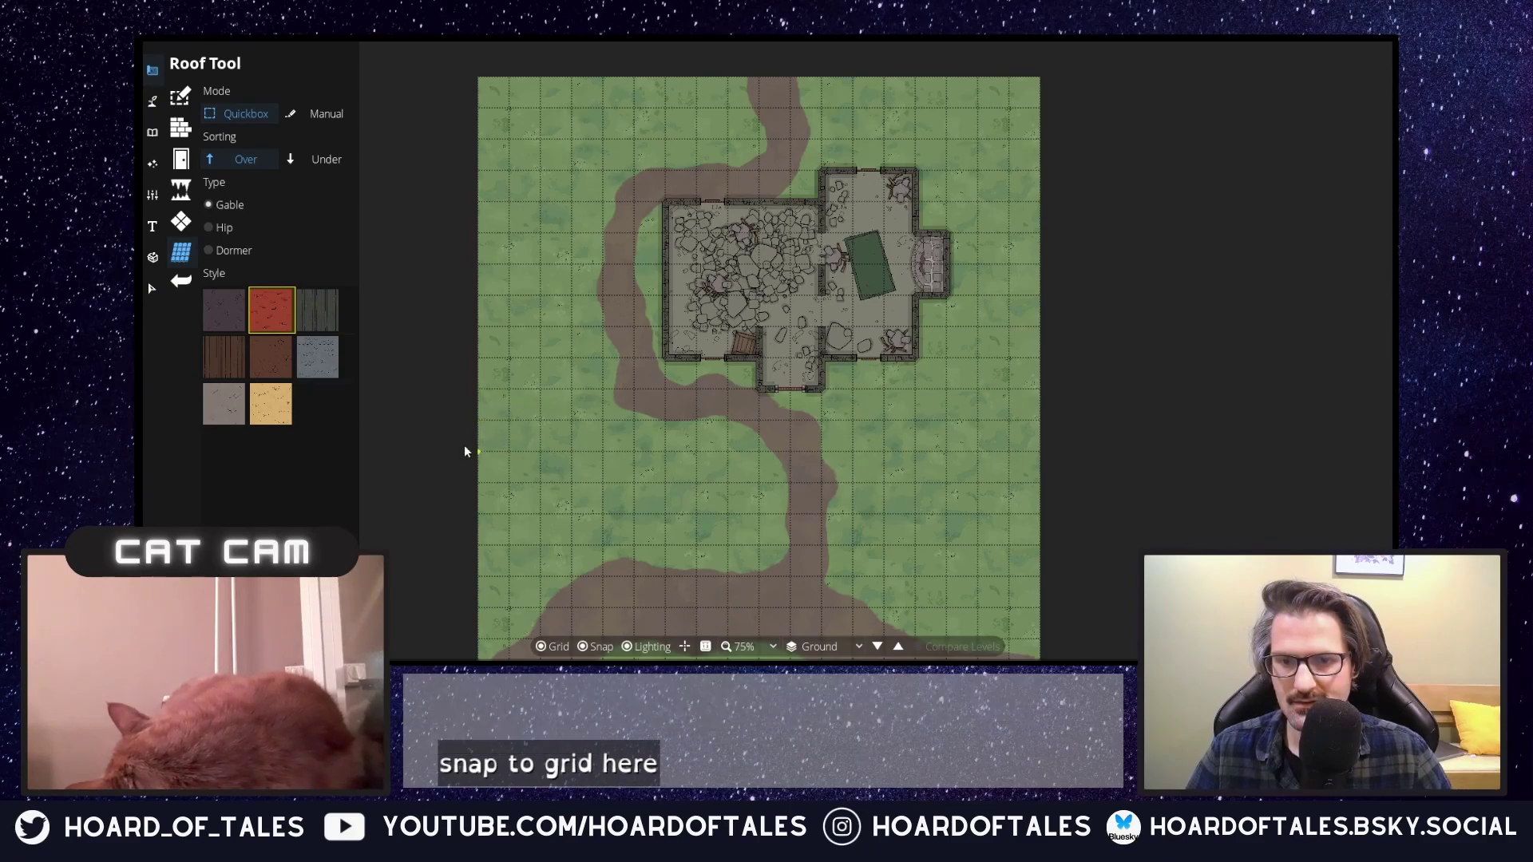
pyautogui.click(319, 114)
pyautogui.click(487, 426)
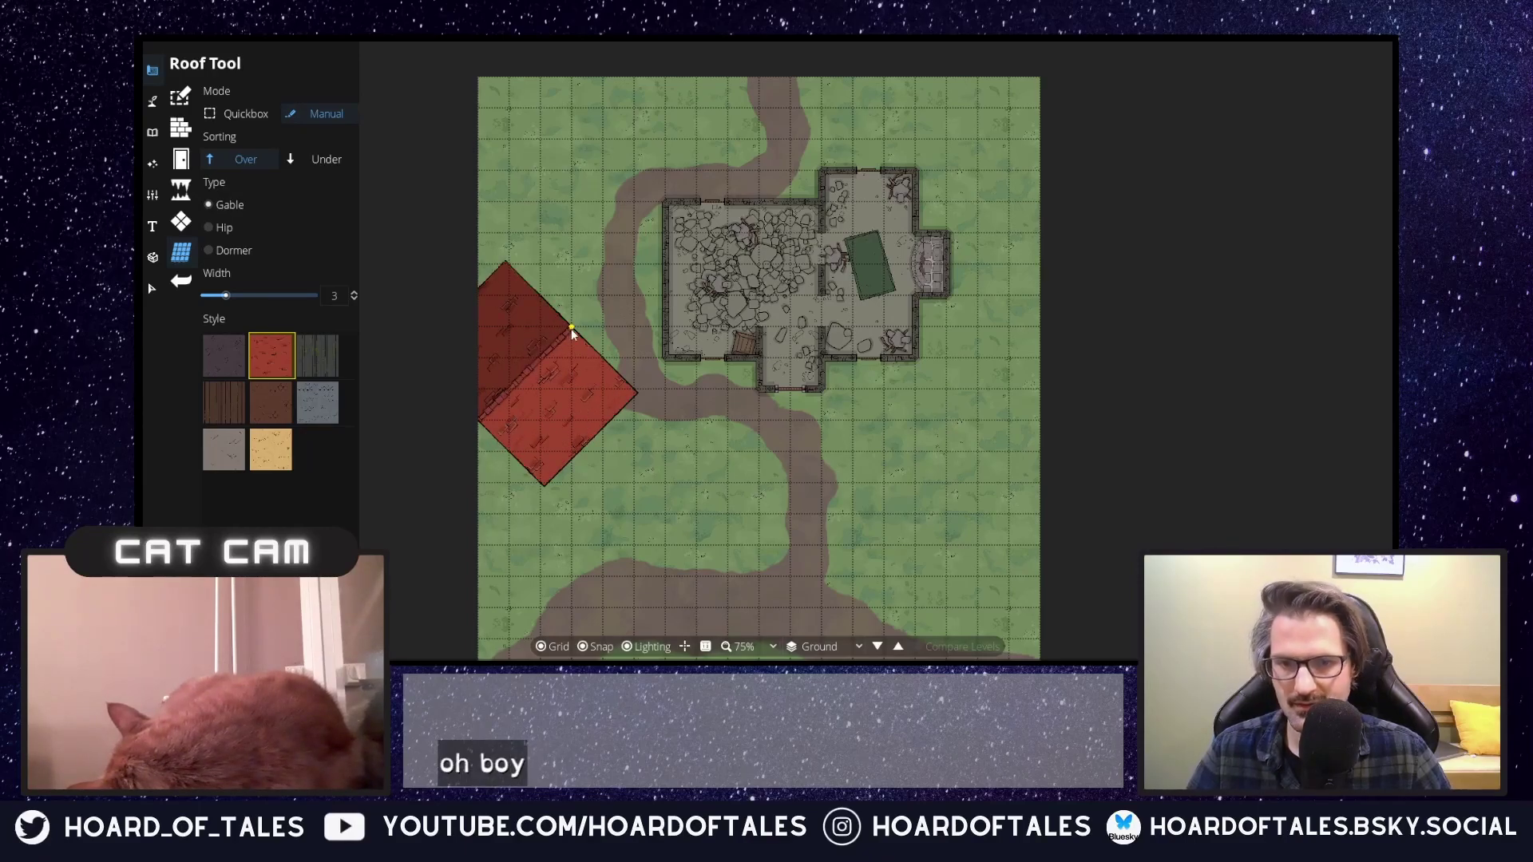
pyautogui.rightClick(554, 418)
pyautogui.click(354, 299)
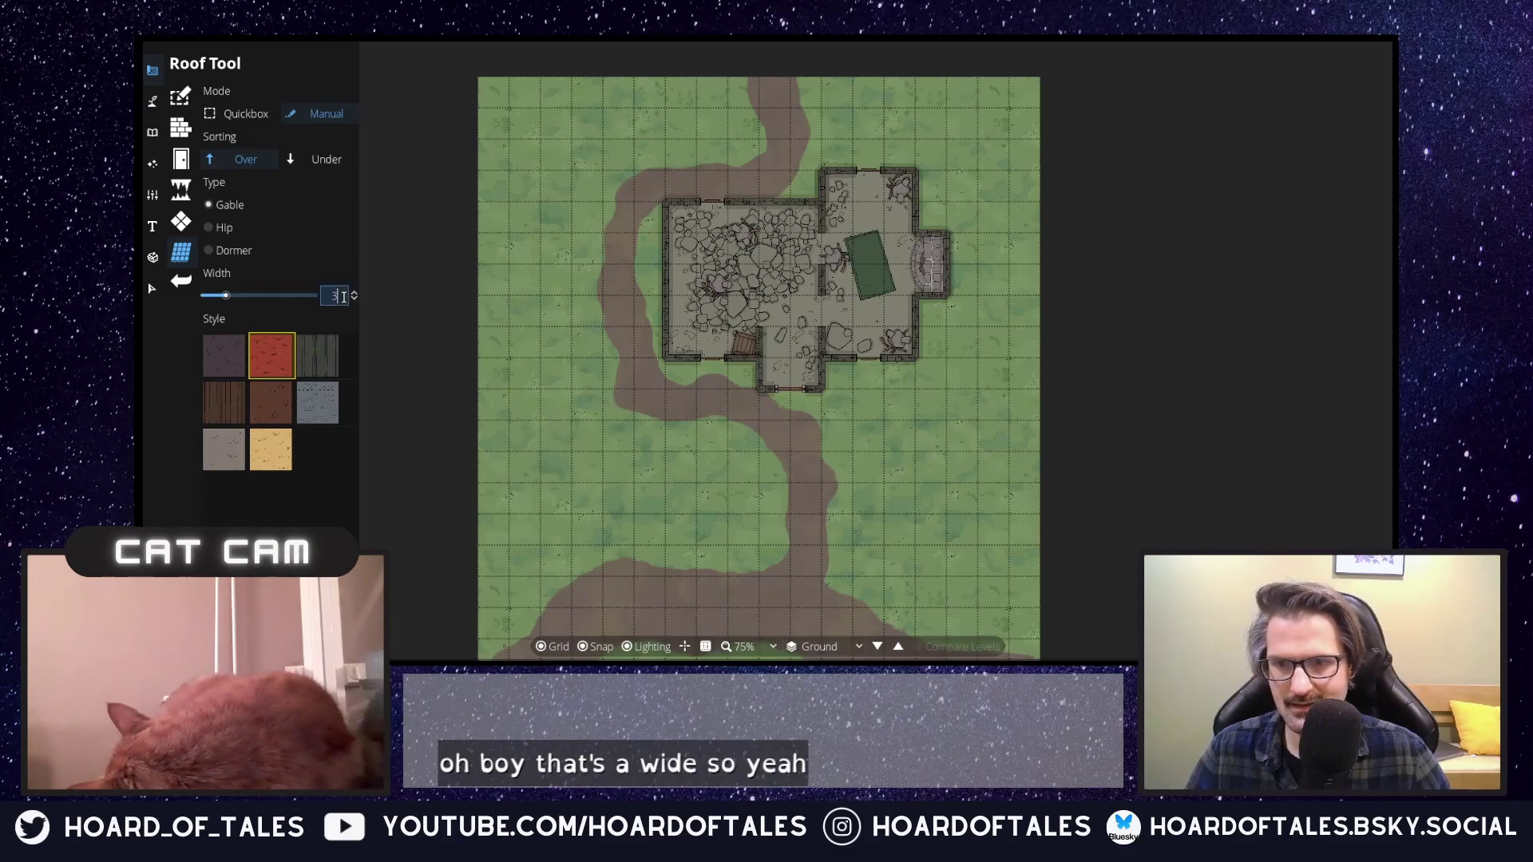
pyautogui.scroll(-1, 309, 295)
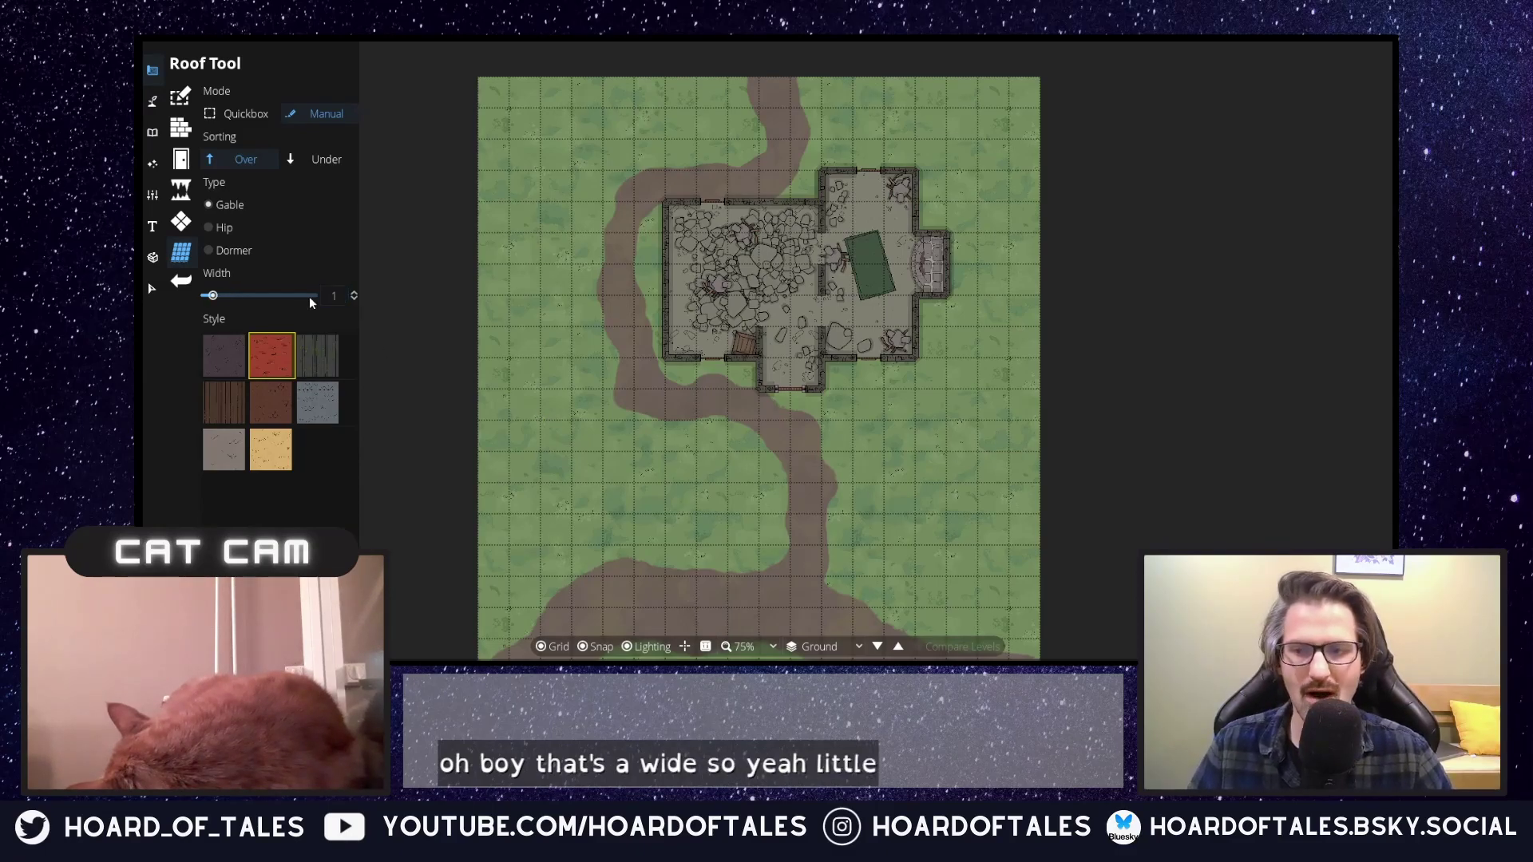
pyautogui.click(479, 391)
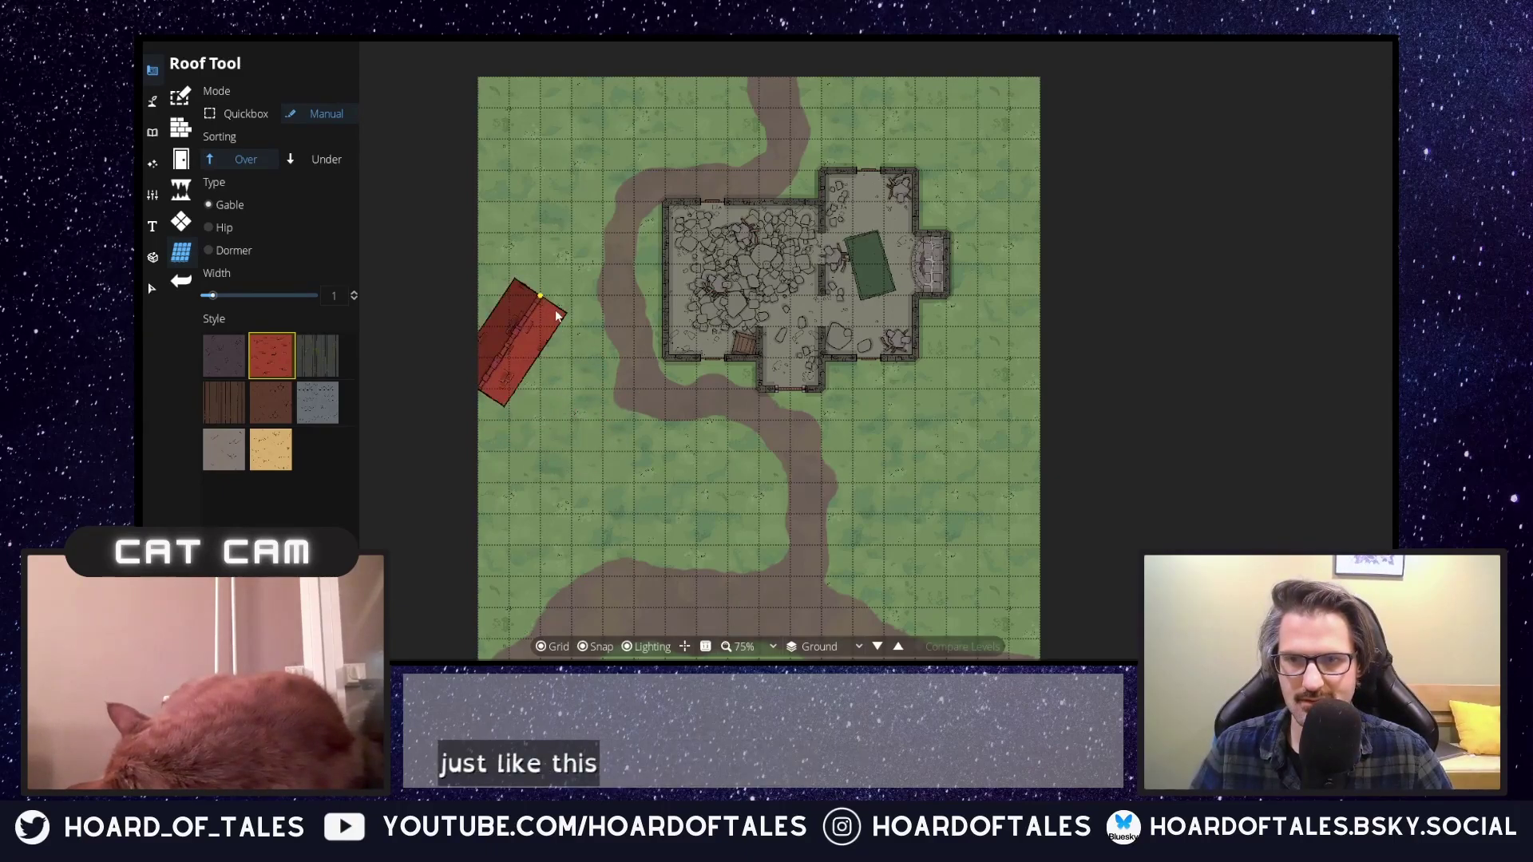
# Rotate the red roof and move it partly off the map so only its end peeks in from the west edge.
pyautogui.click(152, 288)
pyautogui.click(523, 356)
pyautogui.moveTo(523, 356)
pyautogui.mouseDown()
pyautogui.moveTo(498, 381)
pyautogui.moveTo(504, 369)
pyautogui.mouseUp()
pyautogui.press('Escape')
pyautogui.click(503, 367)
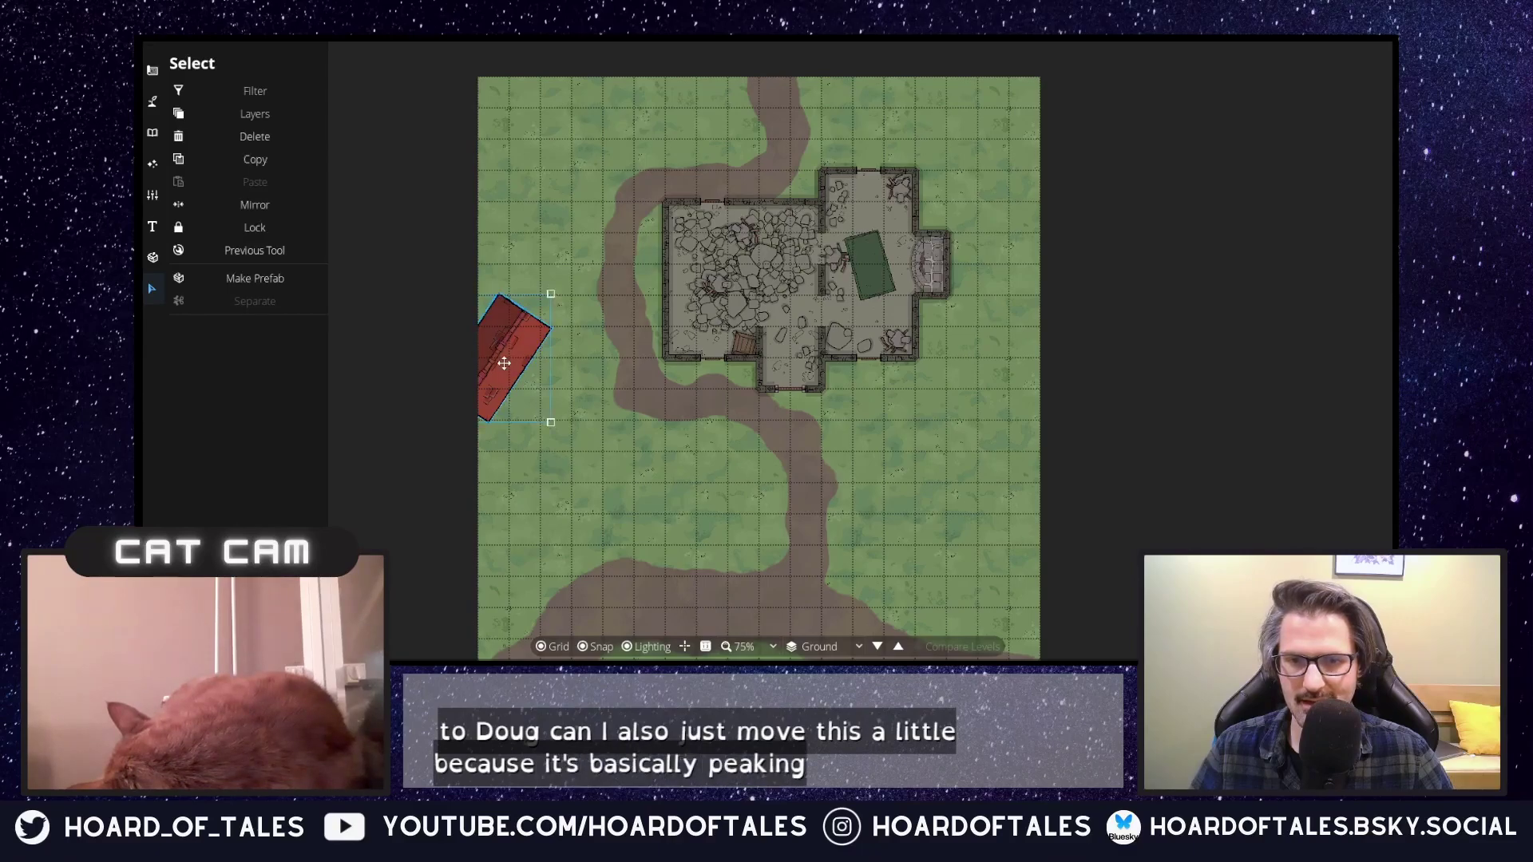
pyautogui.scroll(-4, 504, 363)
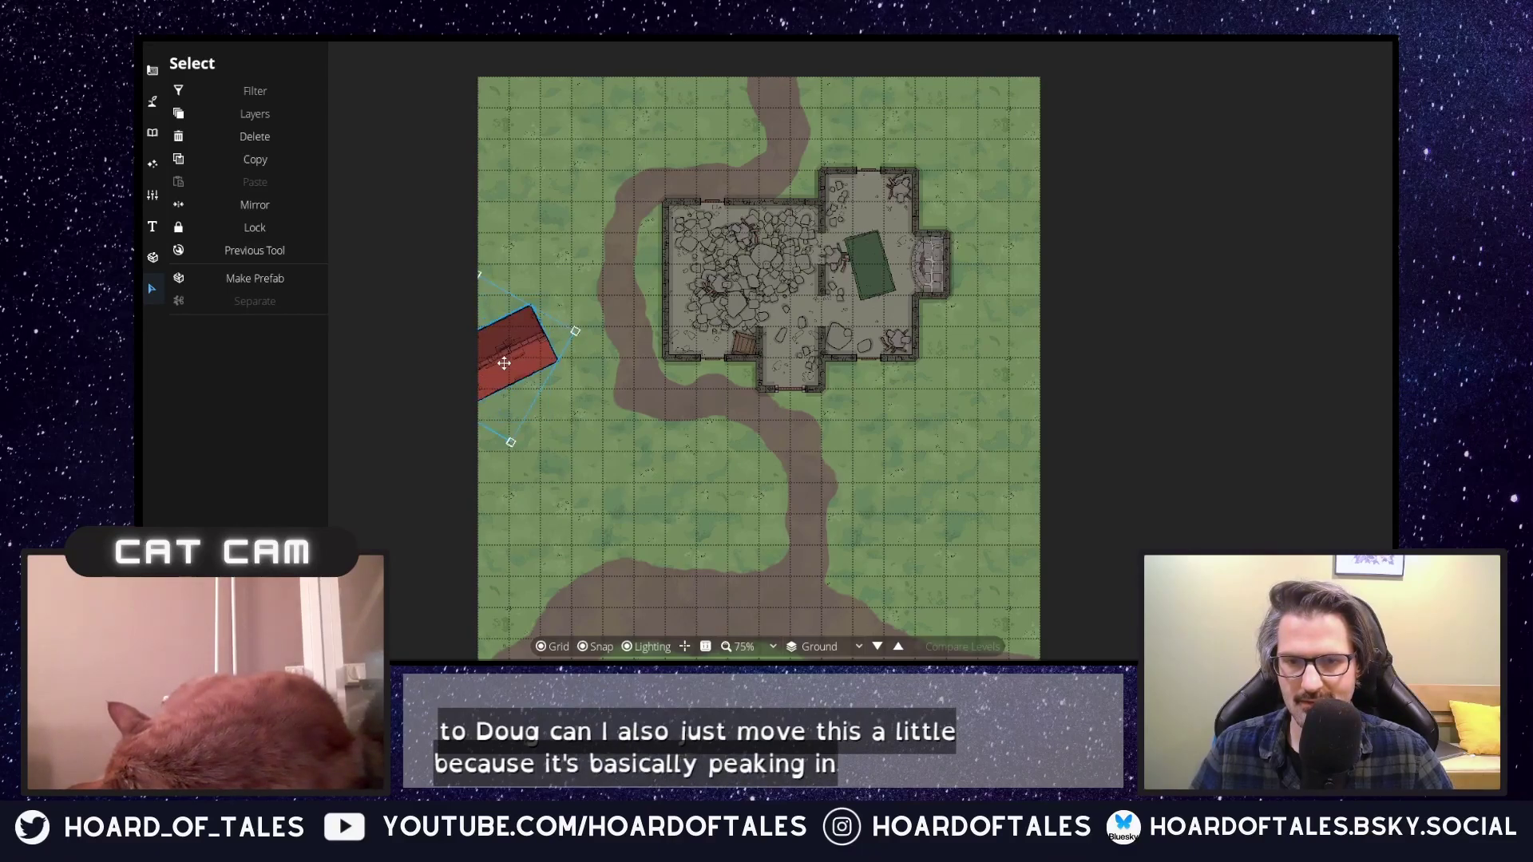
pyautogui.moveTo(504, 363); pyautogui.dragTo(473, 373)
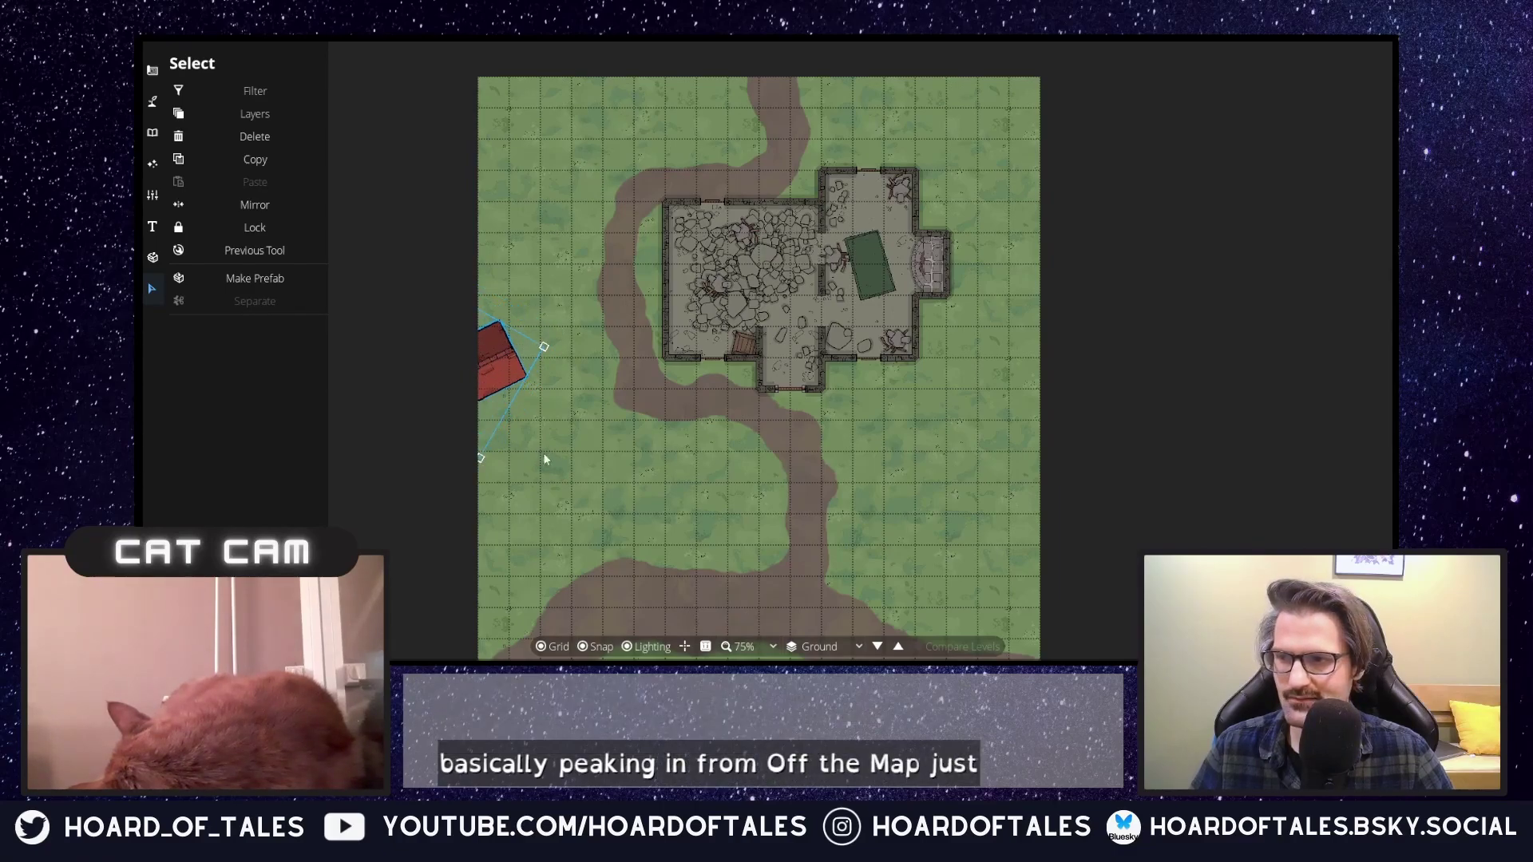
pyautogui.click(582, 446)
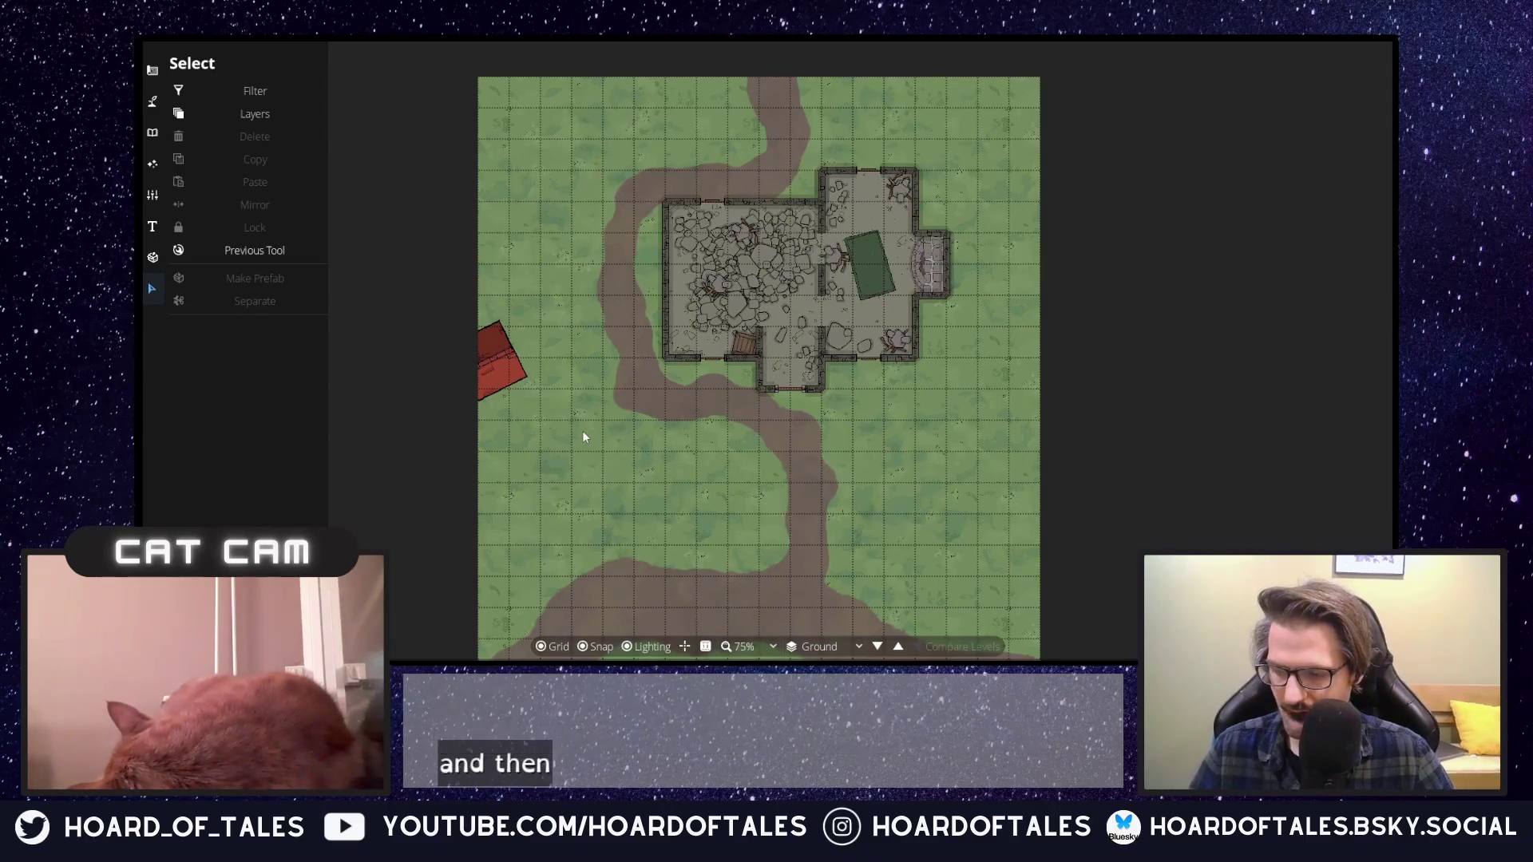
# Search the full object library for "tree" and choose the gnarled, leafless dead tree with many spreading branches for placement.
pyautogui.moveTo(661, 459); pyautogui.dragTo(562, 338)
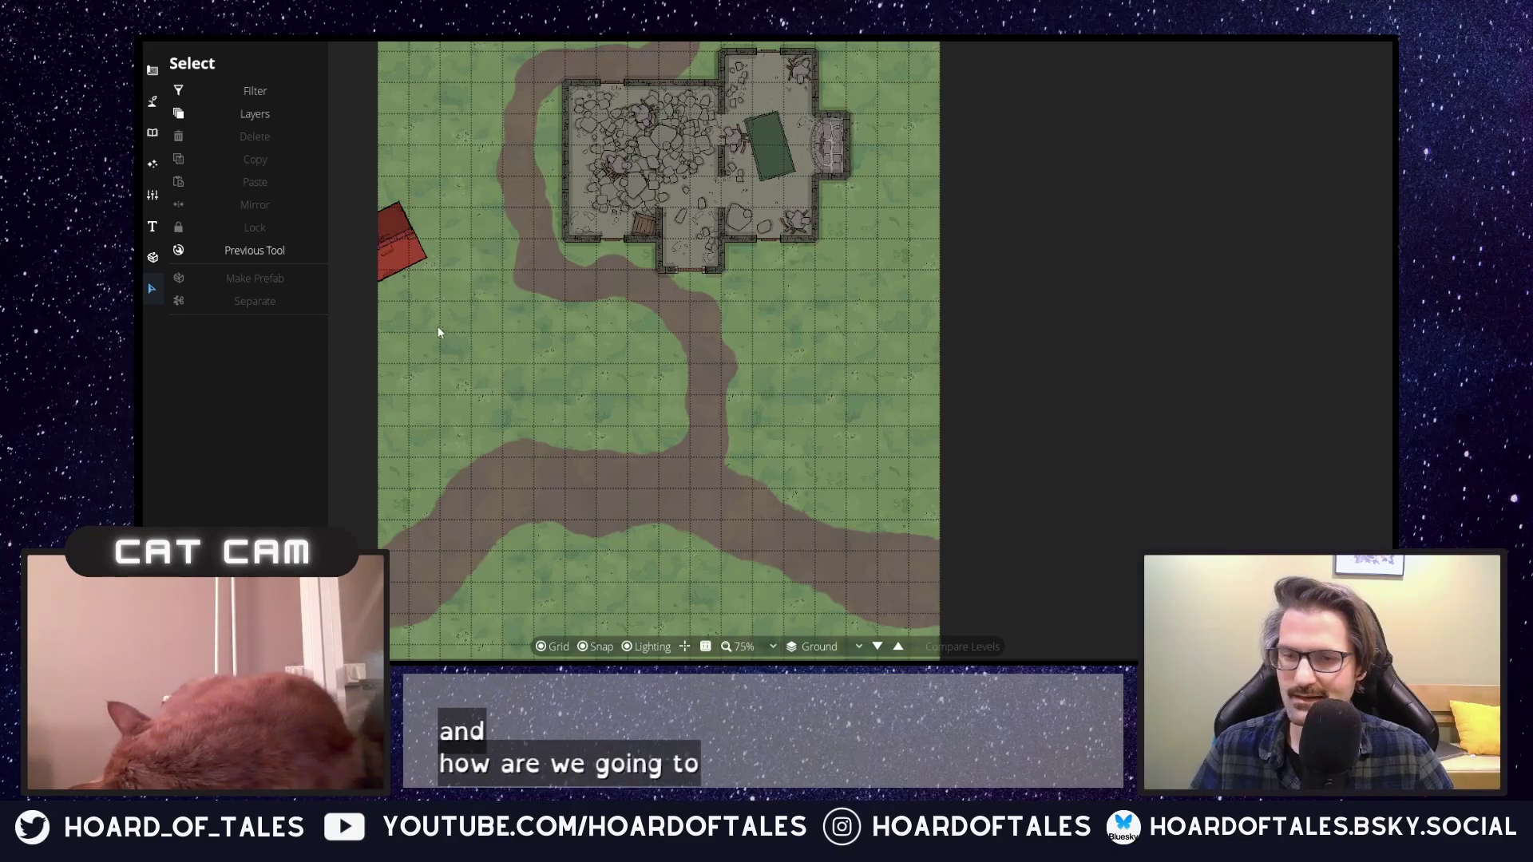
pyautogui.click(154, 101)
pyautogui.click(210, 98)
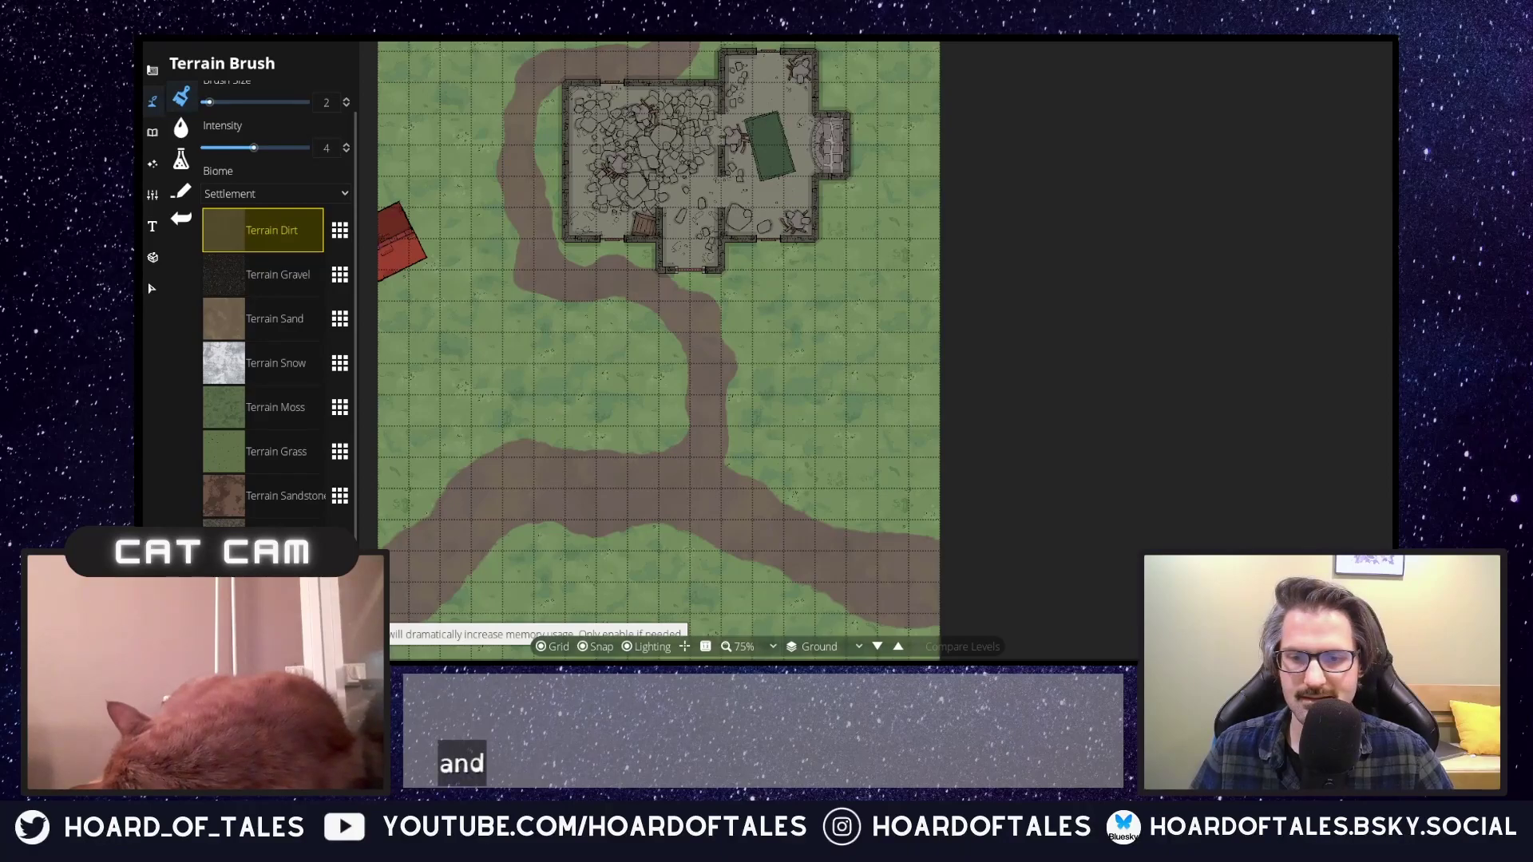
pyautogui.click(152, 132)
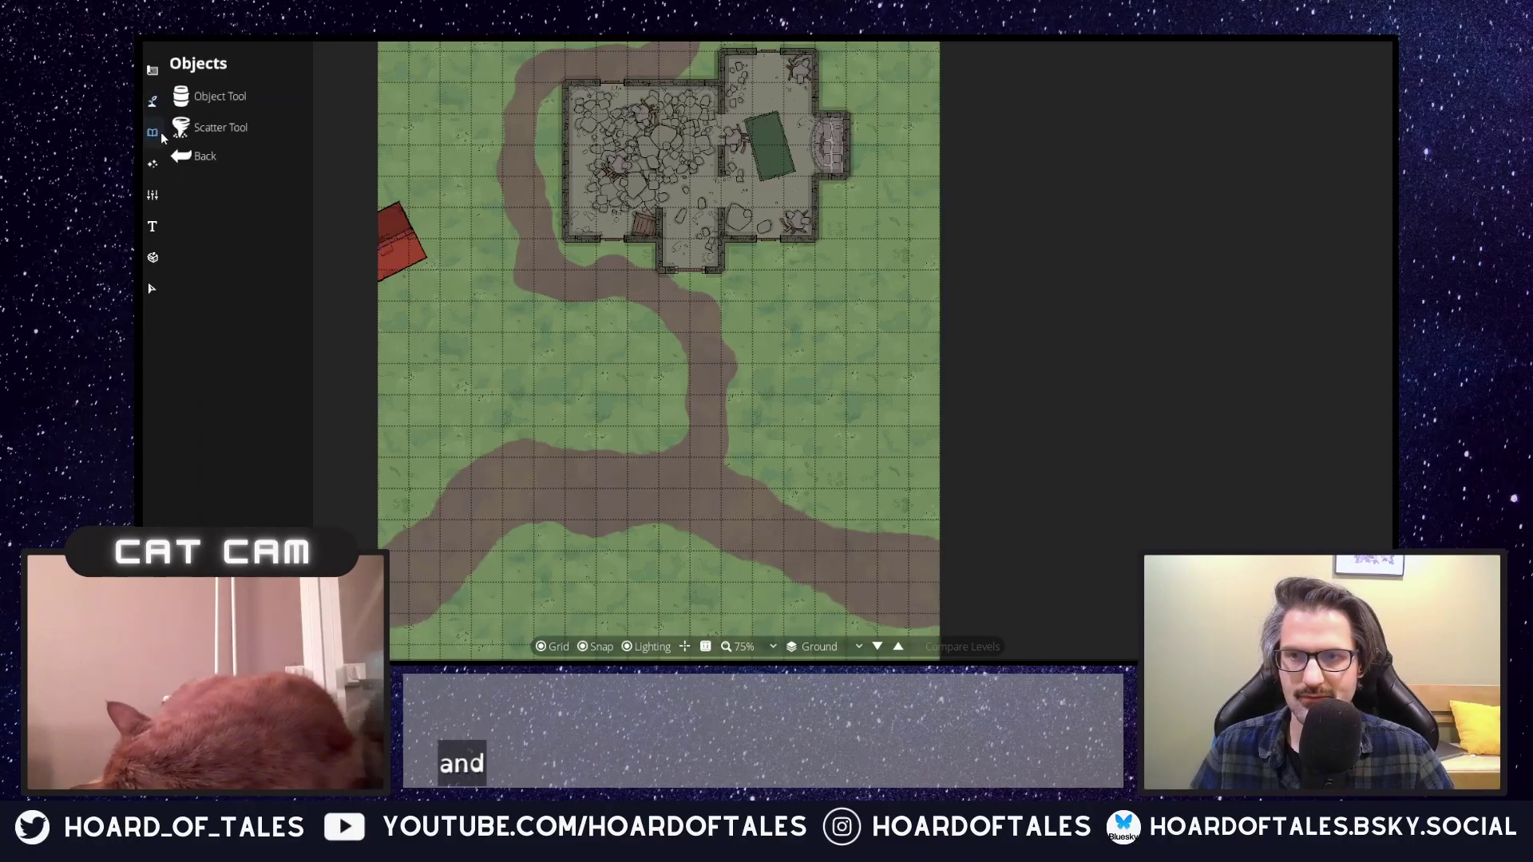
pyautogui.click(194, 99)
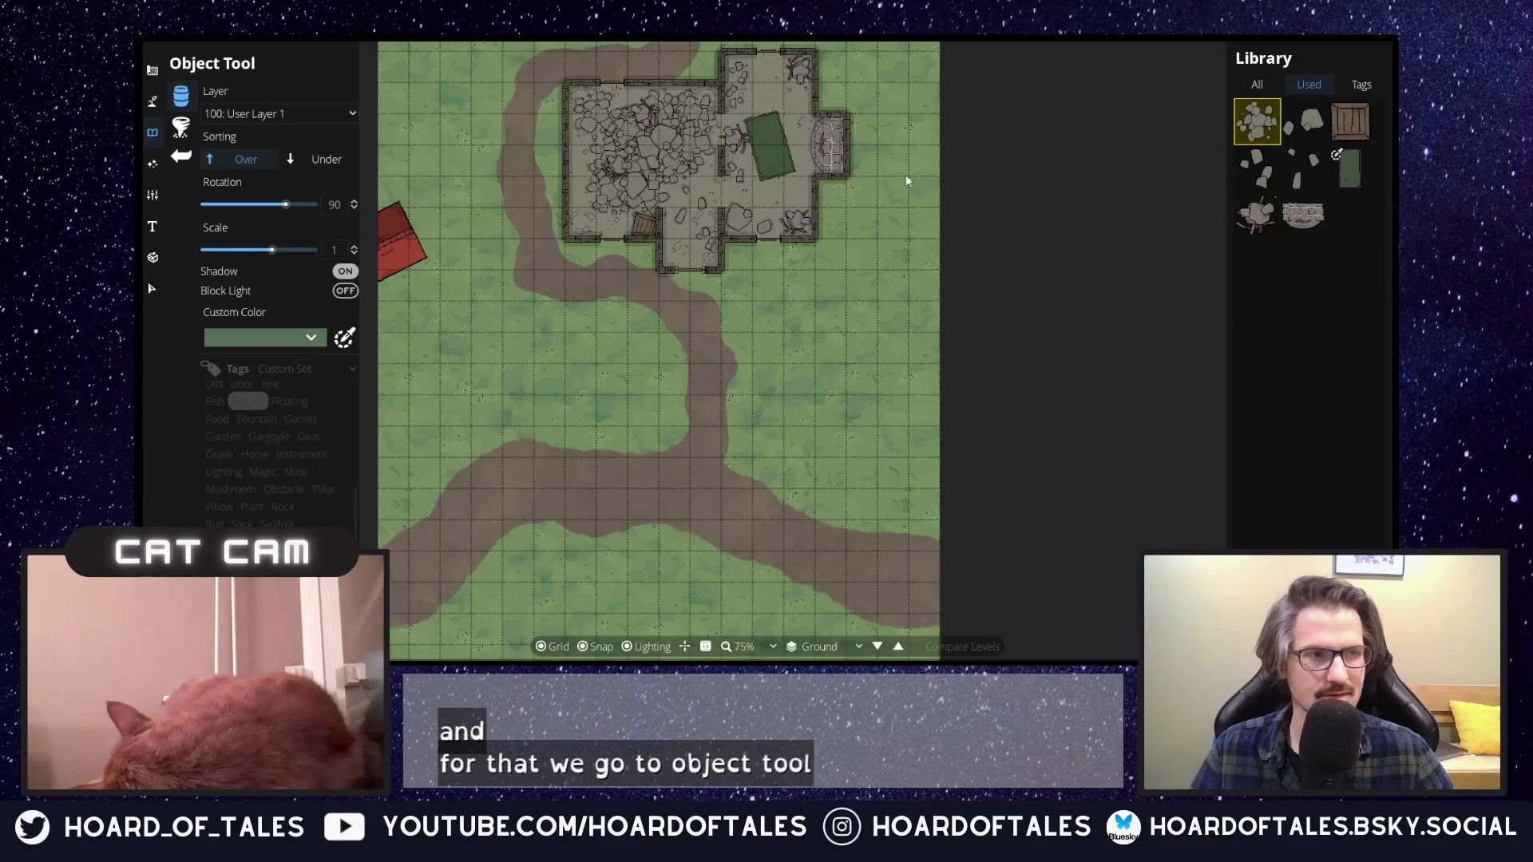
pyautogui.click(1257, 83)
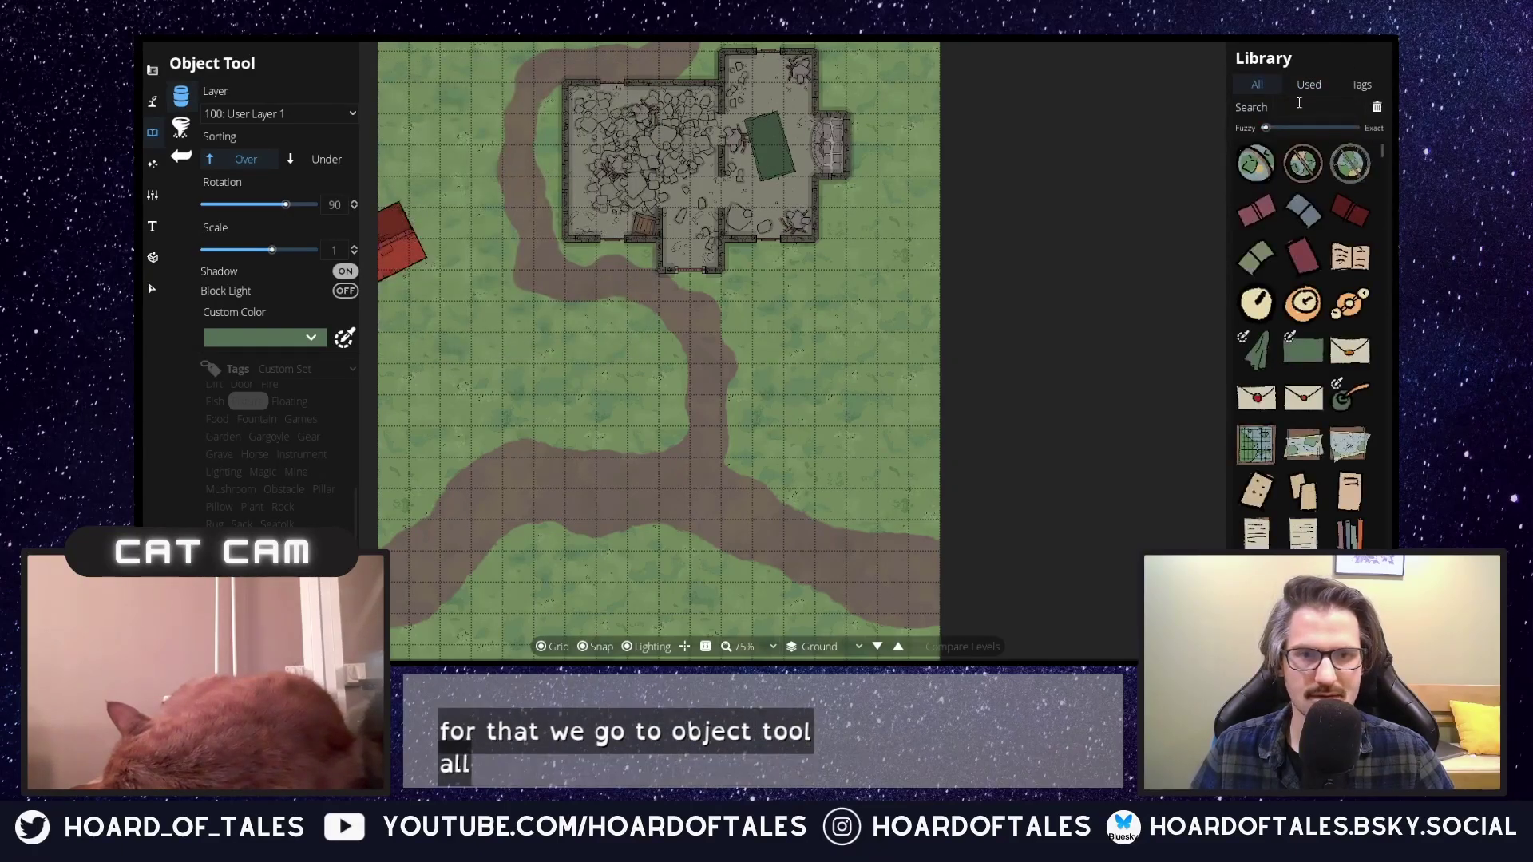
pyautogui.click(1305, 106)
pyautogui.write('tree')
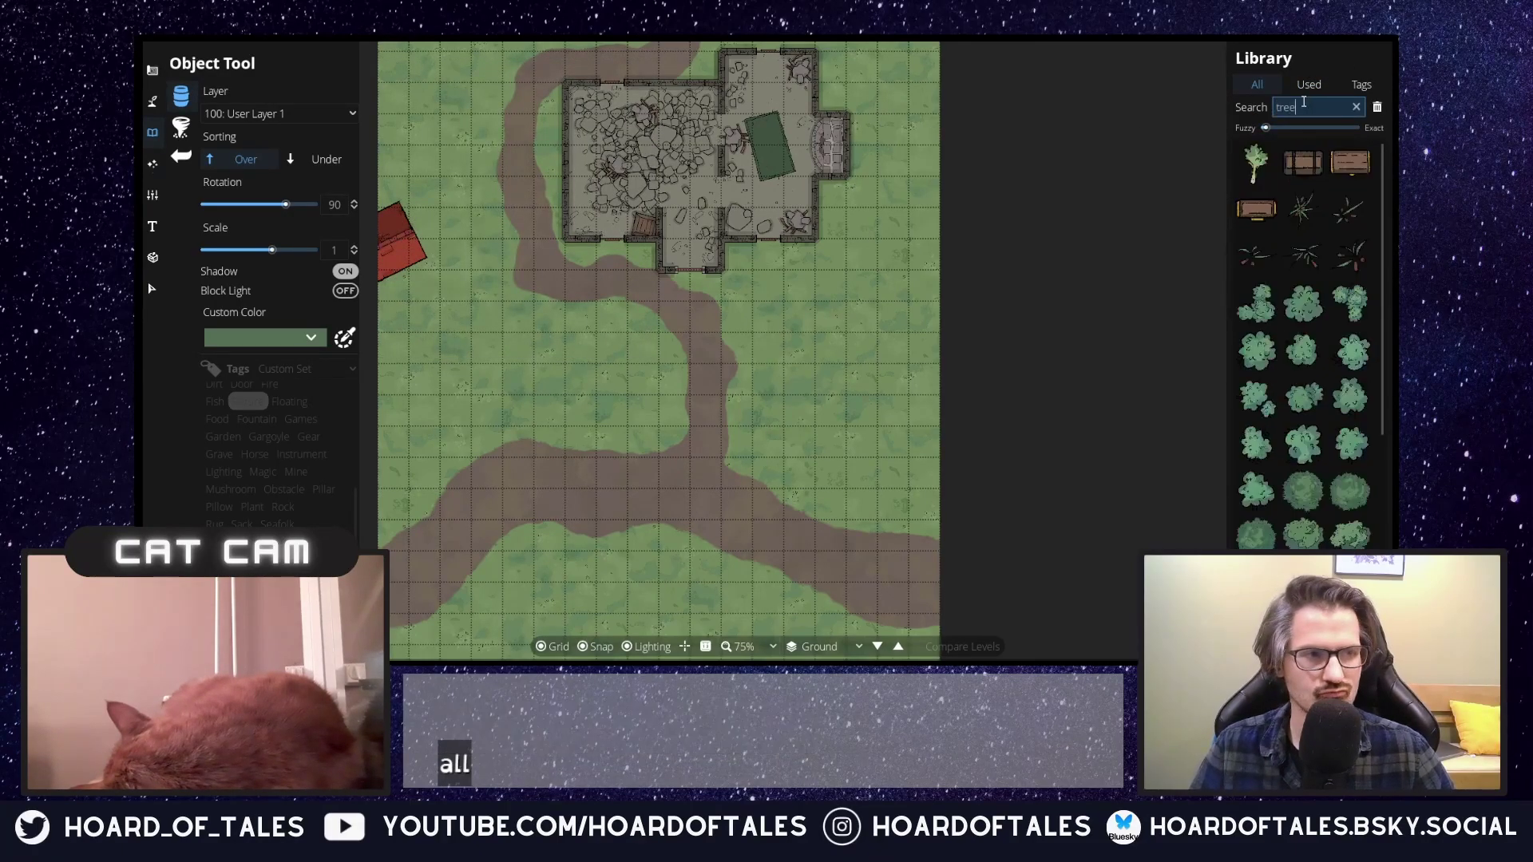
pyautogui.scroll(-3, 1246, 496)
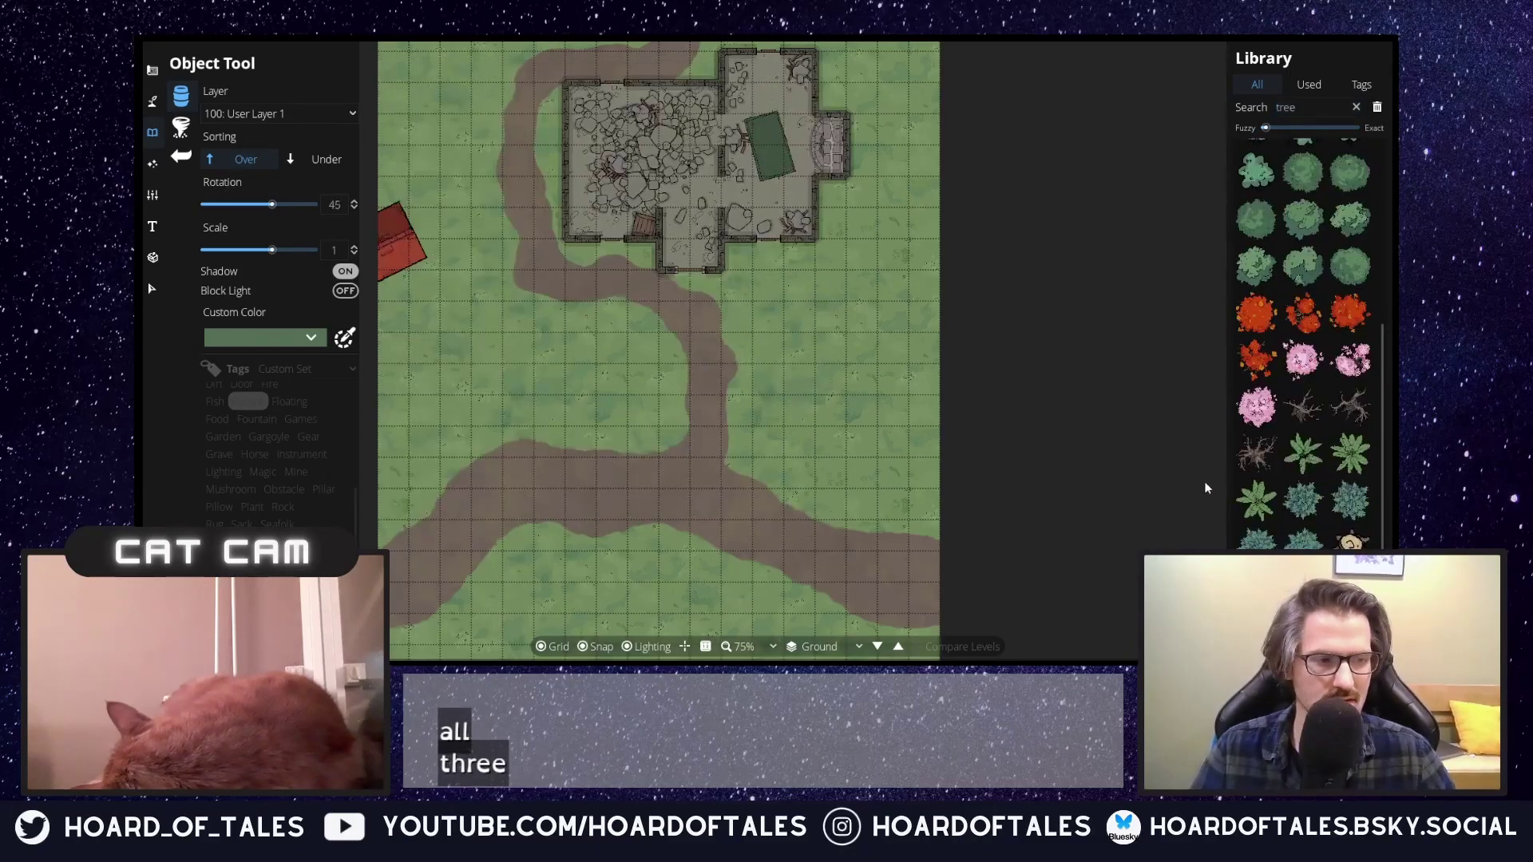
pyautogui.moveTo(1298, 460)
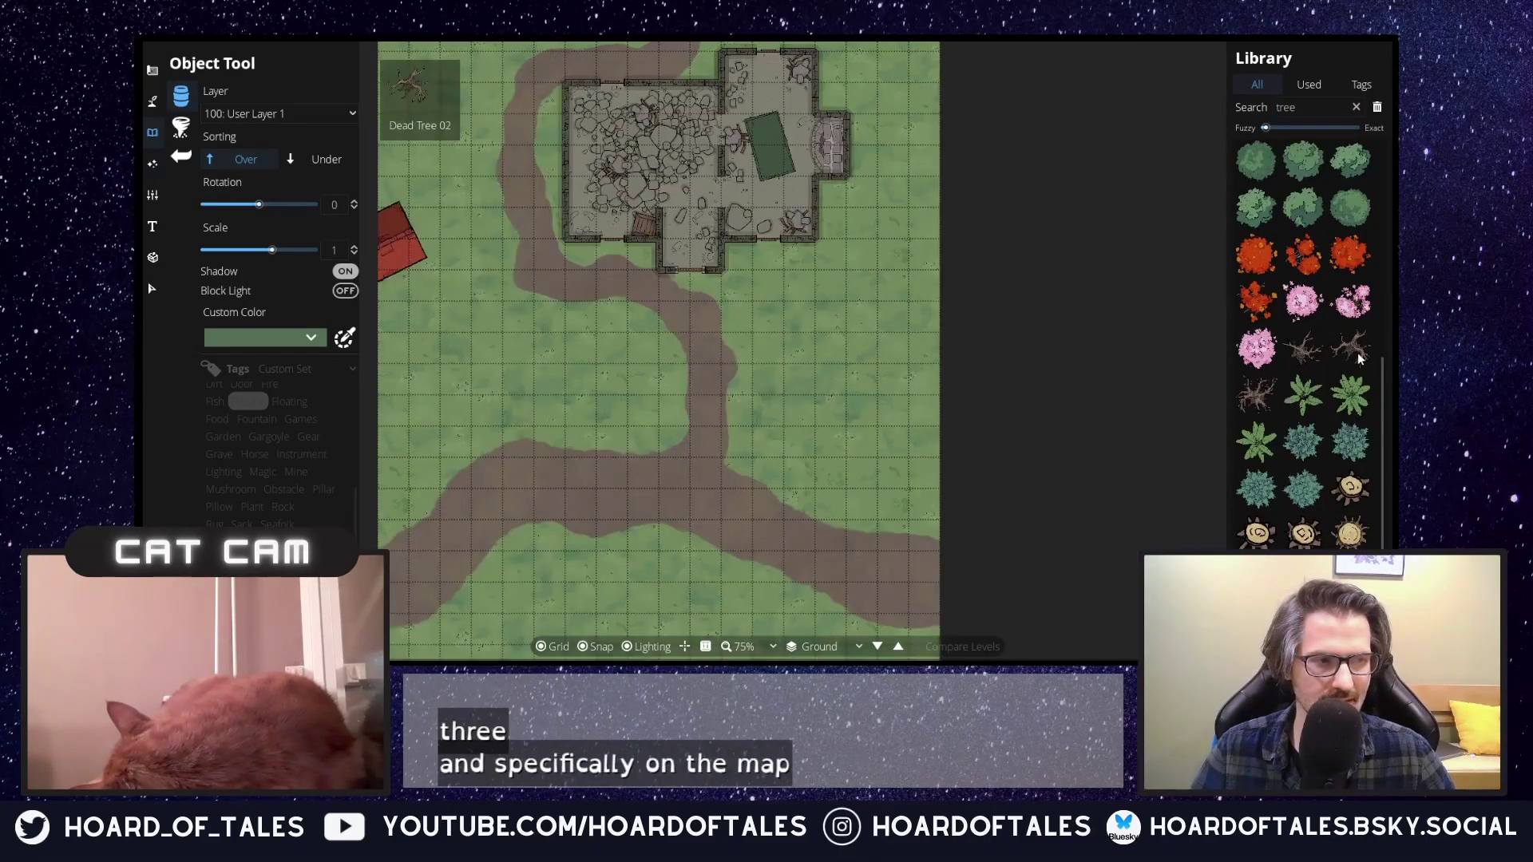
pyautogui.click(1351, 347)
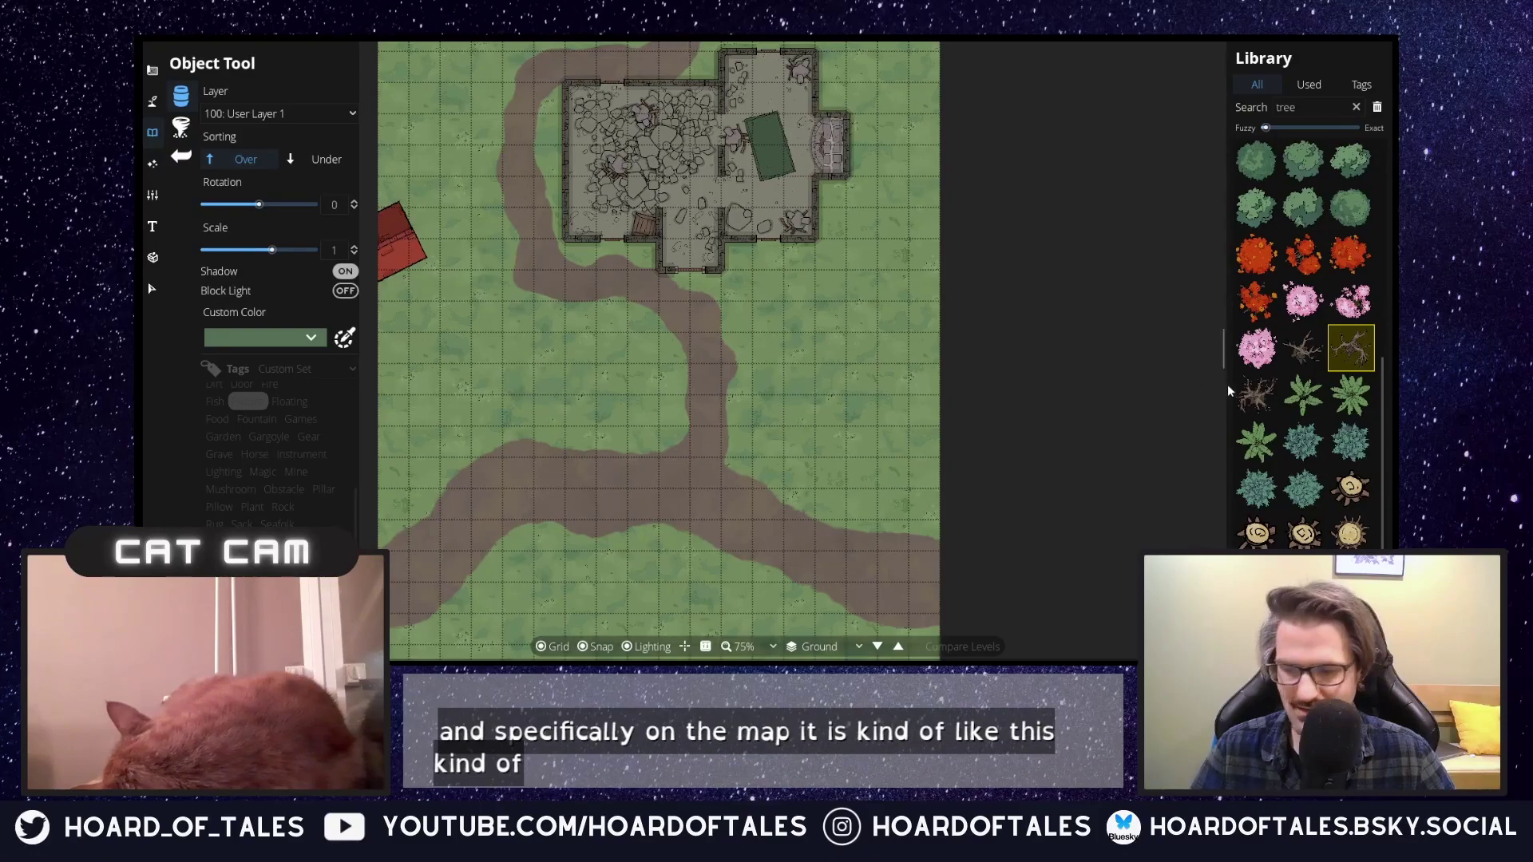
pyautogui.click(1257, 394)
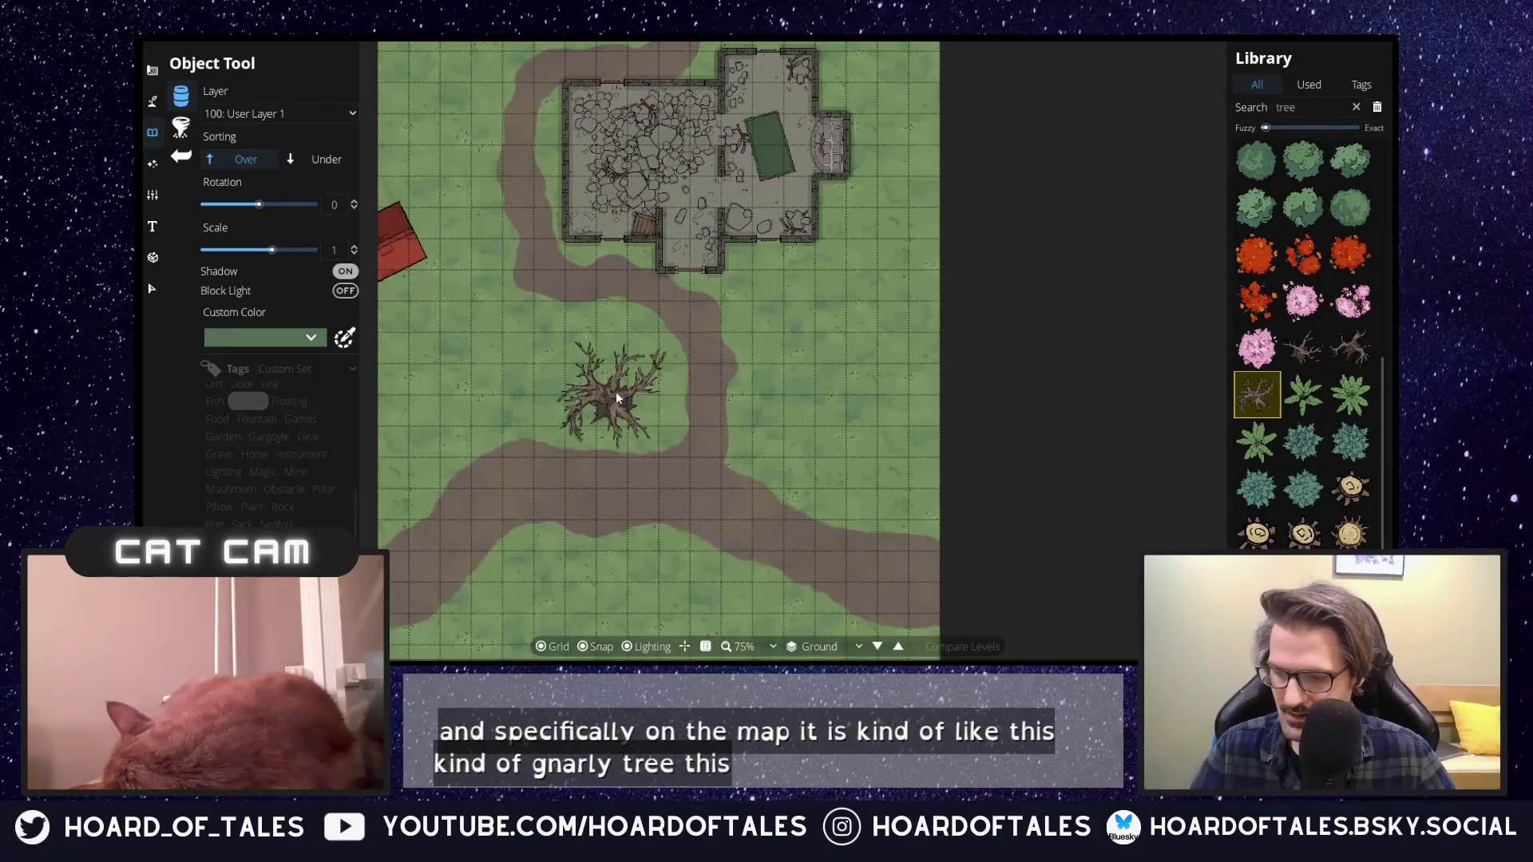
# Place the dead tree, rotated 60 degrees at scale 1.5, inside the path's bend south of the house.
pyautogui.scroll(3, 607, 391)
pyautogui.scroll(1, 609, 393)
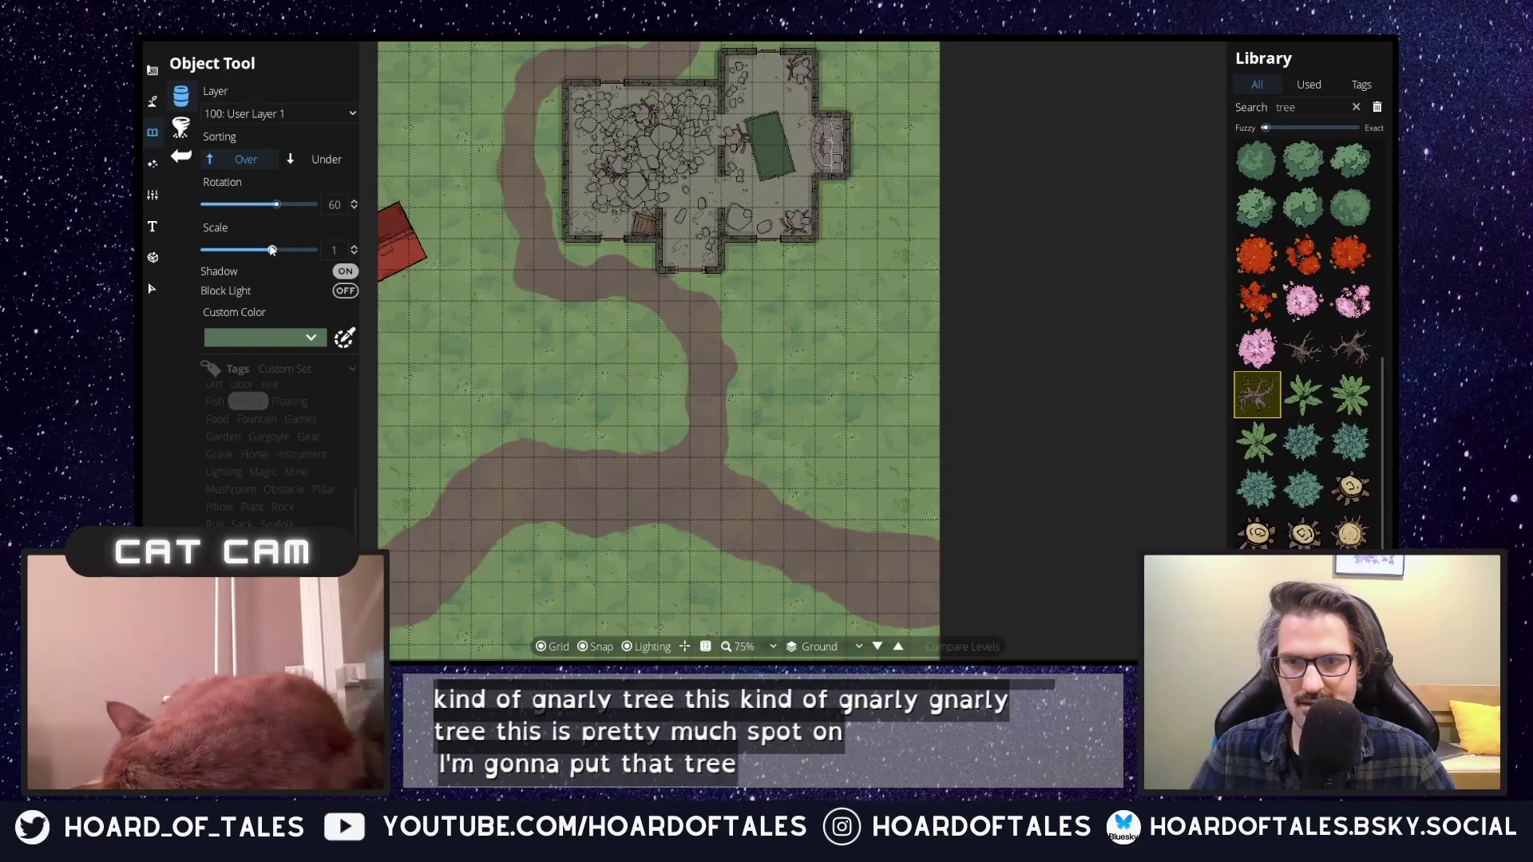
pyautogui.click(337, 254)
pyautogui.write('1.5')
pyautogui.press('Return')
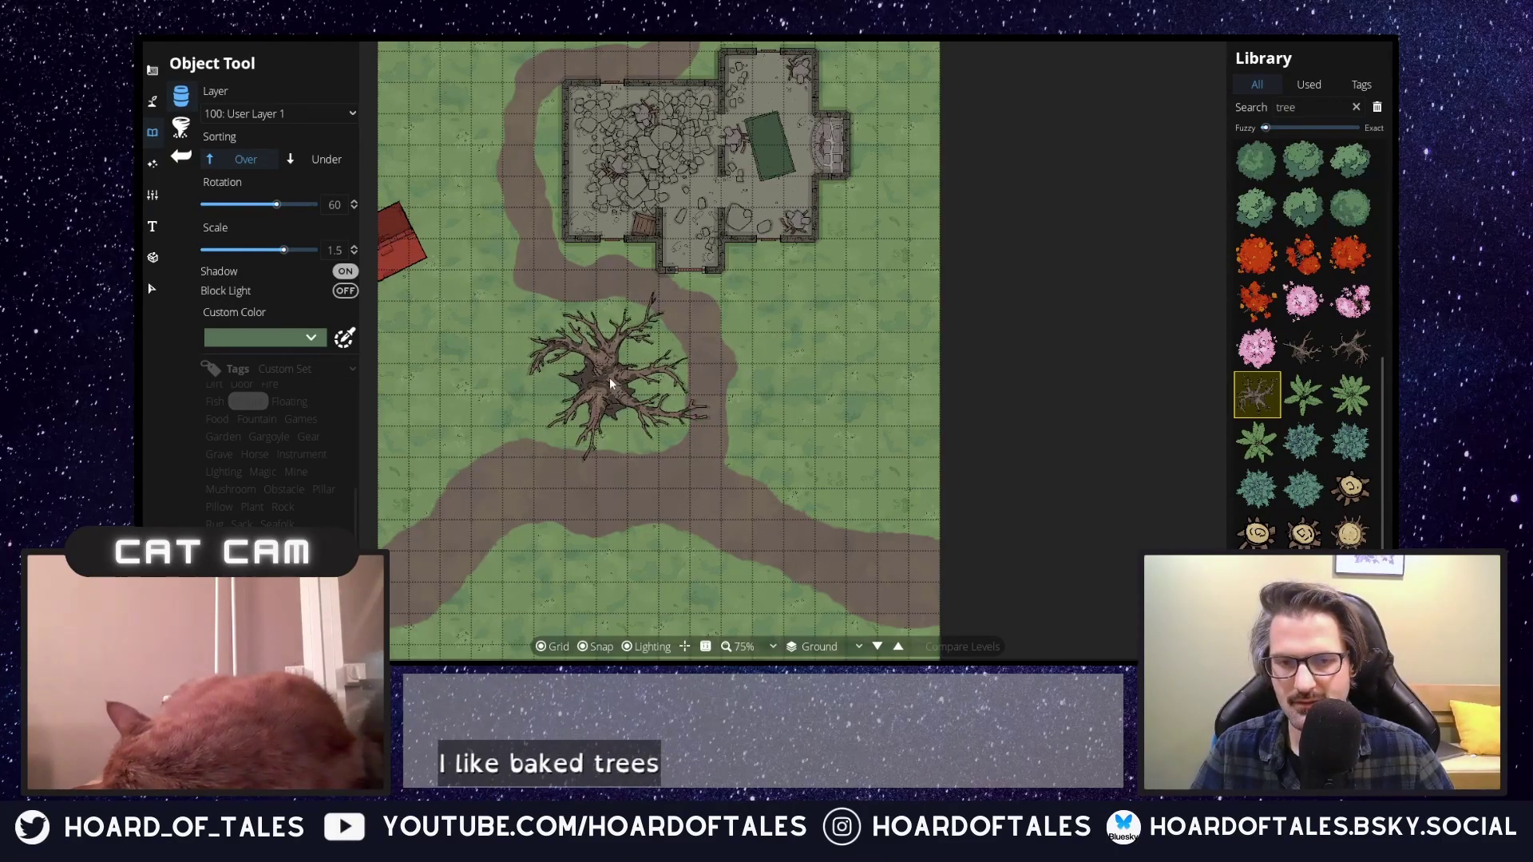
pyautogui.click(611, 384)
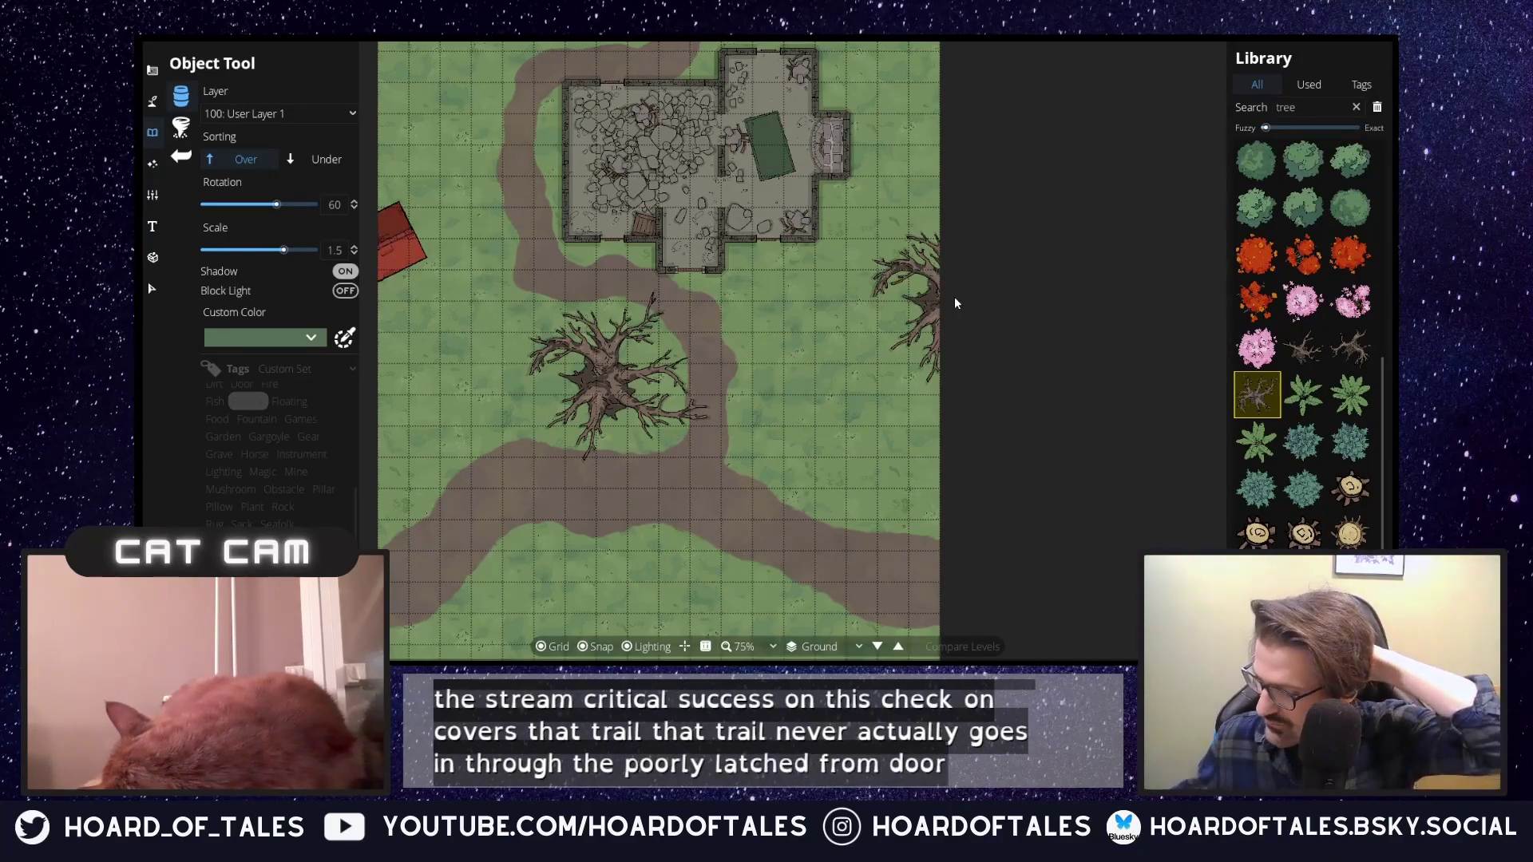
# Paint a light green grass material around the dead tree and west of it with the Material Brush, on the Below Ground layer.
pyautogui.moveTo(955, 295); pyautogui.dragTo(443, 631)
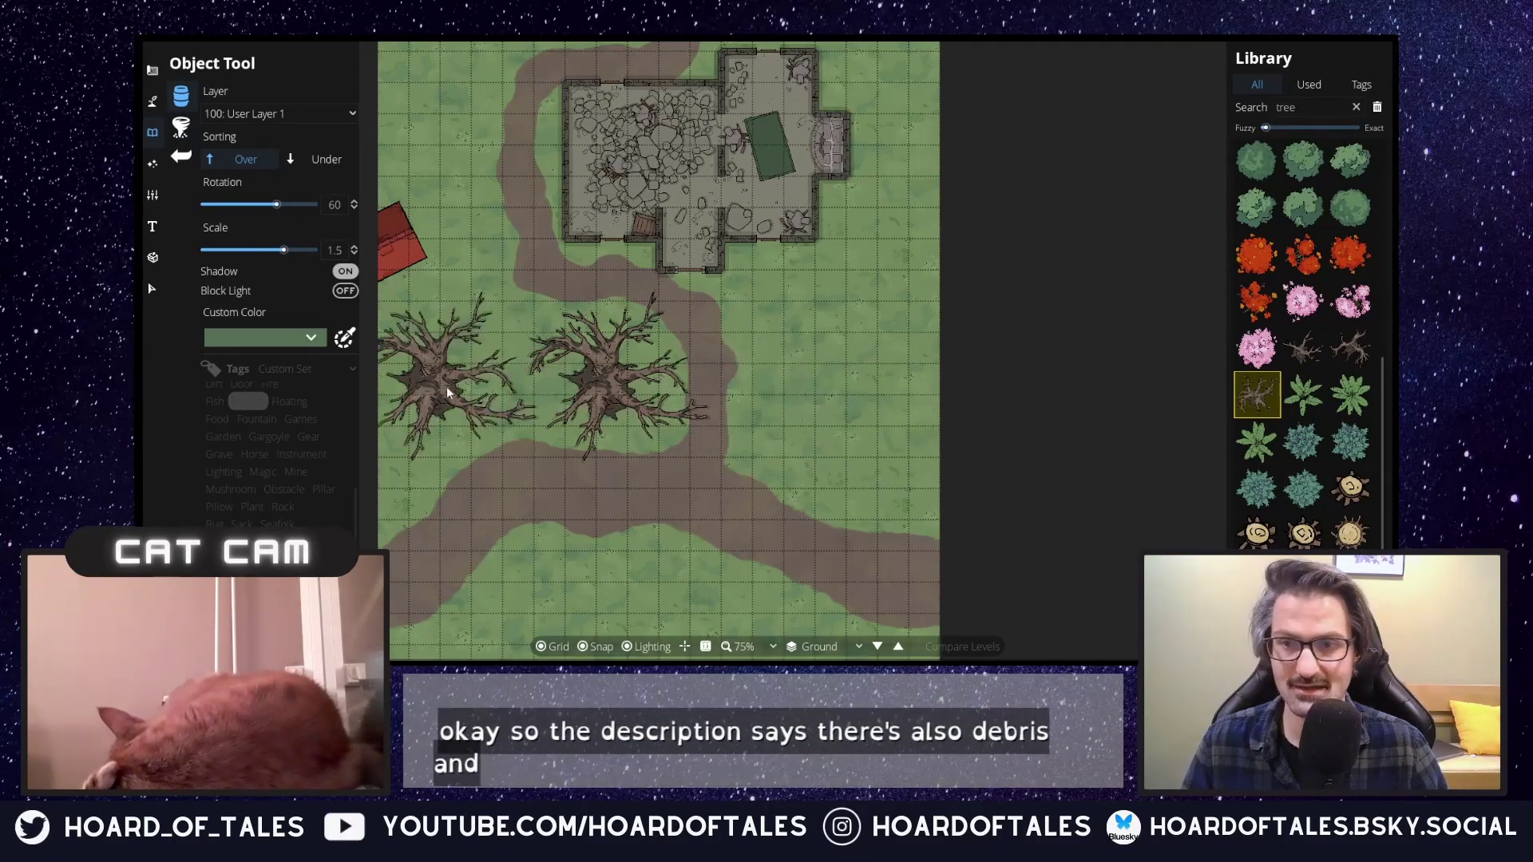
pyautogui.click(159, 99)
pyautogui.click(211, 108)
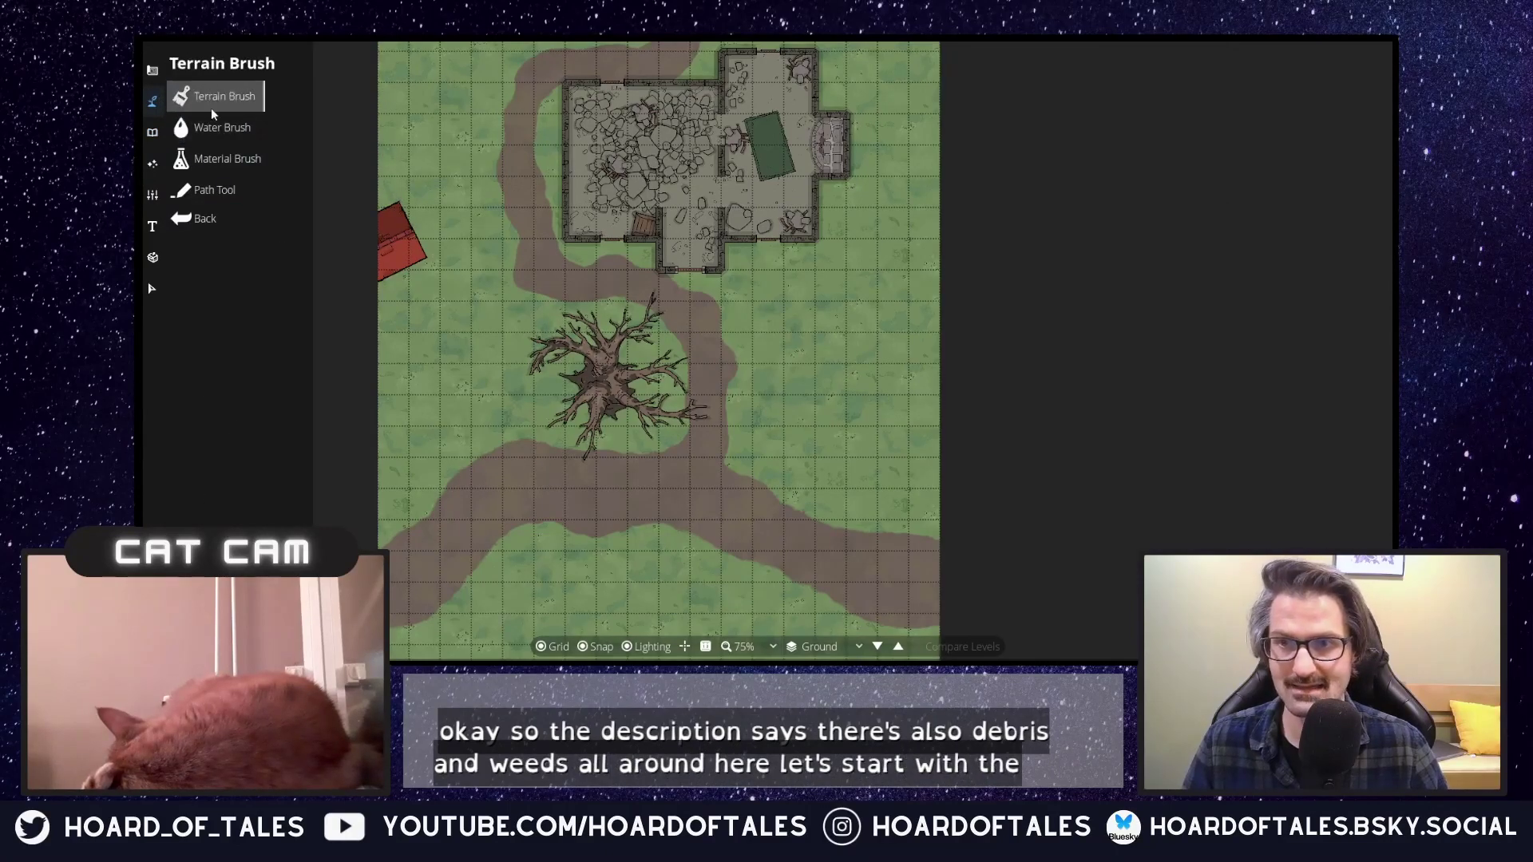
pyautogui.click(181, 128)
pyautogui.click(185, 170)
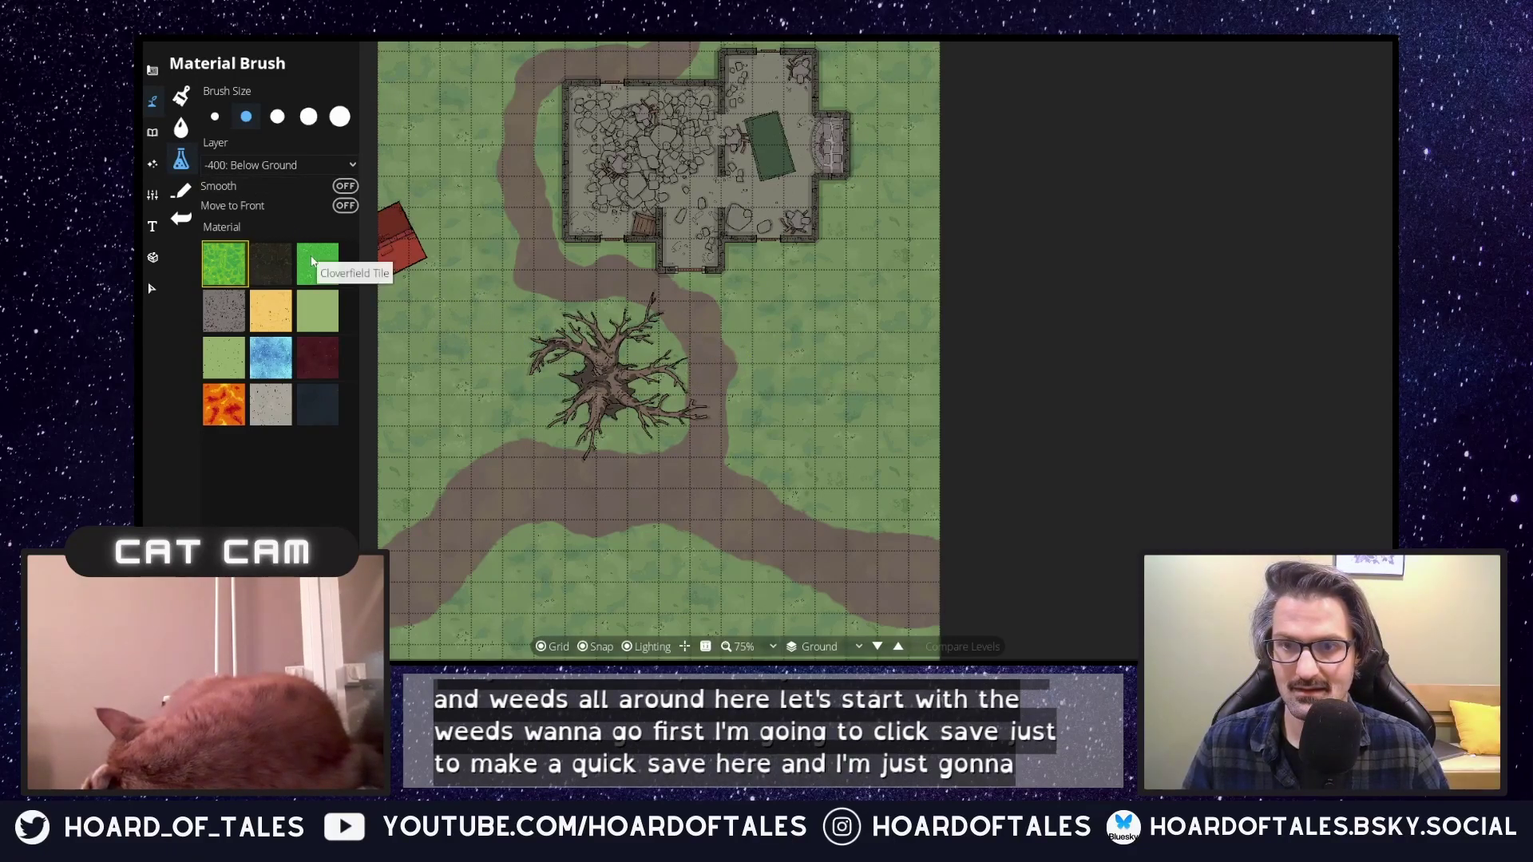
pyautogui.click(324, 303)
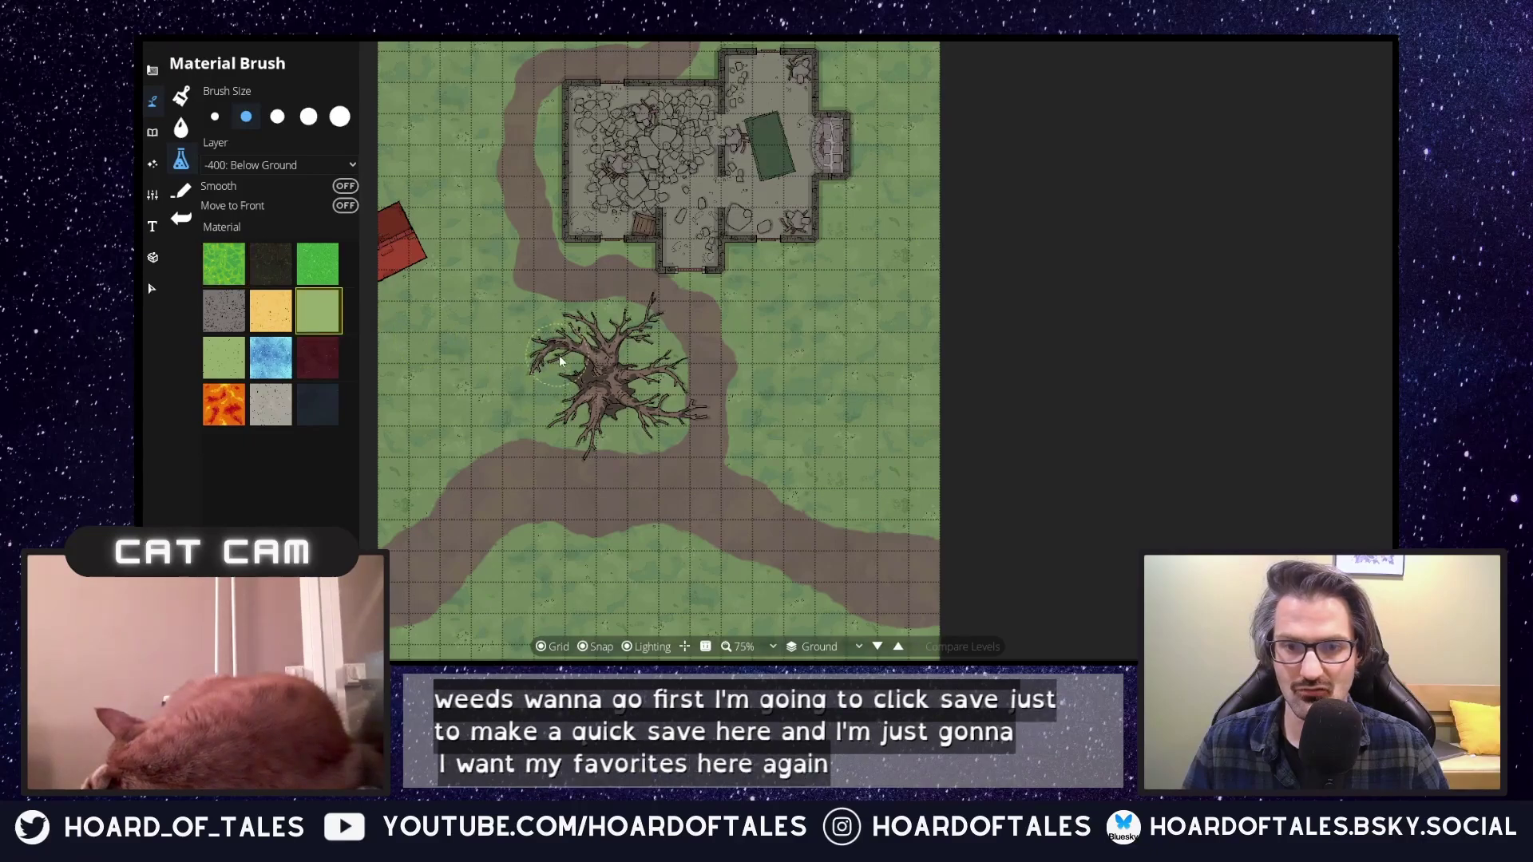
pyautogui.moveTo(553, 391)
pyautogui.mouseDown()
pyautogui.moveTo(523, 405)
pyautogui.moveTo(638, 403)
pyautogui.moveTo(657, 371)
pyautogui.moveTo(582, 345)
pyautogui.moveTo(496, 349)
pyautogui.moveTo(523, 359)
pyautogui.moveTo(417, 408)
pyautogui.moveTo(479, 288)
pyautogui.mouseUp()
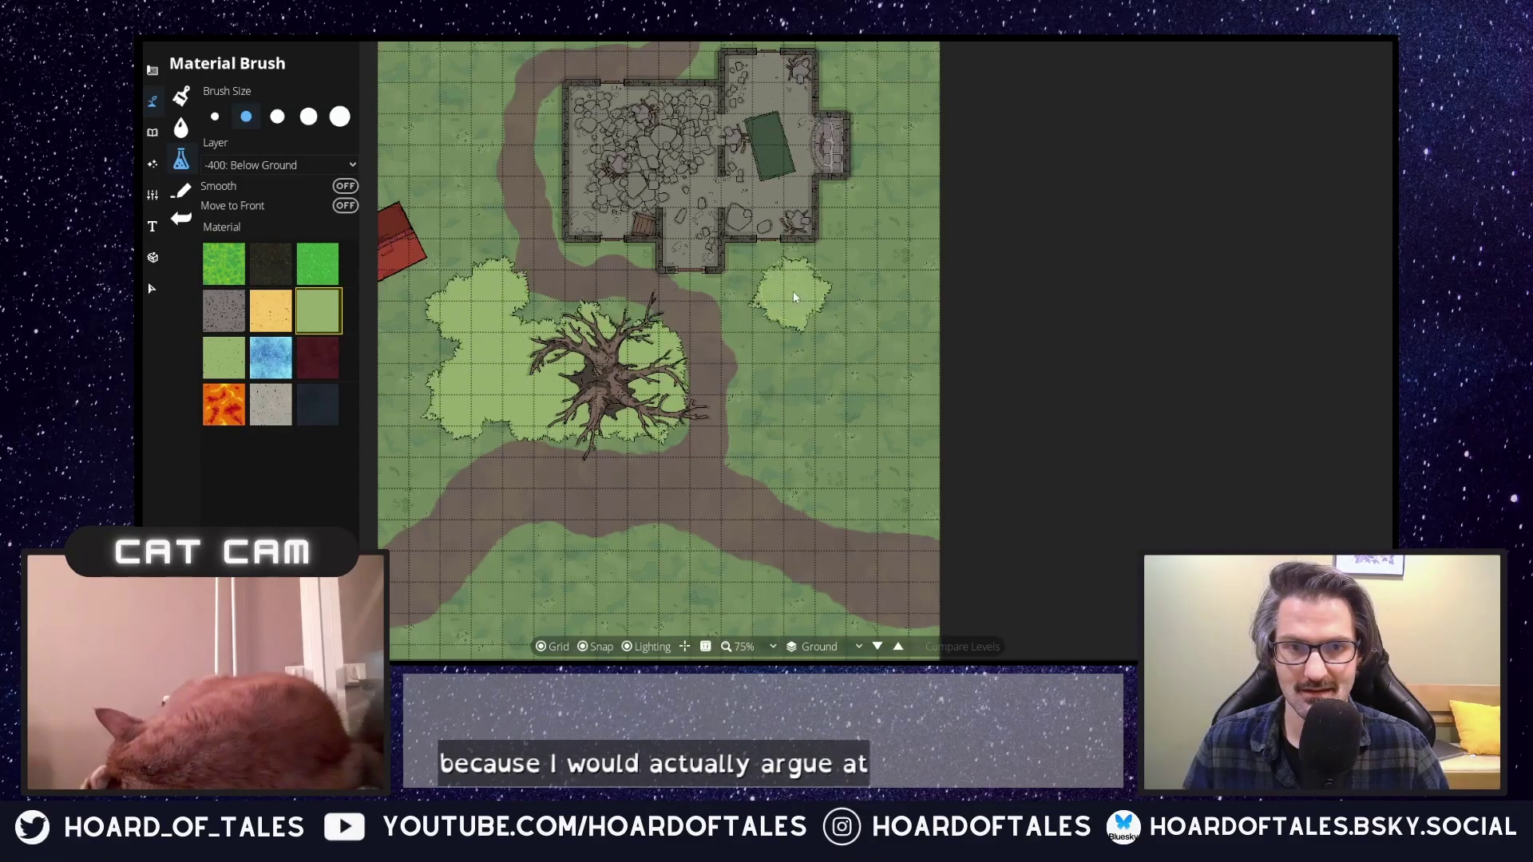
# Paint light green grass southeast of the house, beside the red roof west of the path, and around the house walls.
pyautogui.moveTo(798, 323)
pyautogui.mouseDown()
pyautogui.moveTo(778, 348)
pyautogui.moveTo(806, 417)
pyautogui.moveTo(761, 428)
pyautogui.moveTo(846, 480)
pyautogui.moveTo(816, 486)
pyautogui.moveTo(855, 511)
pyautogui.moveTo(895, 481)
pyautogui.moveTo(860, 371)
pyautogui.moveTo(887, 273)
pyautogui.moveTo(849, 307)
pyautogui.moveTo(825, 305)
pyautogui.moveTo(956, 359)
pyautogui.moveTo(883, 373)
pyautogui.moveTo(918, 376)
pyautogui.moveTo(855, 301)
pyautogui.moveTo(947, 465)
pyautogui.mouseUp()
pyautogui.moveTo(567, 435)
pyautogui.mouseDown()
pyautogui.moveTo(551, 471)
pyautogui.moveTo(573, 405)
pyautogui.moveTo(516, 362)
pyautogui.moveTo(581, 357)
pyautogui.mouseUp()
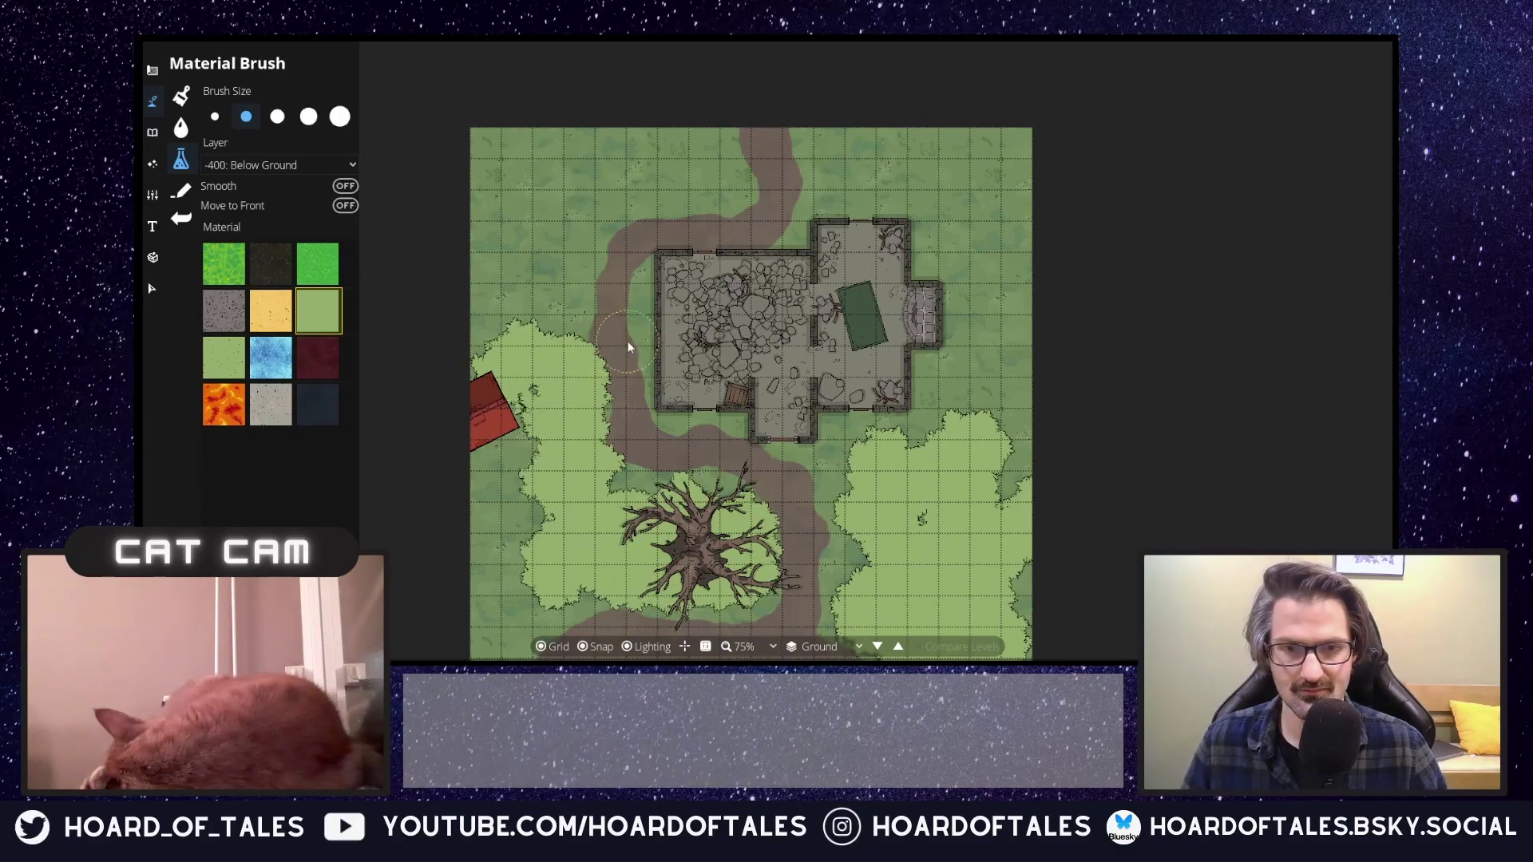
pyautogui.moveTo(650, 329); pyautogui.dragTo(663, 349)
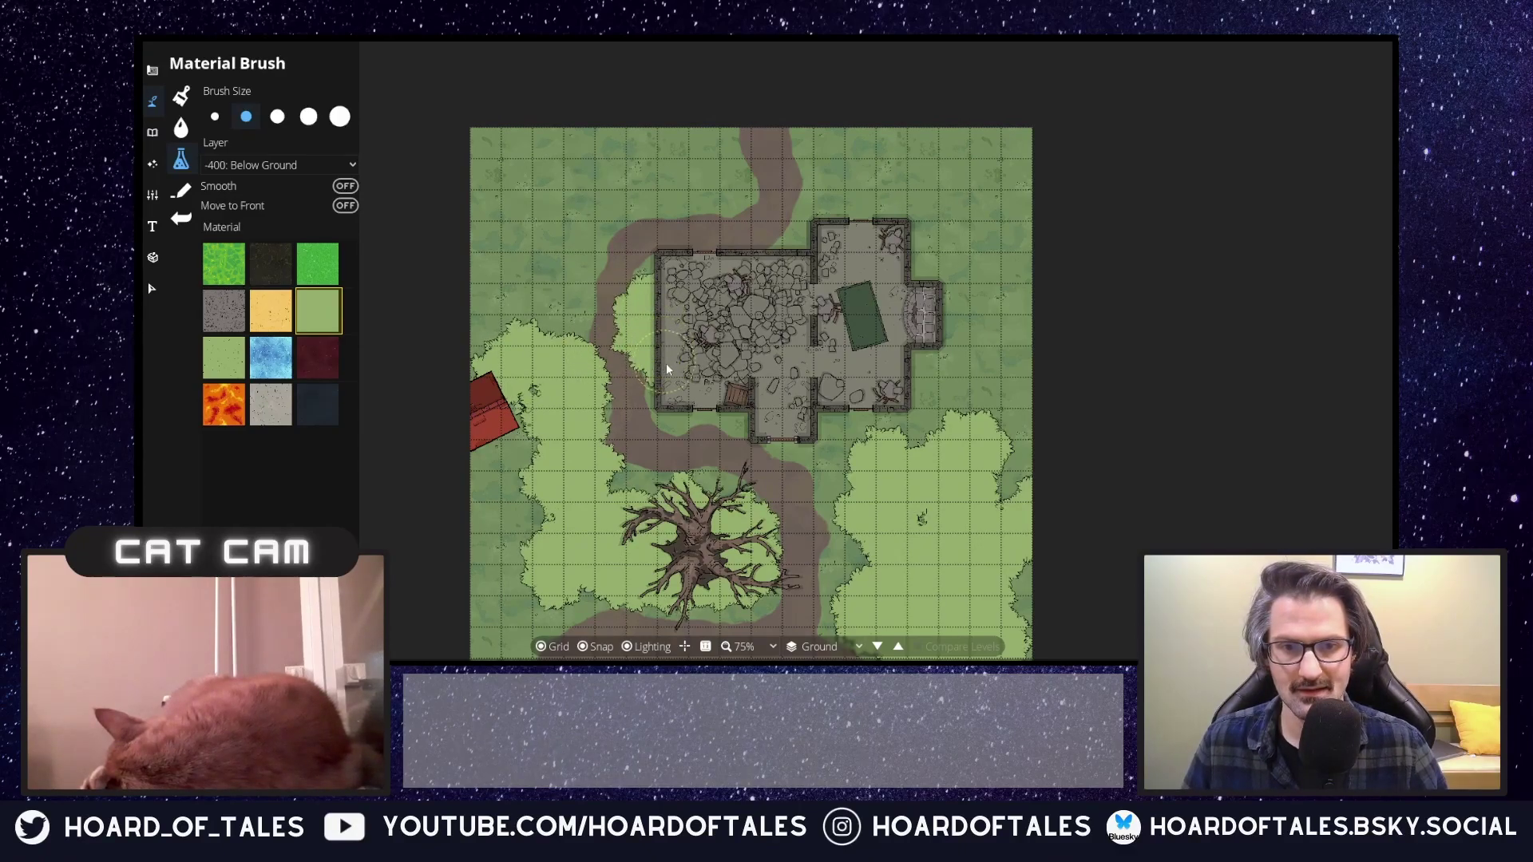
pyautogui.moveTo(675, 429)
pyautogui.mouseDown()
pyautogui.moveTo(873, 443)
pyautogui.moveTo(942, 414)
pyautogui.moveTo(957, 396)
pyautogui.moveTo(919, 398)
pyautogui.moveTo(964, 362)
pyautogui.mouseUp()
pyautogui.moveTo(988, 296)
pyautogui.mouseDown()
pyautogui.moveTo(882, 211)
pyautogui.moveTo(819, 241)
pyautogui.moveTo(829, 212)
pyautogui.moveTo(812, 237)
pyautogui.moveTo(698, 222)
pyautogui.mouseUp()
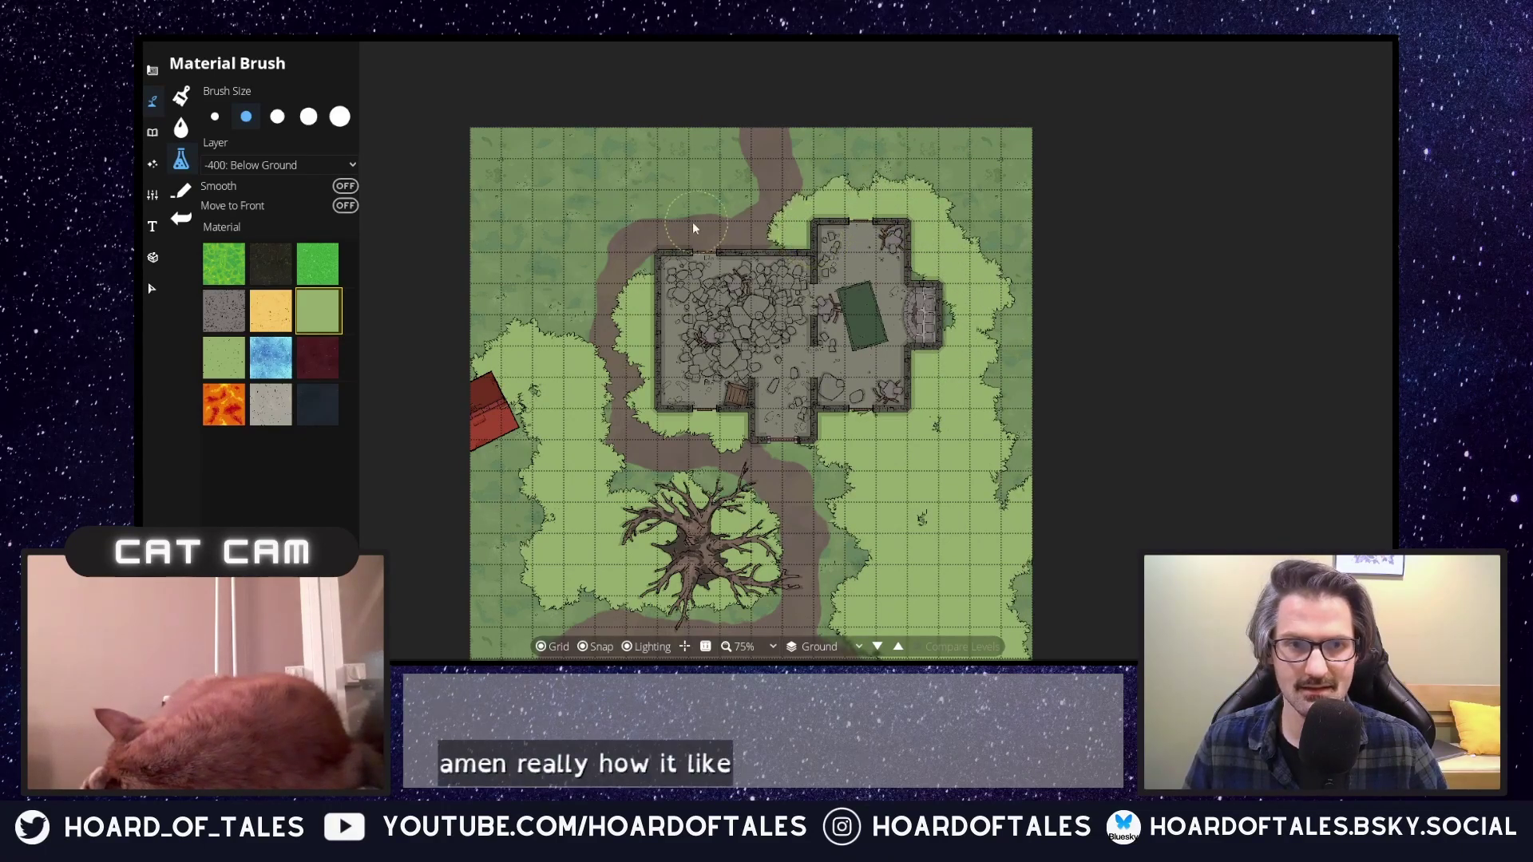
# Extend the light green grass across the map's northwest part and its northeast corner beyond the house.
pyautogui.moveTo(549, 311)
pyautogui.mouseDown()
pyautogui.moveTo(529, 313)
pyautogui.moveTo(552, 315)
pyautogui.mouseUp()
pyautogui.moveTo(477, 271)
pyautogui.mouseDown()
pyautogui.moveTo(584, 248)
pyautogui.moveTo(541, 270)
pyautogui.moveTo(475, 217)
pyautogui.moveTo(503, 169)
pyautogui.moveTo(598, 178)
pyautogui.moveTo(526, 210)
pyautogui.moveTo(631, 152)
pyautogui.moveTo(719, 181)
pyautogui.moveTo(596, 186)
pyautogui.moveTo(587, 220)
pyautogui.moveTo(655, 187)
pyautogui.moveTo(624, 194)
pyautogui.mouseUp()
pyautogui.moveTo(902, 159); pyautogui.dragTo(977, 215)
# Fill the area south of the wide dirt road with light green grass down to the map's lower edge.
pyautogui.scroll(-5, 999, 365)
pyautogui.moveTo(643, 511)
pyautogui.mouseDown()
pyautogui.moveTo(629, 455)
pyautogui.moveTo(573, 442)
pyautogui.moveTo(551, 486)
pyautogui.moveTo(488, 512)
pyautogui.moveTo(517, 522)
pyautogui.moveTo(535, 563)
pyautogui.moveTo(515, 587)
pyautogui.moveTo(580, 601)
pyautogui.moveTo(595, 499)
pyautogui.moveTo(542, 540)
pyautogui.moveTo(611, 555)
pyautogui.moveTo(631, 595)
pyautogui.moveTo(705, 634)
pyautogui.moveTo(663, 619)
pyautogui.moveTo(680, 544)
pyautogui.moveTo(711, 538)
pyautogui.moveTo(699, 534)
pyautogui.moveTo(818, 583)
pyautogui.moveTo(714, 548)
pyautogui.moveTo(815, 615)
pyautogui.moveTo(942, 616)
pyautogui.moveTo(1013, 589)
pyautogui.moveTo(997, 546)
pyautogui.moveTo(1000, 584)
pyautogui.moveTo(940, 617)
pyautogui.moveTo(788, 631)
pyautogui.moveTo(752, 625)
pyautogui.moveTo(679, 563)
pyautogui.moveTo(647, 618)
pyautogui.moveTo(583, 625)
pyautogui.mouseUp()
pyautogui.moveTo(468, 597)
pyautogui.mouseDown()
pyautogui.moveTo(477, 631)
pyautogui.moveTo(863, 534)
pyautogui.moveTo(718, 511)
pyautogui.moveTo(885, 551)
pyautogui.moveTo(789, 520)
pyautogui.moveTo(733, 455)
pyautogui.moveTo(704, 480)
pyautogui.moveTo(816, 490)
pyautogui.moveTo(926, 540)
pyautogui.mouseUp()
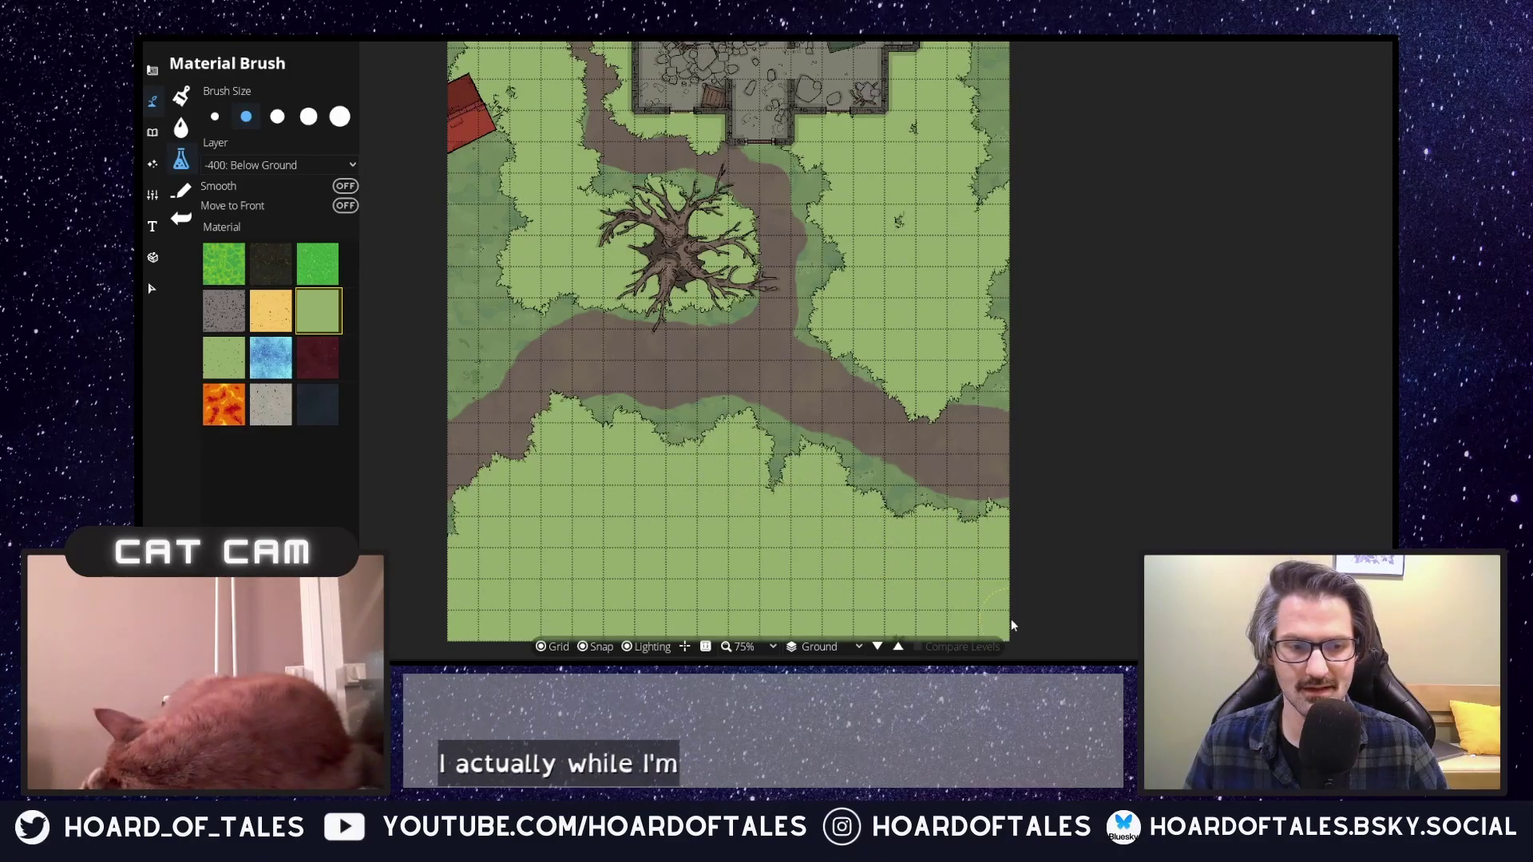
pyautogui.moveTo(927, 525); pyautogui.dragTo(895, 515)
pyautogui.moveTo(673, 452)
pyautogui.mouseDown()
pyautogui.moveTo(699, 497)
pyautogui.moveTo(759, 503)
pyautogui.moveTo(713, 419)
pyautogui.mouseUp()
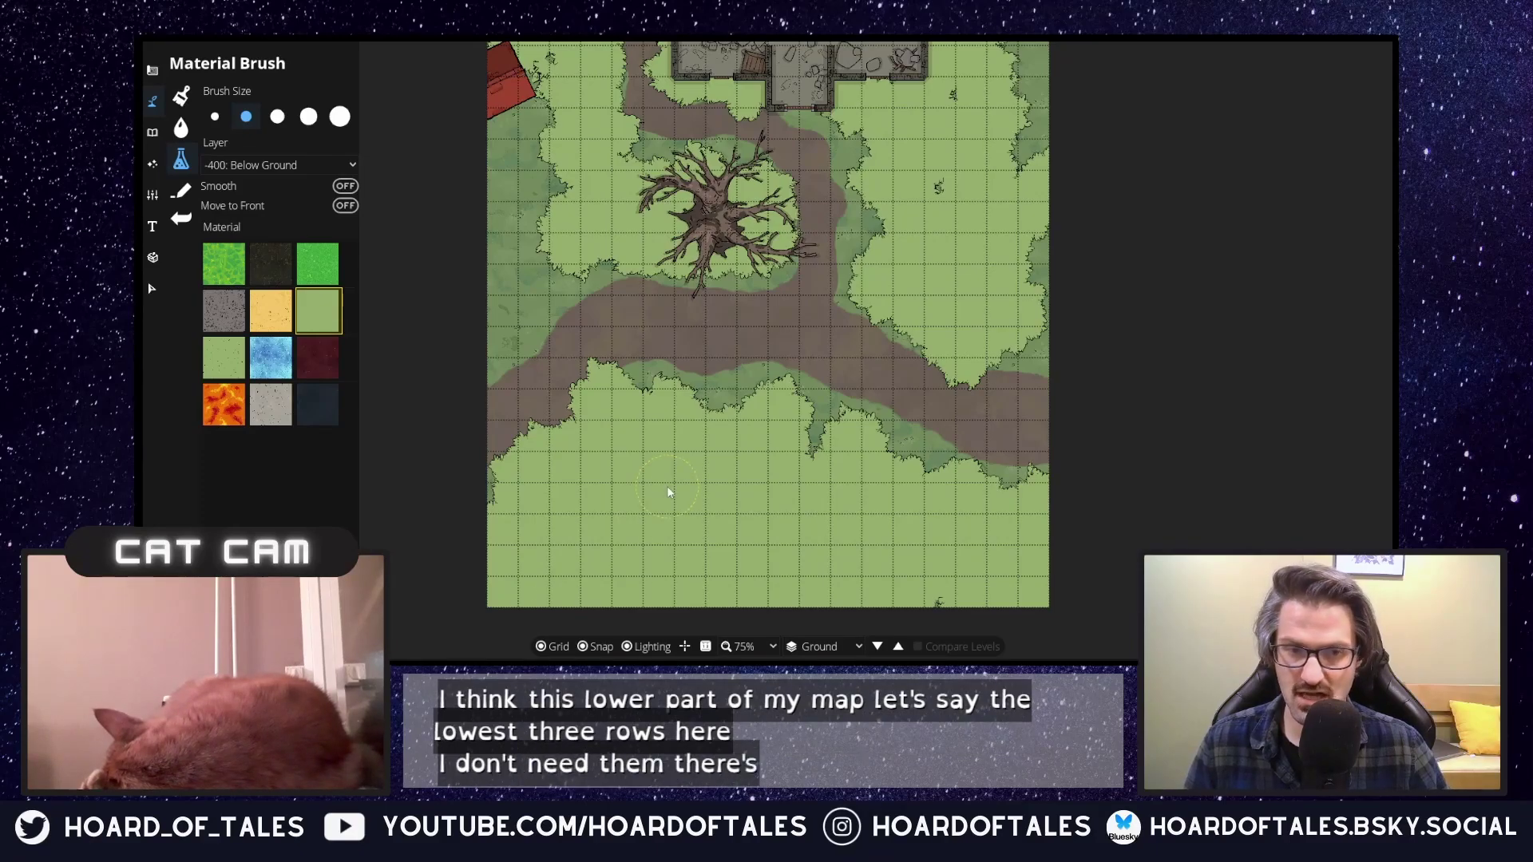
pyautogui.moveTo(684, 482); pyautogui.dragTo(693, 570)
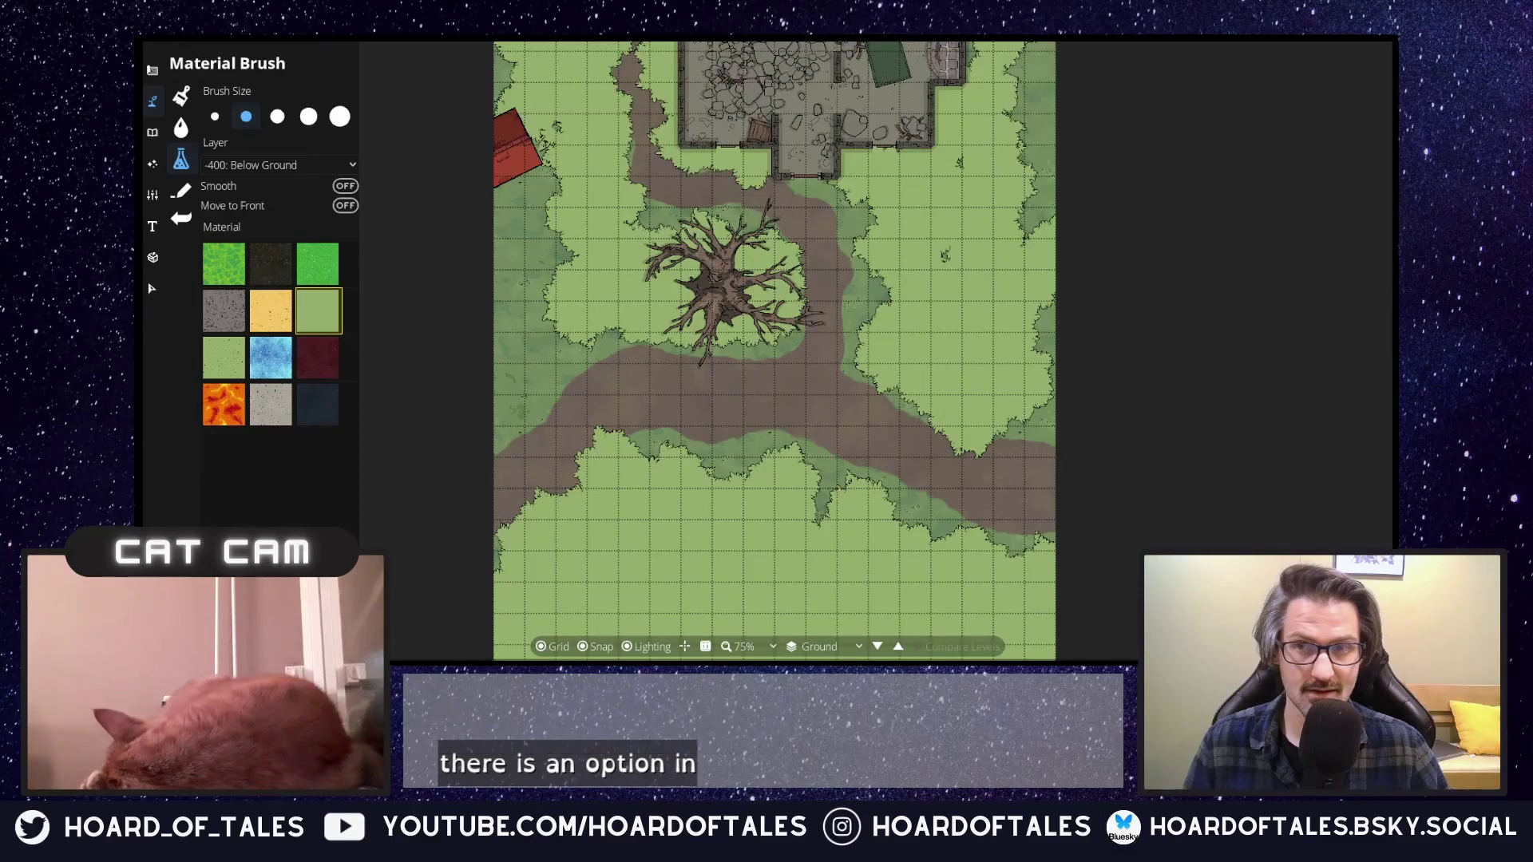
pyautogui.click(151, 70)
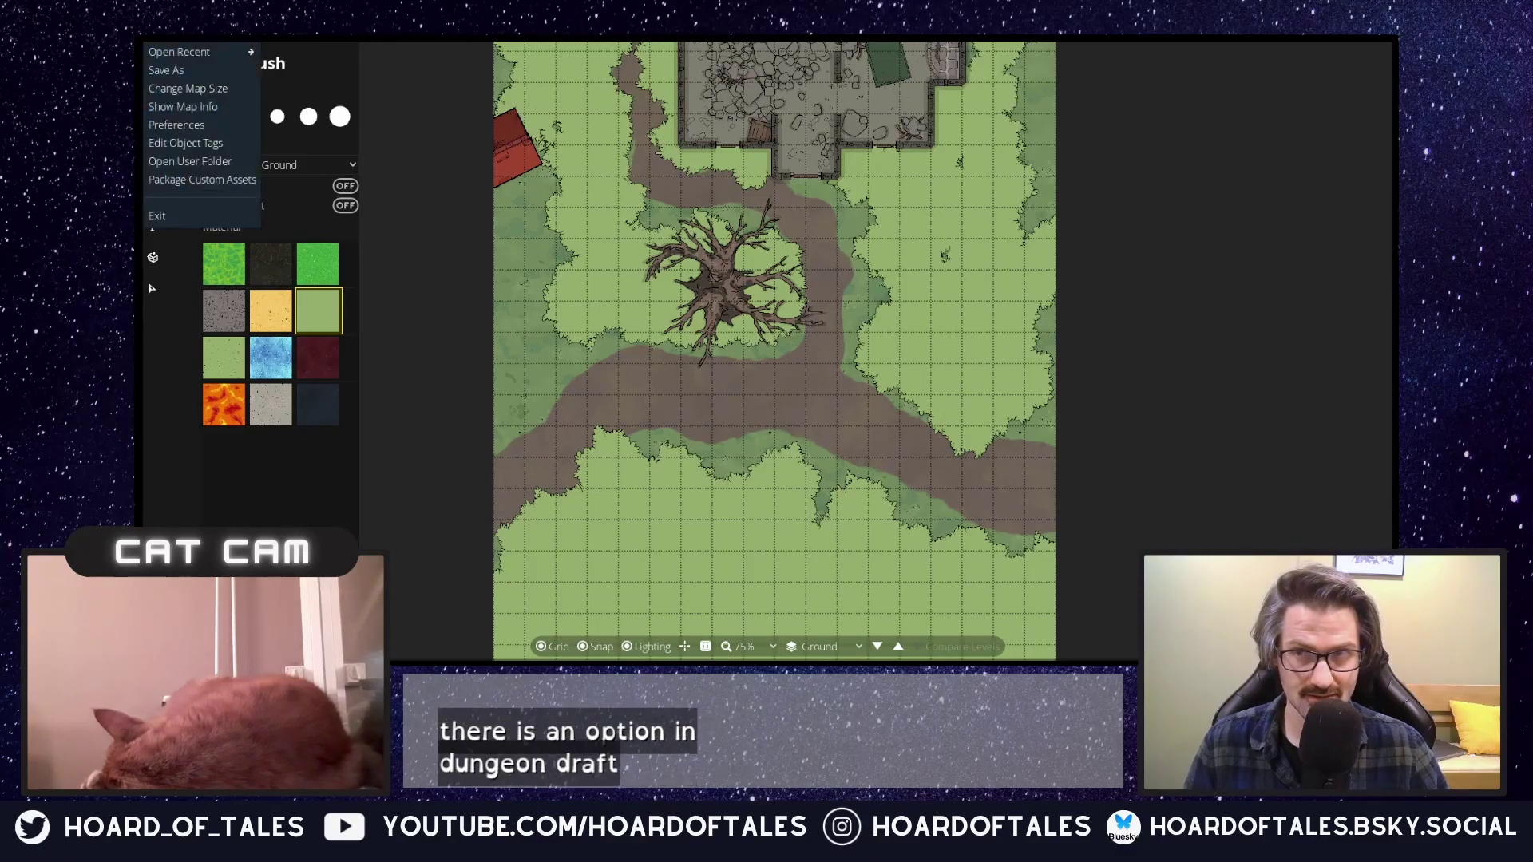
pyautogui.click(185, 88)
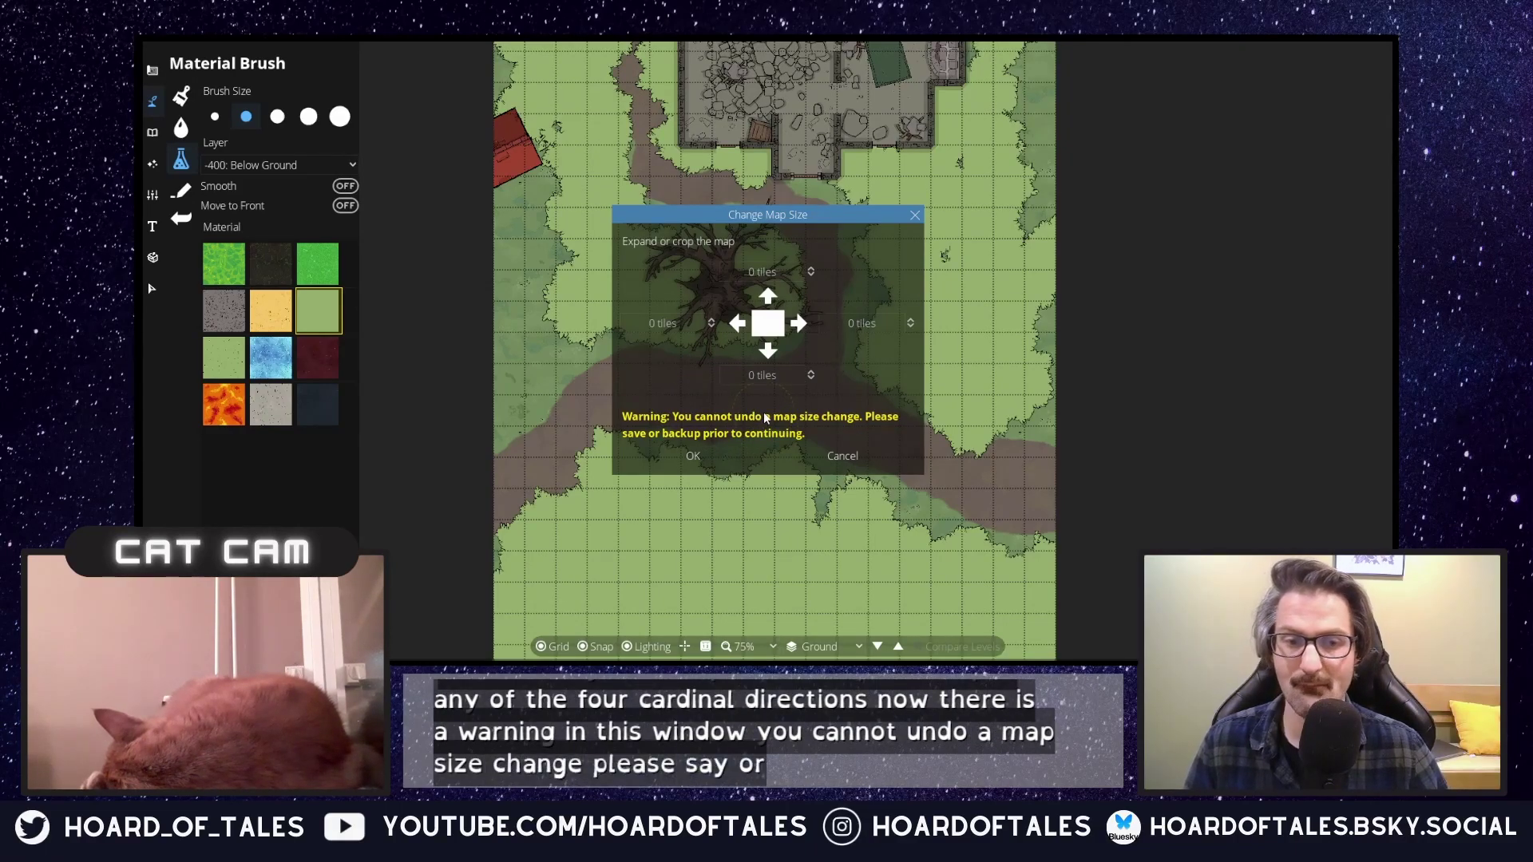
pyautogui.click(843, 457)
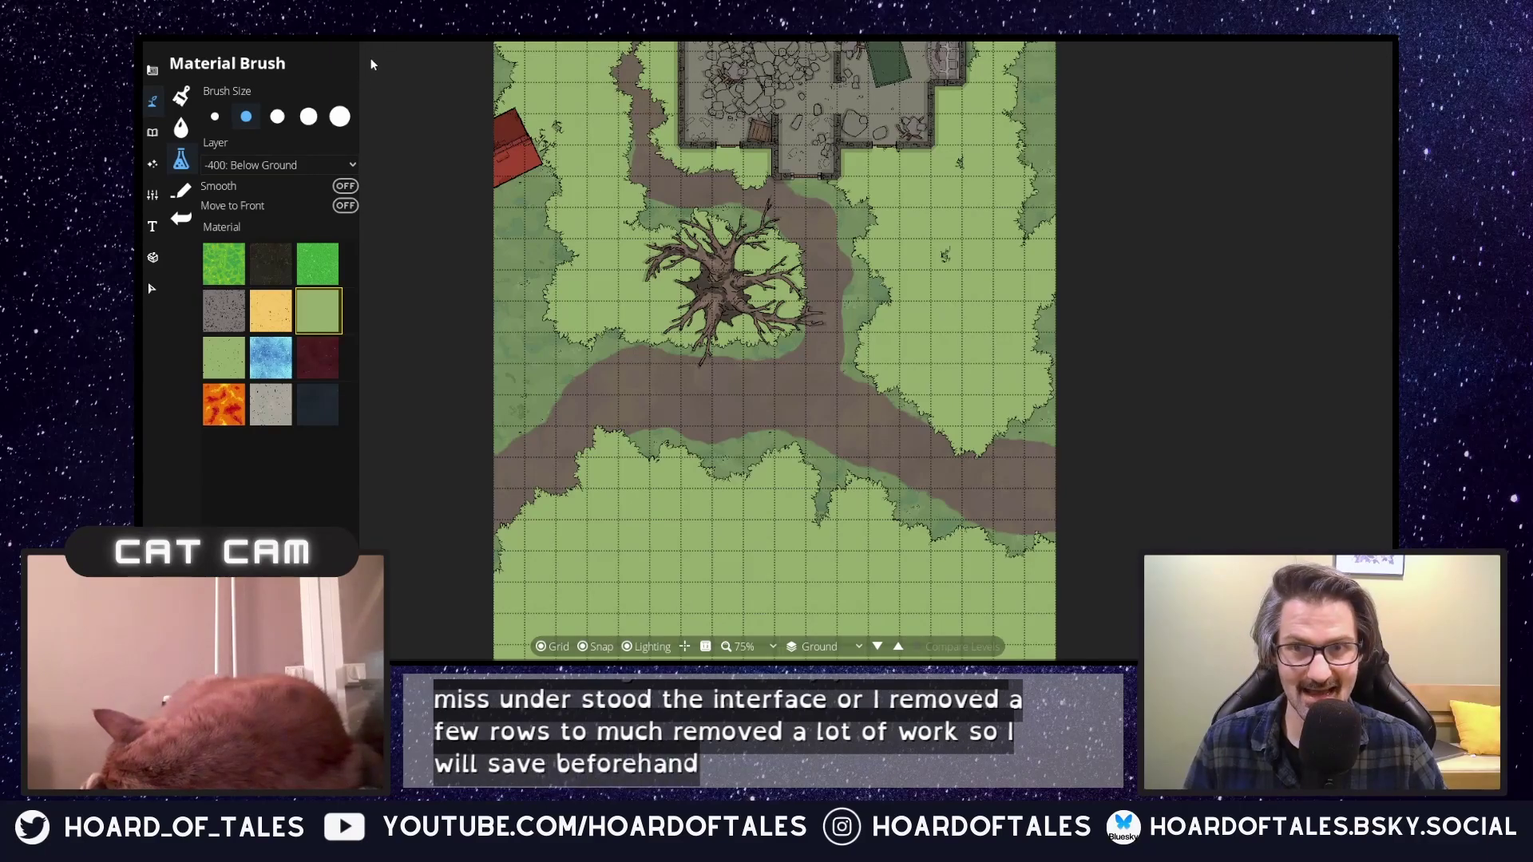
# Crop the map by three tiles along its south edge with Change Map Size.
pyautogui.click(153, 69)
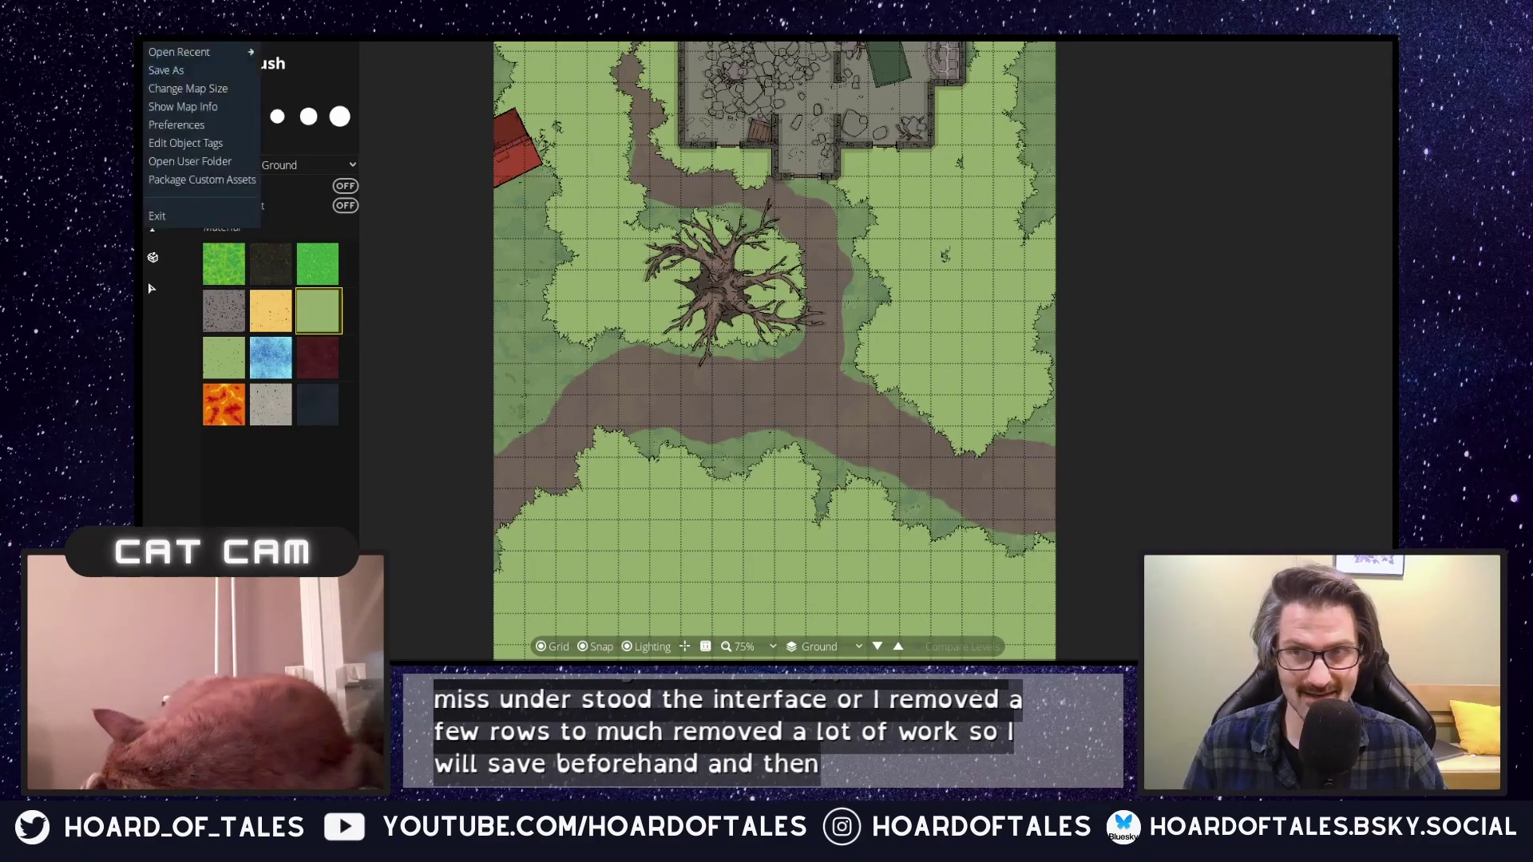
pyautogui.click(199, 88)
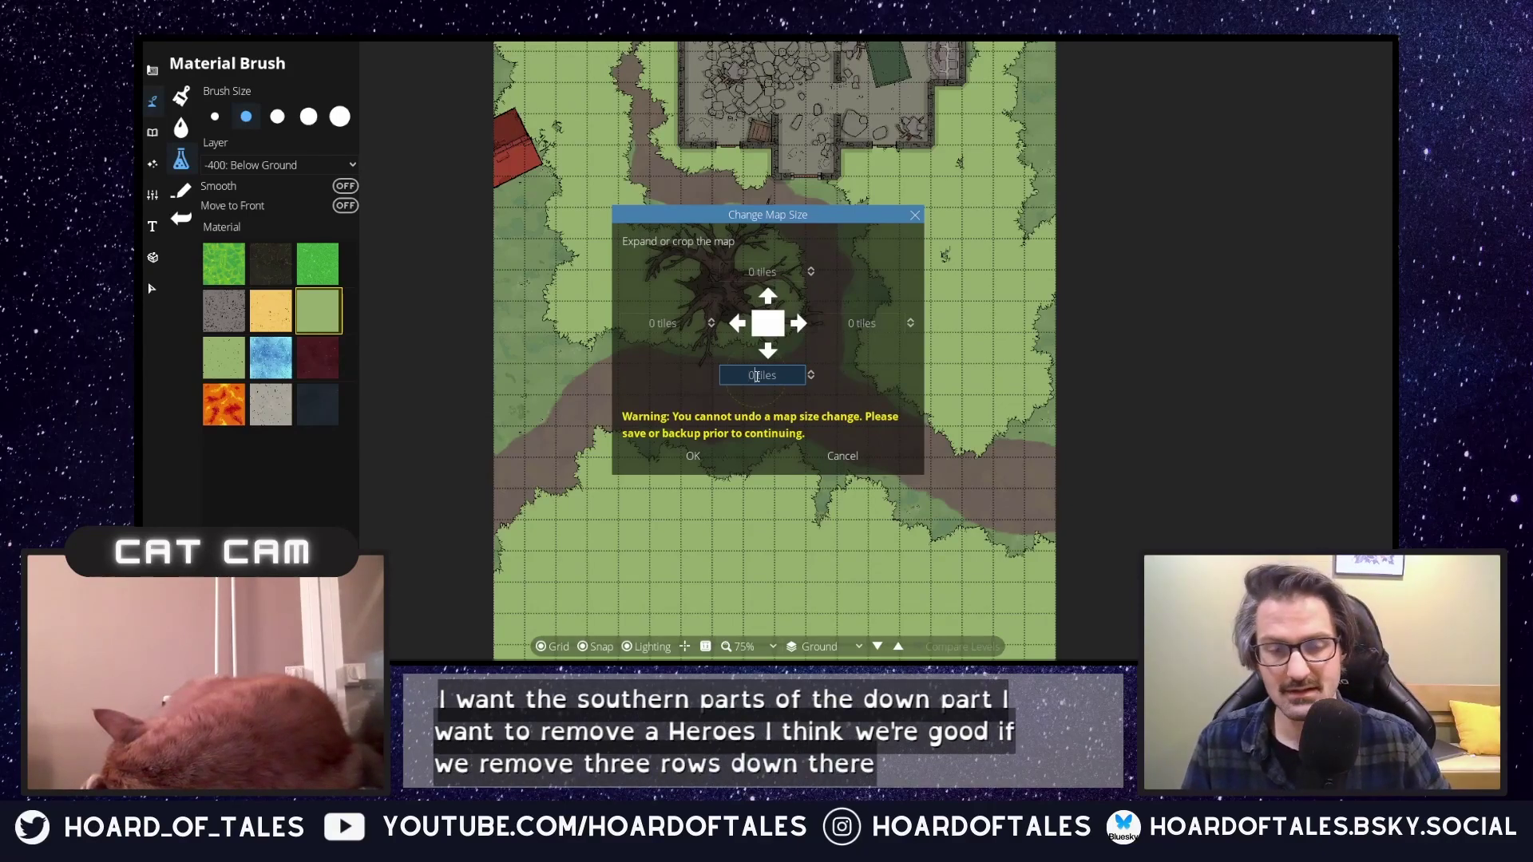
pyautogui.write('-3')
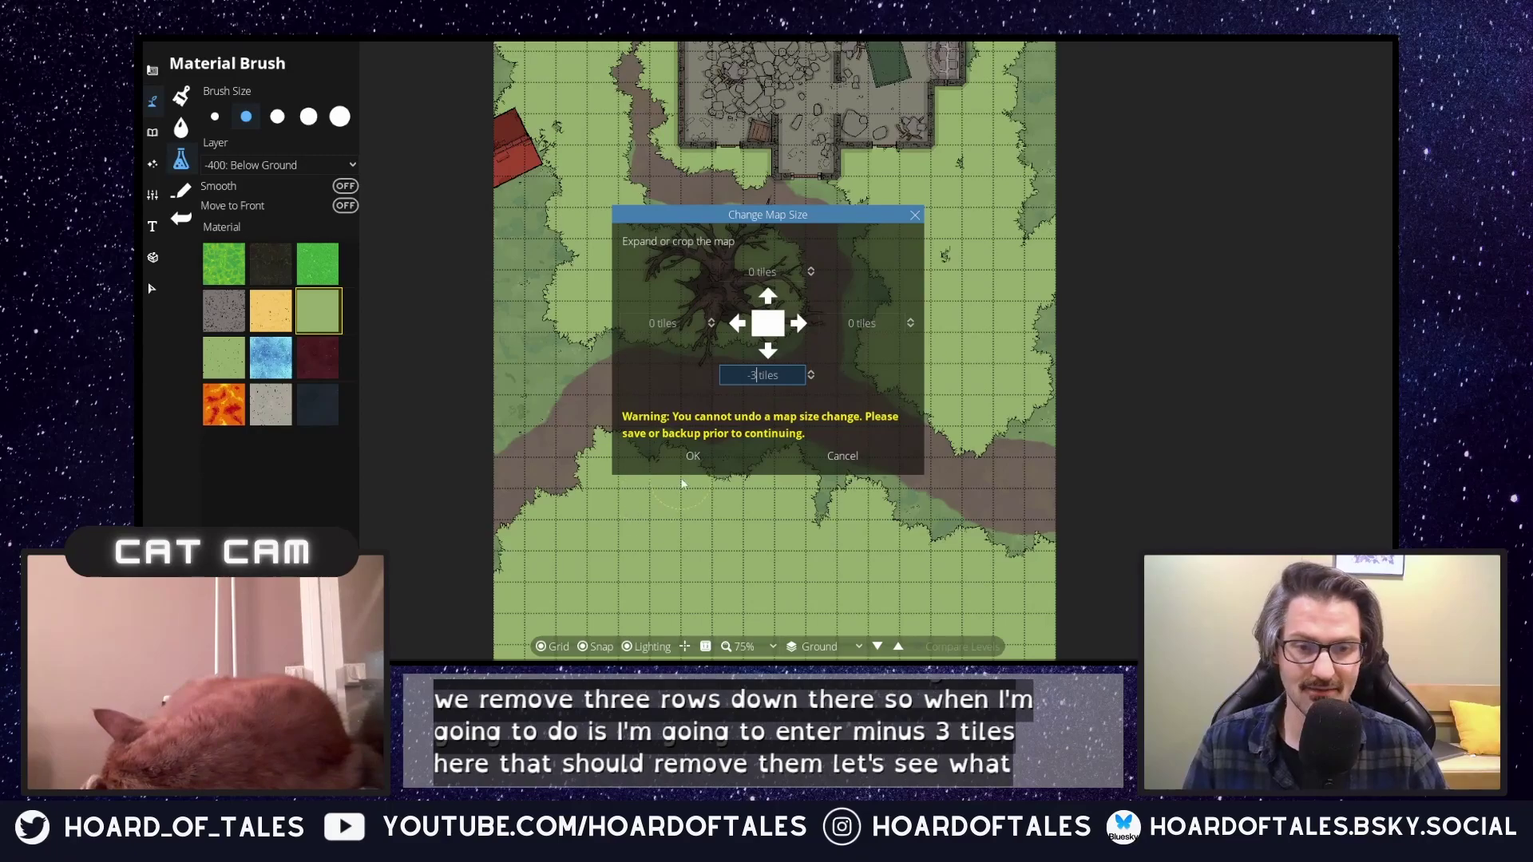
pyautogui.click(696, 460)
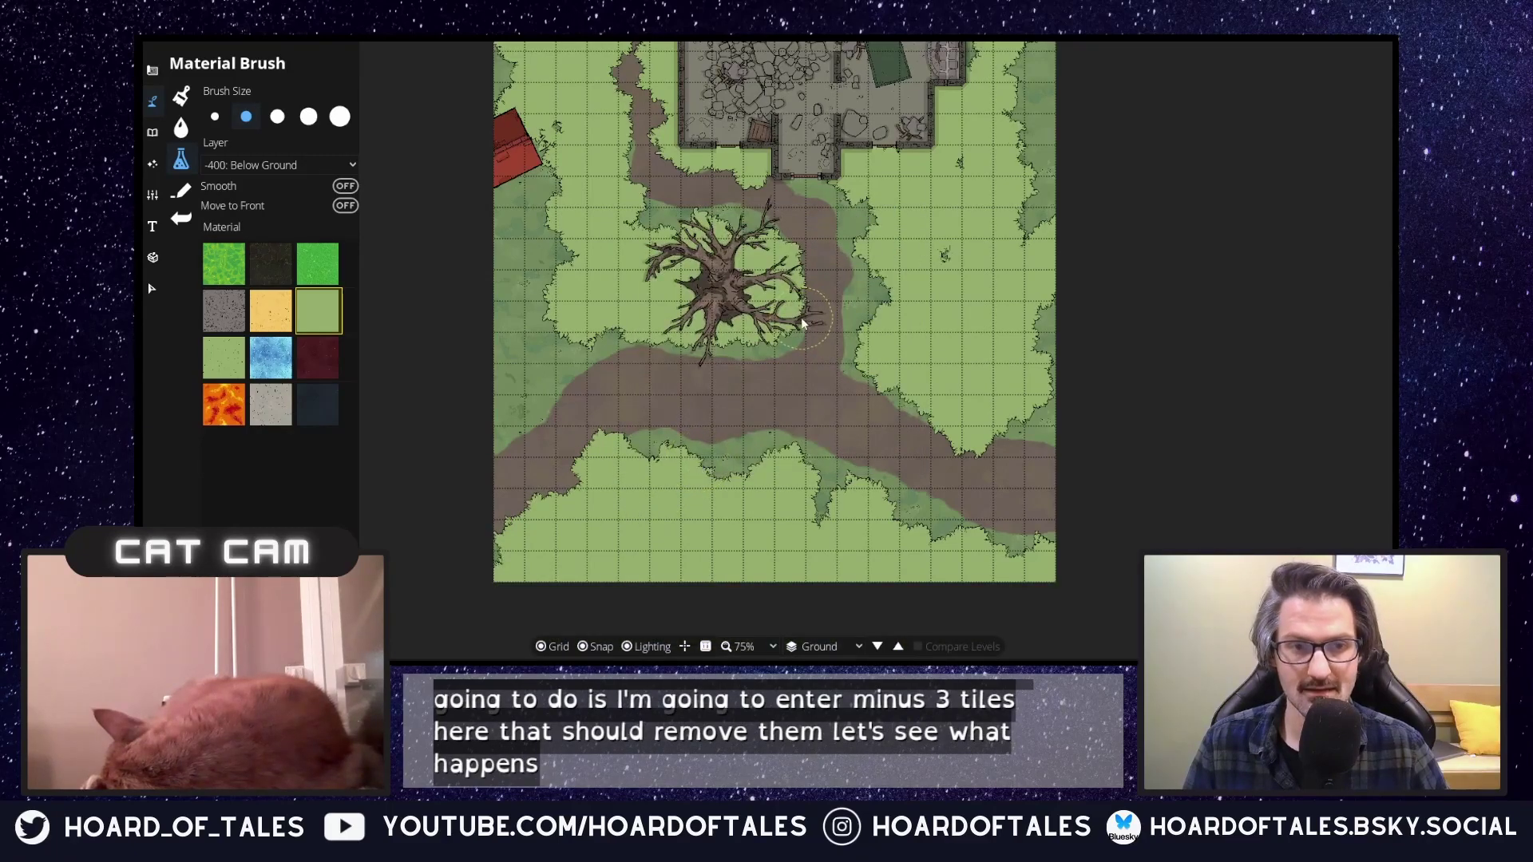
# Paint light green grass west and southwest of the dead tree and along the road's north edge, including east of the path junction.
pyautogui.moveTo(793, 349); pyautogui.dragTo(790, 413)
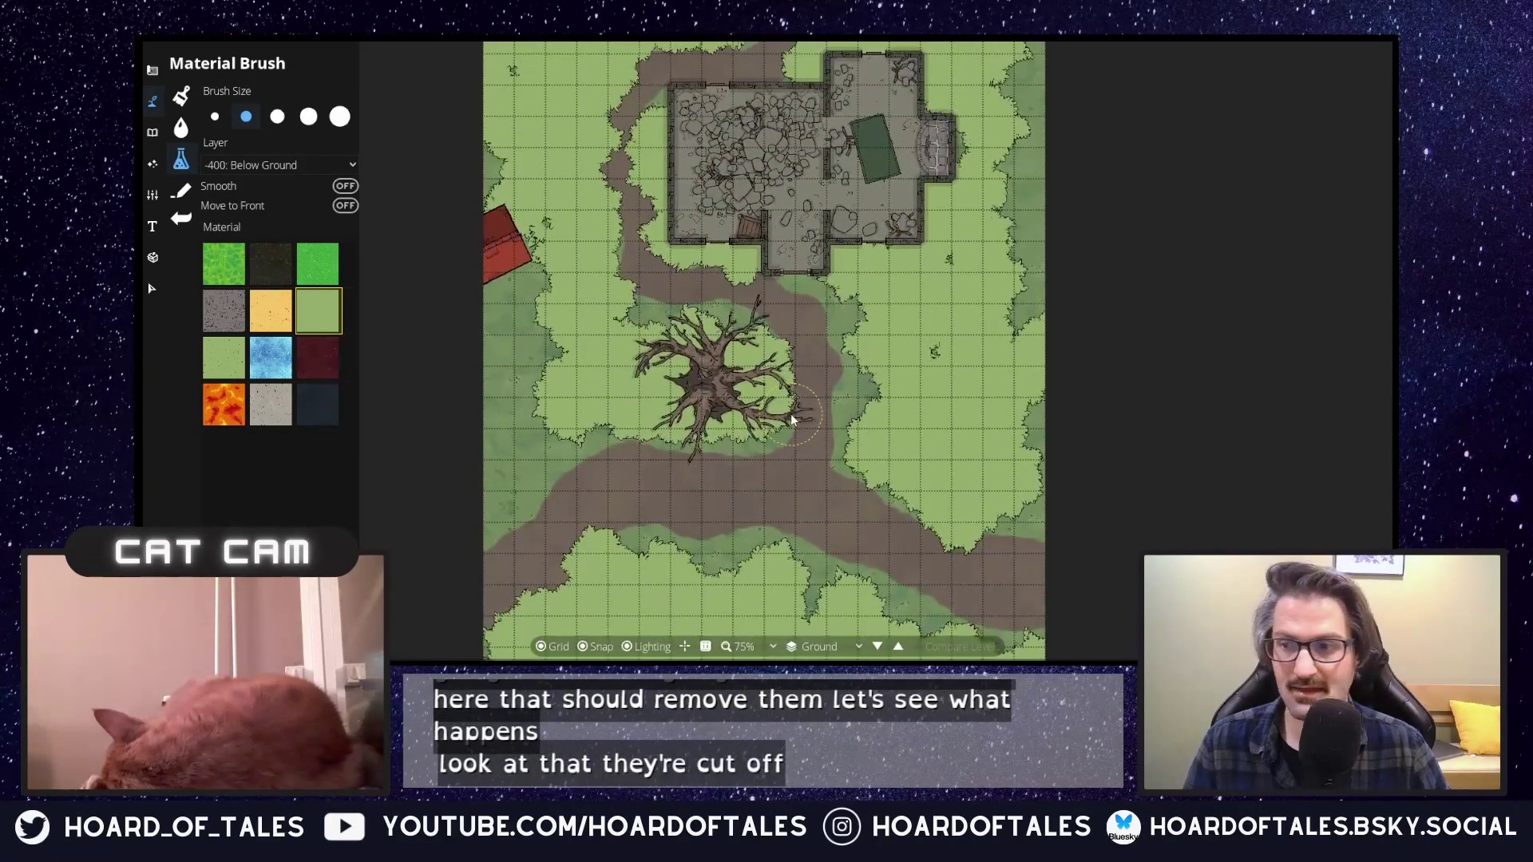
pyautogui.scroll(-1, 904, 432)
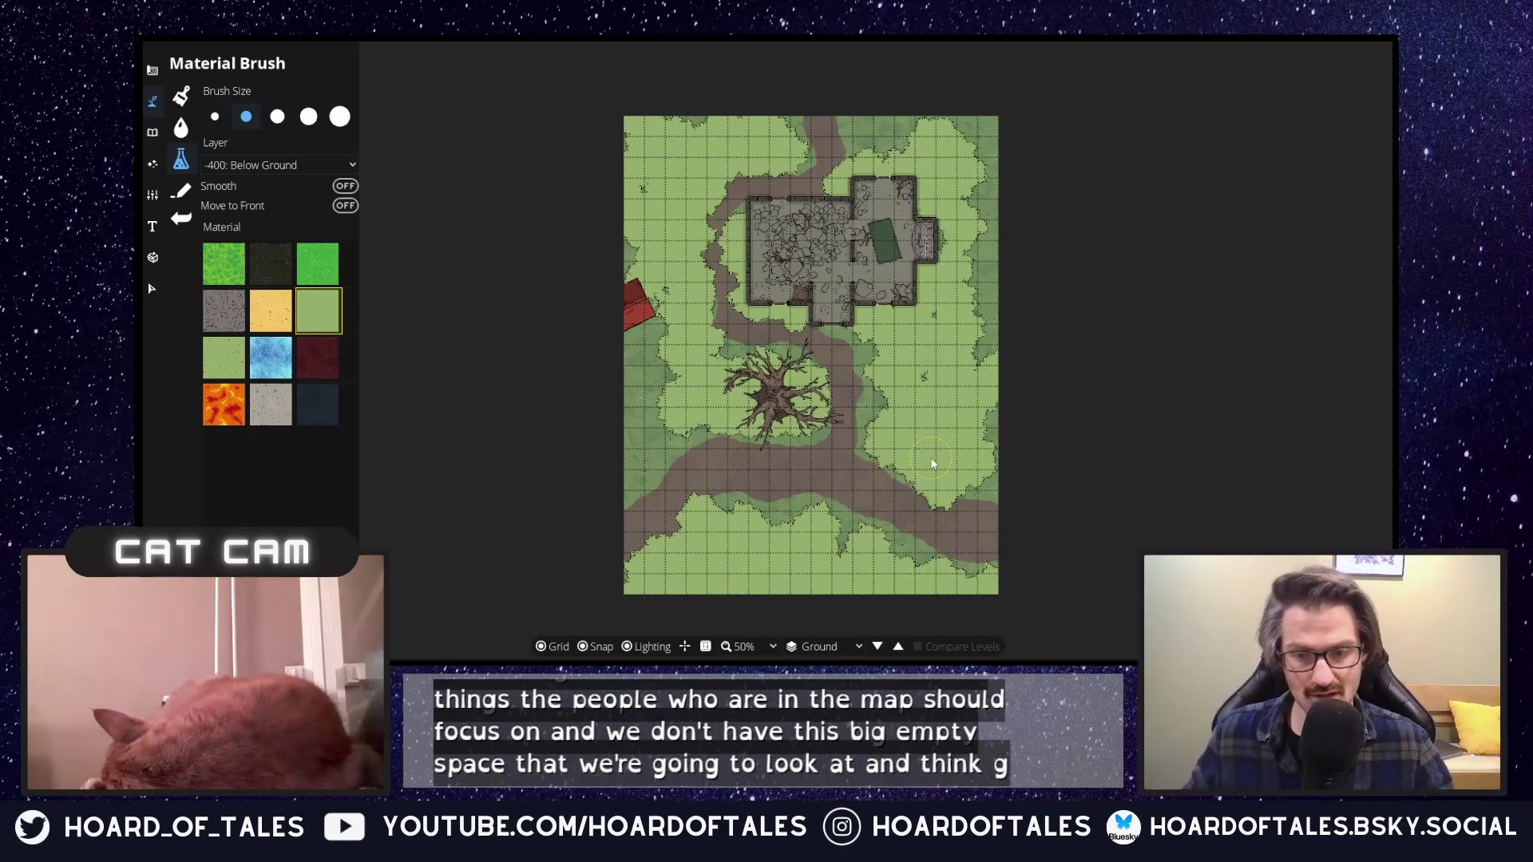
pyautogui.scroll(1, 893, 523)
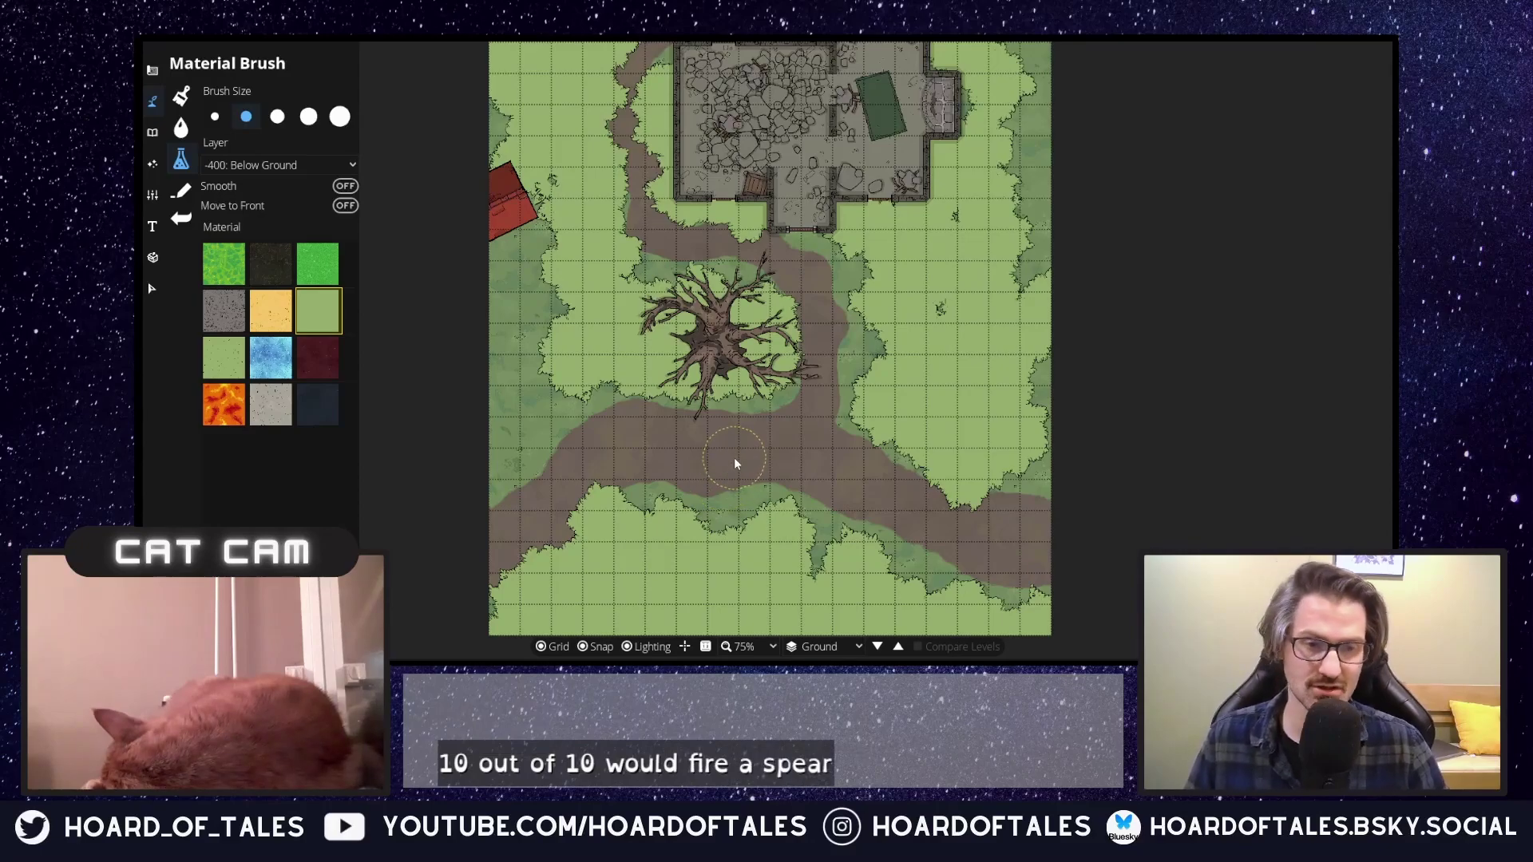
pyautogui.moveTo(727, 468); pyautogui.dragTo(754, 427)
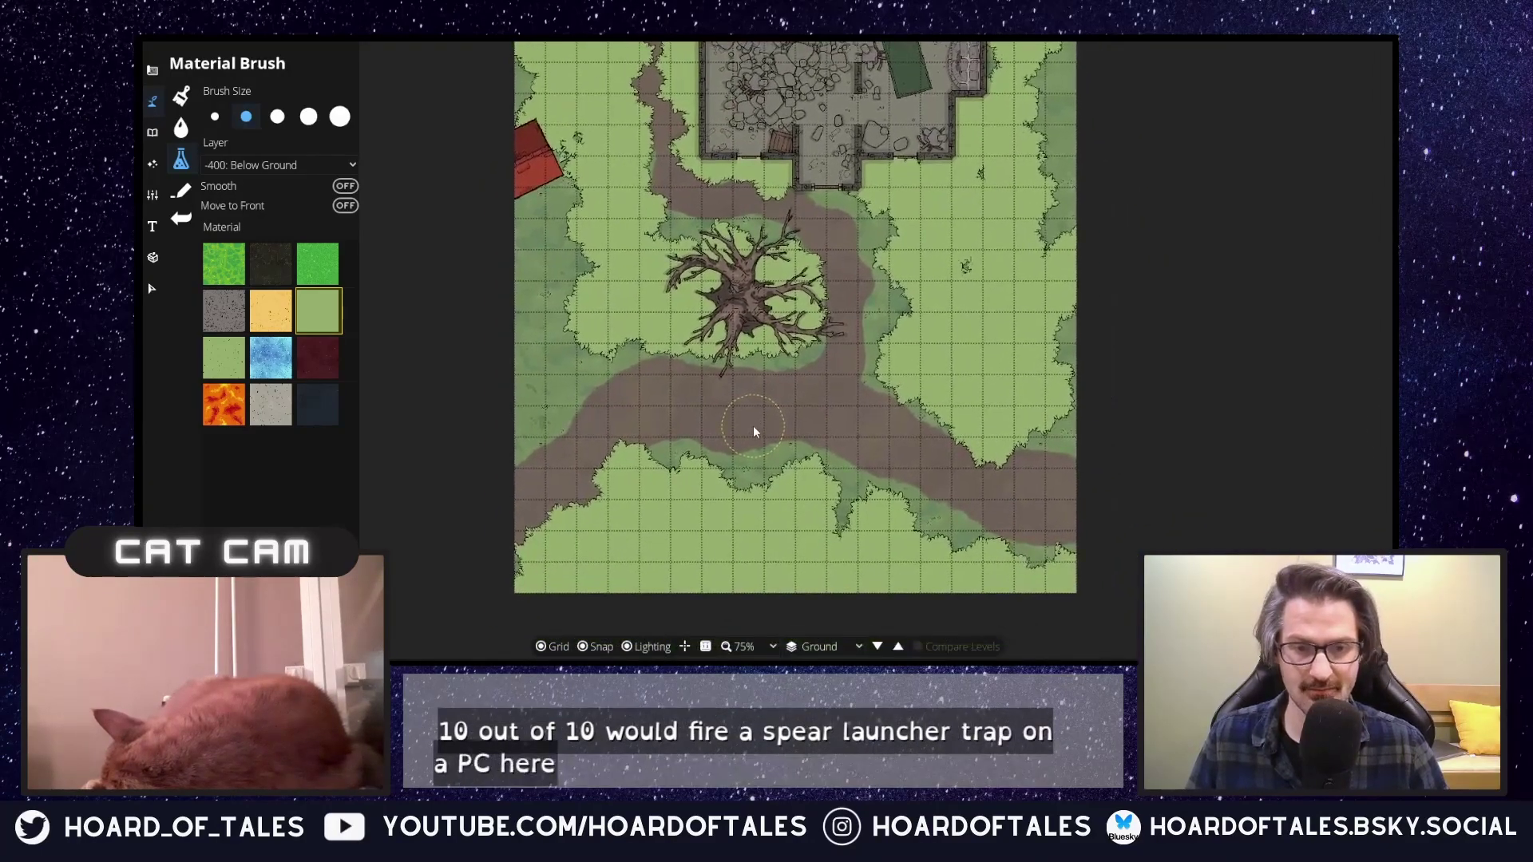
pyautogui.moveTo(568, 344)
pyautogui.mouseDown()
pyautogui.moveTo(539, 383)
pyautogui.moveTo(534, 301)
pyautogui.moveTo(560, 275)
pyautogui.moveTo(532, 421)
pyautogui.moveTo(537, 463)
pyautogui.mouseUp()
pyautogui.moveTo(600, 365); pyautogui.dragTo(639, 356)
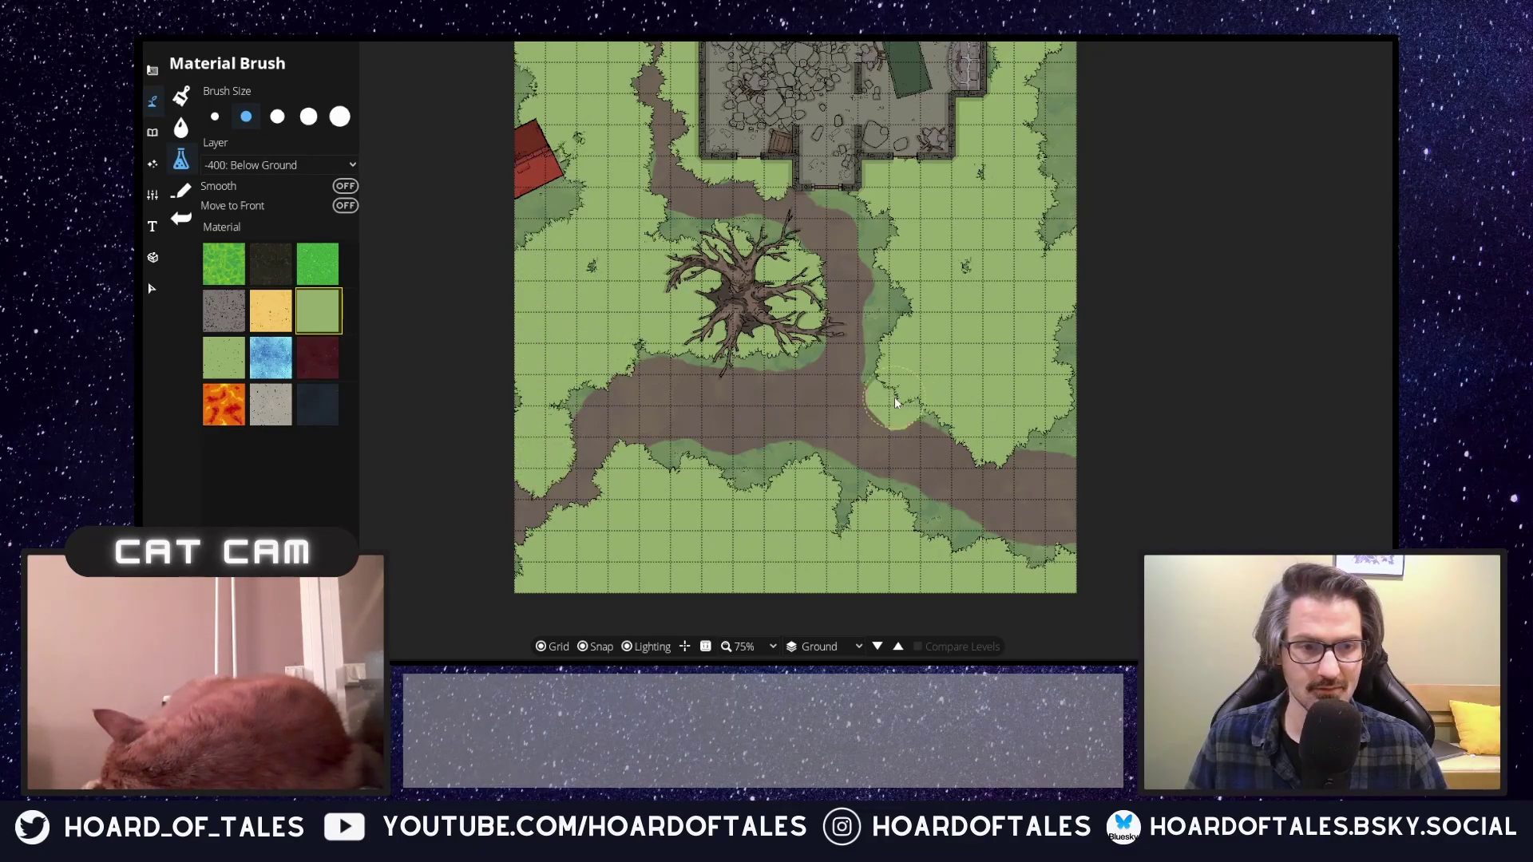
pyautogui.moveTo(894, 396); pyautogui.dragTo(947, 401)
# Extend the light green grass from beside the path north of the house across the map's northeast part.
pyautogui.scroll(3, 953, 423)
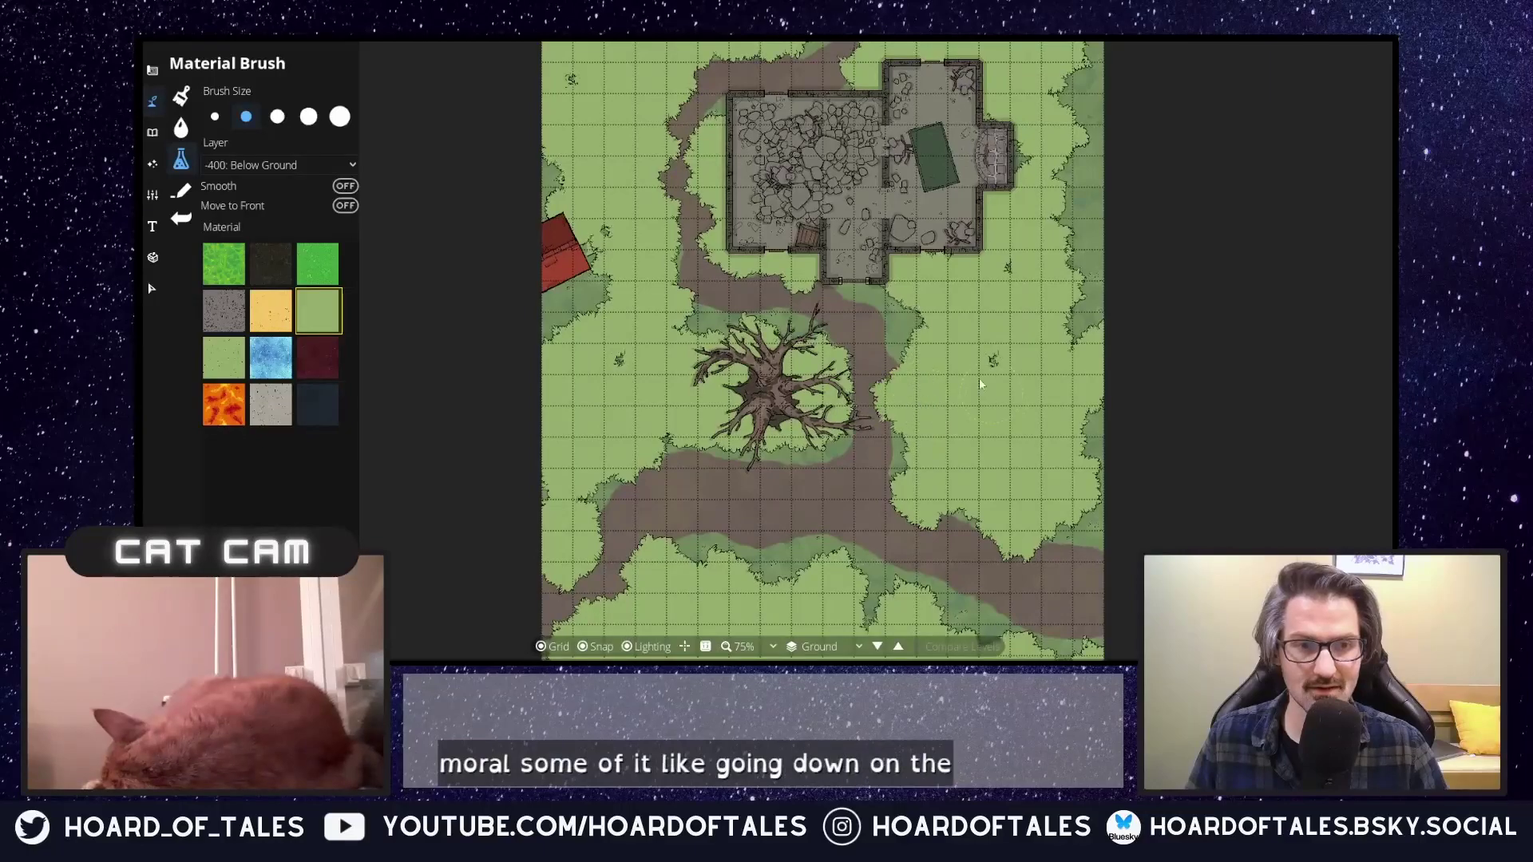
pyautogui.scroll(5, 996, 402)
pyautogui.moveTo(899, 137)
pyautogui.mouseDown()
pyautogui.moveTo(979, 181)
pyautogui.moveTo(1048, 155)
pyautogui.moveTo(1081, 165)
pyautogui.mouseUp()
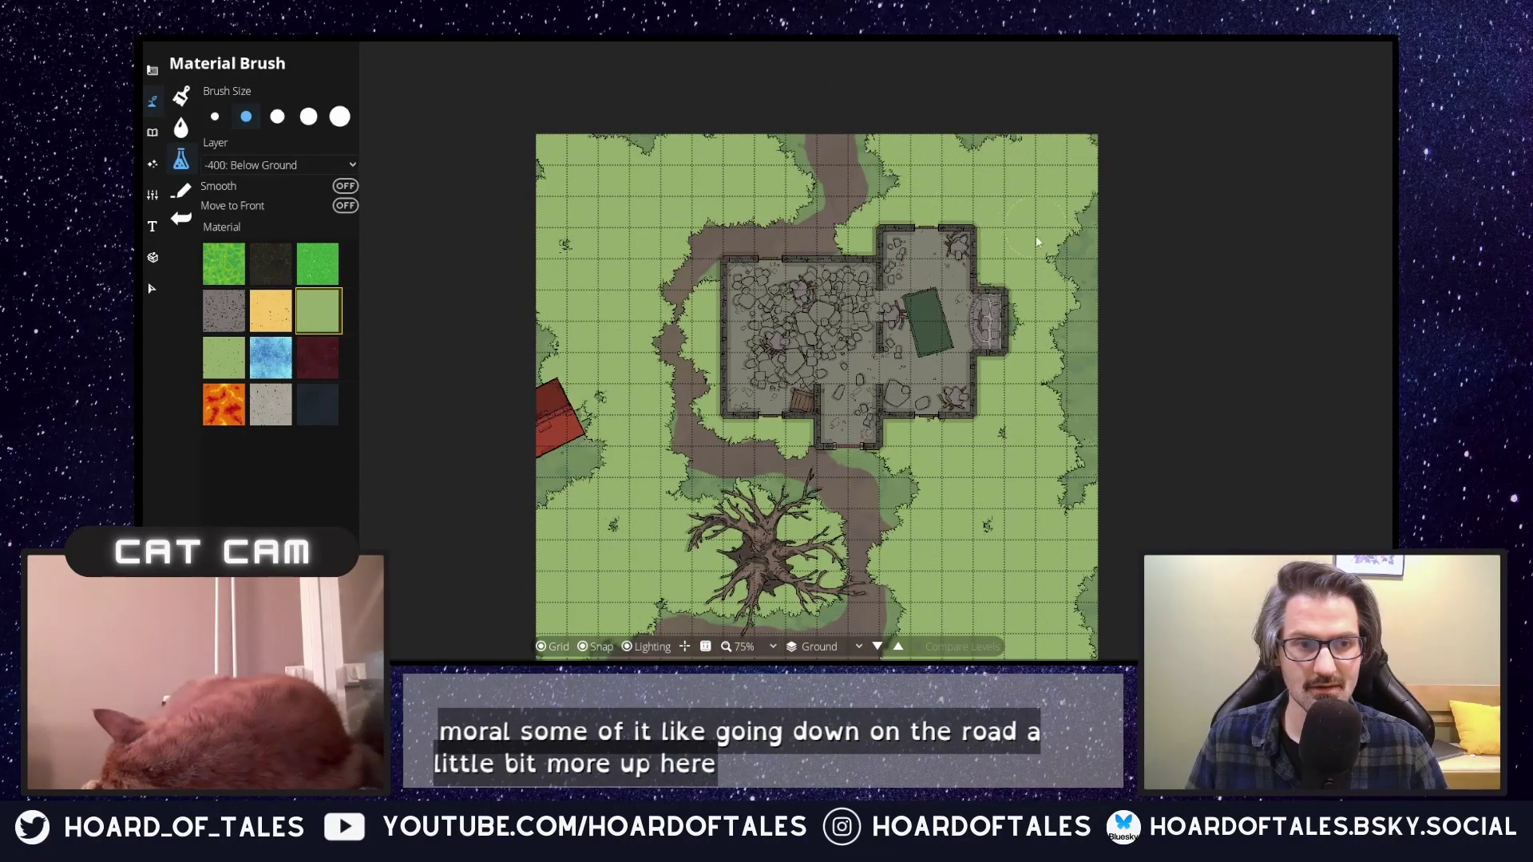
# Switch from the Material Brush to the Terrain Brush.
pyautogui.scroll(-5, 1040, 327)
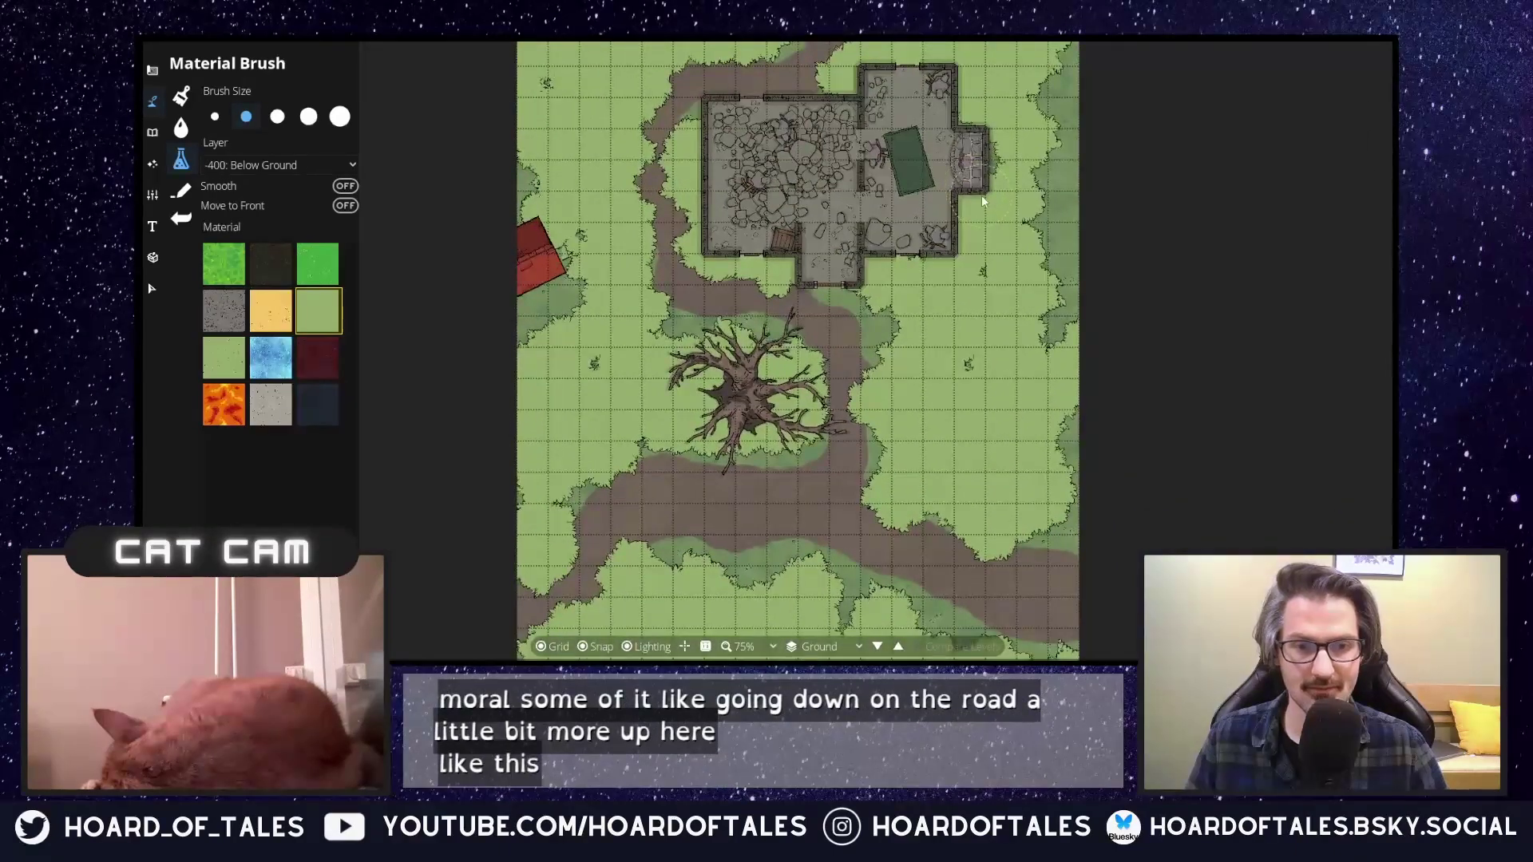
pyautogui.click(150, 67)
pyautogui.click(217, 158)
pyautogui.click(214, 127)
pyautogui.click(152, 102)
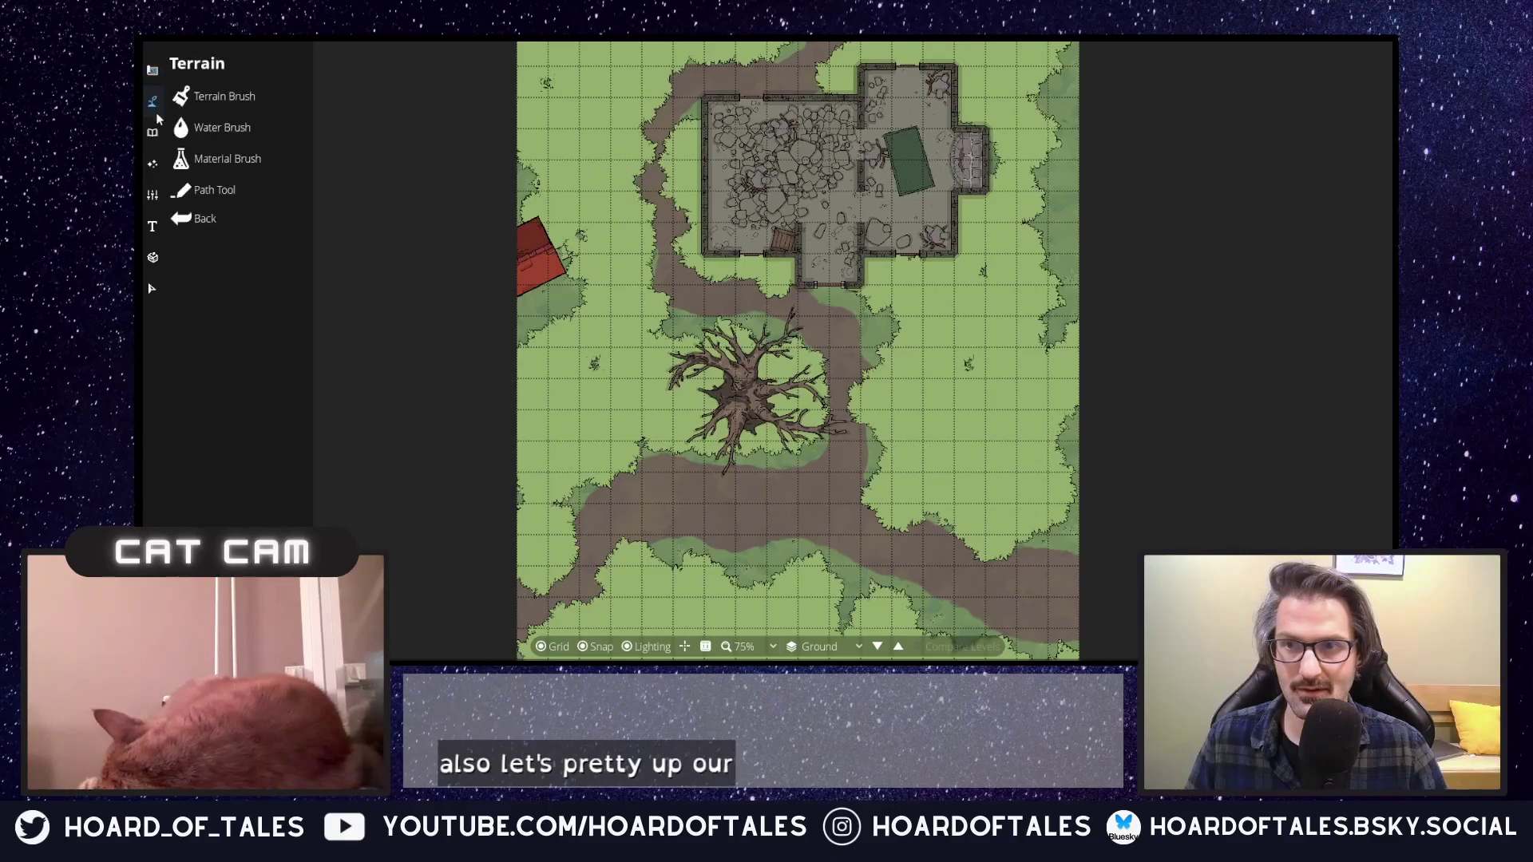
pyautogui.click(231, 133)
pyautogui.click(222, 99)
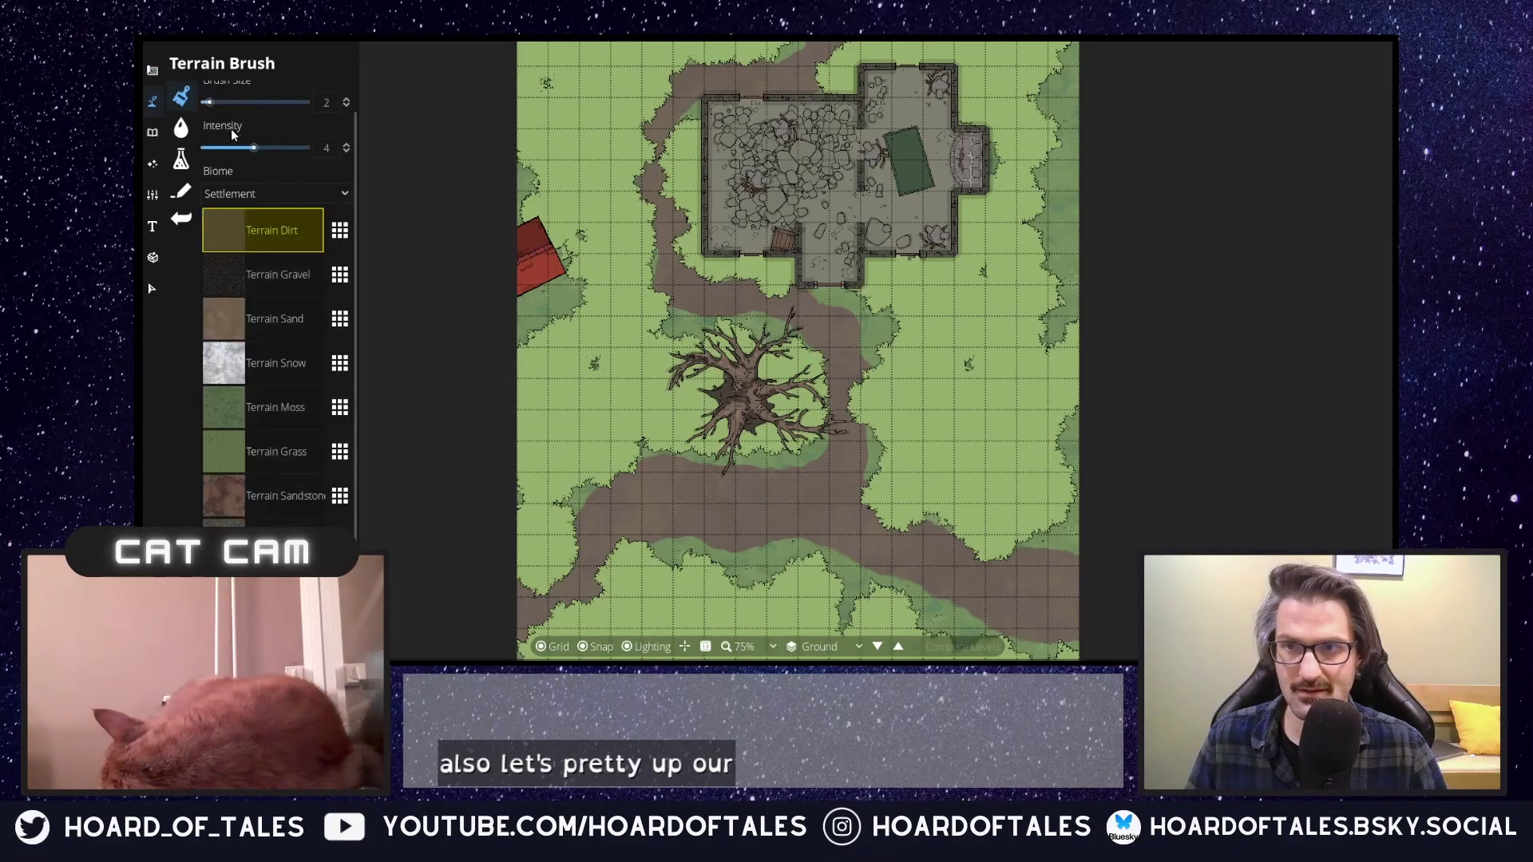
pyautogui.click(300, 324)
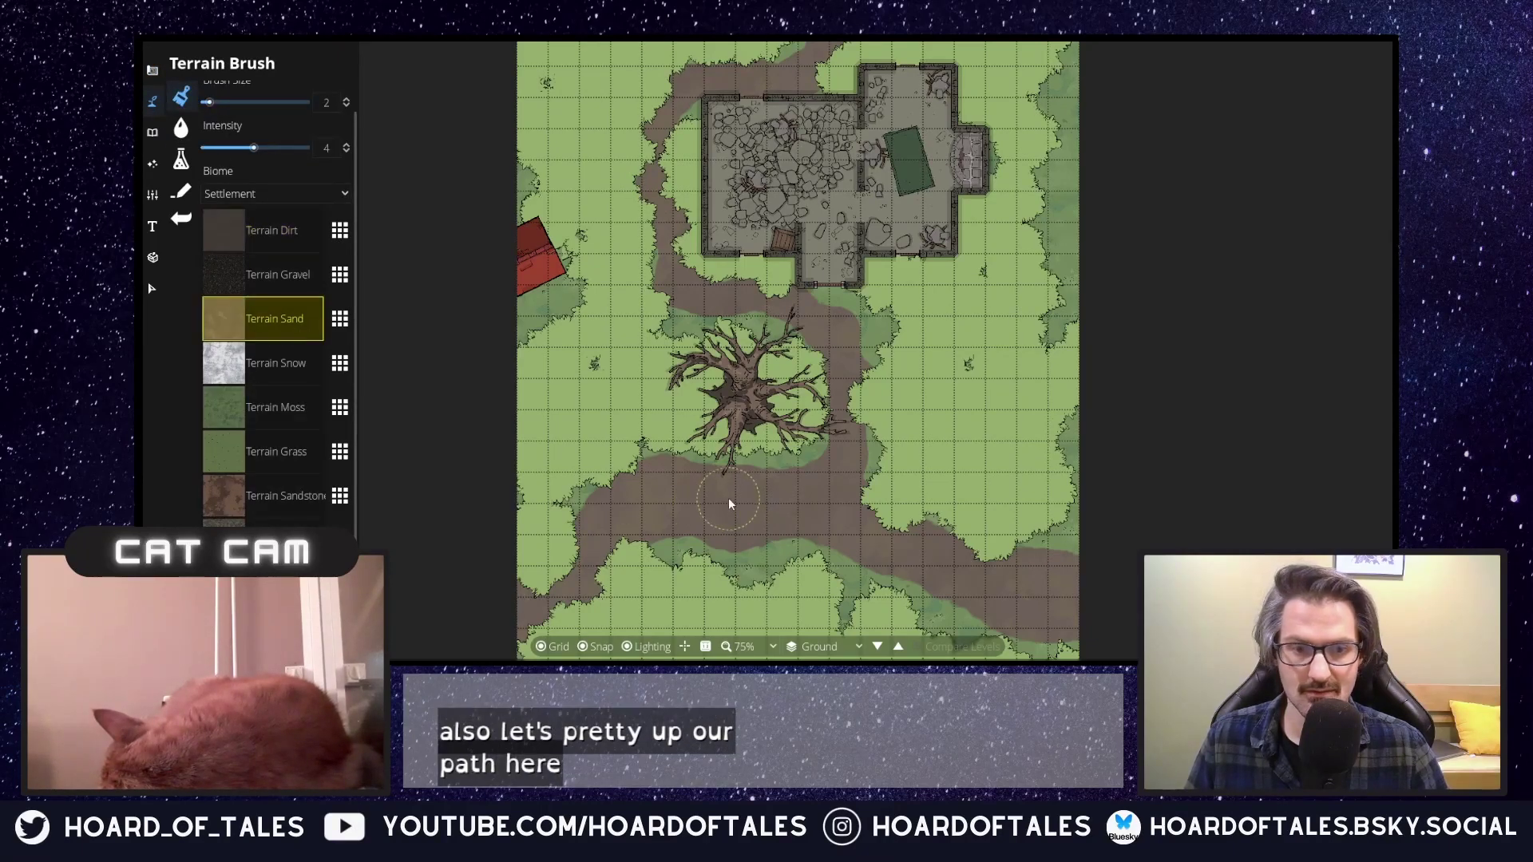
pyautogui.moveTo(740, 511); pyautogui.dragTo(678, 496)
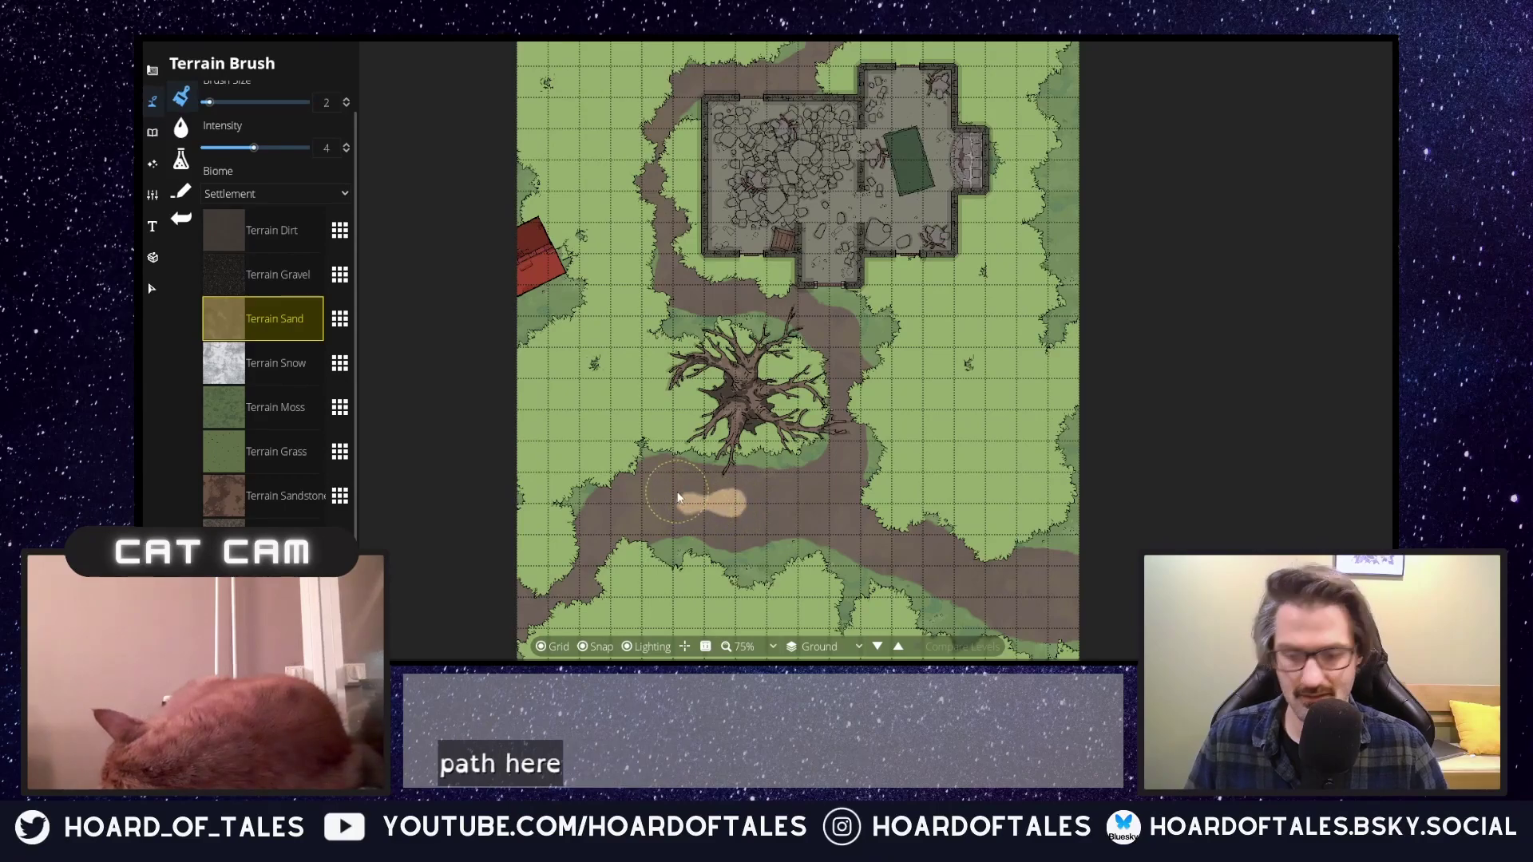
pyautogui.hotkey('ctrl', 'z')
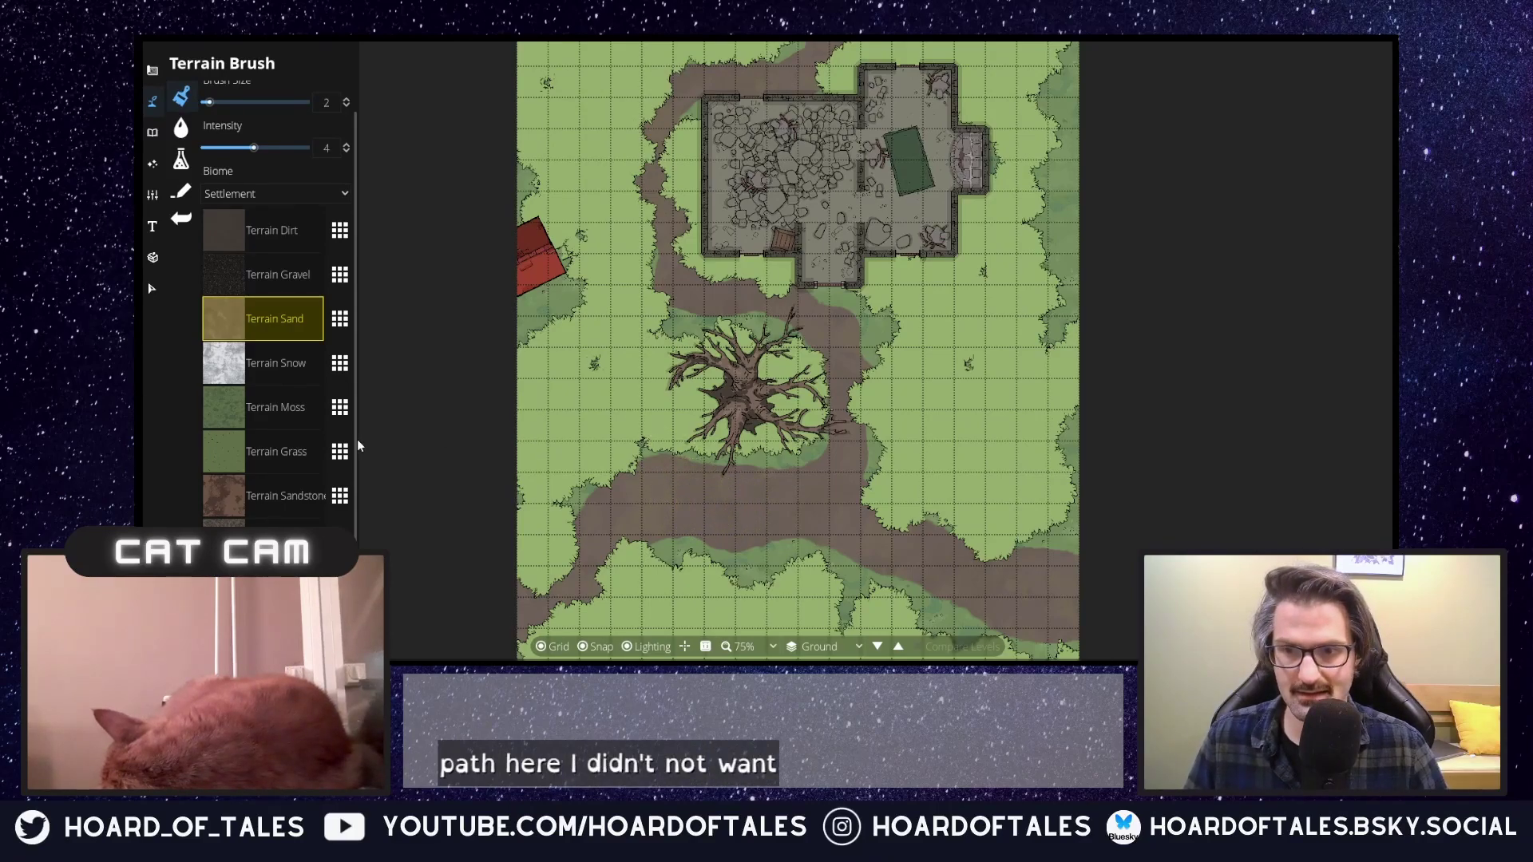
# Paint Terrain Sandstone at brush size 5 over the wide dirt road, from south of the dead tree to the map's east edge.
pyautogui.click(281, 489)
pyautogui.moveTo(654, 519)
pyautogui.mouseDown()
pyautogui.moveTo(747, 513)
pyautogui.moveTo(698, 529)
pyautogui.moveTo(744, 537)
pyautogui.moveTo(828, 506)
pyautogui.mouseUp()
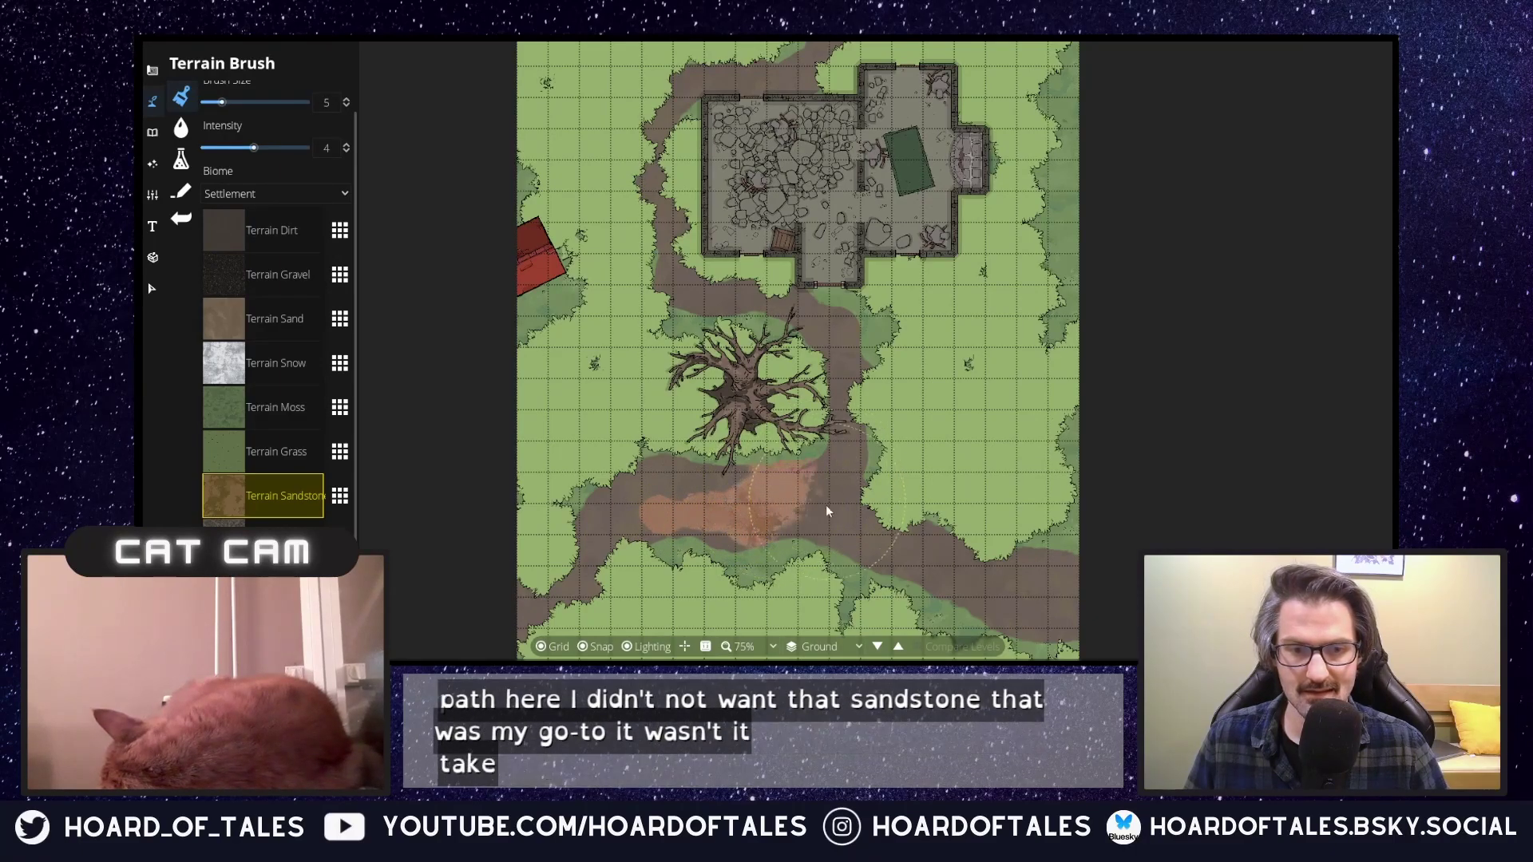
pyautogui.moveTo(987, 557)
pyautogui.mouseDown()
pyautogui.moveTo(978, 593)
pyautogui.moveTo(1012, 612)
pyautogui.moveTo(1067, 630)
pyautogui.moveTo(1103, 608)
pyautogui.mouseUp()
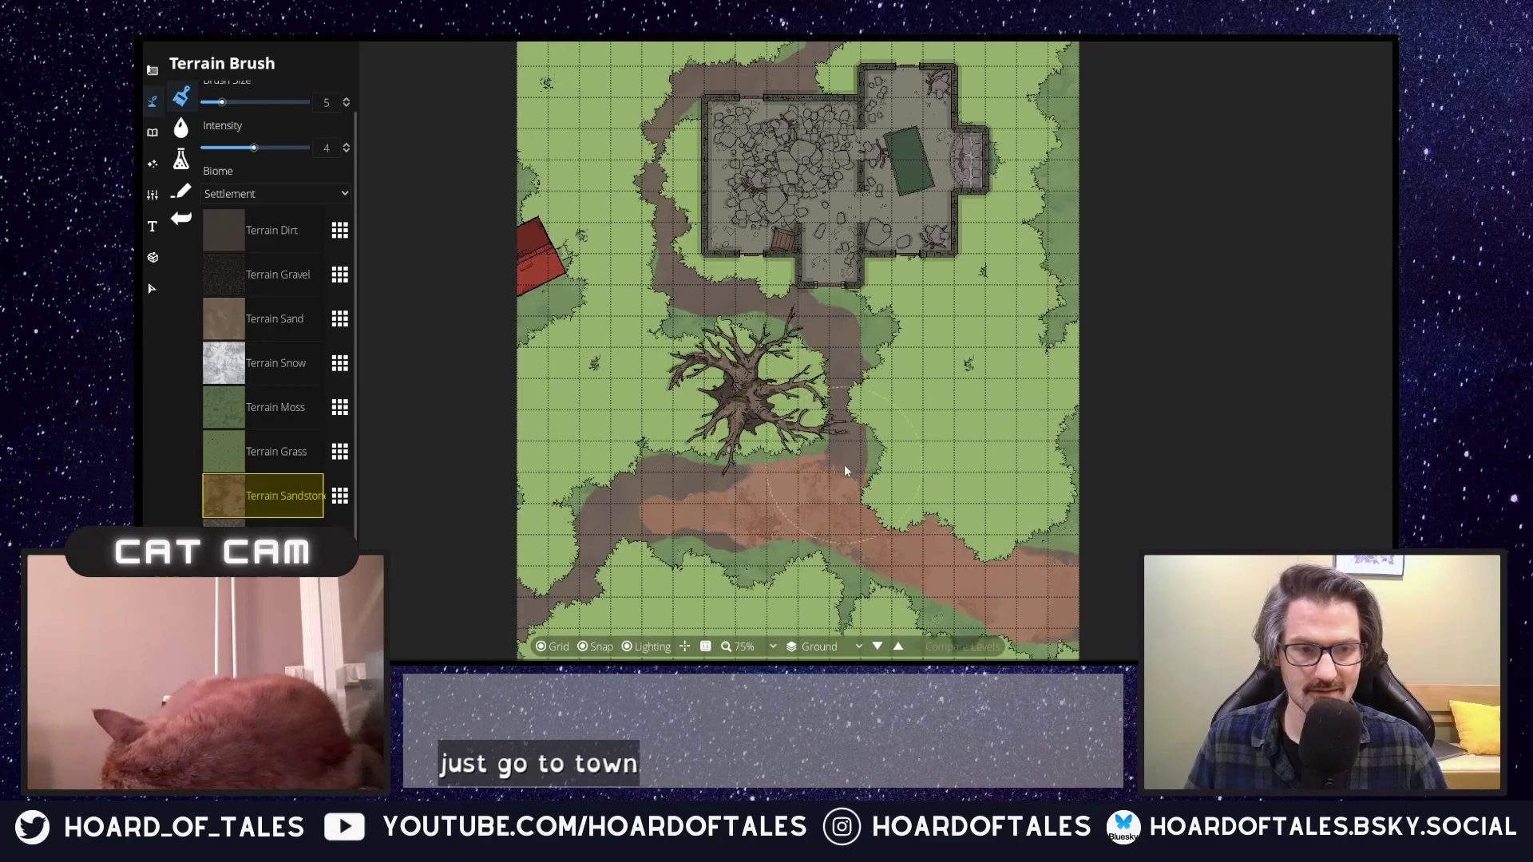
# Extend Terrain Sandstone along the narrow path around the house to the north edge, and over the wide road's western stretch.
pyautogui.moveTo(855, 391)
pyautogui.mouseDown()
pyautogui.moveTo(834, 343)
pyautogui.moveTo(772, 313)
pyautogui.moveTo(799, 319)
pyautogui.moveTo(680, 288)
pyautogui.moveTo(661, 239)
pyautogui.moveTo(718, 413)
pyautogui.mouseUp()
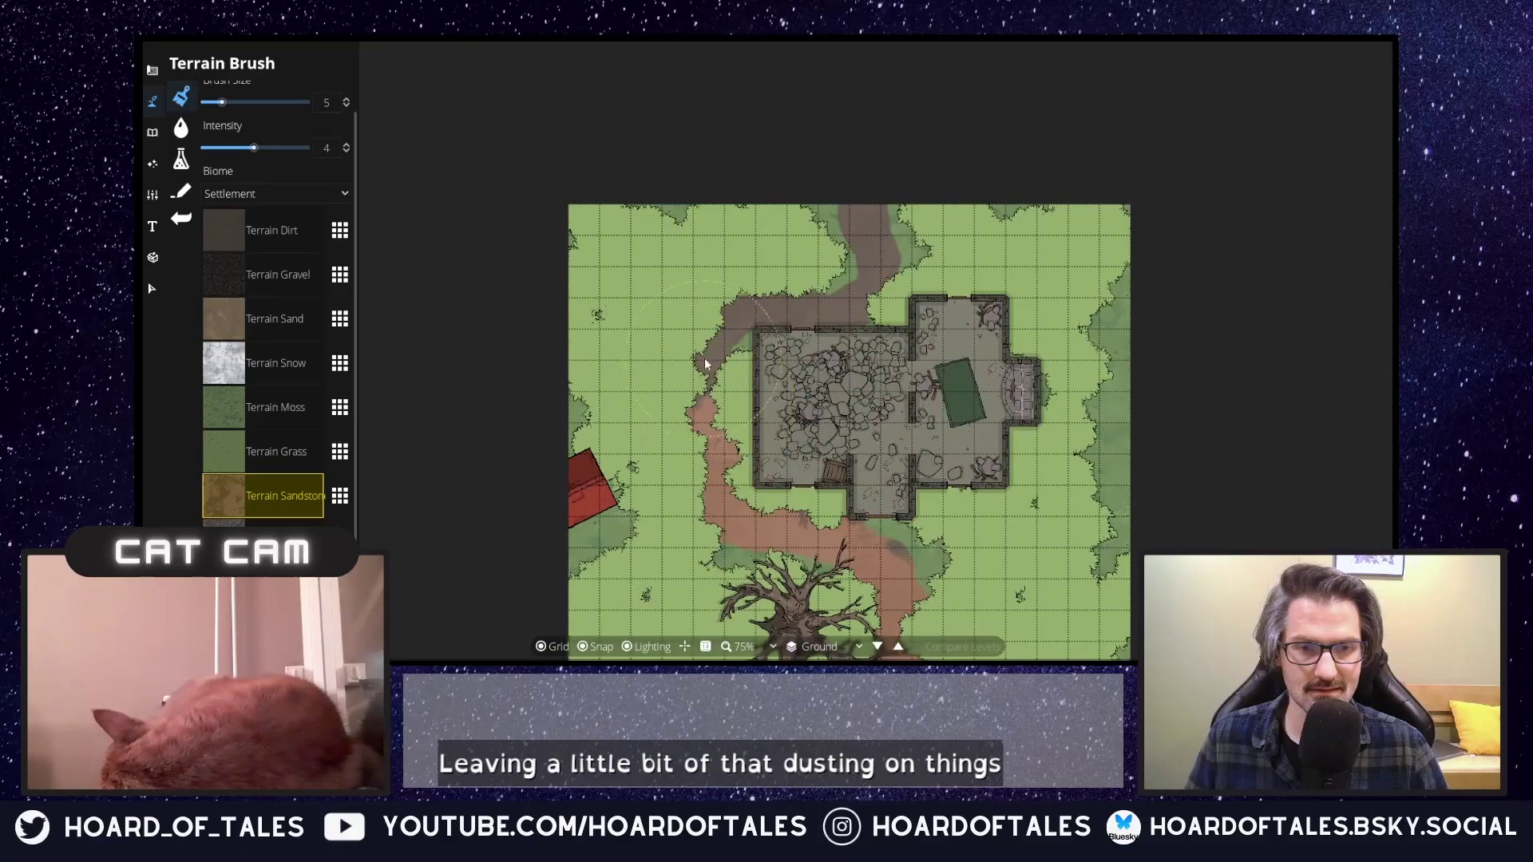
pyautogui.moveTo(805, 313)
pyautogui.mouseDown()
pyautogui.moveTo(856, 320)
pyautogui.moveTo(844, 317)
pyautogui.moveTo(873, 302)
pyautogui.moveTo(857, 239)
pyautogui.mouseUp()
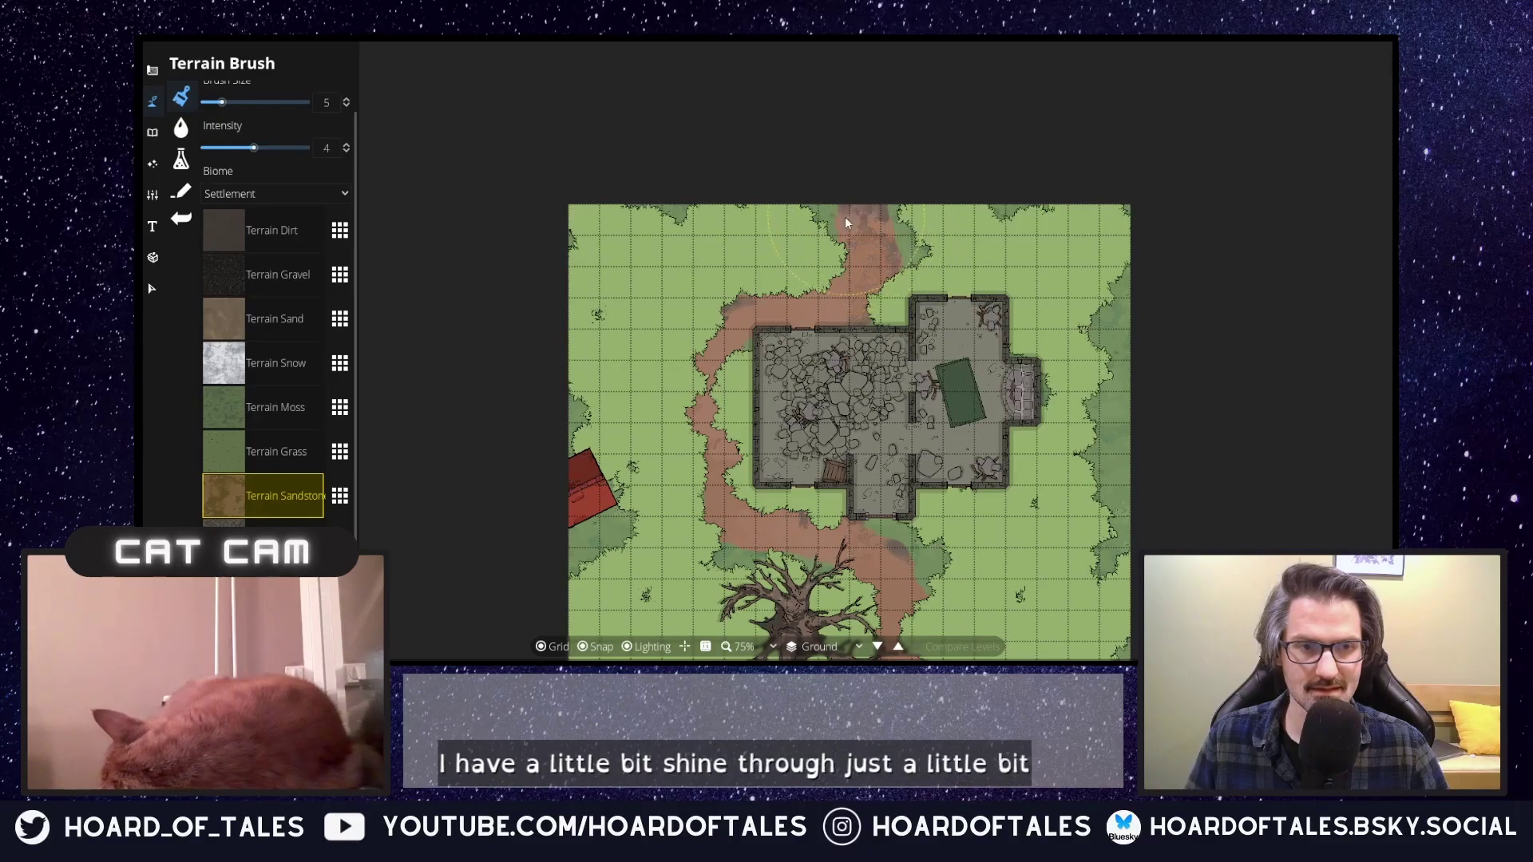
pyautogui.press('s')
pyautogui.moveTo(634, 412)
pyautogui.mouseDown()
pyautogui.moveTo(704, 386)
pyautogui.moveTo(707, 362)
pyautogui.moveTo(658, 372)
pyautogui.moveTo(653, 424)
pyautogui.moveTo(616, 394)
pyautogui.moveTo(583, 452)
pyautogui.moveTo(615, 498)
pyautogui.mouseUp()
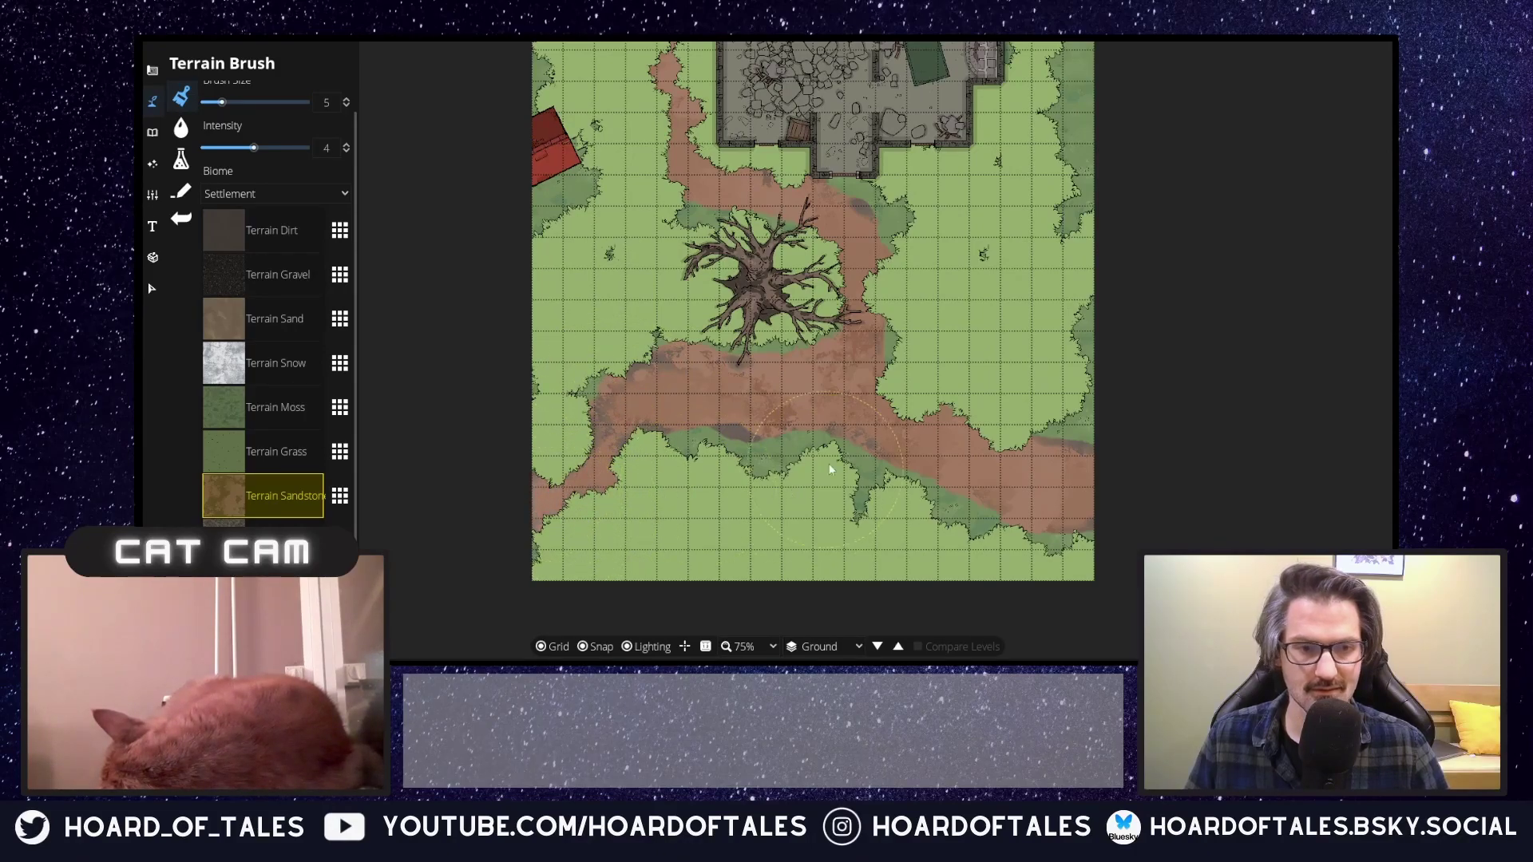
# Dab Terrain Dirt patches over the sandstone on the wide road and along the narrow path, reducing the brush size to 4.
pyautogui.click(308, 241)
pyautogui.moveTo(832, 413)
pyautogui.mouseDown()
pyautogui.moveTo(848, 366)
pyautogui.moveTo(846, 425)
pyautogui.moveTo(659, 393)
pyautogui.moveTo(1060, 483)
pyautogui.mouseUp()
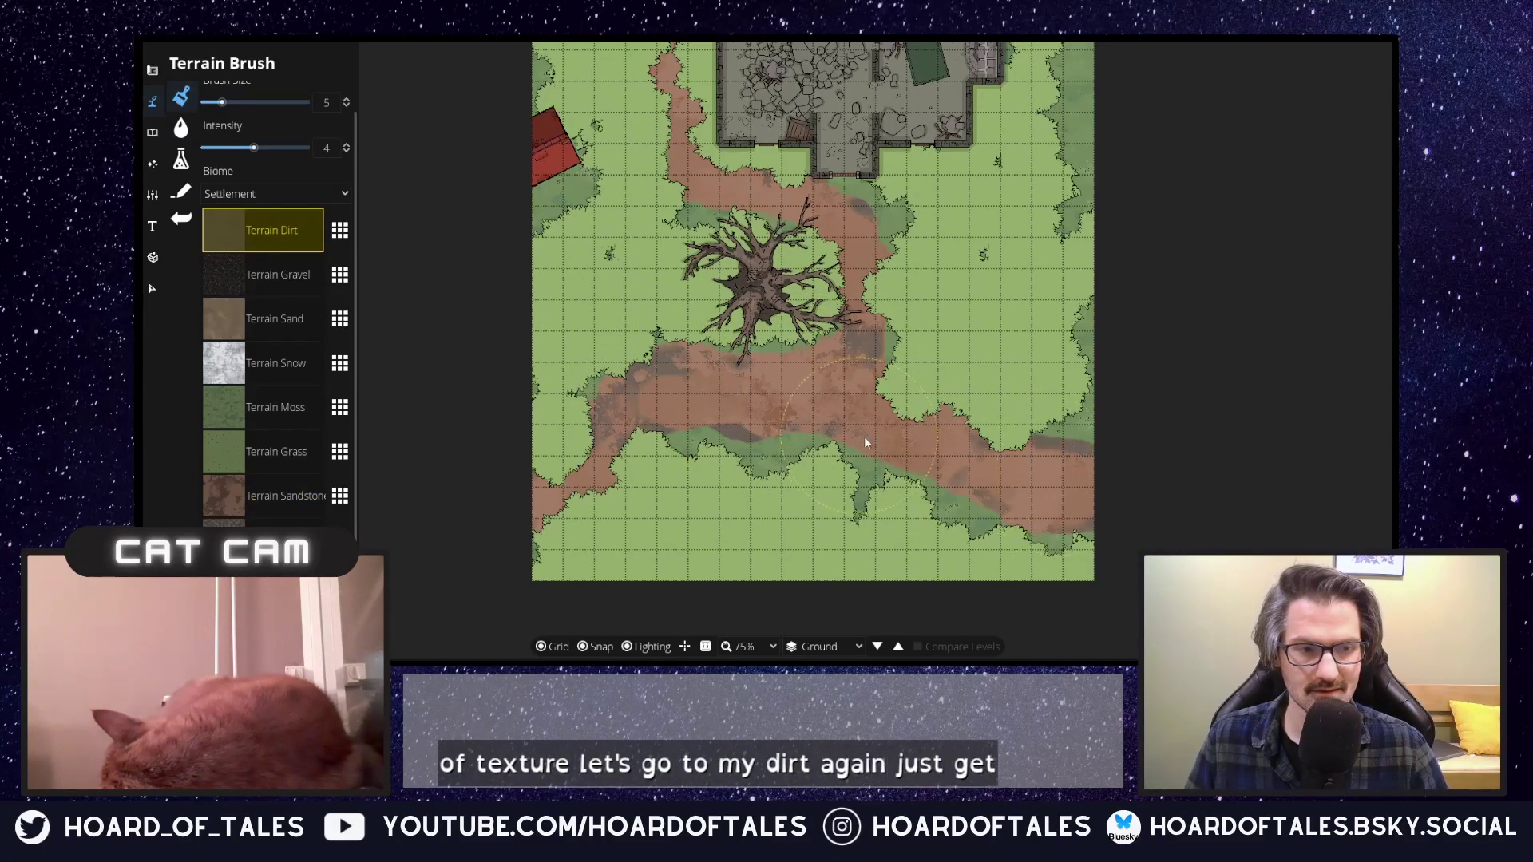
pyautogui.scroll(-1, 918, 463)
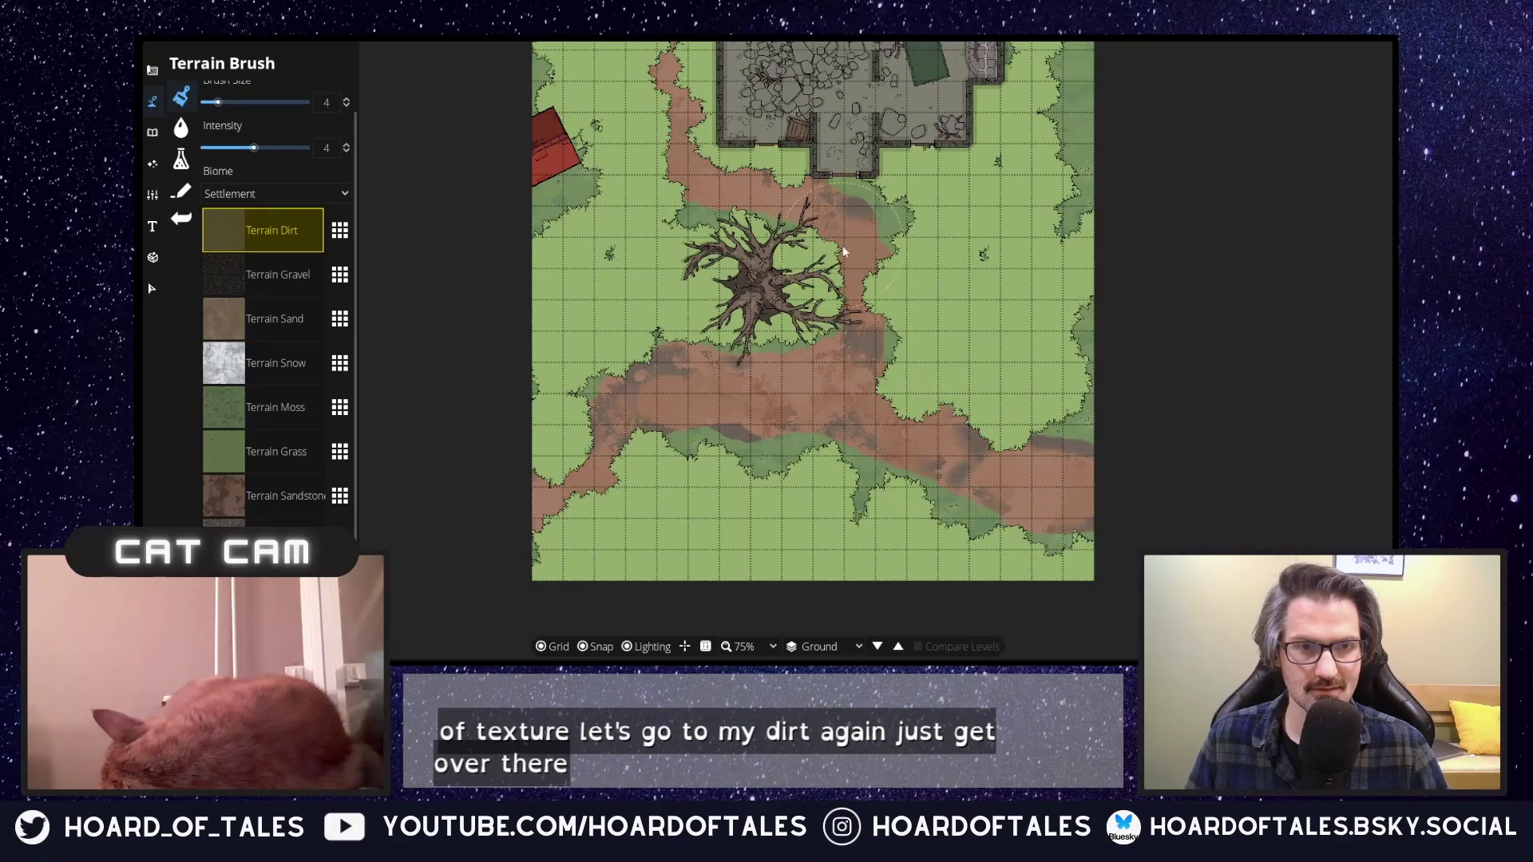
pyautogui.press('w')
pyautogui.moveTo(694, 318)
pyautogui.mouseDown()
pyautogui.moveTo(750, 292)
pyautogui.moveTo(742, 204)
pyautogui.mouseUp()
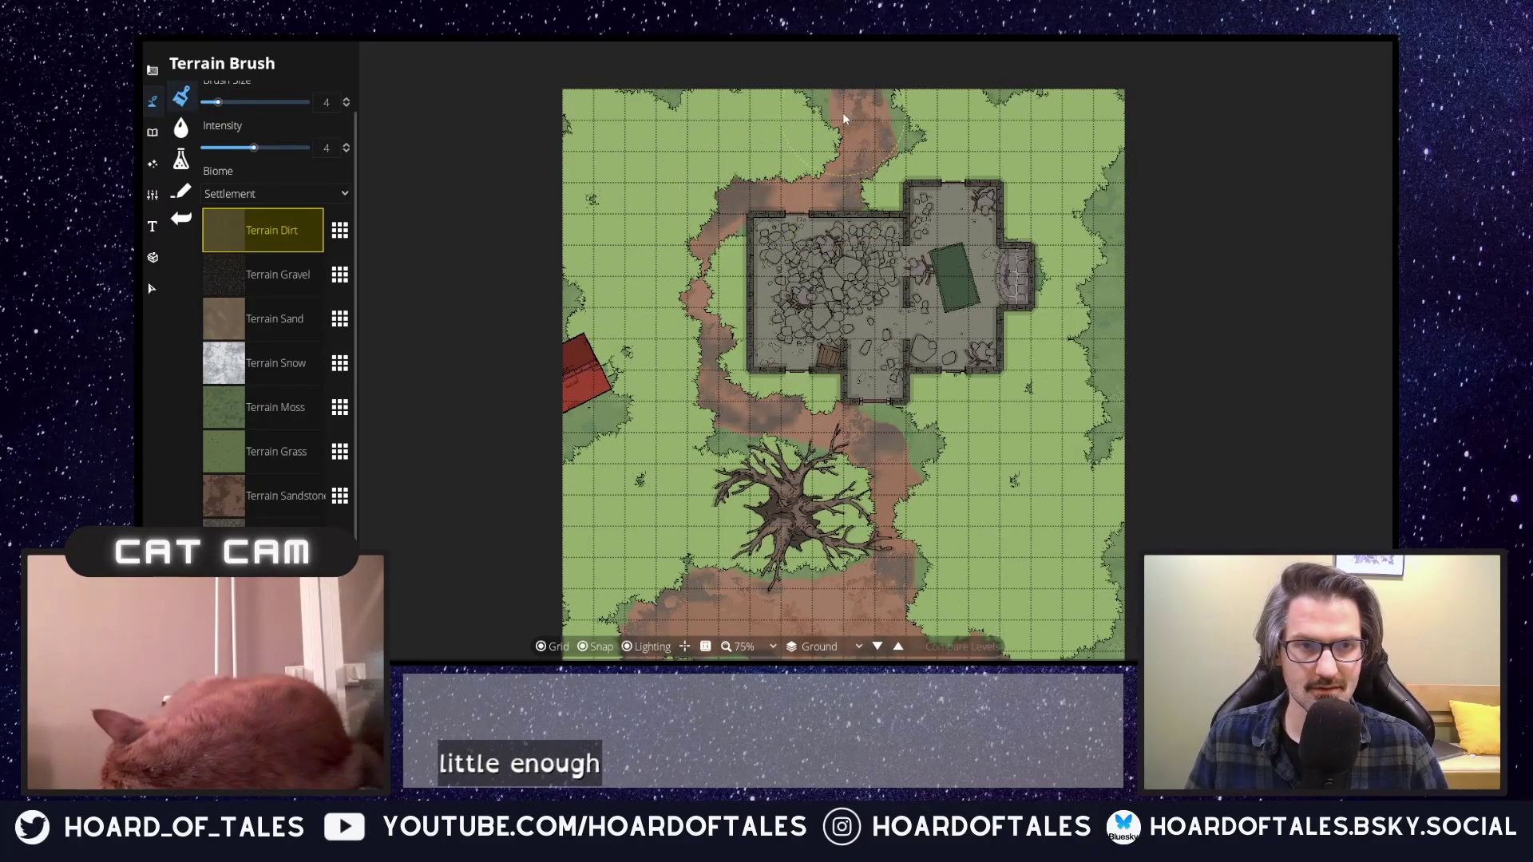
# Scatter Terrain Gravel at brush size 3 over the middle of the wide road and up the path east of the dead tree.
pyautogui.press('s')
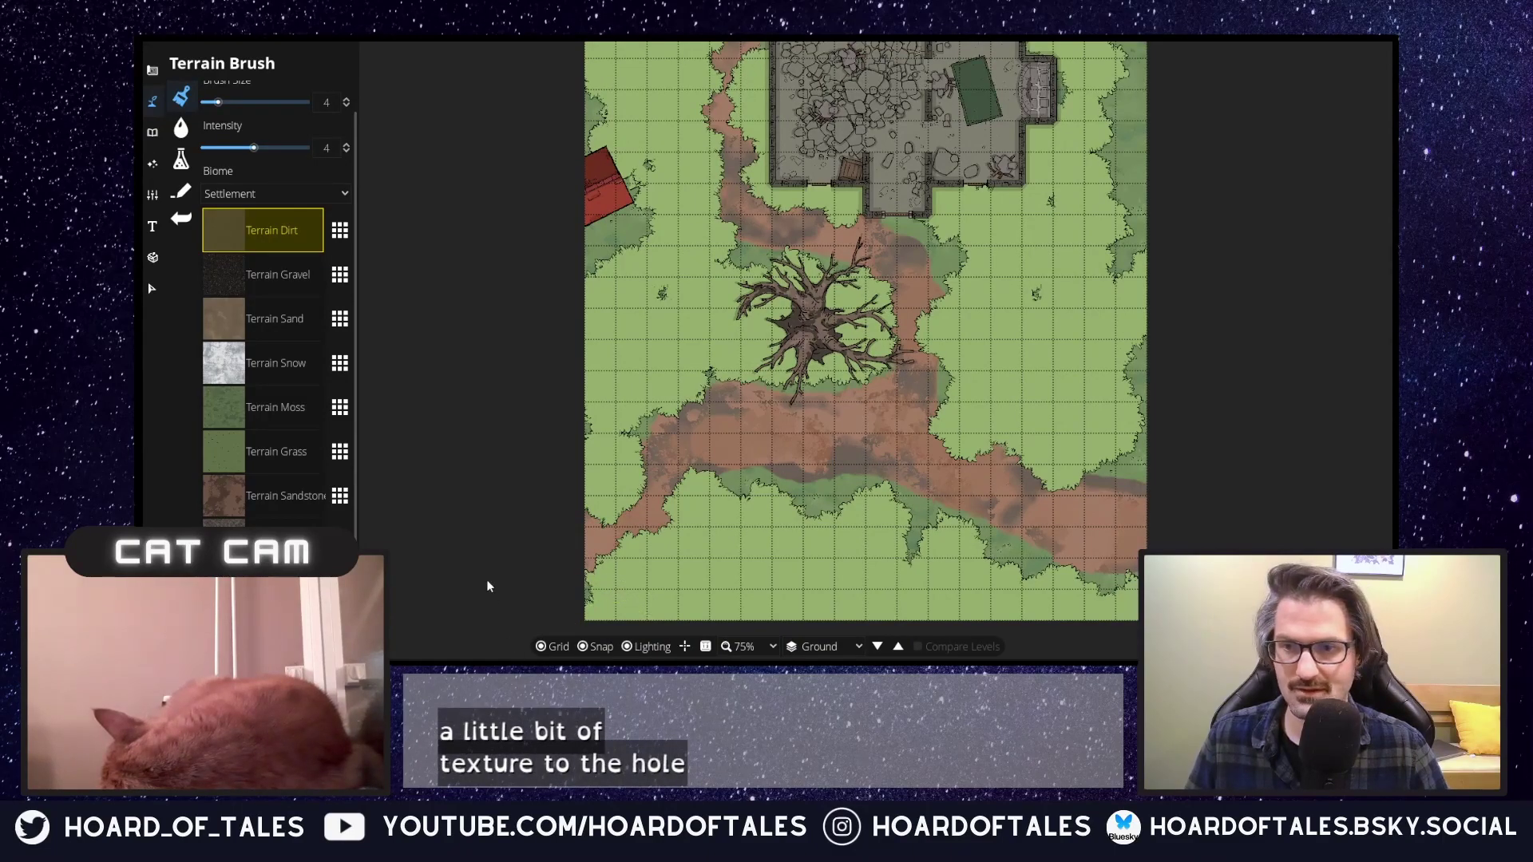
pyautogui.click(302, 461)
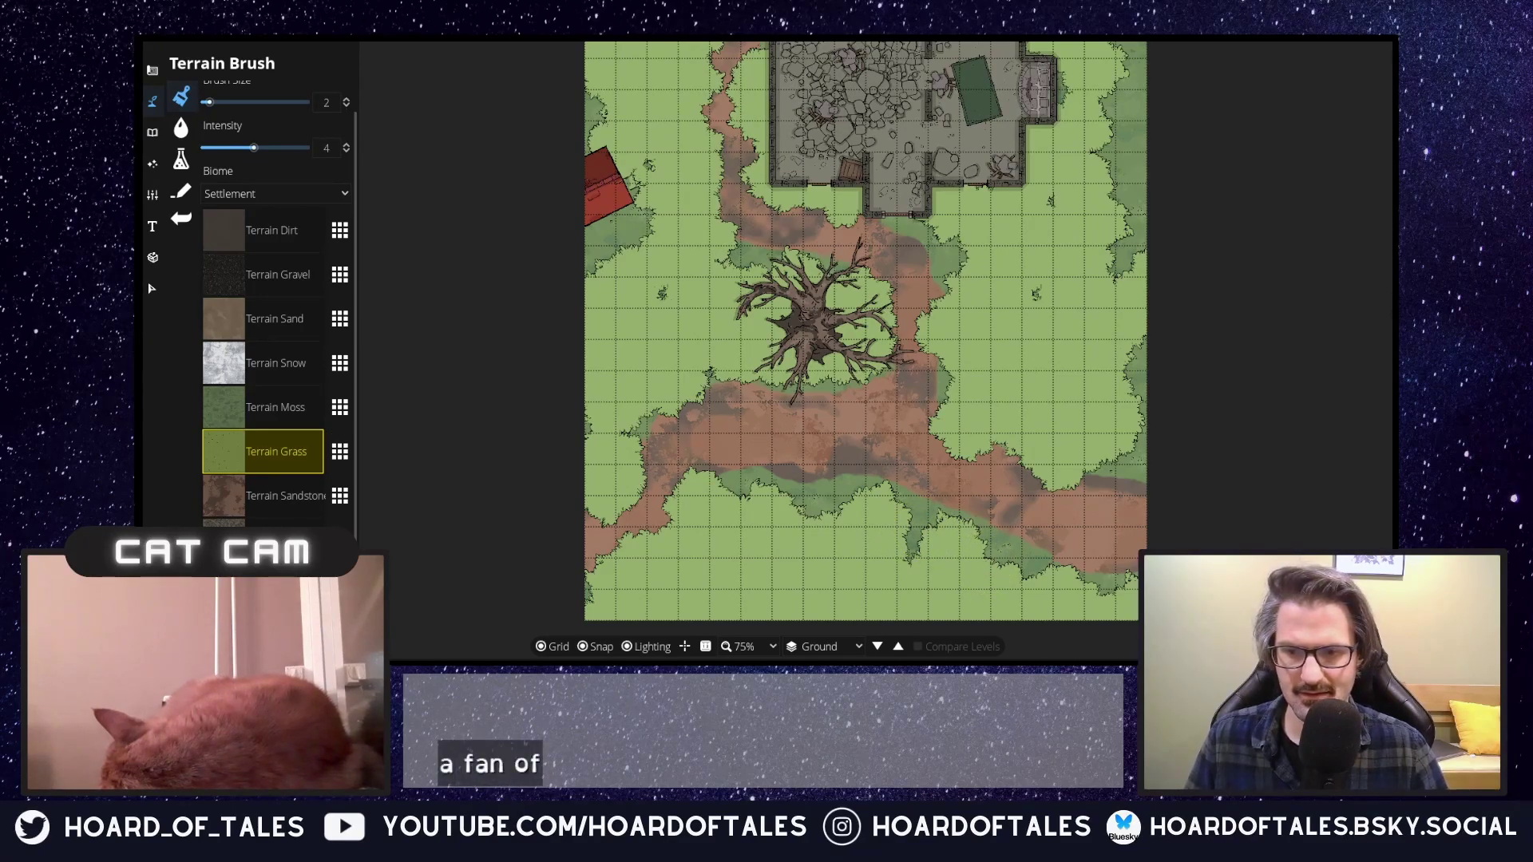
pyautogui.click(792, 450)
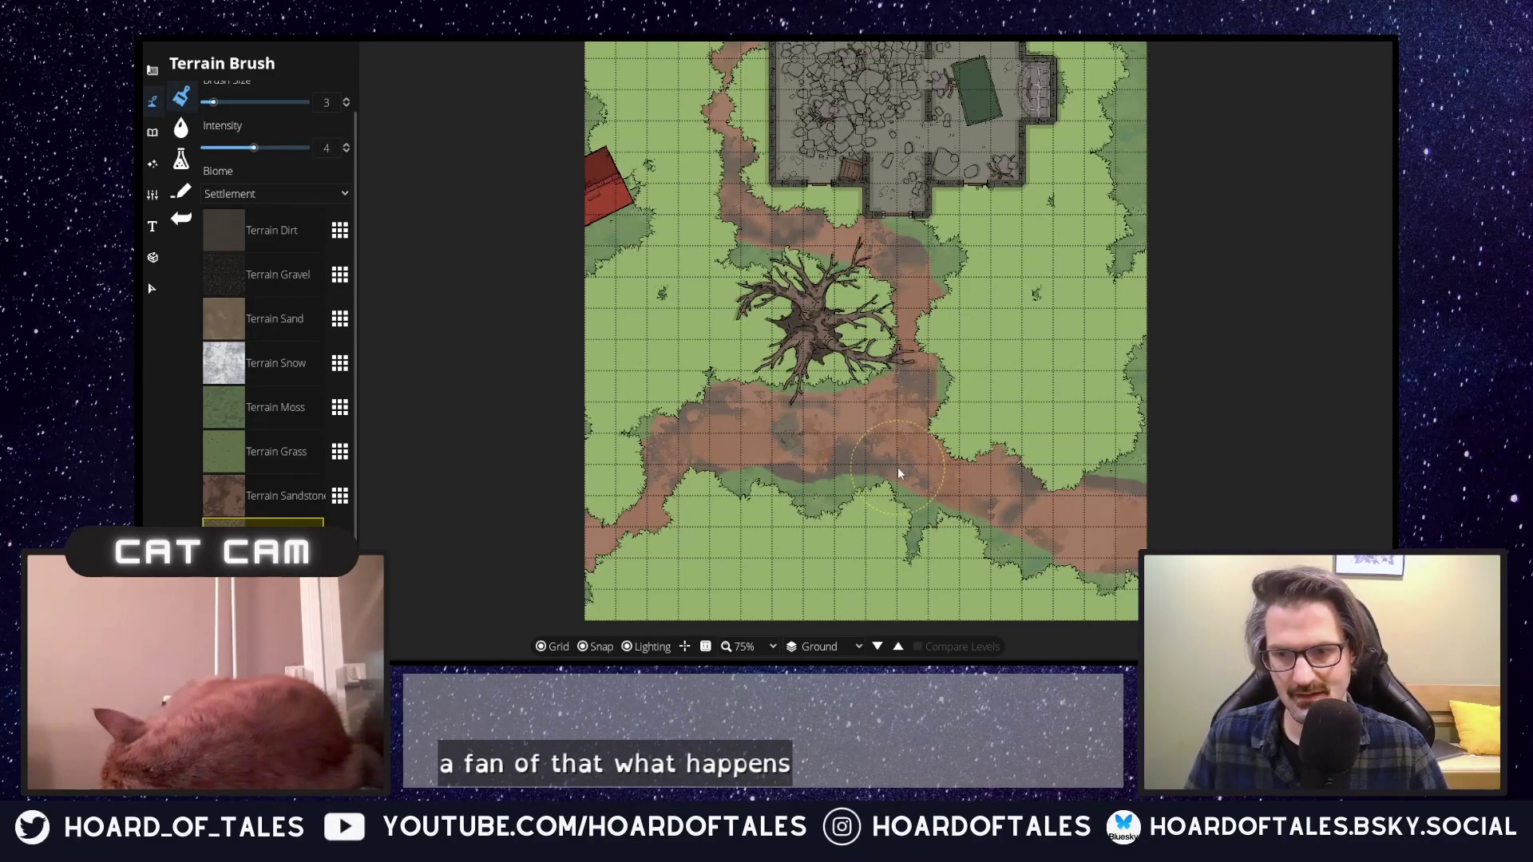
pyautogui.click(282, 279)
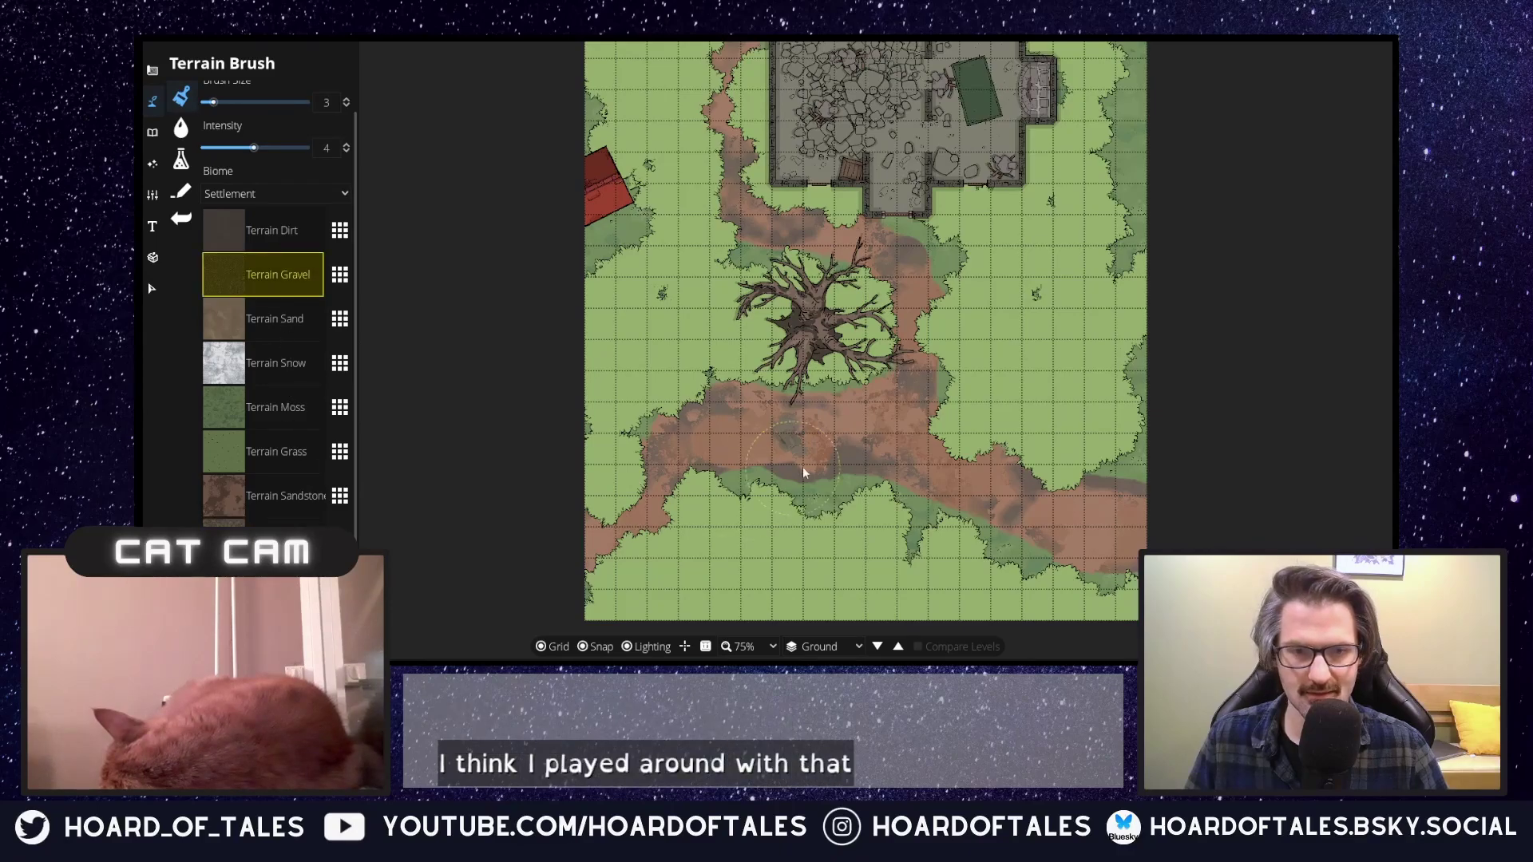
pyautogui.moveTo(806, 454)
pyautogui.mouseDown()
pyautogui.moveTo(864, 441)
pyautogui.moveTo(911, 375)
pyautogui.mouseUp()
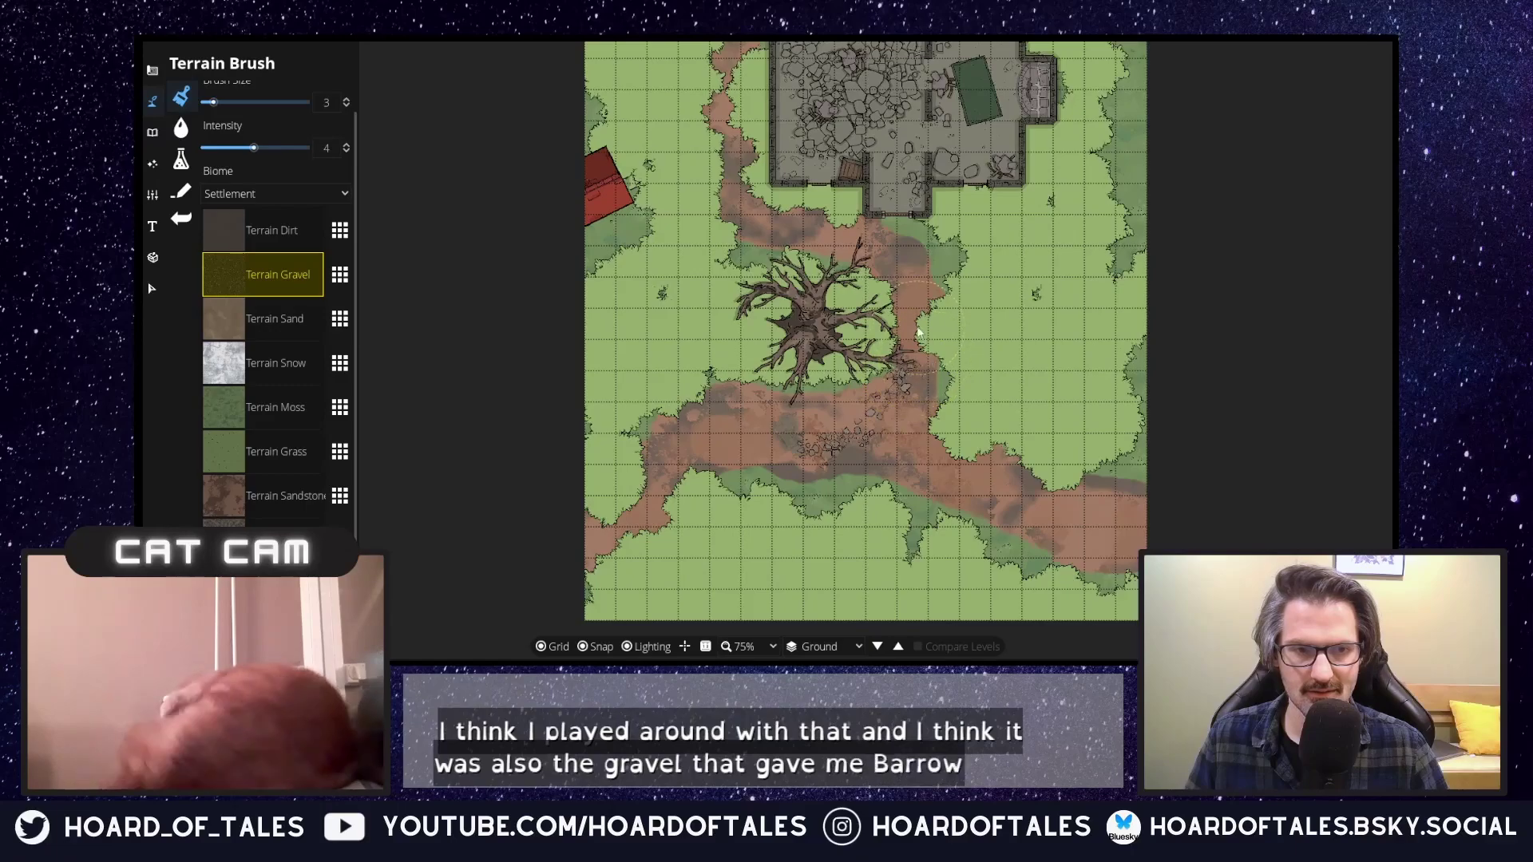
pyautogui.moveTo(918, 323); pyautogui.dragTo(909, 285)
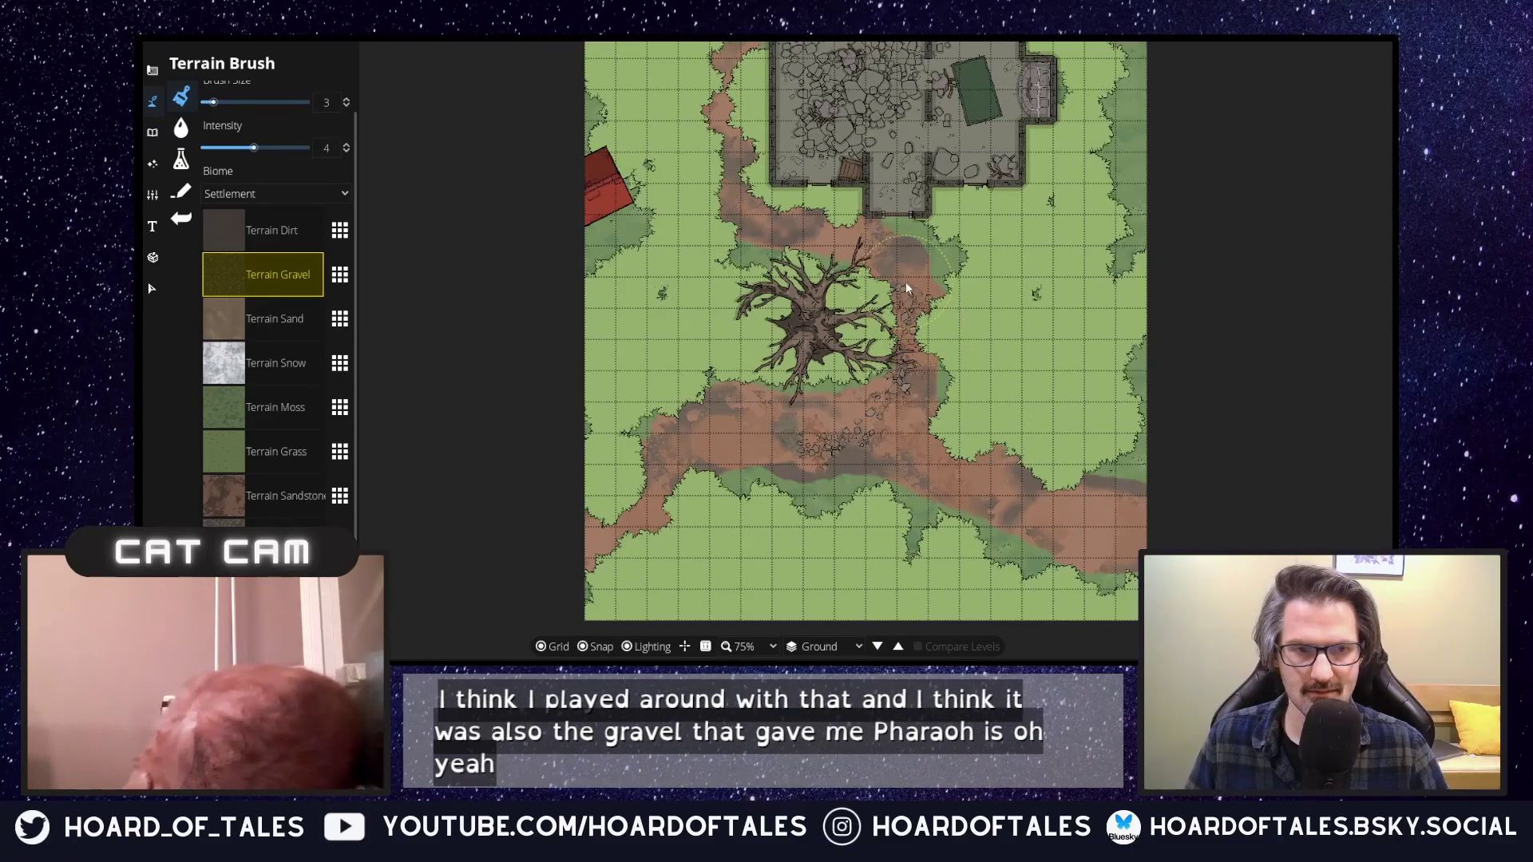
pyautogui.moveTo(923, 438)
pyautogui.mouseDown()
pyautogui.moveTo(900, 440)
pyautogui.moveTo(940, 462)
pyautogui.mouseUp()
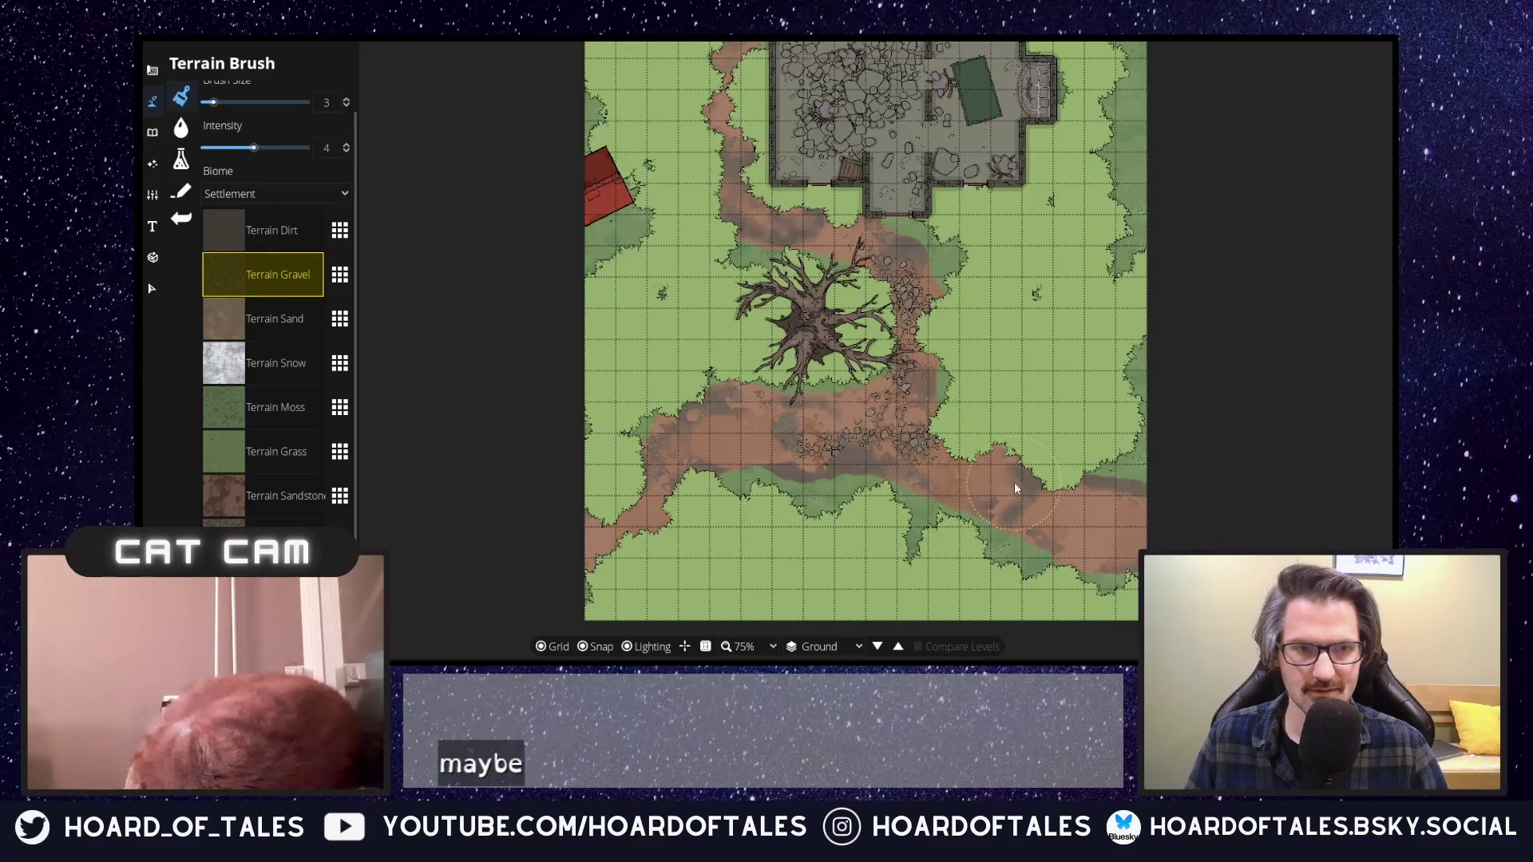
# Scatter Terrain Gravel at brush size 3 over the wide road's eastern stretch and along its western stretch to the map's west edge.
pyautogui.click(990, 484)
pyautogui.moveTo(1099, 513)
pyautogui.mouseDown()
pyautogui.moveTo(1130, 549)
pyautogui.moveTo(1088, 545)
pyautogui.mouseUp()
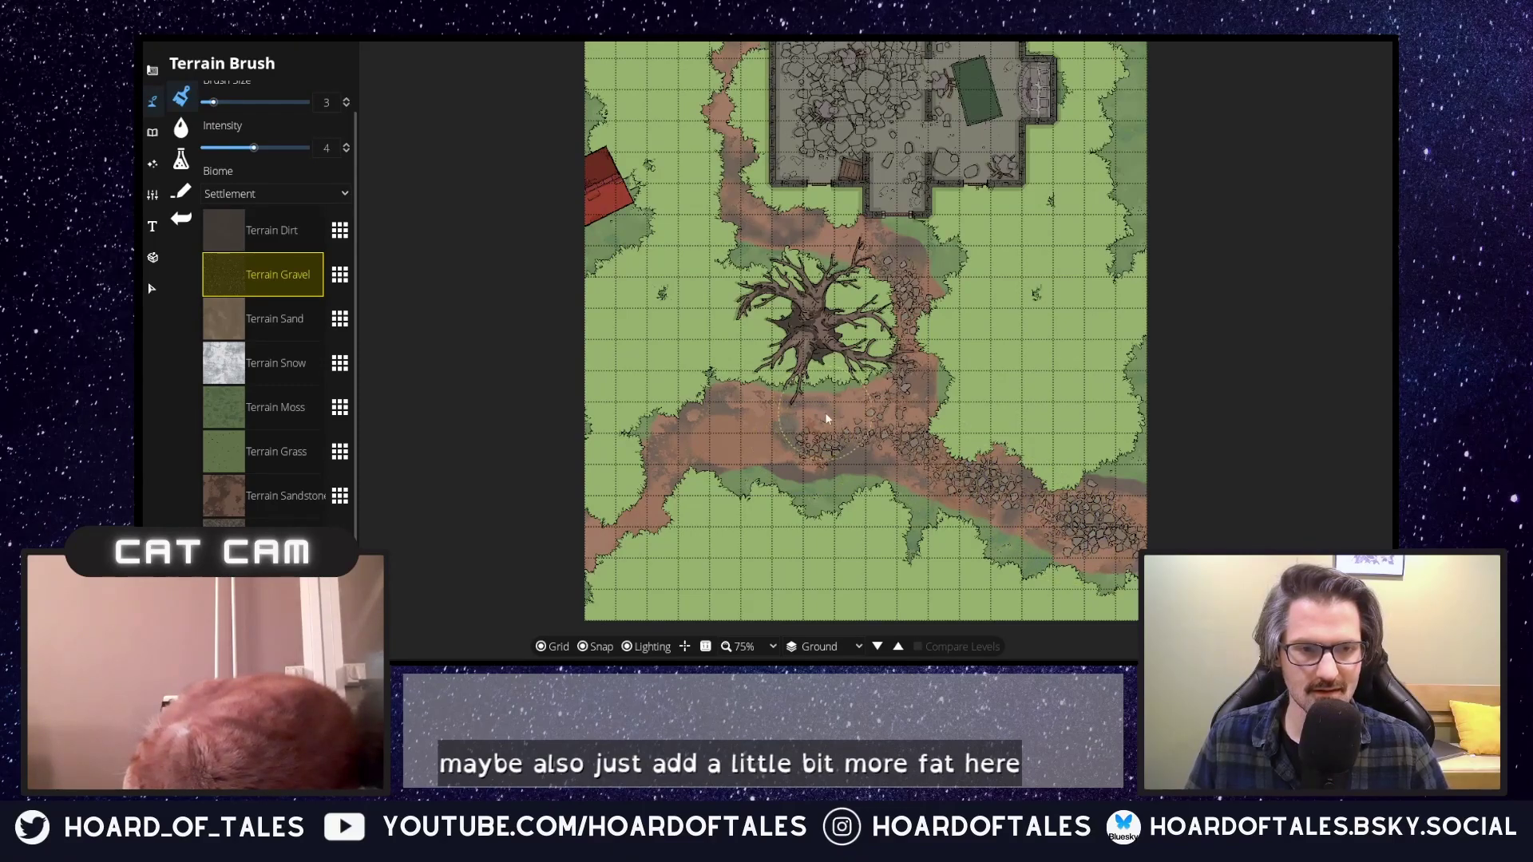
pyautogui.moveTo(827, 418); pyautogui.dragTo(820, 415)
pyautogui.click(726, 415)
pyautogui.click(746, 439)
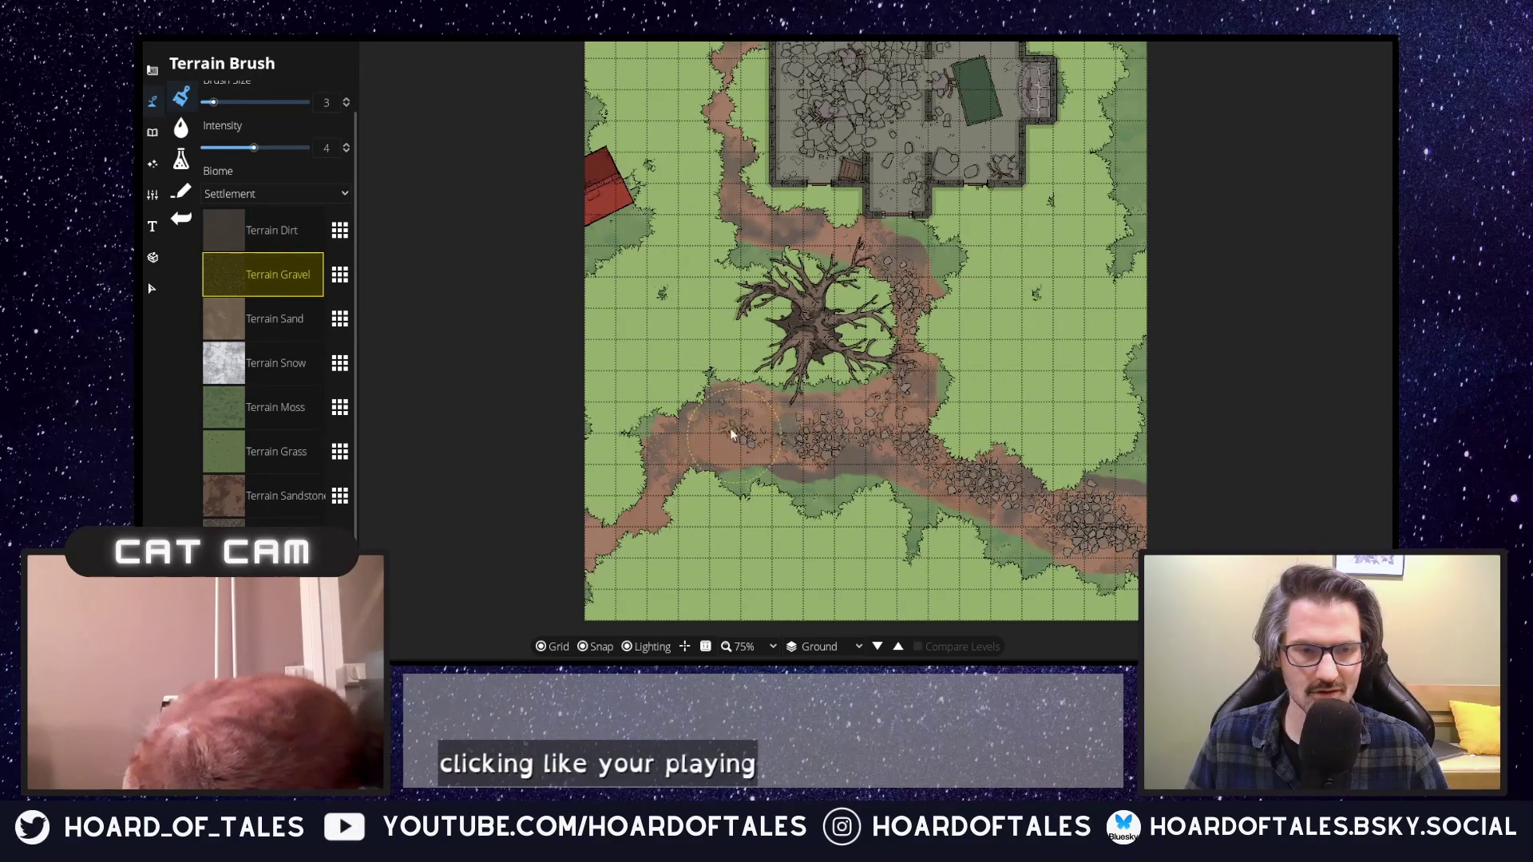
pyautogui.click(723, 427)
pyautogui.click(733, 439)
pyautogui.click(693, 454)
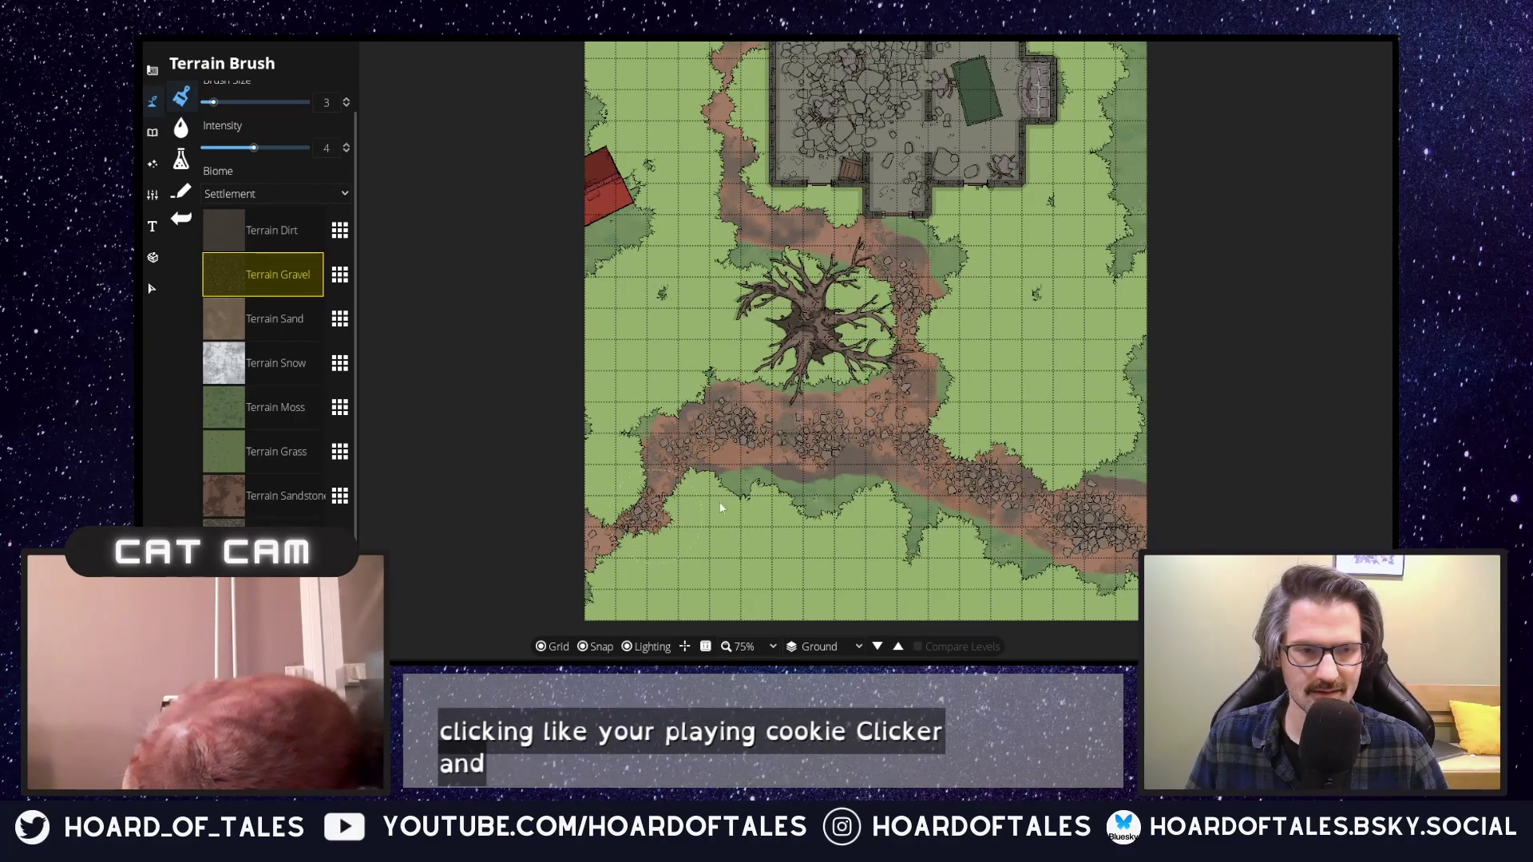
pyautogui.moveTo(918, 425); pyautogui.dragTo(968, 414)
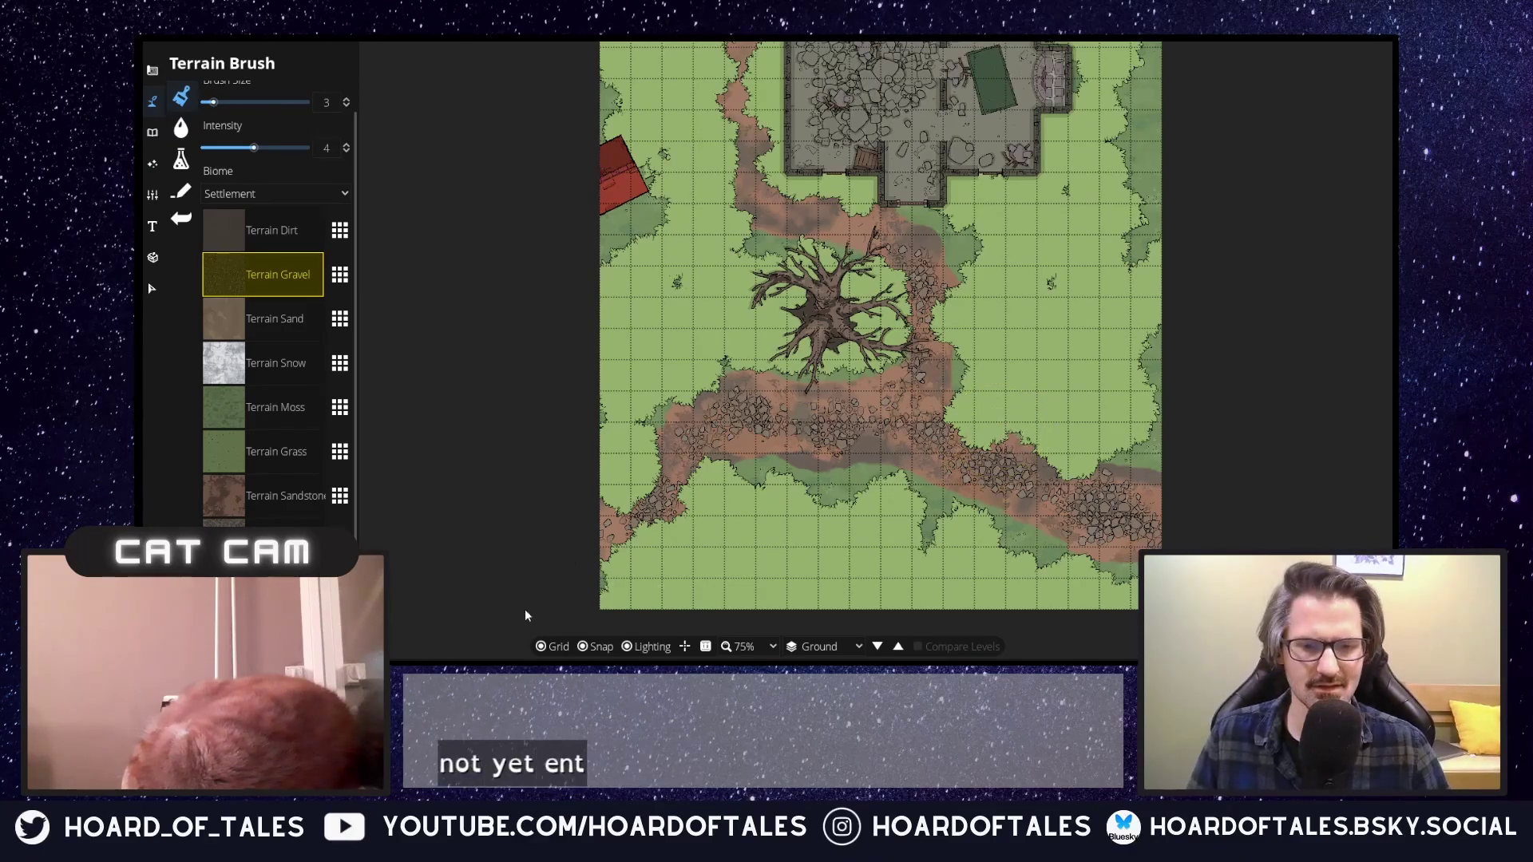
# Browse the library's tagged vine objects with the Object Tool and preview Tendrils 02 on the map at rotation 120.
pyautogui.click(152, 132)
pyautogui.click(183, 105)
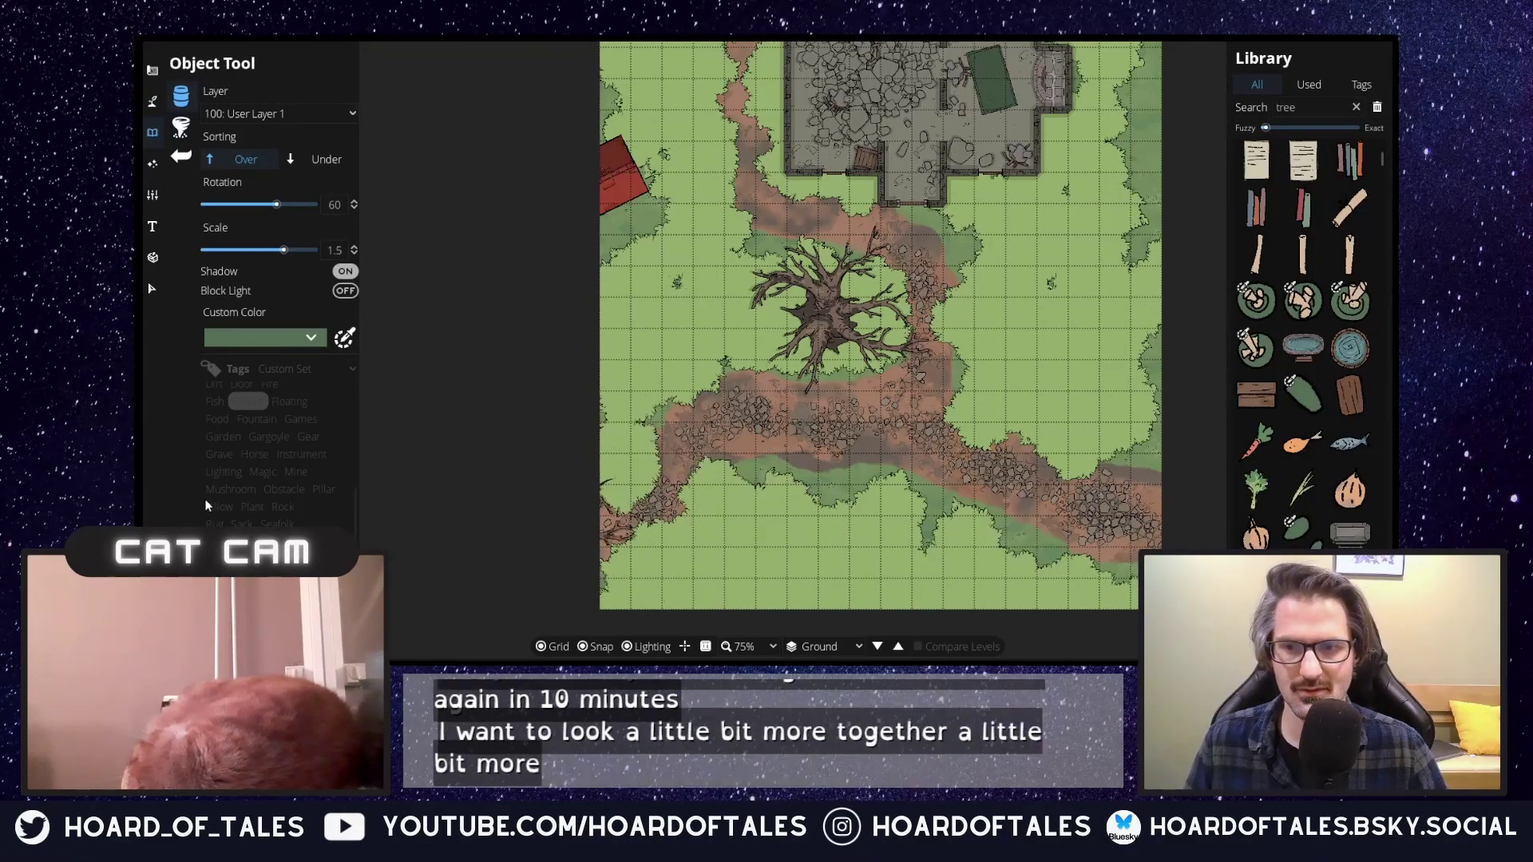
pyautogui.scroll(3, 265, 515)
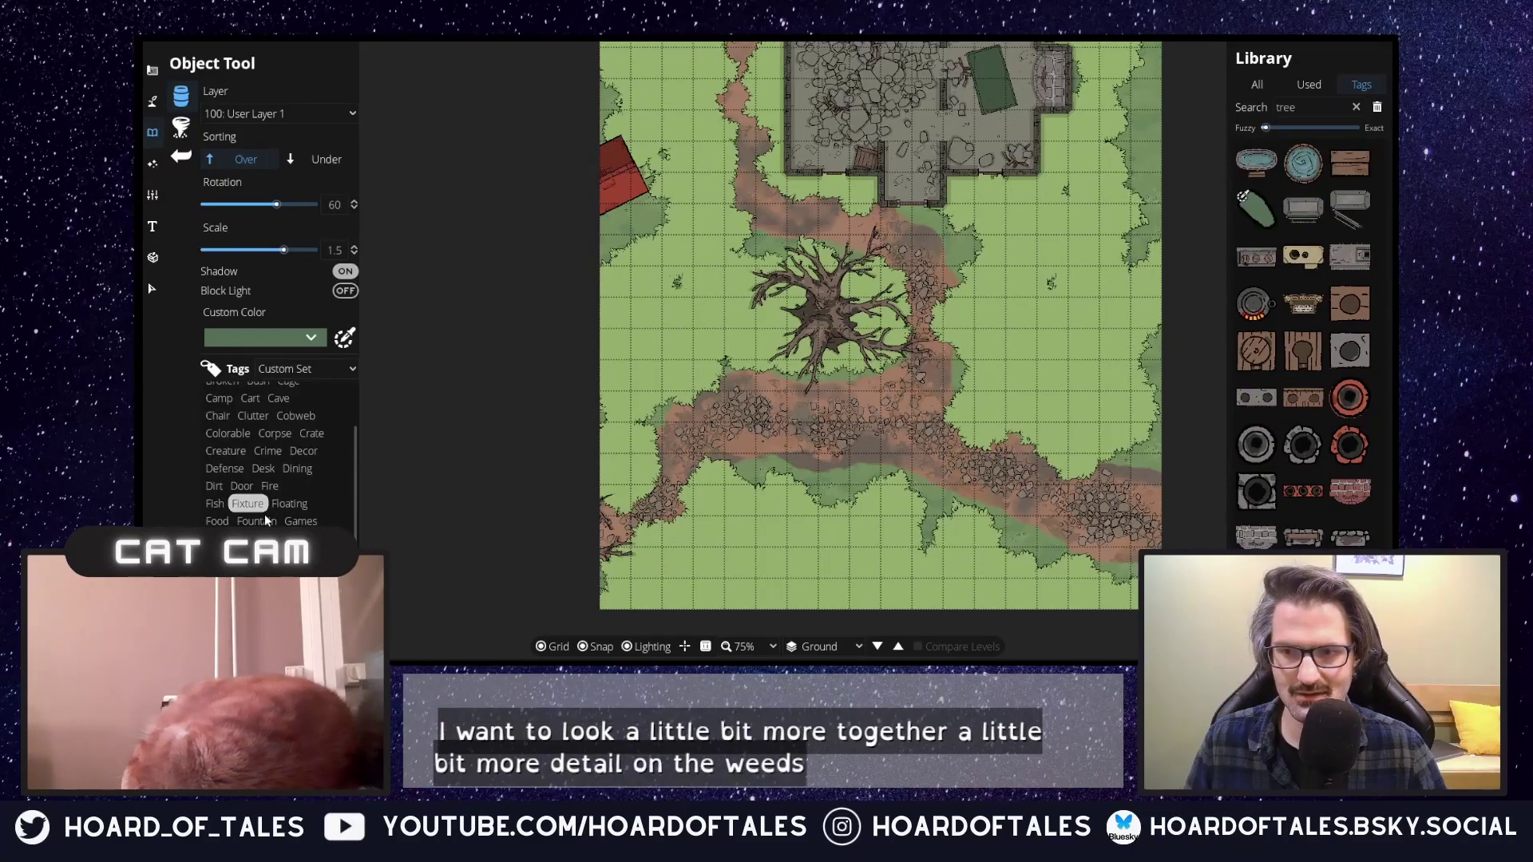
pyautogui.scroll(2, 264, 482)
pyautogui.scroll(-5, 266, 477)
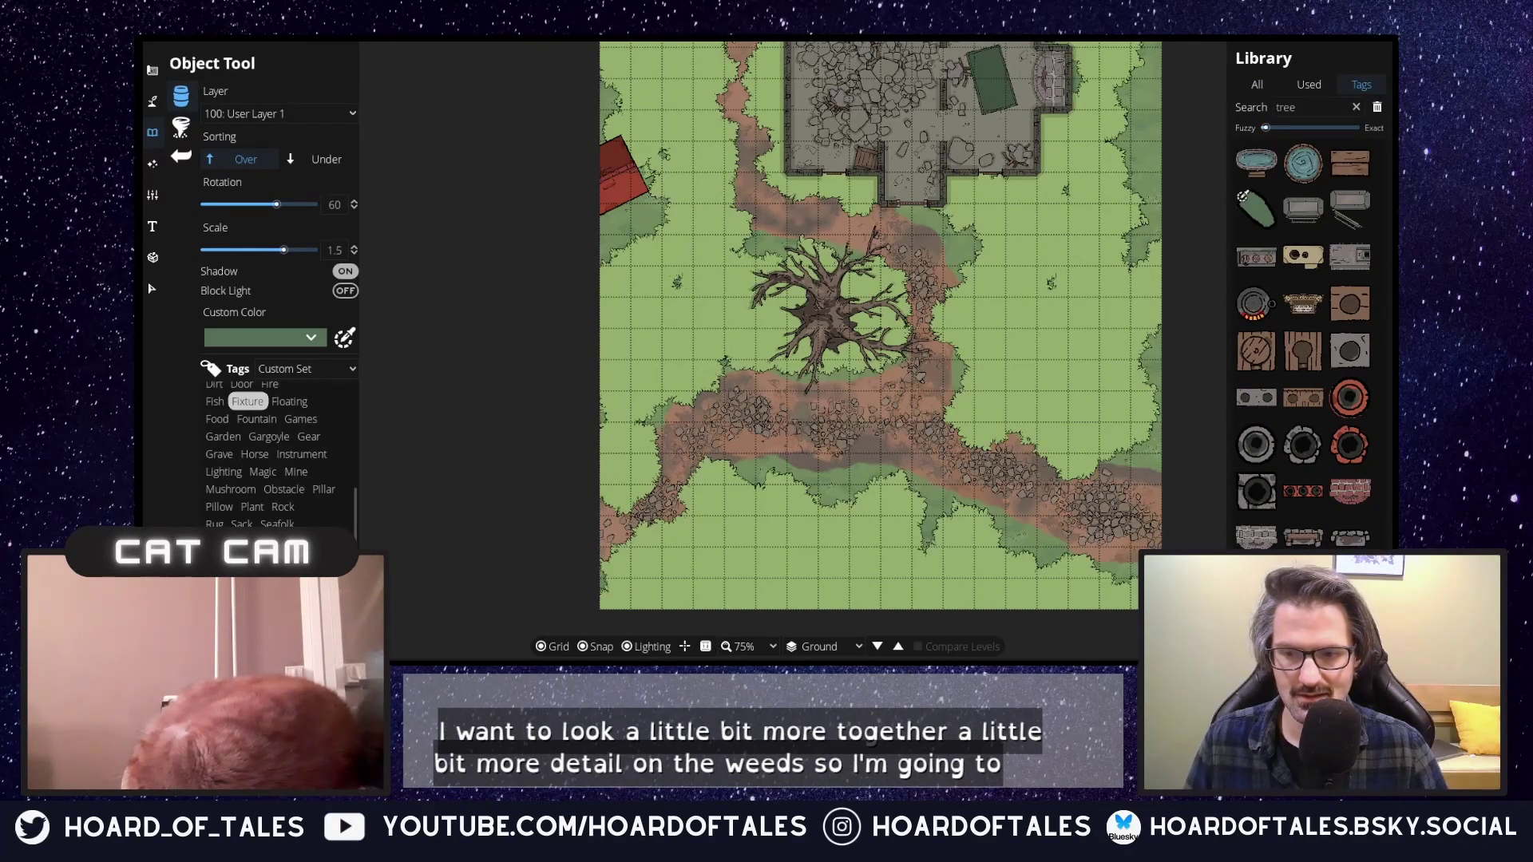
pyautogui.click(243, 595)
pyautogui.click(1304, 163)
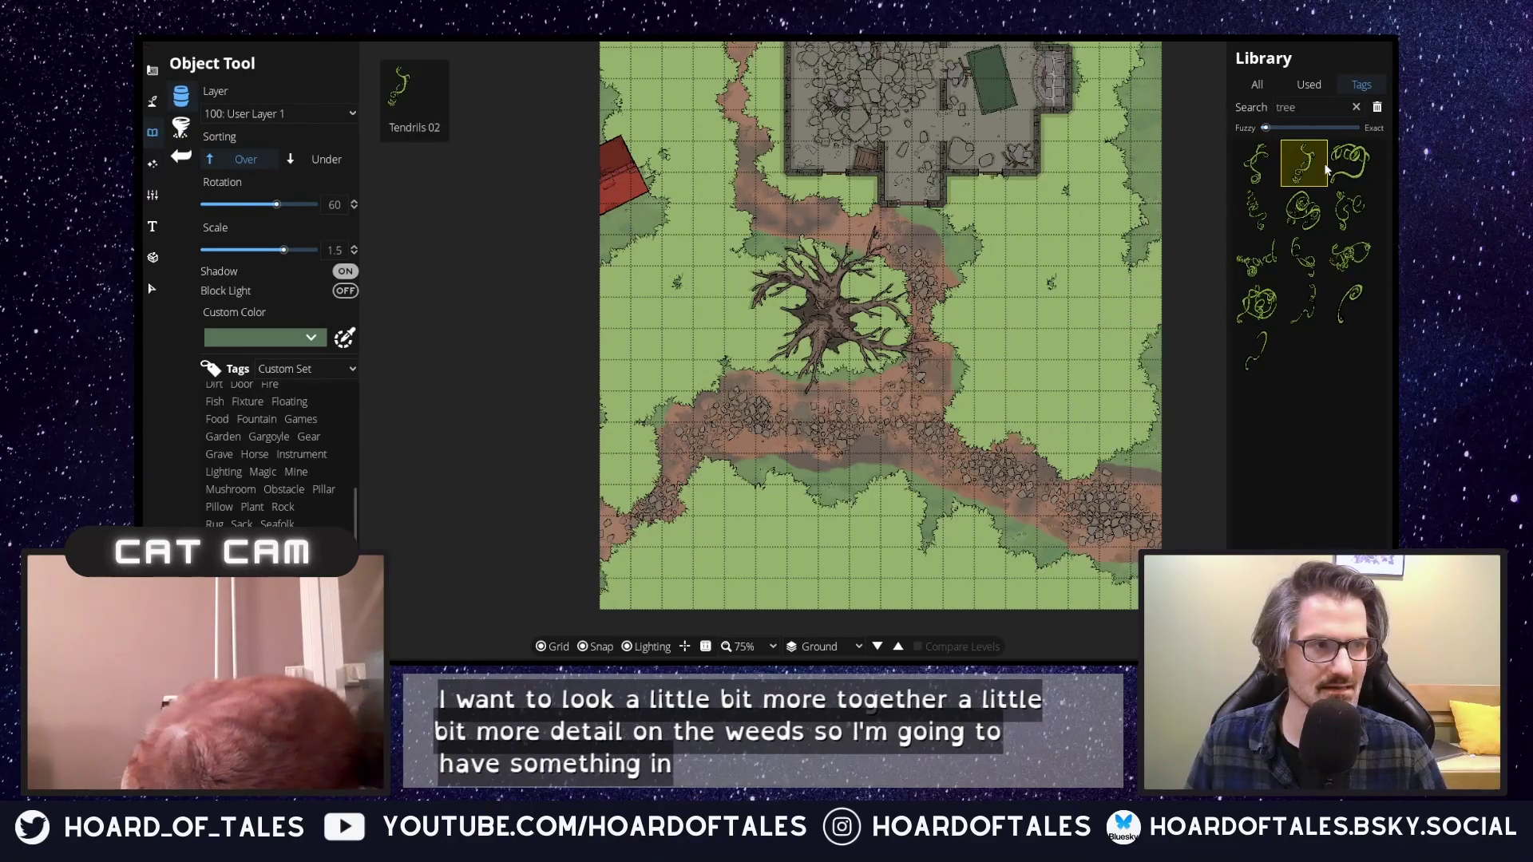
pyautogui.scroll(-2, 1020, 190)
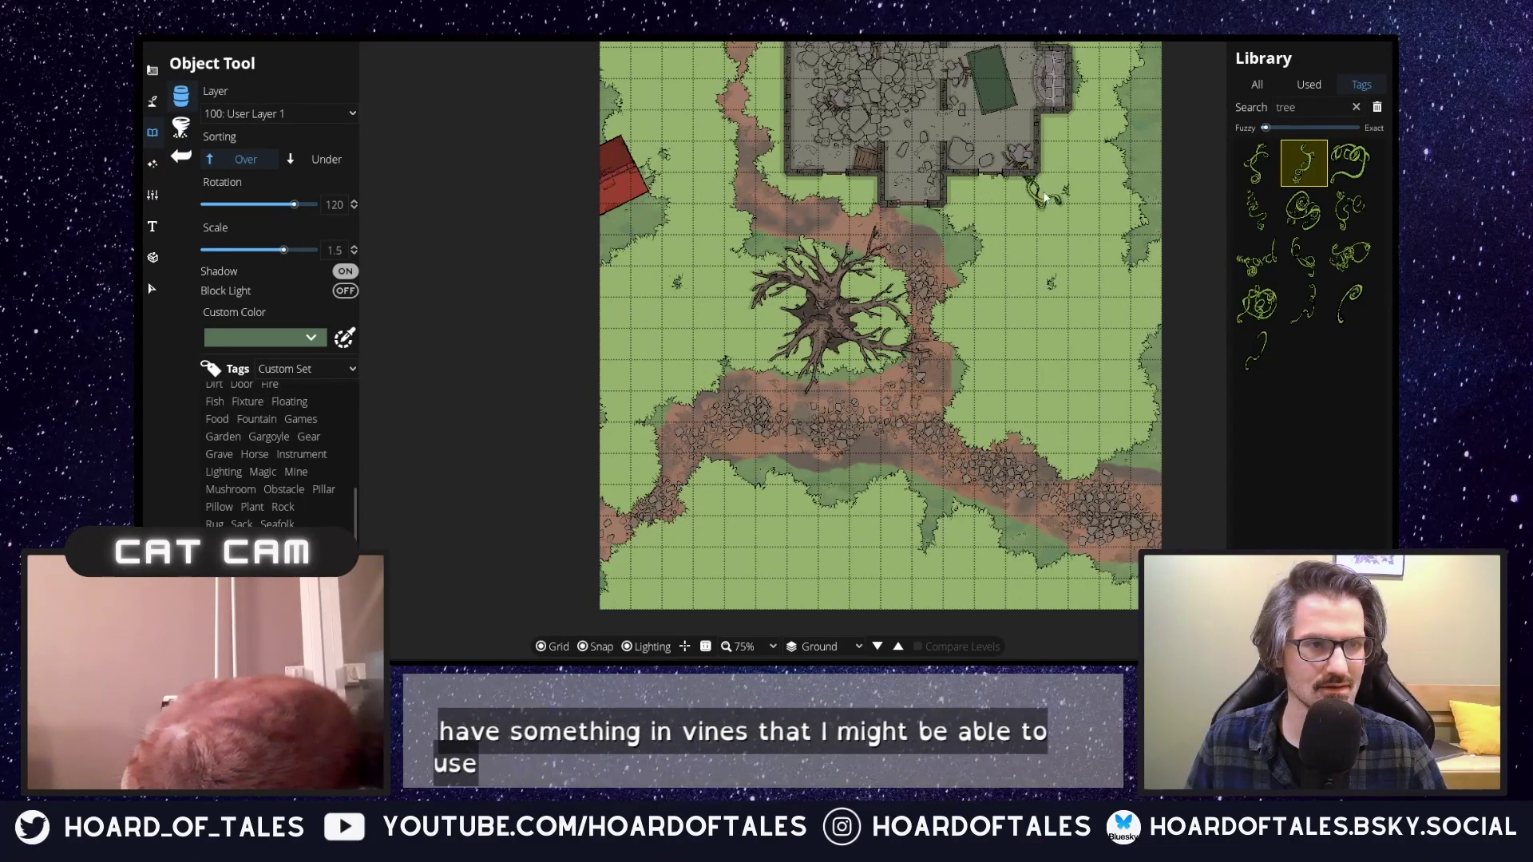
# Look through the library's garden objects for ground plants and pick a dead leaves object.
pyautogui.scroll(4, 282, 511)
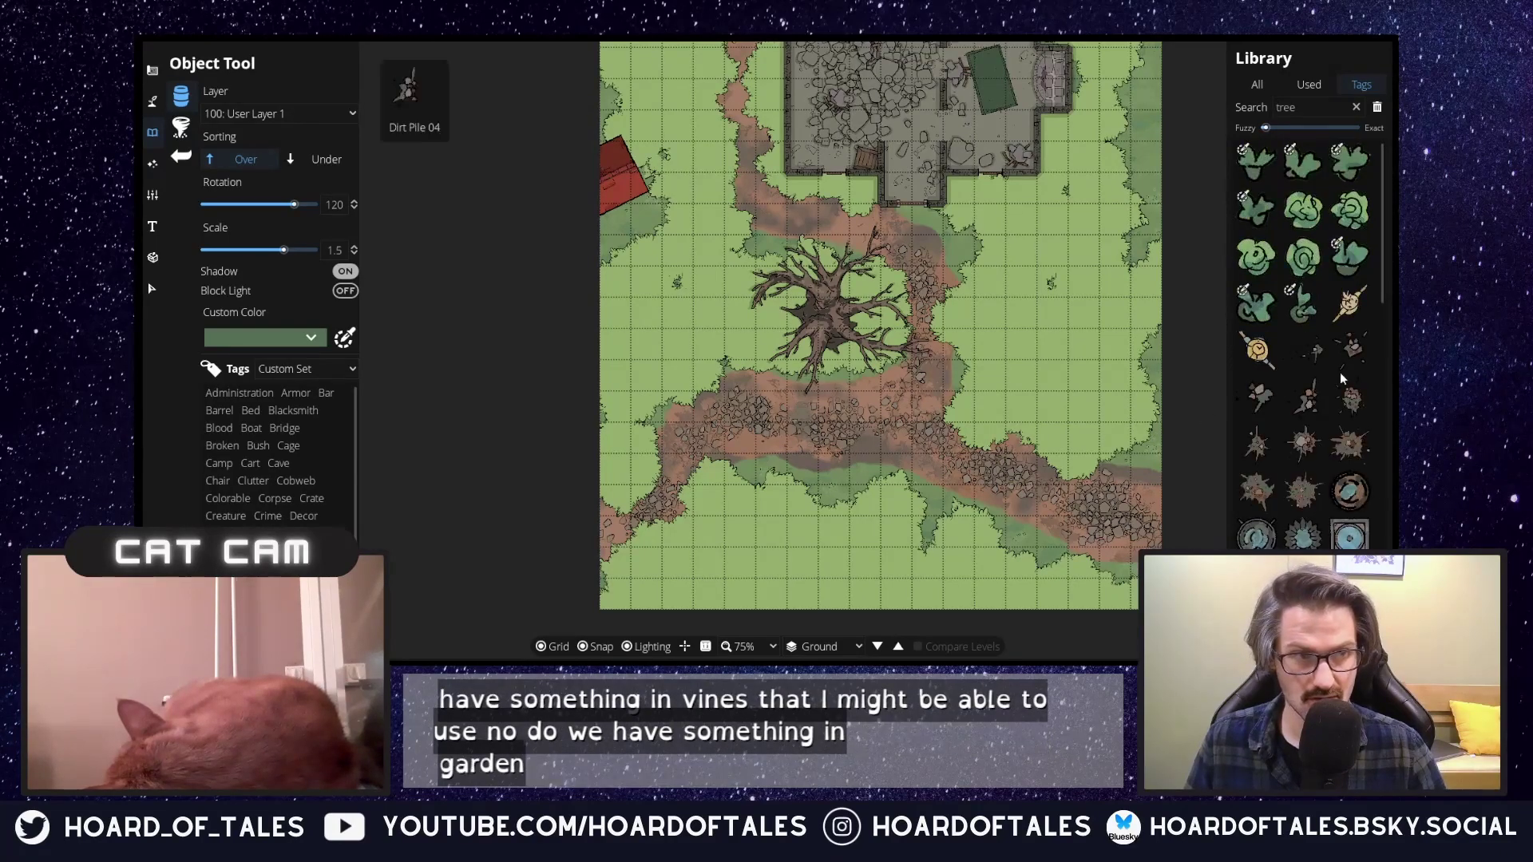
pyautogui.scroll(-10, 1274, 386)
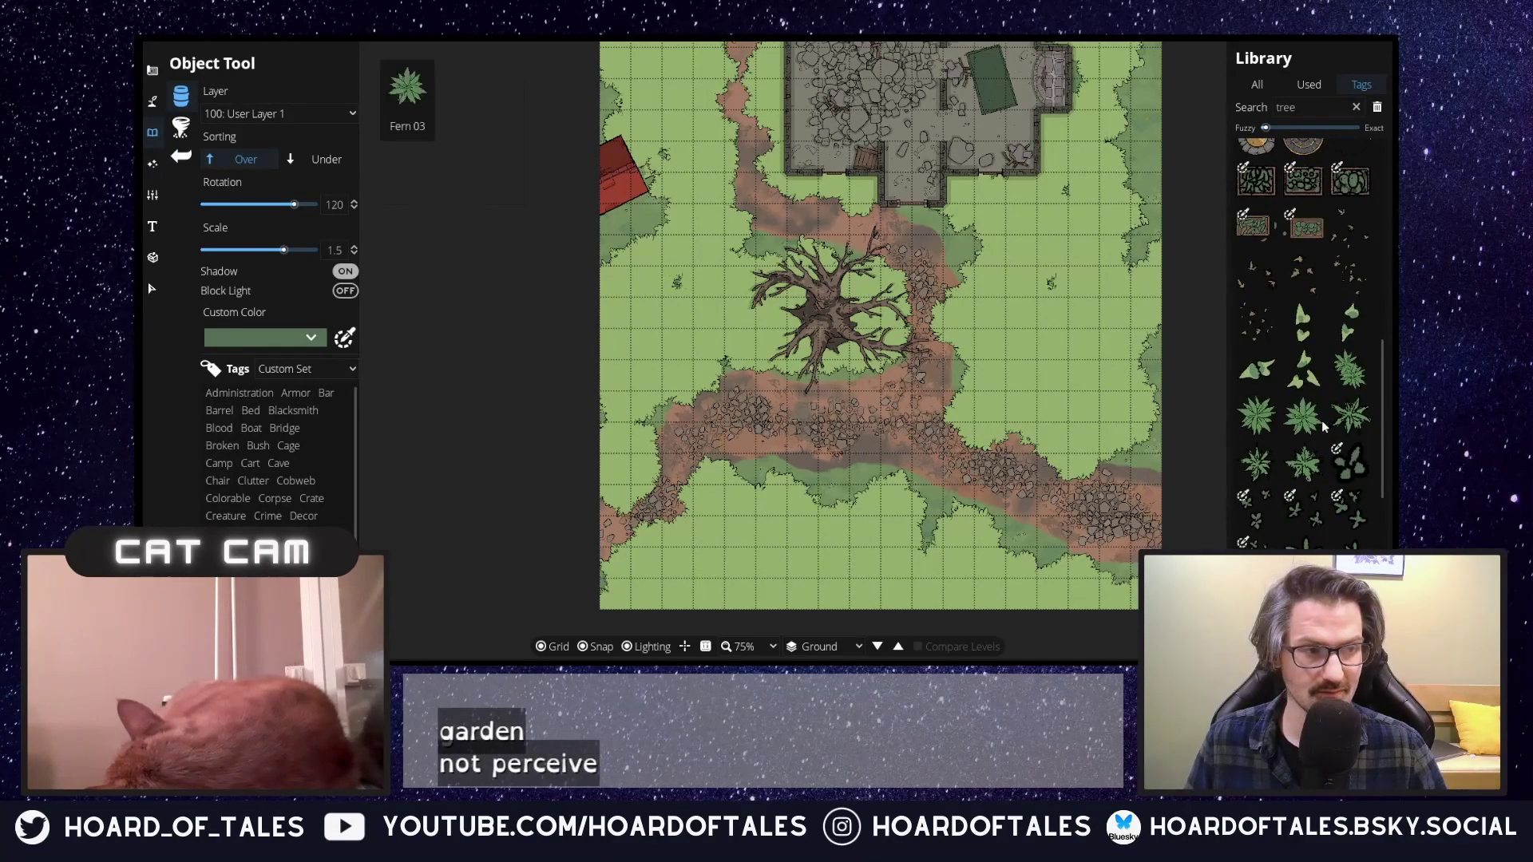
pyautogui.scroll(-5, 1321, 419)
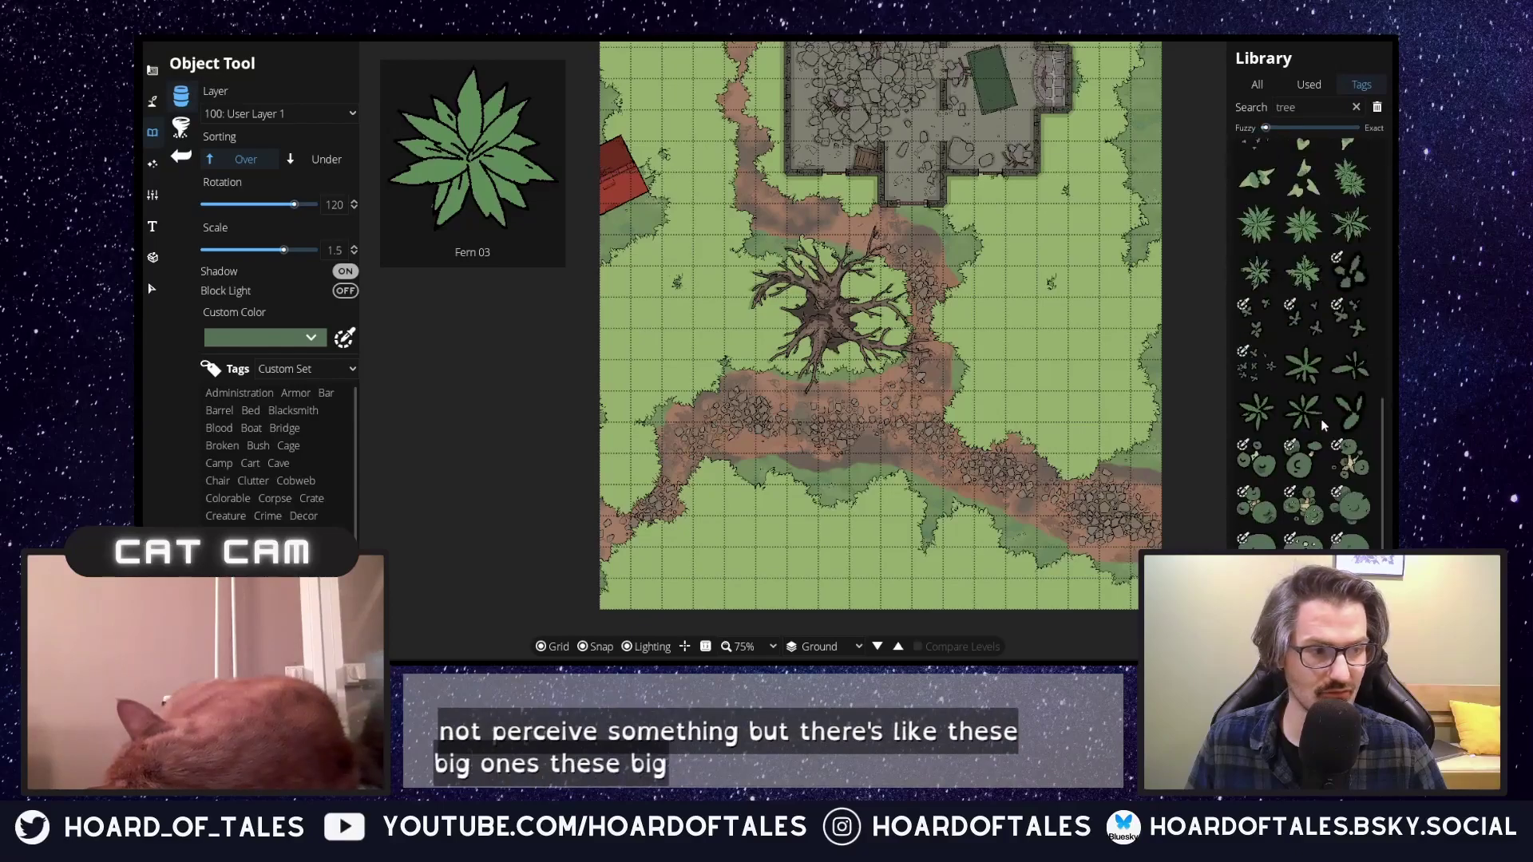
pyautogui.scroll(4, 1321, 419)
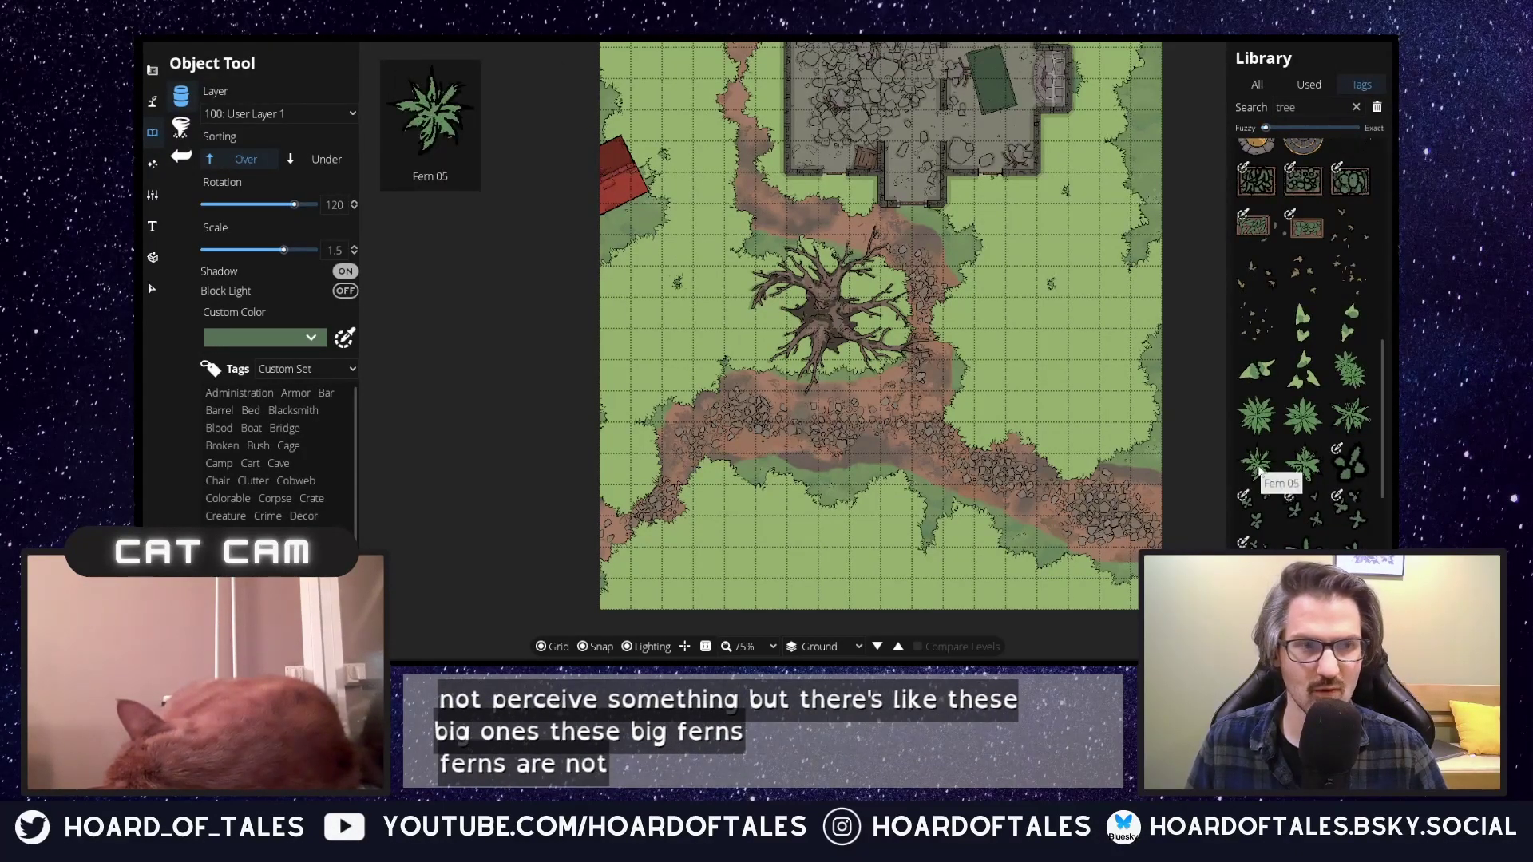
pyautogui.click(1258, 342)
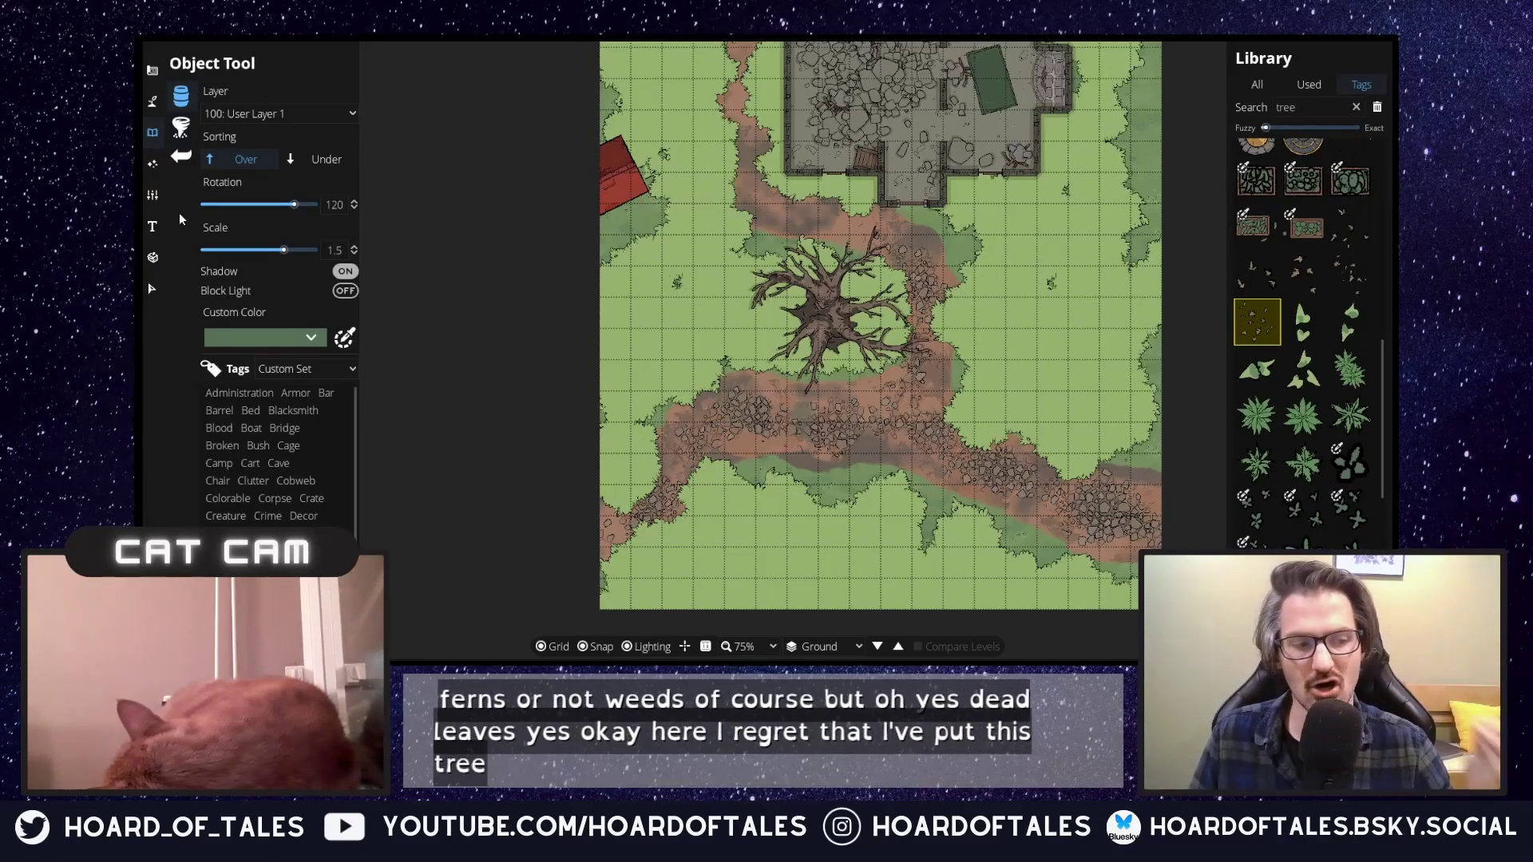
# Select the dead tree and move it to User Layer 4.
pyautogui.click(151, 288)
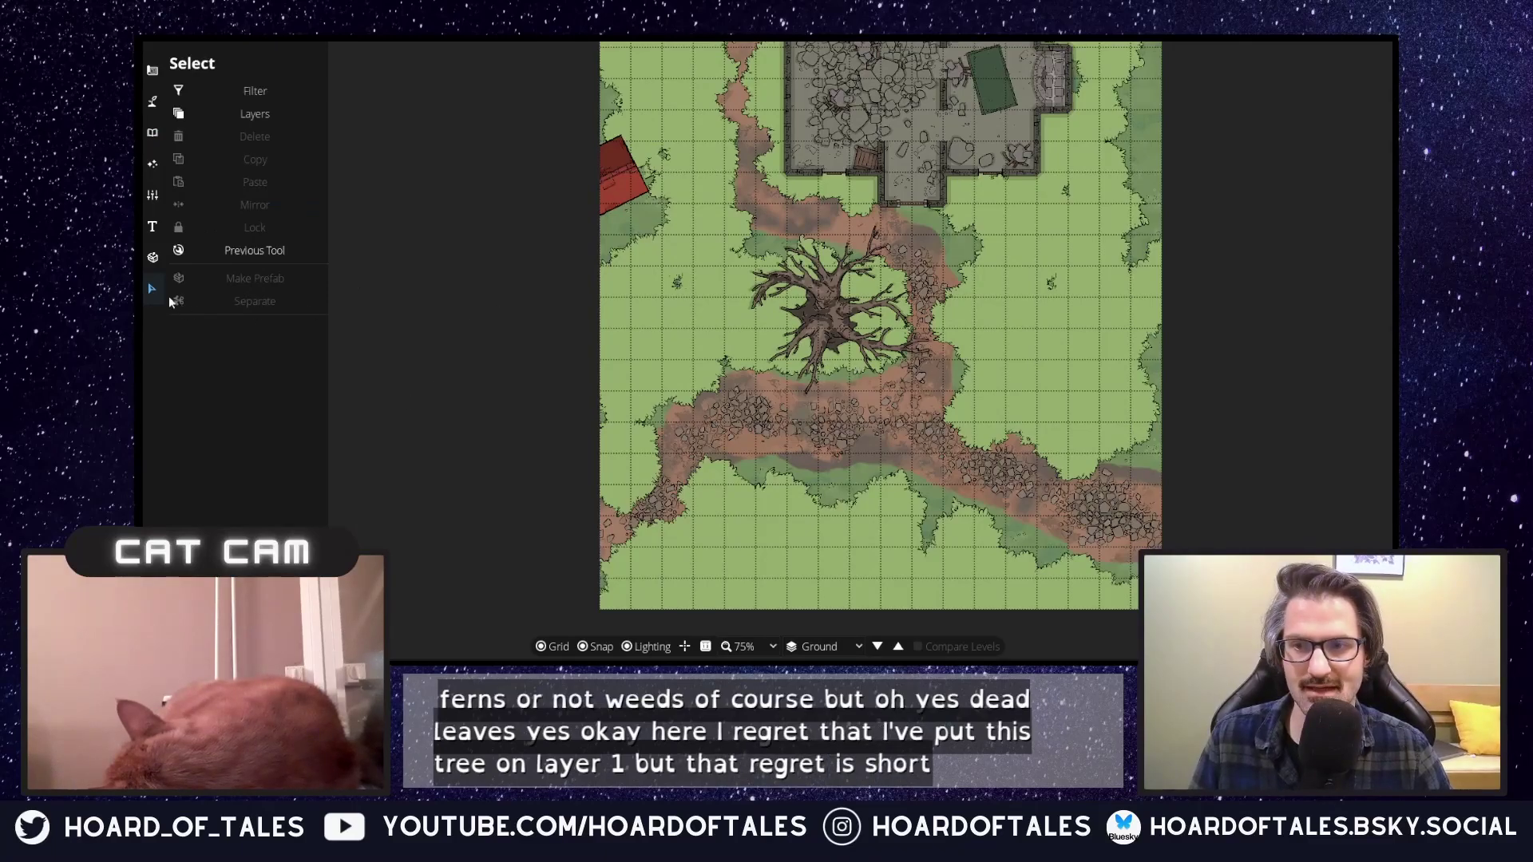
pyautogui.click(857, 325)
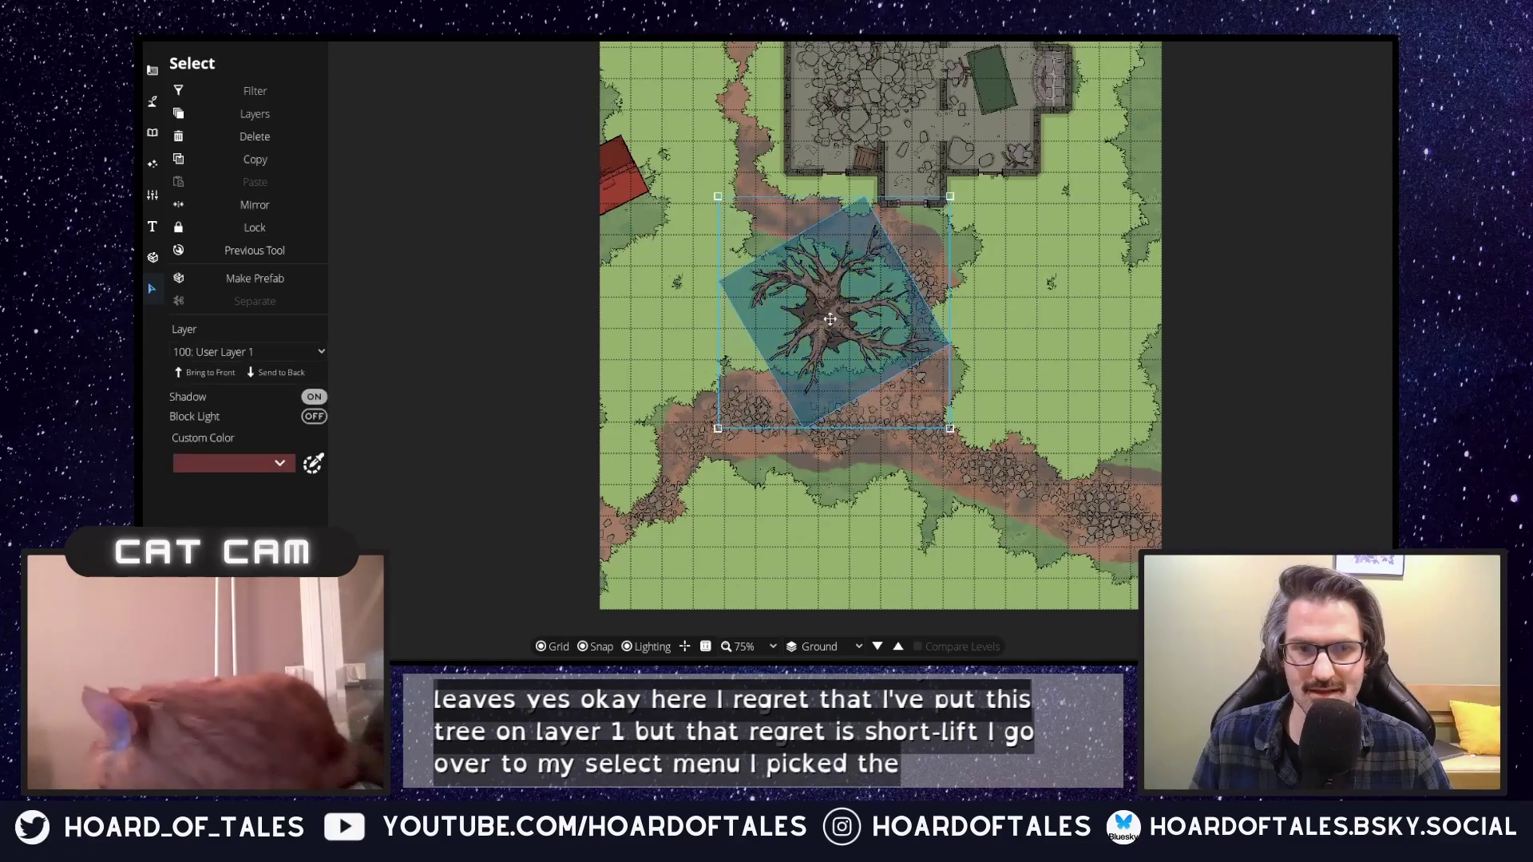
pyautogui.click(277, 351)
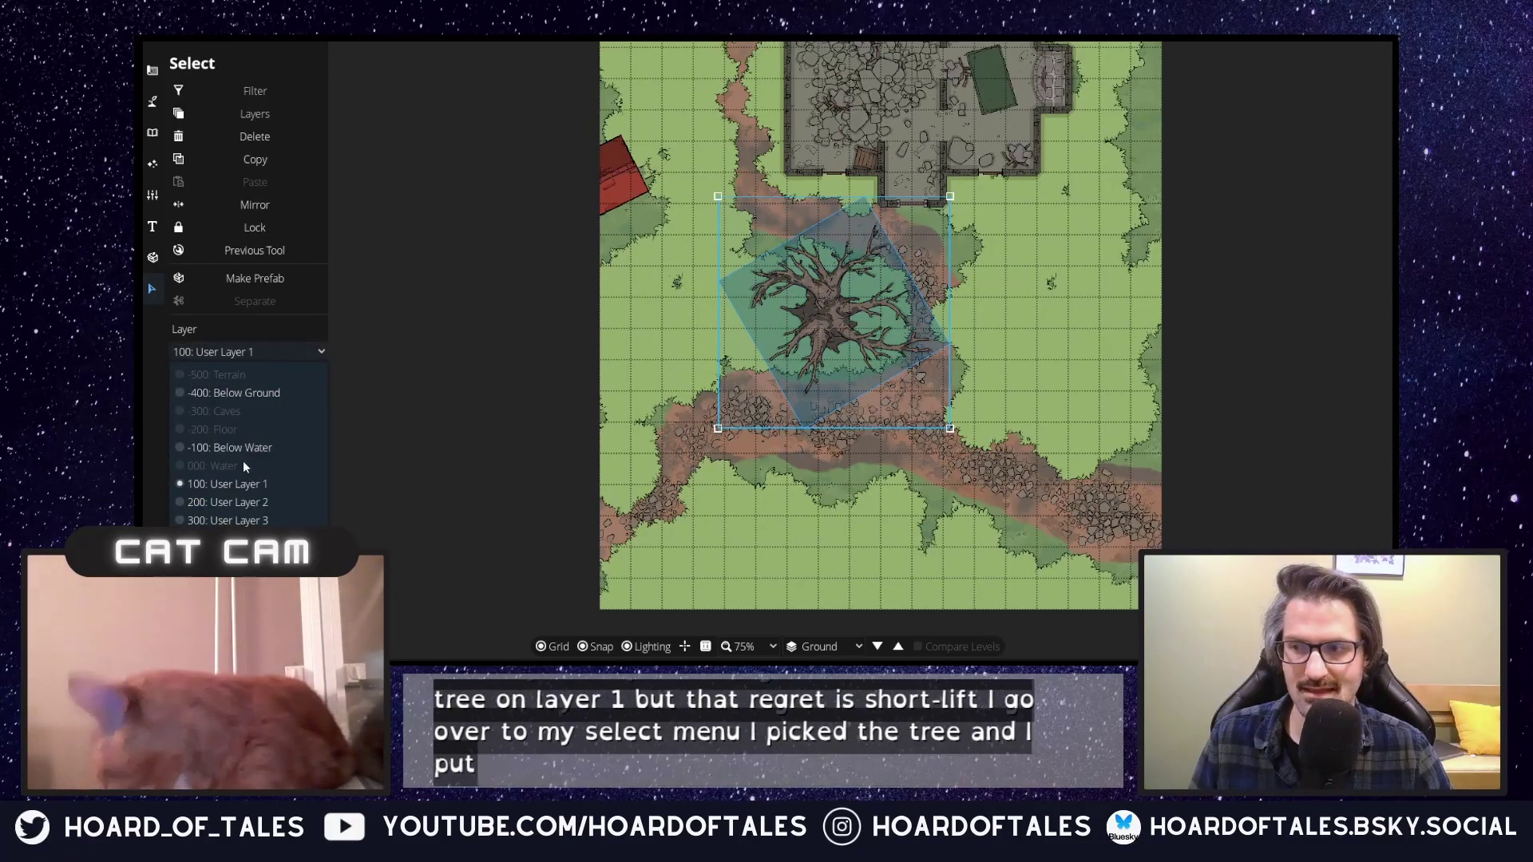
pyautogui.click(241, 510)
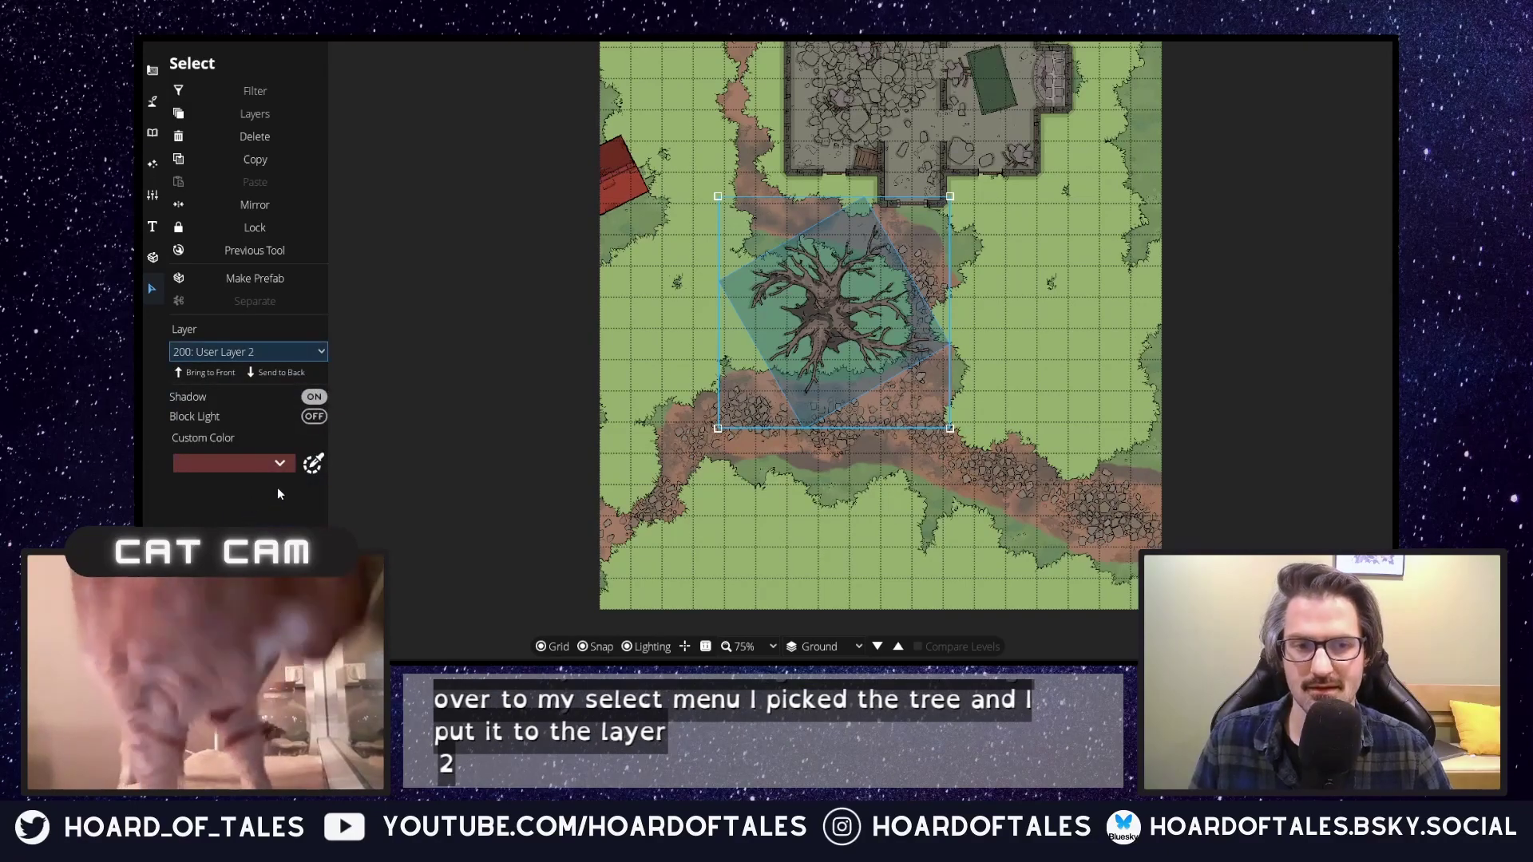
pyautogui.click(258, 353)
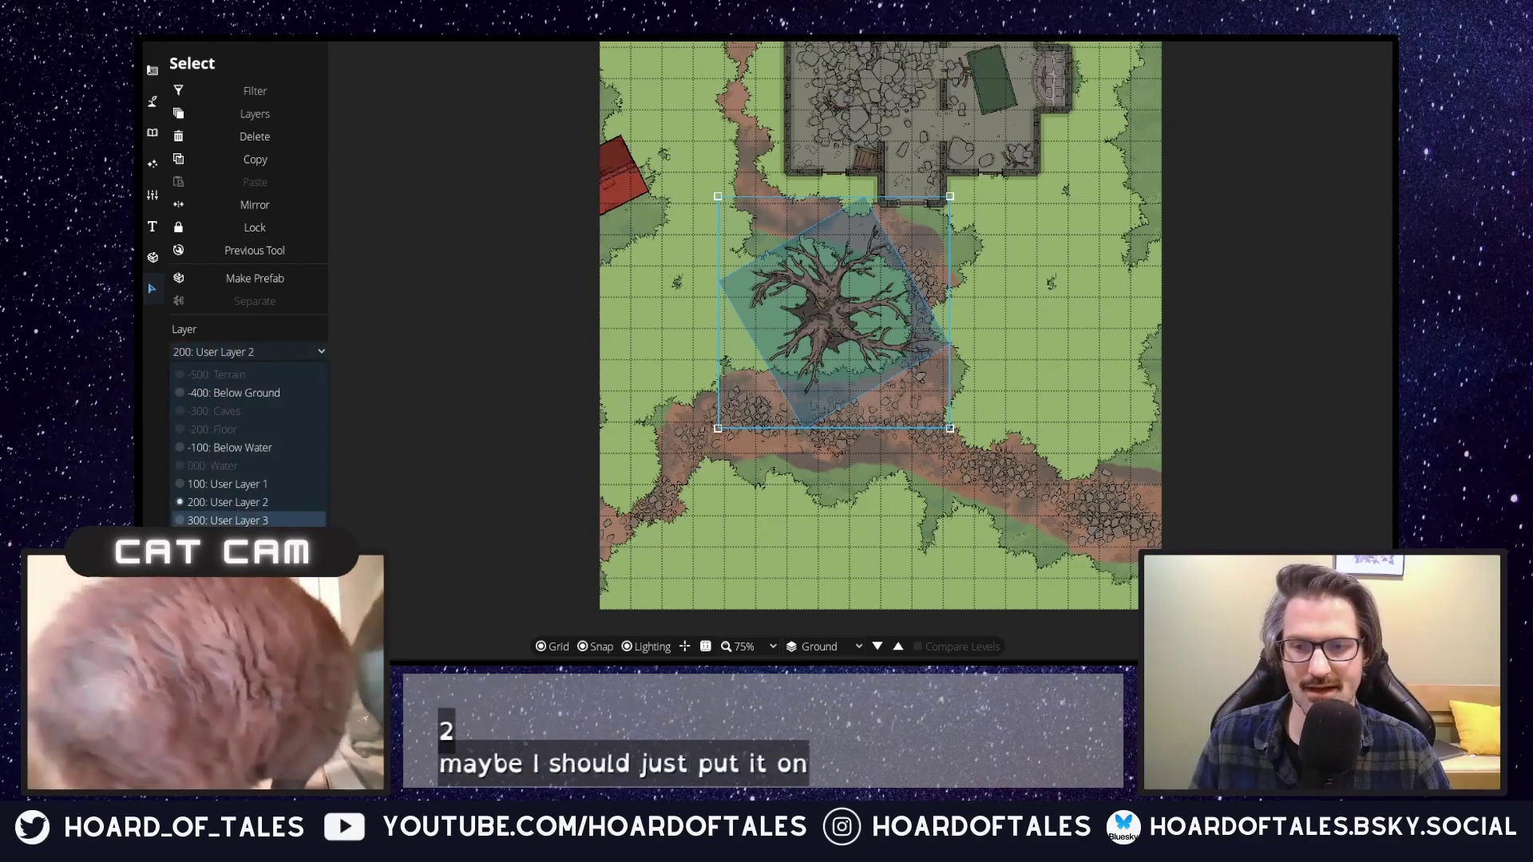
pyautogui.click(241, 537)
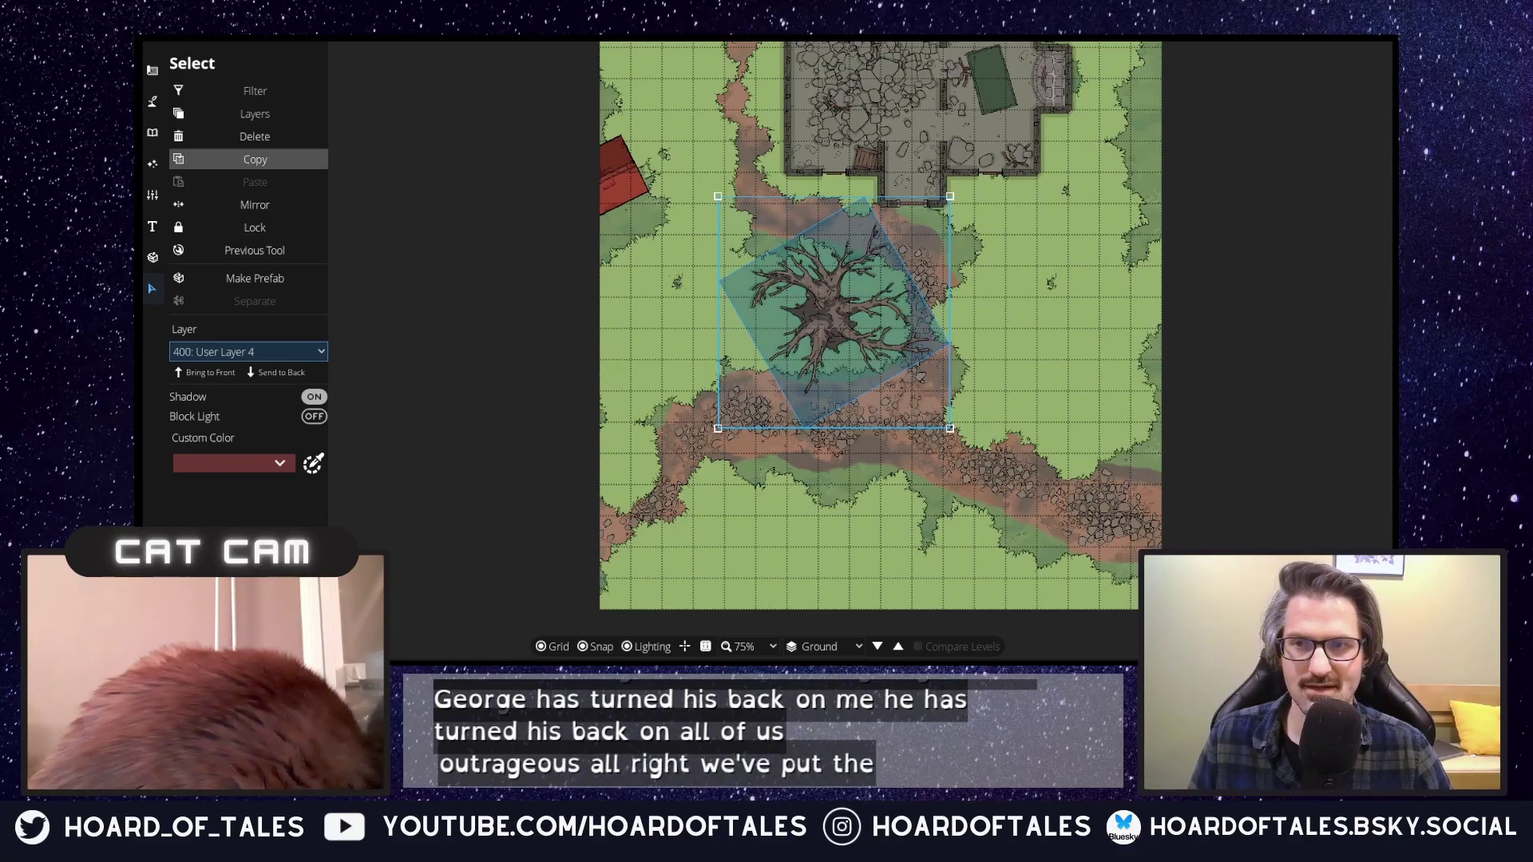
pyautogui.click(155, 100)
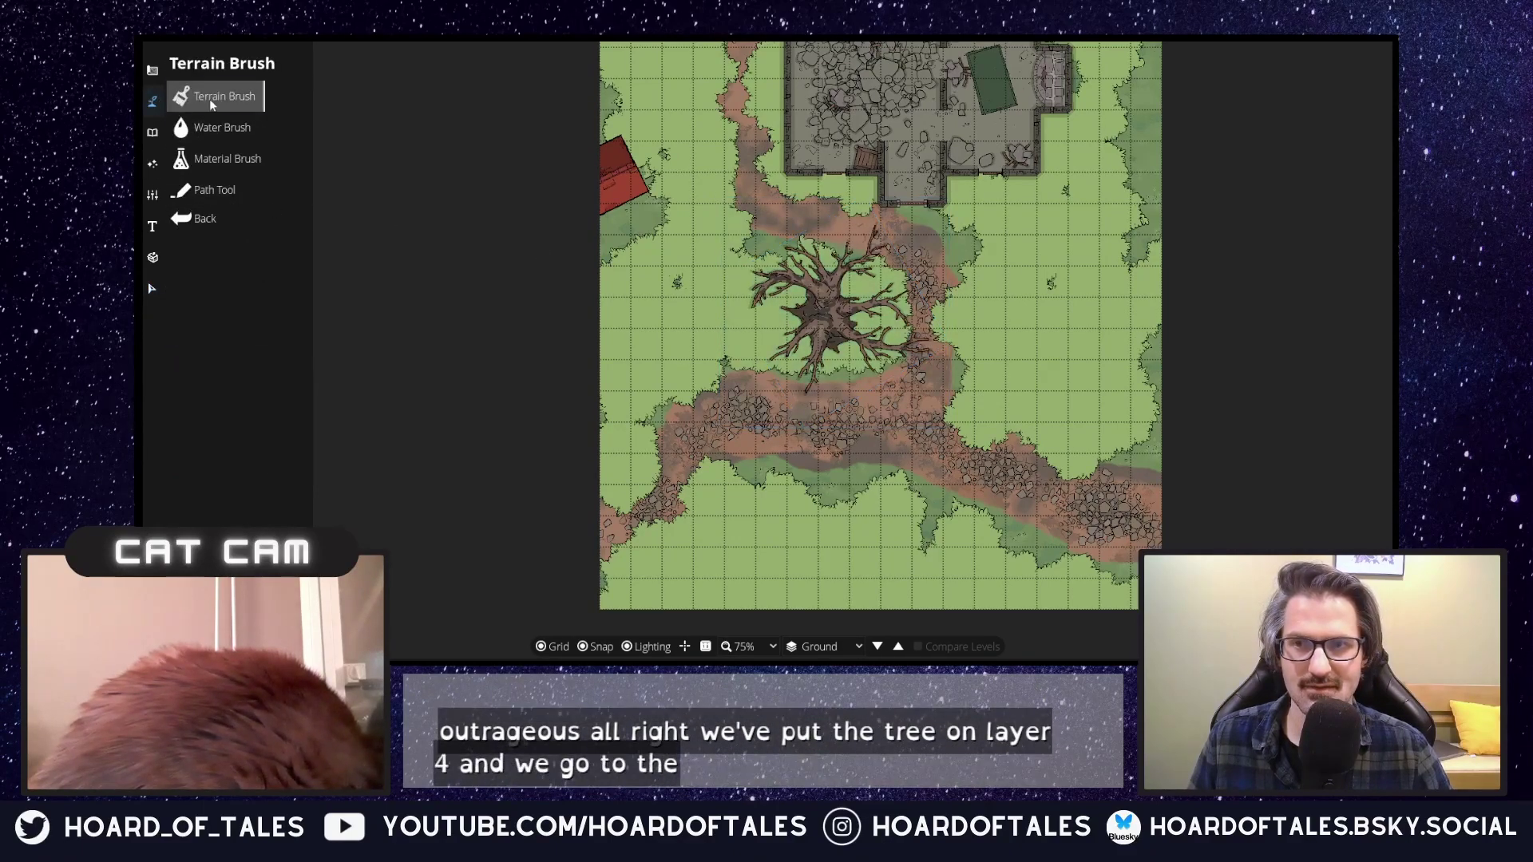
pyautogui.click(212, 101)
pyautogui.click(154, 133)
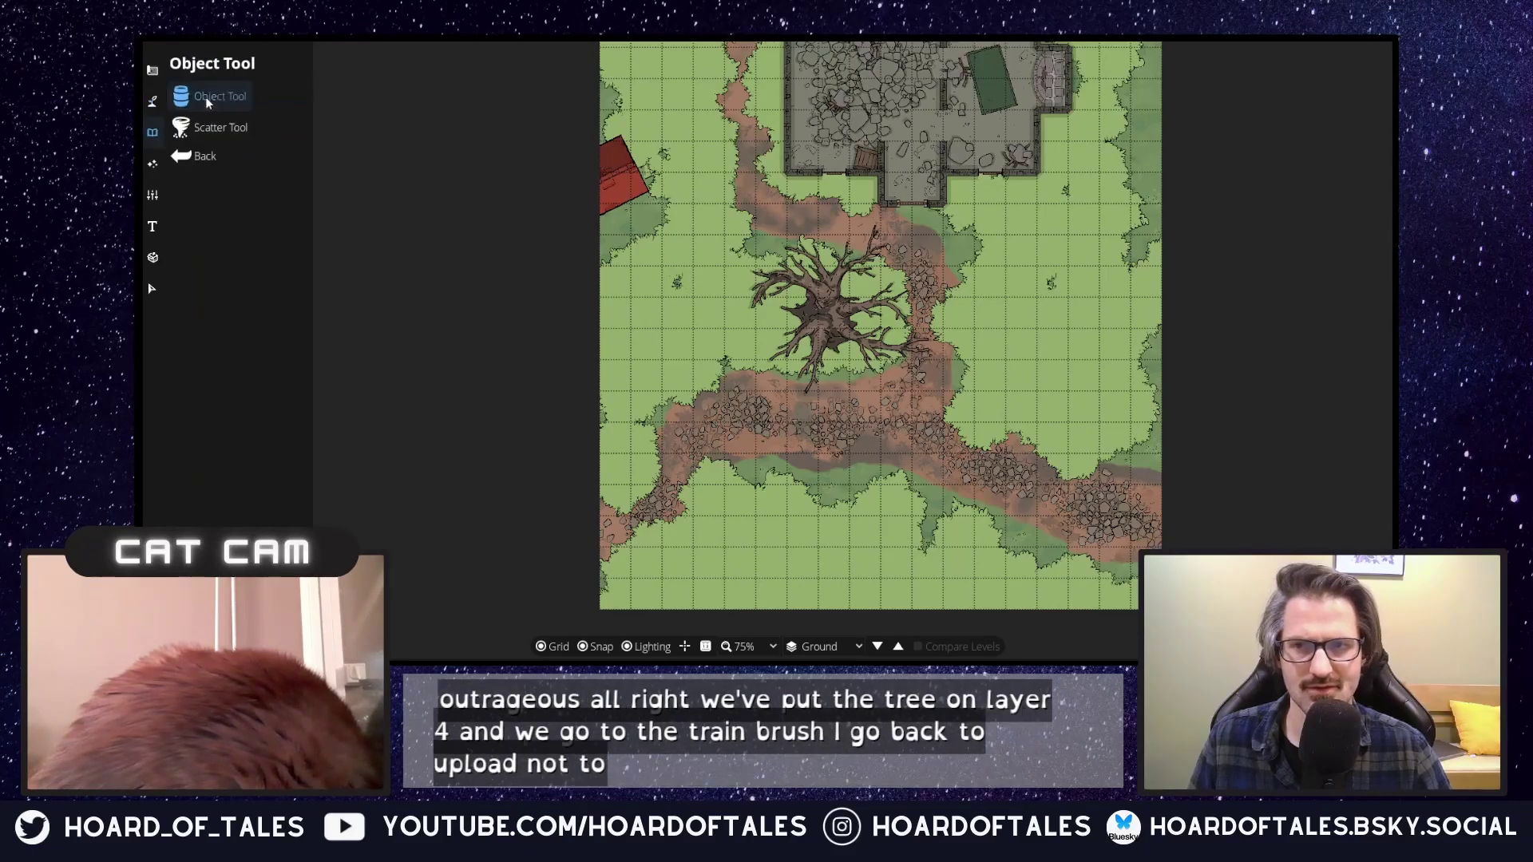
pyautogui.click(204, 98)
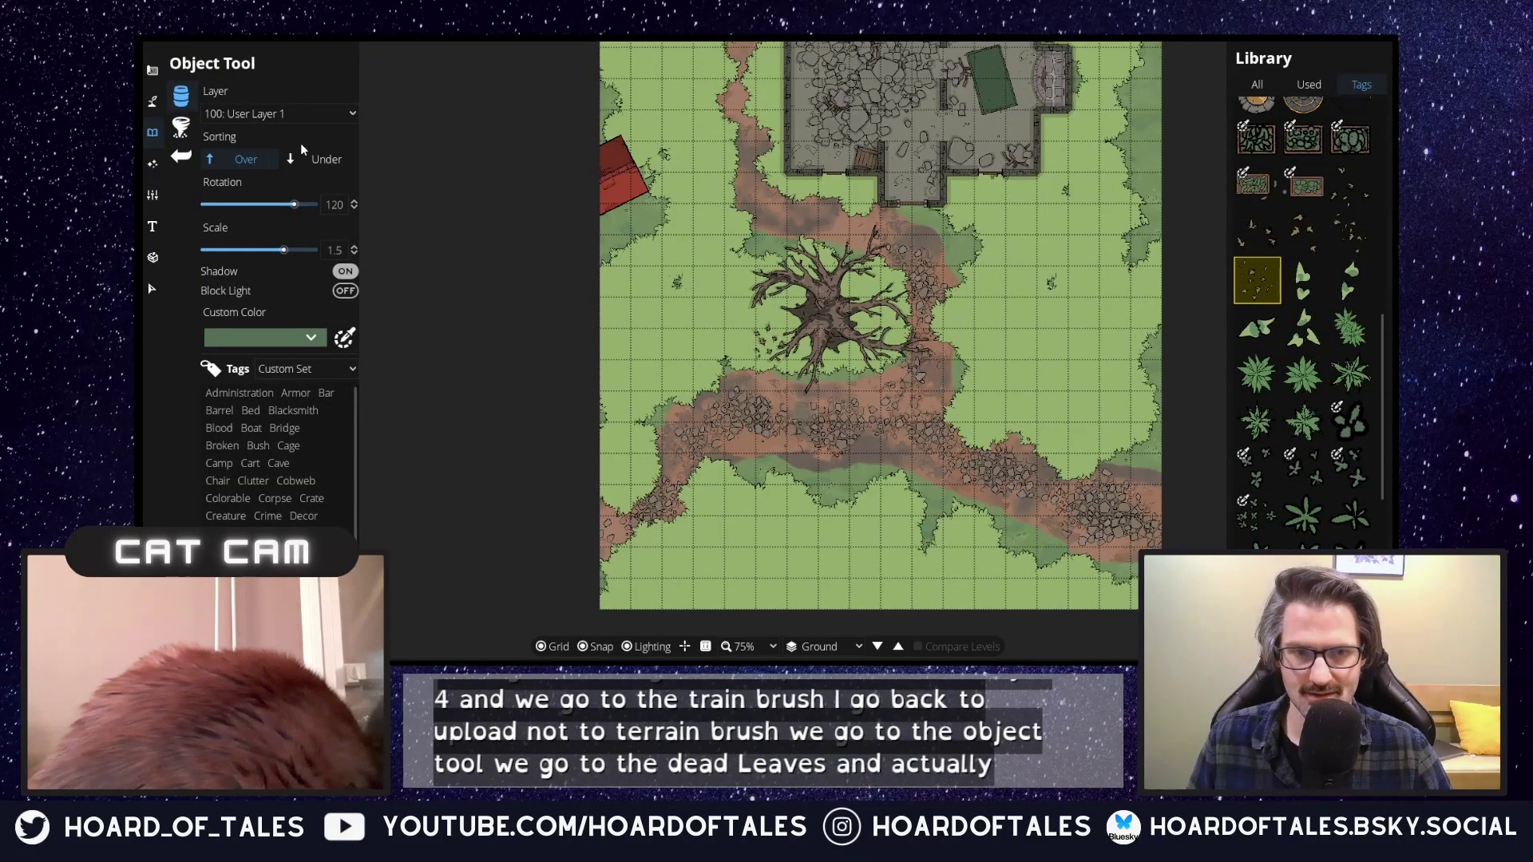
# Find dead leaves for the Scatter Tool by searching for "leaves", and scatter them with shadow off under the dead tree's branches.
pyautogui.click(192, 134)
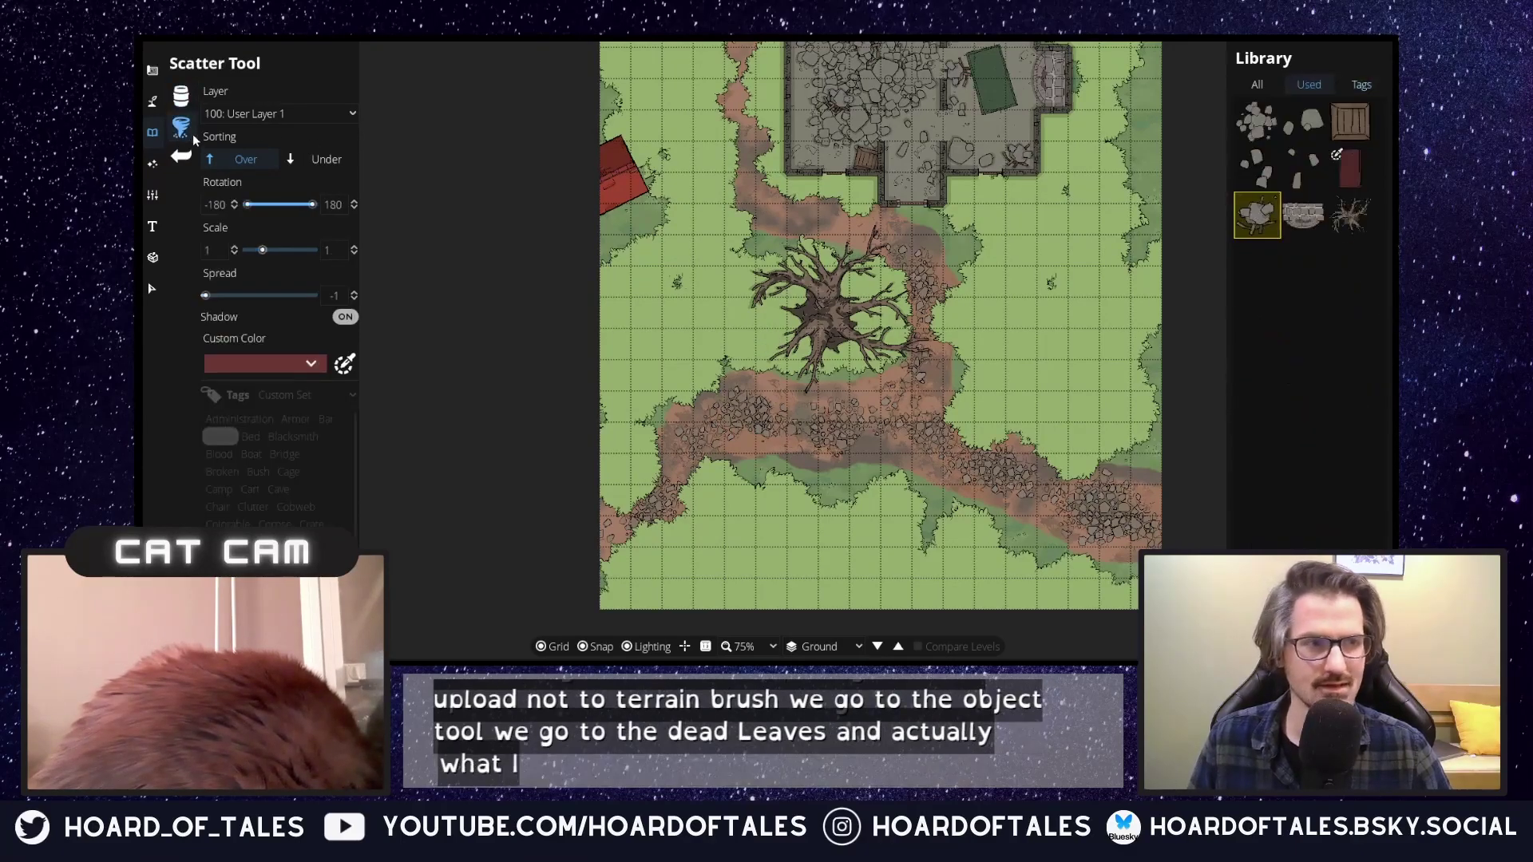
pyautogui.click(1253, 82)
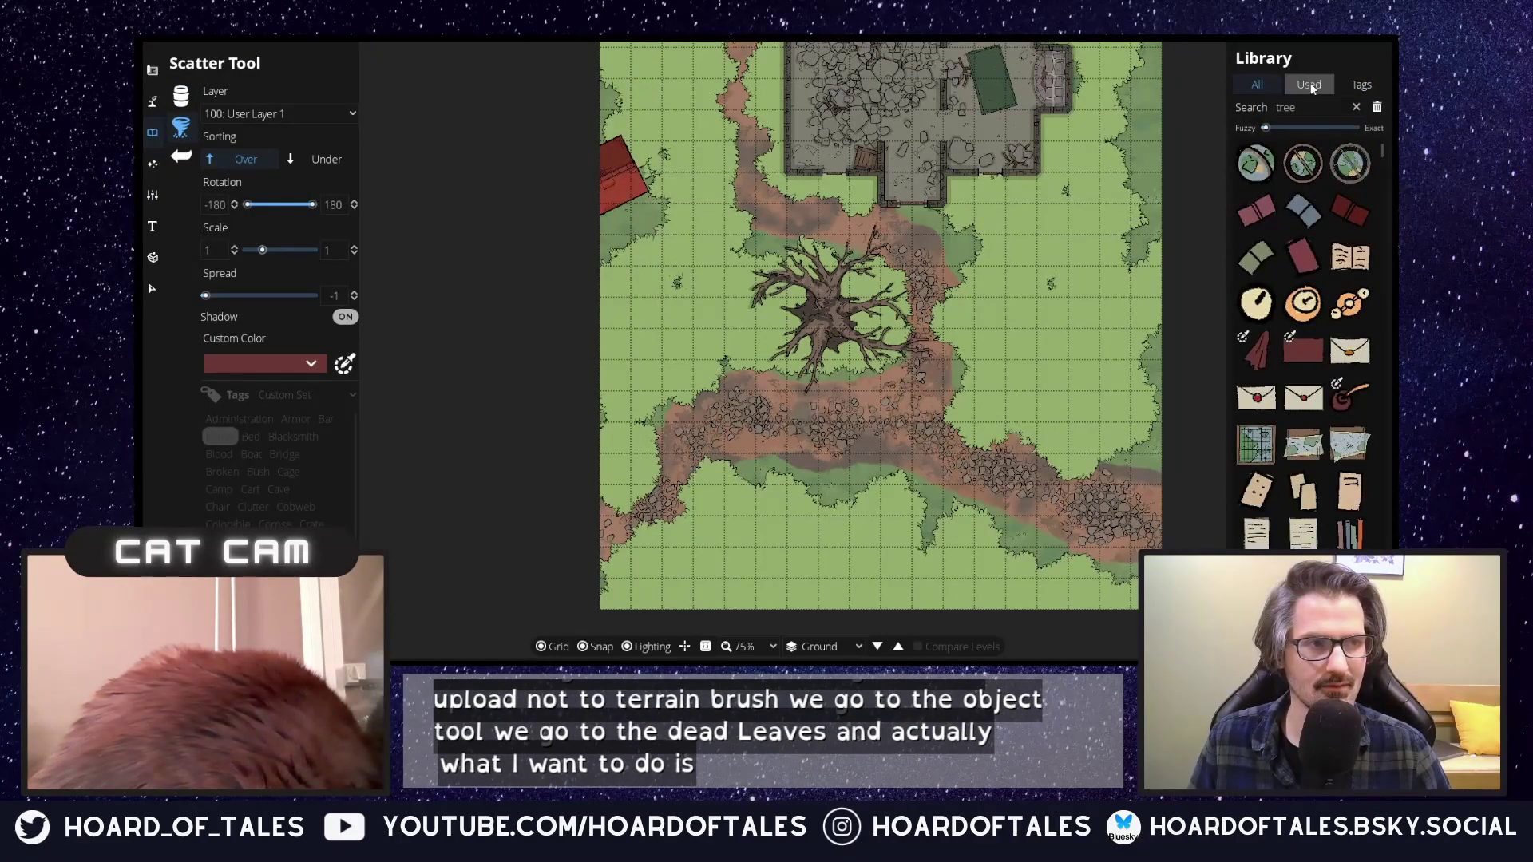
pyautogui.doubleClick(1319, 113)
pyautogui.write('leaves')
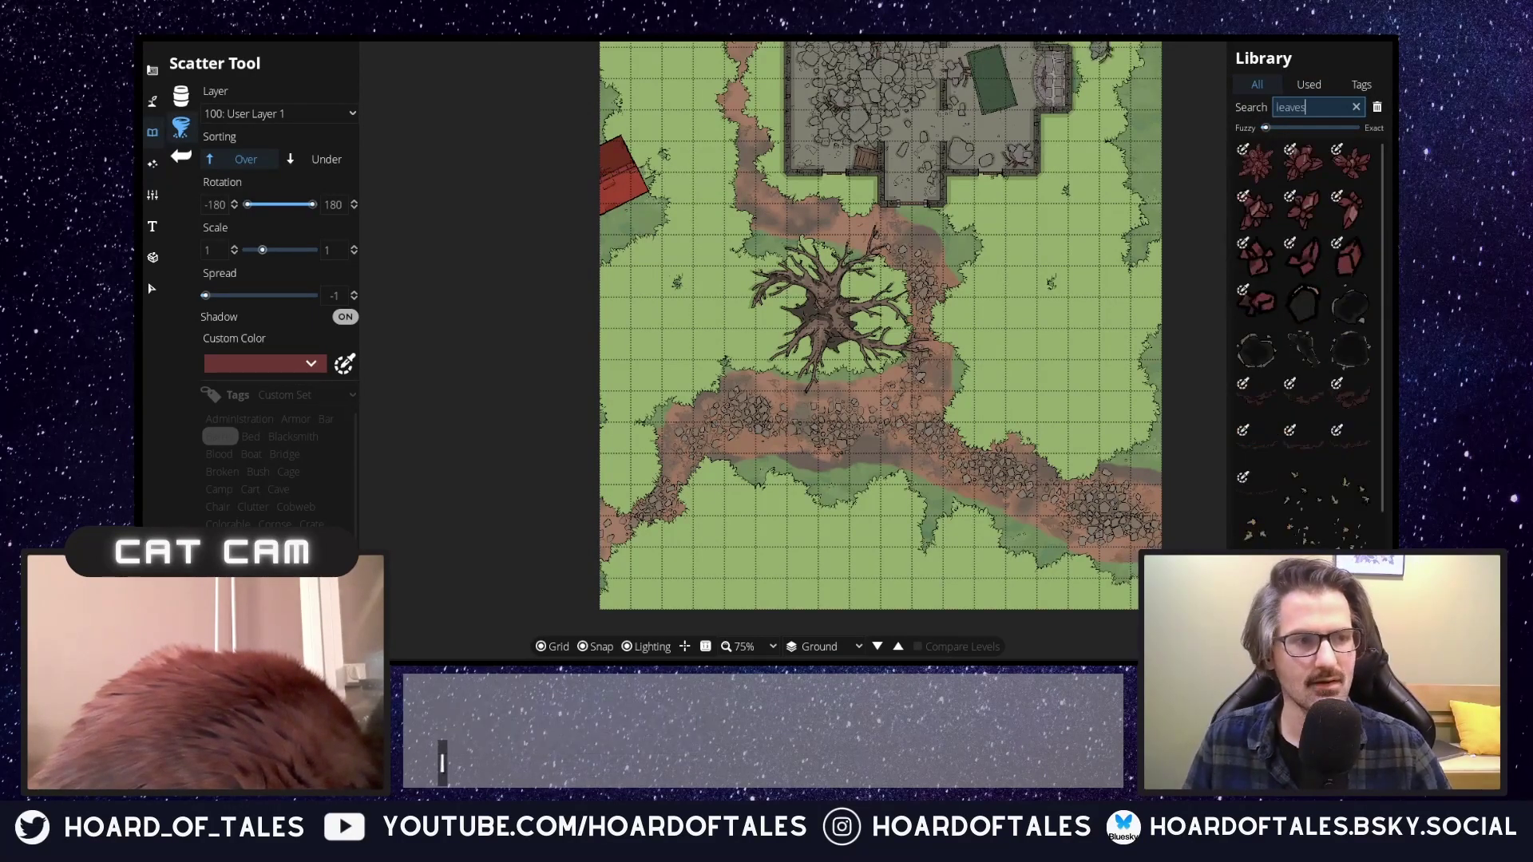
pyautogui.scroll(-1, 1319, 434)
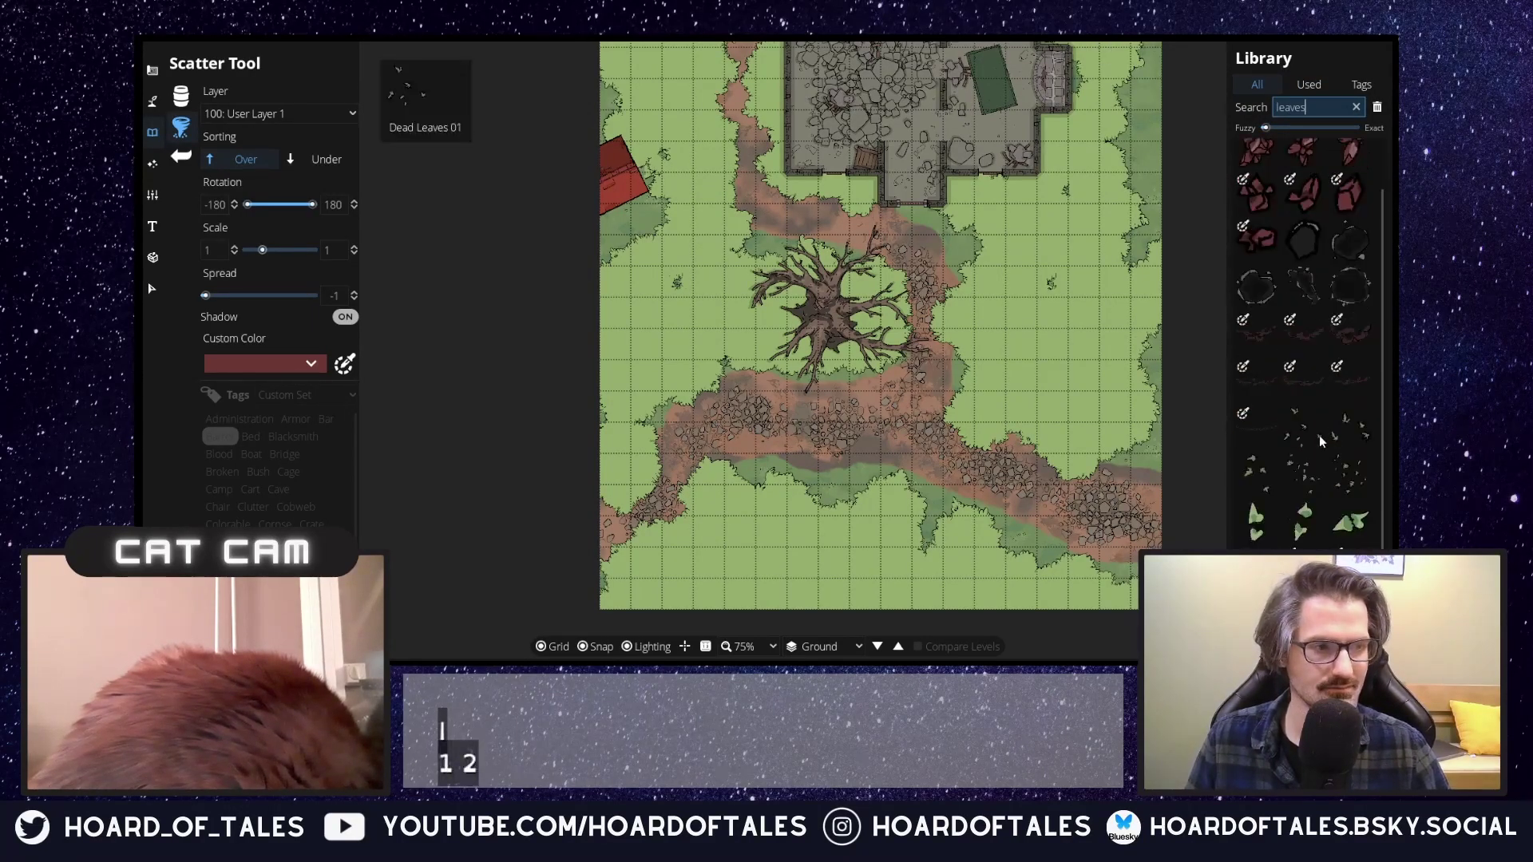
pyautogui.click(1352, 474)
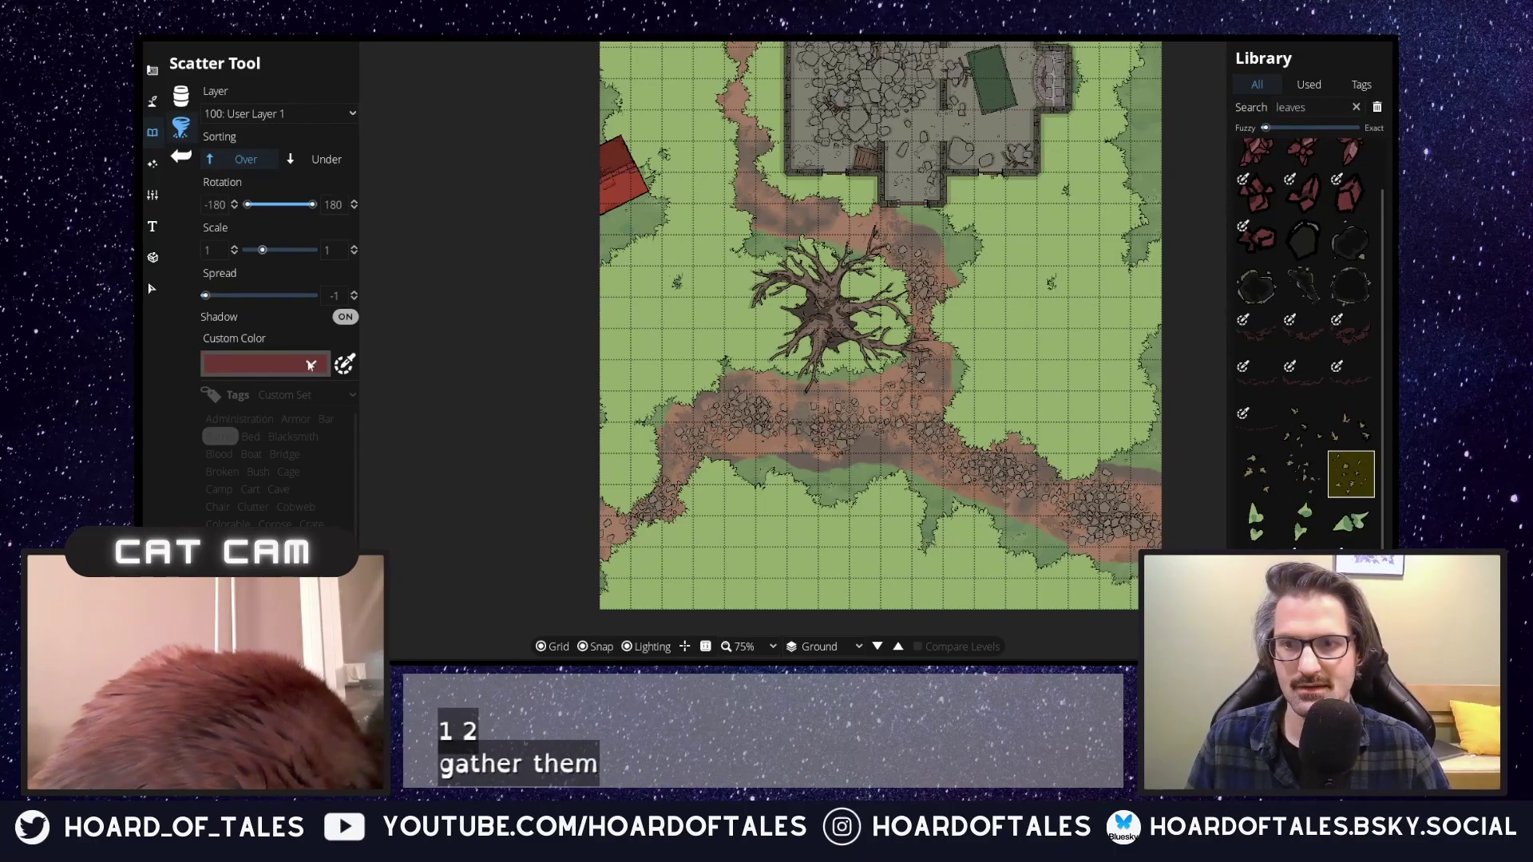
pyautogui.click(337, 318)
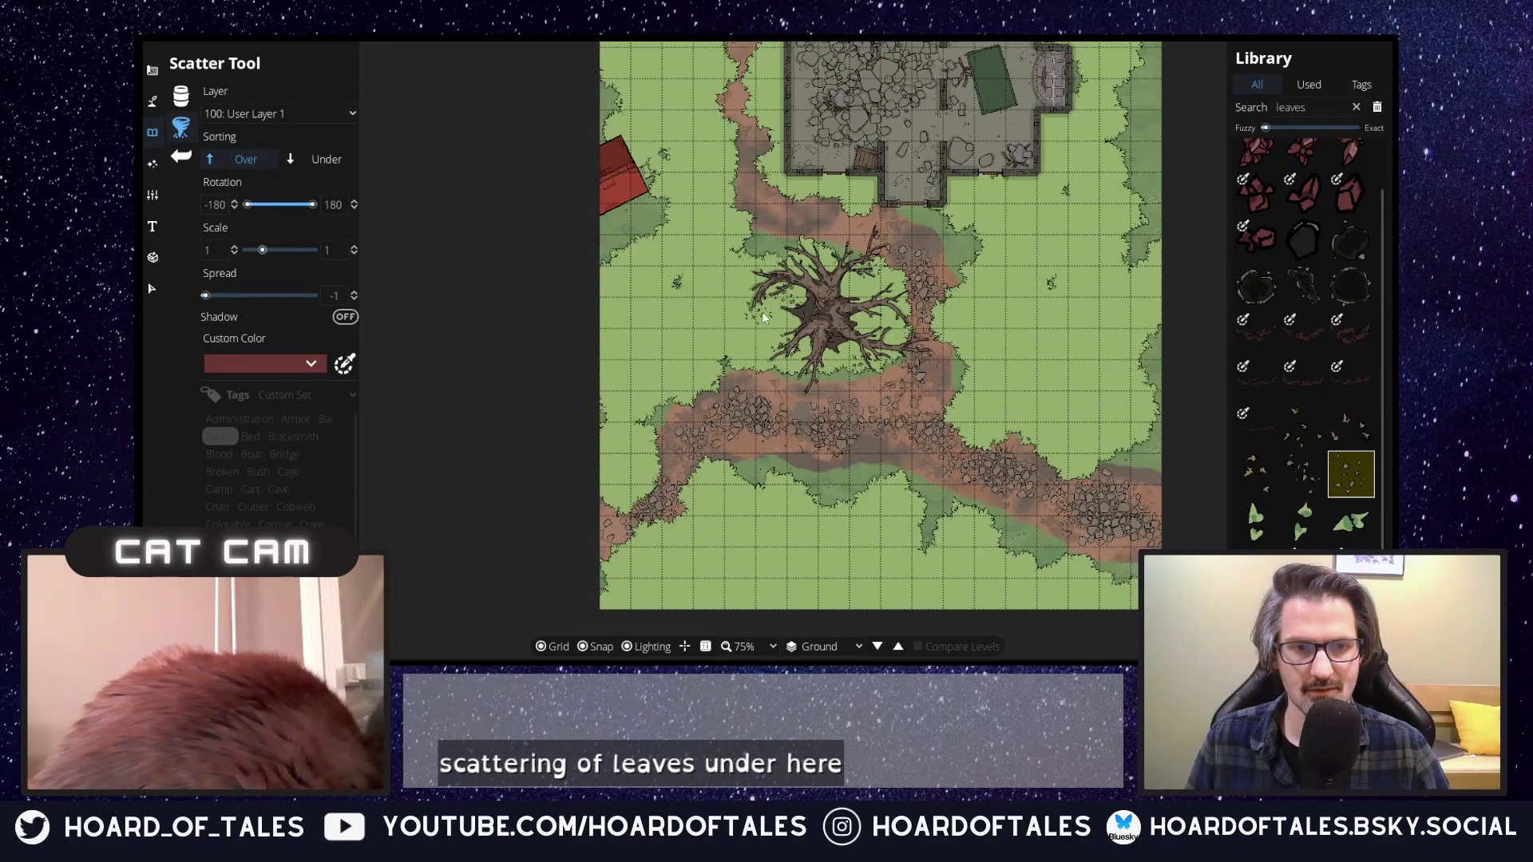
pyautogui.moveTo(807, 258); pyautogui.dragTo(787, 343)
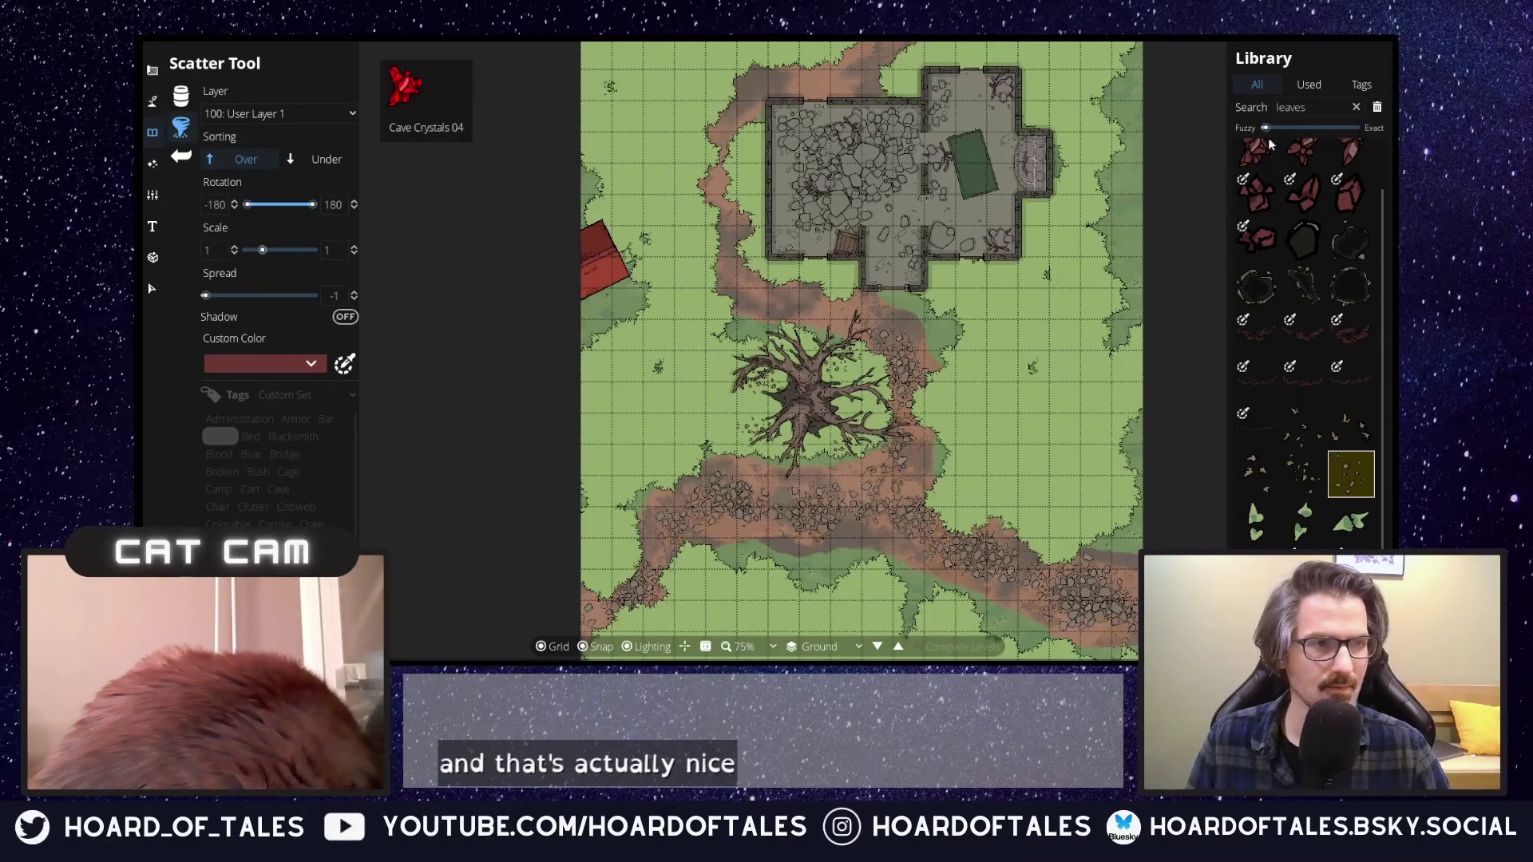
# Search the Scatter Tool library for "fern" and for "weeds", and preview the Reeds 4 object.
pyautogui.click(1314, 113)
pyautogui.press('BackSpace')
pyautogui.write('fern')
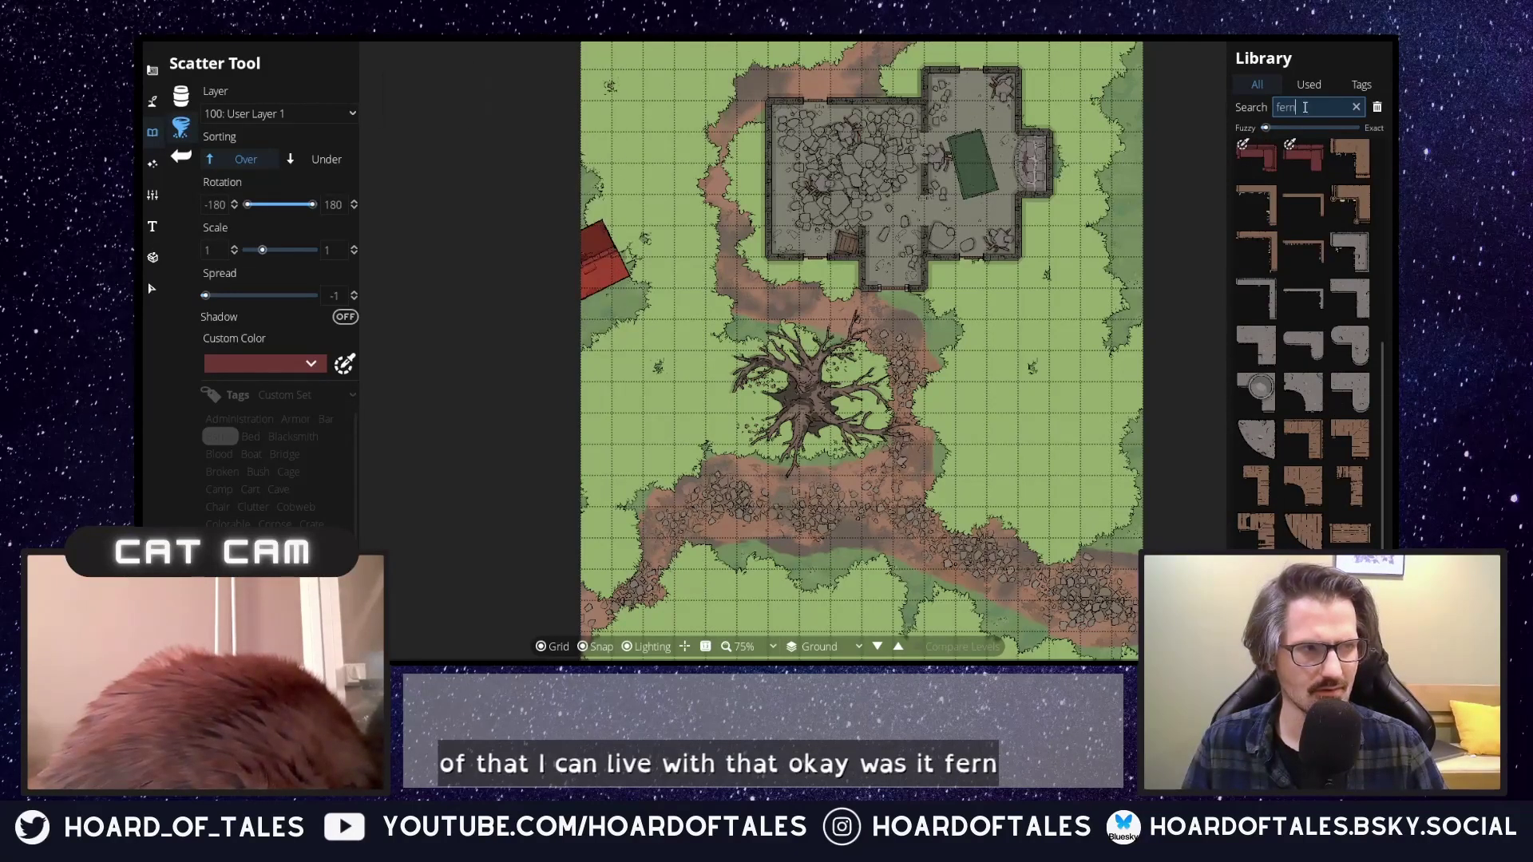
pyautogui.press('BackSpace')
pyautogui.press('BackSpace')
pyautogui.press('BackSpace')
pyautogui.press('BackSpace')
pyautogui.write('weeds')
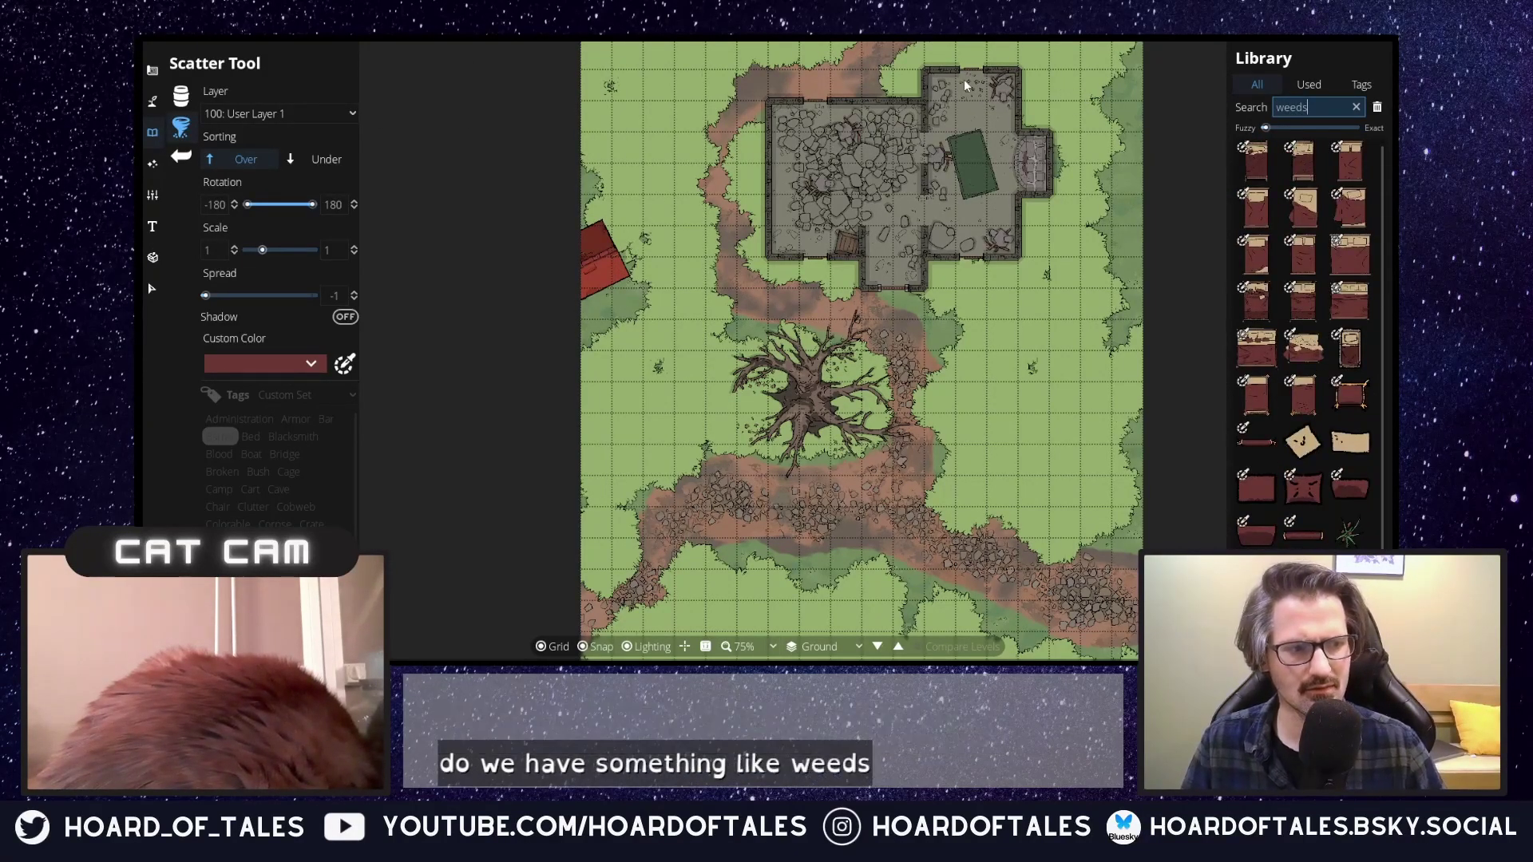
pyautogui.moveTo(1351, 535)
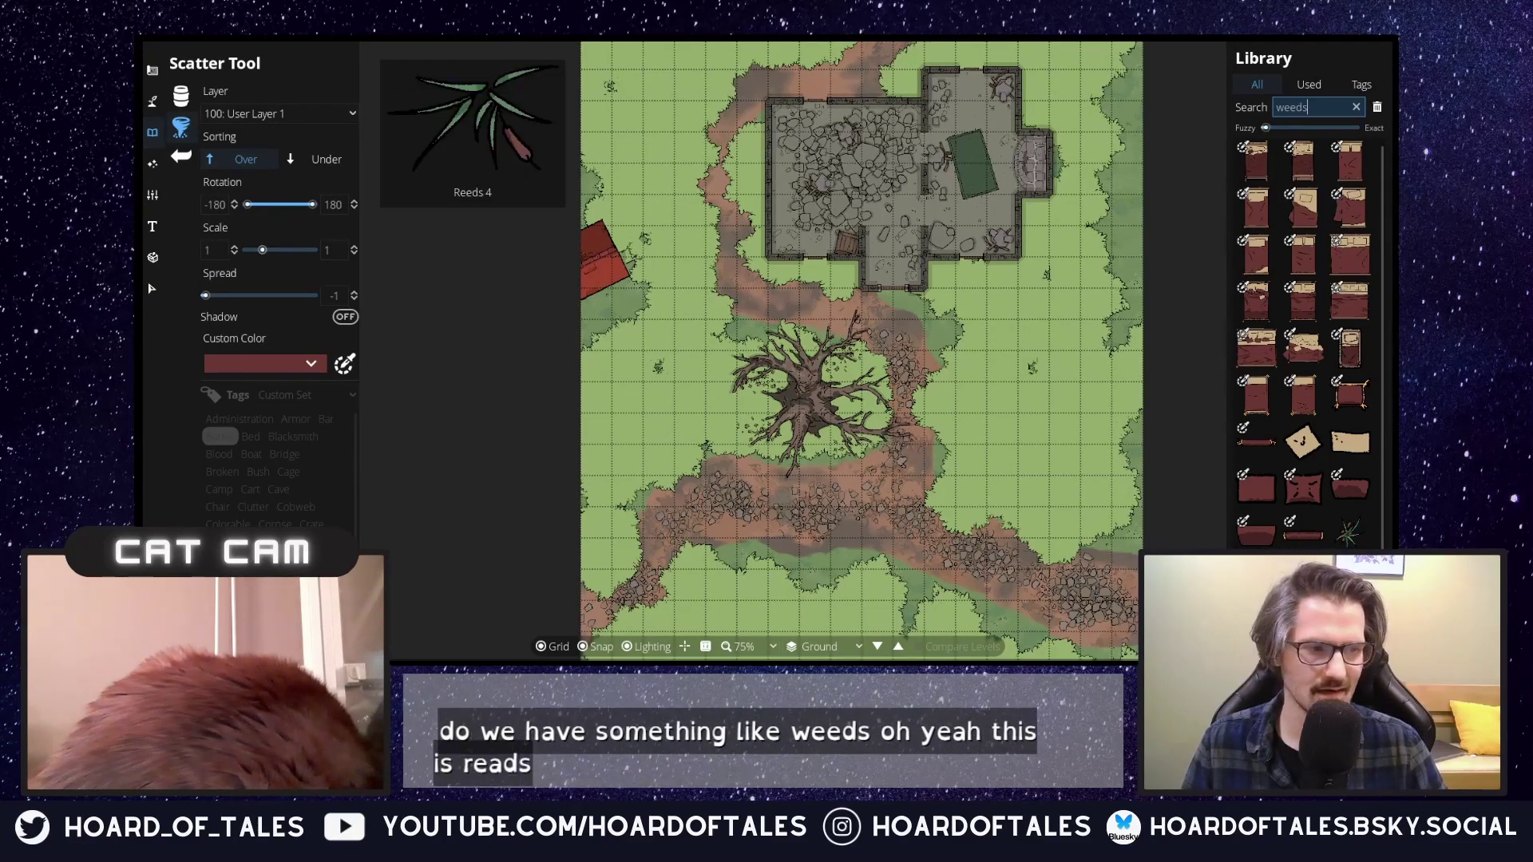
# Search the Scatter Tool library for "grass" and look over the matching objects.
pyautogui.doubleClick(1305, 106)
pyautogui.write('s')
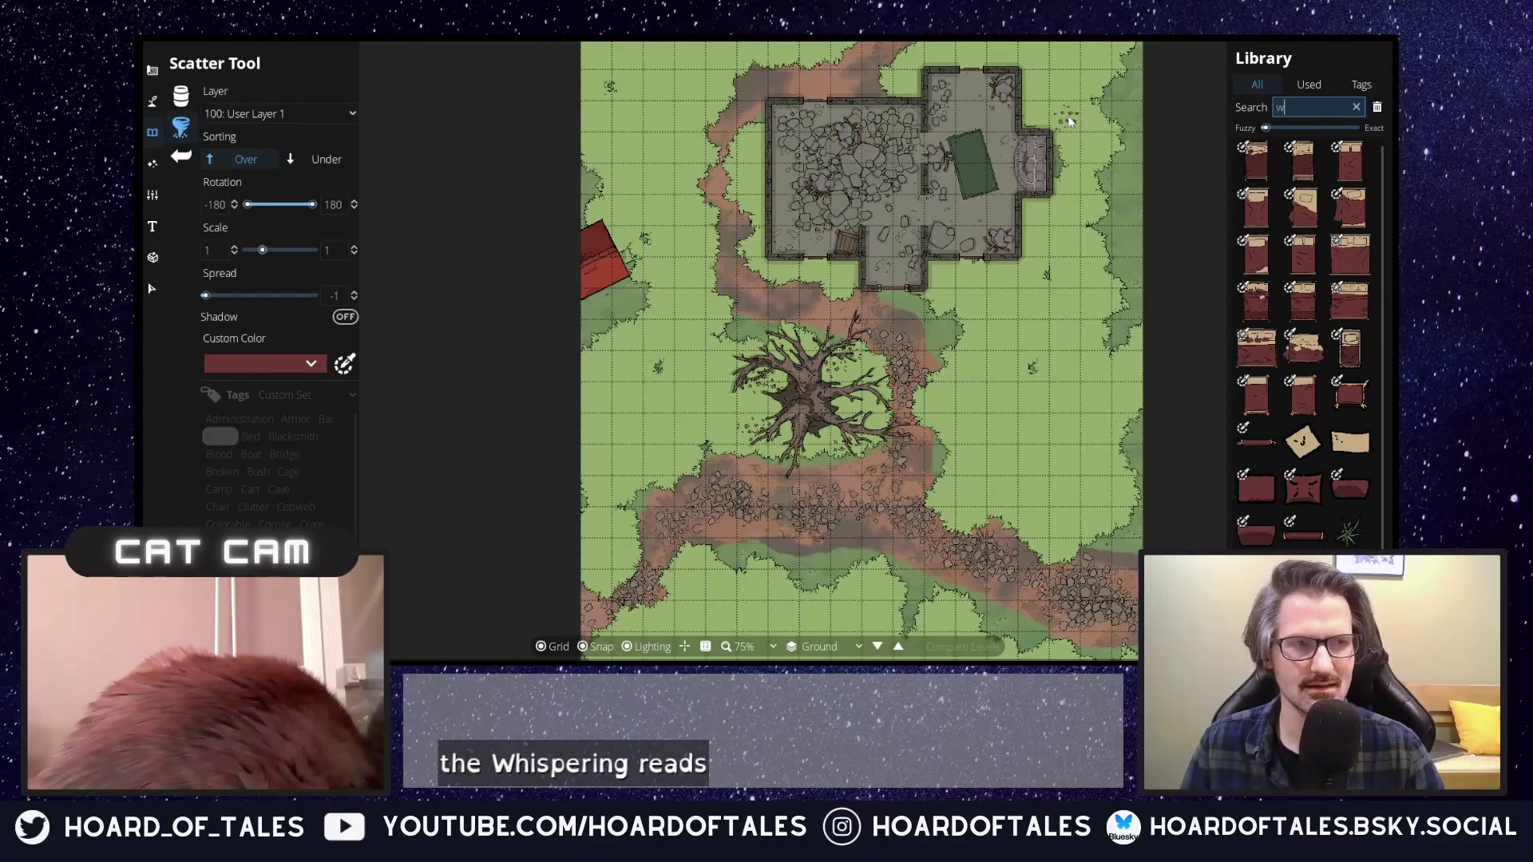
pyautogui.write('eed')
pyautogui.write('grass')
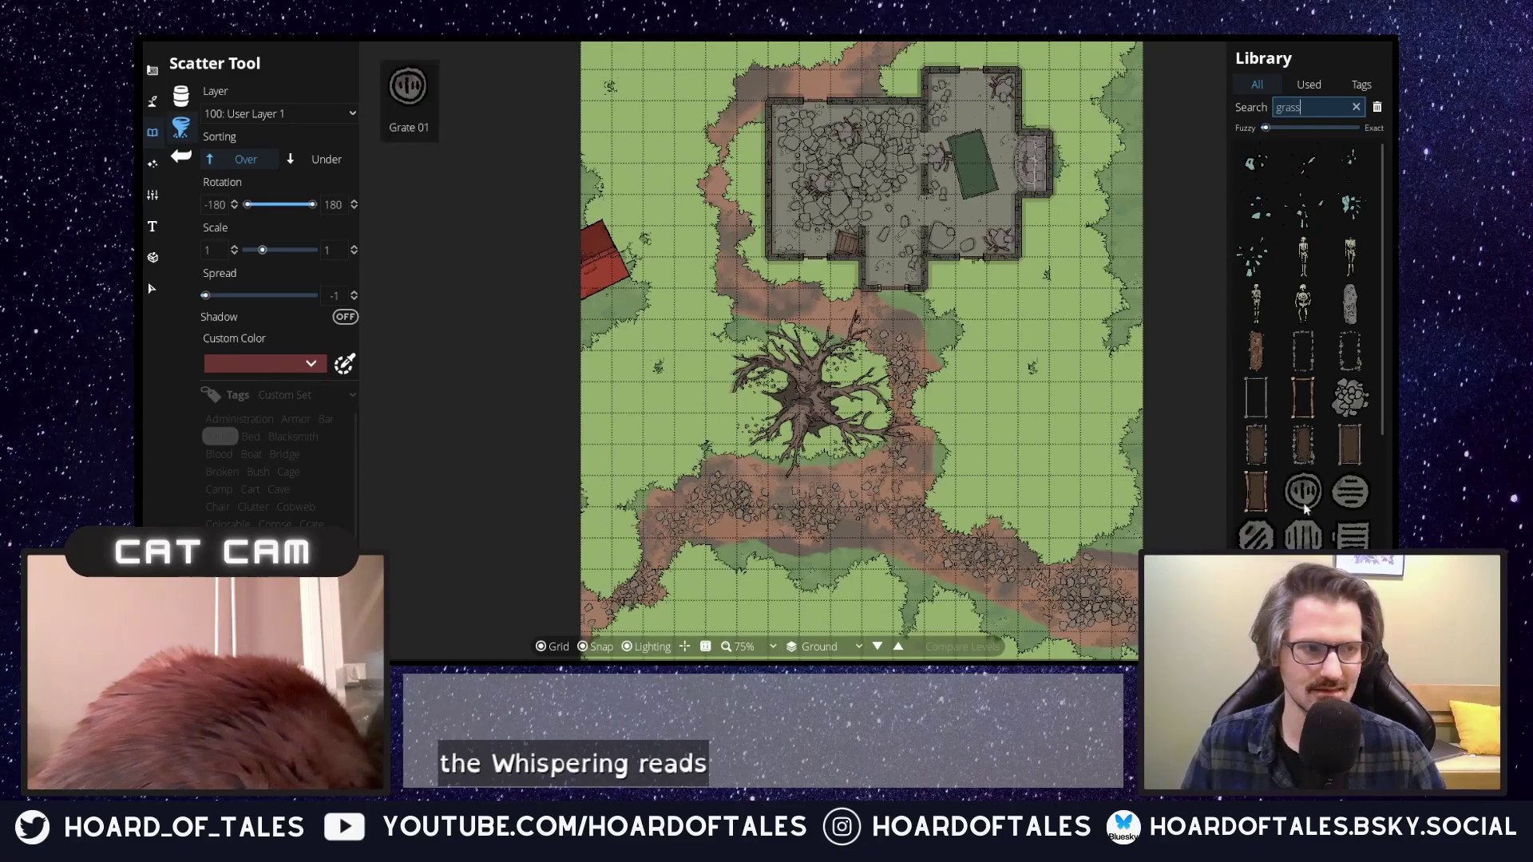
# Find grass tufts in the library and scatter them on the lawn east of the dead tree and below the house, undoing one placement.
pyautogui.scroll(-3, 1265, 297)
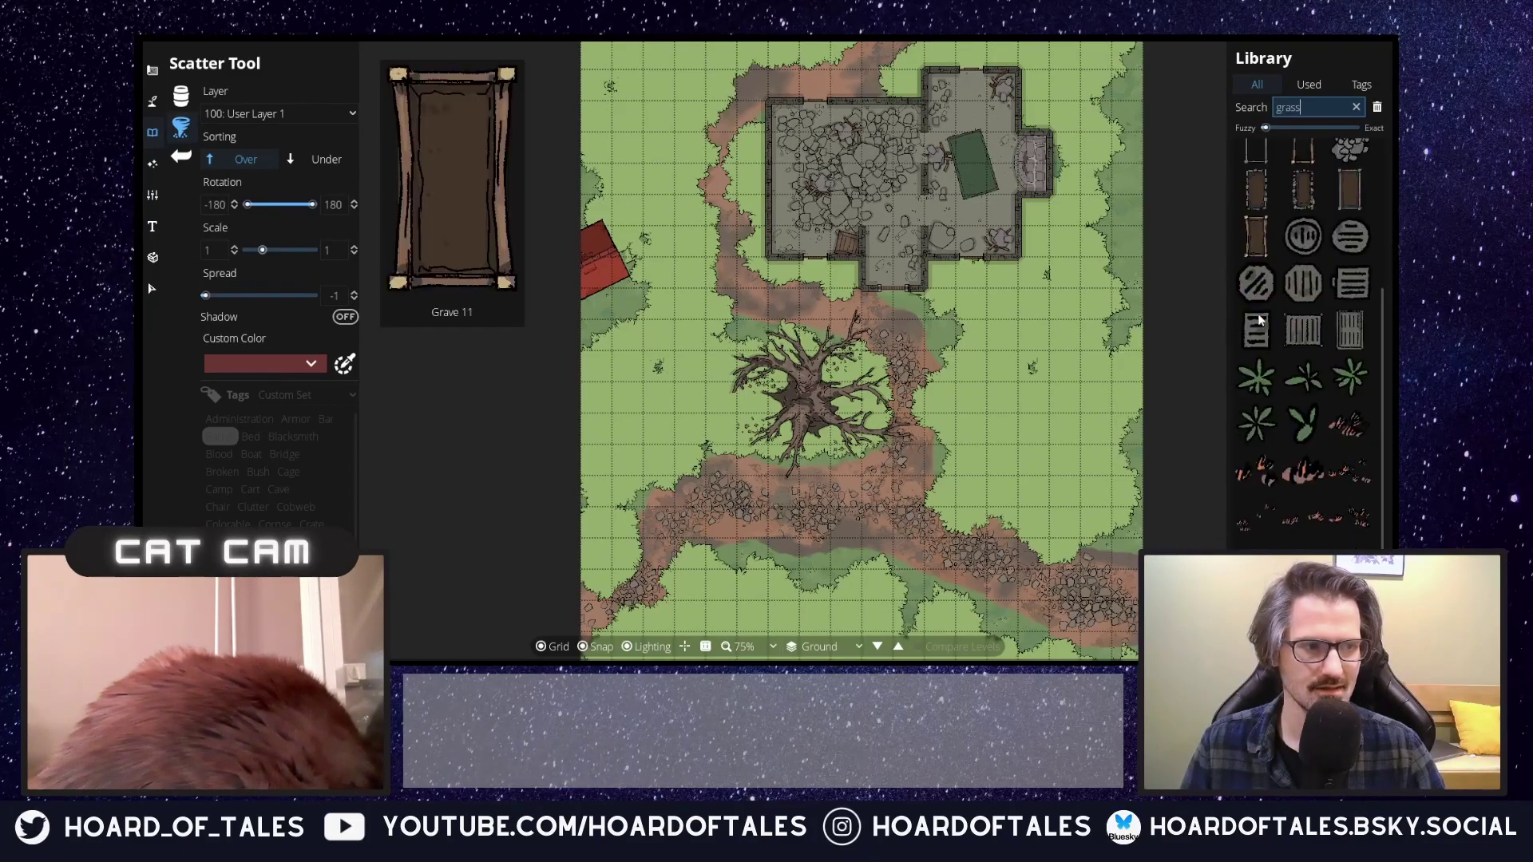
pyautogui.scroll(-2, 1286, 431)
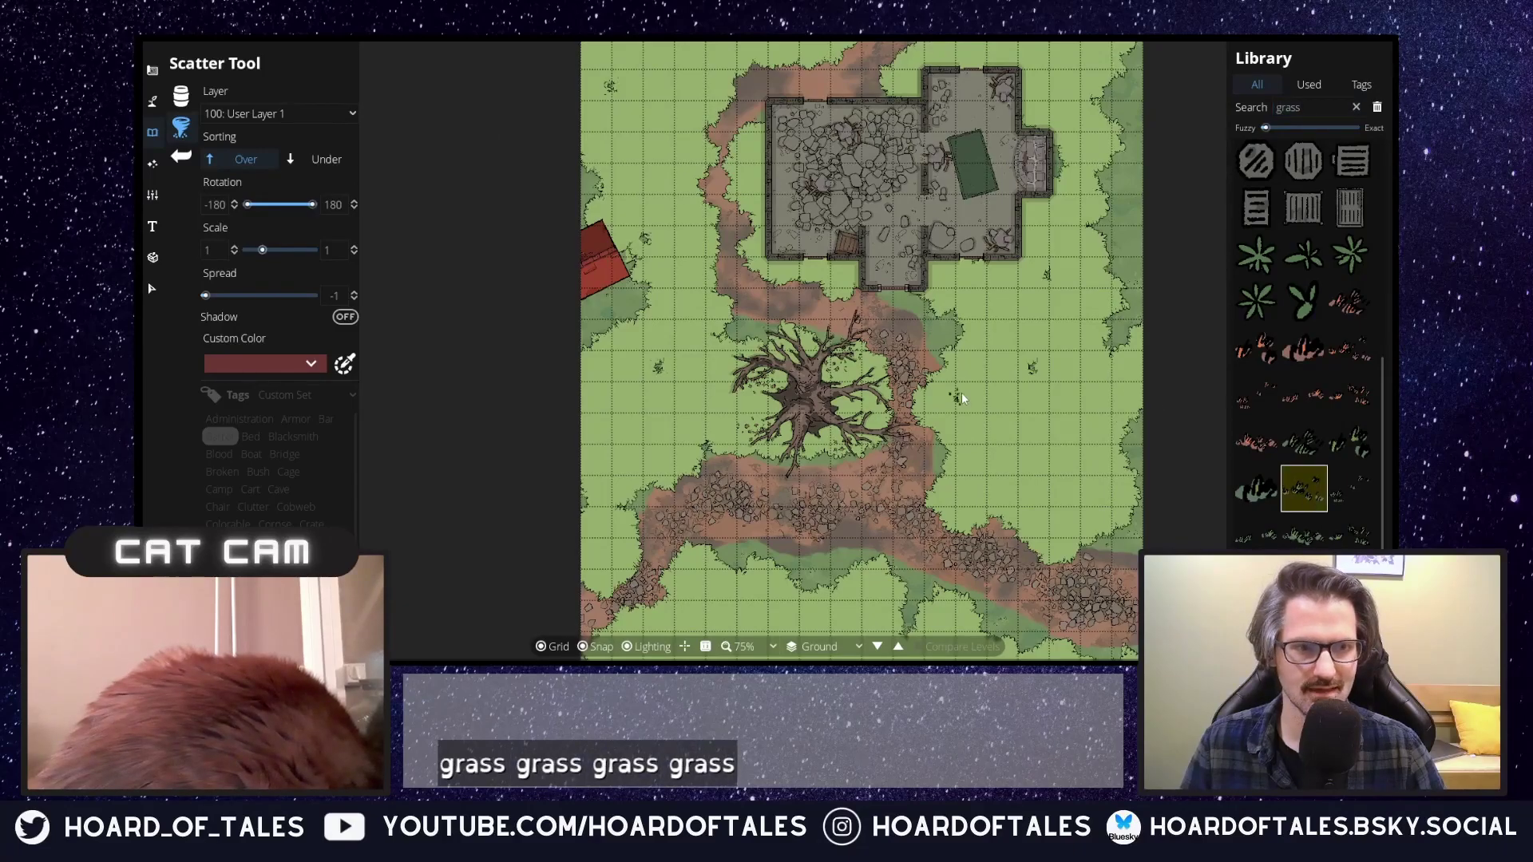
pyautogui.click(941, 400)
pyautogui.click(992, 305)
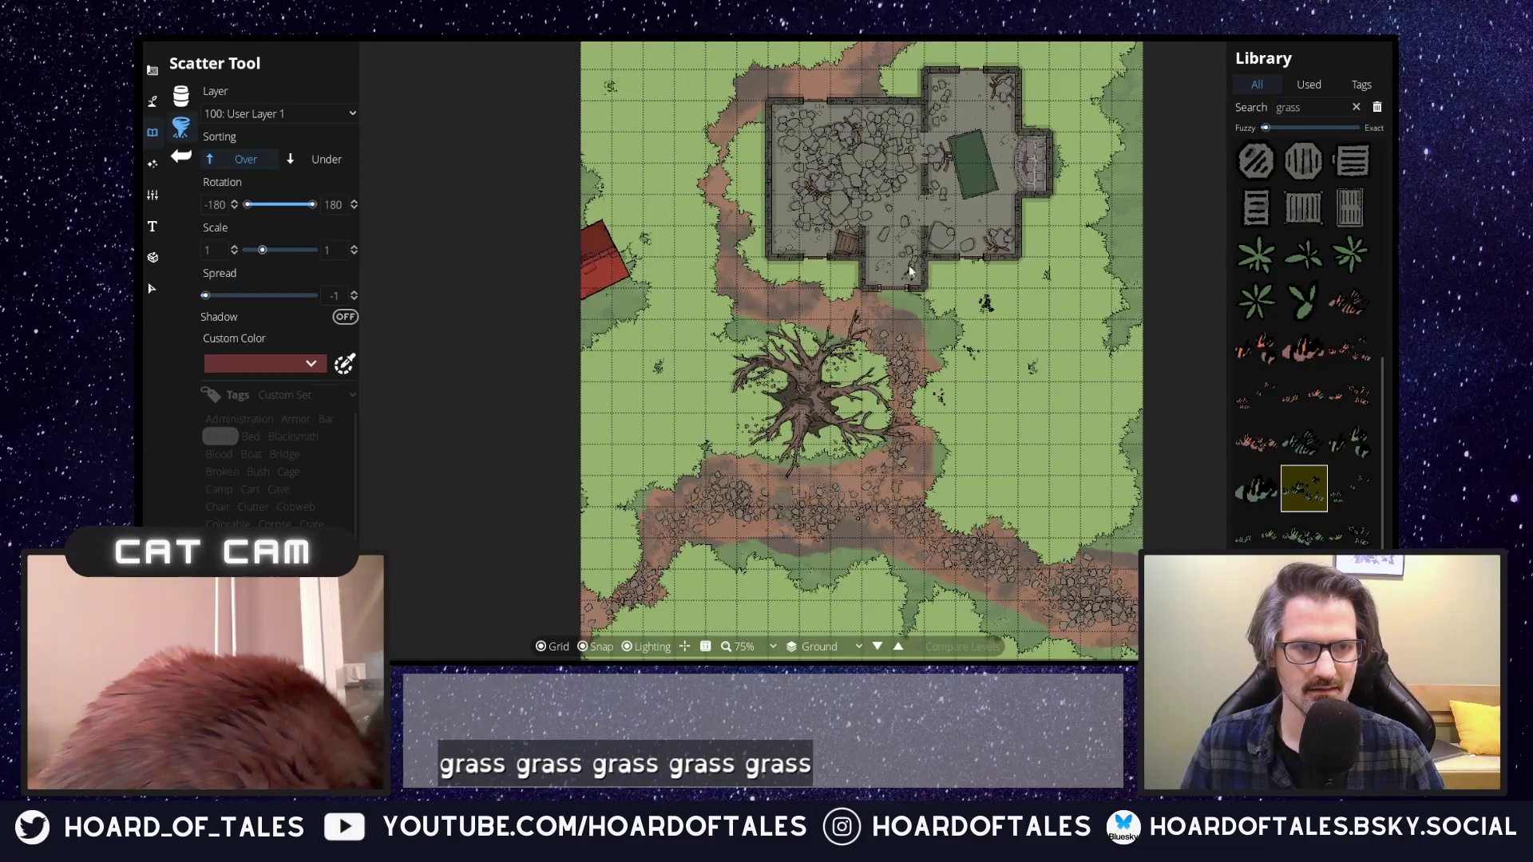
pyautogui.hotkey('ctrl', 'z')
pyautogui.click(1008, 310)
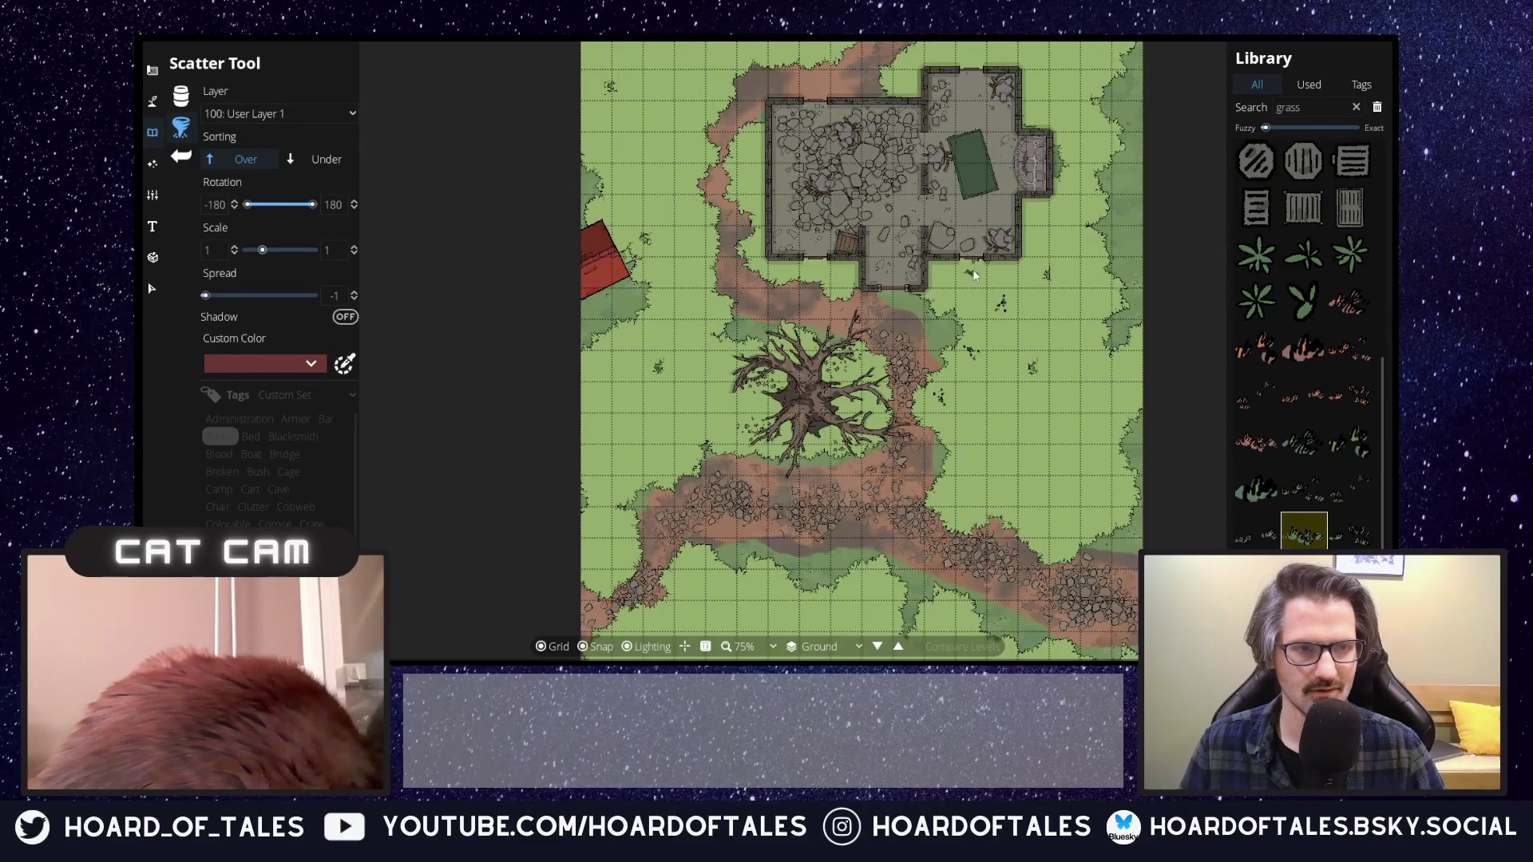
# Scatter more grass tufts over the lawn west of the winding path and over the southeastern lawn.
pyautogui.click(657, 192)
pyautogui.click(657, 88)
pyautogui.click(1031, 464)
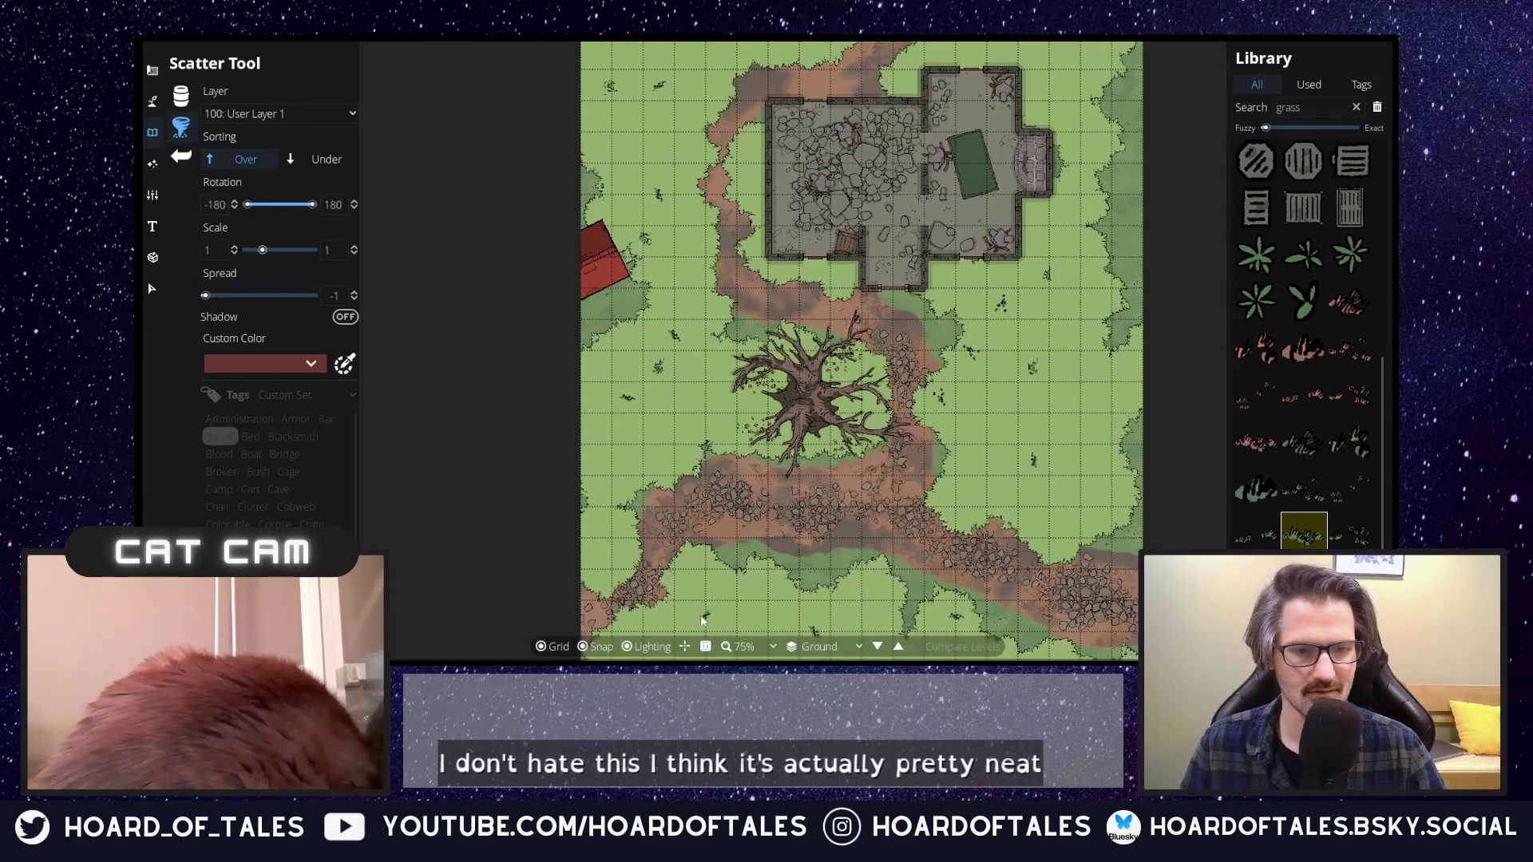
pyautogui.scroll(-3, 808, 345)
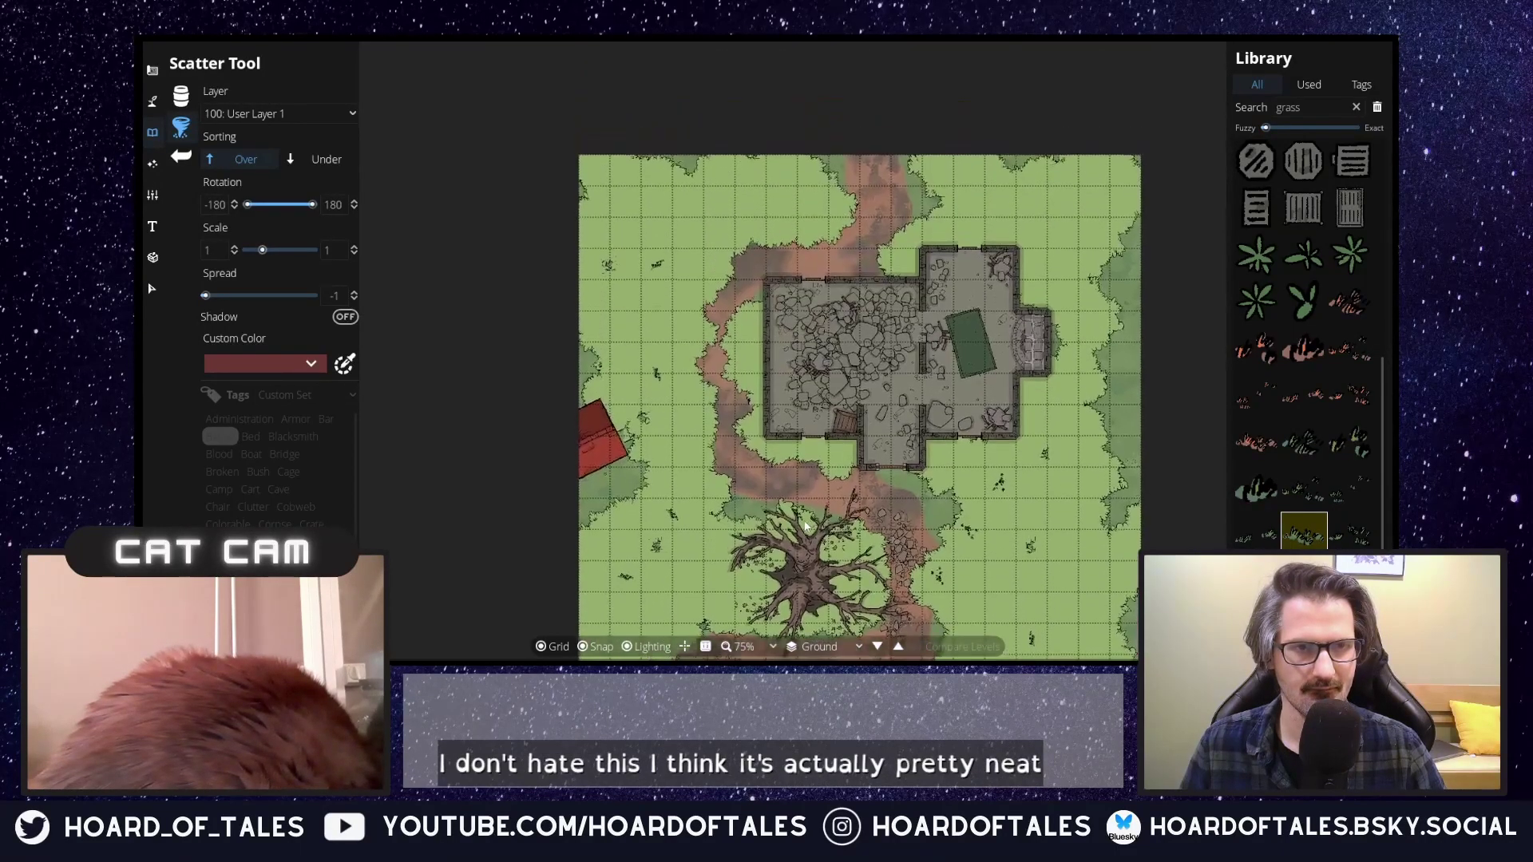
pyautogui.scroll(3, 958, 436)
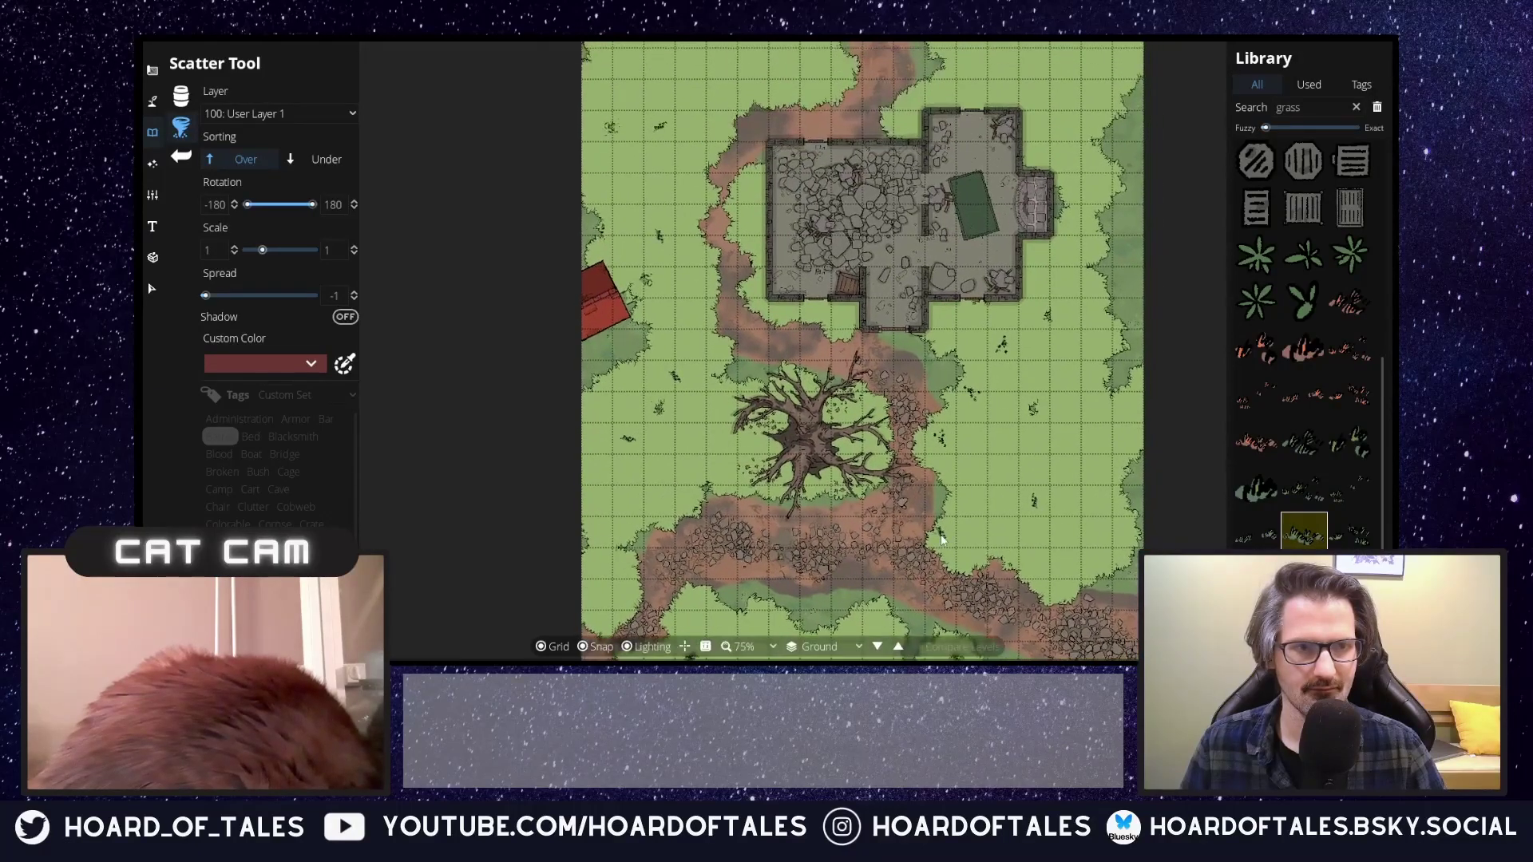
pyautogui.scroll(-3, 975, 471)
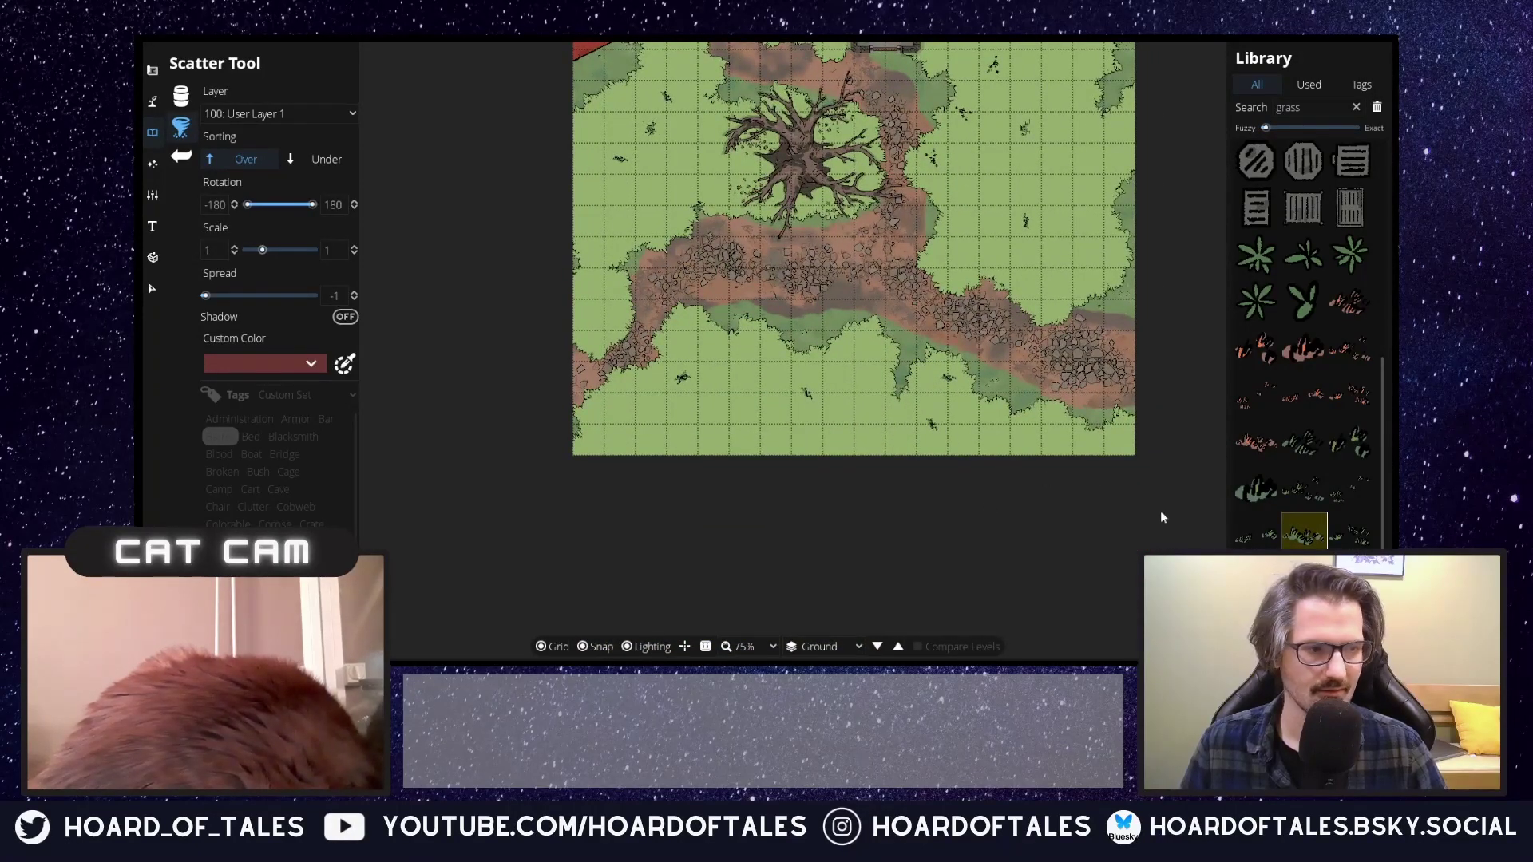
# Choose a different grass object and scatter it along the southern, western and eastern edges of the lawn.
pyautogui.click(1255, 531)
pyautogui.click(706, 436)
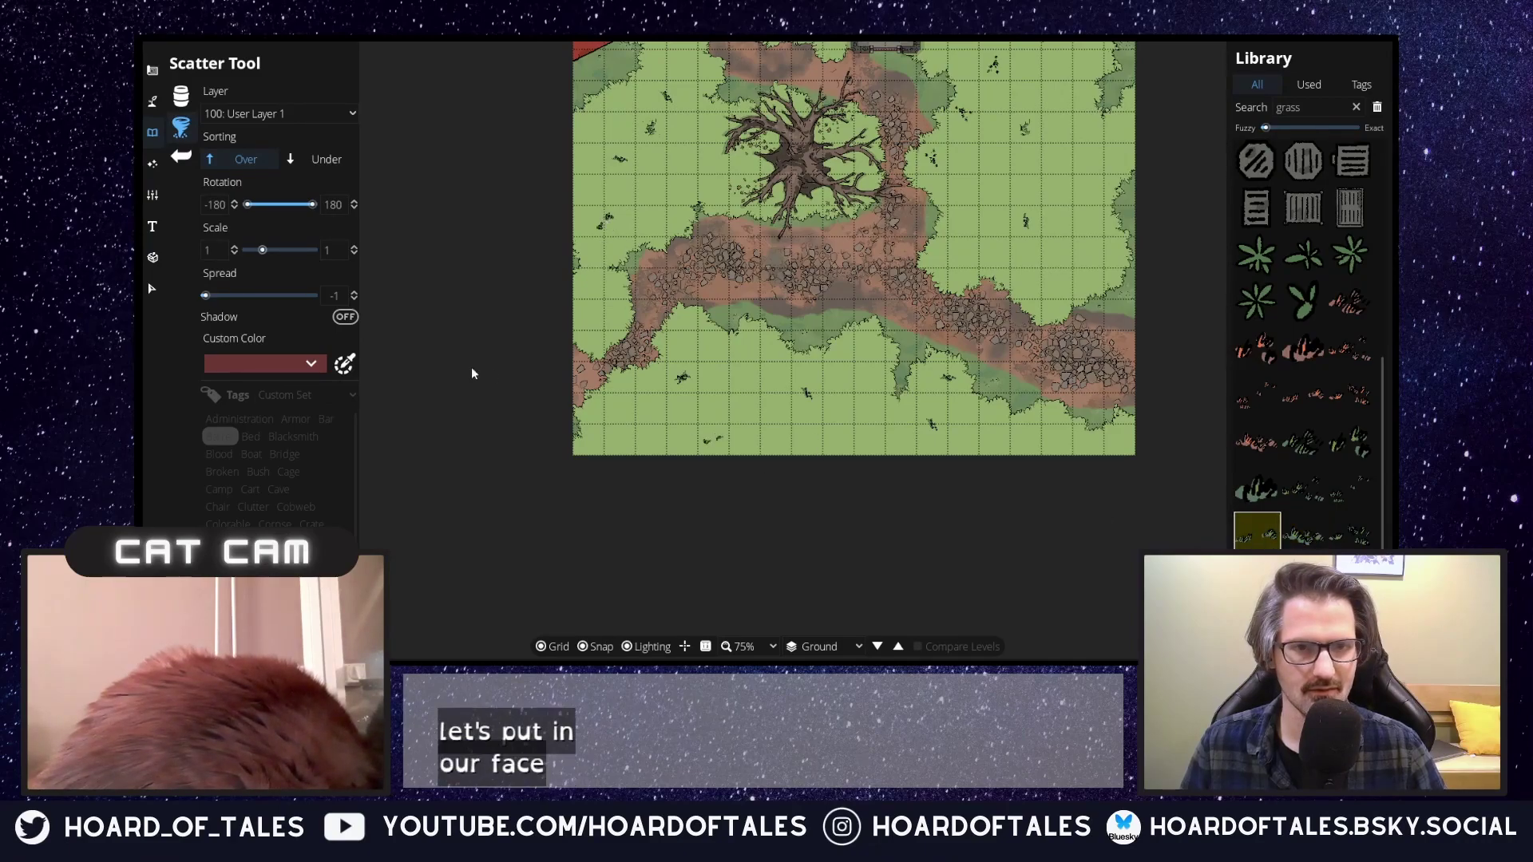
pyautogui.click(583, 316)
pyautogui.click(1071, 266)
pyautogui.moveTo(1056, 123); pyautogui.dragTo(1064, 285)
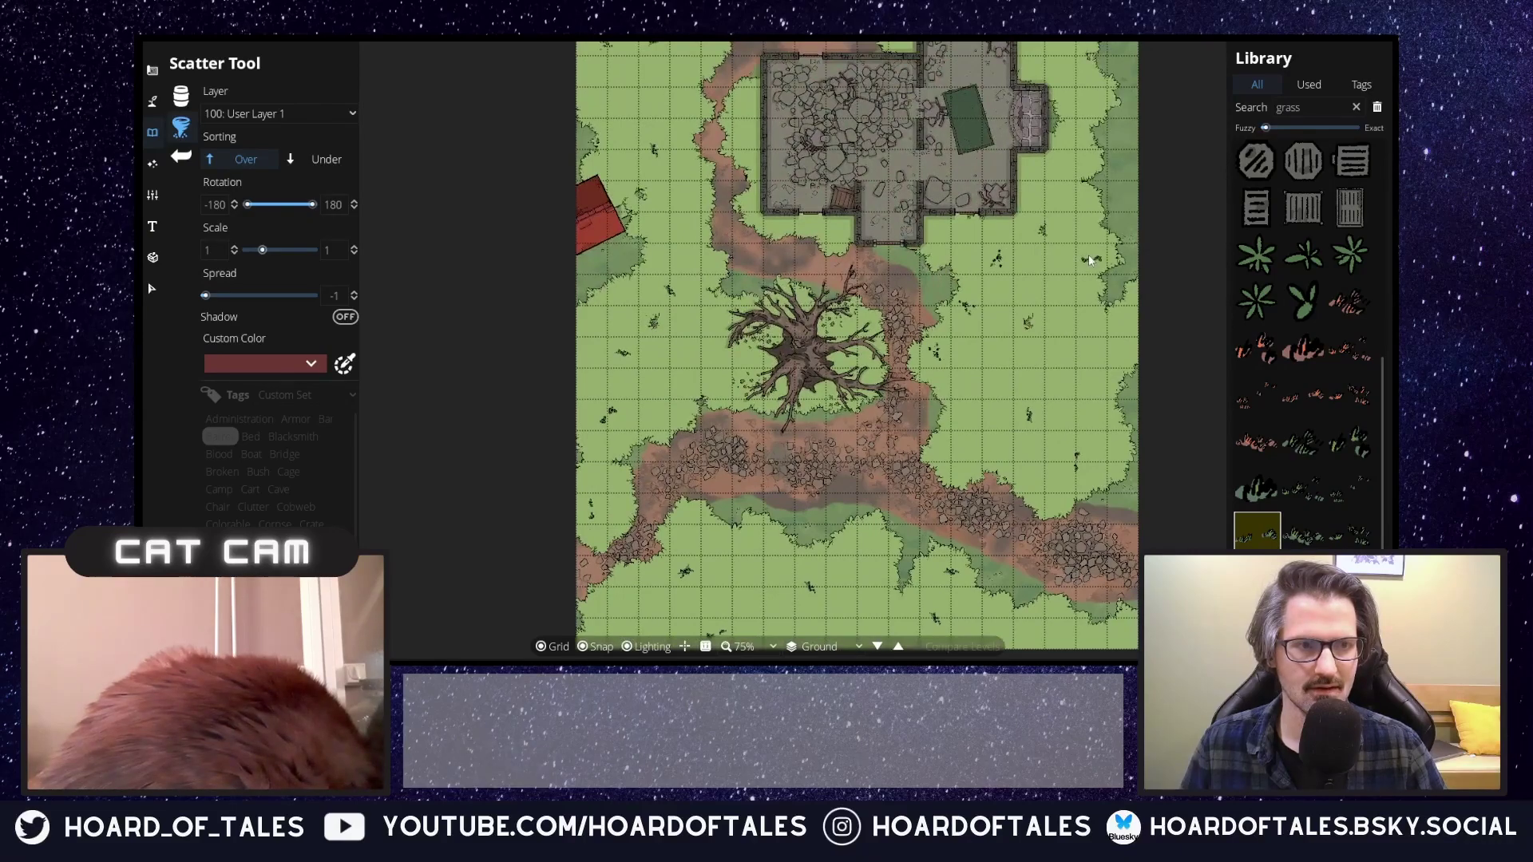
pyautogui.moveTo(1052, 182); pyautogui.dragTo(1049, 237)
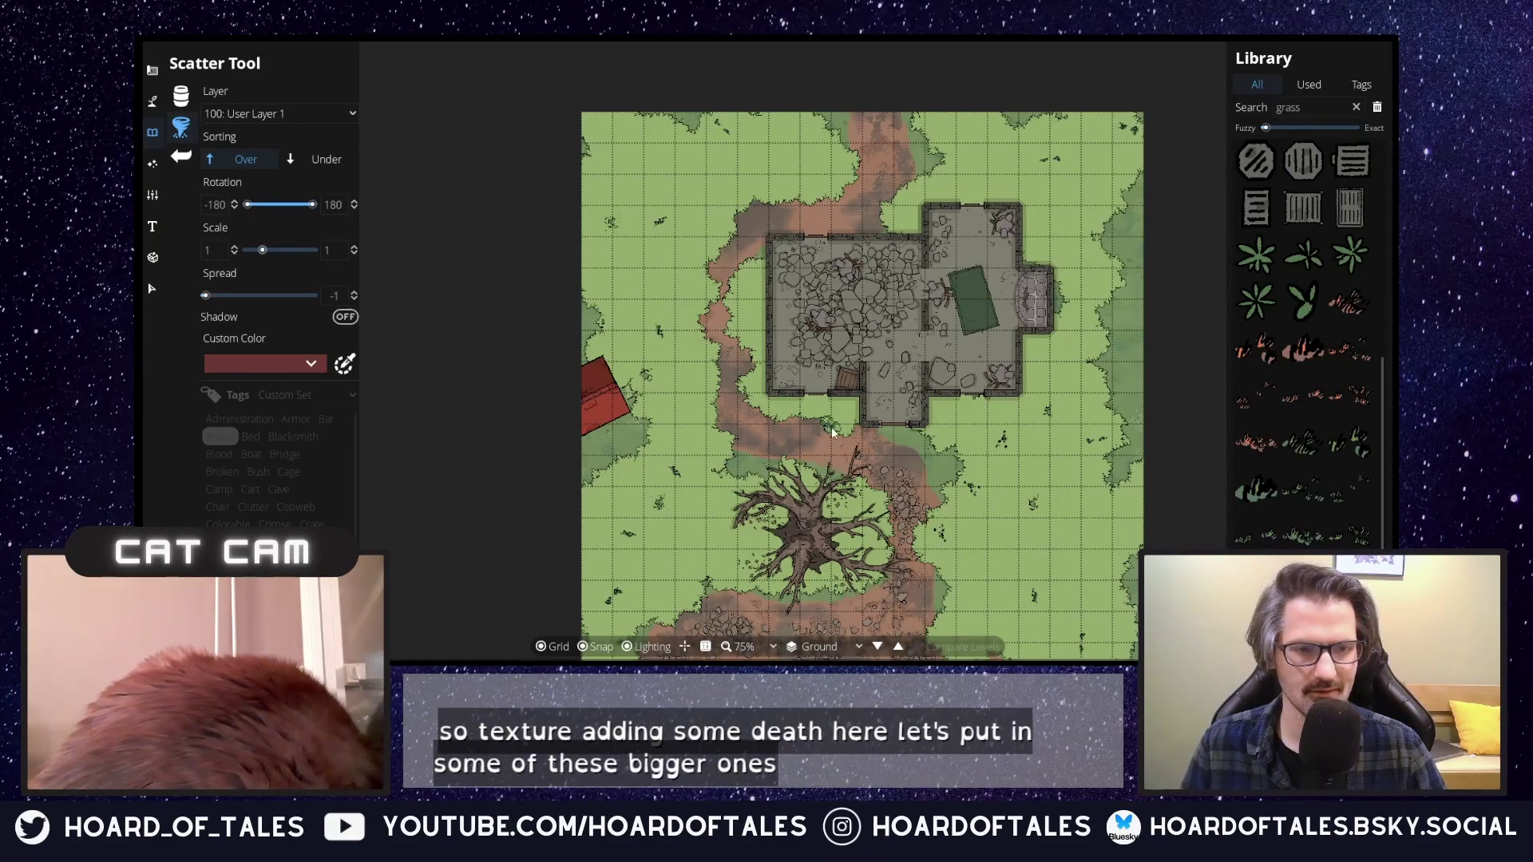
# Place leafy plants around the outer walls of the stone house and on the lawn west of the dead tree.
pyautogui.click(1042, 357)
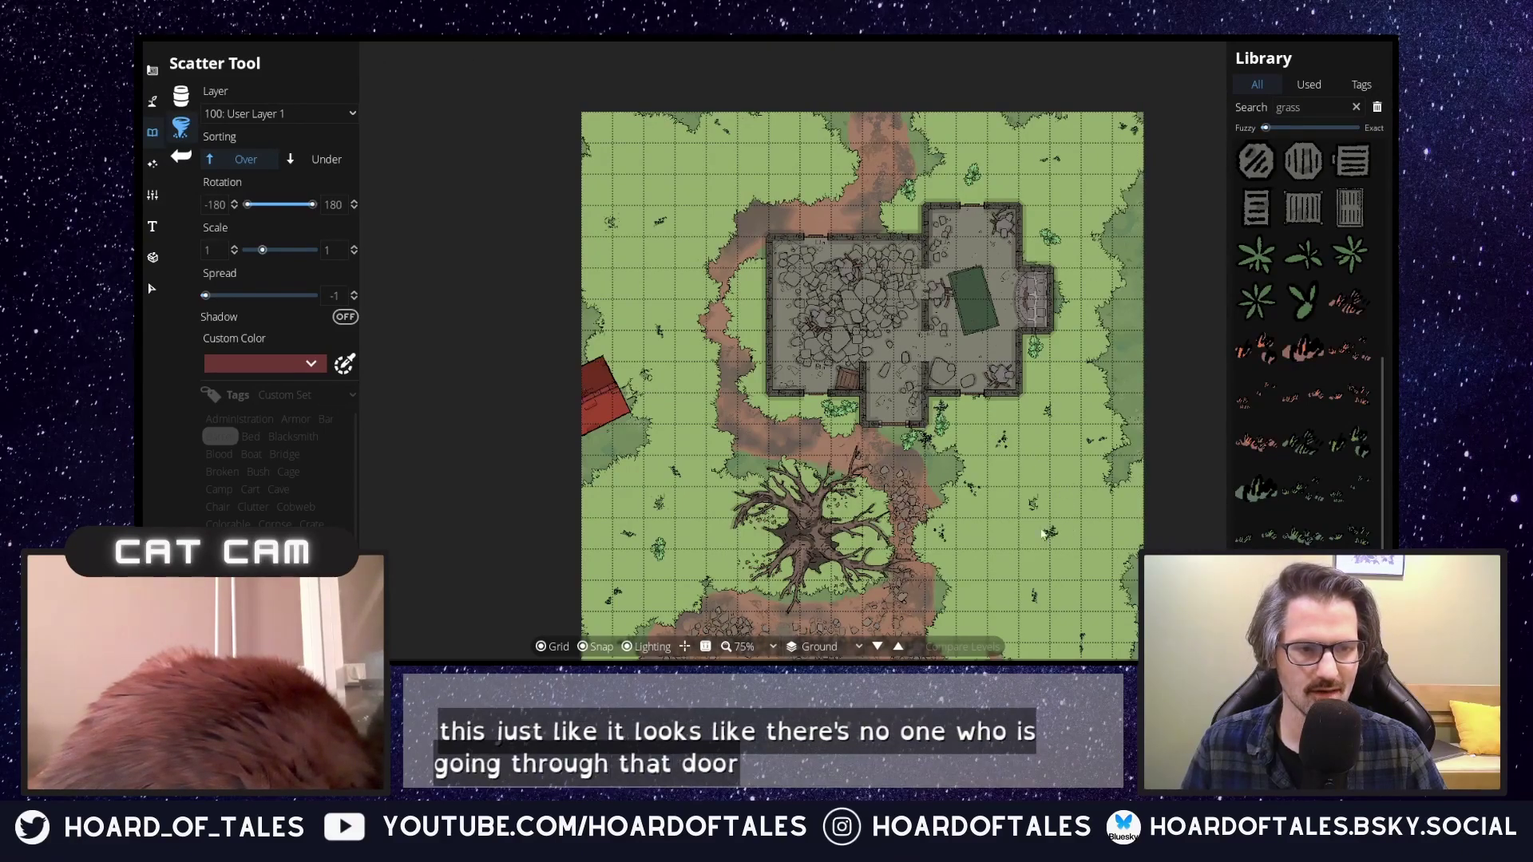
pyautogui.scroll(3, 1105, 380)
pyautogui.scroll(-3, 1084, 300)
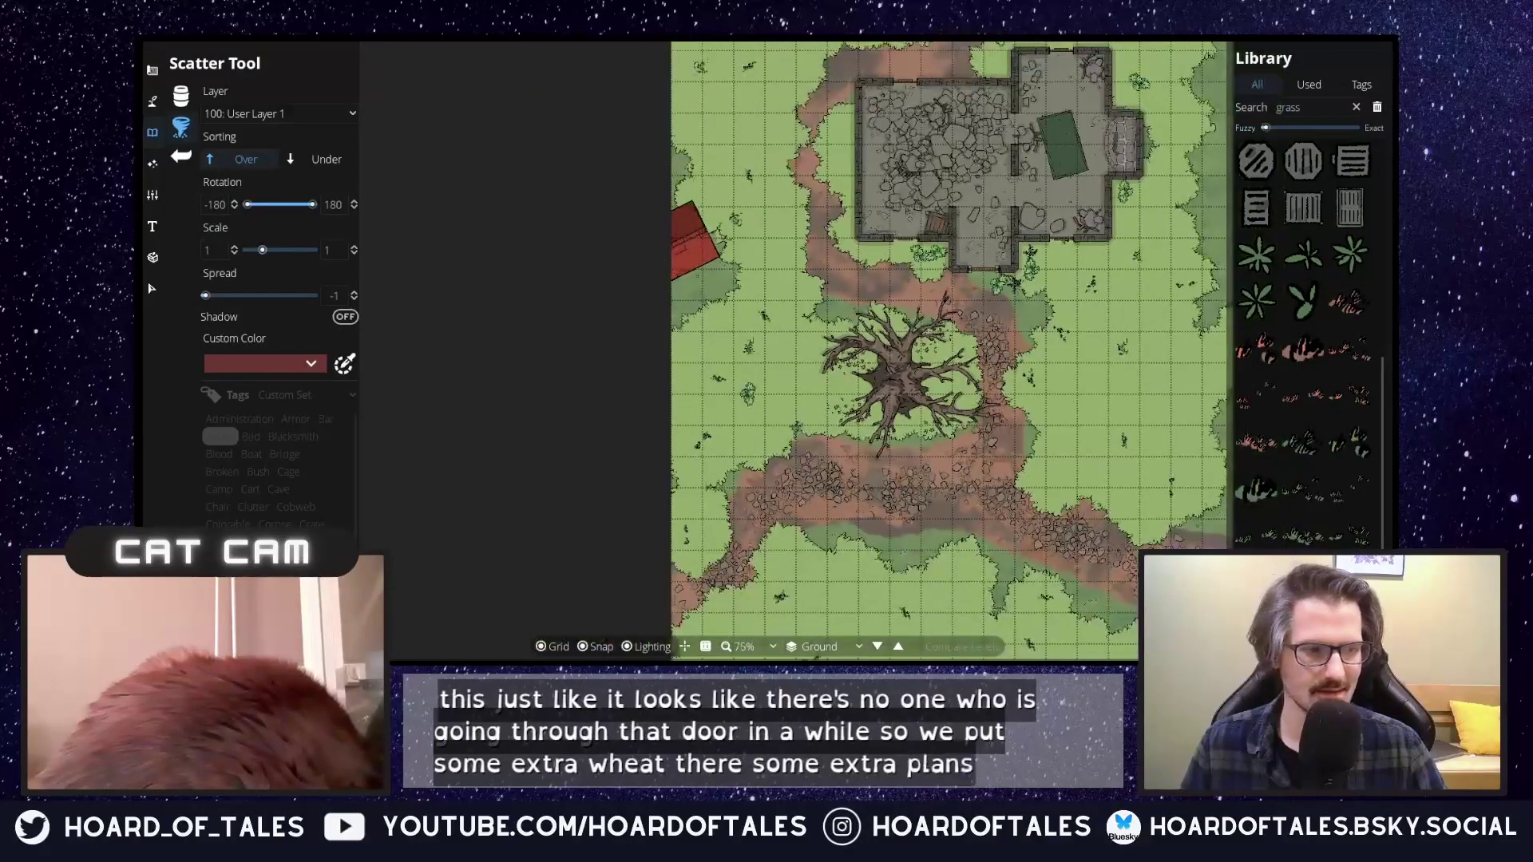
# Compare grass objects in the library, choose a long-leaved plant, and place it near the red roof and beside the house's west wall.
pyautogui.click(1351, 530)
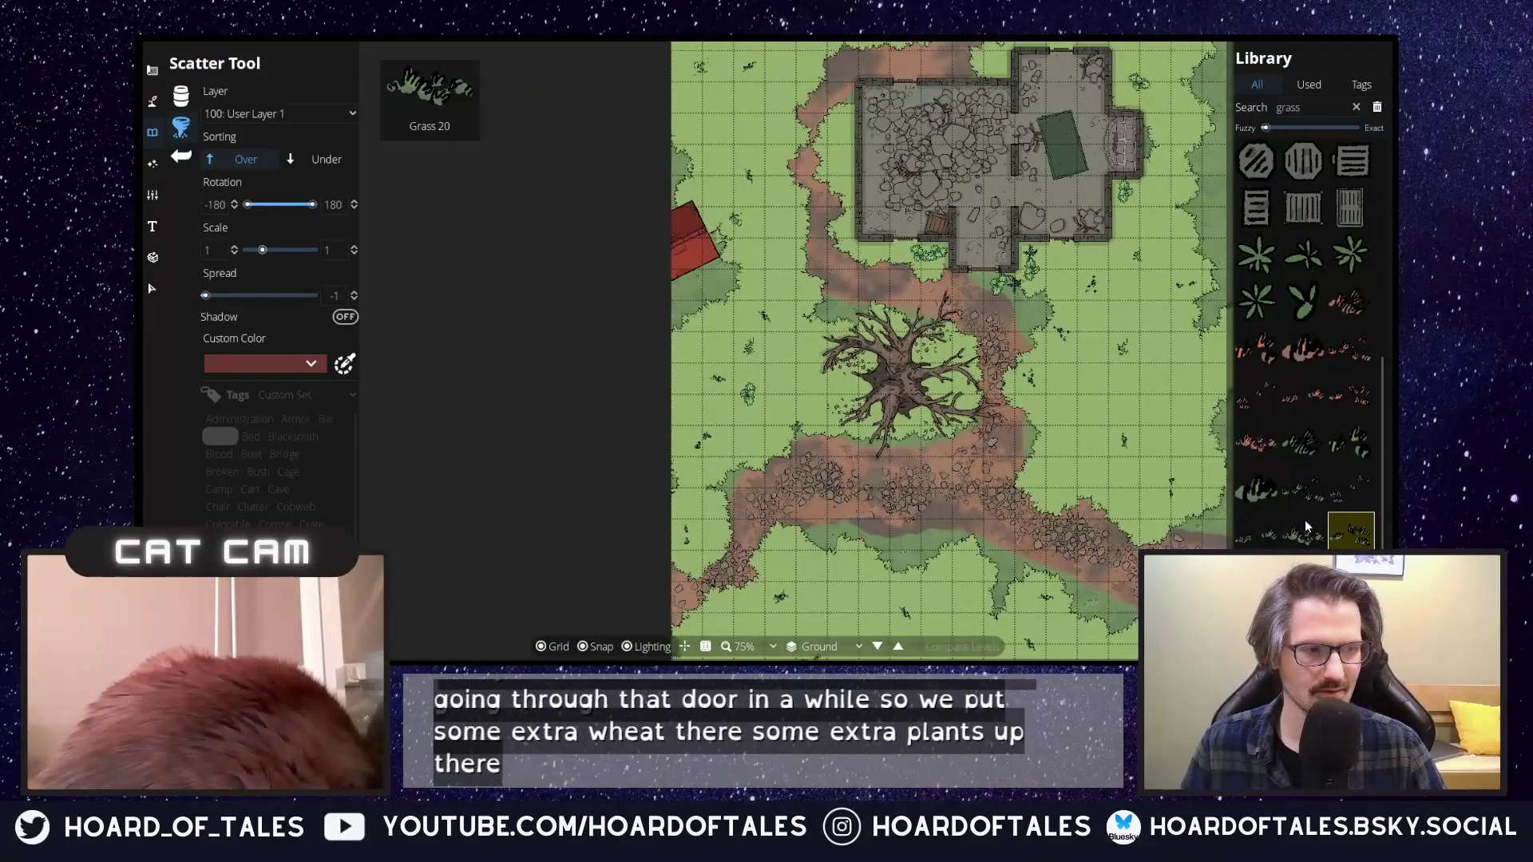
pyautogui.click(1256, 447)
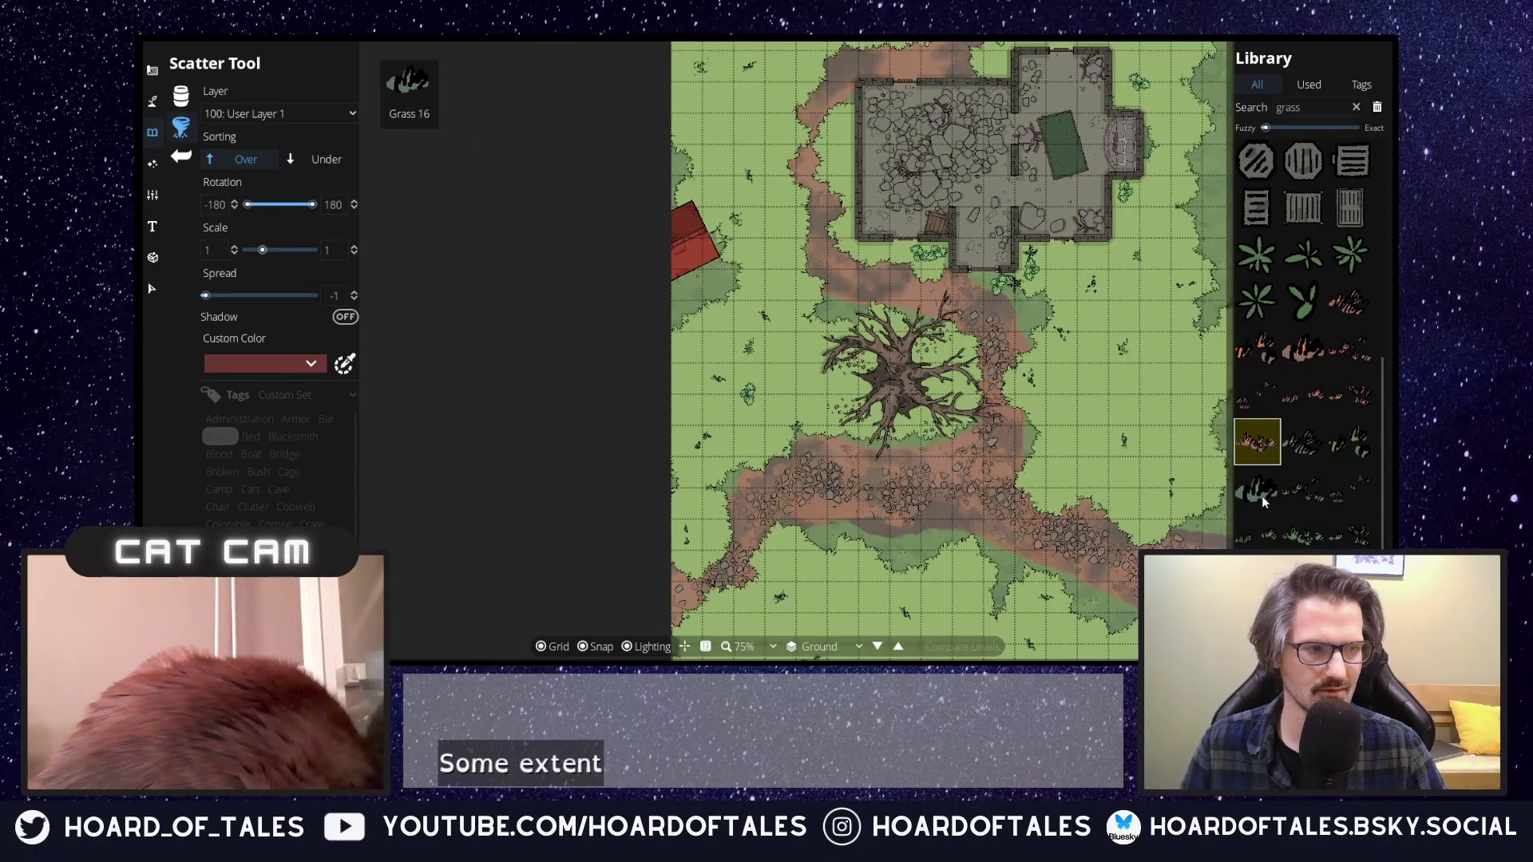
pyautogui.scroll(3, 1294, 495)
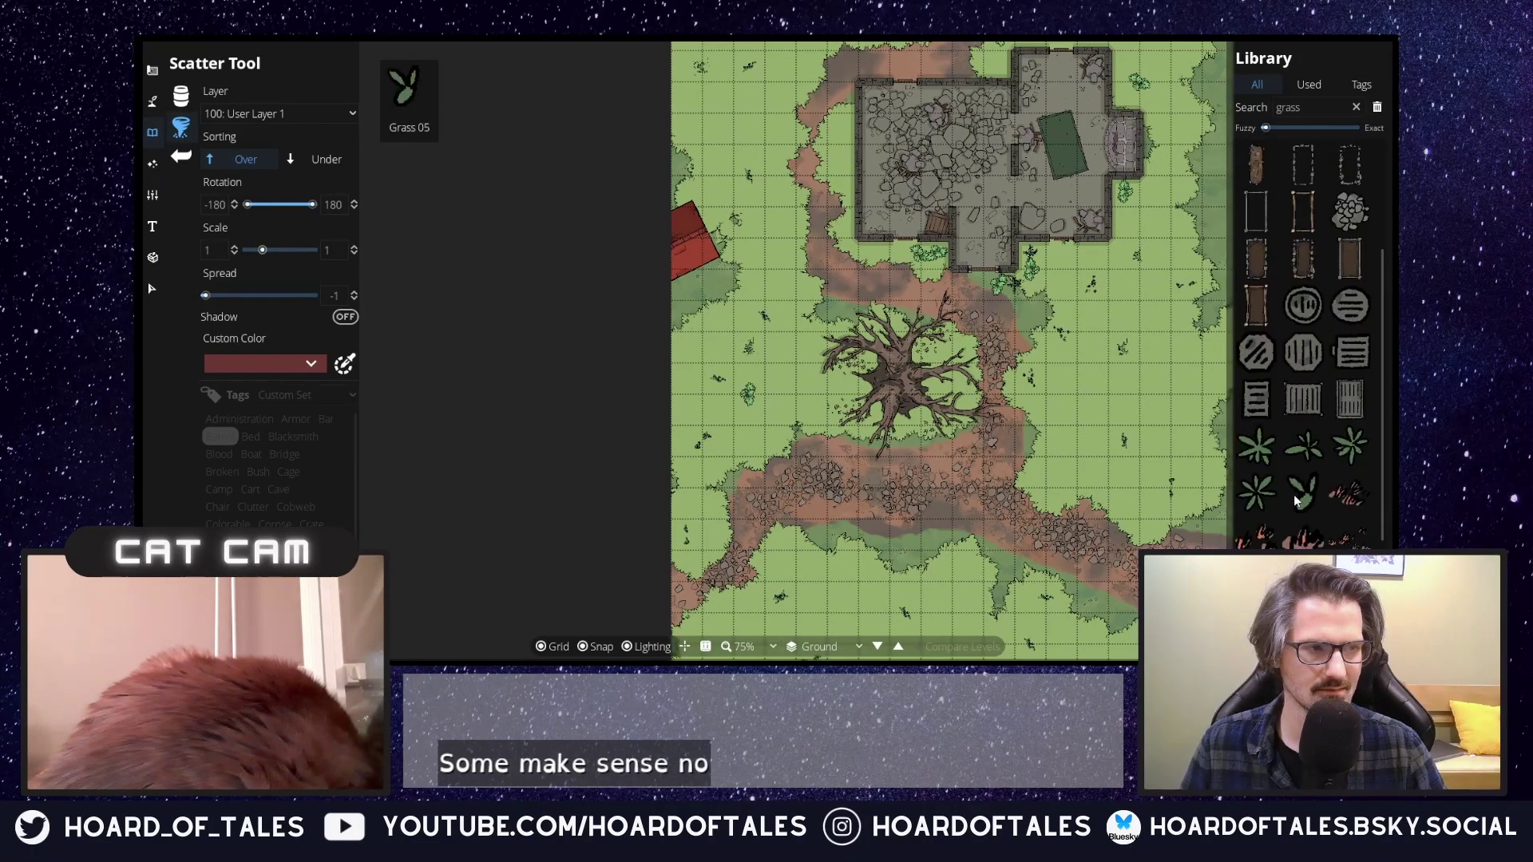
pyautogui.click(1350, 445)
pyautogui.click(756, 249)
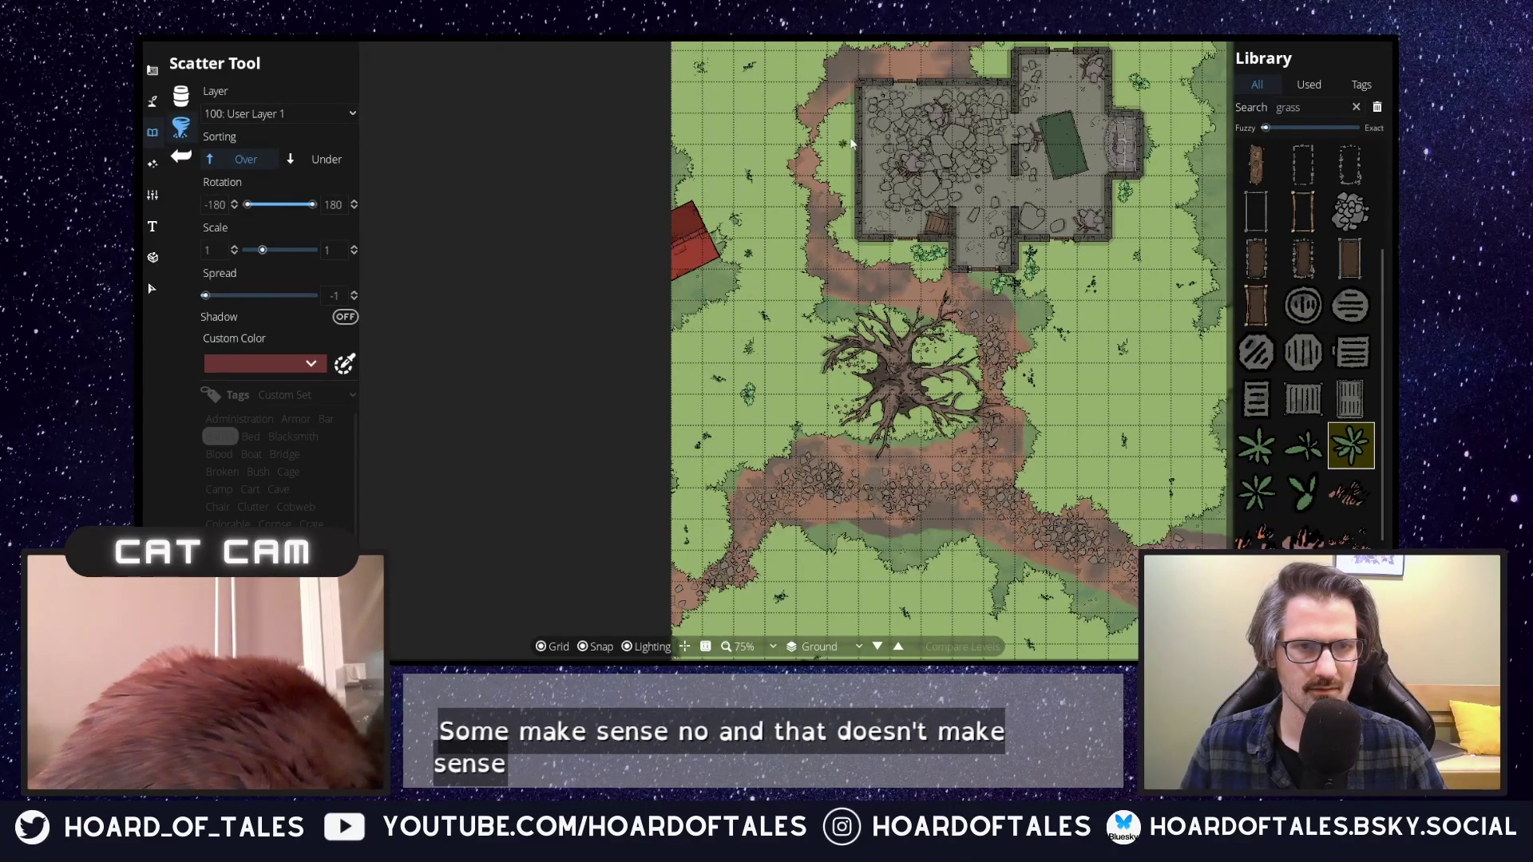
pyautogui.click(845, 132)
pyautogui.moveTo(701, 110); pyautogui.dragTo(725, 310)
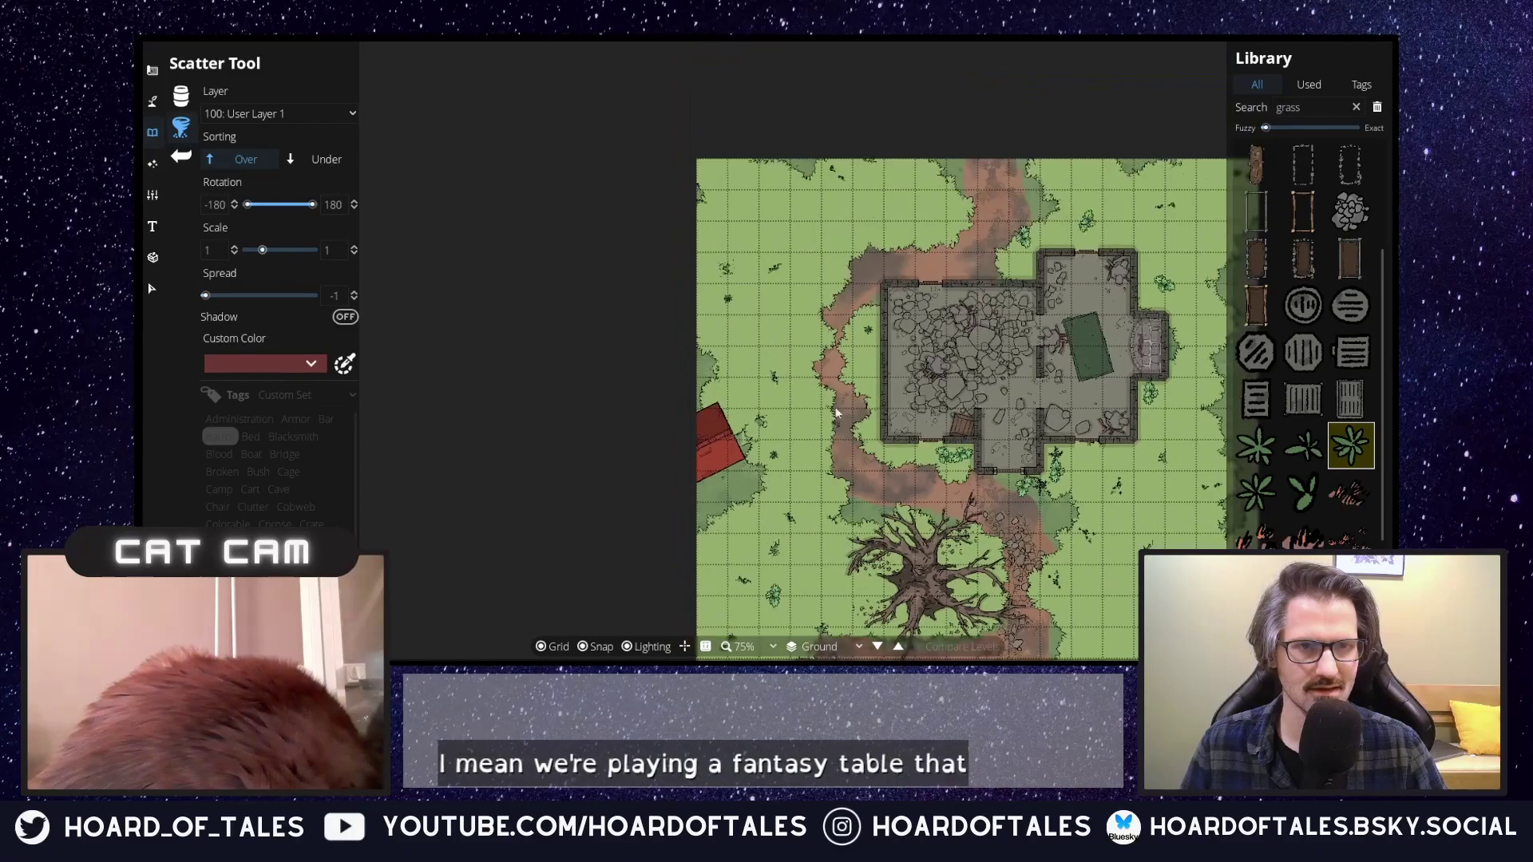
# Turn snapping off and add the long-leaved plant to the lawn east of the lower path.
pyautogui.click(591, 647)
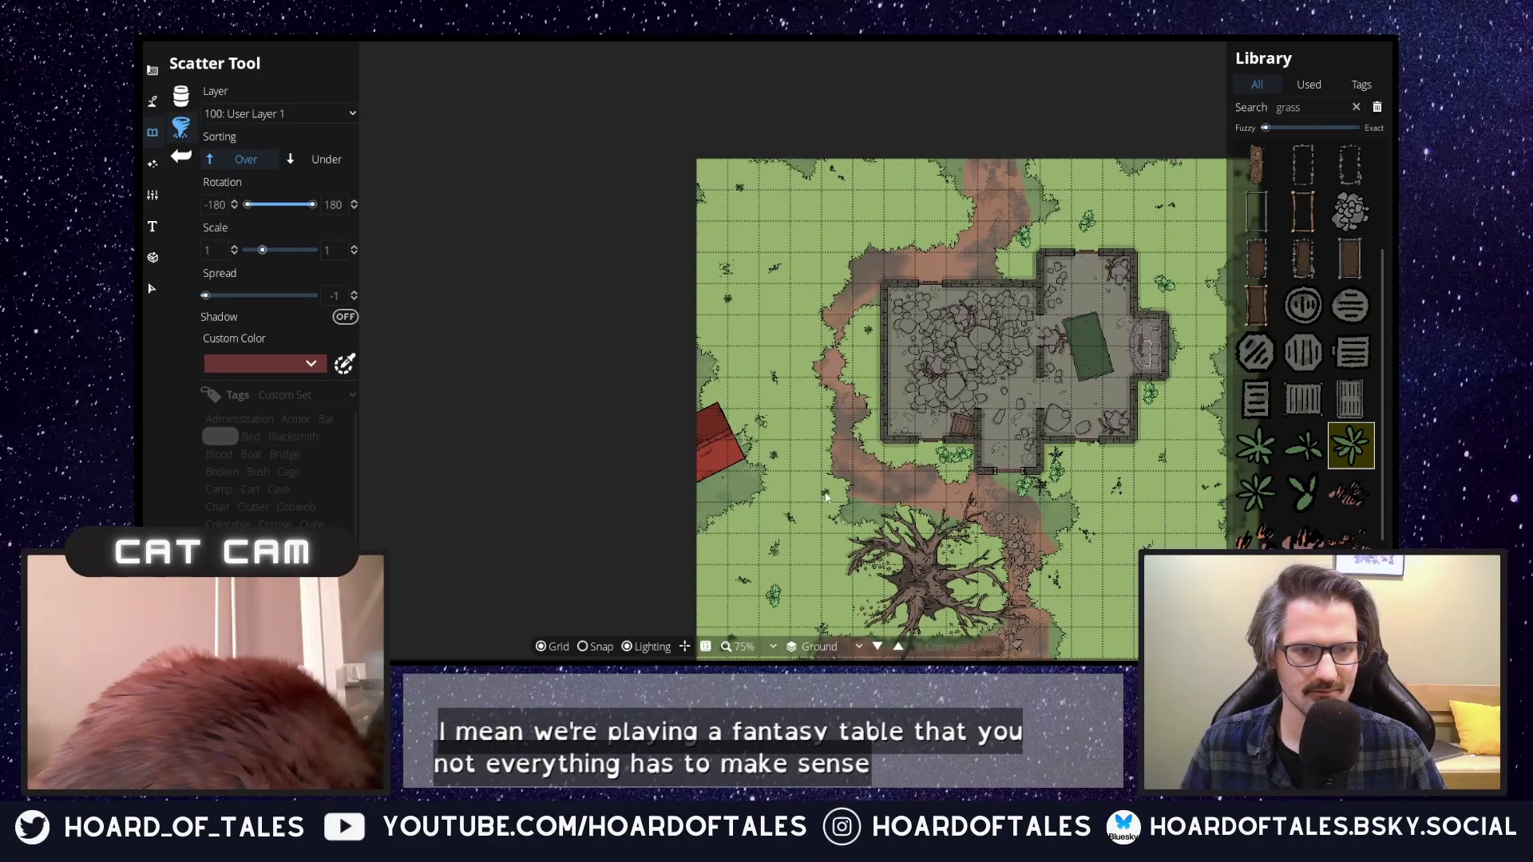
pyautogui.moveTo(983, 515); pyautogui.dragTo(724, 291)
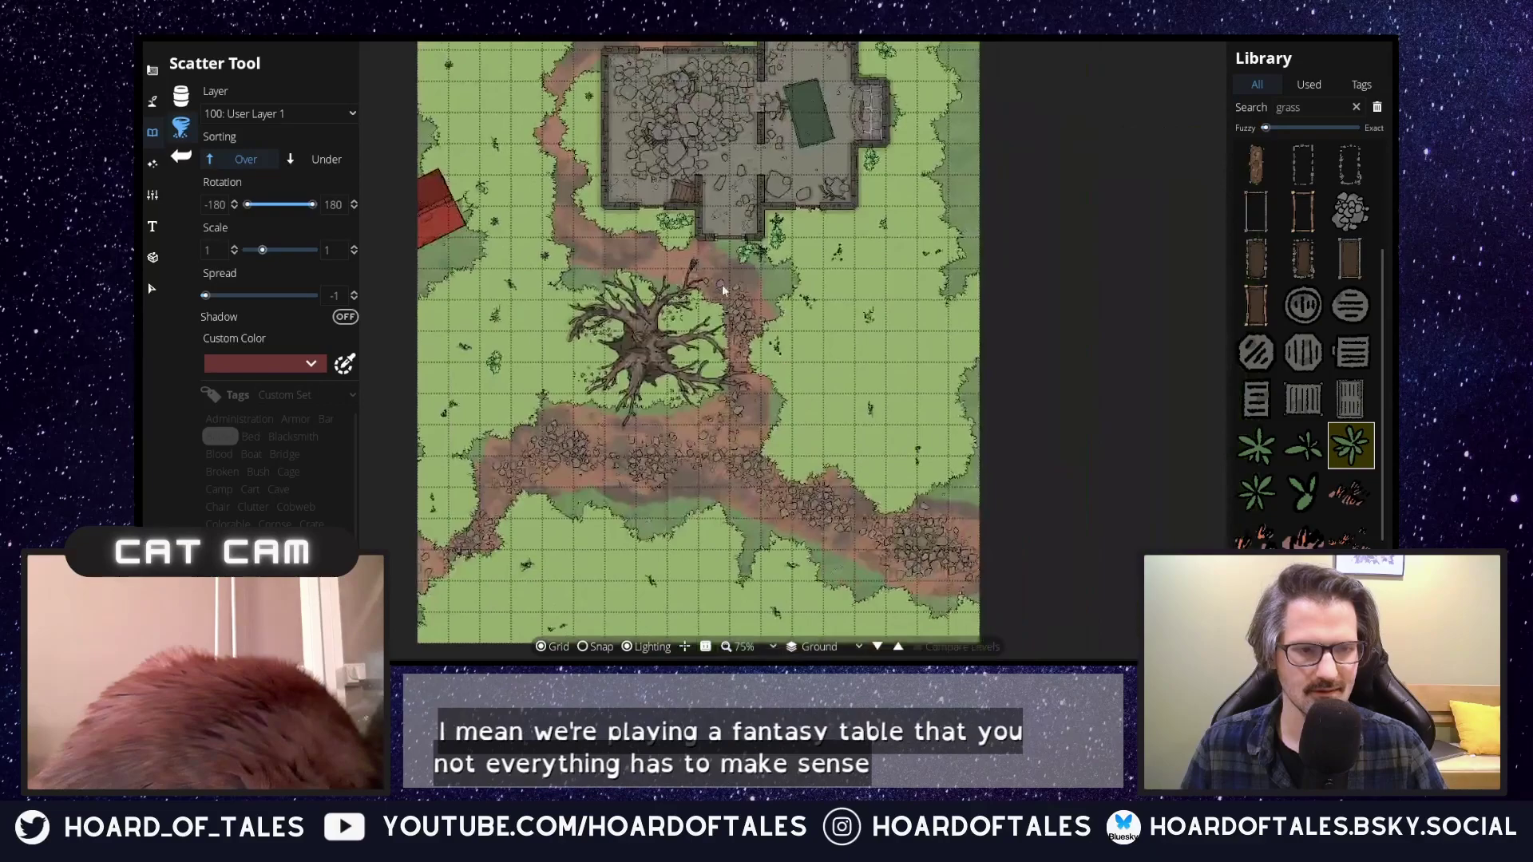
pyautogui.click(983, 338)
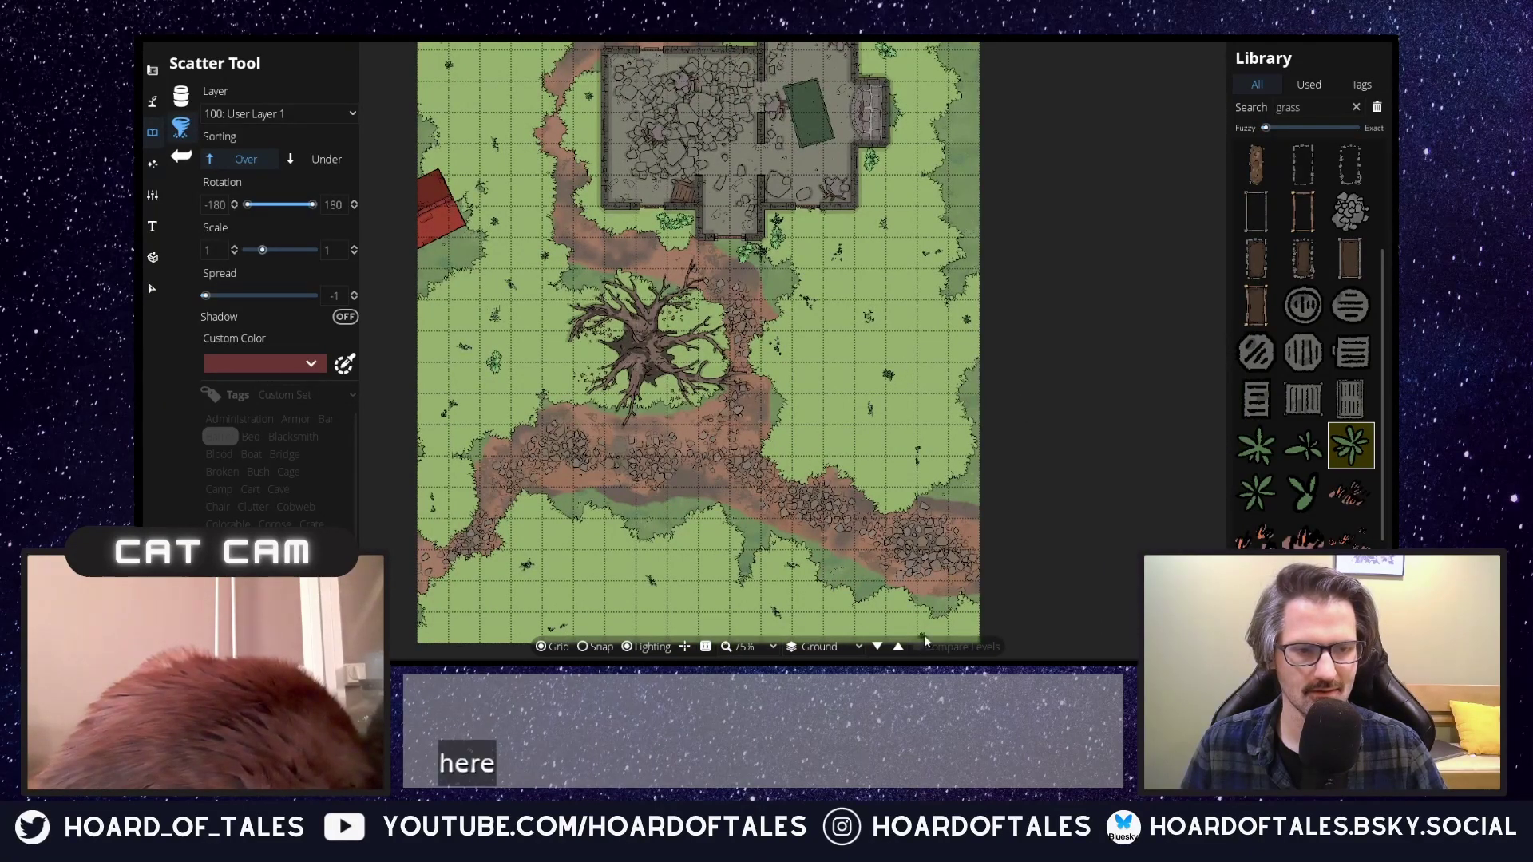
pyautogui.moveTo(1006, 399); pyautogui.dragTo(1166, 534)
pyautogui.scroll(-5, 686, 386)
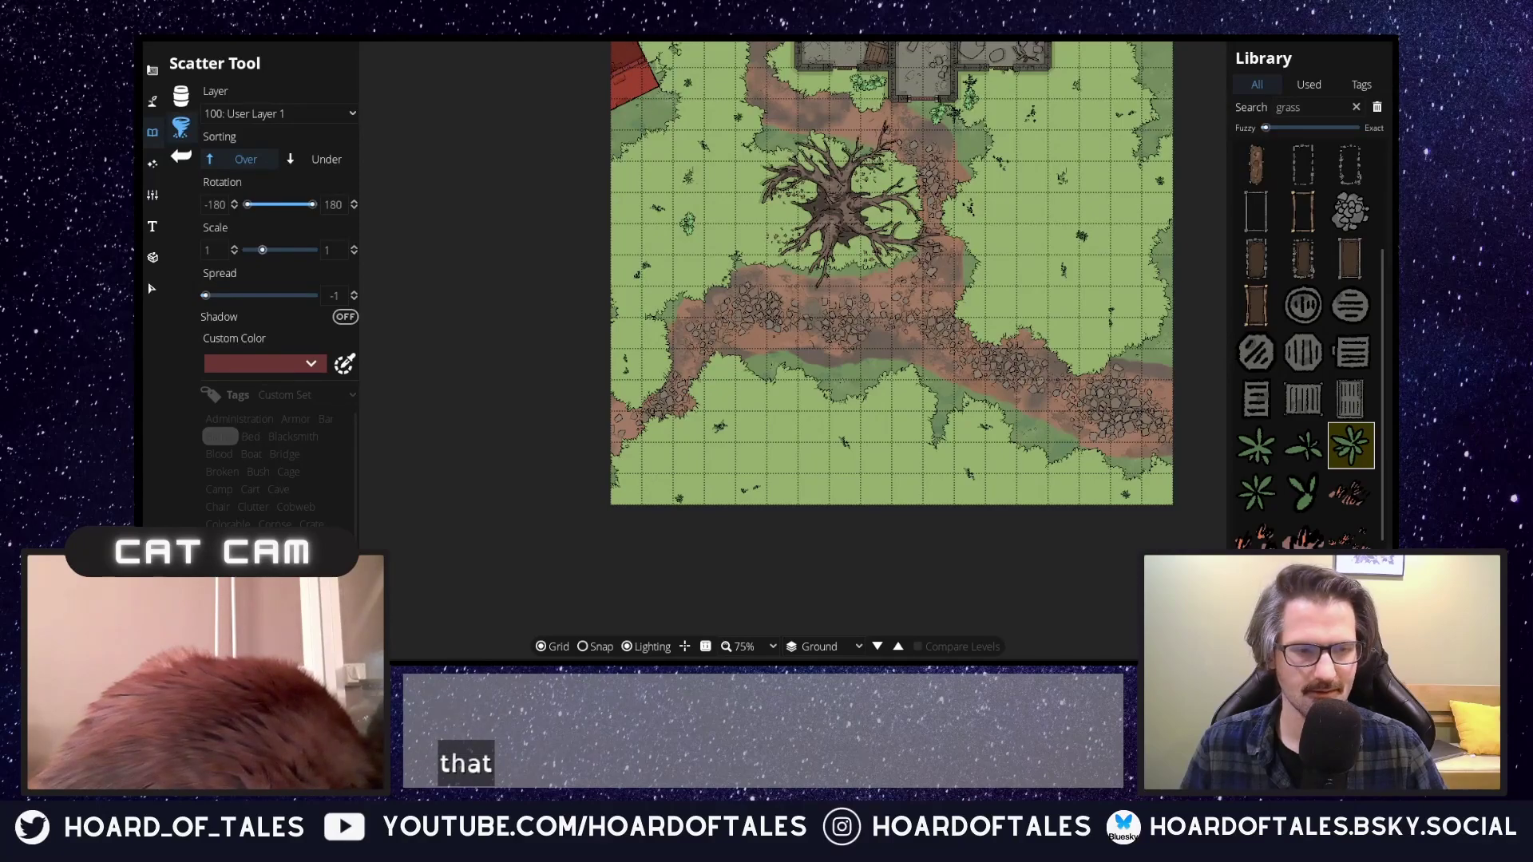
pyautogui.moveTo(835, 359); pyautogui.dragTo(704, 591)
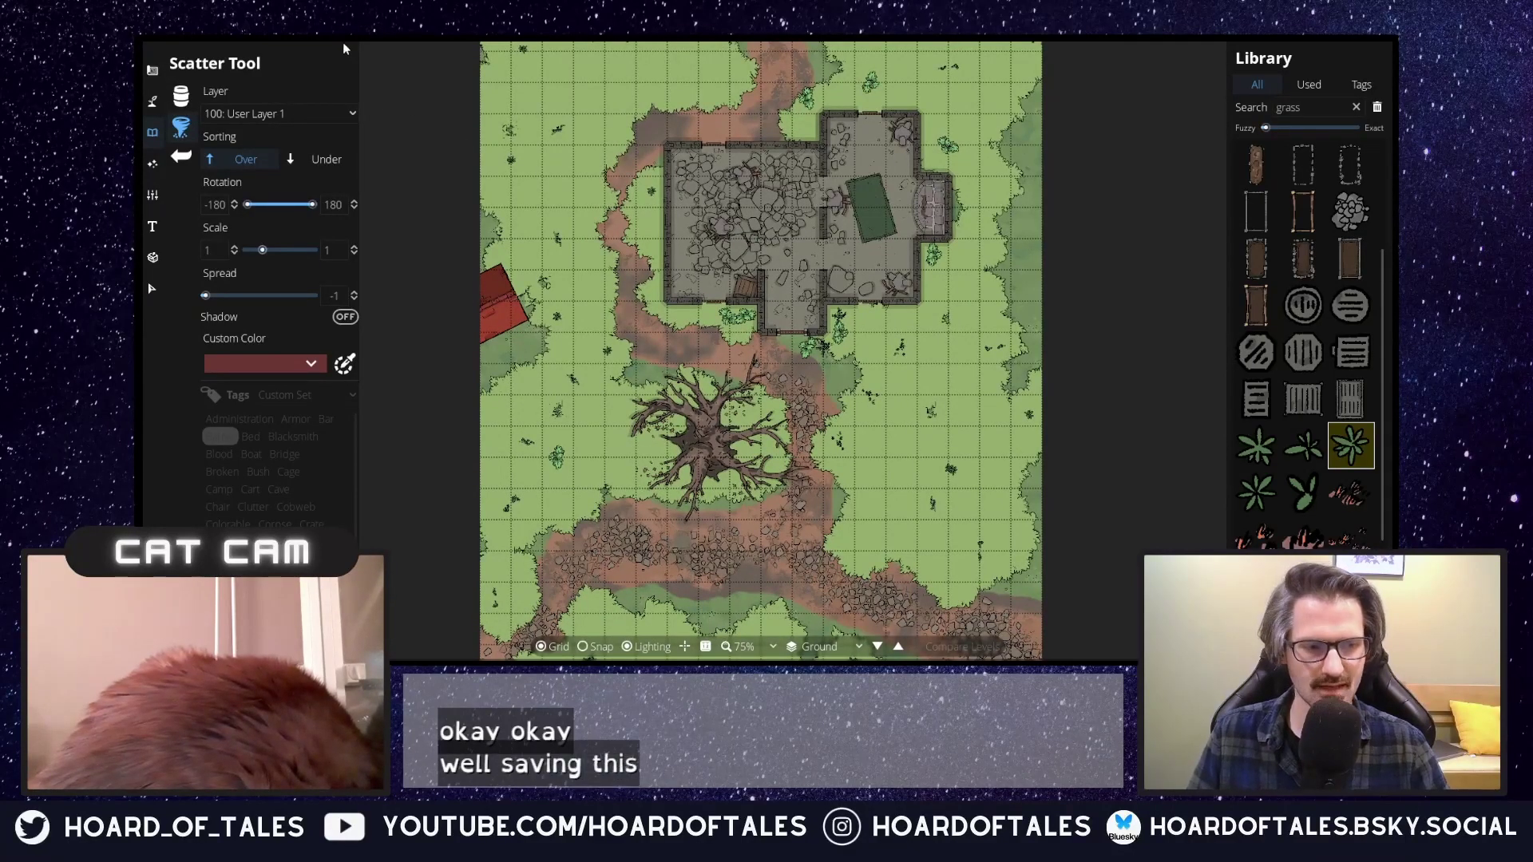
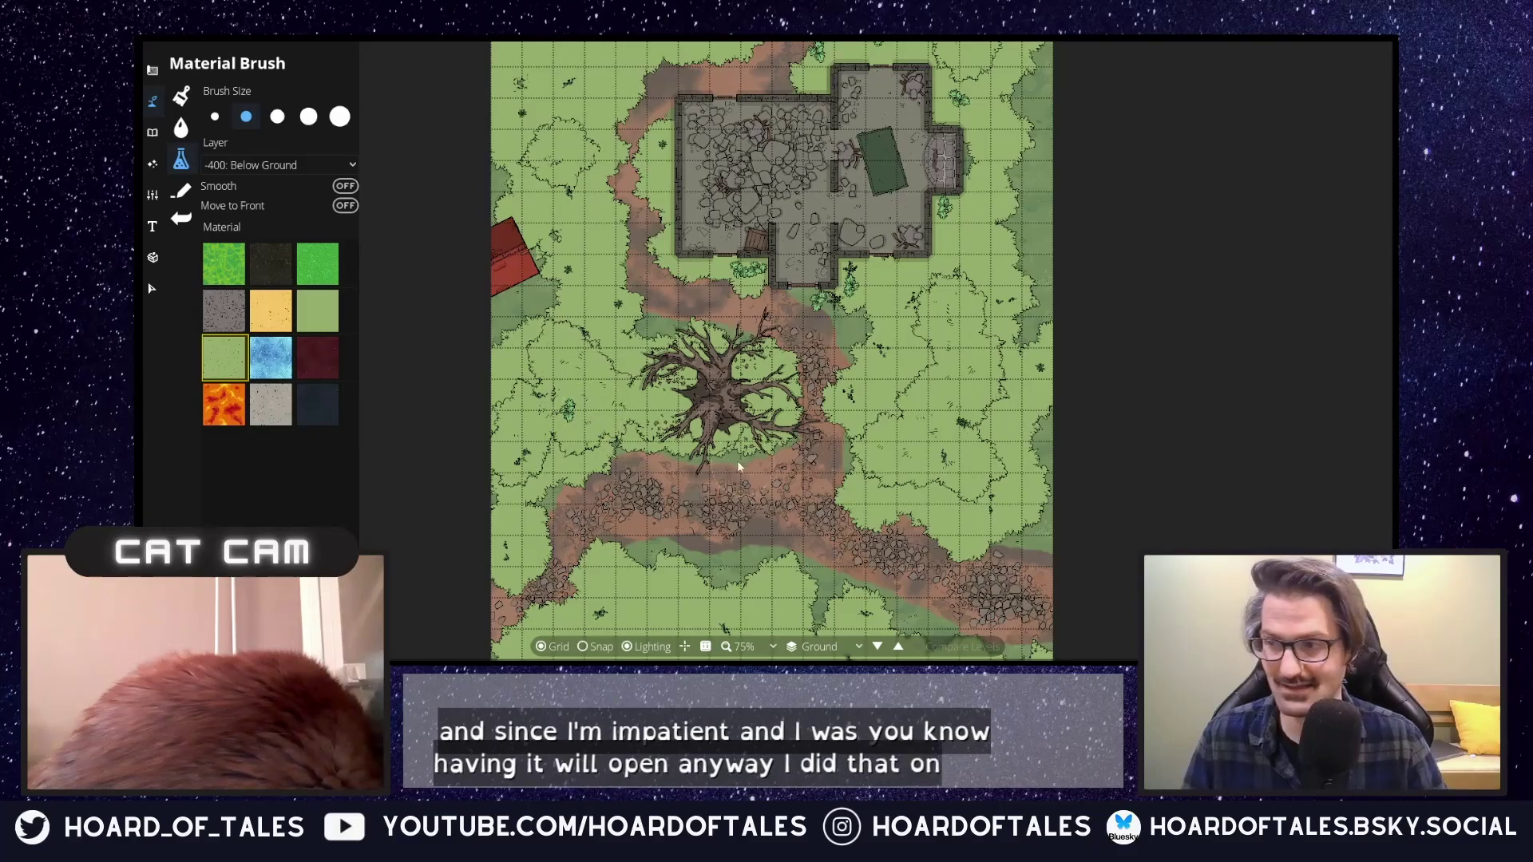
# Paint patches of light green grass material on layer -400: Below Ground across the lawn north of the house.
pyautogui.scroll(2, 775, 447)
pyautogui.moveTo(830, 432)
pyautogui.mouseDown()
pyautogui.moveTo(974, 453)
pyautogui.moveTo(765, 525)
pyautogui.mouseUp()
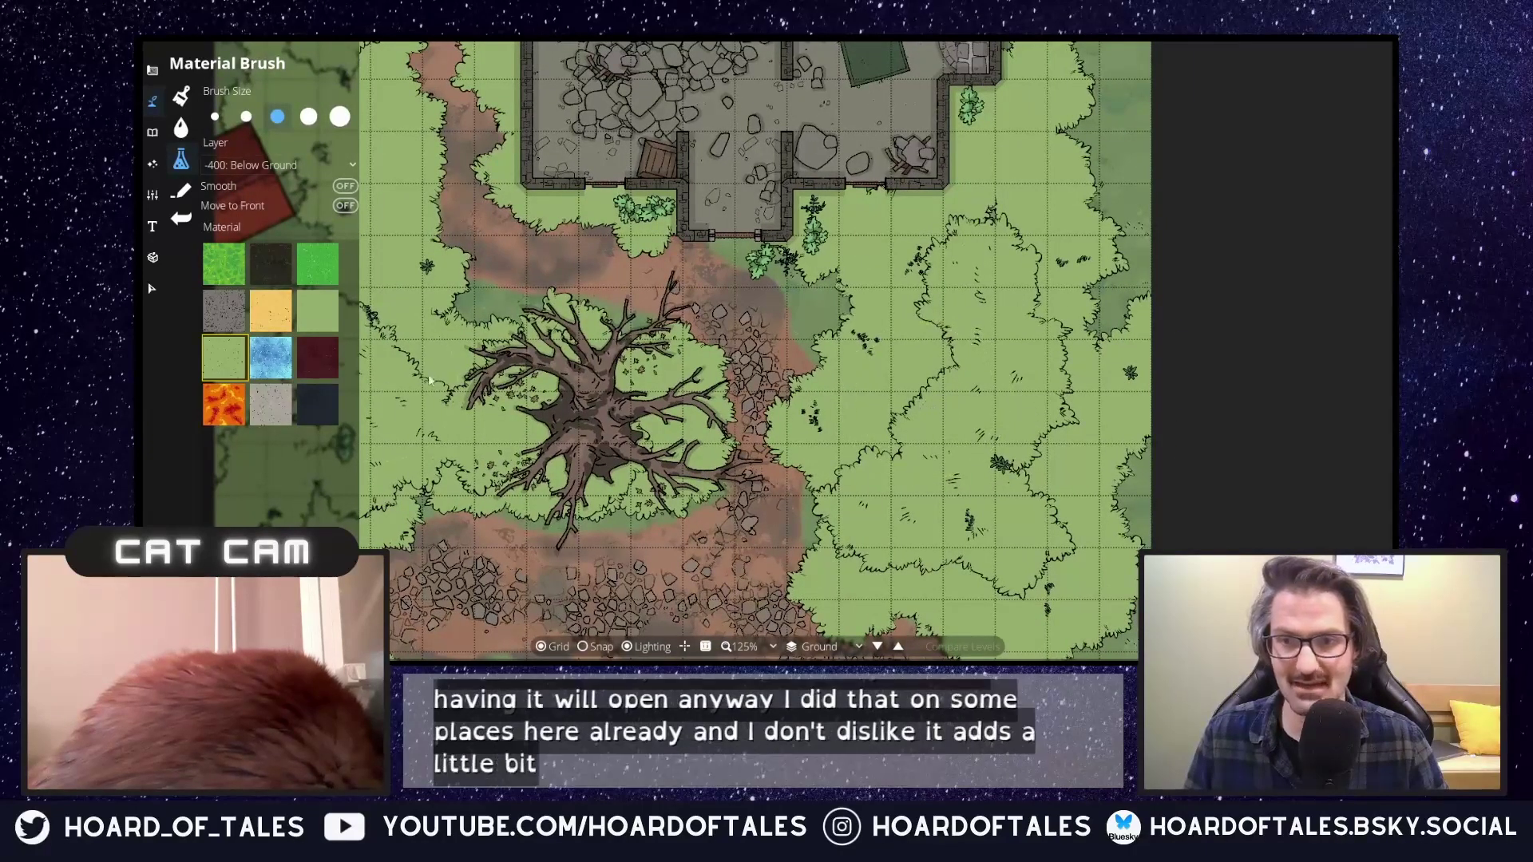
pyautogui.moveTo(936, 405)
pyautogui.mouseDown()
pyautogui.moveTo(966, 325)
pyautogui.moveTo(927, 798)
pyautogui.moveTo(929, 758)
pyautogui.mouseUp()
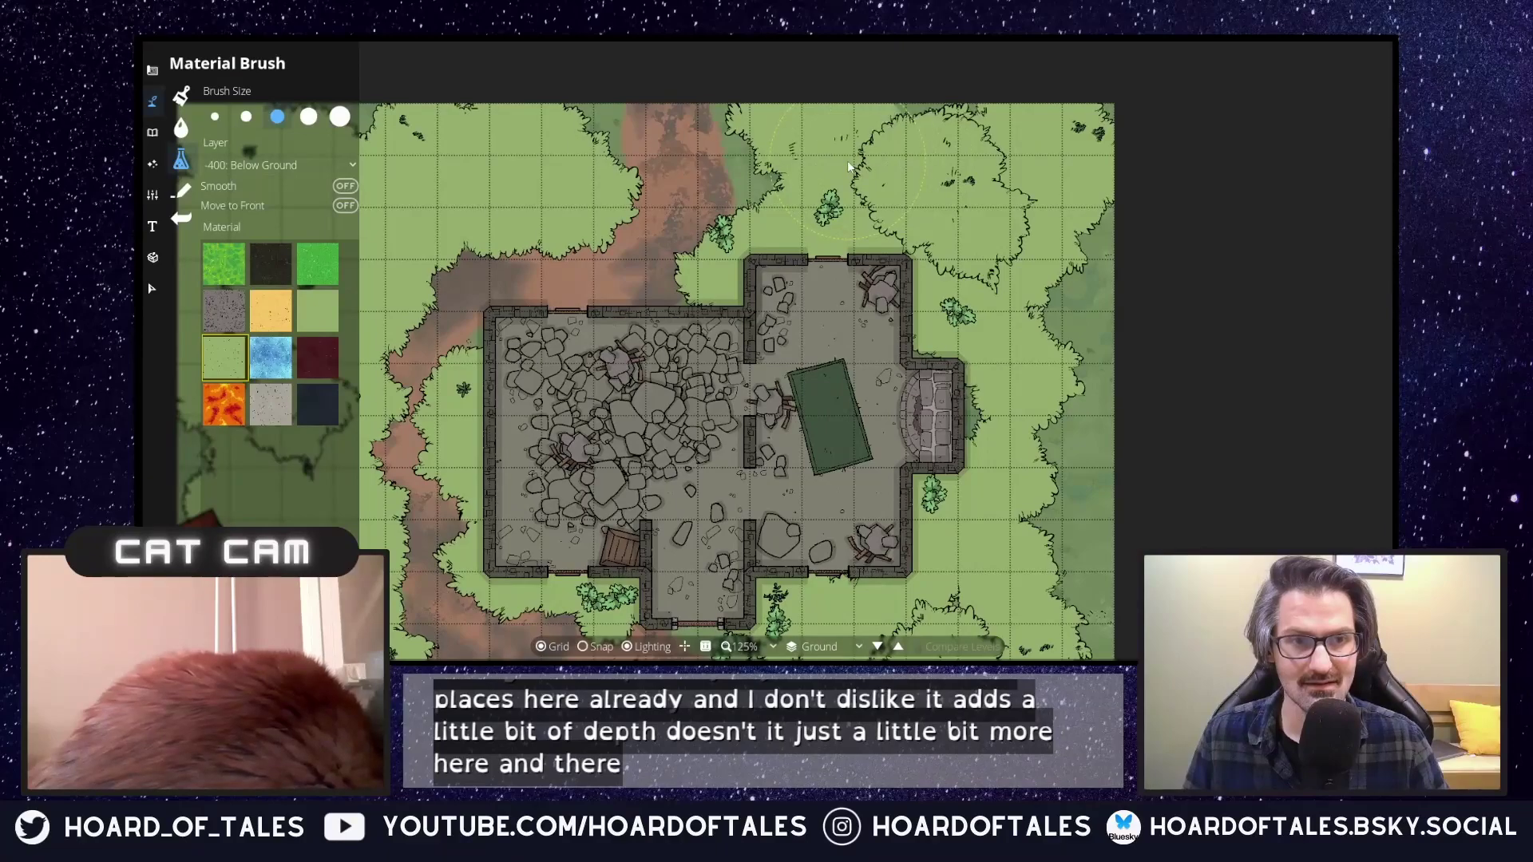
pyautogui.moveTo(848, 166); pyautogui.dragTo(843, 191)
pyautogui.moveTo(685, 199); pyautogui.dragTo(909, 193)
# Paint further light green grass patches on the western lawn below the red roof and across the lawn south of the wide path.
pyautogui.moveTo(648, 187)
pyautogui.mouseDown()
pyautogui.moveTo(559, 333)
pyautogui.moveTo(591, 431)
pyautogui.moveTo(677, 462)
pyautogui.moveTo(609, 55)
pyautogui.mouseUp()
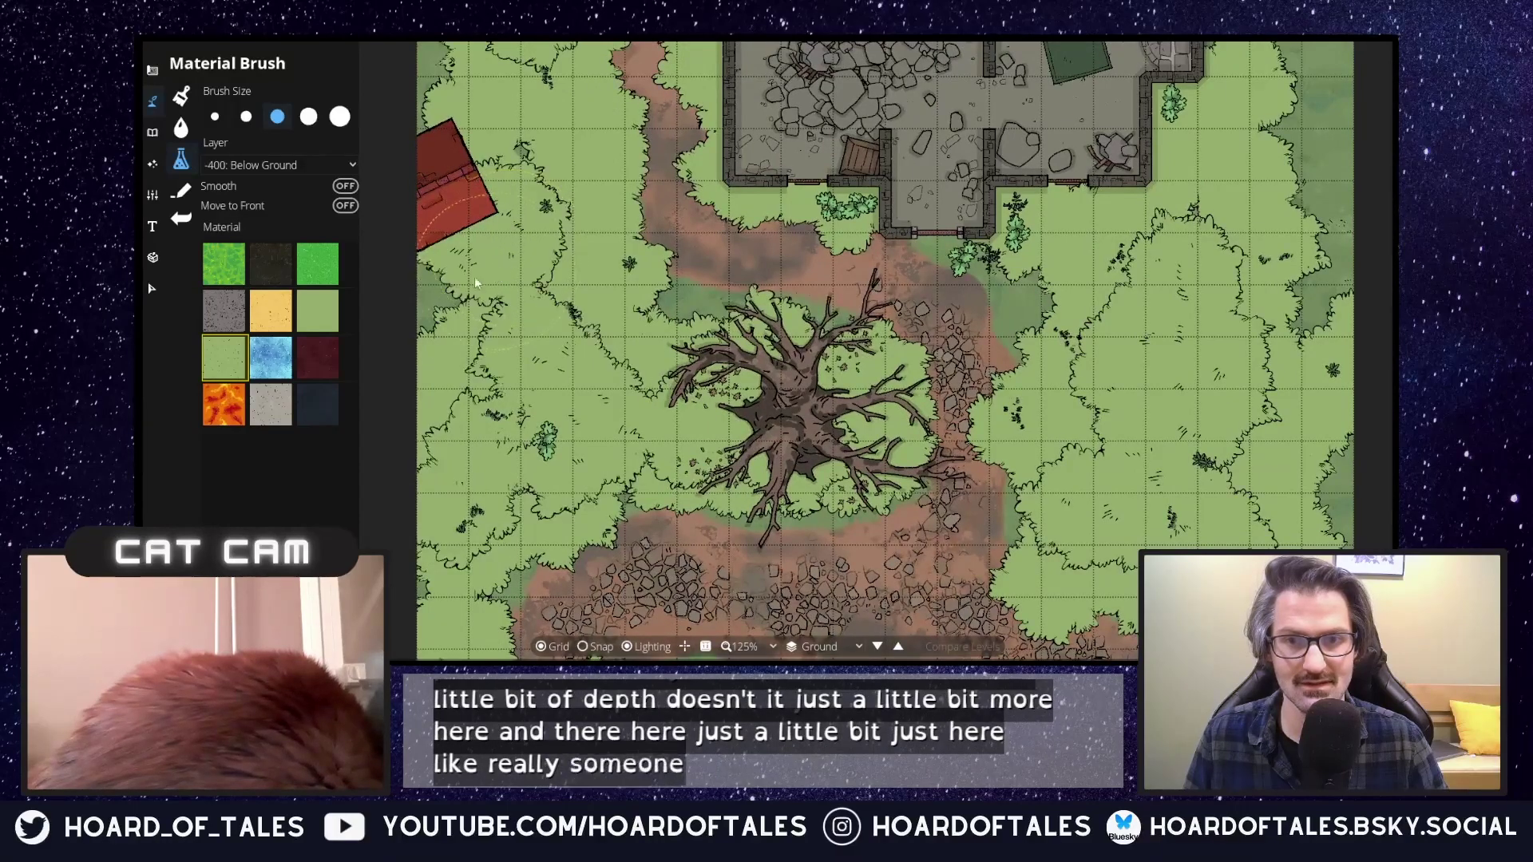
pyautogui.moveTo(450, 323); pyautogui.dragTo(471, 58)
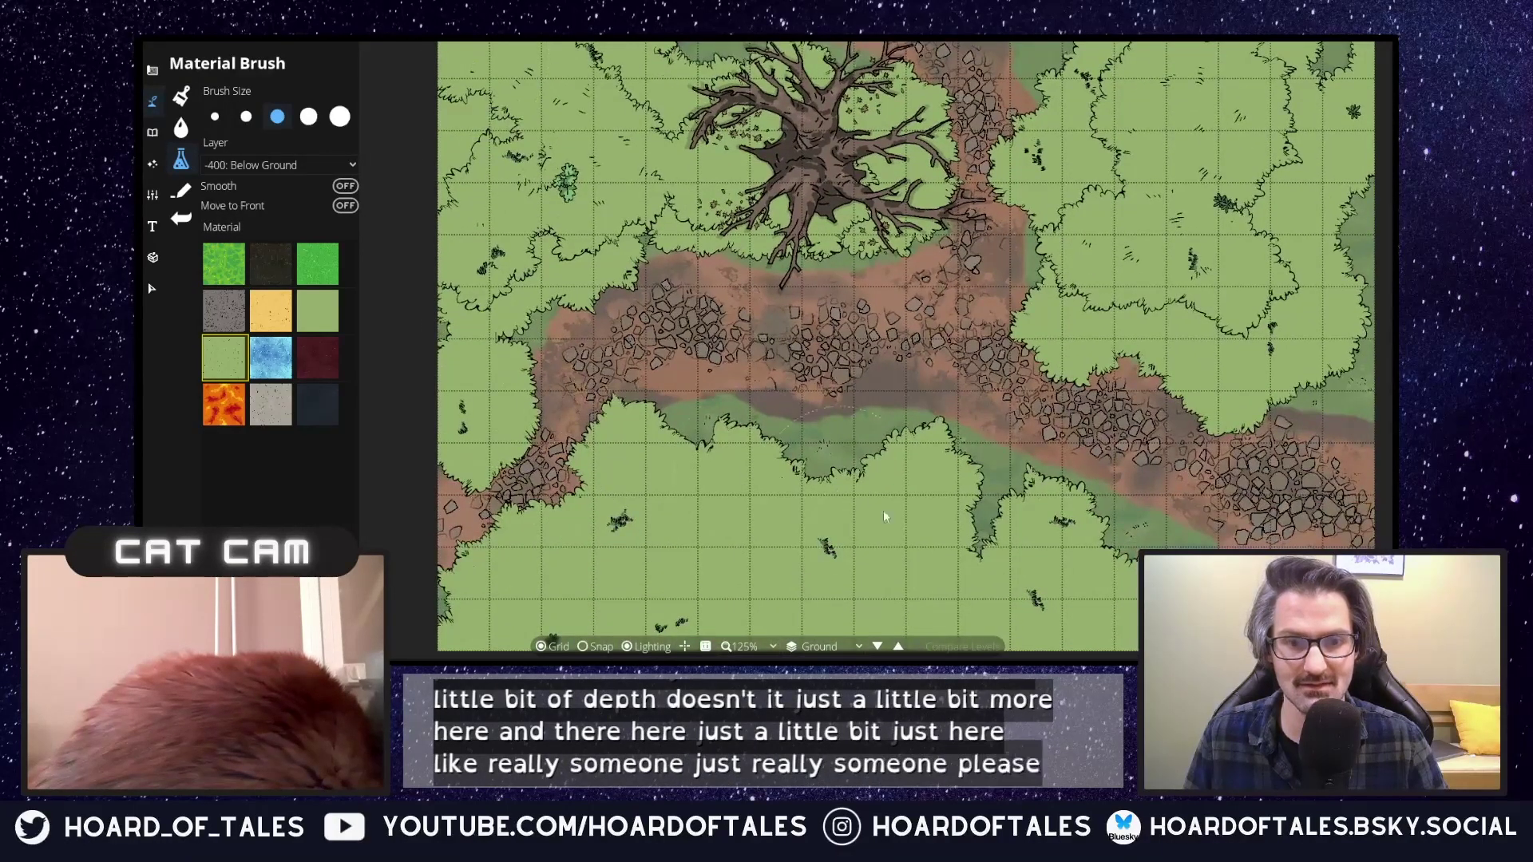
pyautogui.moveTo(990, 569)
pyautogui.mouseDown()
pyautogui.moveTo(918, 572)
pyautogui.moveTo(897, 614)
pyautogui.moveTo(837, 620)
pyautogui.moveTo(820, 563)
pyautogui.moveTo(841, 586)
pyautogui.moveTo(822, 346)
pyautogui.moveTo(684, 444)
pyautogui.mouseUp()
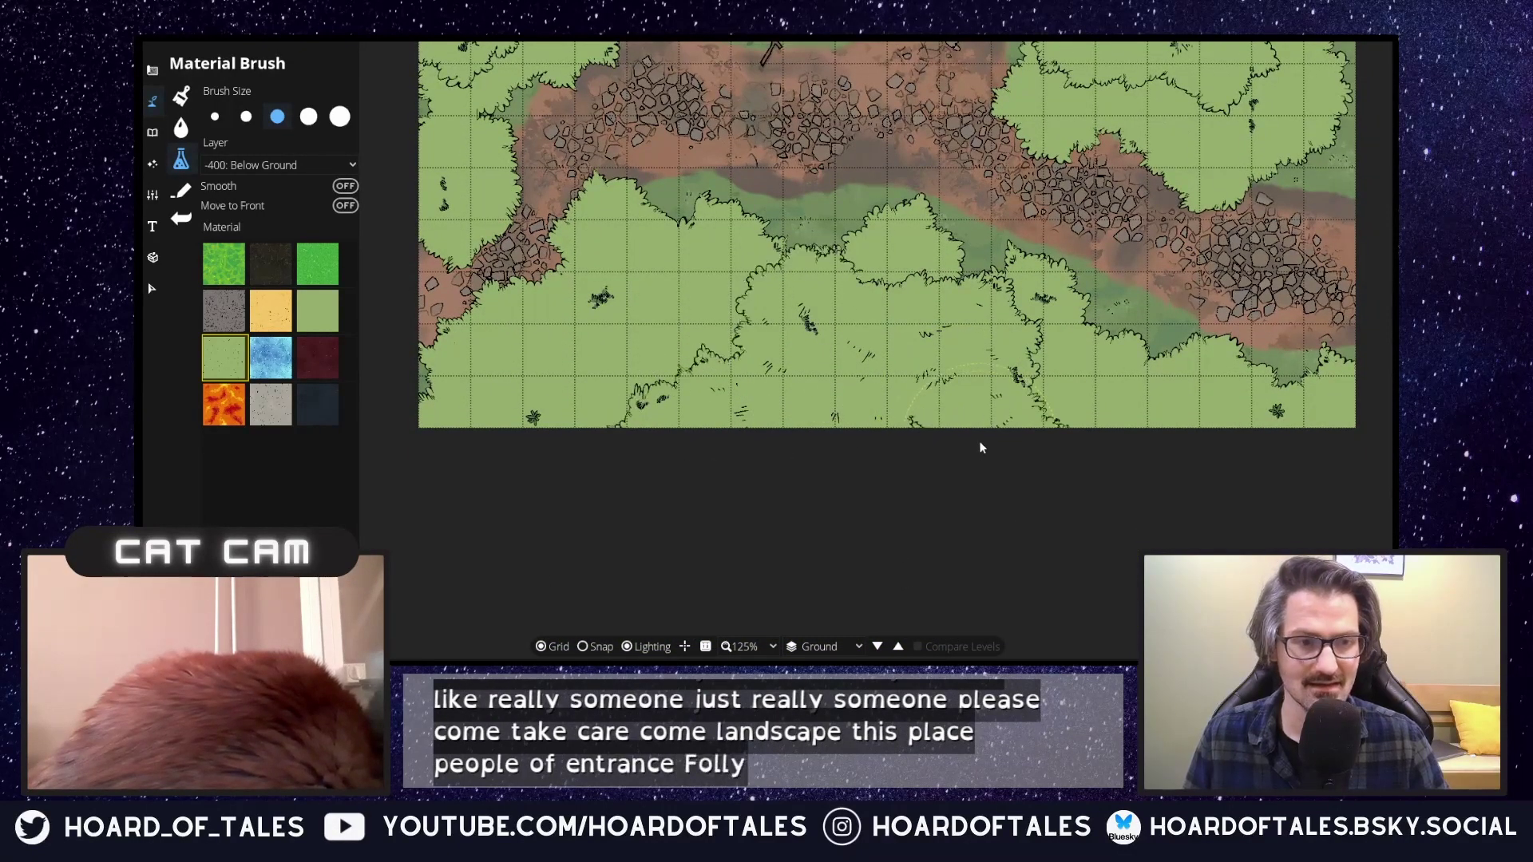
pyautogui.moveTo(990, 439); pyautogui.dragTo(1019, 597)
pyautogui.moveTo(995, 152); pyautogui.dragTo(984, 262)
pyautogui.scroll(-2, 1015, 395)
pyautogui.moveTo(760, 313); pyautogui.dragTo(726, 480)
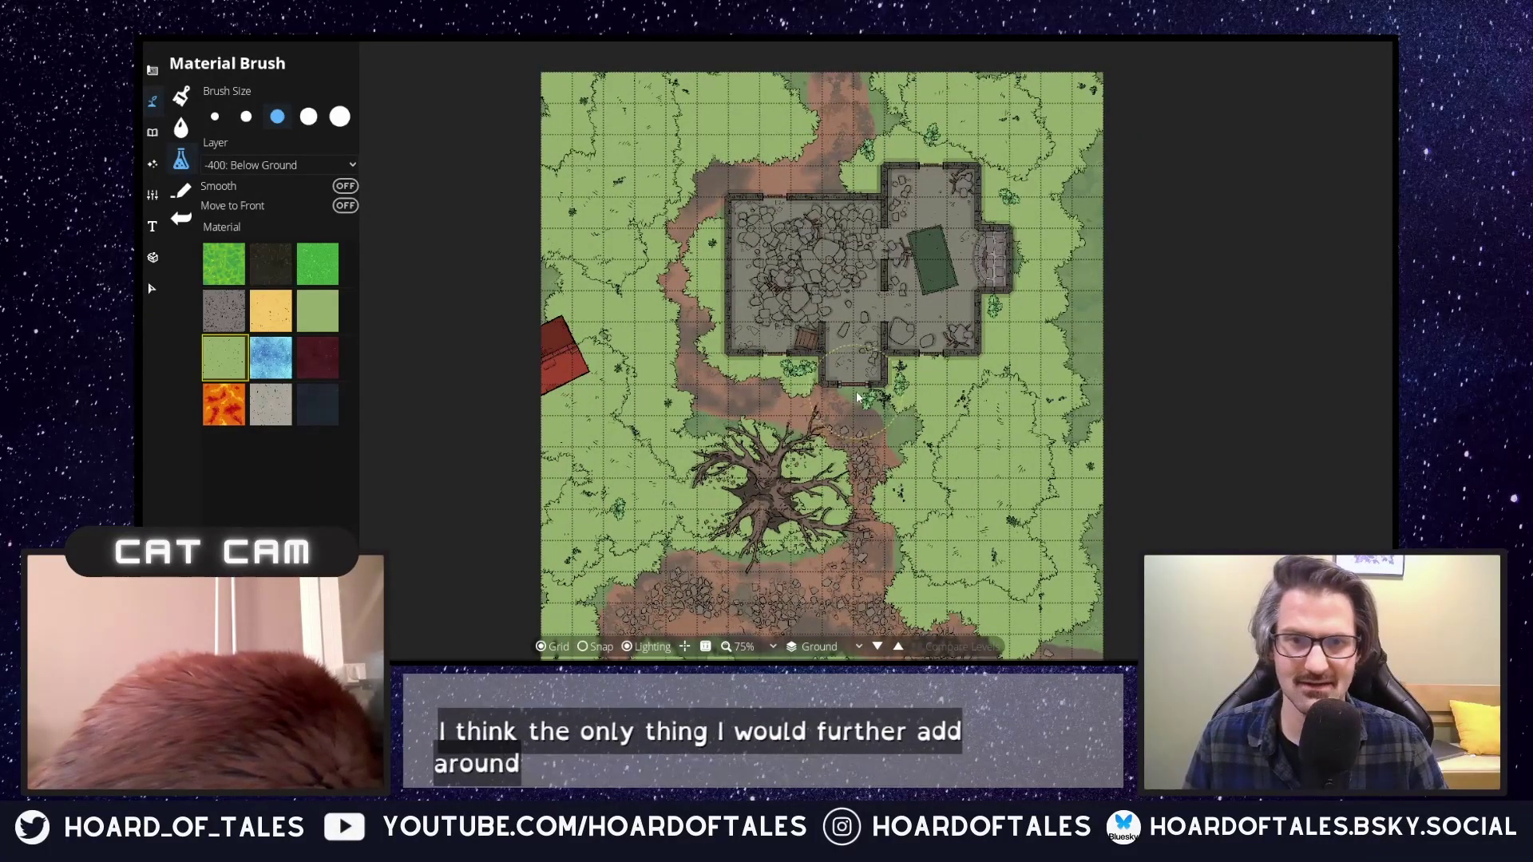
# Search the full object library for "bush" and try out the green bush objects.
pyautogui.click(191, 131)
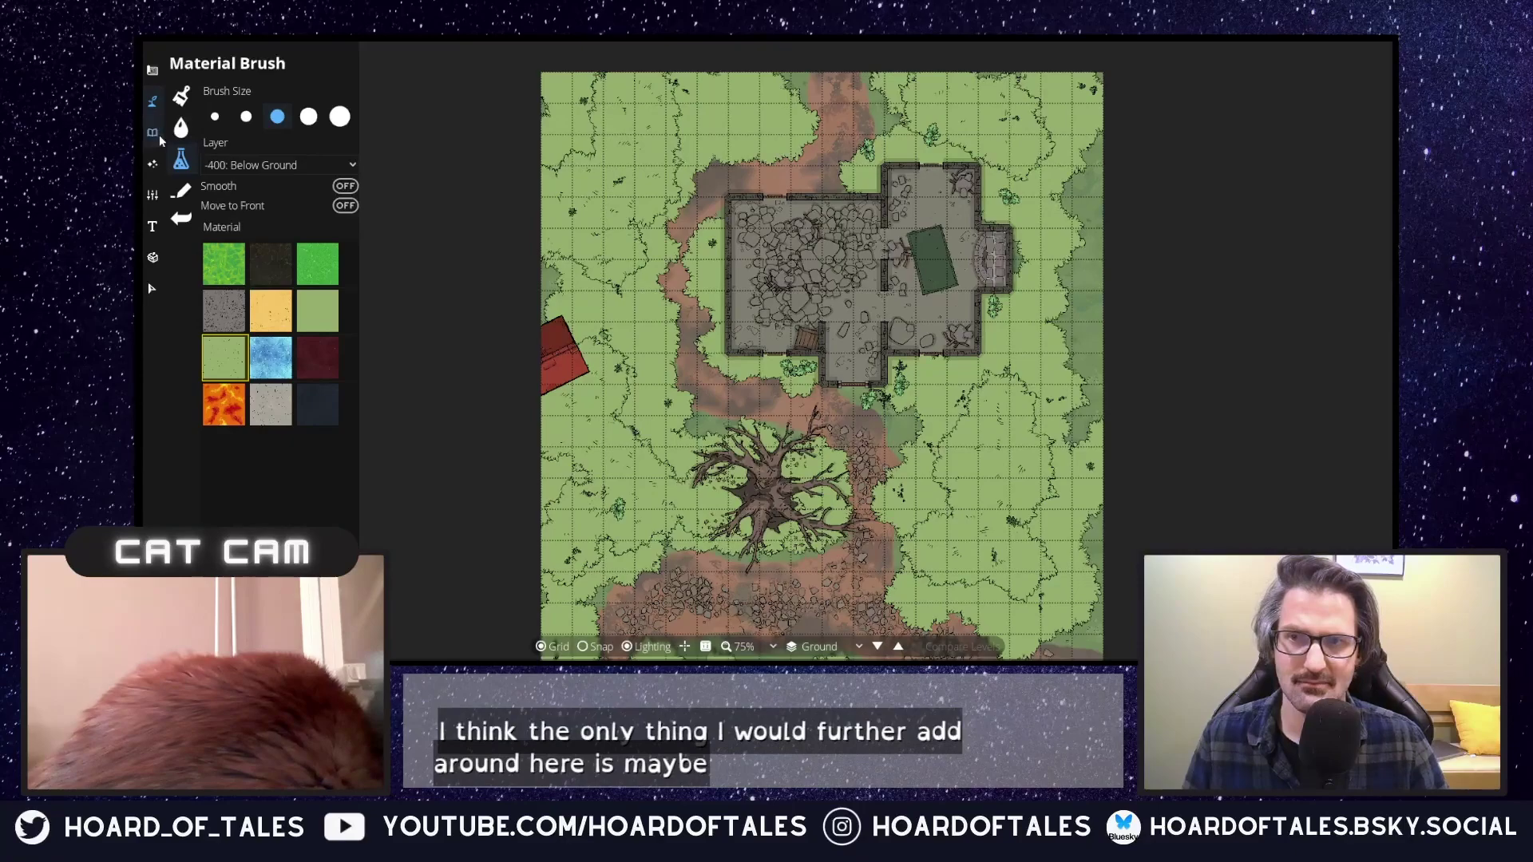
pyautogui.click(159, 134)
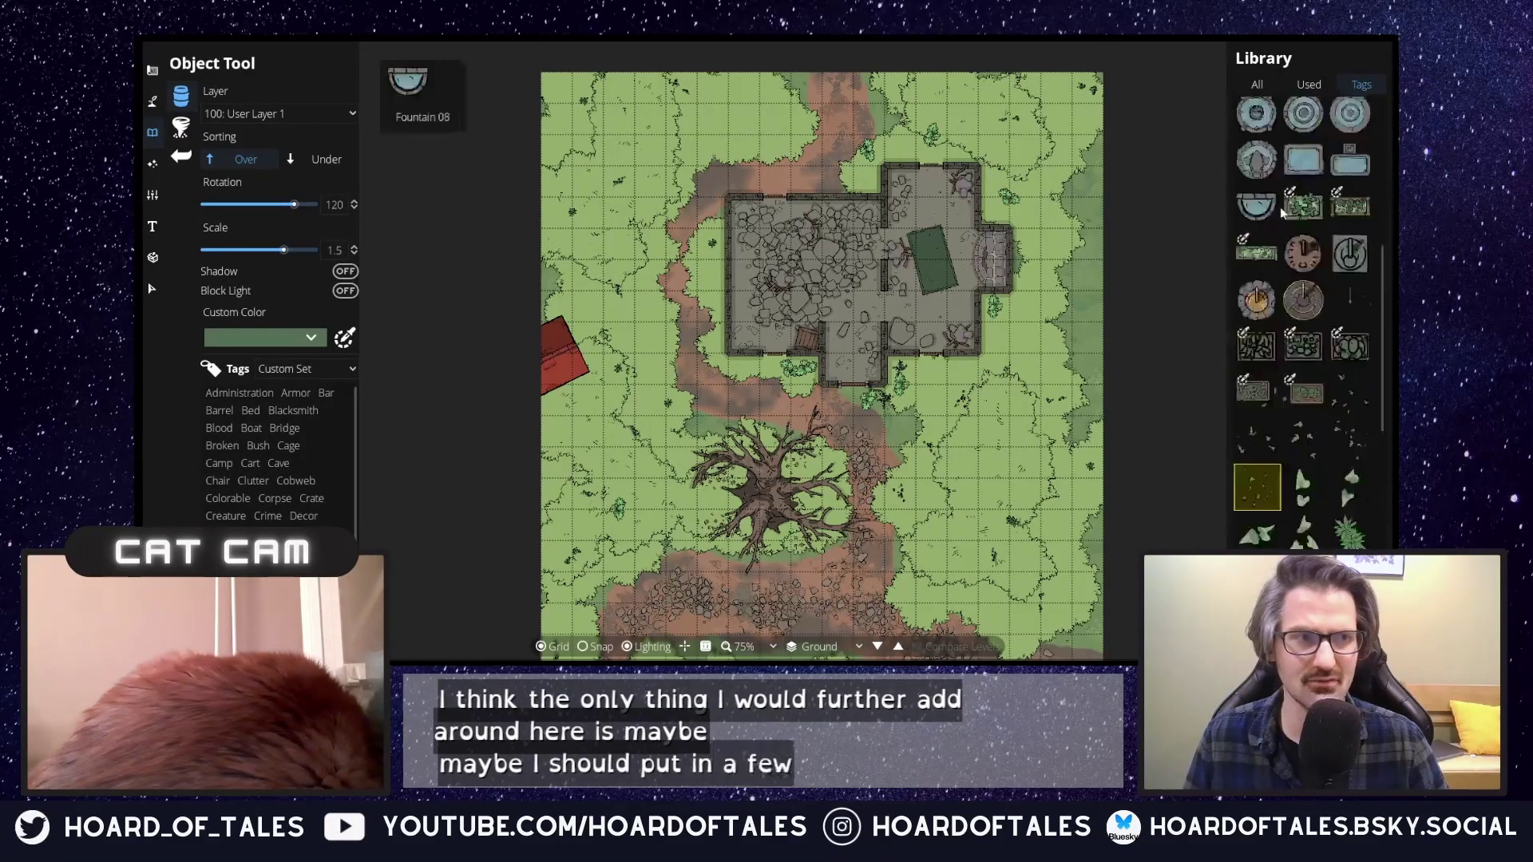
pyautogui.click(1259, 84)
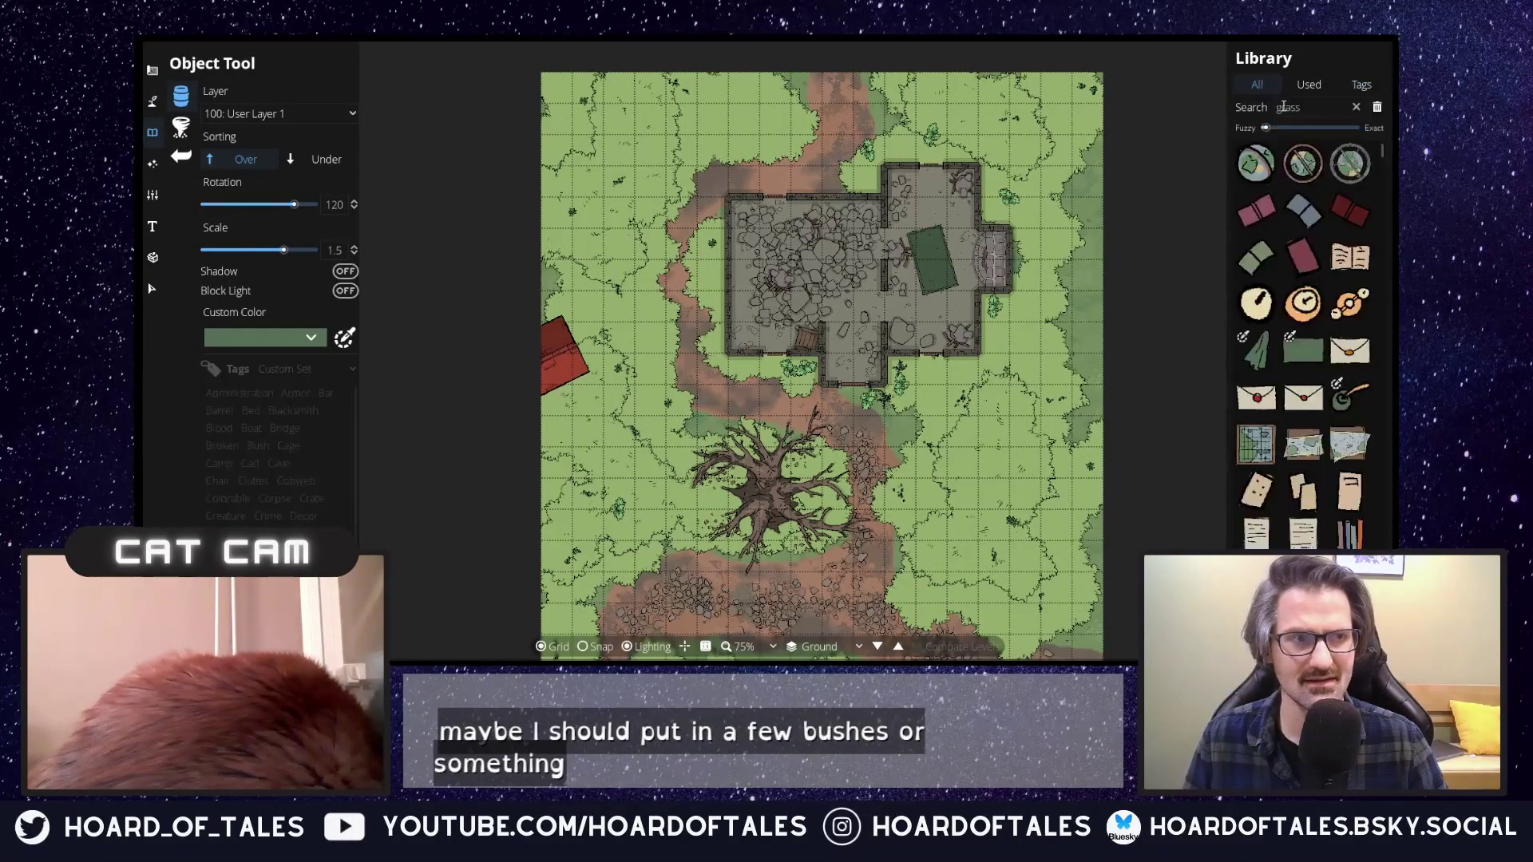
pyautogui.click(1320, 112)
pyautogui.write('bush')
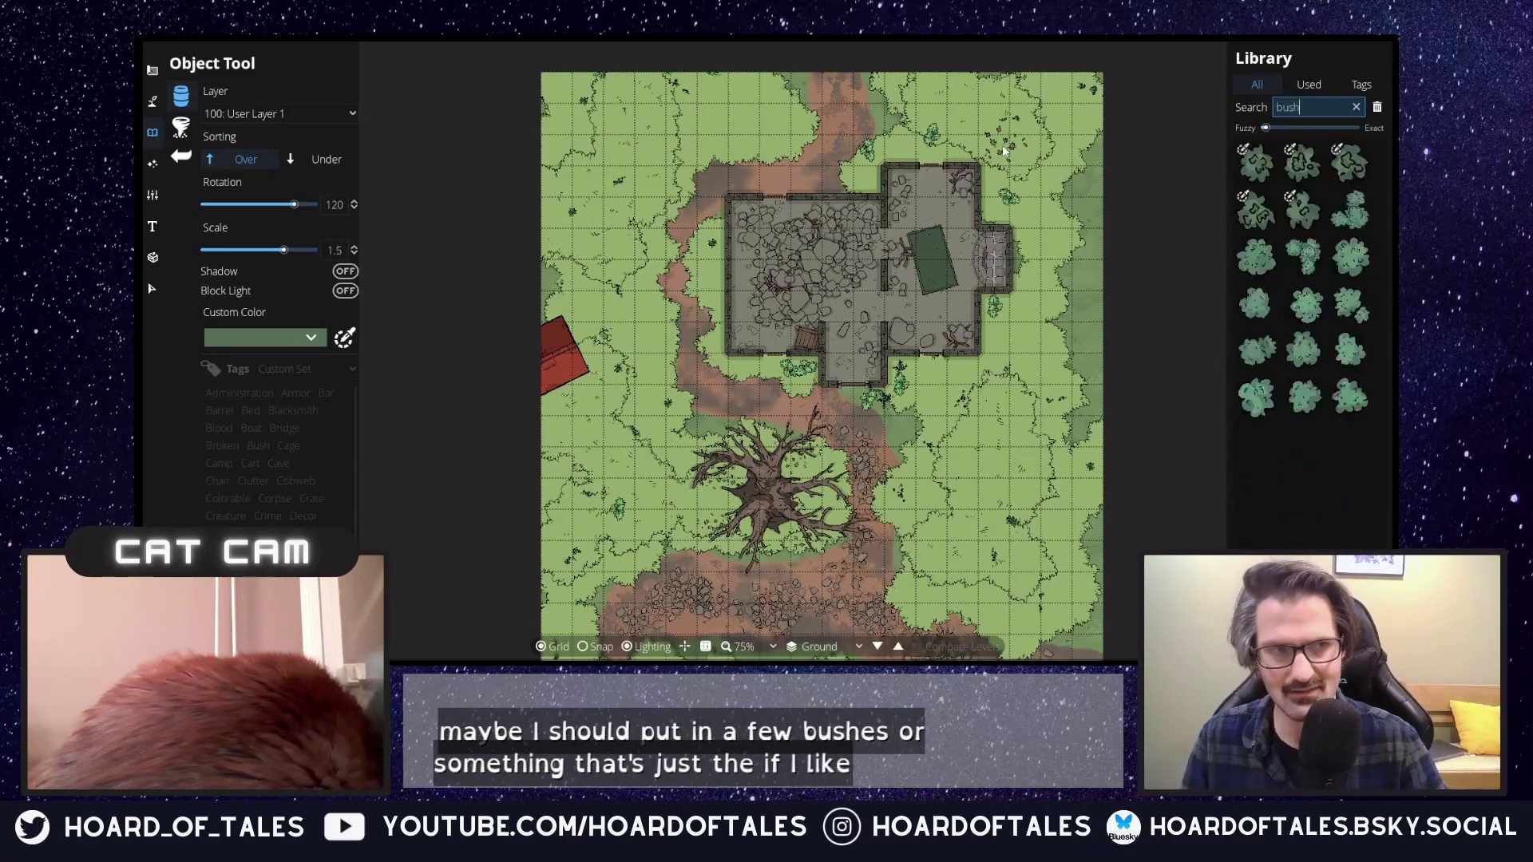
pyautogui.click(1350, 257)
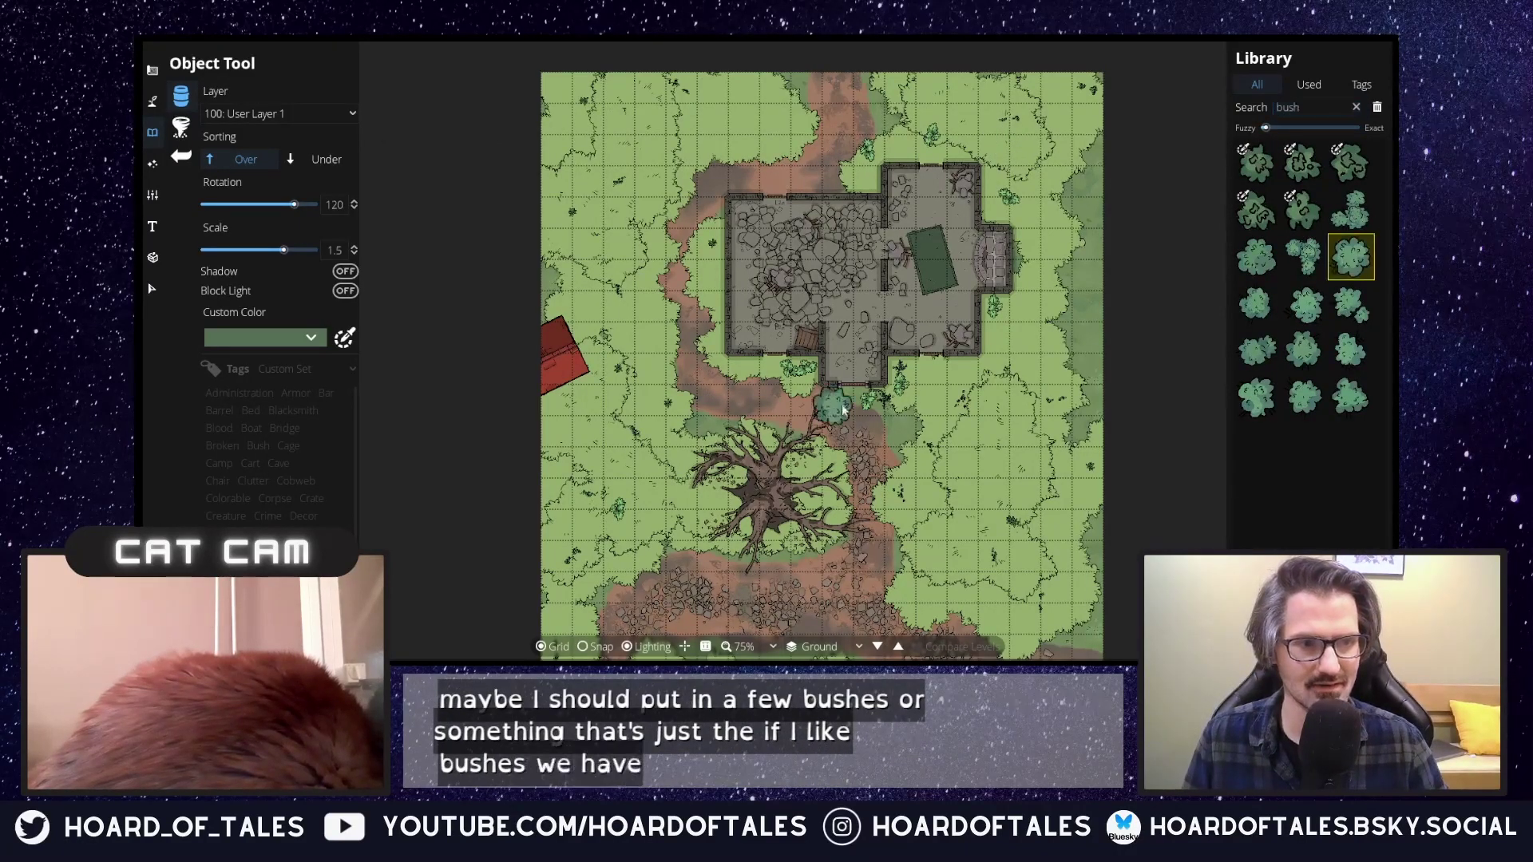
pyautogui.click(1351, 209)
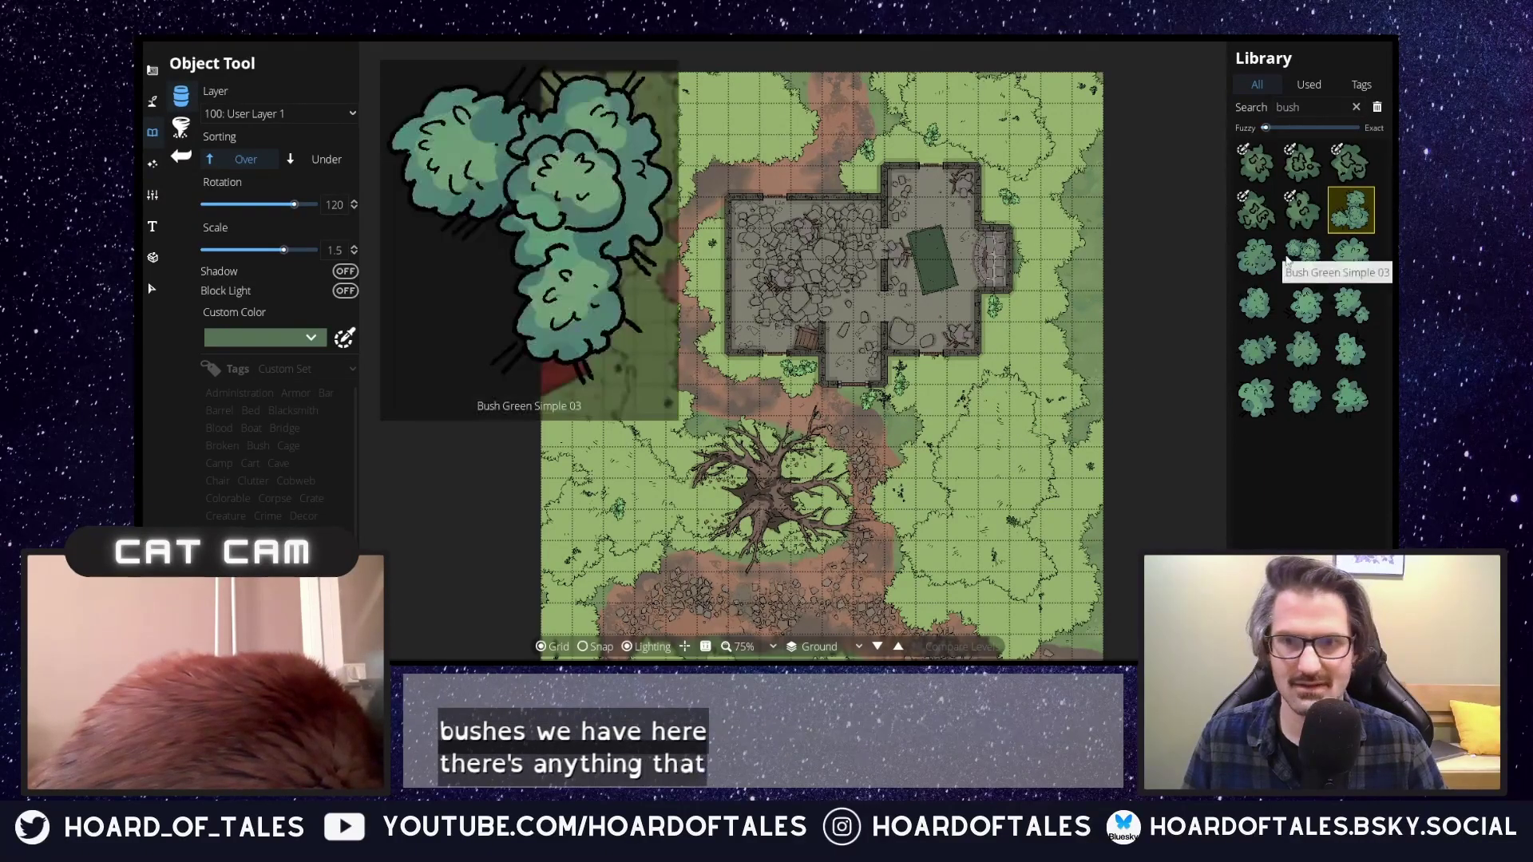
# Set the object scale to 1 and choose a compact round green bush.
pyautogui.click(341, 252)
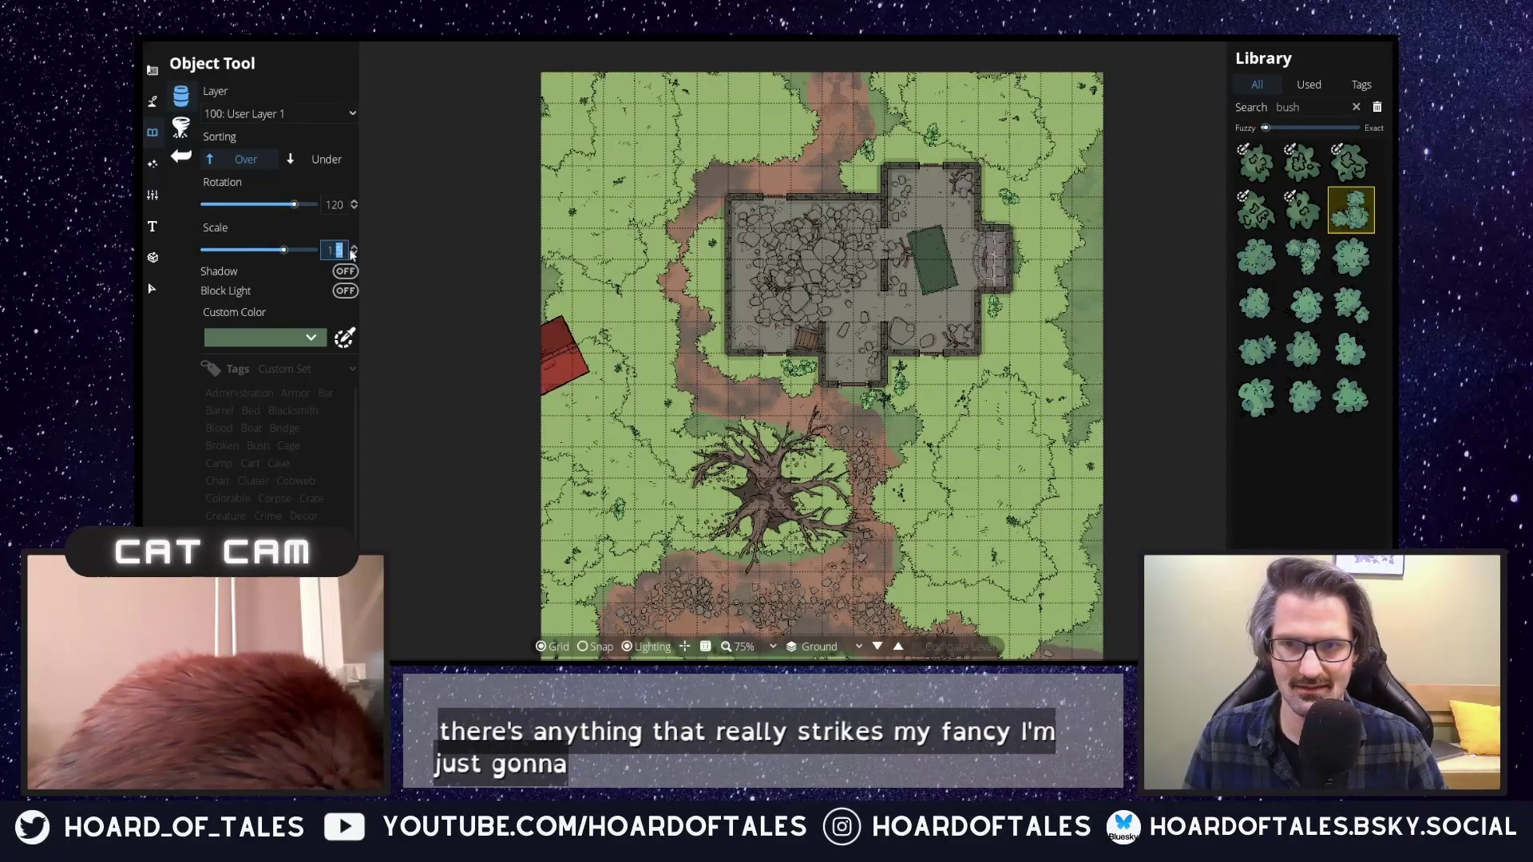
pyautogui.write('1')
pyautogui.press('Return')
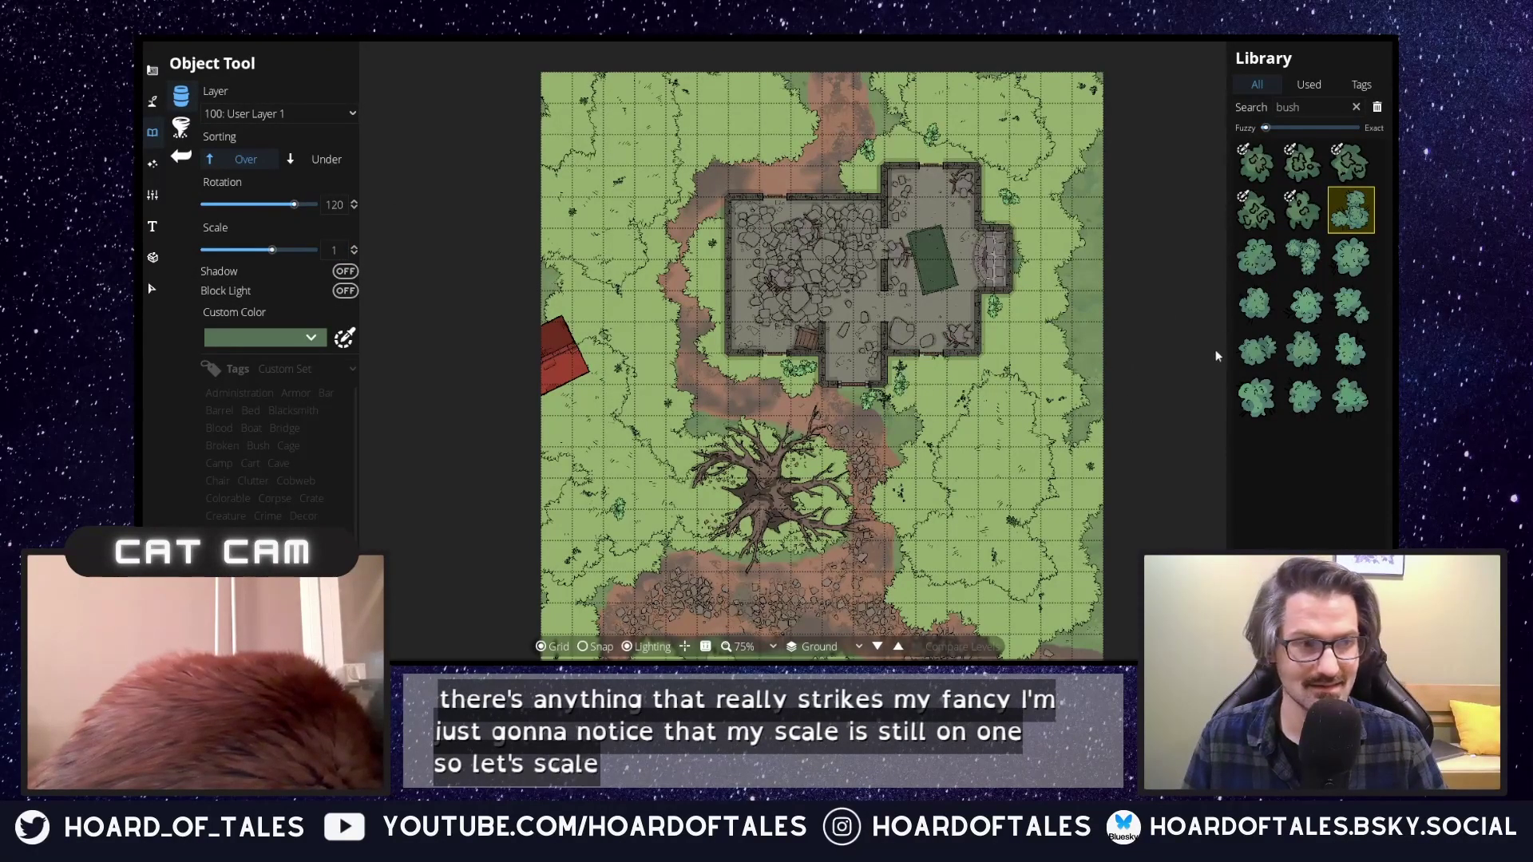
pyautogui.click(1257, 350)
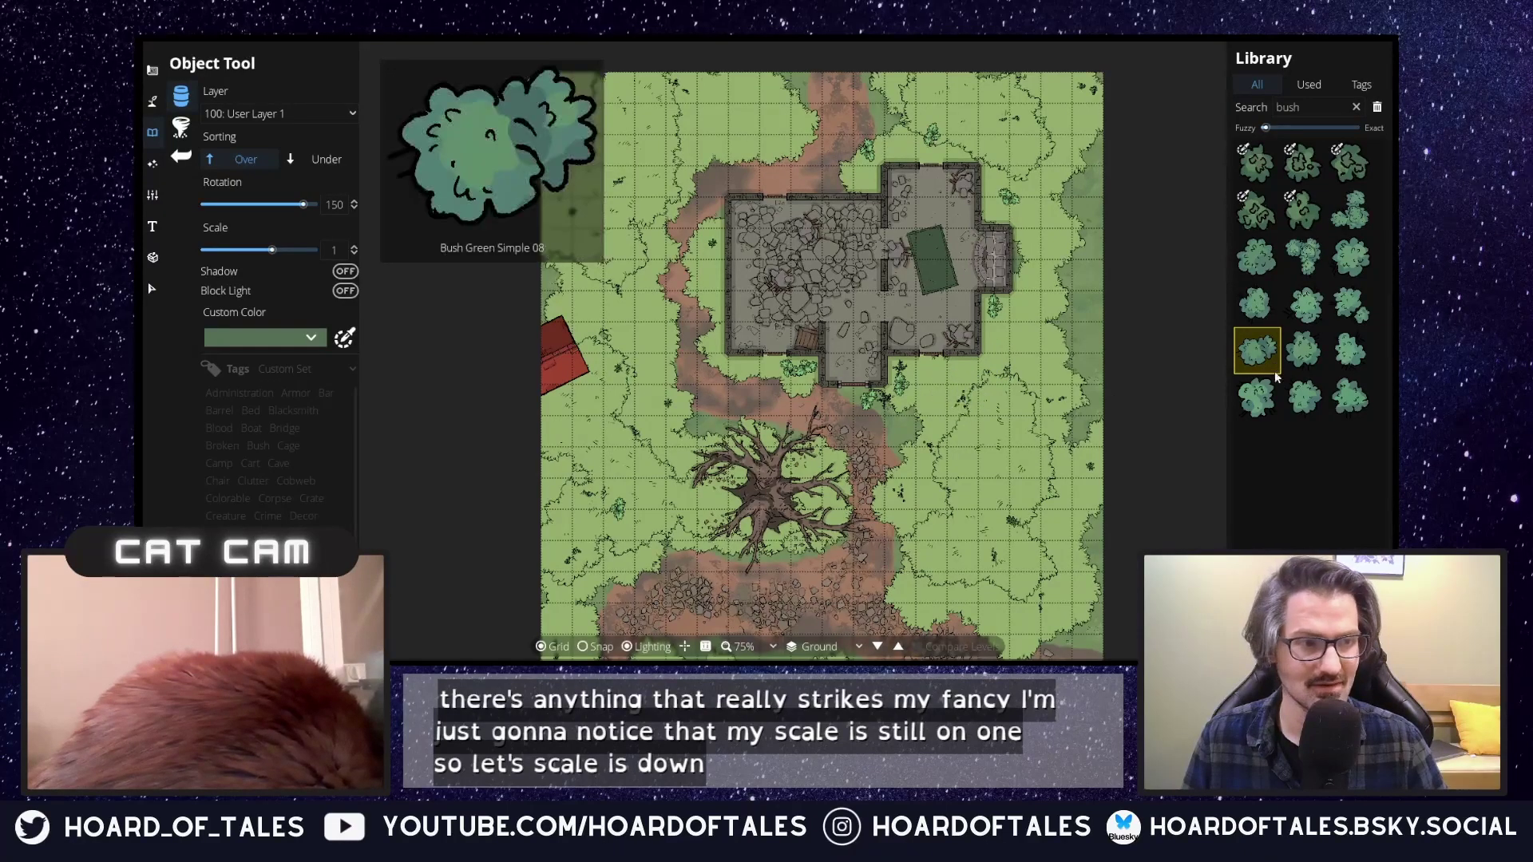
pyautogui.click(1304, 397)
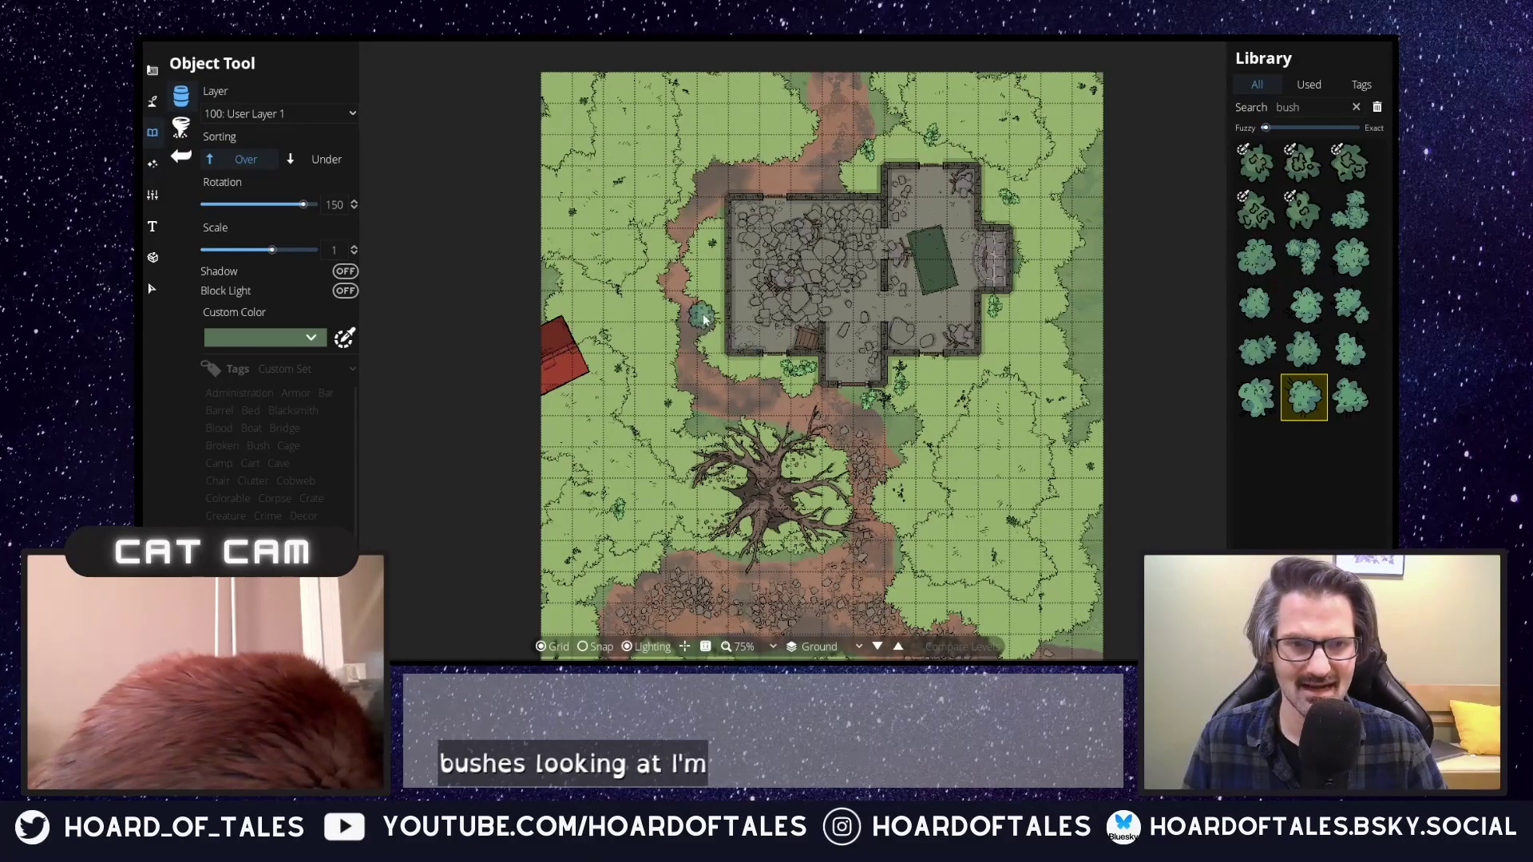
# Turn on object shadows and place small green bushes beside the house's west wall, at its southeast corner and under the dead tree.
pyautogui.scroll(1, 715, 287)
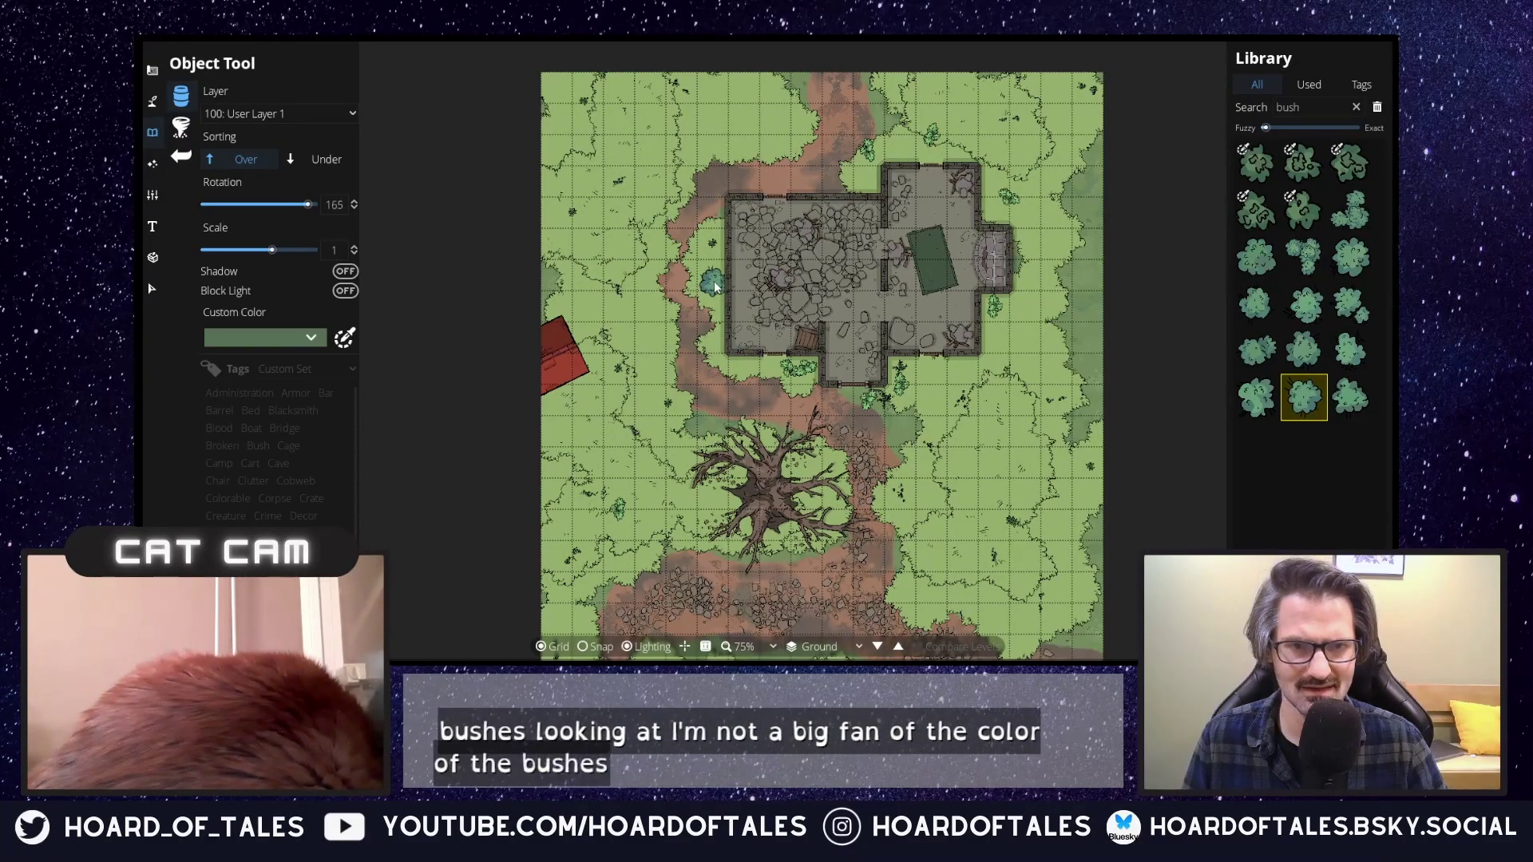
pyautogui.scroll(1, 714, 288)
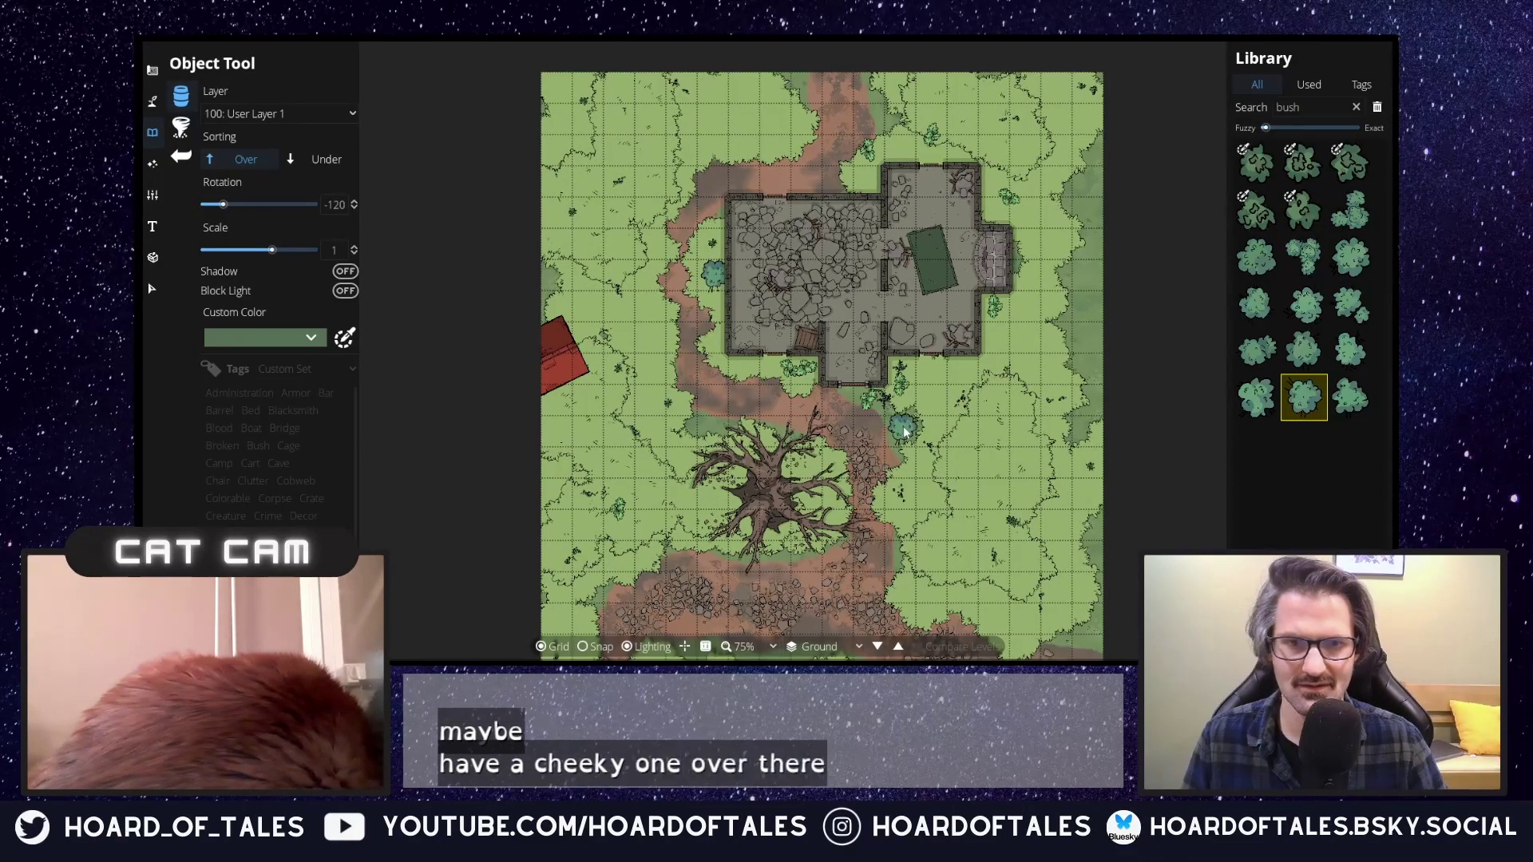
pyautogui.click(345, 270)
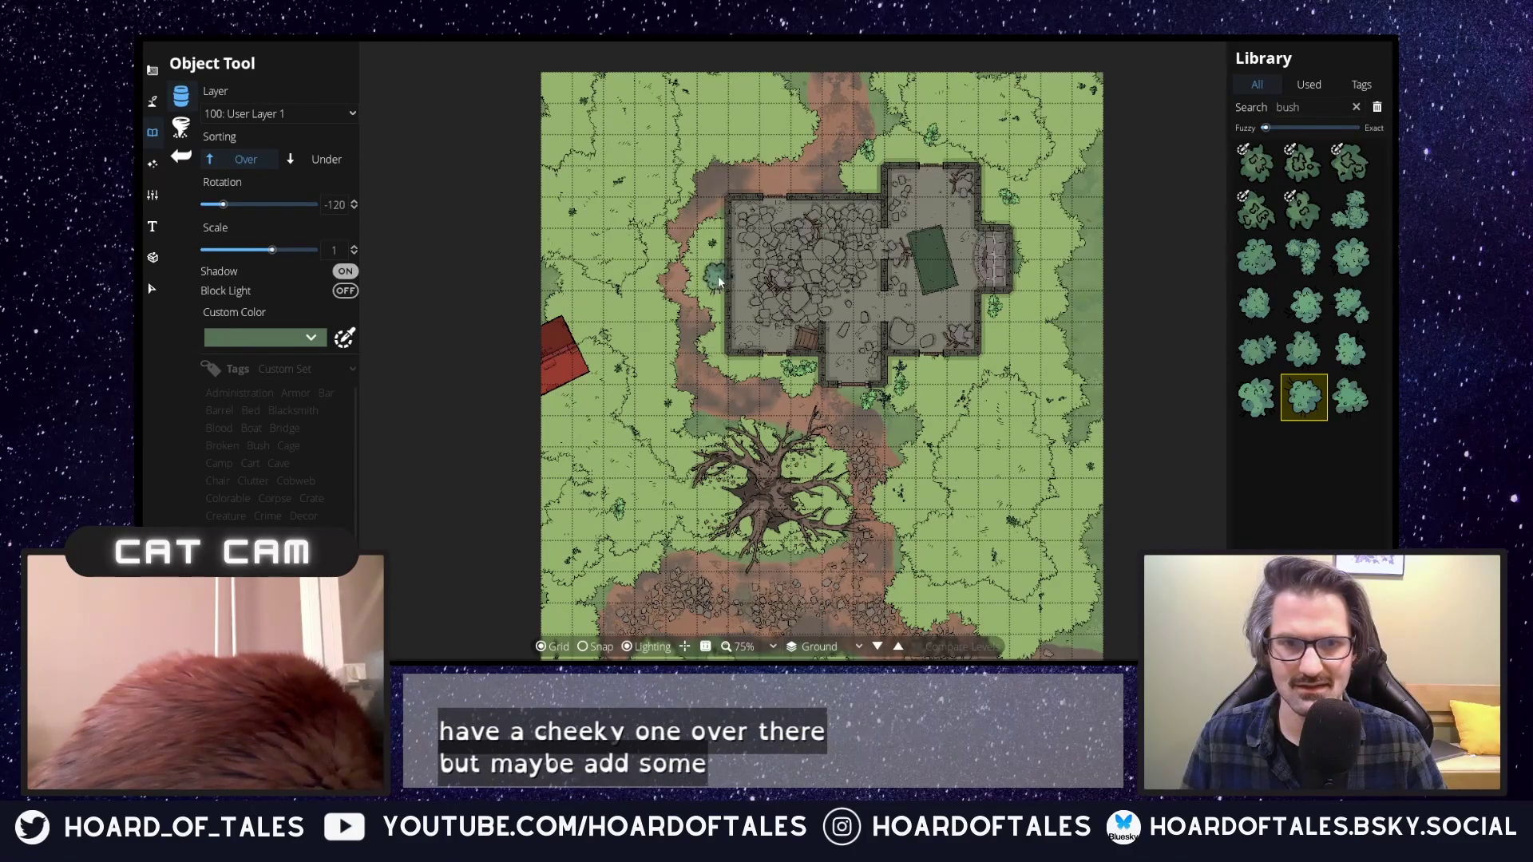
pyautogui.click(720, 282)
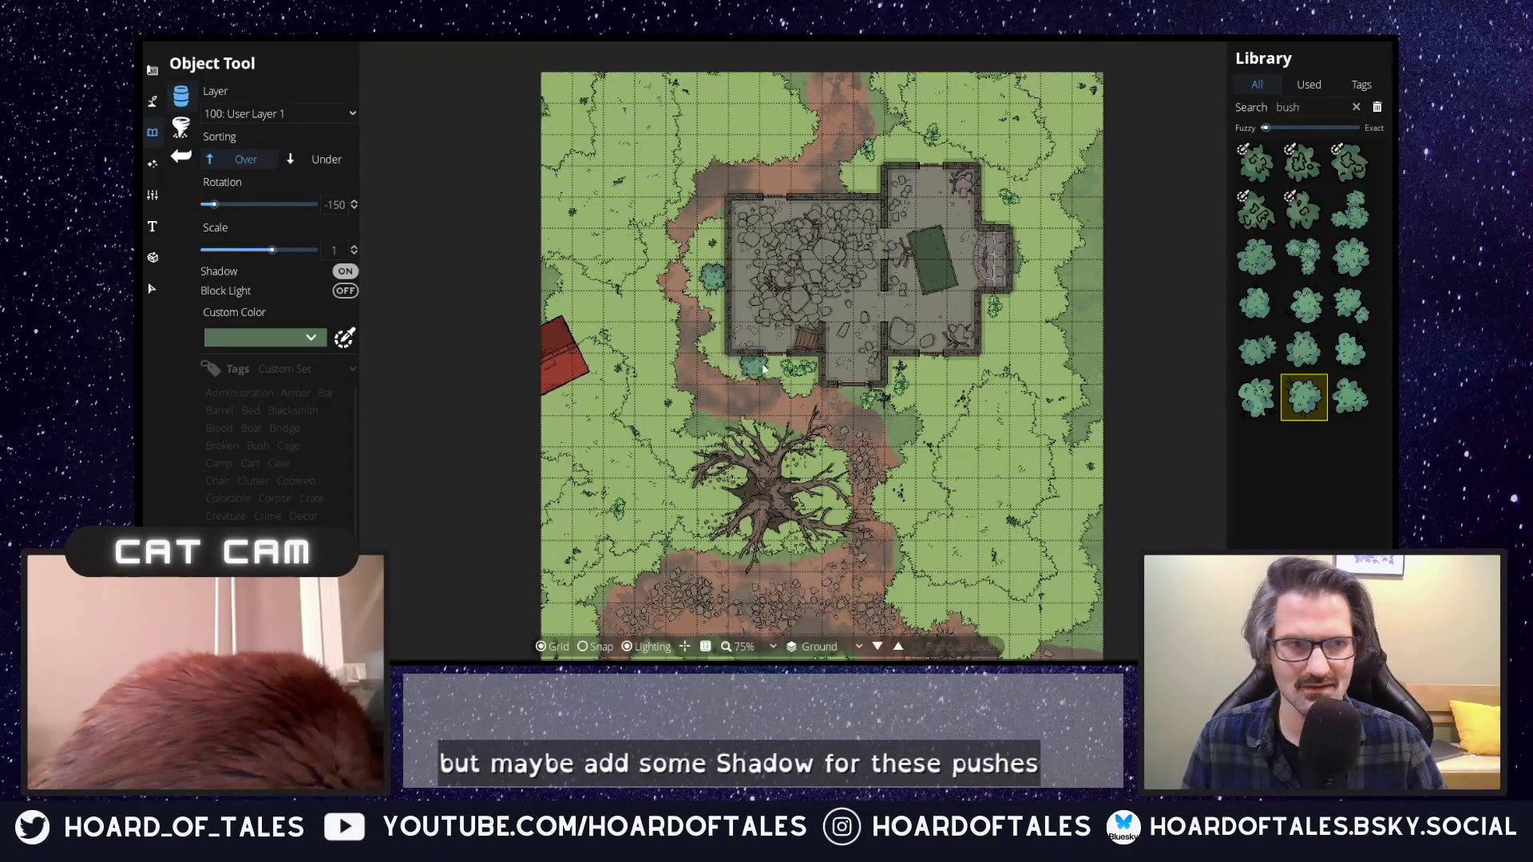
pyautogui.click(1257, 396)
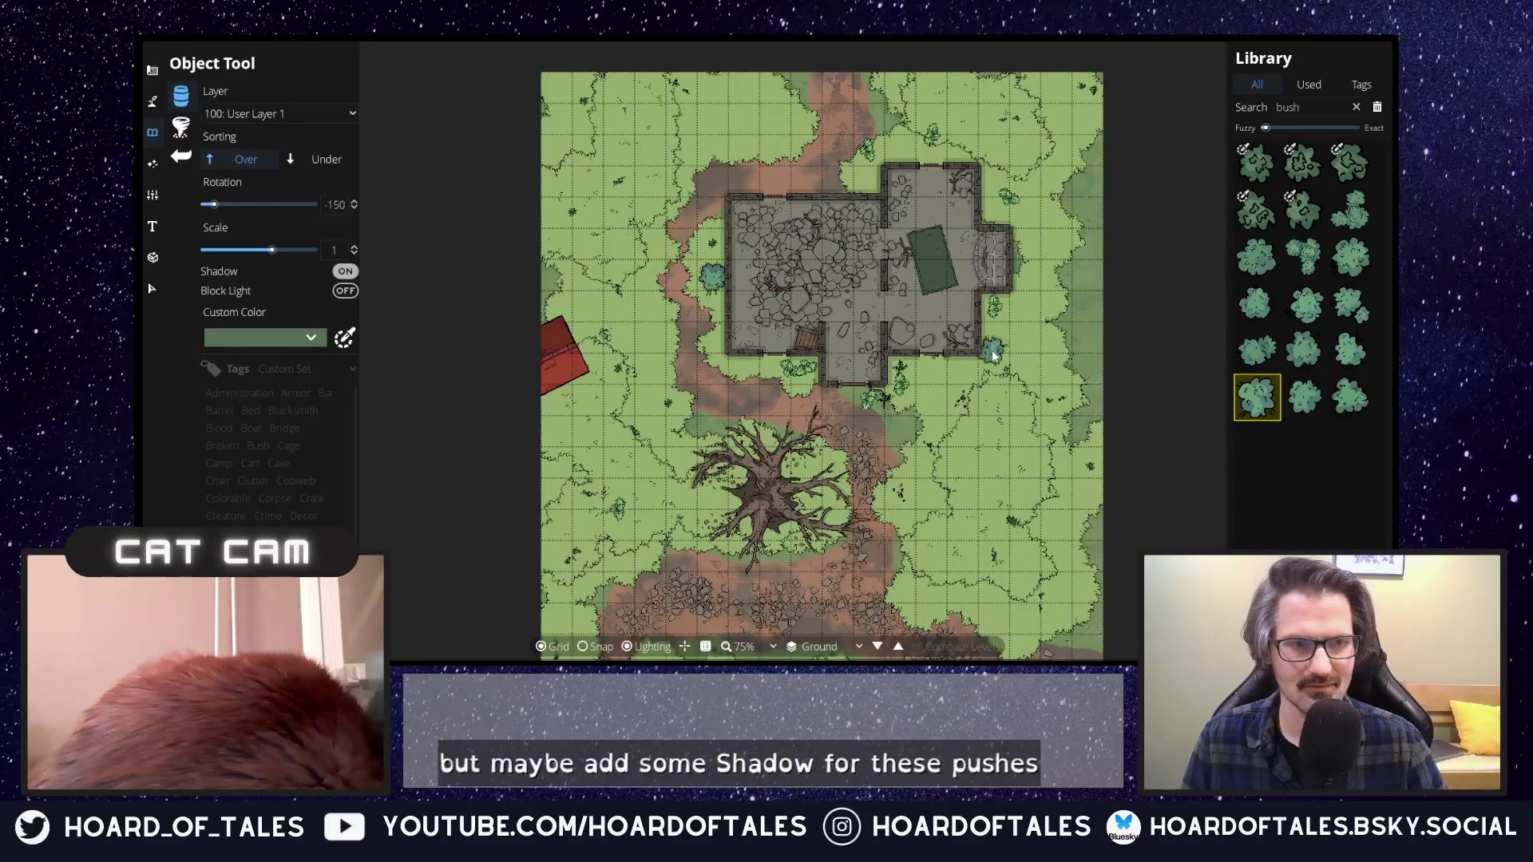
pyautogui.click(994, 349)
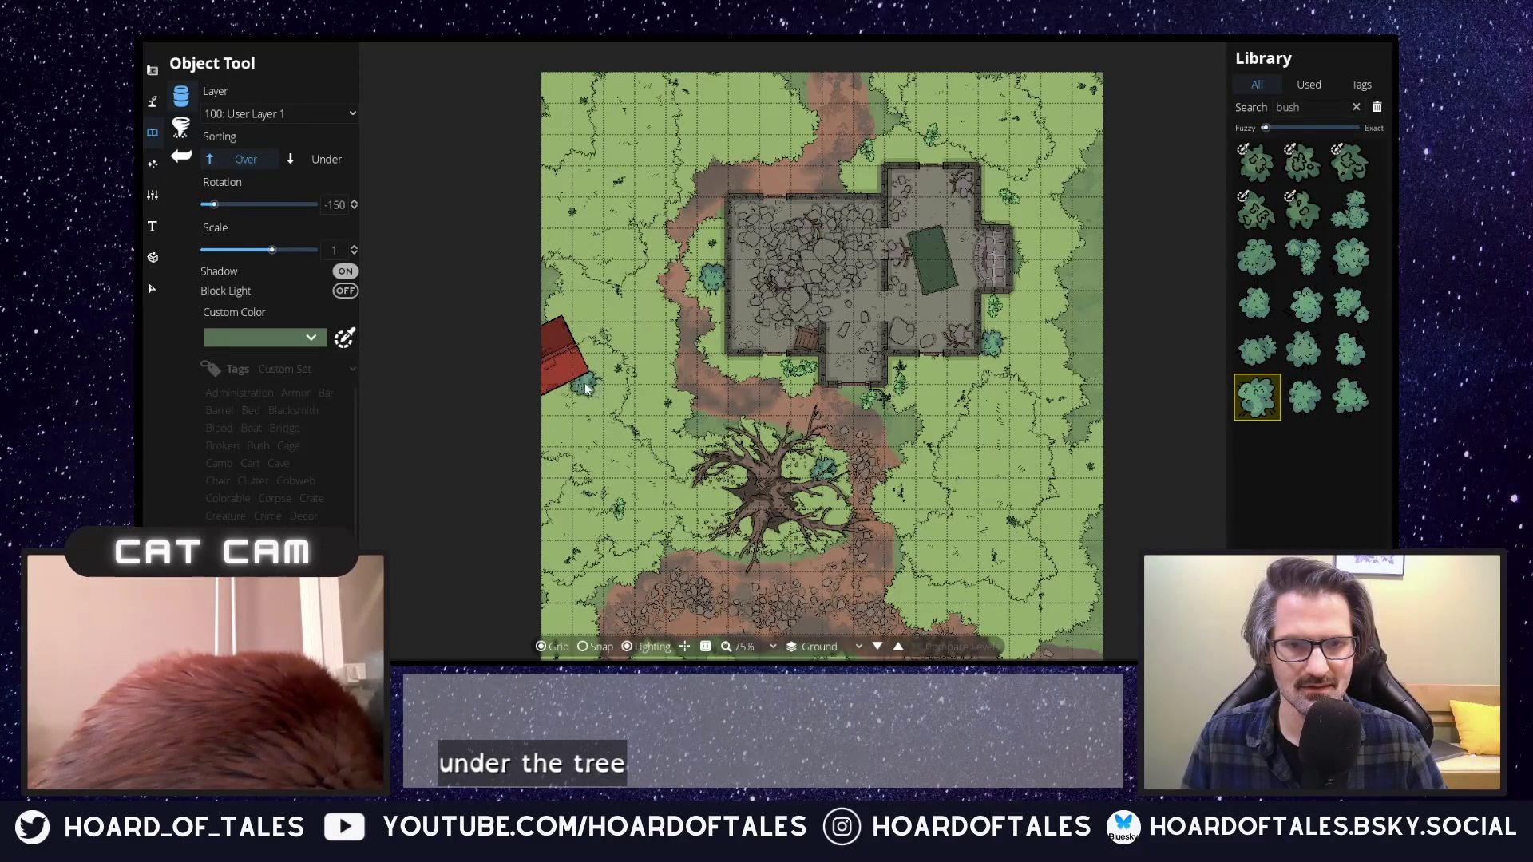
# Place rotated copies of Bush Green Simple 03 just below the red roof and at the map's southern edge.
pyautogui.click(1304, 256)
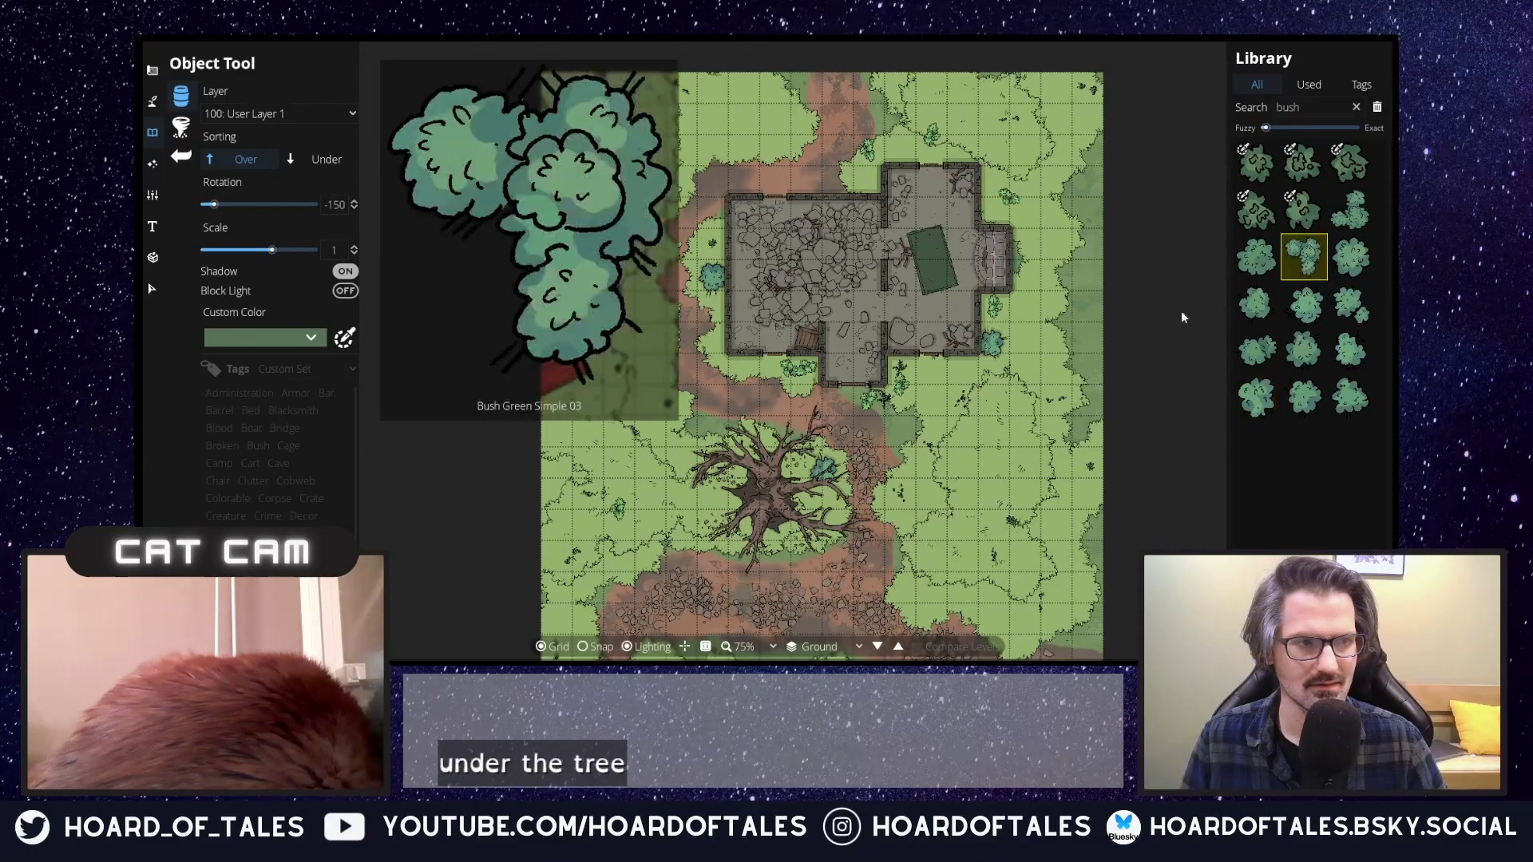
pyautogui.scroll(3, 577, 395)
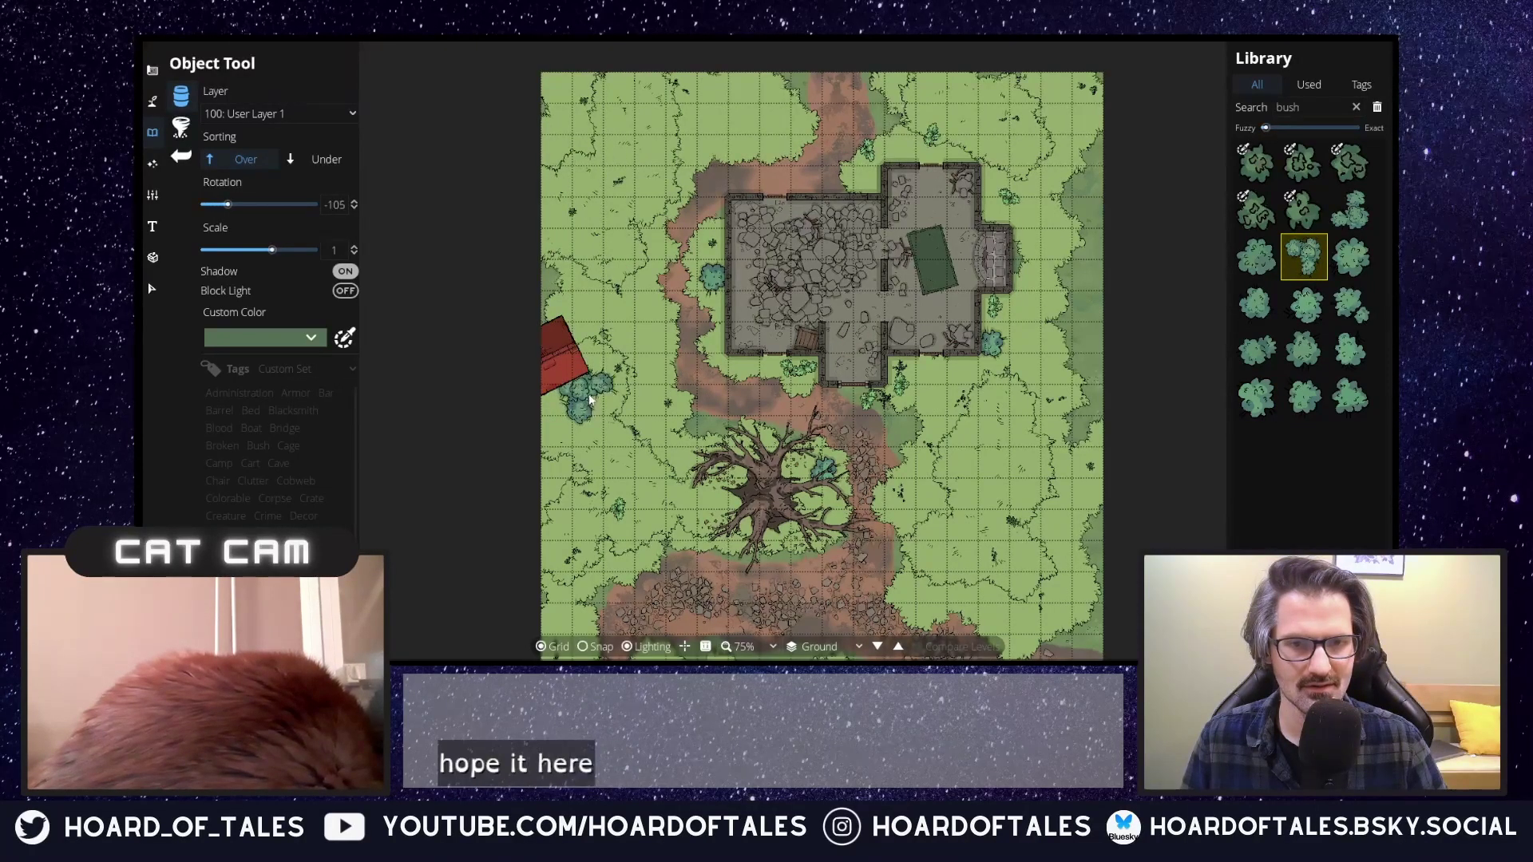
pyautogui.scroll(7, 571, 400)
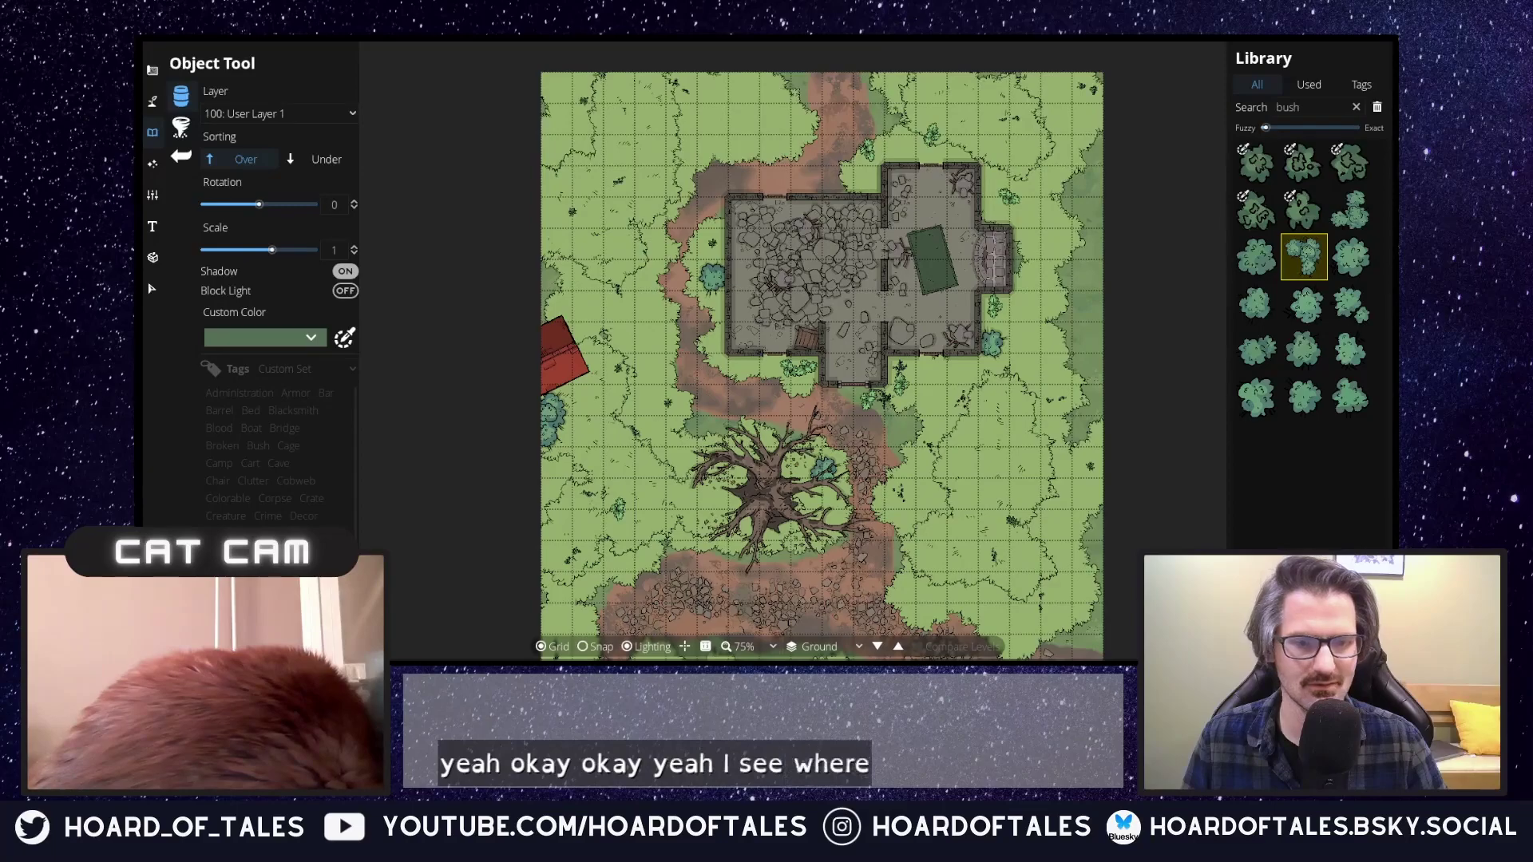
pyautogui.moveTo(803, 491); pyautogui.dragTo(815, 280)
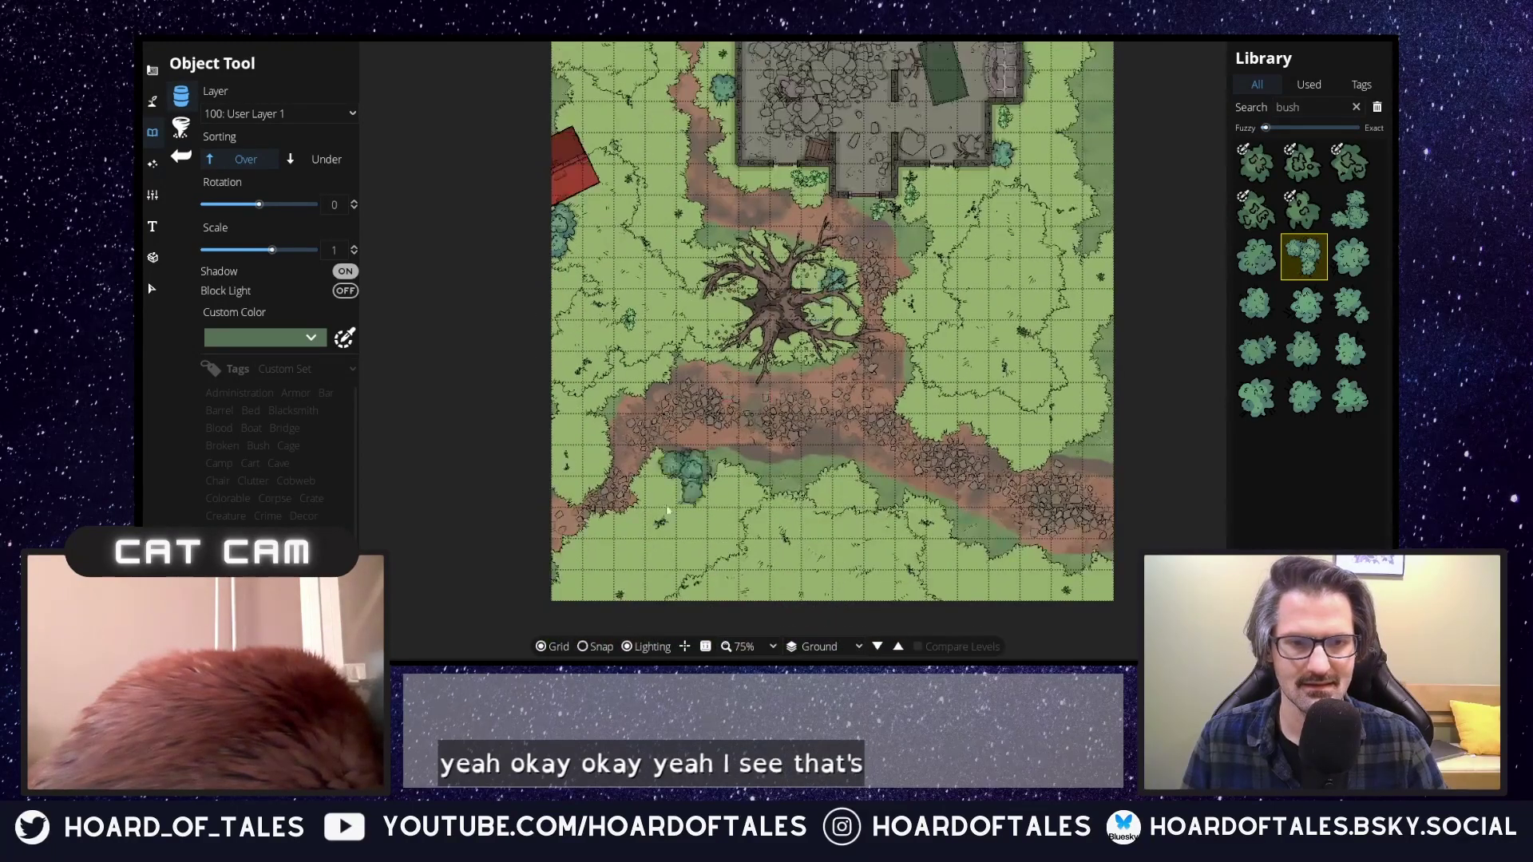
pyautogui.scroll(2, 683, 571)
pyautogui.scroll(-10, 685, 573)
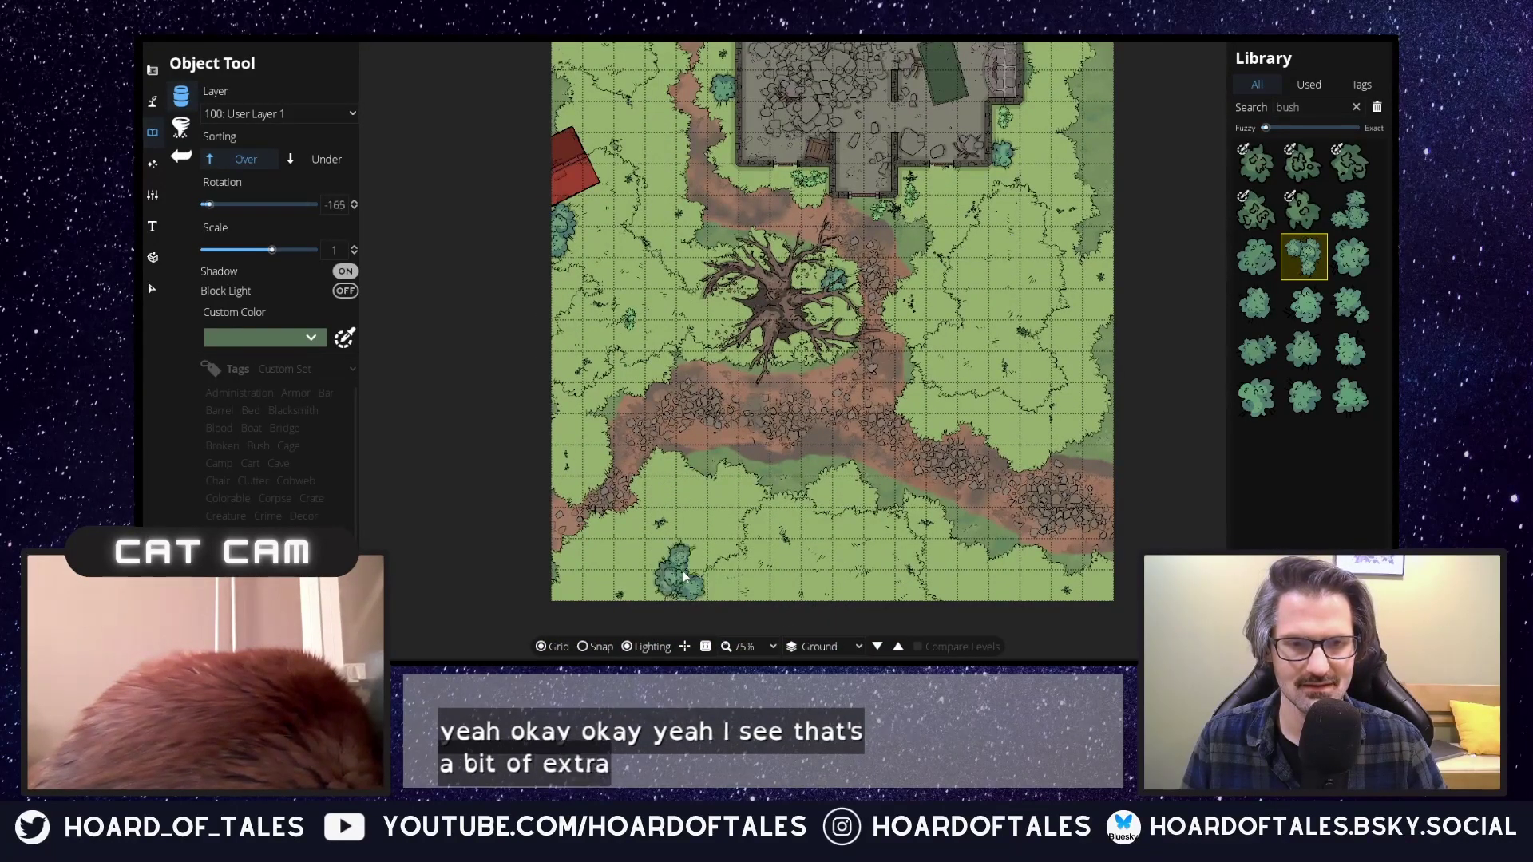
pyautogui.click(710, 590)
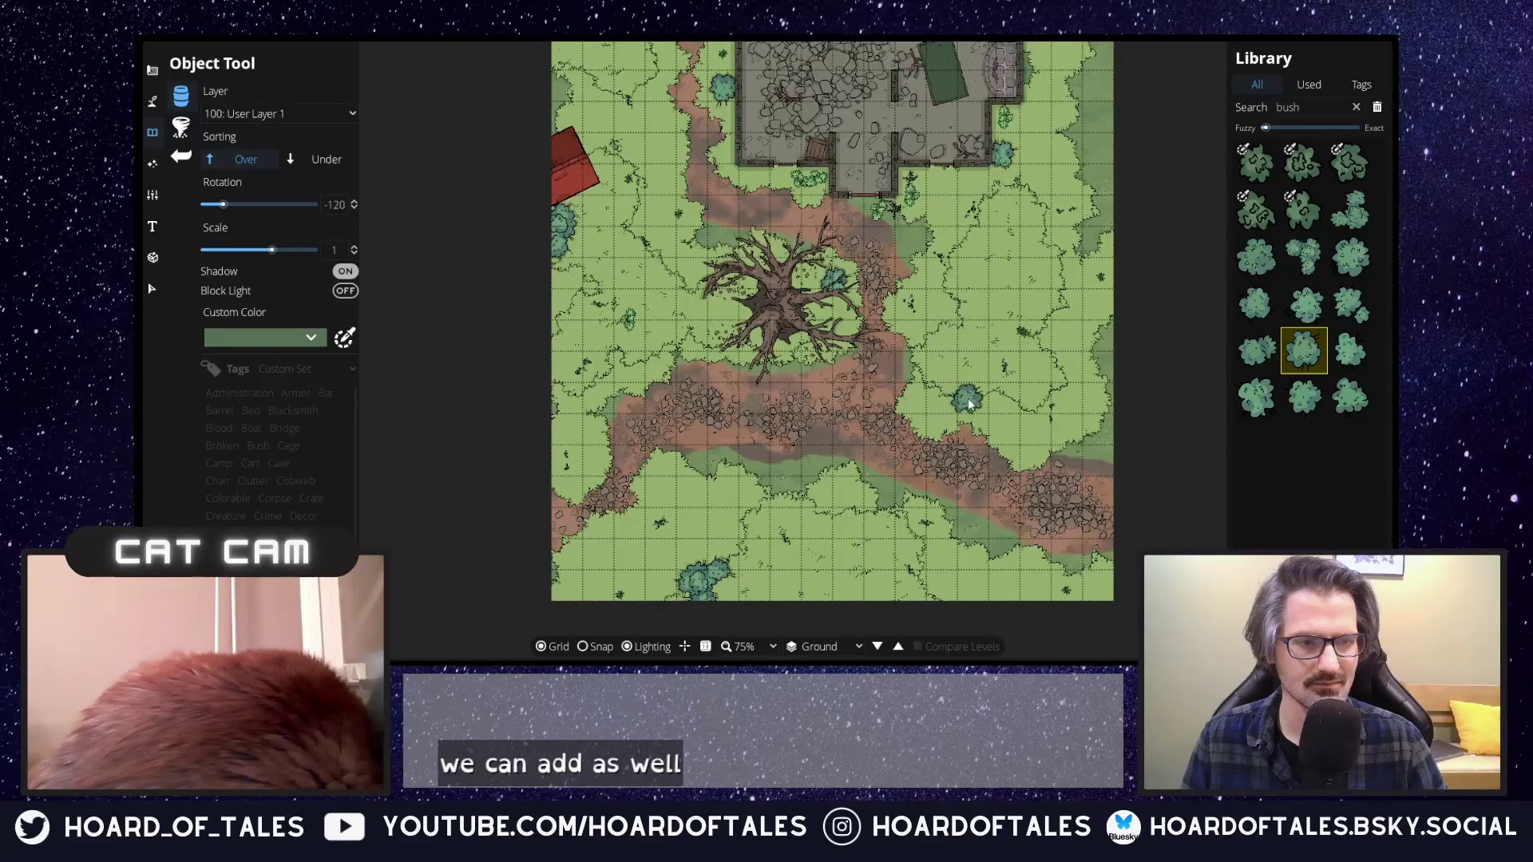
# Place a rounder green bush at the map's northwest edge and another on the lawn east of the house.
pyautogui.press('w')
pyautogui.press('d')
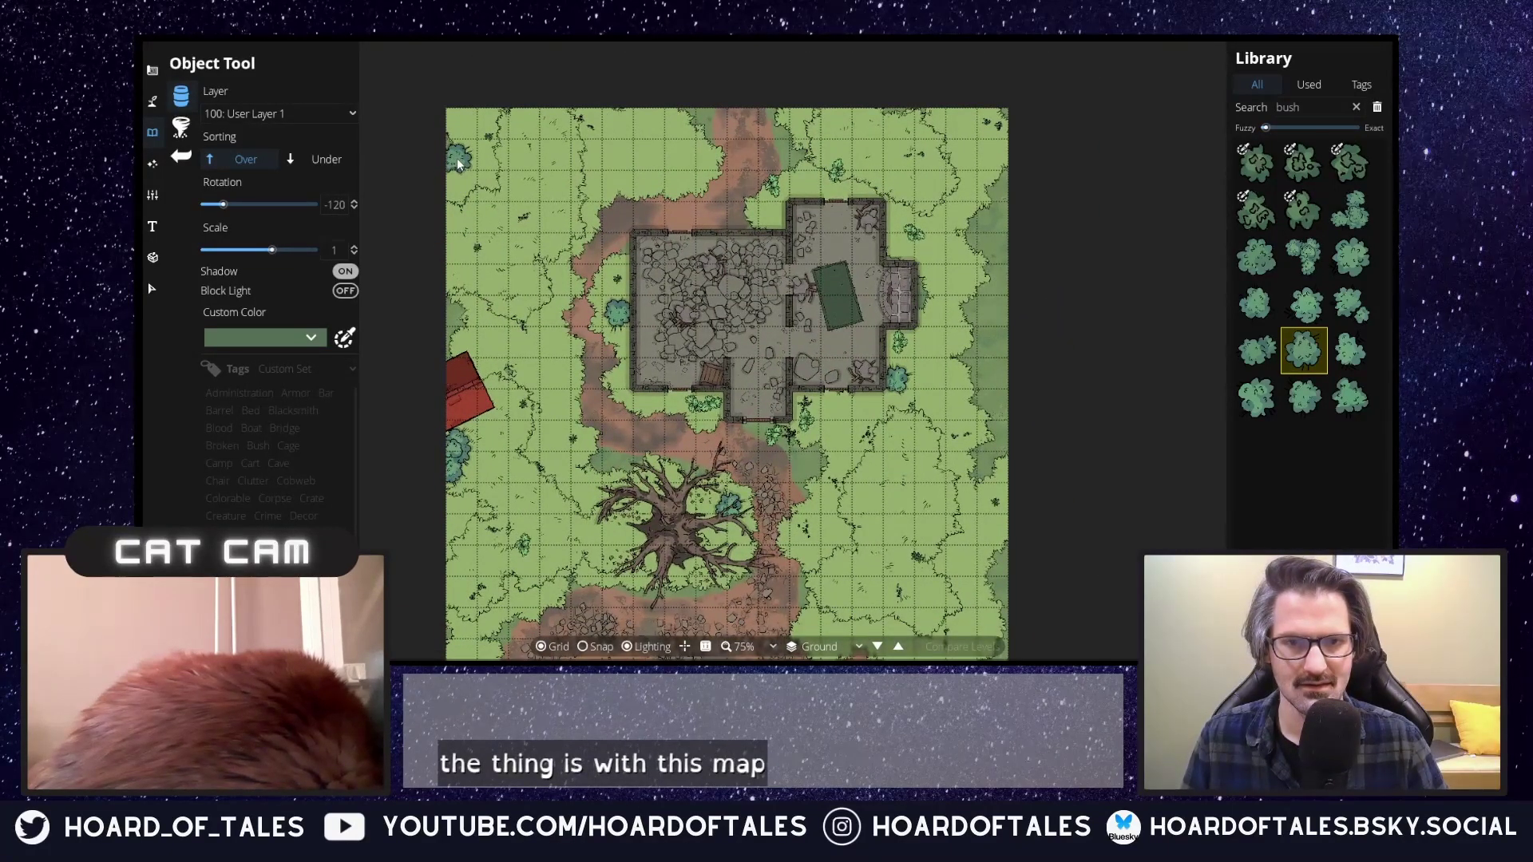
pyautogui.click(453, 152)
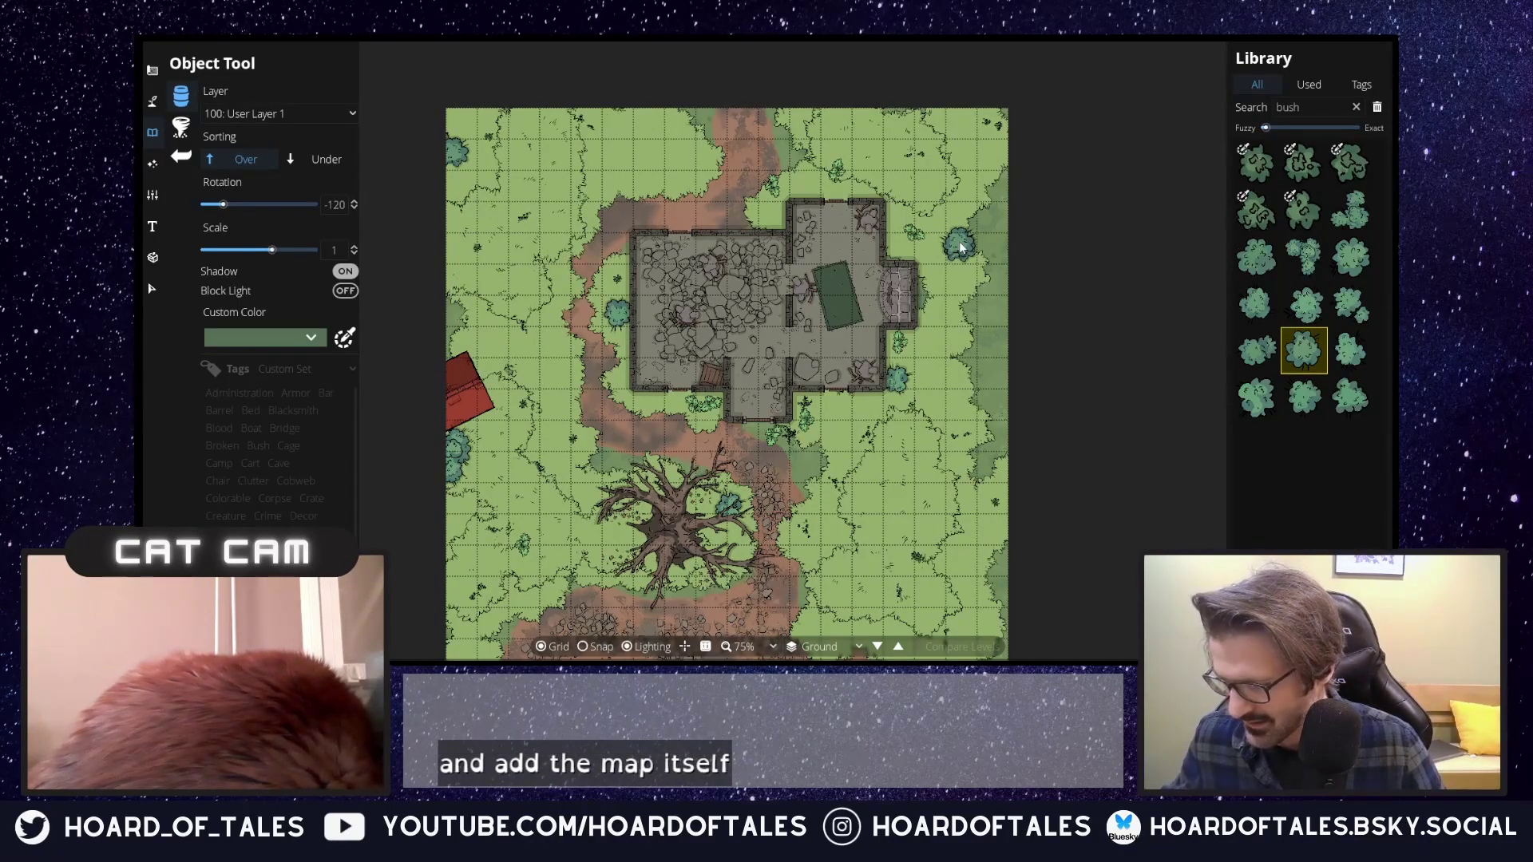
pyautogui.click(961, 248)
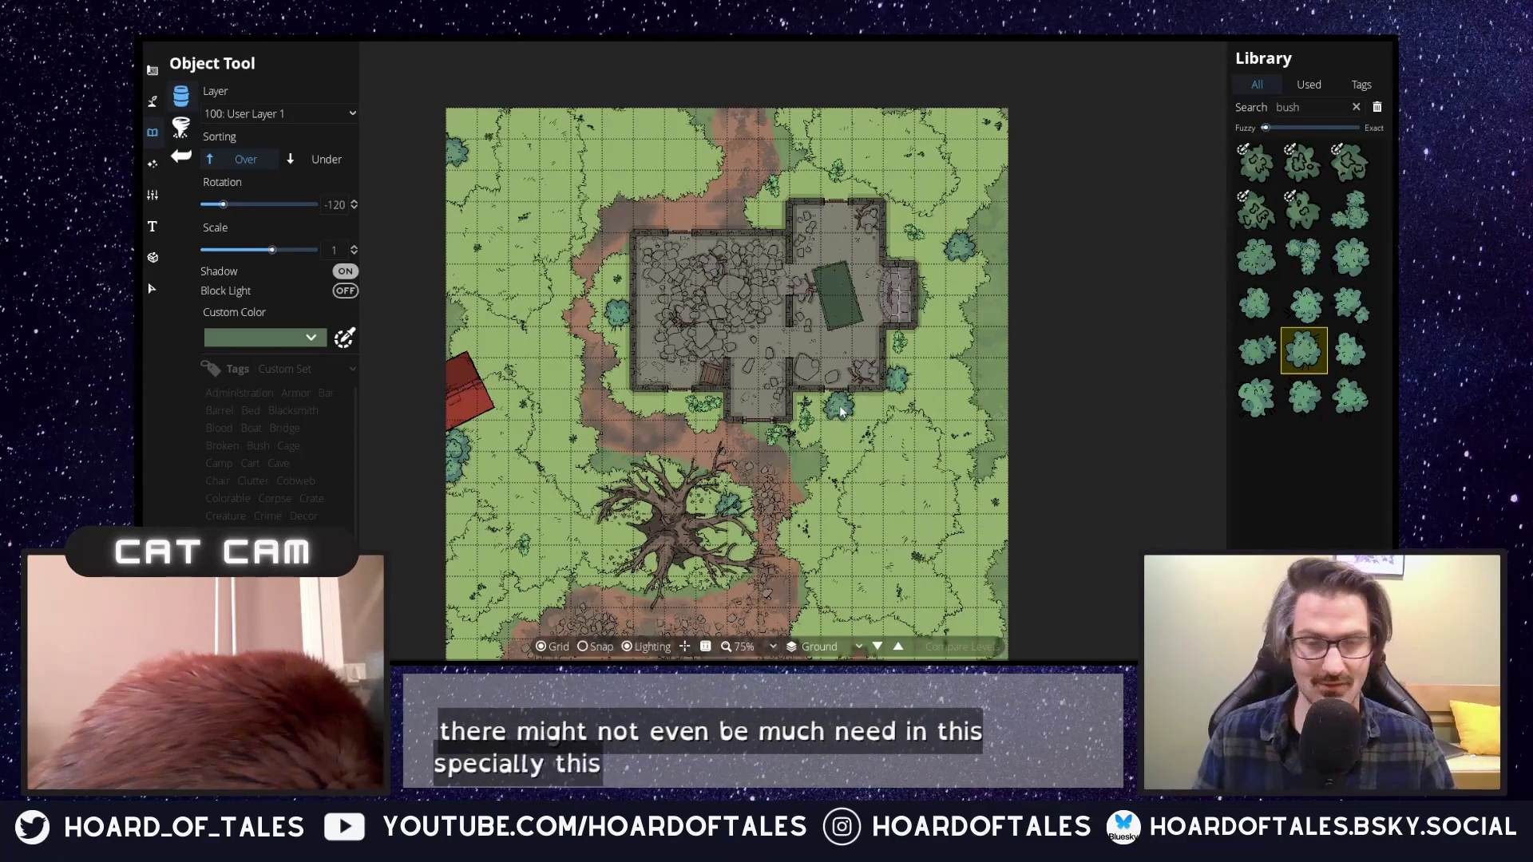
# Examine the house interior, dead tree, rubble paths and the whole map for anything still missing.
pyautogui.moveTo(840, 411); pyautogui.dragTo(877, 342)
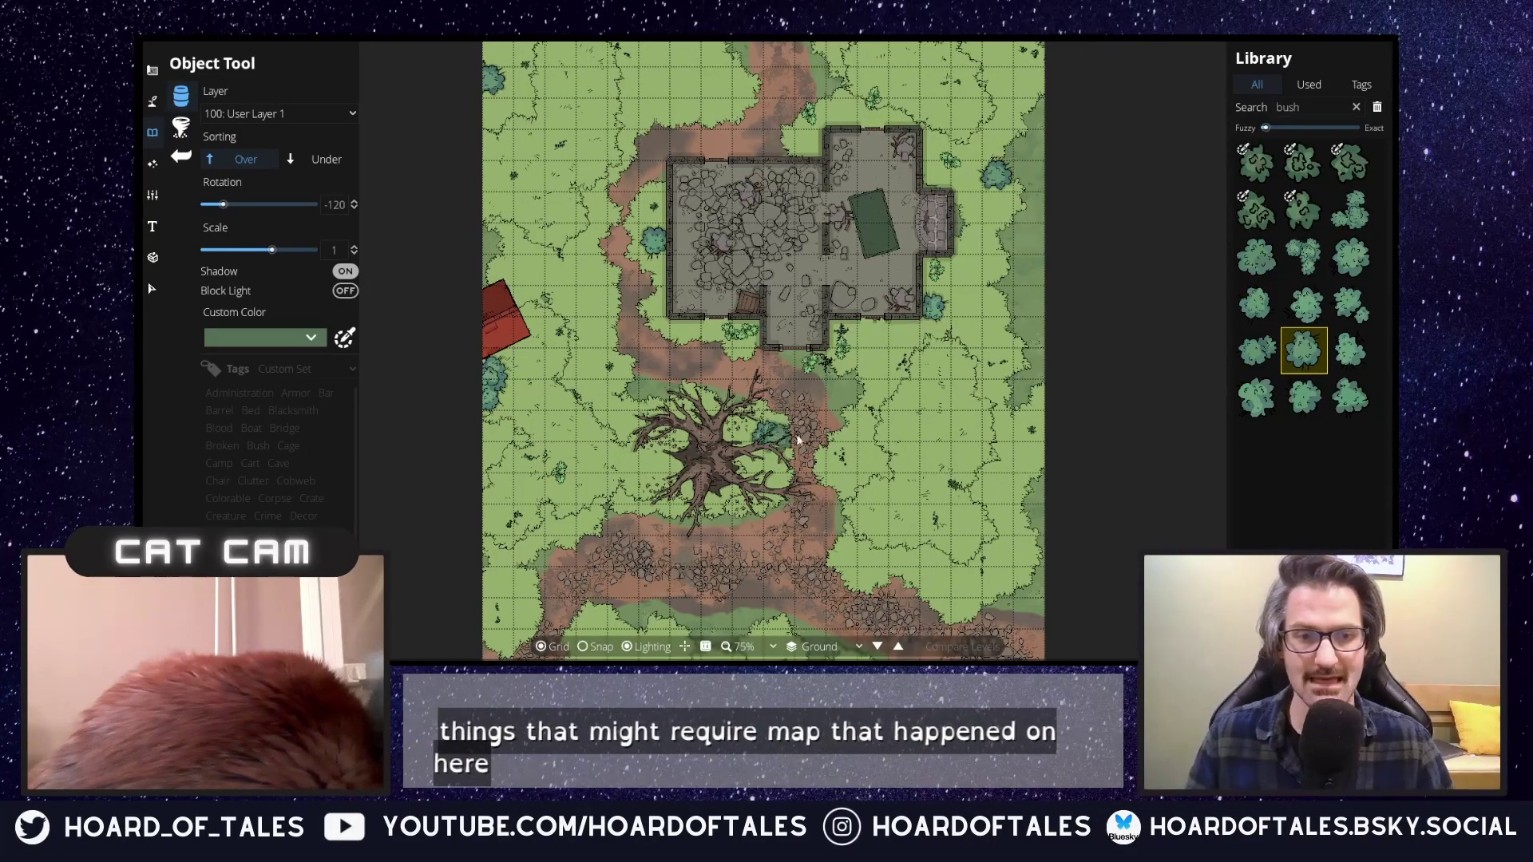
pyautogui.scroll(2, 778, 443)
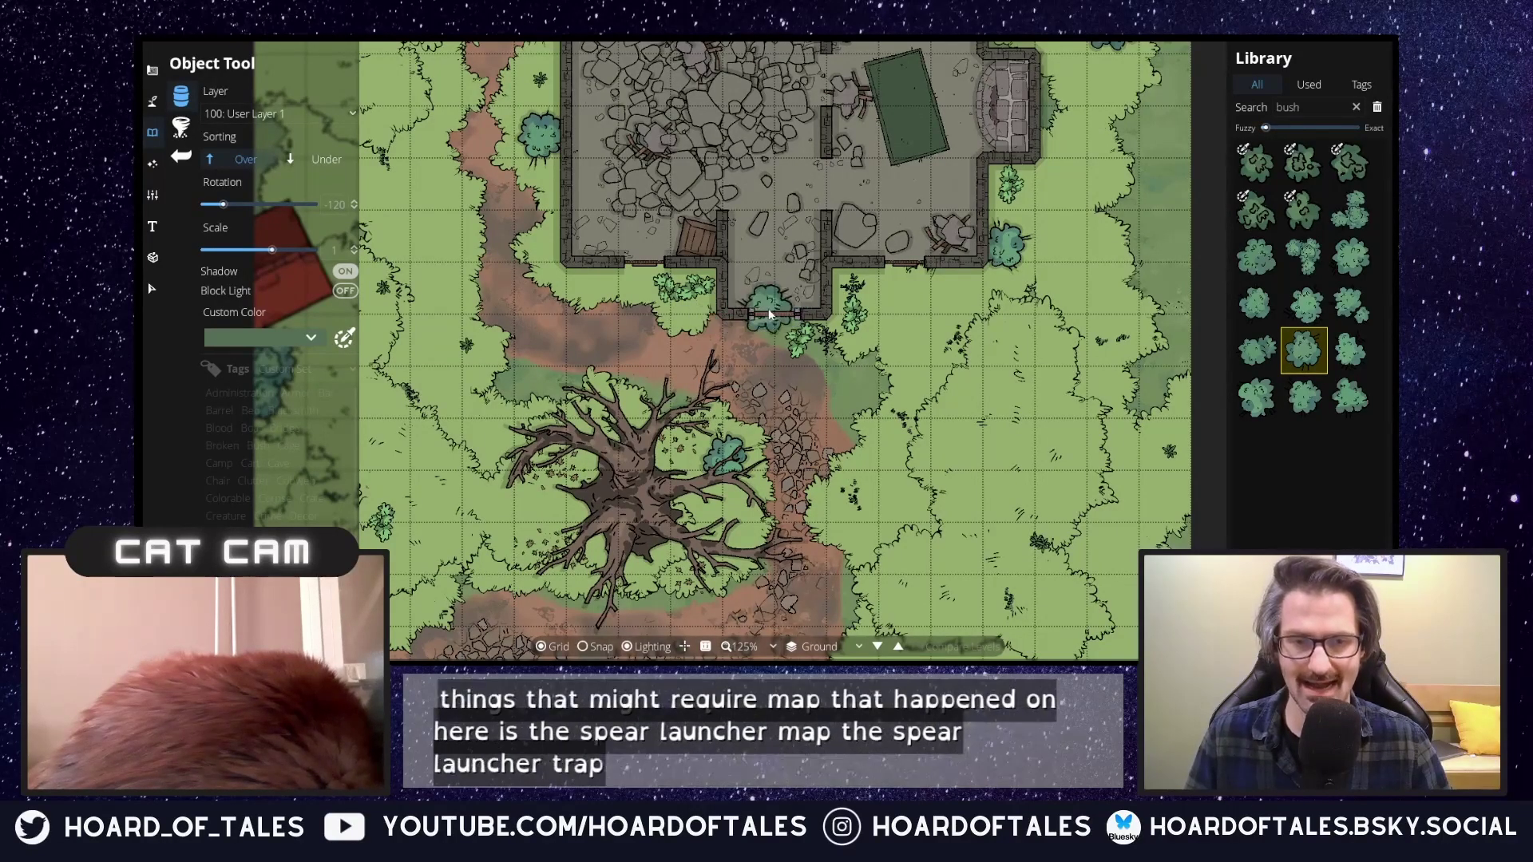
pyautogui.press('Up')
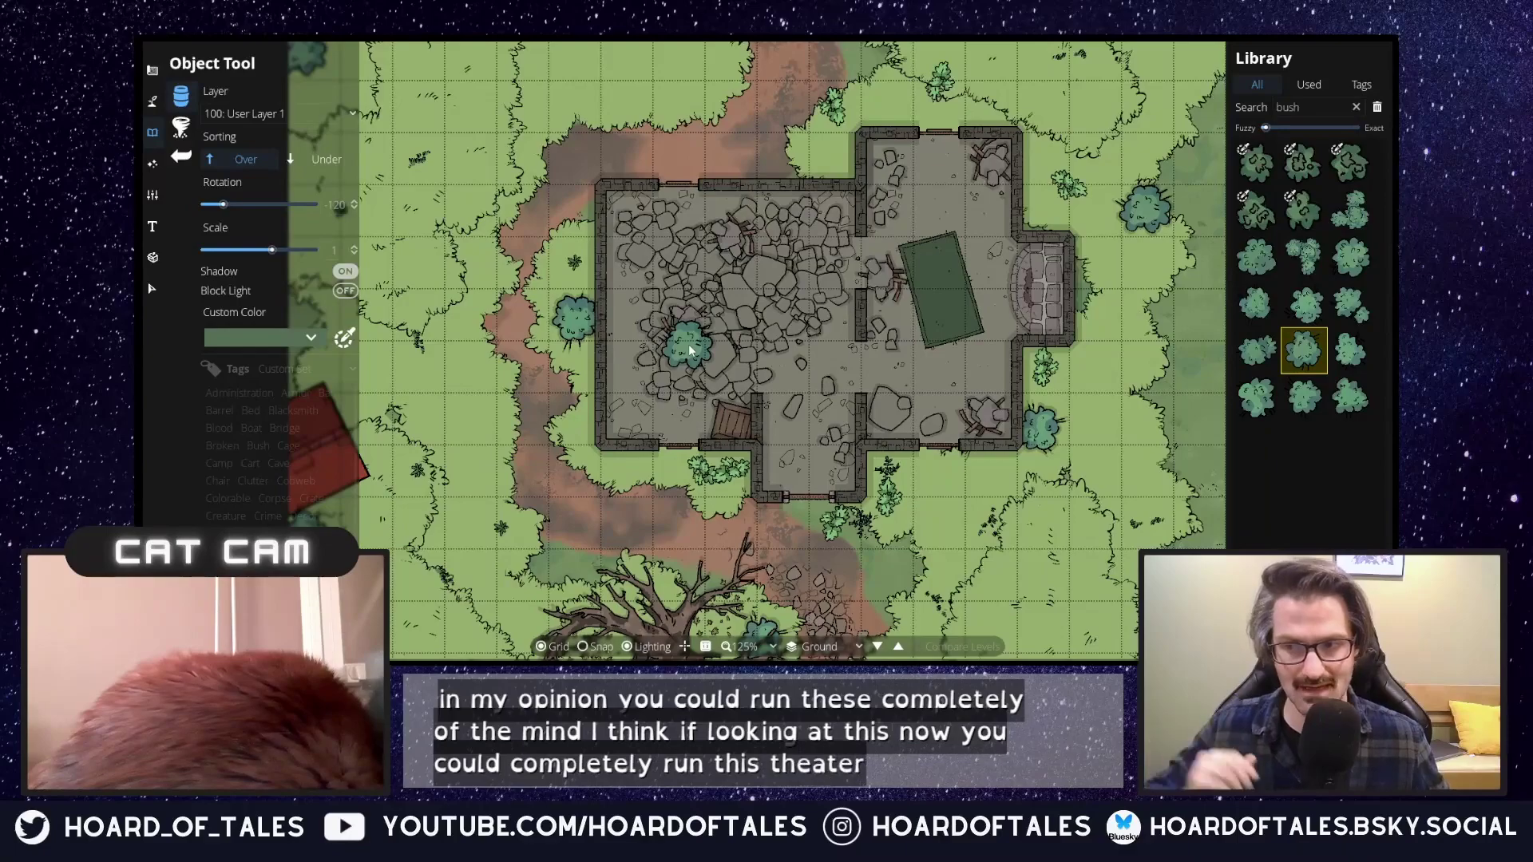
pyautogui.scroll(-1, 691, 349)
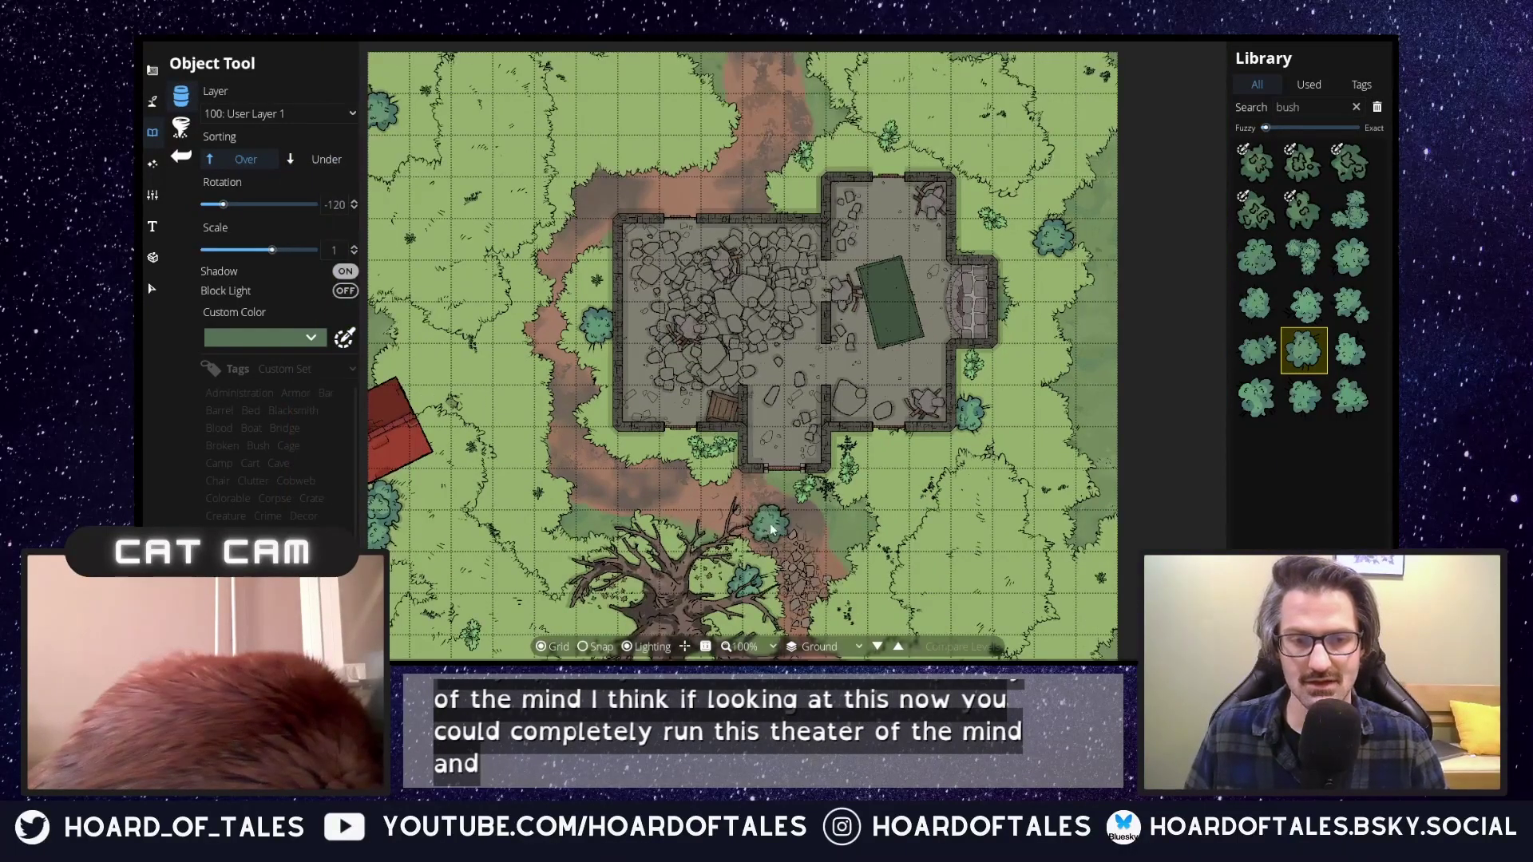
pyautogui.scroll(-1, 896, 315)
pyautogui.press('Down')
pyautogui.press('Right')
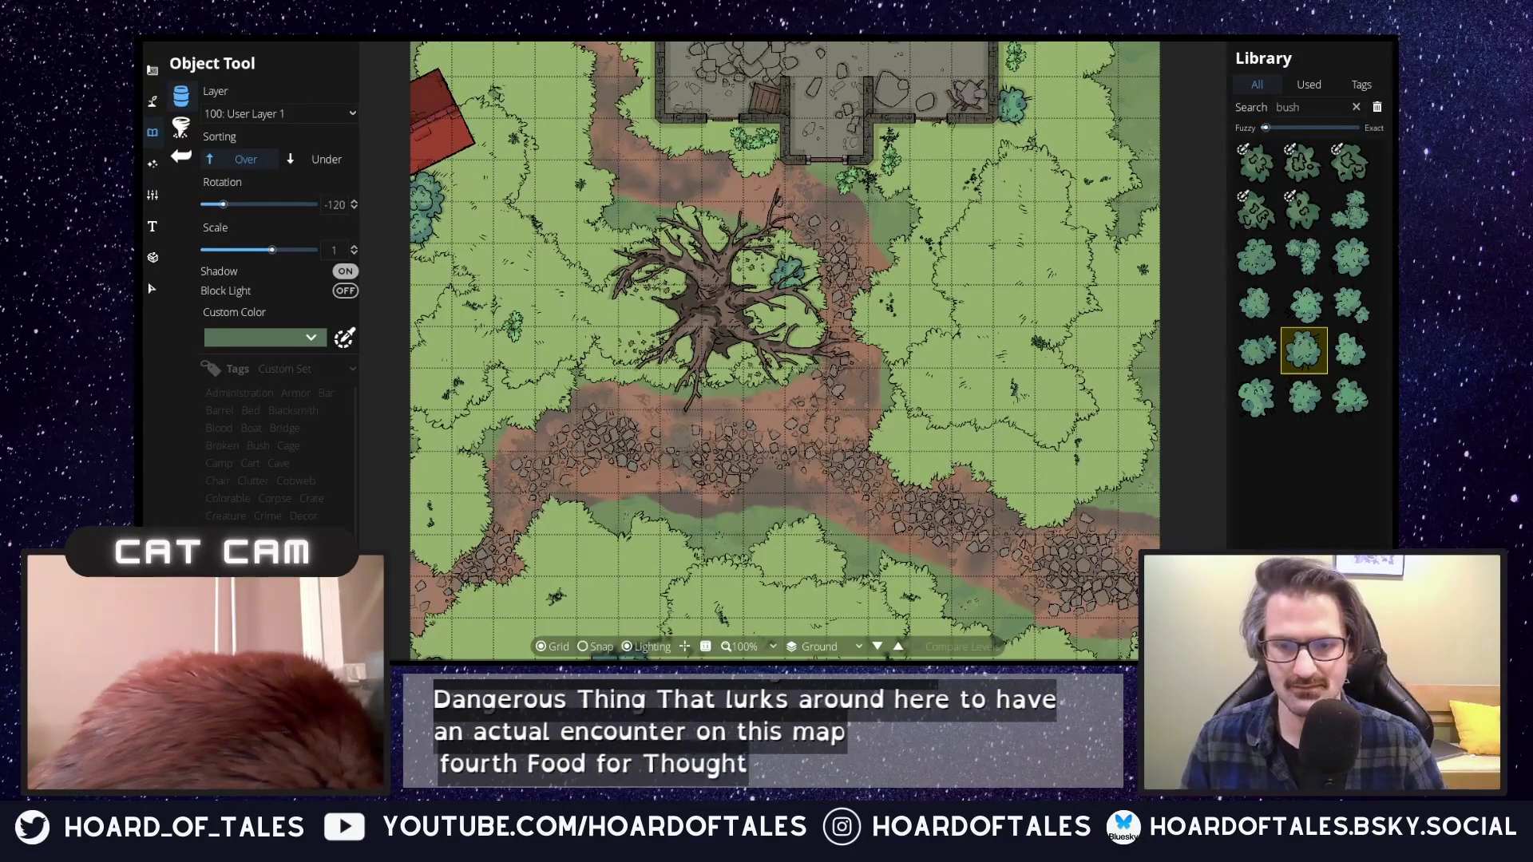
pyautogui.moveTo(958, 300); pyautogui.dragTo(916, 406)
pyautogui.scroll(-1, 833, 522)
pyautogui.press('Down')
pyautogui.press('Right')
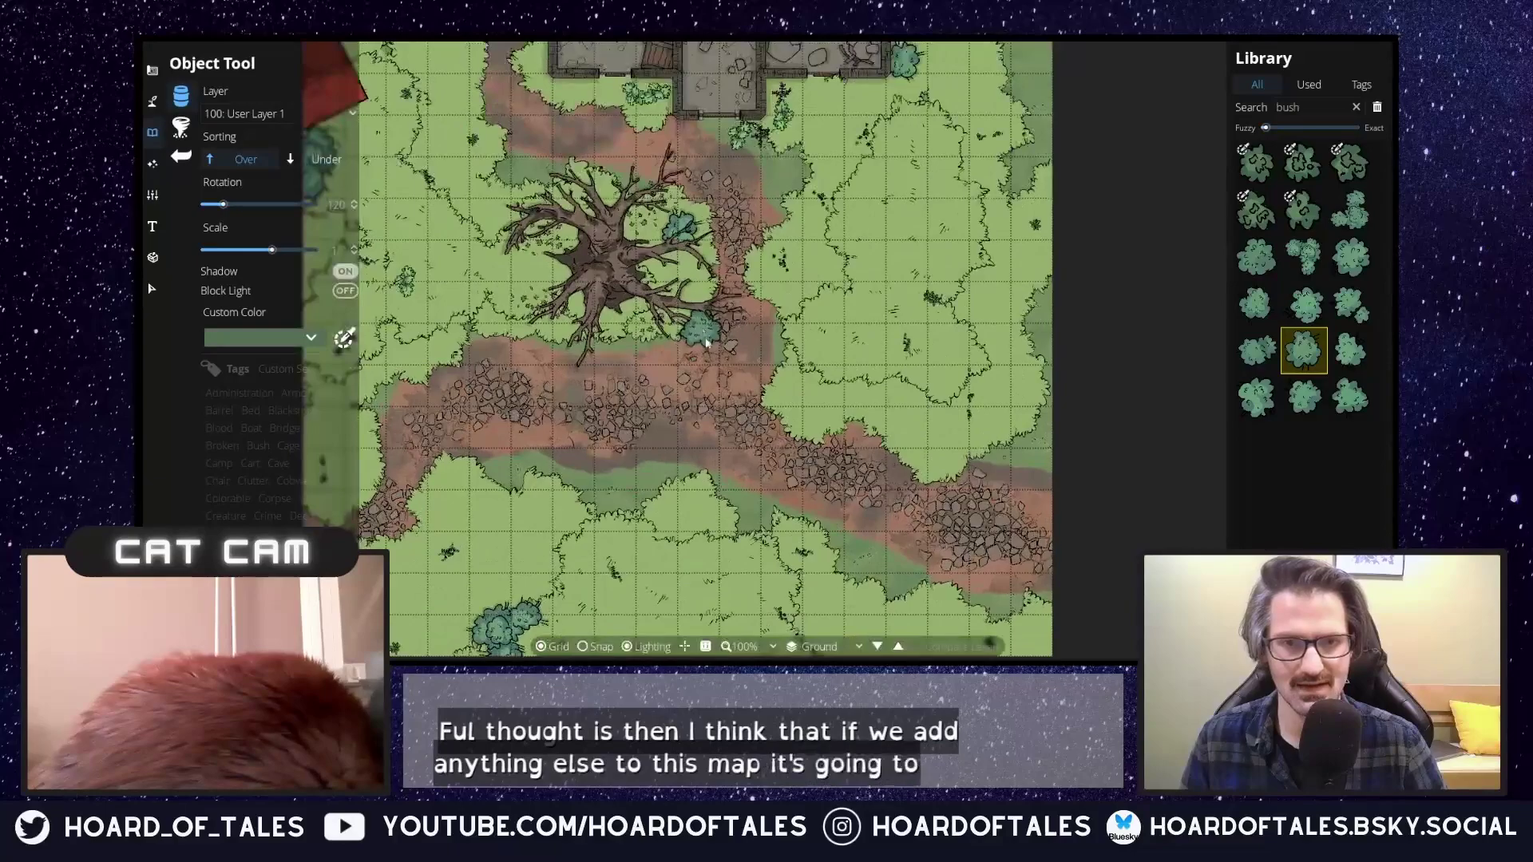
pyautogui.scroll(-1, 711, 375)
pyautogui.moveTo(717, 367); pyautogui.dragTo(755, 428)
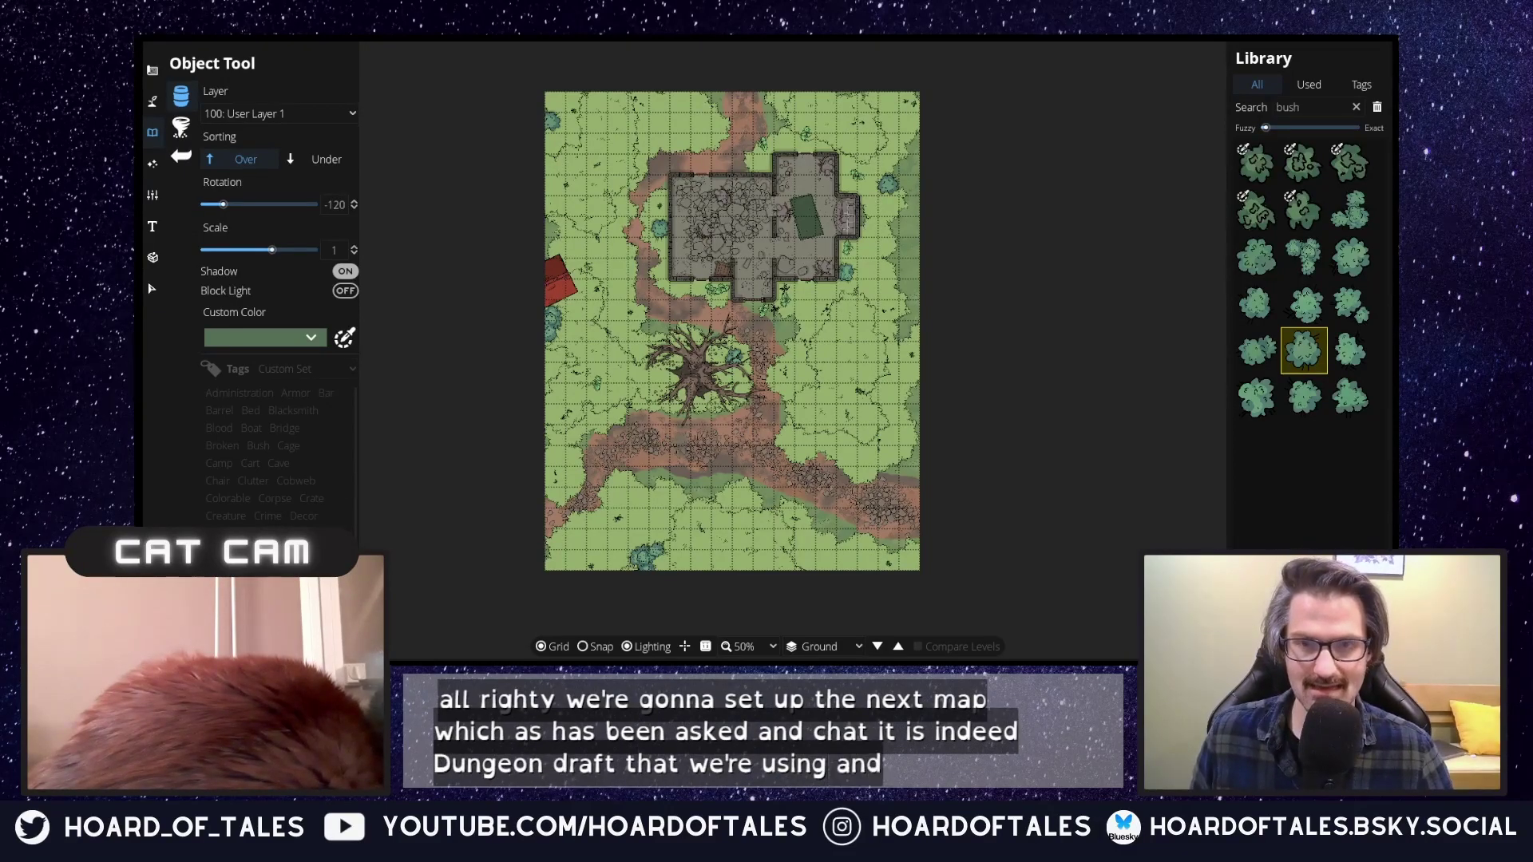
# Create a new map 20 tiles wide and 15 tiles high.
pyautogui.click(237, 39)
pyautogui.click(680, 307)
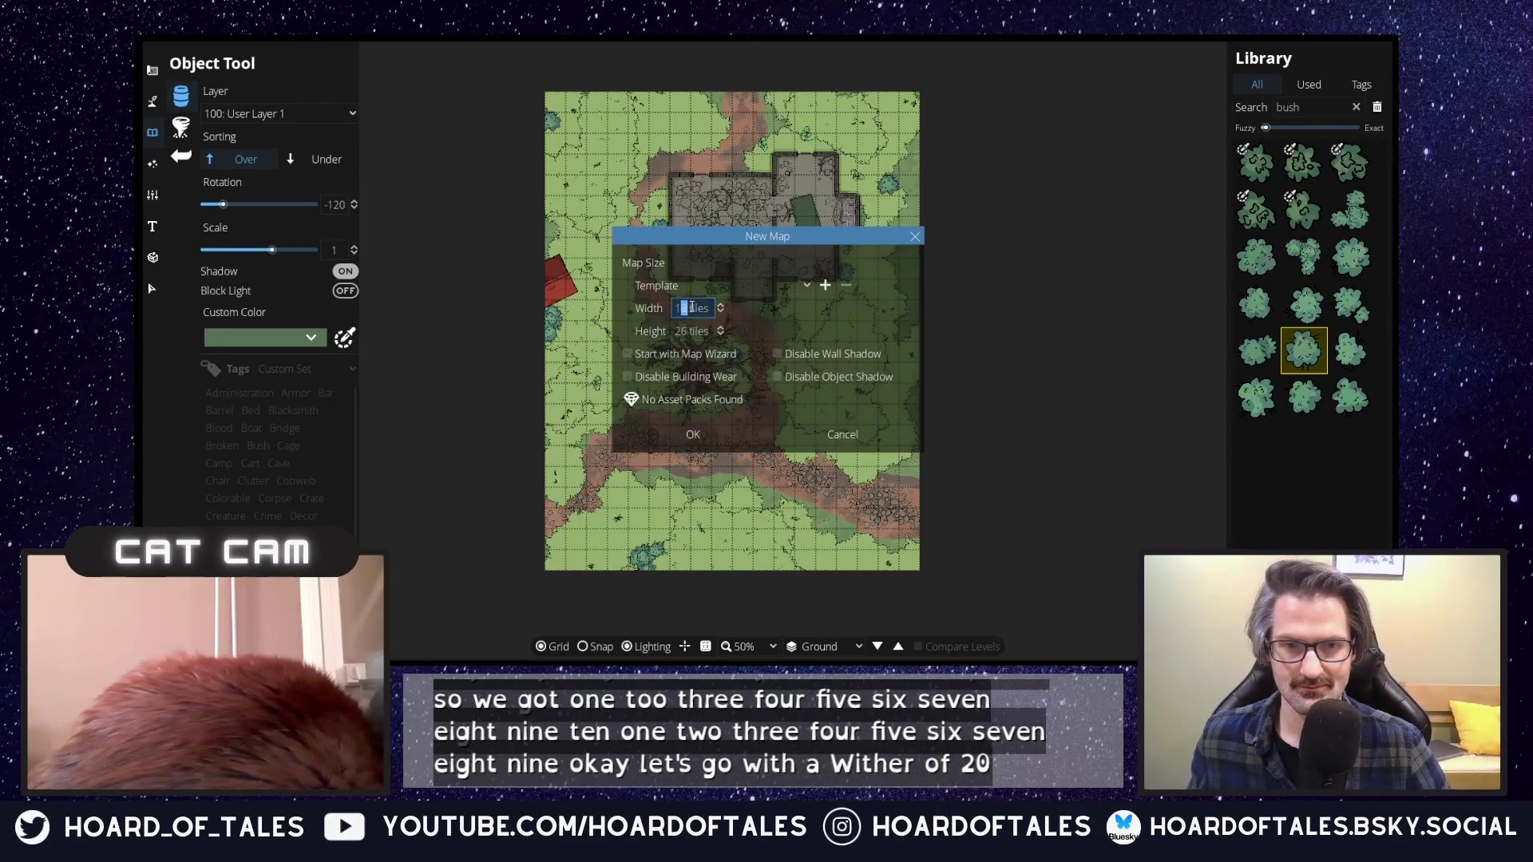
pyautogui.doubleClick(686, 308)
pyautogui.write('20')
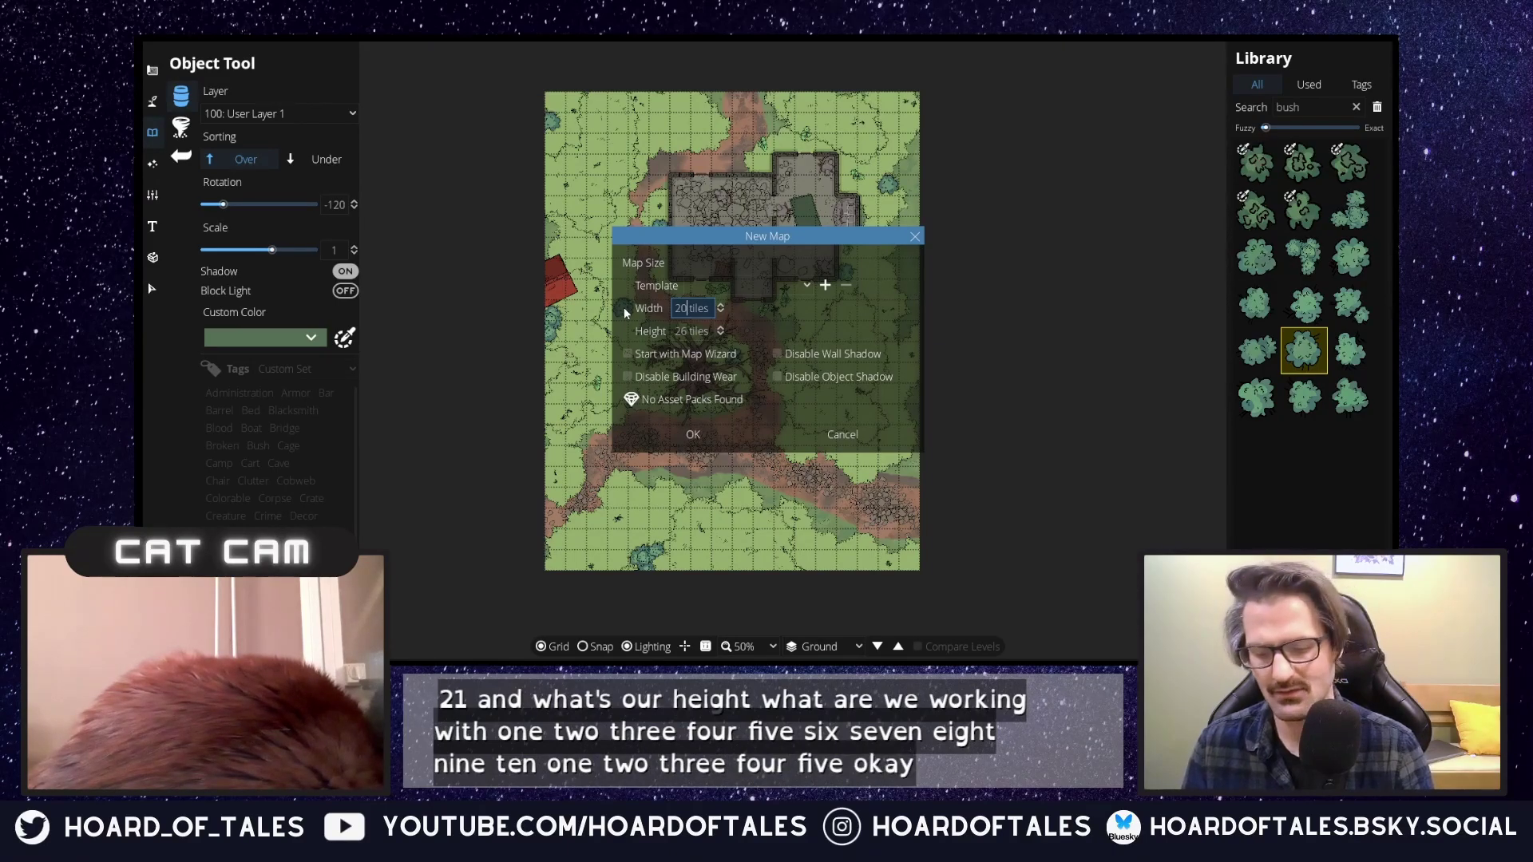
pyautogui.click(684, 338)
pyautogui.write('15')
pyautogui.click(704, 440)
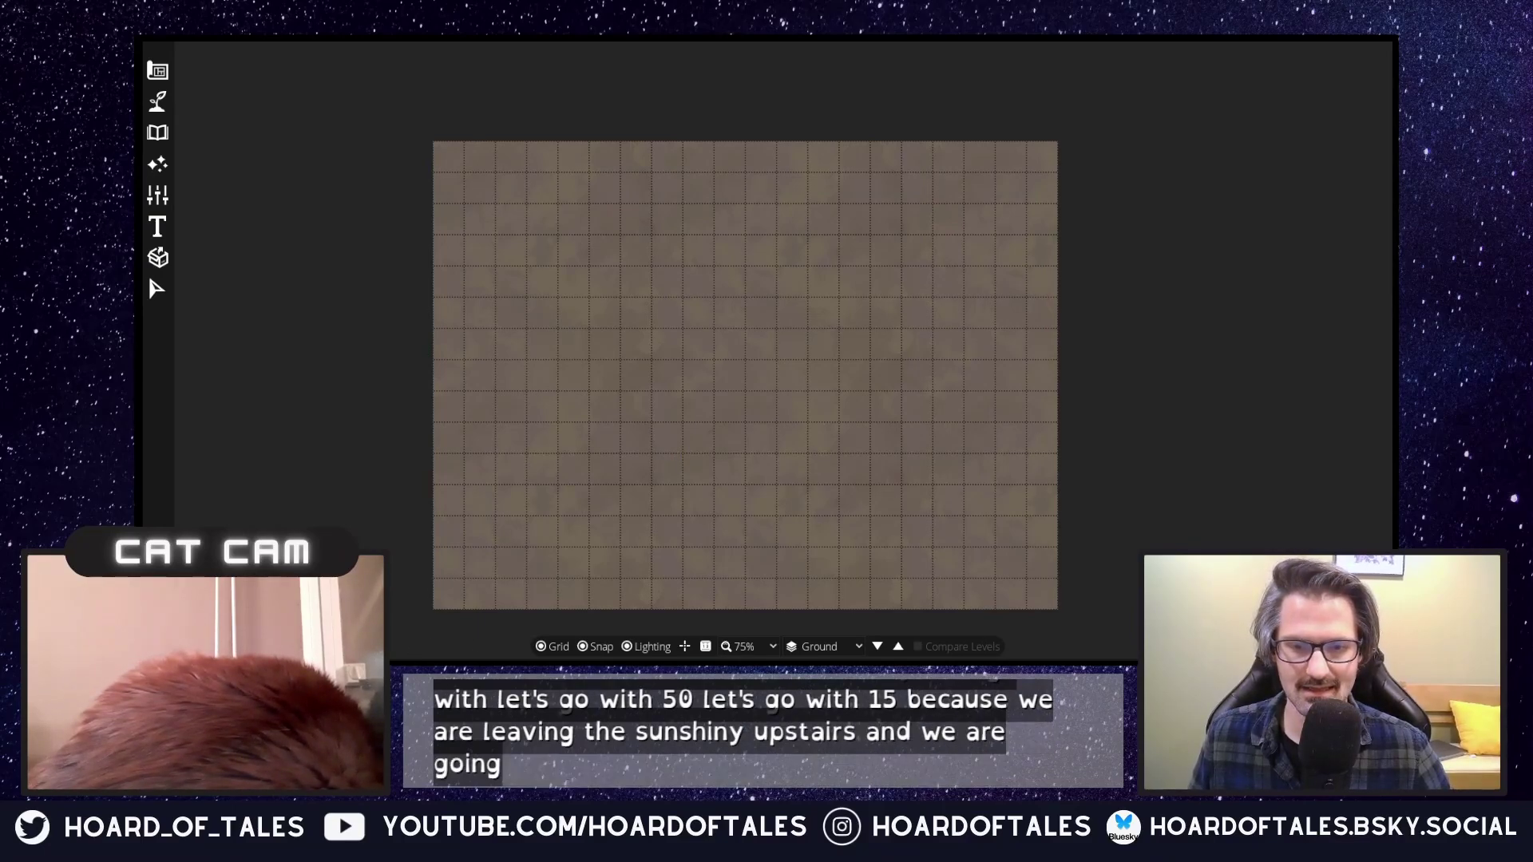
# Lay the scattered-brick floor pattern as a 3 by 1 tile western corridor joined to a 4 by 6 tile room.
pyautogui.moveTo(649, 428); pyautogui.dragTo(746, 406)
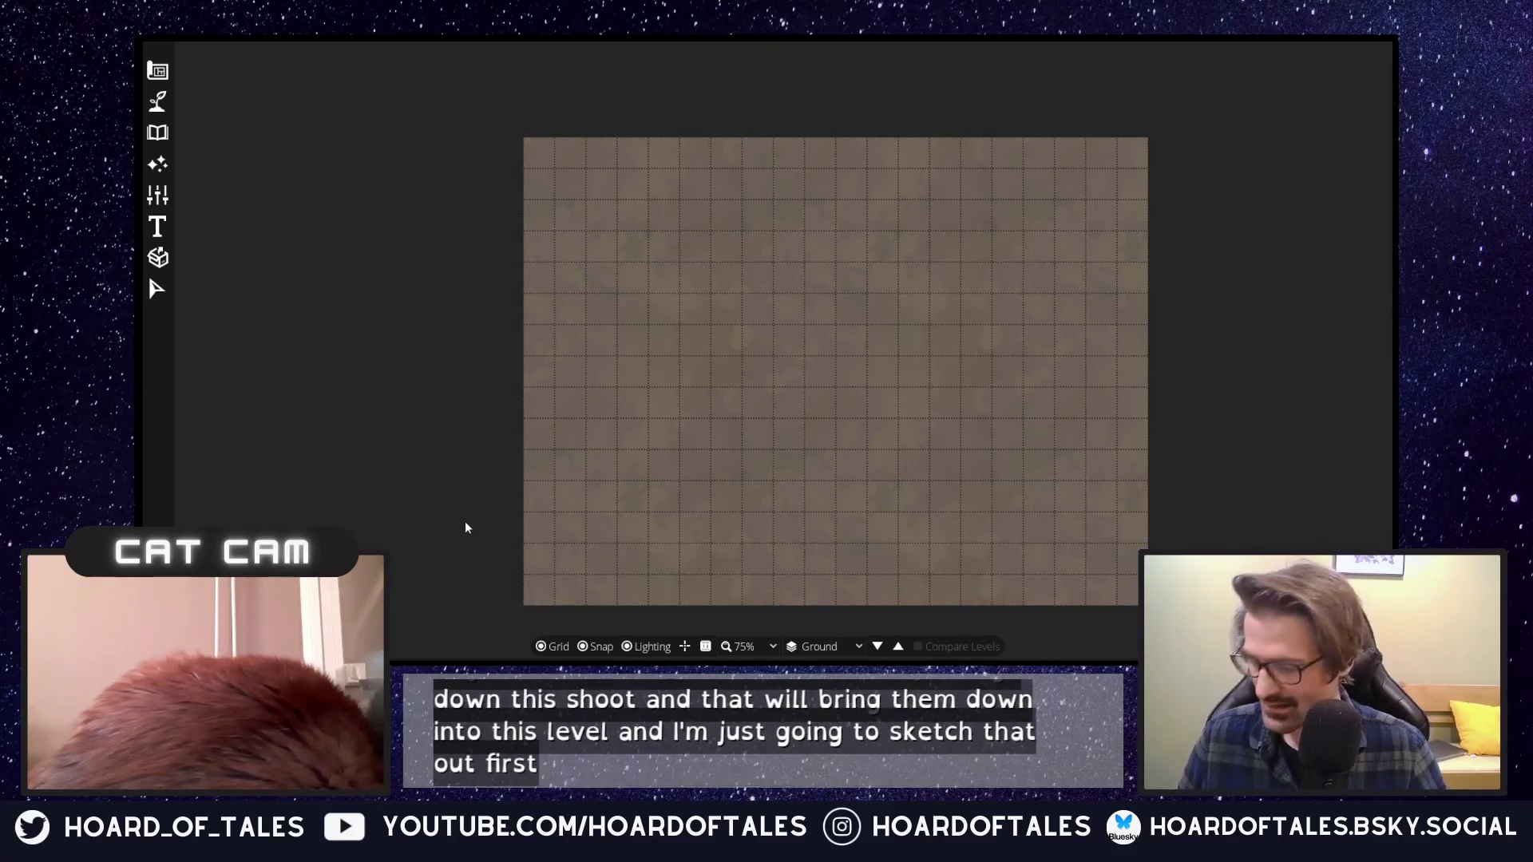
pyautogui.click(158, 70)
pyautogui.click(218, 158)
pyautogui.click(230, 224)
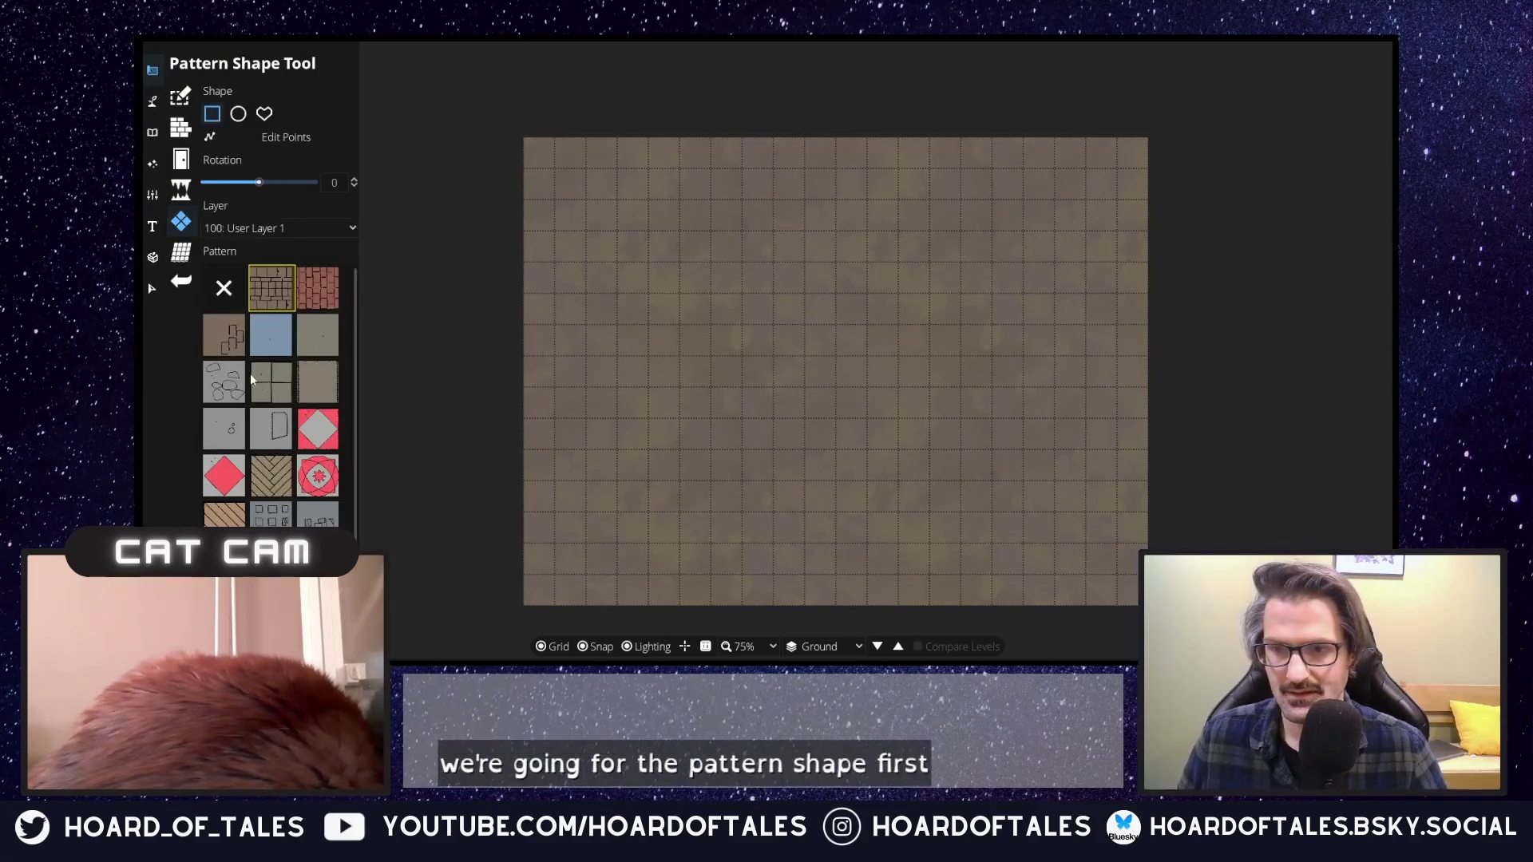
pyautogui.click(241, 342)
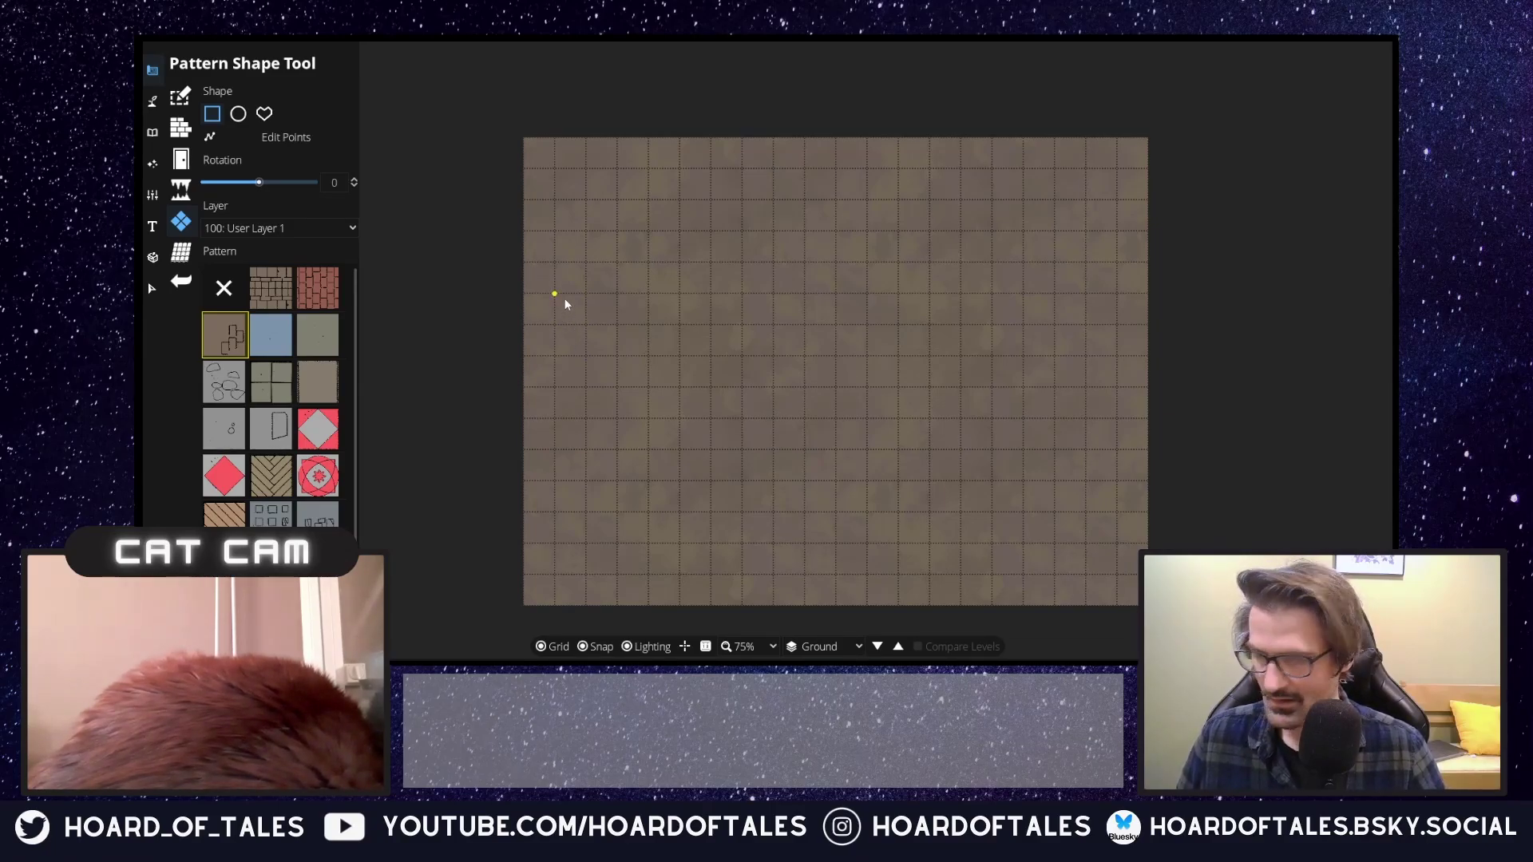
pyautogui.moveTo(565, 303); pyautogui.dragTo(661, 330)
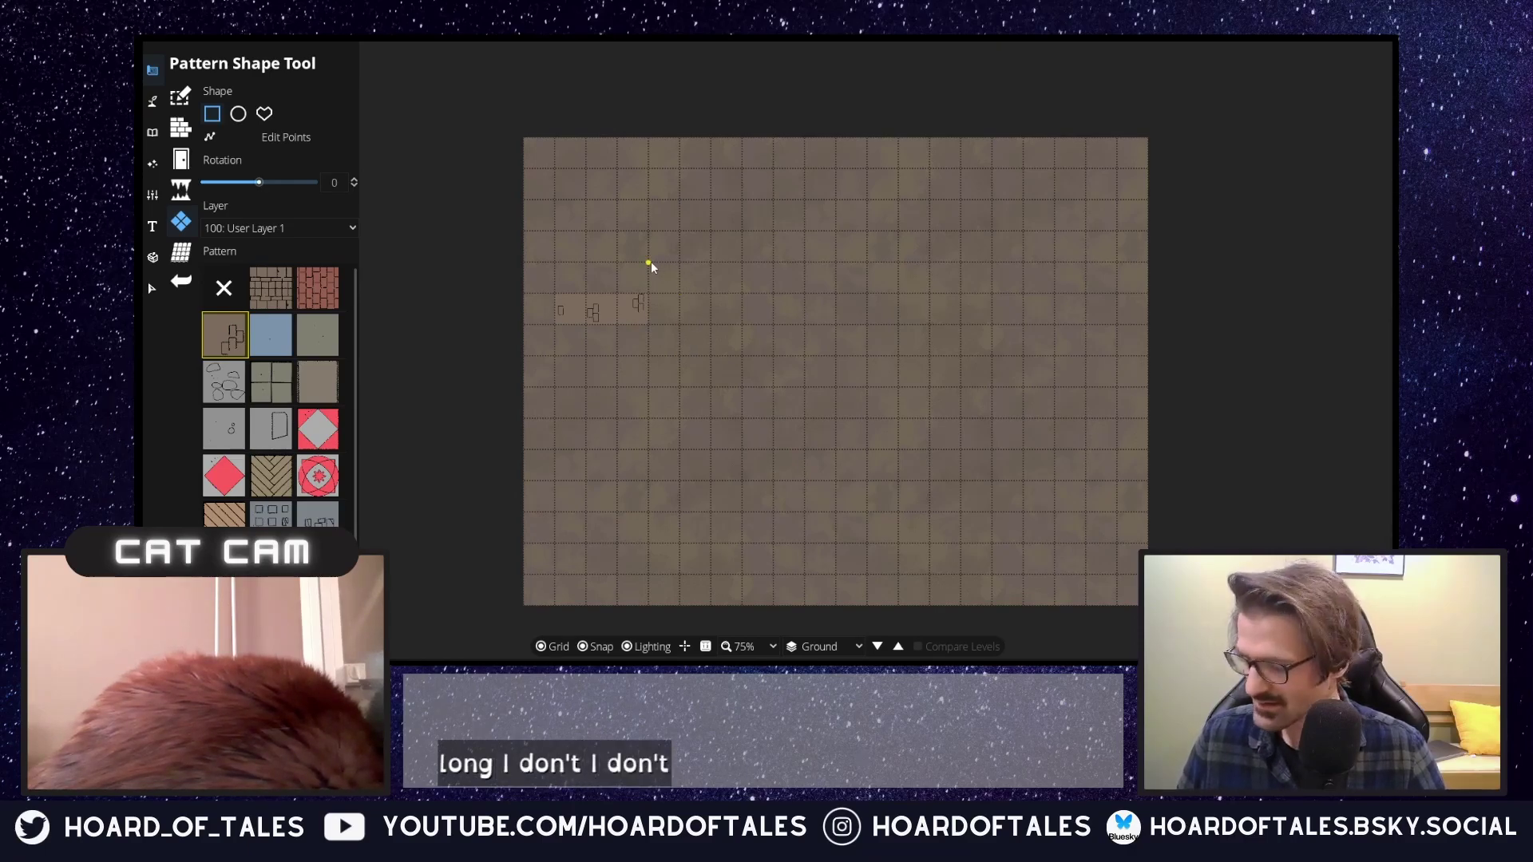
pyautogui.moveTo(648, 263); pyautogui.dragTo(765, 463)
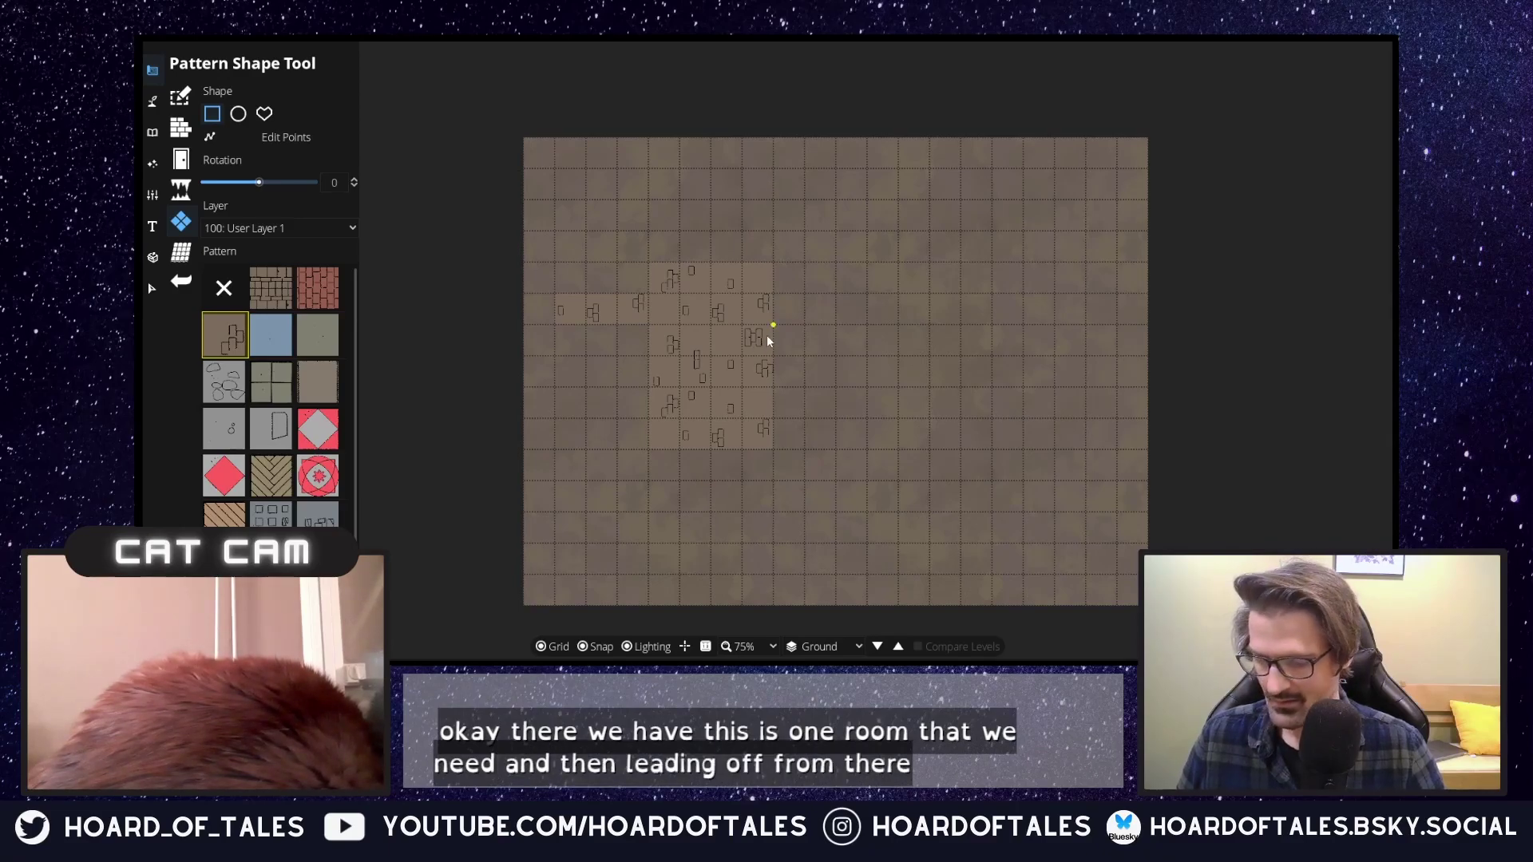
# Add a 2 by 1 tile hallway east of the first room, leading into a 4 by 8 tile eastern room.
pyautogui.moveTo(768, 341); pyautogui.dragTo(833, 369)
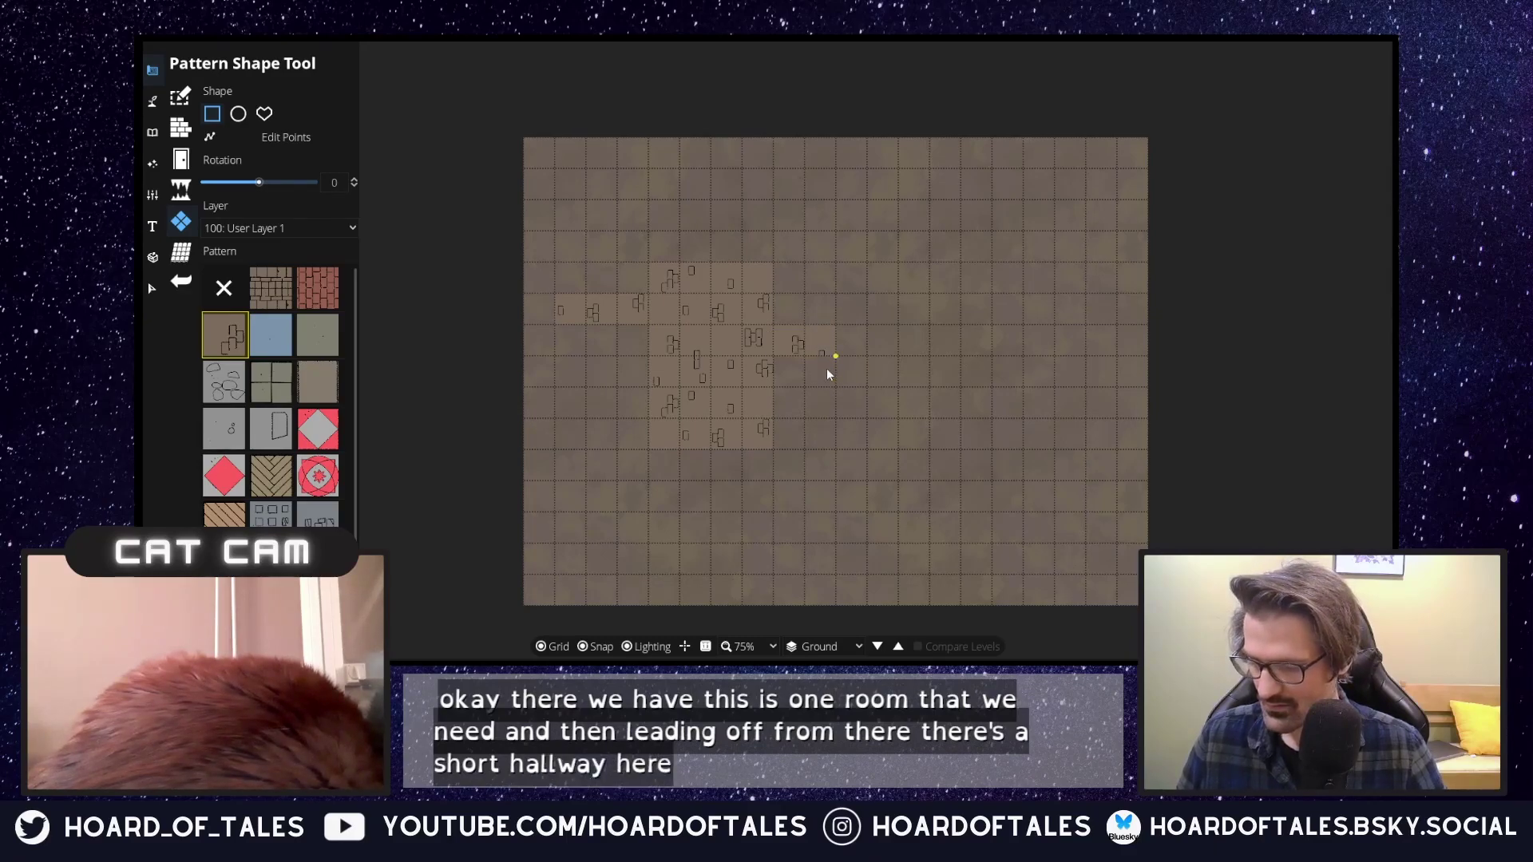
pyautogui.moveTo(830, 300); pyautogui.dragTo(955, 354)
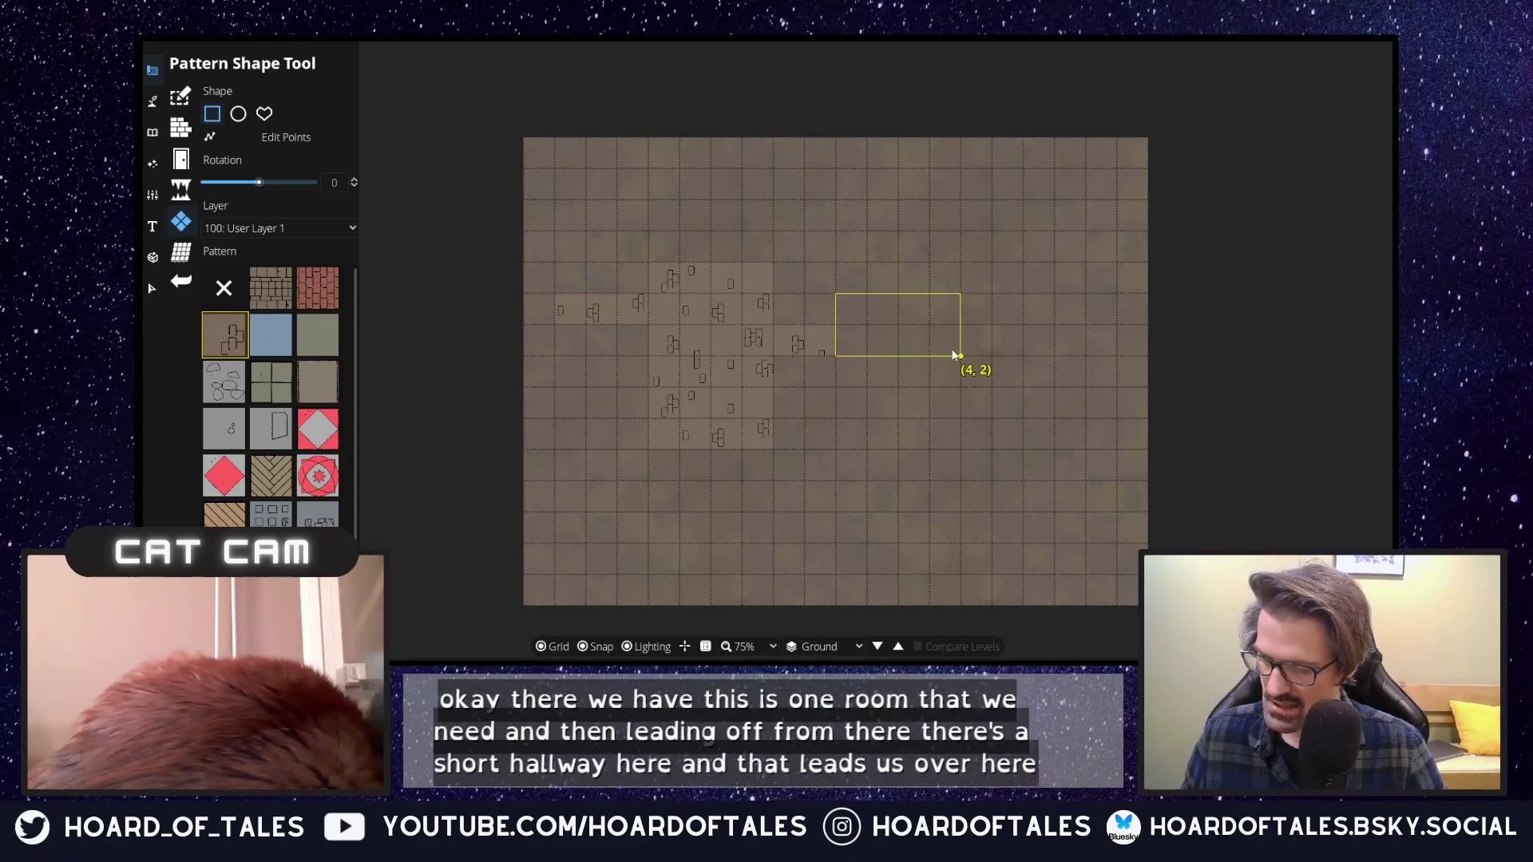
pyautogui.moveTo(955, 355); pyautogui.dragTo(959, 411)
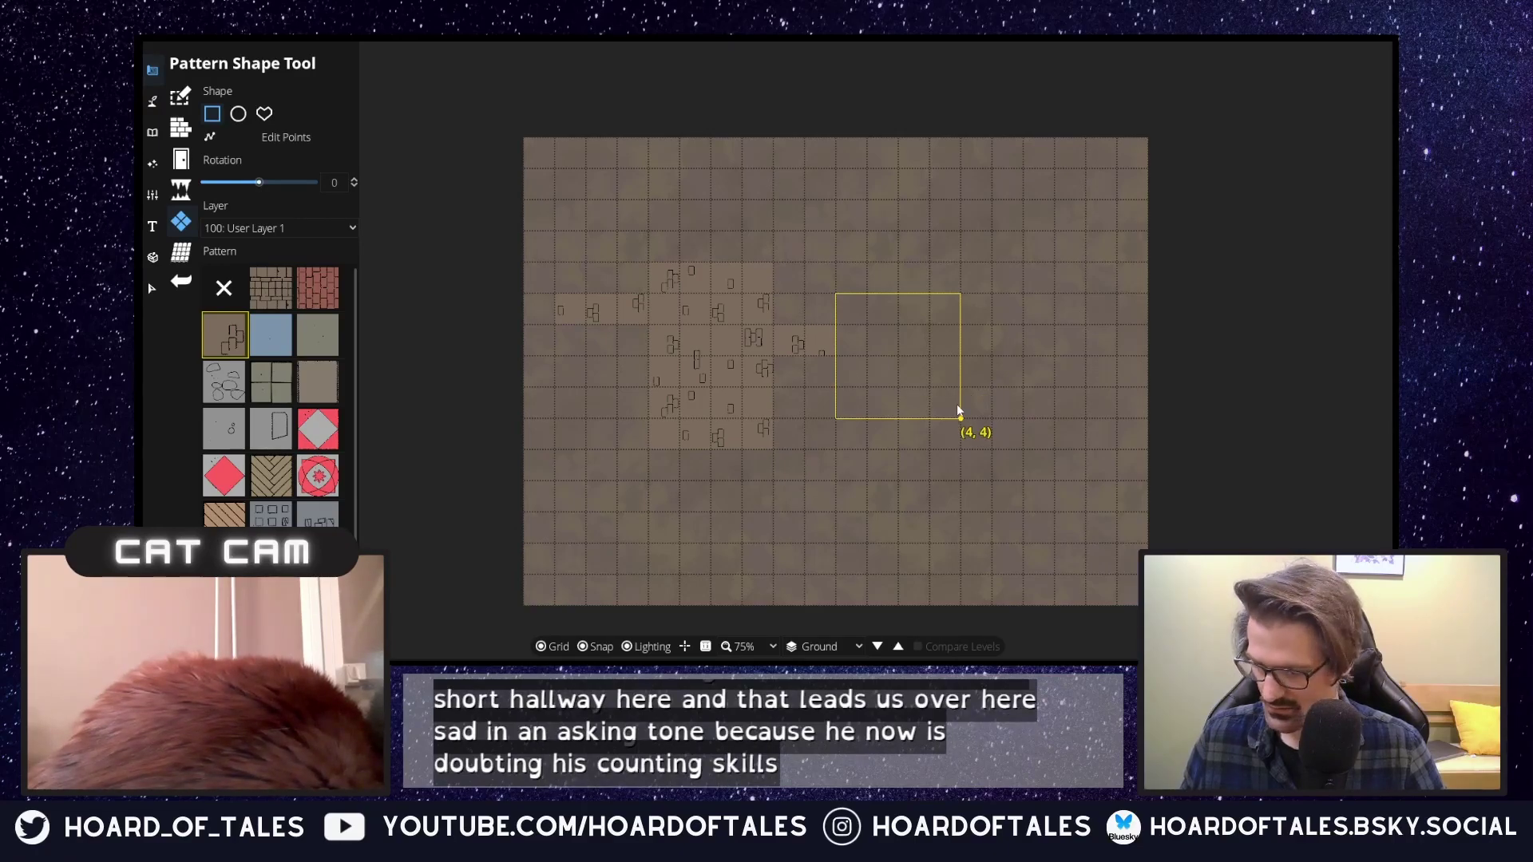
pyautogui.moveTo(959, 411); pyautogui.dragTo(960, 416)
pyautogui.moveTo(945, 429); pyautogui.dragTo(971, 501)
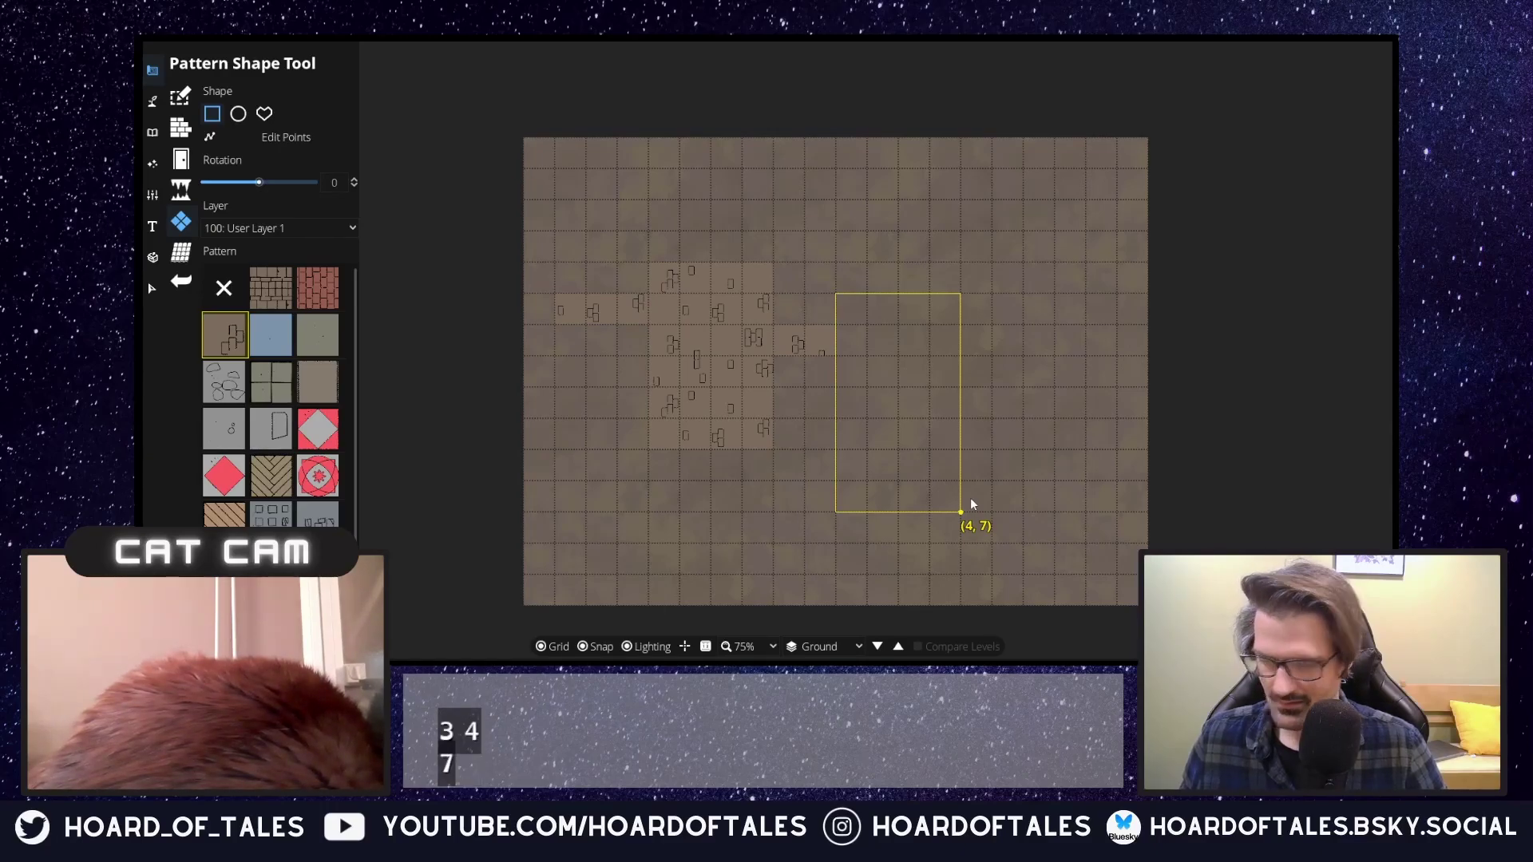
pyautogui.moveTo(971, 499); pyautogui.dragTo(967, 529)
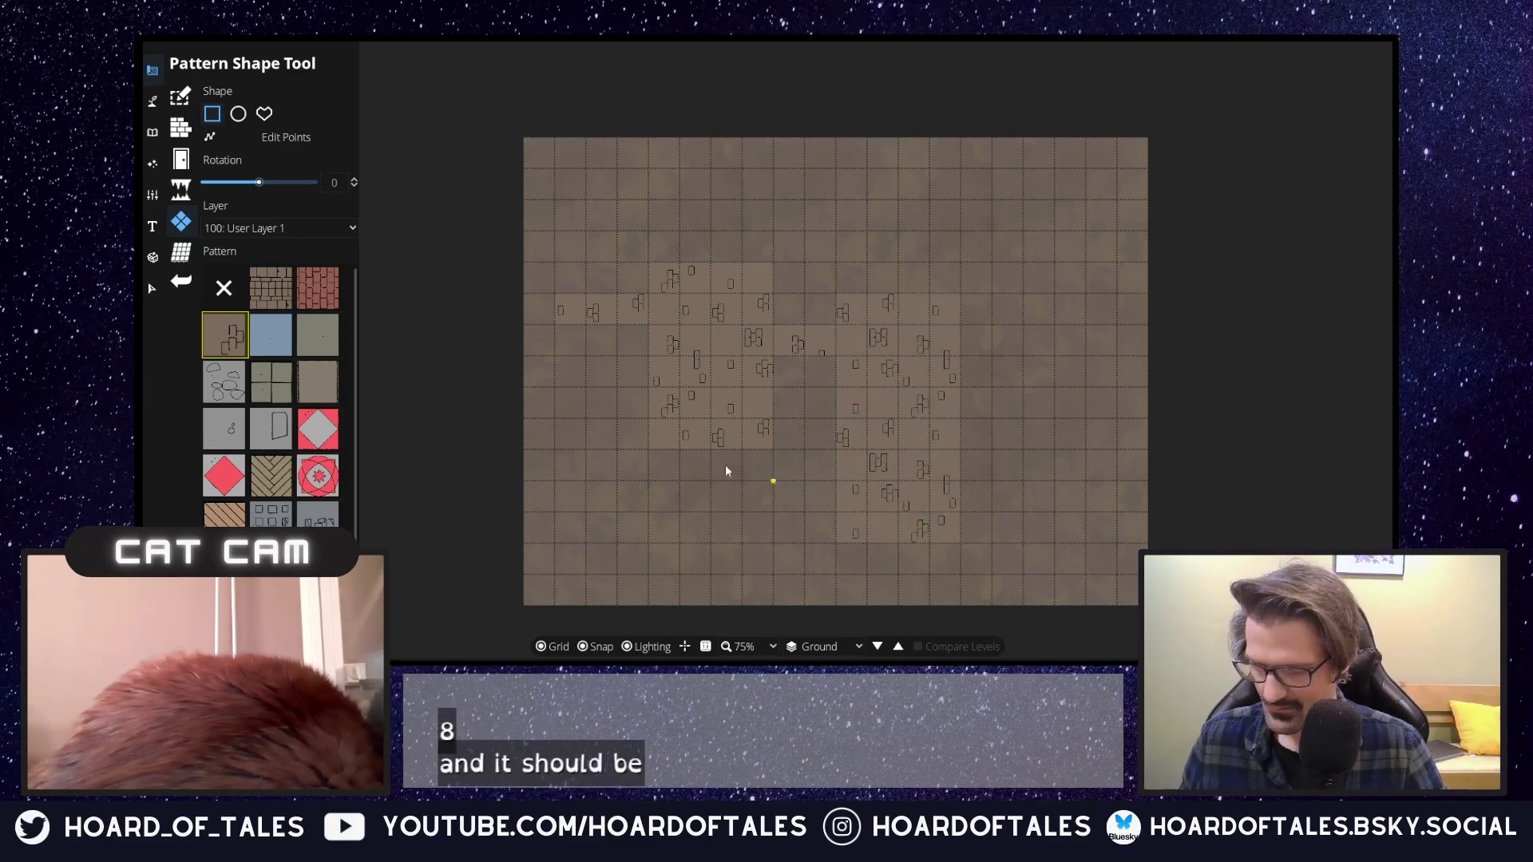
# Add small floor nooks at the eastern room's southern corners, a 3 by 2 tile alcove on its east side and a 2 by 3 tile extension north of the western room.
pyautogui.moveTo(830, 523); pyautogui.dragTo(775, 576)
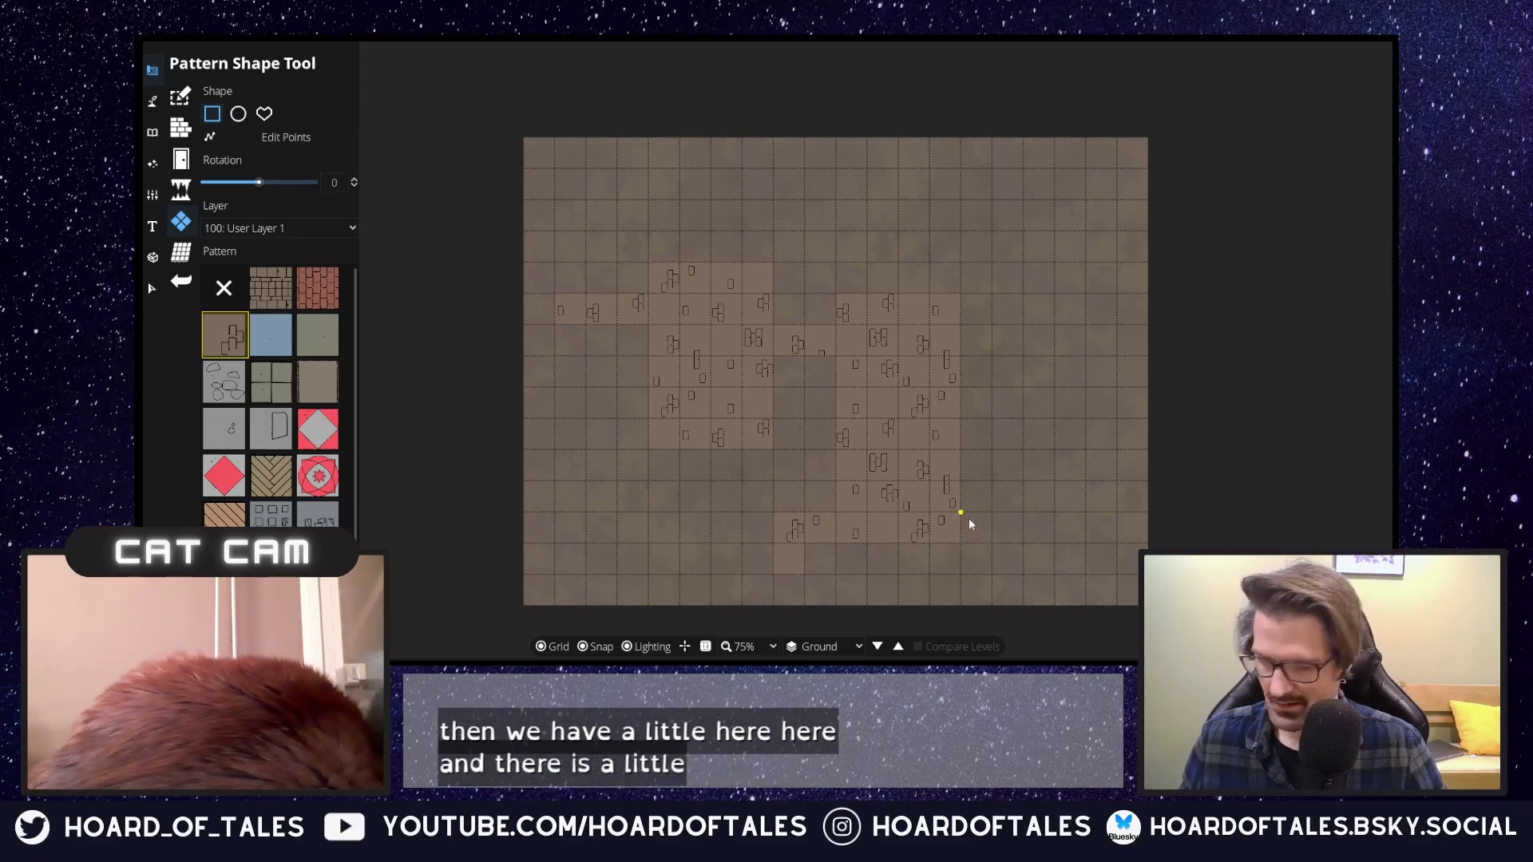
pyautogui.moveTo(969, 519); pyautogui.dragTo(1004, 571)
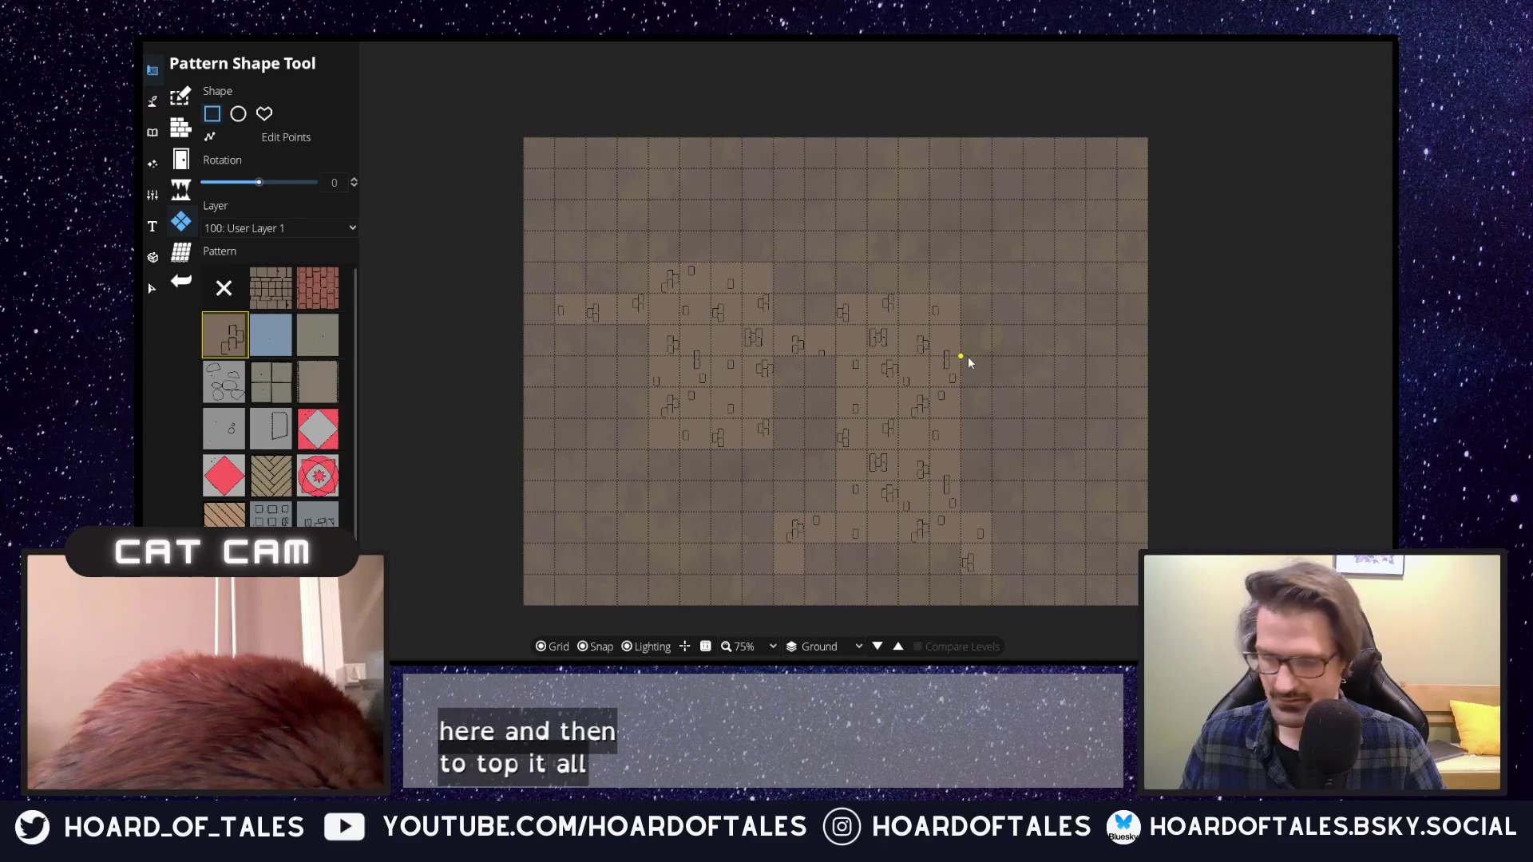
pyautogui.moveTo(969, 362); pyautogui.dragTo(1062, 421)
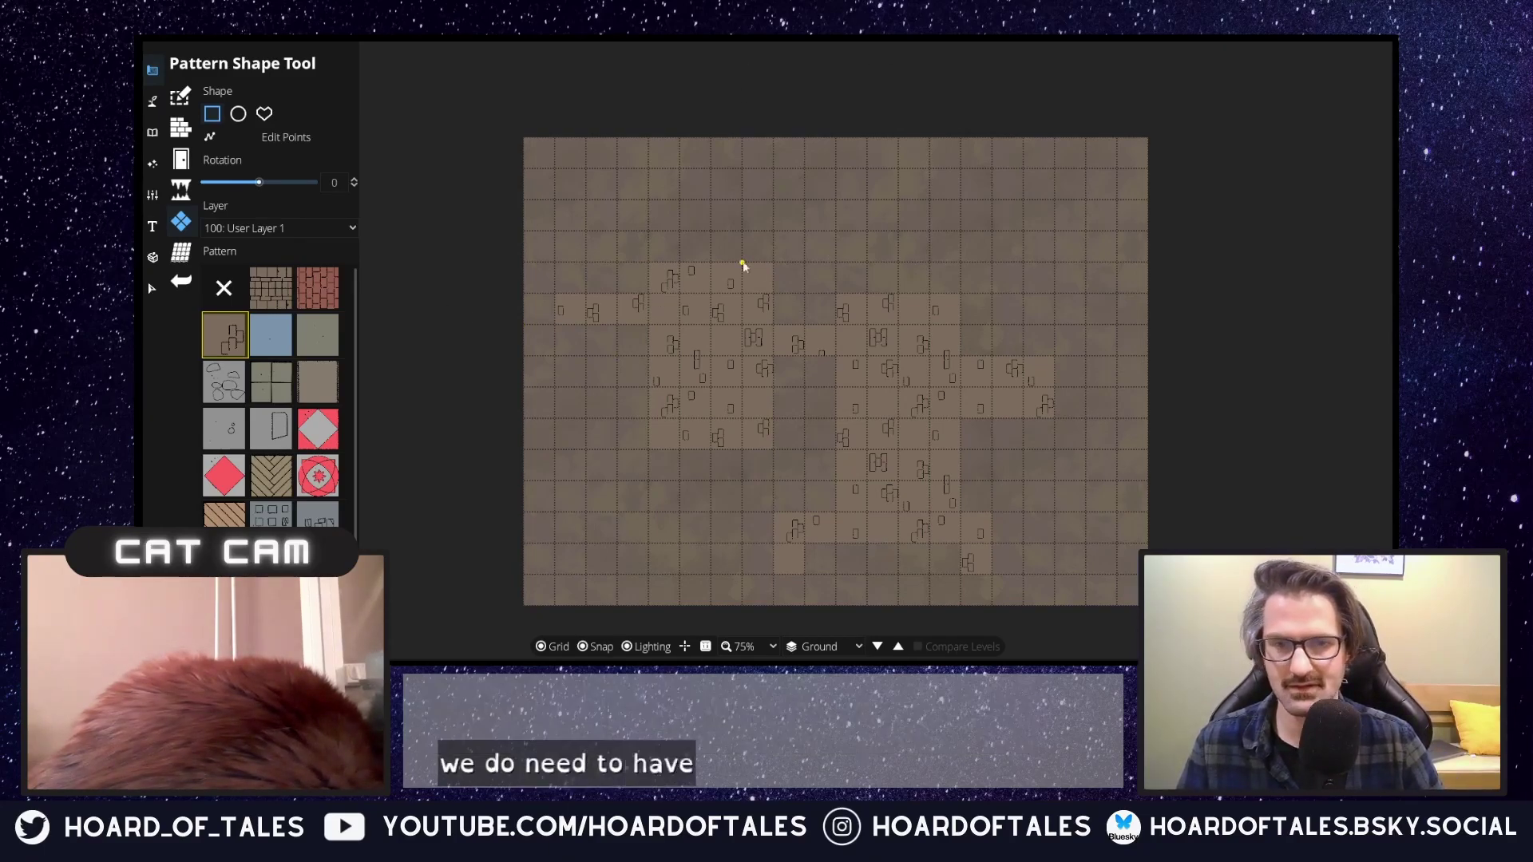
pyautogui.moveTo(692, 266); pyautogui.dragTo(742, 170)
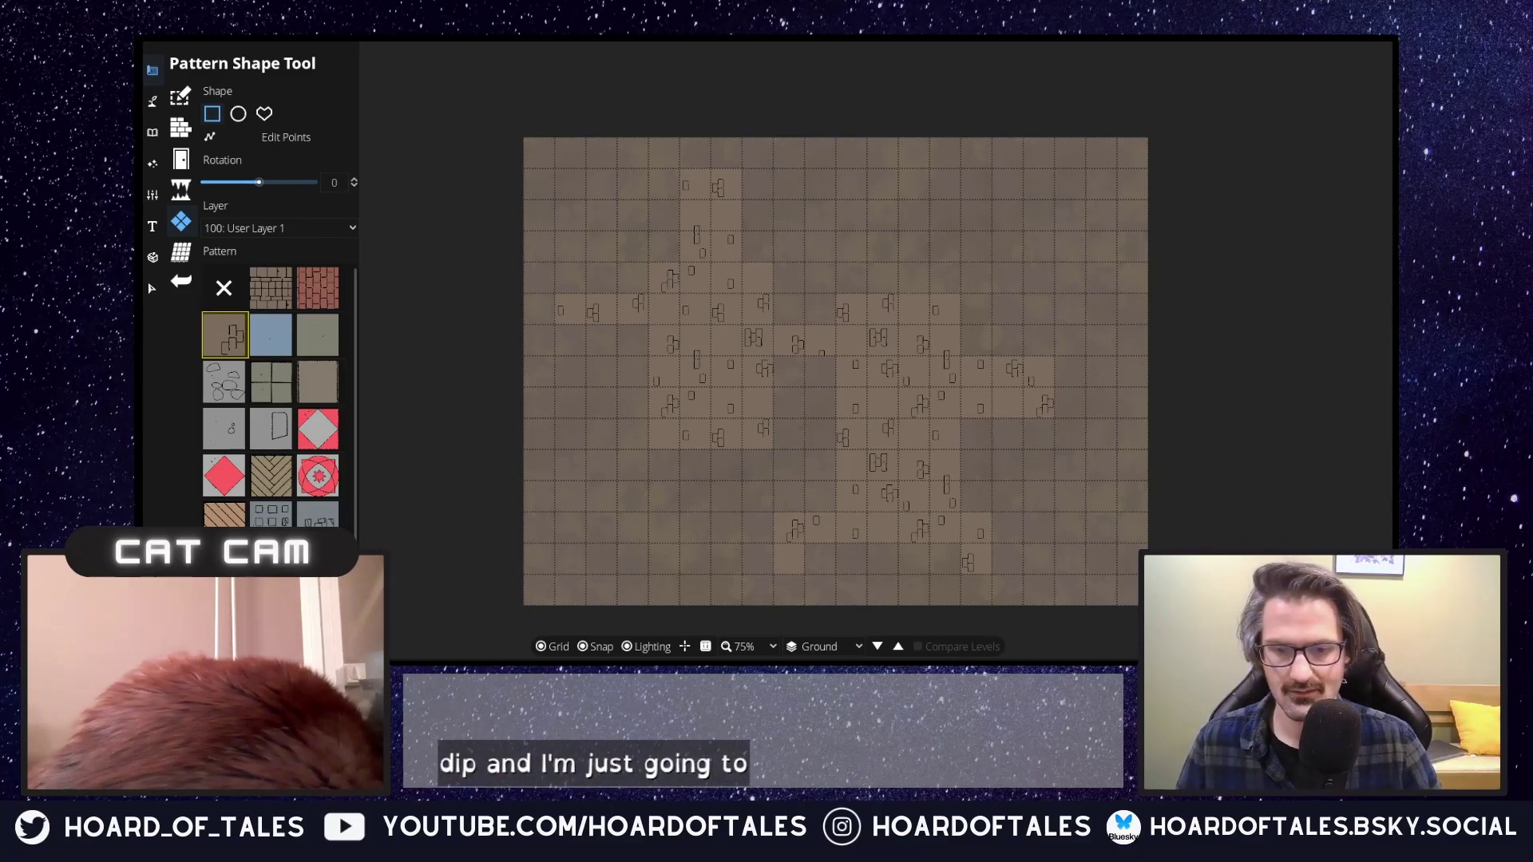
# Select the second stone wall style, test it with a short wall along the western corridor and undo that wall.
pyautogui.click(192, 155)
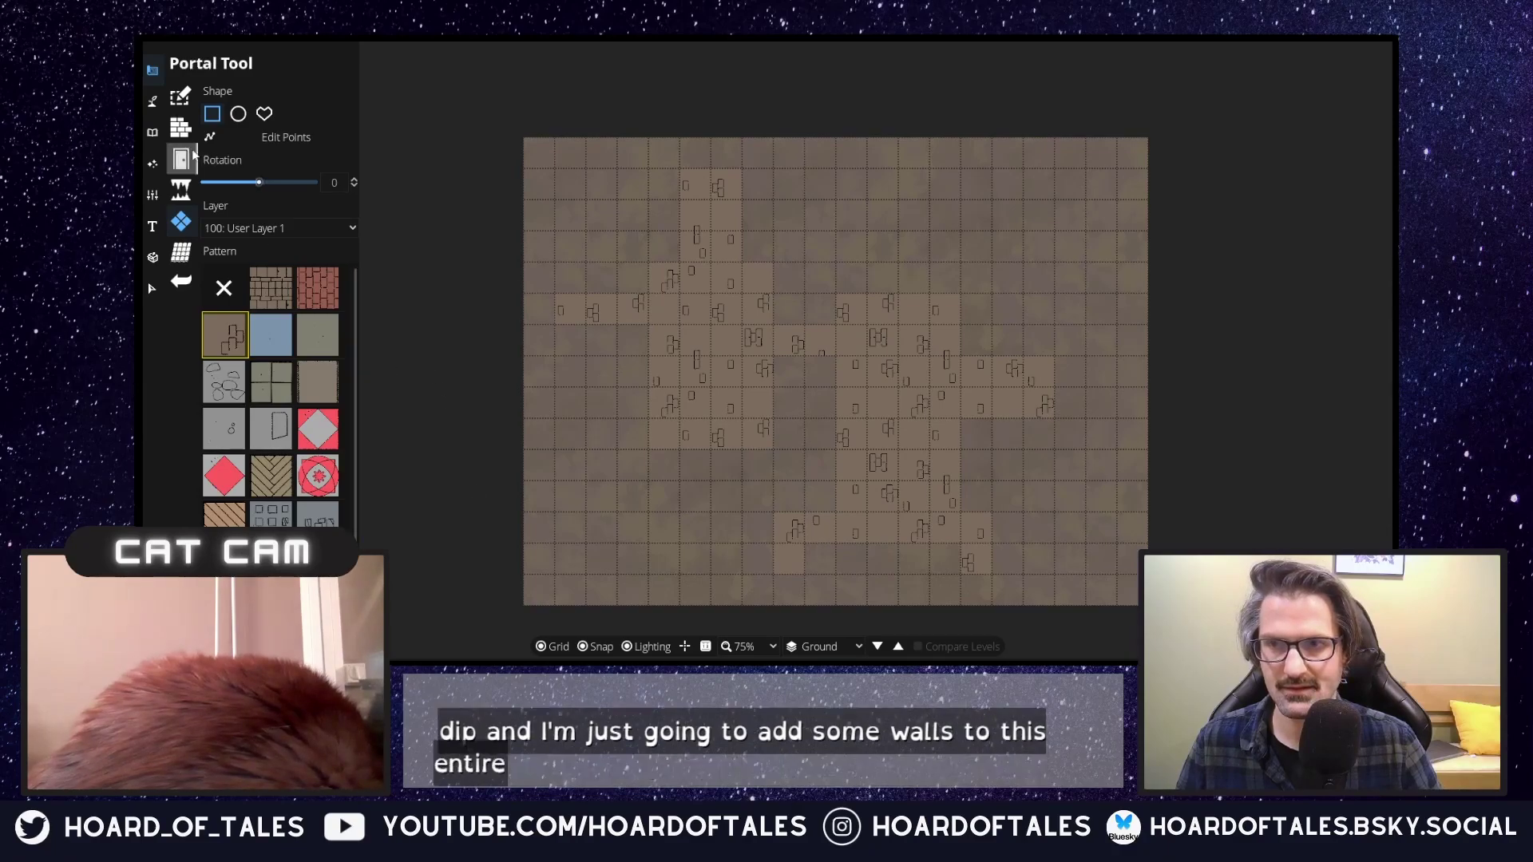
pyautogui.click(181, 127)
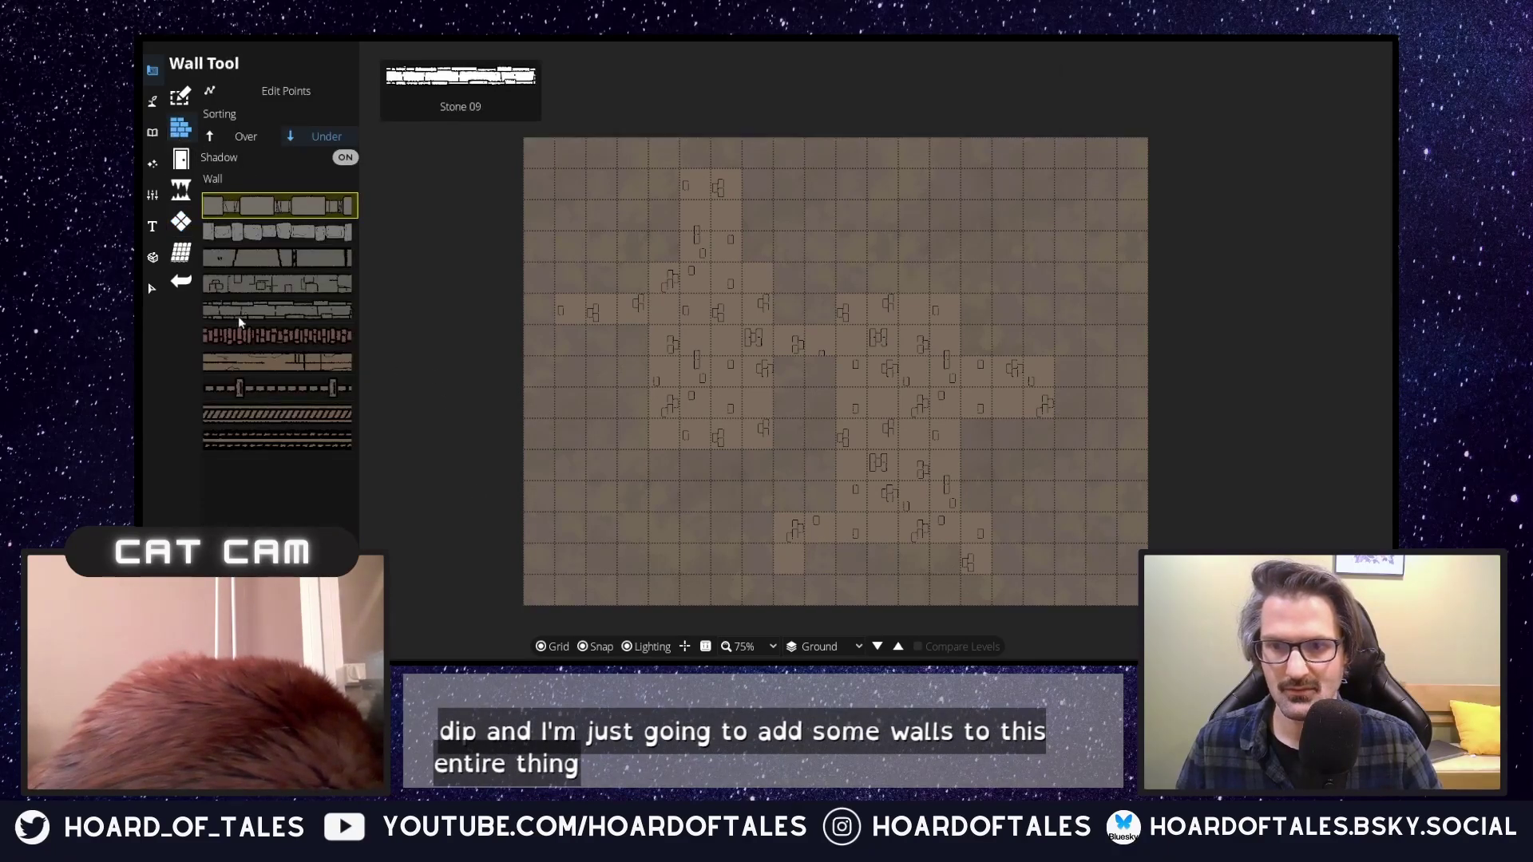
pyautogui.click(291, 232)
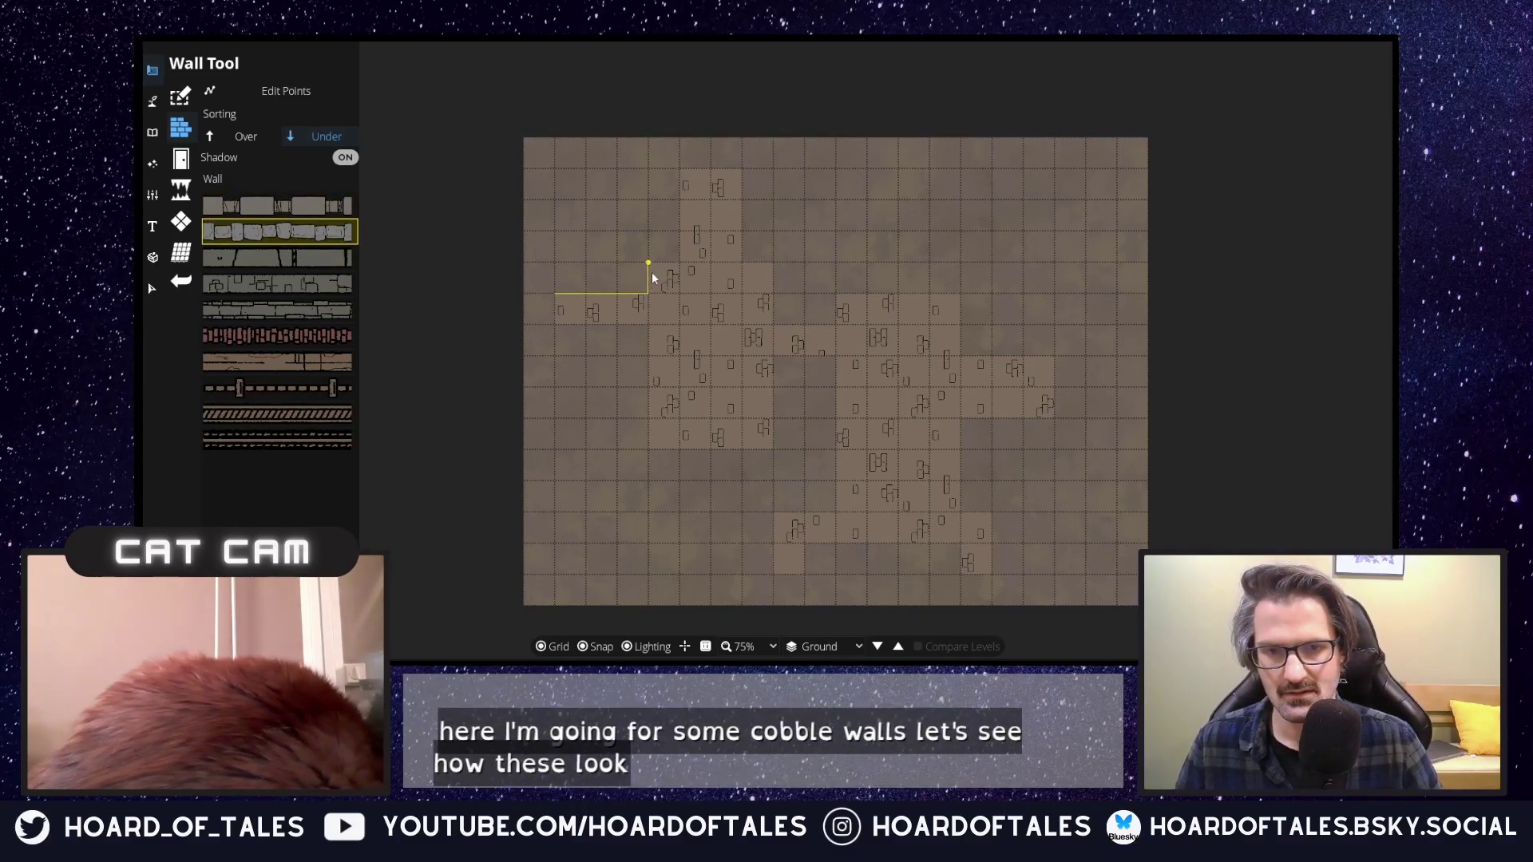
pyautogui.doubleClick(685, 265)
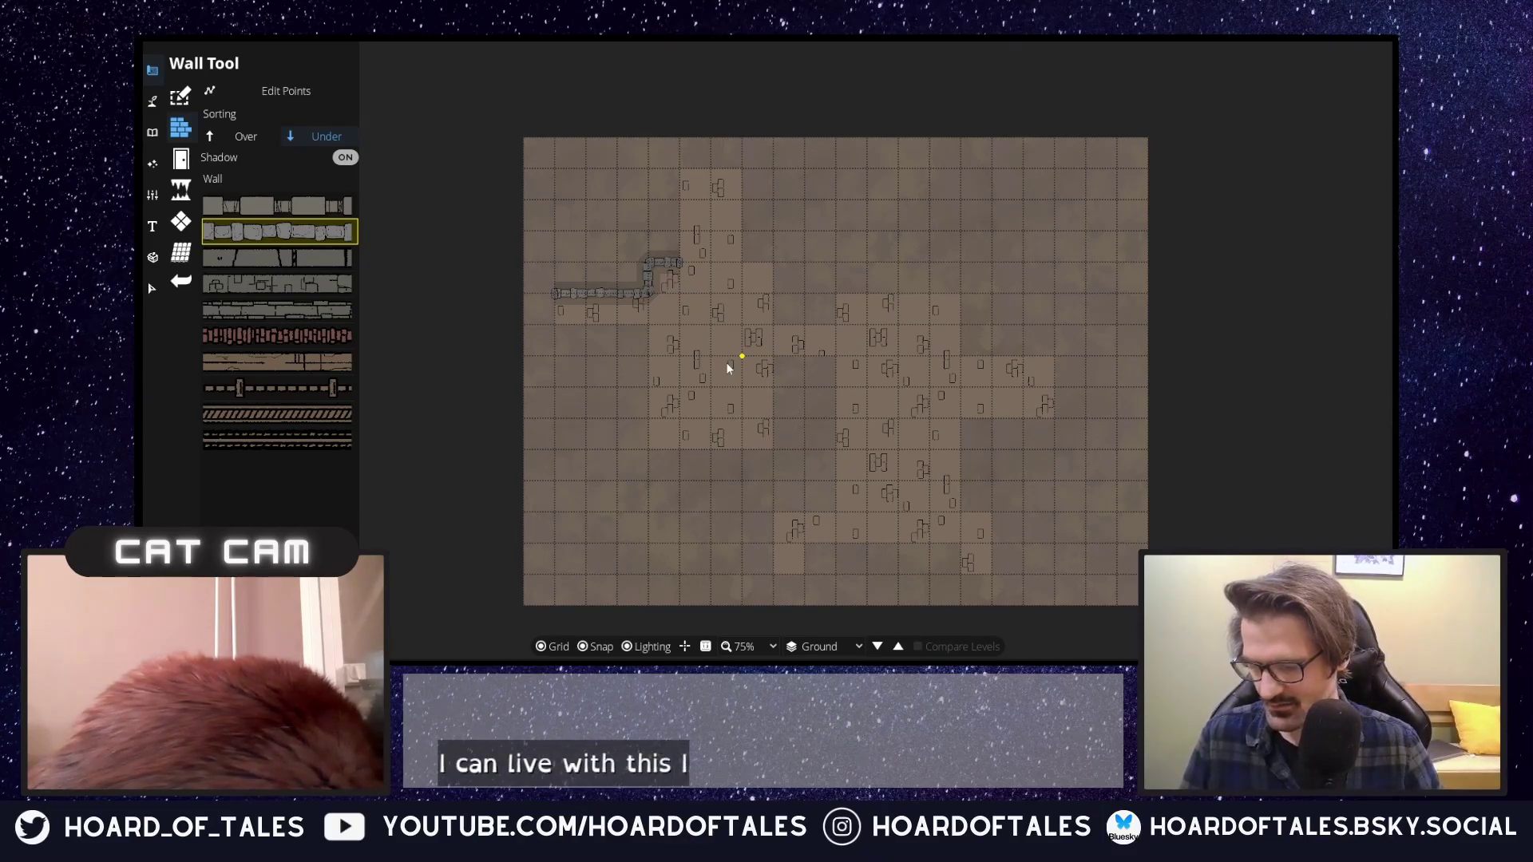
pyautogui.hotkey('ctrl', 'z')
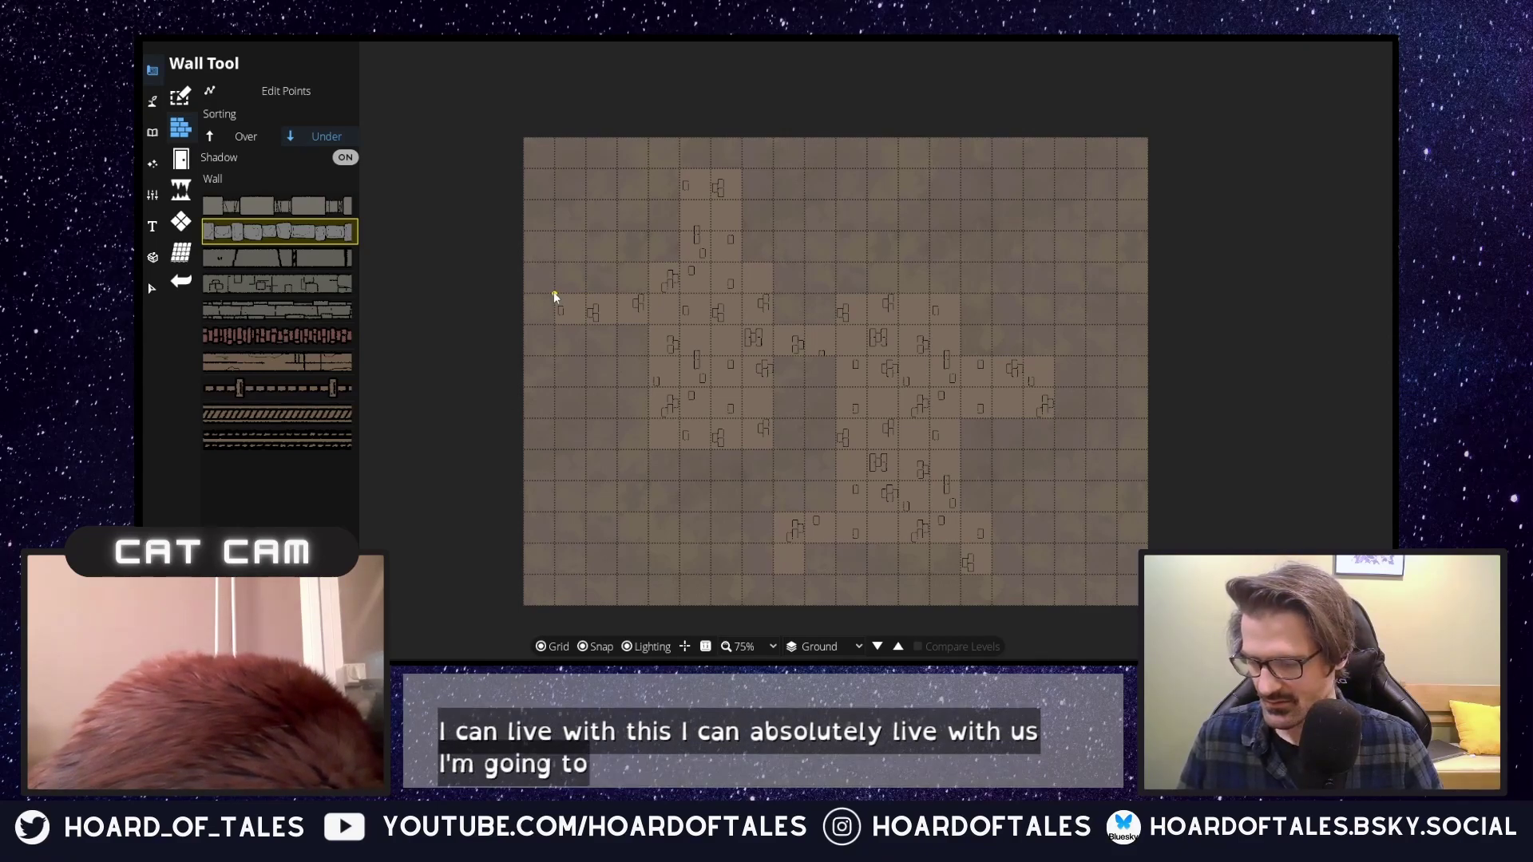
# Enclose the western room and its northern extension with a closed cobbled stone wall.
pyautogui.click(649, 271)
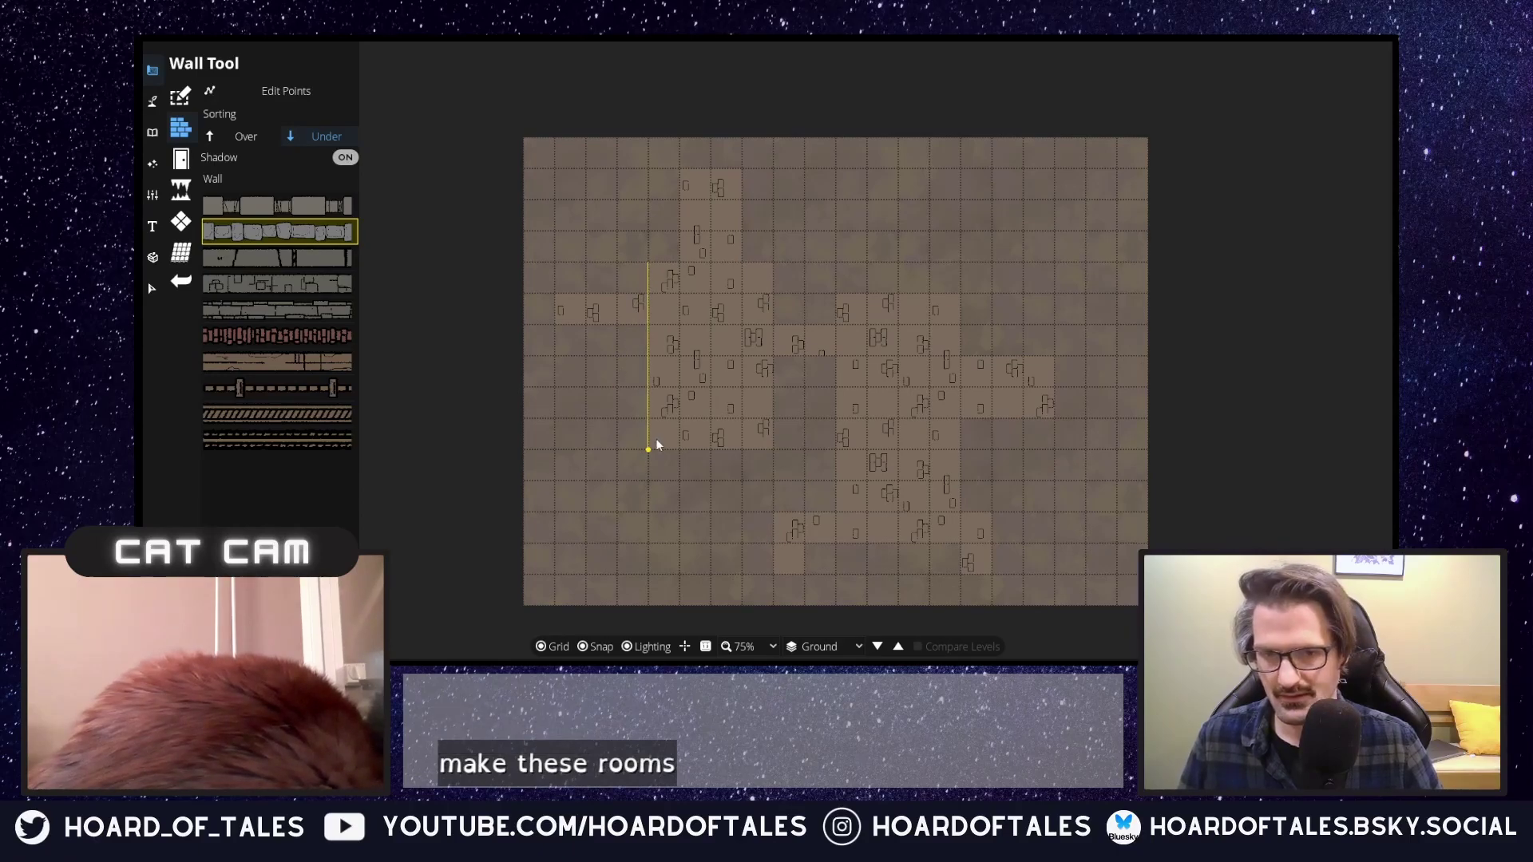
pyautogui.click(655, 446)
pyautogui.click(775, 453)
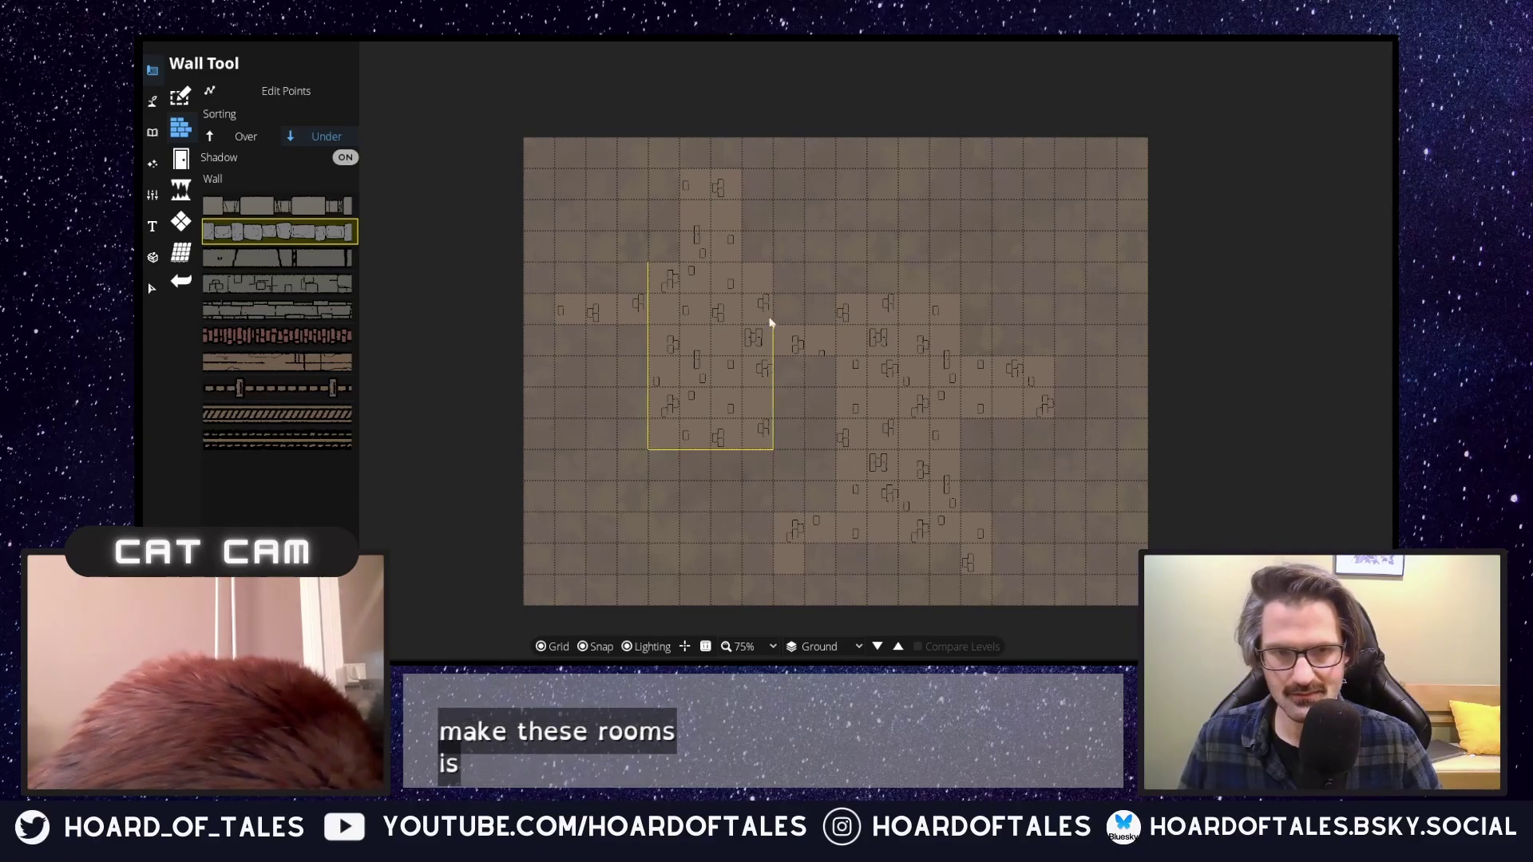
pyautogui.click(773, 264)
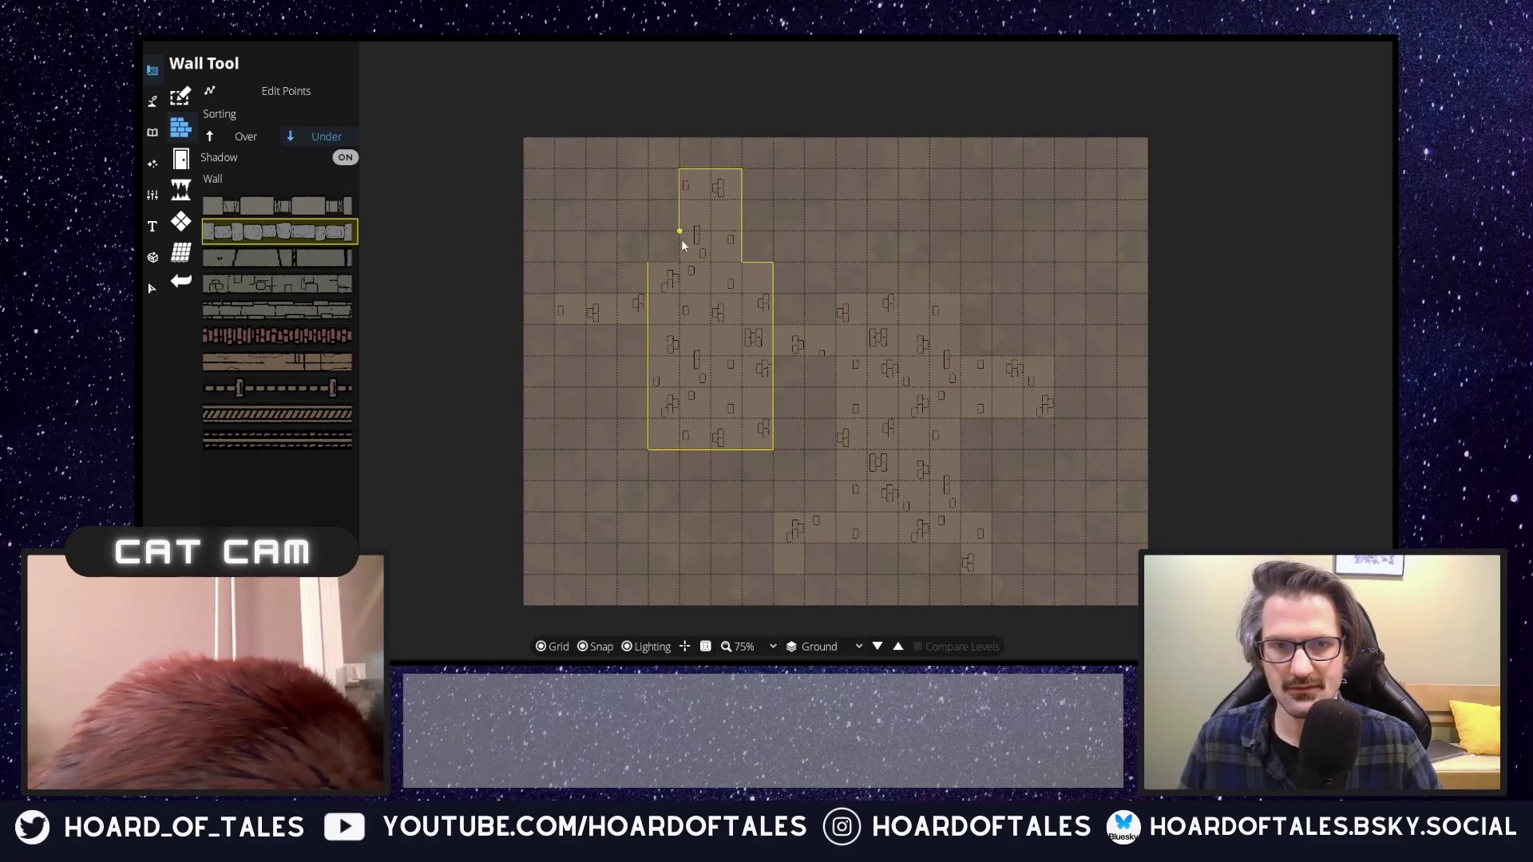
pyautogui.click(648, 265)
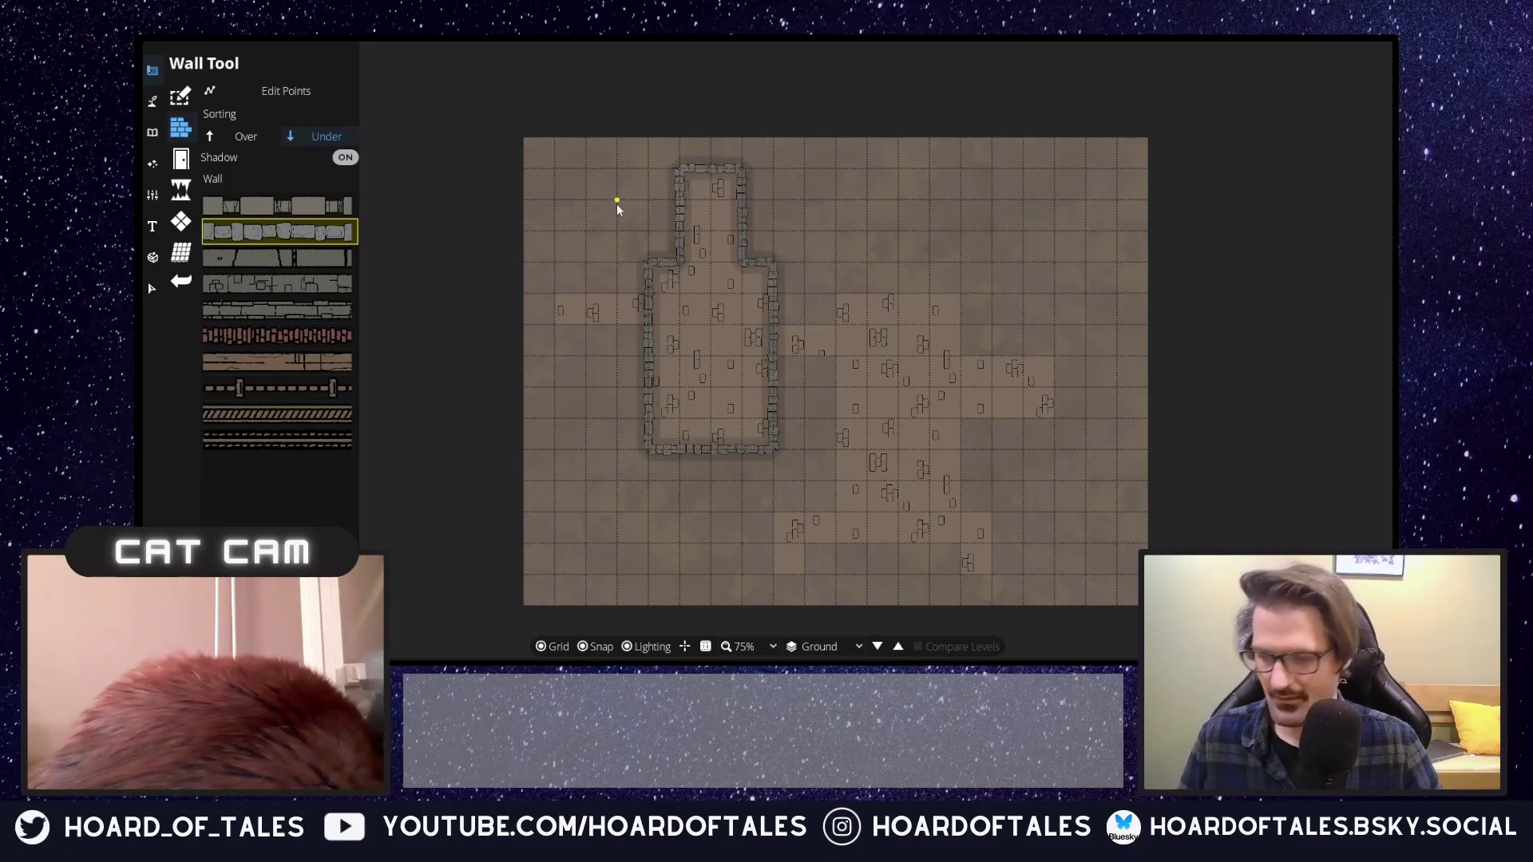
# Wall in the western corridor and try to place a door where it meets the room.
pyautogui.moveTo(554, 297); pyautogui.dragTo(648, 325)
pyautogui.click(557, 296)
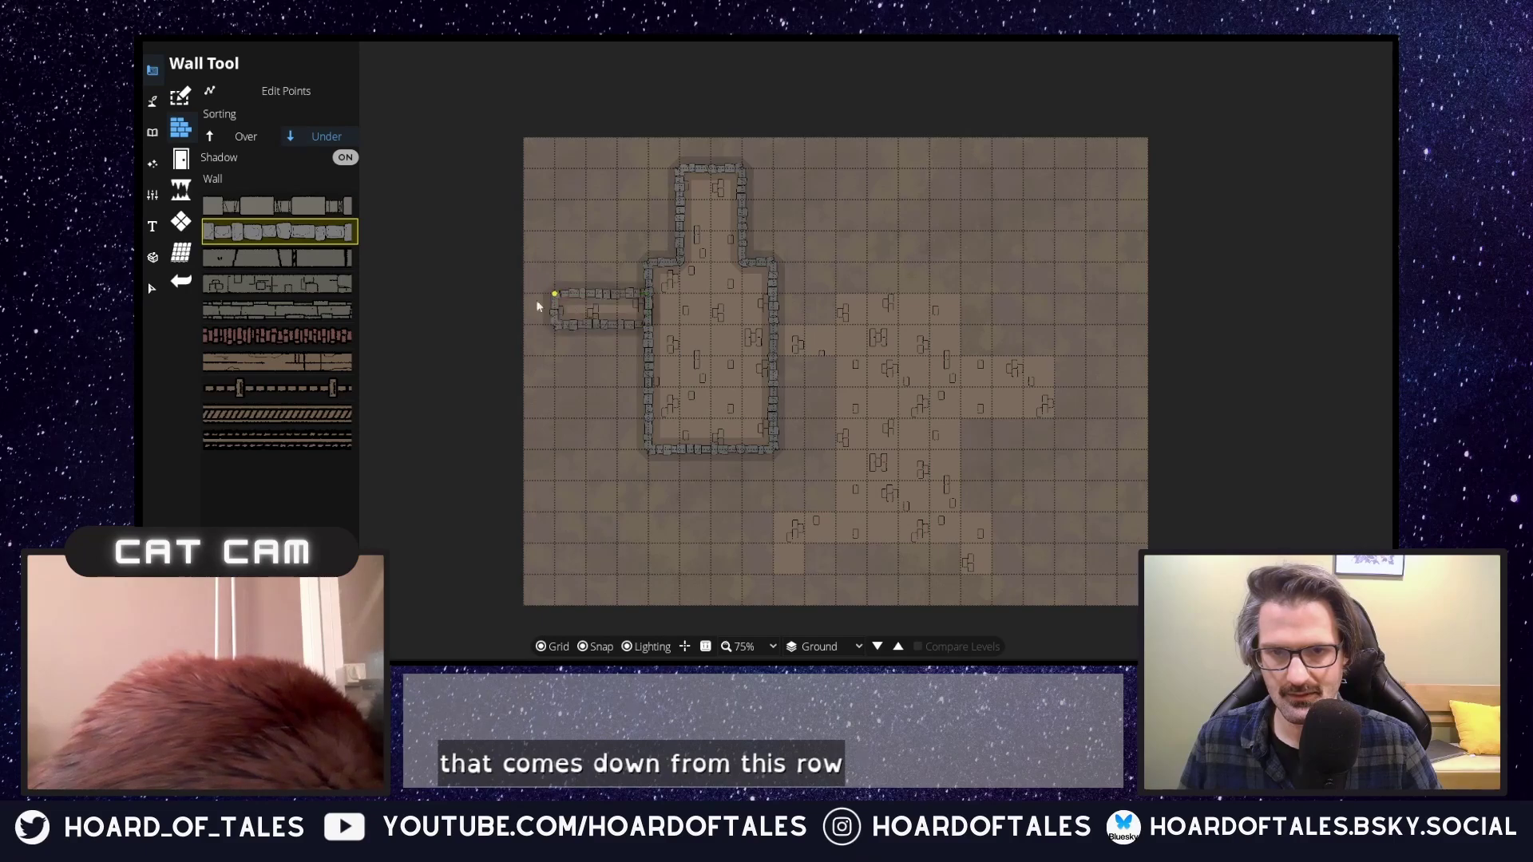
pyautogui.moveTo(620, 415); pyautogui.dragTo(591, 463)
pyautogui.click(181, 159)
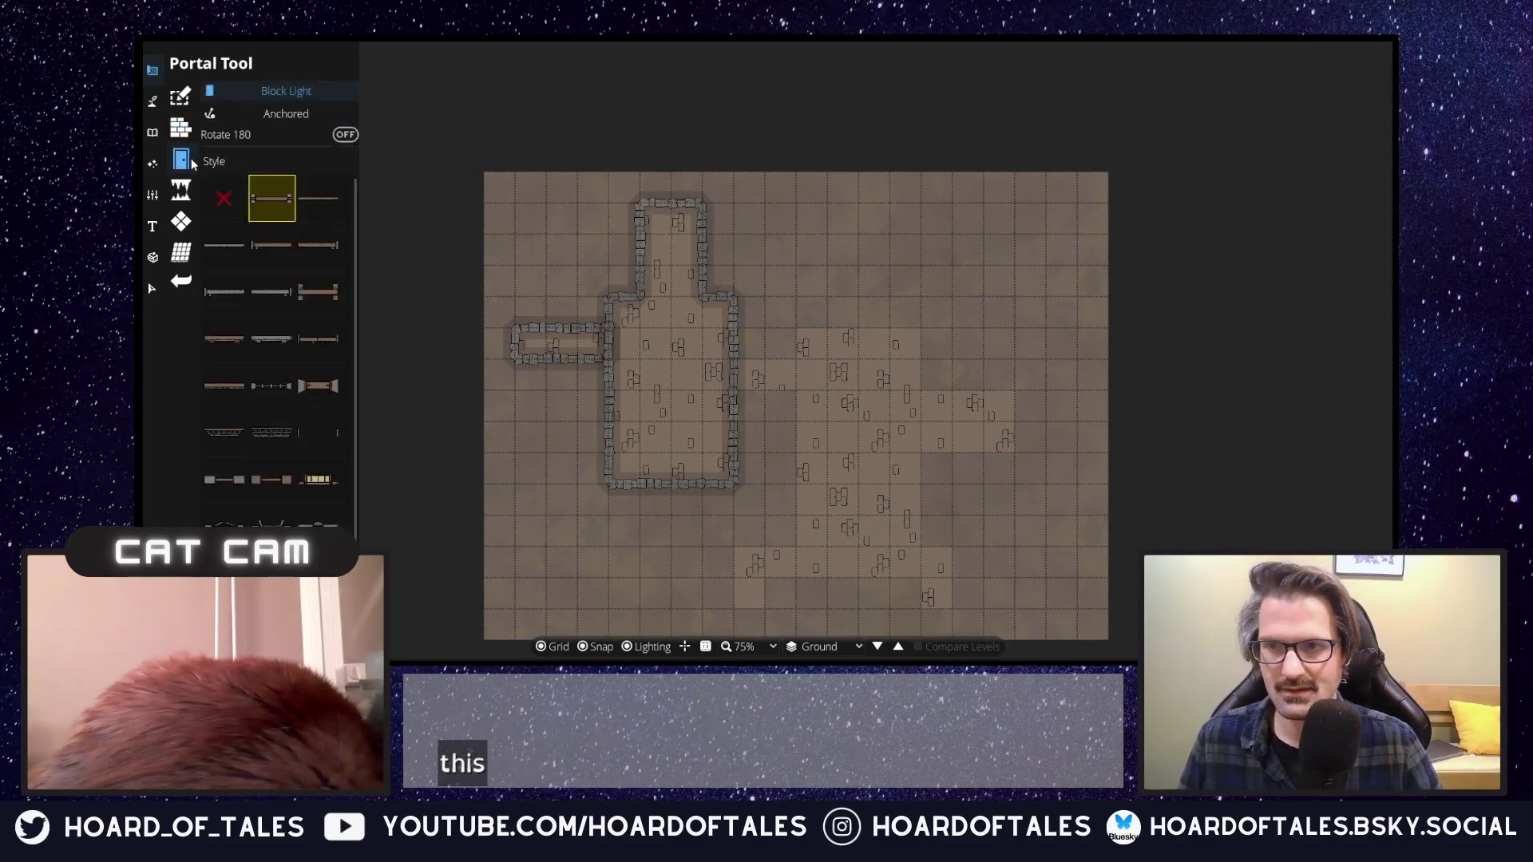
pyautogui.click(610, 344)
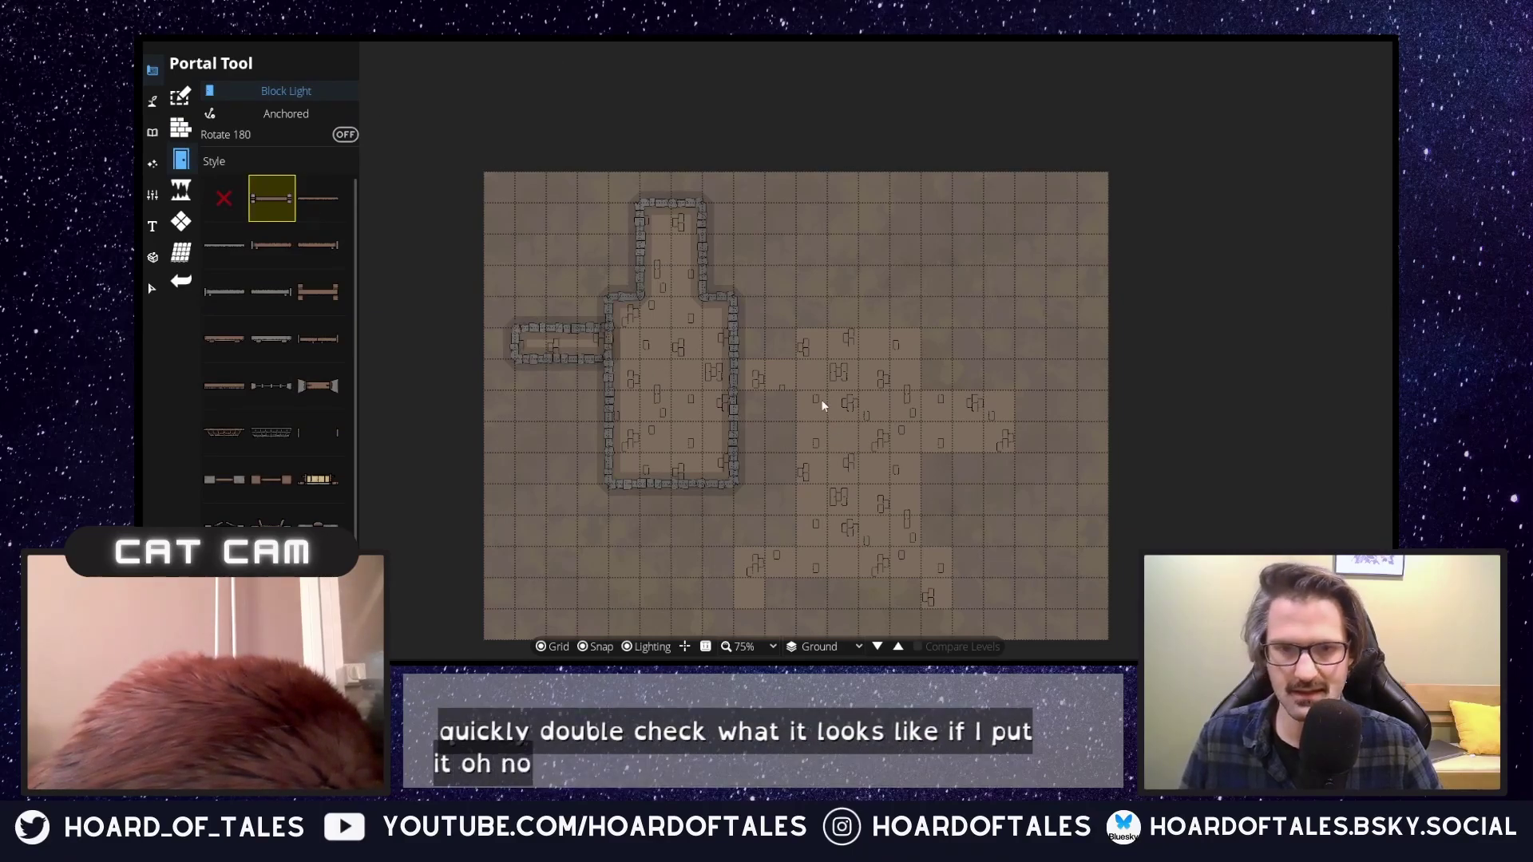
# Clear the trial walls and trace one continuous stone wall from the western corridor around the northern extension to the eastern room.
pyautogui.click(182, 128)
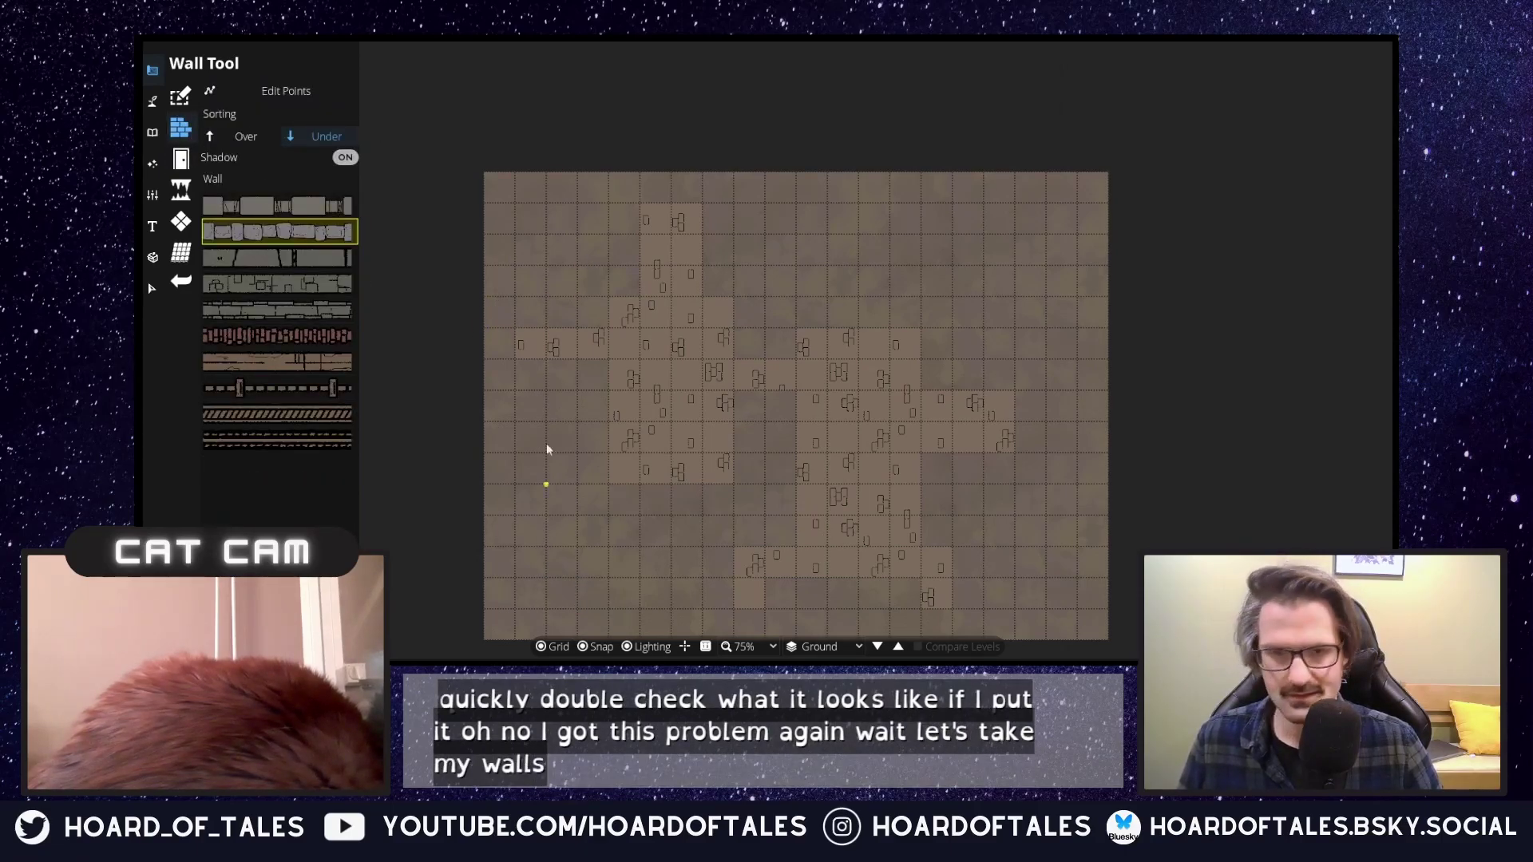
pyautogui.click(515, 328)
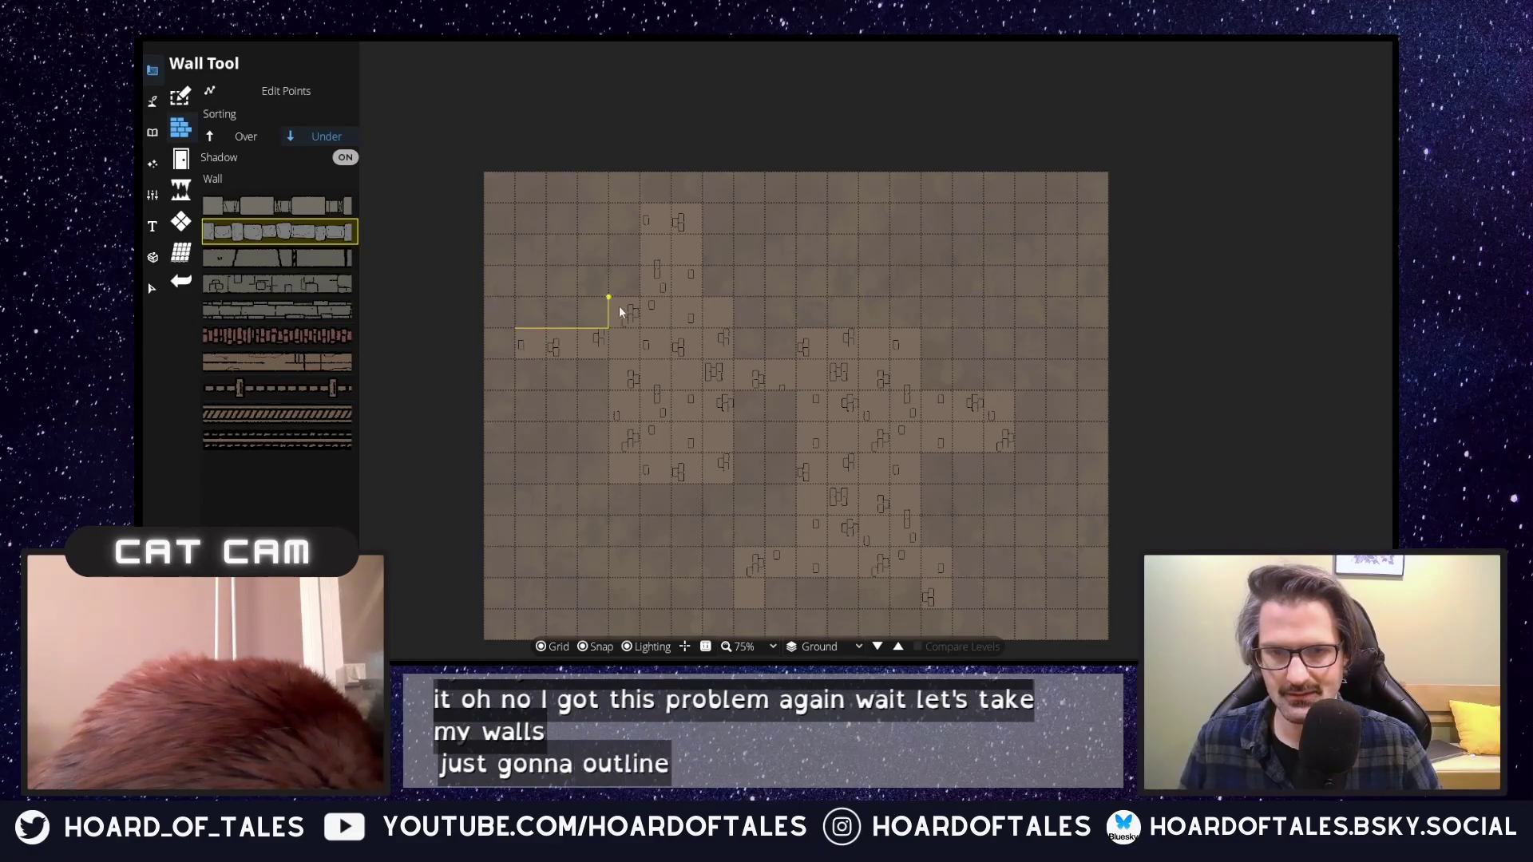
pyautogui.click(621, 308)
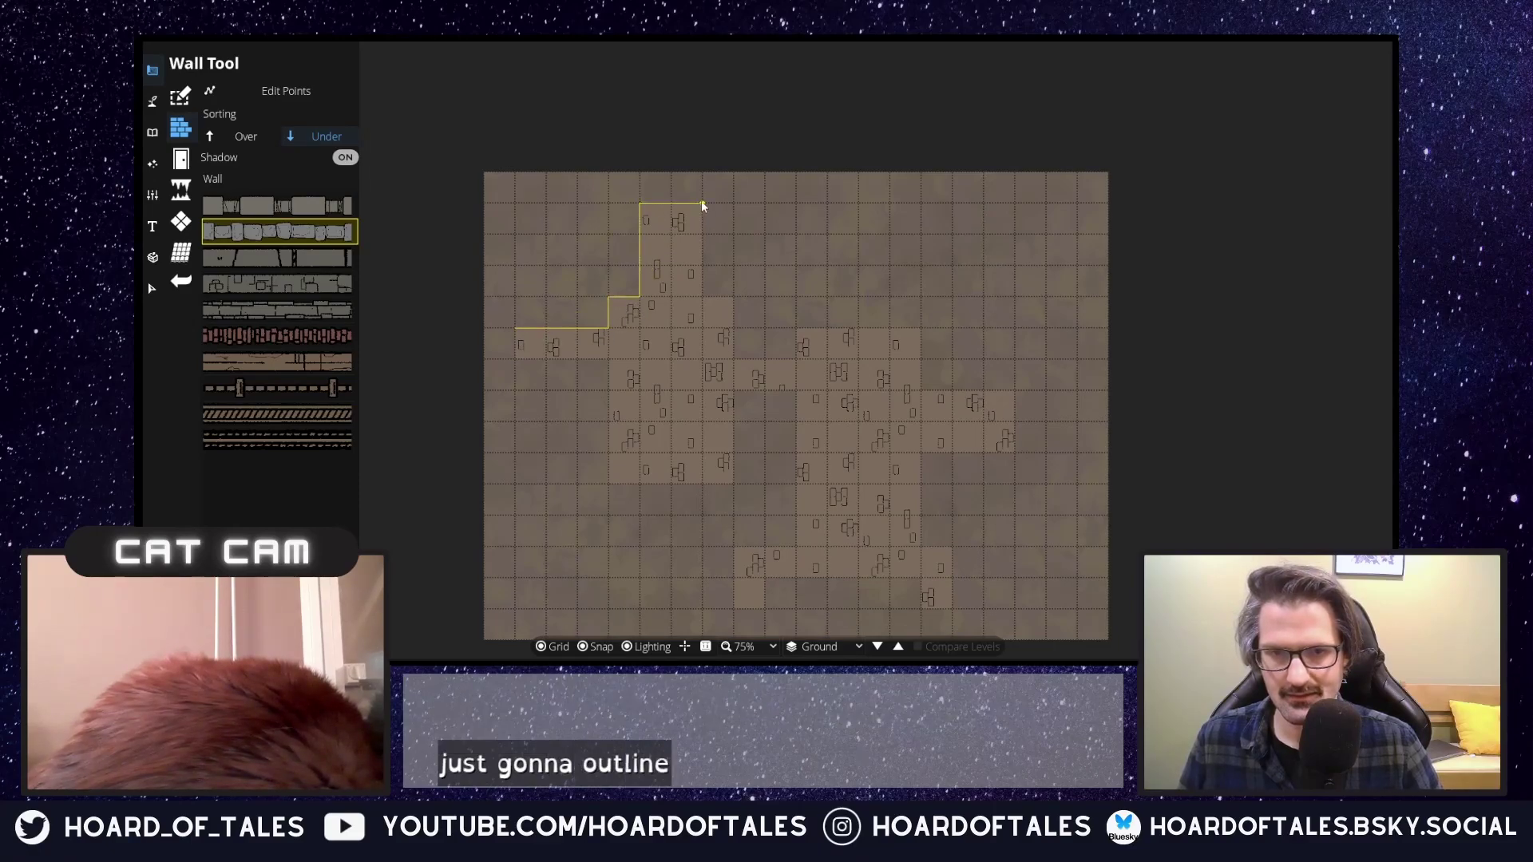
pyautogui.click(728, 364)
pyautogui.click(792, 361)
pyautogui.click(797, 344)
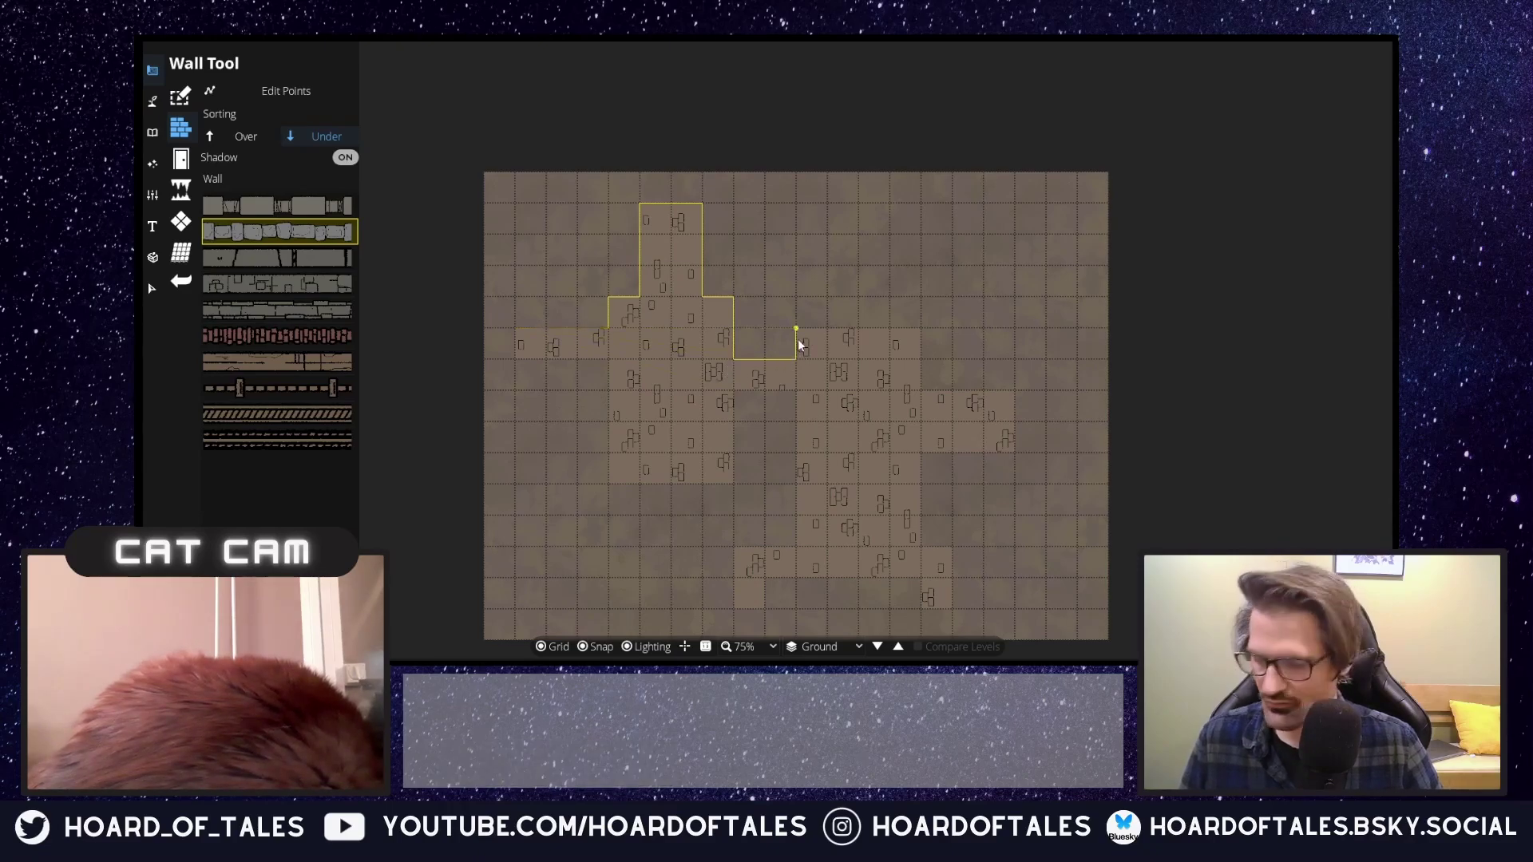
# Continue the stone wall around the eastern room's northern edge and eastern alcove, ending it on the southeastern nook's eastern side.
pyautogui.click(928, 329)
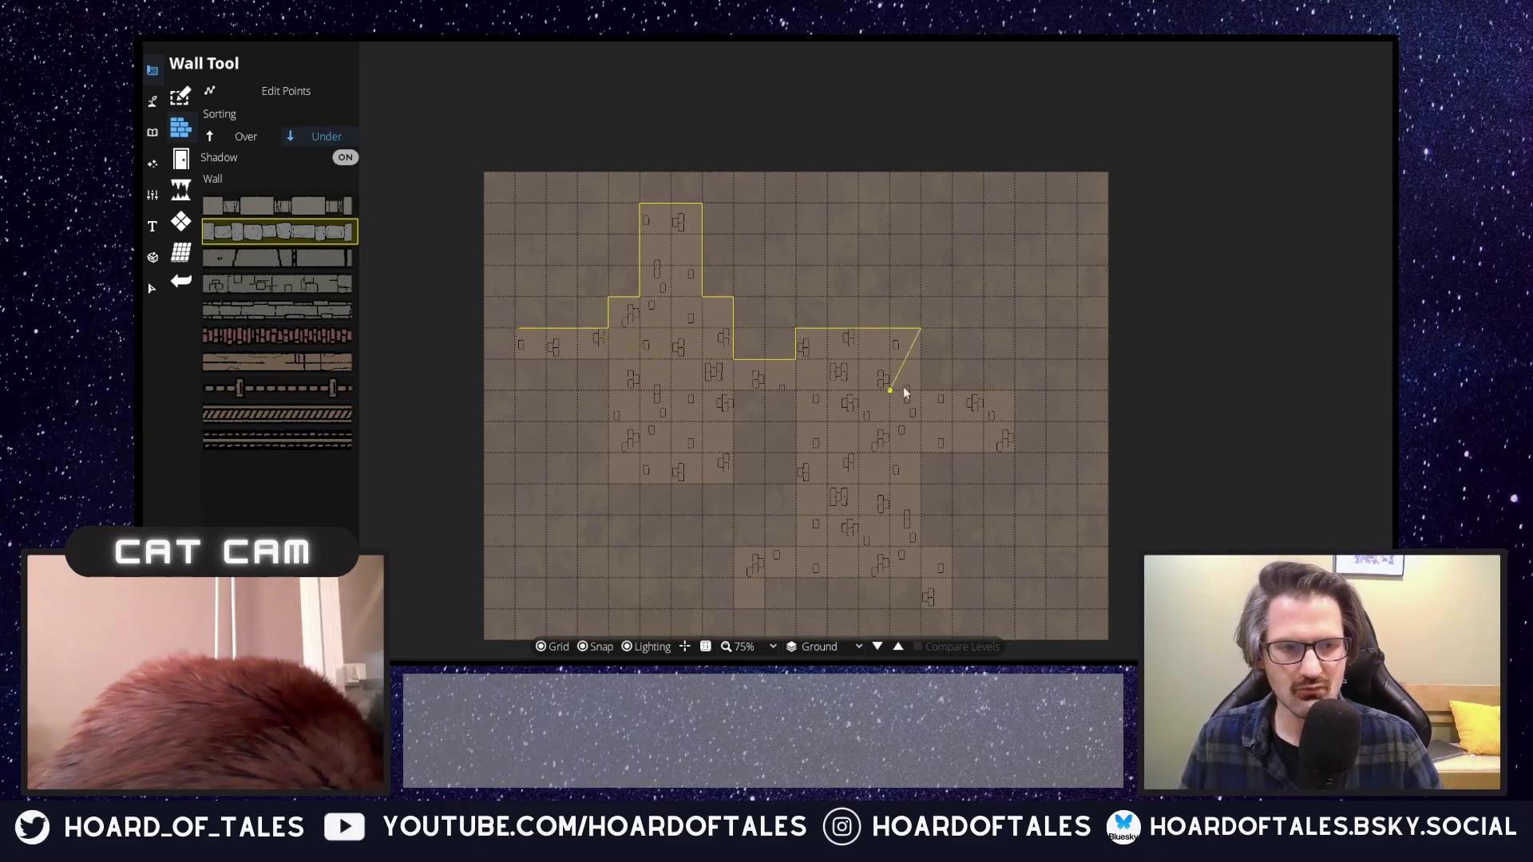
pyautogui.click(1006, 391)
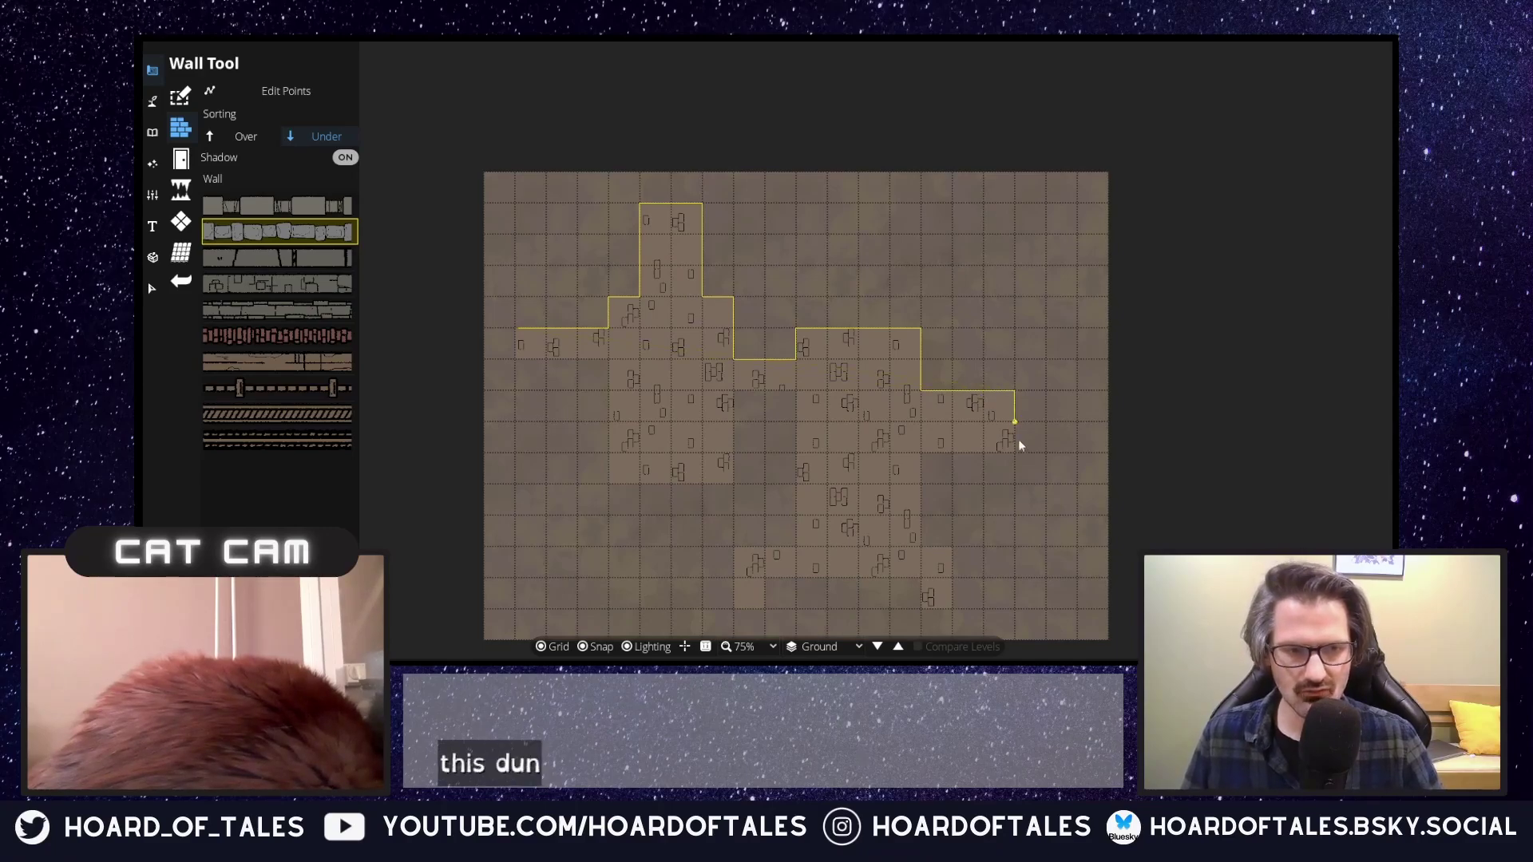
pyautogui.click(1013, 451)
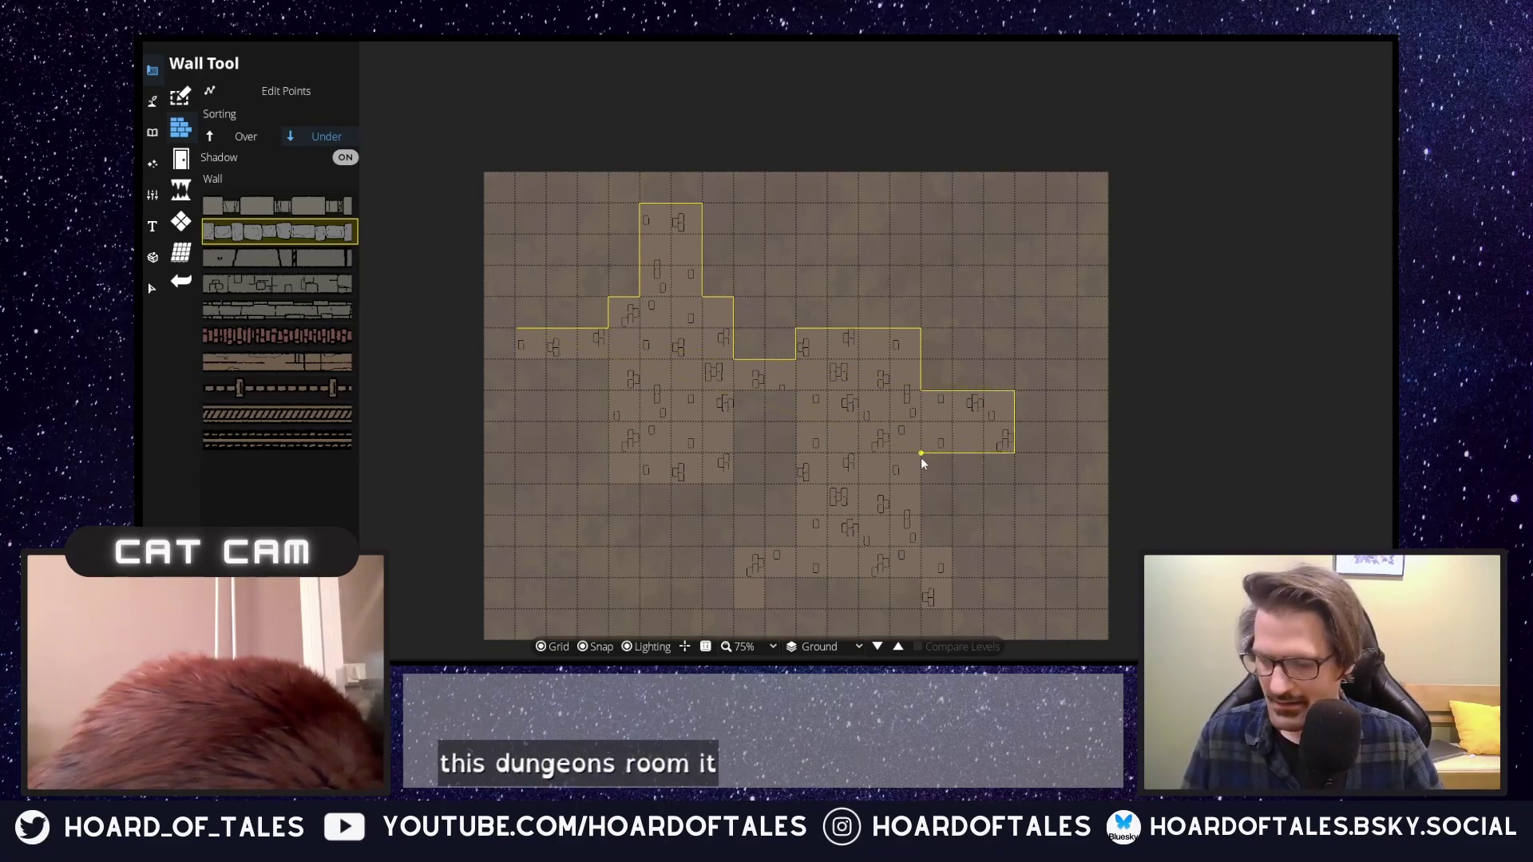
pyautogui.click(922, 457)
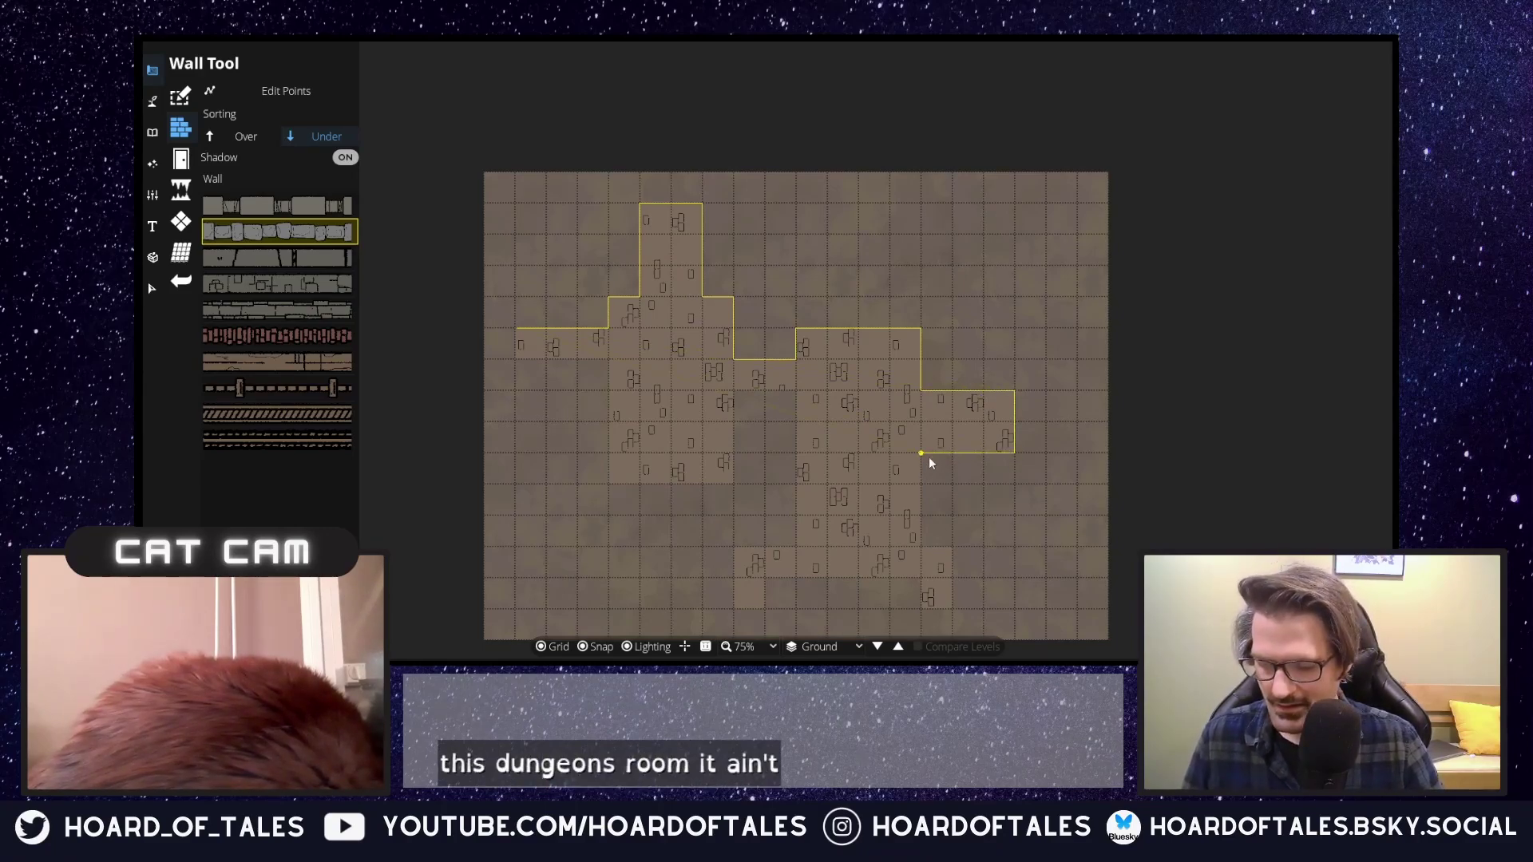
pyautogui.click(954, 547)
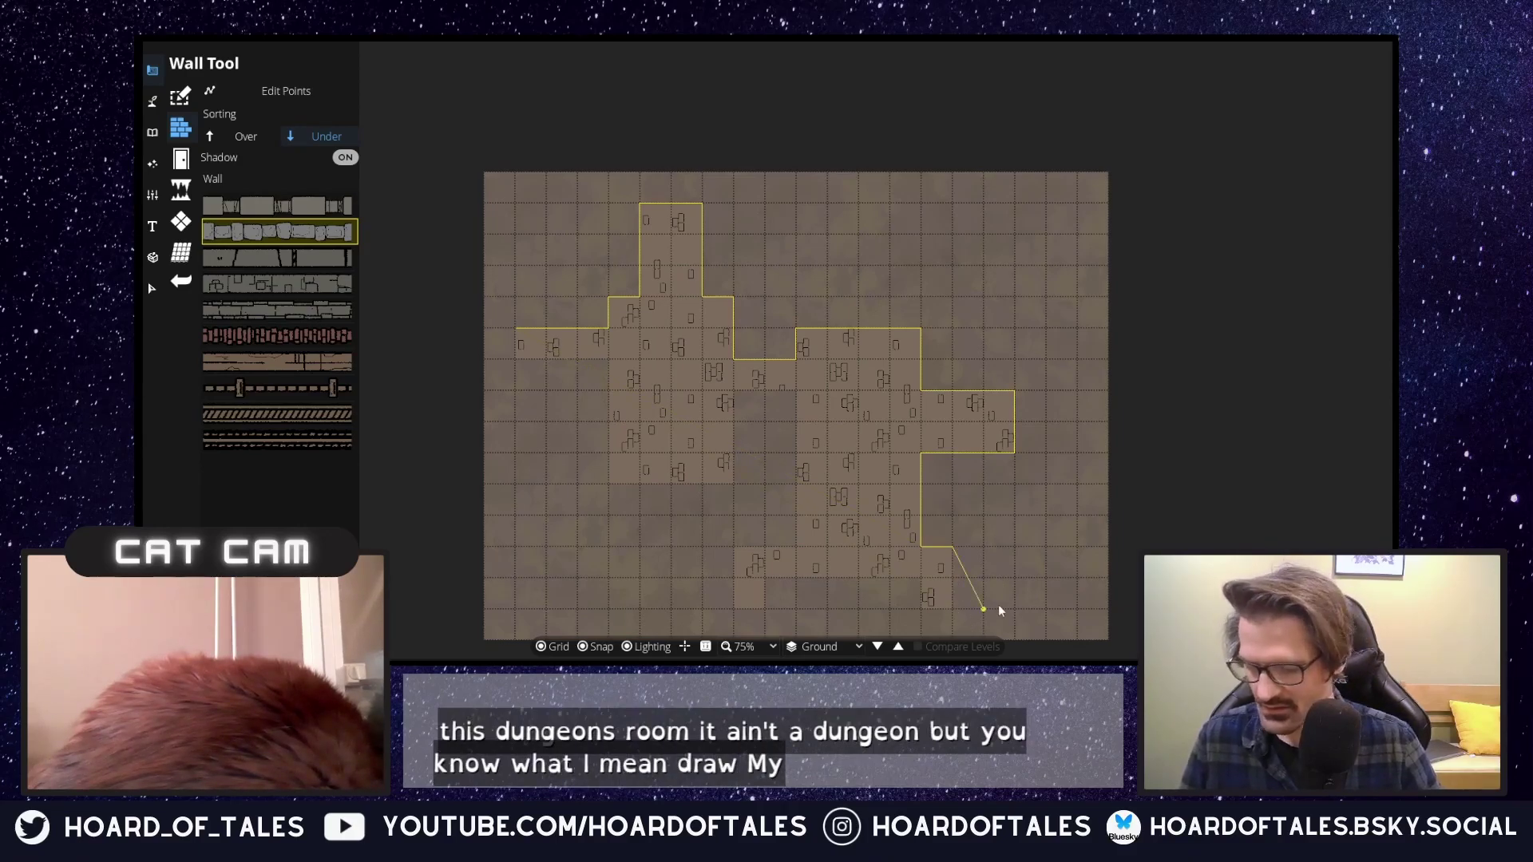
pyautogui.rightClick(999, 594)
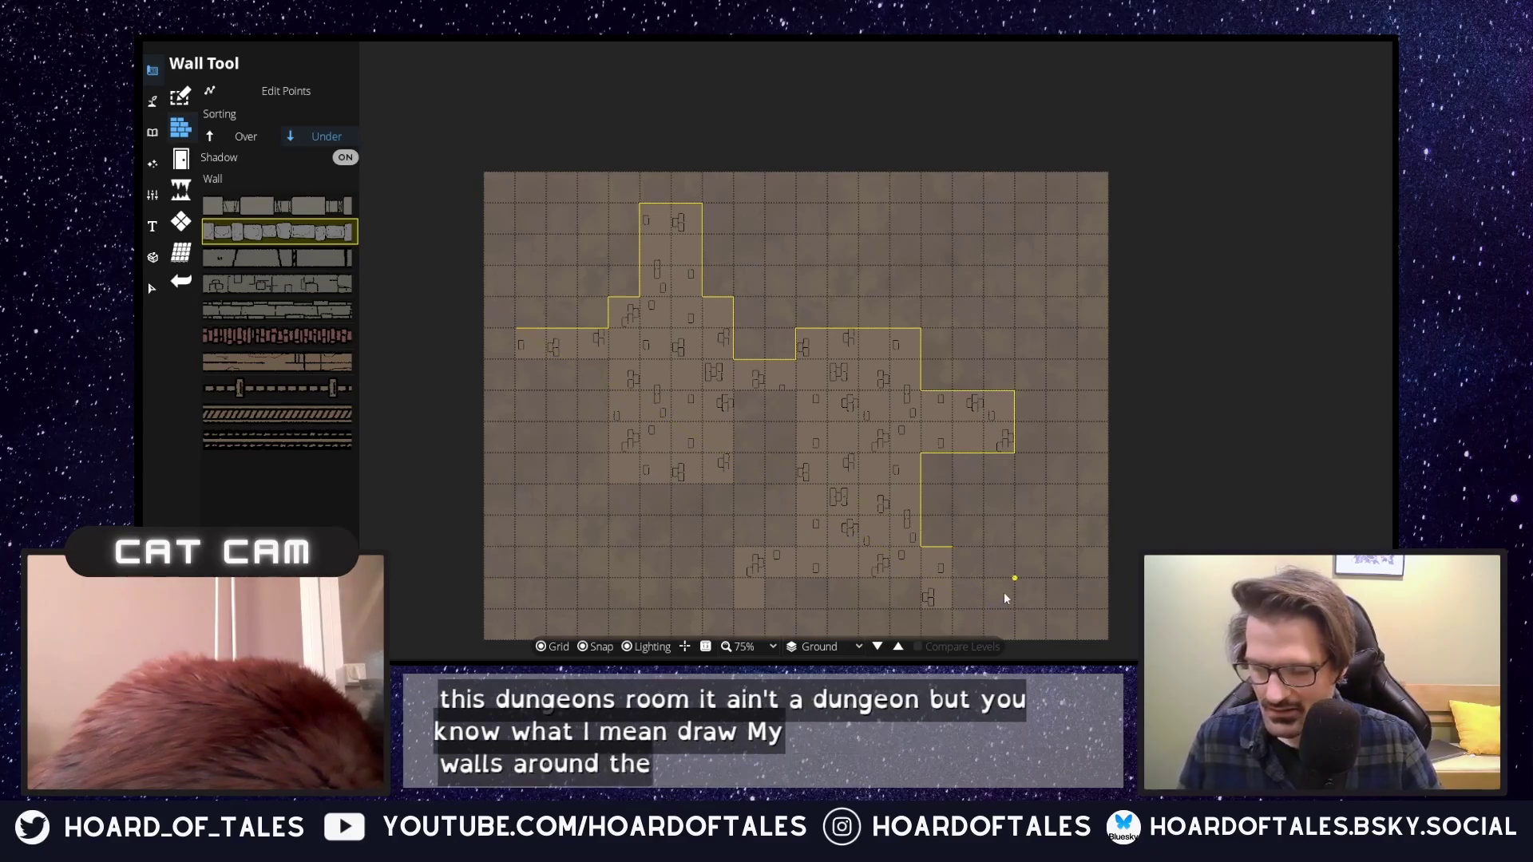
pyautogui.doubleClick(955, 575)
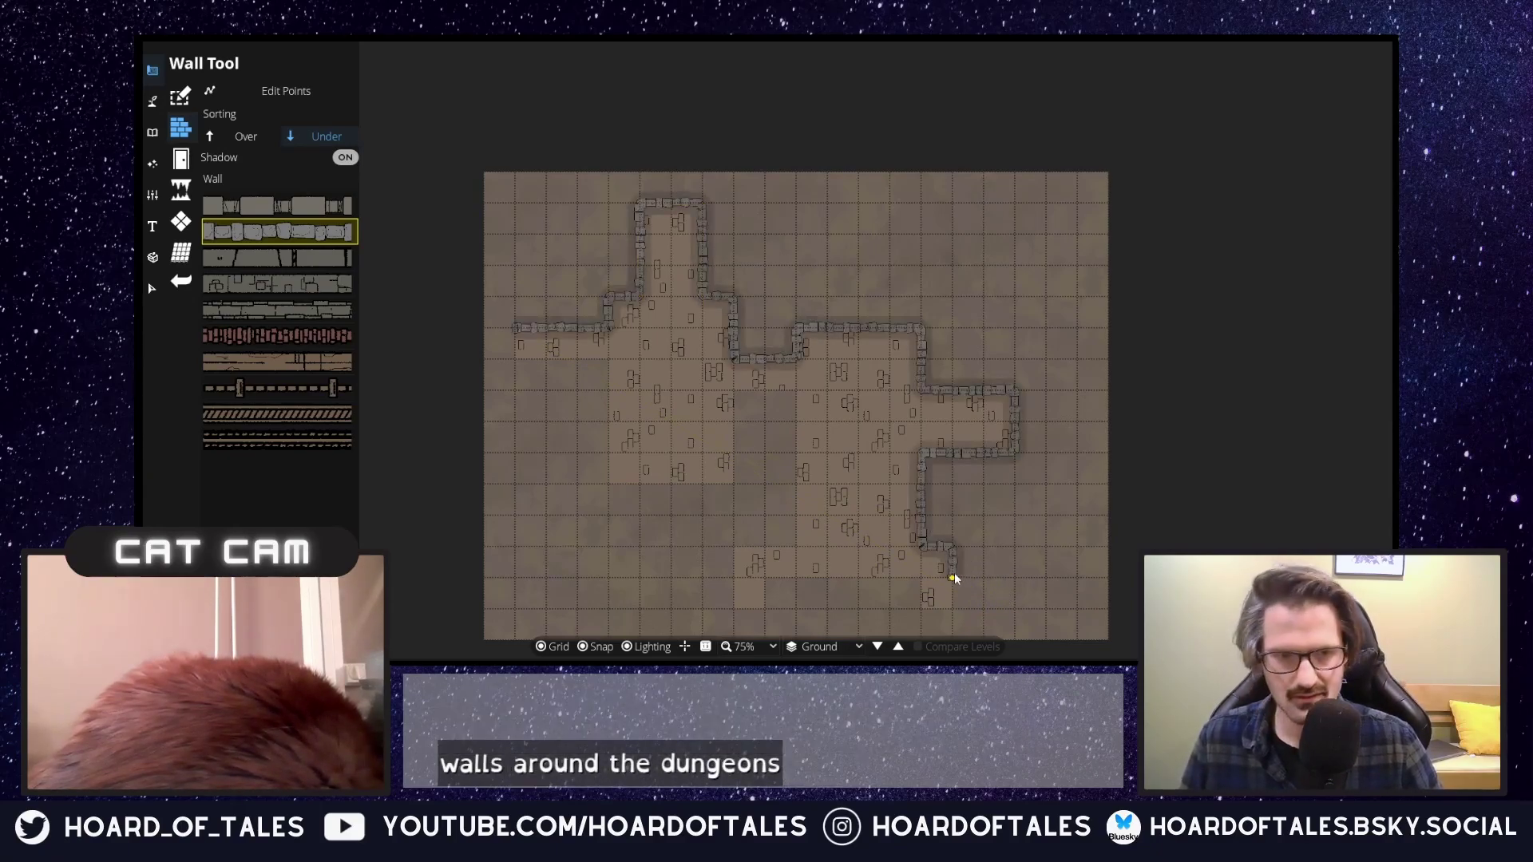
# Wall the southwestern nook, the corridor's southern side, the western room and the western corridor, joining the start of the first wall.
pyautogui.click(765, 577)
pyautogui.click(765, 609)
pyautogui.click(734, 609)
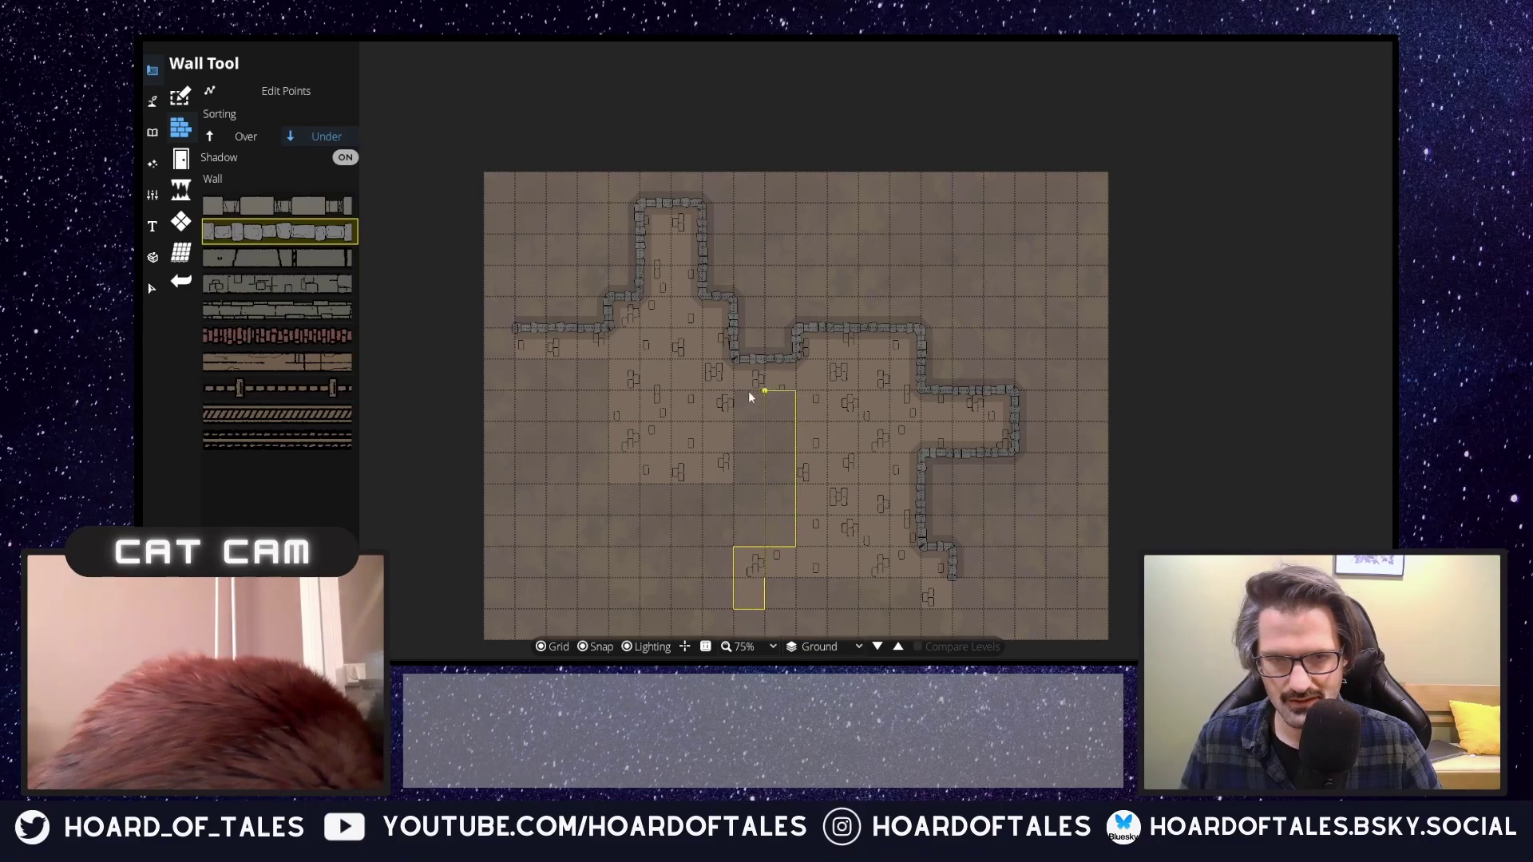
pyautogui.click(741, 489)
pyautogui.click(609, 497)
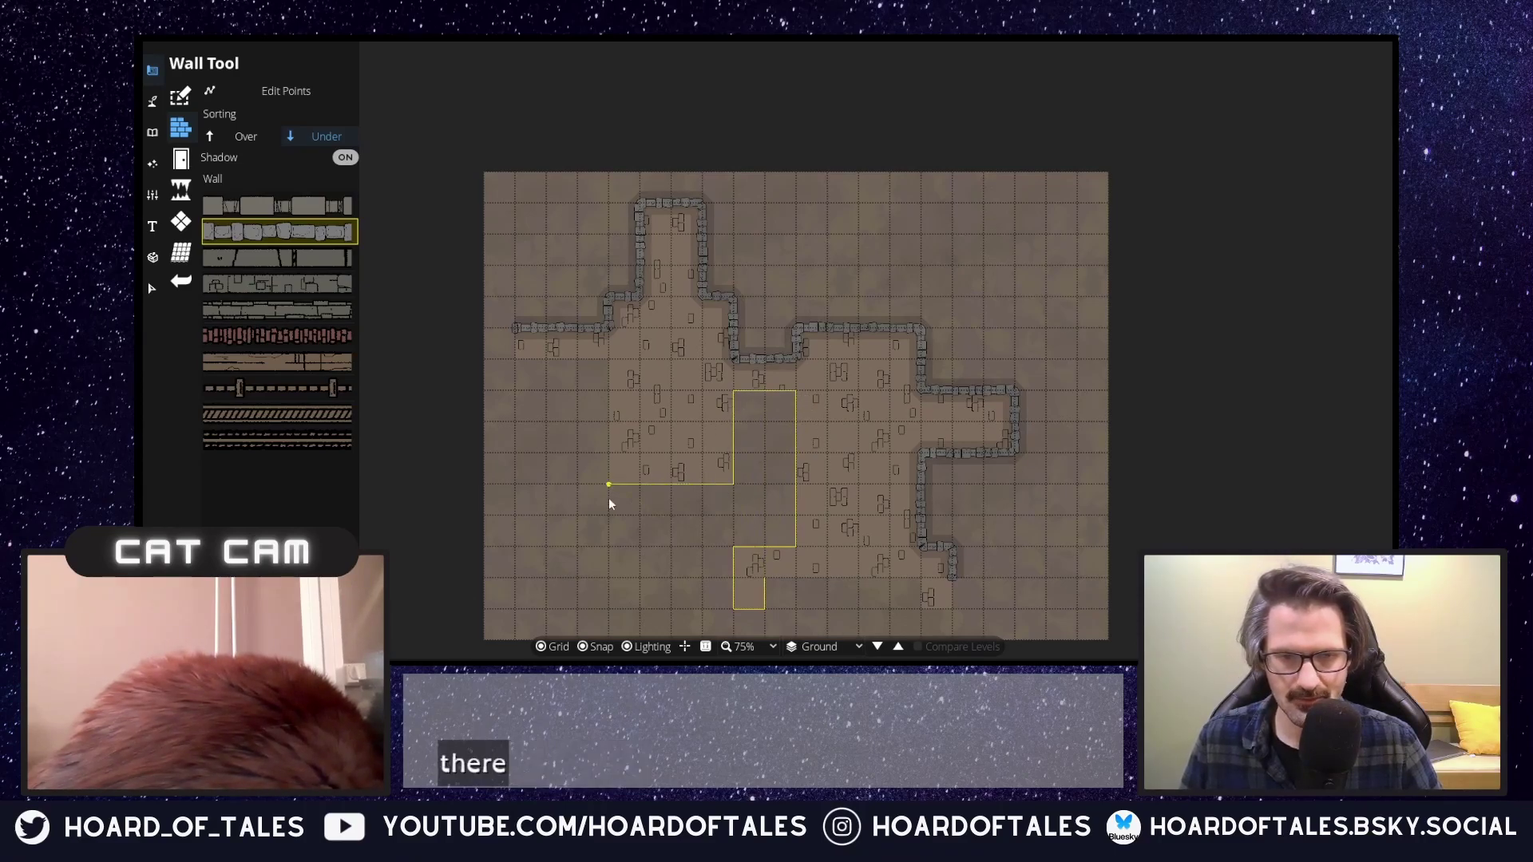
pyautogui.click(608, 359)
pyautogui.click(515, 360)
pyautogui.click(515, 328)
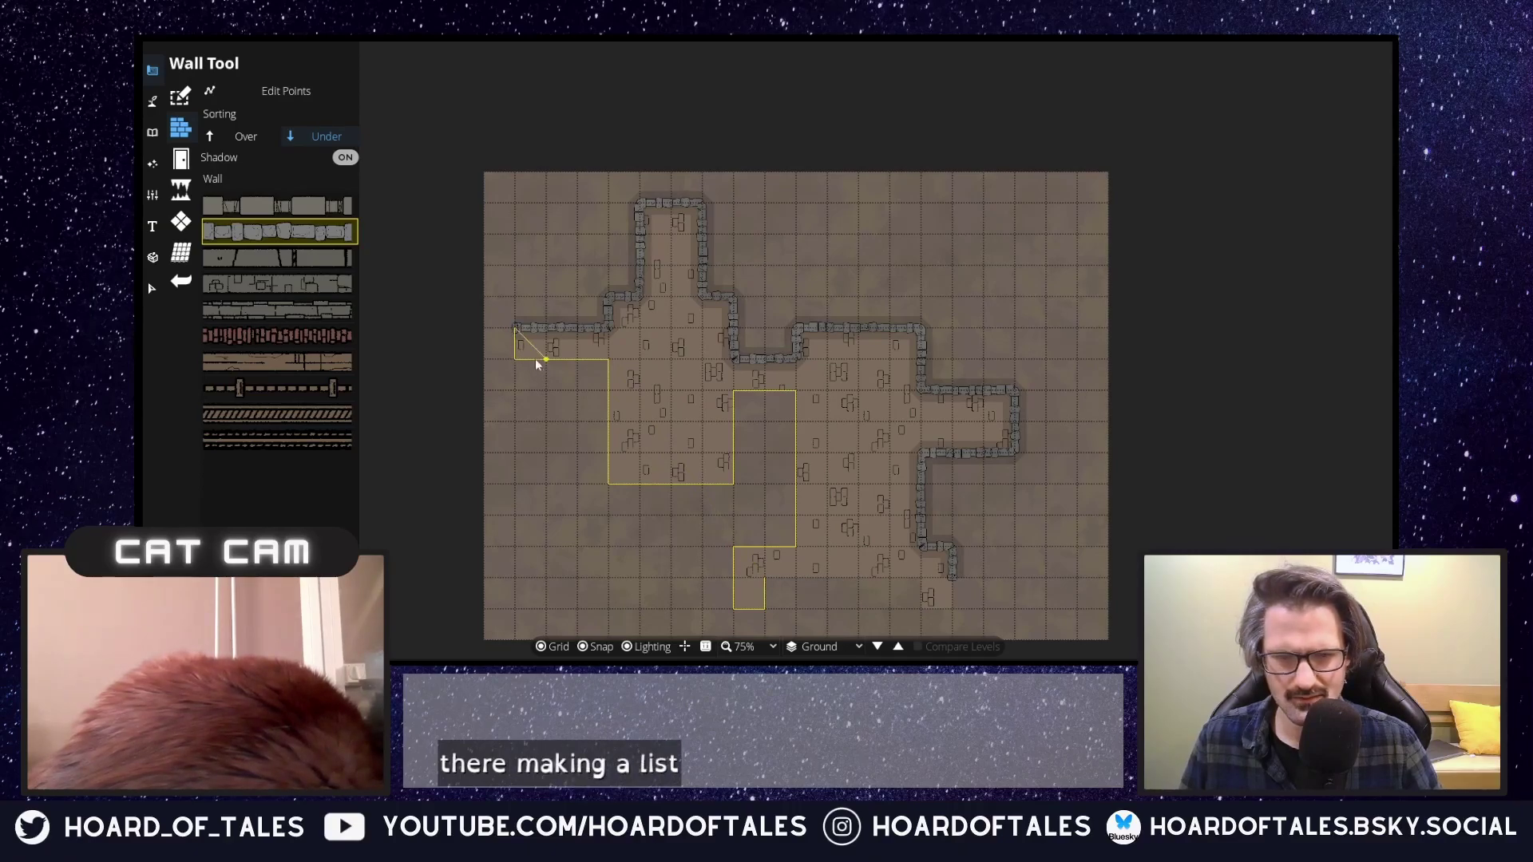
pyautogui.click(516, 359)
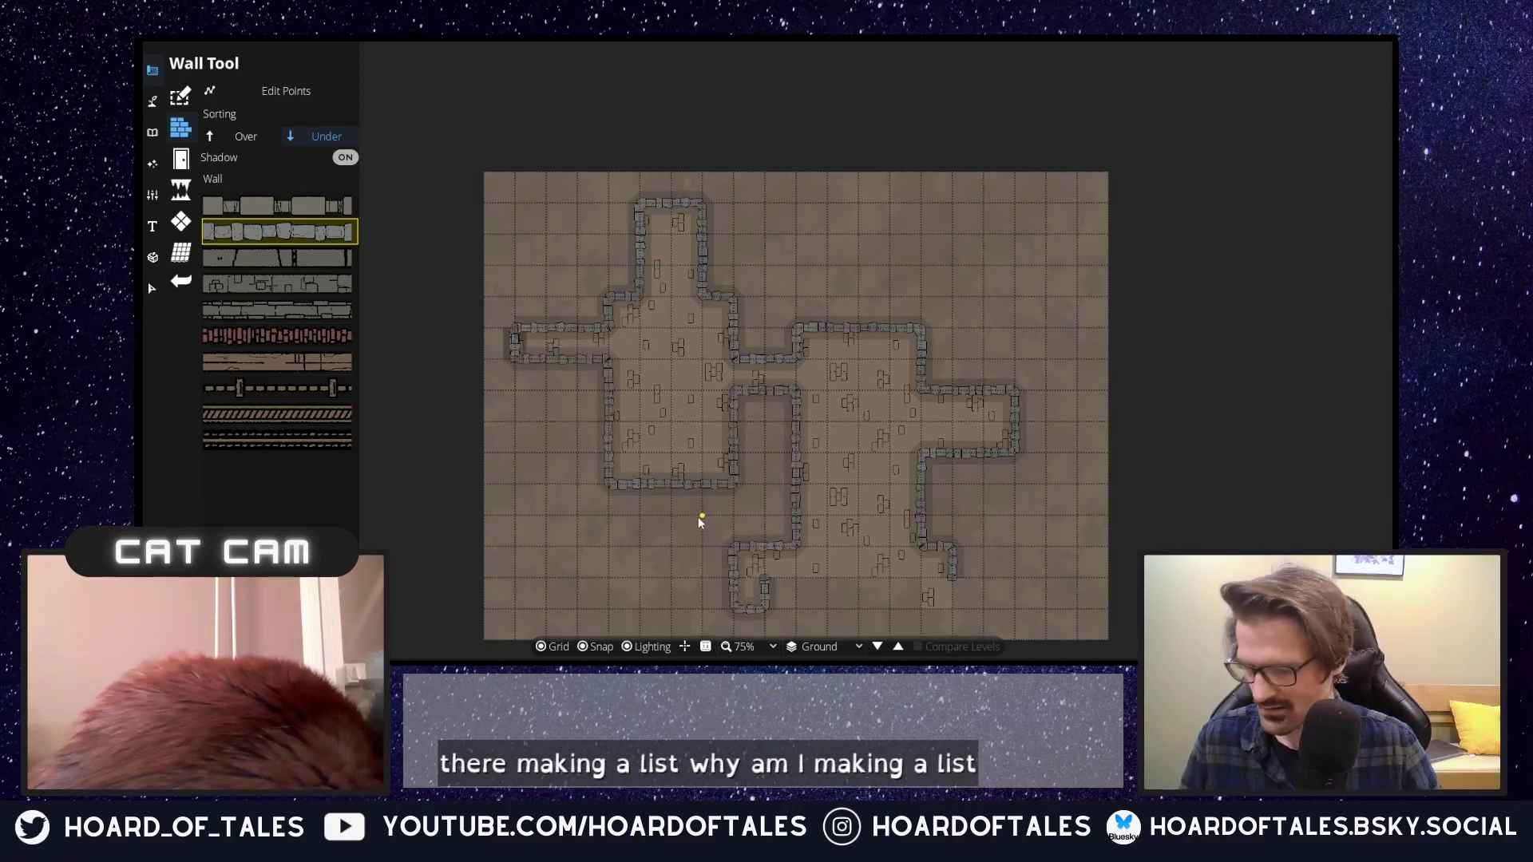
# Close the outline with a stone wall along the eastern room's southern edge and around the southeastern nook.
pyautogui.click(765, 577)
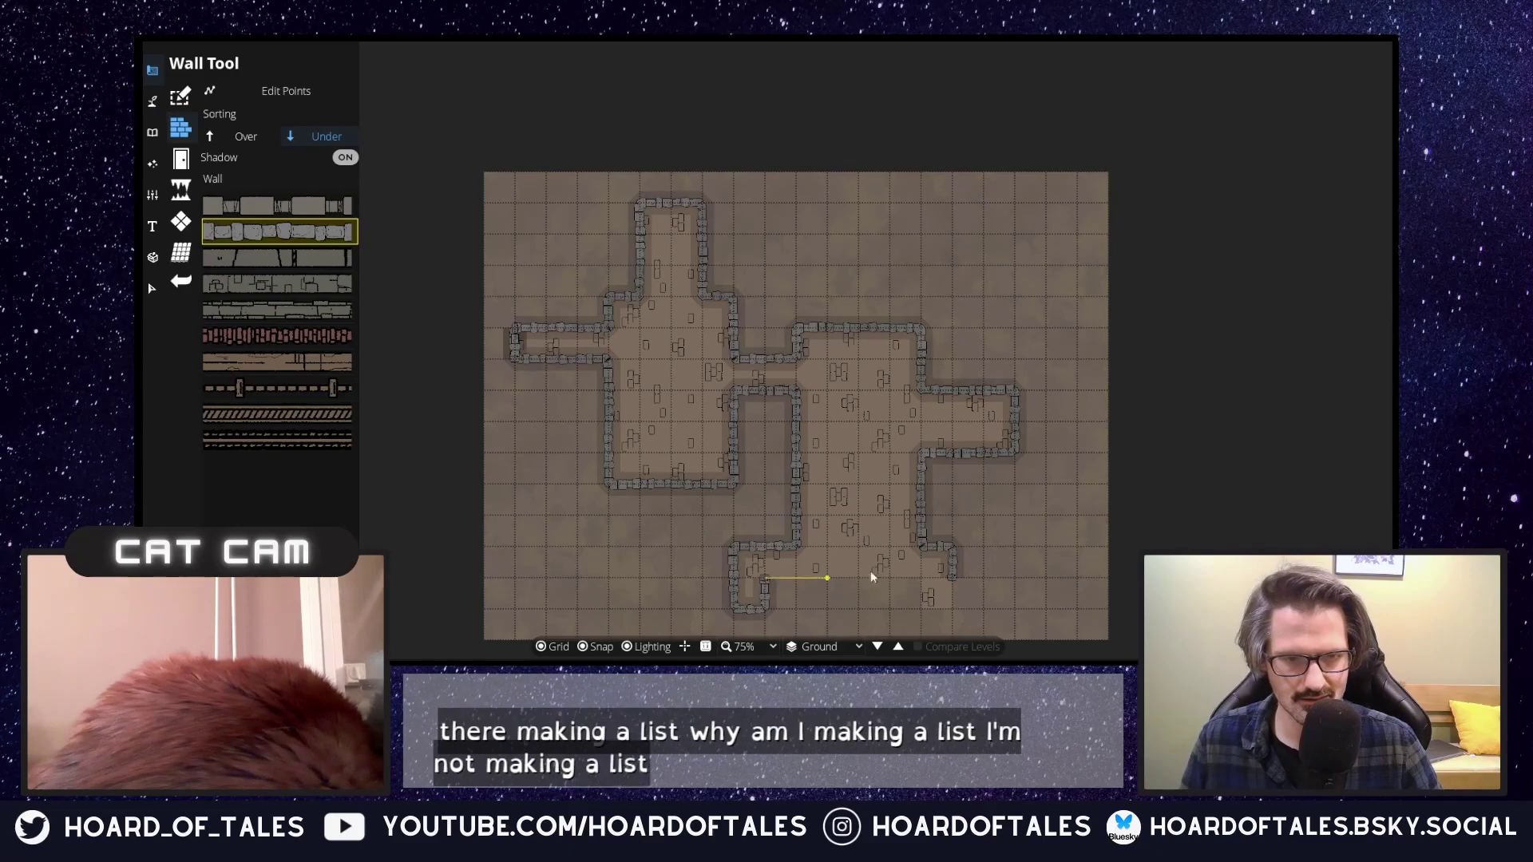
pyautogui.click(920, 578)
pyautogui.click(921, 609)
pyautogui.click(953, 609)
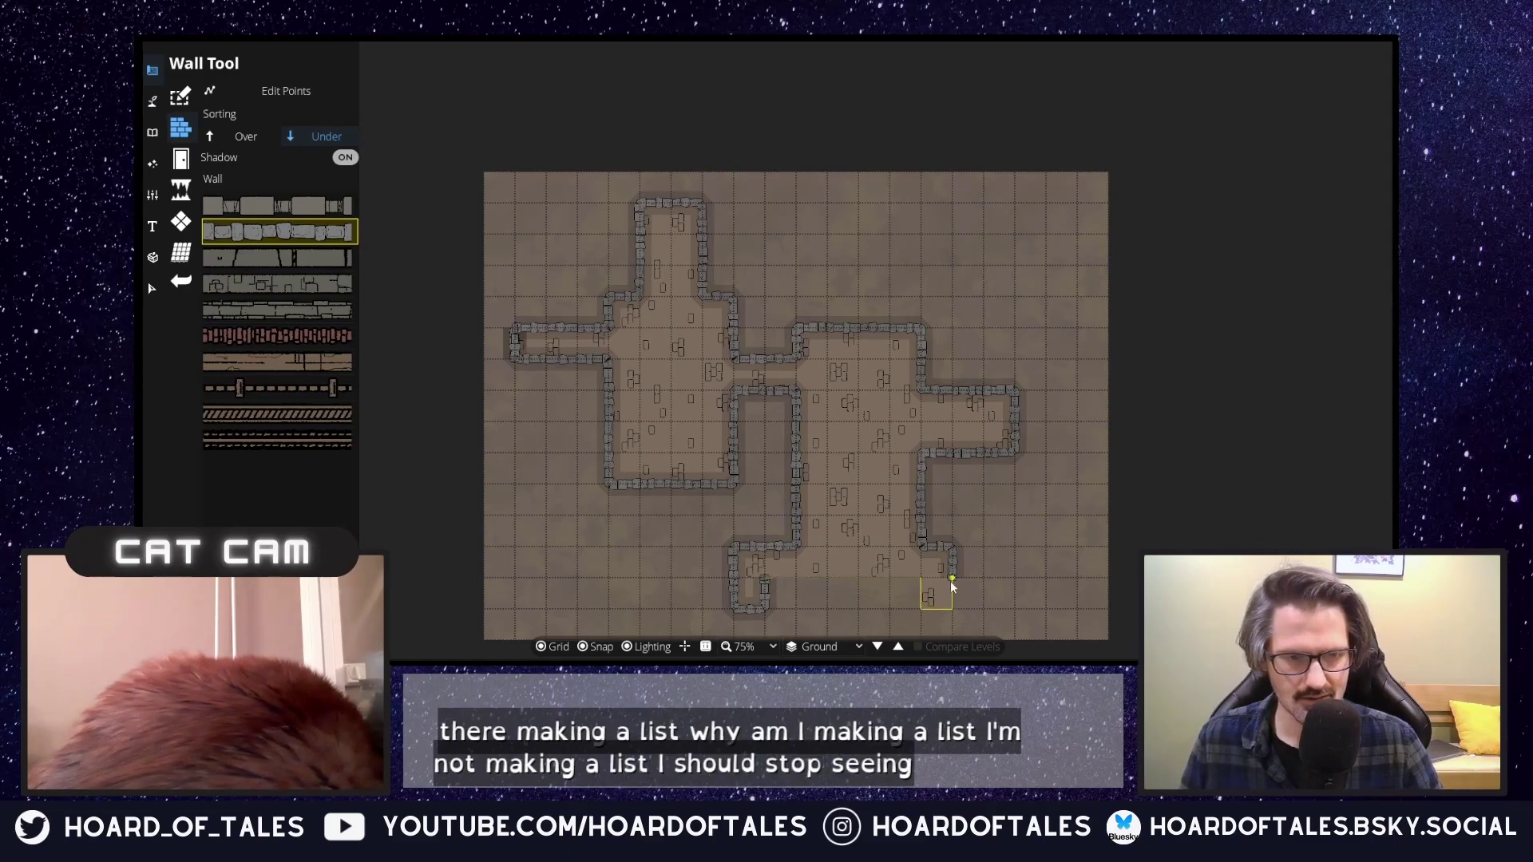
pyautogui.doubleClick(950, 582)
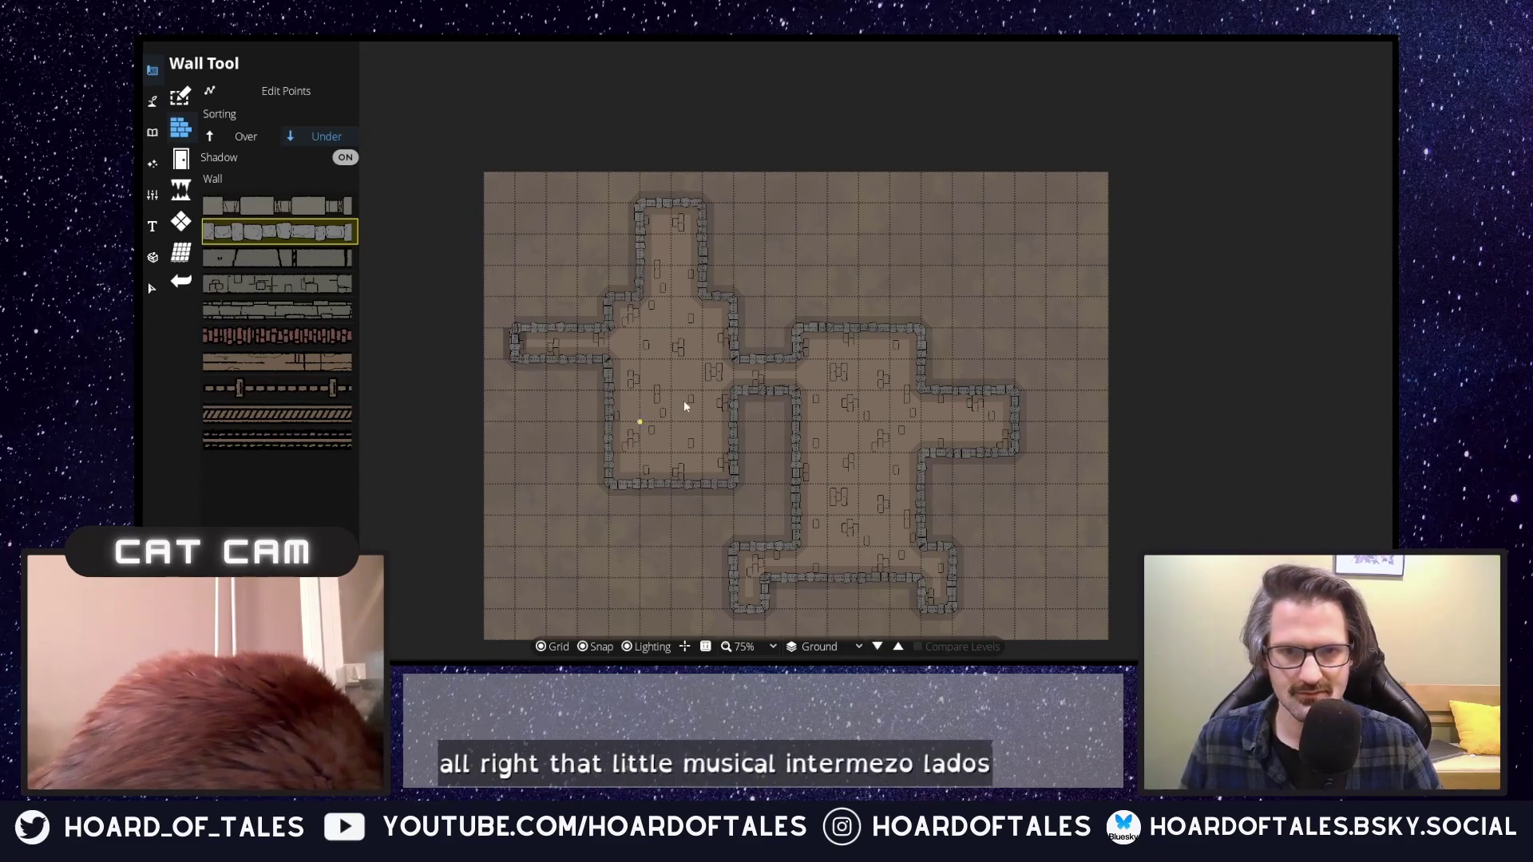
# Separate the western room from its adjoining corridors with short dividing walls.
pyautogui.scroll(2, 707, 388)
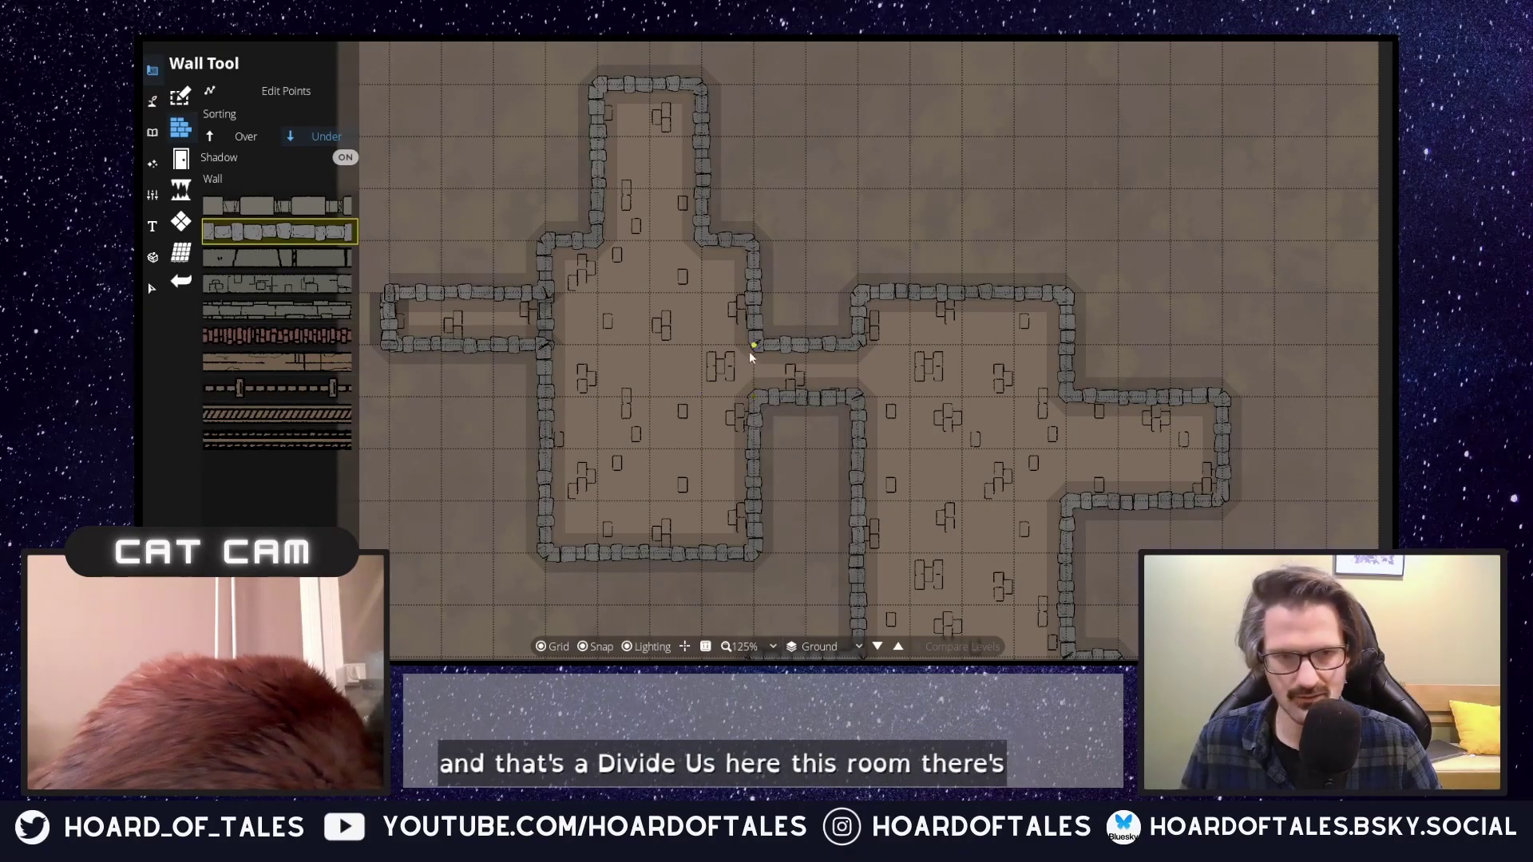
pyautogui.click(753, 392)
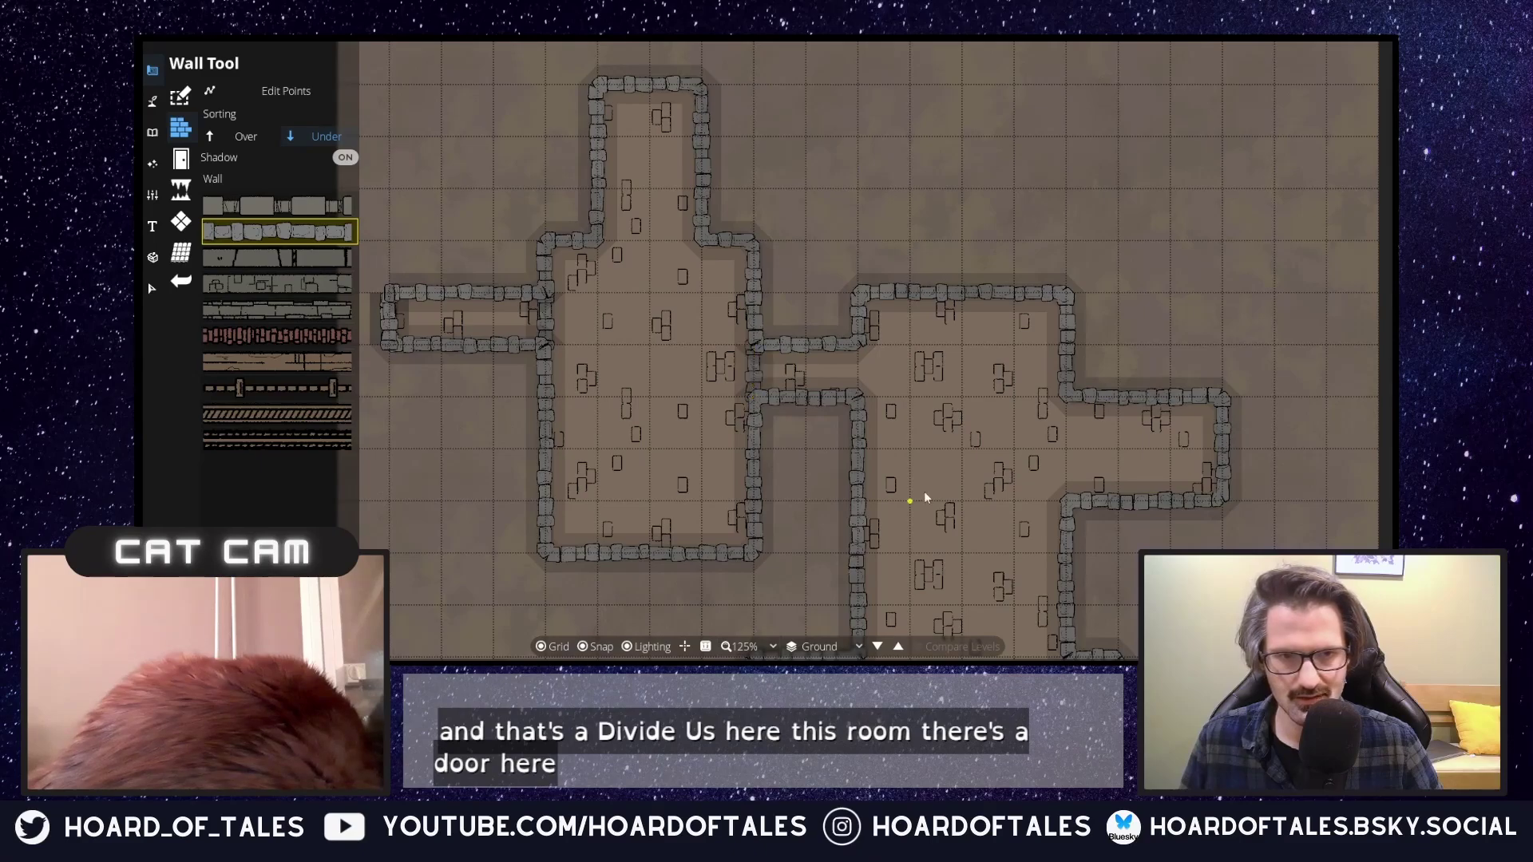
pyautogui.scroll(-5, 923, 489)
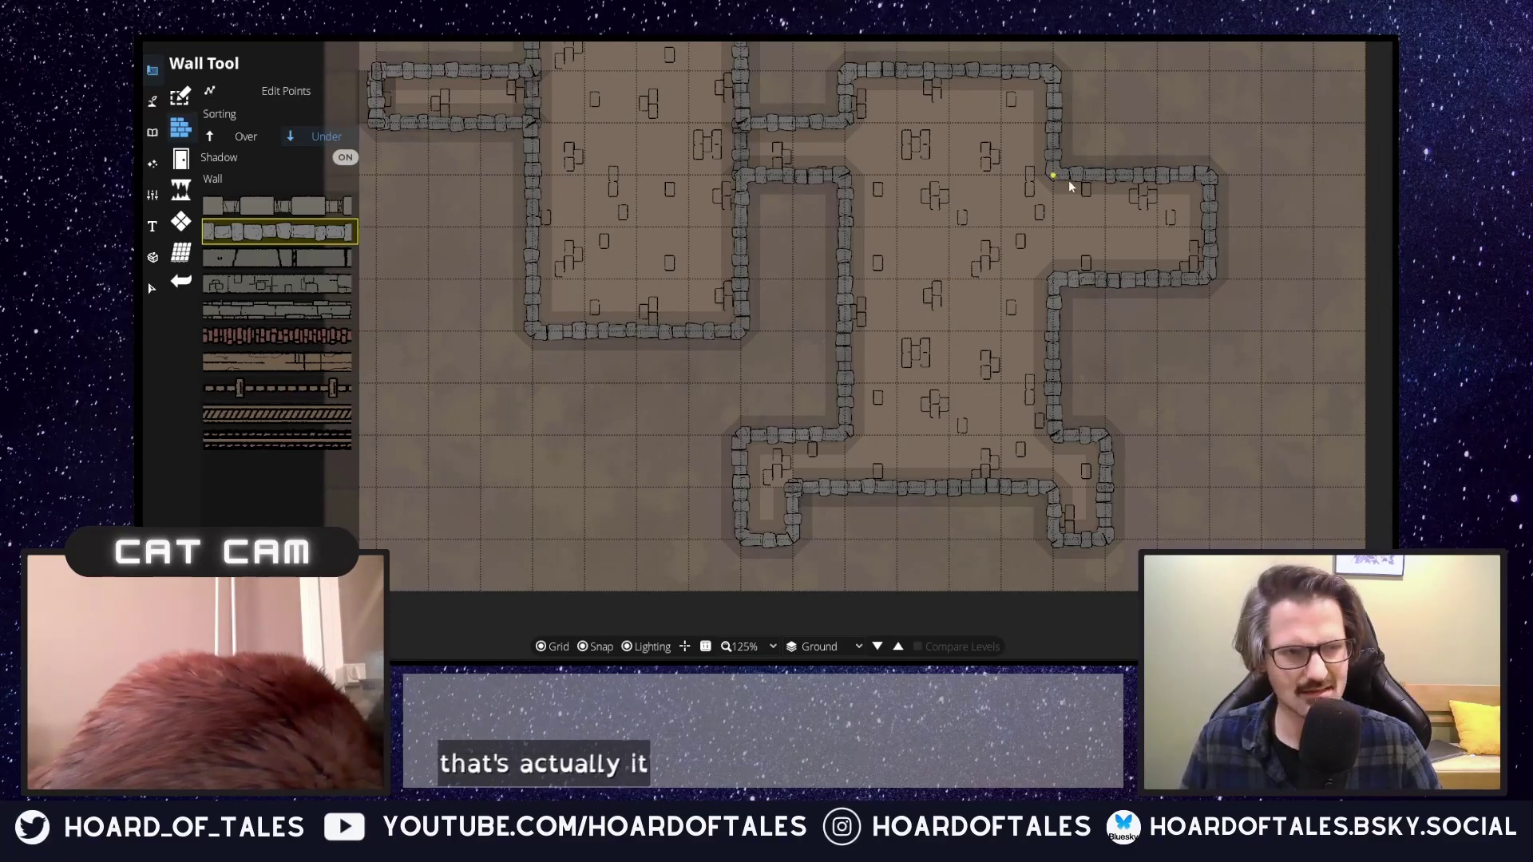
pyautogui.click(1048, 286)
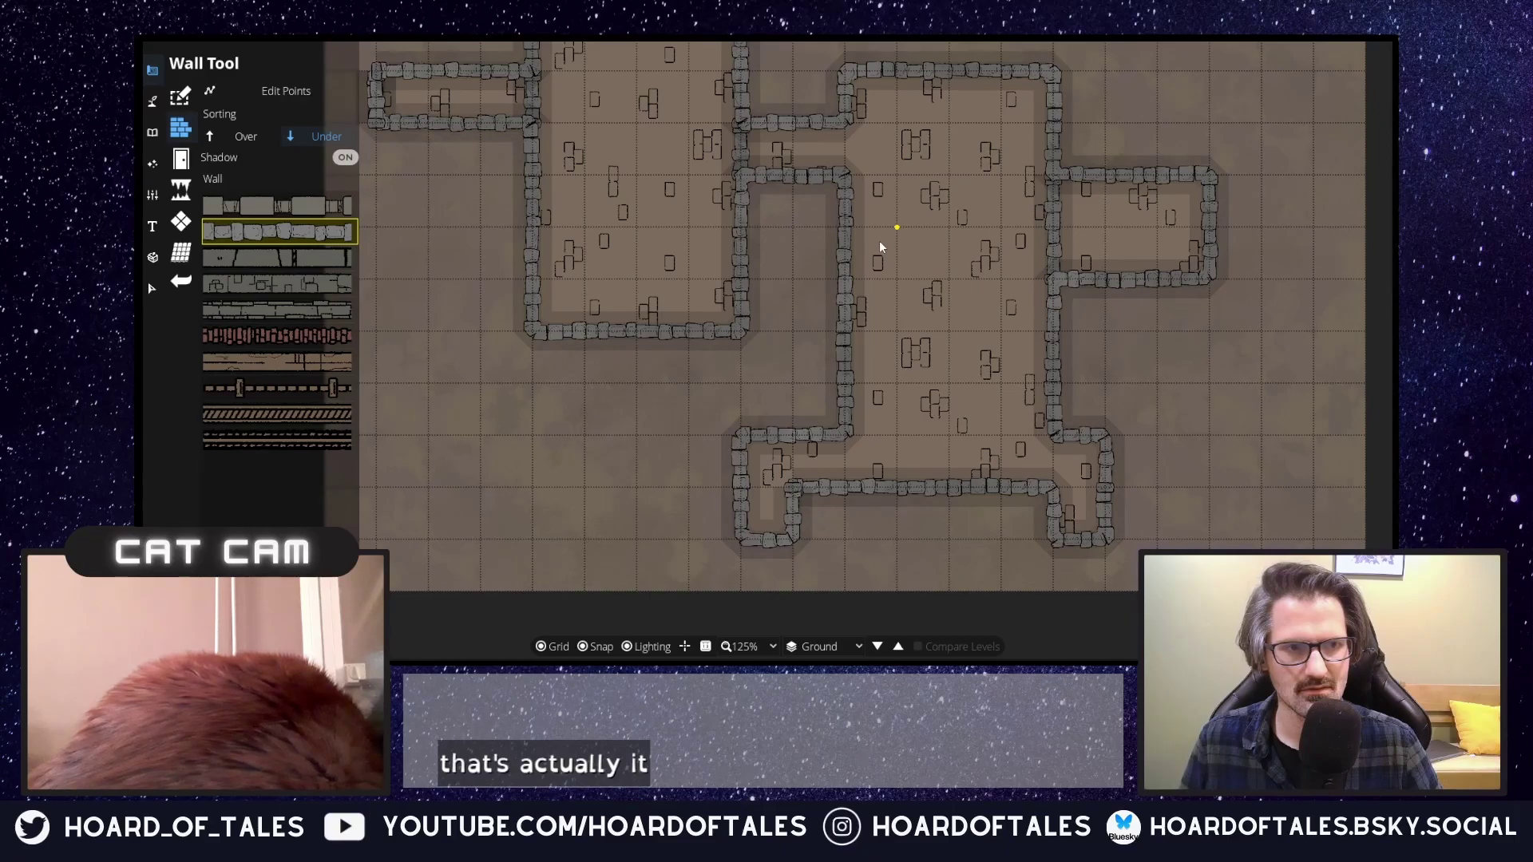
pyautogui.moveTo(904, 246); pyautogui.dragTo(960, 380)
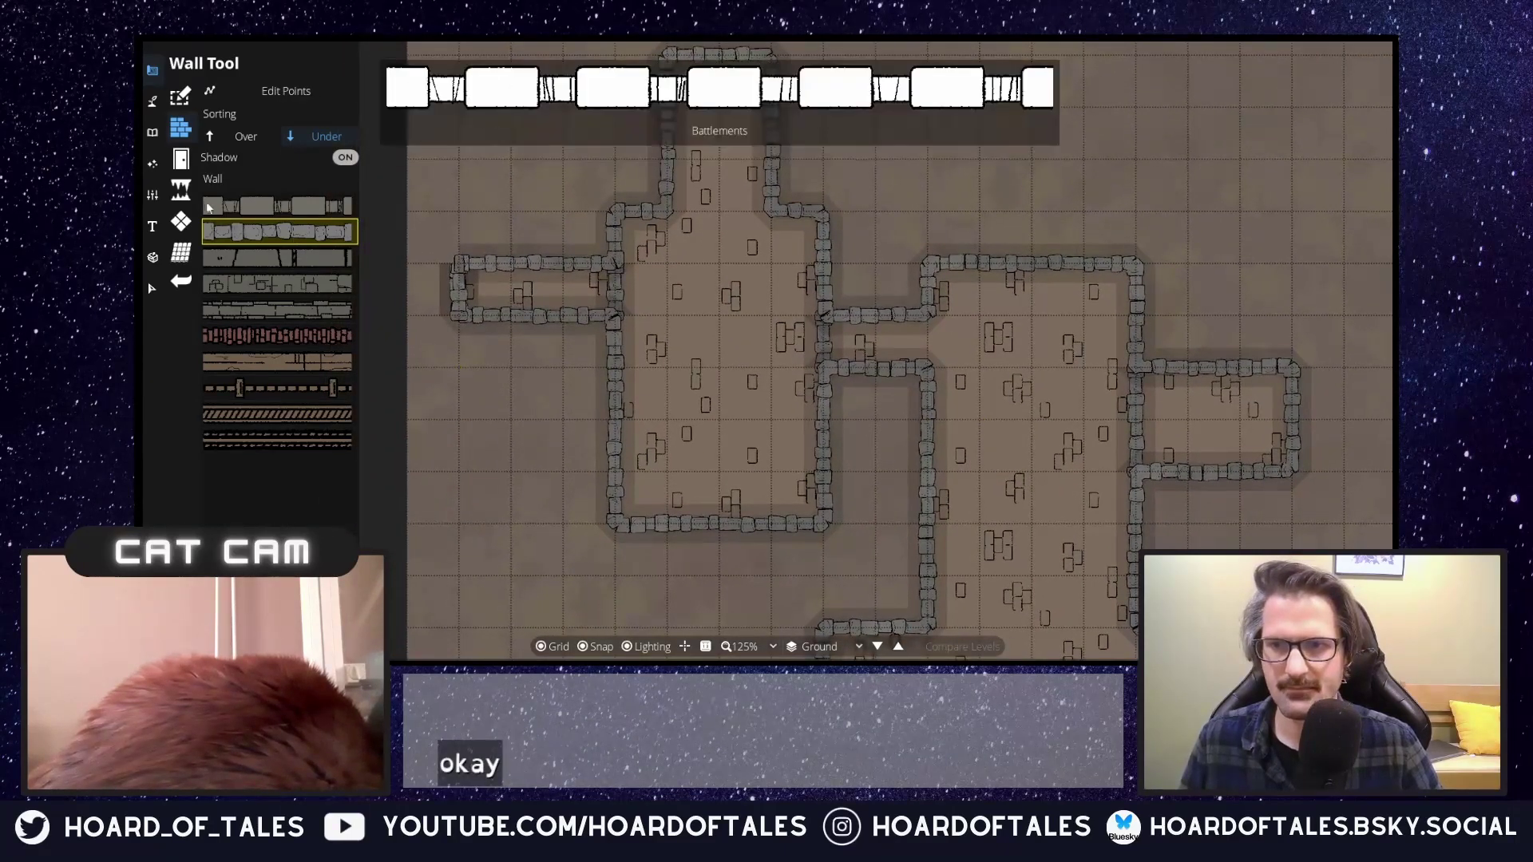
pyautogui.hotkey('ctrl', 'z')
# Place doors with the Portal Tool in the dividing walls on the western room's western and eastern sides.
pyautogui.click(181, 189)
pyautogui.click(180, 158)
pyautogui.click(615, 292)
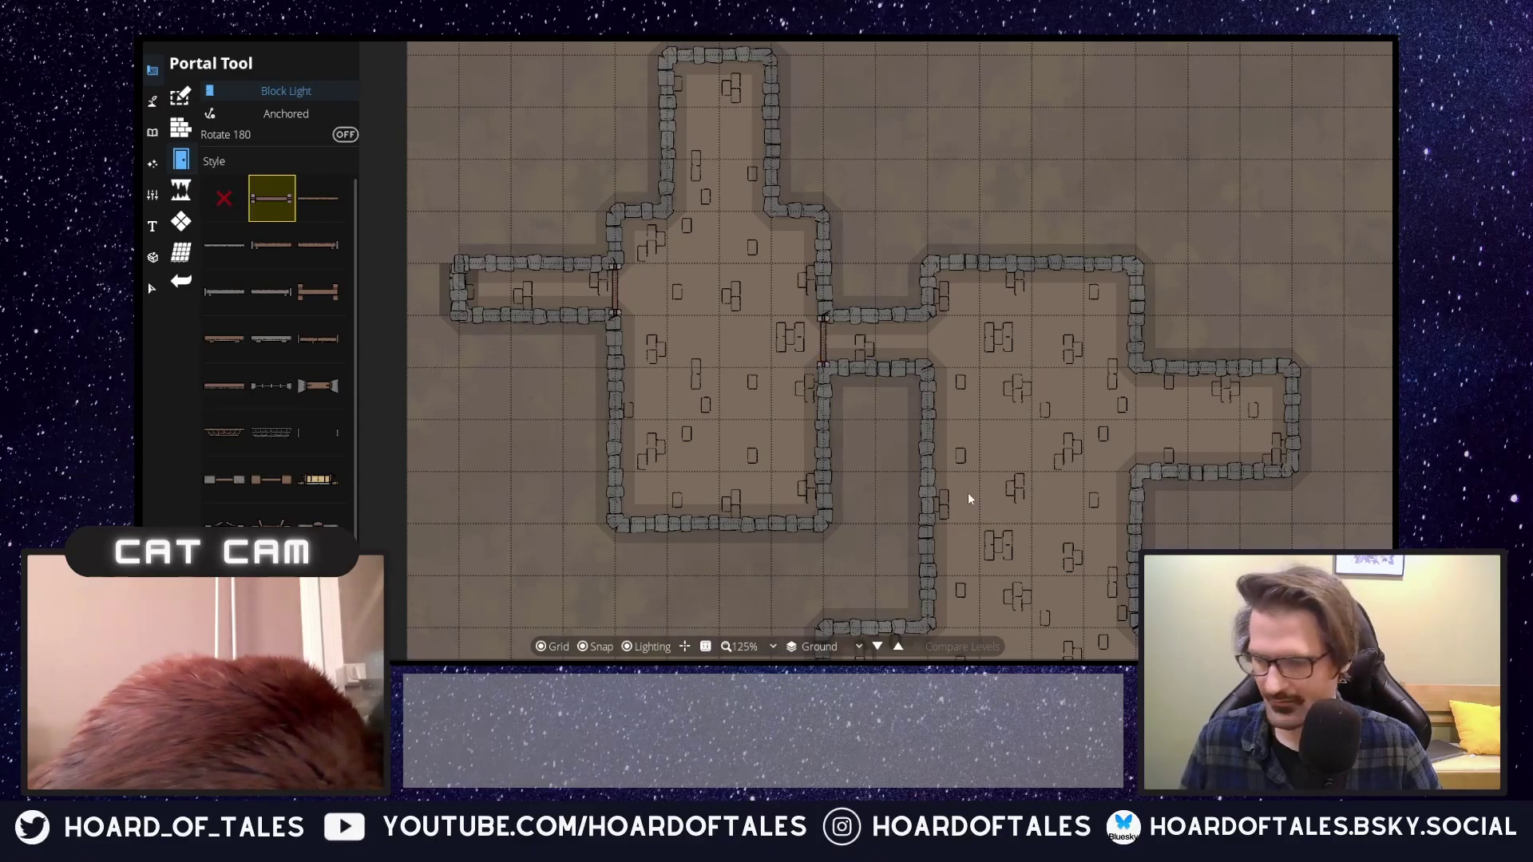
pyautogui.click(927, 499)
pyautogui.moveTo(928, 499); pyautogui.dragTo(875, 519)
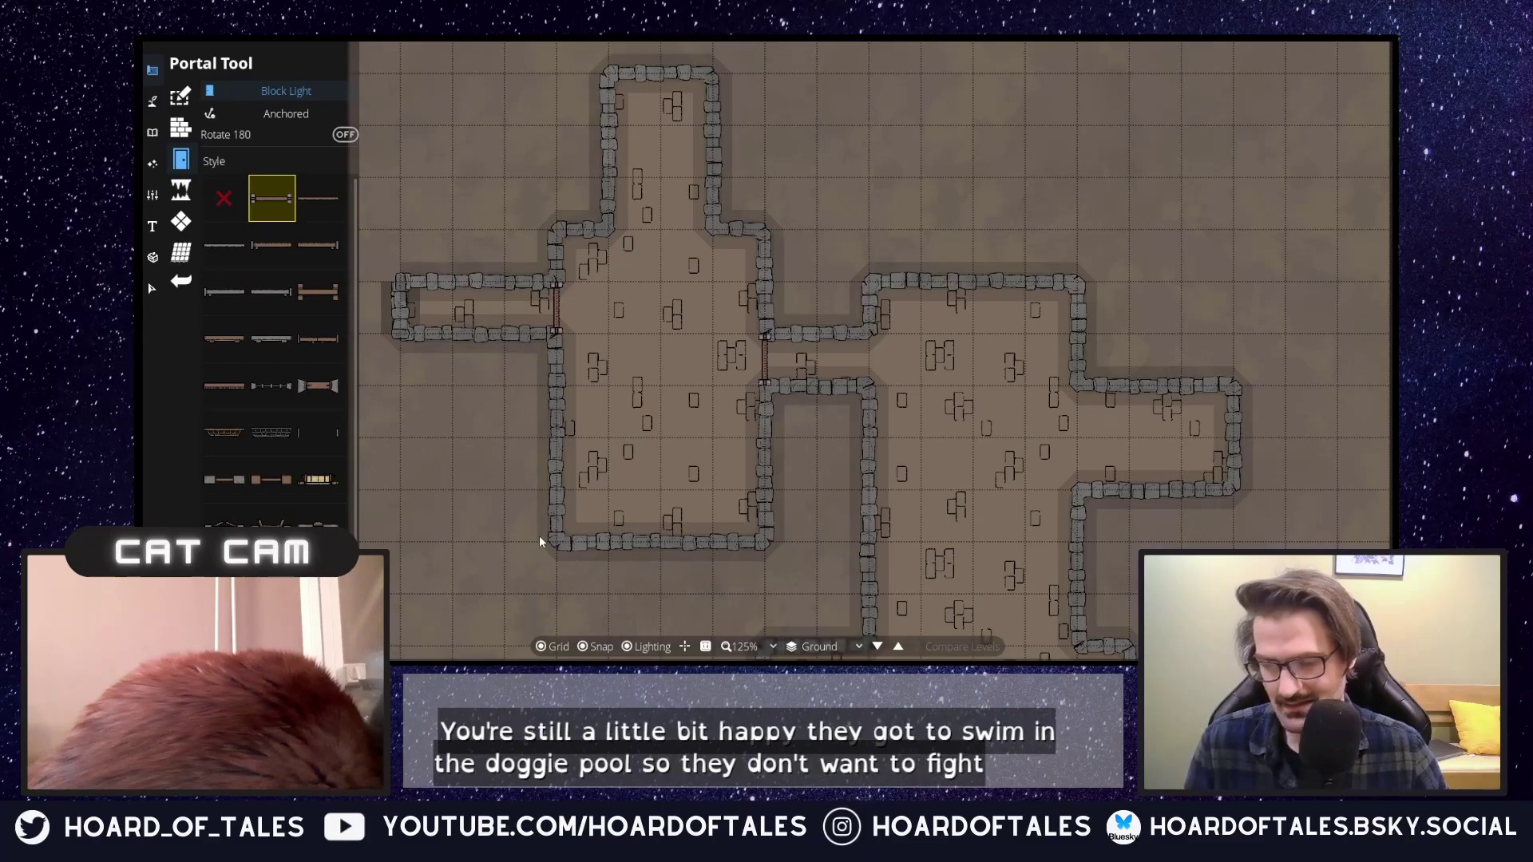
pyautogui.click(546, 476)
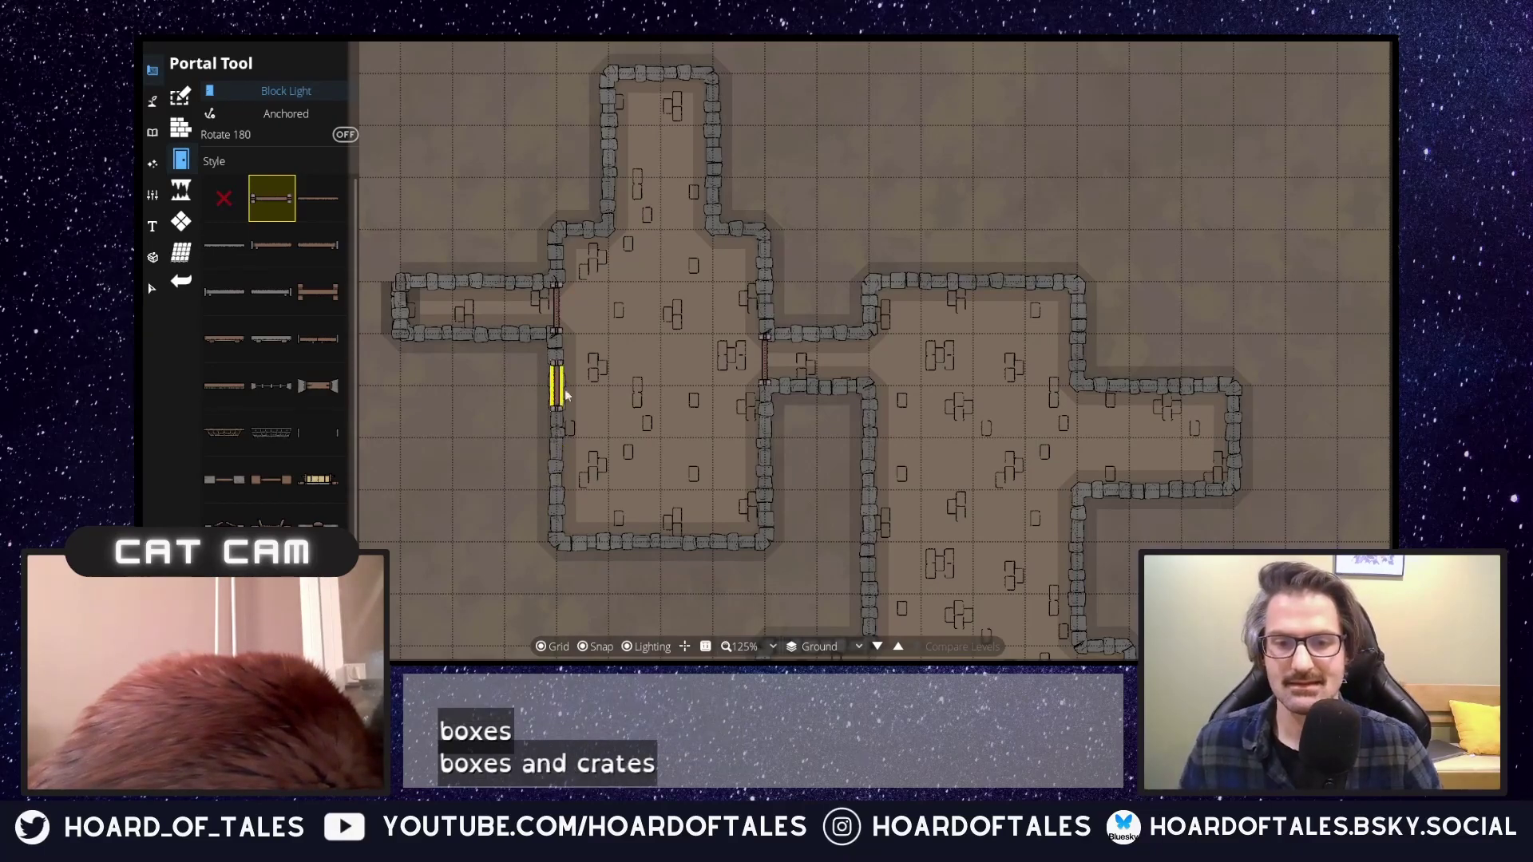
# Switch to the Scatter Tool, search the library for "box" and choose the wooden crate.
pyautogui.click(163, 102)
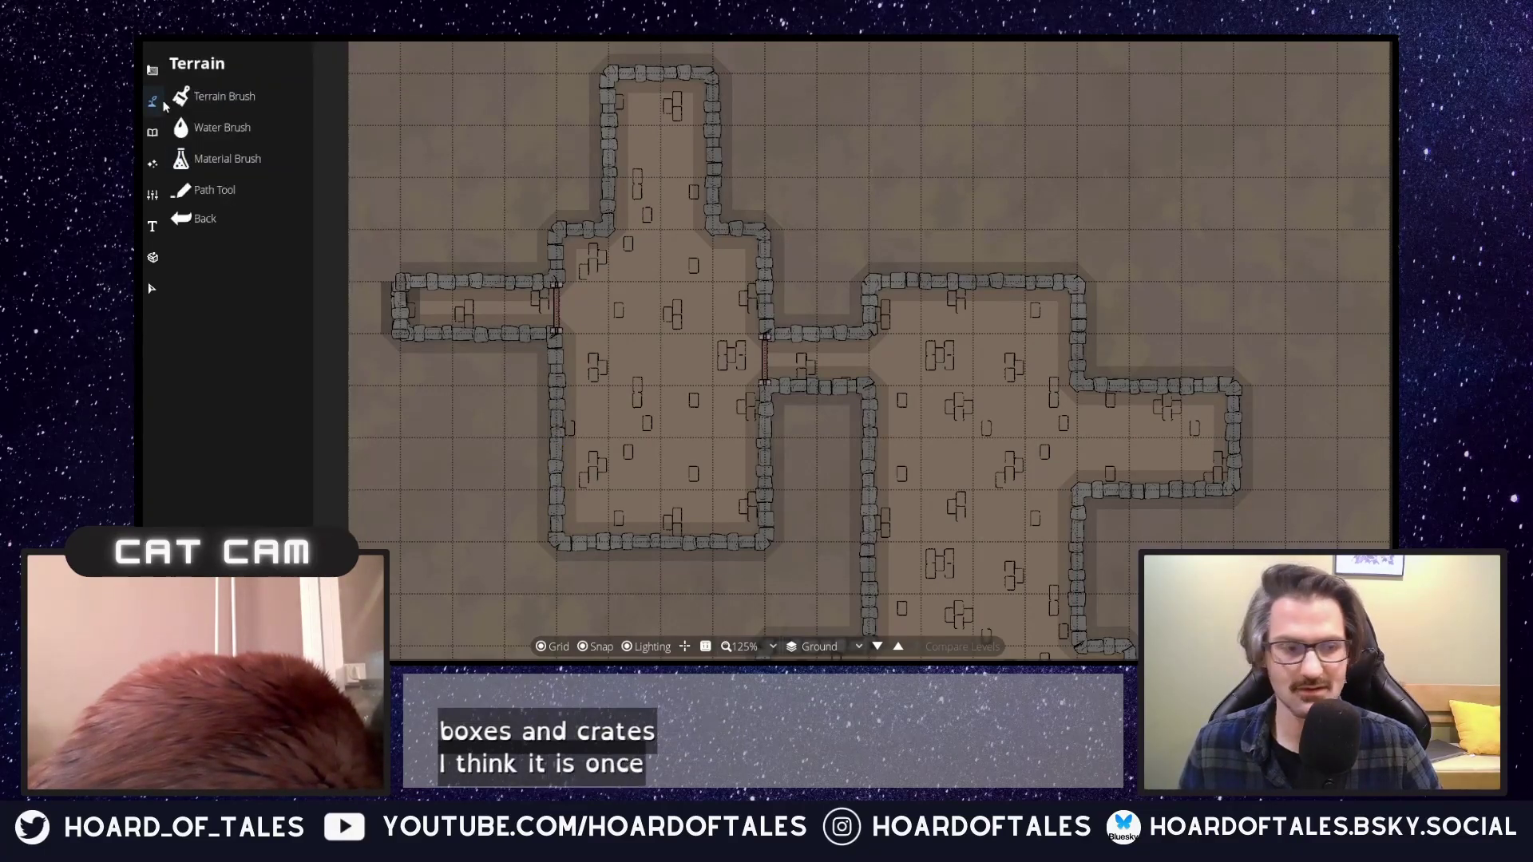
pyautogui.click(217, 128)
pyautogui.click(152, 132)
pyautogui.click(228, 128)
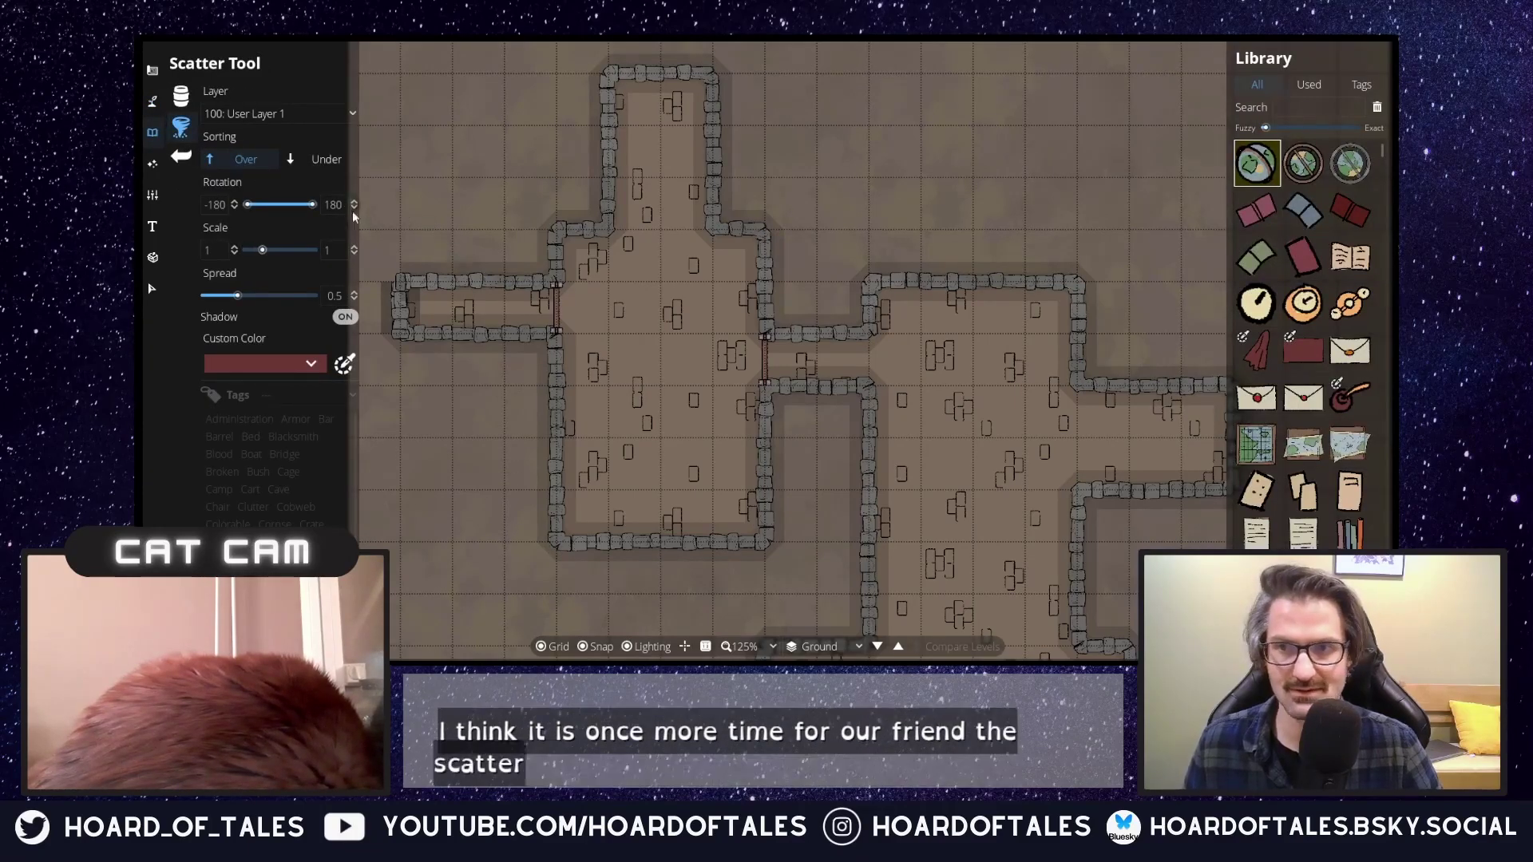
pyautogui.click(1318, 106)
pyautogui.write('box')
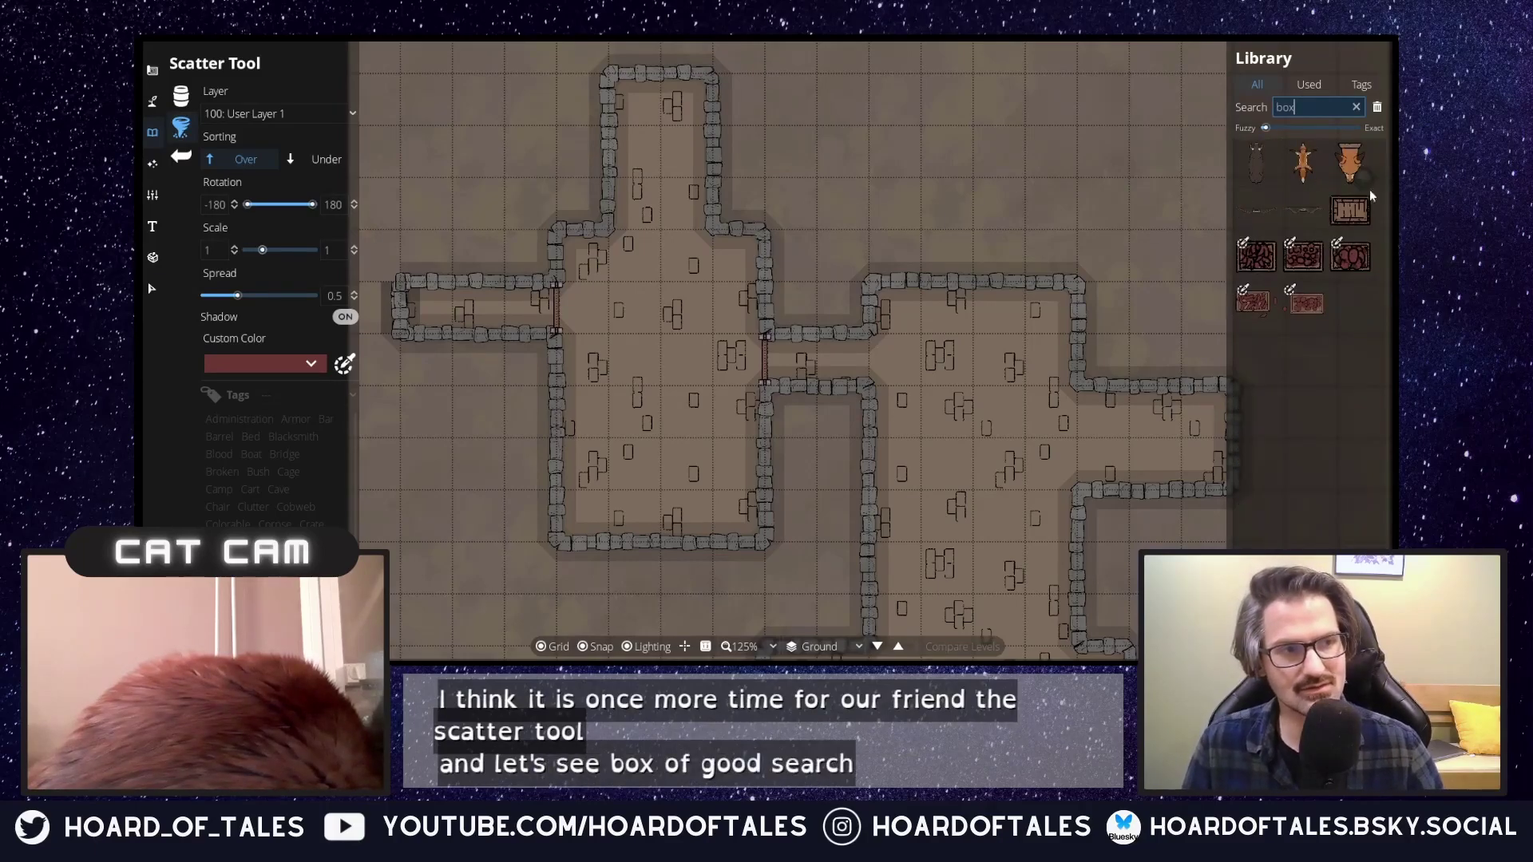
pyautogui.click(1352, 209)
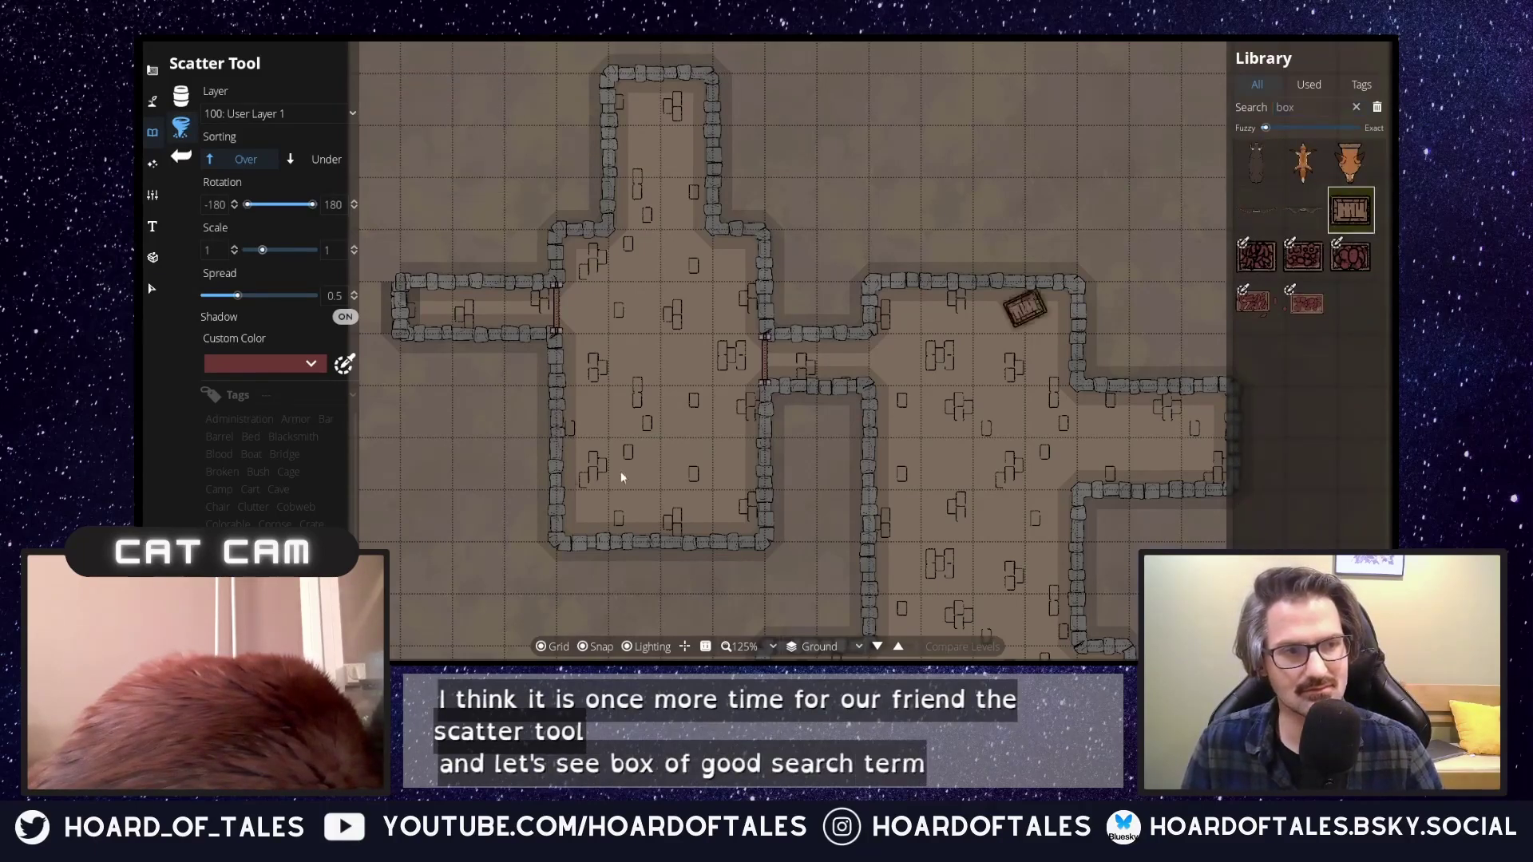
pyautogui.click(738, 515)
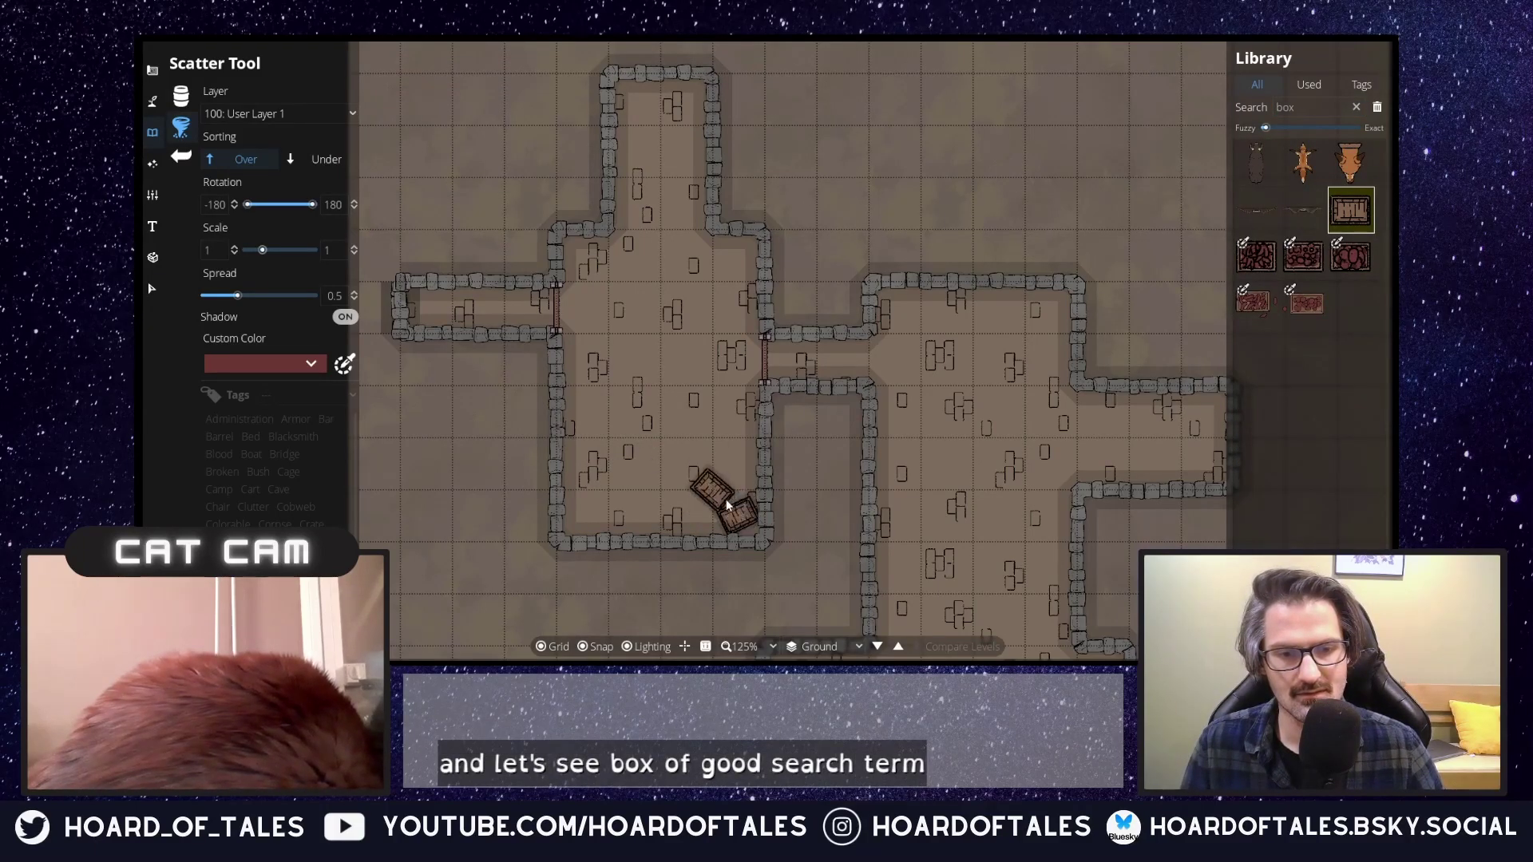
pyautogui.click(735, 489)
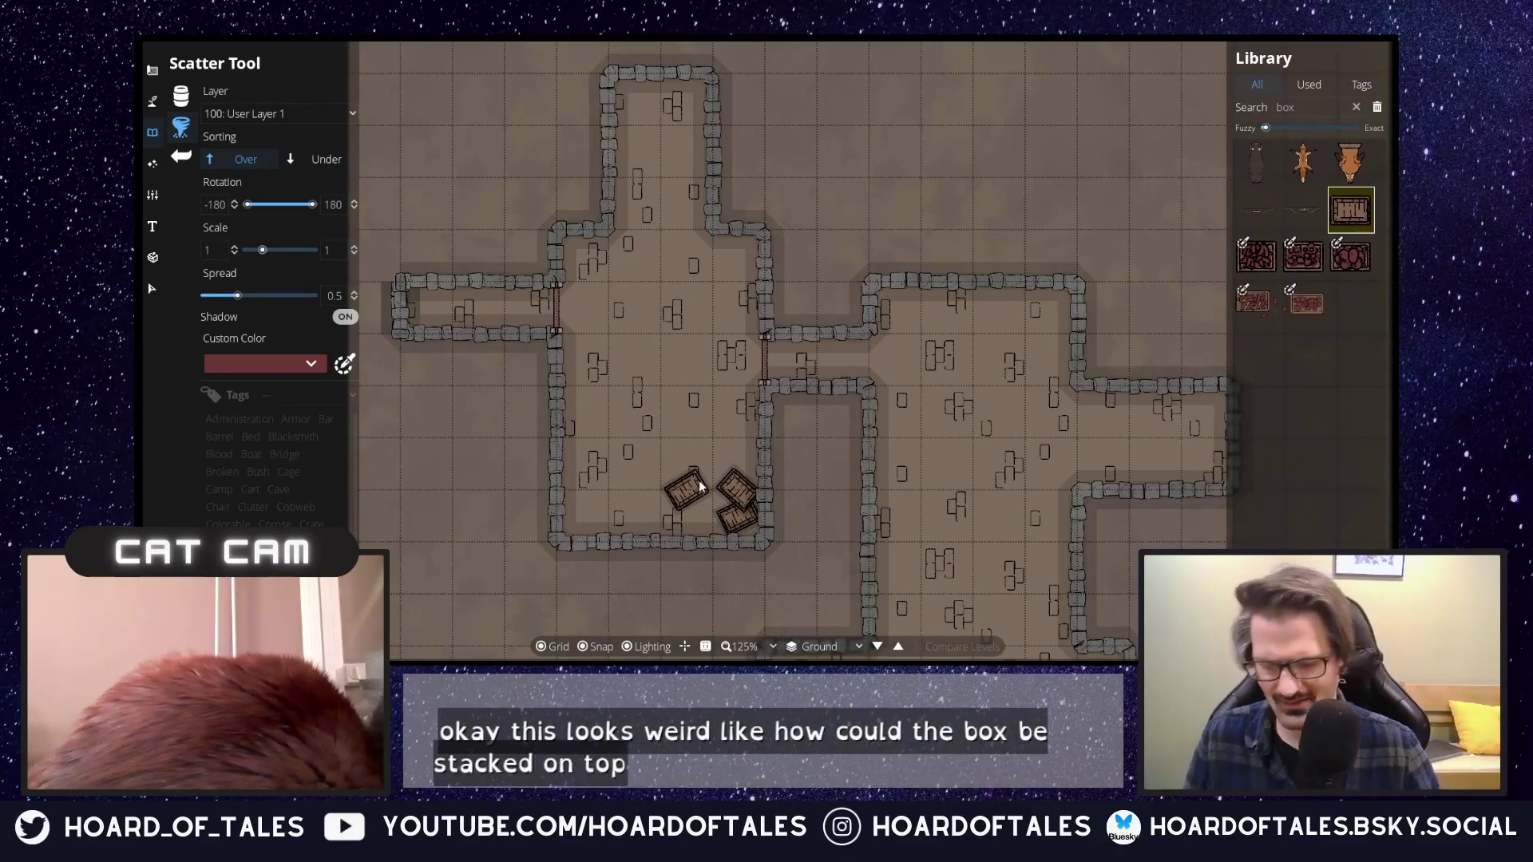
pyautogui.hotkey('ctrl', 'z')
pyautogui.hotkey('ctrl', 'z')
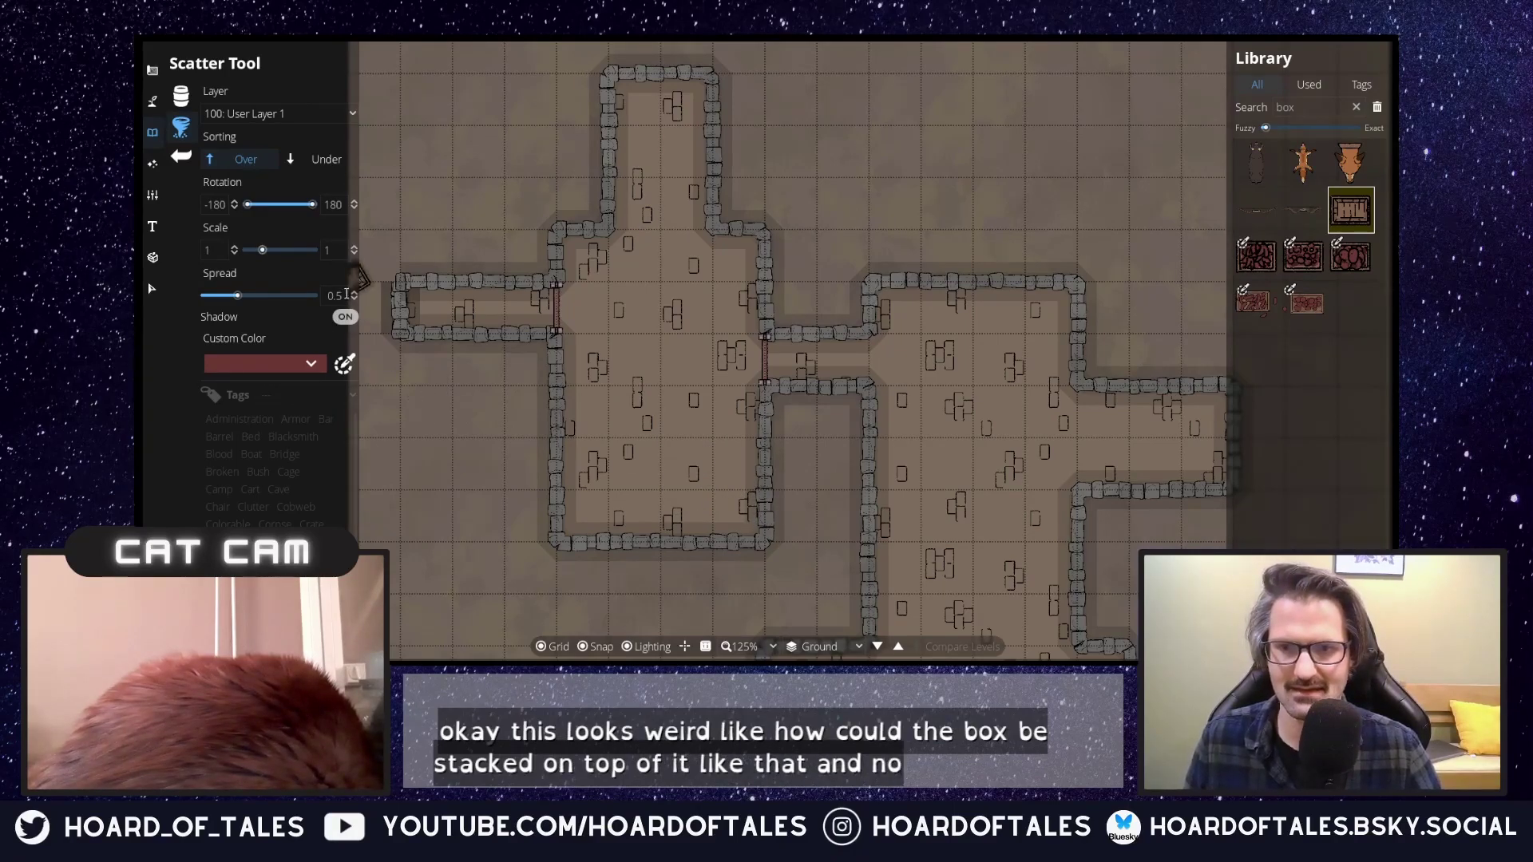
# Set the scatter spread to 0.75 and place a cluster of crates in the western room's southeastern corner.
pyautogui.click(334, 296)
pyautogui.write('0.75')
pyautogui.press('Return')
pyautogui.click(733, 511)
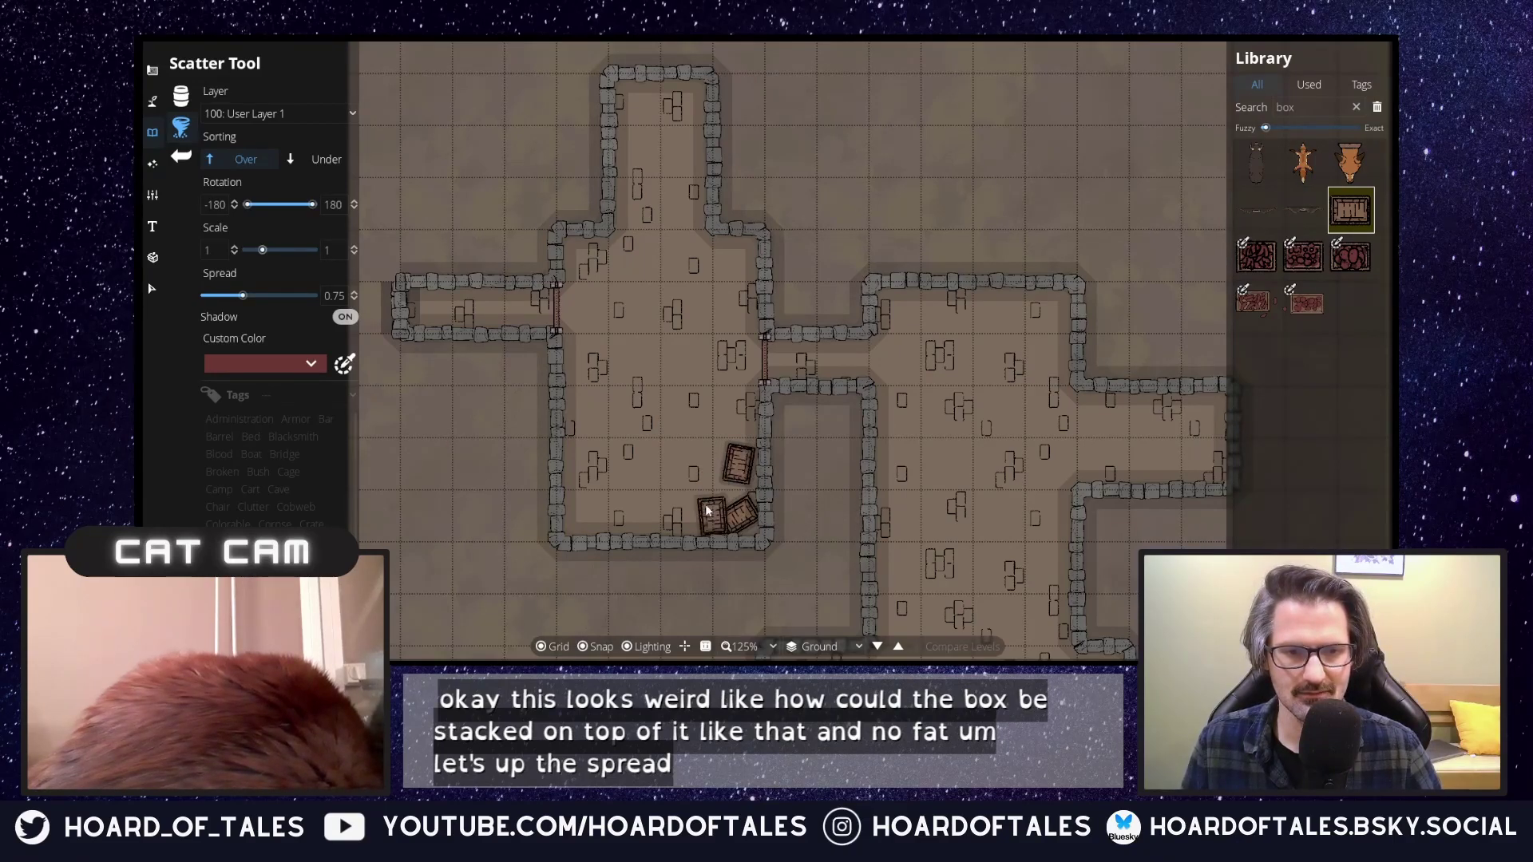
pyautogui.click(709, 493)
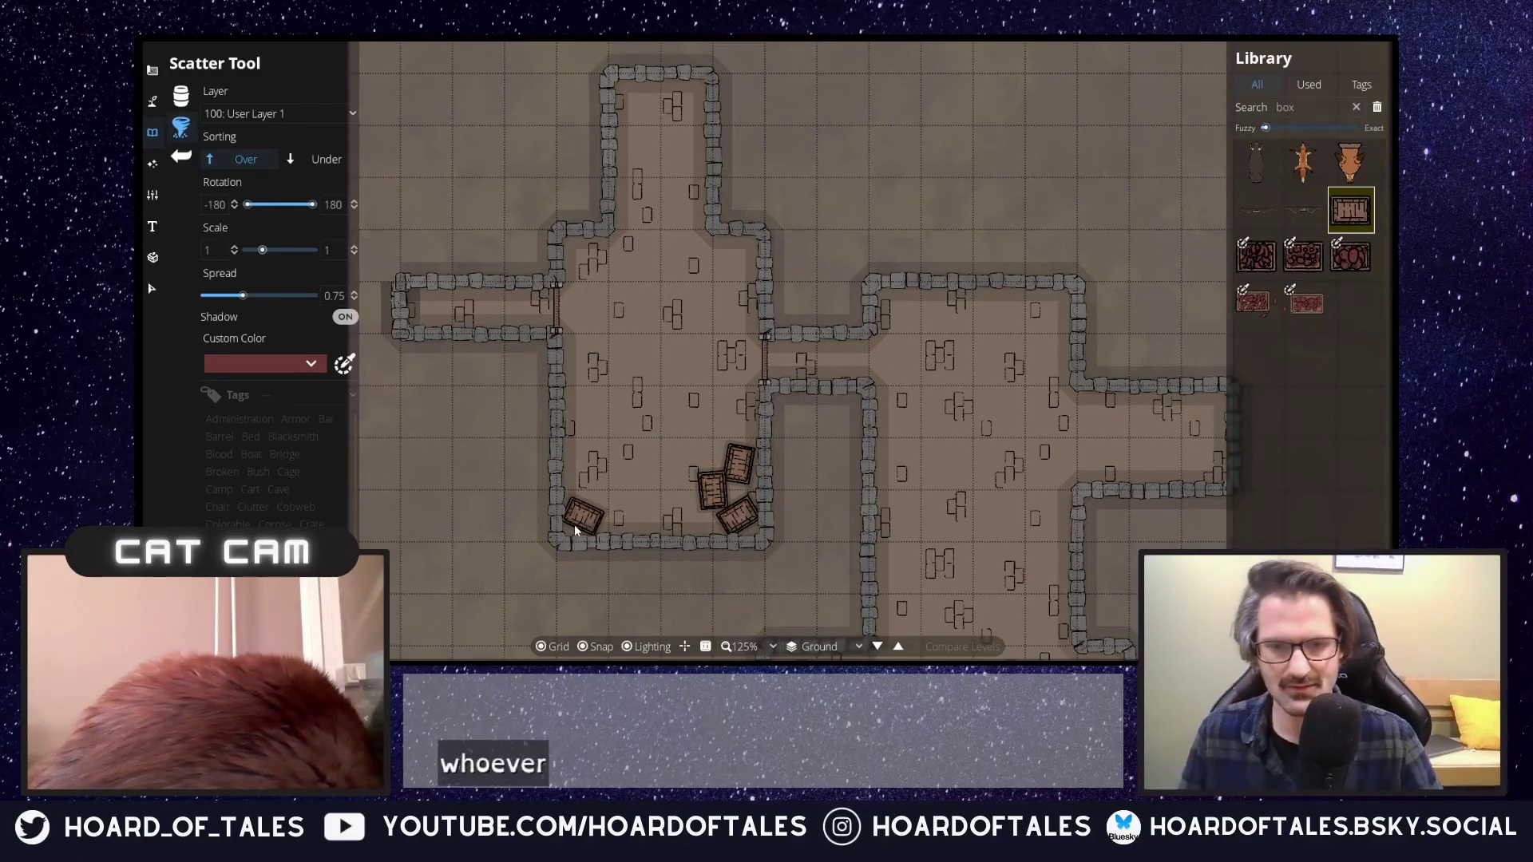
# Scatter more crates in the western room's southwestern part and undo the last one.
pyautogui.click(614, 458)
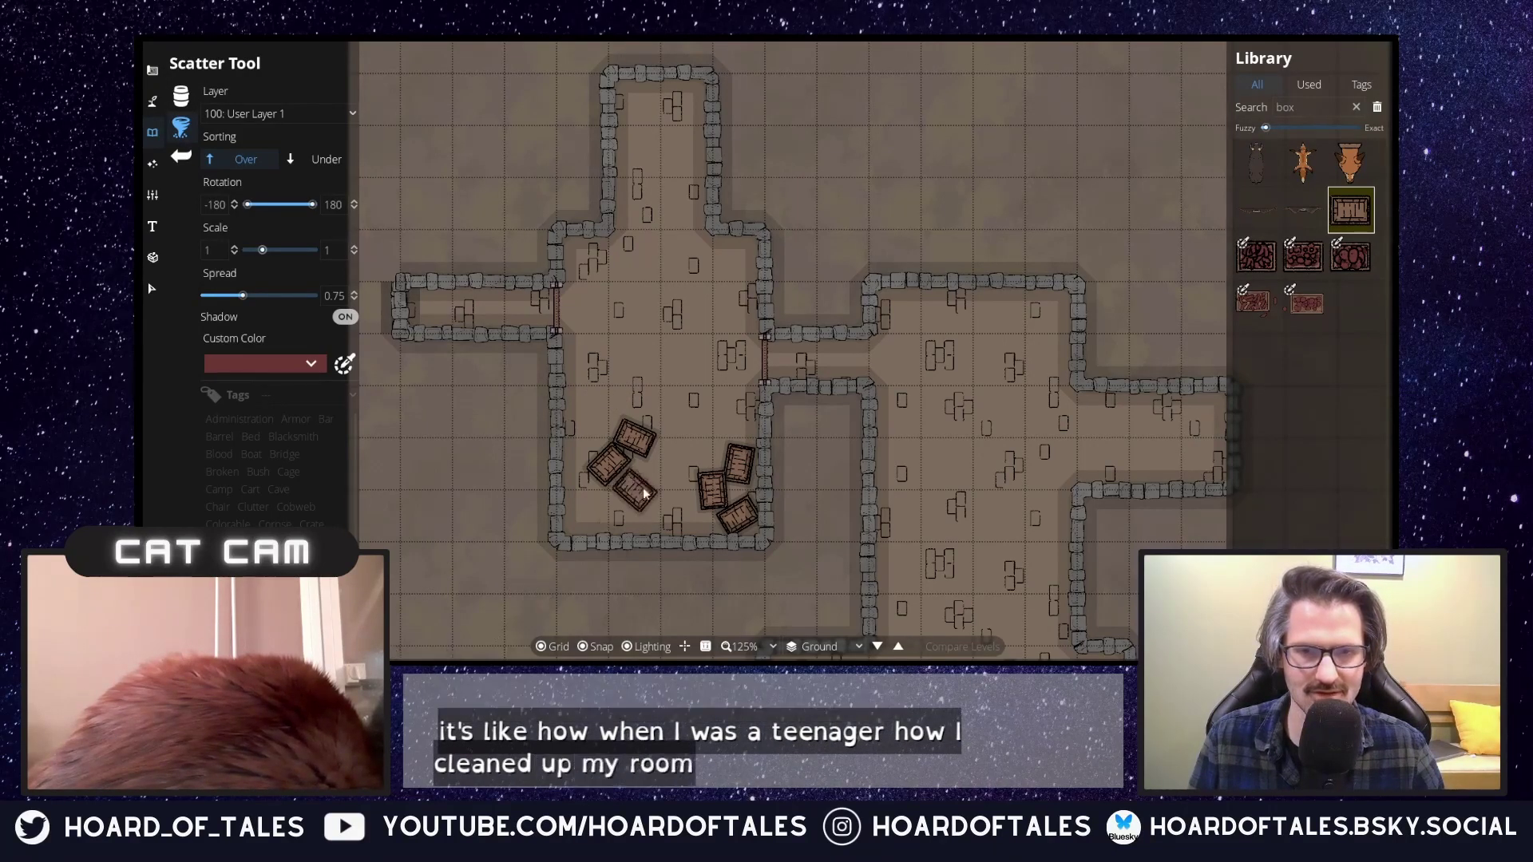
pyautogui.click(649, 489)
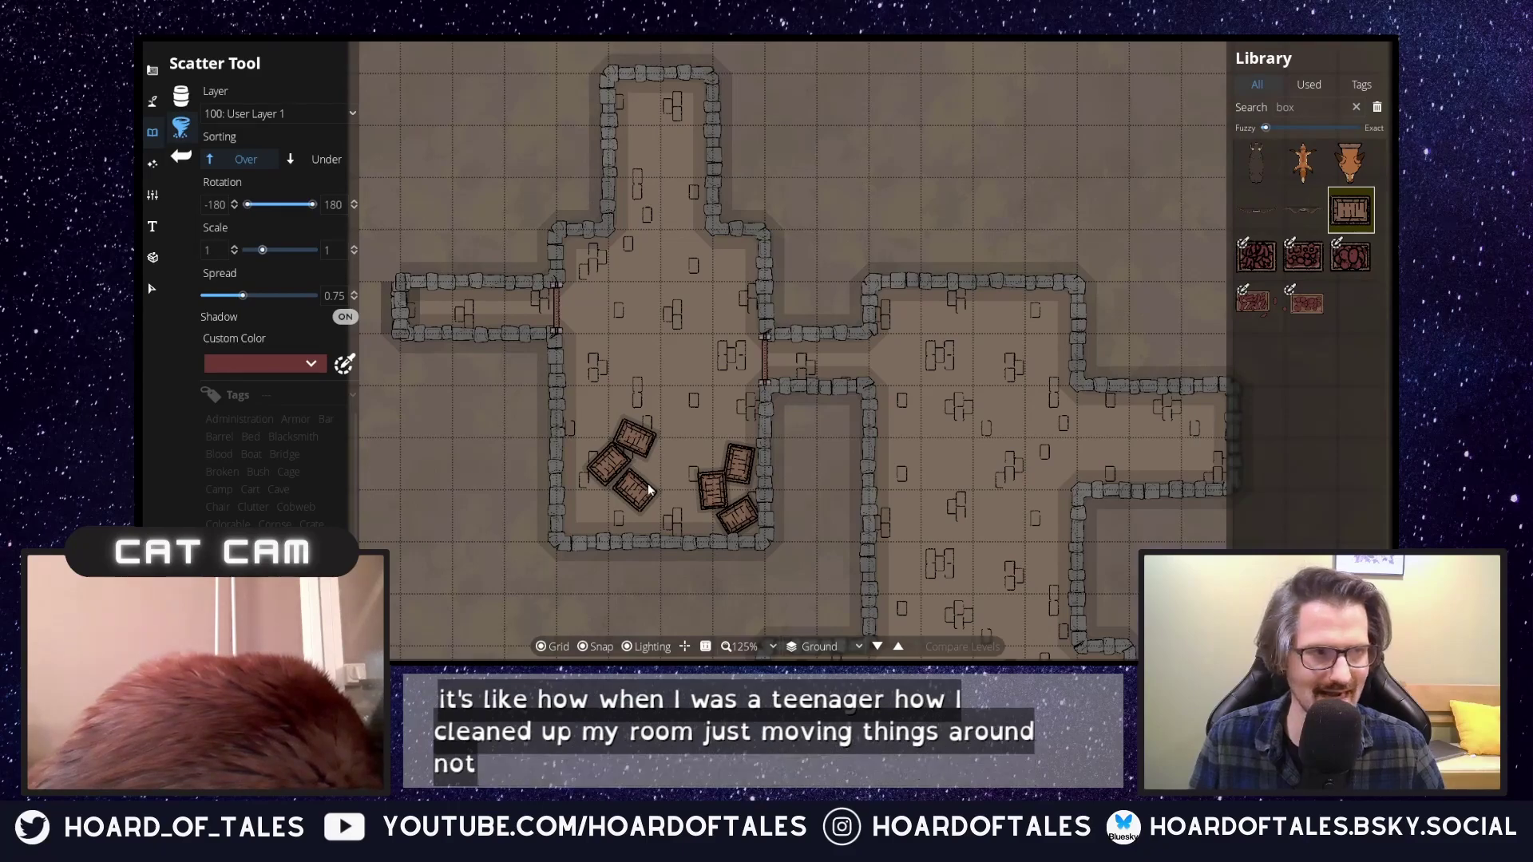
pyautogui.hotkey('ctrl', 'z')
# Search the library for "crate" and scatter the large wooden crate in the western room's southwestern part and northeastern corner.
pyautogui.click(1293, 109)
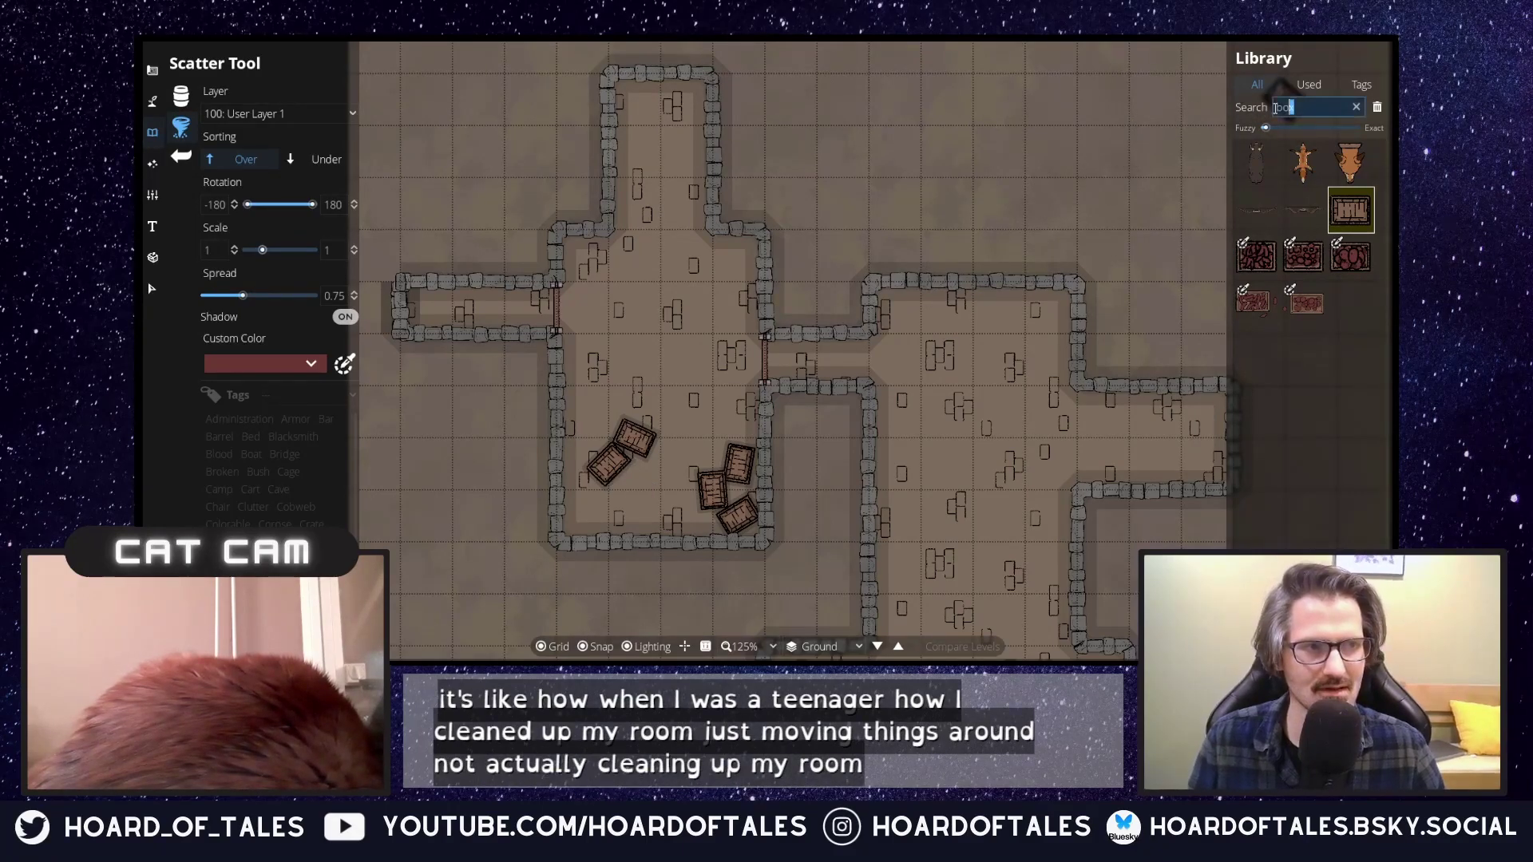
pyautogui.write('crate')
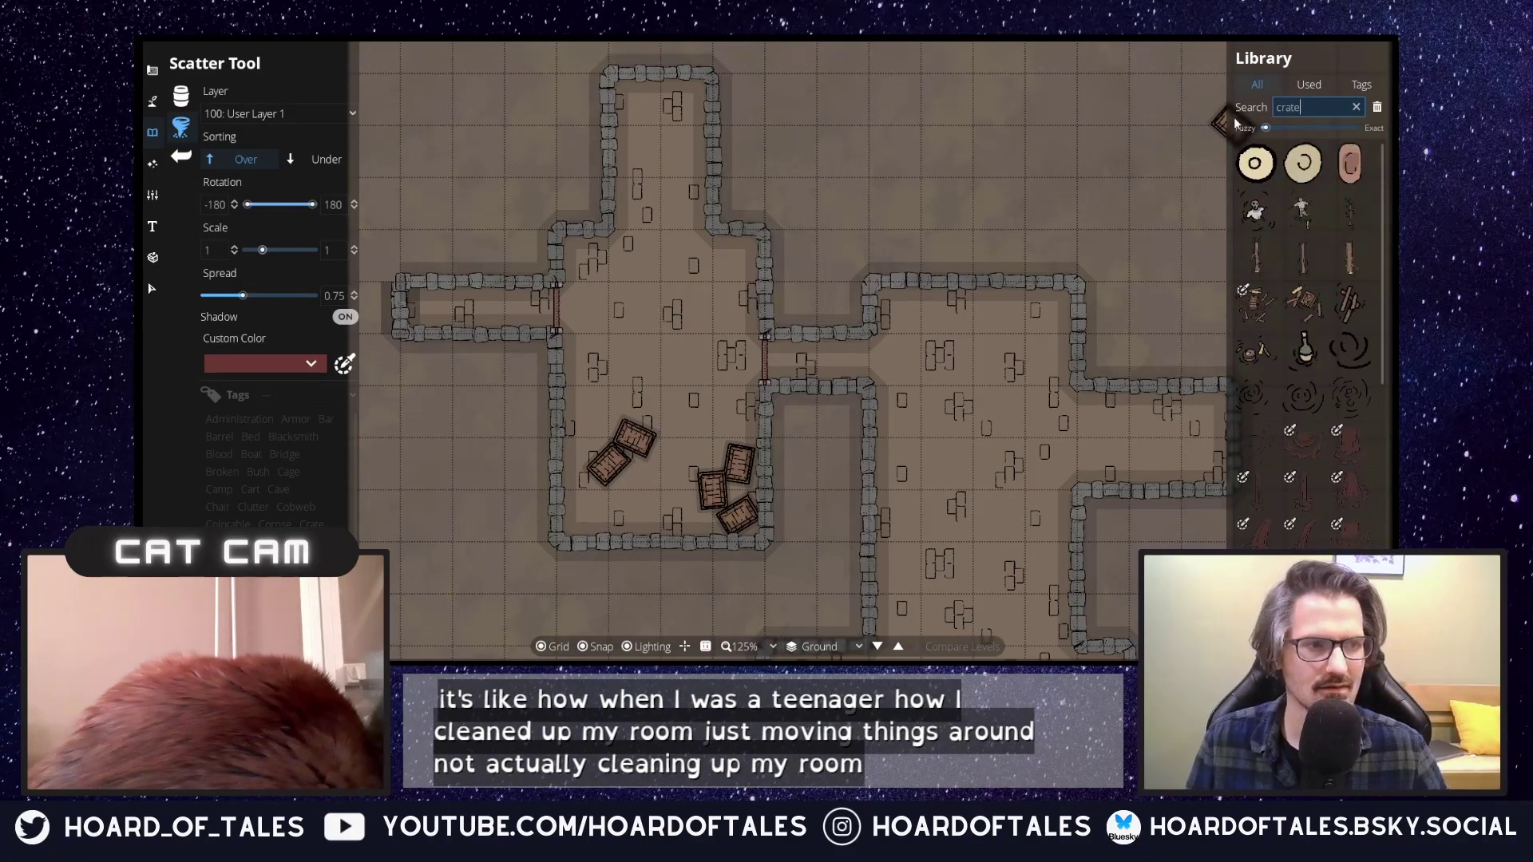
pyautogui.scroll(-10, 1282, 321)
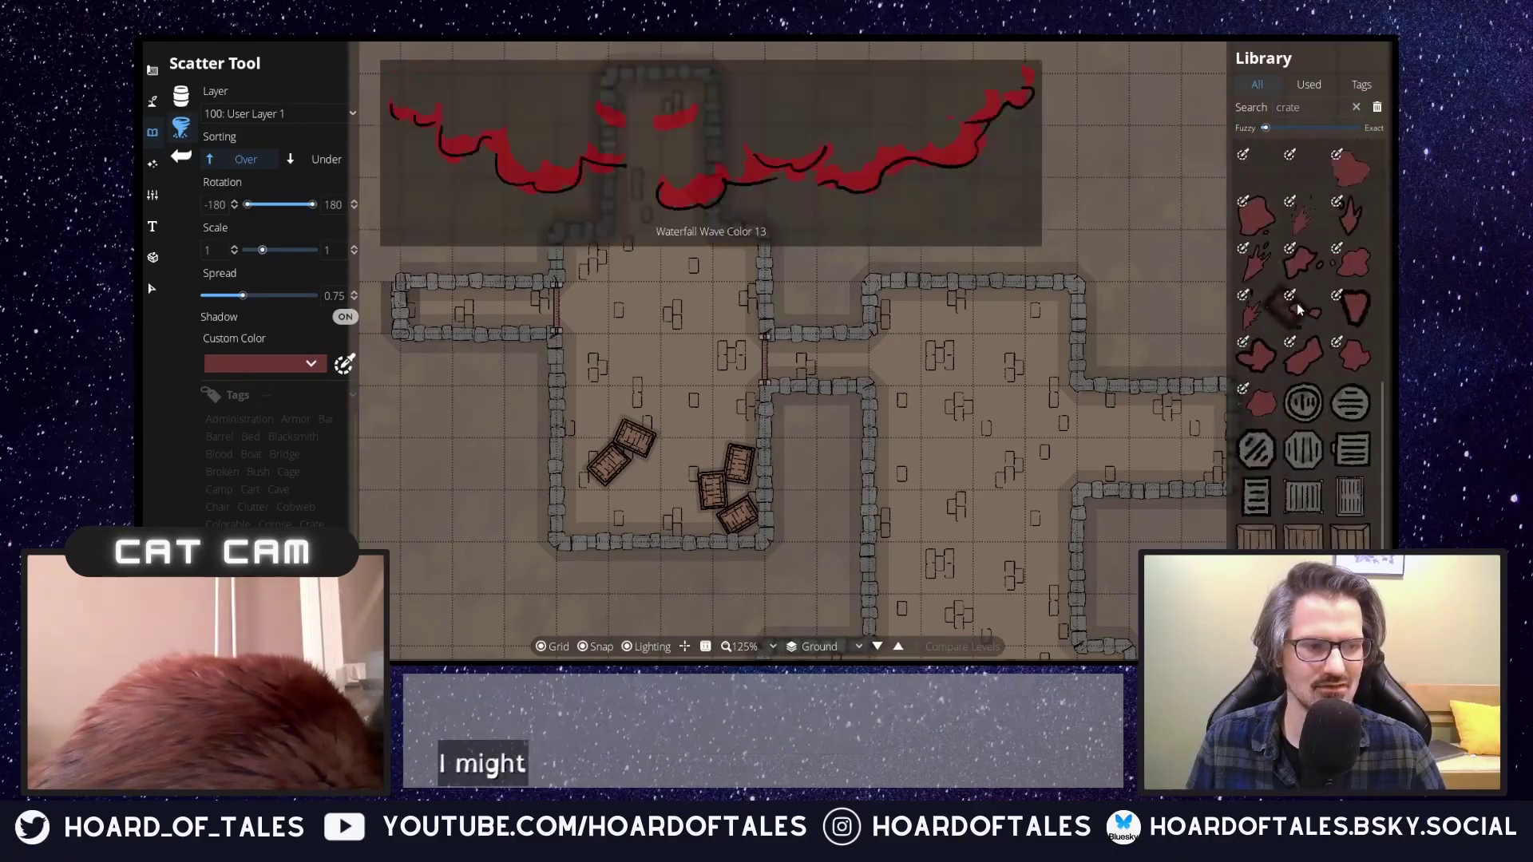
pyautogui.click(1256, 534)
pyautogui.click(615, 500)
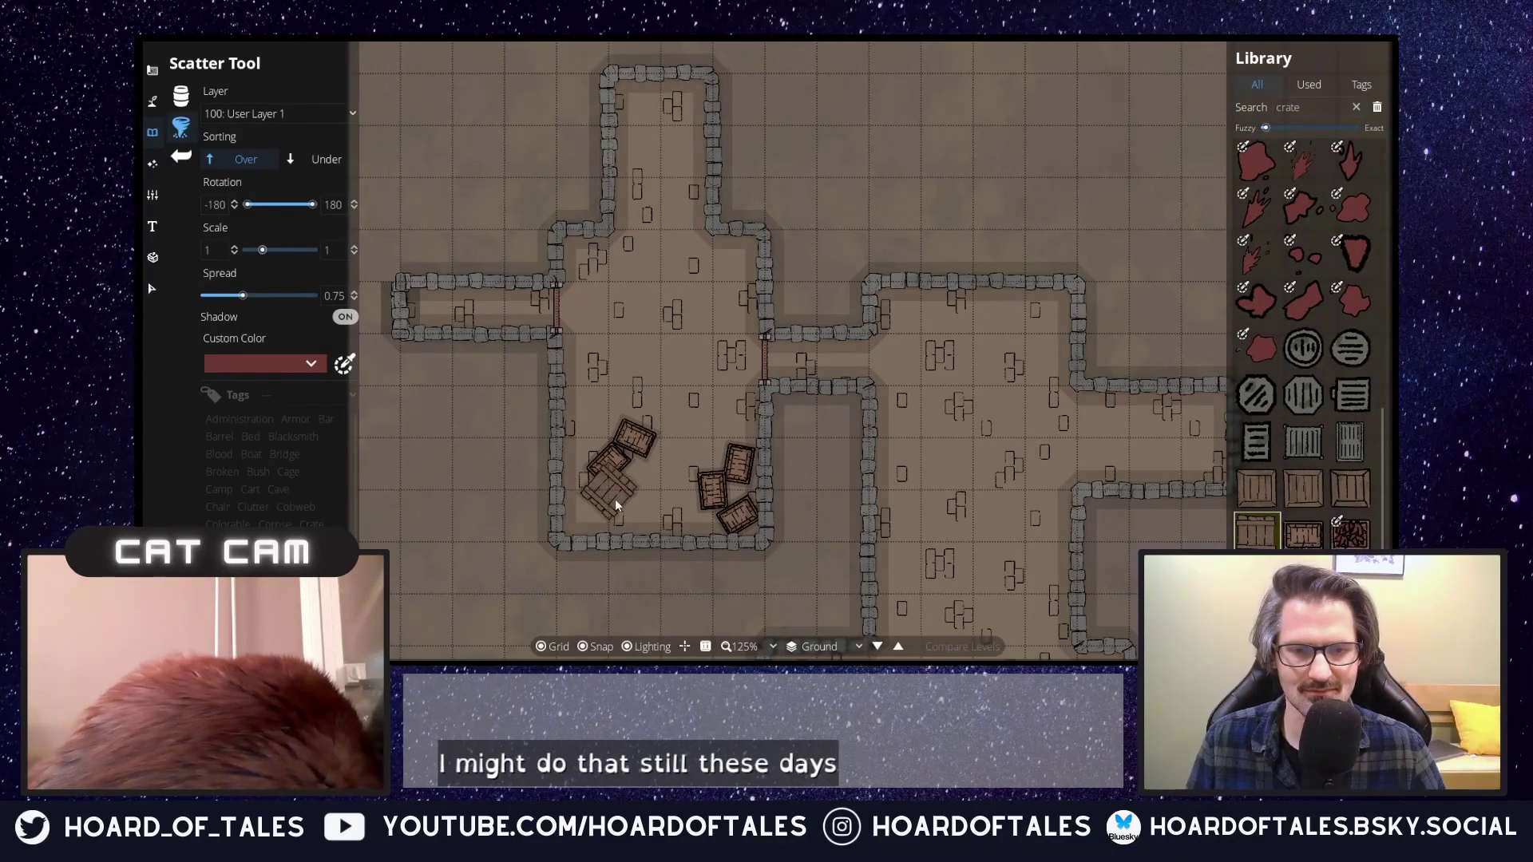
pyautogui.click(643, 502)
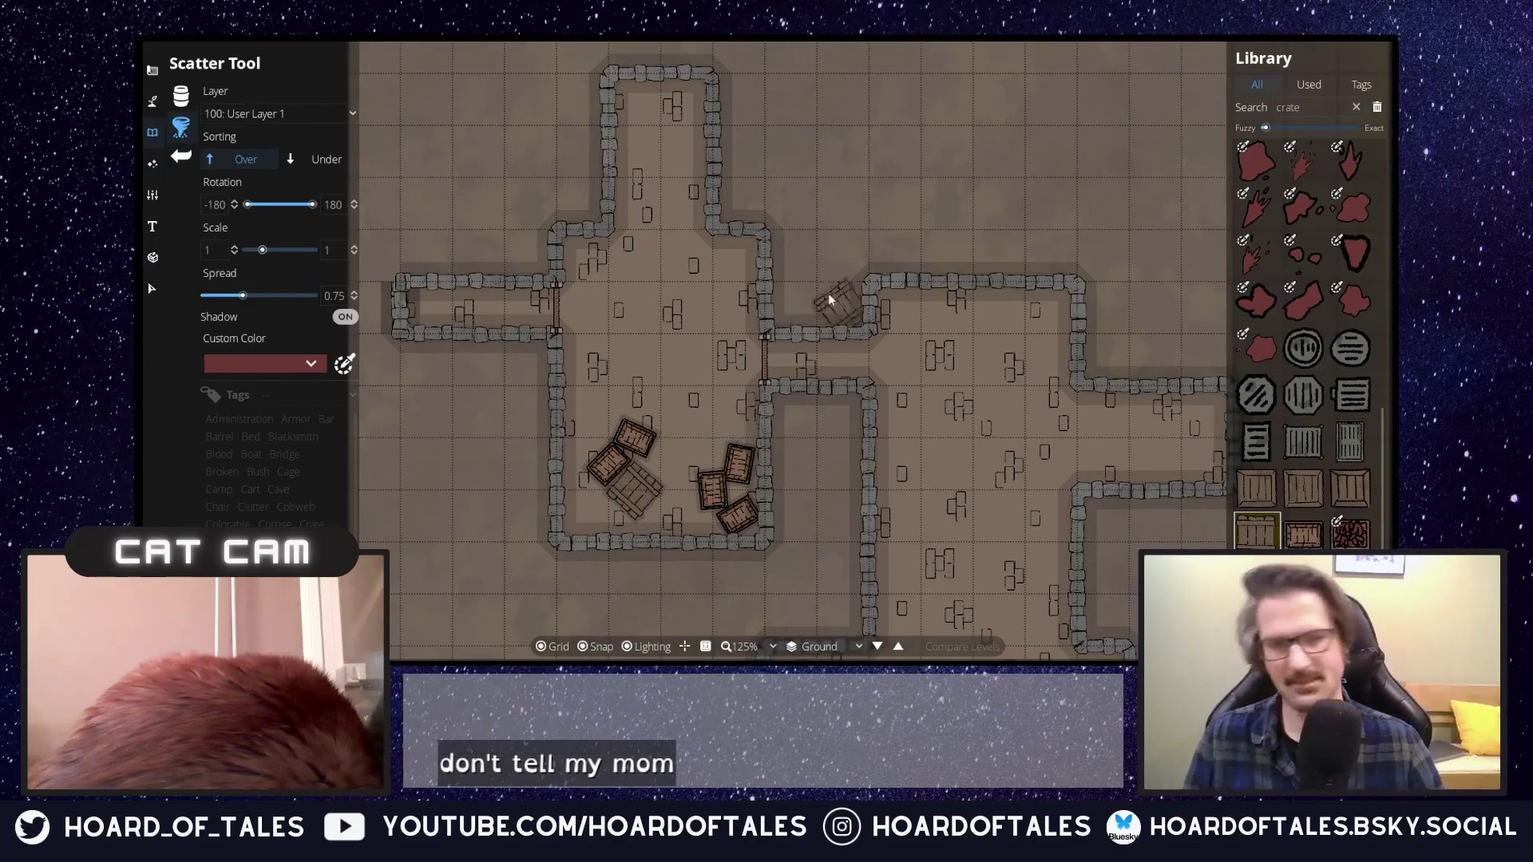
pyautogui.click(722, 279)
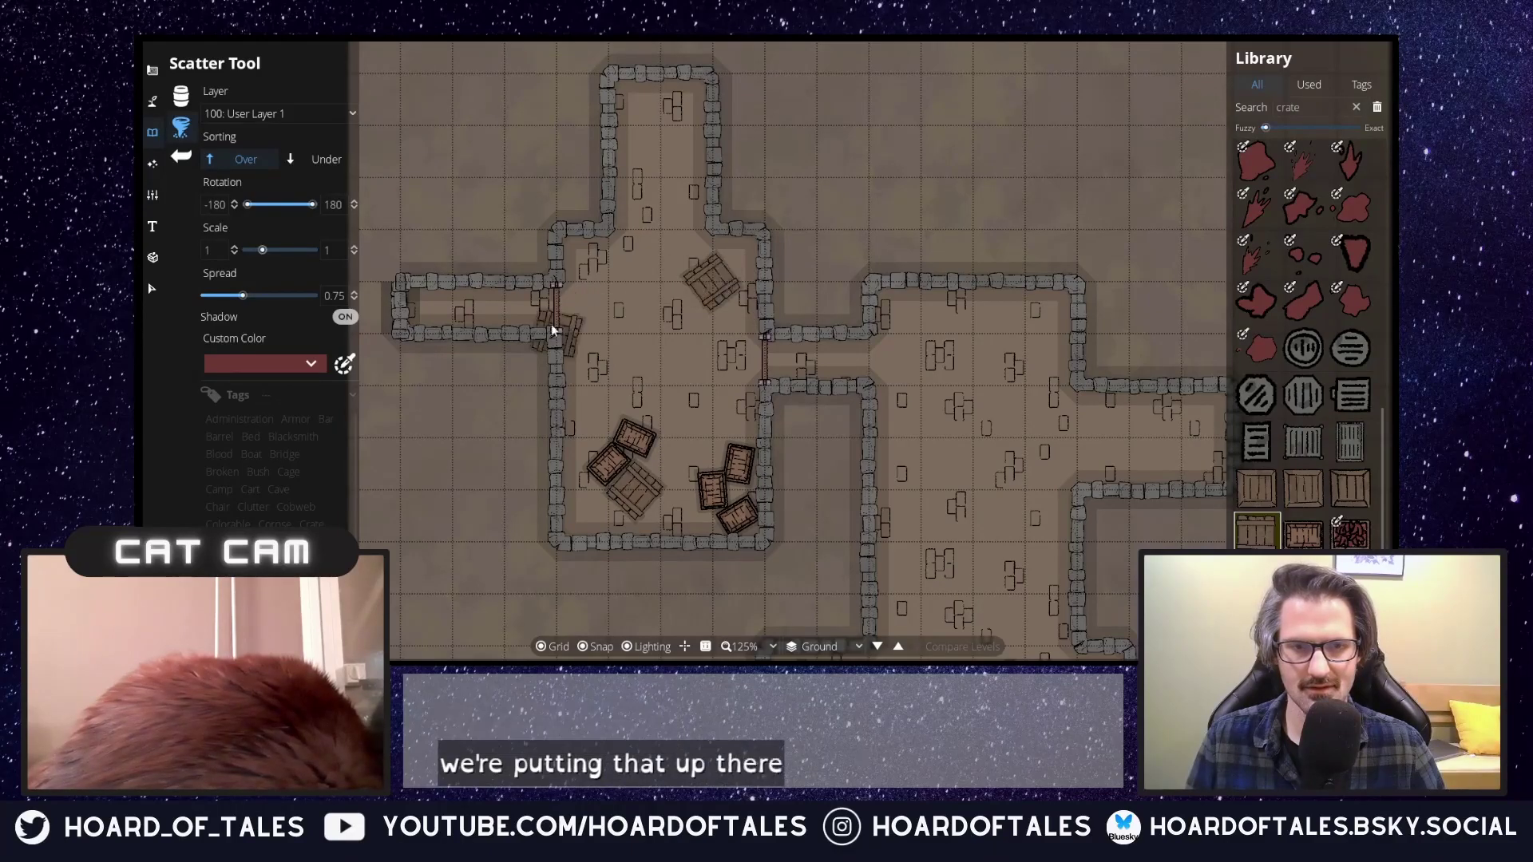
# Search for "barrels" and scatter two small barrels in the western room's southern half and a larger one in its northwestern corner.
pyautogui.doubleClick(1288, 107)
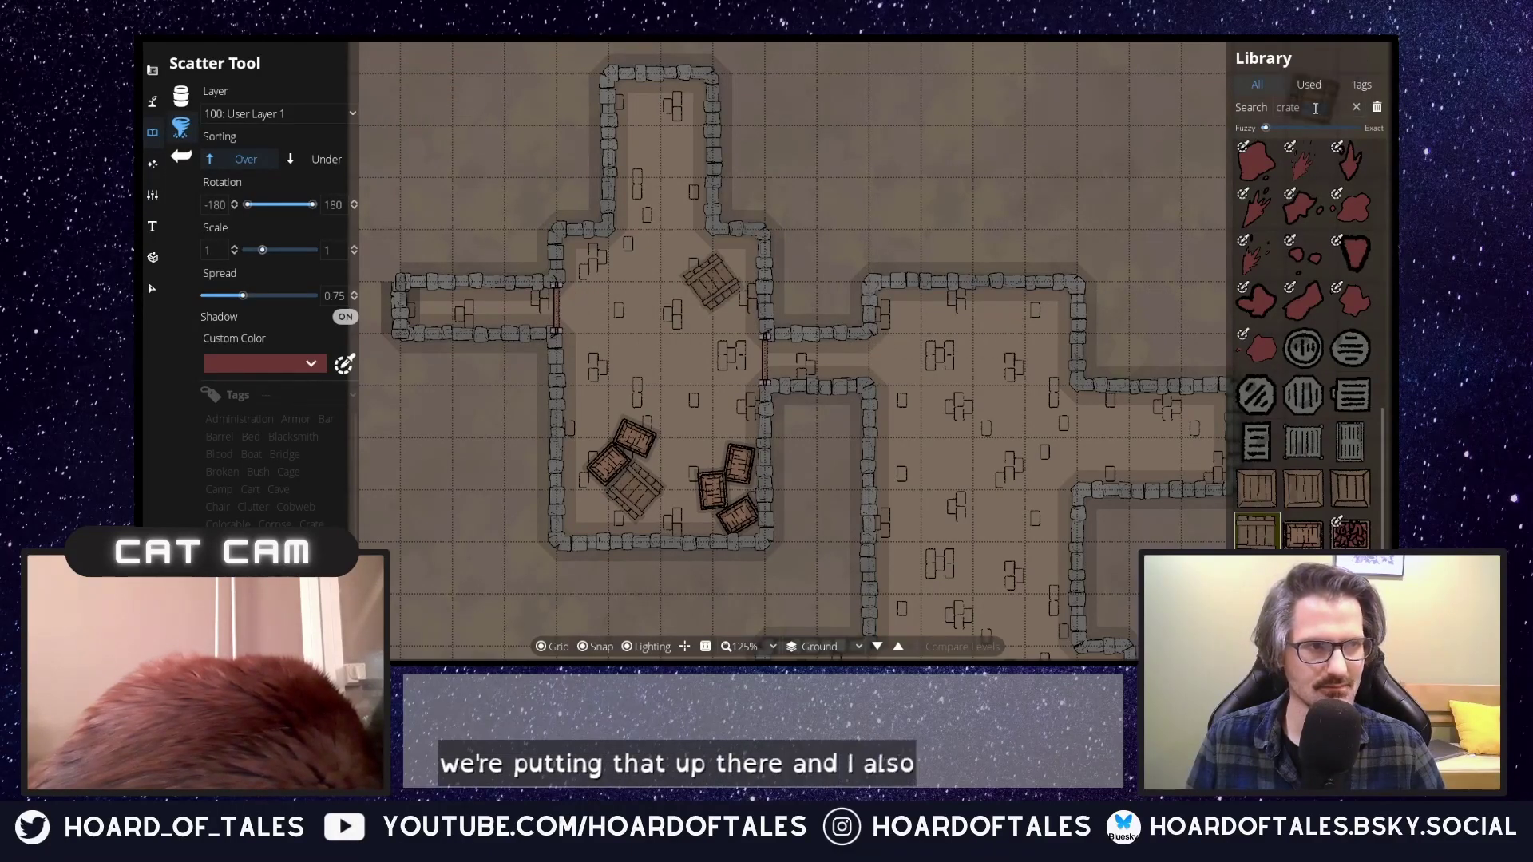
pyautogui.write('barrels')
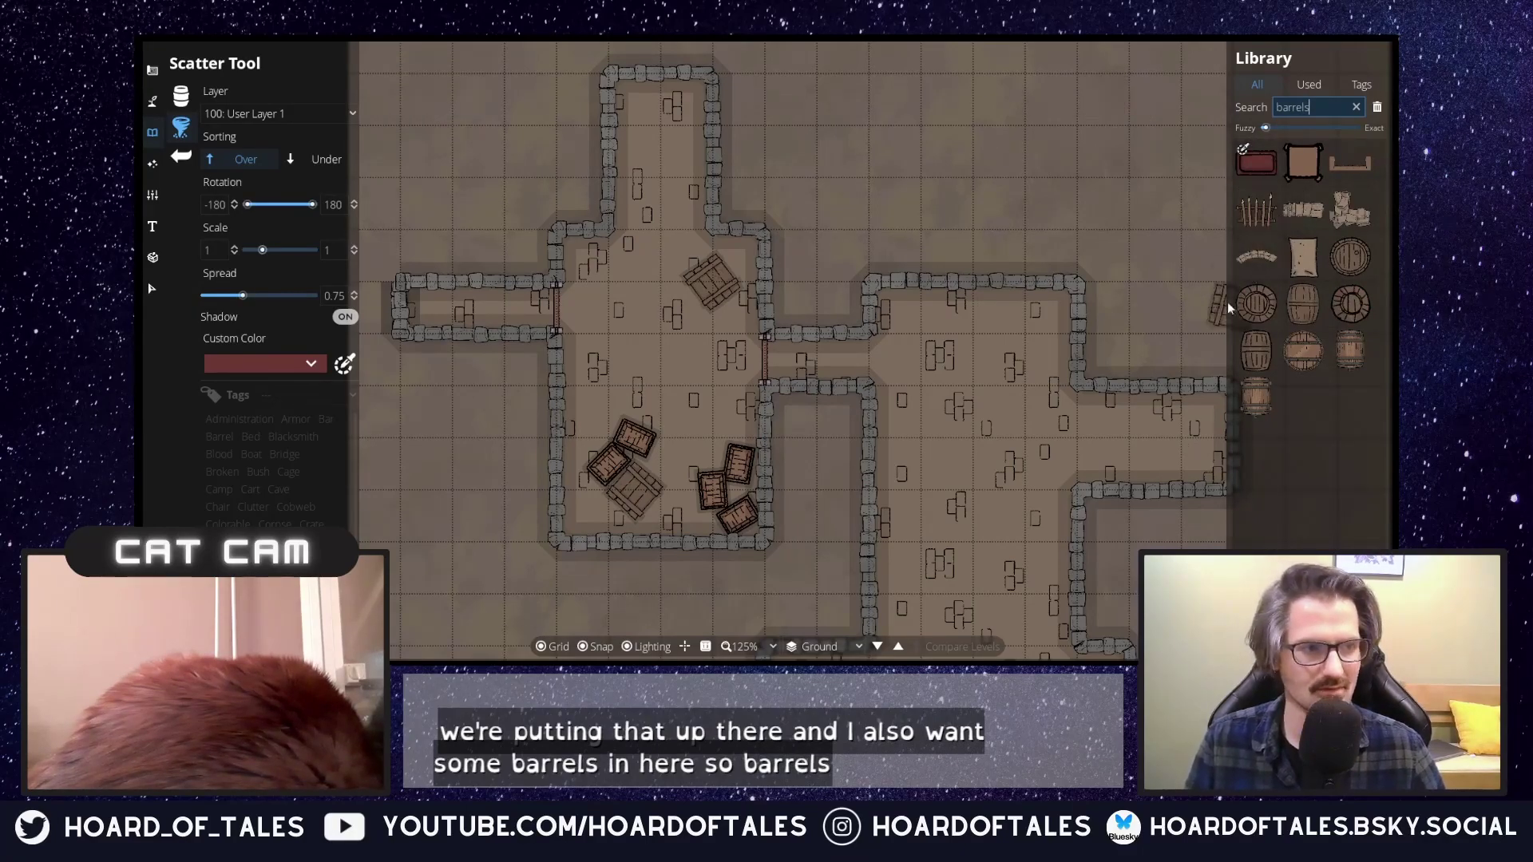
pyautogui.click(1256, 352)
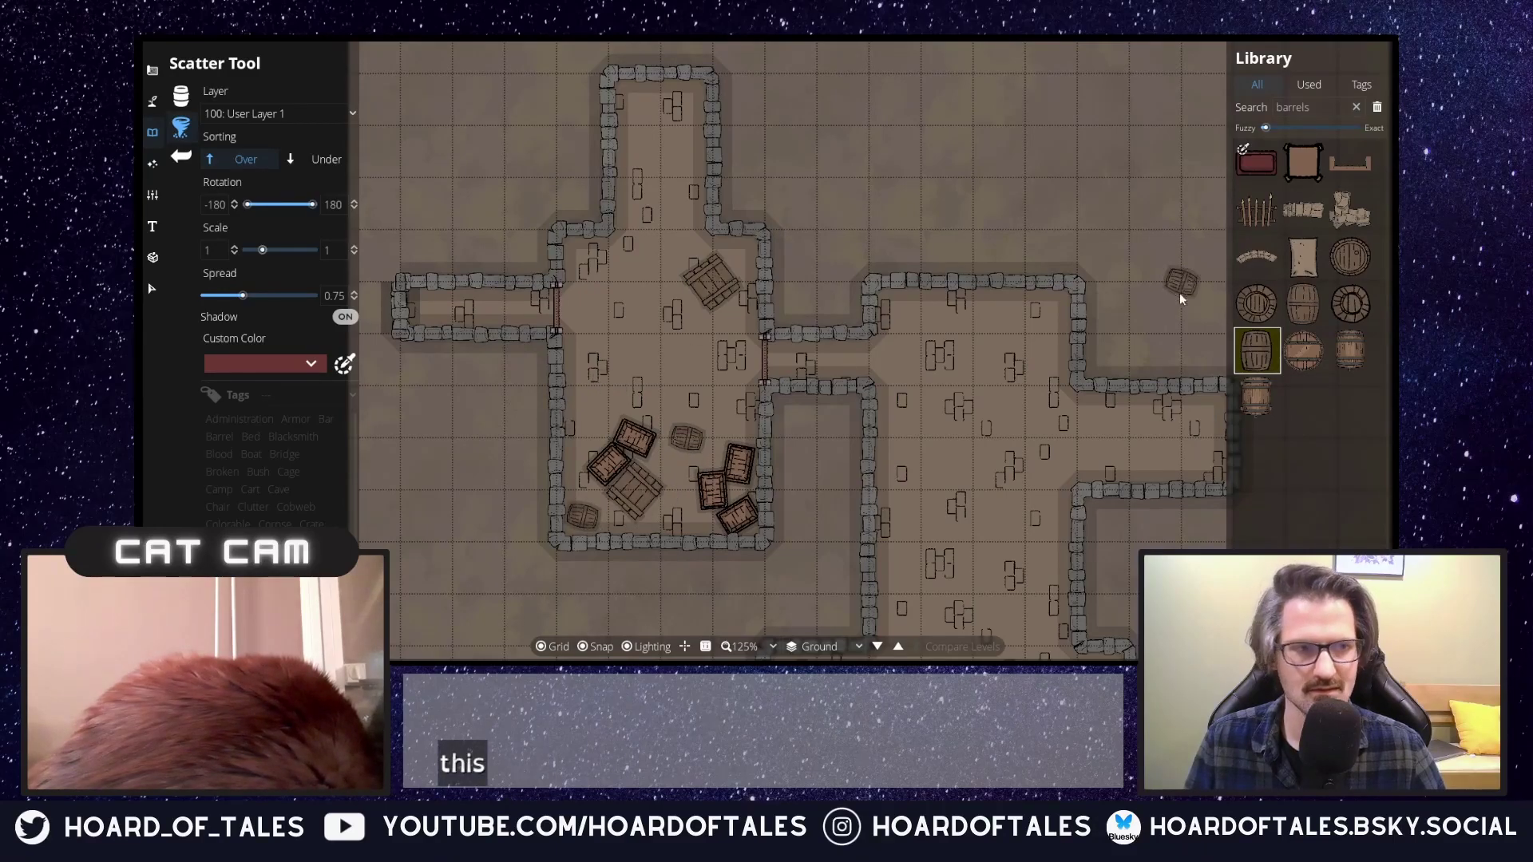
pyautogui.click(1291, 300)
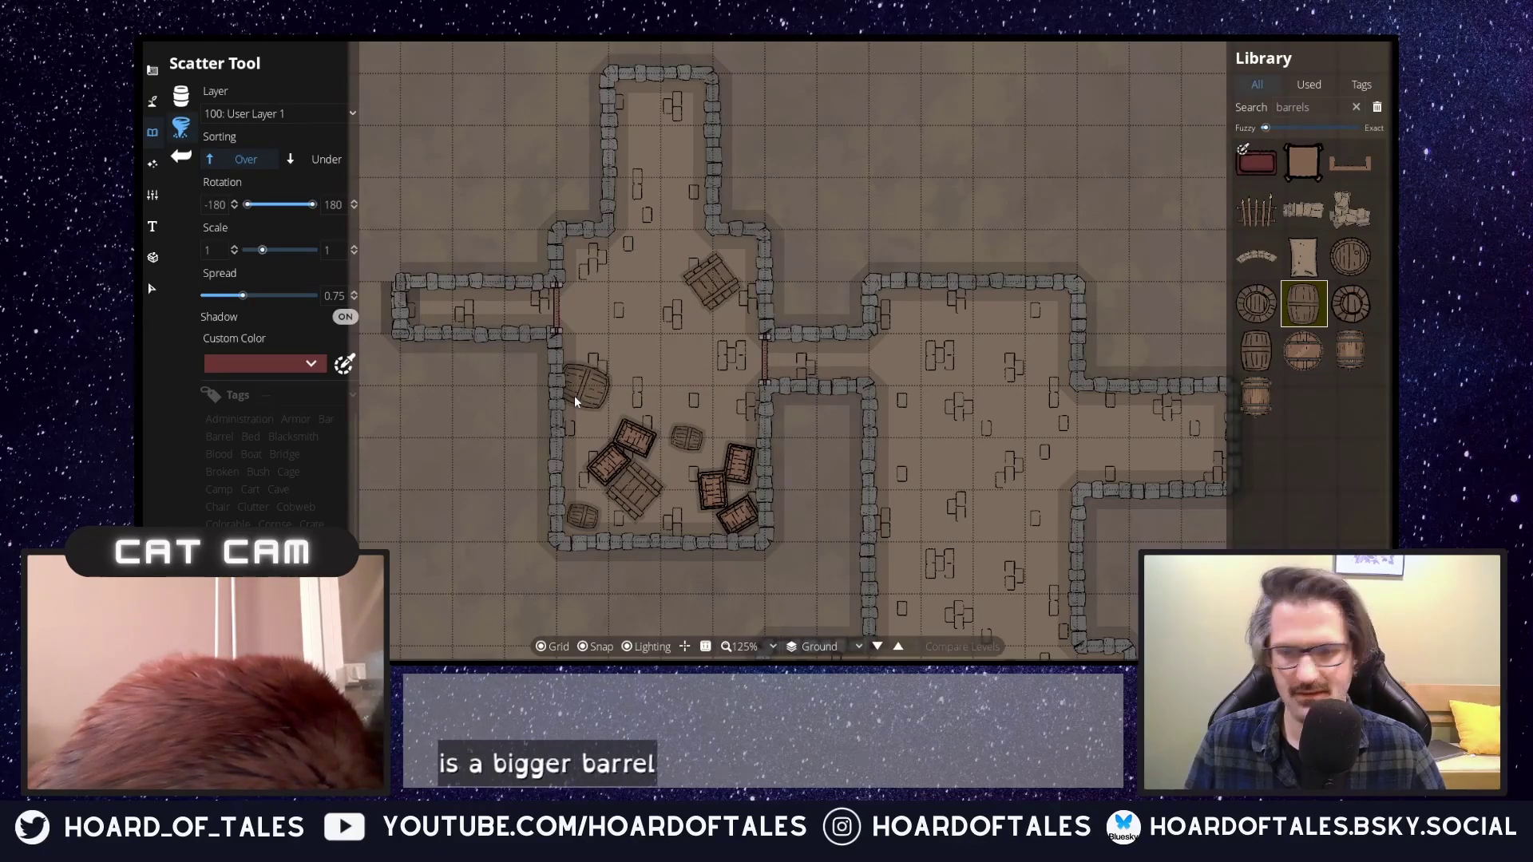
pyautogui.click(582, 253)
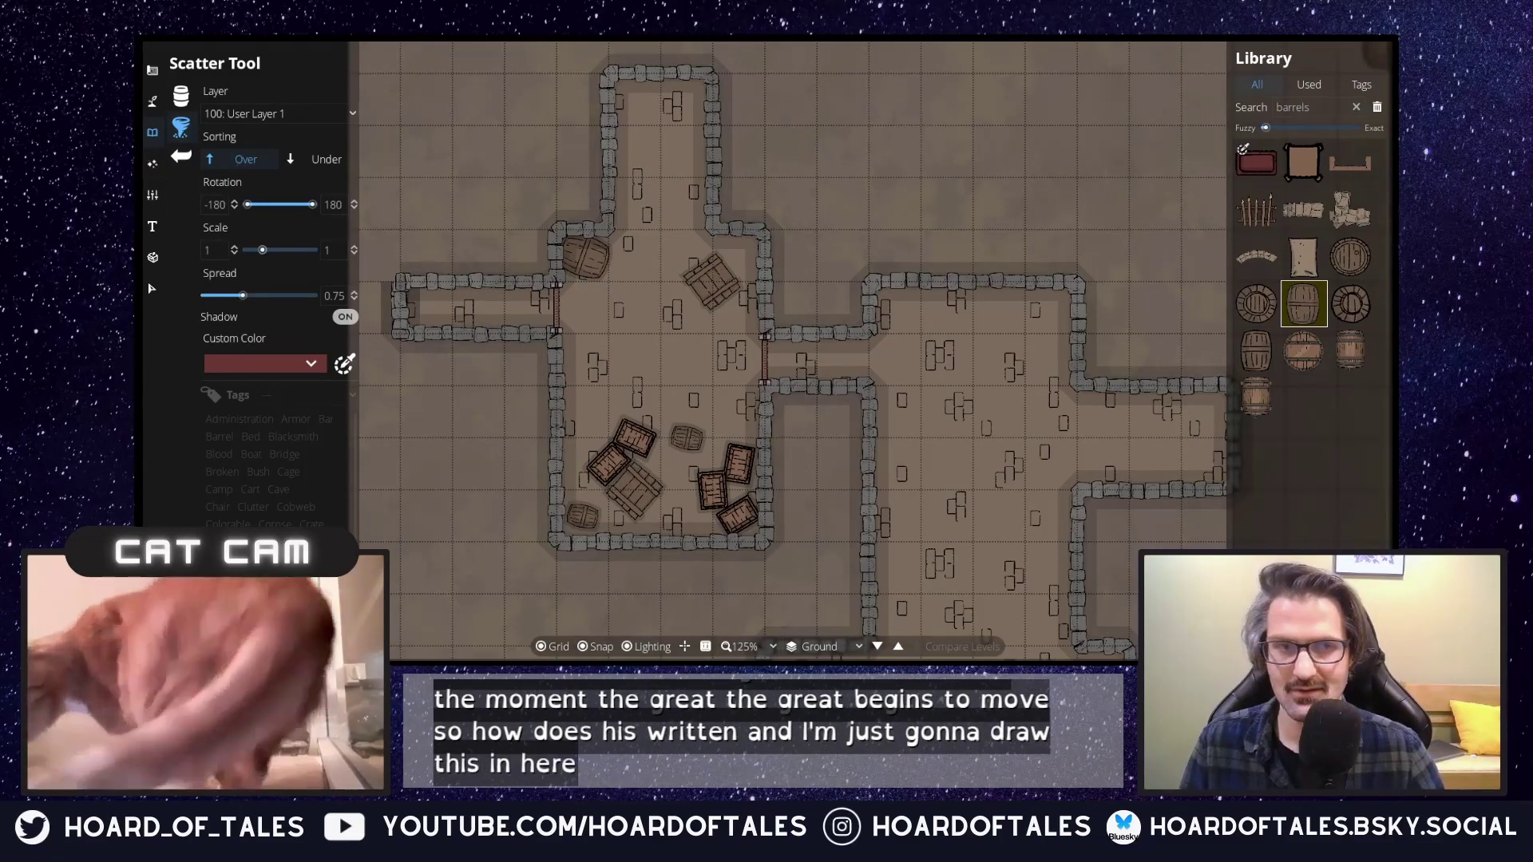
# Search the object library for "gate" and look through the assets for an iron grate.
pyautogui.doubleClick(1325, 112)
pyautogui.write('gate')
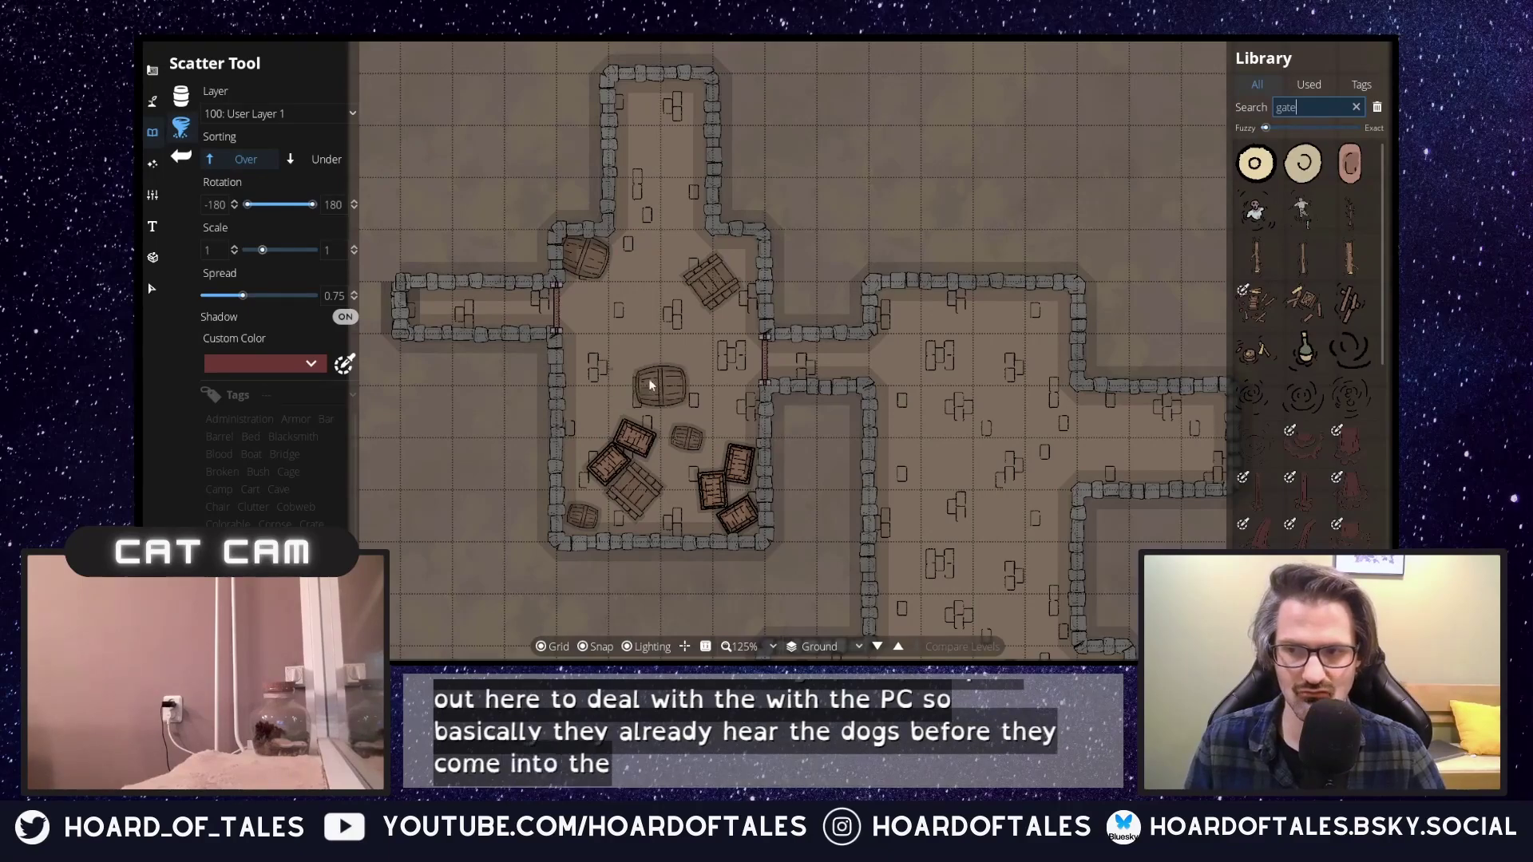
pyautogui.scroll(-3, 1331, 523)
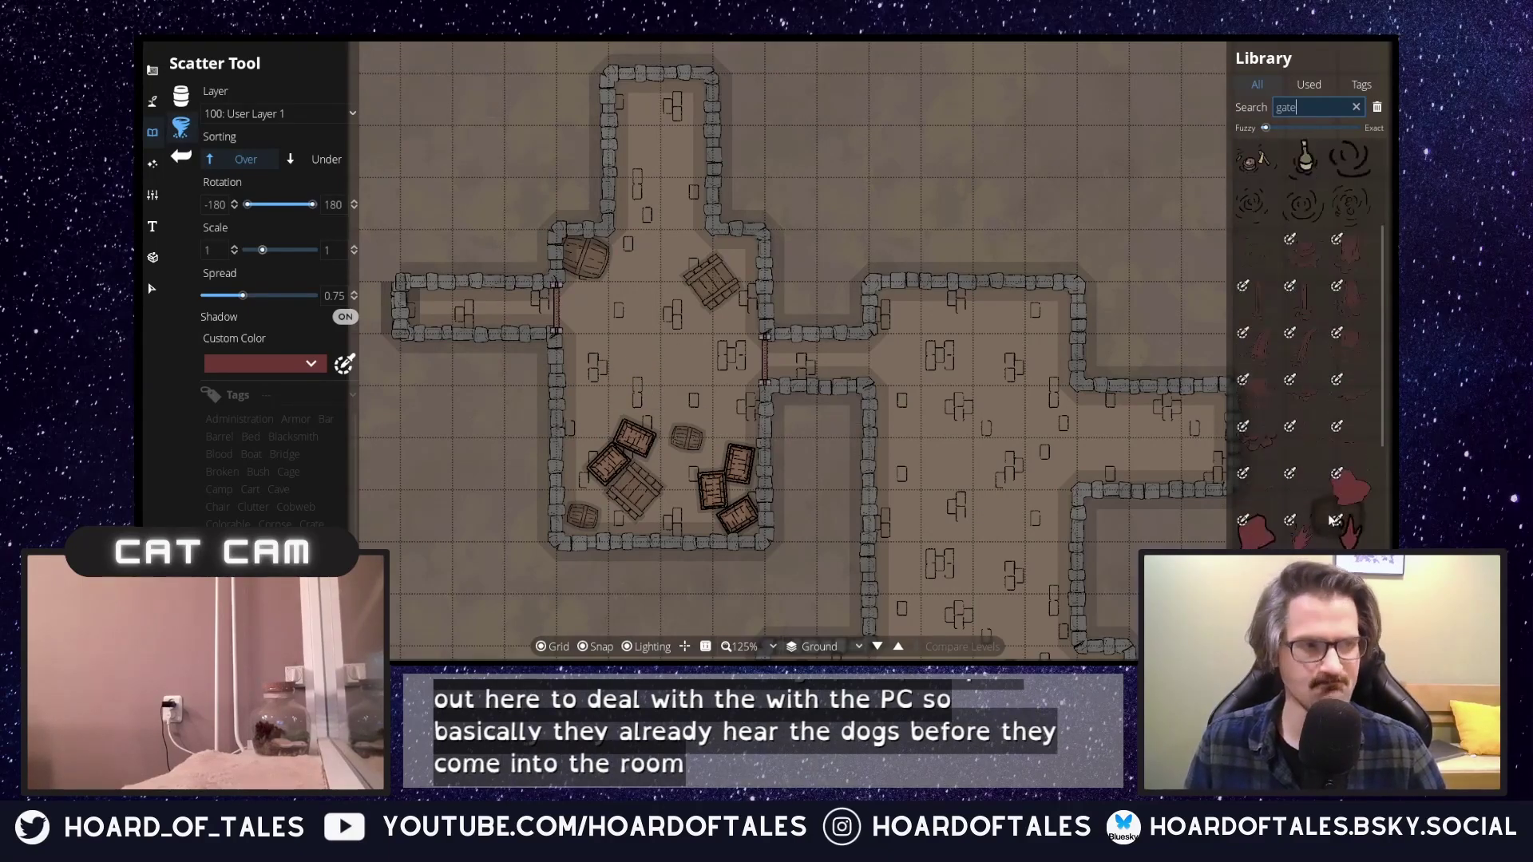
pyautogui.scroll(3, 1334, 490)
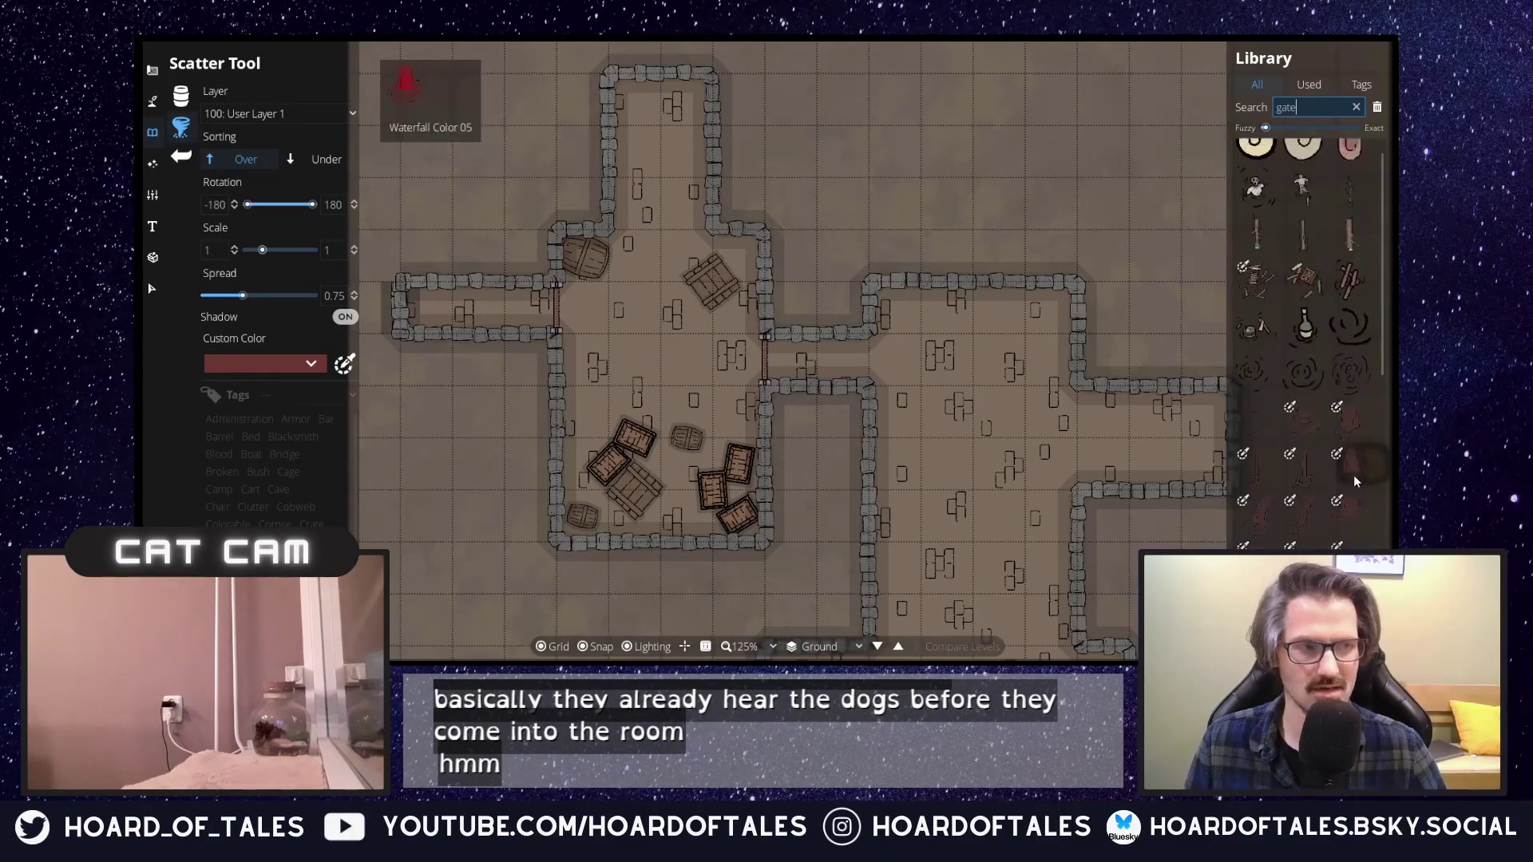
pyautogui.scroll(1, 1355, 479)
pyautogui.click(152, 164)
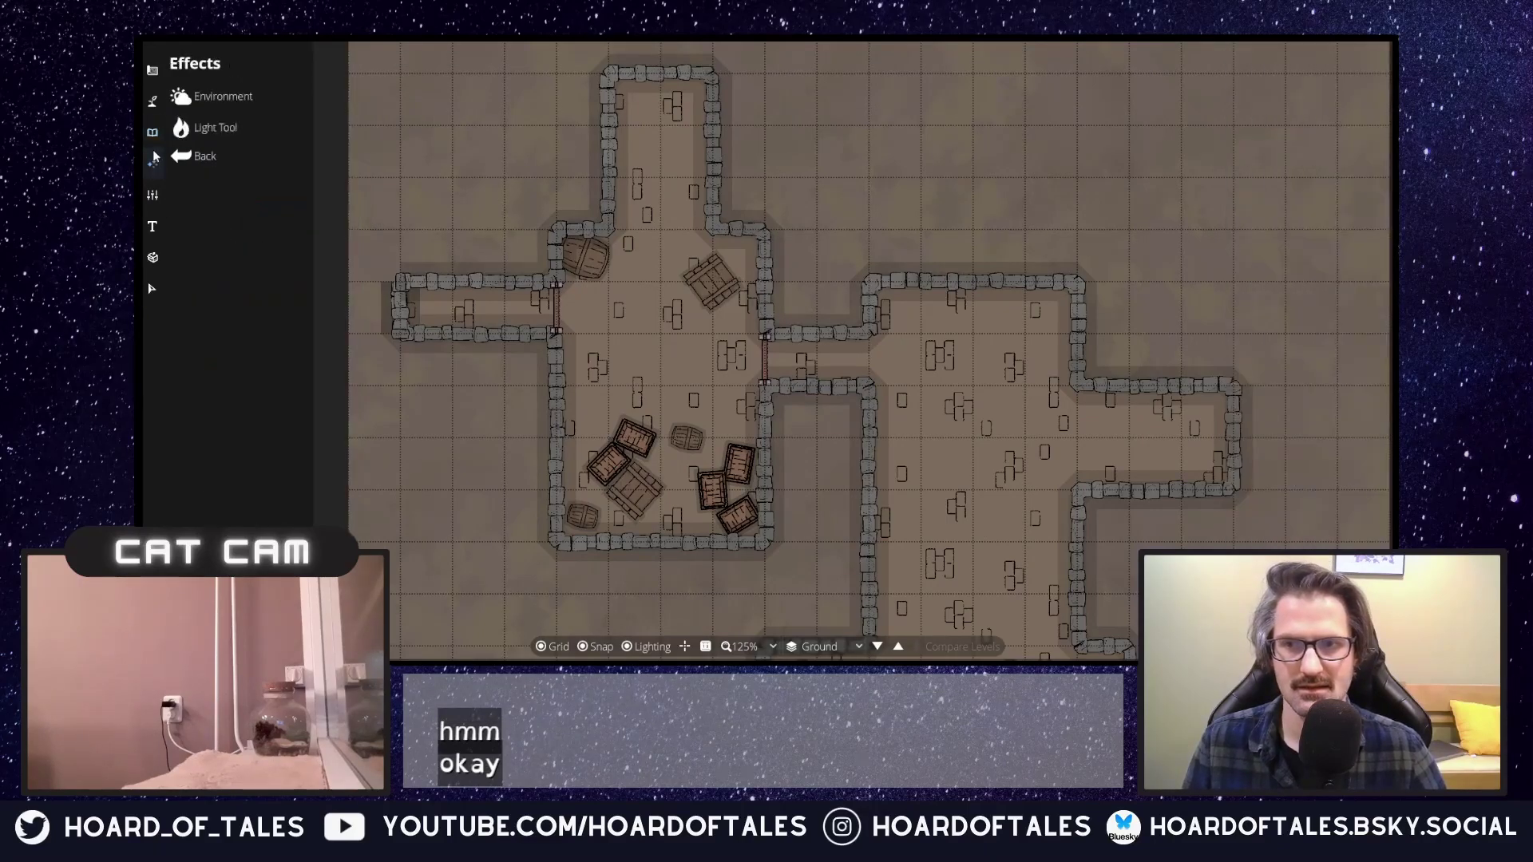
pyautogui.click(152, 101)
pyautogui.click(201, 192)
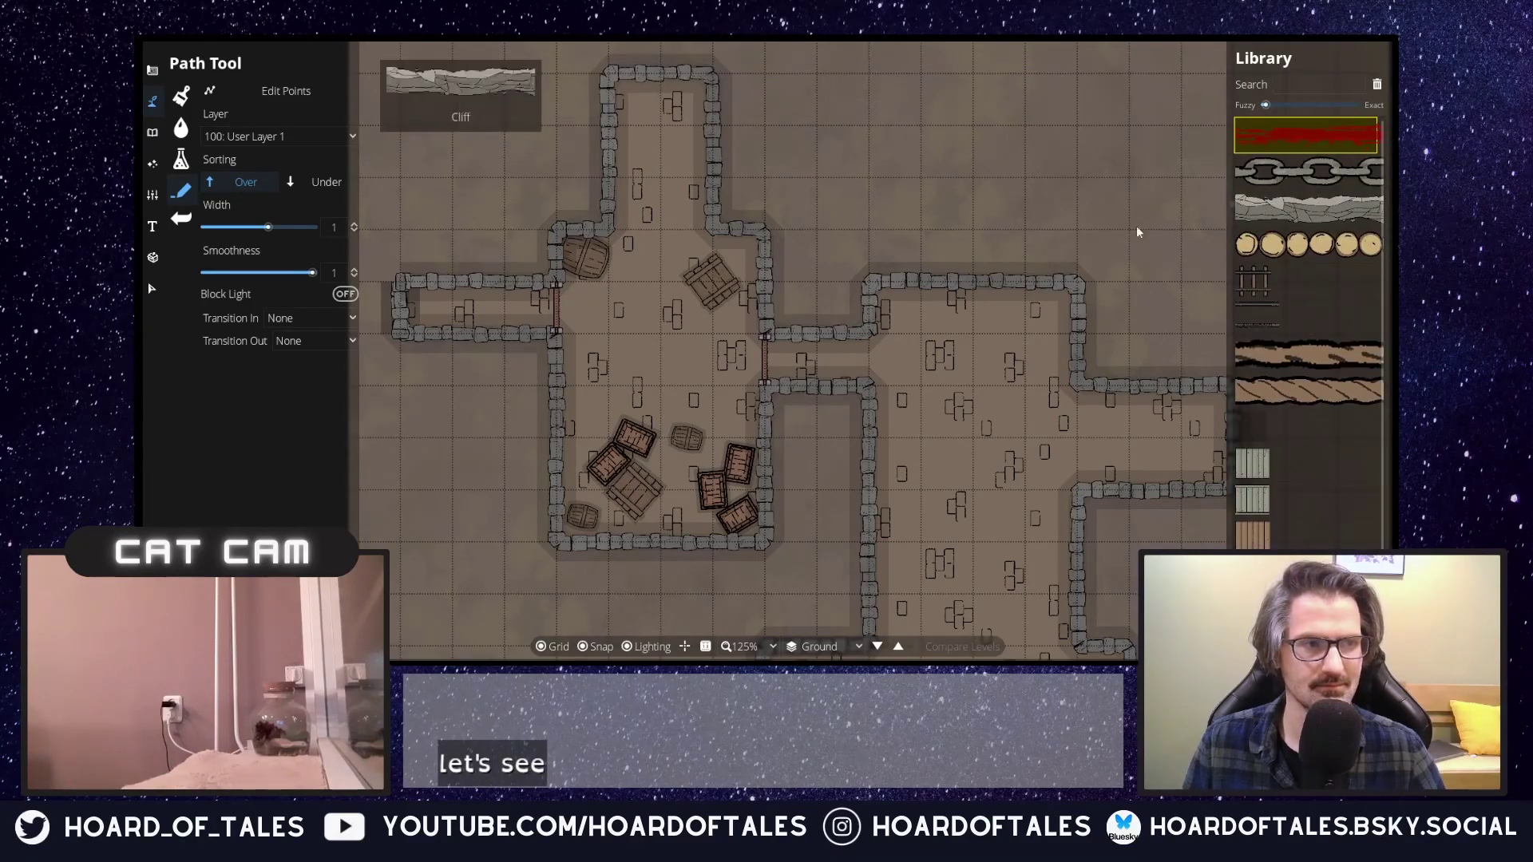
pyautogui.click(151, 136)
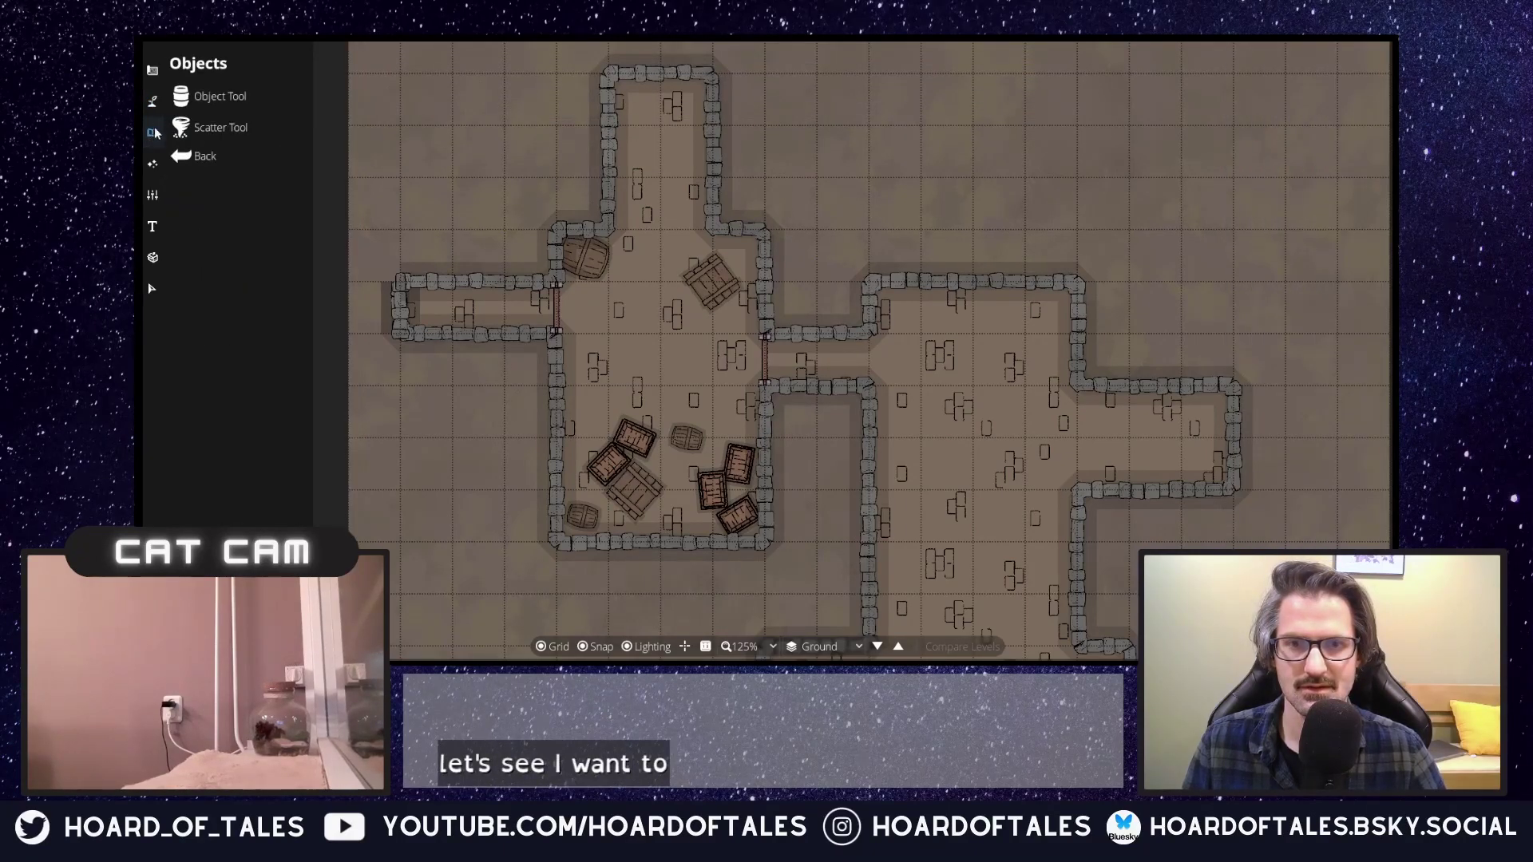
pyautogui.click(153, 102)
pyautogui.click(153, 70)
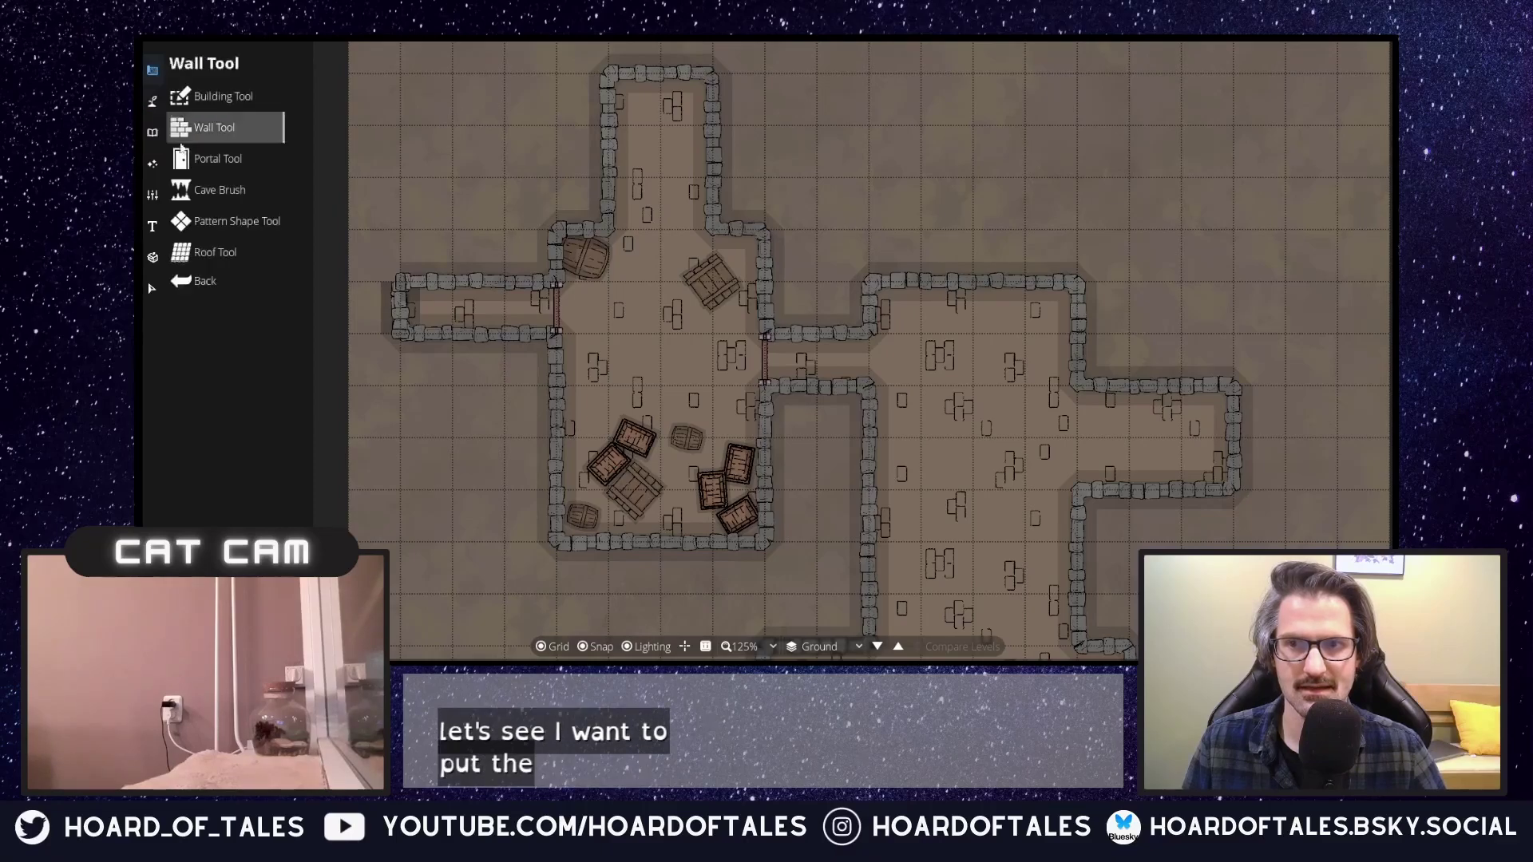
# Draw a stone wall across the opening between the western room and its northern alcove with the Wall Tool.
pyautogui.click(203, 131)
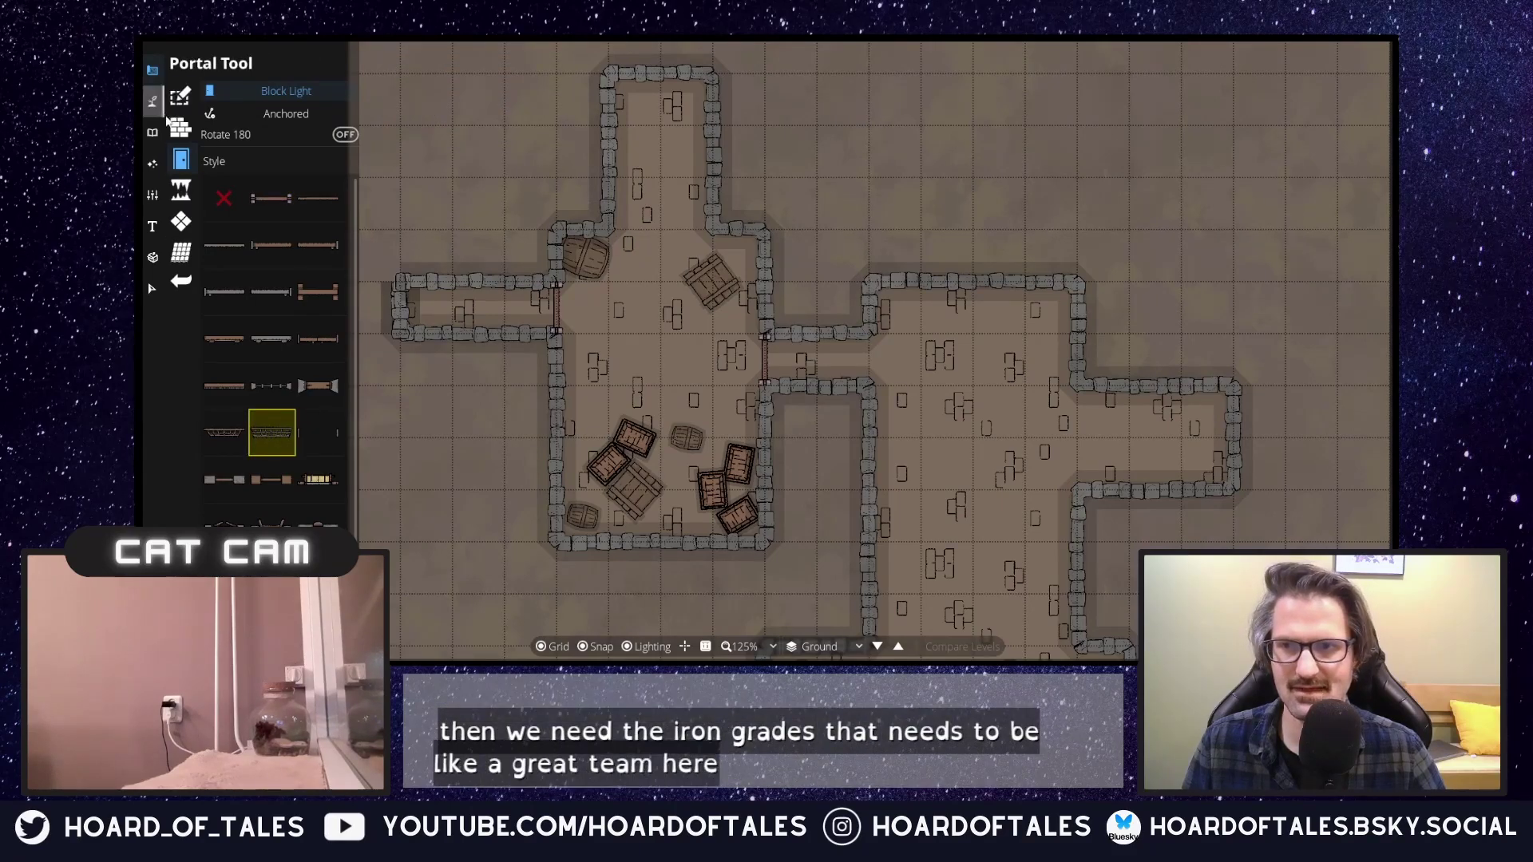
pyautogui.click(181, 129)
pyautogui.moveTo(580, 235); pyautogui.dragTo(767, 230)
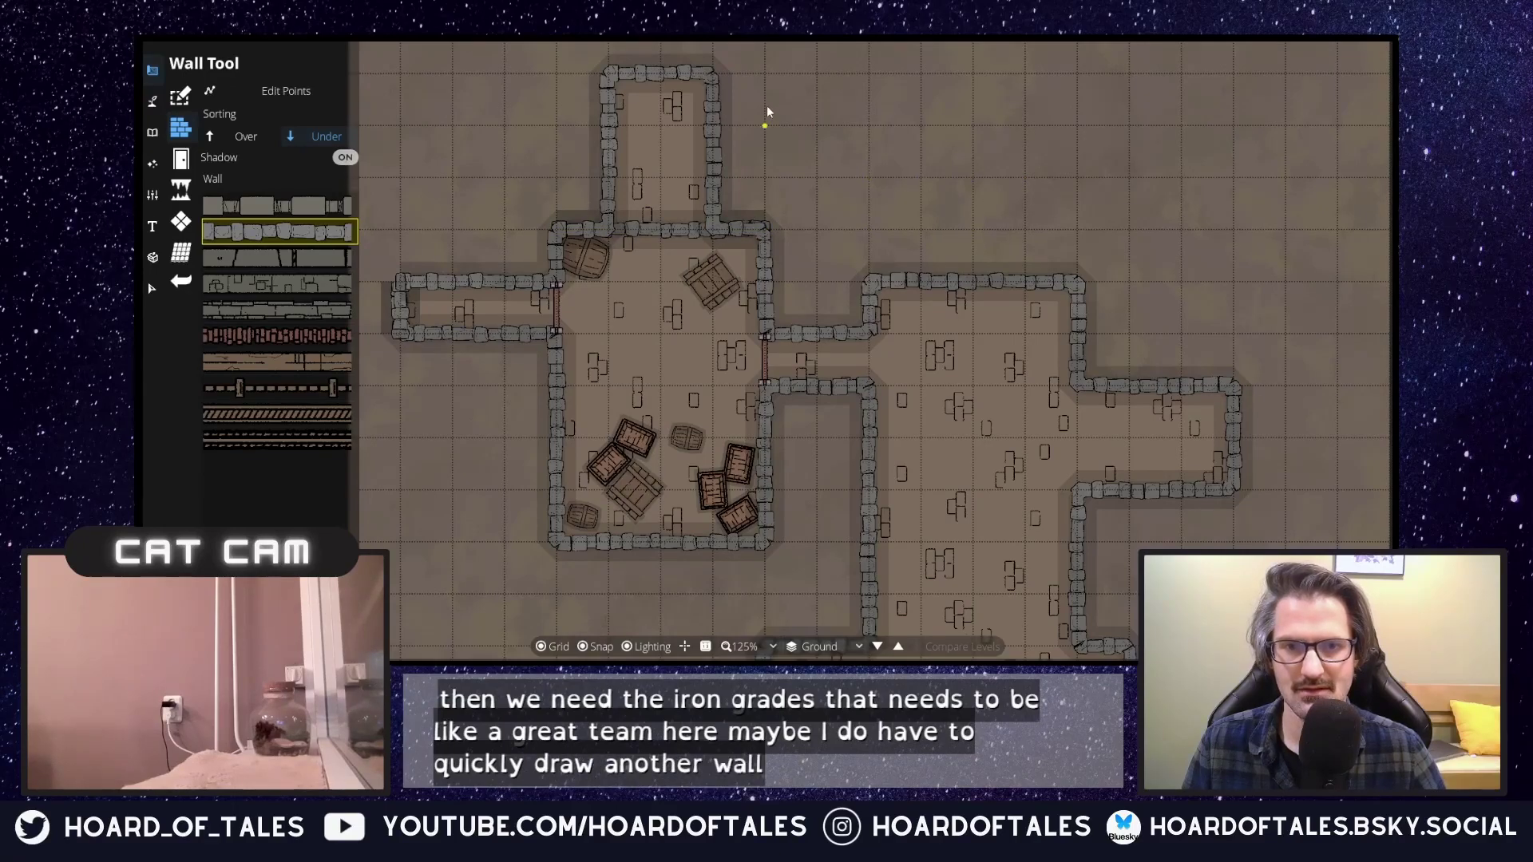
# Try several grate styles with the Portal Tool and place two barred gates side by side in the northern alcove's new wall.
pyautogui.click(181, 160)
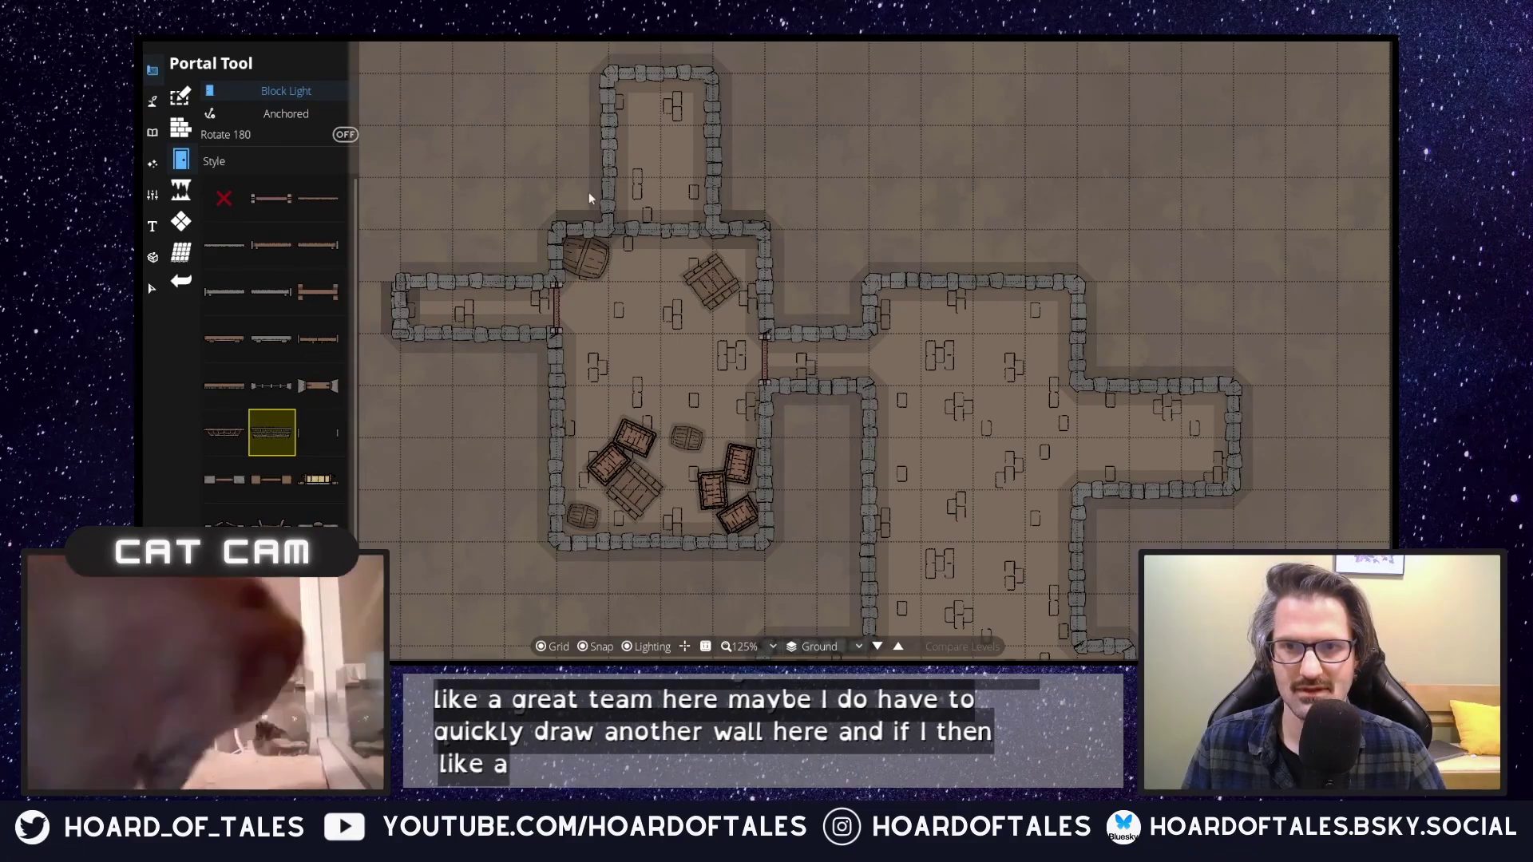
pyautogui.click(661, 229)
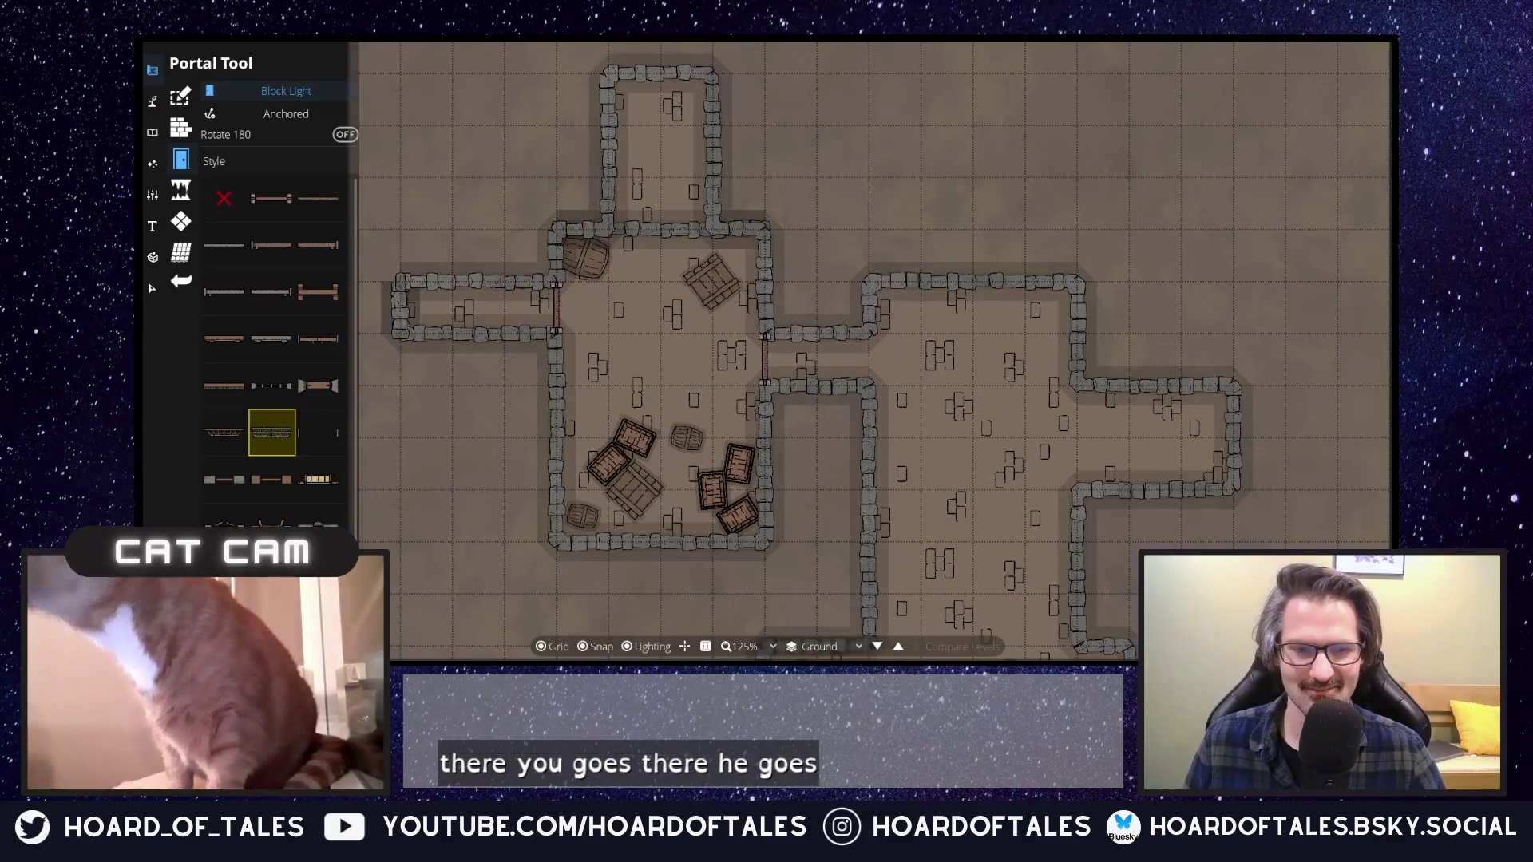
pyautogui.click(232, 426)
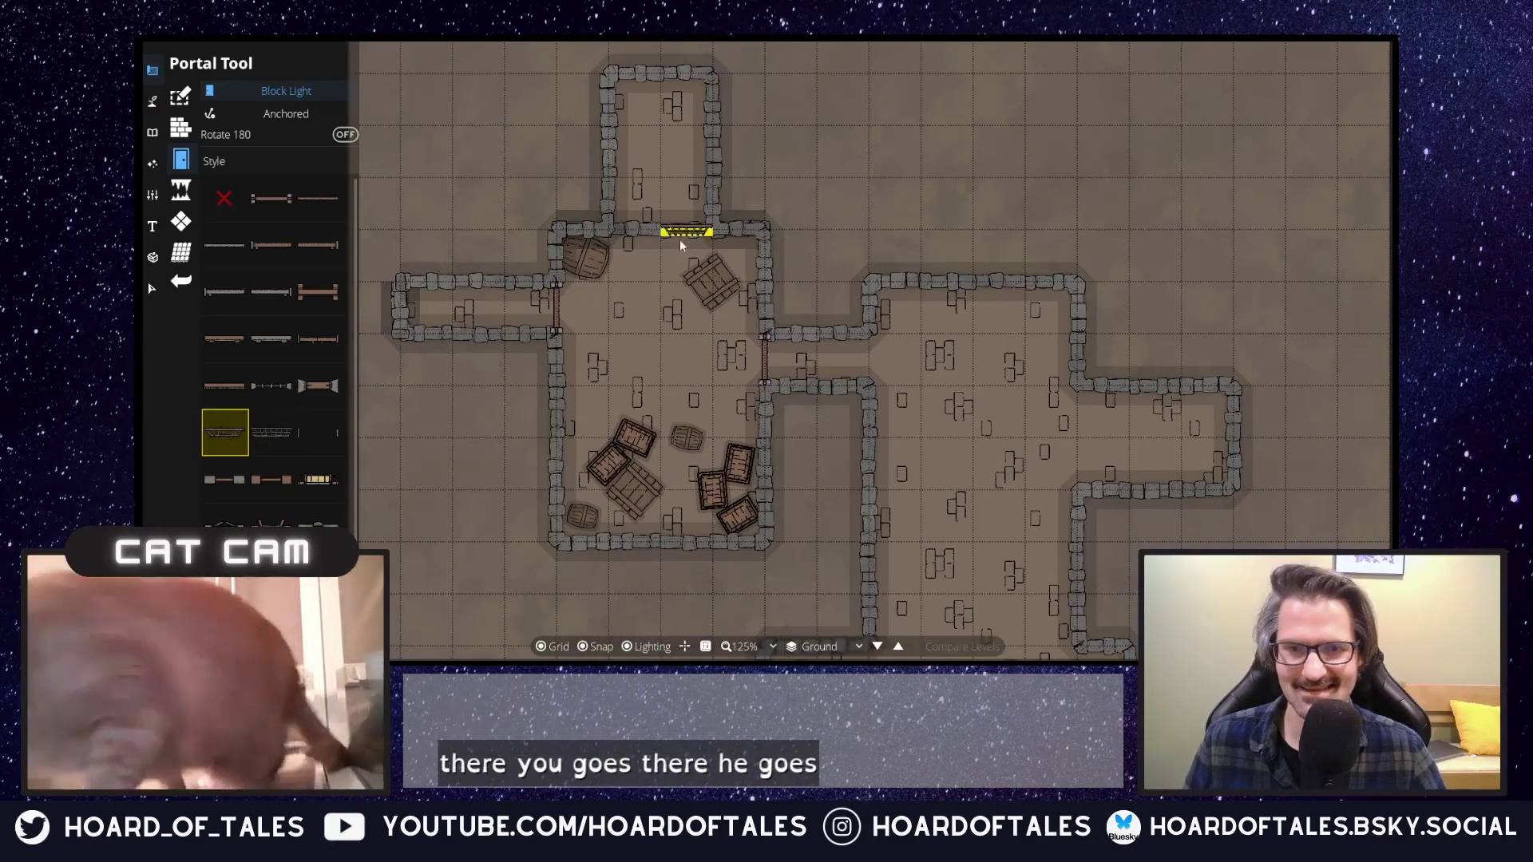
pyautogui.click(267, 434)
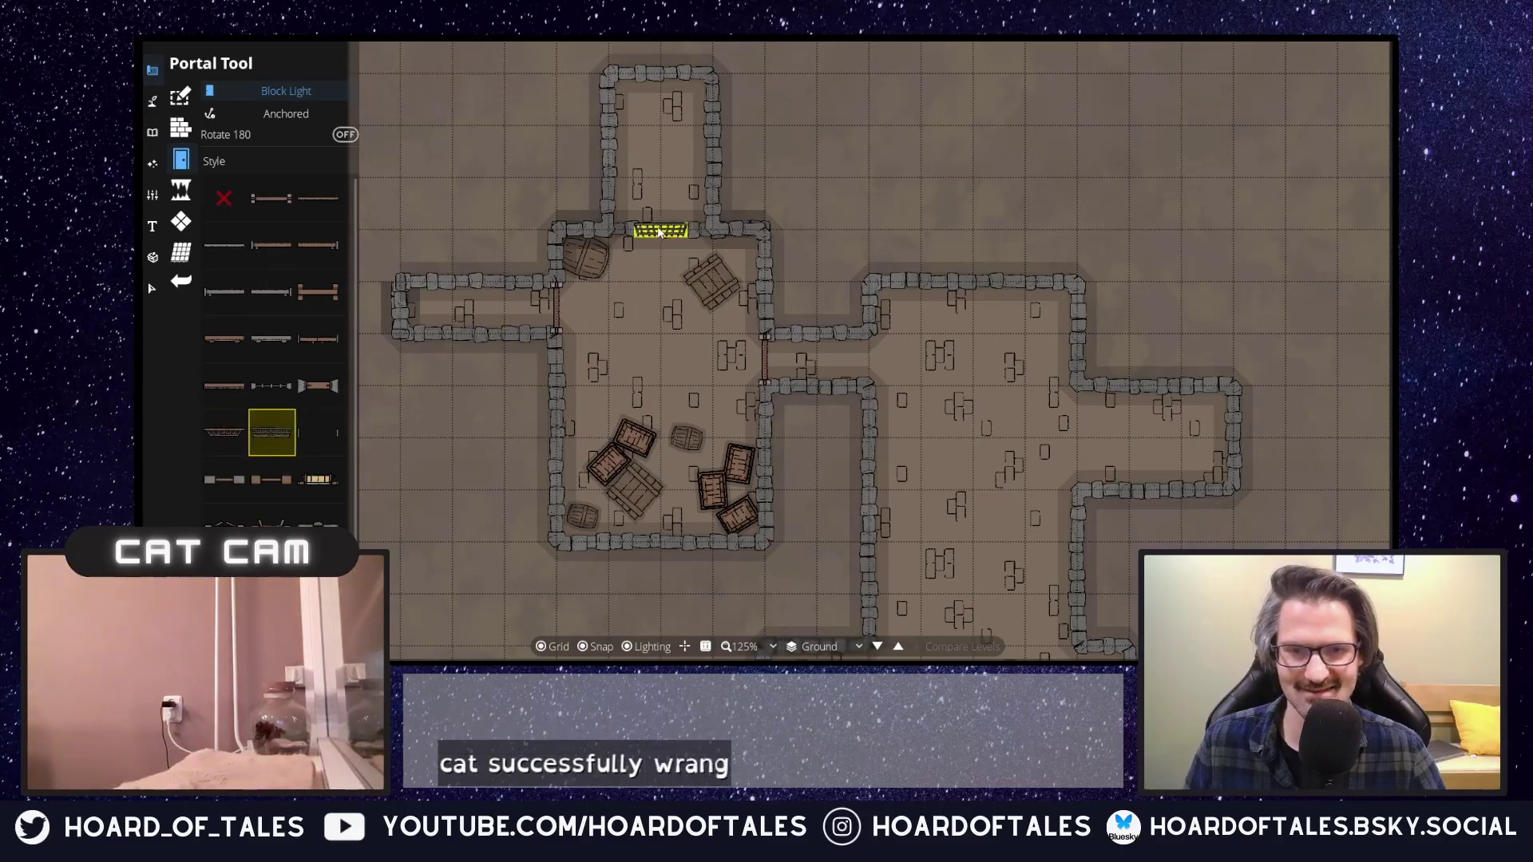
pyautogui.click(310, 428)
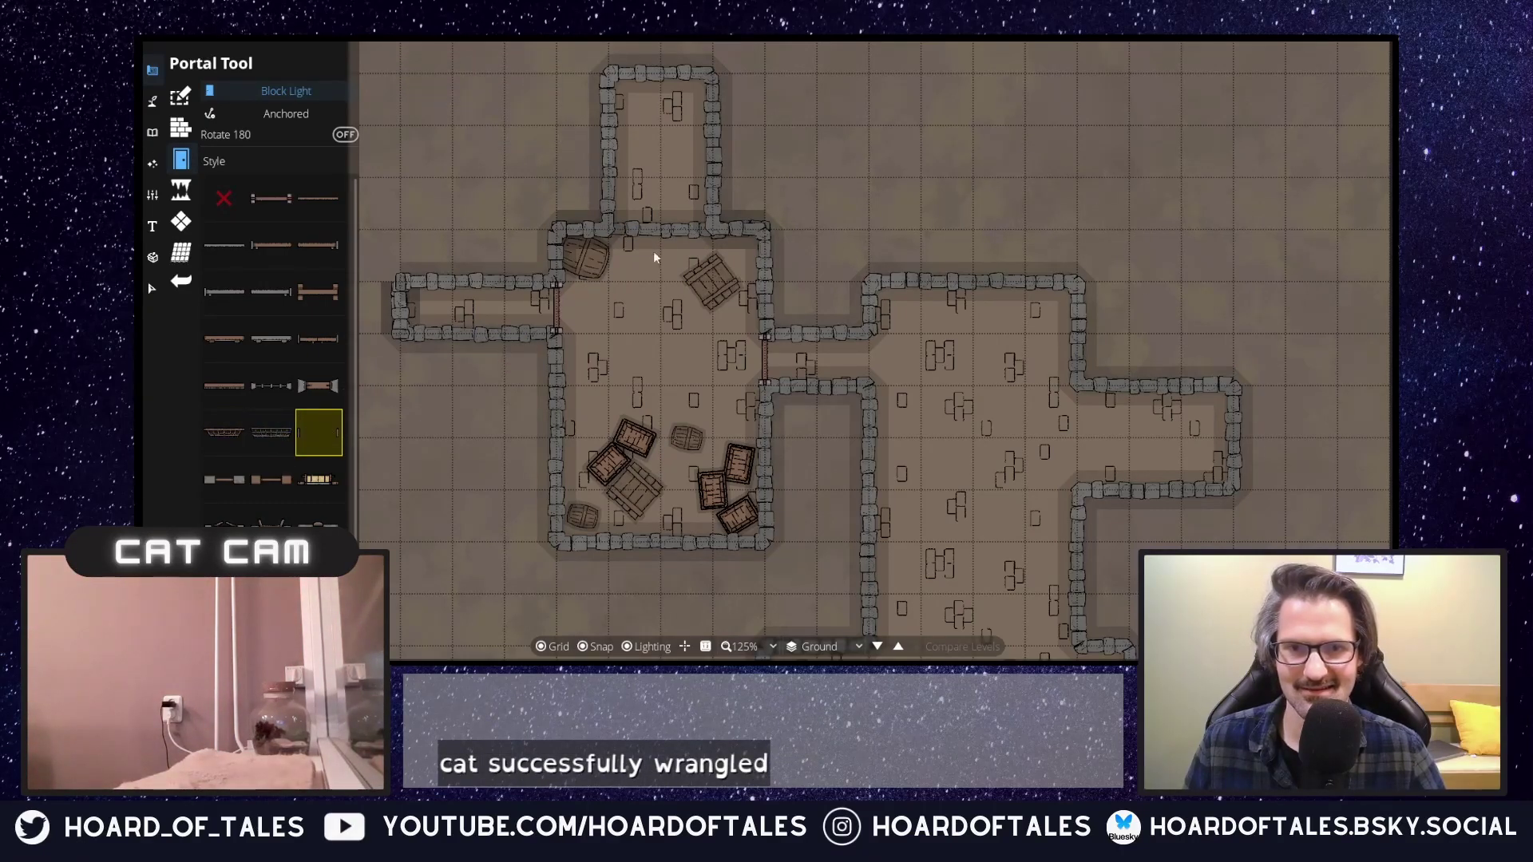
pyautogui.click(234, 432)
pyautogui.click(271, 382)
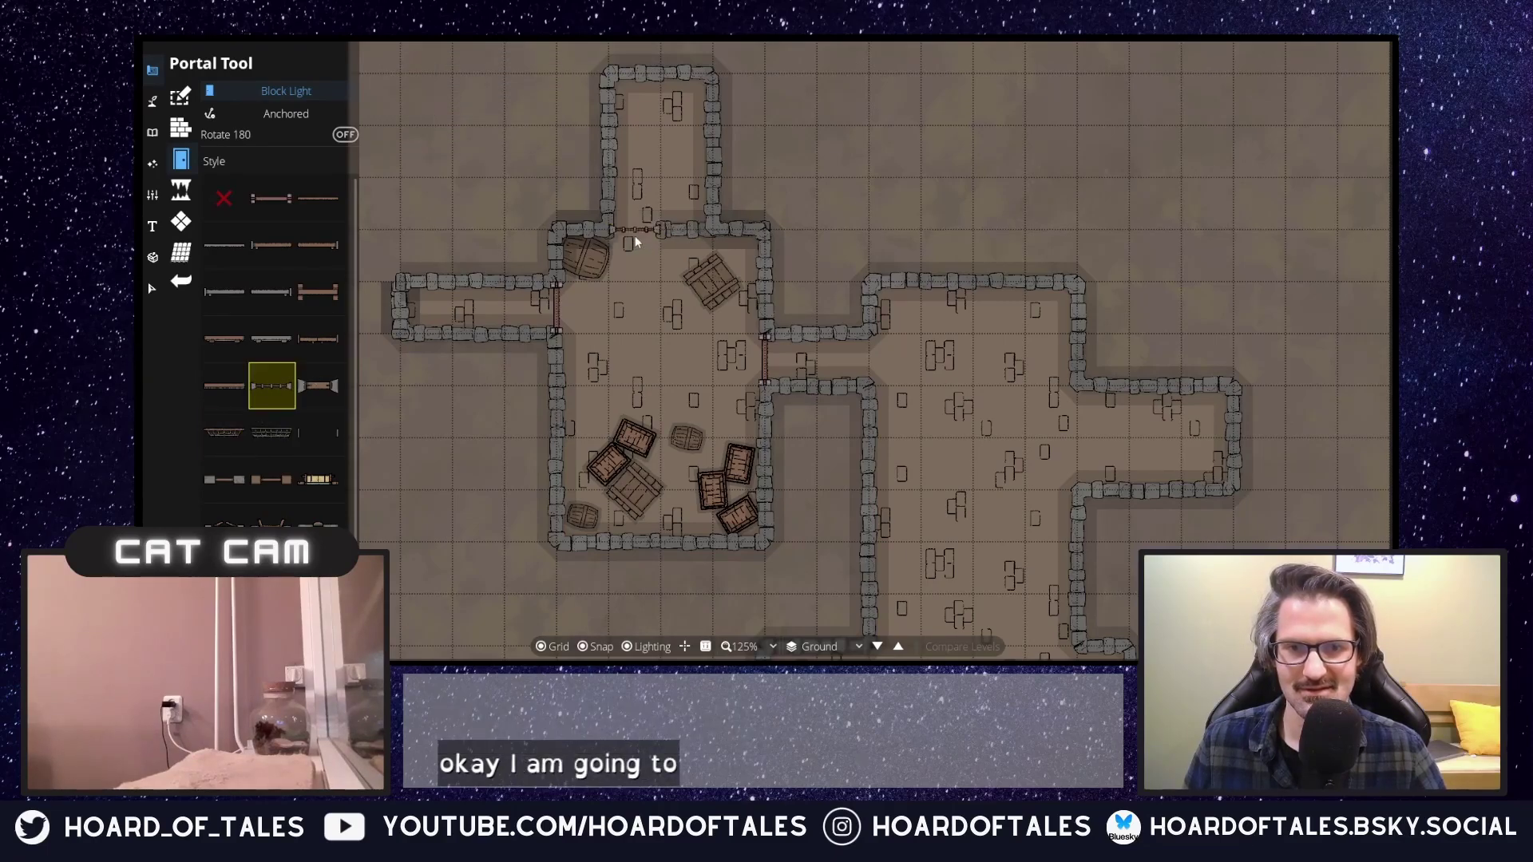
pyautogui.click(685, 237)
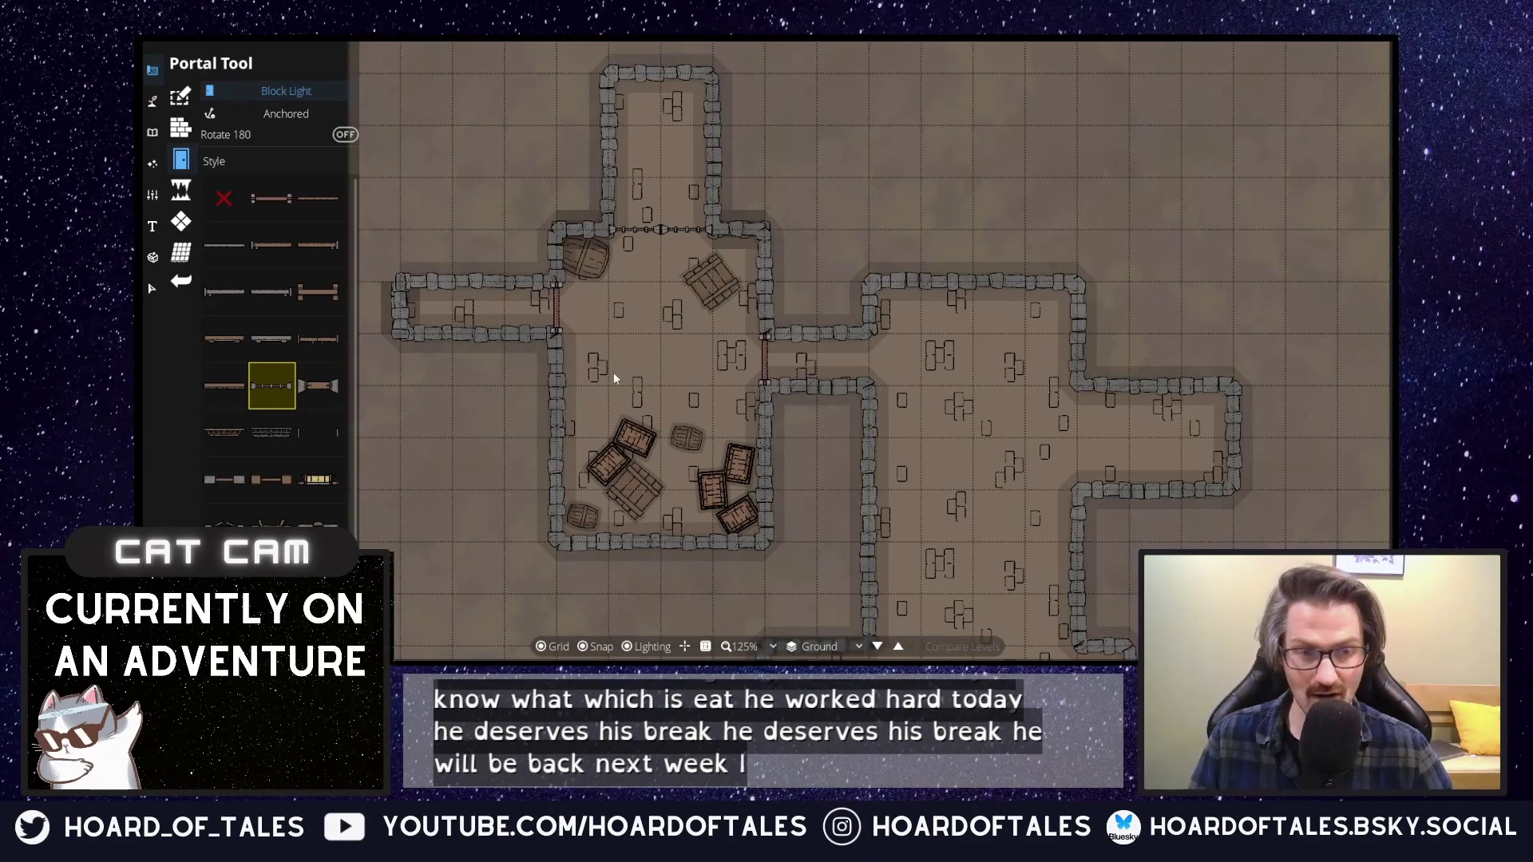
# Open the recent above-ground map "fop hallods hideout dead willow.dungeondraft_map".
pyautogui.moveTo(682, 370)
pyautogui.mouseDown()
pyautogui.moveTo(743, 437)
pyautogui.moveTo(736, 450)
pyautogui.moveTo(678, 371)
pyautogui.mouseUp()
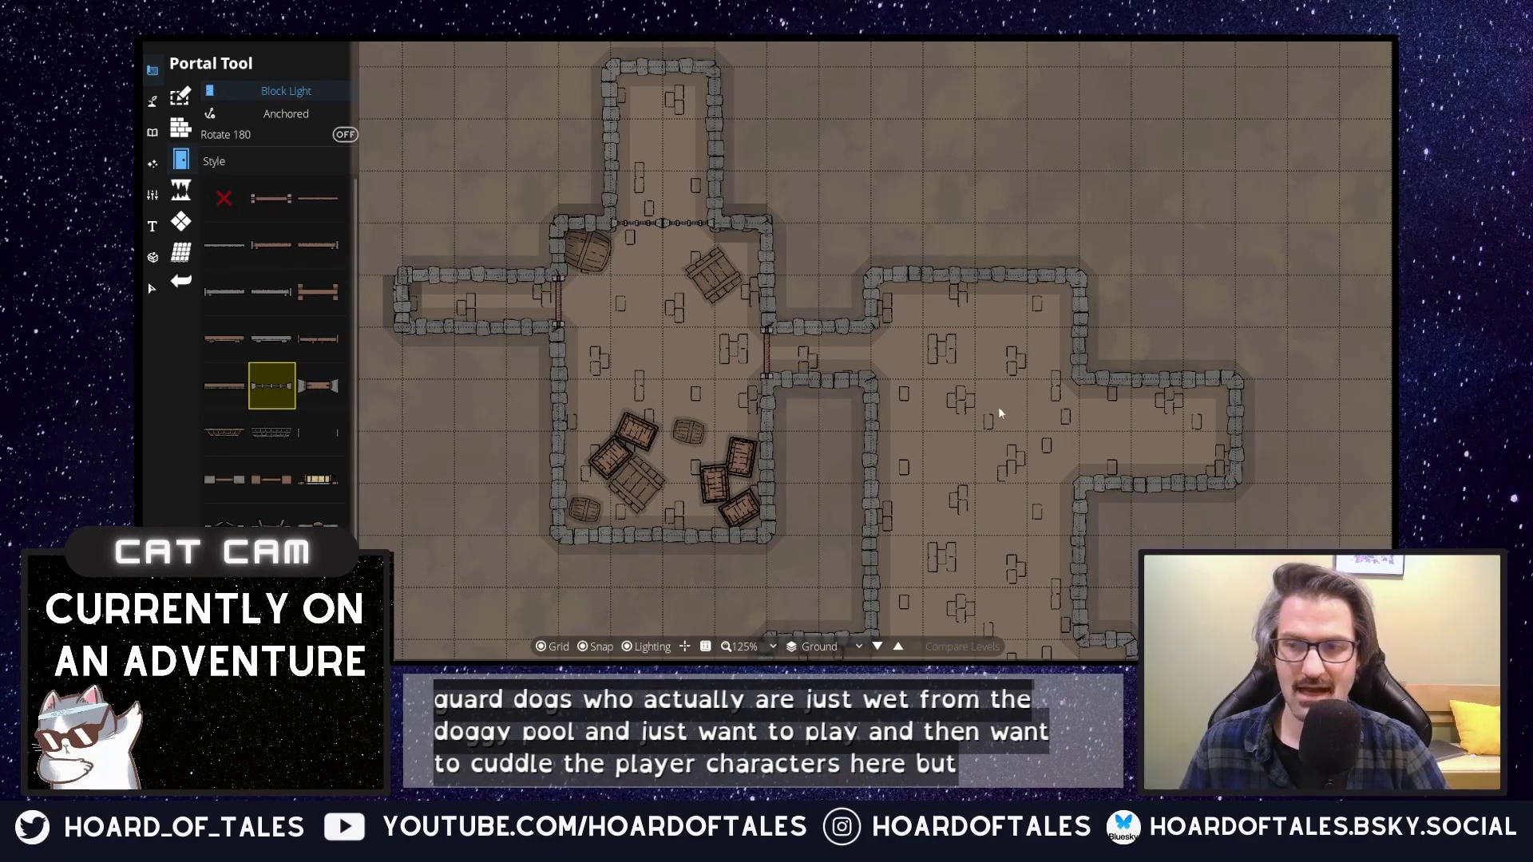
pyautogui.moveTo(1039, 501); pyautogui.dragTo(894, 373)
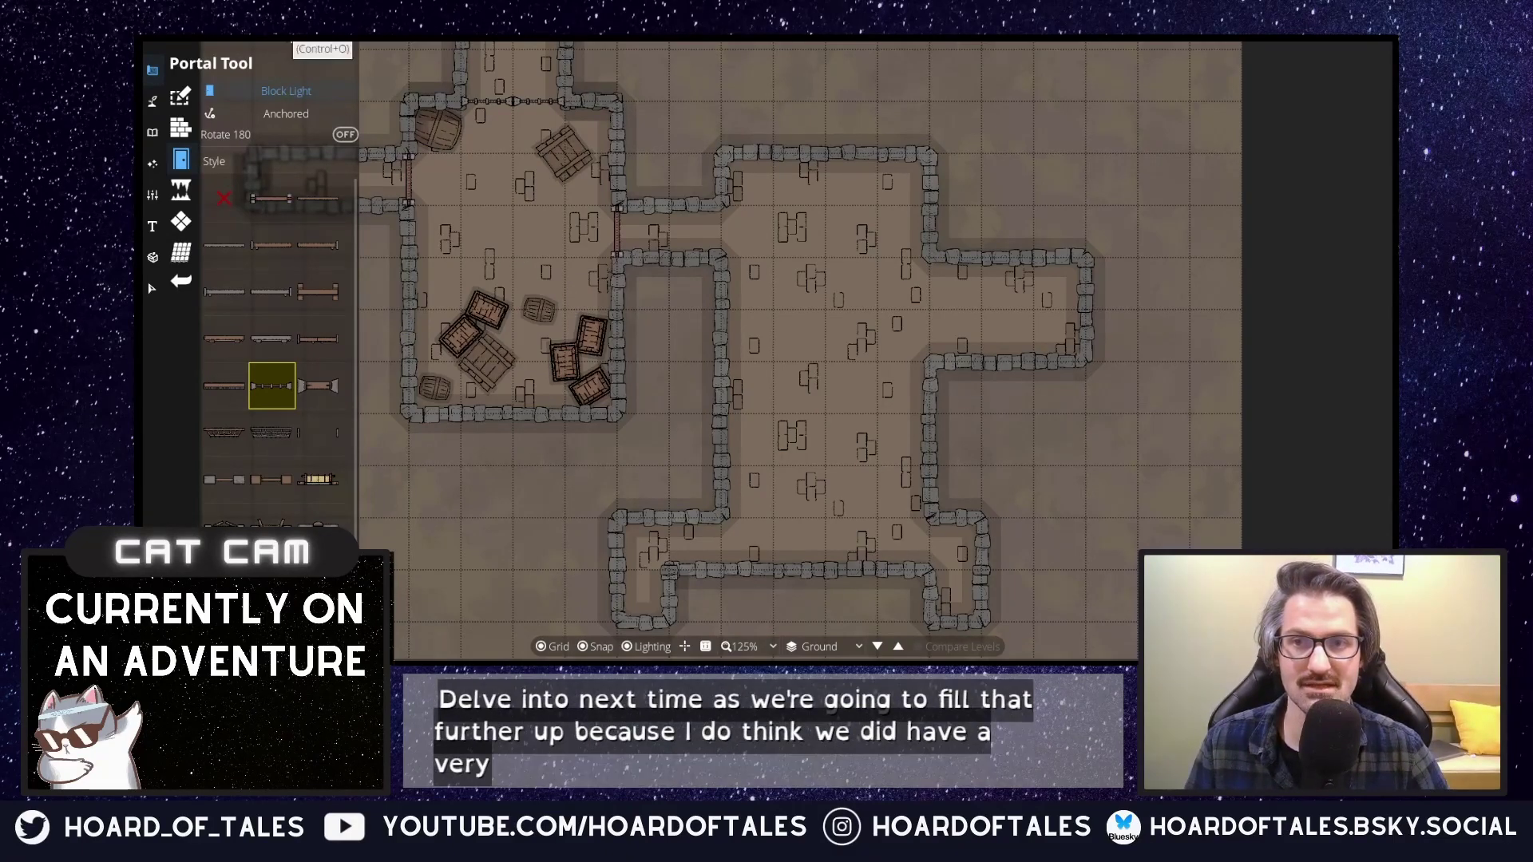
pyautogui.click(159, 36)
pyautogui.moveTo(232, 53)
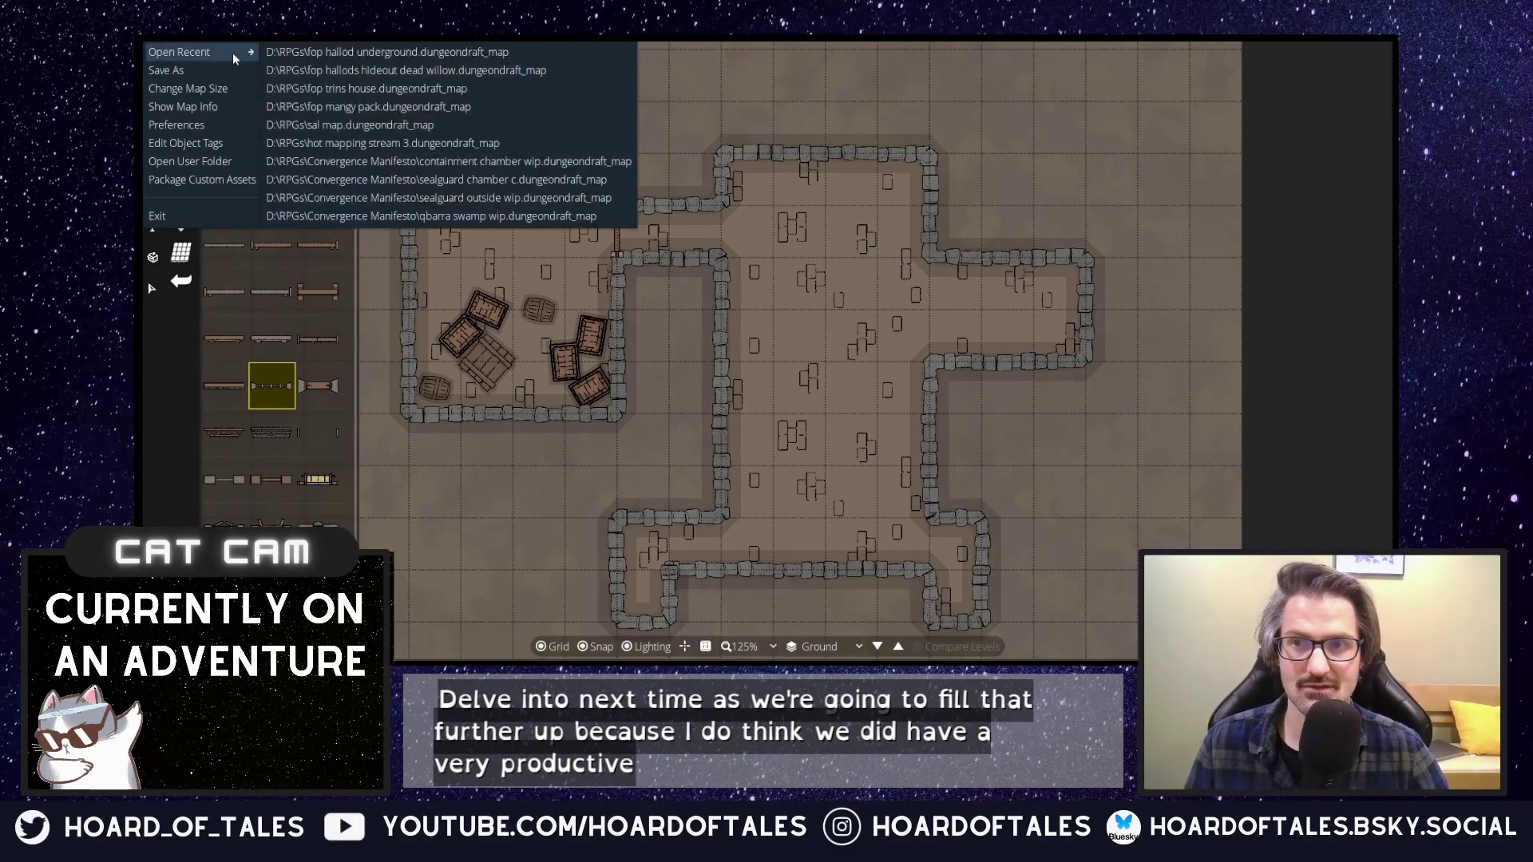
pyautogui.click(384, 74)
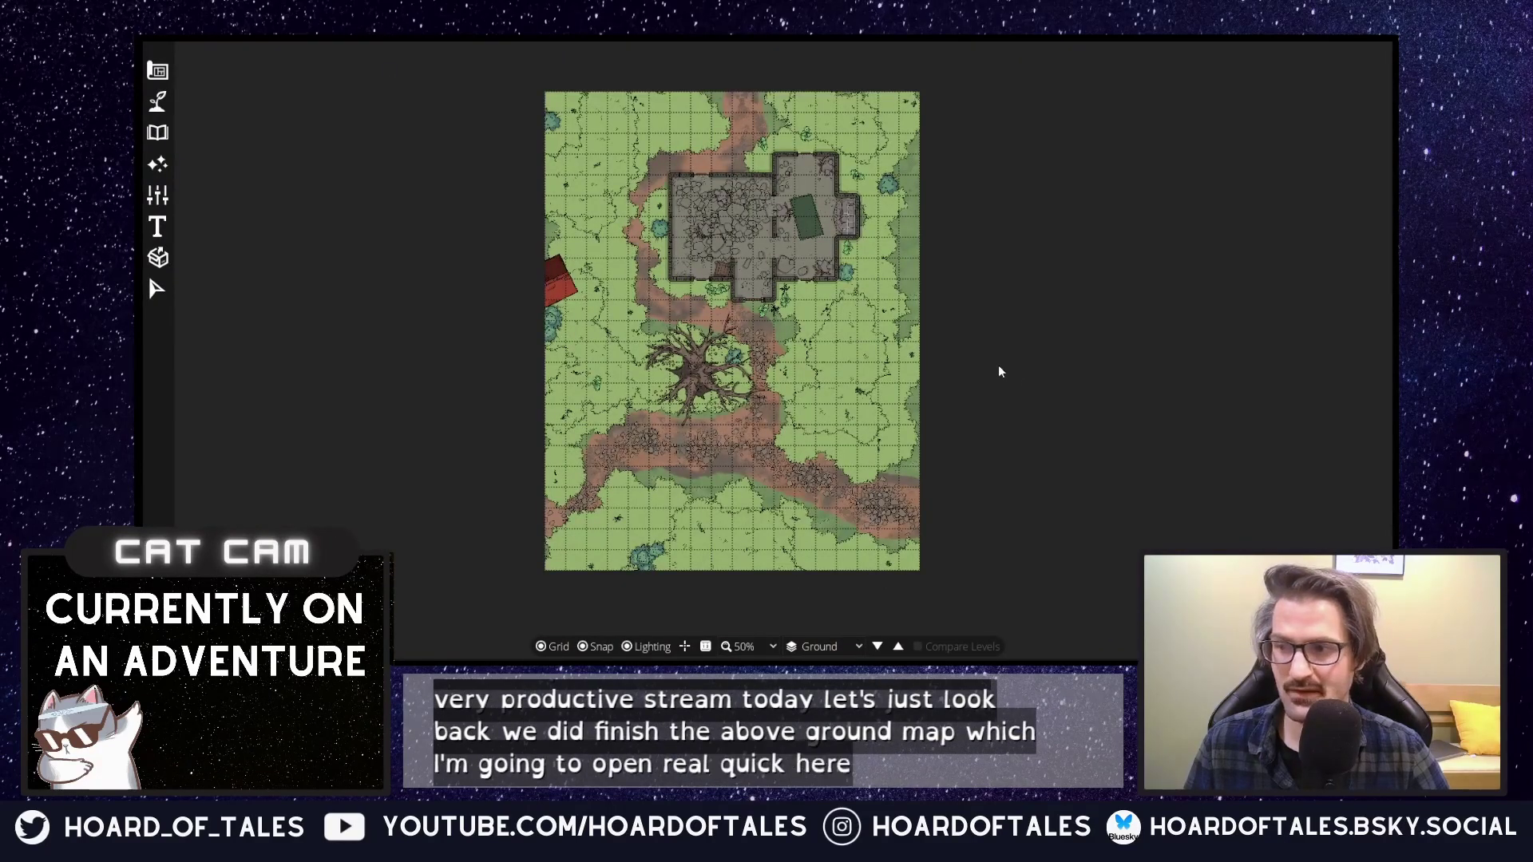
# Review the above-ground map around the ruined house, the dirt paths and the dead willow.
pyautogui.scroll(2, 929, 361)
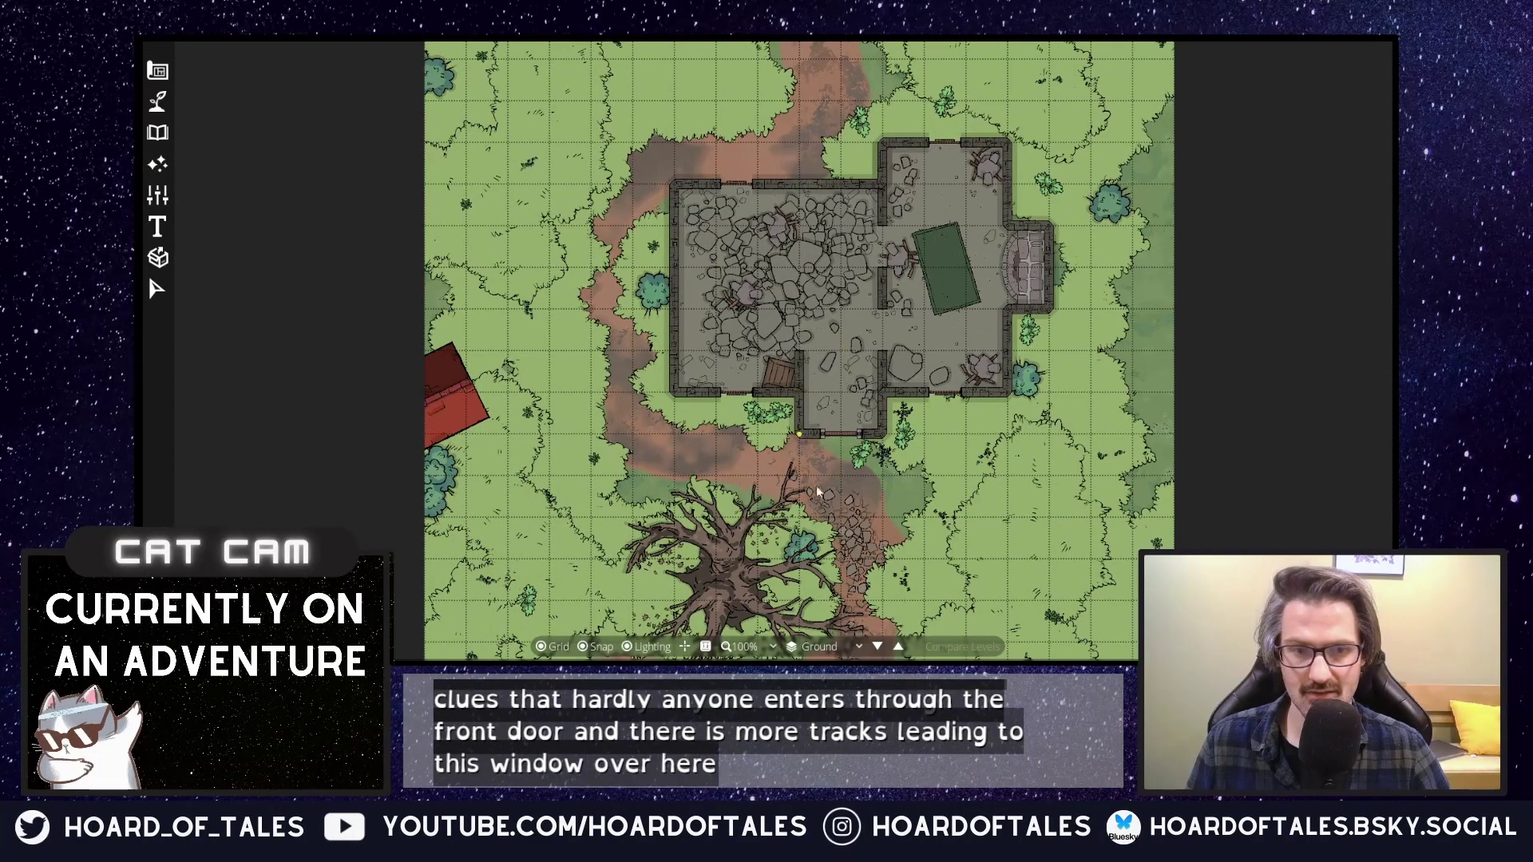
pyautogui.moveTo(871, 503); pyautogui.dragTo(856, 268)
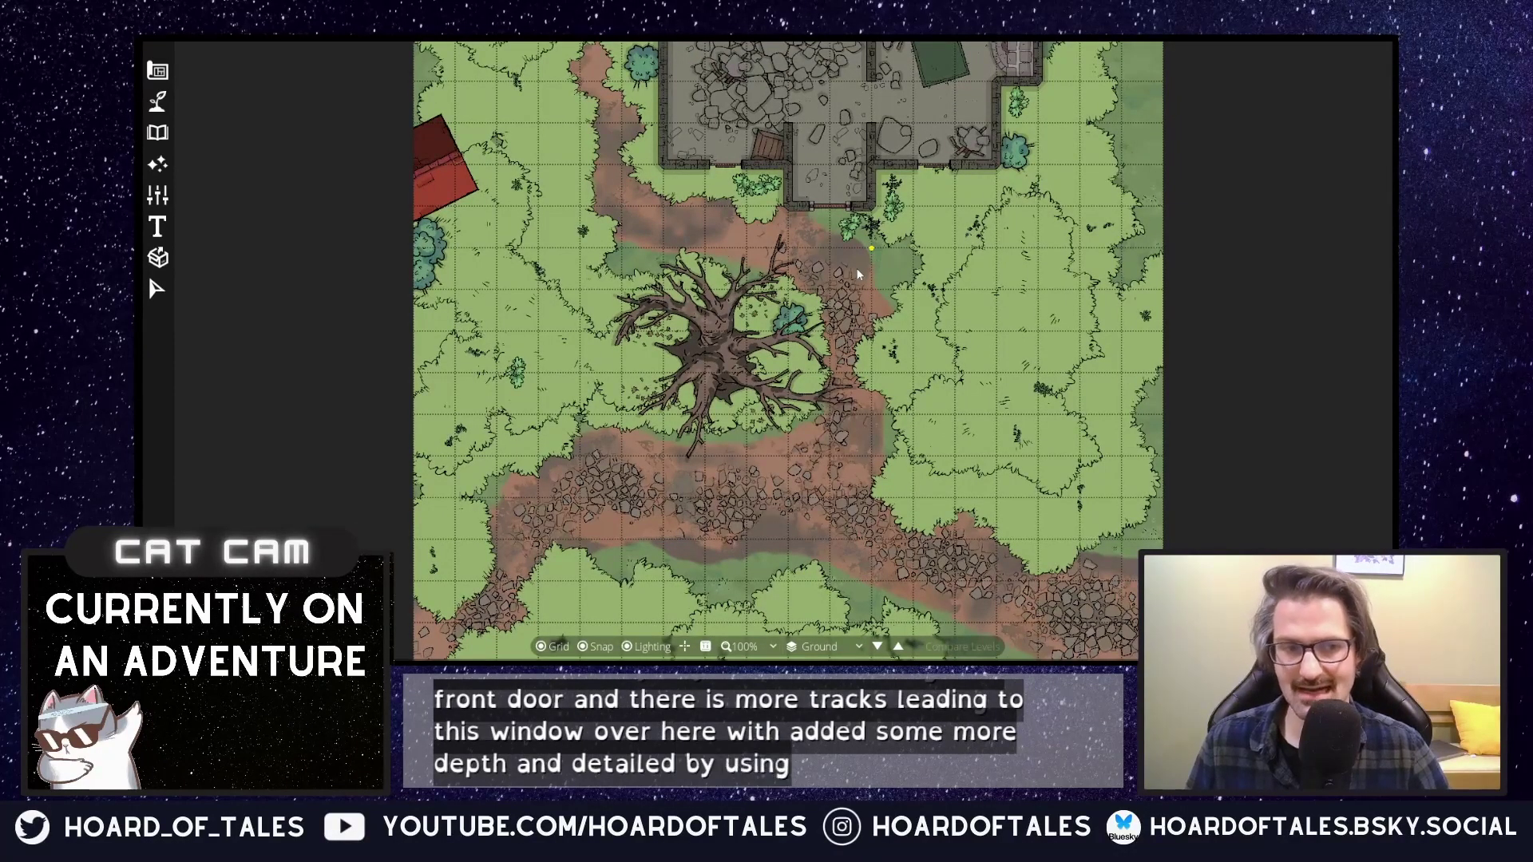
pyautogui.moveTo(872, 274); pyautogui.dragTo(785, 343)
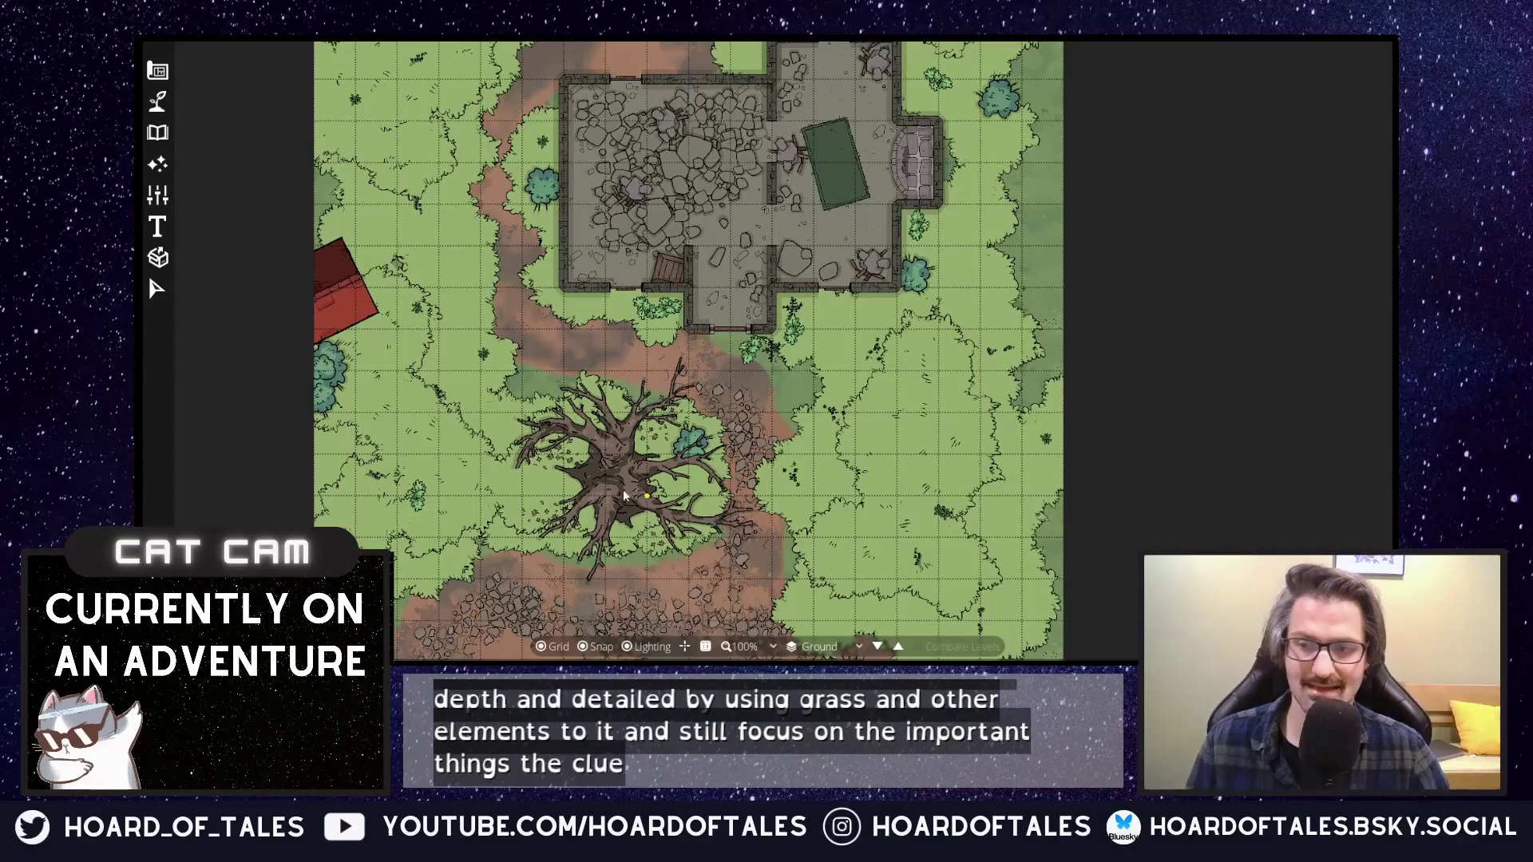
pyautogui.moveTo(647, 429); pyautogui.dragTo(688, 487)
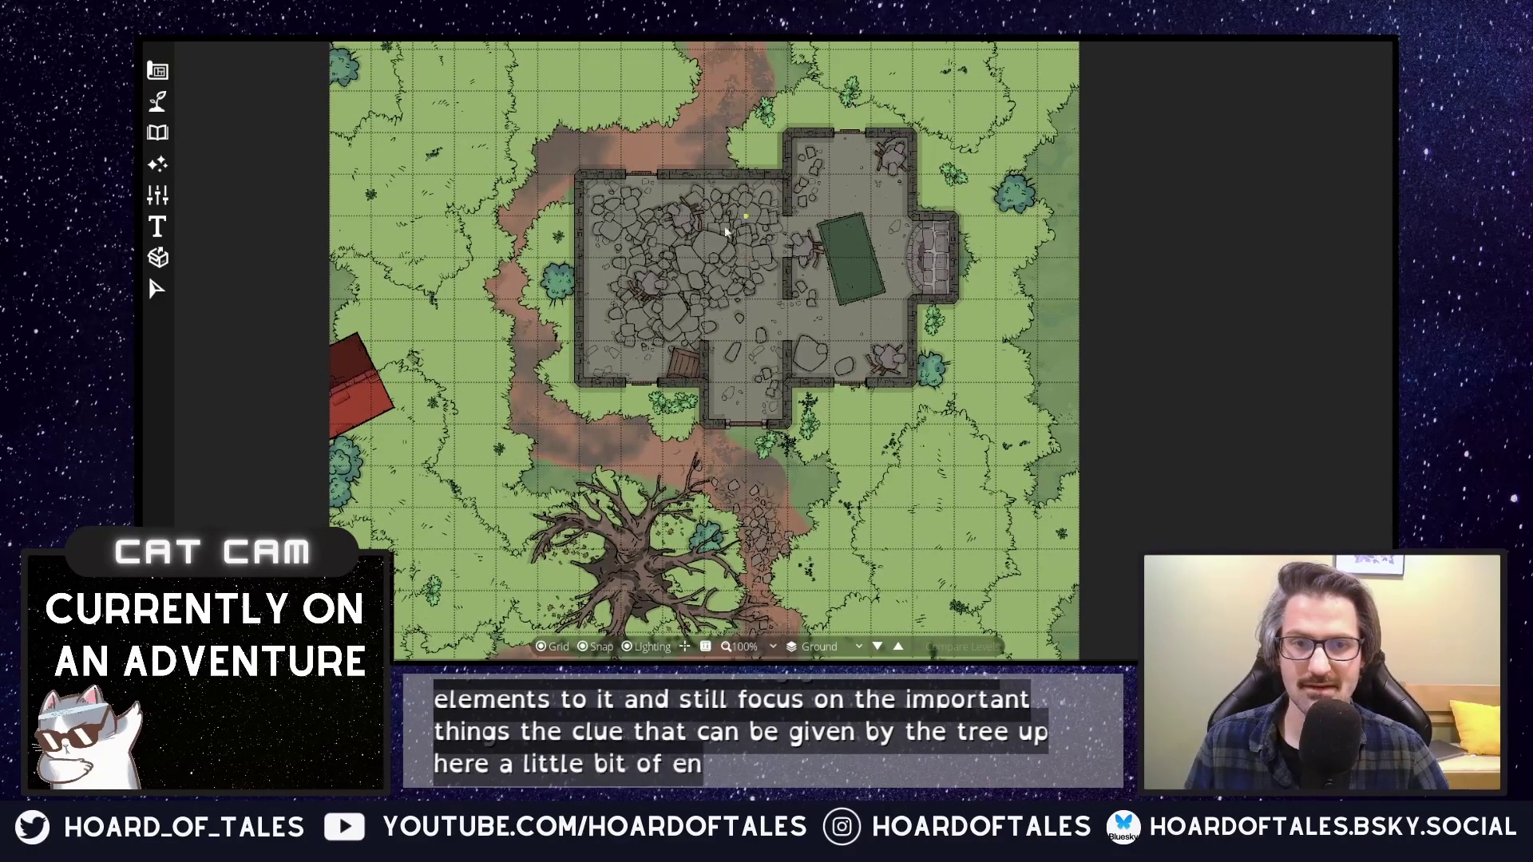